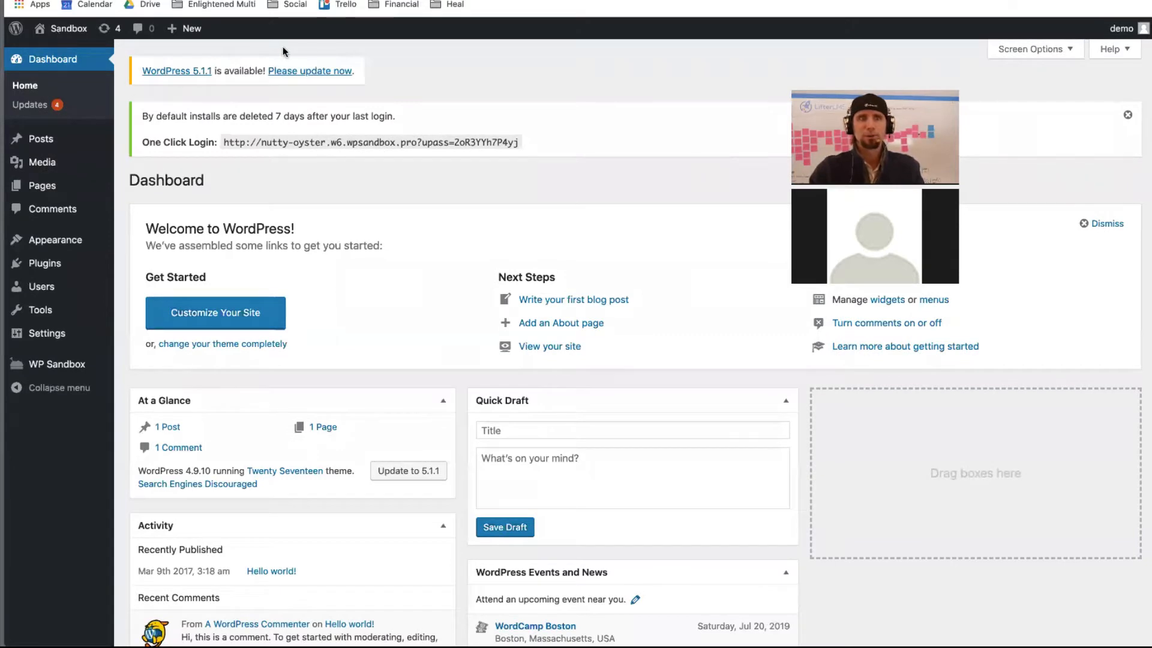
- View the live site's front page, then go back to the admin Dashboard
mouse_move(63, 28)
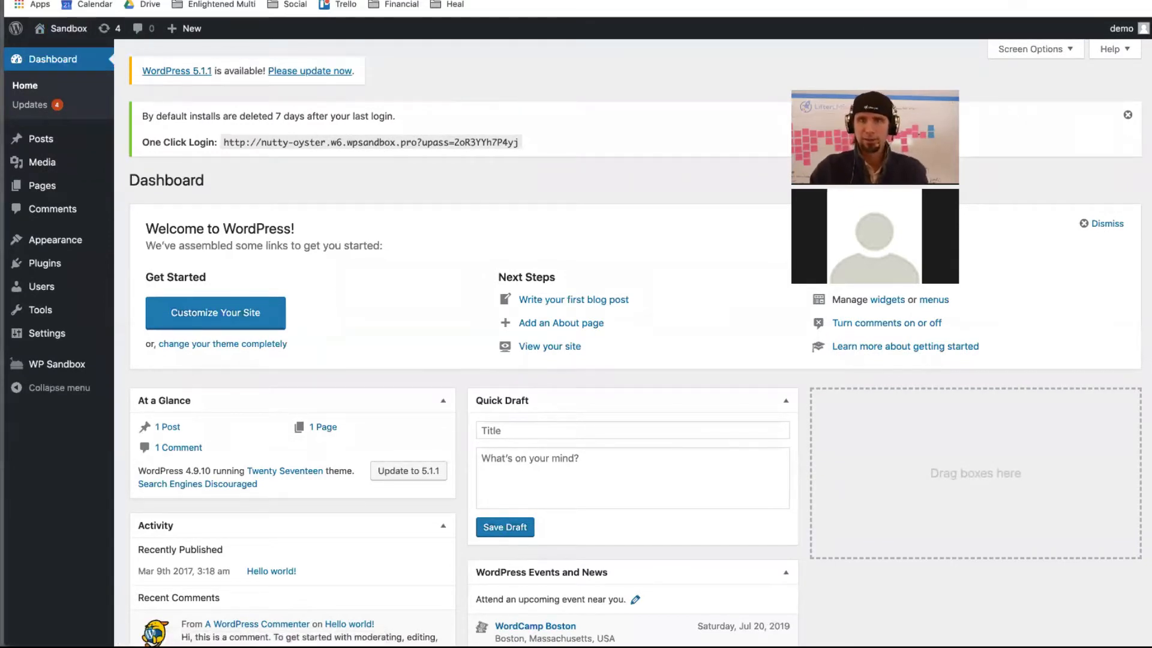
mouse_move(672, 5)
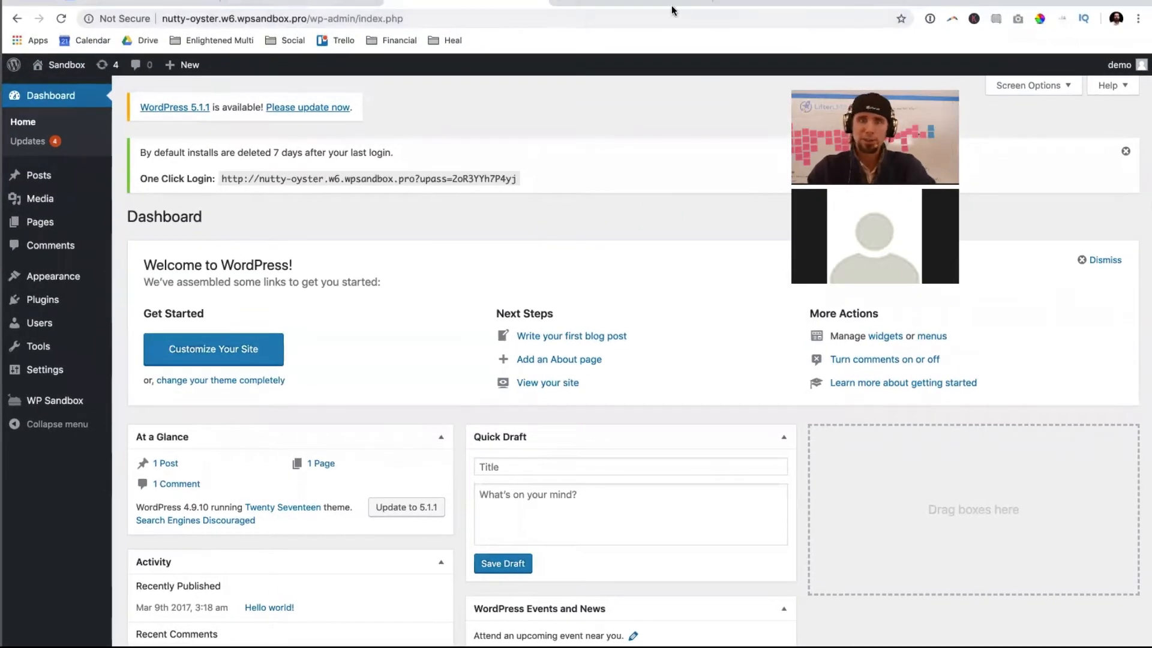
click(672, 4)
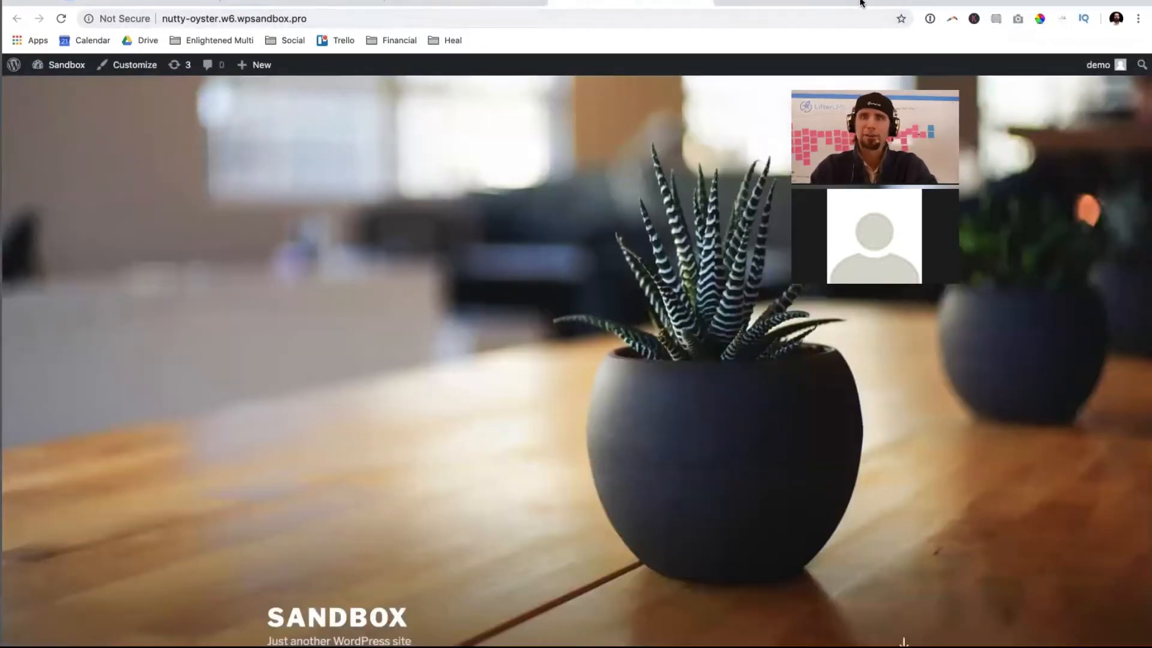
scroll(506, 325, down, 15)
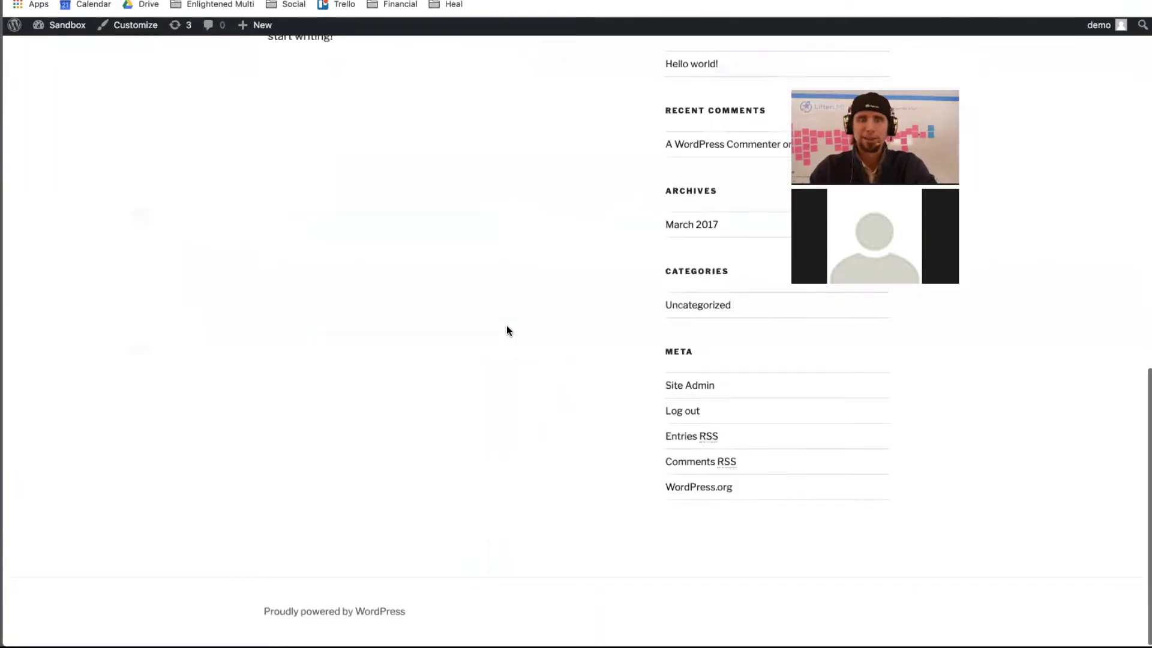
scroll(506, 326, up, 15)
scroll(506, 325, down, 3)
scroll(506, 325, up, 5)
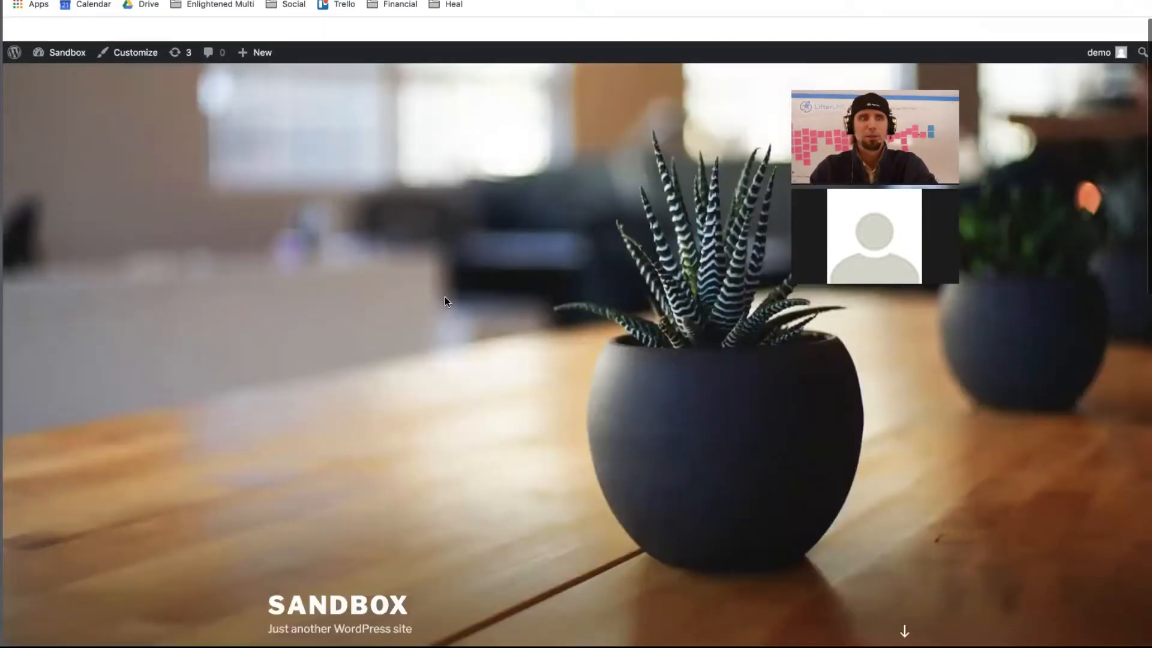
mouse_move(65, 31)
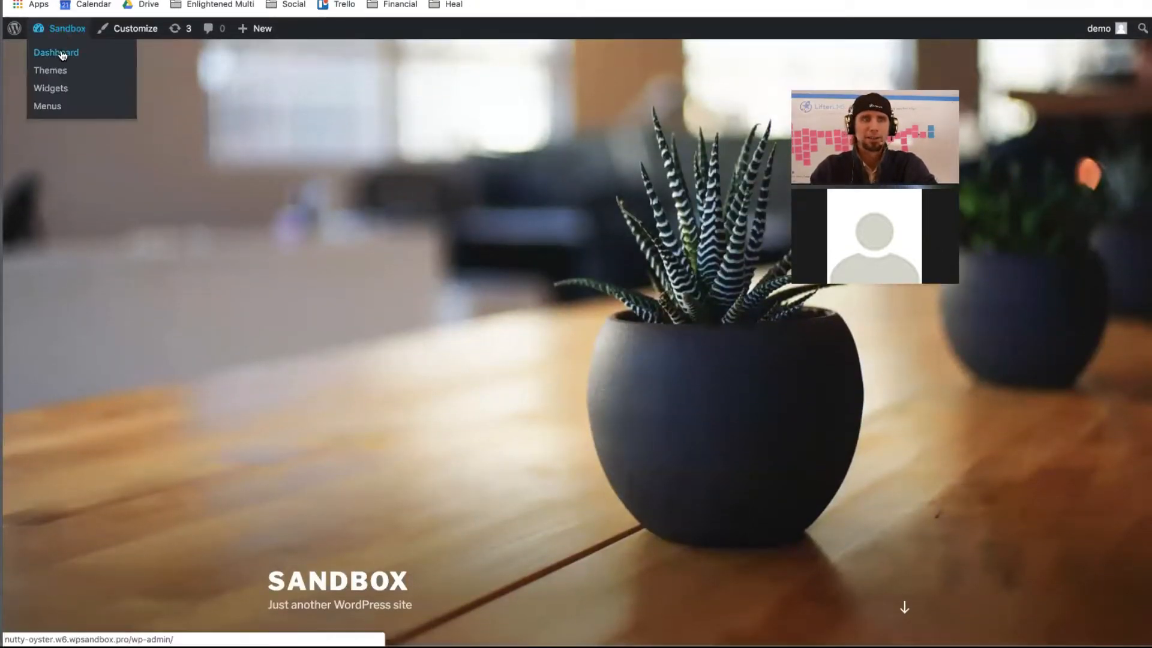
click(63, 53)
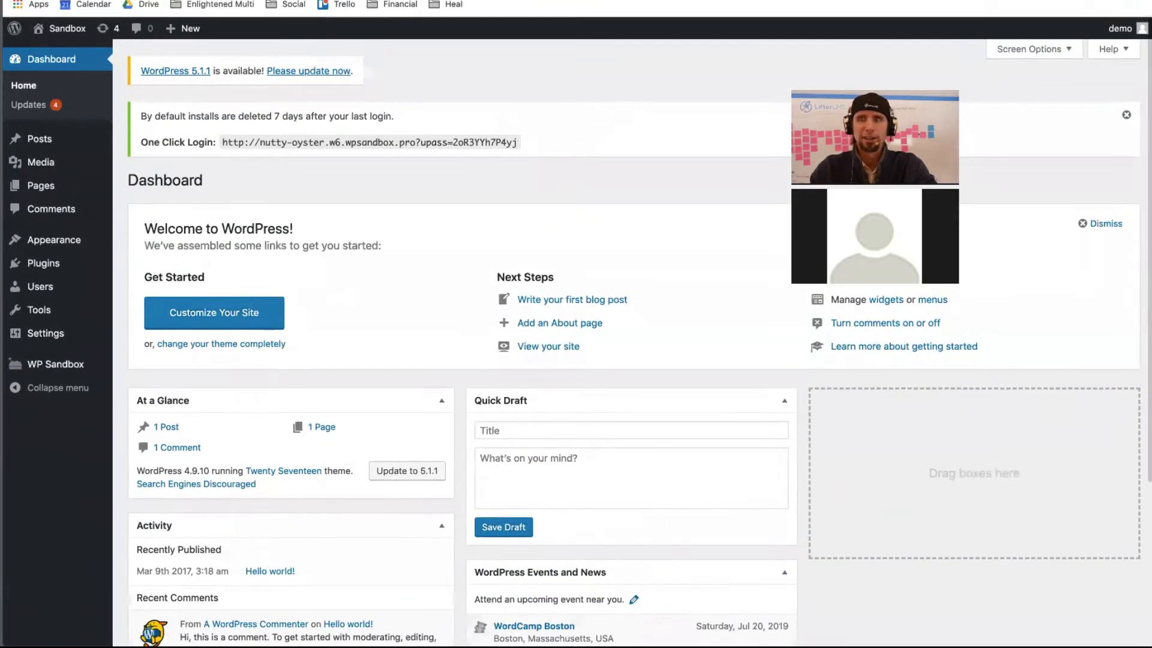
- Dismiss the Welcome panel and login notice; hide At a Glance, Activity, Quick Draft, Events and News
click(1087, 223)
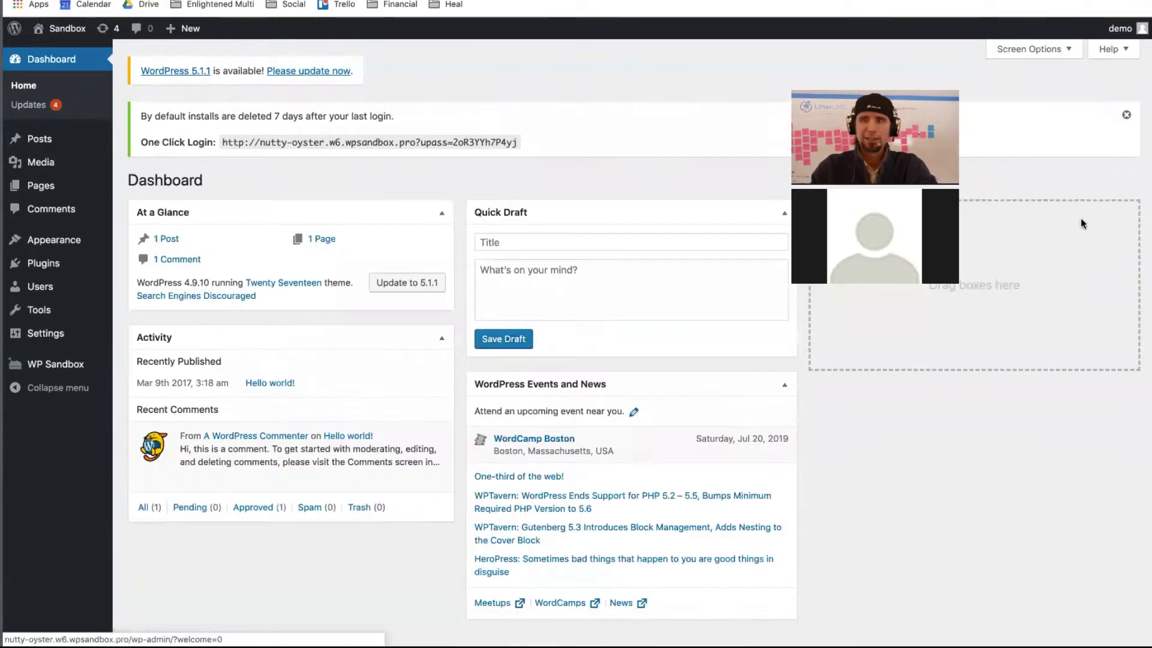
click(1126, 117)
click(1030, 49)
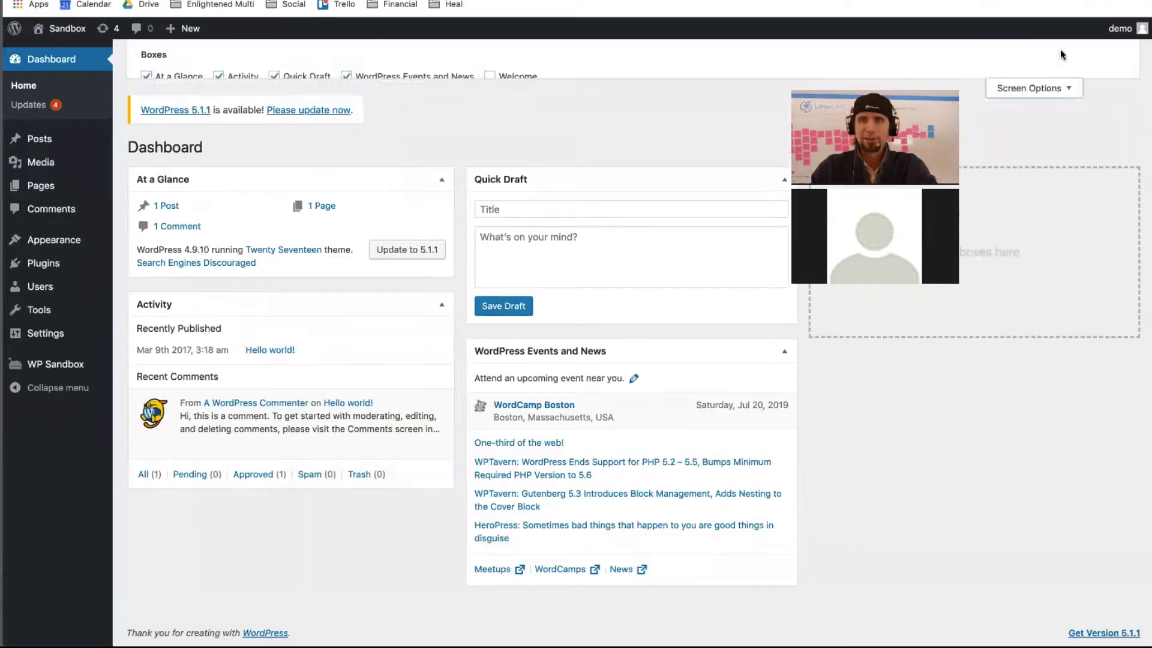
click(151, 79)
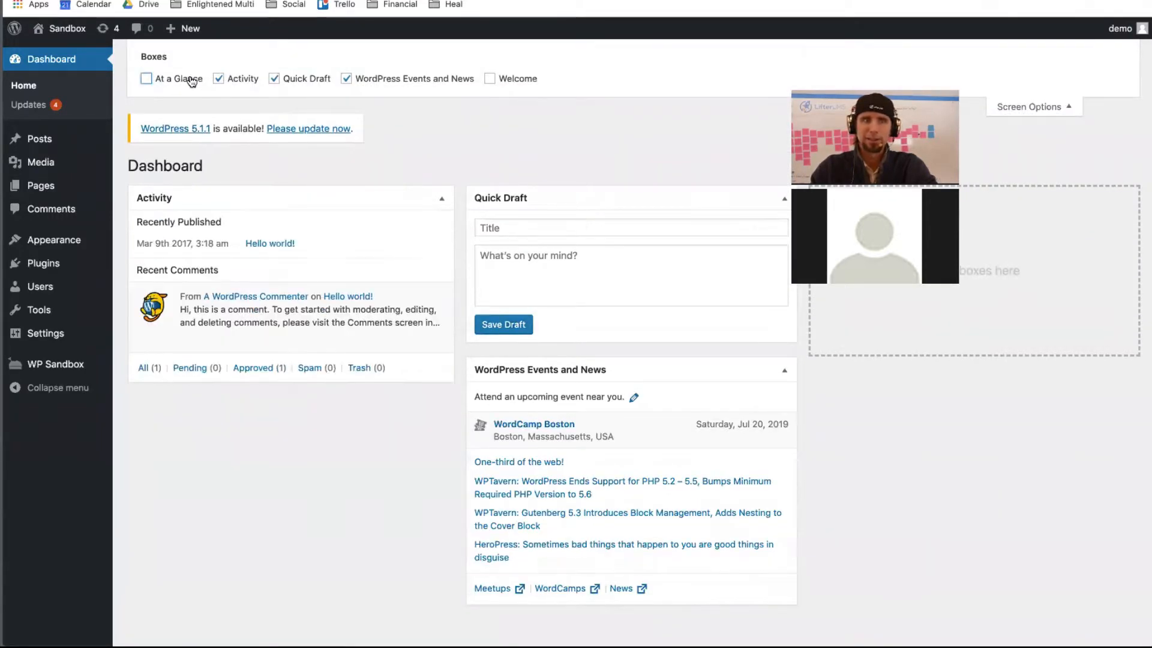
click(202, 78)
click(218, 79)
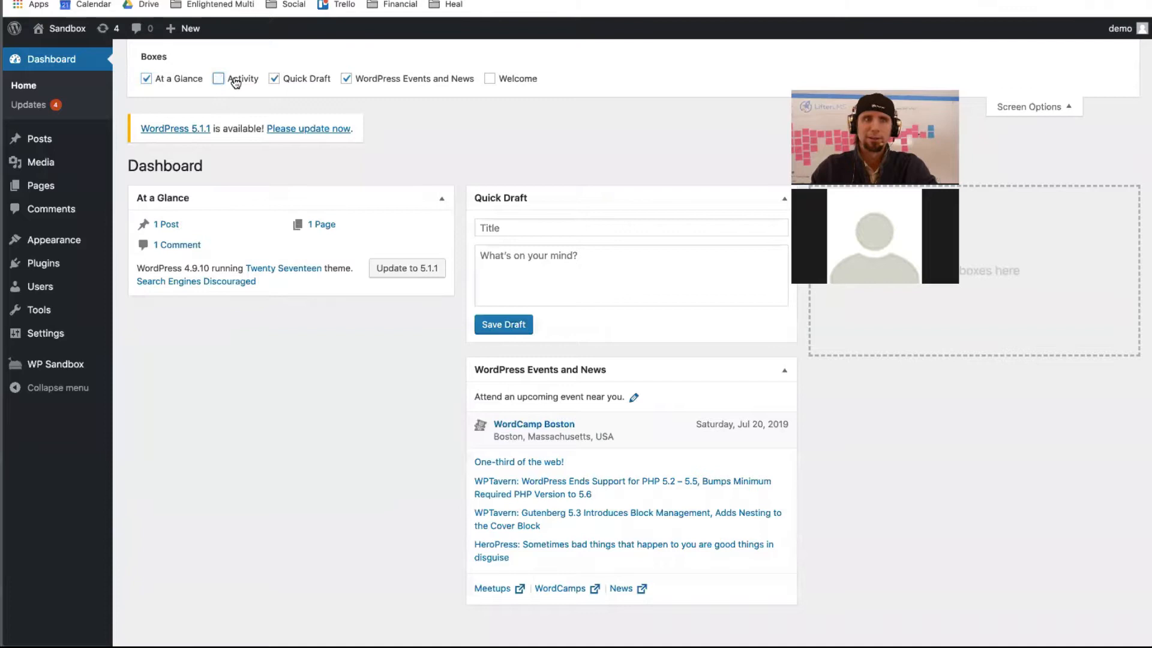
click(145, 78)
click(274, 78)
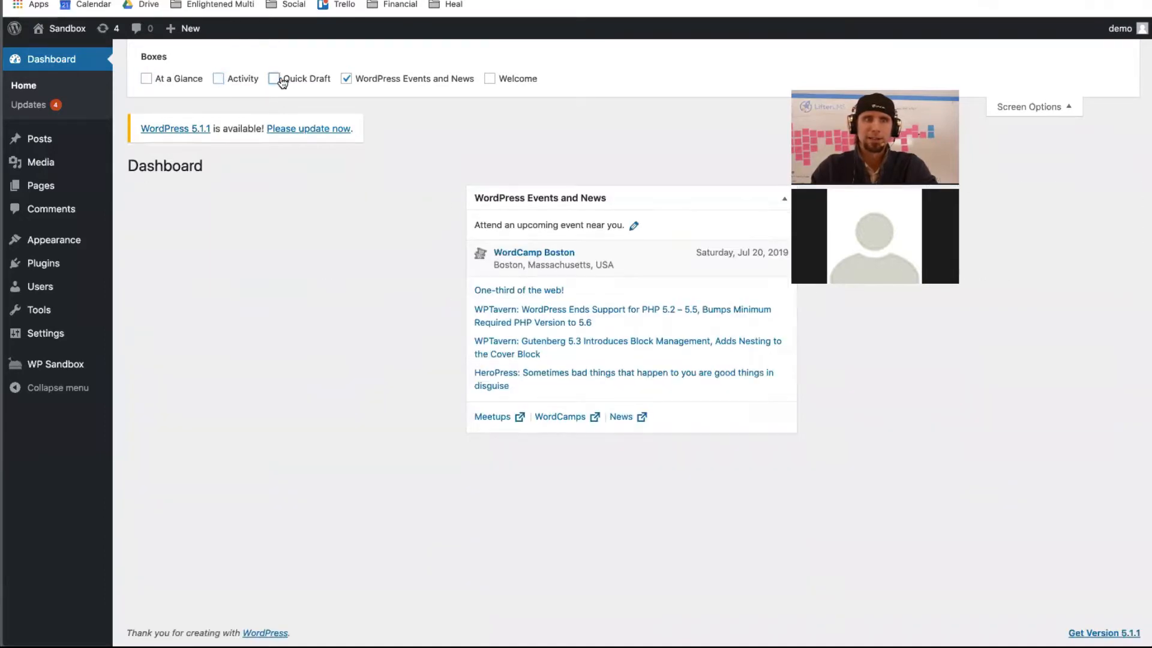
click(342, 79)
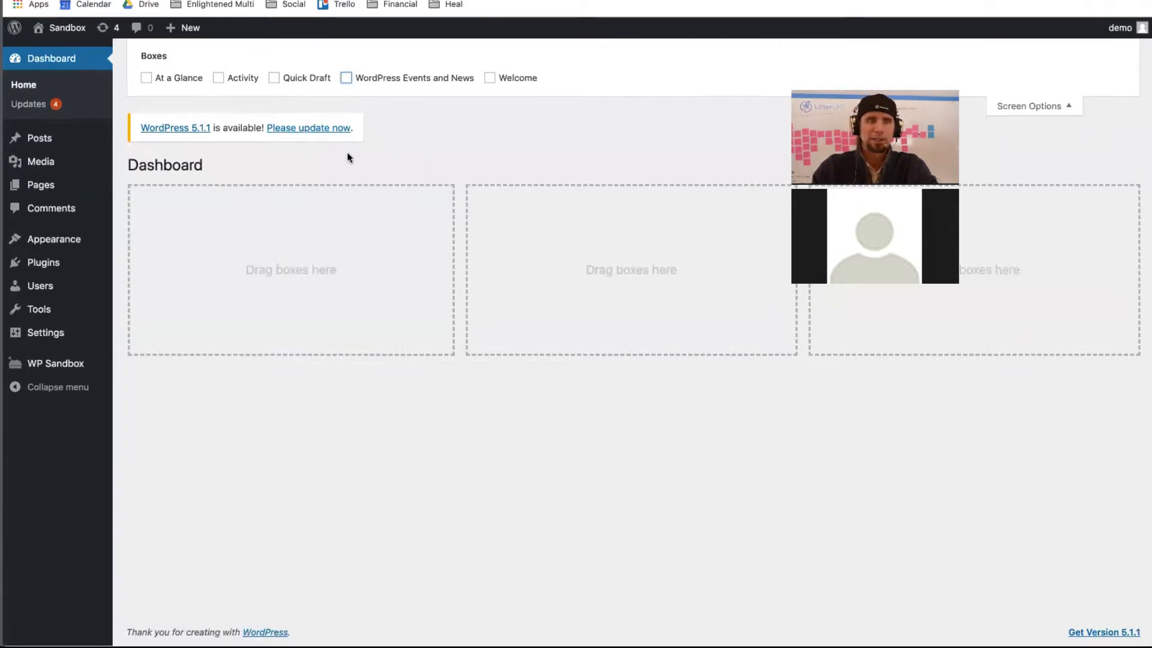
- Update the Twenty Fifteen, Twenty Sixteen and Twenty Seventeen themes, then view the installed plugins
click(321, 133)
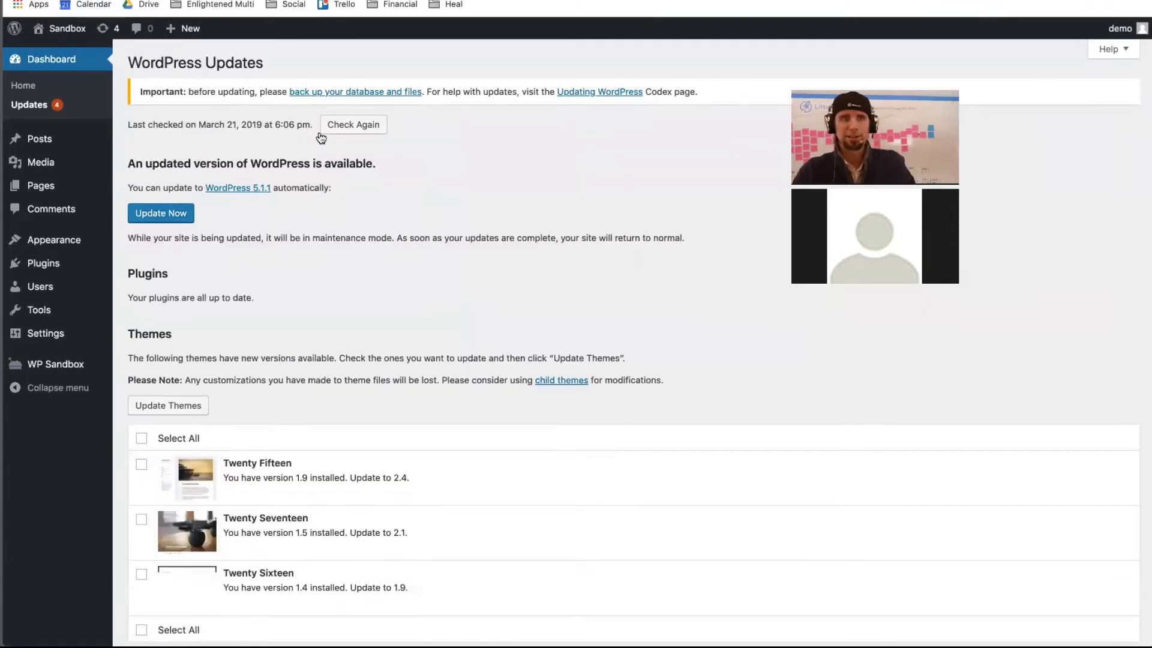
click(141, 438)
click(144, 411)
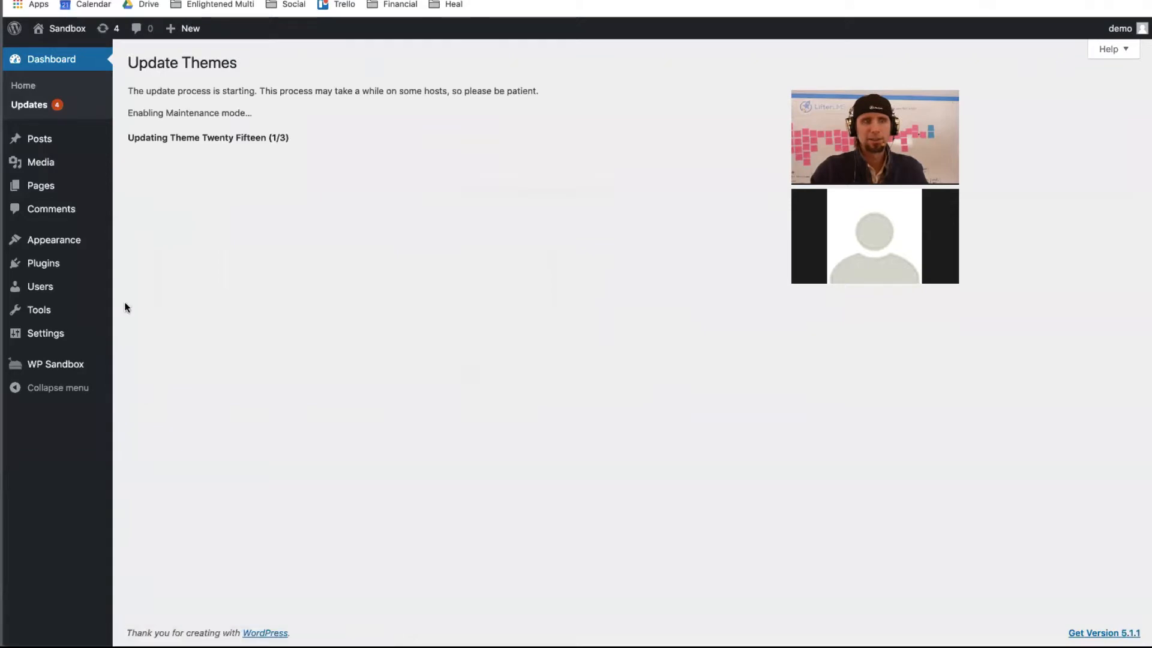
click(40, 107)
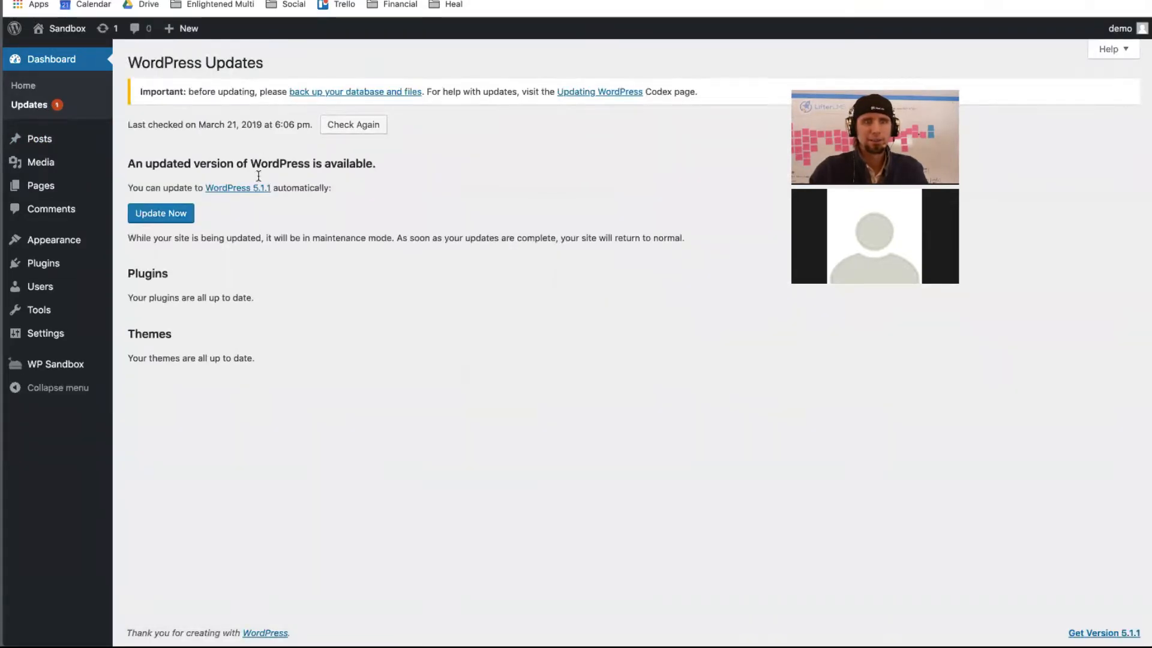
click(60, 263)
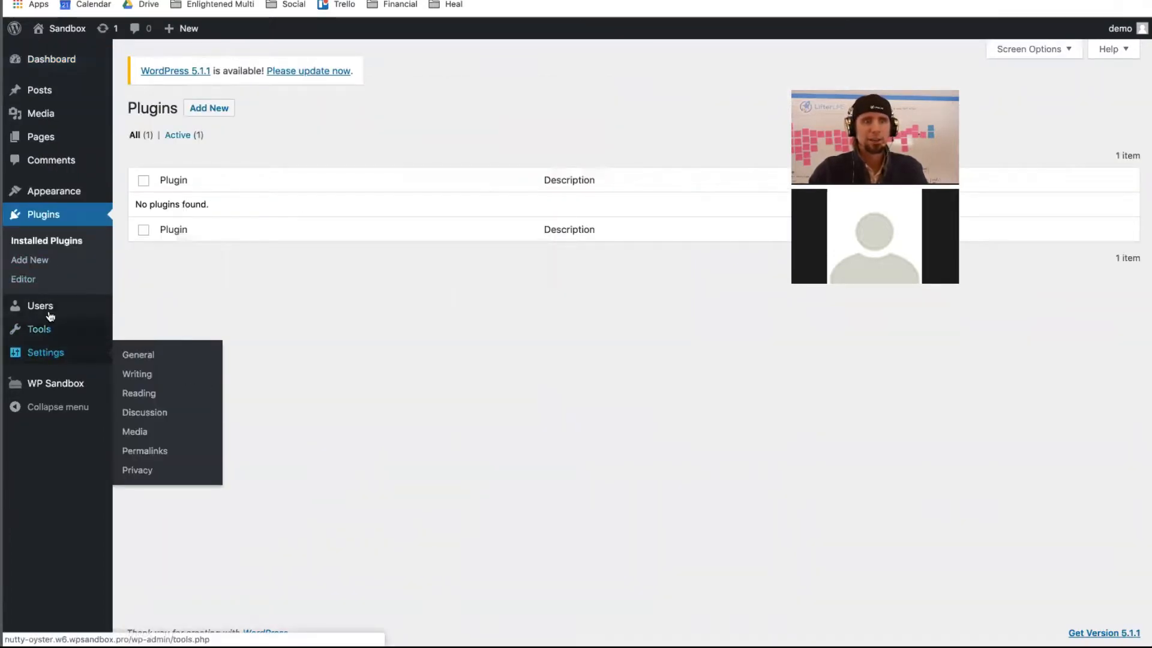
- Check the installed themes with Twenty Seventeen active, then go to the WP Sandbox settings
click(135, 193)
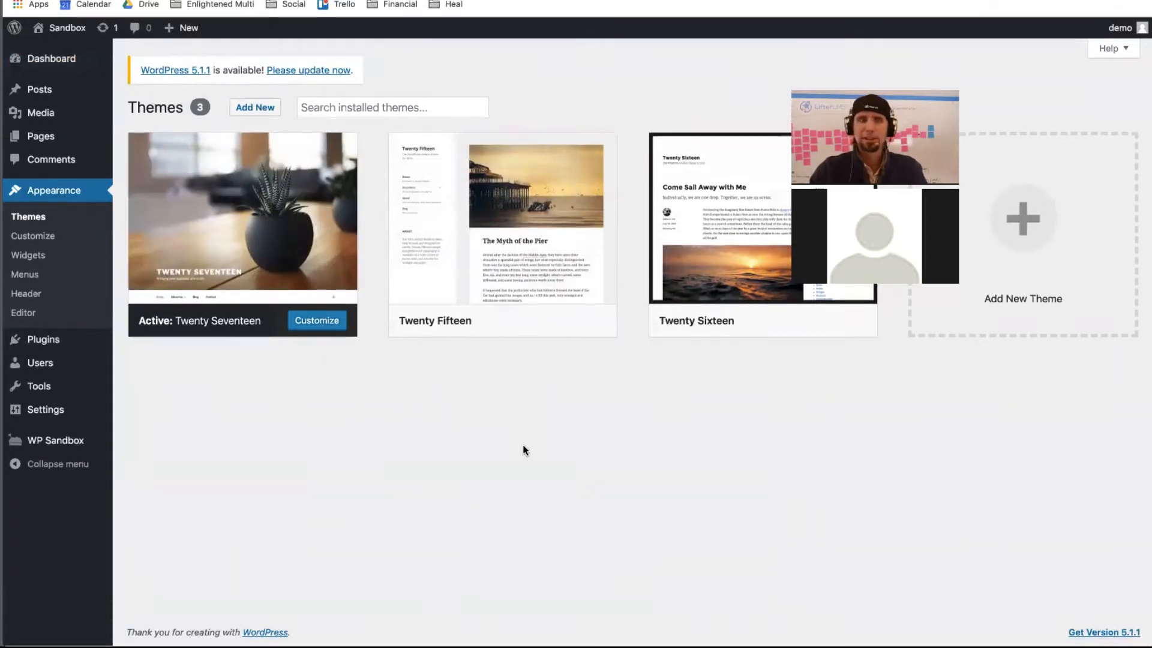
click(71, 442)
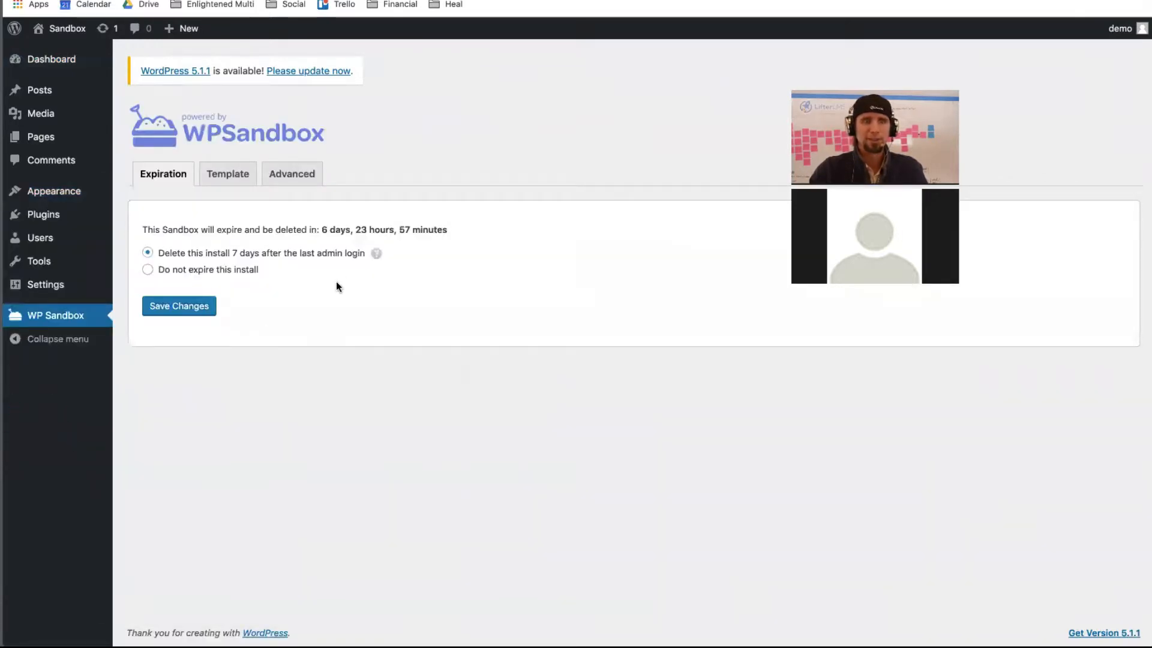
- On the WP Sandbox Advanced tab, change PHP from 5.6 to 7.2 and save
click(232, 178)
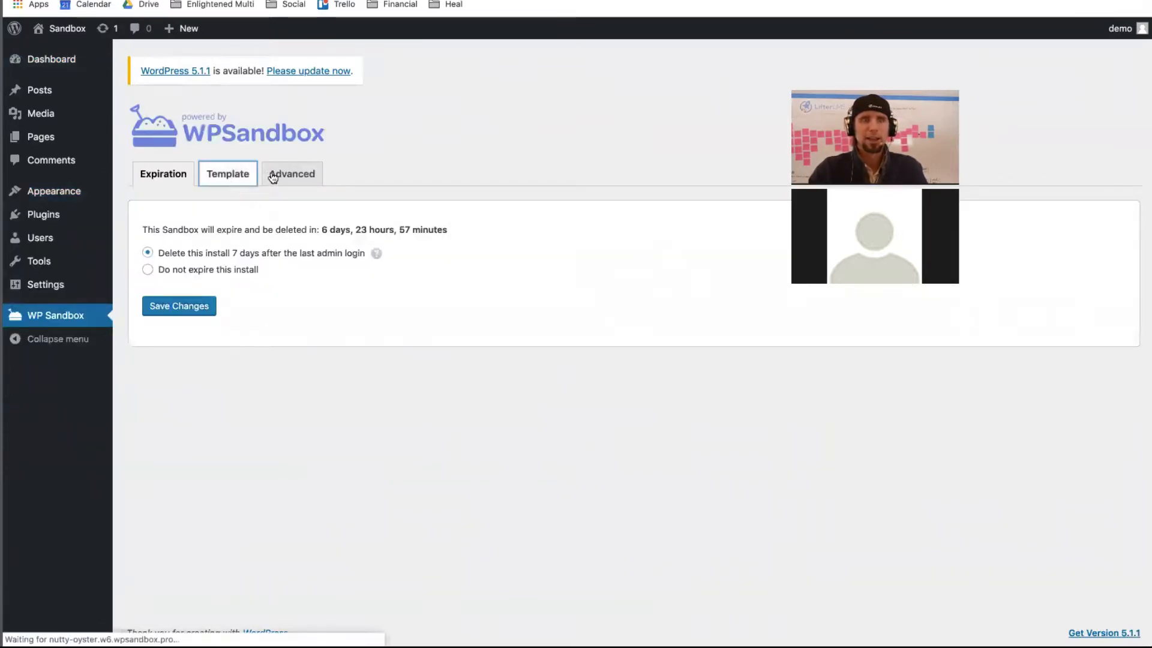
click(300, 177)
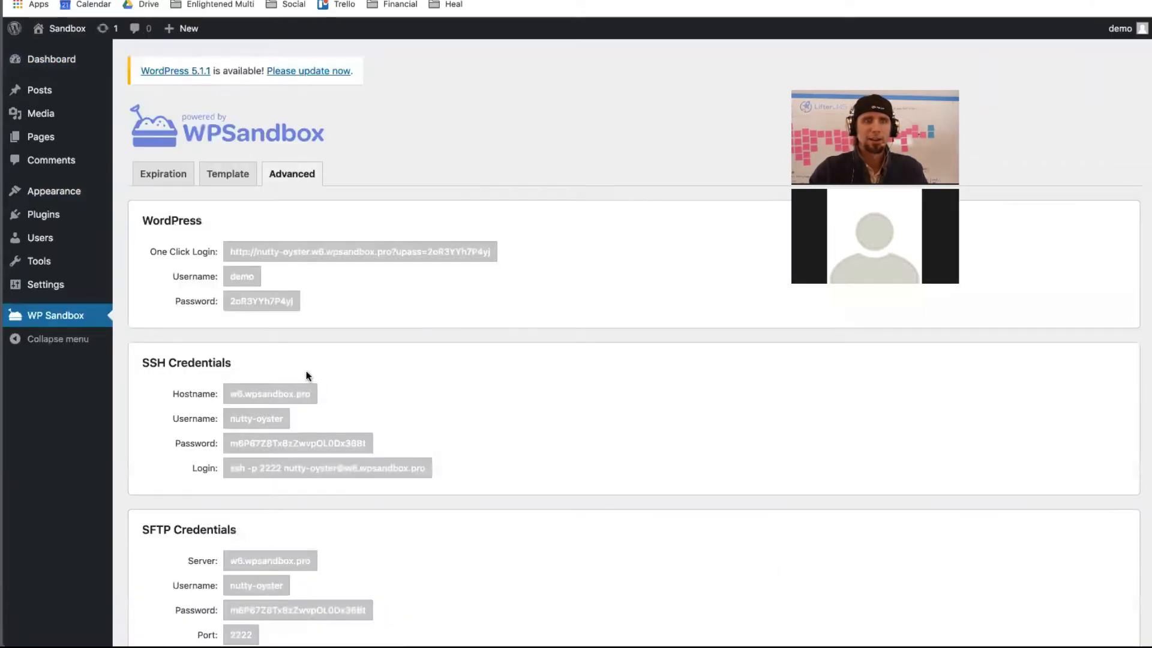
scroll(307, 378, down, 5)
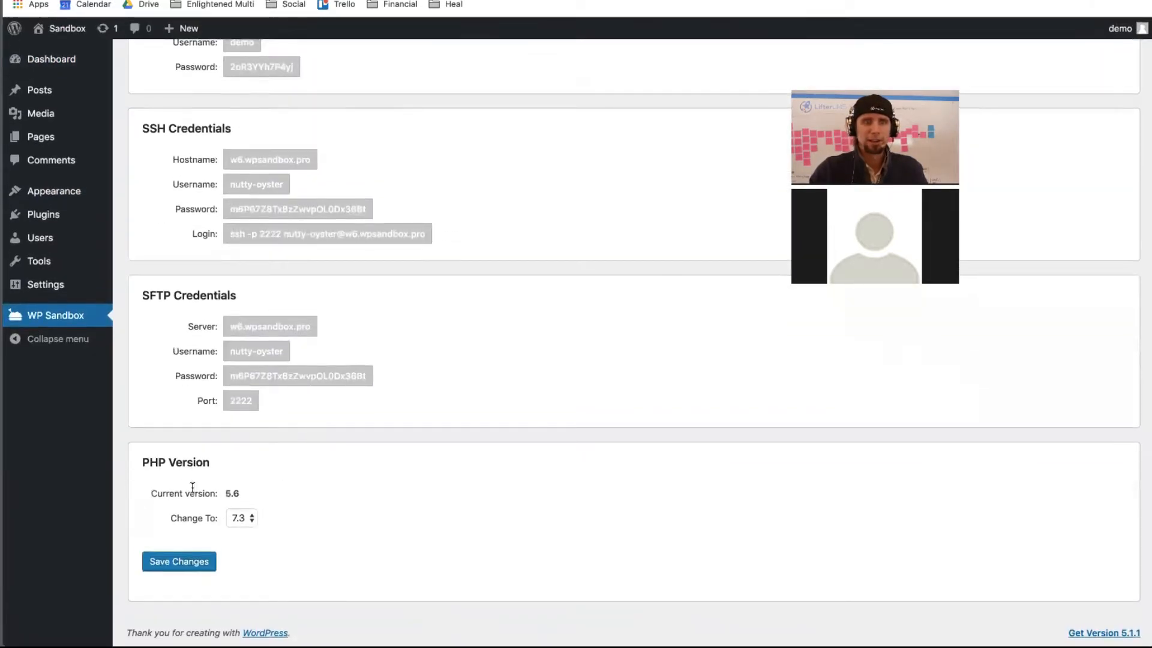
click(240, 517)
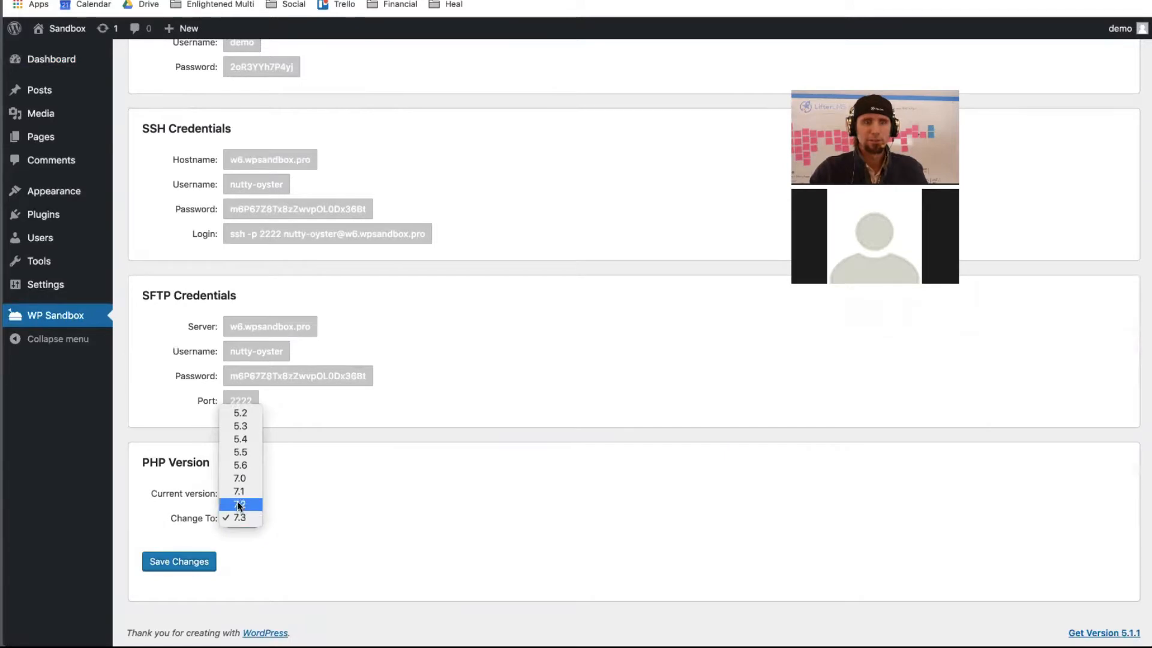
click(239, 504)
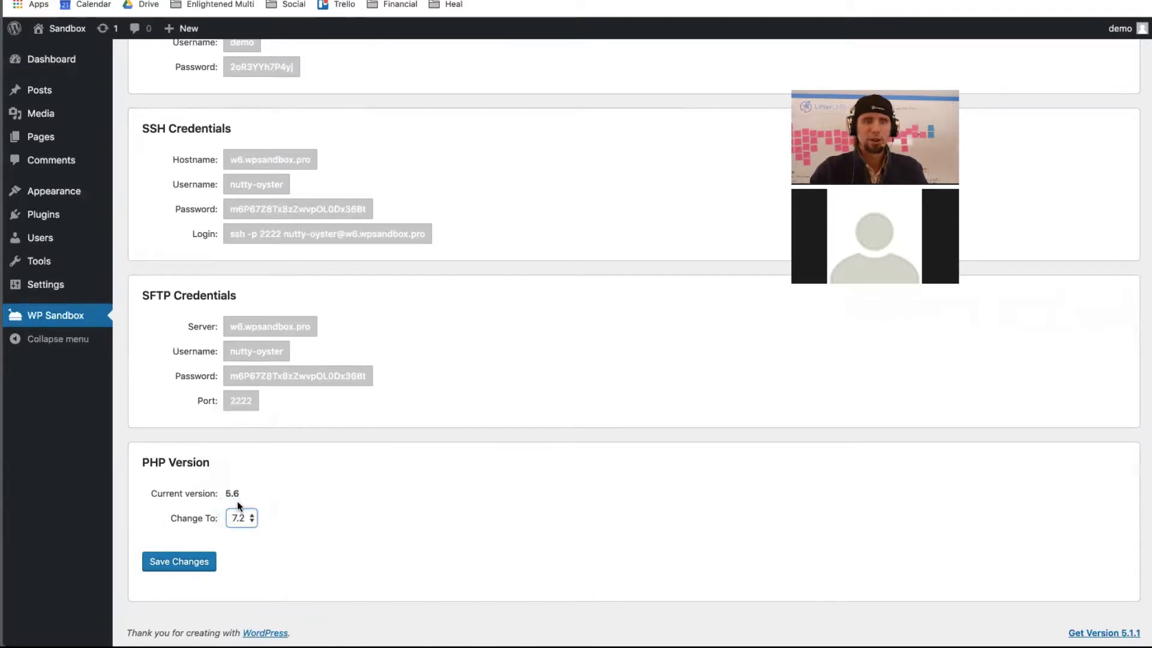
click(191, 560)
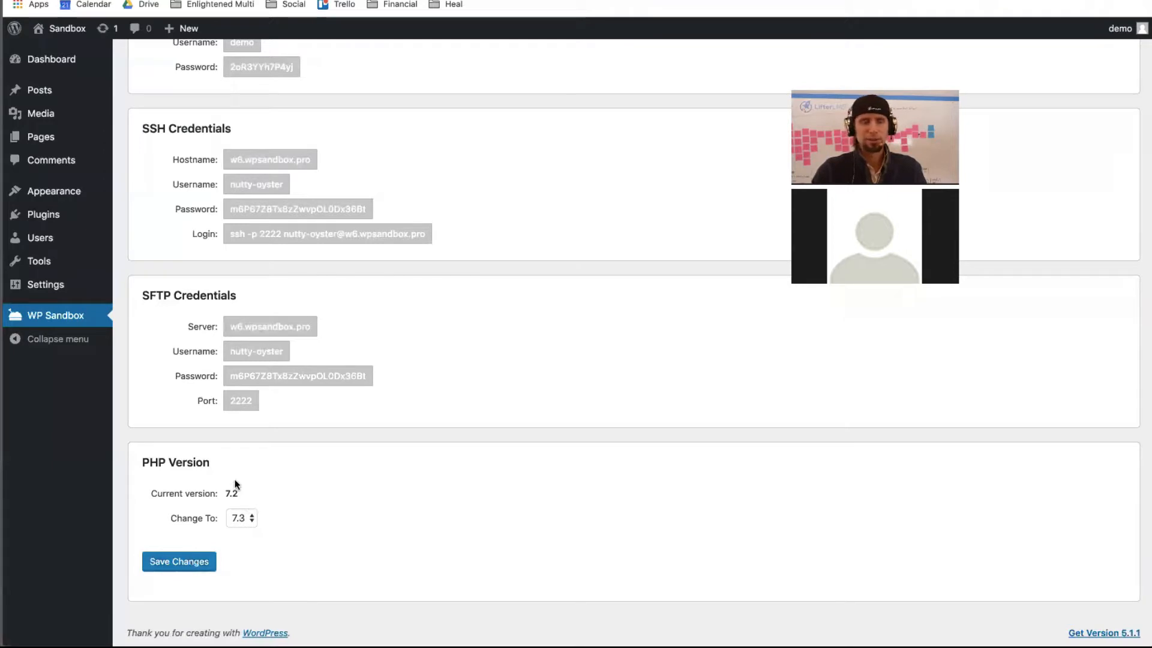
- Change the sandbox PHP version to 7.3 and save again
scroll(223, 474, up, 3)
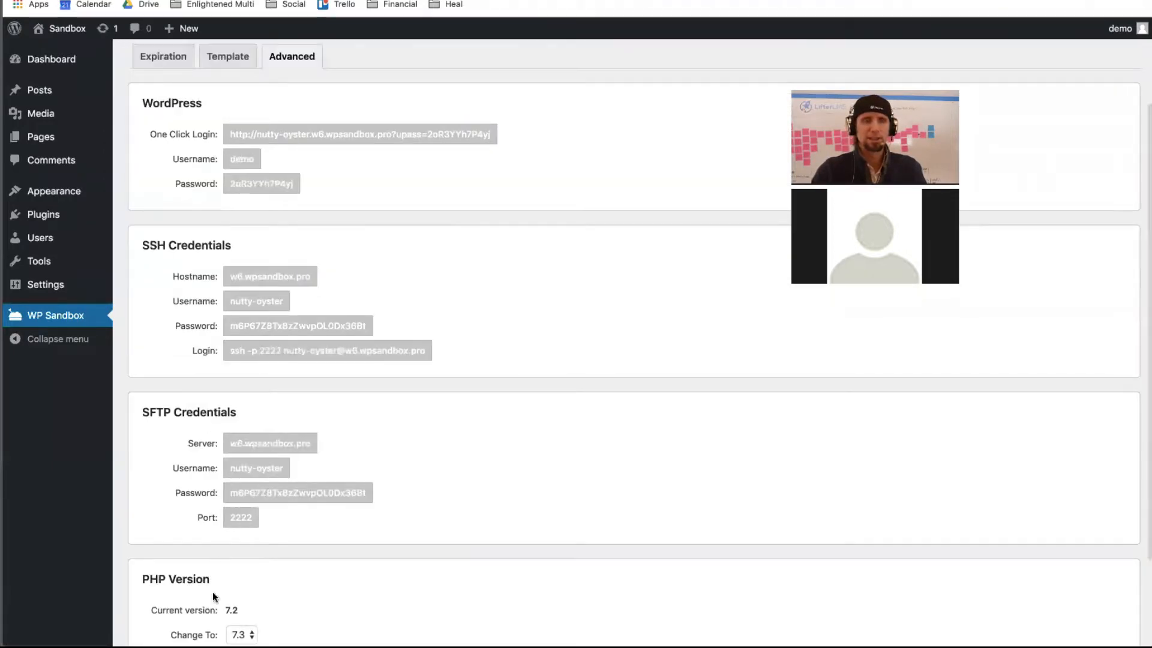
scroll(243, 606, down, 3)
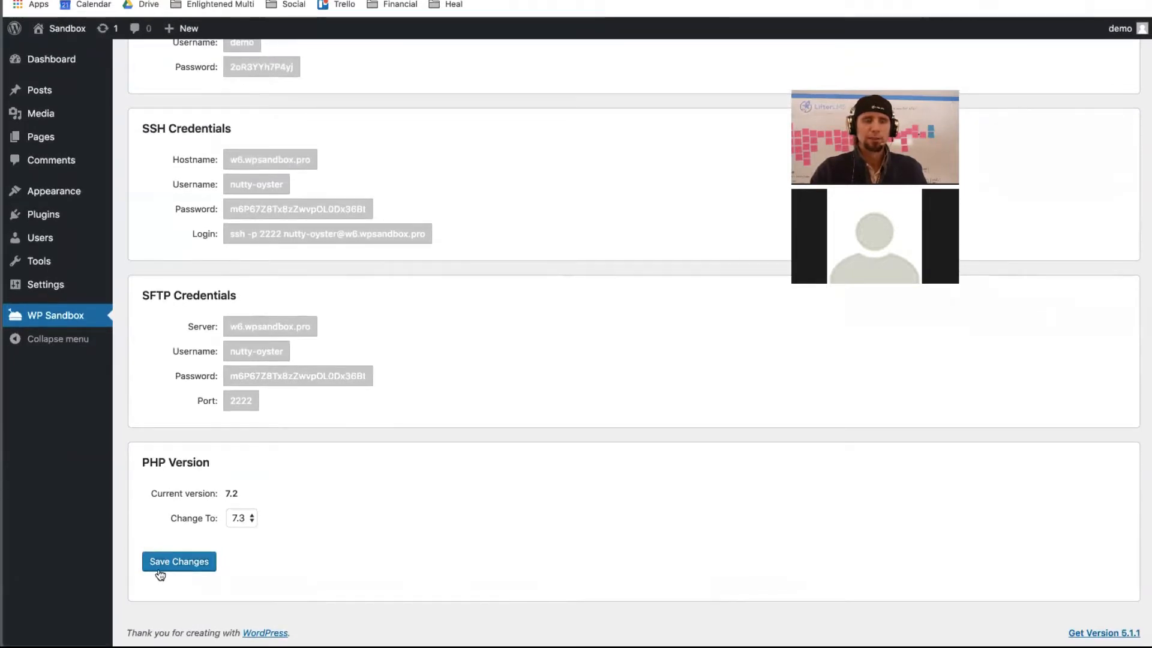
click(158, 568)
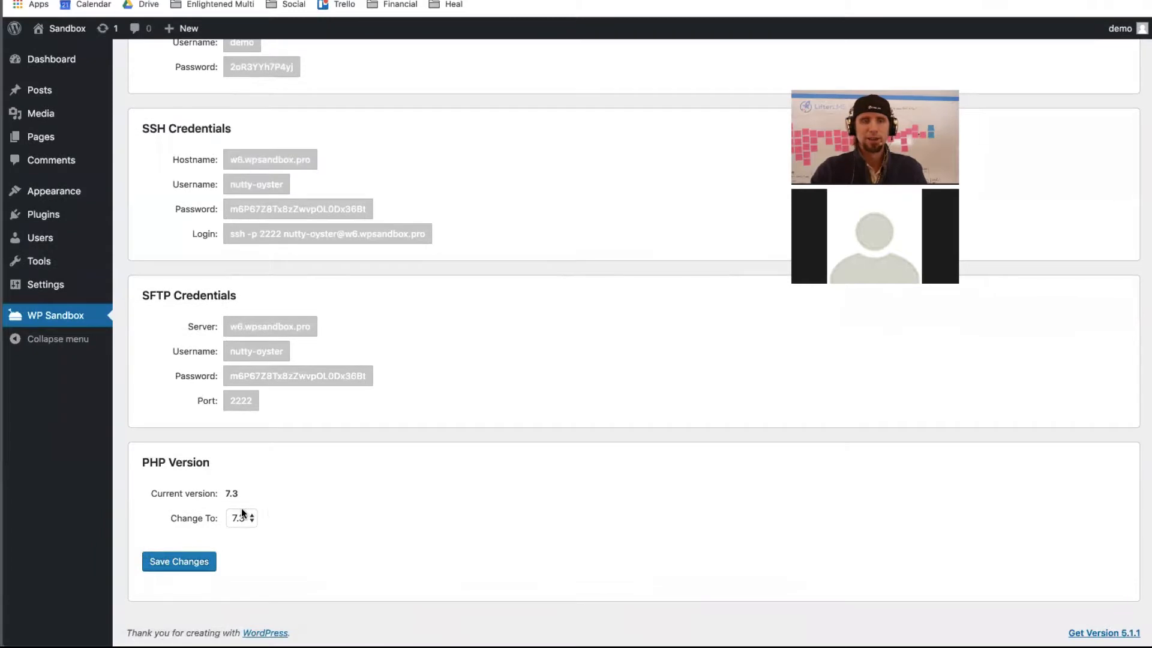
- Visit the Sandbox site from the admin bar and scroll through its Hello world front page
scroll(272, 492, up, 5)
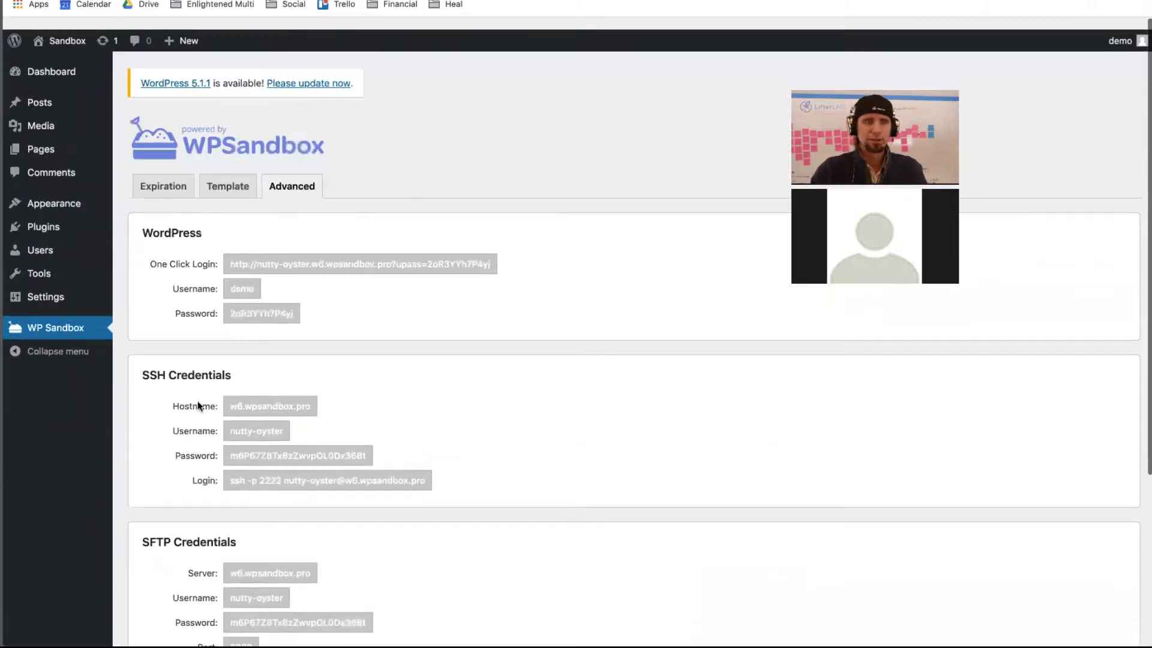
mouse_move(57, 59)
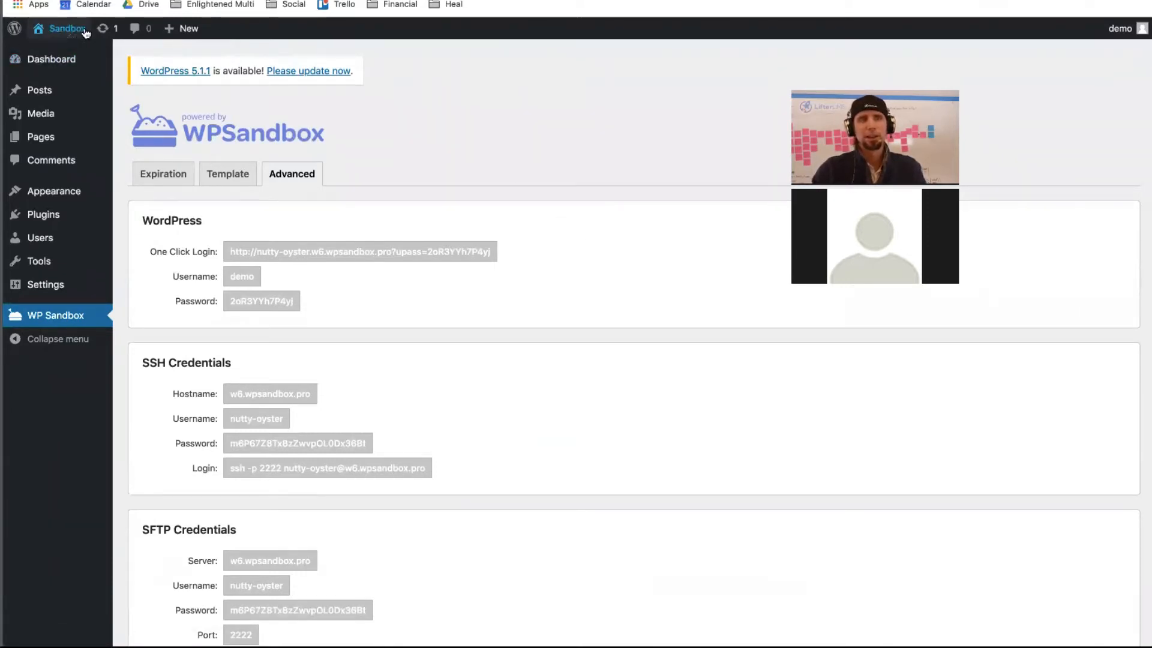
mouse_move(60, 28)
click(58, 53)
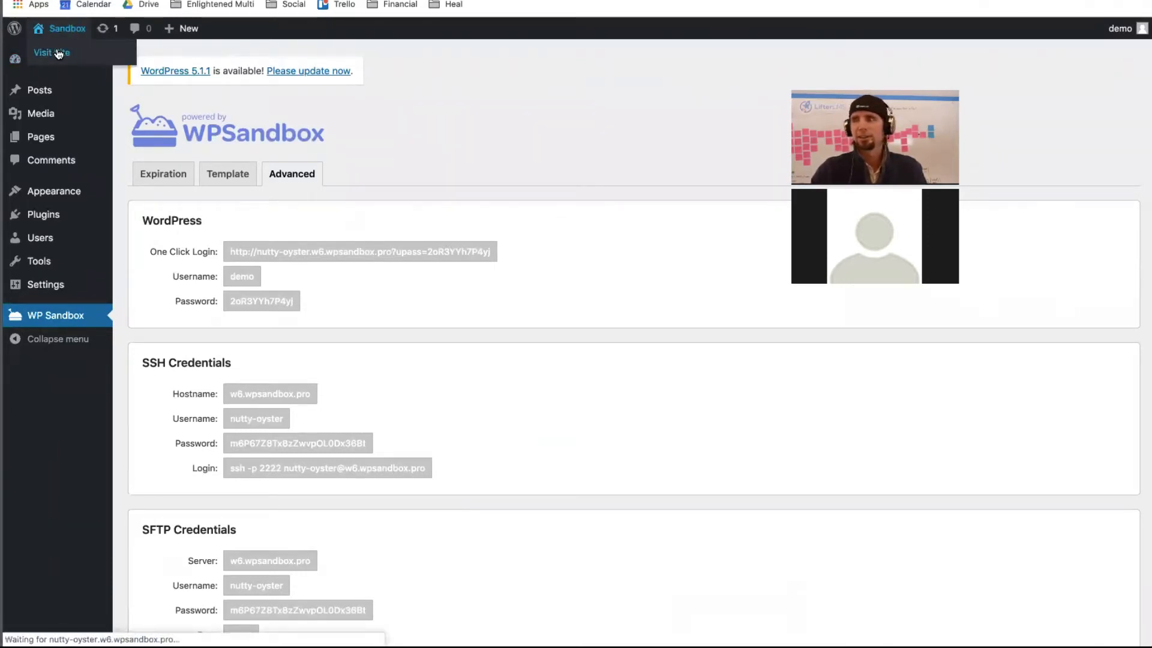
scroll(218, 246, down, 10)
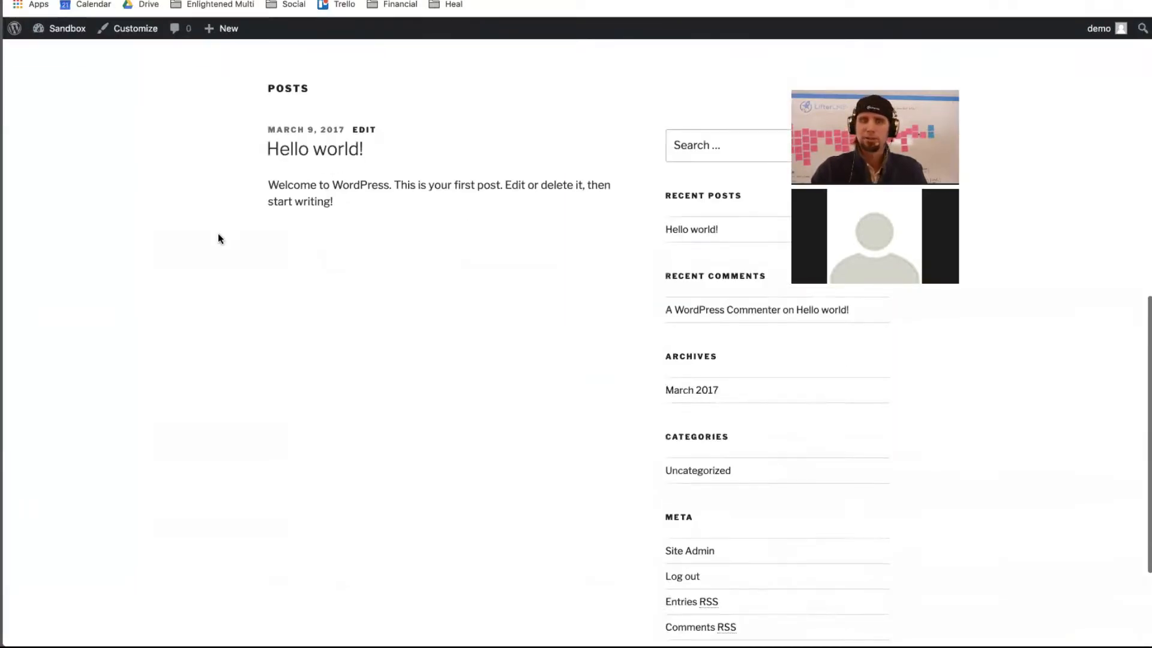
scroll(218, 239, down, 5)
scroll(218, 238, up, 2)
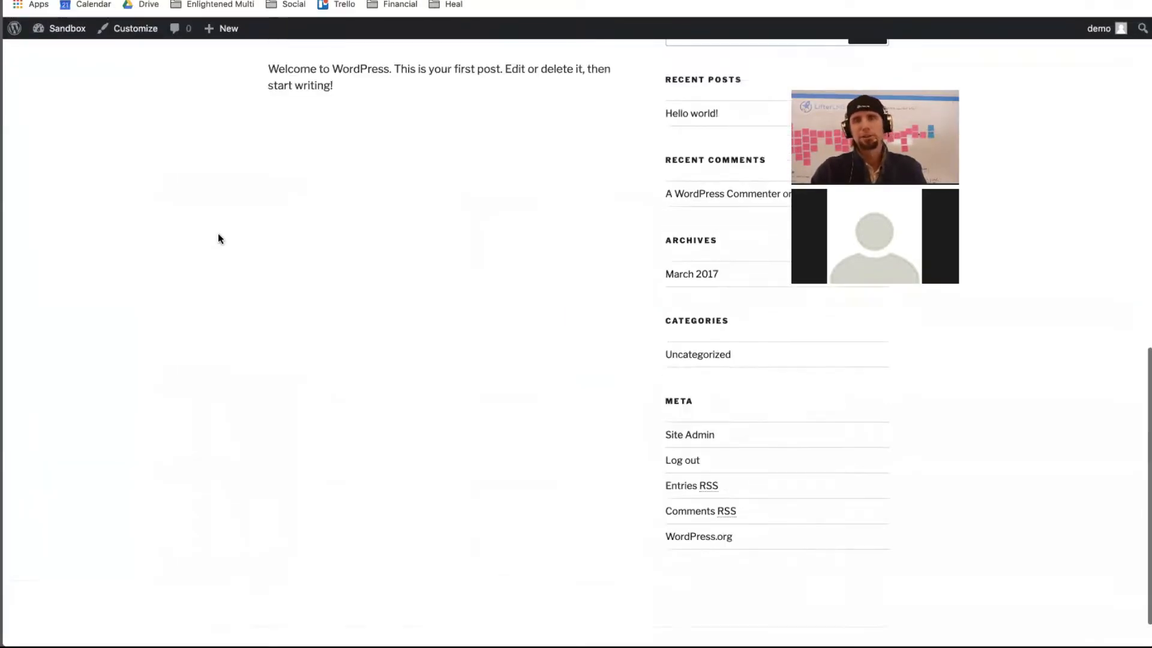
scroll(218, 238, up, 15)
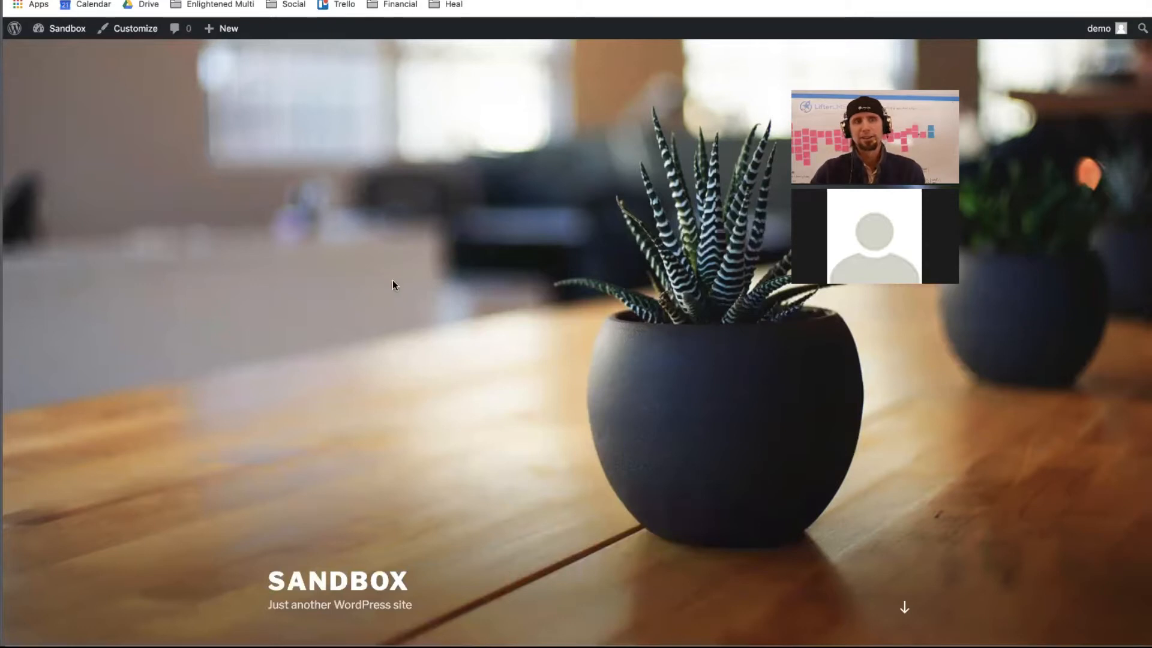
- Return from the Sandbox front page to the admin Dashboard, then open a new browser tab
scroll(369, 324, down, 3)
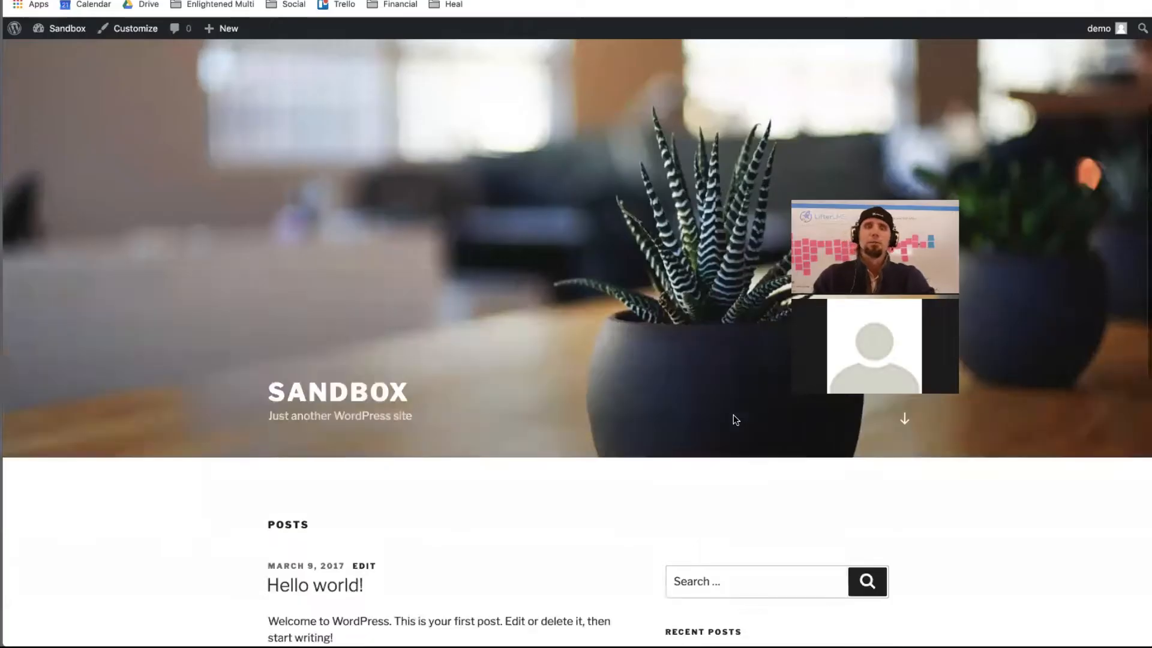
scroll(734, 415, down, 10)
scroll(734, 415, up, 15)
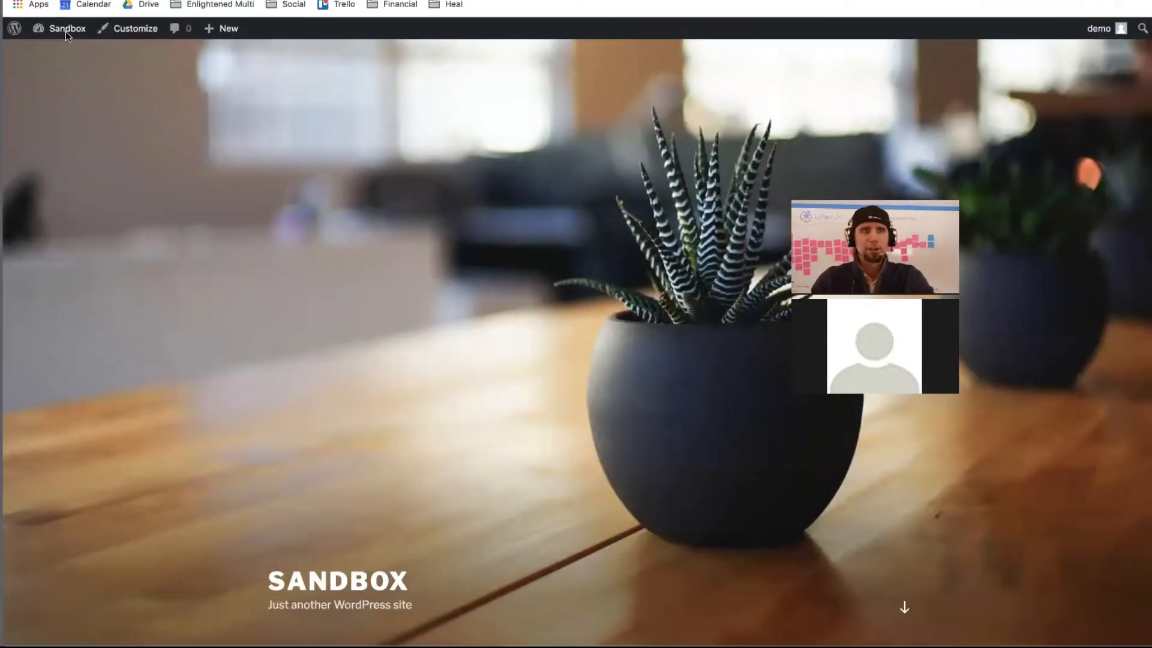
mouse_move(66, 30)
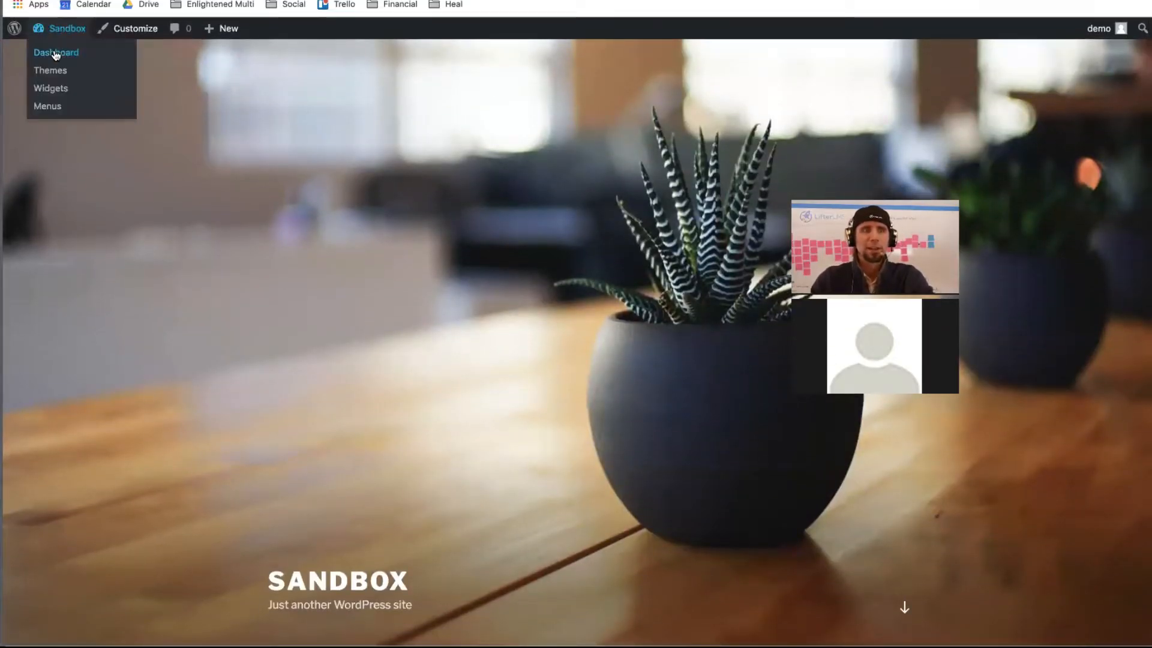
click(56, 53)
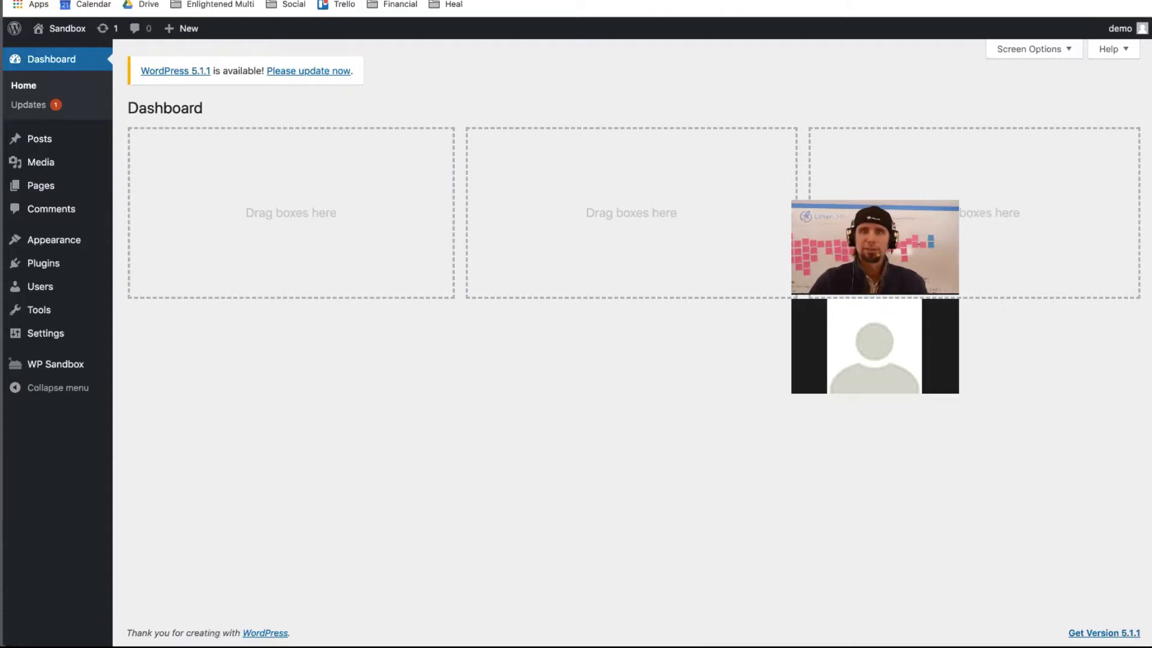
key(super+t)
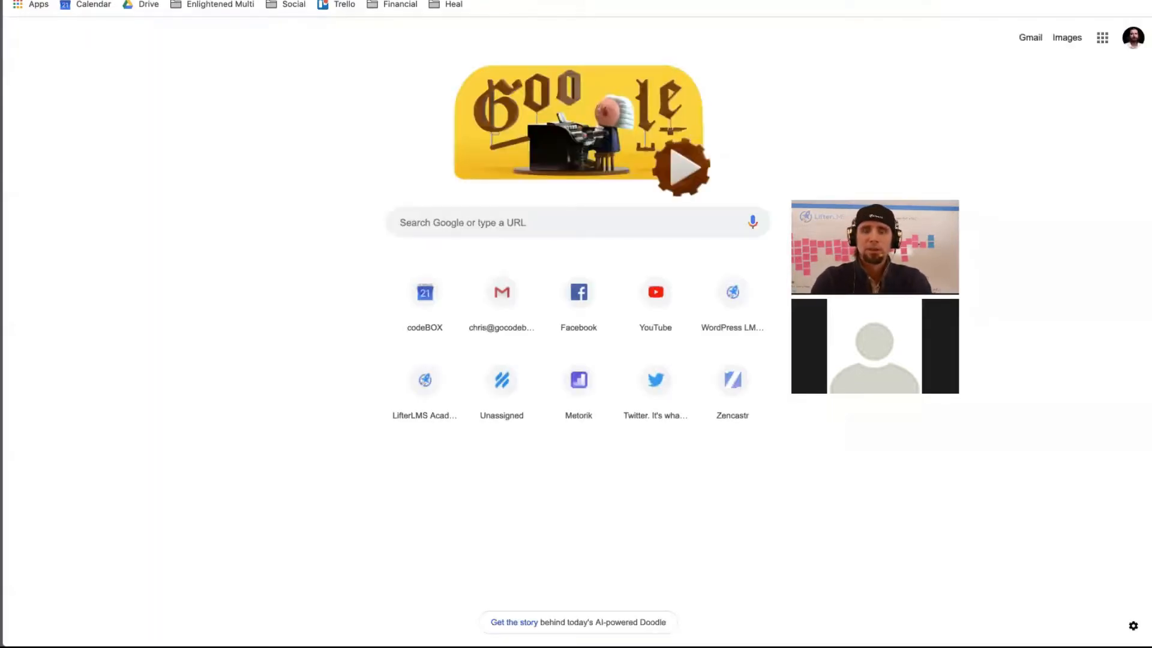
- Go to lifterlms.com in the new tab
text(lifterlms.com)
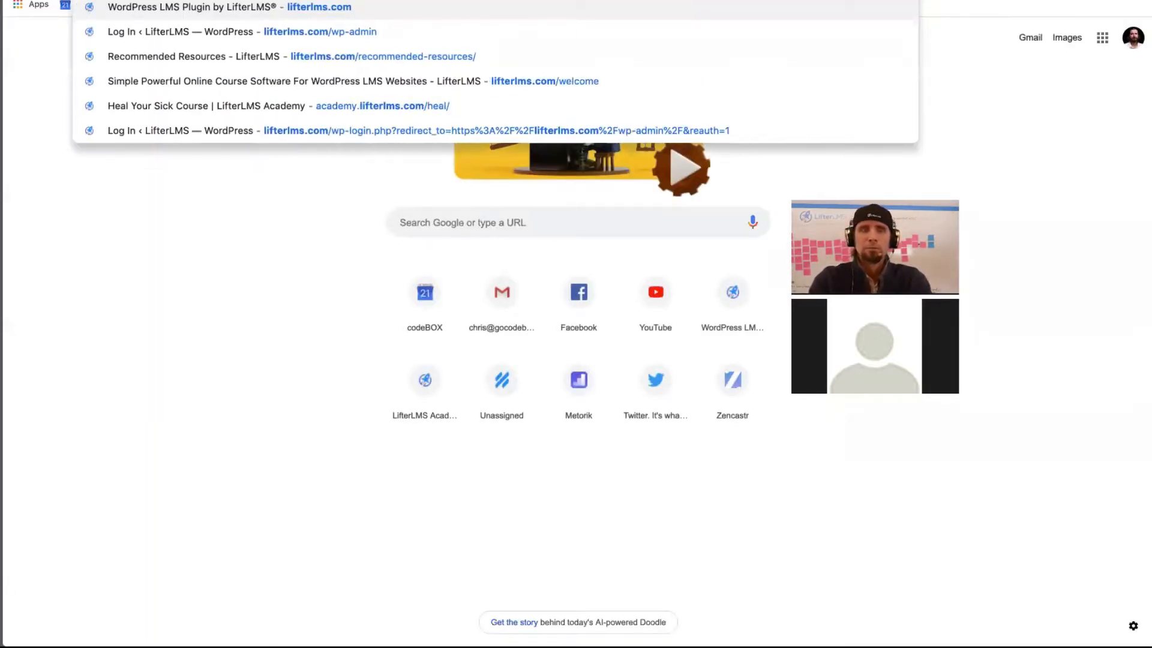
key(Return)
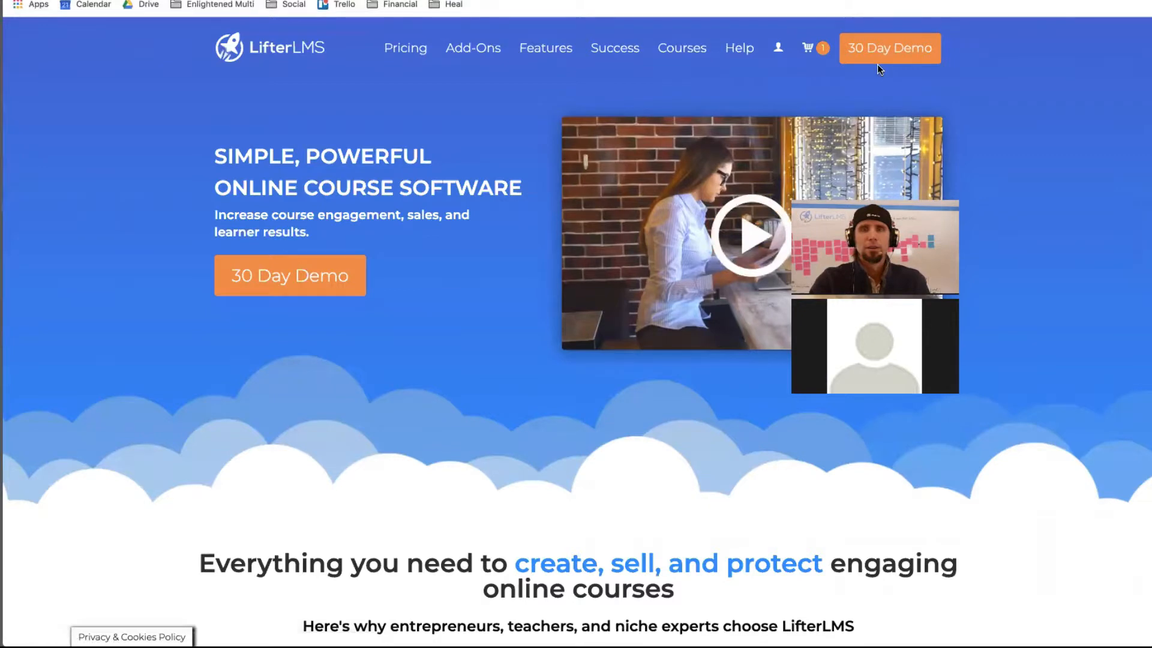
scroll(880, 67, down, 1)
scroll(877, 63, up, 1)
- Remove the 30 Day Demo from the cart and return to the LifterLMS home page
mouse_move(822, 57)
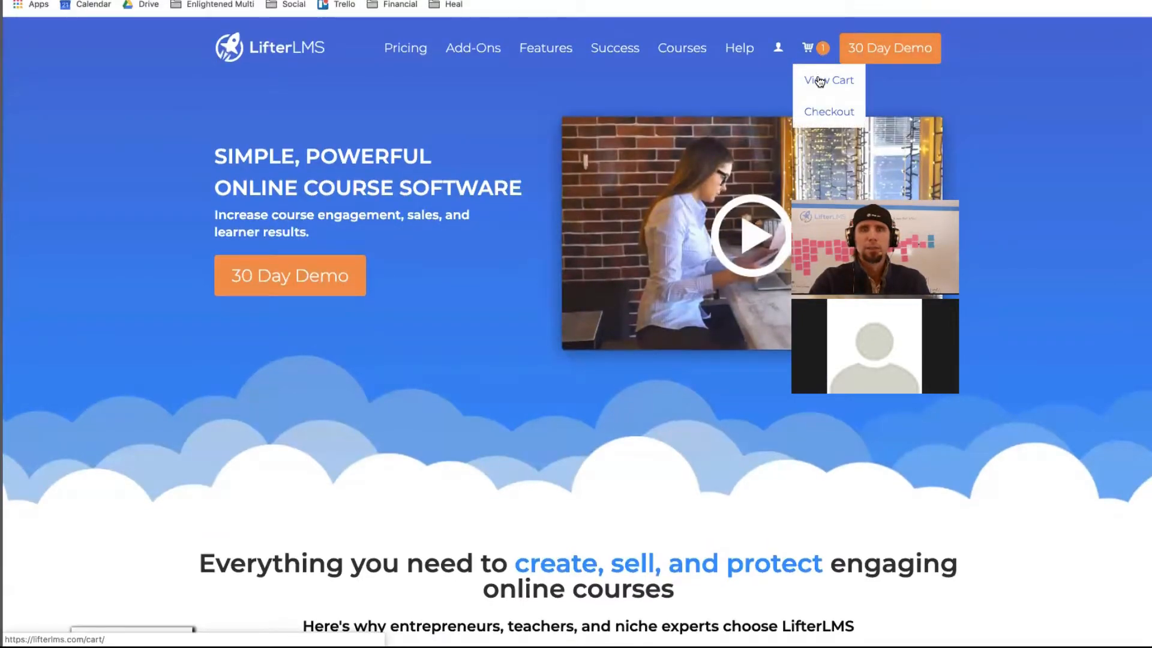
click(820, 81)
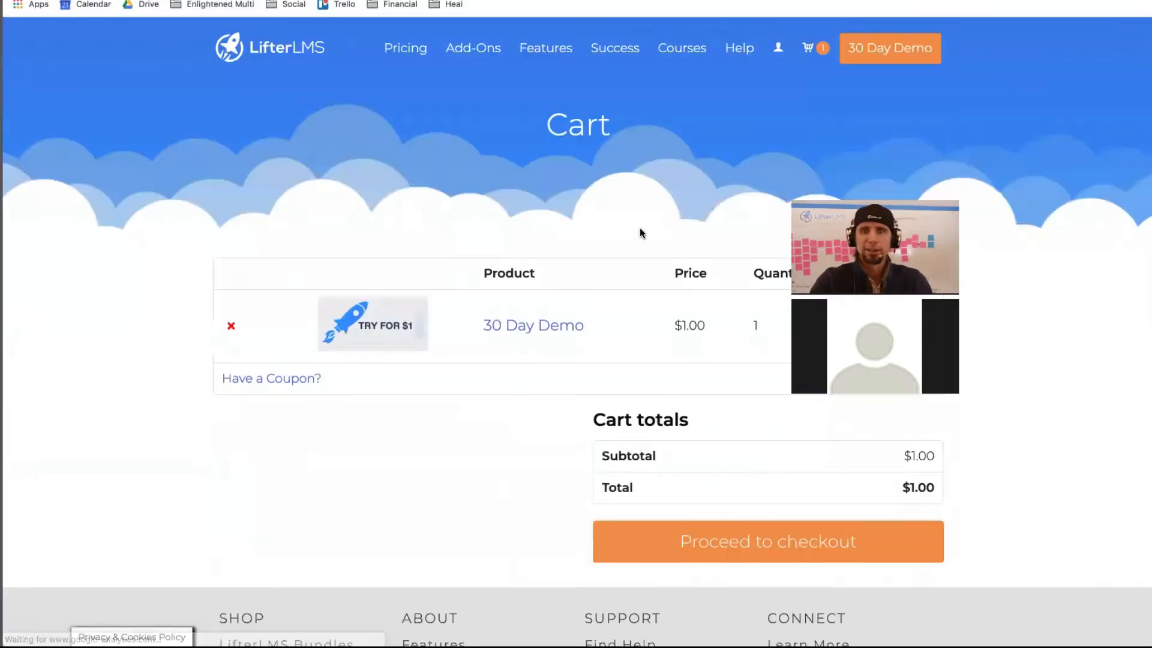
scroll(905, 201, down, 1)
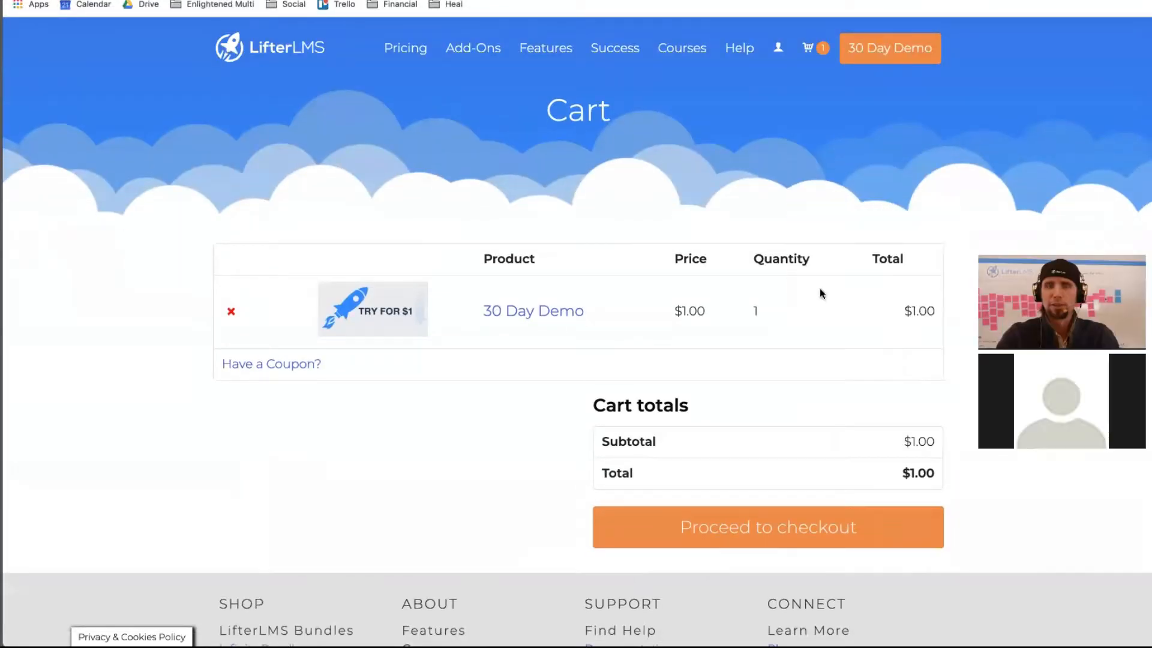
click(231, 313)
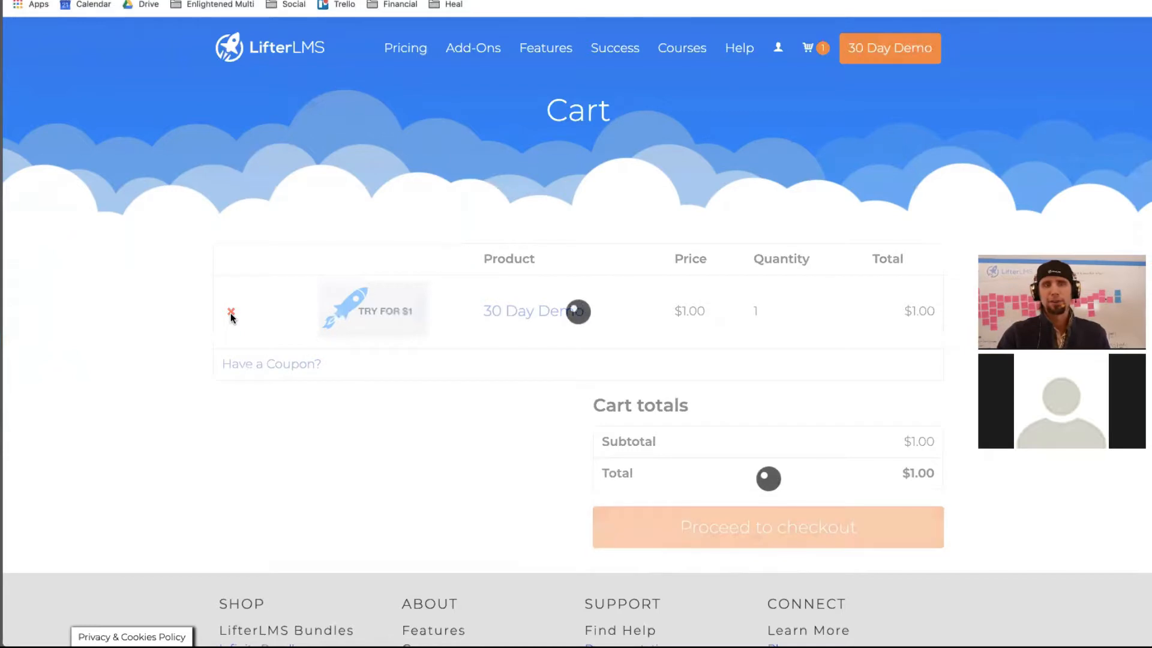
scroll(492, 193, up, 3)
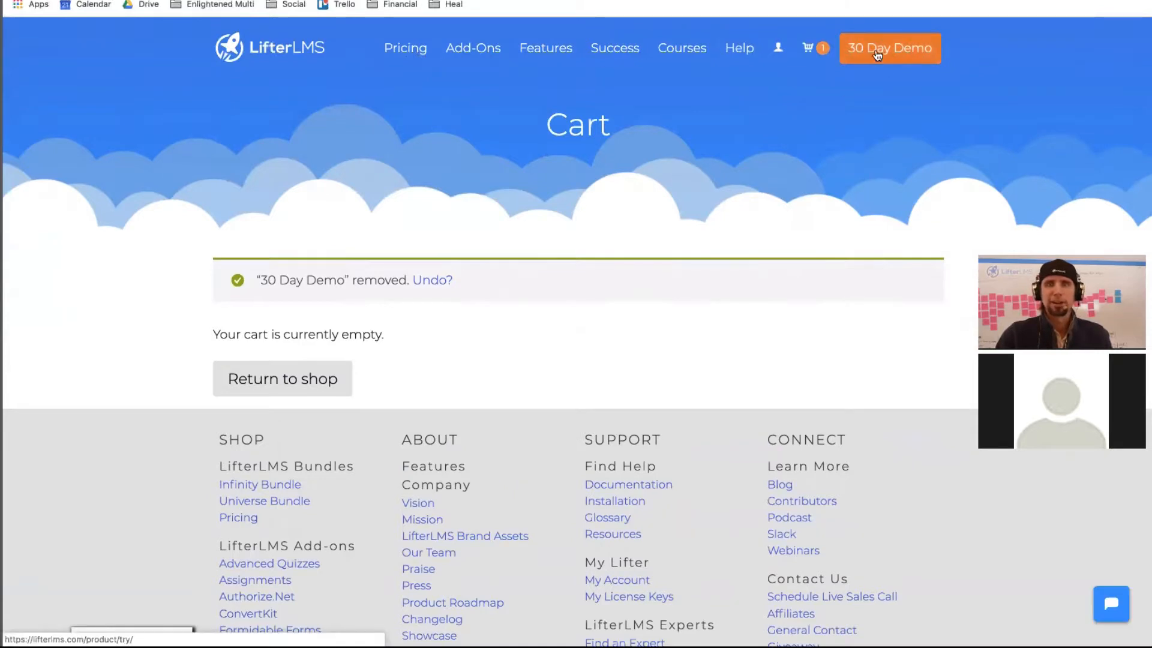
click(288, 60)
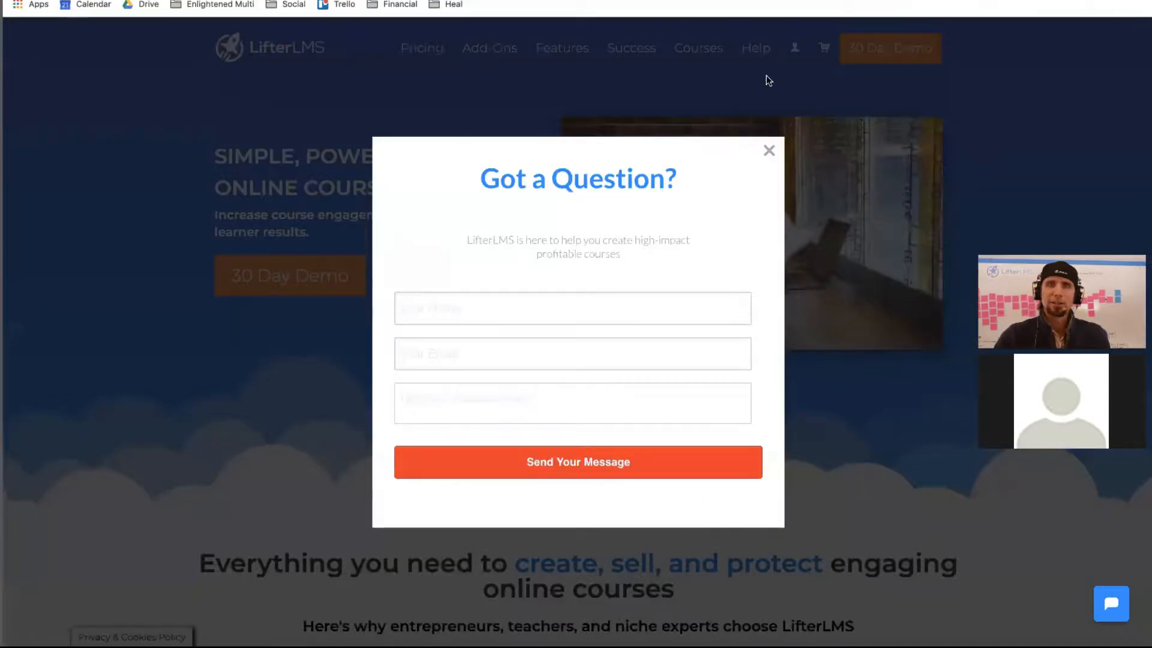
- Close the Got a Question popup and buy the Infinity Bundle from the Pricing page
click(769, 151)
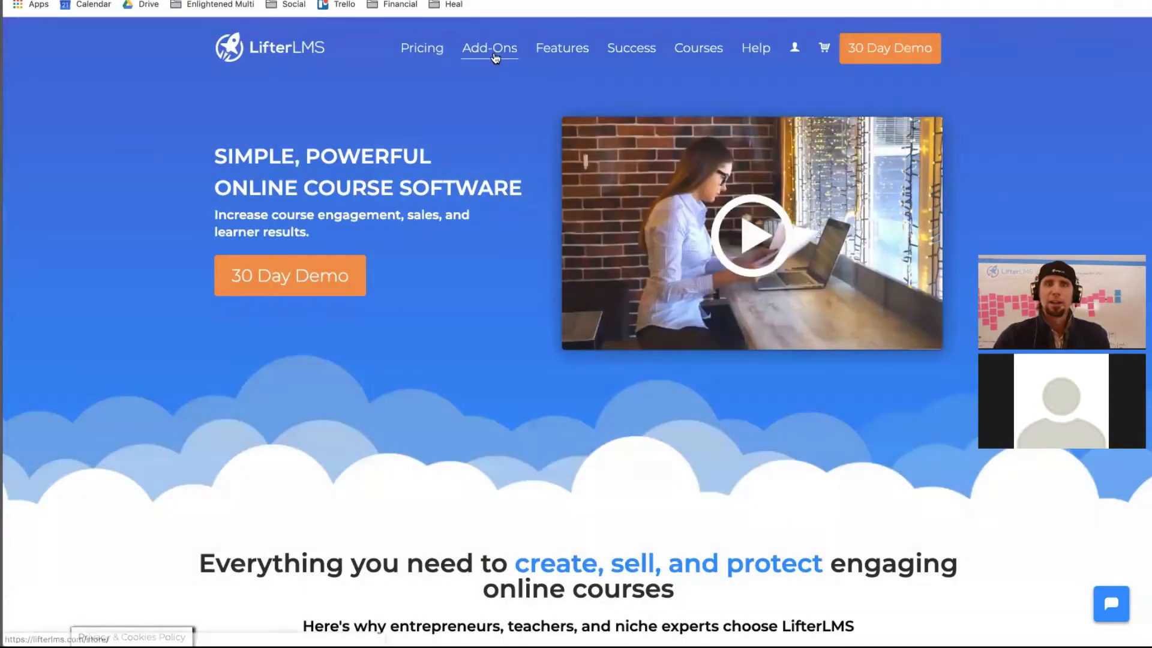
click(430, 57)
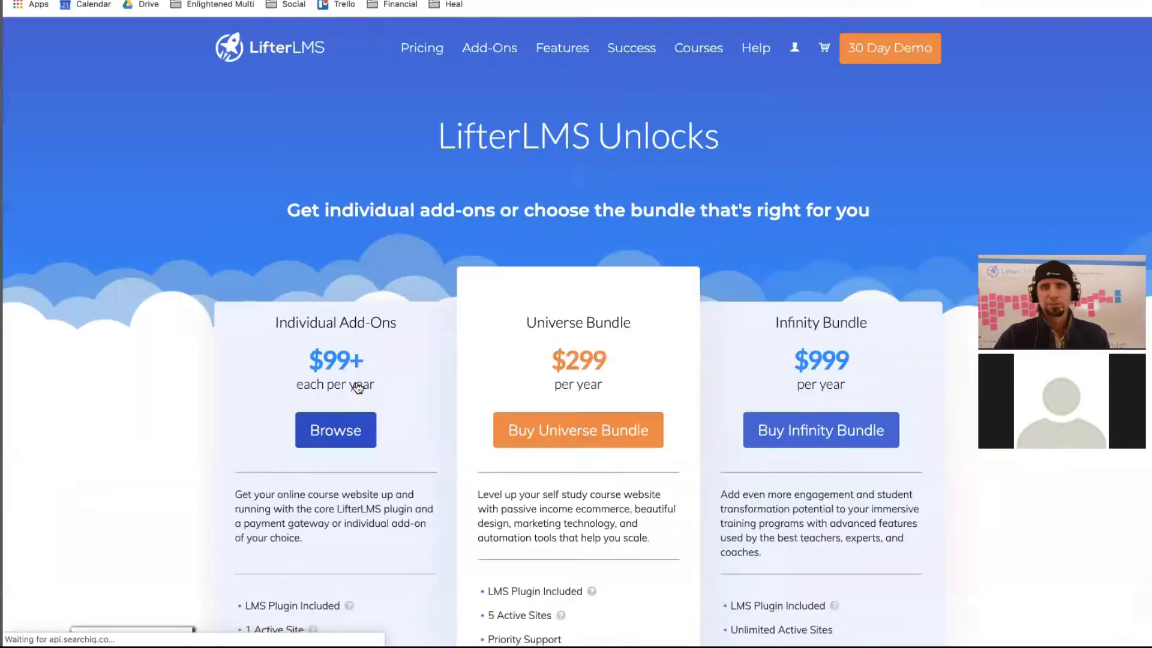
scroll(357, 382, down, 3)
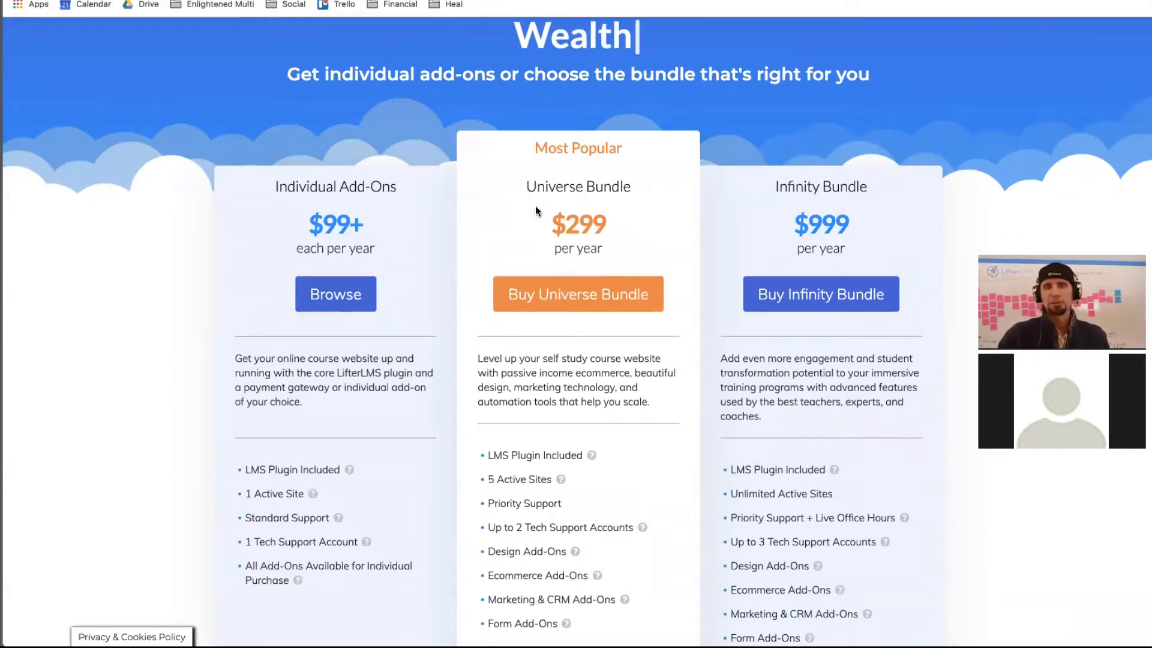
scroll(805, 389, down, 7)
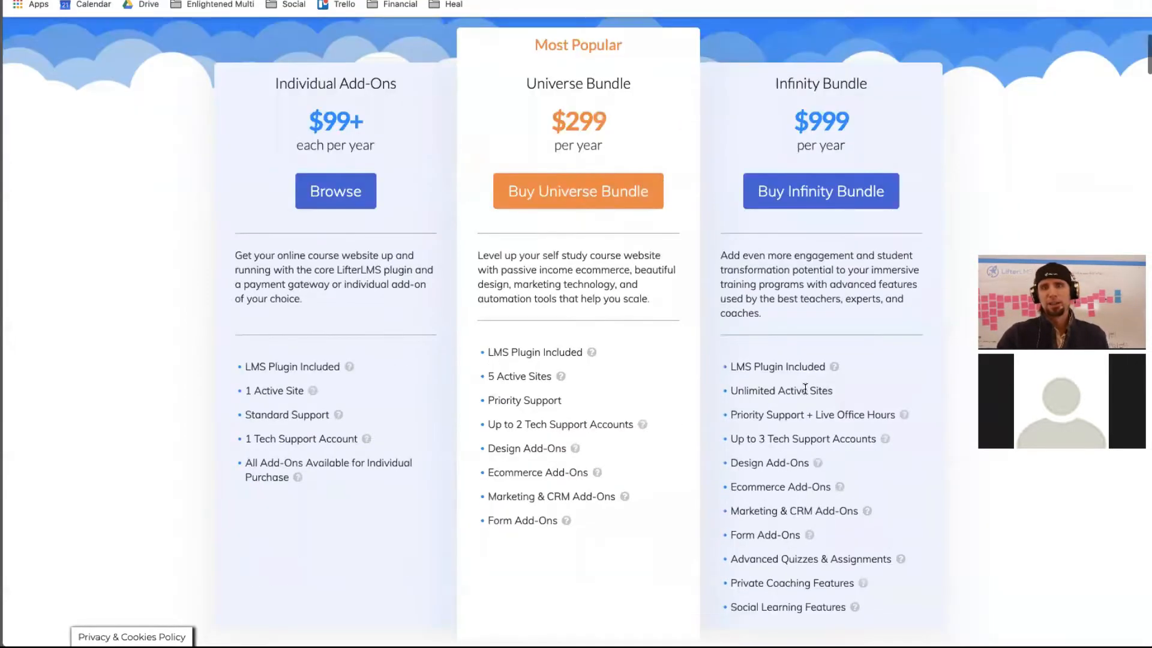
scroll(805, 389, up, 9)
scroll(777, 320, down, 2)
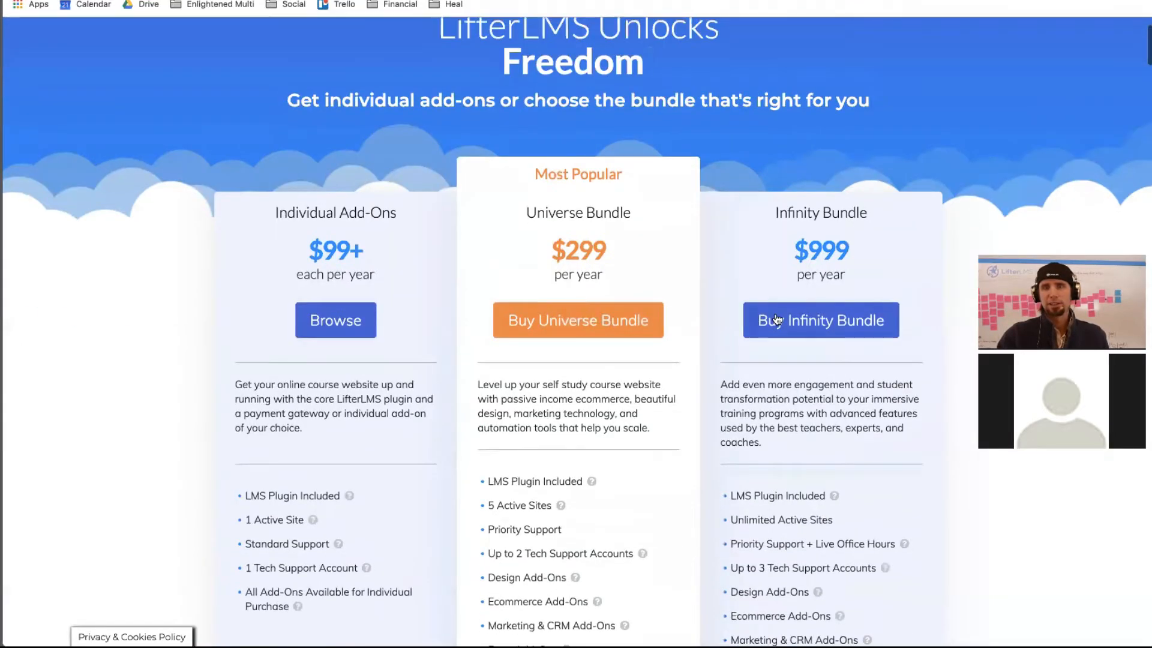
click(777, 320)
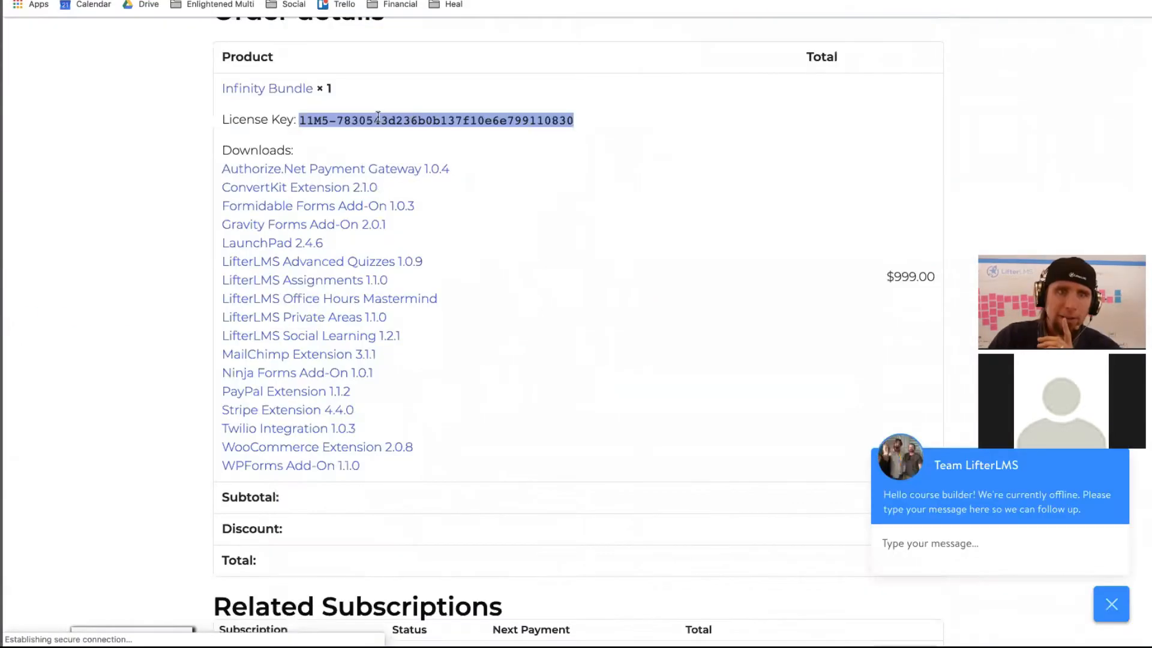
- Select the order's license key and look over the order details and plugins page
drag(297, 117, 291, 116)
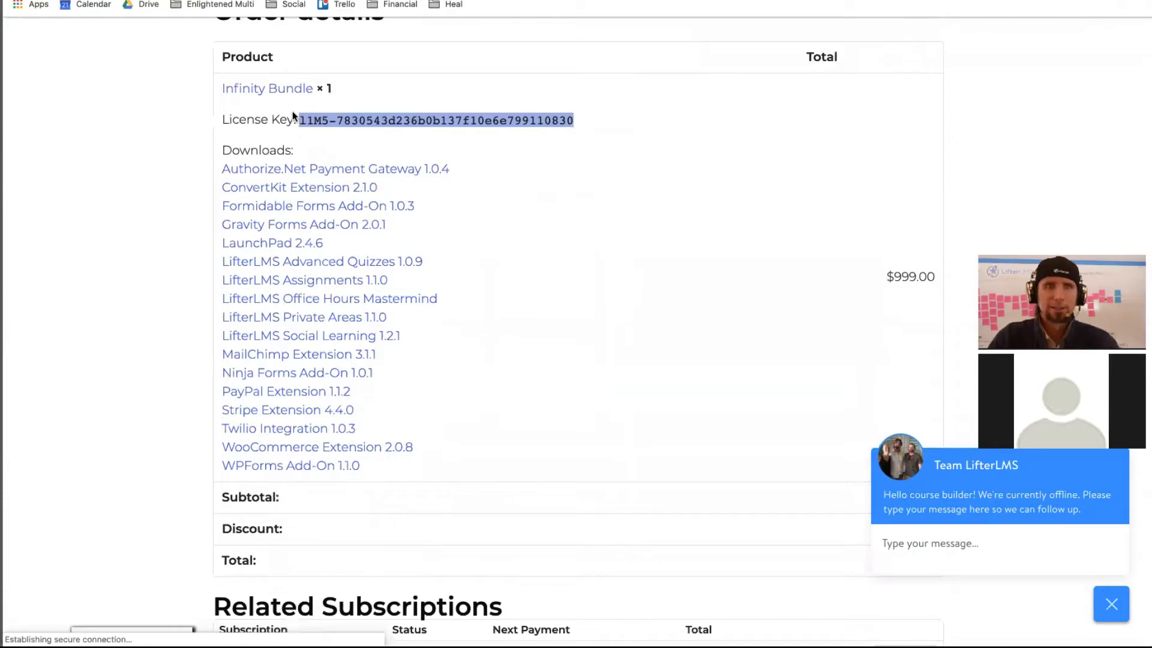
scroll(594, 342, down, 10)
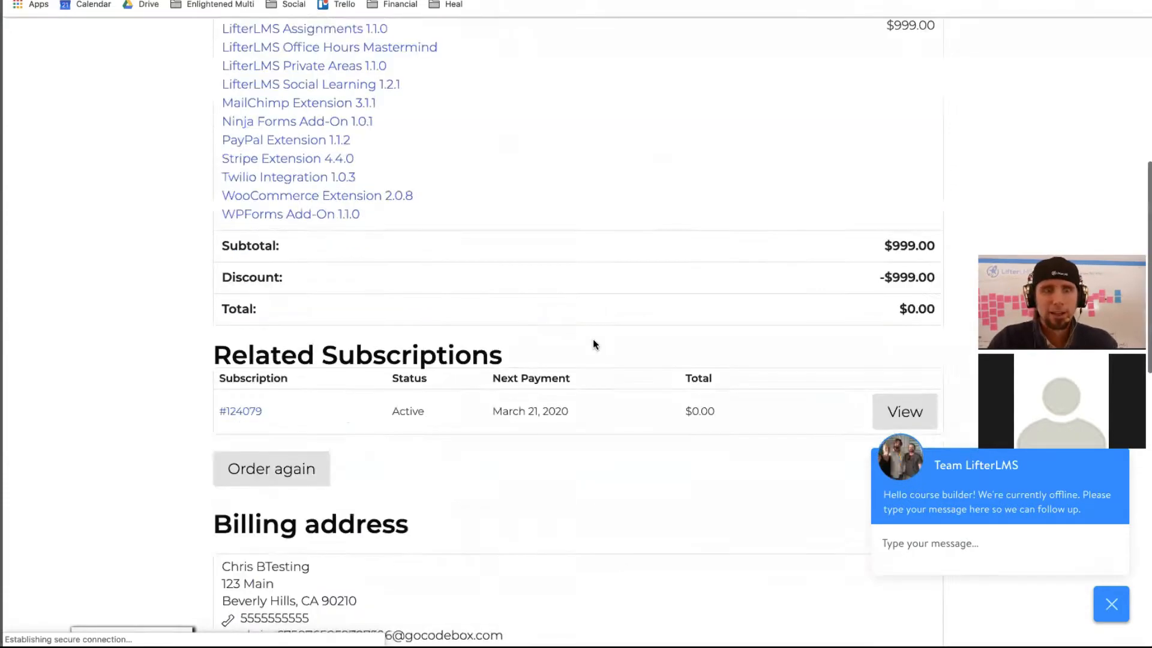
scroll(593, 340, up, 15)
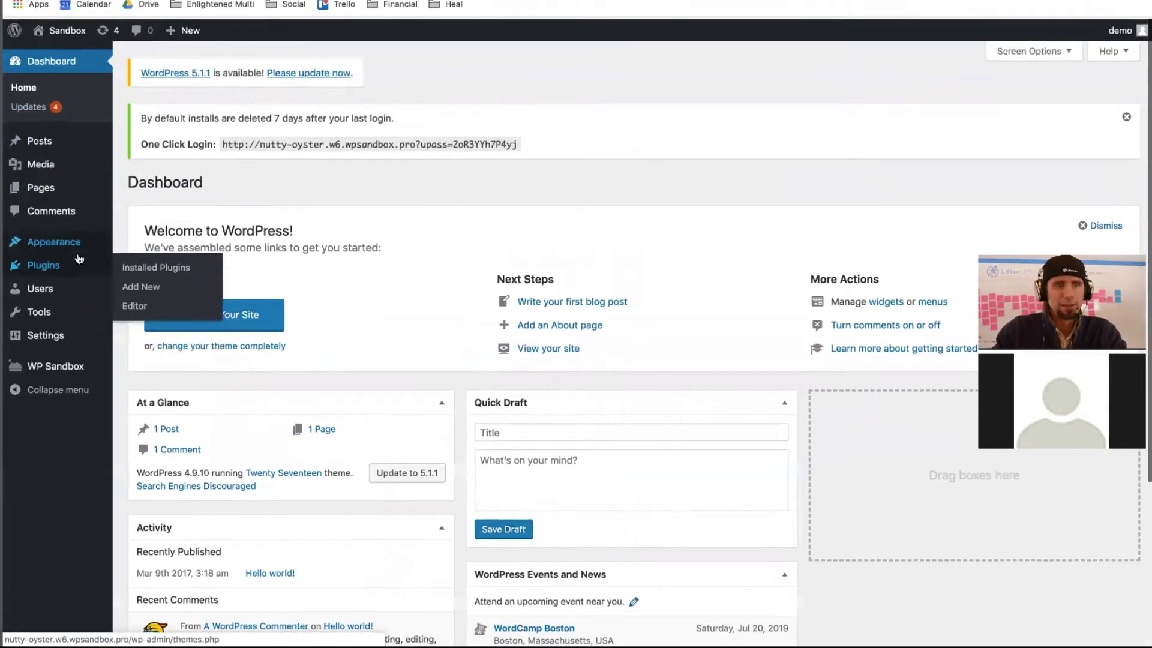
click(48, 272)
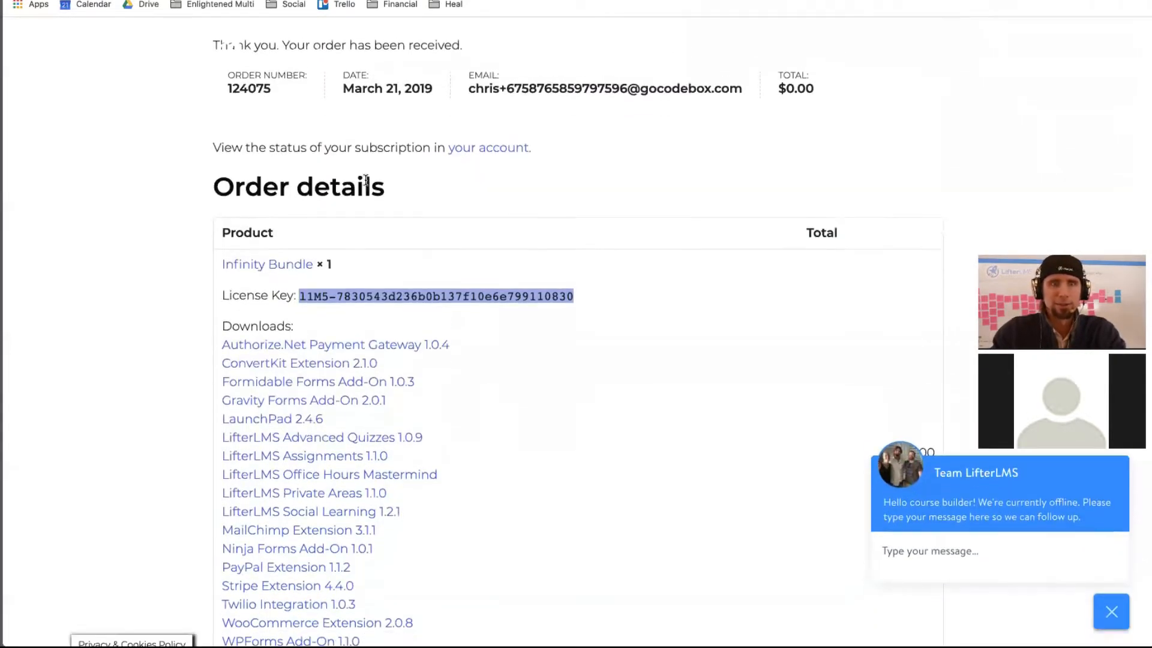
scroll(367, 184, down, 10)
scroll(367, 180, up, 10)
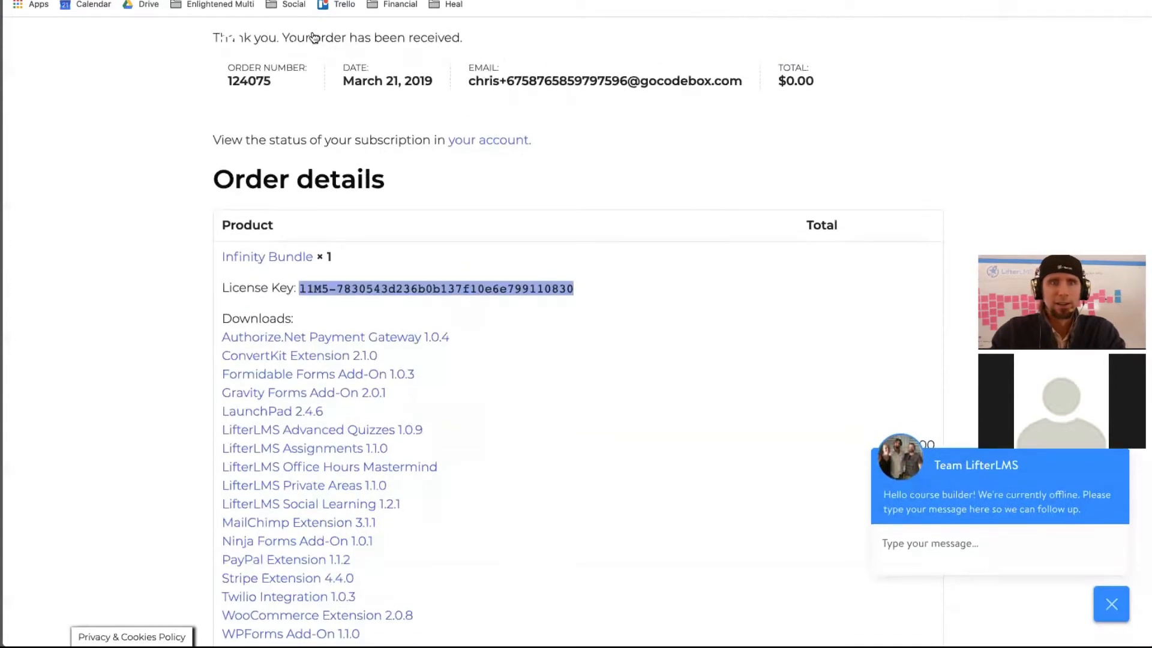
scroll(322, 241, down, 15)
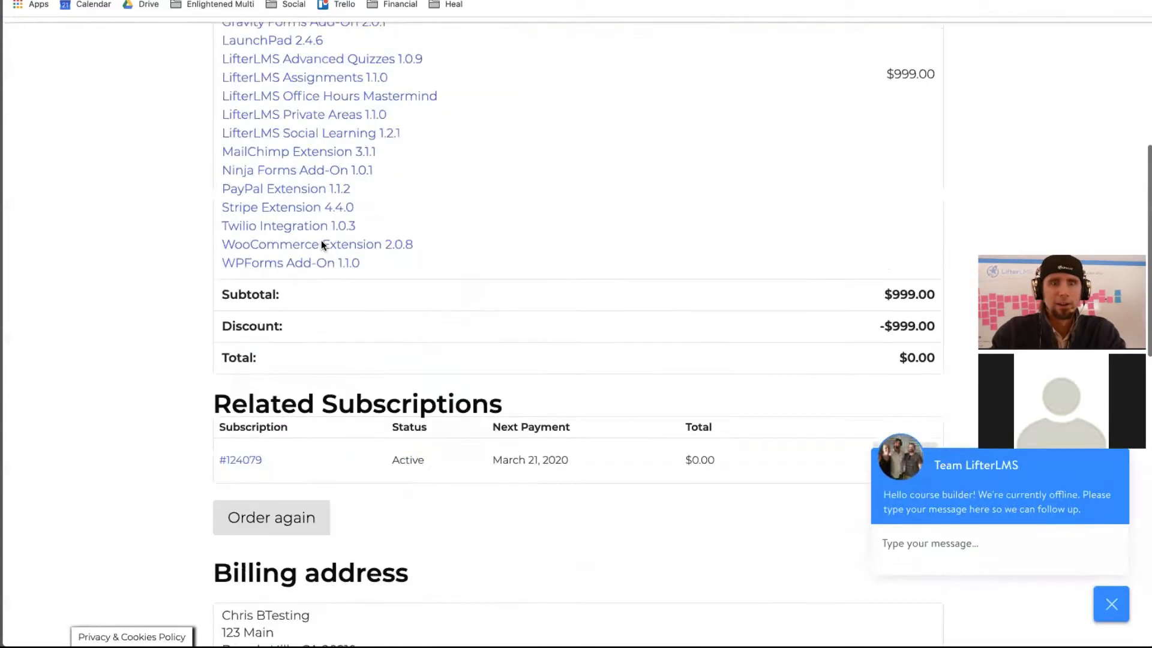
scroll(321, 243, up, 15)
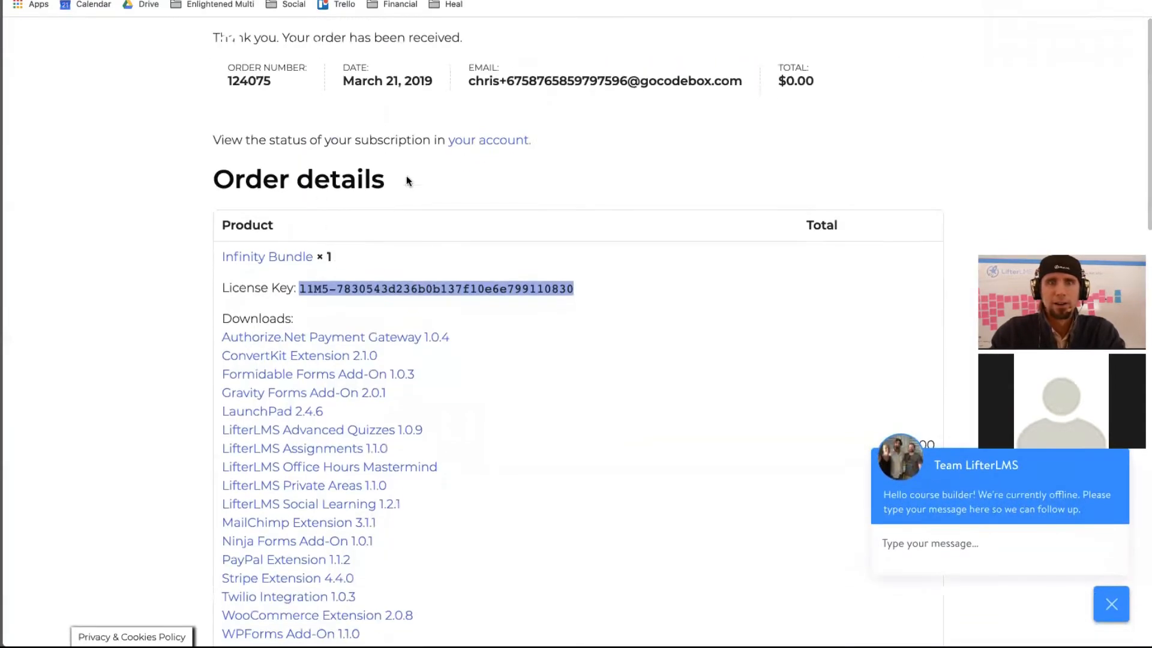
- Reload the order page, then go to the Caching Issues and FAQs Knowledge Base article
key(super+r)
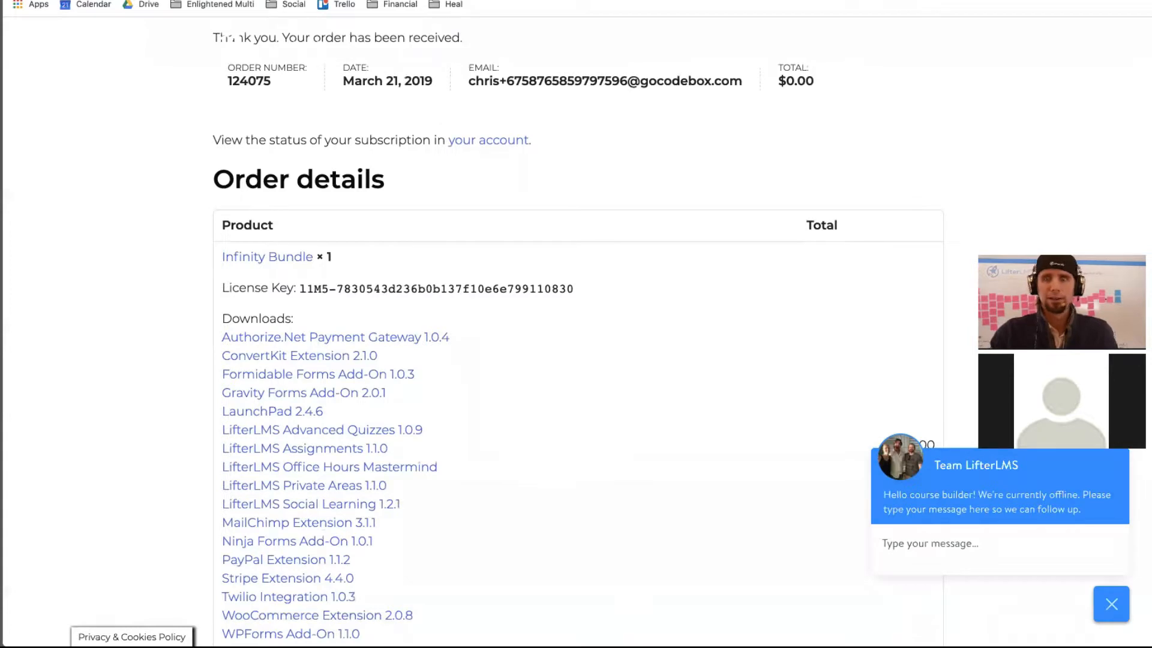
key(super+v)
key(Return)
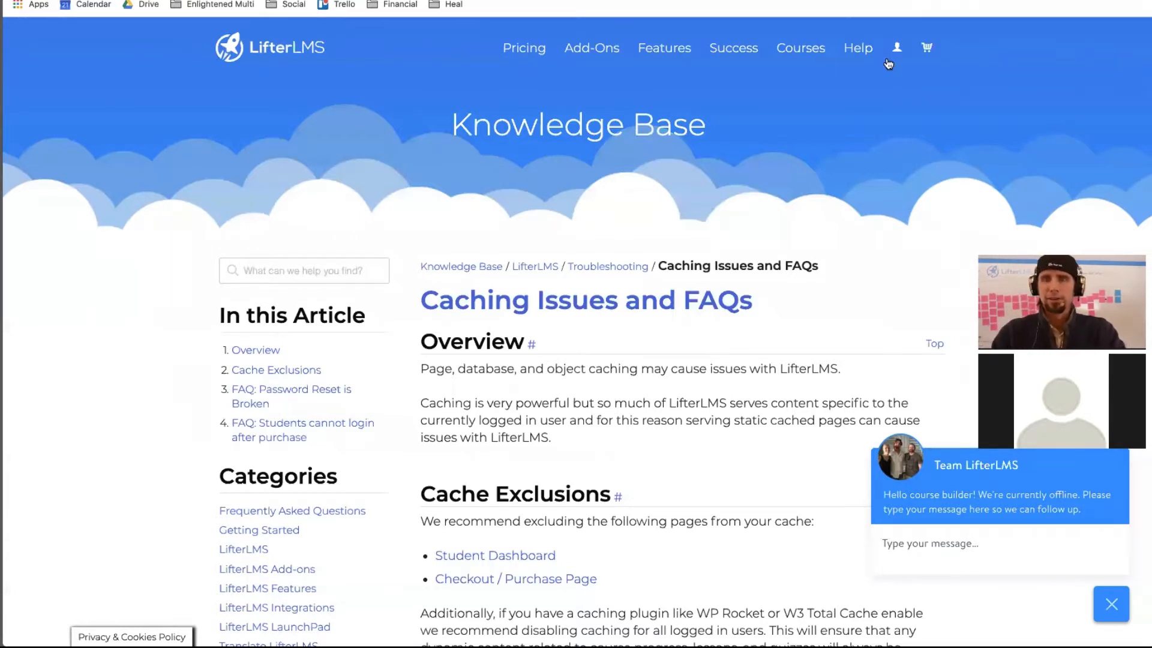
- From My Account's Downloads tab, download the LifterLMS v3.29.4 core plugin zip
mouse_move(898, 62)
click(910, 94)
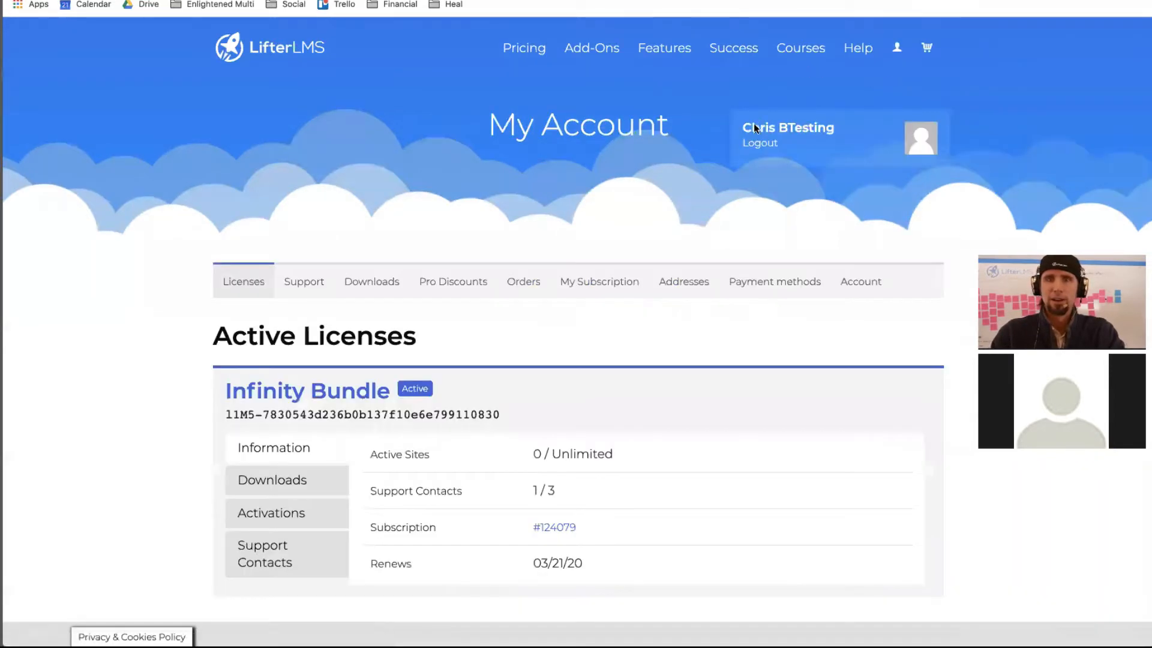
scroll(686, 246, down, 2)
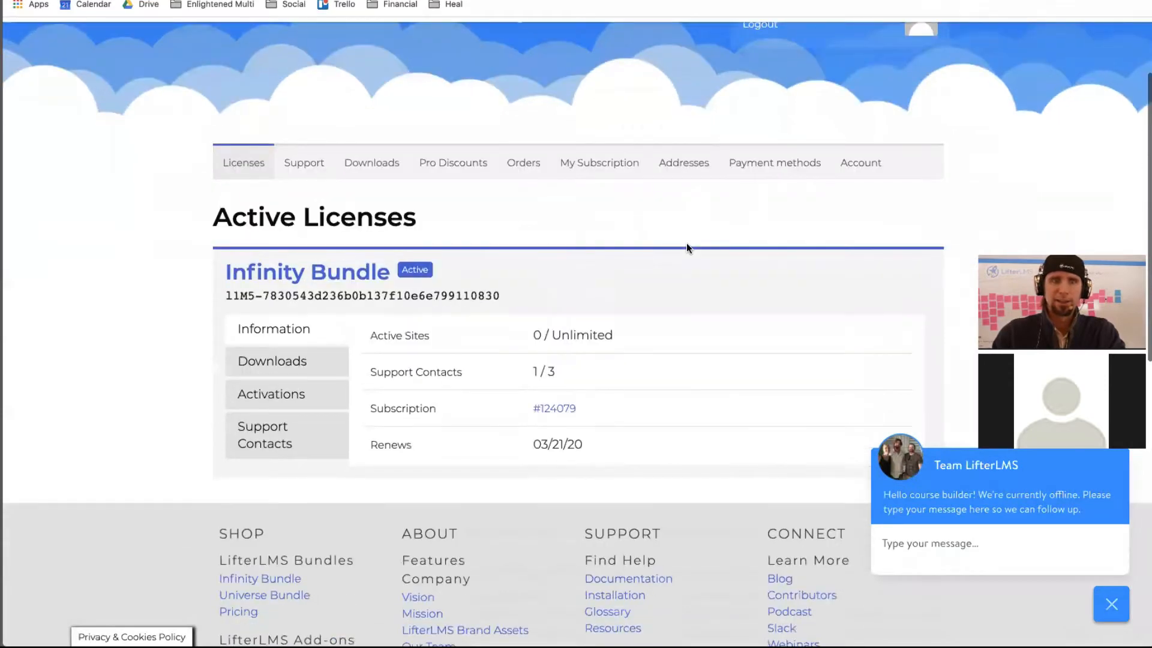
scroll(681, 249, up, 2)
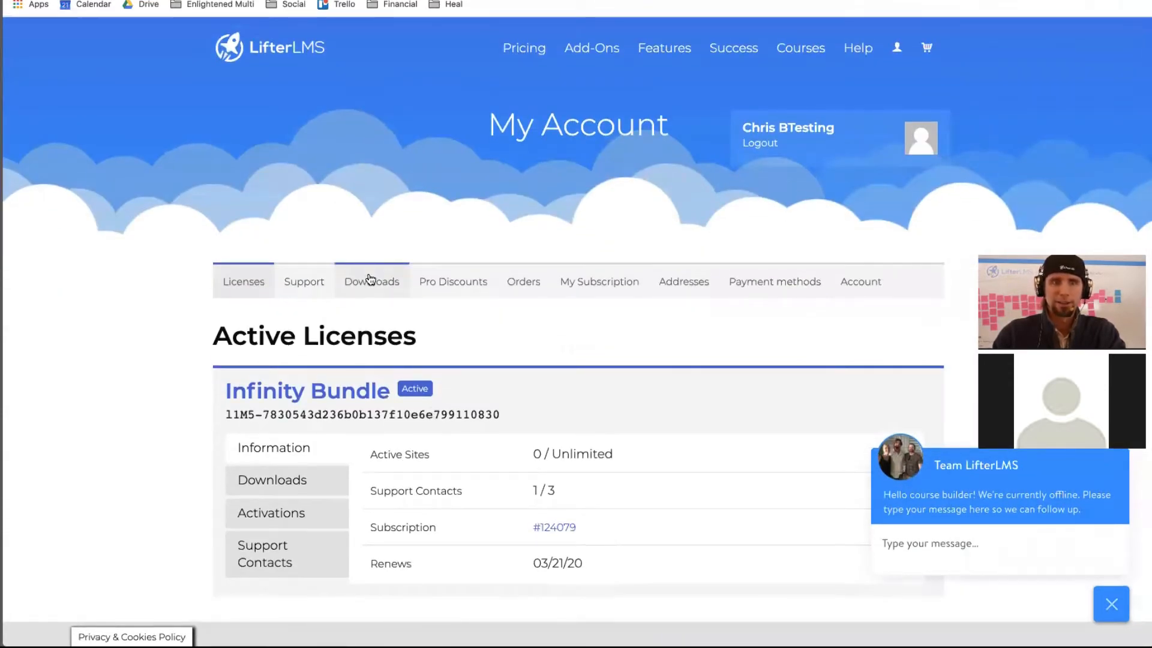
click(370, 280)
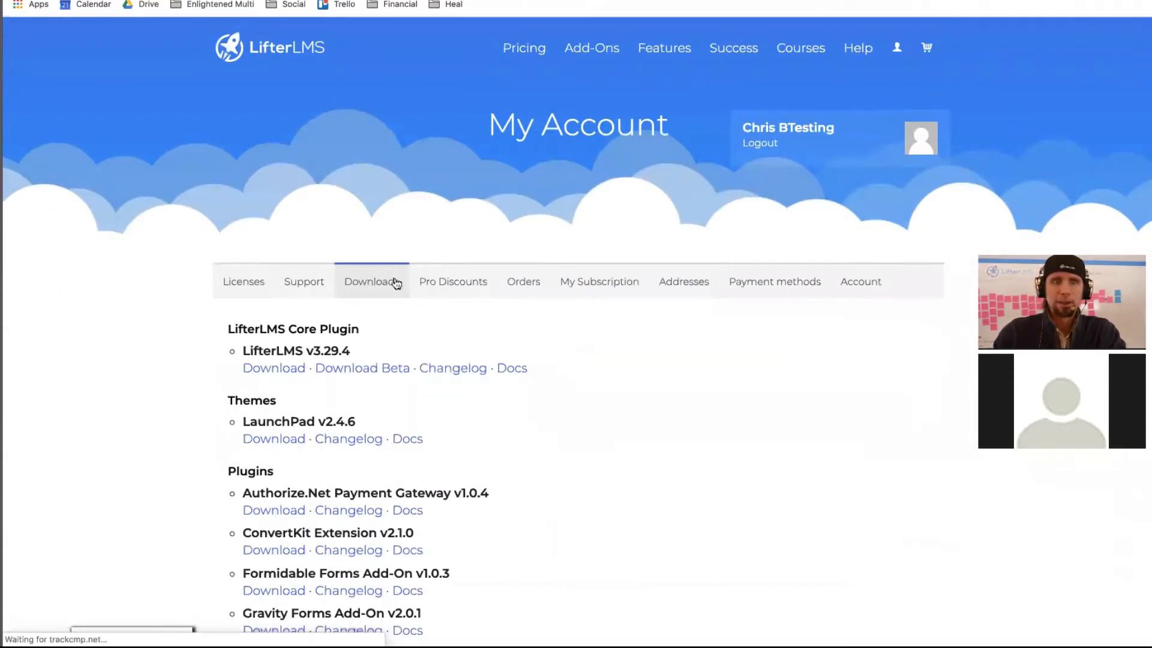
scroll(560, 416, down, 1)
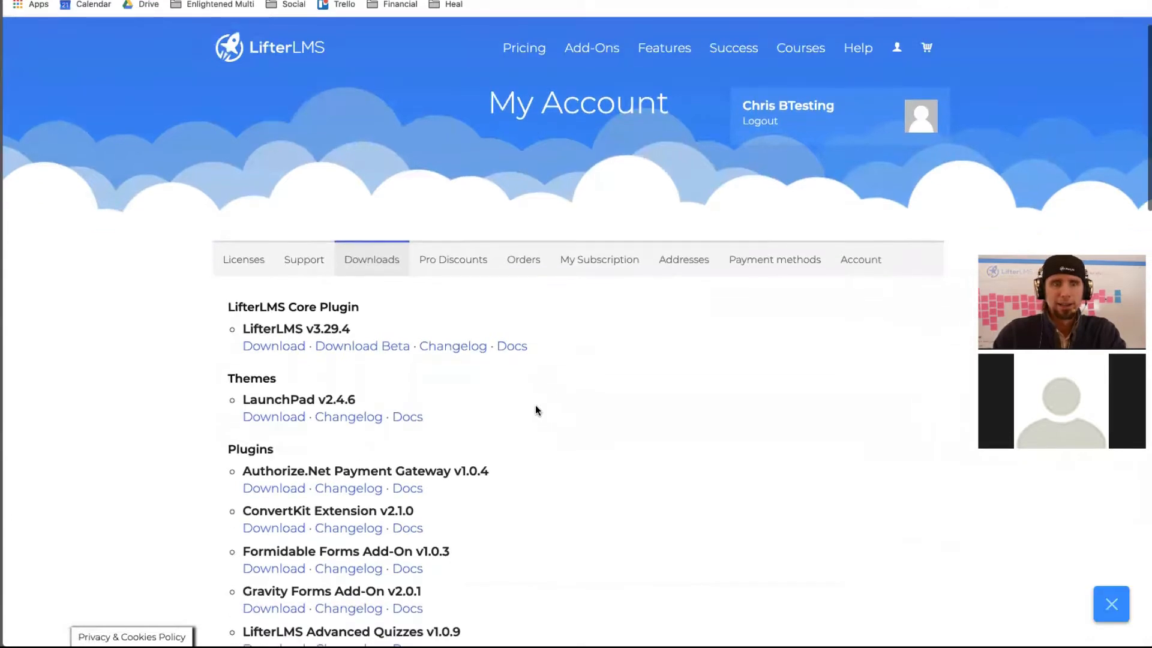
click(266, 346)
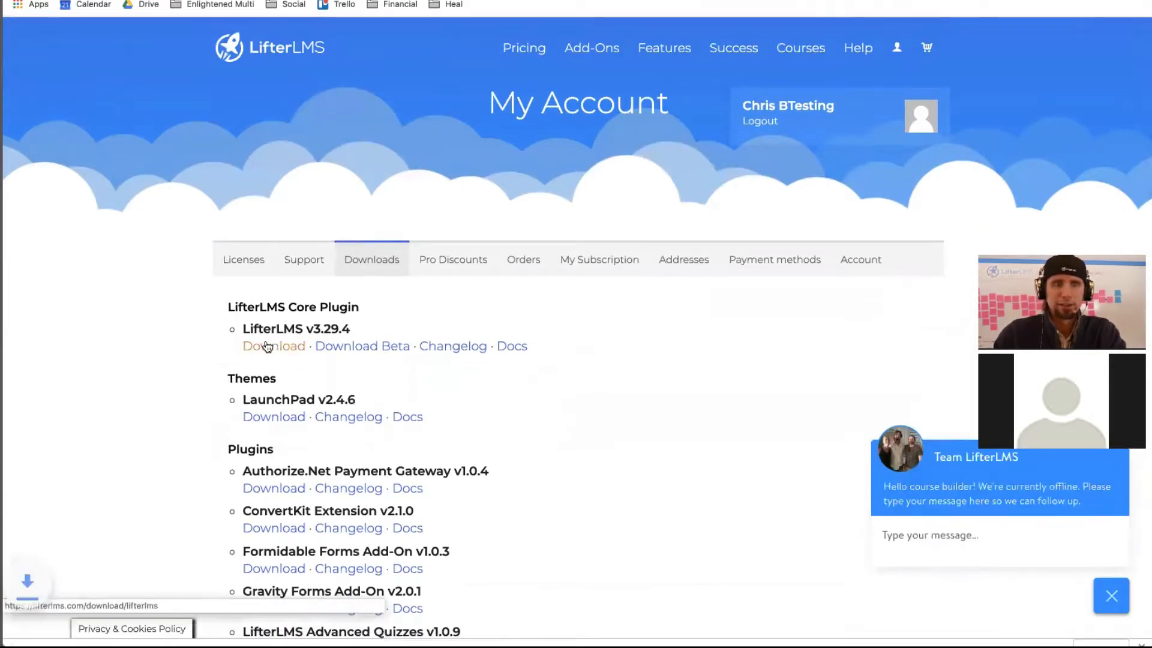
- Download the LifterLMS Helper zip and switch back to the sandbox Plugins tab
scroll(374, 403, down, 6)
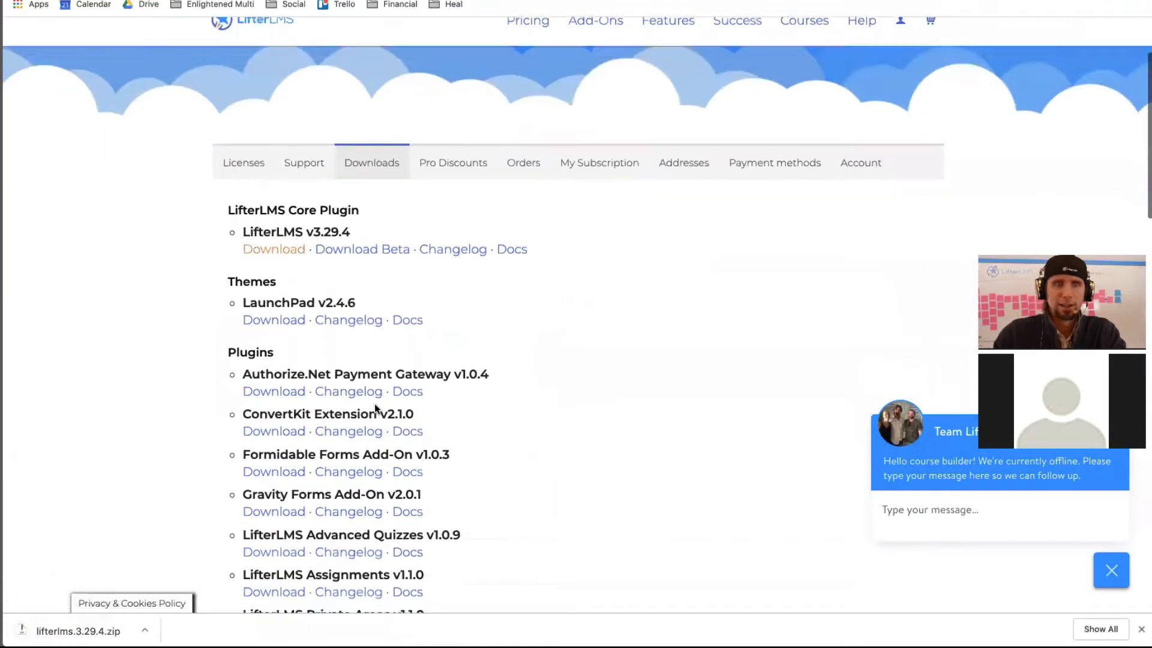
scroll(375, 404, down, 11)
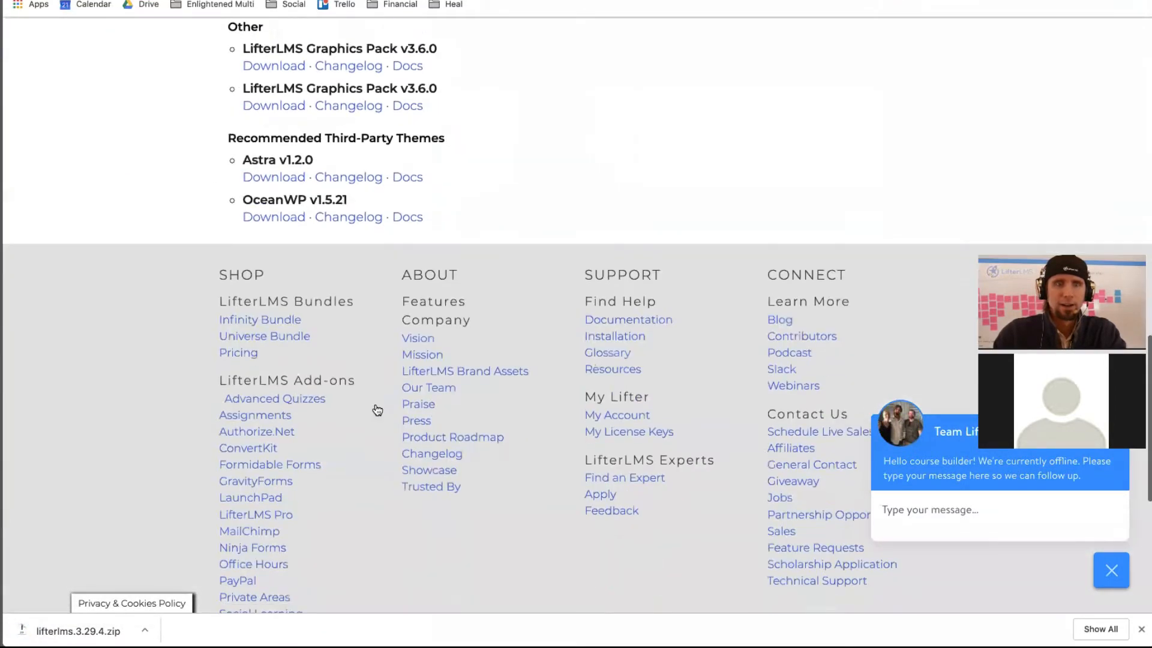
scroll(377, 410, up, 3)
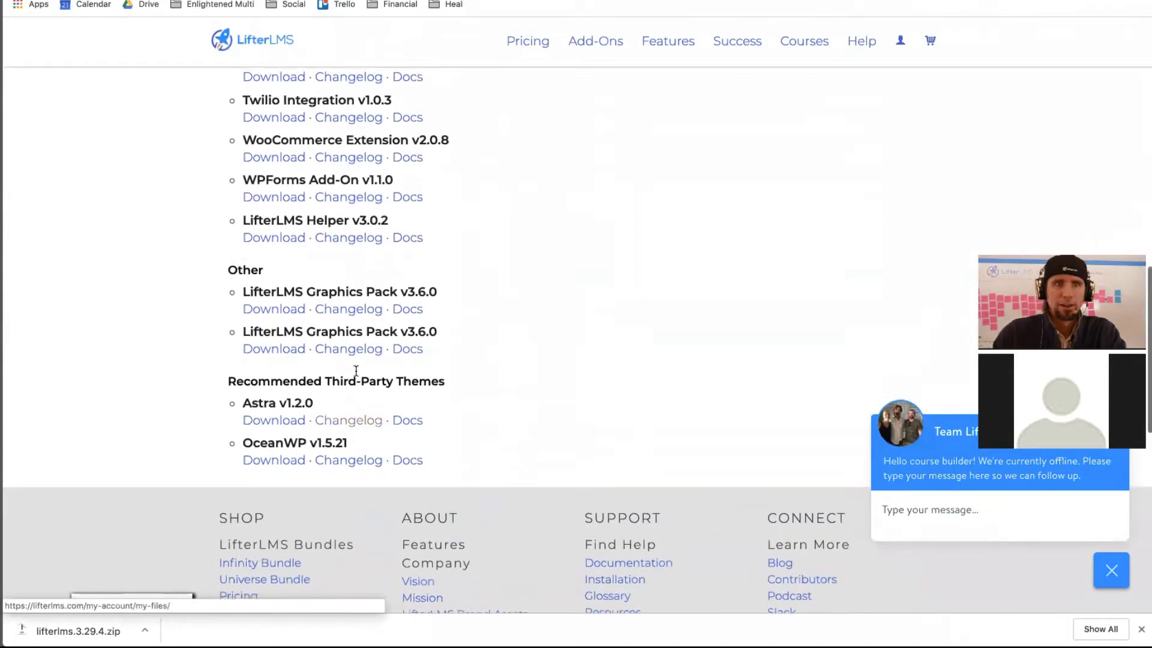
click(267, 241)
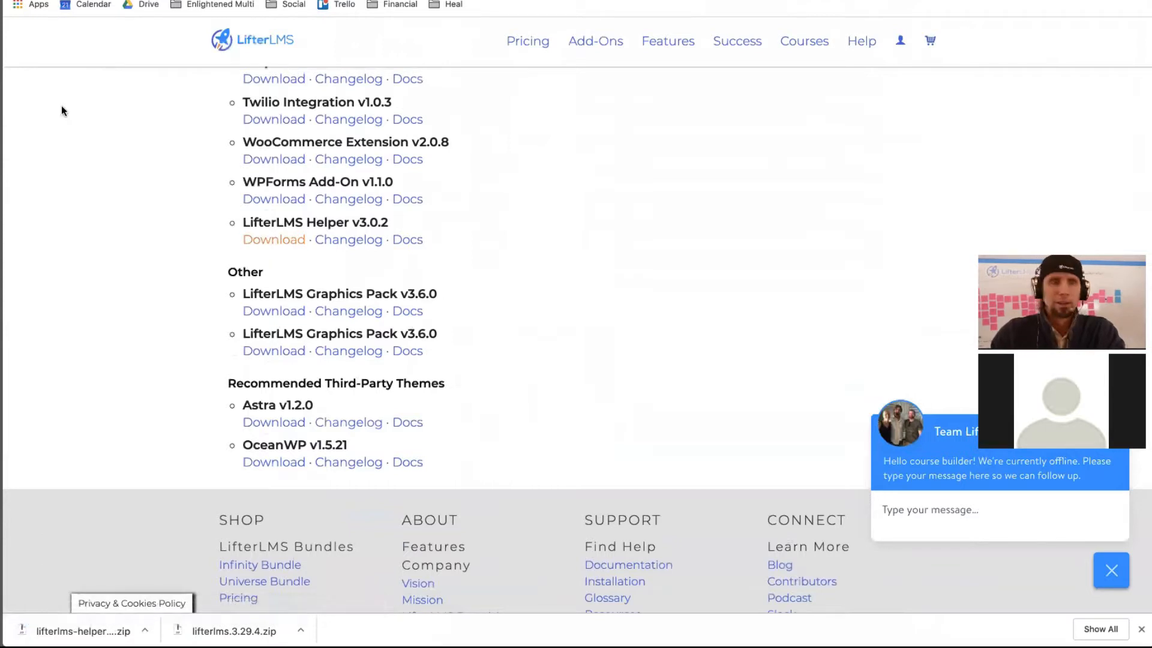
scroll(55, 110, up, 15)
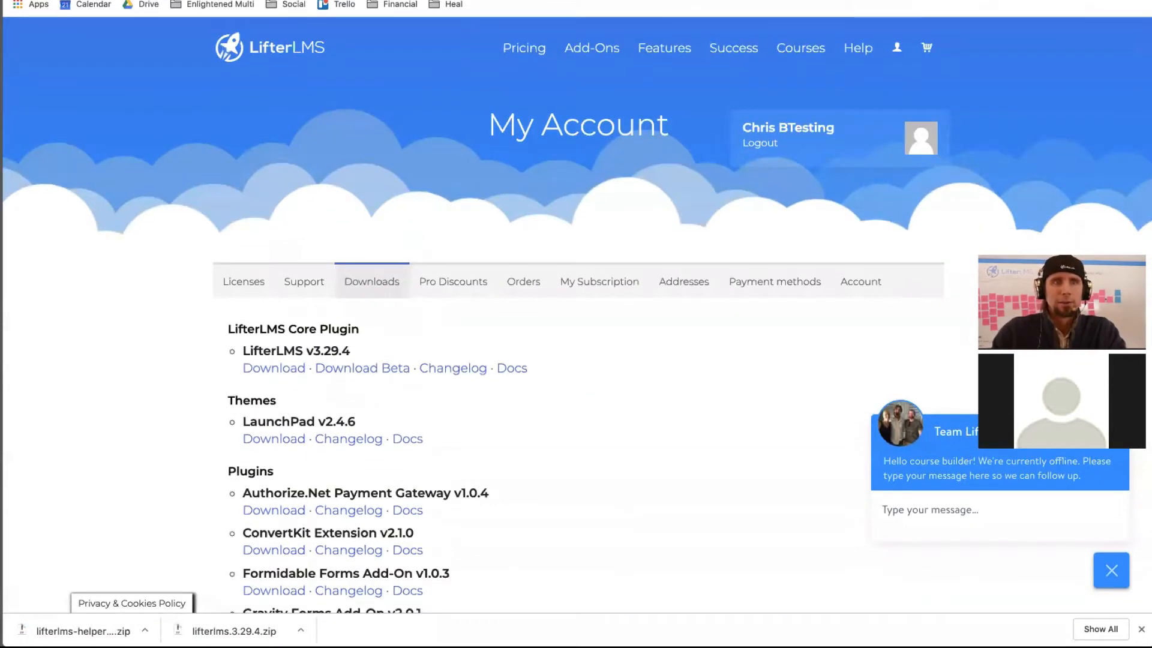
key(ctrl+Tab)
key(ctrl+Tab)
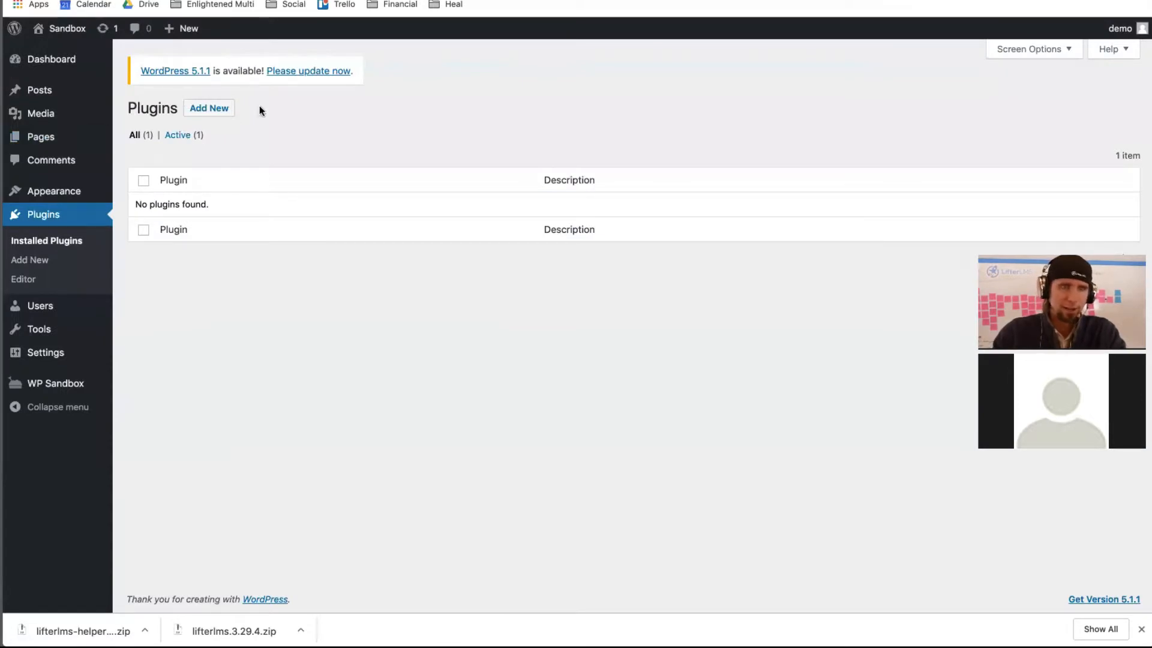
- Upload lifterlms.3.29.4.zip as a new plugin, install it, and activate it
click(210, 112)
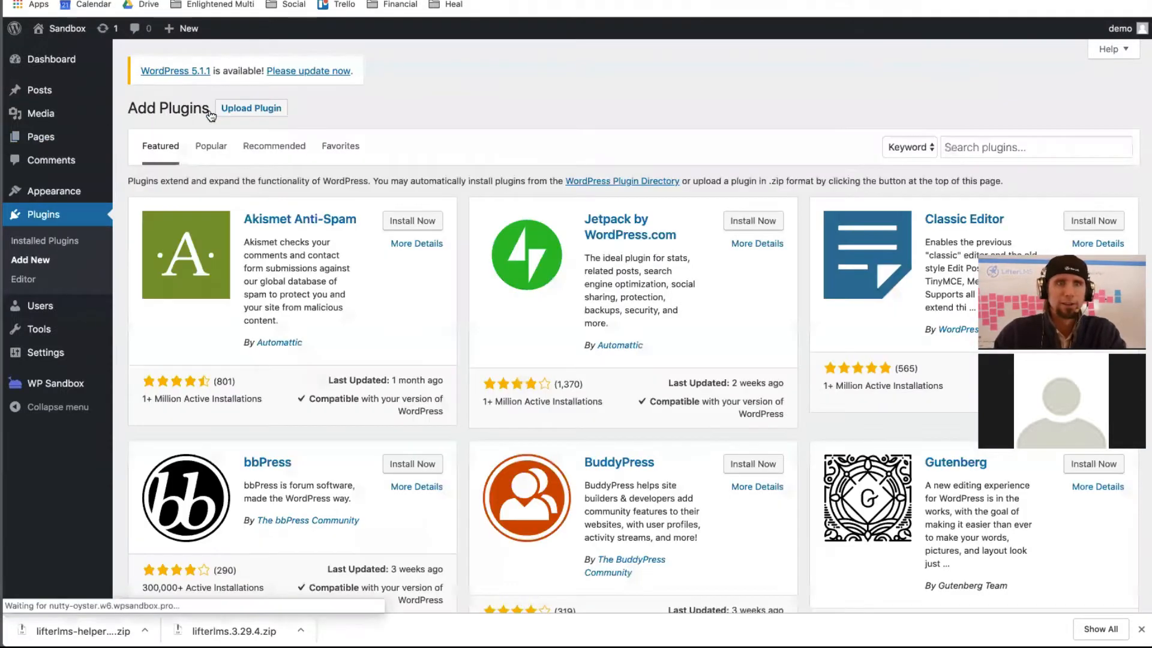
click(285, 108)
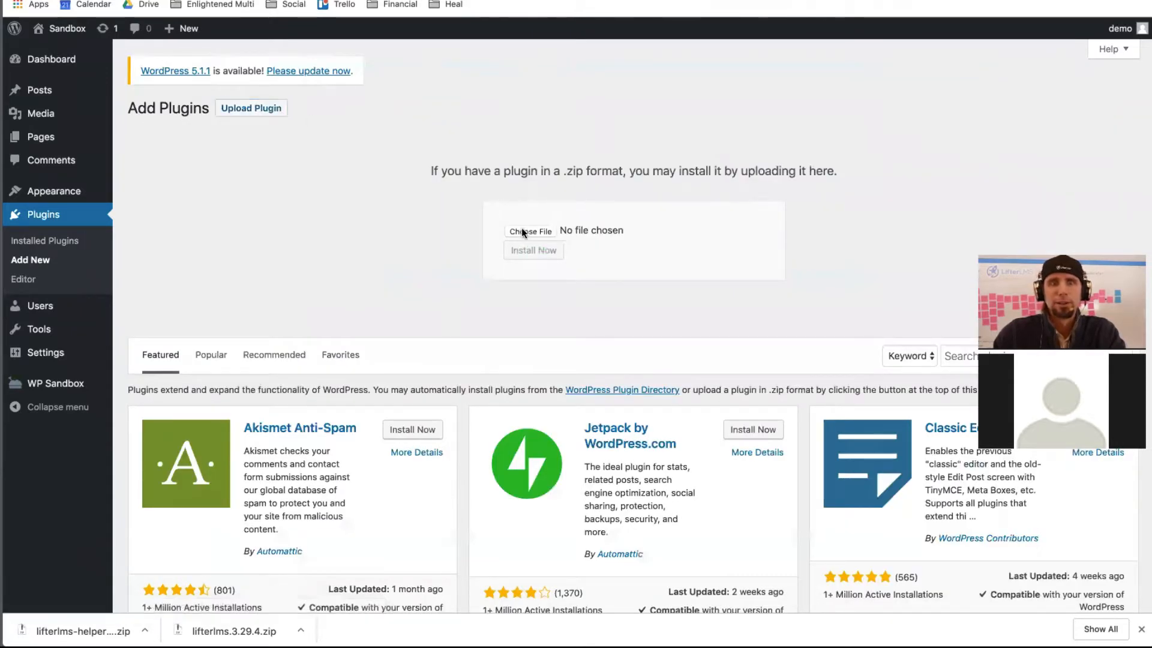
click(522, 231)
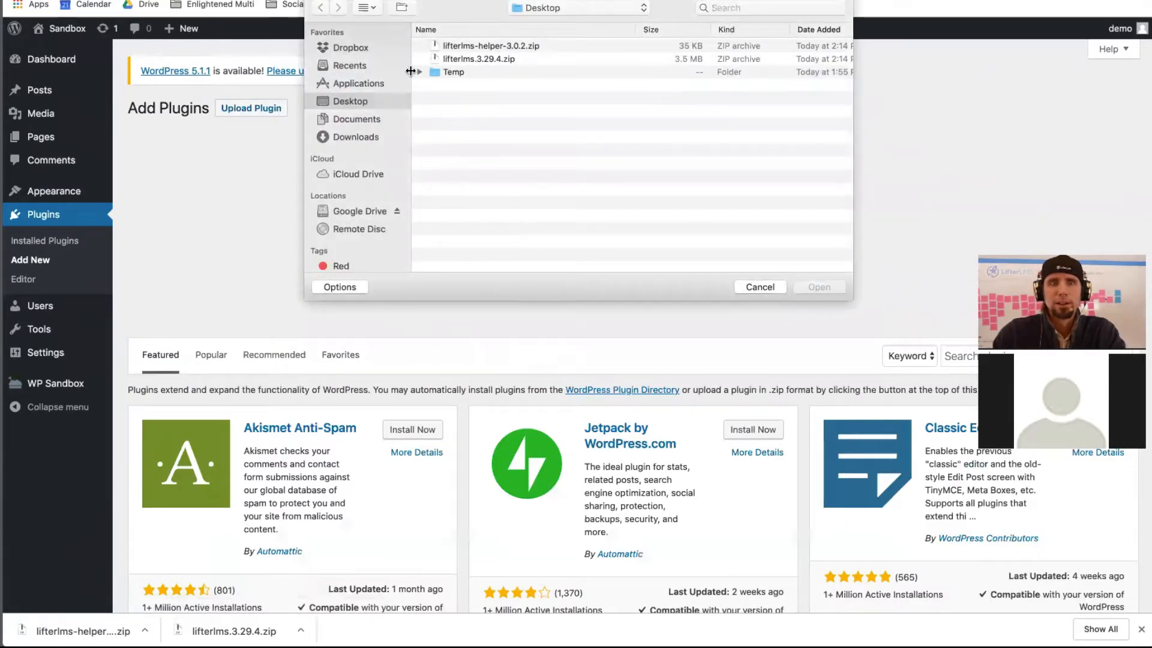
click(459, 57)
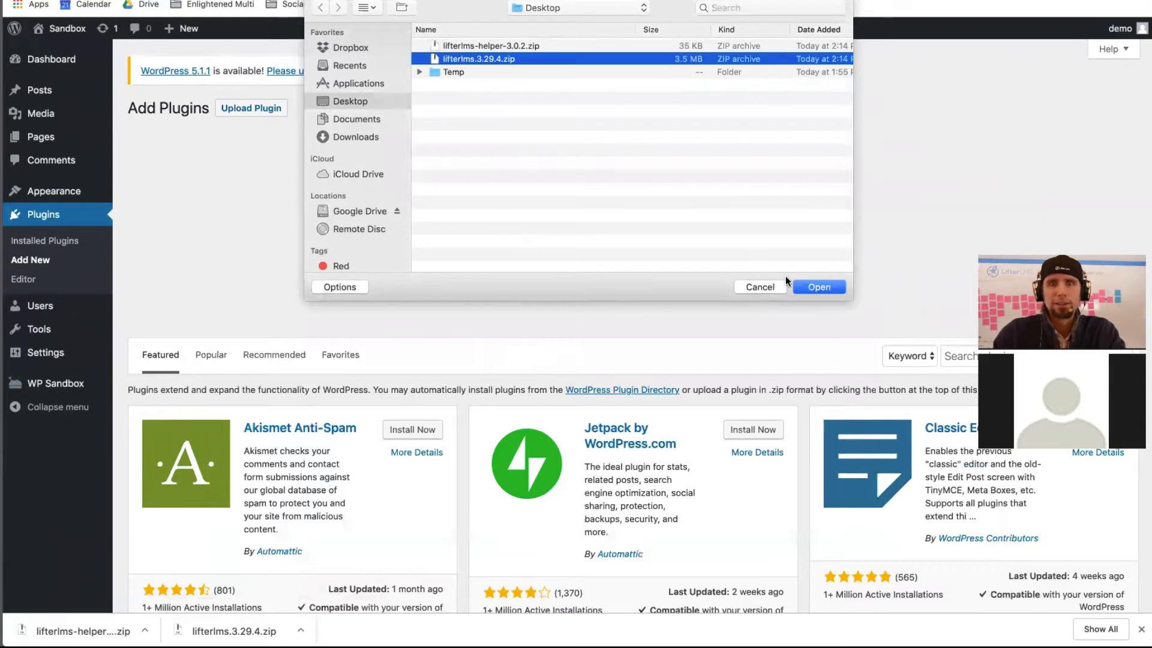
click(820, 287)
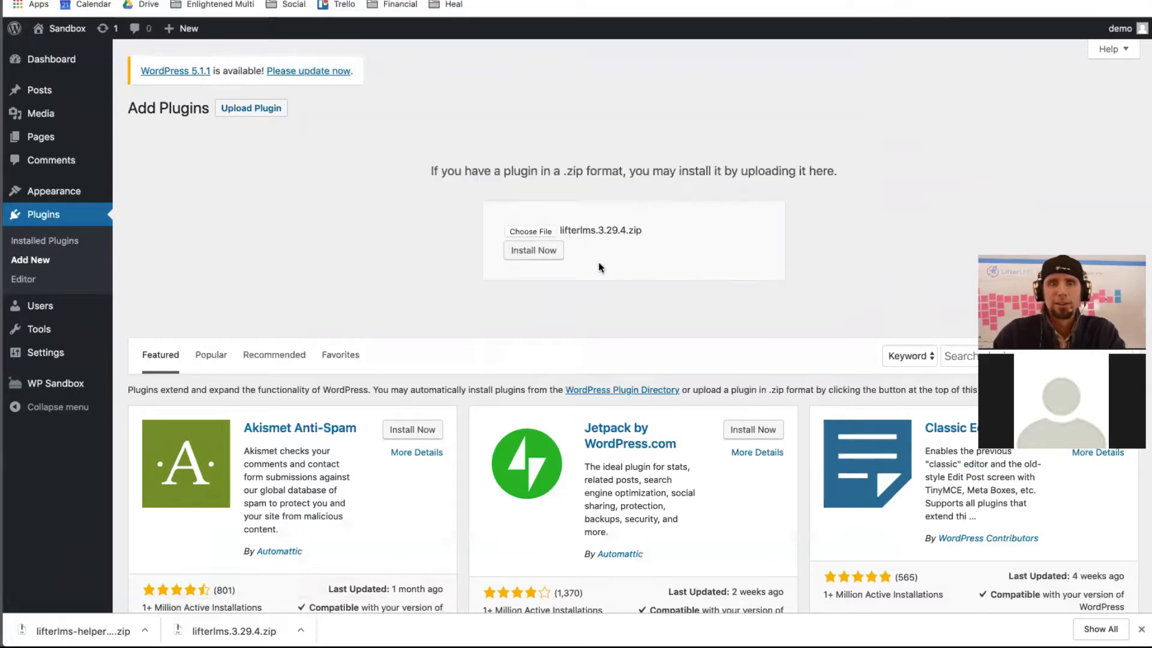
click(540, 251)
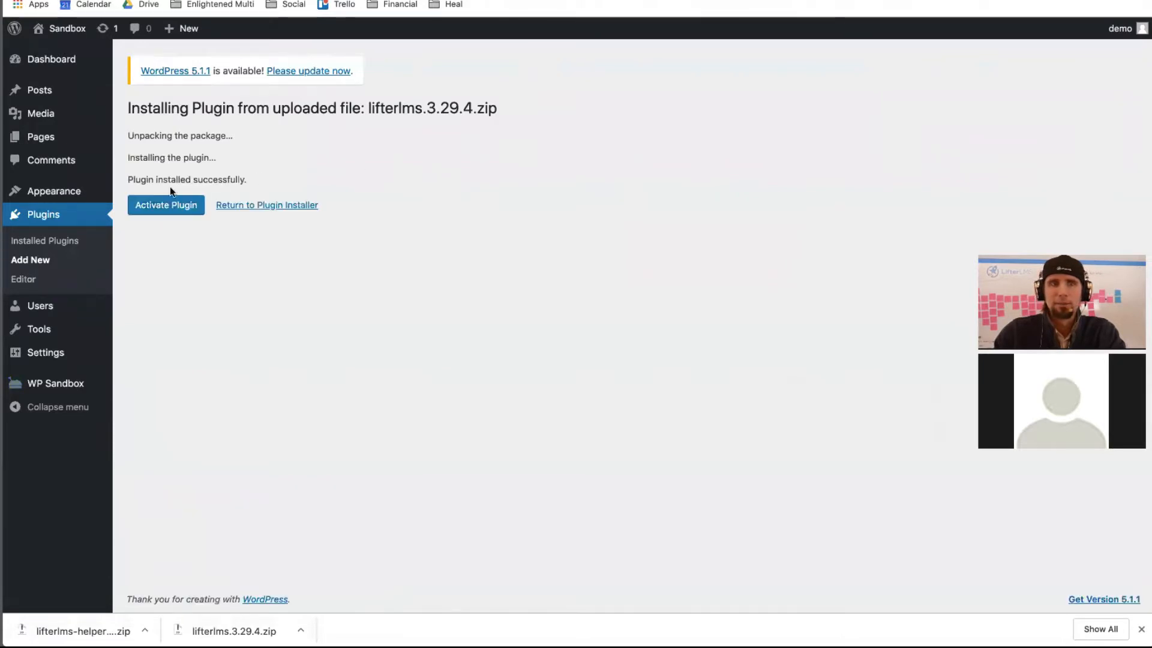
click(152, 206)
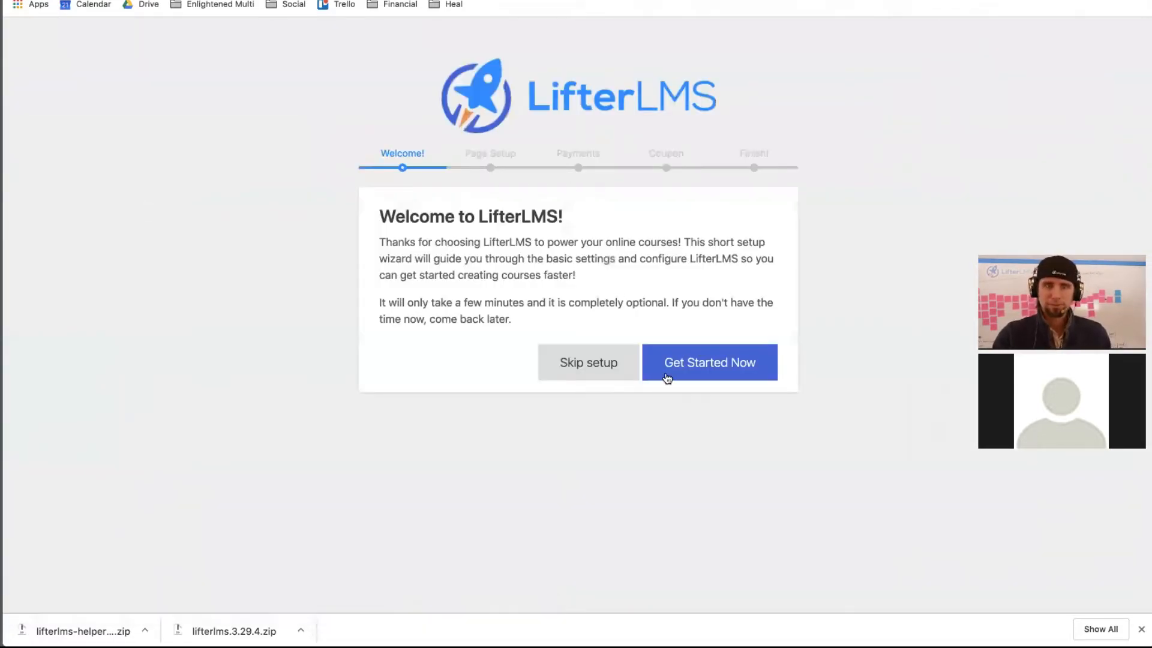
- Start the LifterLMS setup wizard and create its essential pages
click(709, 376)
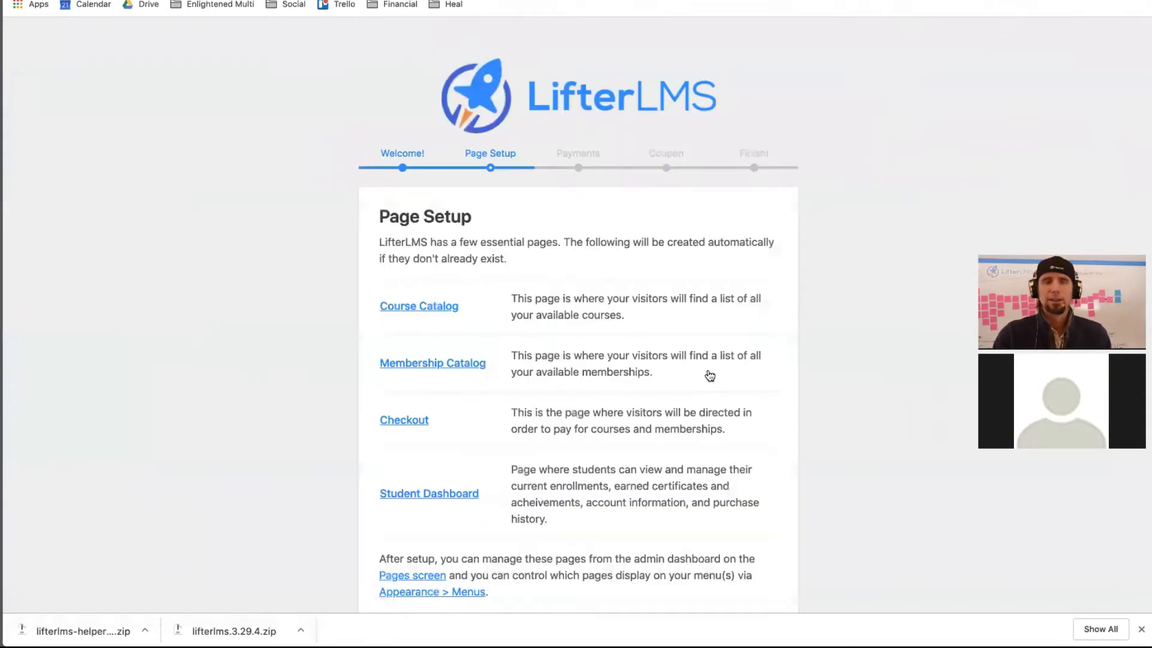
scroll(710, 376, down, 2)
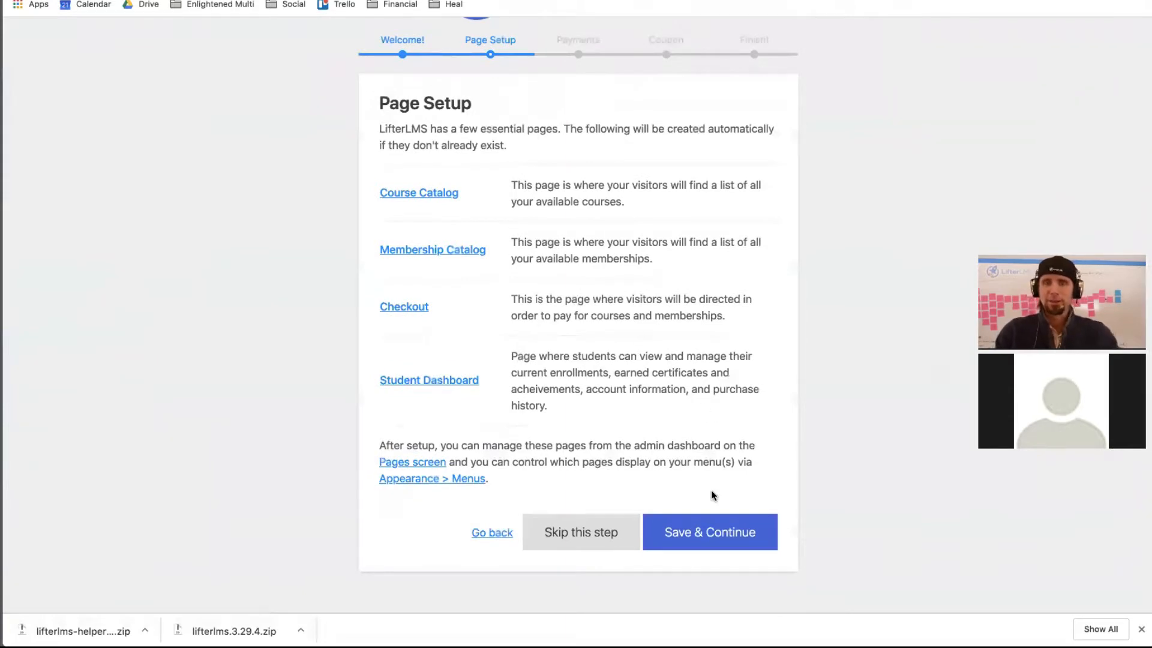
click(712, 527)
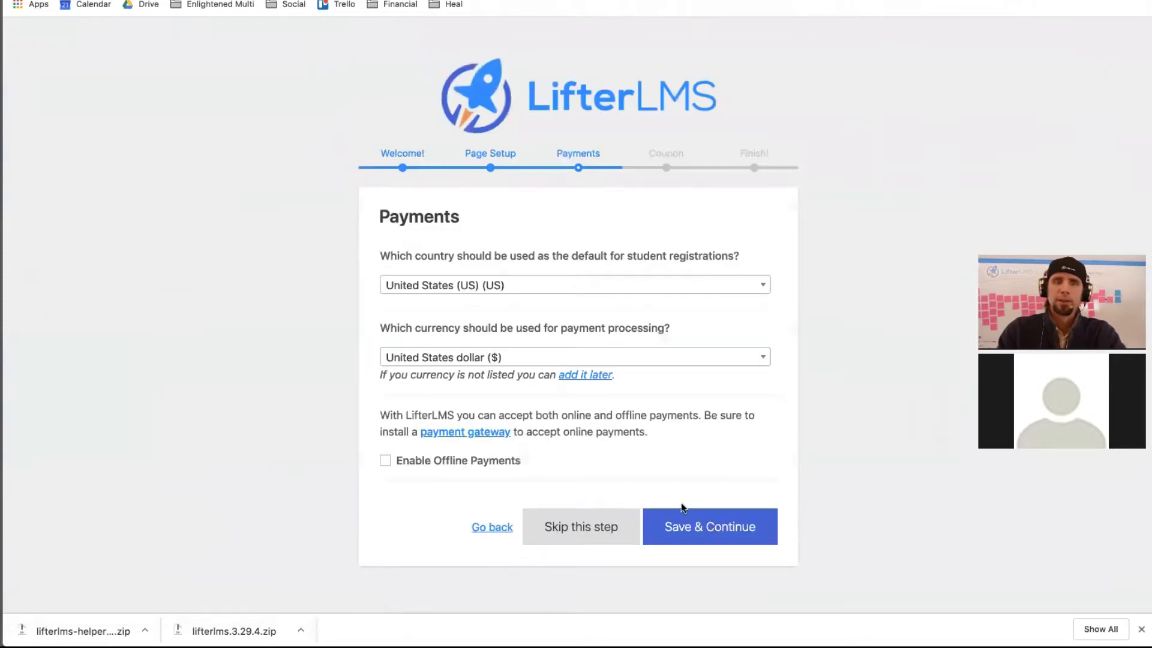
- Keep United States, enable offline payments, decline data sharing, and install the sample course
click(448, 292)
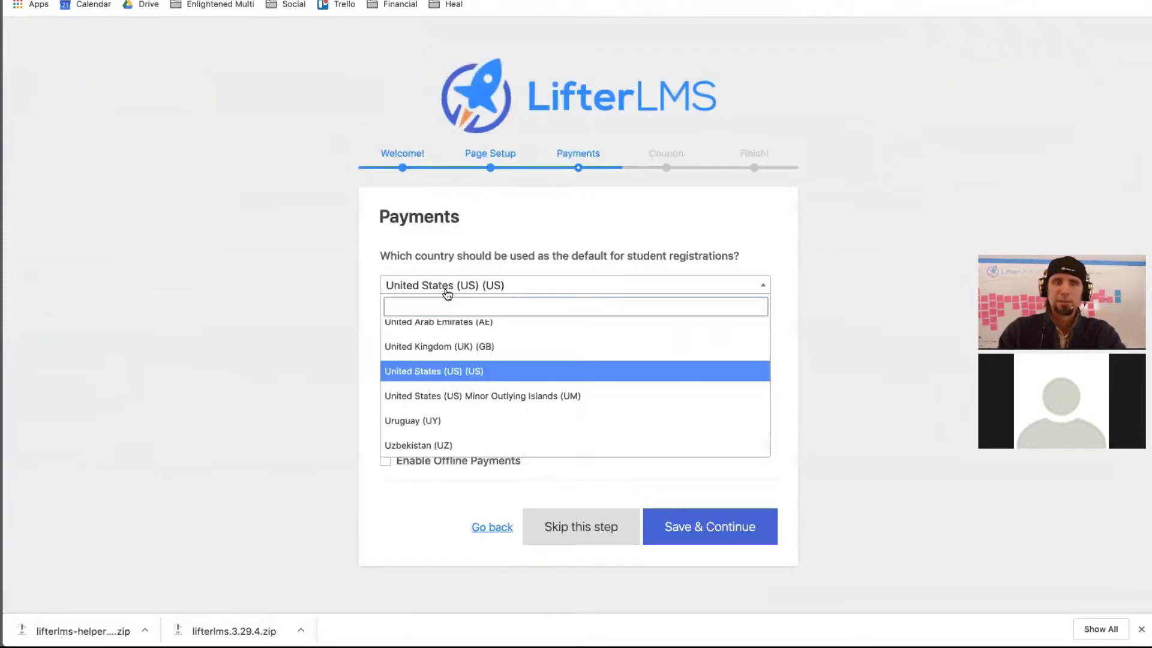
click(447, 292)
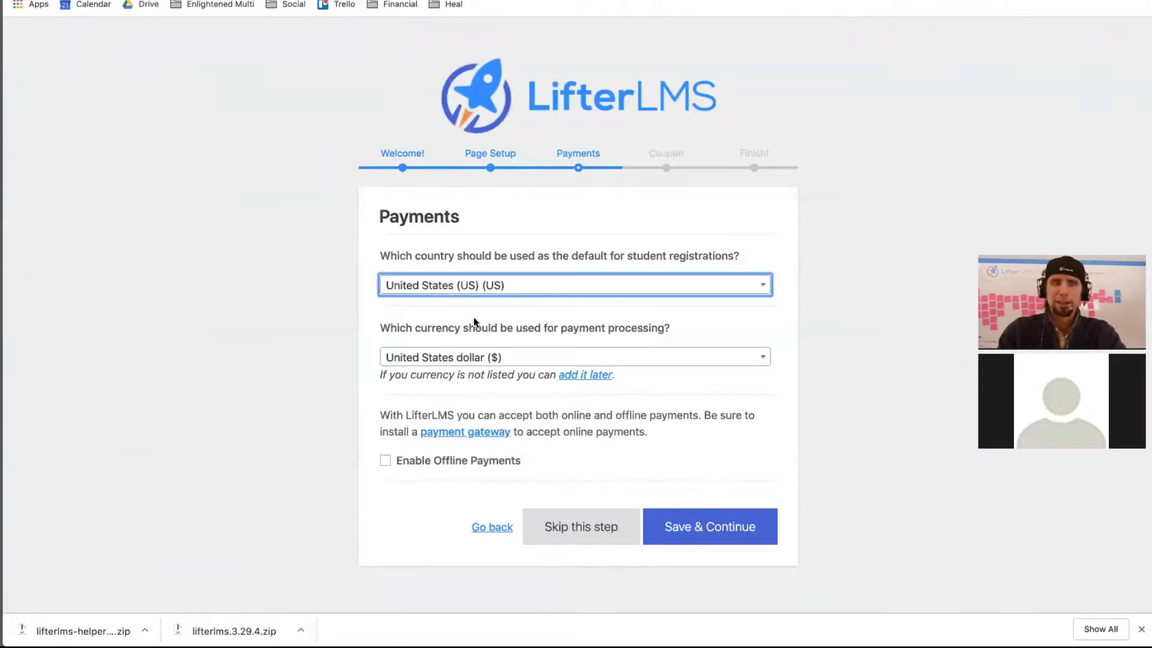
click(387, 461)
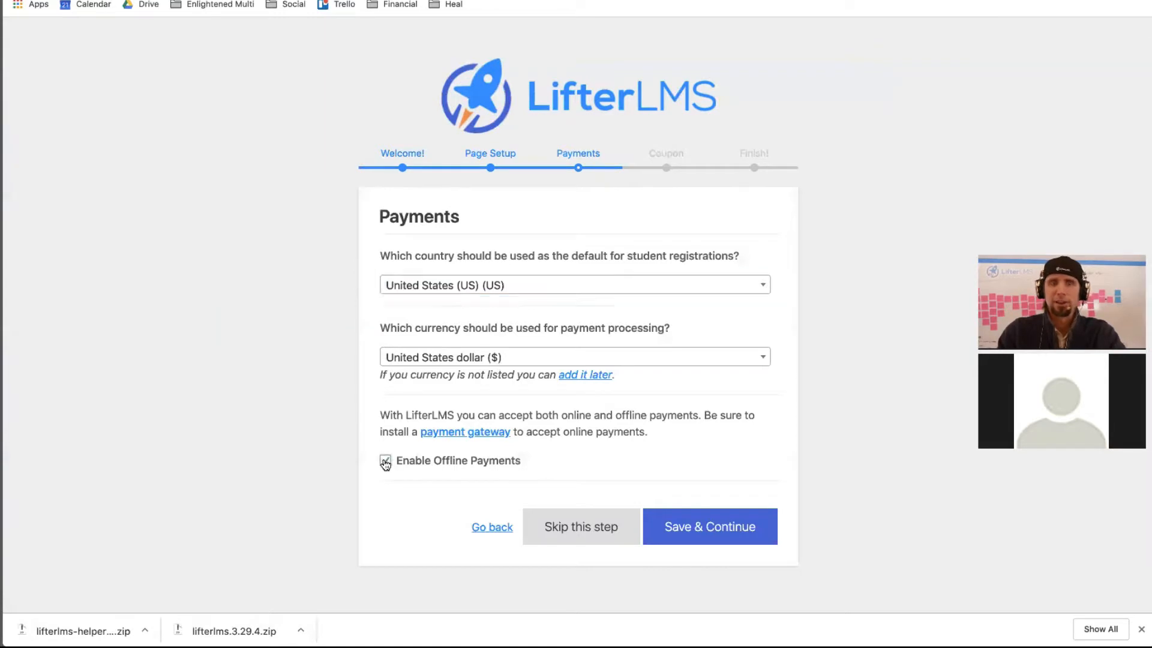
click(715, 528)
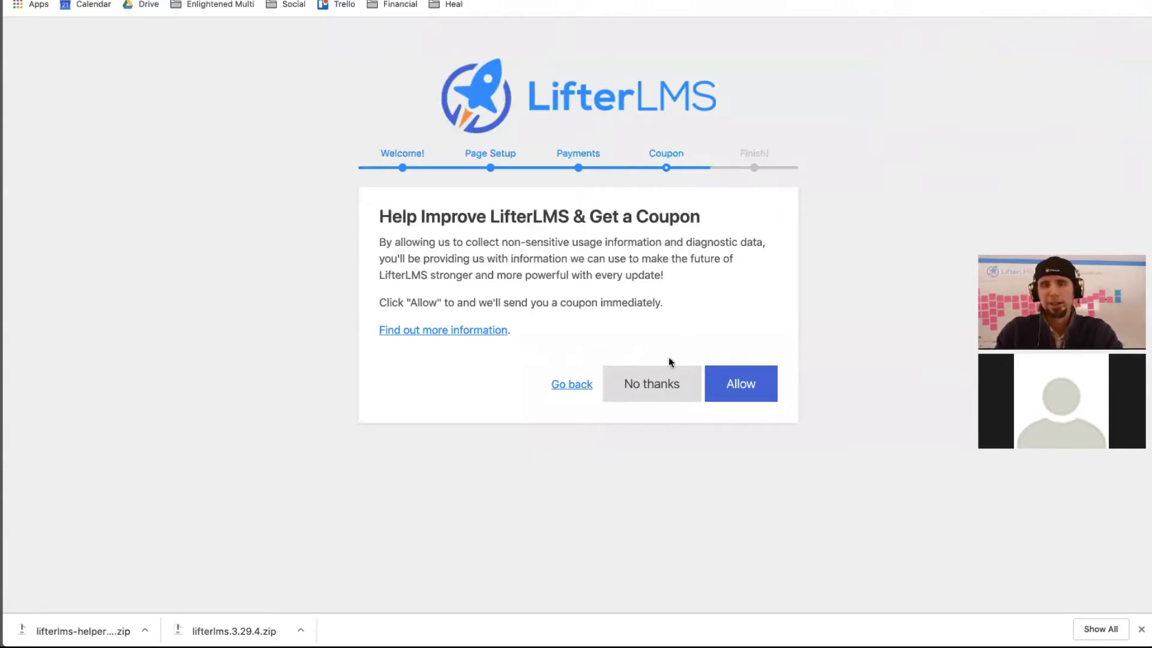
click(663, 384)
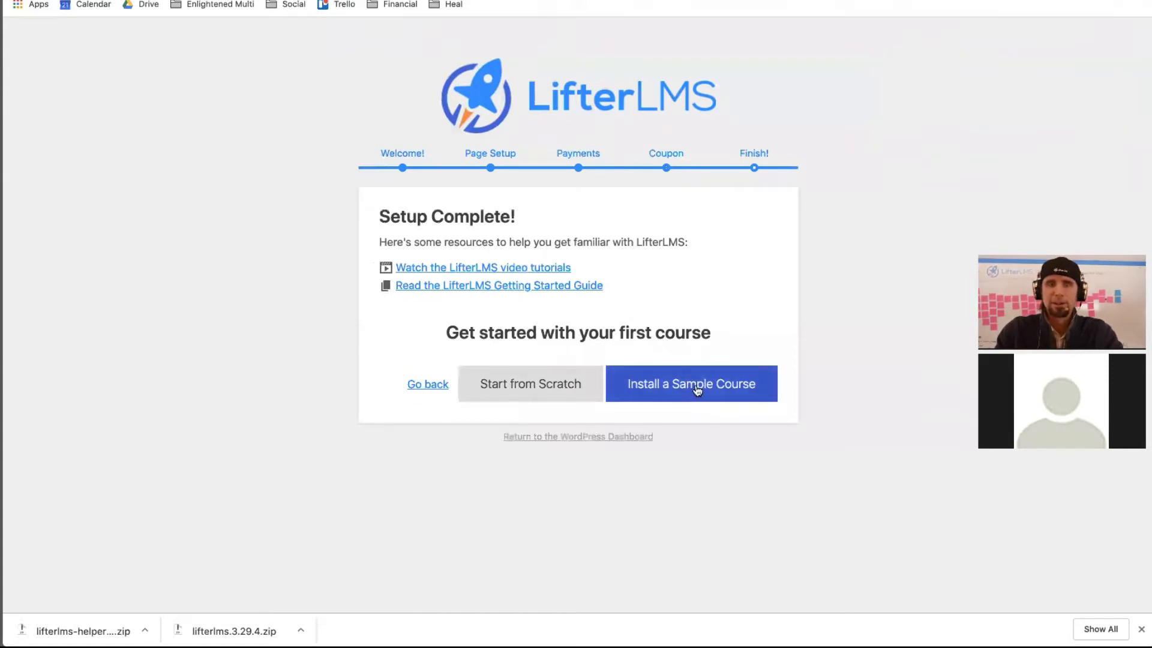
click(697, 390)
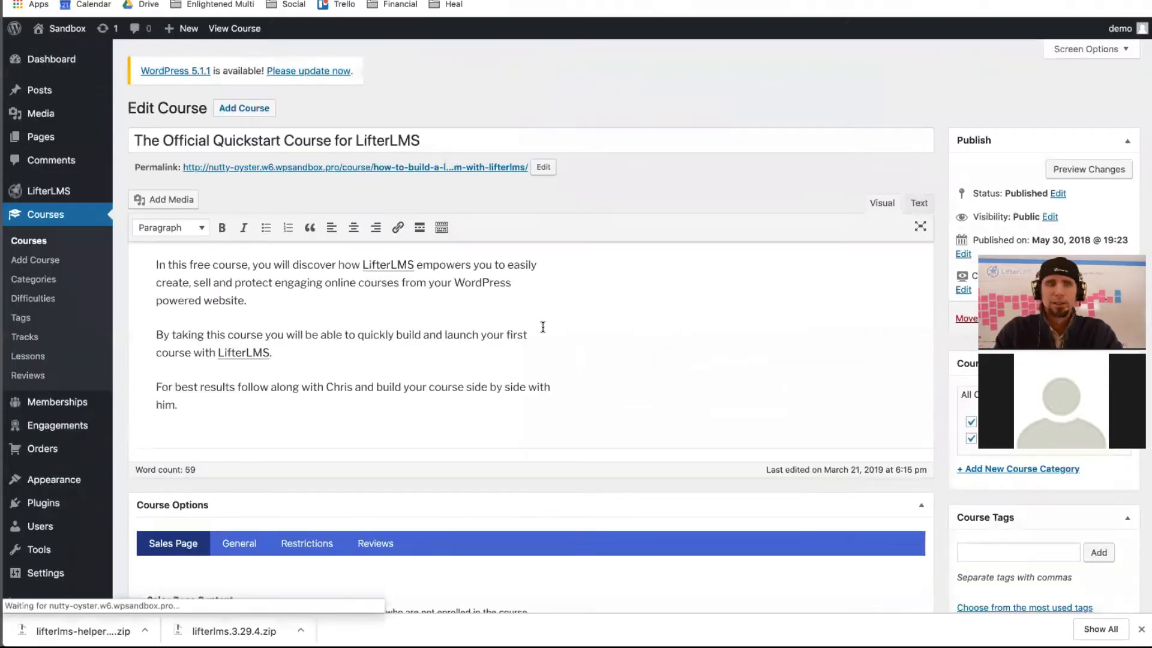
scroll(543, 327, down, 5)
scroll(543, 327, up, 5)
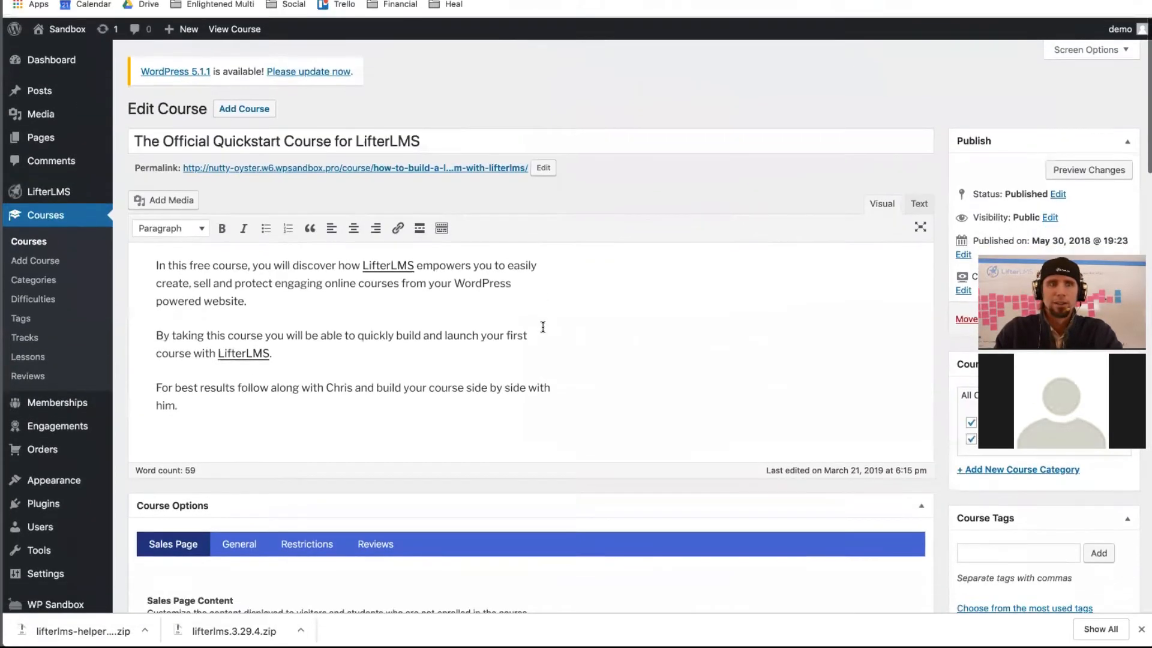
scroll(543, 327, down, 1)
scroll(543, 327, up, 1)
scroll(544, 329, down, 5)
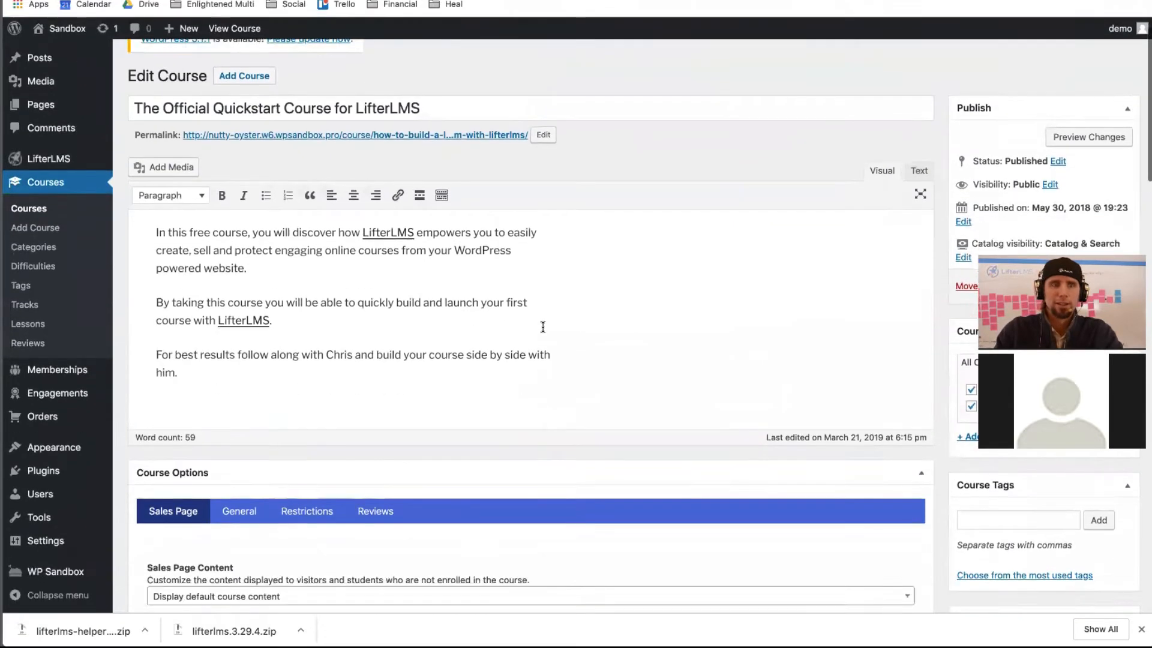
scroll(543, 329, down, 8)
scroll(543, 329, up, 15)
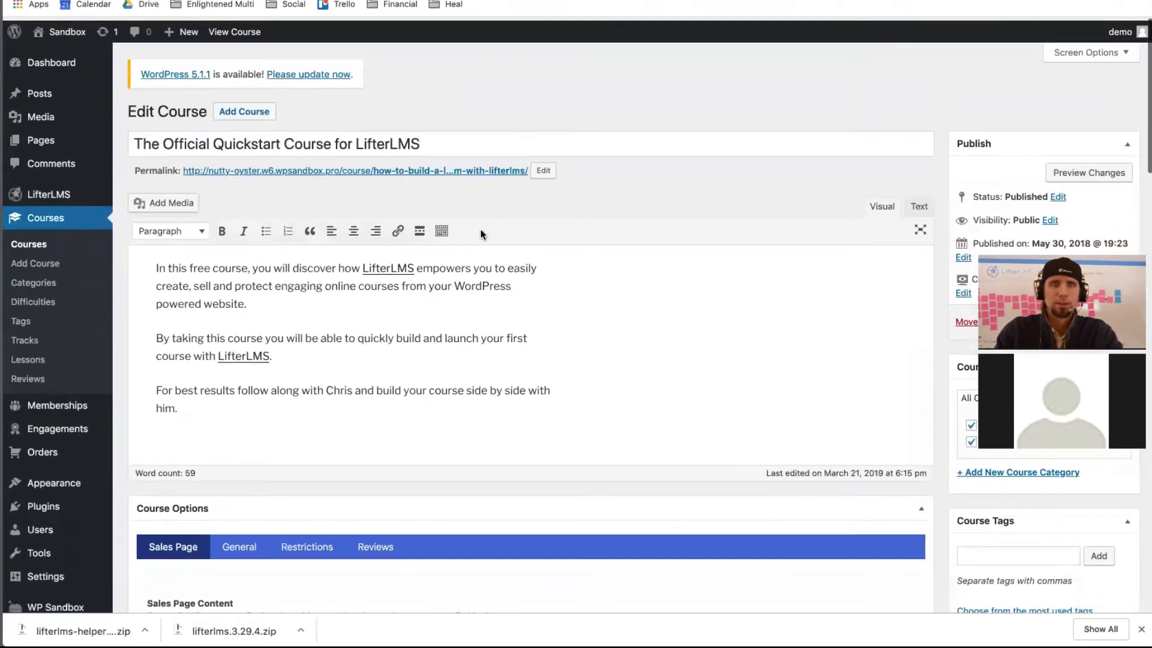
- Update WordPress core to version 5.1.1 from the update notice
click(327, 72)
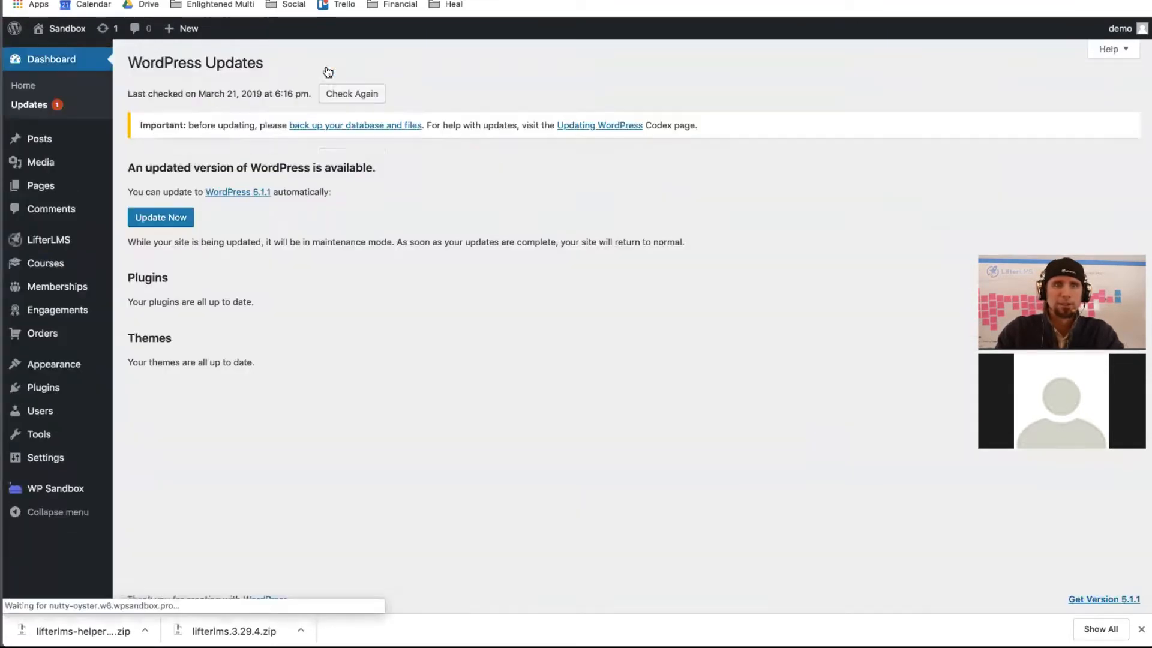
click(174, 214)
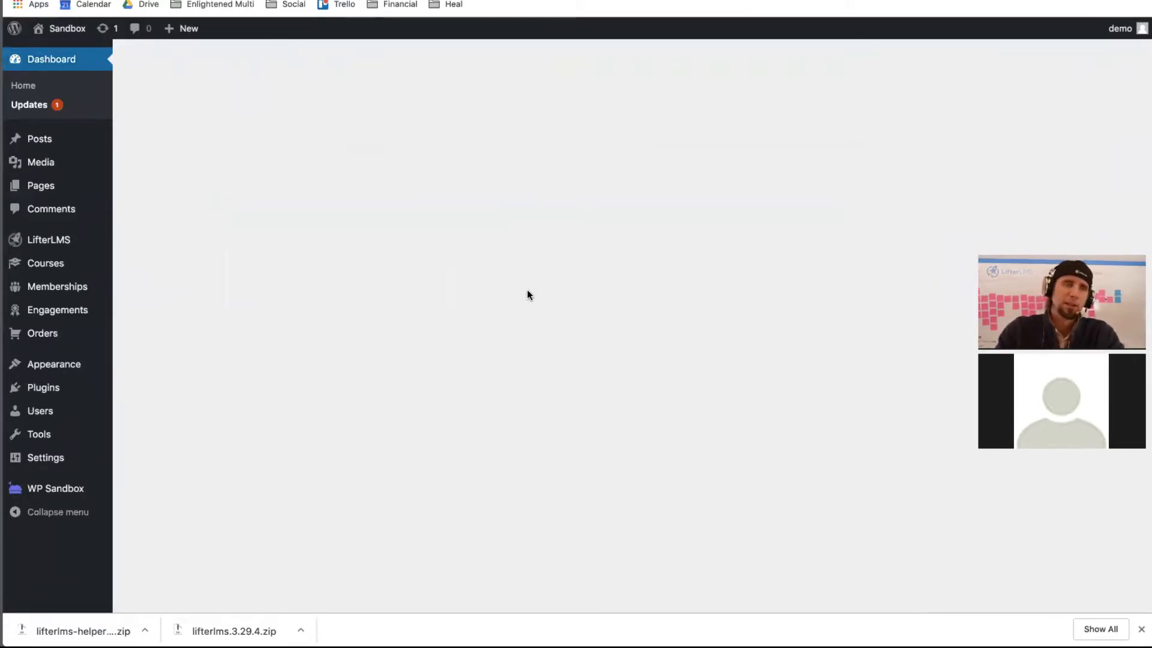
click(1141, 629)
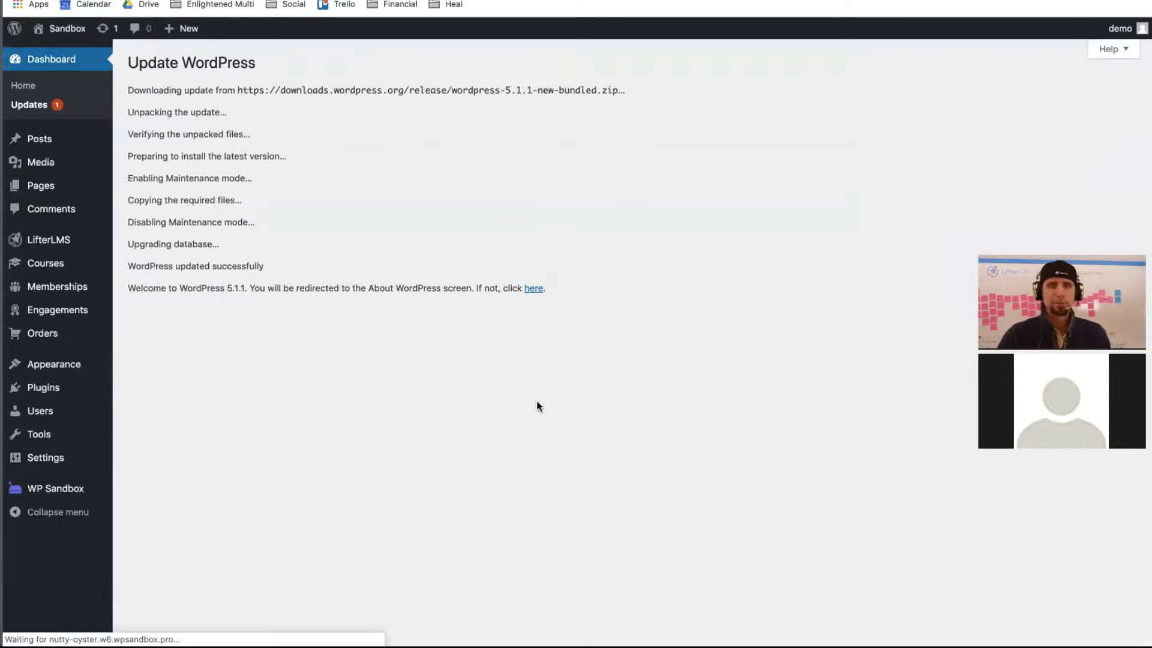
scroll(536, 401, down, 5)
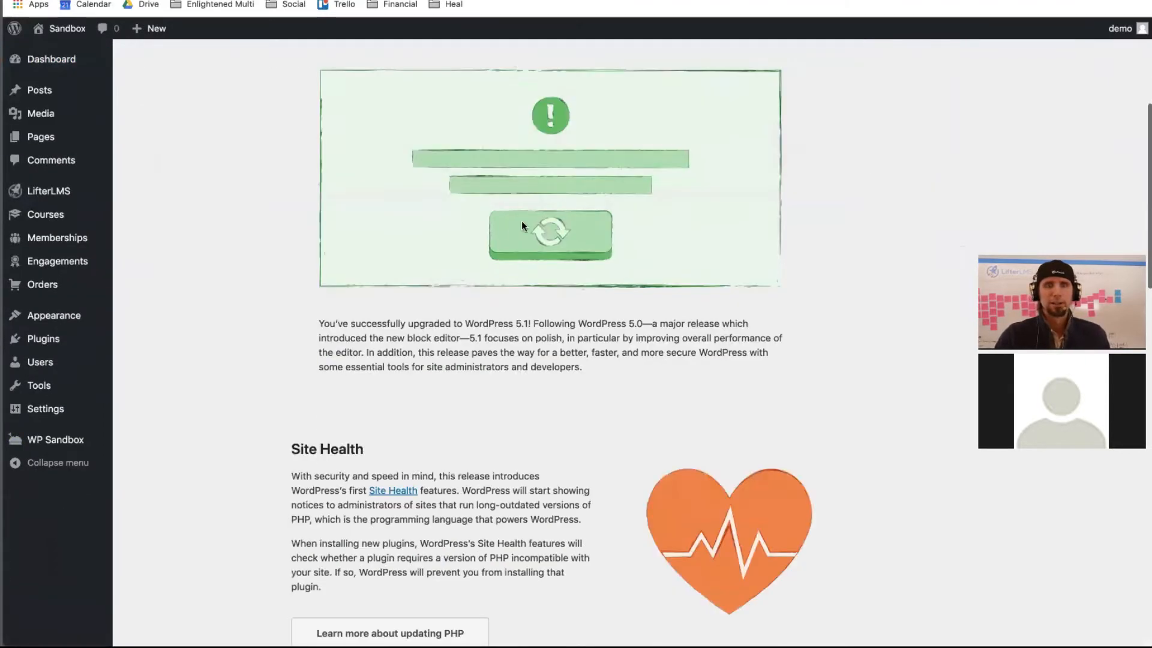
scroll(539, 207, up, 5)
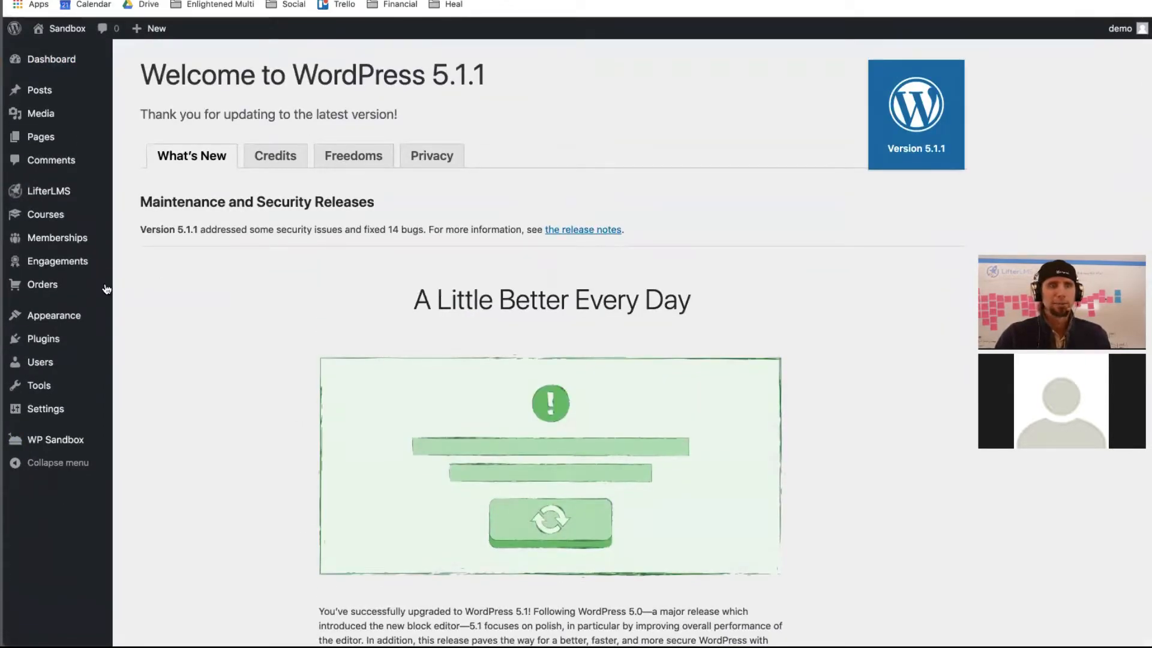
mouse_move(76, 214)
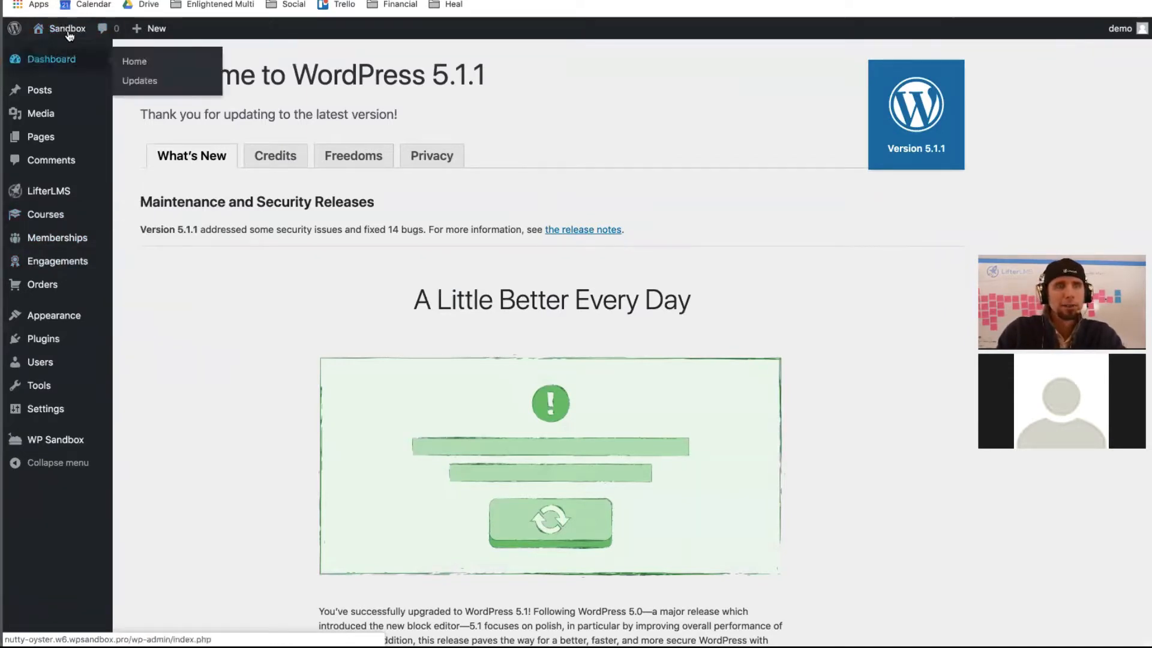
- Visit the public site and load the /course catalog page
mouse_move(63, 28)
click(59, 54)
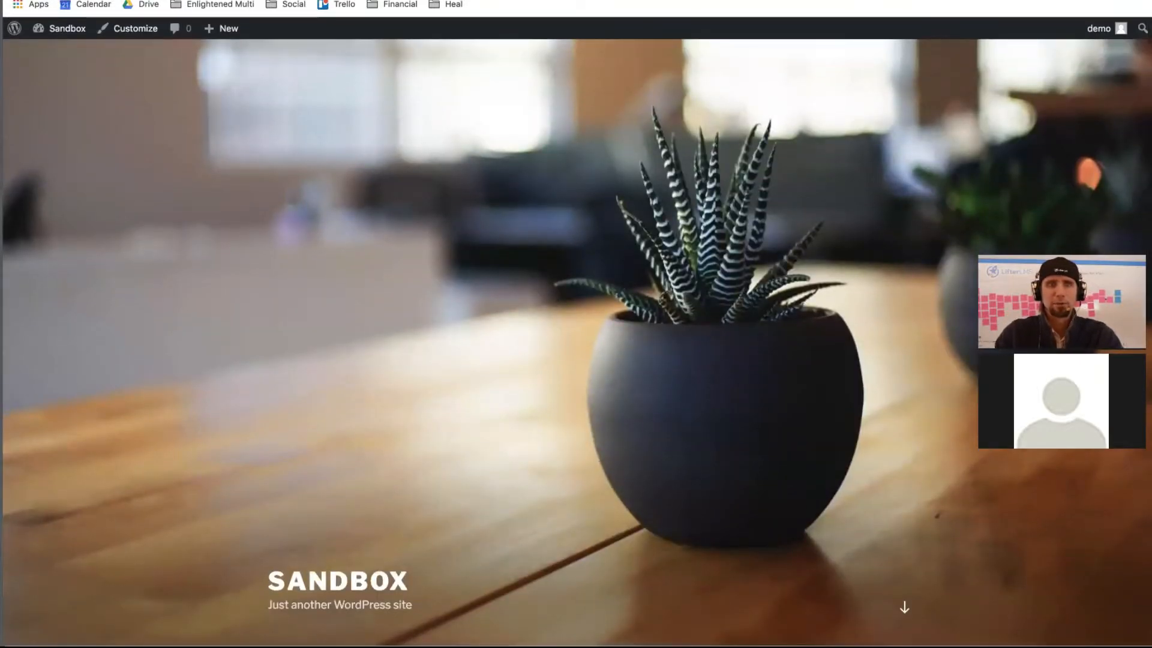
text(/course)
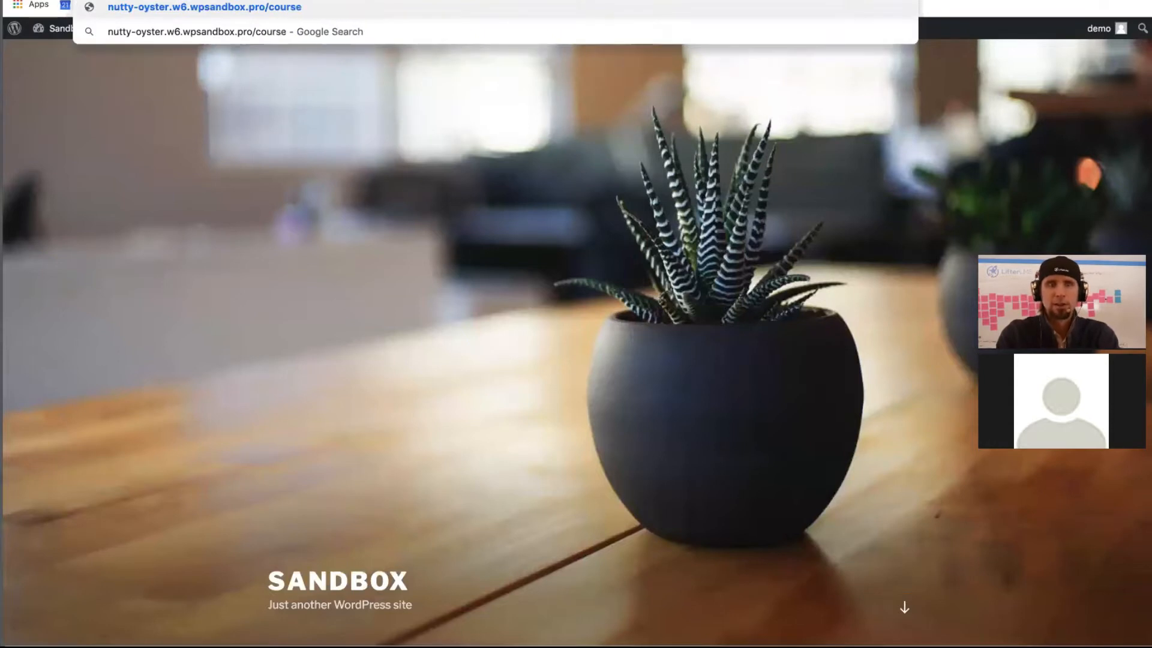
key(Return)
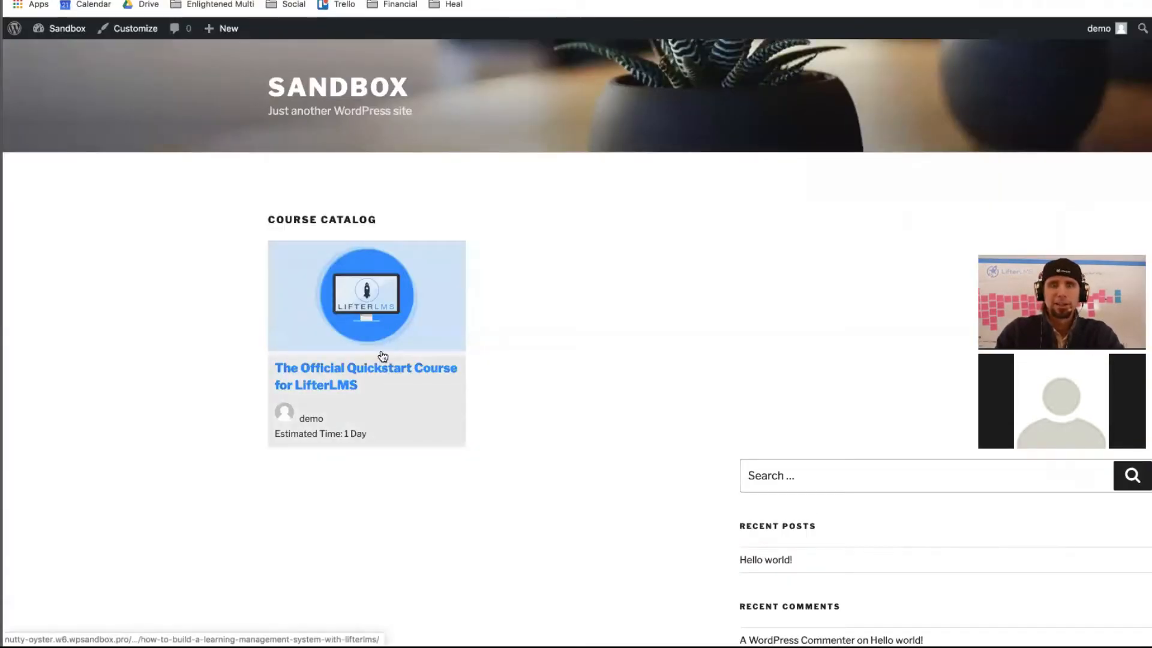
scroll(592, 351, down, 3)
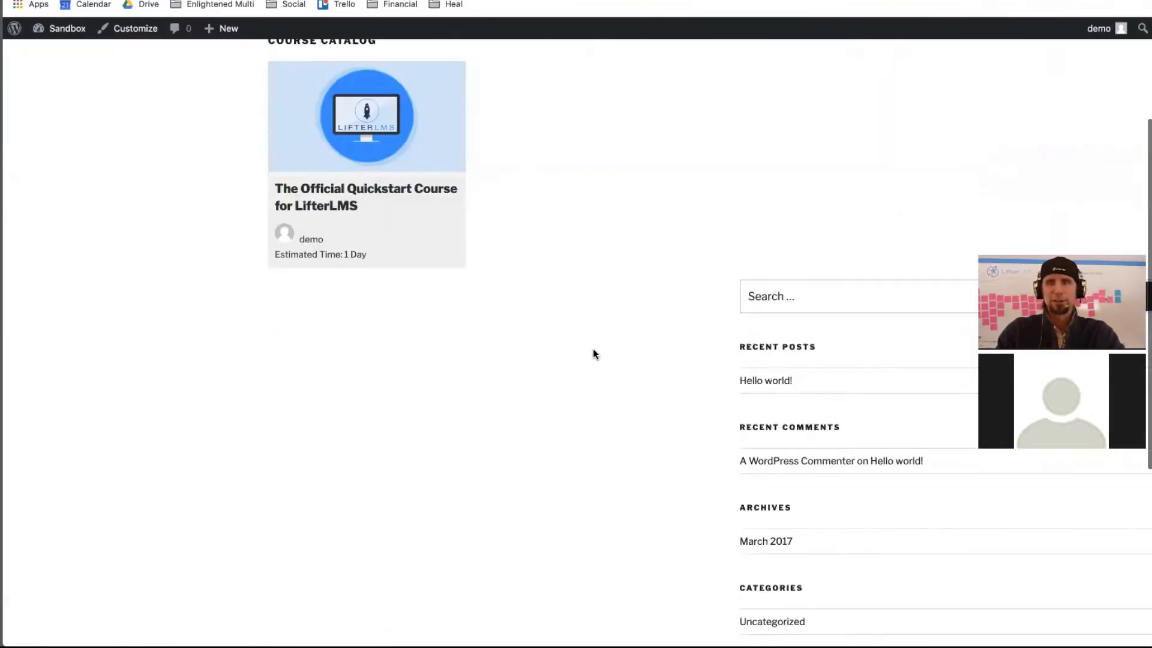
scroll(546, 342, up, 3)
- Open the Quickstart course page, scroll through it, then return to the admin Dashboard
click(350, 338)
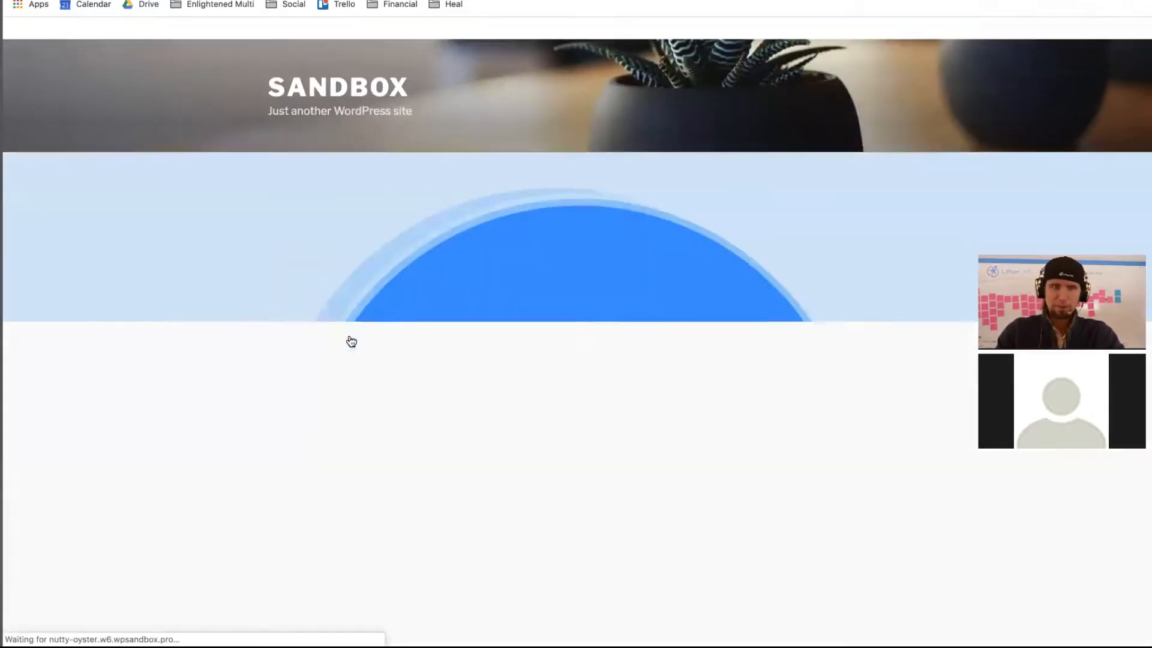
scroll(347, 340, down, 8)
scroll(347, 340, up, 2)
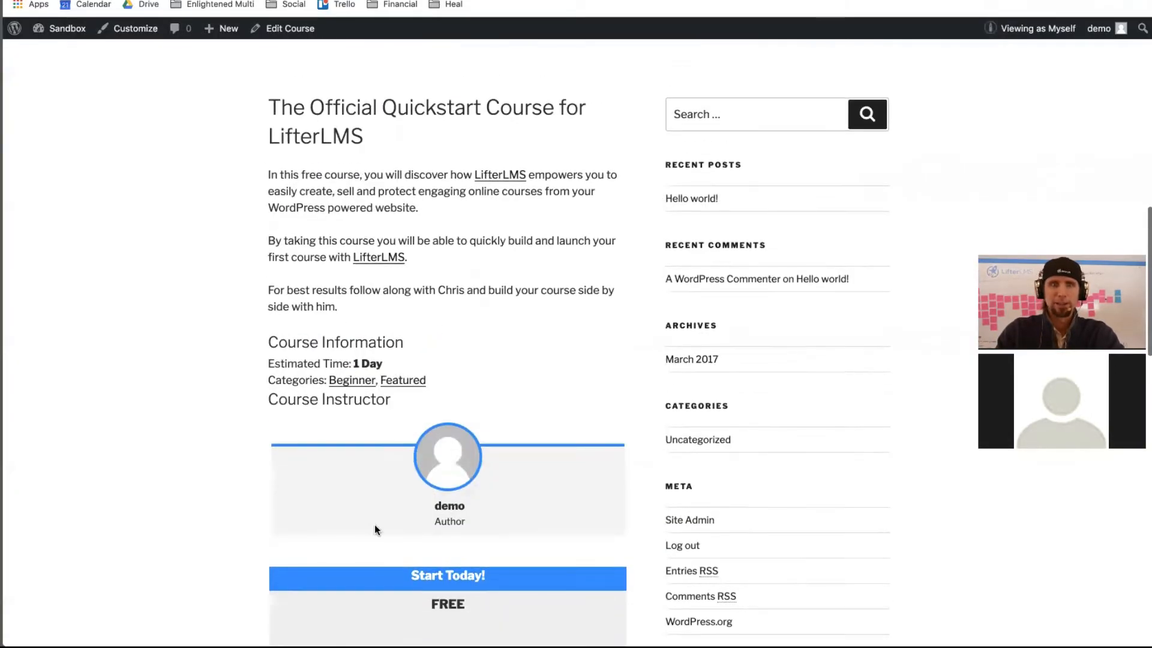
scroll(374, 588, down, 15)
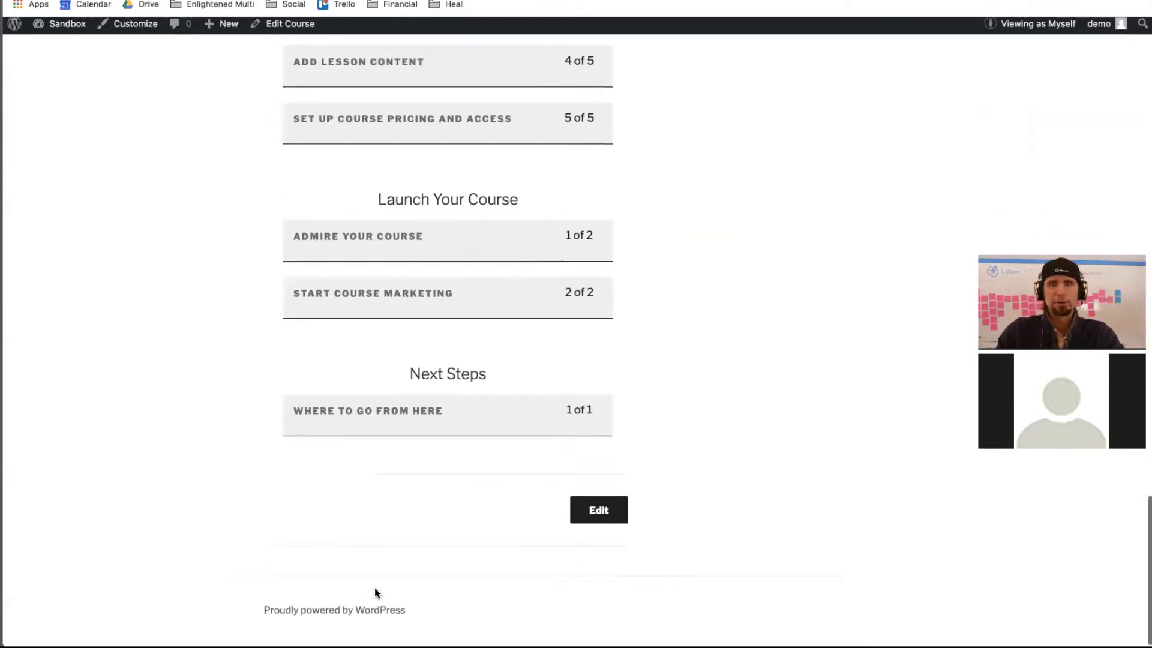
scroll(375, 593, up, 20)
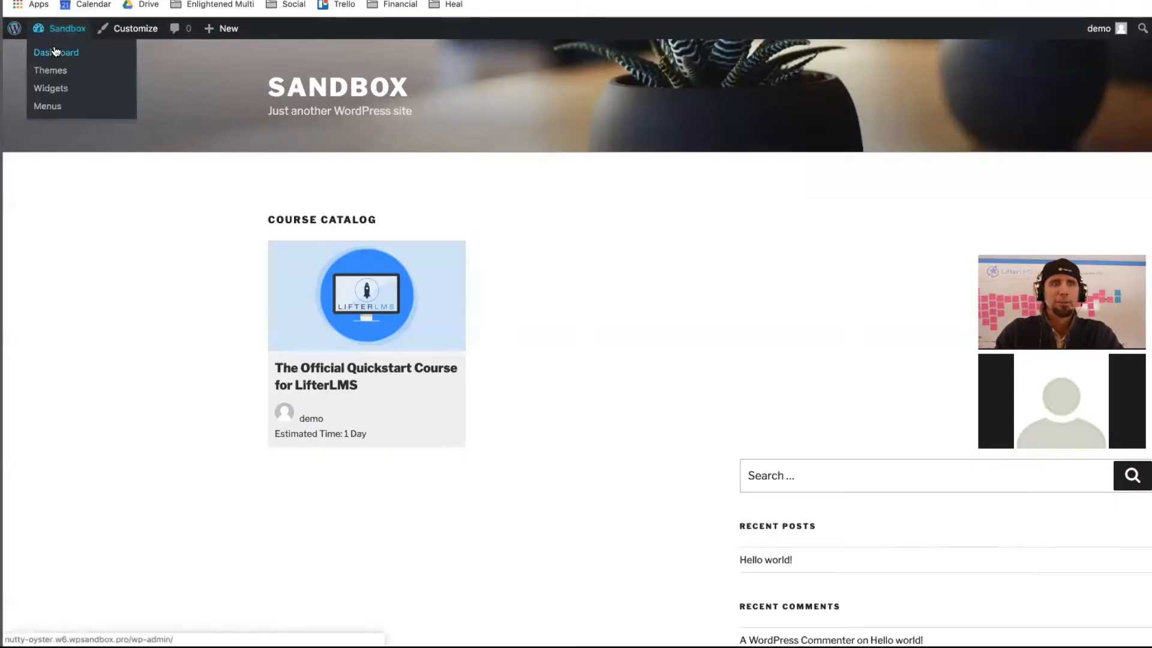
click(55, 51)
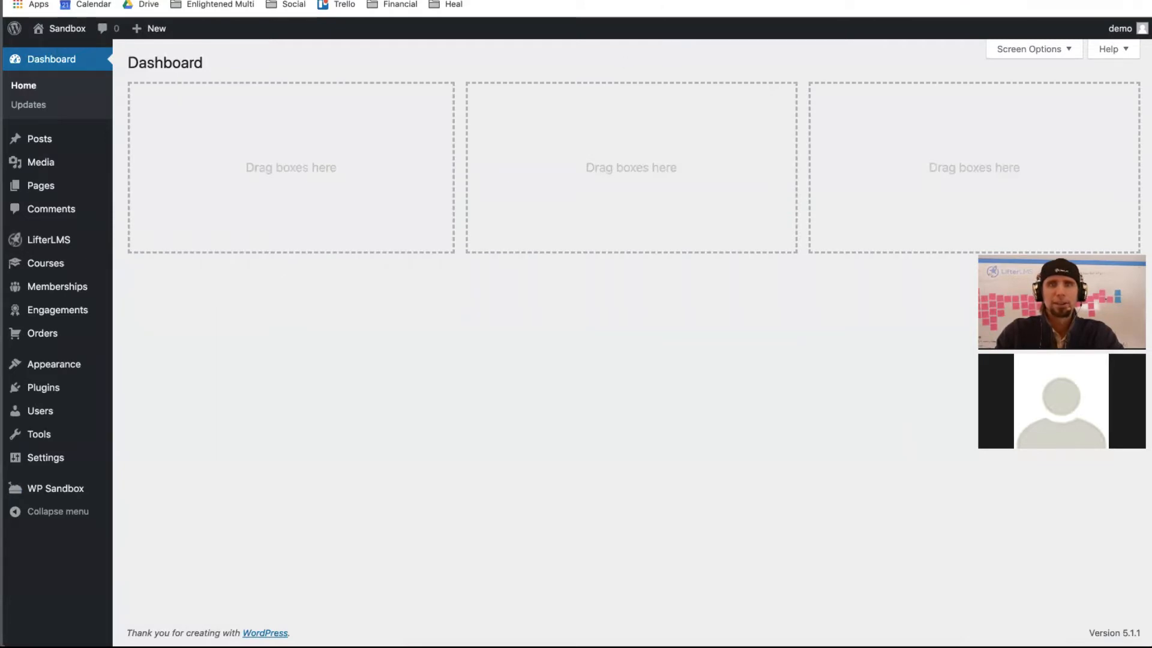
- On the LifterLMS My Account Pro Discounts page, close the chat and download astra.1.7.2.zip
key(ctrl+Tab)
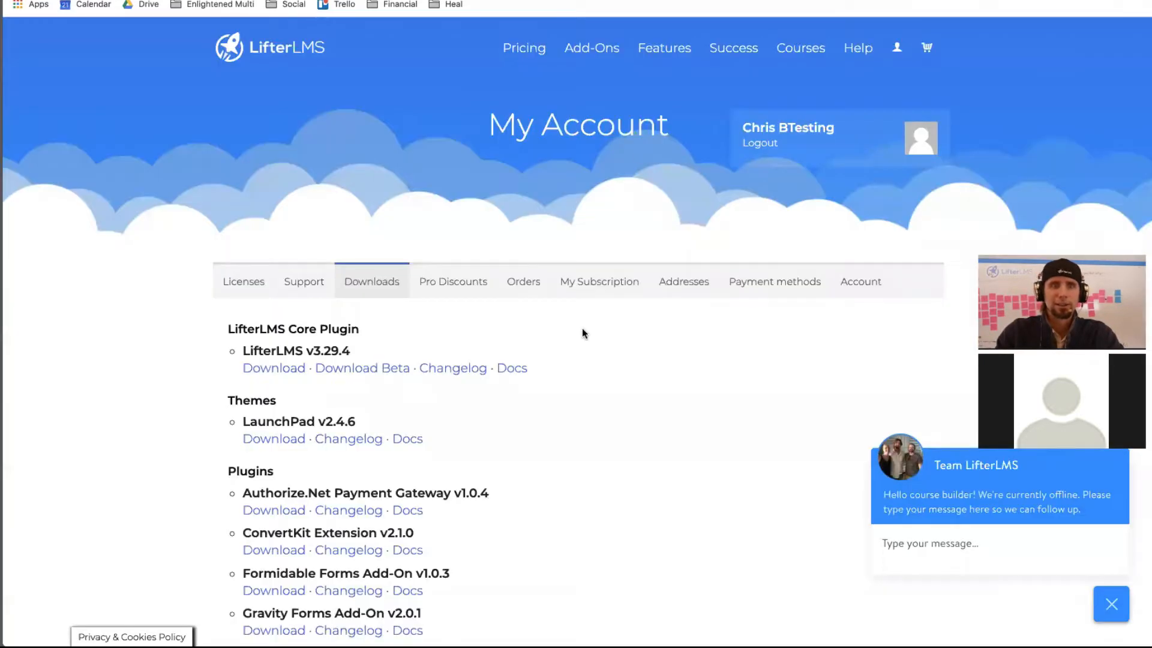
scroll(582, 327, down, 7)
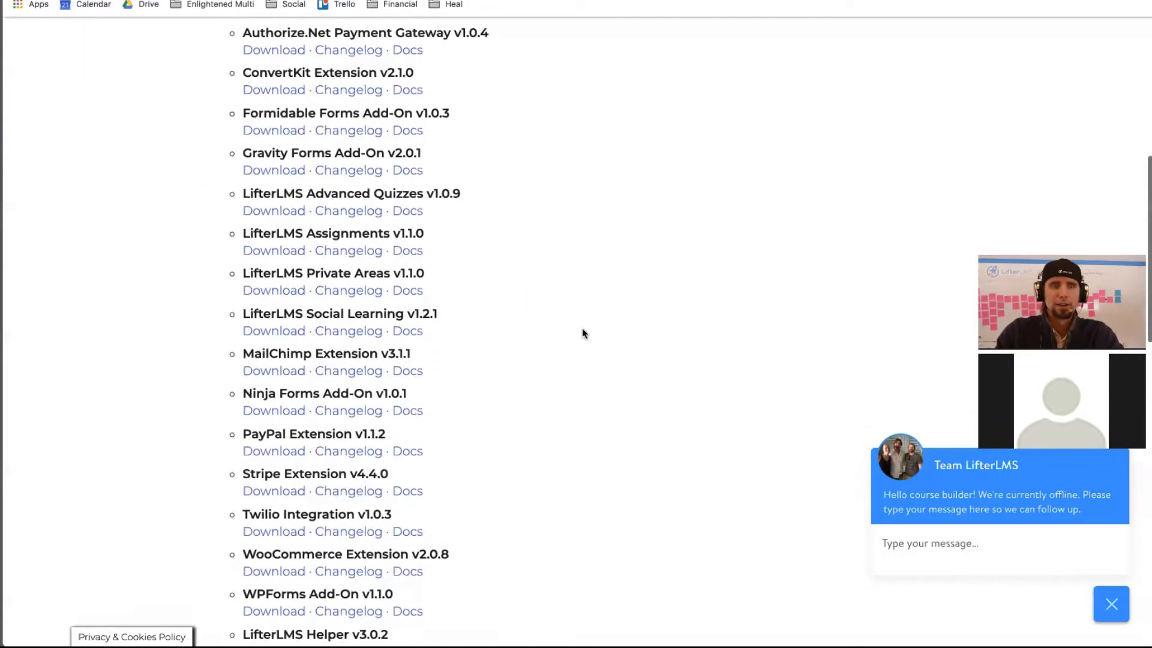
scroll(582, 329, up, 8)
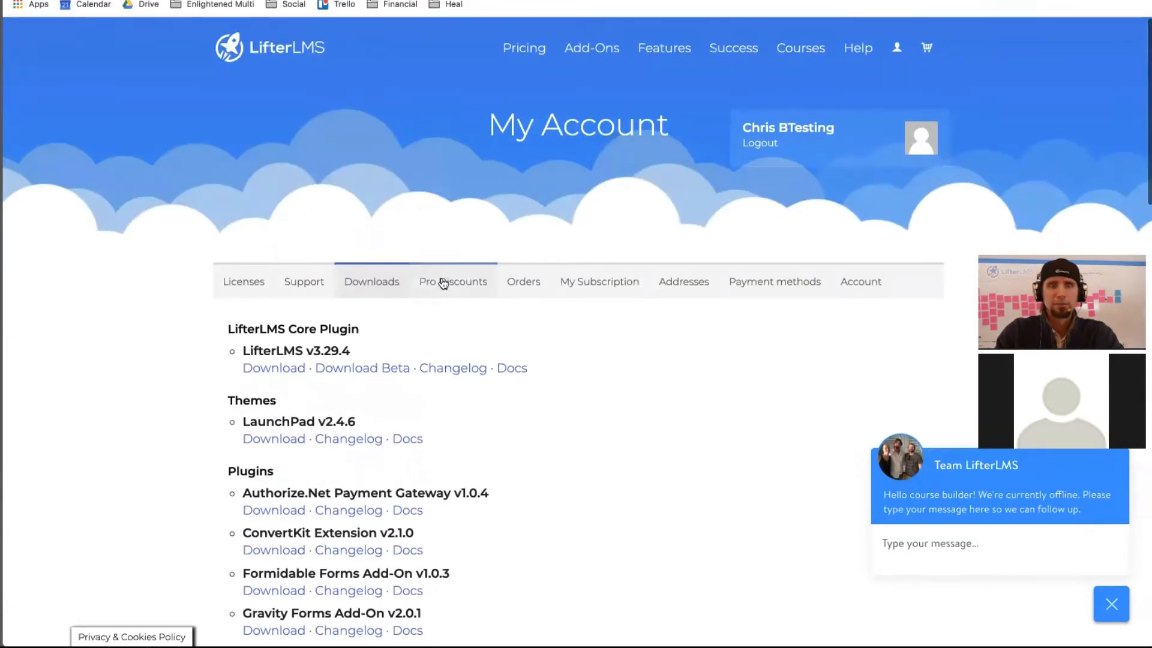
click(442, 284)
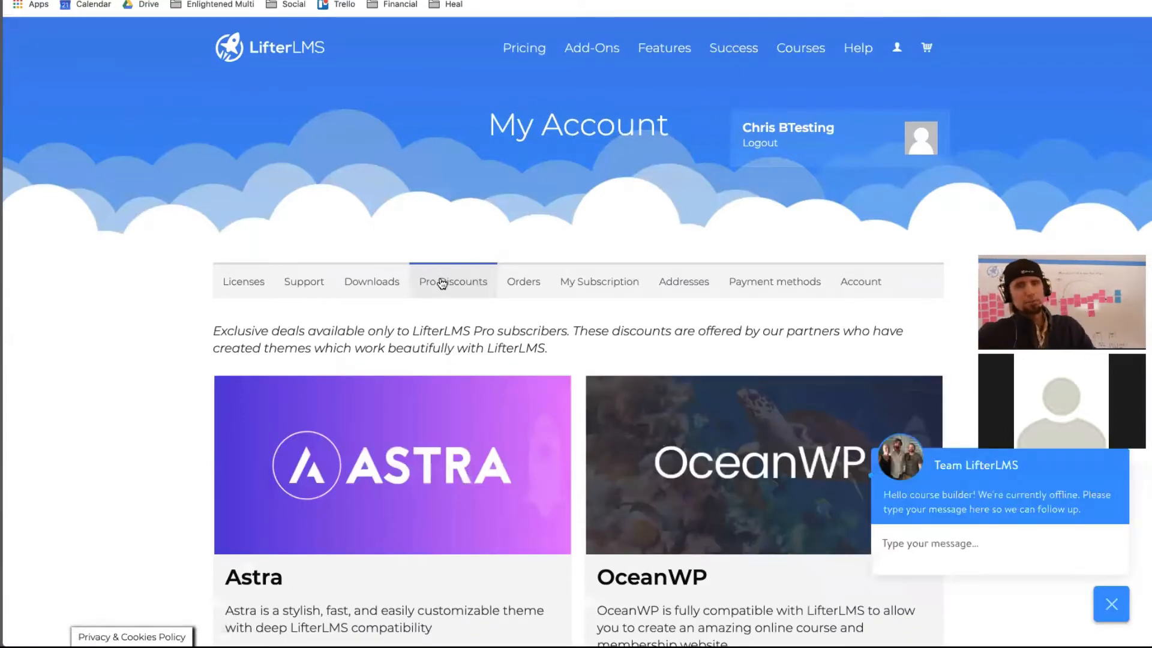
click(1104, 604)
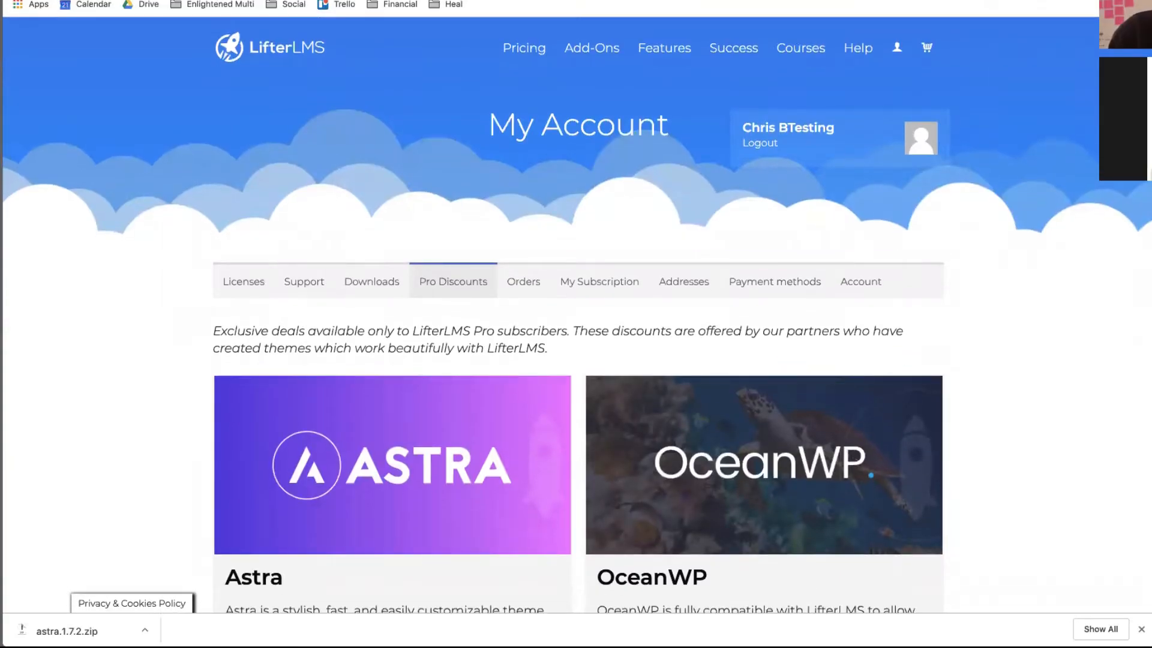
key(ctrl+Tab)
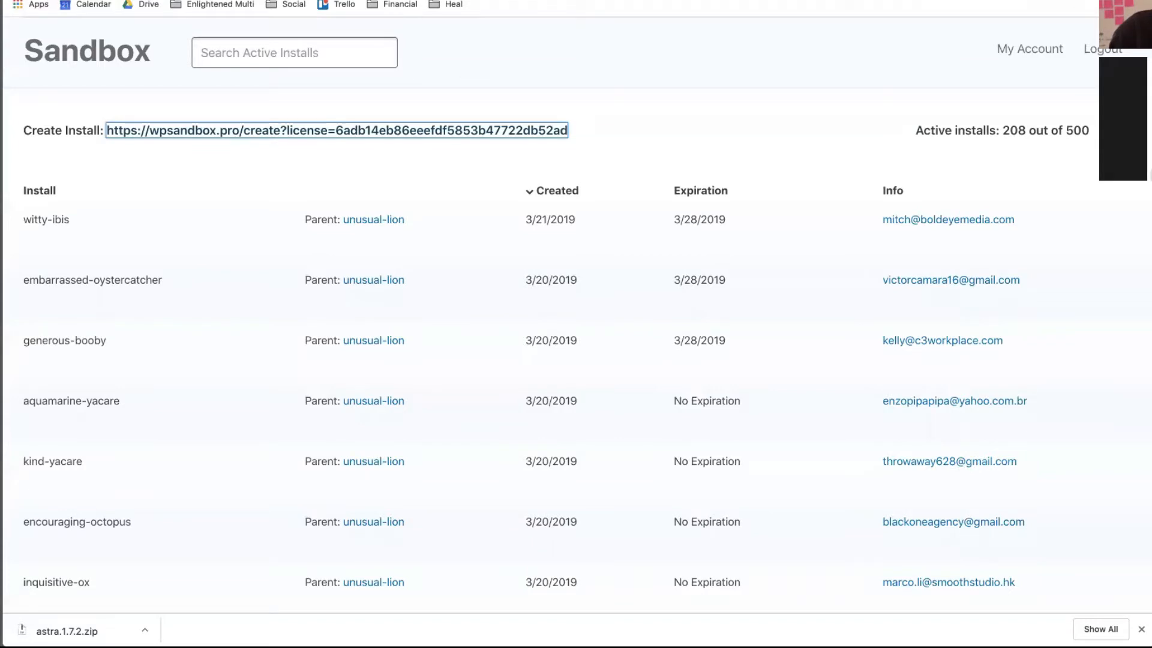
- Upload astra.1.7.2.zip as a new theme, install it, and activate Astra
click(436, 17)
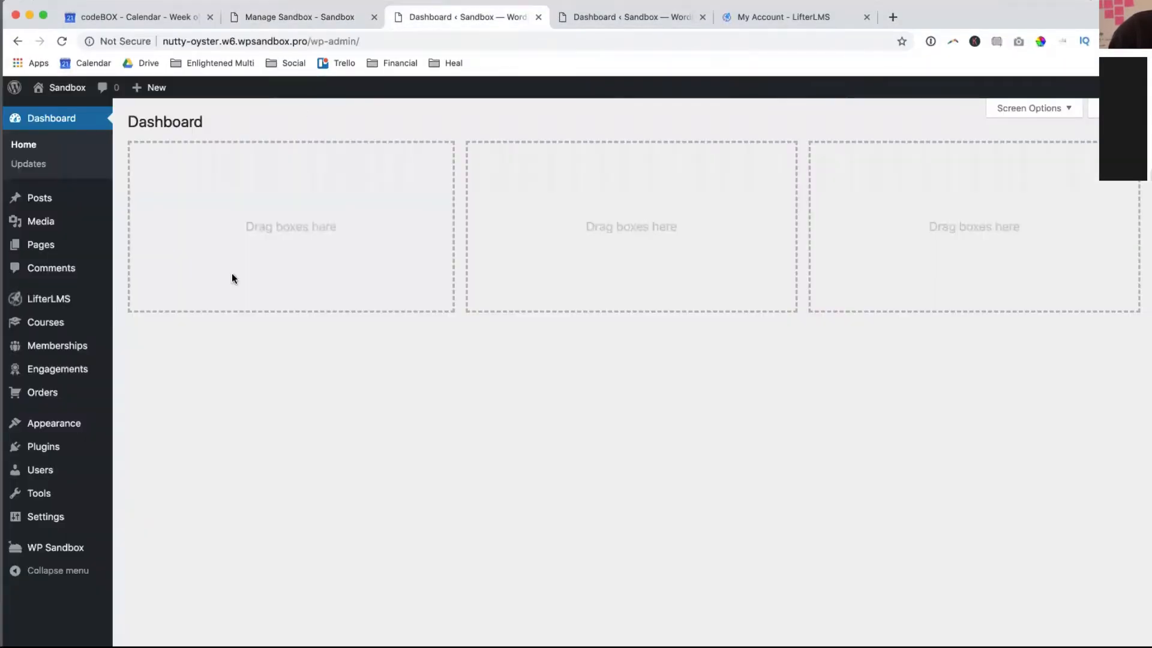
mouse_move(118, 427)
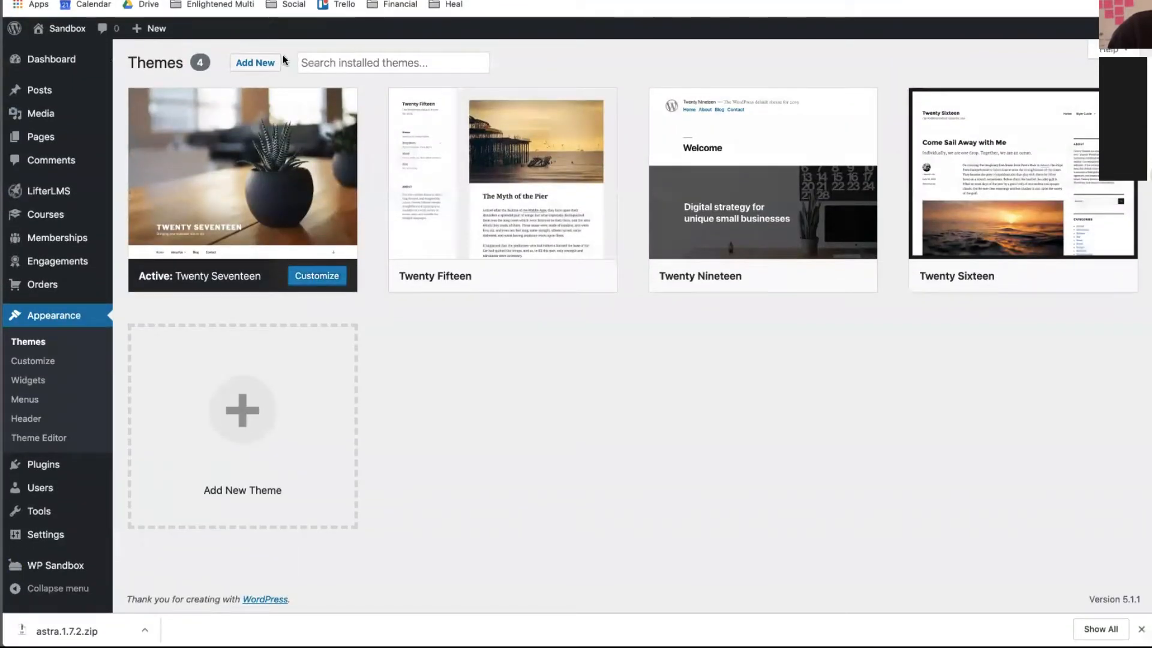
click(251, 65)
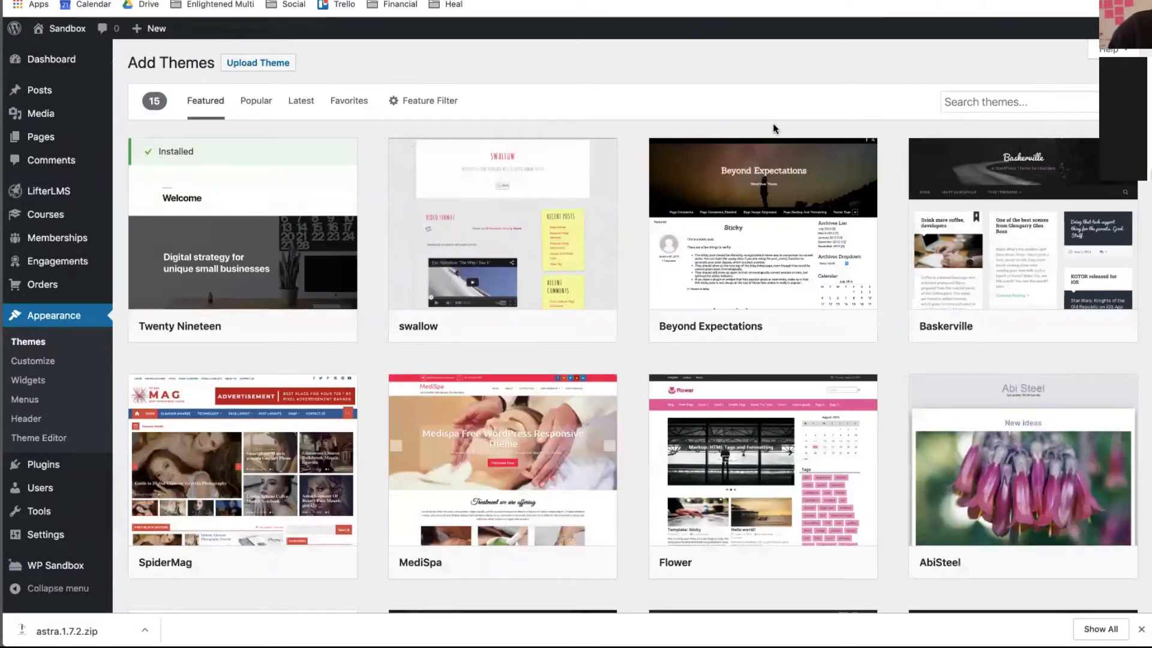
click(258, 62)
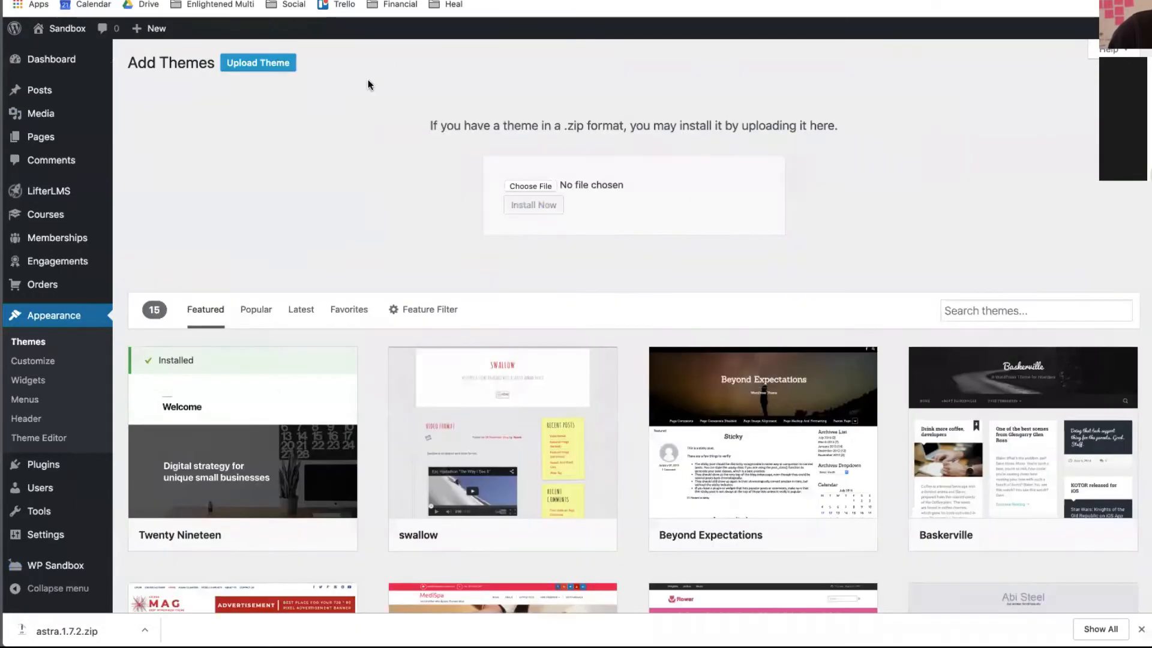
click(531, 186)
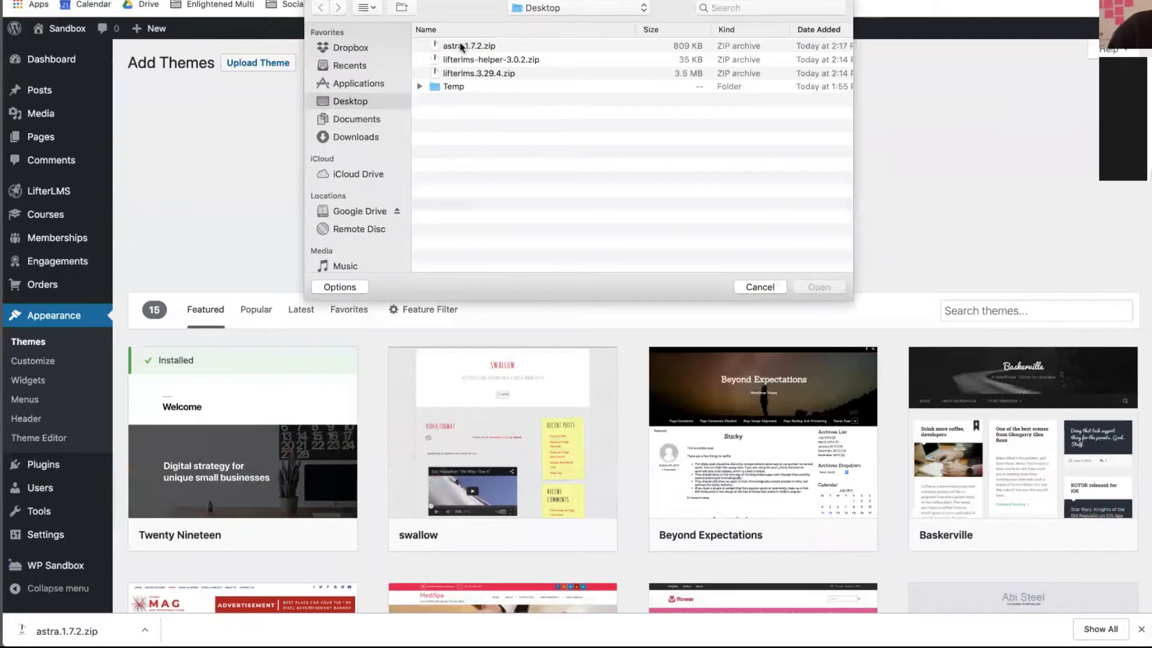
click(462, 46)
click(839, 287)
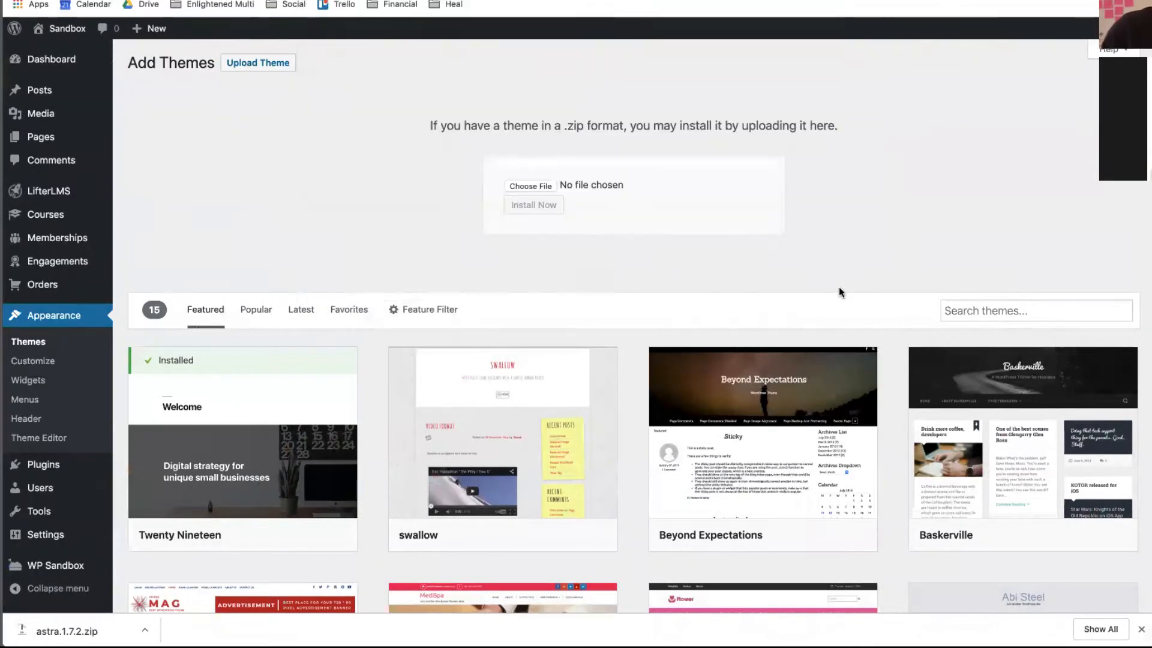
click(542, 210)
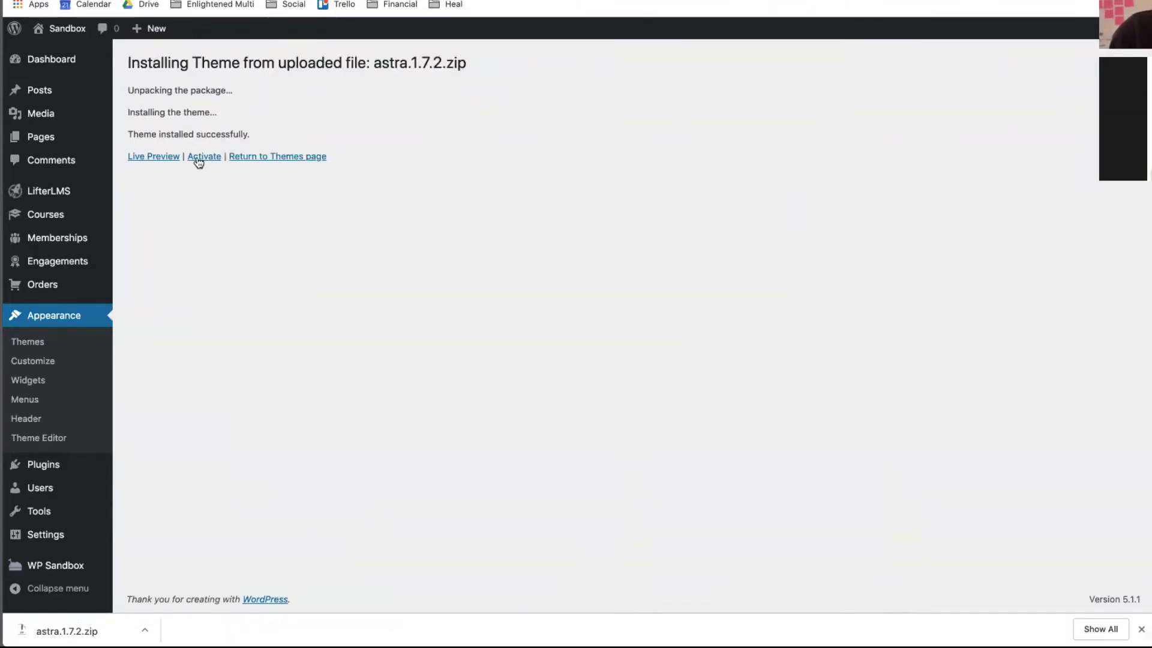
click(198, 159)
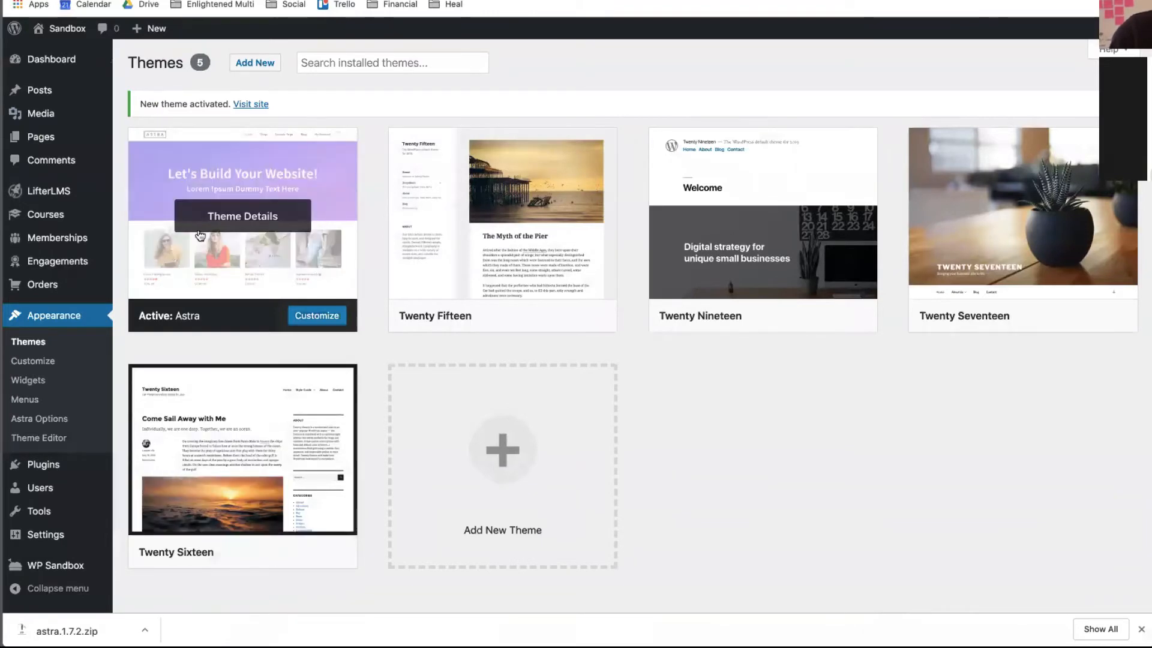
- Visit the live site in its Astra styling and open the Course Catalog
mouse_move(63, 28)
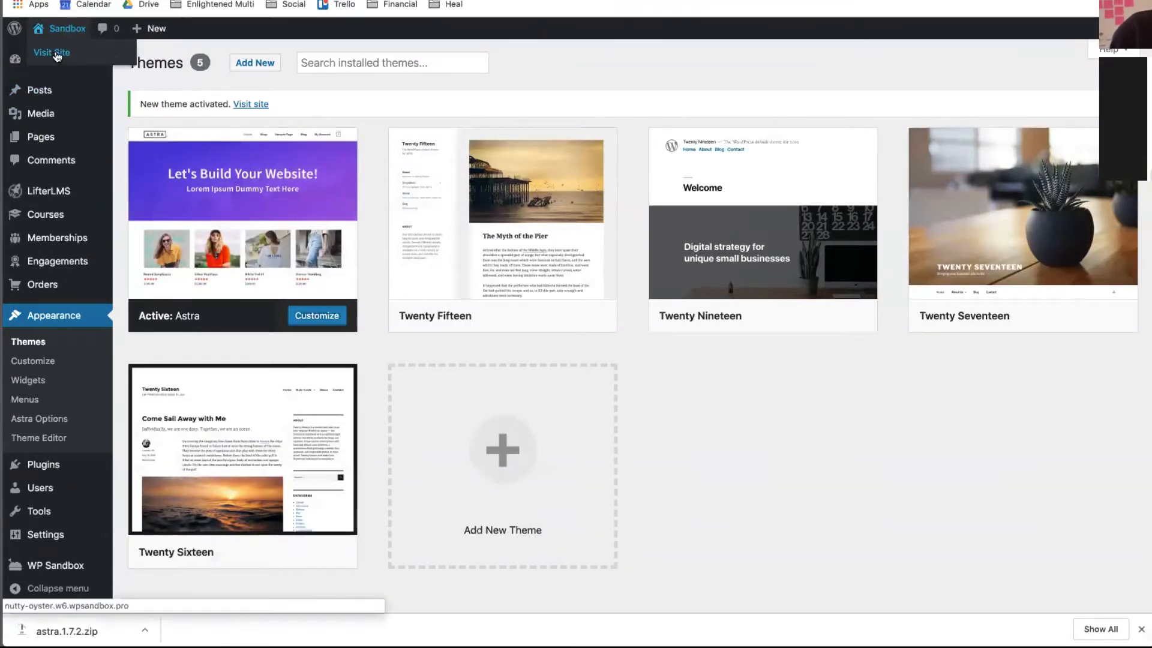
click(58, 55)
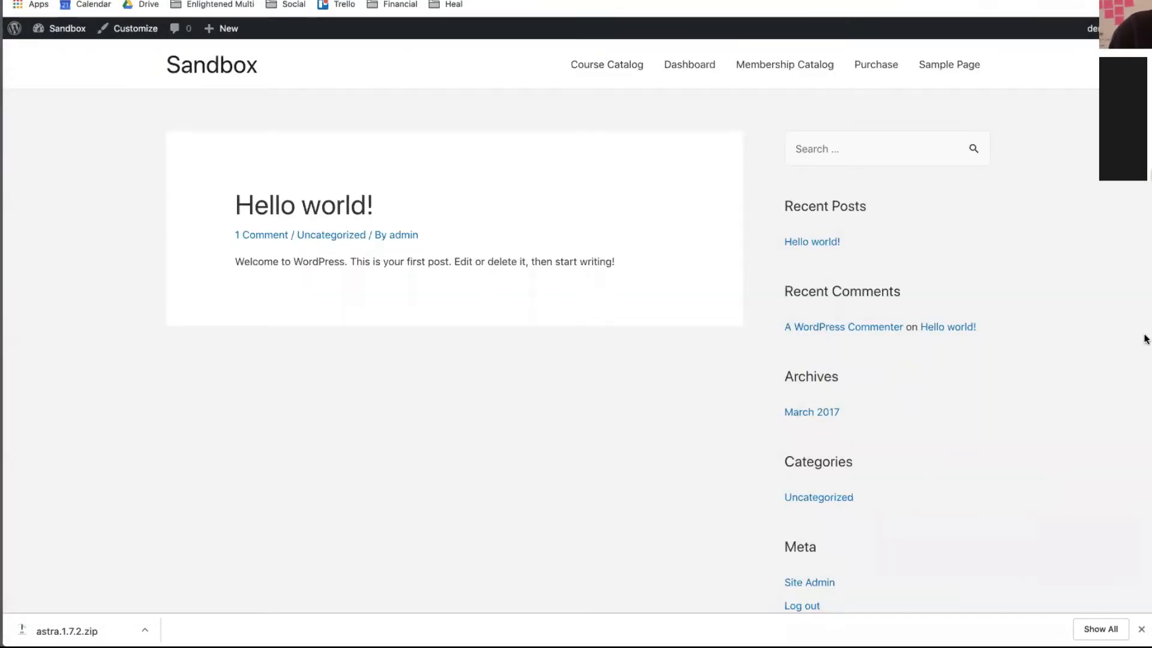
click(217, 67)
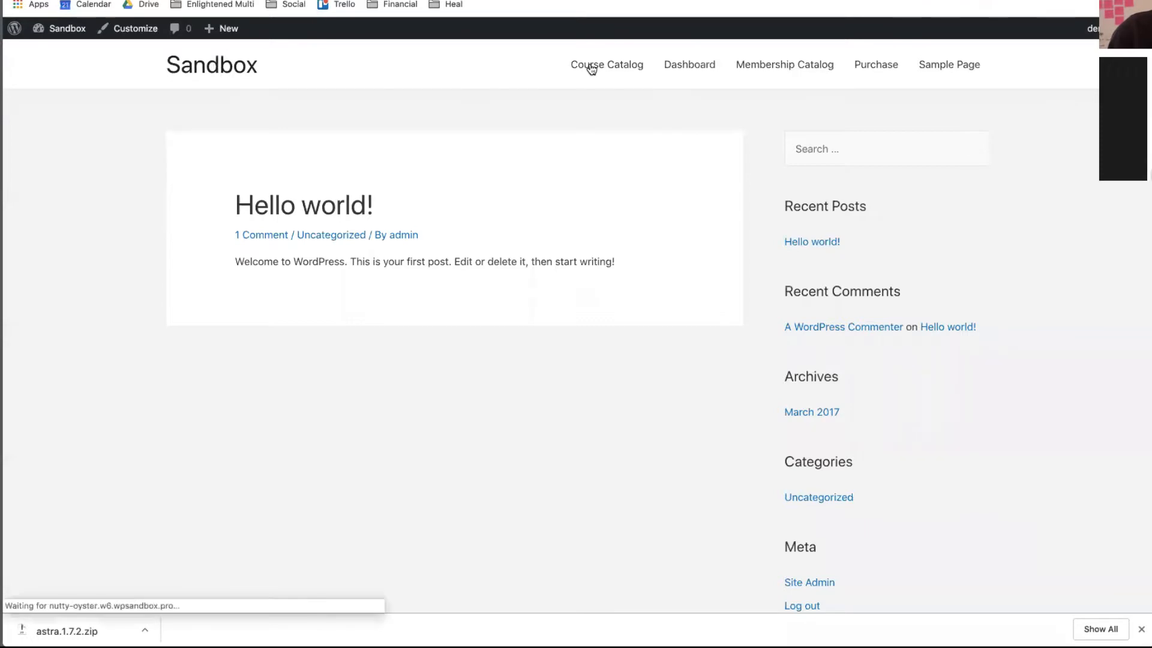
click(625, 72)
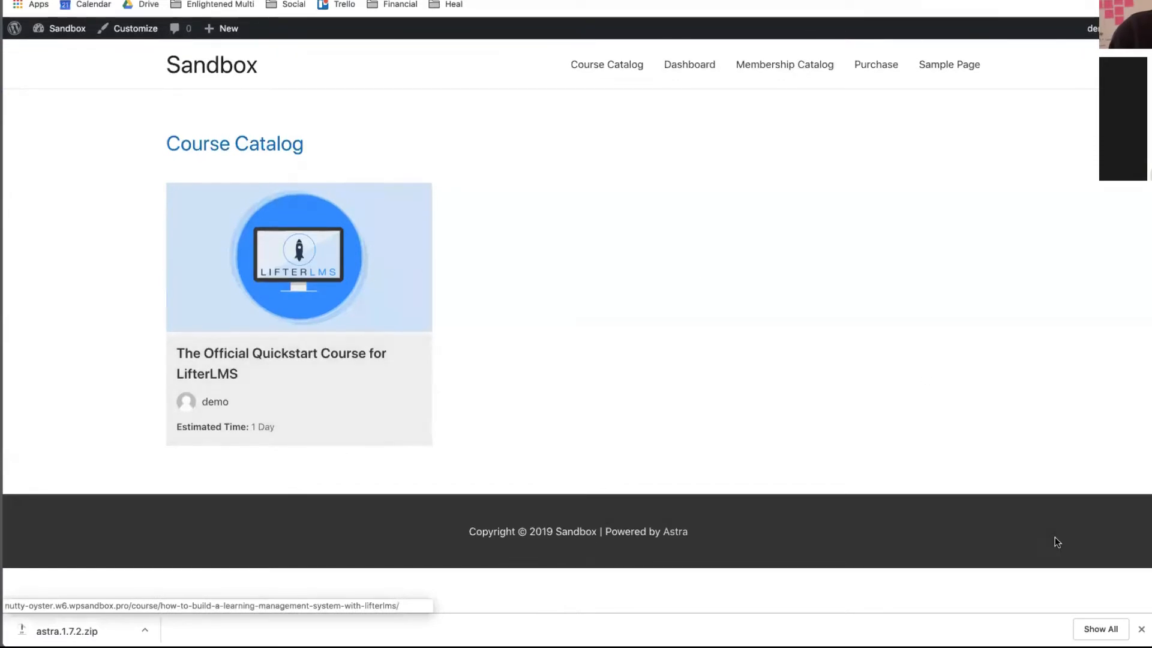
click(1142, 630)
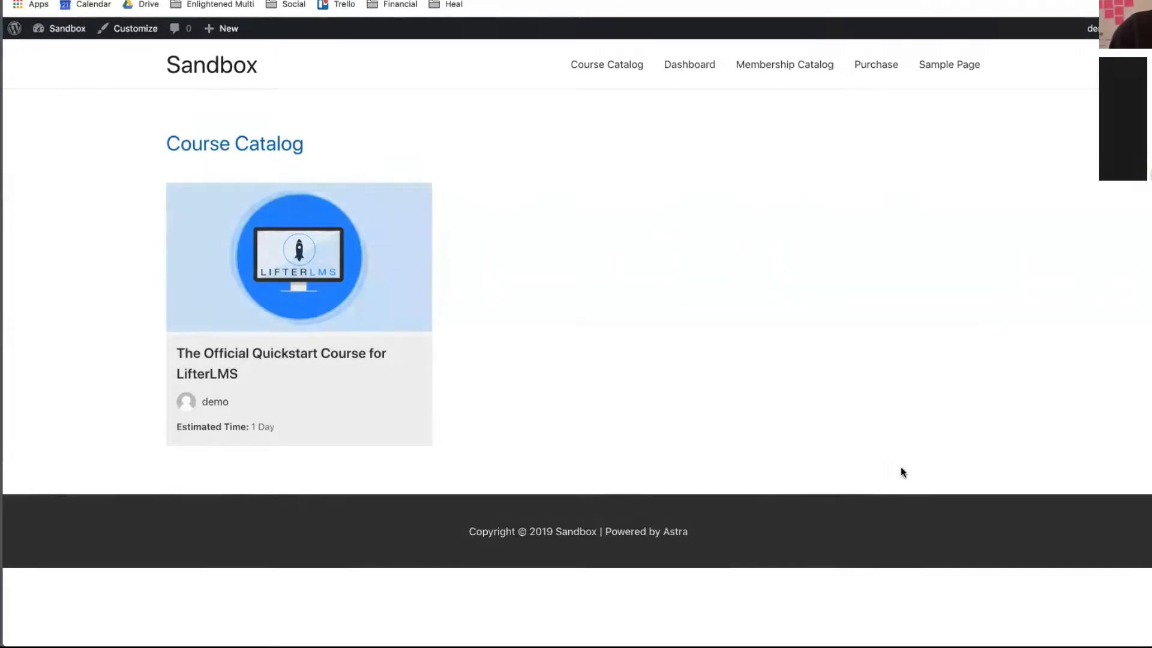
- Open The Official Quickstart Course for LifterLMS page, scroll through it, then return to the Dashboard
click(243, 376)
scroll(252, 359, down, 15)
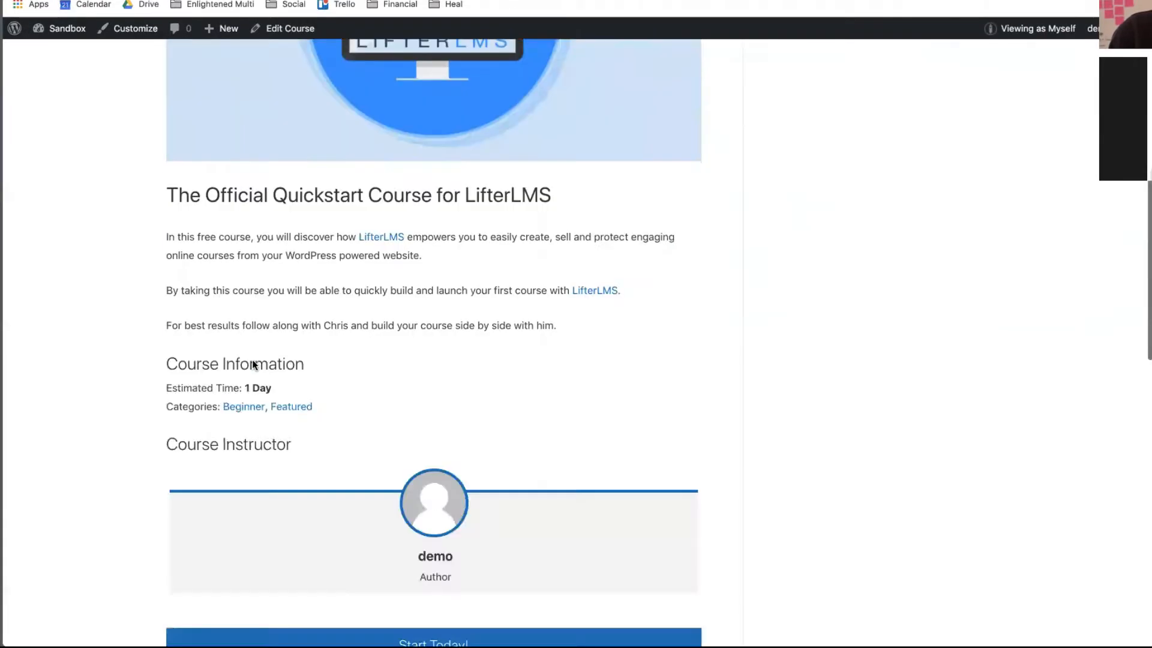
scroll(252, 360, up, 15)
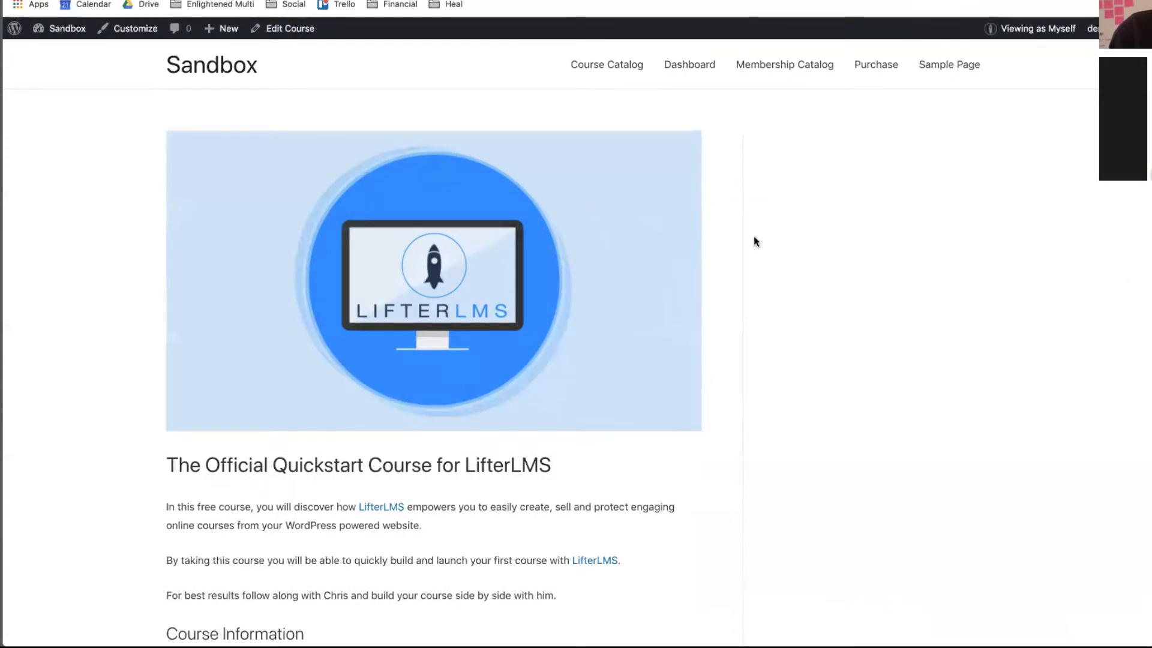
scroll(698, 380, down, 1)
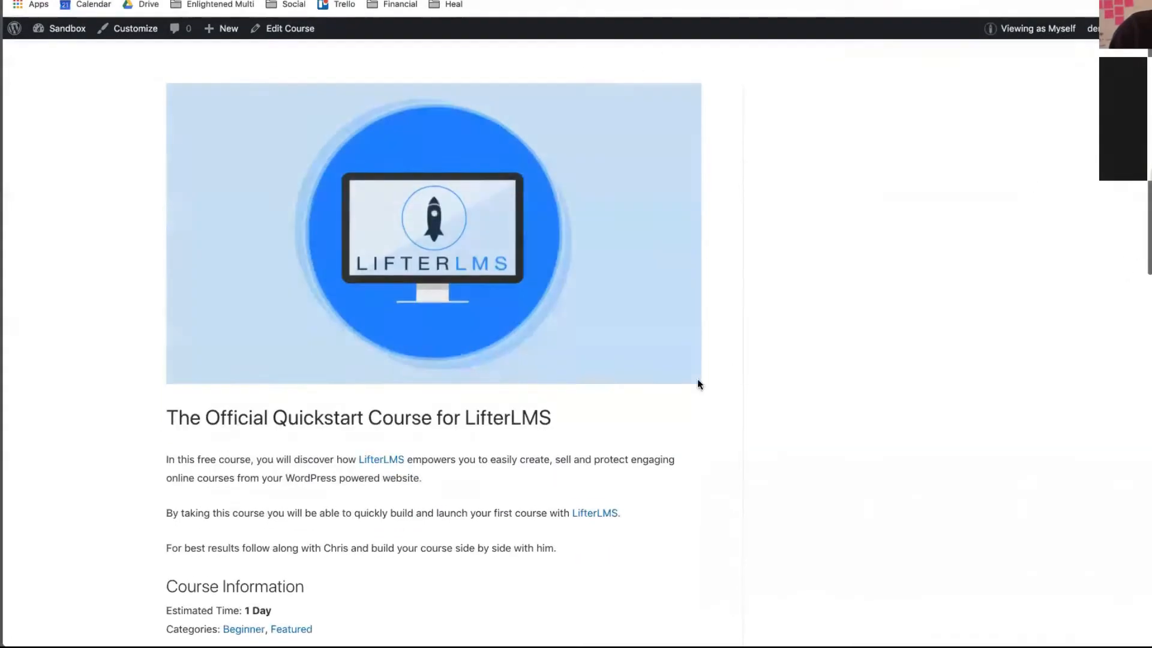
scroll(697, 379, up, 2)
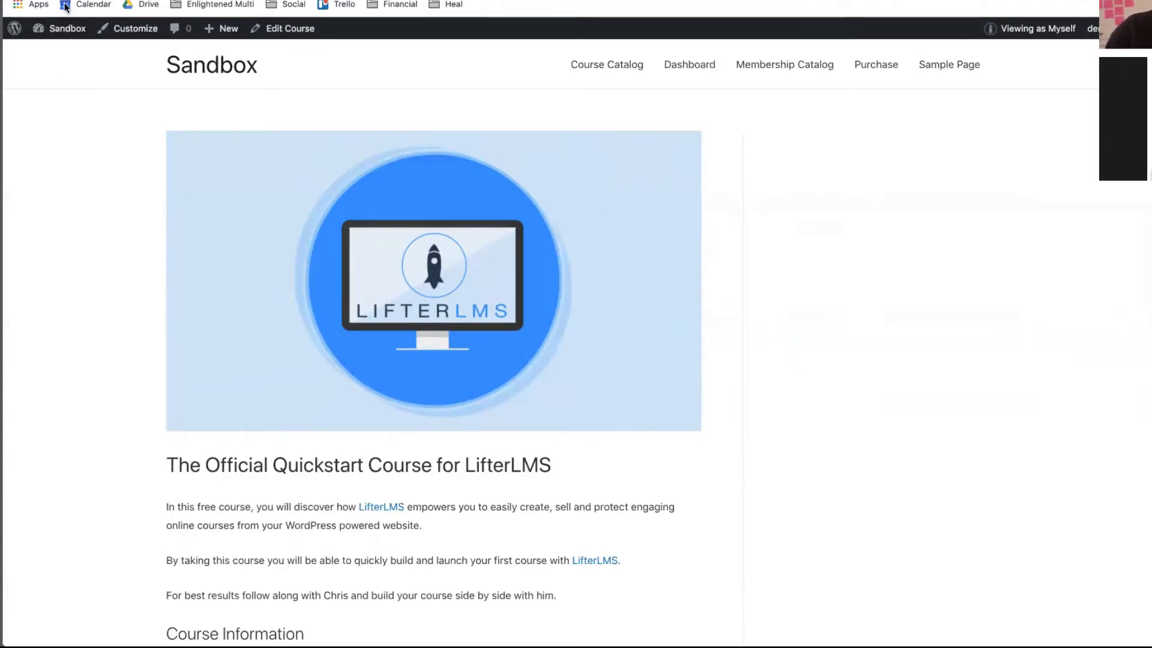
click(64, 39)
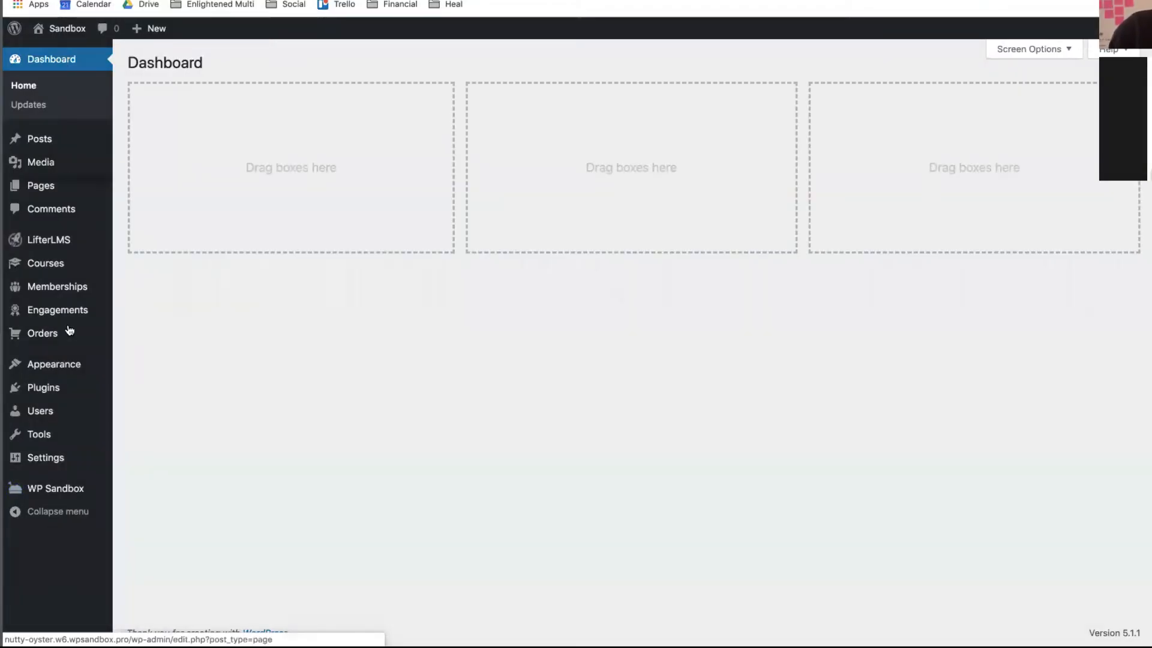
- Open the Widgets screen and expand the Lesson Sidebar area
mouse_move(123, 370)
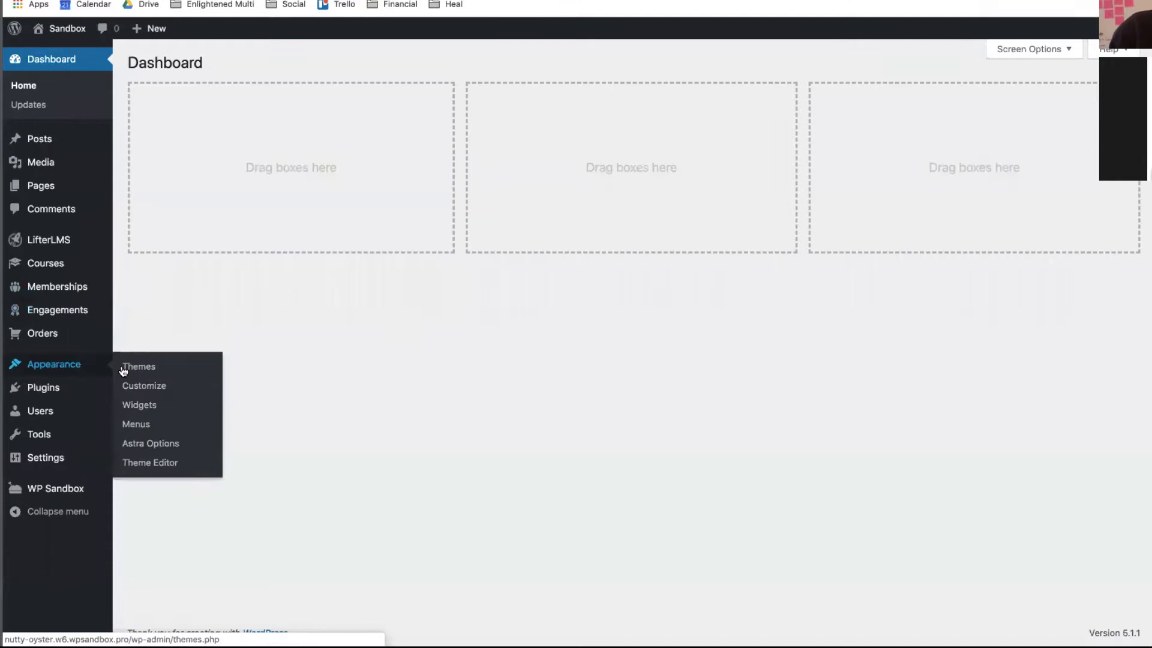
click(132, 410)
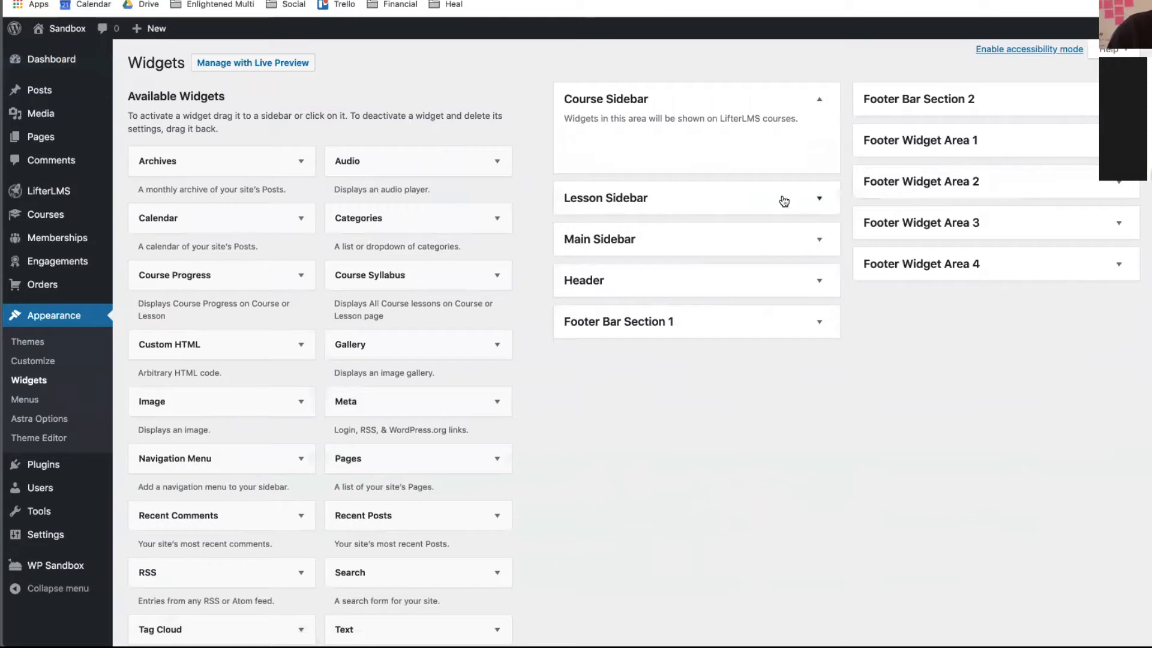
click(821, 200)
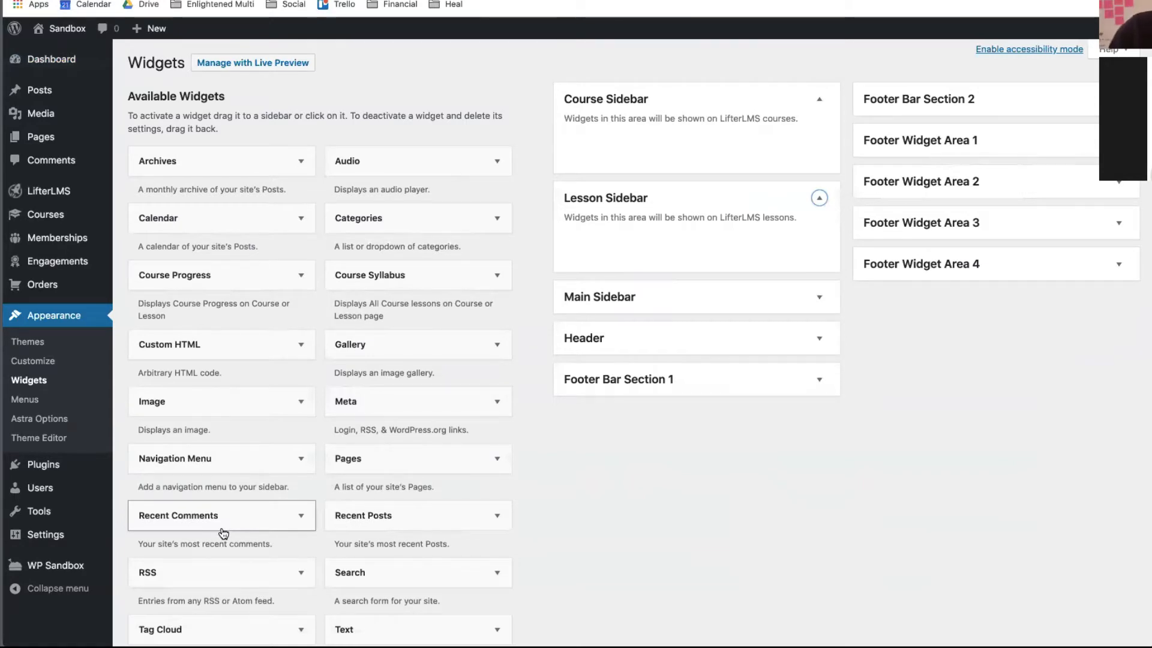
scroll(223, 534, down, 3)
scroll(223, 533, up, 3)
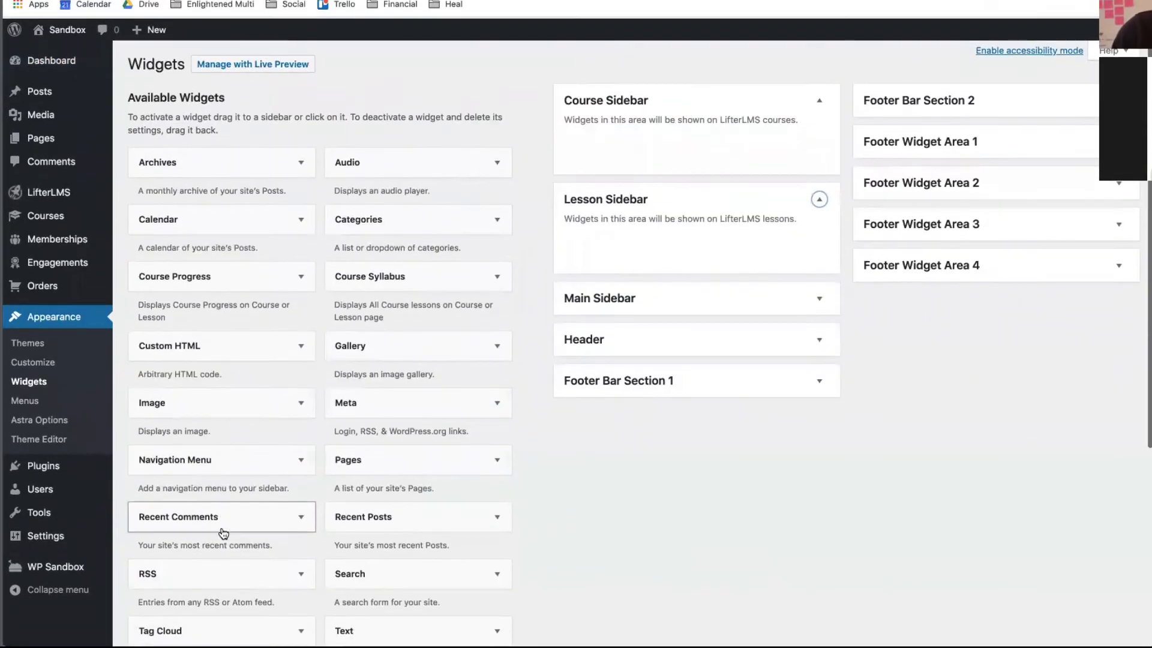
scroll(224, 534, down, 5)
scroll(223, 532, up, 3)
scroll(222, 532, up, 3)
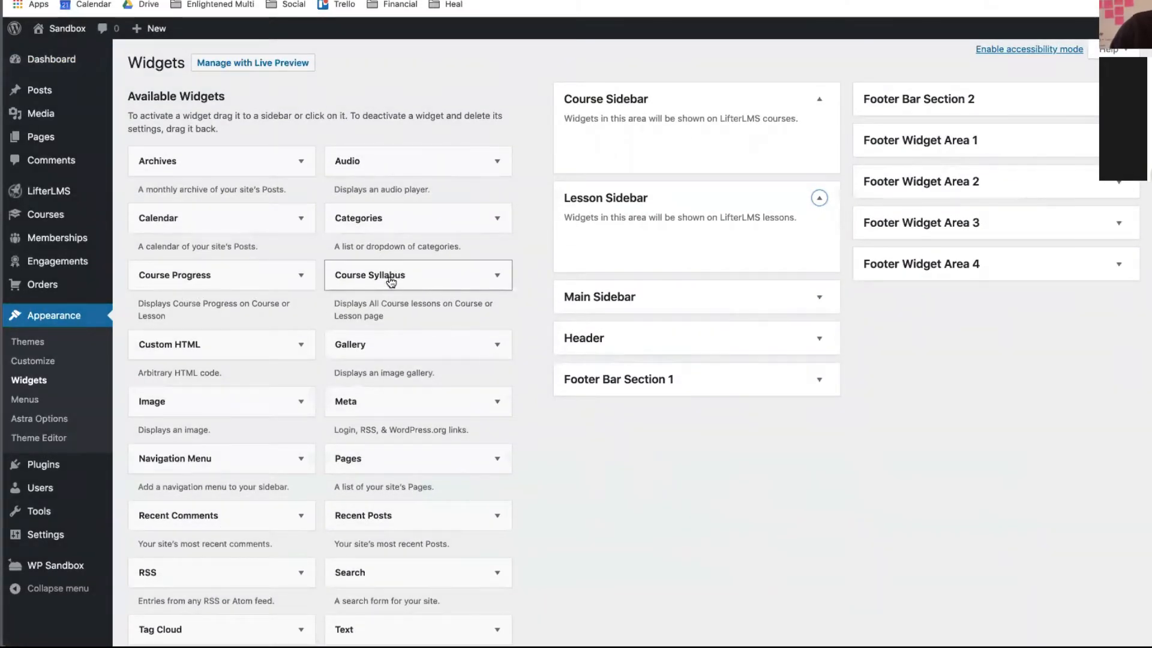
- Add a Course Progress widget titled 'Progress' to the Course Sidebar
drag(239, 278, 666, 142)
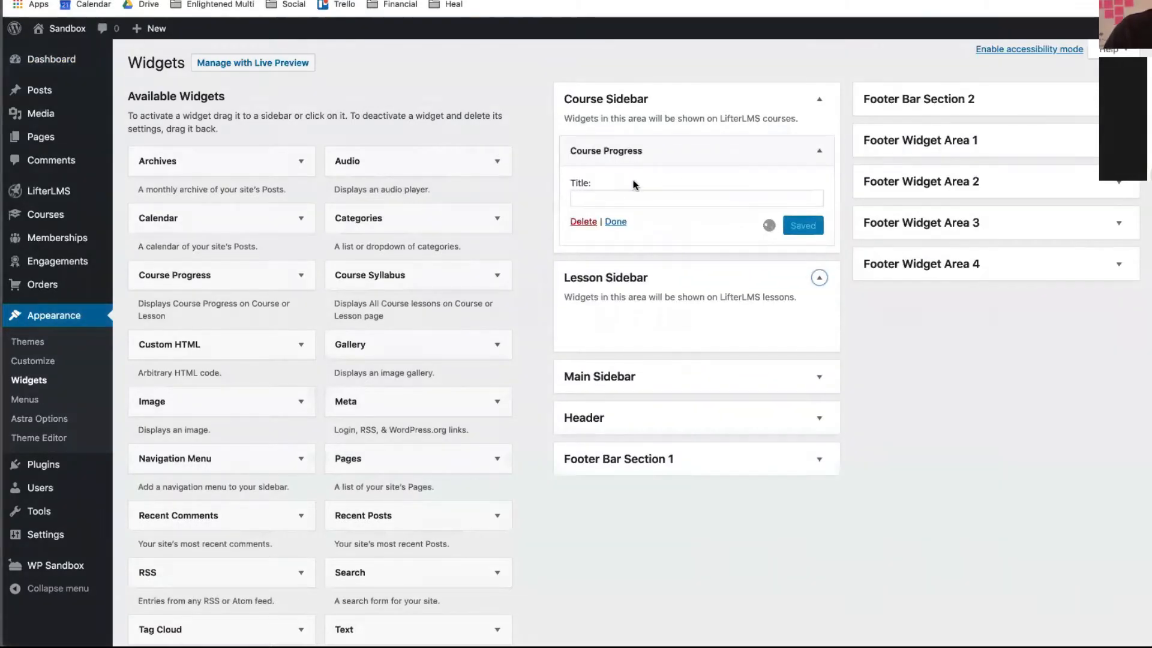
click(603, 199)
text(Pr)
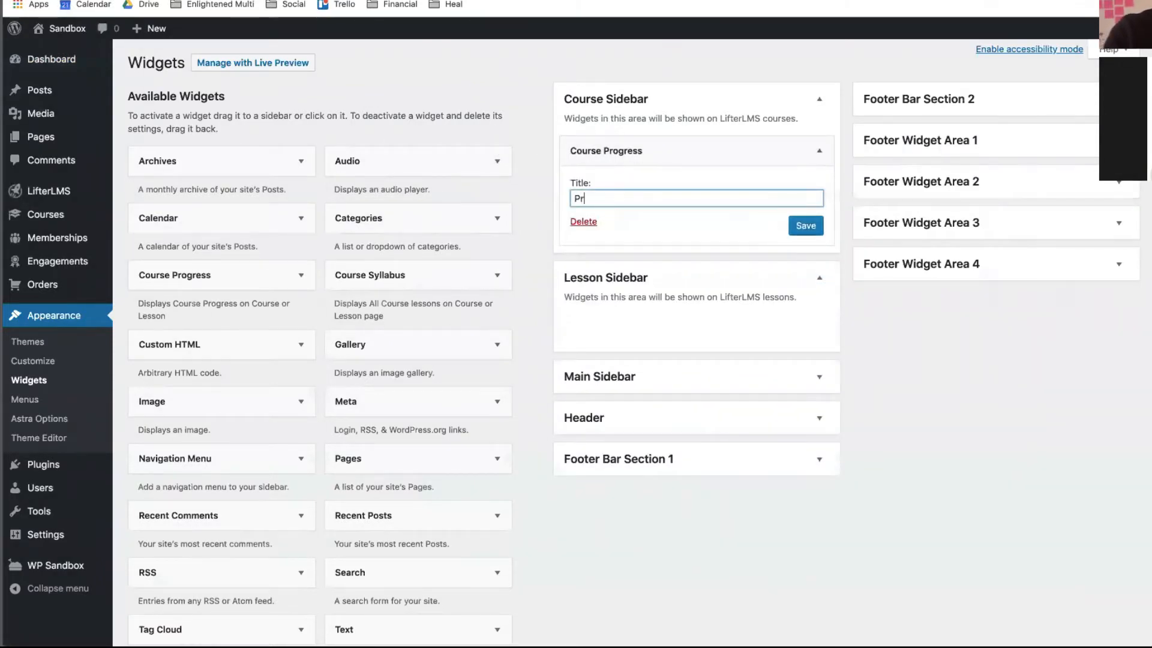
text(ogress)
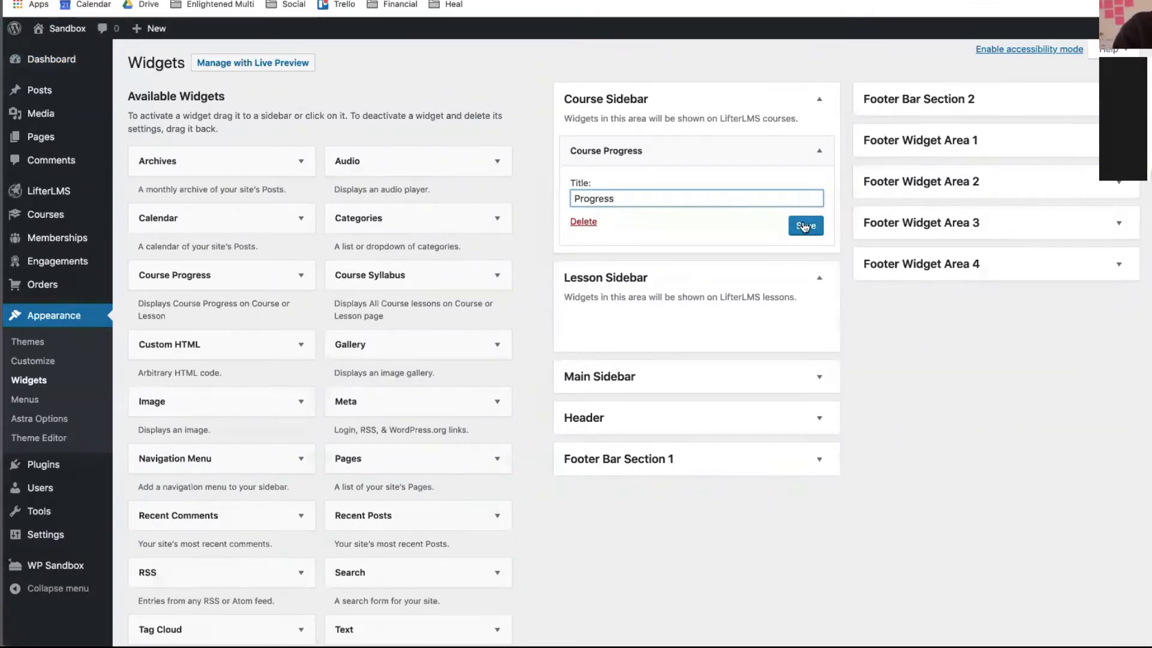
click(804, 226)
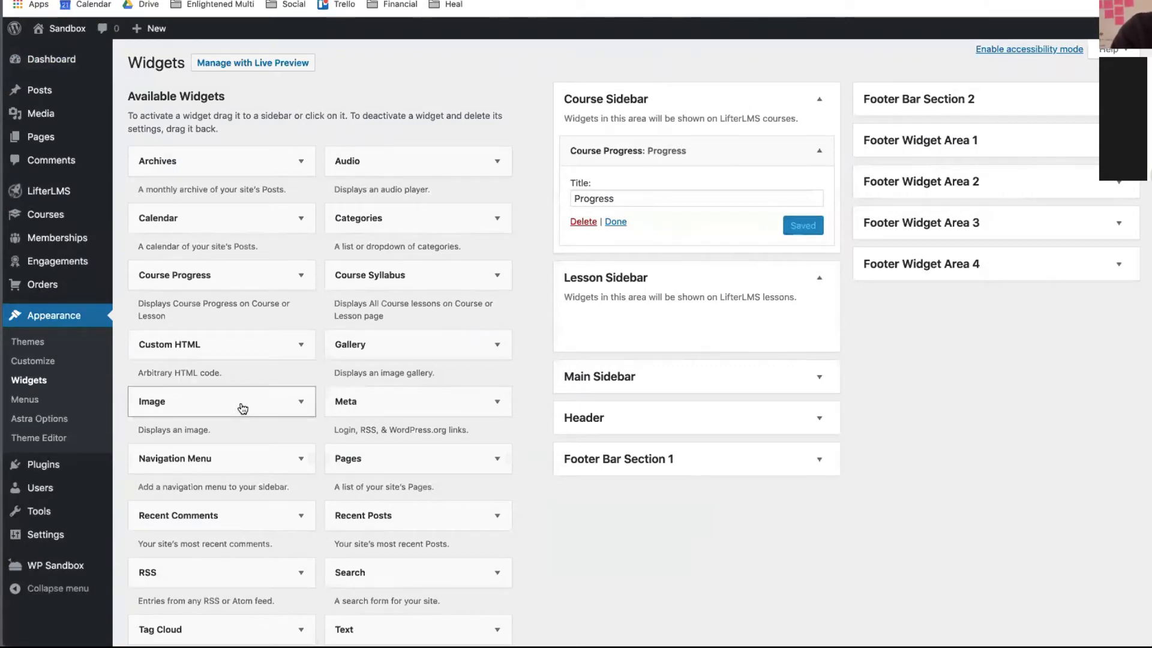
- Add a Course Syllabus widget titled 'Lessons' below it in the Course Sidebar
drag(374, 277, 624, 265)
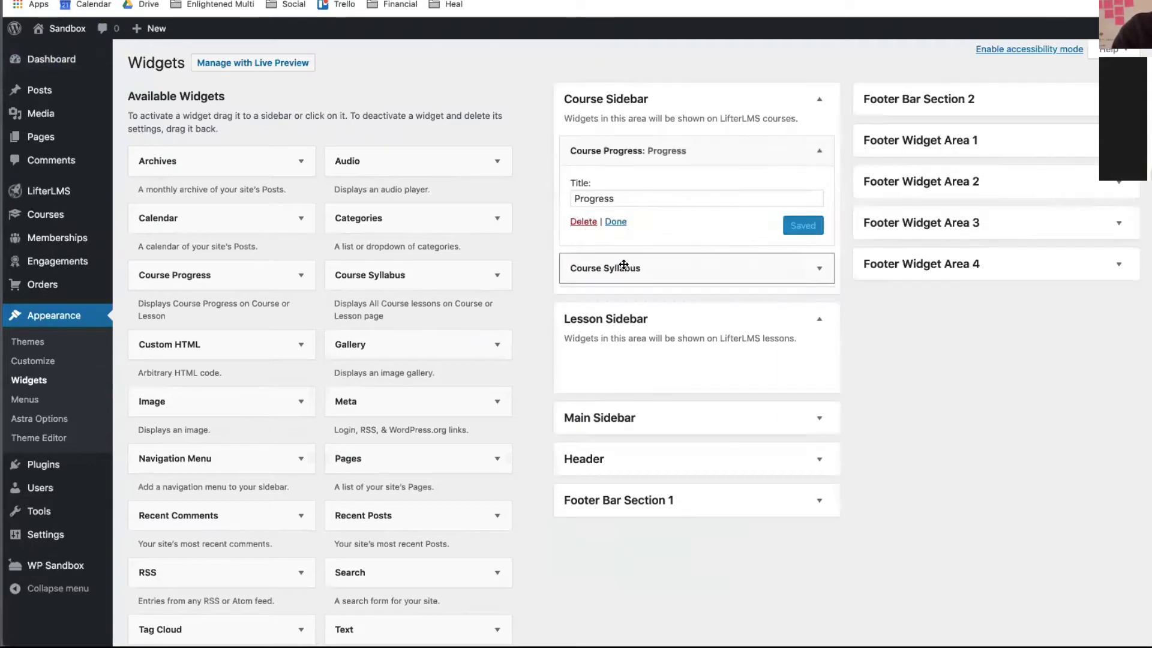
click(632, 319)
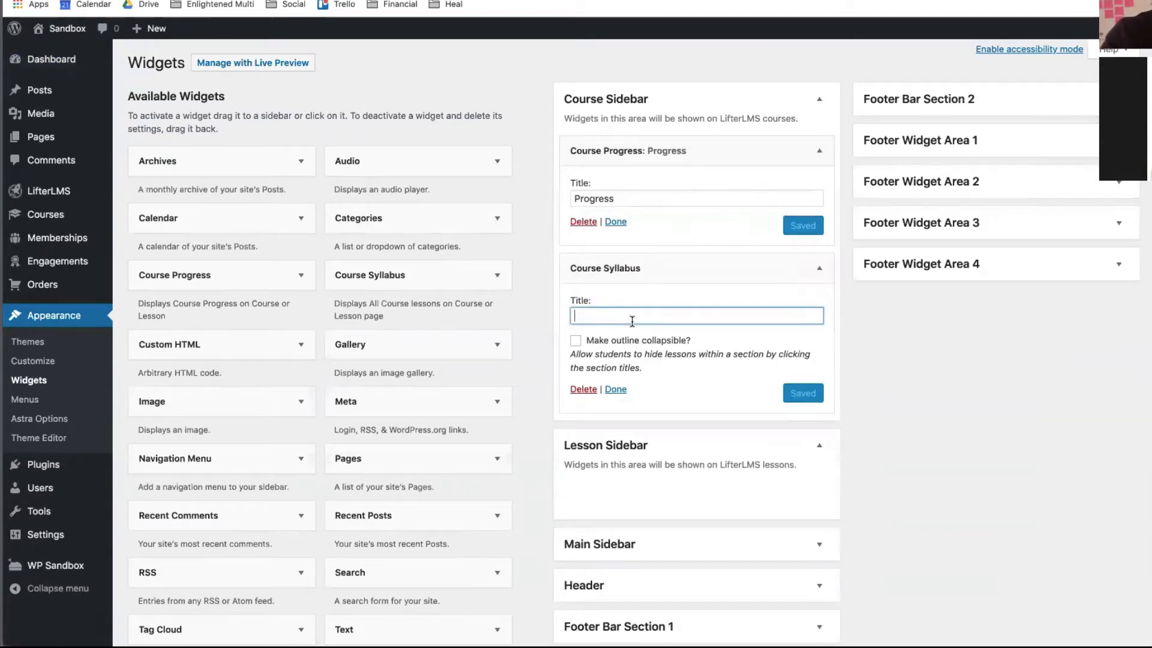
text(Le)
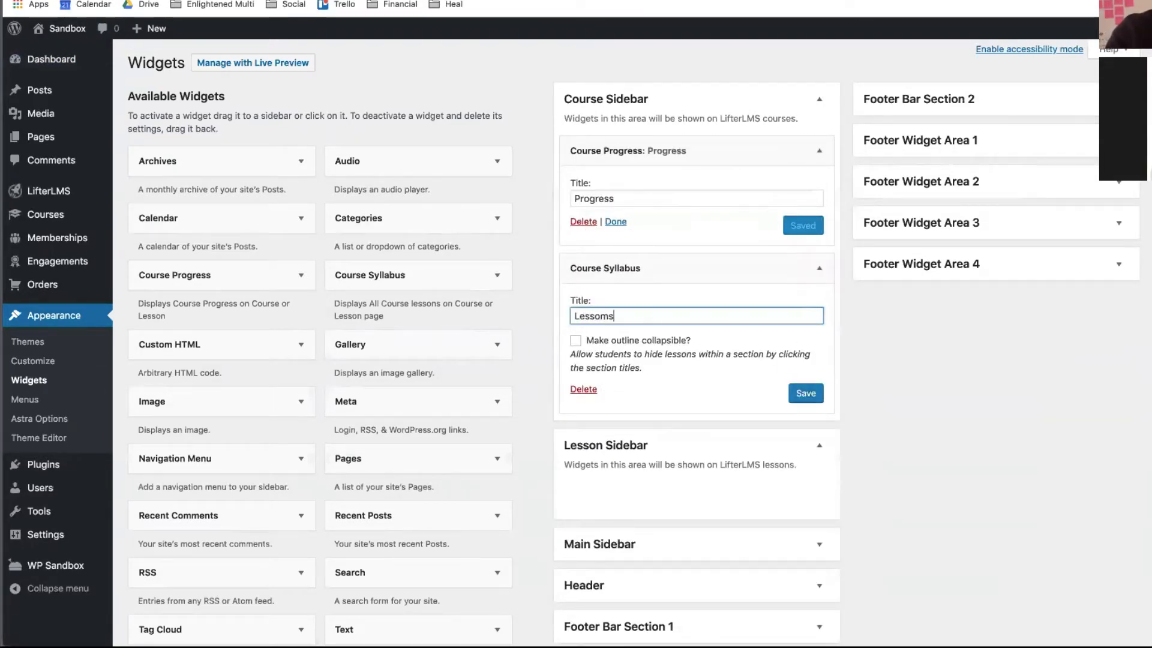
text(ssoms)
key(BackSpace)
key(BackSpace)
text(n)
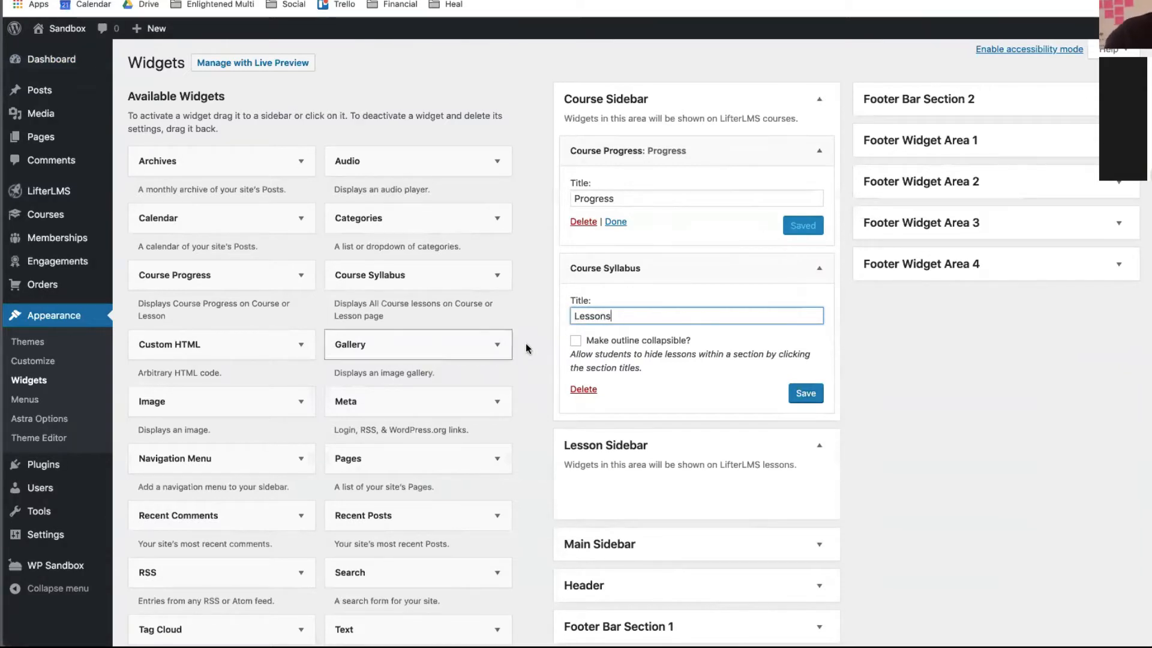
click(817, 392)
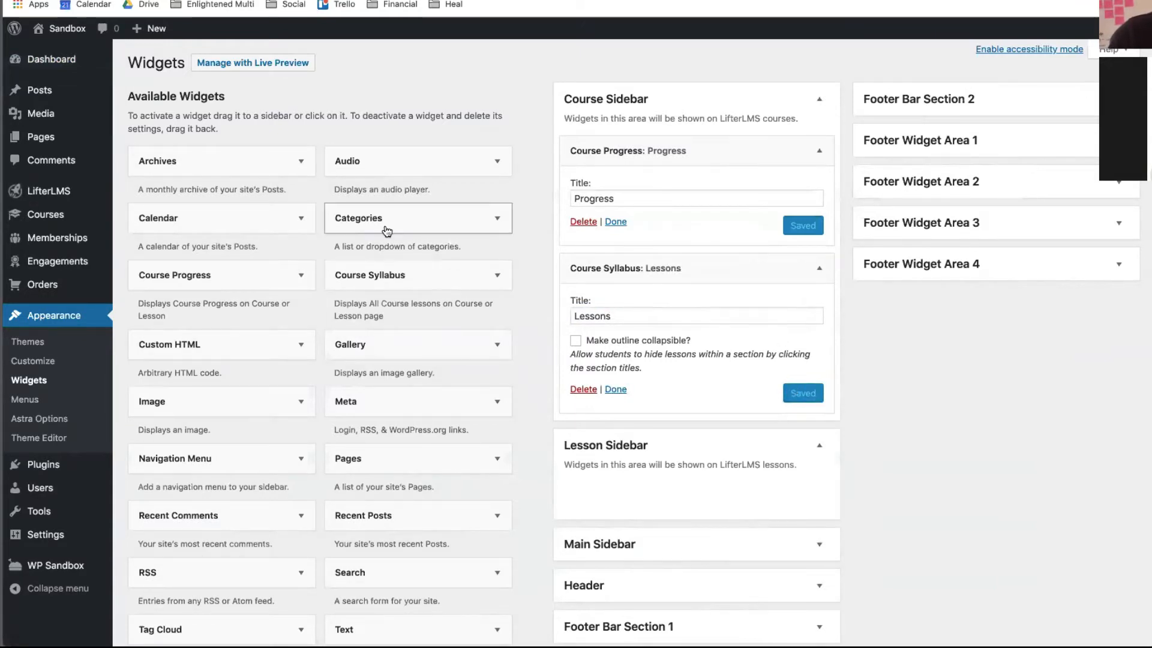
- Add a Course Progress widget titled 'Progress' to the Lesson Sidebar
drag(272, 276, 712, 522)
click(612, 543)
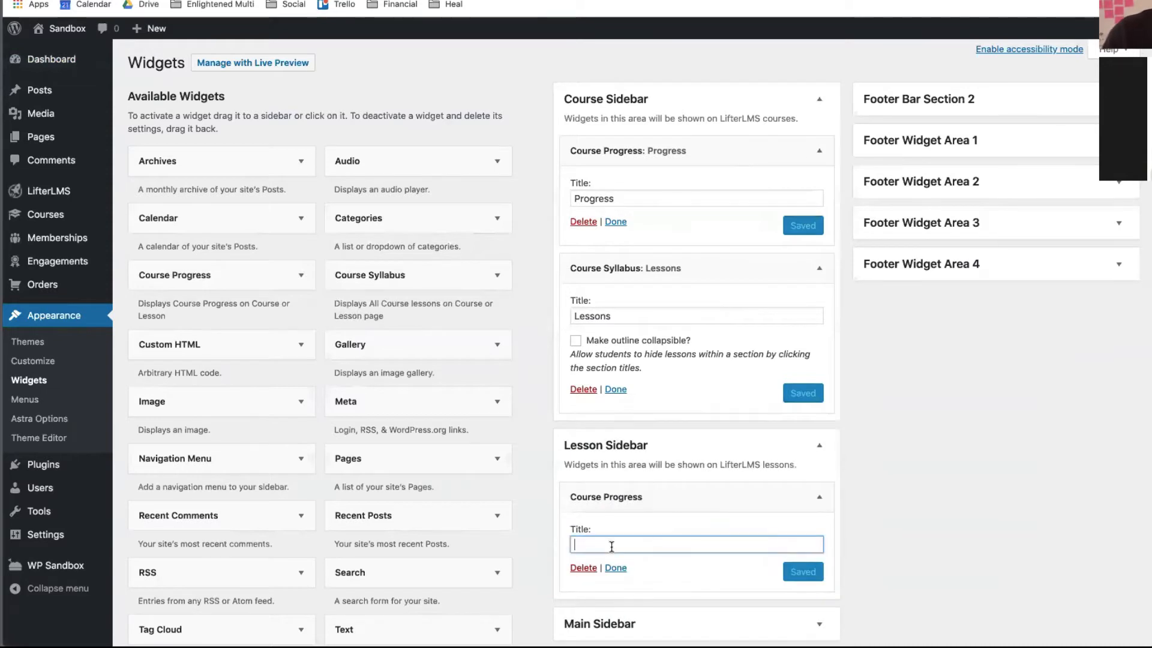
text(Progress)
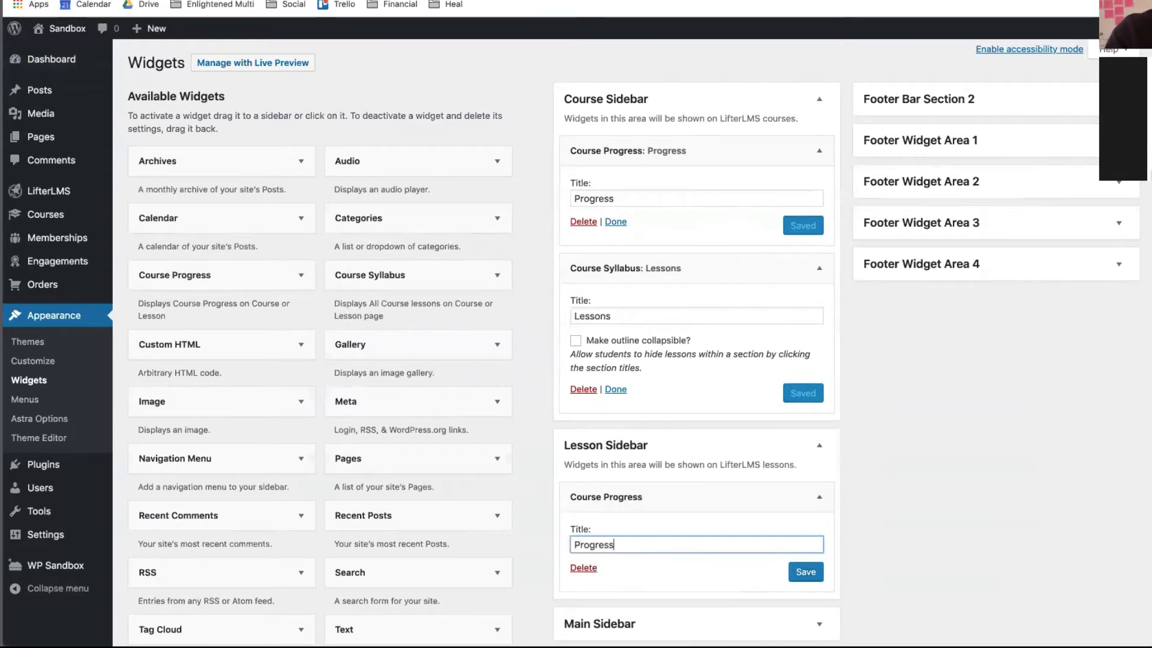
scroll(829, 441, down, 3)
click(816, 450)
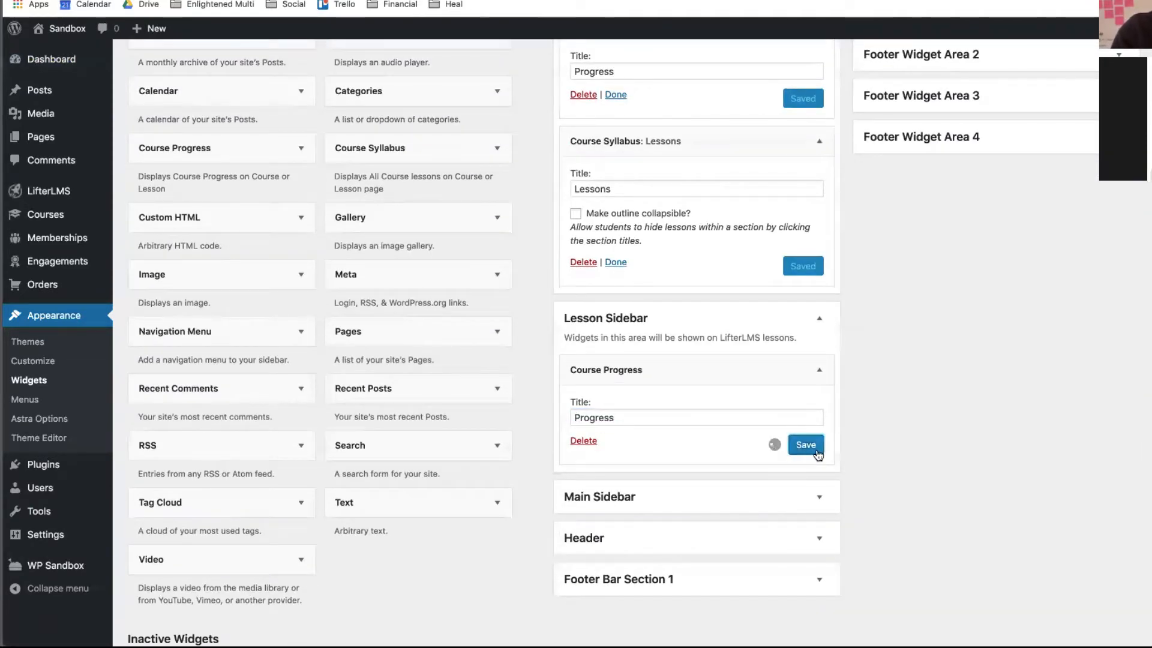
- Add a Course Syllabus widget titled 'Lessons' below it, collapsible with open/close-all toggles
drag(378, 156, 611, 463)
click(677, 536)
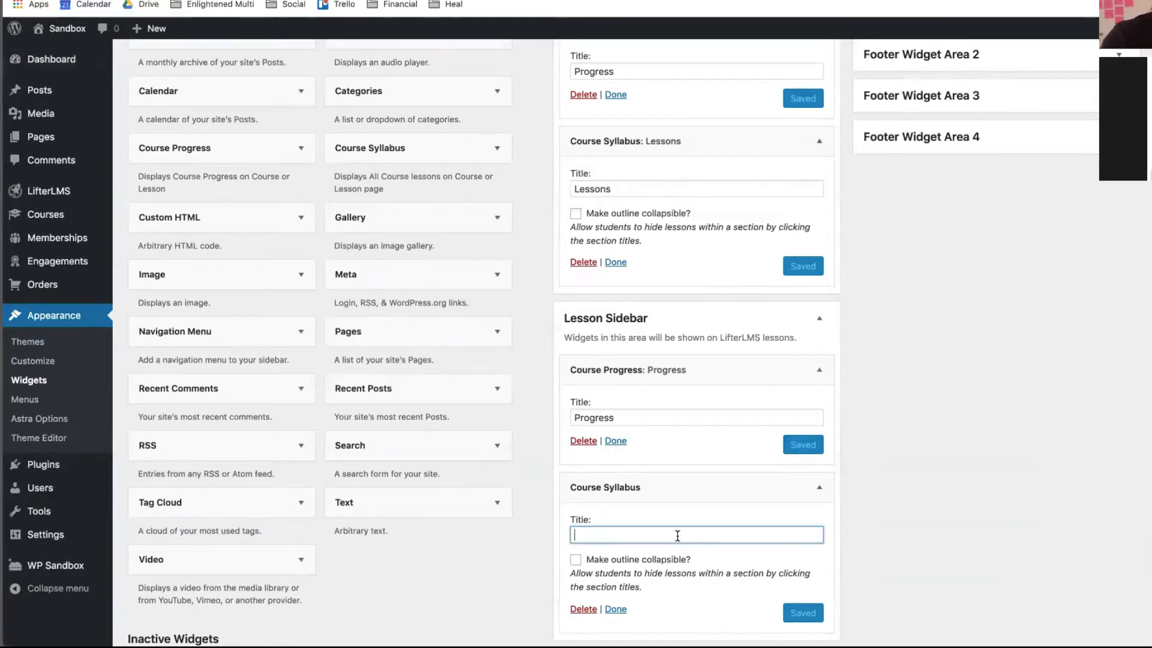
scroll(678, 535, down, 2)
text(Less)
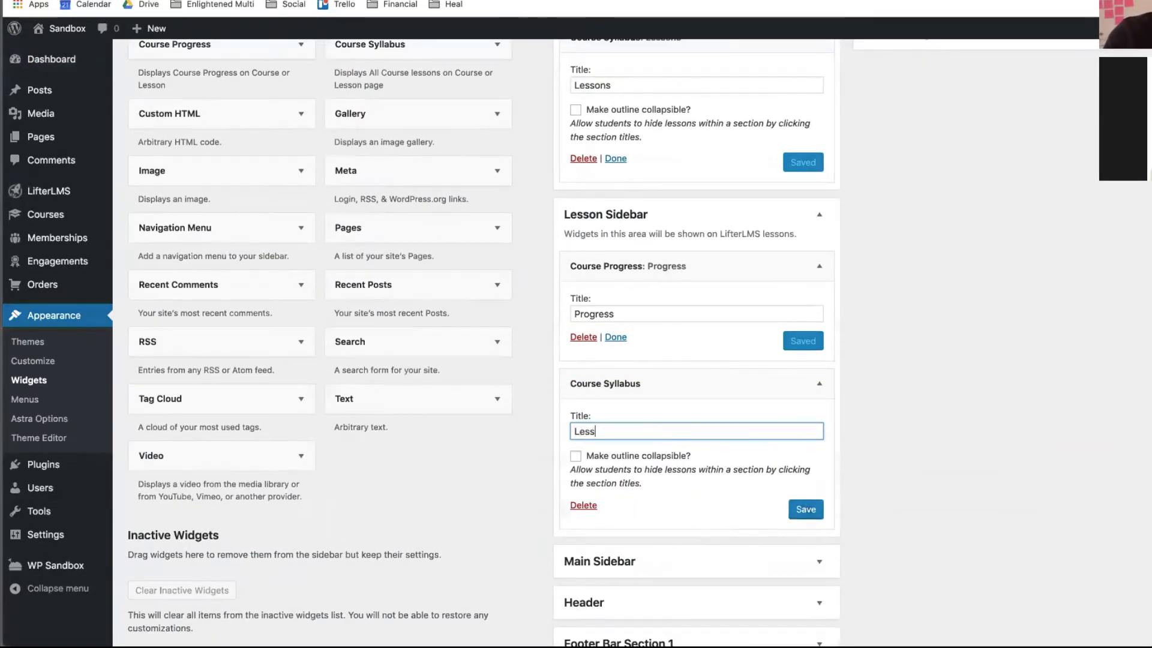
text(ons)
key(BackSpace)
key(BackSpace)
text(n)
click(575, 457)
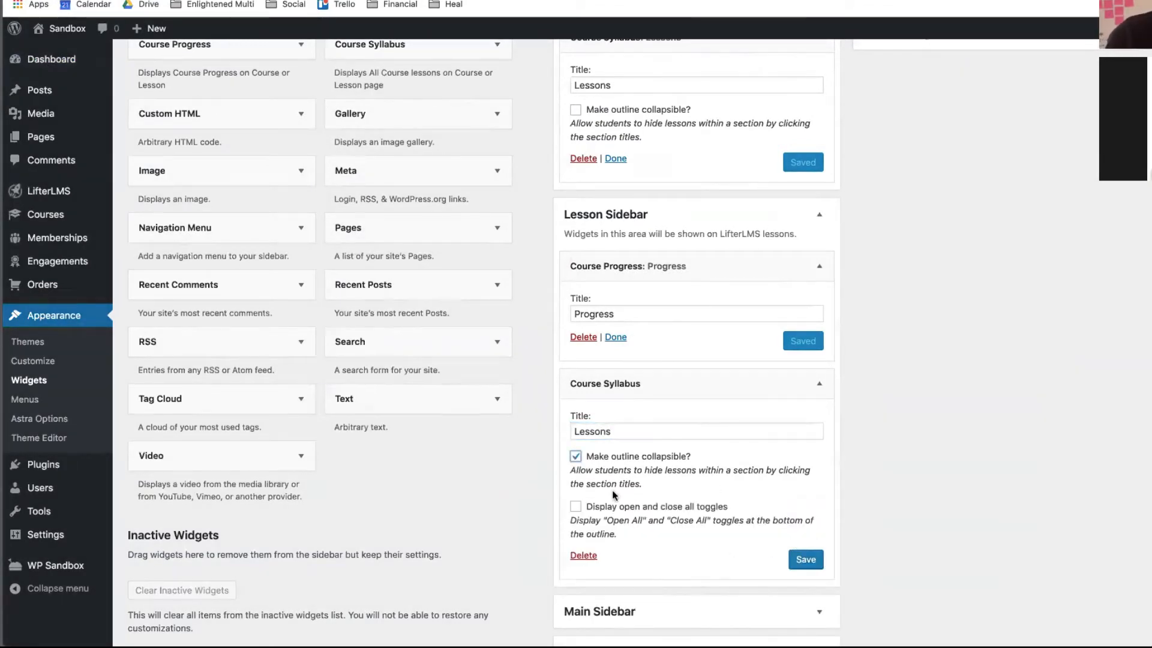
click(576, 506)
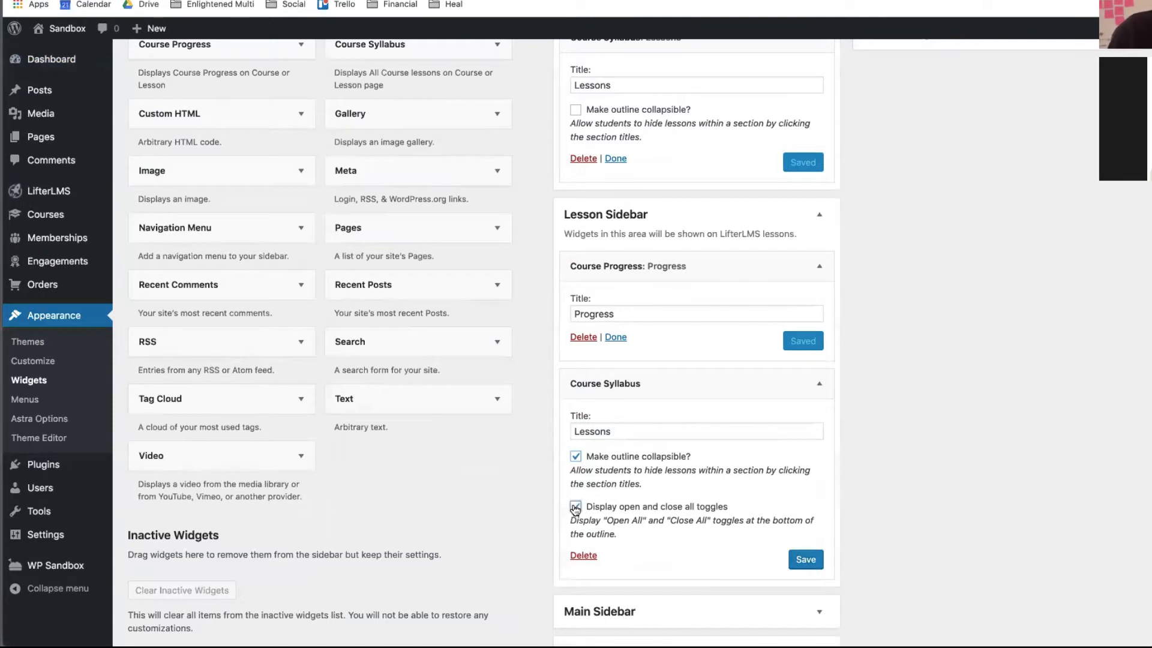
click(804, 560)
scroll(744, 416, up, 5)
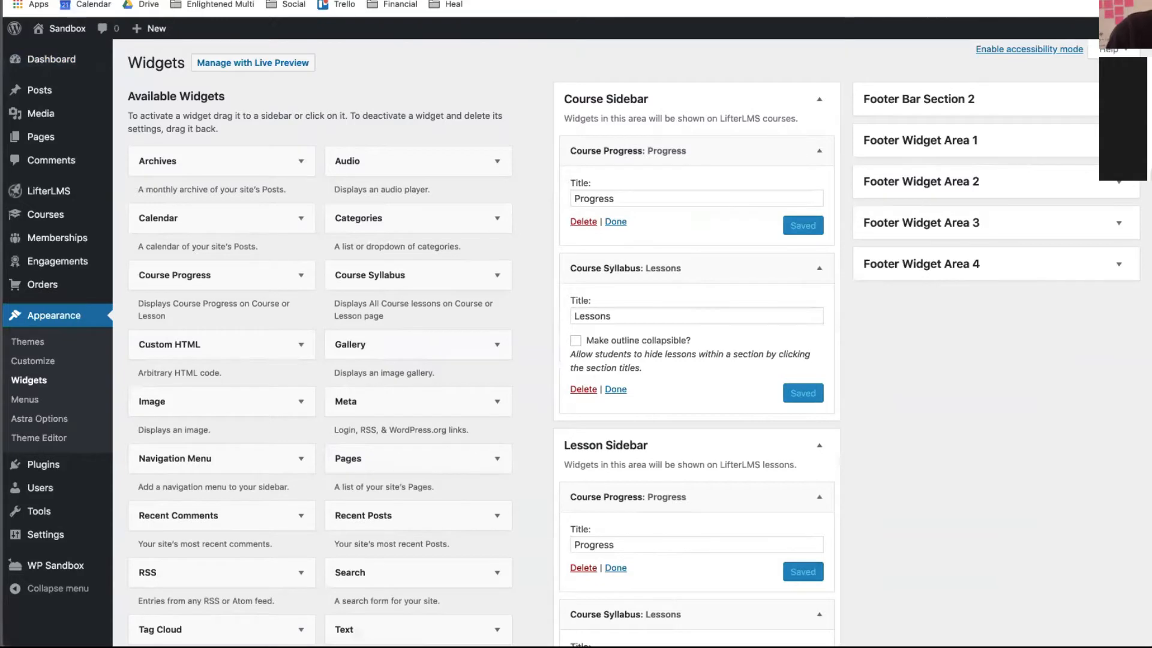
scroll(653, 194, down, 6)
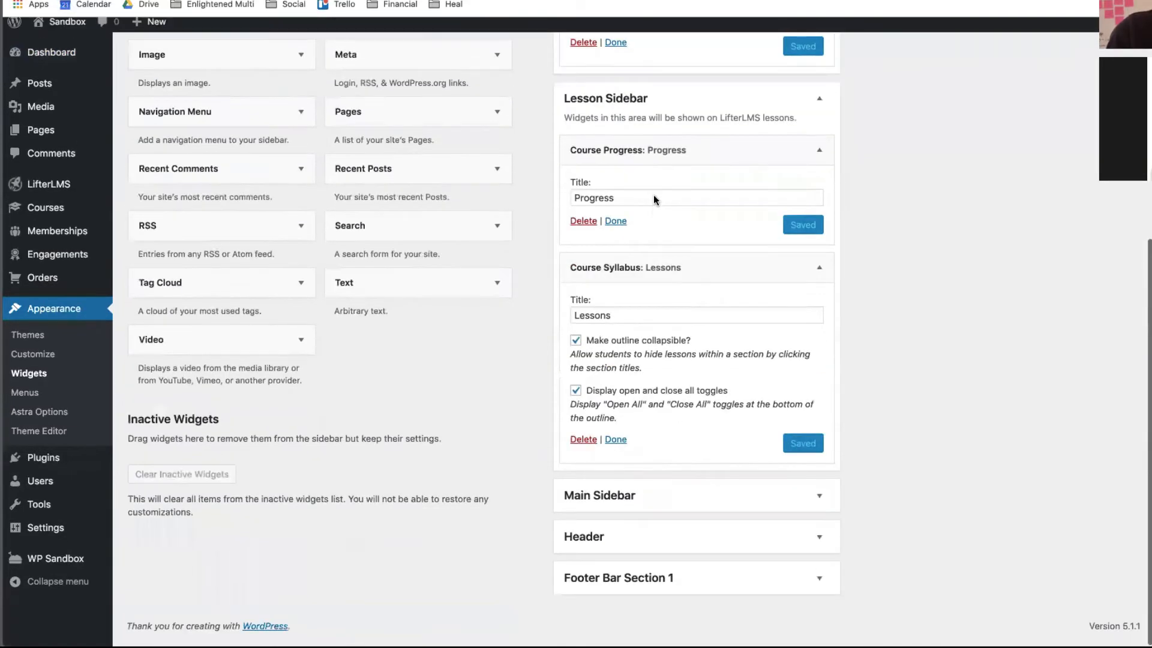
scroll(653, 195, up, 6)
mouse_move(62, 60)
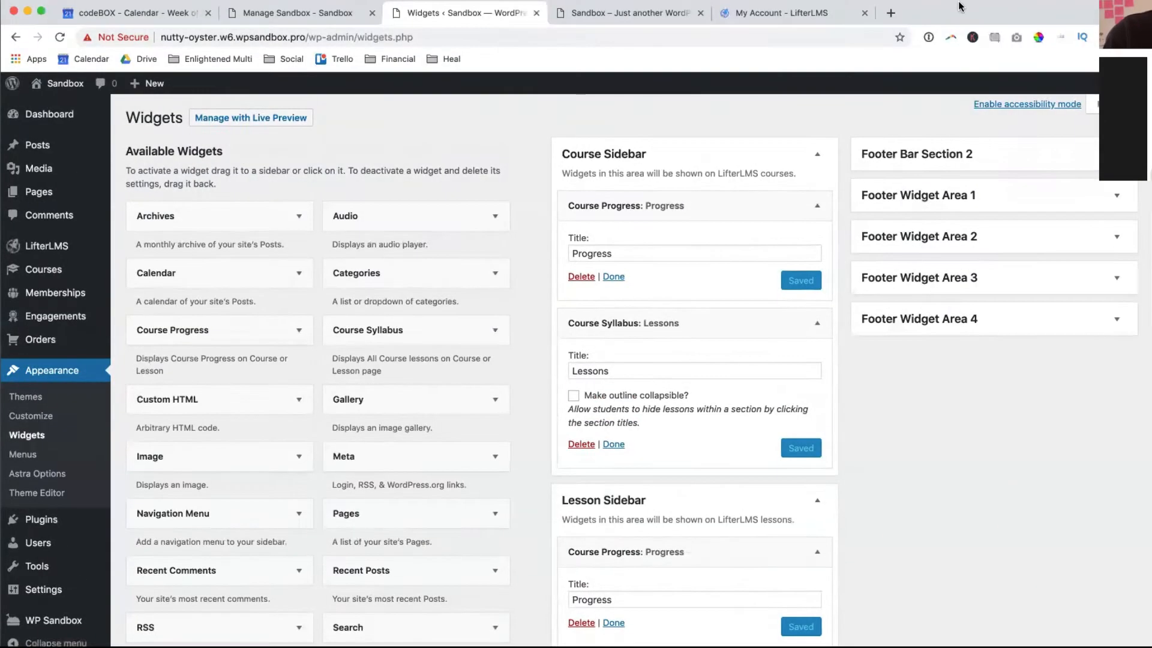
- Switch to the live site tab and scroll through the Quickstart course page
click(641, 17)
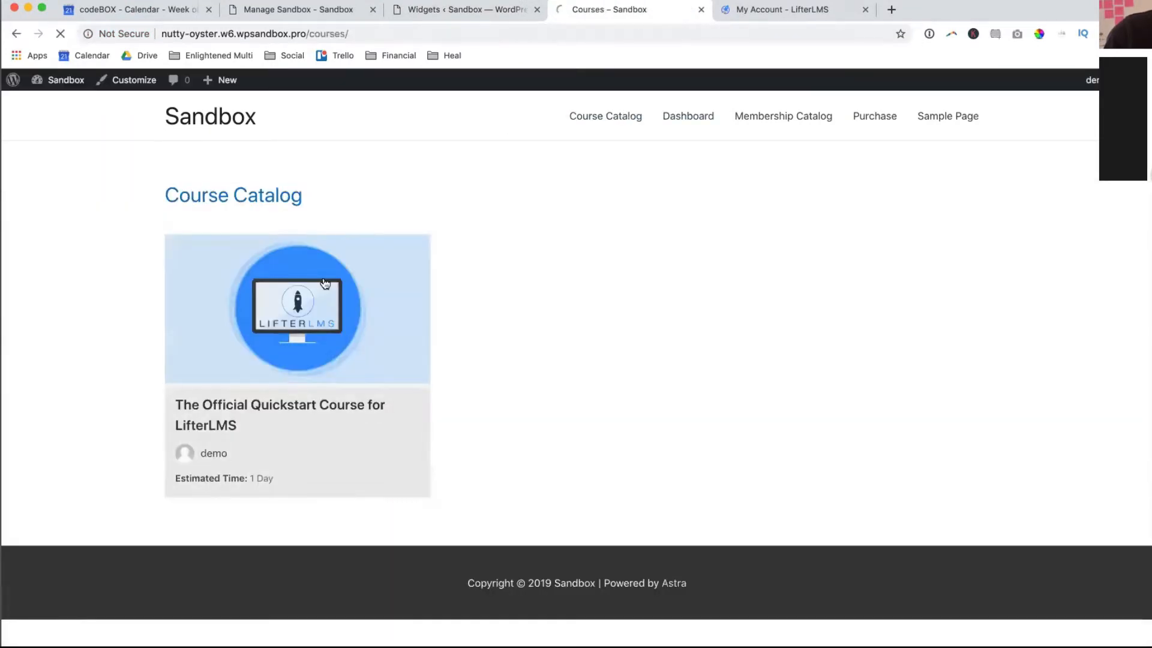
scroll(324, 280, down, 3)
scroll(836, 282, up, 3)
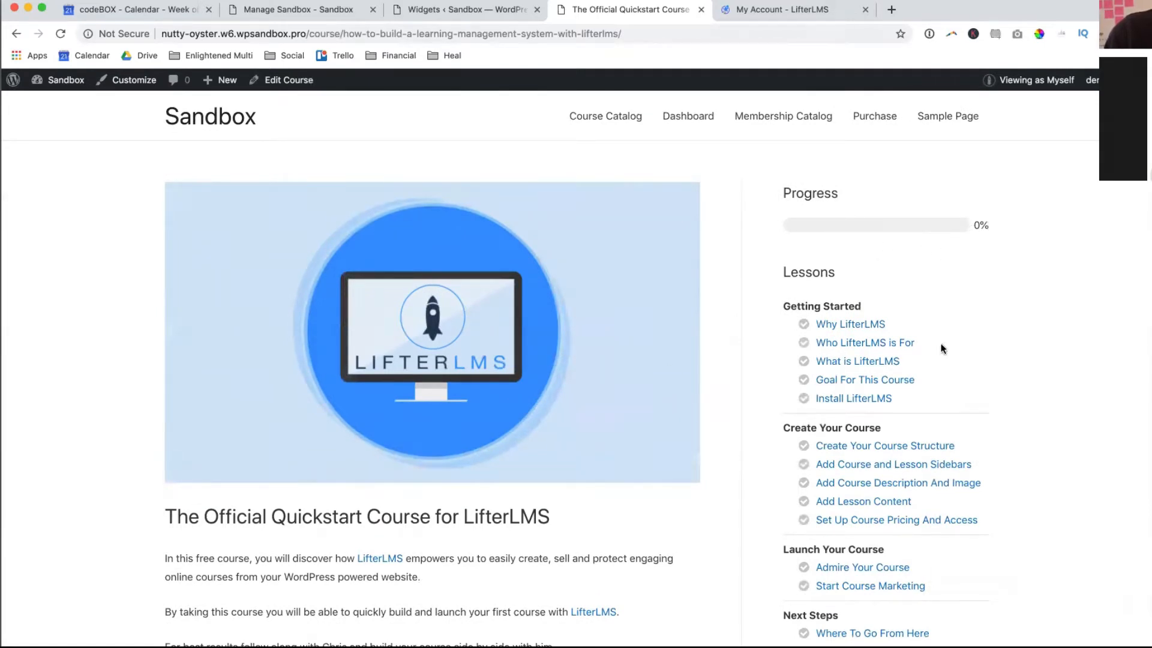
scroll(901, 372, down, 2)
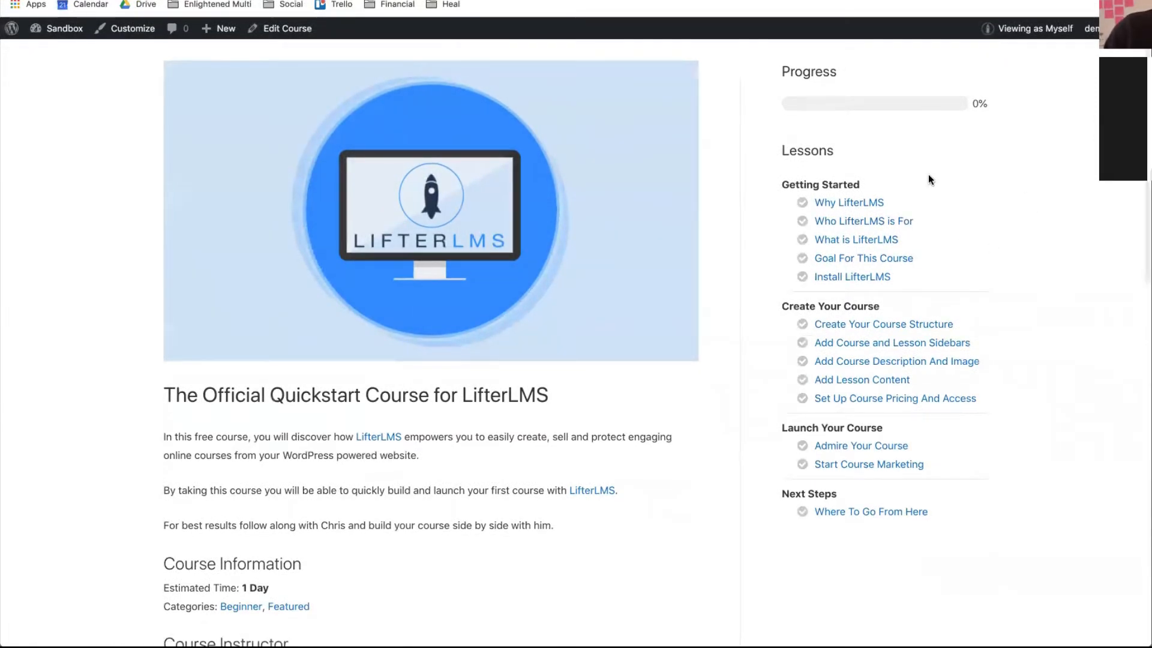
scroll(928, 174, up, 2)
scroll(926, 226, up, 1)
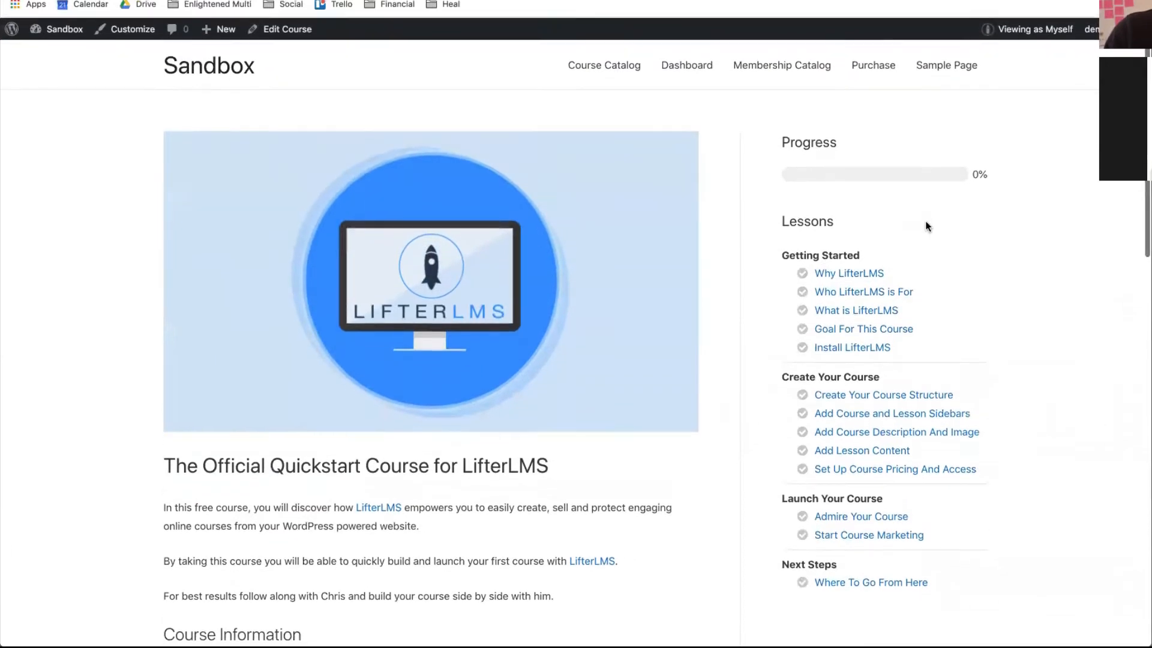
- Preview the Quickstart course as a logged-out visitor
mouse_move(998, 28)
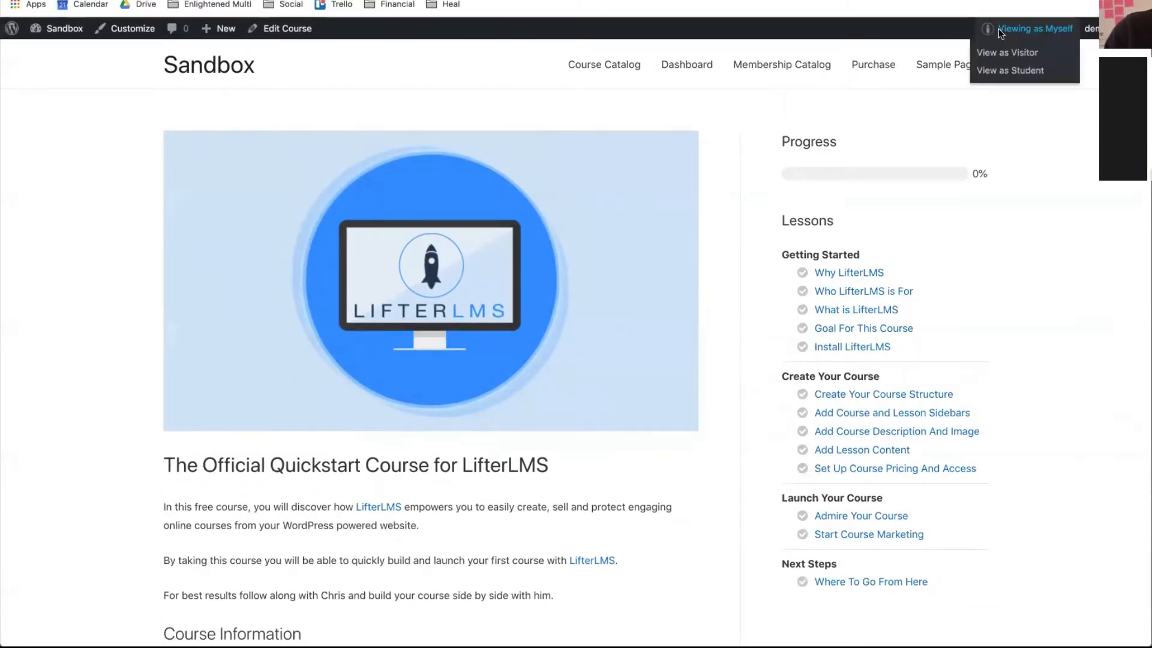
click(1038, 54)
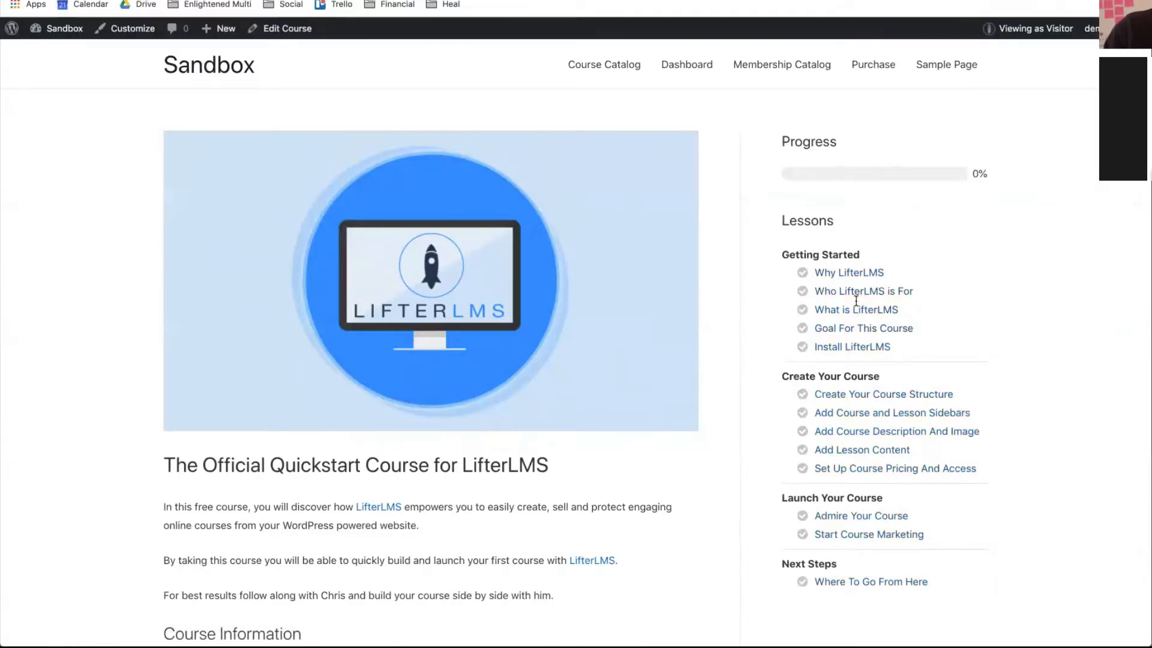
drag(869, 328, 908, 515)
scroll(908, 458, down, 10)
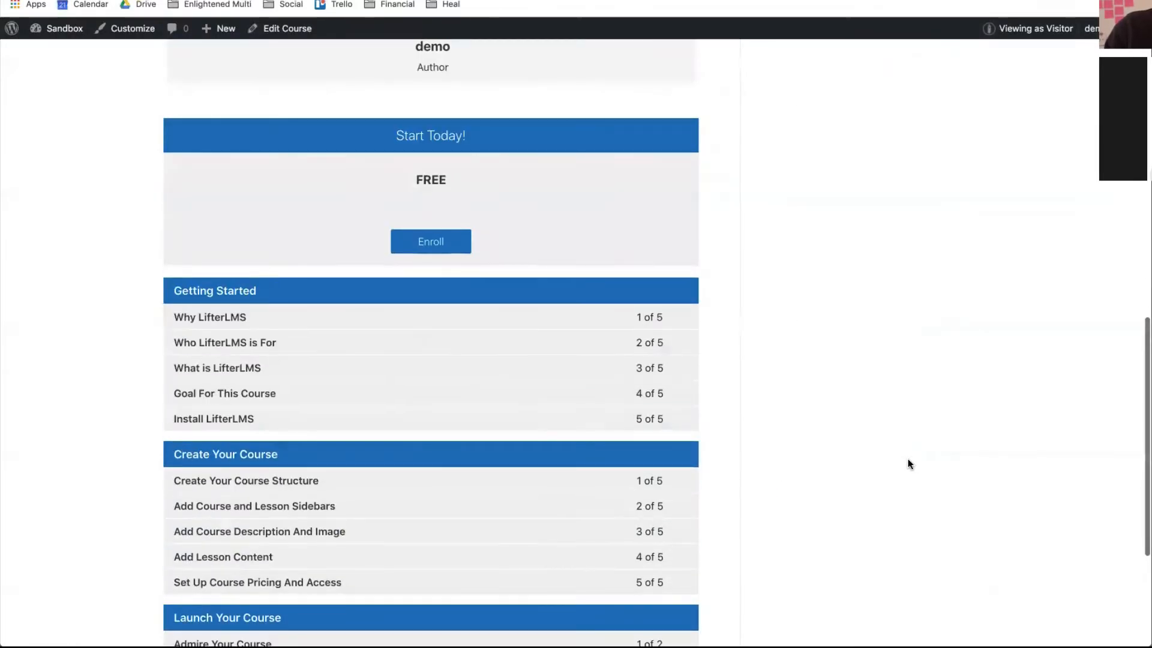
scroll(909, 458, up, 3)
- Enroll to reach the Purchase enrollment form, then return to the Hello world home page
click(424, 335)
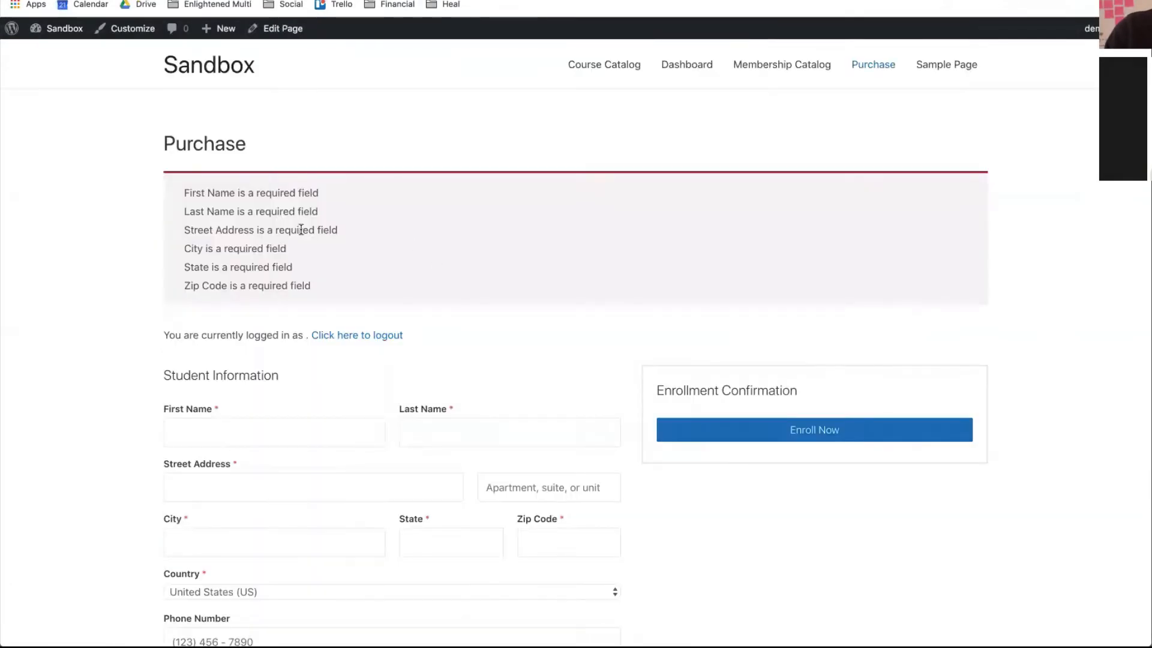
scroll(163, 213, down, 2)
scroll(163, 214, up, 2)
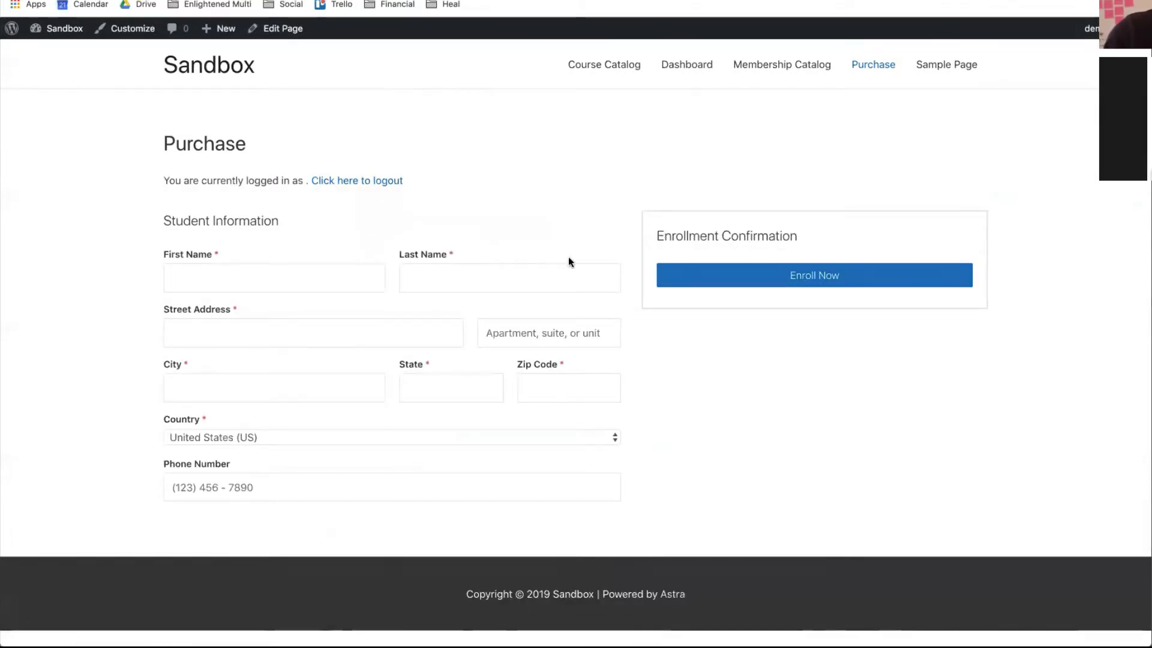
click(187, 65)
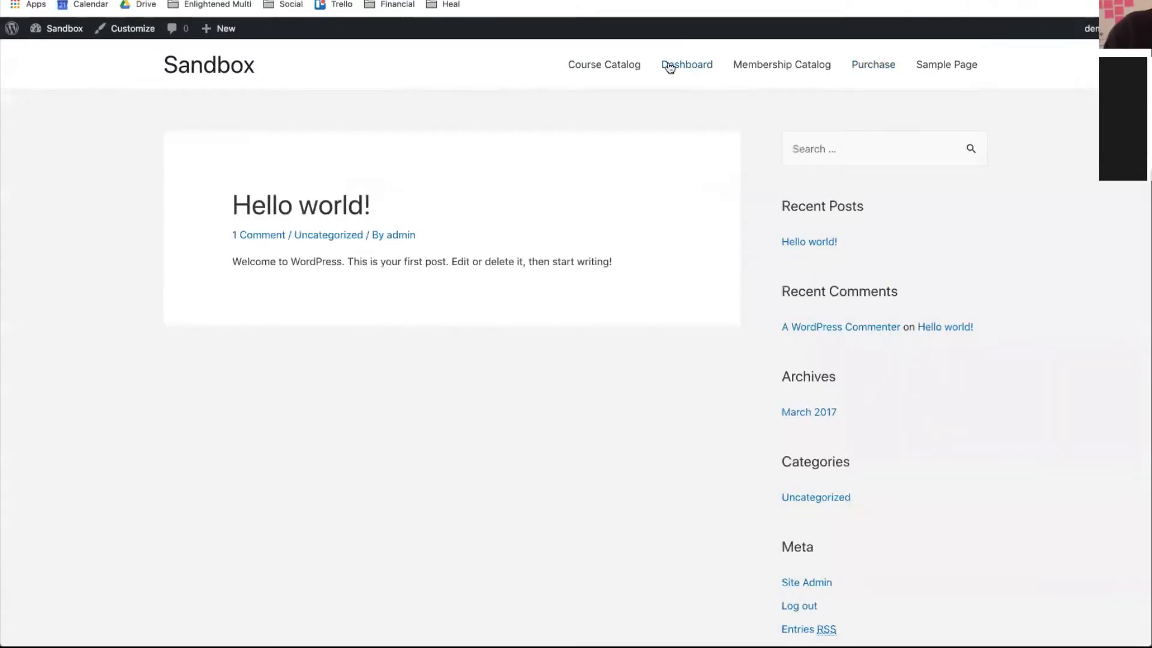
- Look over the public Course Catalog page, then return to the admin Dashboard
click(615, 70)
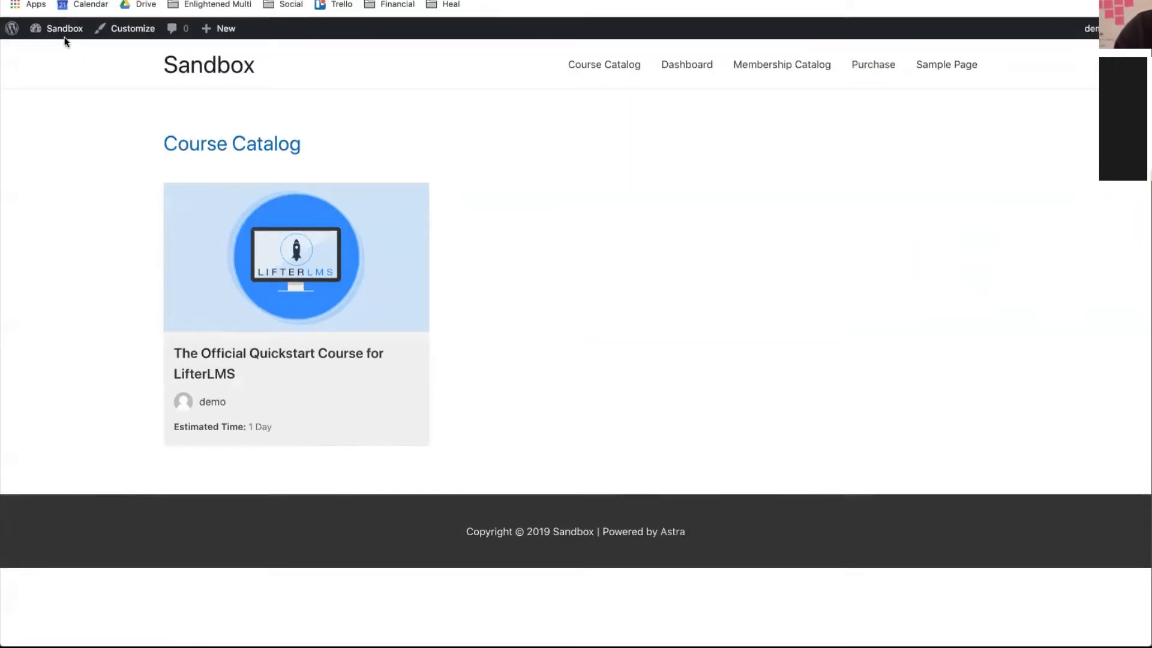
click(53, 54)
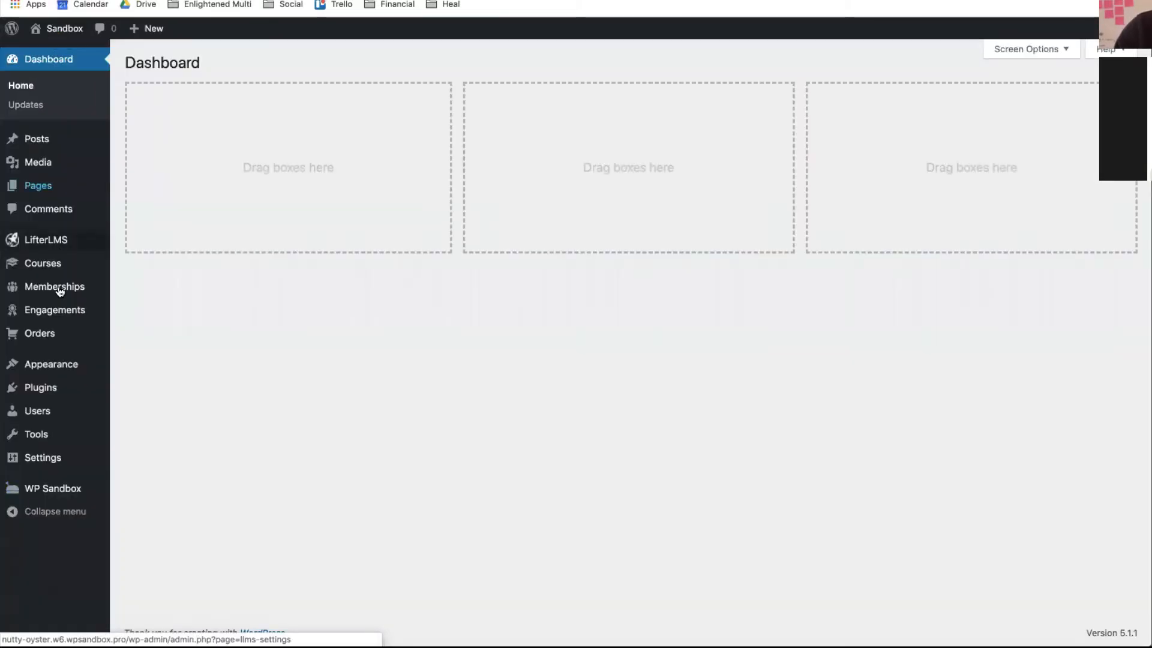
mouse_move(52, 364)
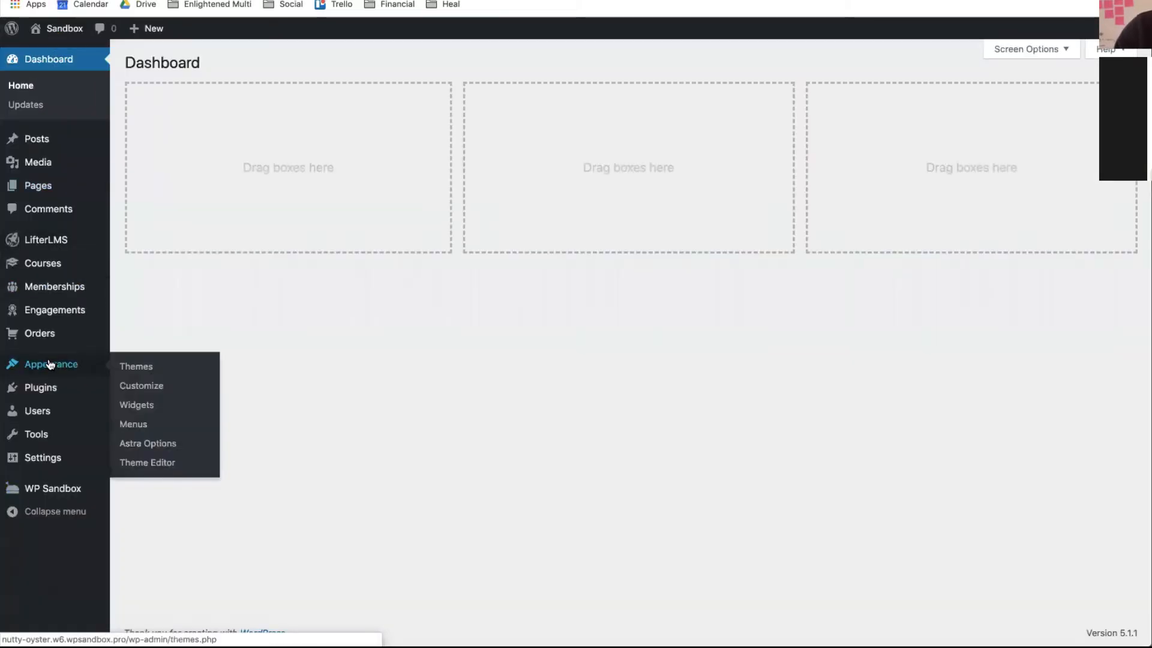
- Create and save 'Main Menu' in the Primary Menu location, then tick Sample Page and Dashboard
click(135, 425)
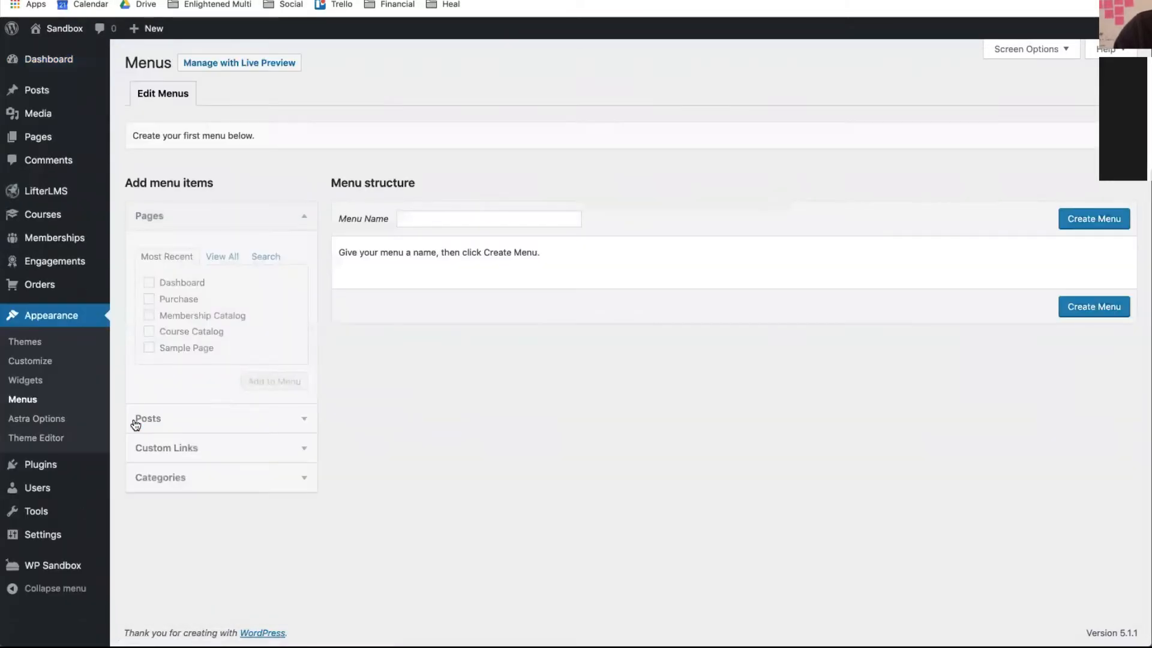
click(410, 218)
text(Main Menu)
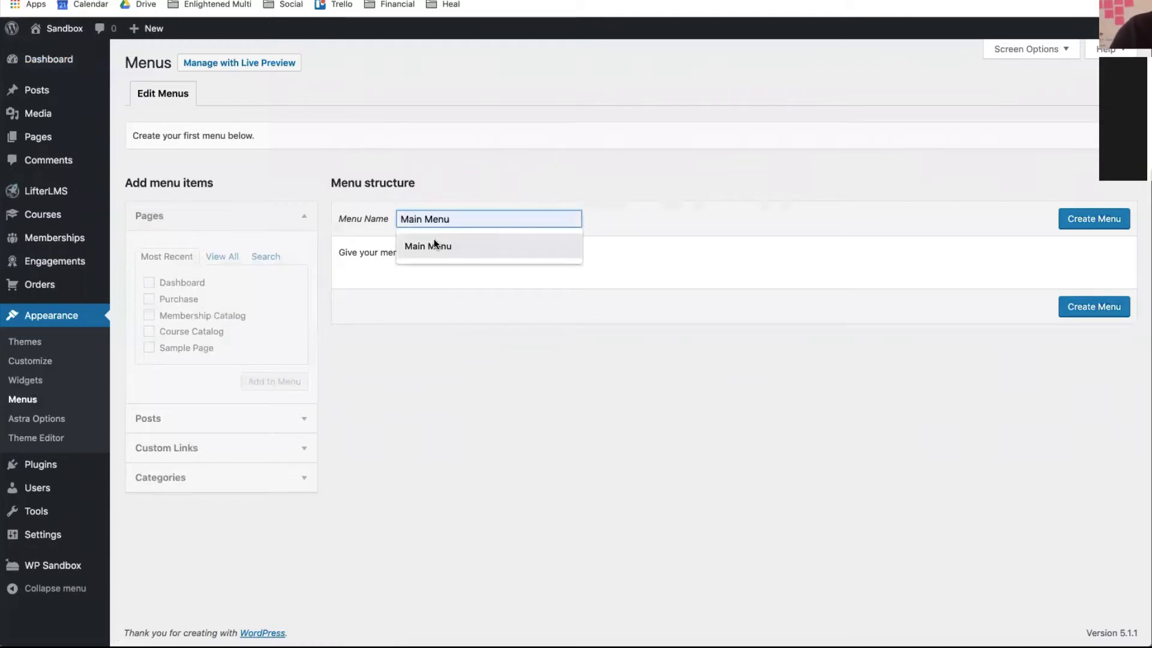
click(434, 239)
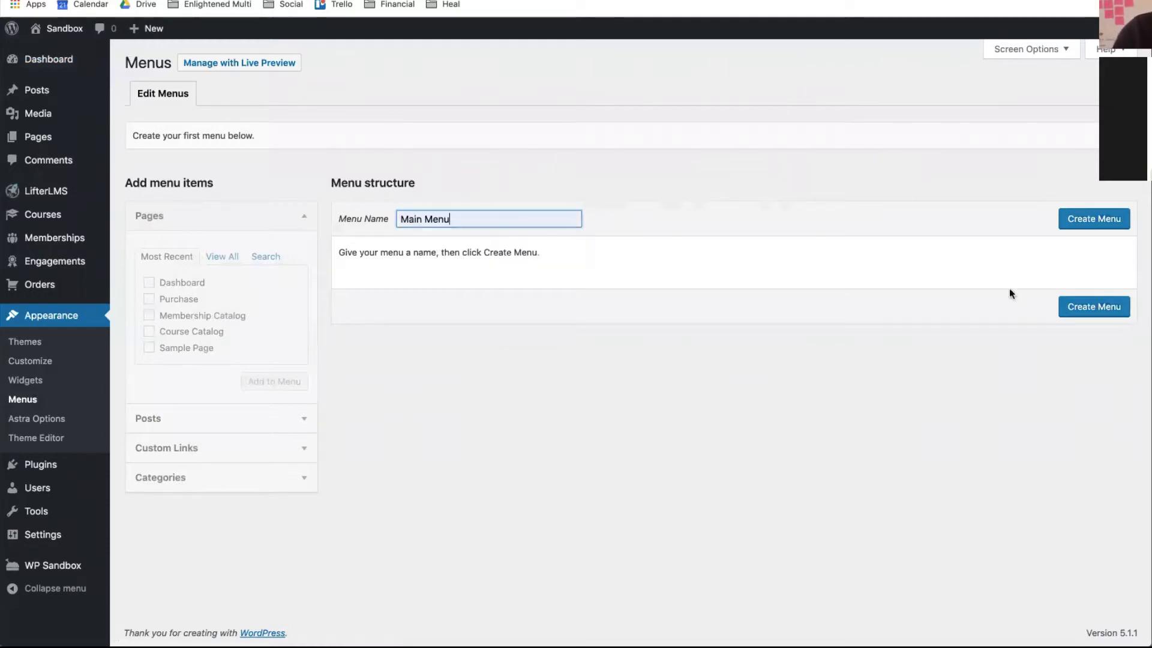
click(1095, 220)
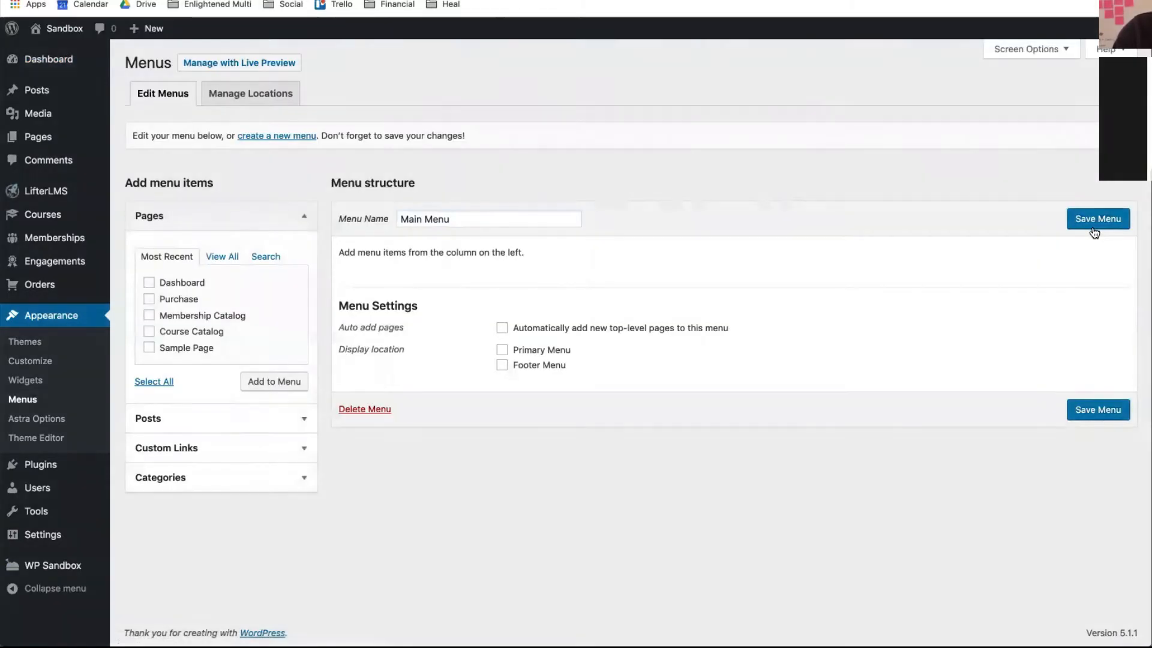
click(503, 351)
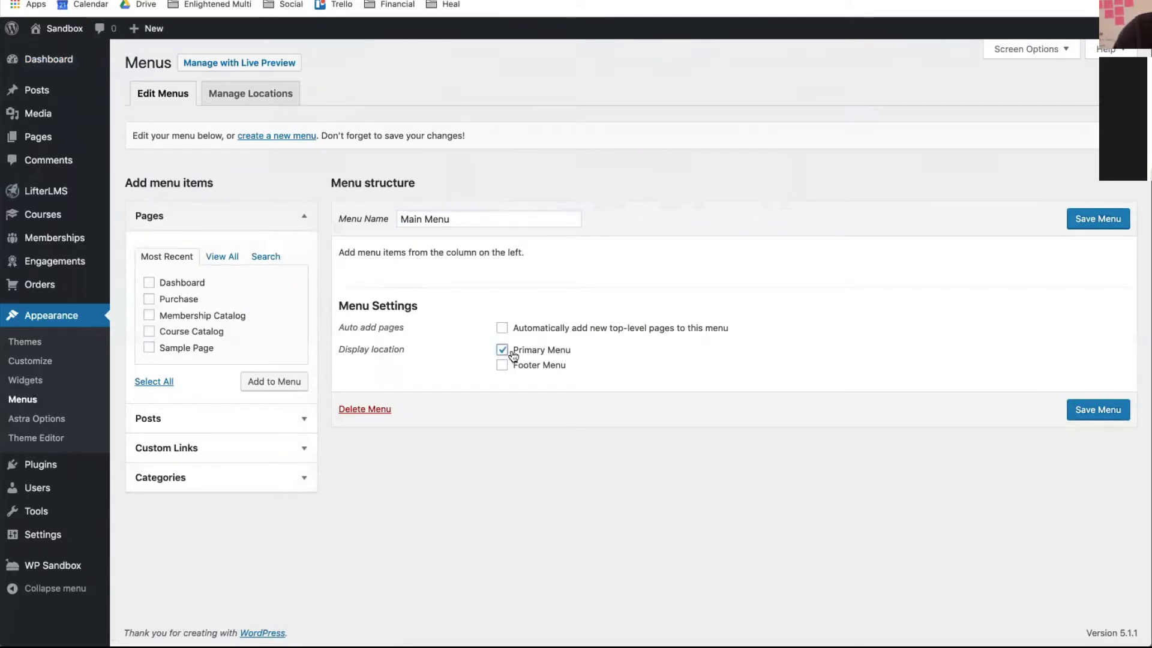
click(1080, 417)
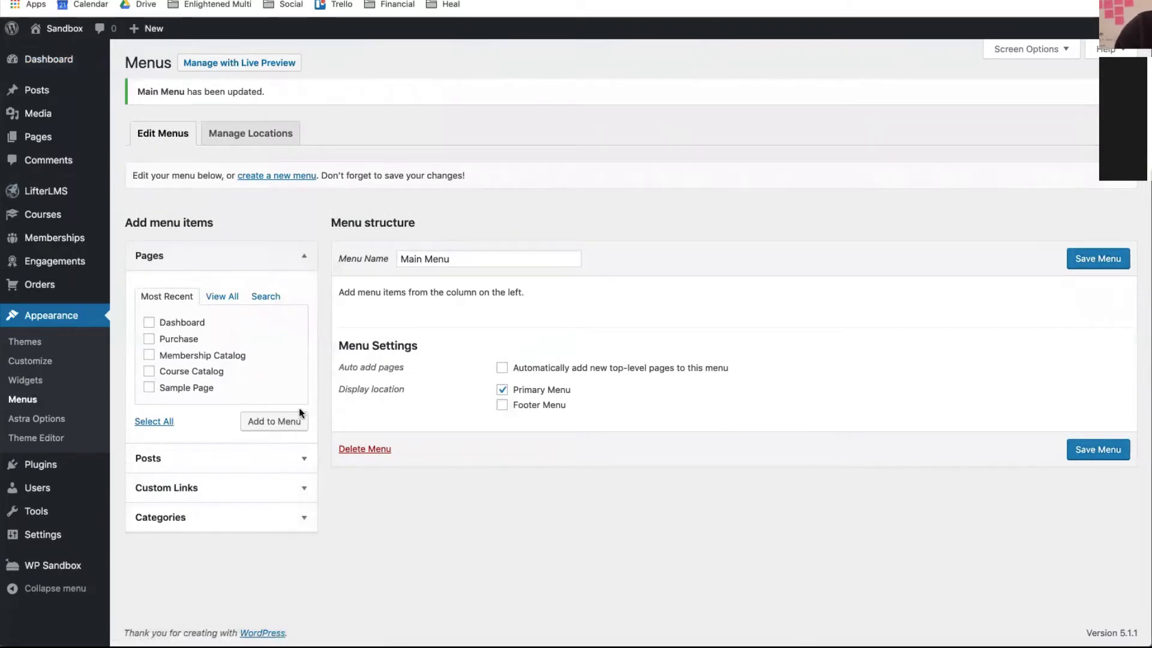
click(150, 394)
click(150, 324)
- Enable LifterLMS items in the Menus screen options
click(1028, 54)
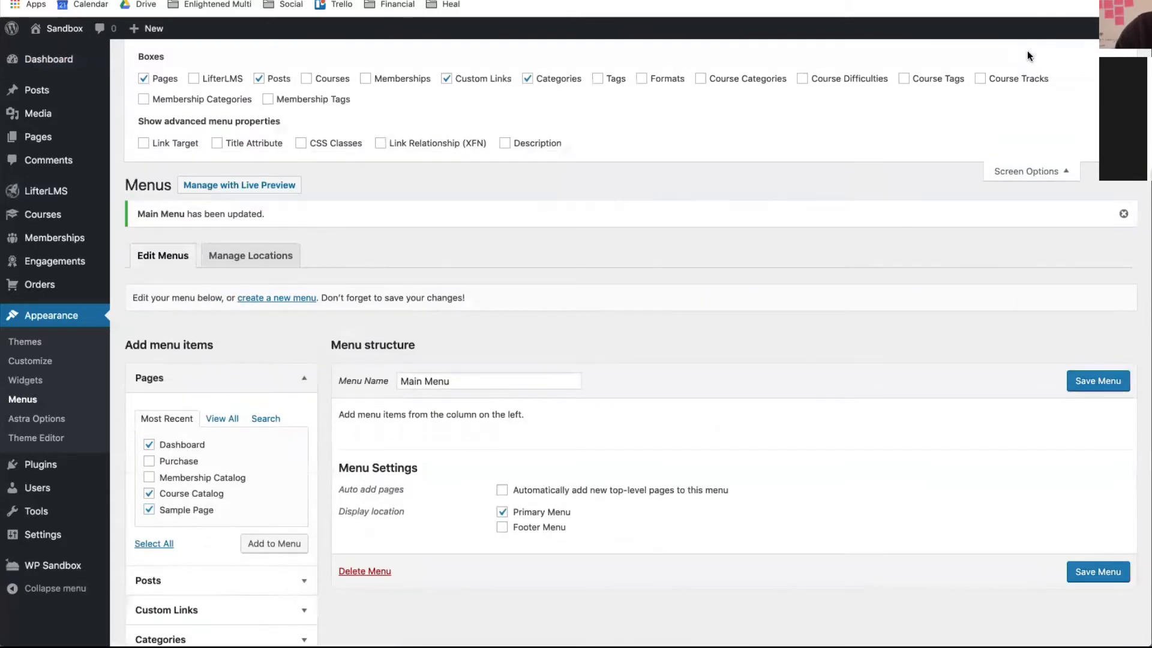
click(193, 79)
click(1032, 172)
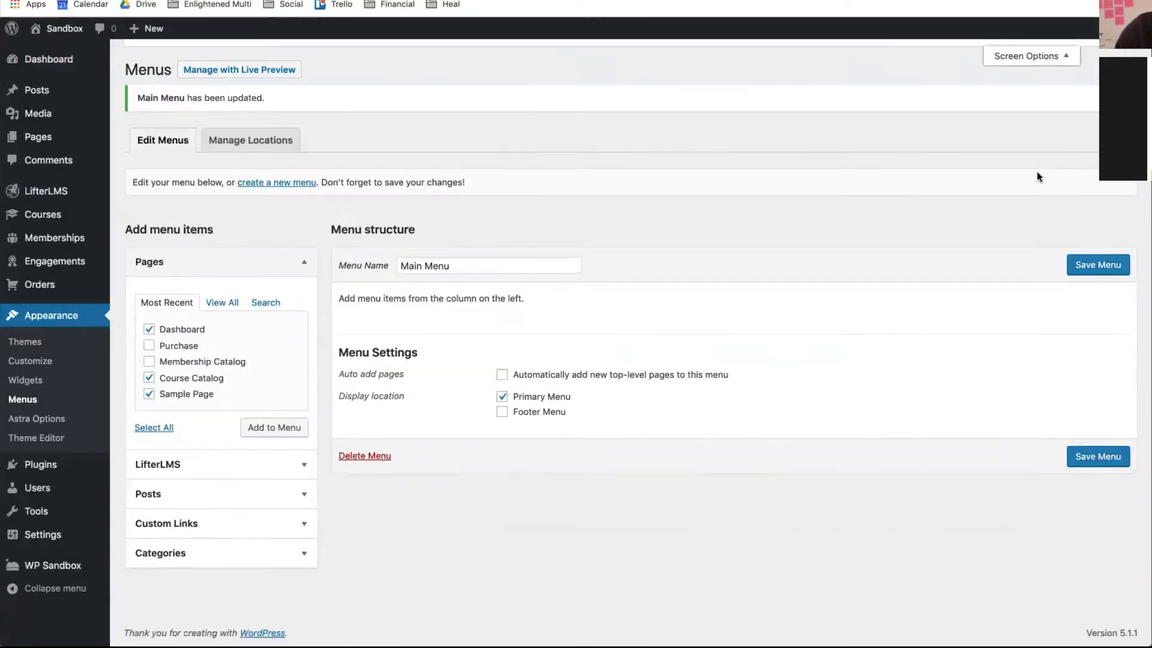
- Add the LifterLMS Sign In and Sign Out links to Main Menu, then show the Pages list
click(178, 462)
scroll(182, 435, down, 3)
scroll(181, 430, up, 2)
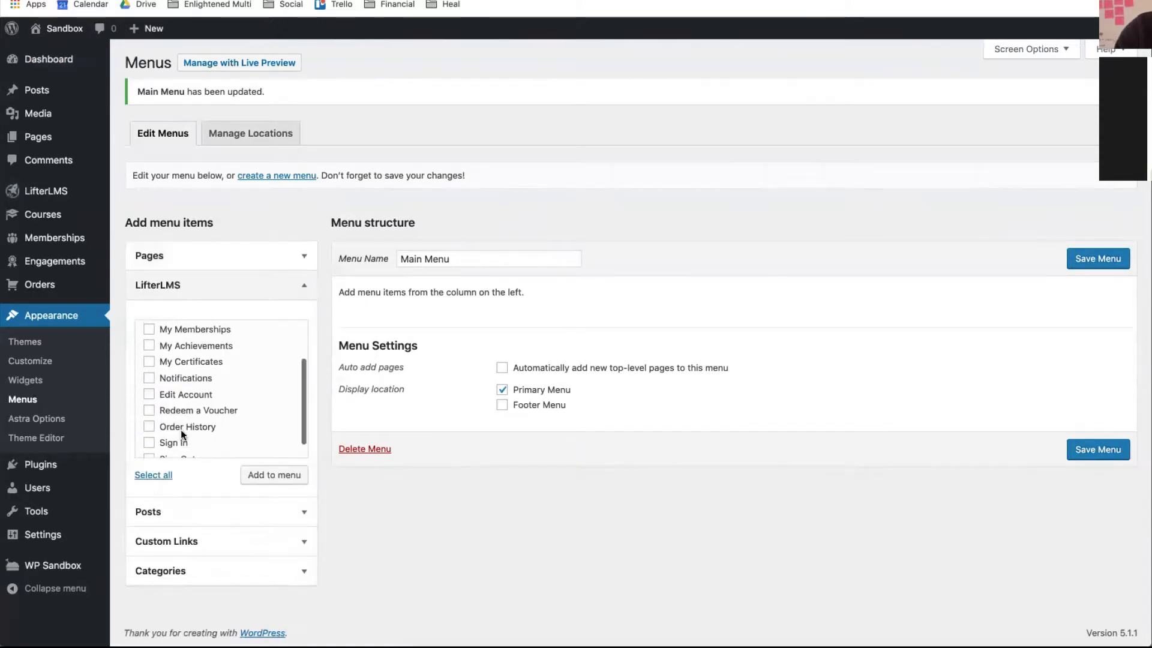
scroll(181, 430, down, 3)
scroll(181, 429, up, 2)
scroll(168, 432, down, 2)
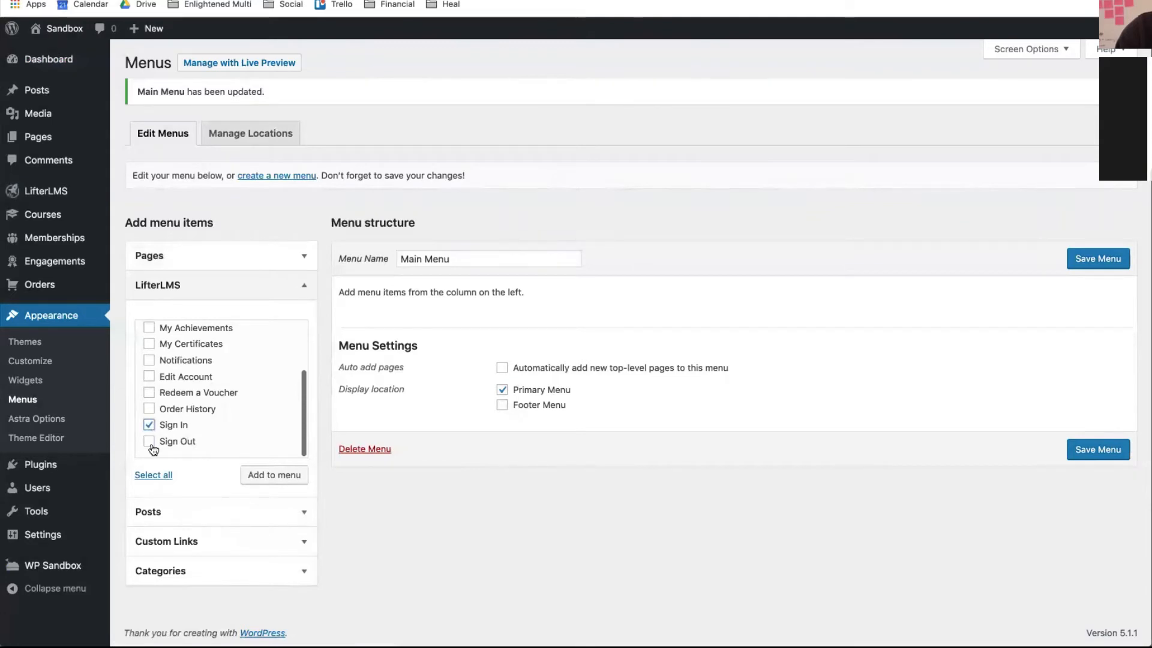
click(150, 443)
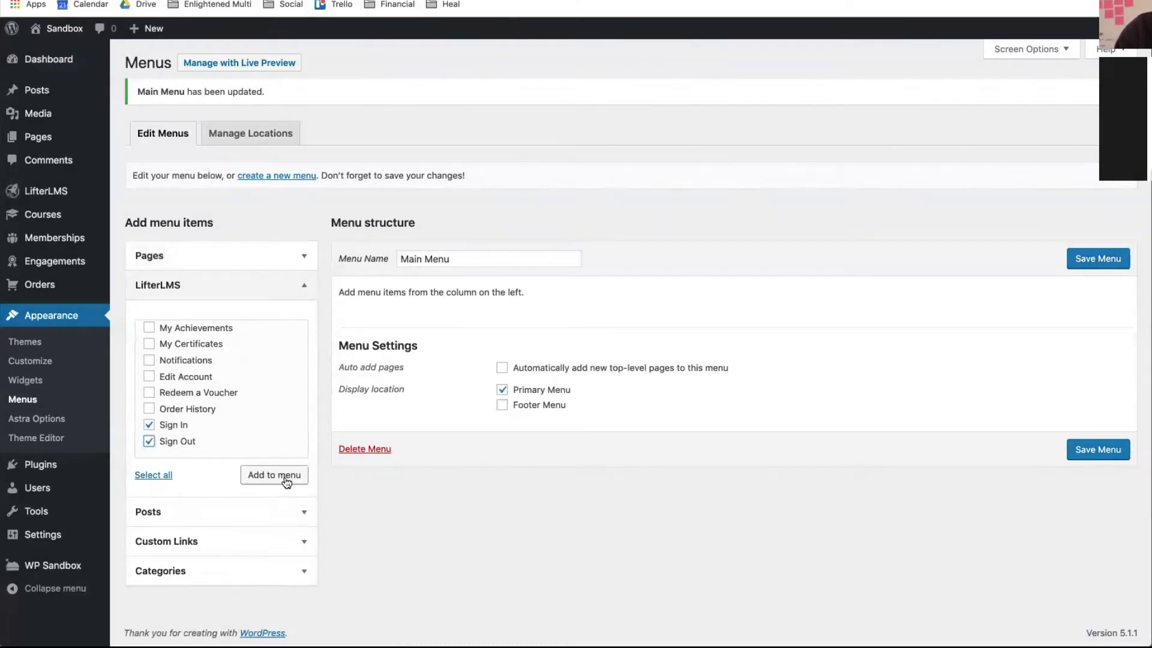
scroll(250, 428, up, 3)
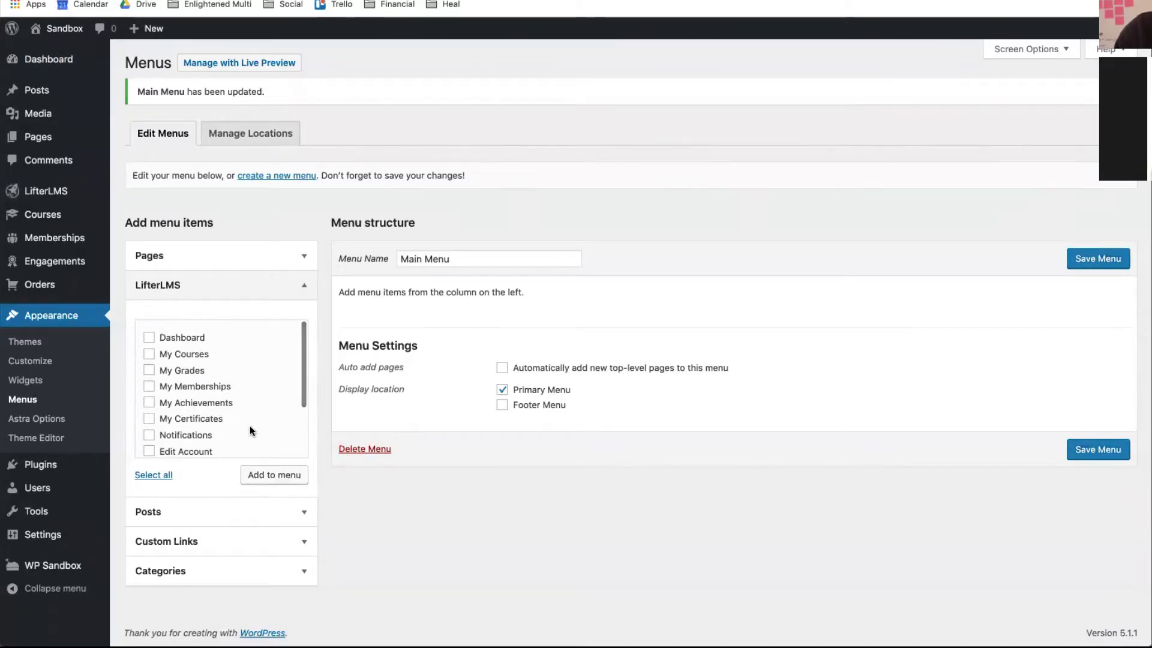
scroll(249, 427, down, 3)
click(258, 474)
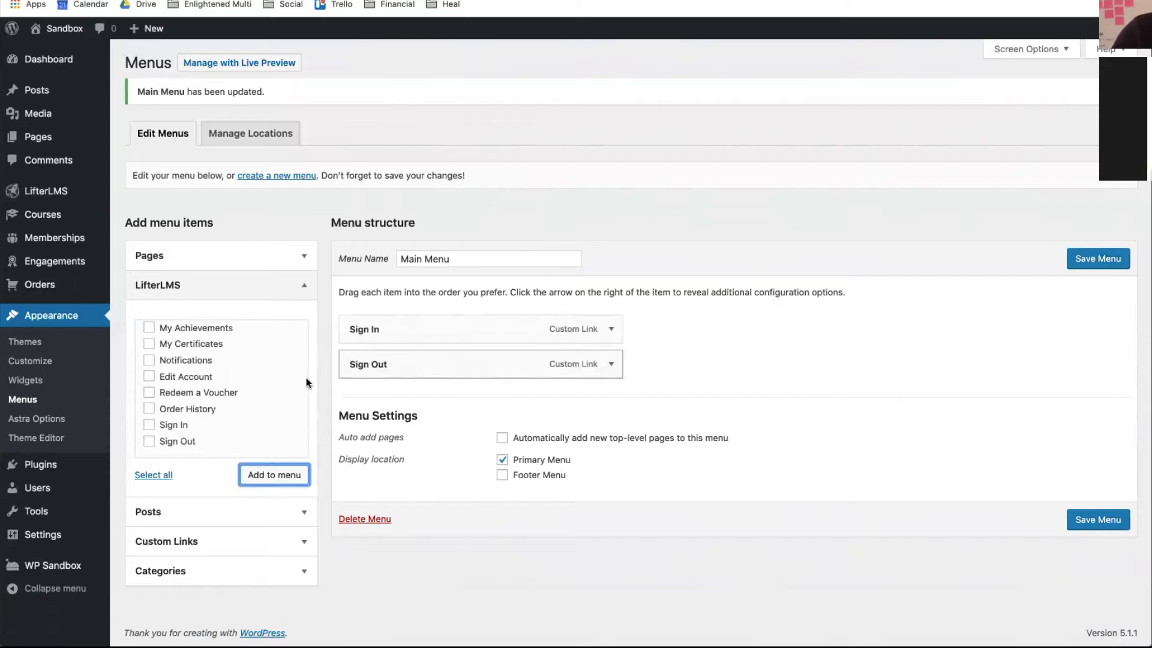
scroll(193, 381, up, 3)
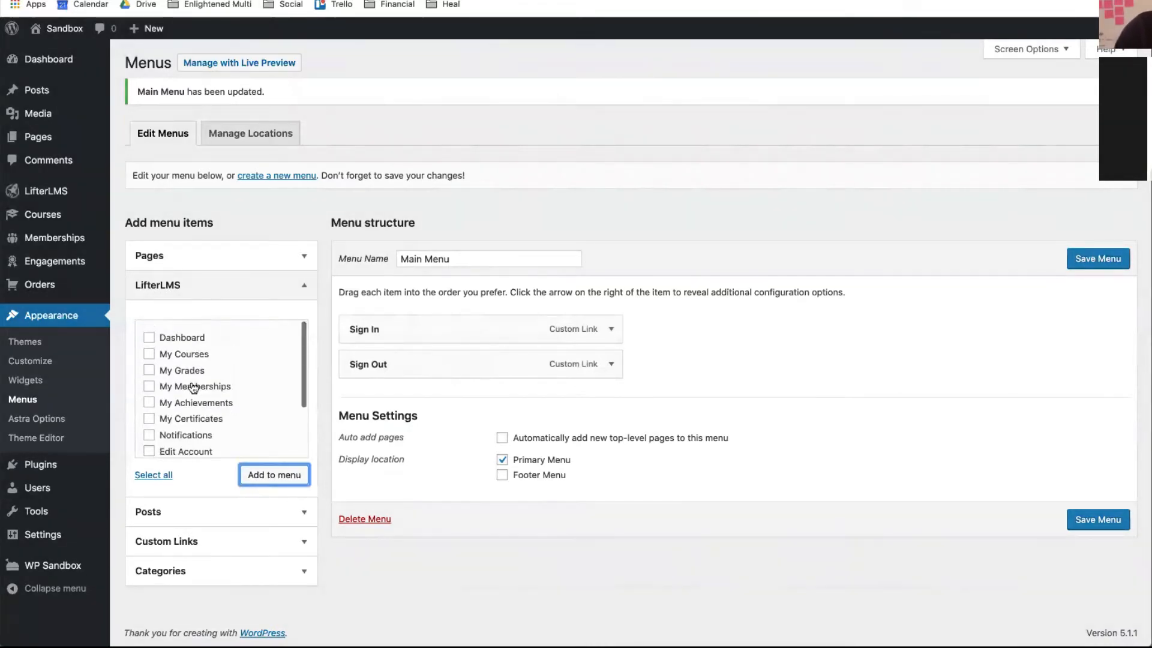
click(303, 266)
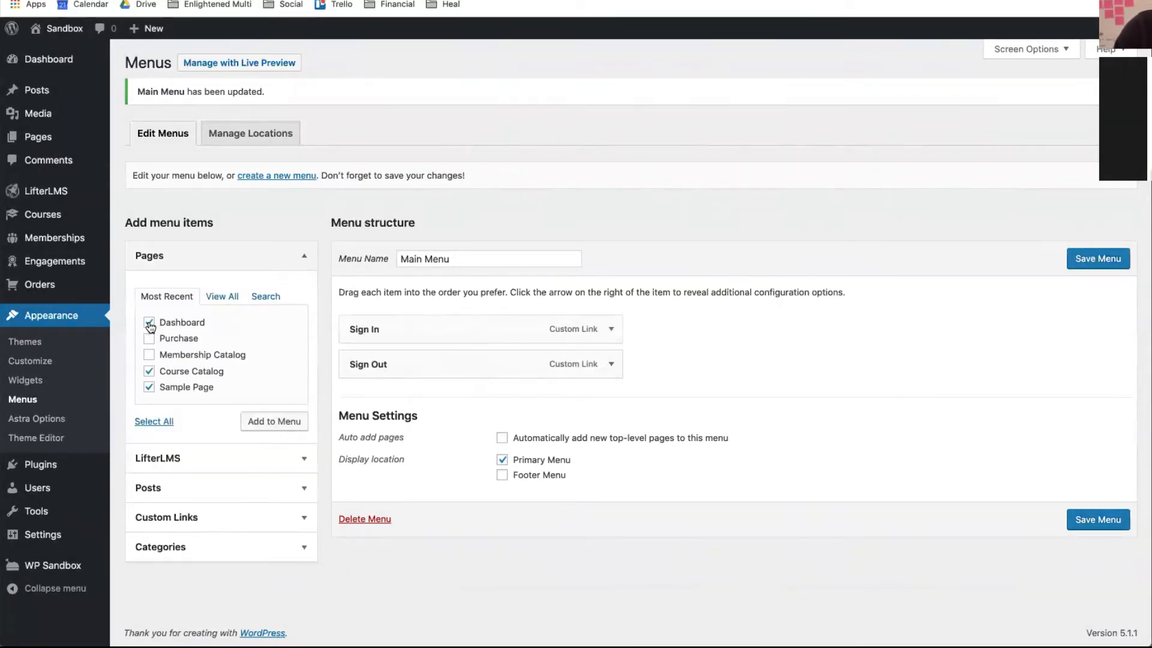
- Add the ticked pages, reorder the items, and relabel Sample Page as 'Home' at the top
click(255, 418)
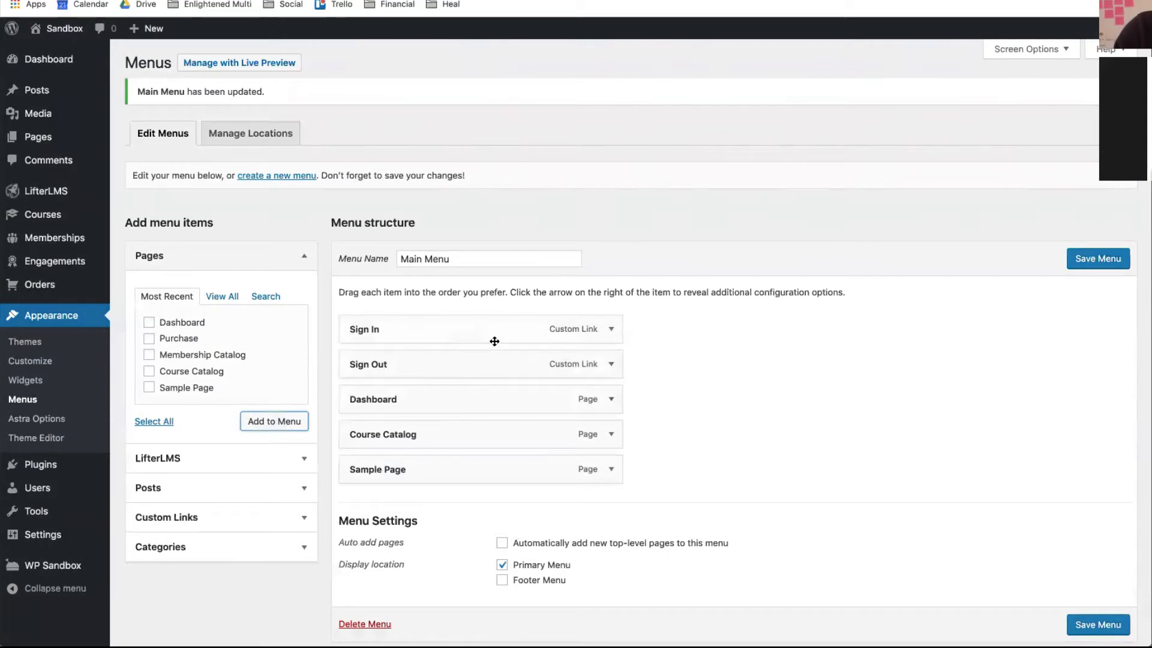
drag(493, 336, 486, 479)
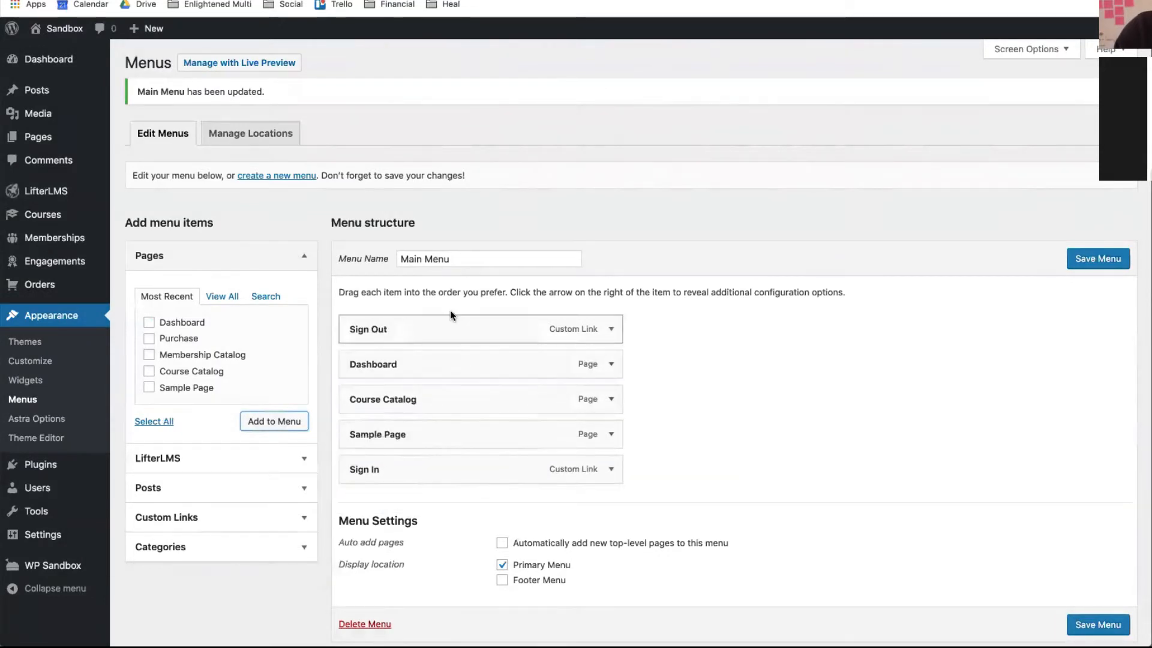
drag(450, 326, 445, 474)
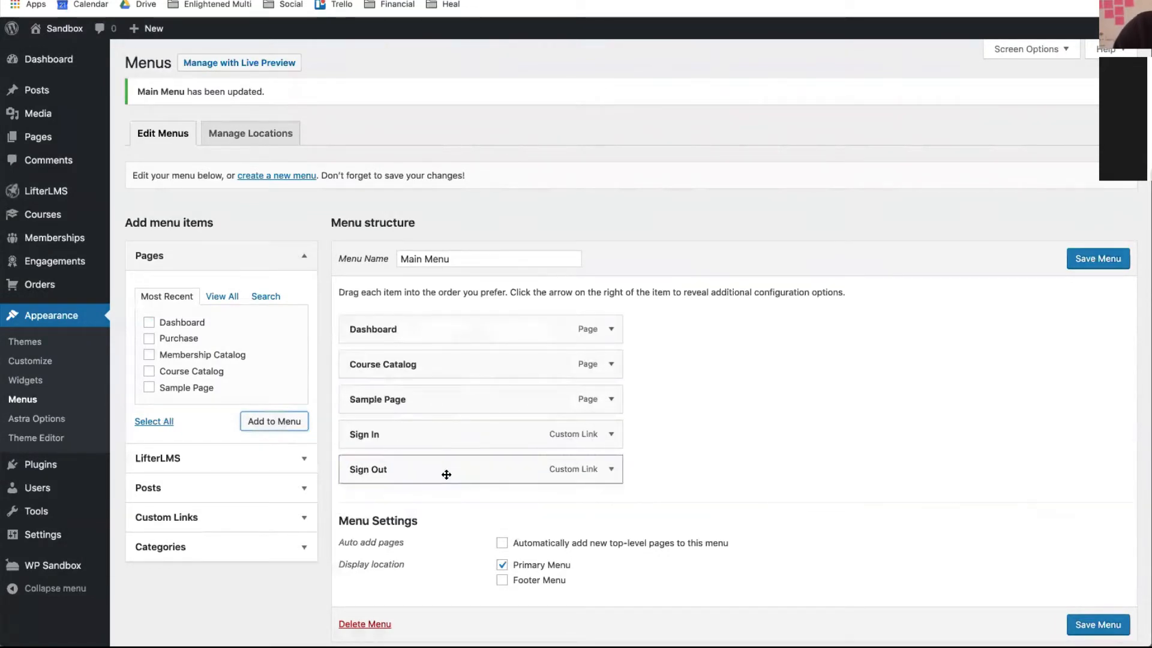
drag(403, 402, 405, 318)
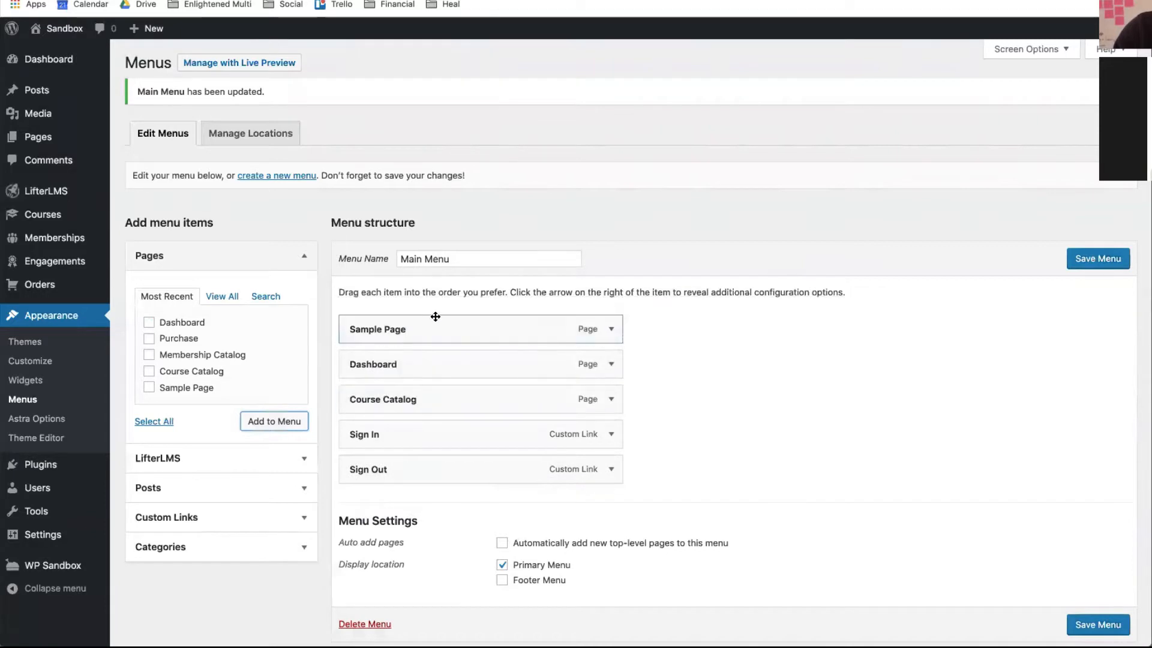
click(612, 331)
drag(458, 372, 324, 360)
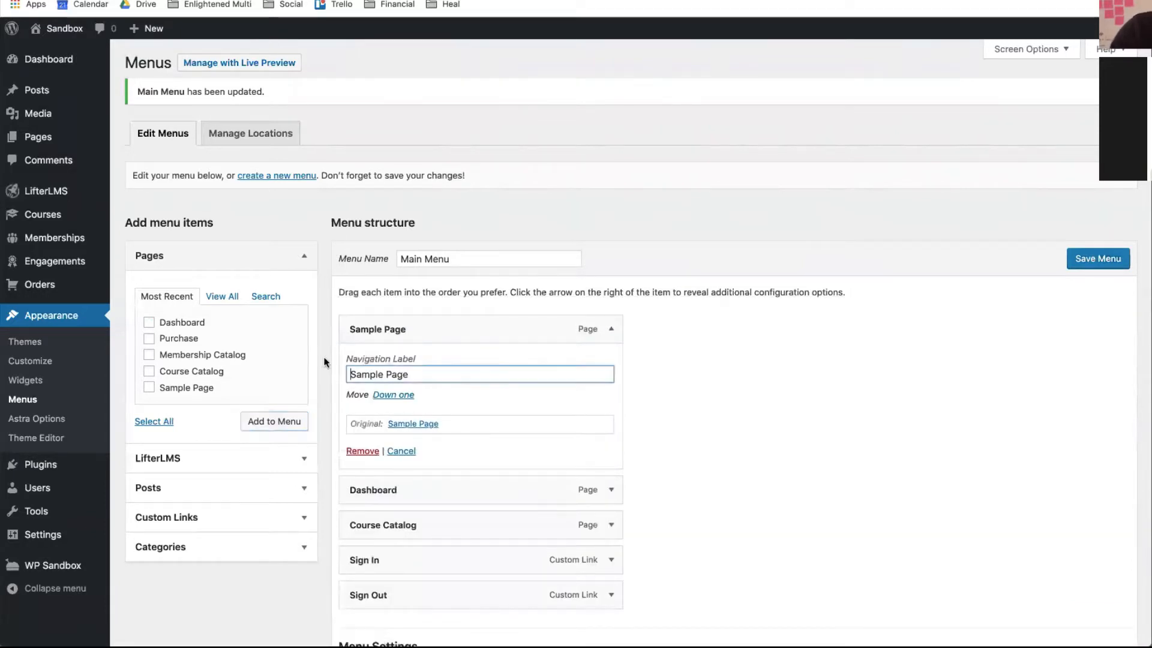
text(Home)
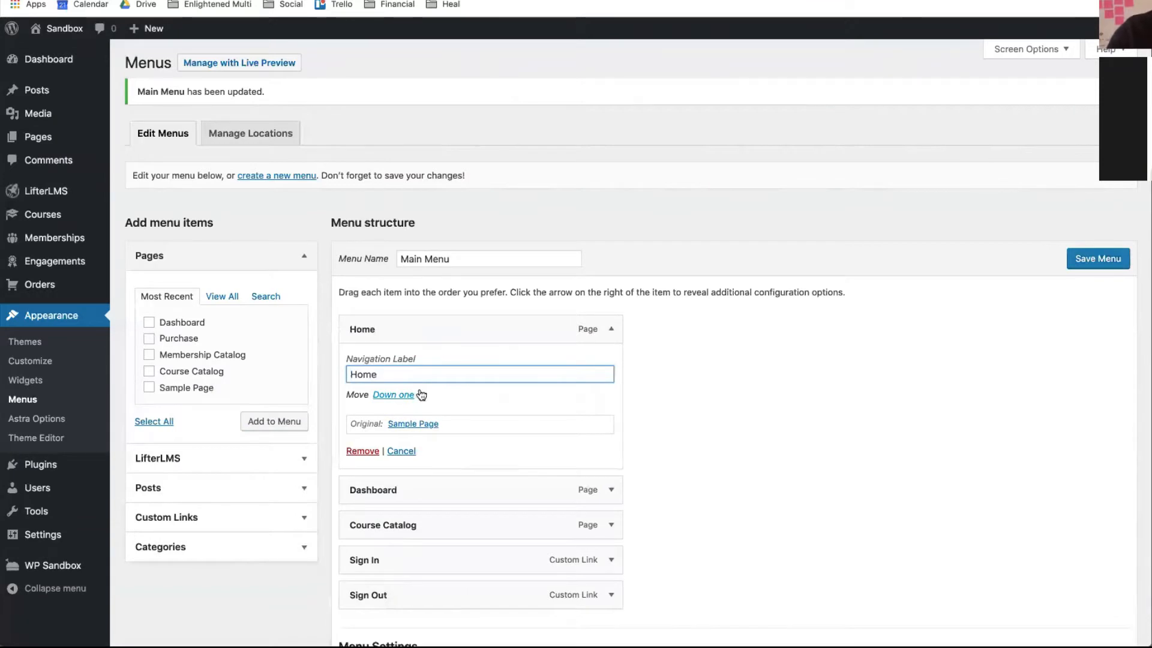
click(611, 331)
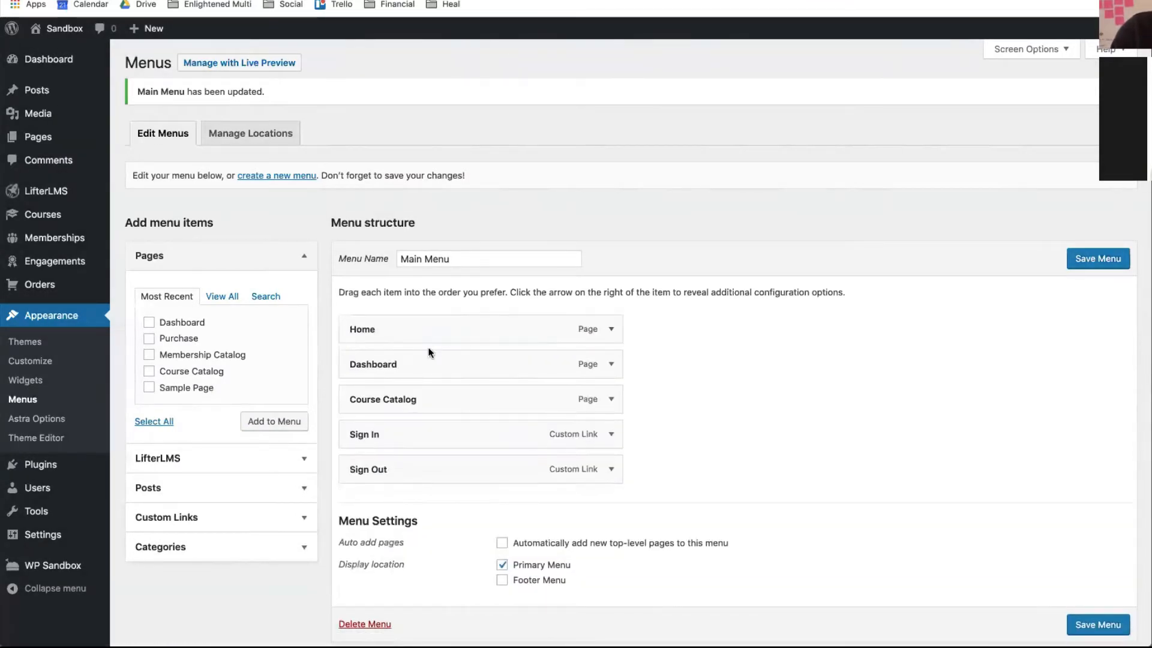
- Move Dashboard below Course Catalog, relabel Course Catalog as 'Courses', and save Main Menu
drag(416, 364, 412, 404)
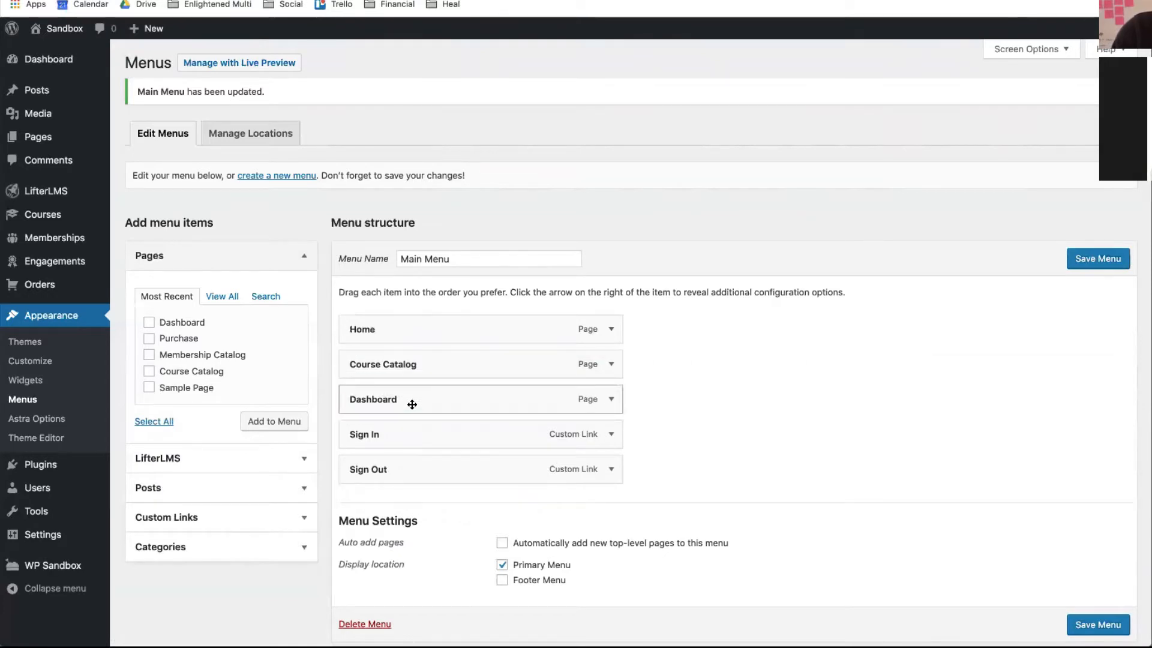
click(611, 364)
drag(450, 413, 382, 411)
text(ses)
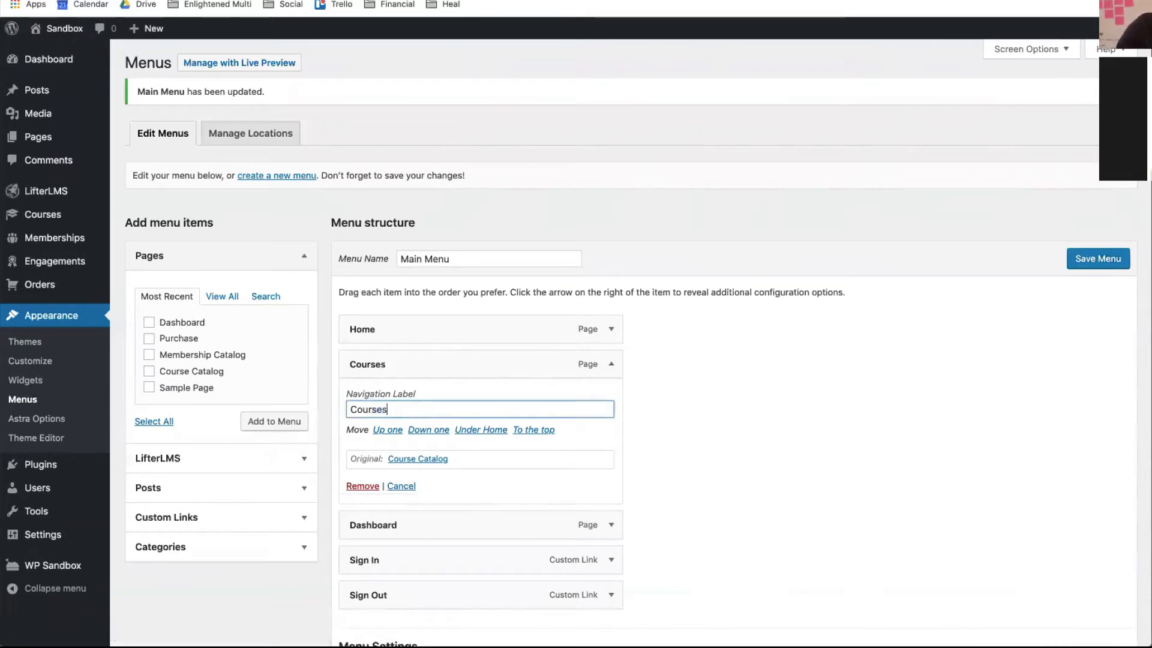
click(612, 366)
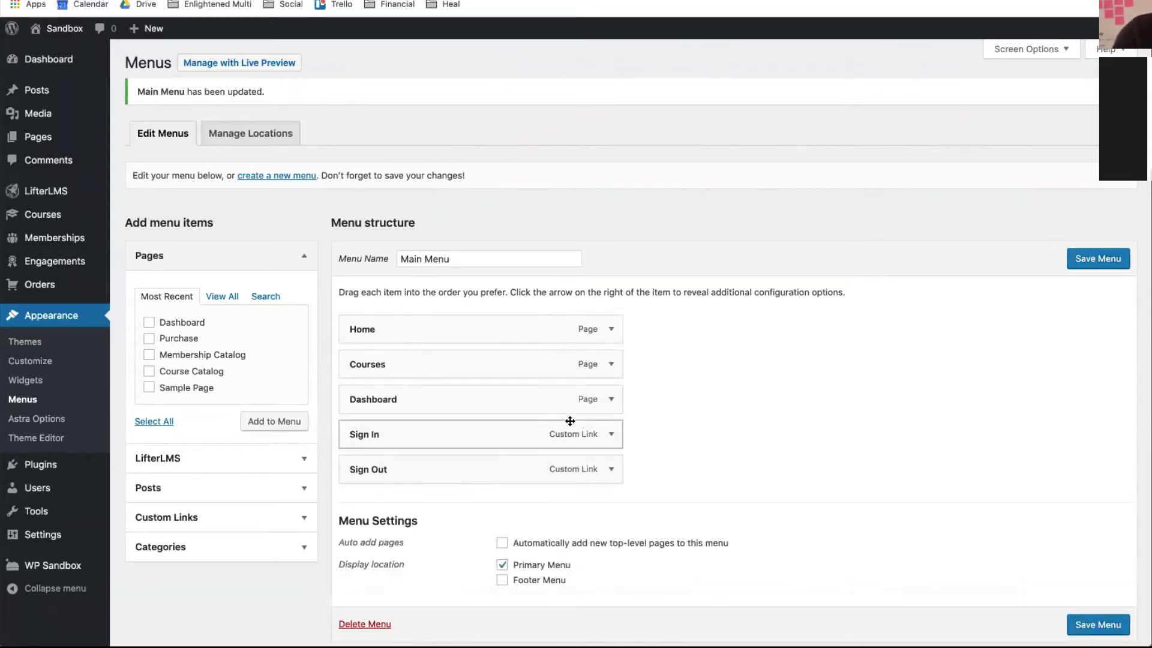
click(1098, 624)
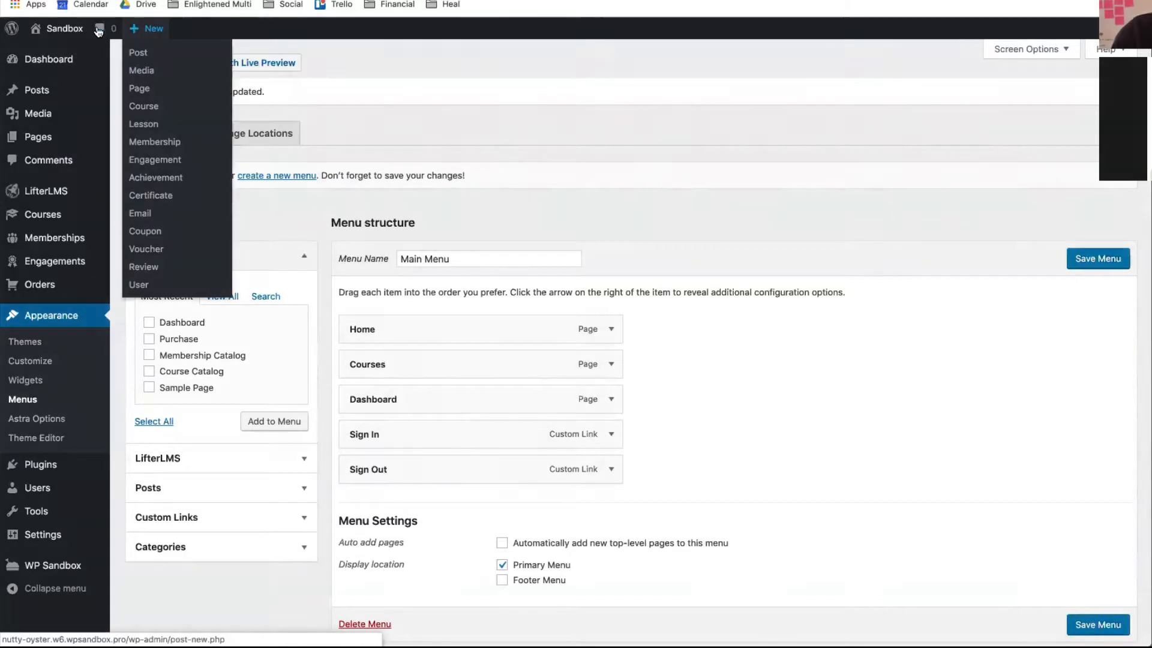
- Visit the live site, check the new header menu, and follow its Home link to the Sample Page
mouse_move(73, 29)
click(63, 51)
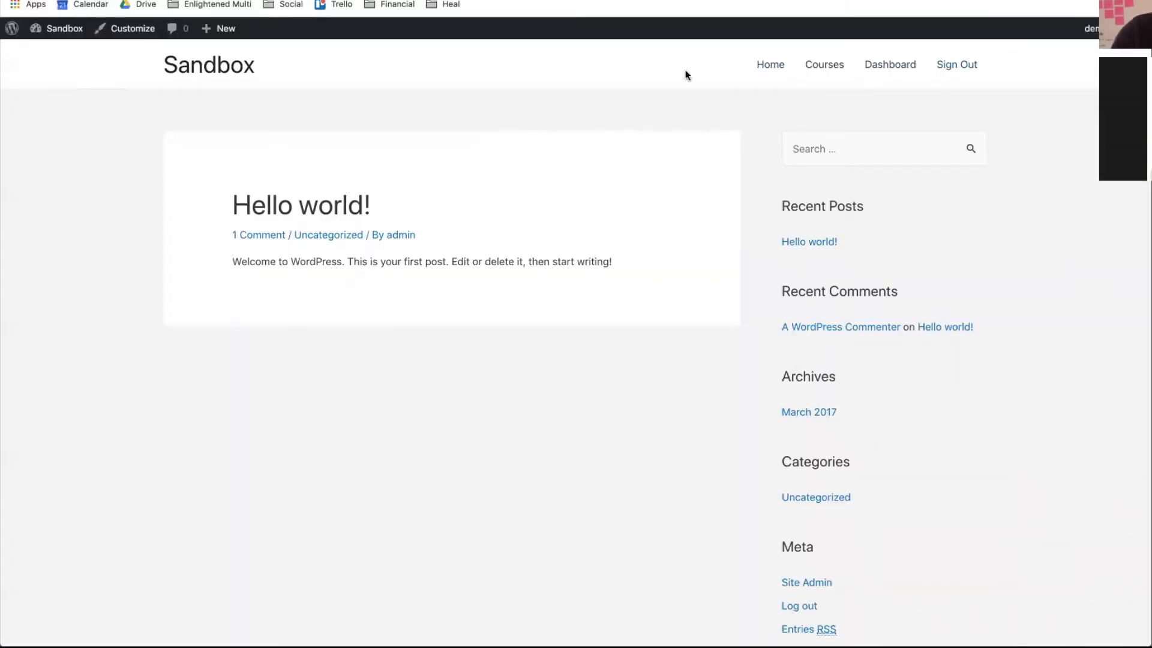
scroll(545, 236, down, 3)
scroll(545, 240, up, 4)
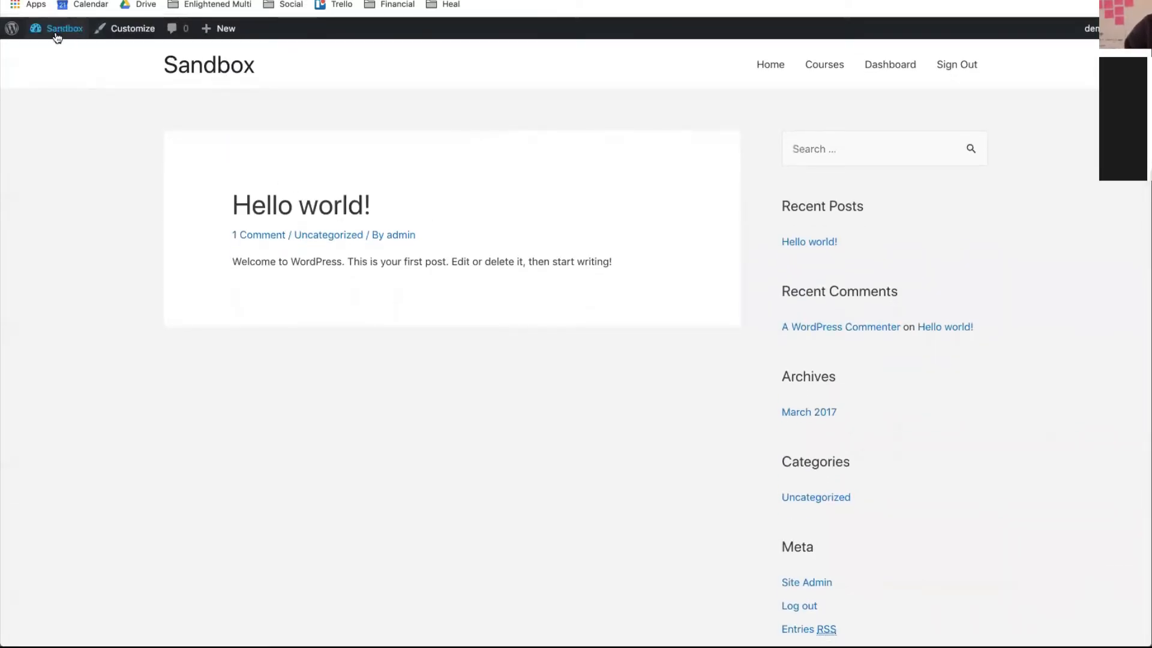
mouse_move(57, 33)
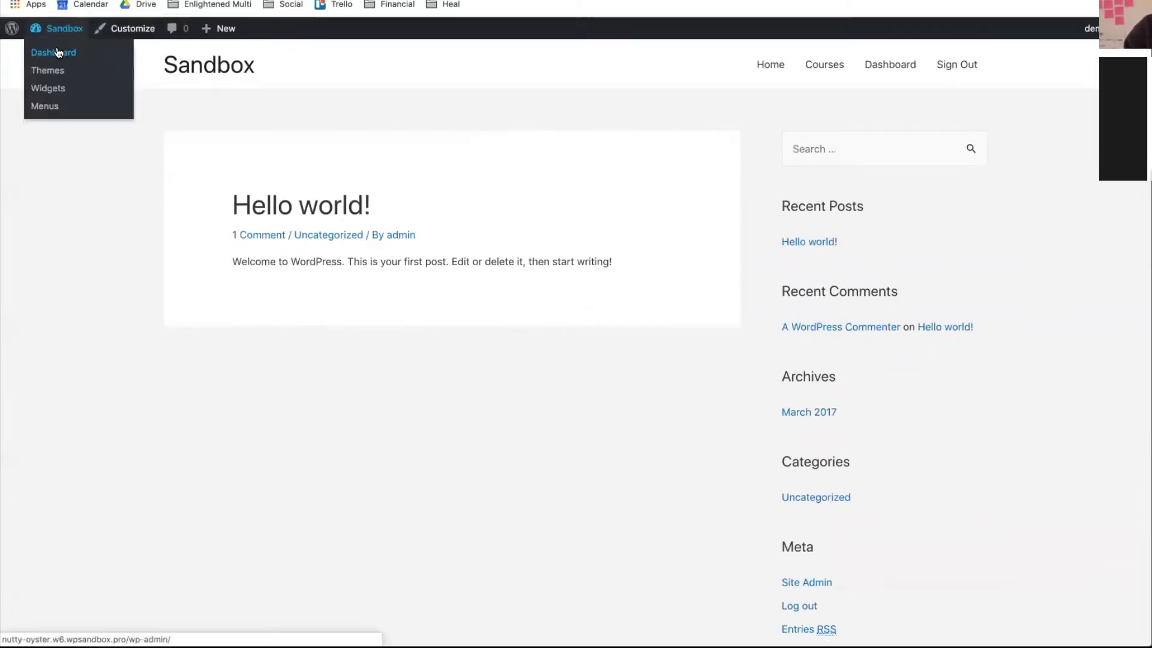
click(781, 66)
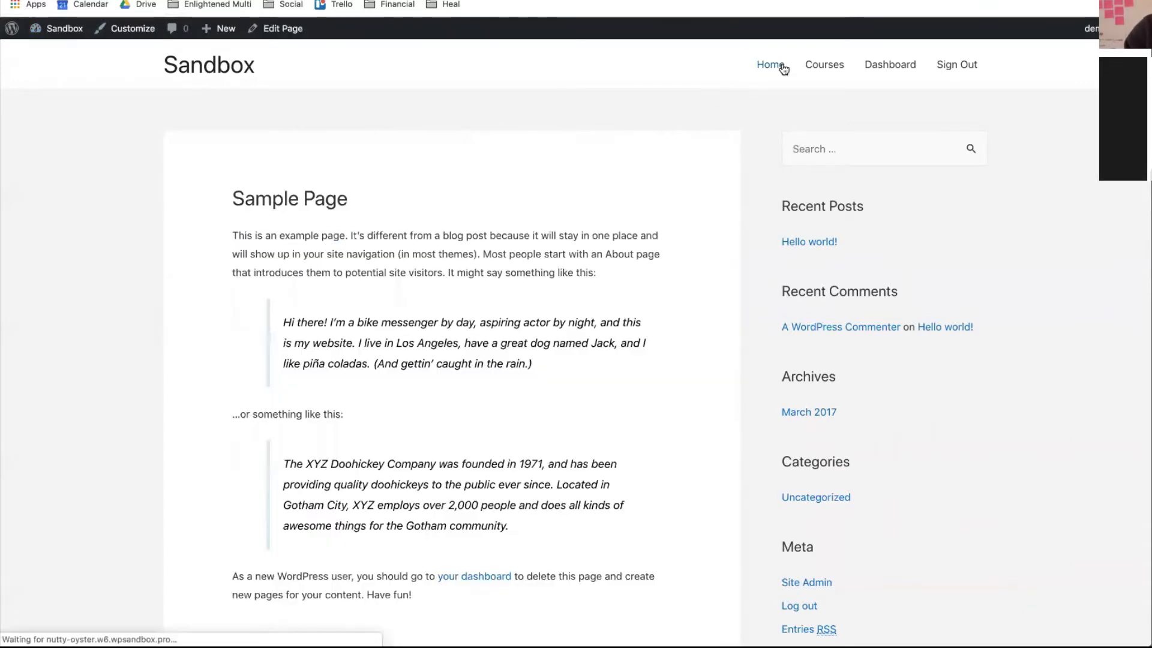
scroll(525, 444, down, 5)
scroll(526, 445, up, 5)
scroll(525, 444, down, 3)
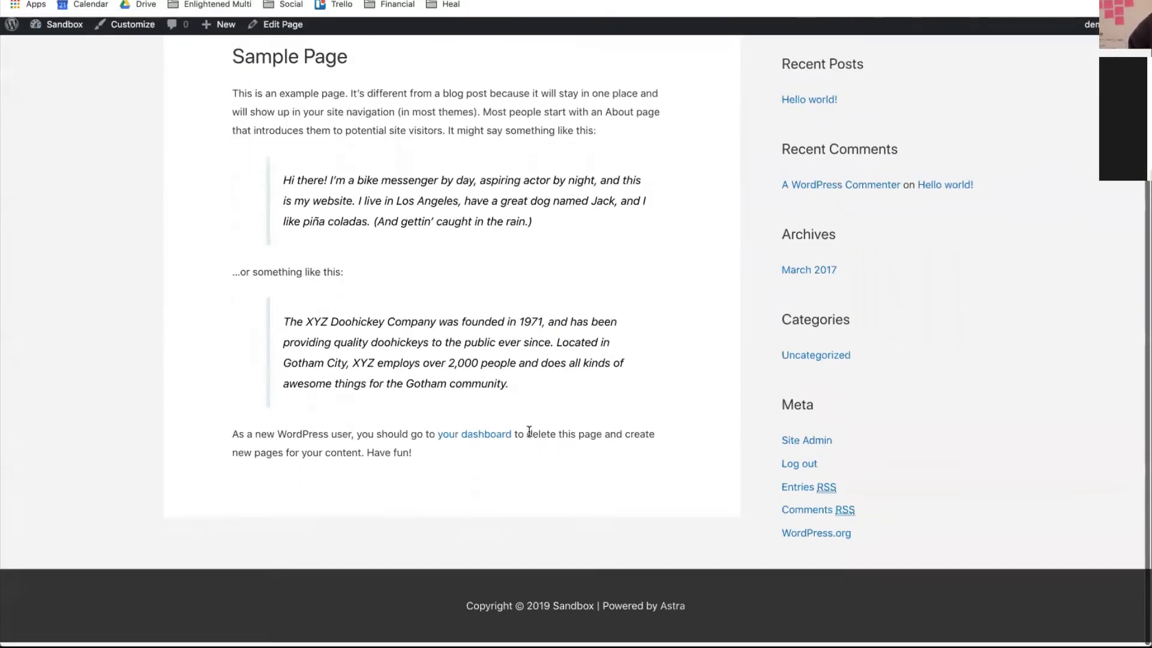
scroll(530, 432, up, 3)
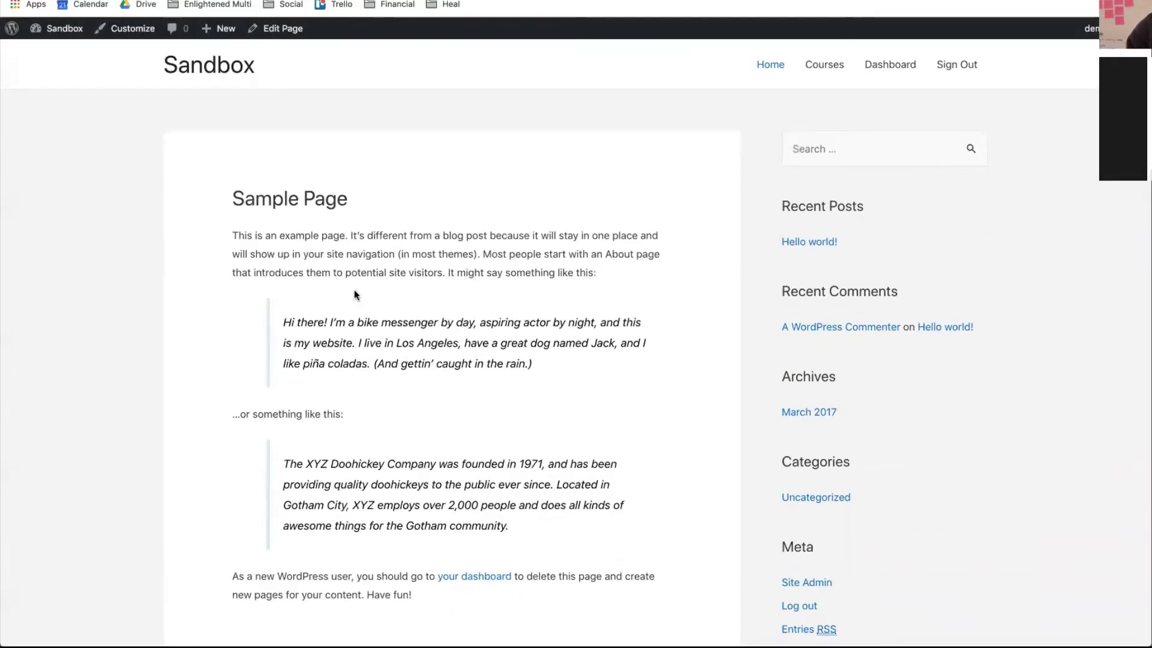
- Publish a new page titled 'About', then open a new browser tab
mouse_move(242, 37)
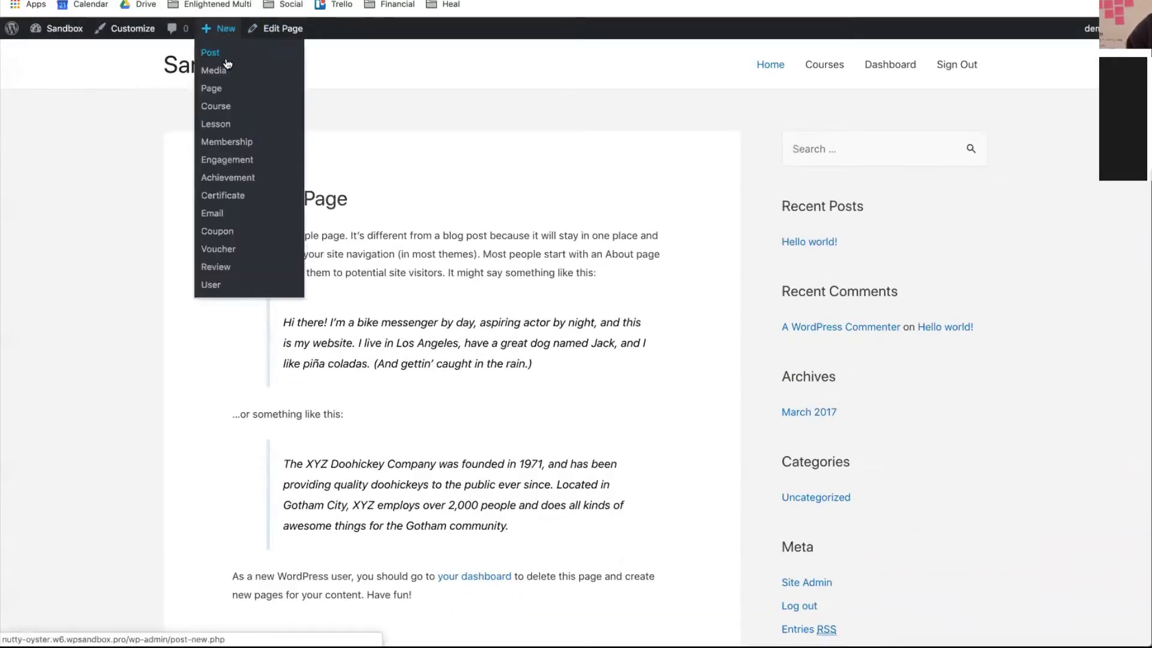
click(221, 89)
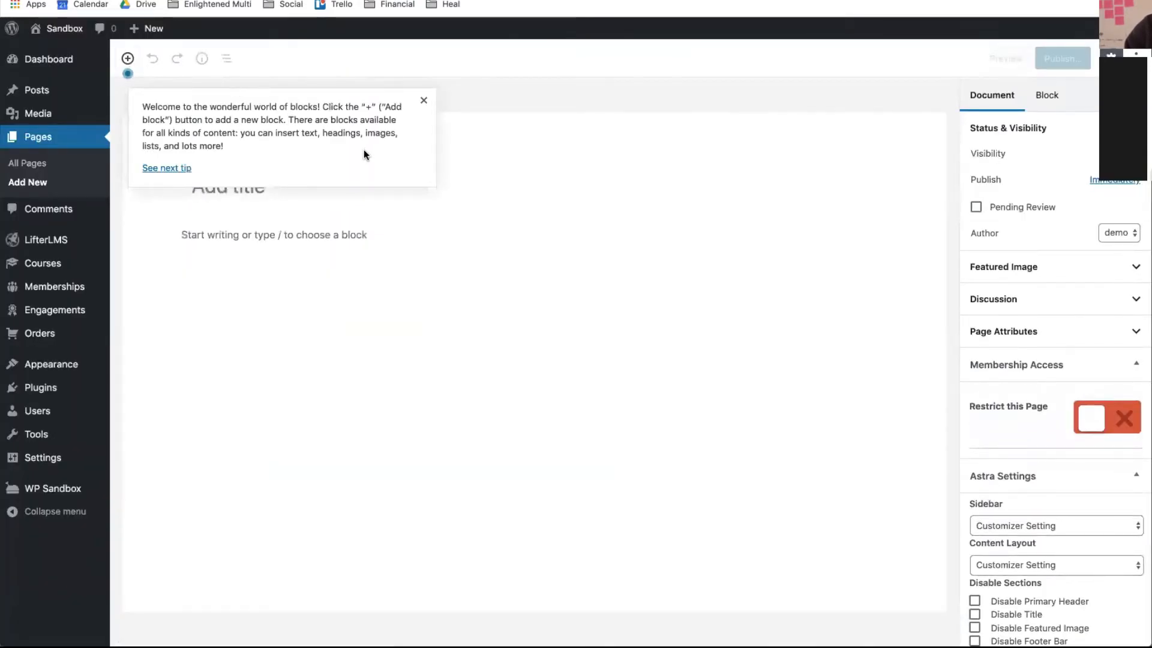
click(423, 103)
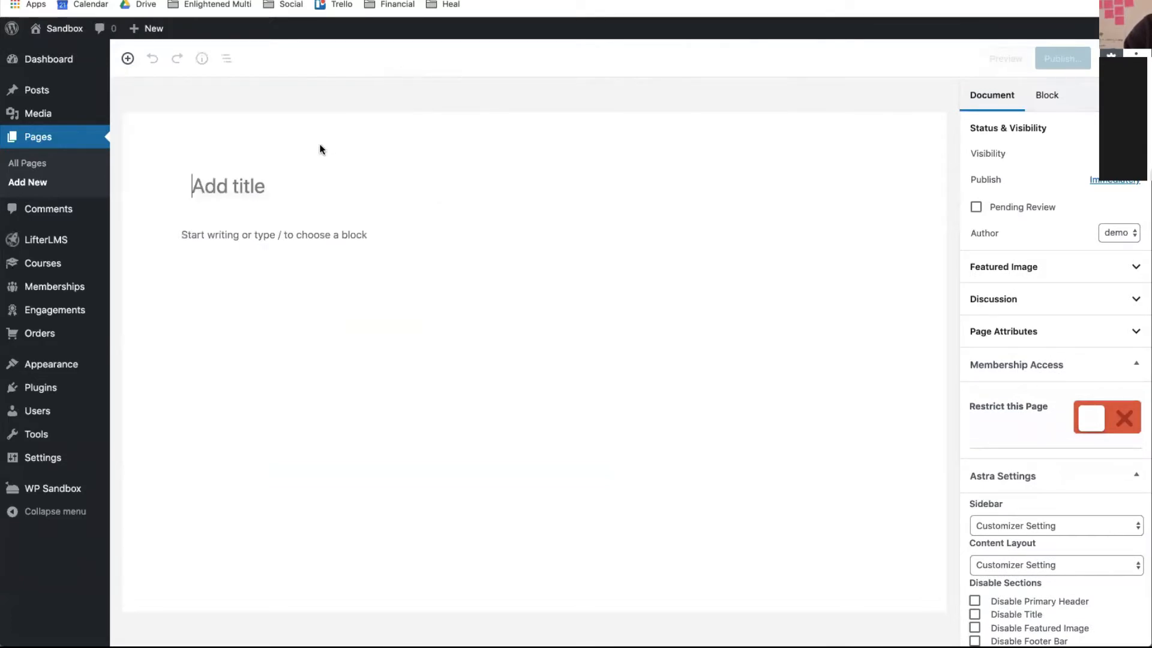
text(Abo)
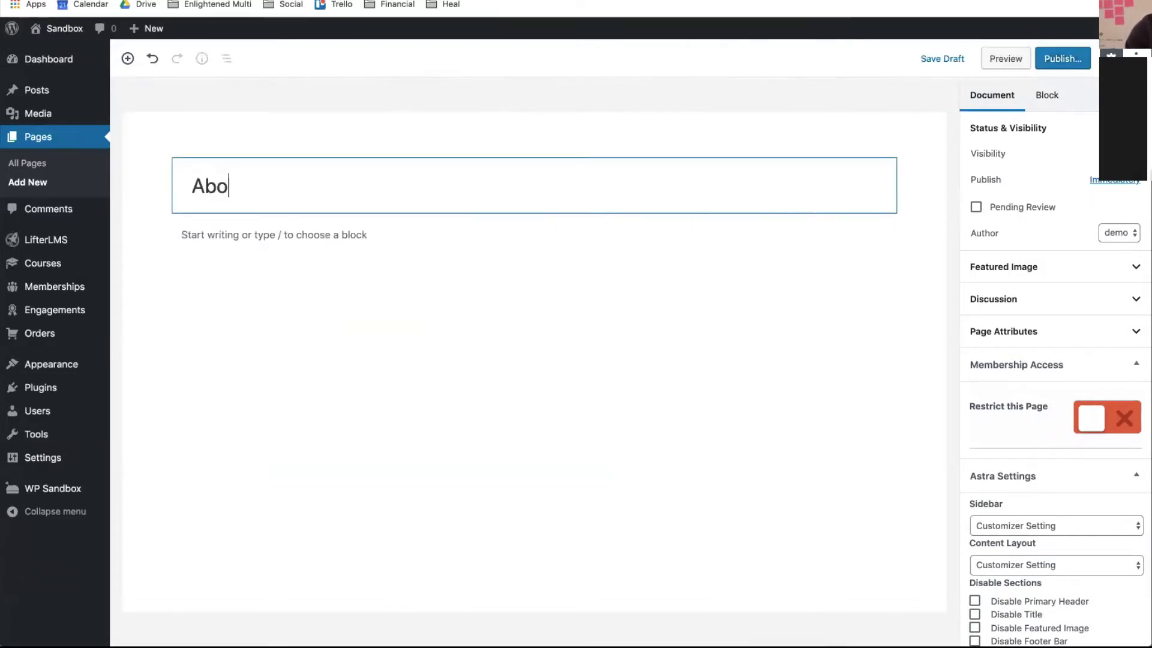
text(ut)
click(1062, 59)
click(1065, 60)
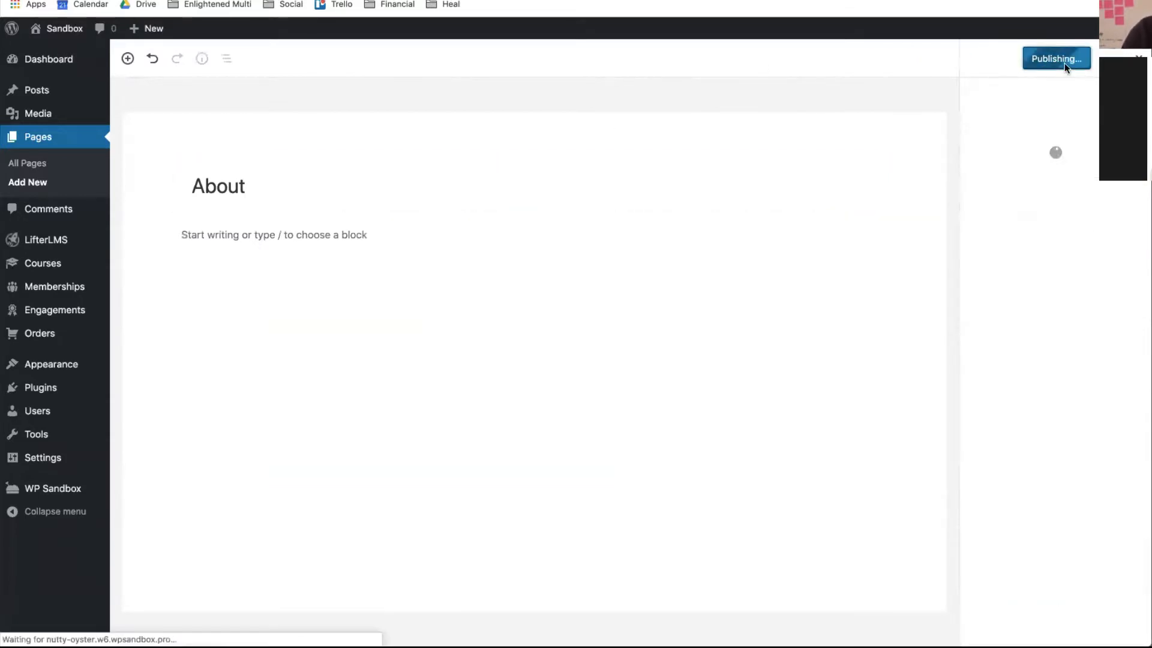
key(super+t)
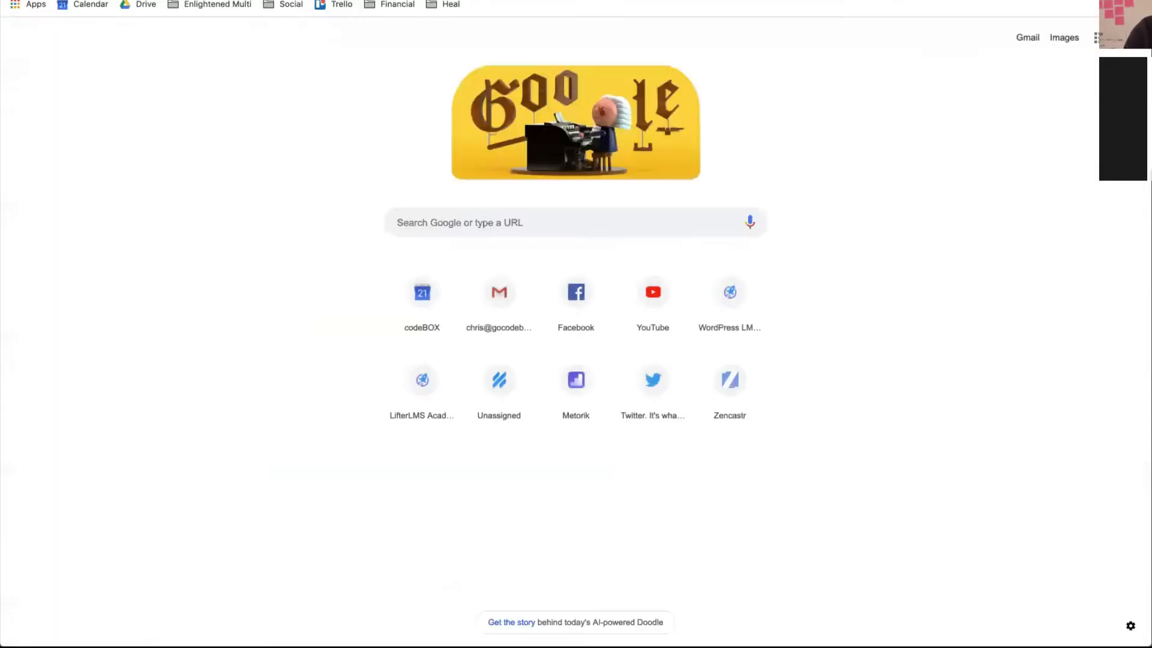
- Search 'lorem ipsum', open lipsum.com and generate five paragraphs of Lorem Ipsum
text(lore)
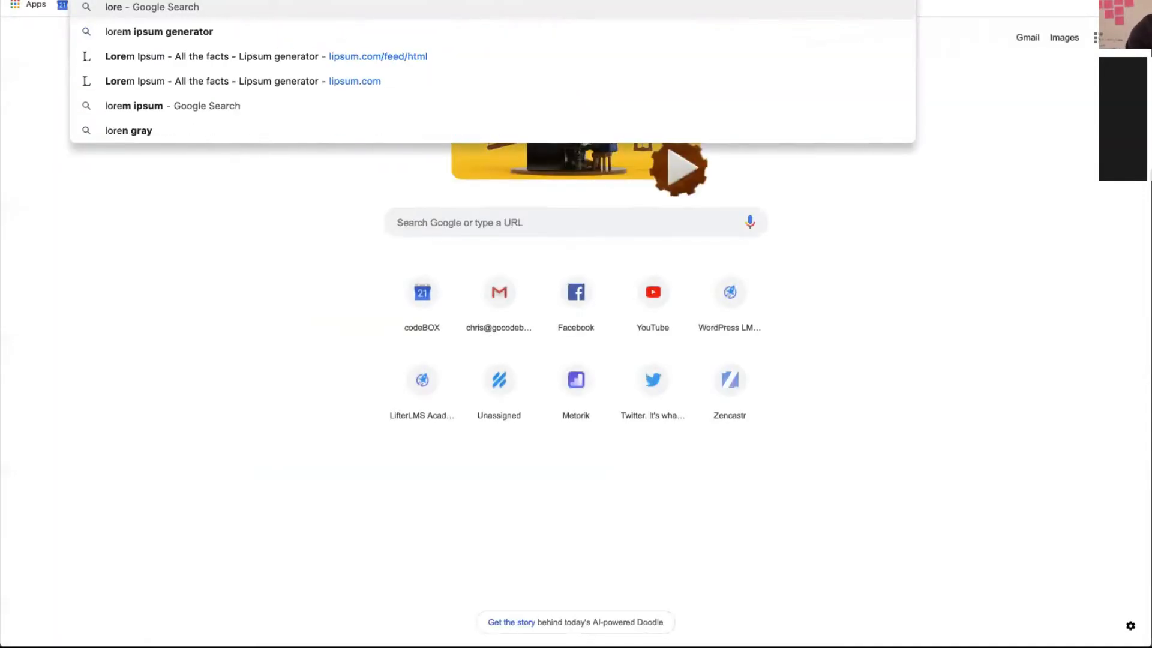
text(m ipsum)
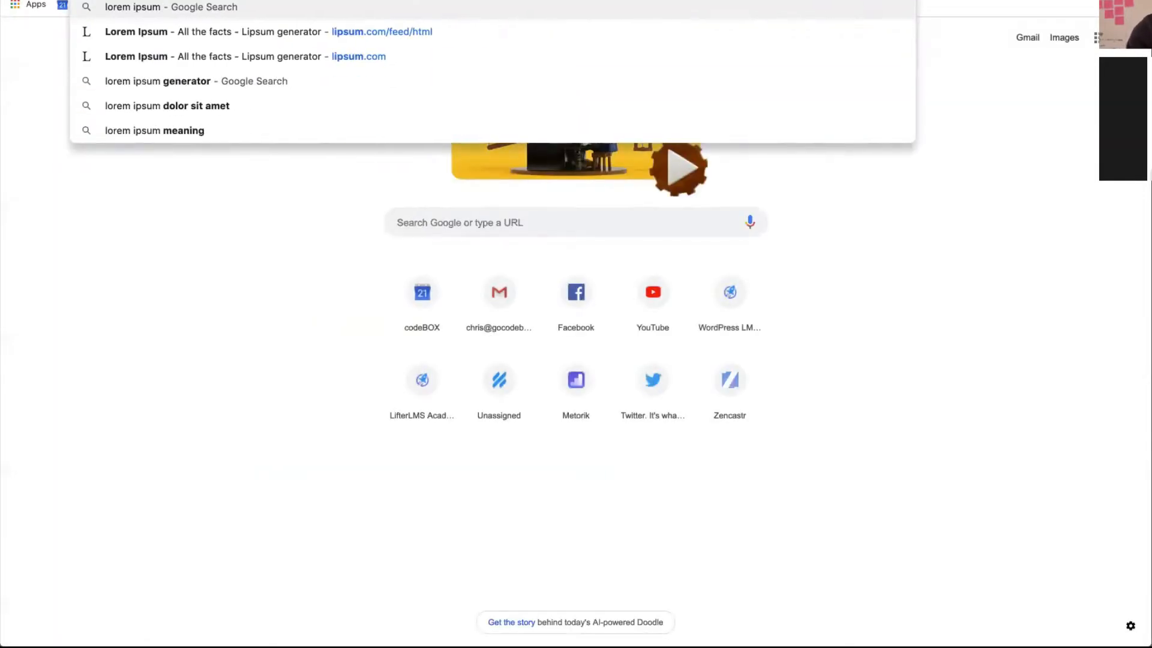
key(Return)
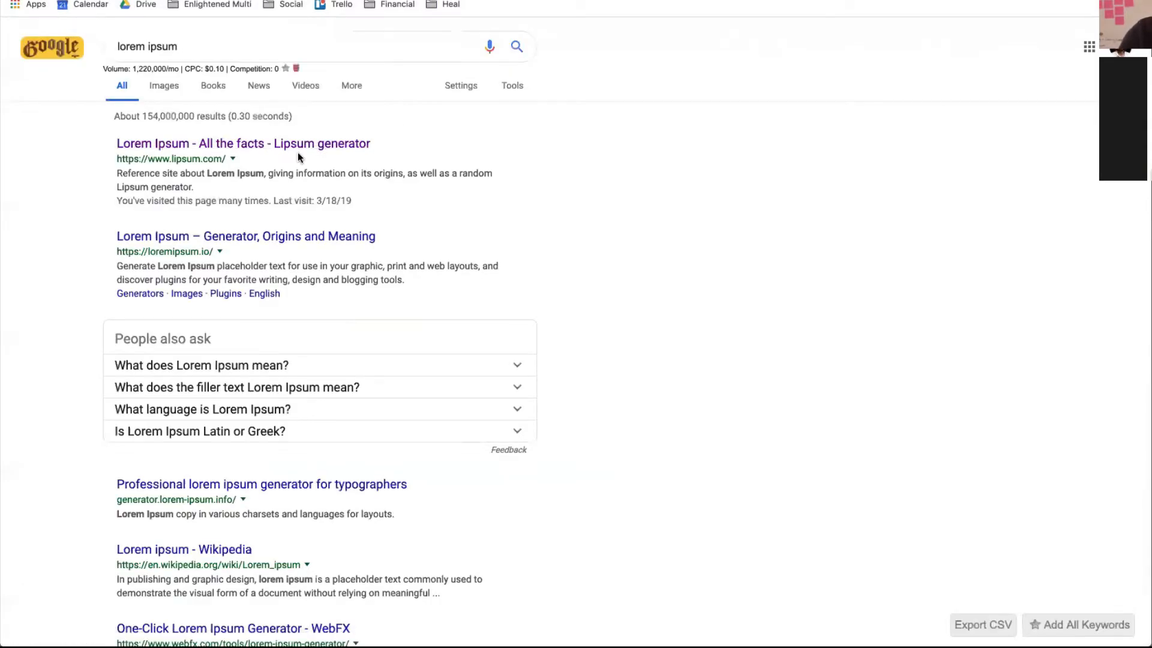
click(294, 149)
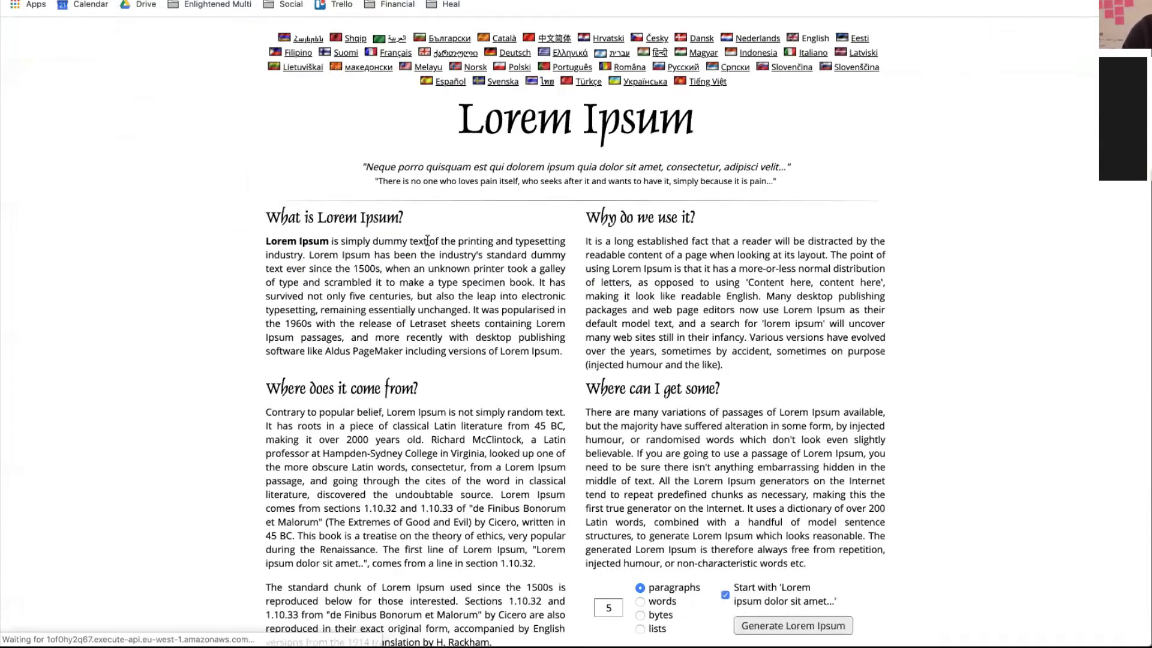
scroll(412, 242, down, 3)
scroll(413, 241, down, 10)
scroll(600, 204, up, 5)
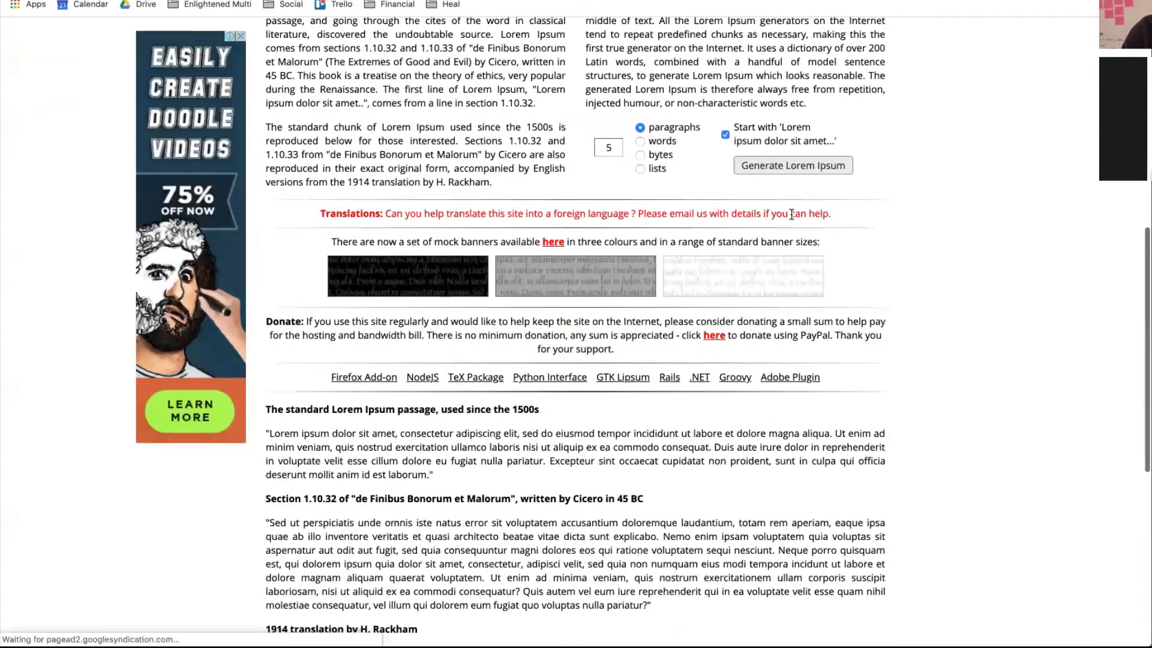
click(792, 164)
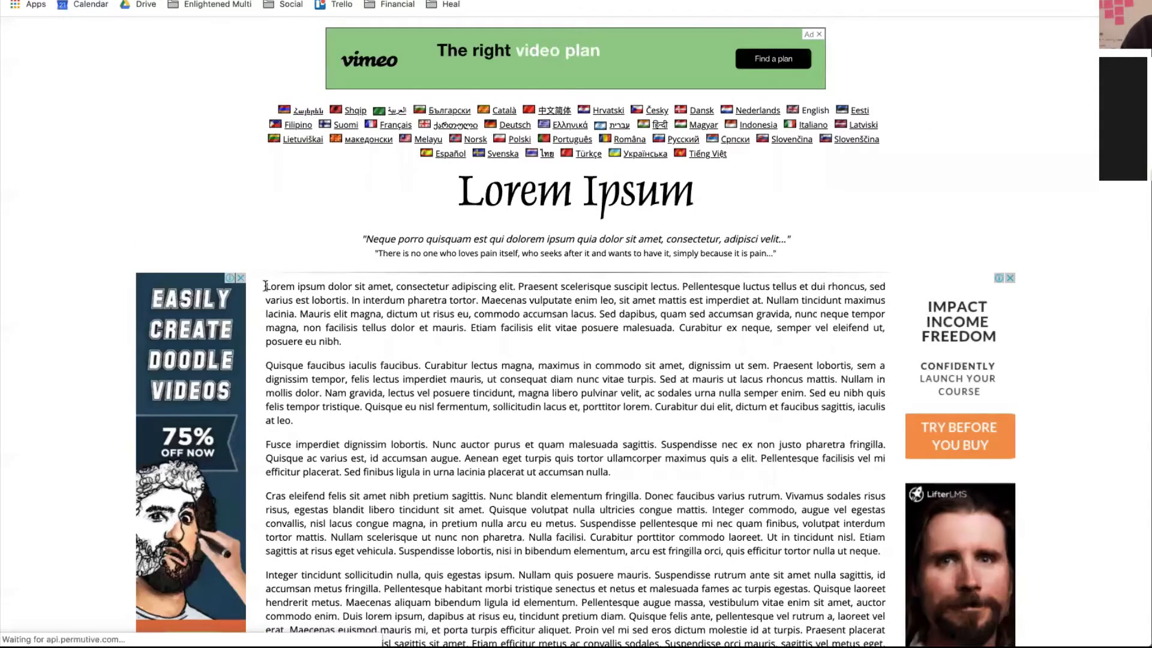
- Select the first three generated paragraphs and switch back to the WordPress About editor
drag(266, 287, 626, 482)
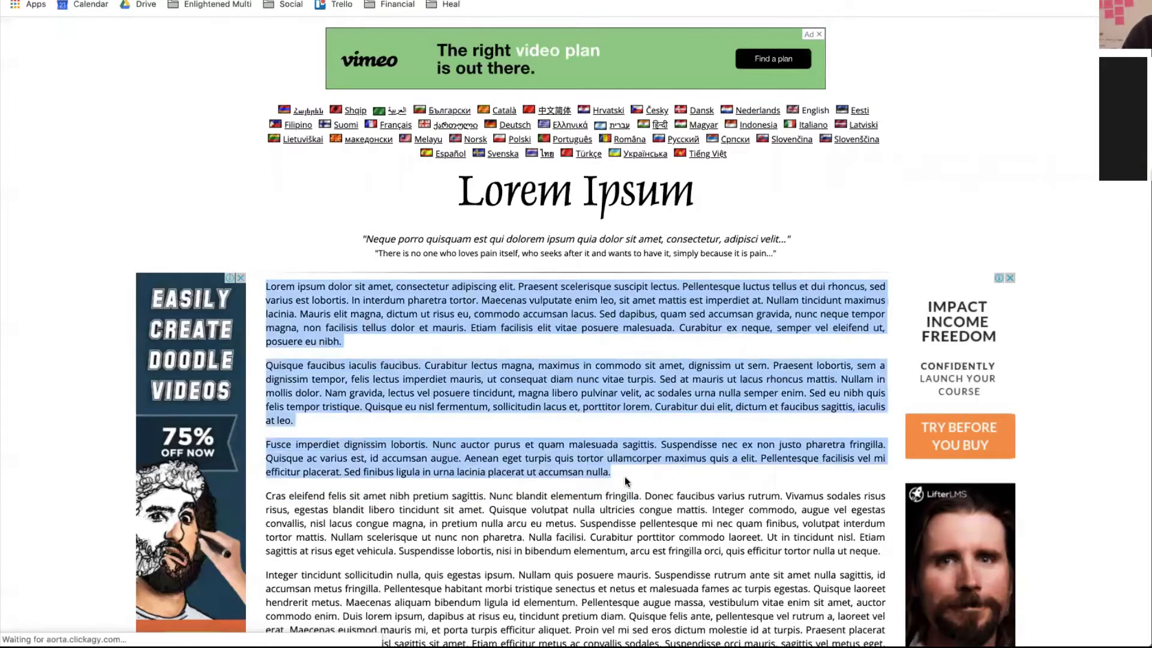
click(626, 482)
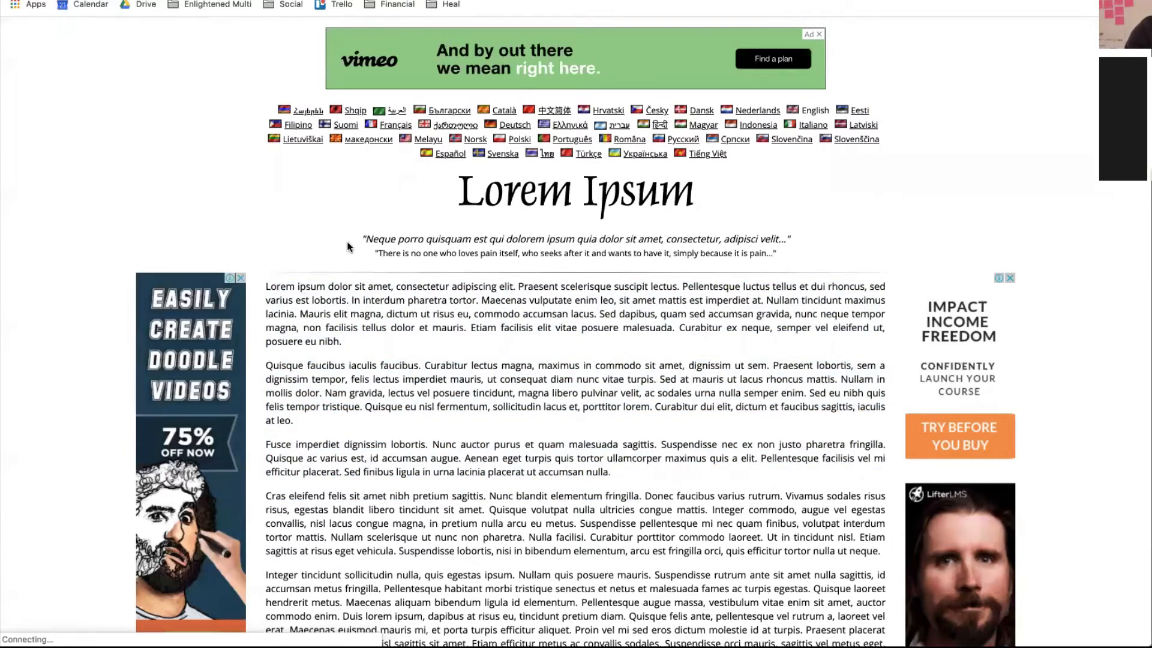
drag(266, 286, 693, 476)
key(ctrl+c)
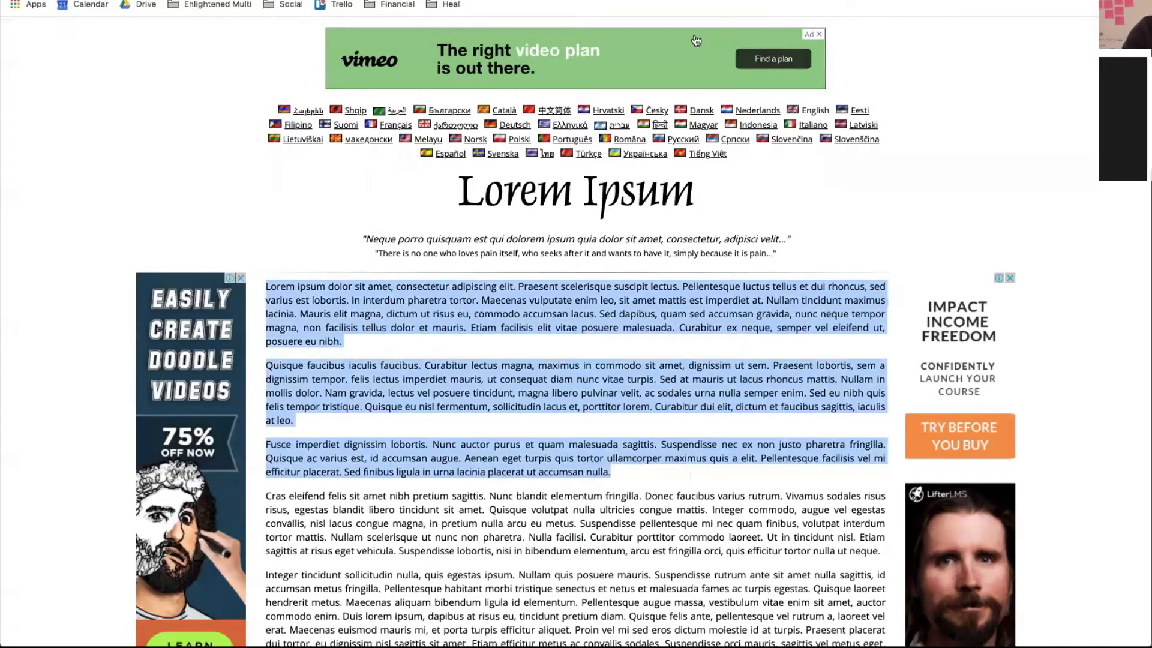
key(ctrl+shift+Tab)
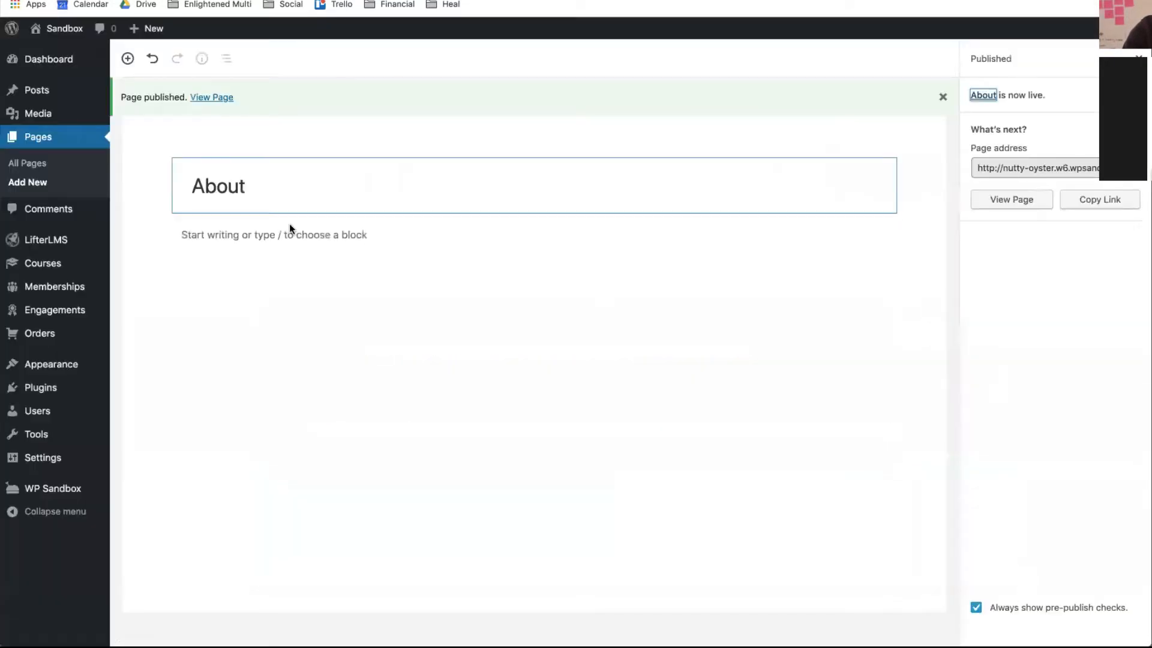
- Paste the three Lorem ipsum paragraphs into About and add an Image block after the first
click(271, 238)
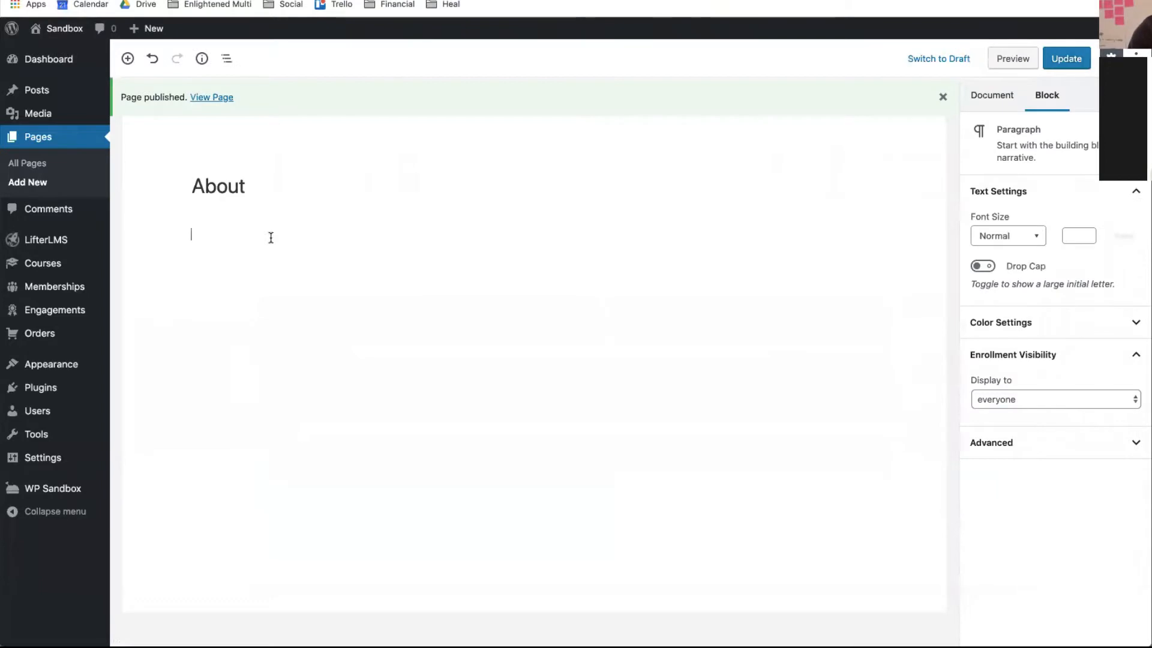
key(ctrl+v)
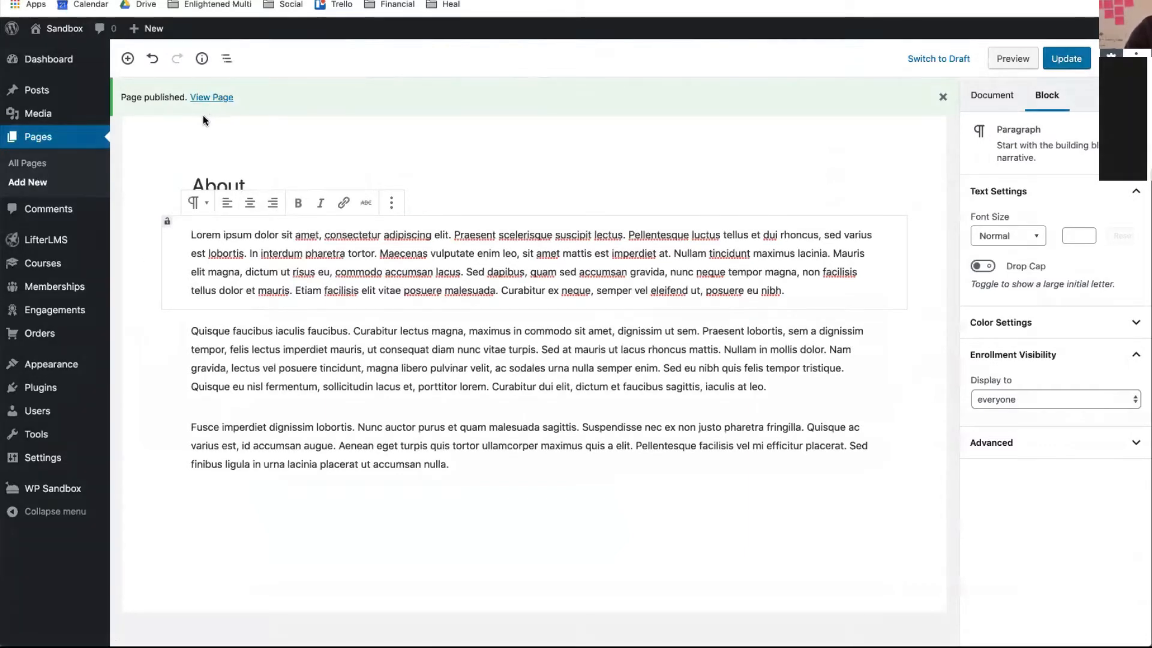
click(131, 62)
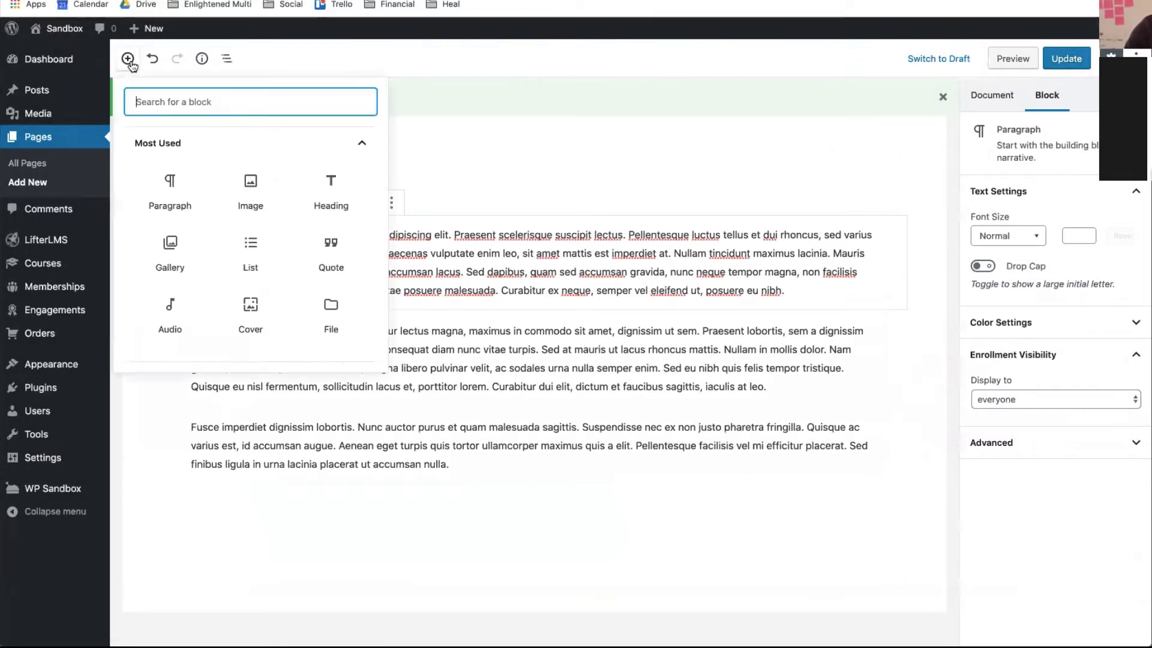
click(257, 177)
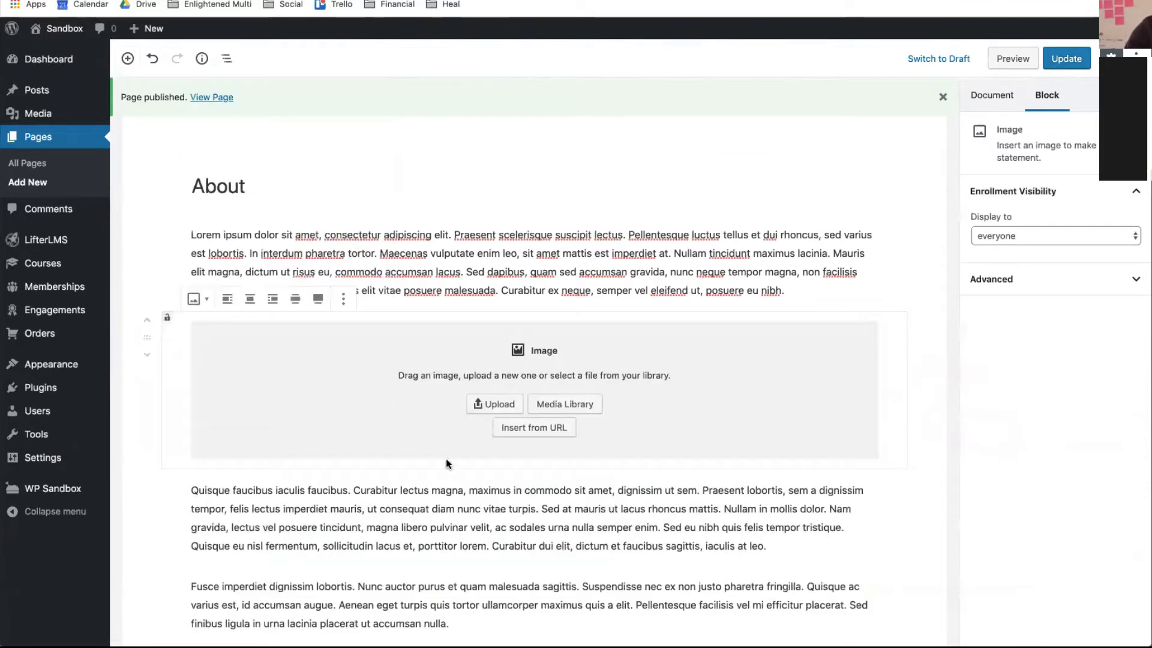
click(499, 405)
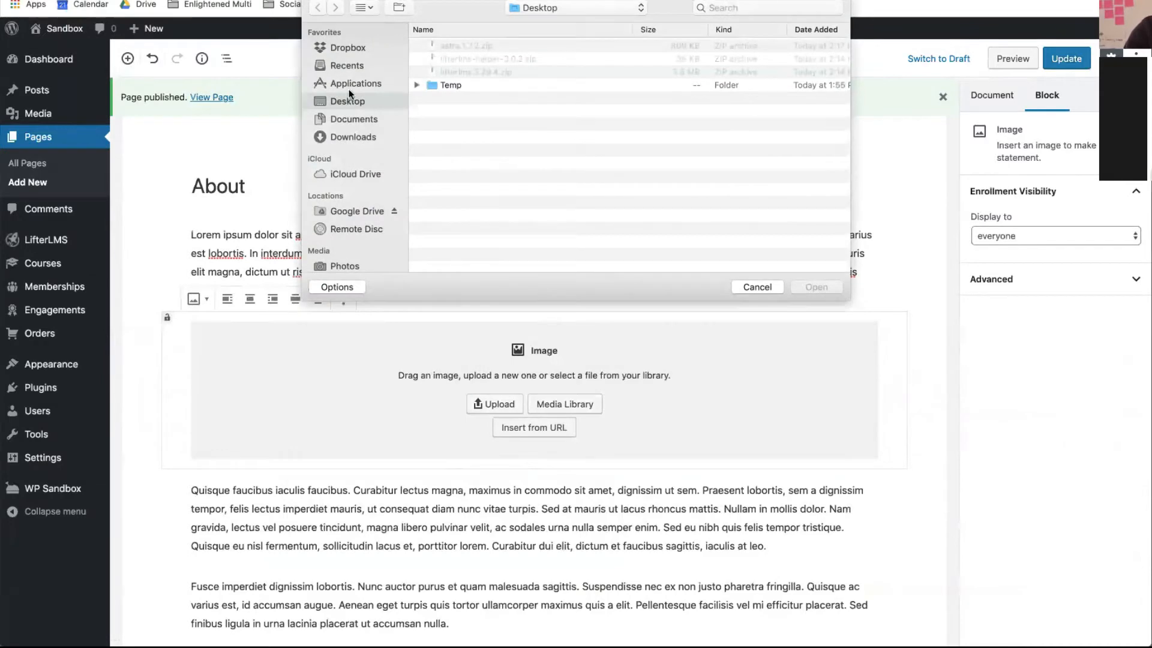
- Upload the CaboPress JPG from Documents/photos into the image block, then remove that block
click(354, 119)
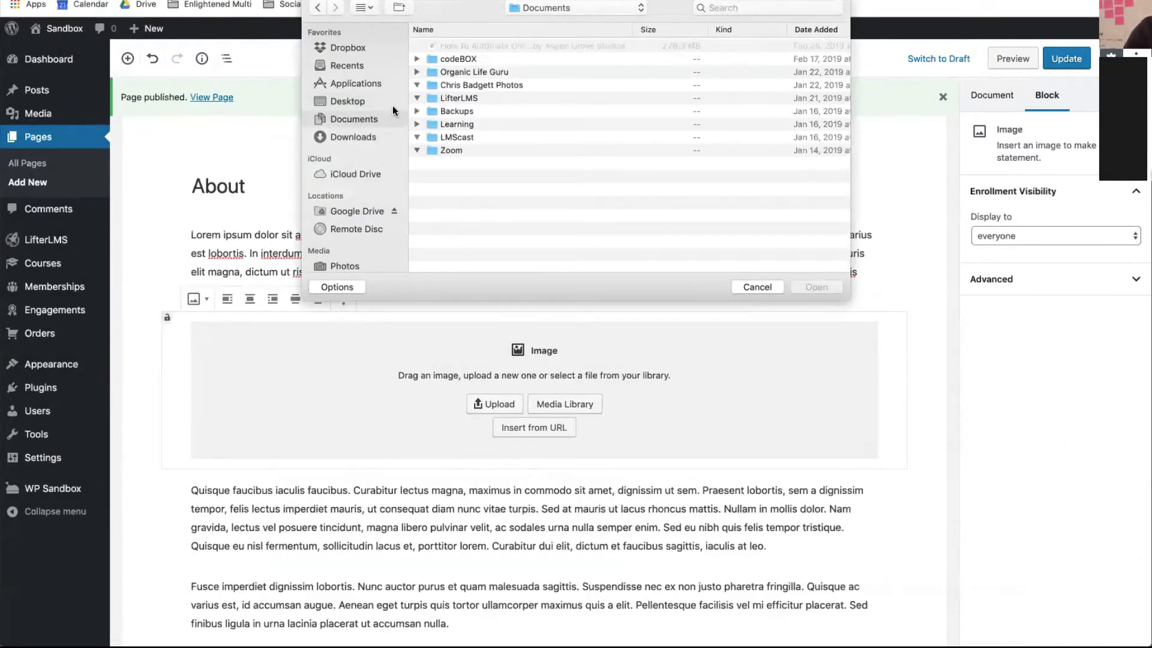
click(417, 85)
scroll(478, 154, down, 2)
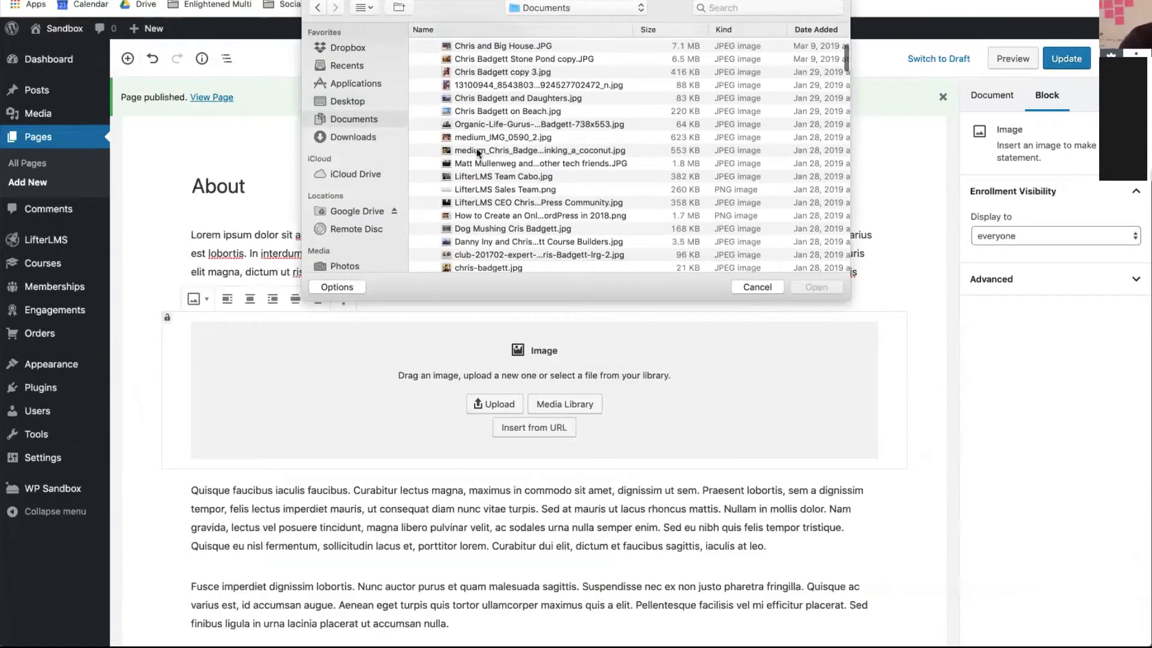
scroll(474, 138, down, 4)
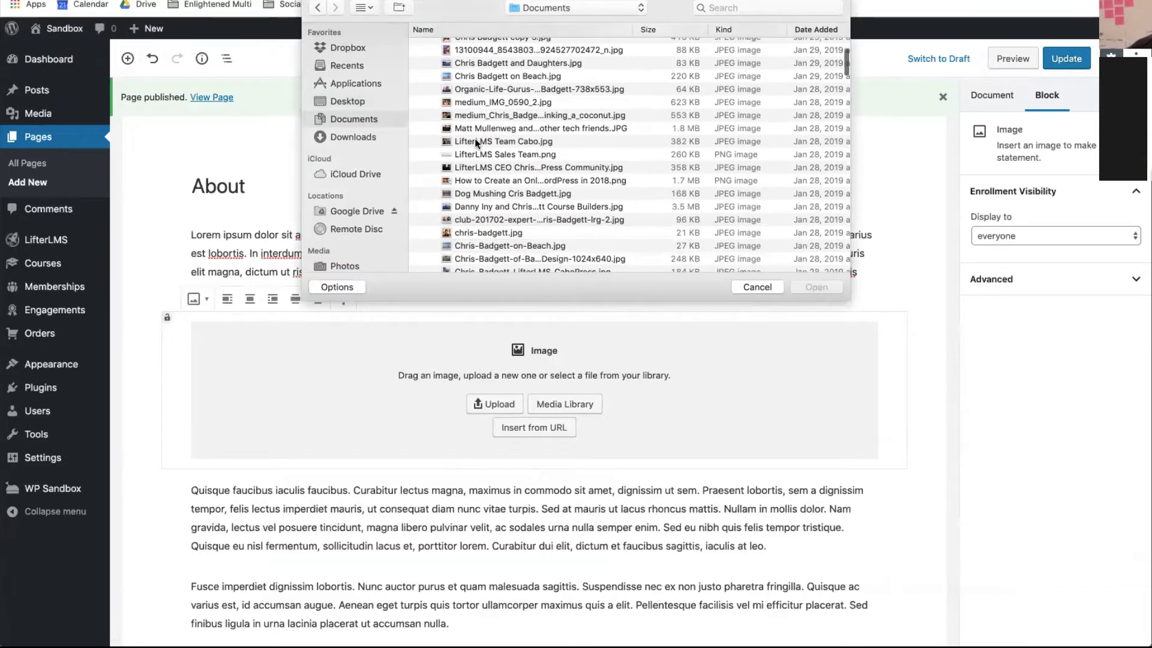
scroll(474, 138, down, 3)
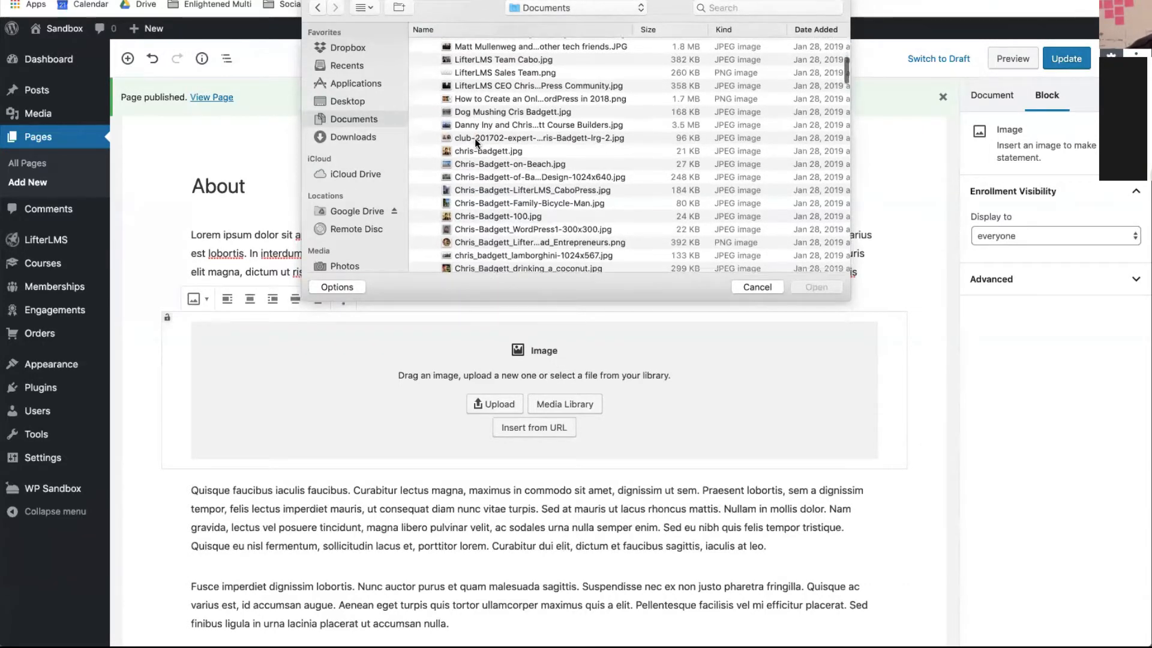
scroll(475, 143, down, 4)
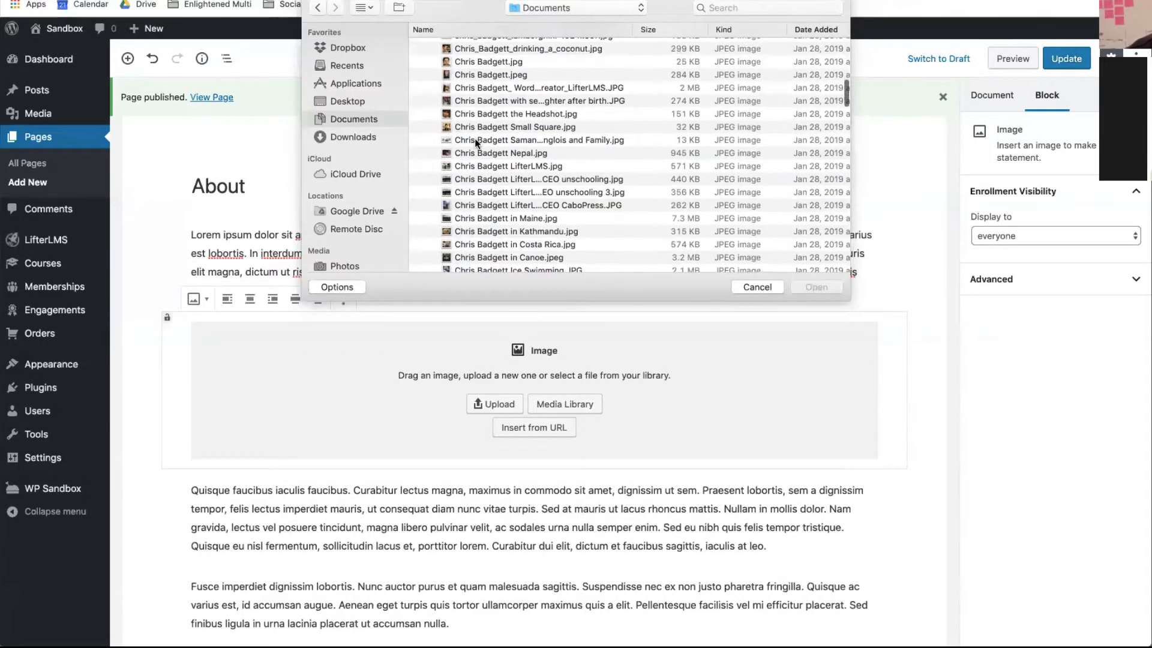
scroll(475, 142, down, 1)
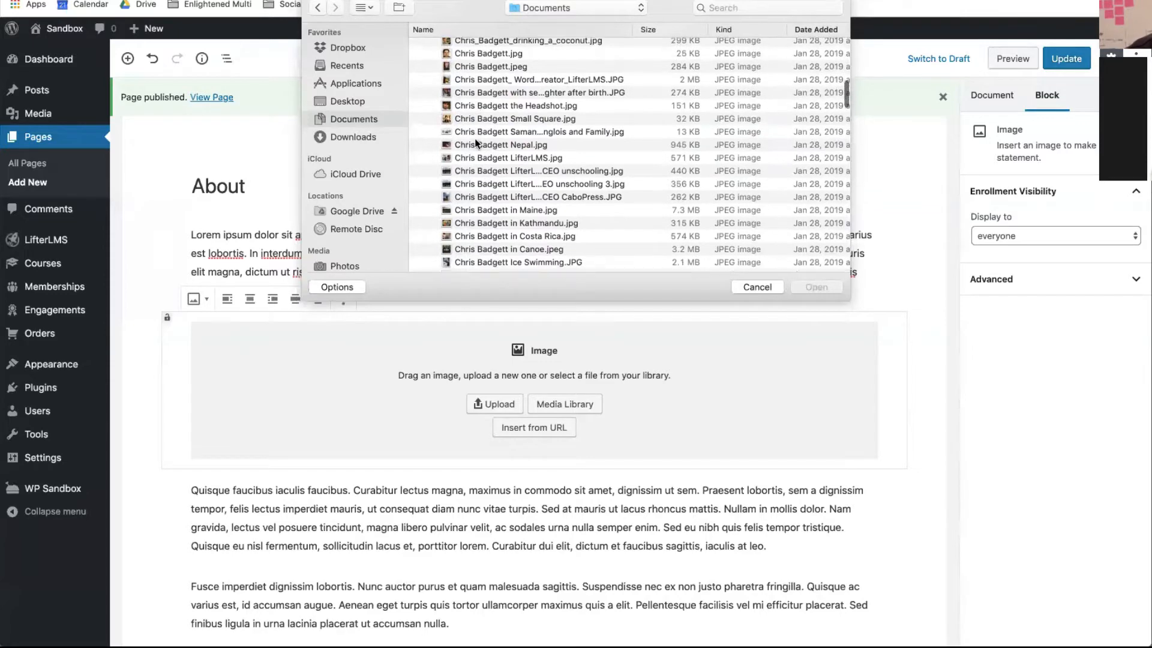
click(478, 198)
click(821, 288)
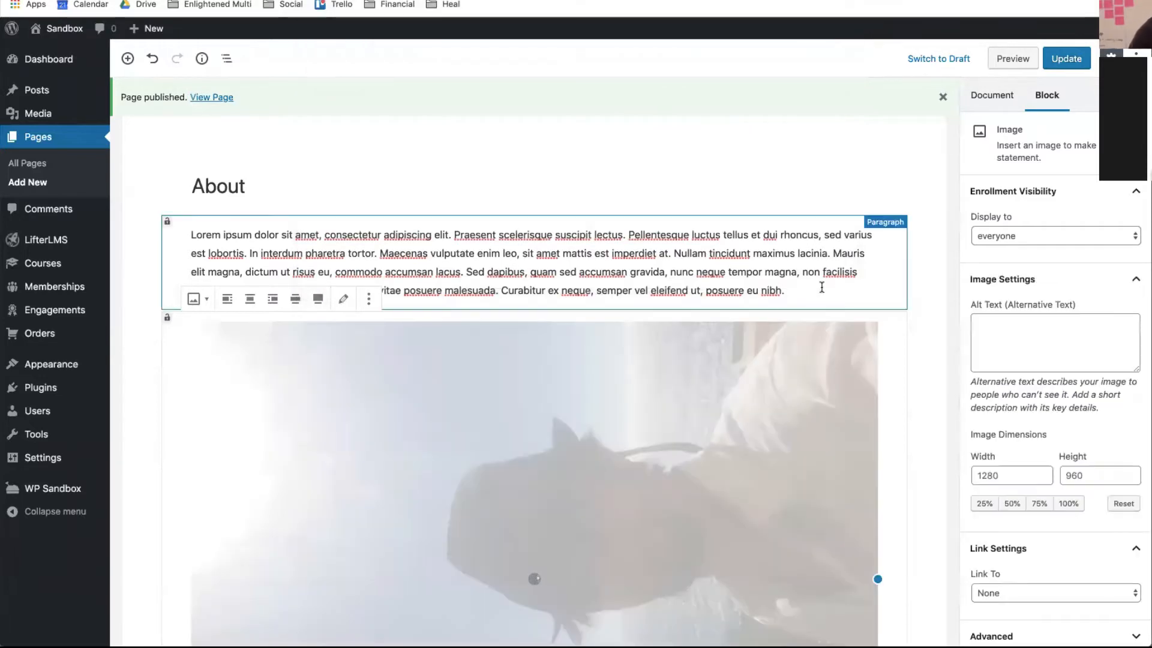
click(369, 298)
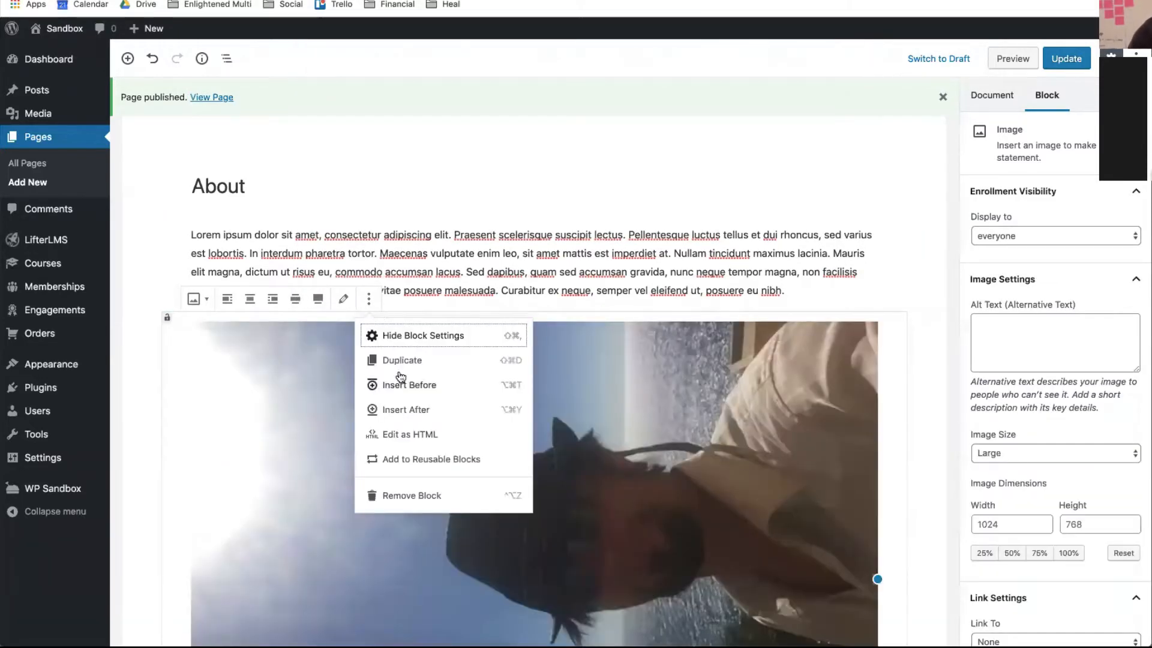
click(408, 495)
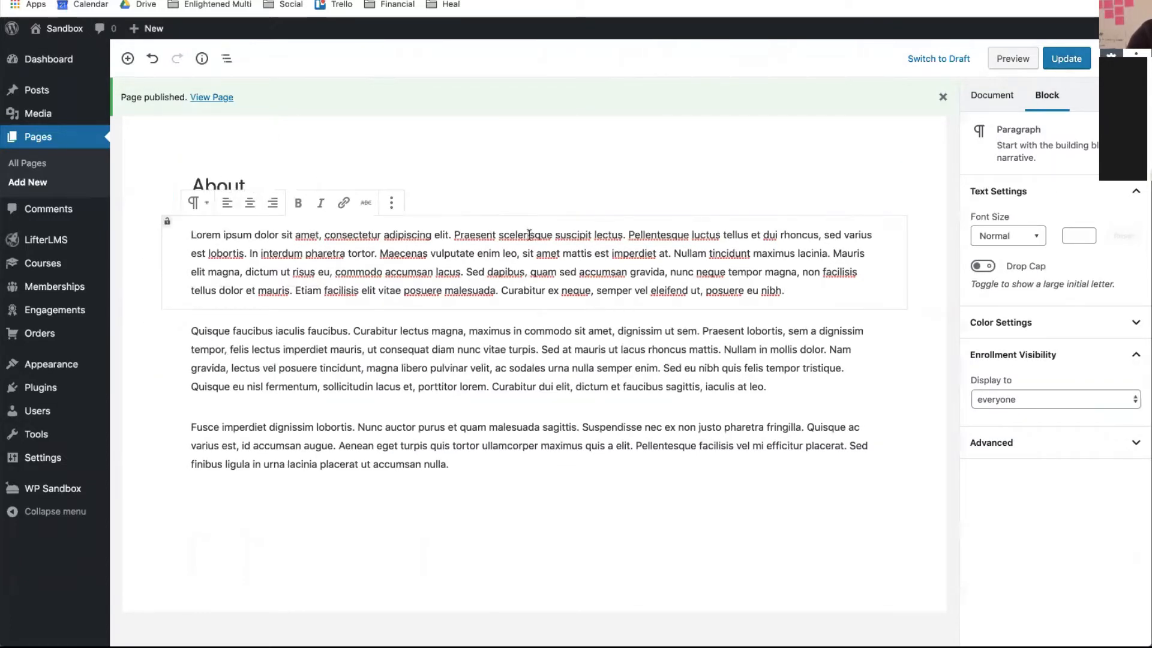
- Insert a new Image block above the first paragraph
click(391, 203)
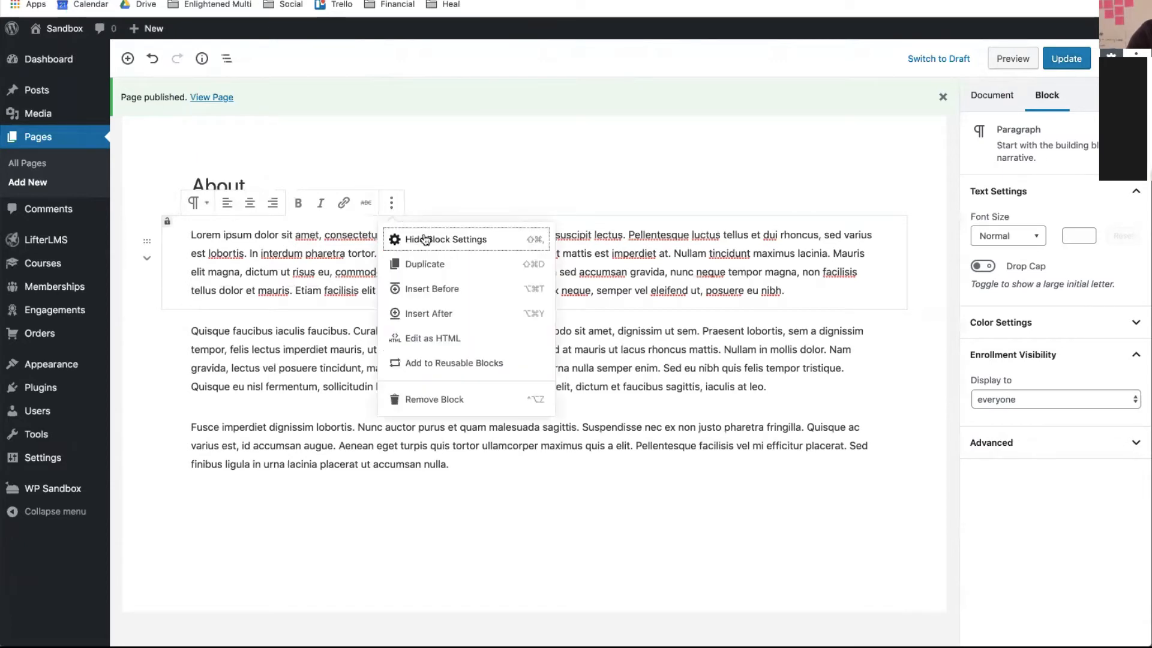
click(443, 289)
click(151, 235)
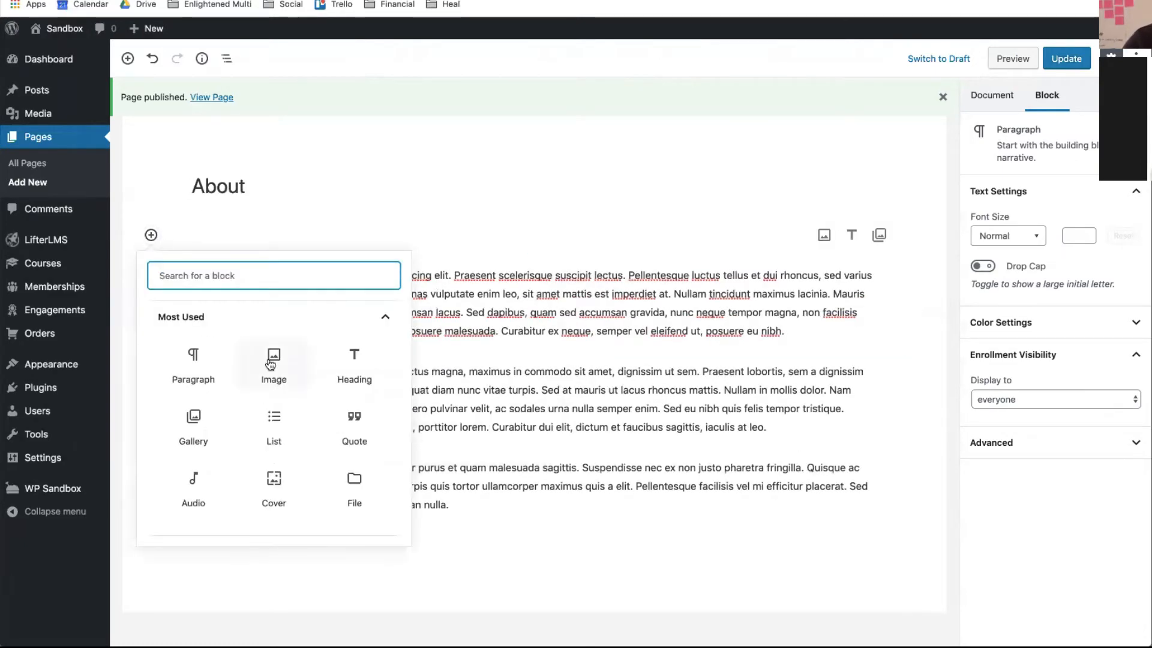
click(286, 367)
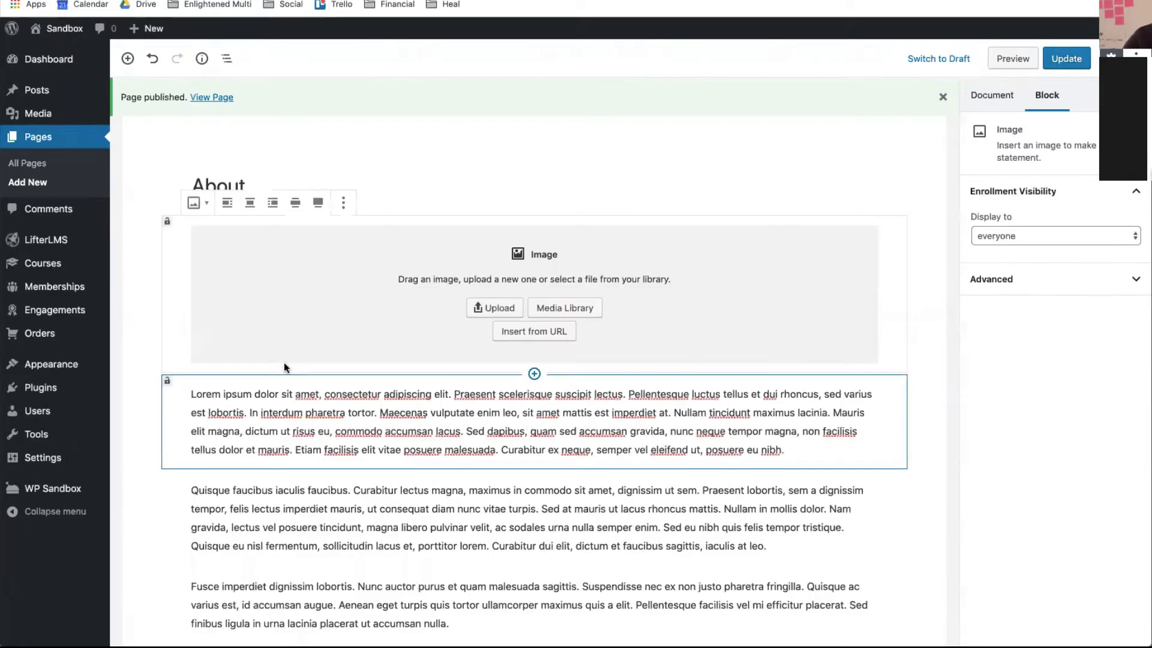
click(494, 313)
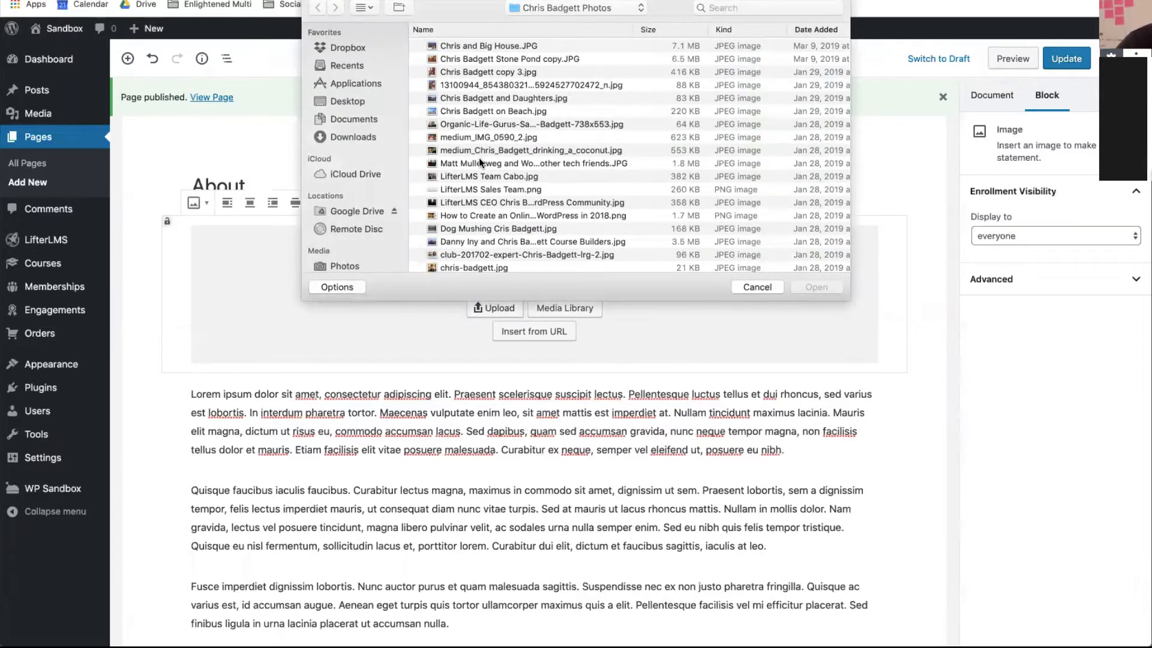
scroll(479, 157, down, 3)
scroll(479, 157, down, 6)
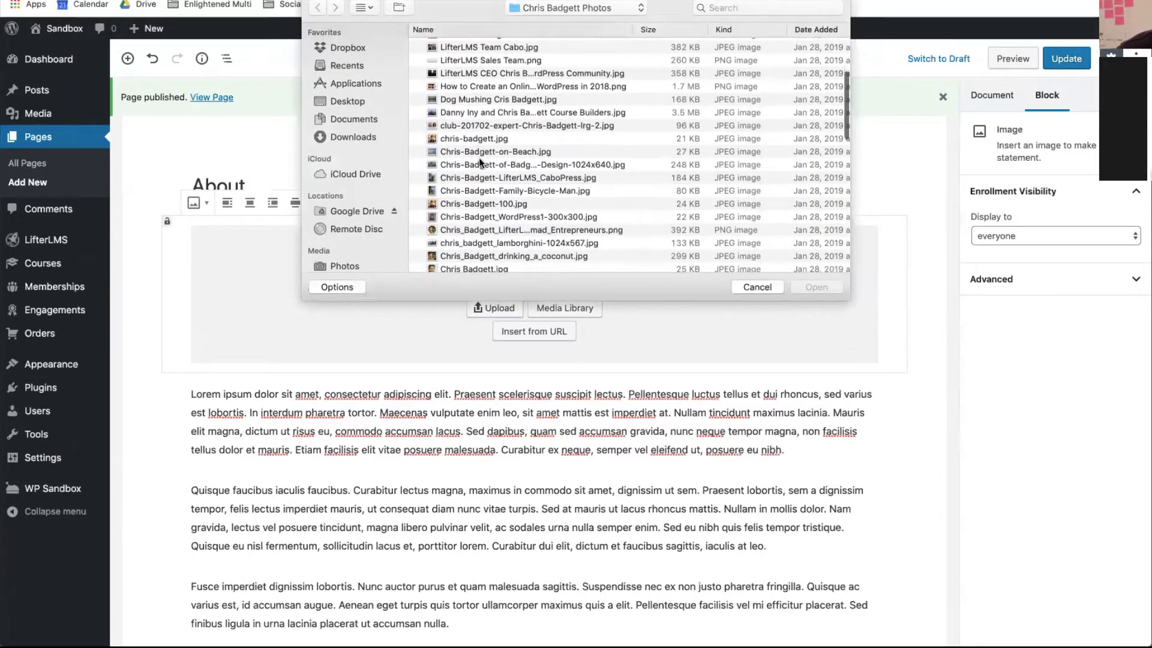
scroll(479, 158, down, 1)
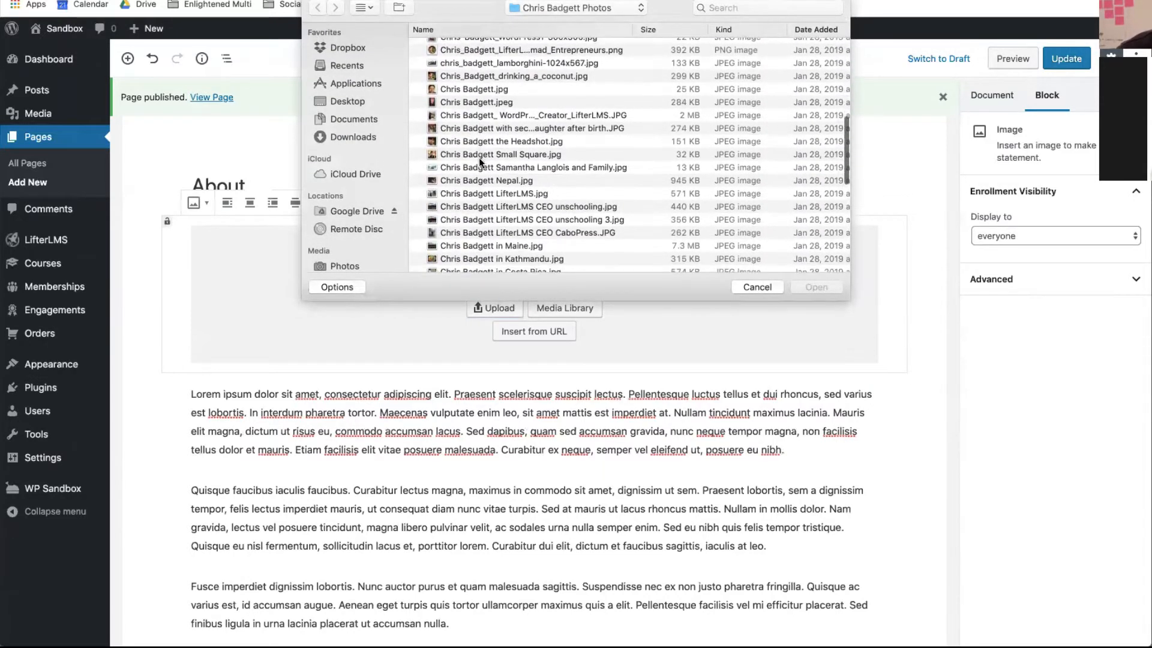
click(489, 169)
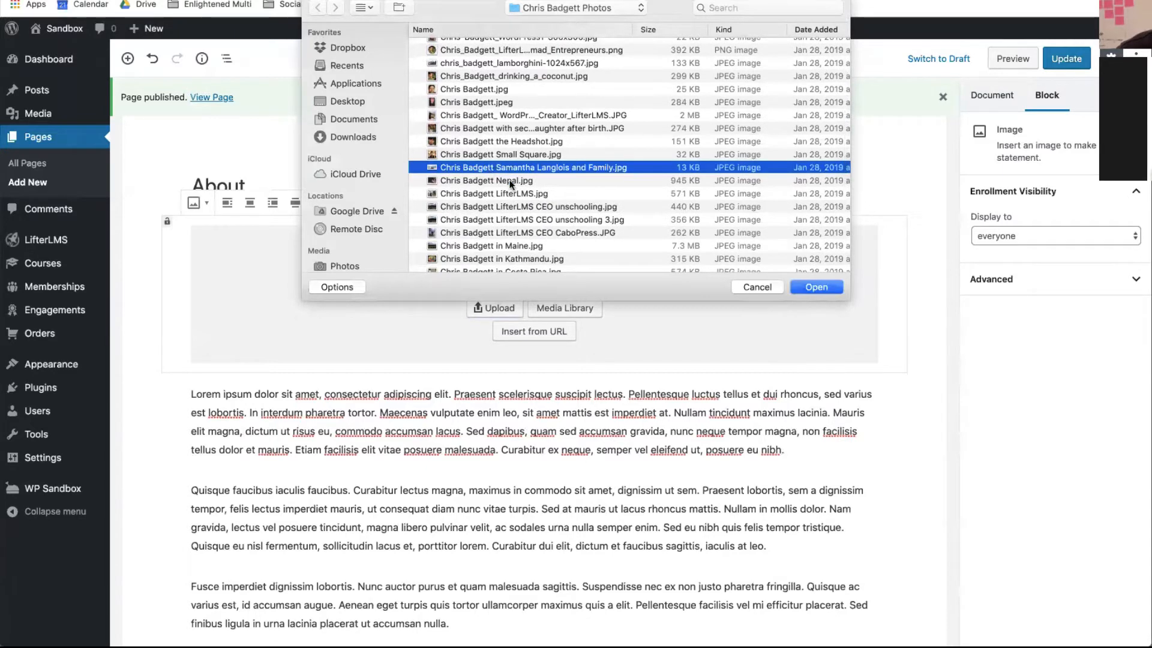
click(804, 287)
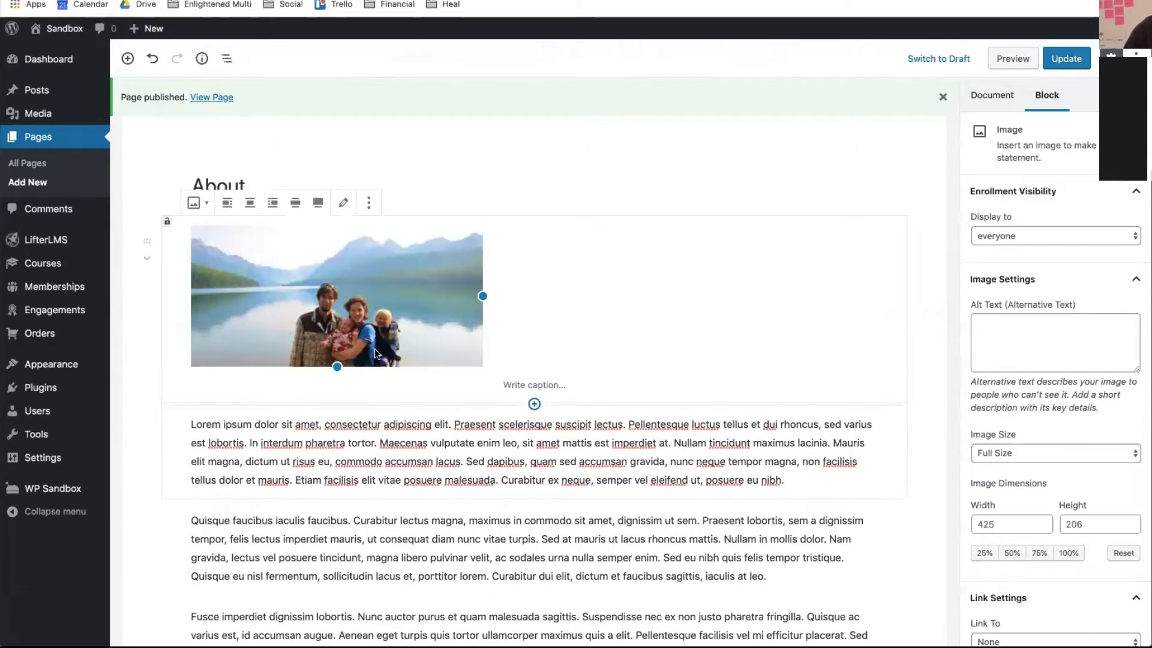
- Update the About page with its family photo, check it live, then return to its editor
click(1064, 58)
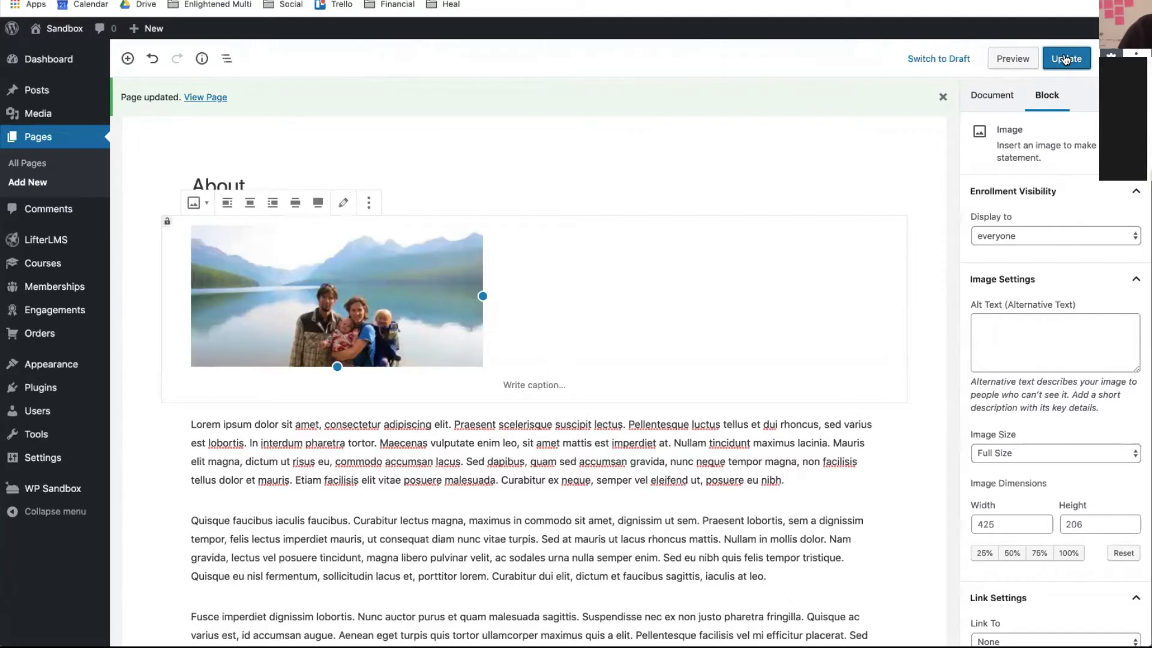
click(1065, 58)
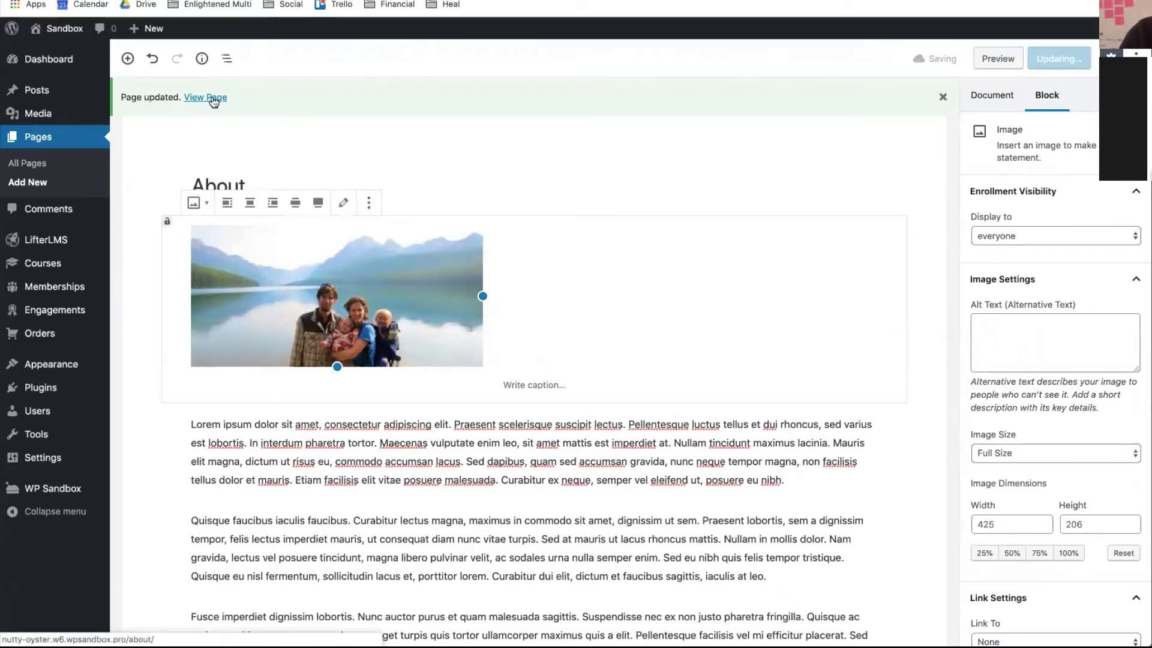
click(213, 98)
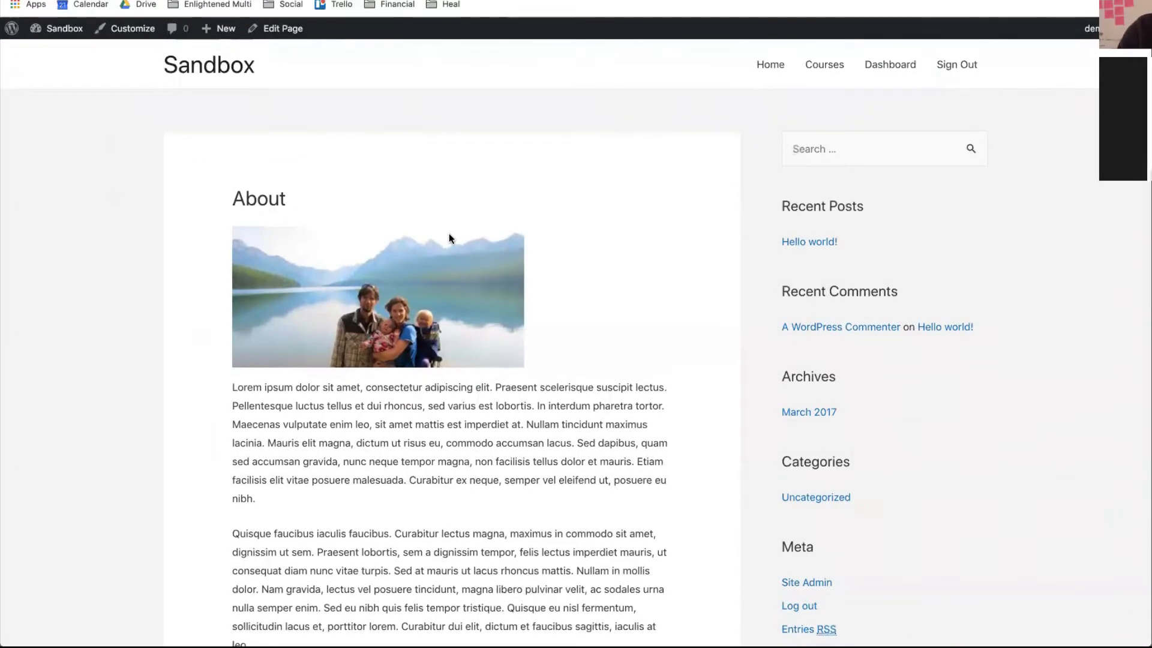
click(295, 37)
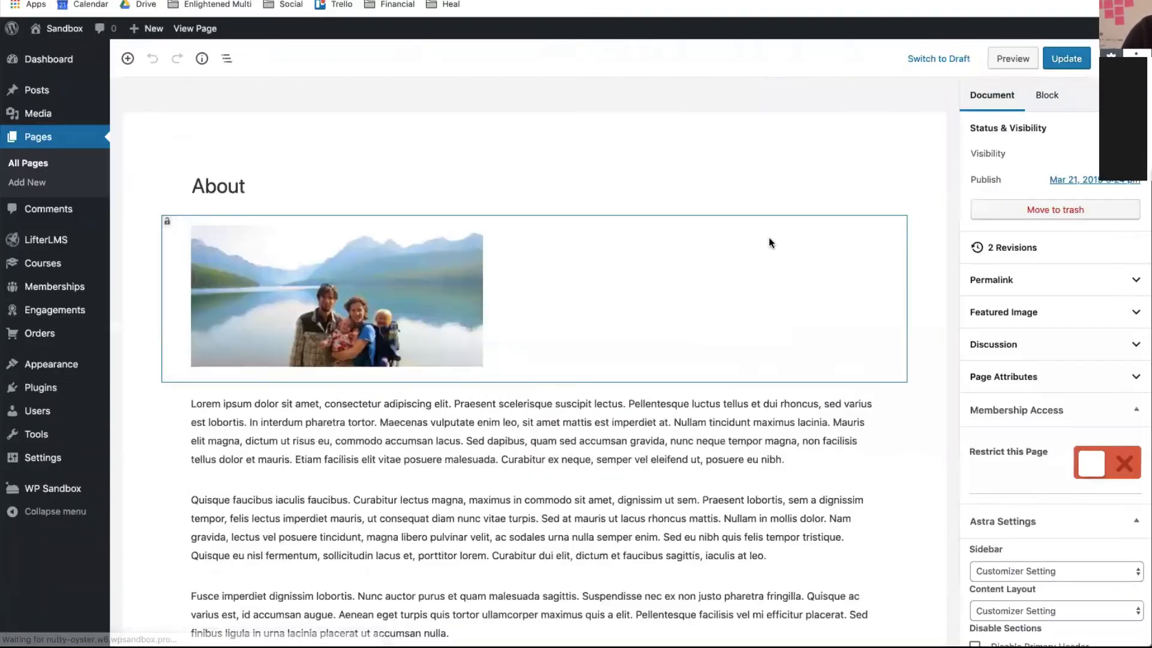
- Set the About page's Astra Sidebar to No Sidebar, update, and view the full-width page
scroll(1024, 426, down, 3)
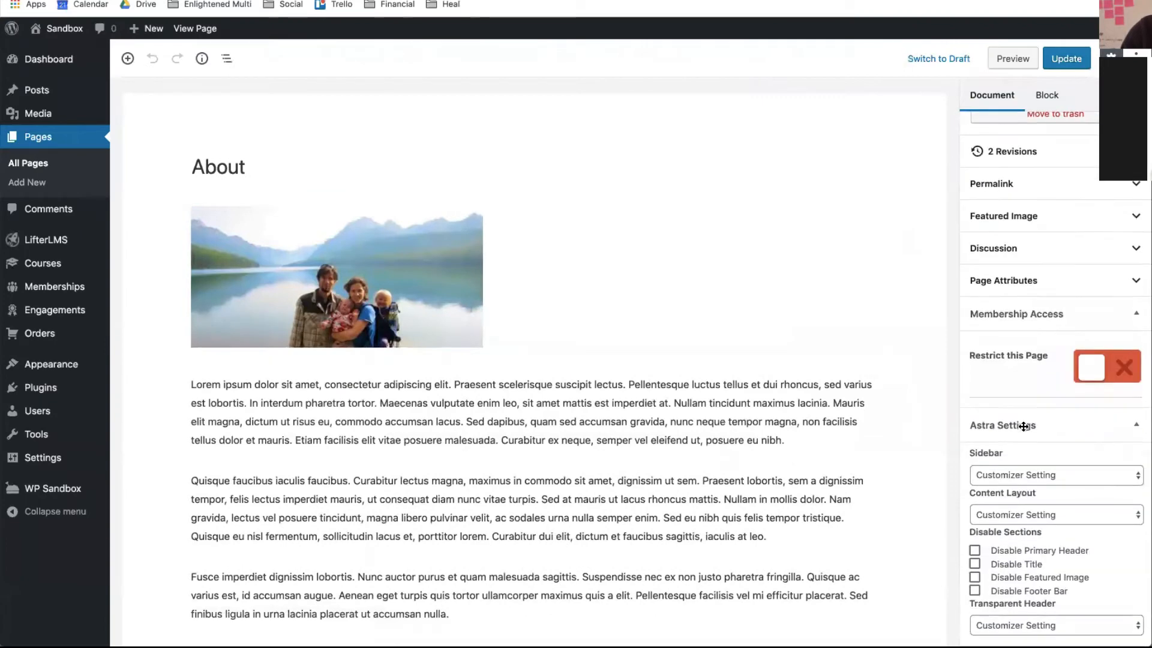
click(1009, 476)
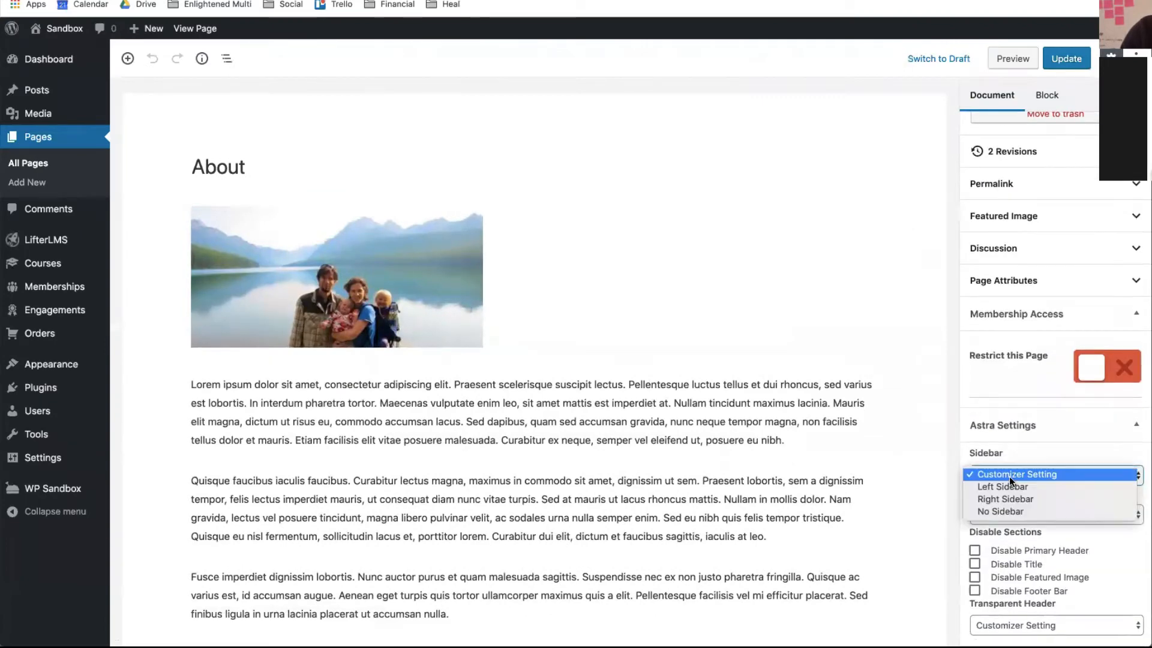
click(1008, 512)
click(1068, 64)
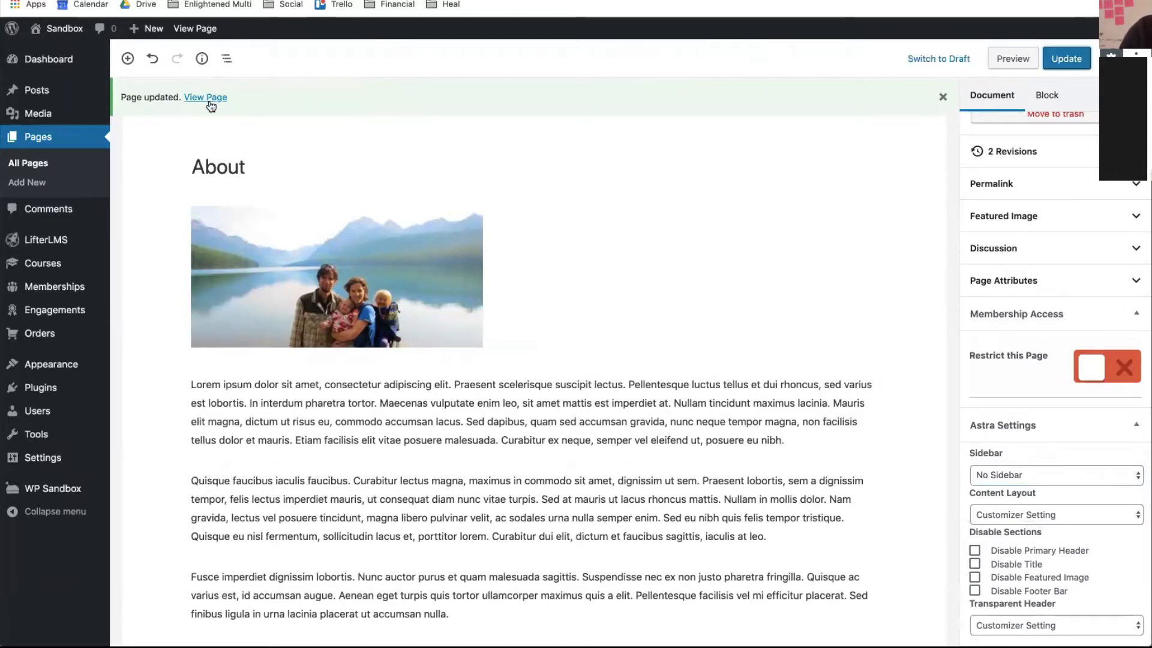
click(207, 98)
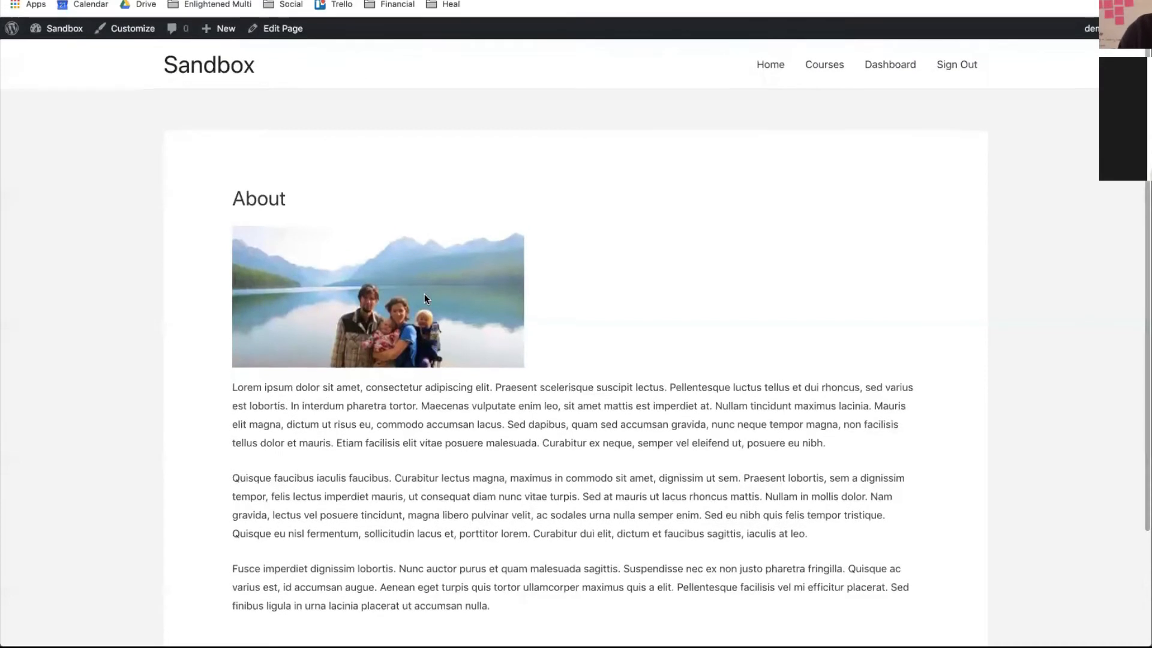
- Open the home page in the editor and retitle it from 'Sample Page' to 'Homepage'
click(775, 66)
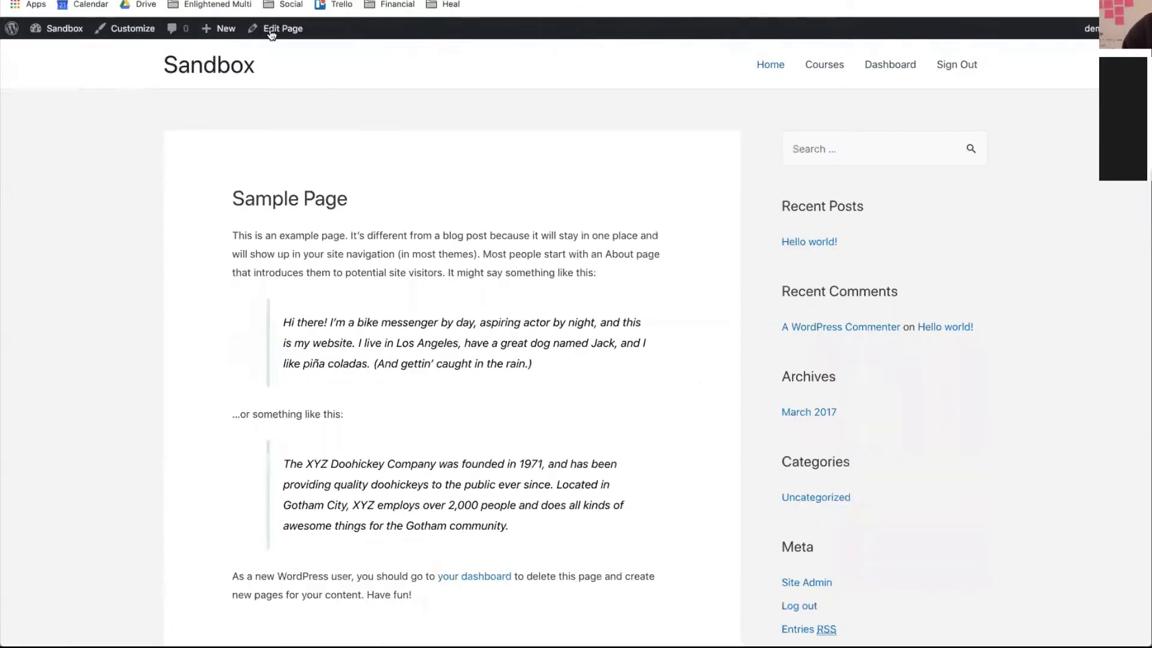
click(273, 28)
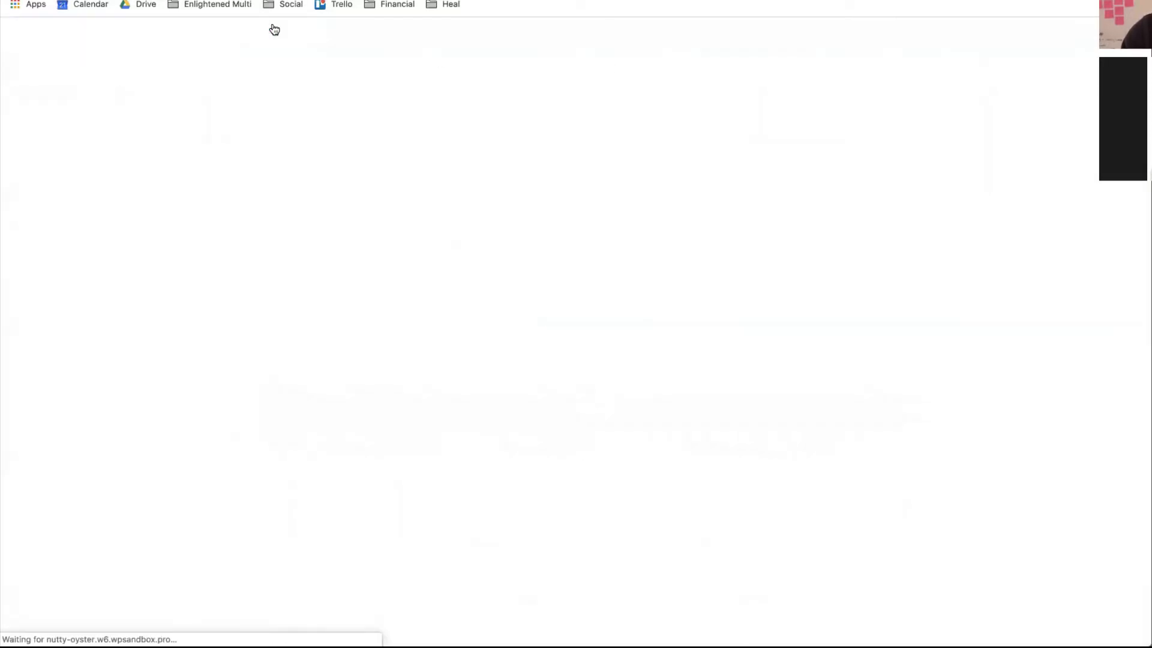
drag(312, 182, 190, 185)
text(Homepage)
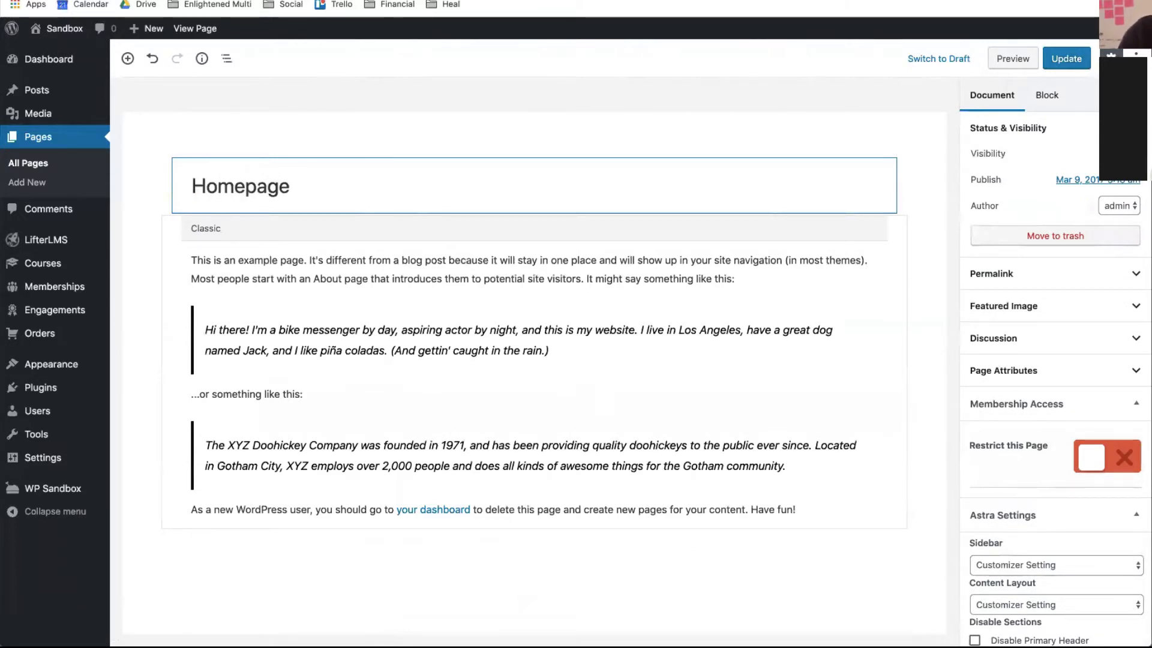
- Change the home page title to 'Welcome', update it, and view it on the site
drag(296, 190, 162, 303)
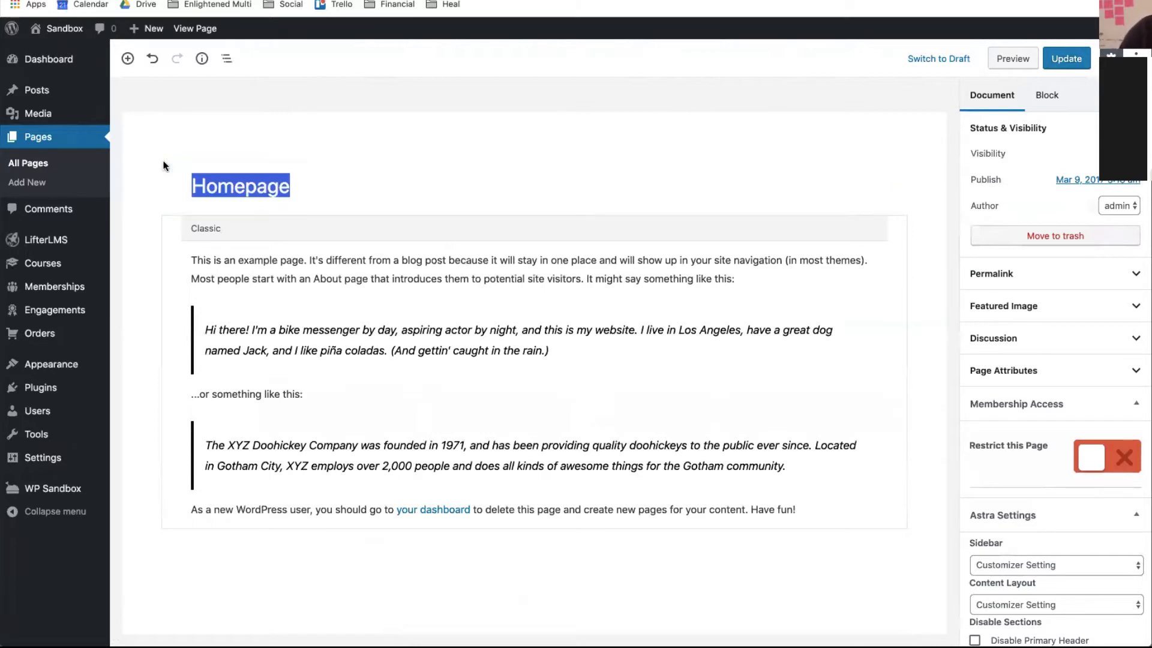
text(zW)
key(BackSpace)
key(BackSpace)
text(W)
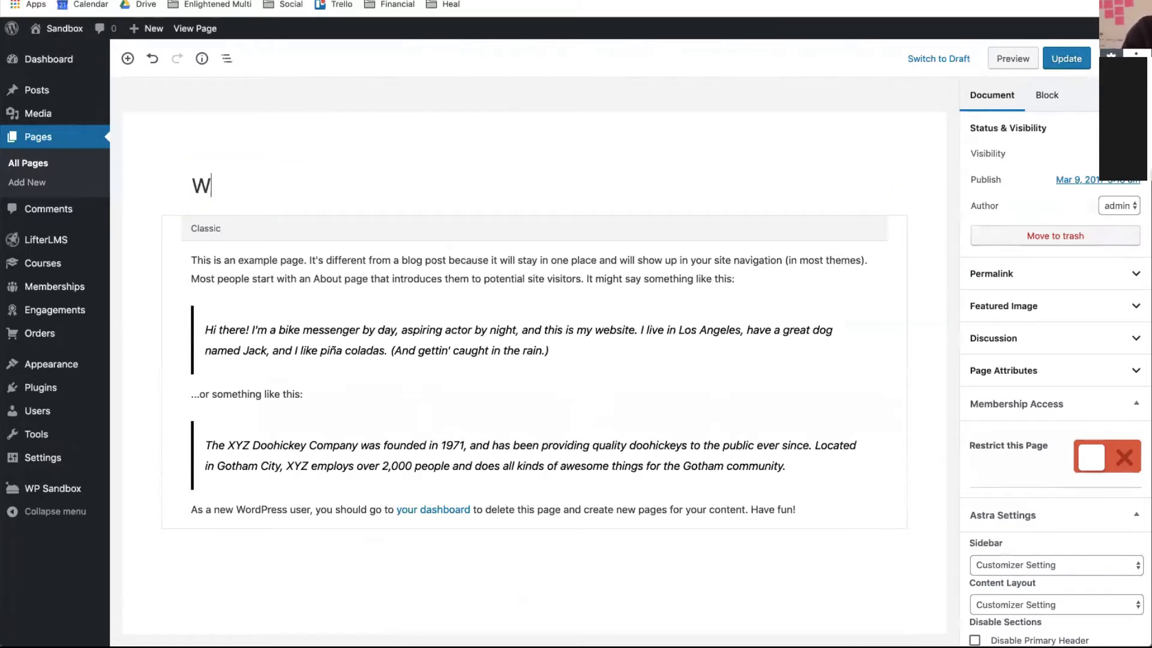
text(elcome)
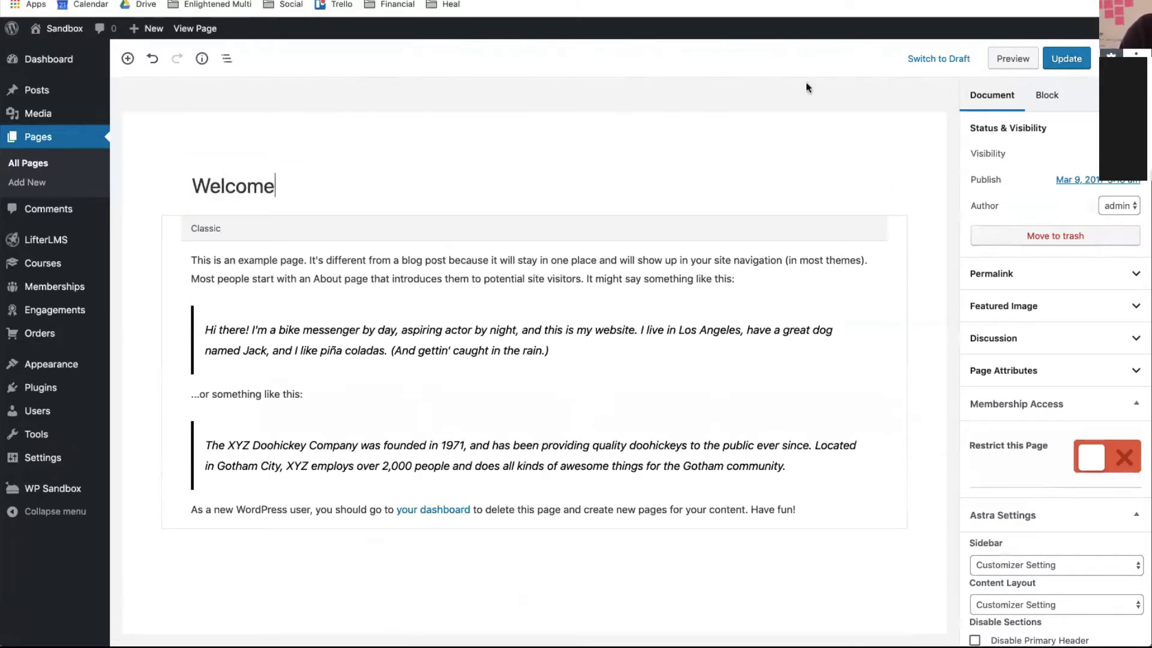
click(1066, 60)
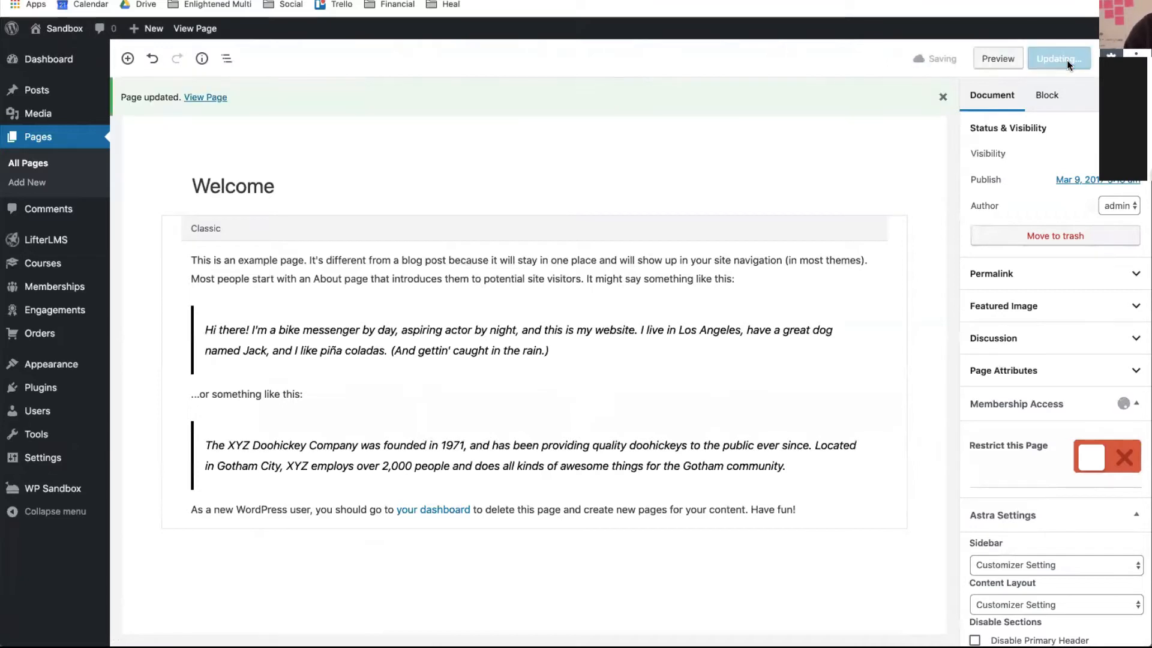
click(215, 98)
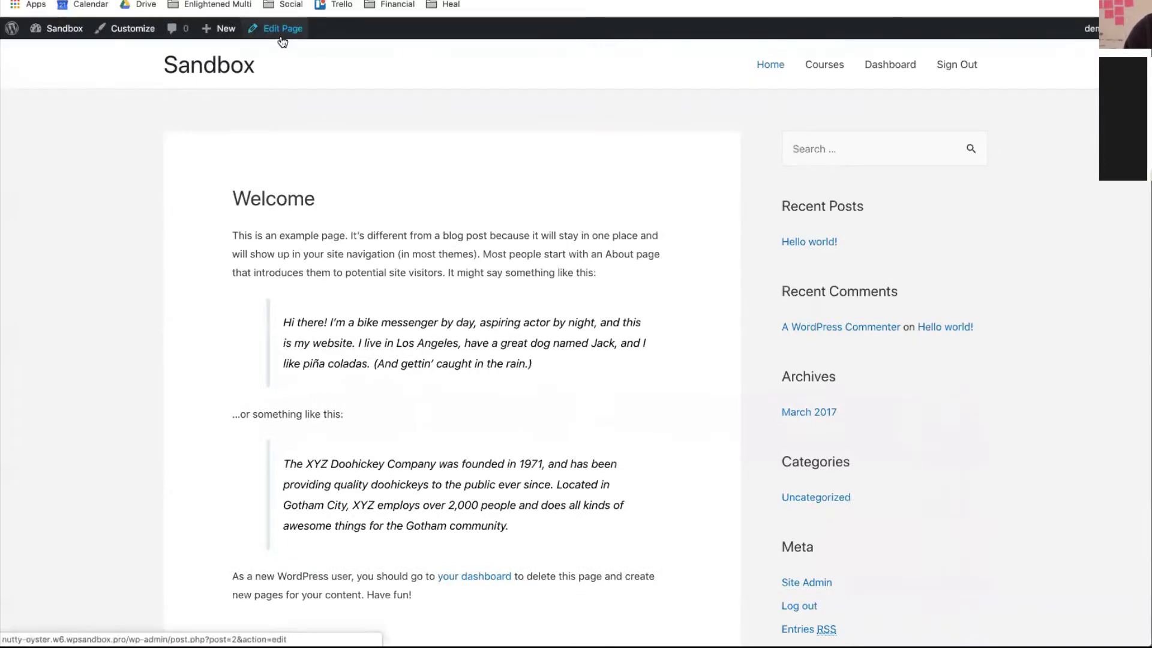
- Set the Welcome page's Astra Sidebar to No Sidebar and update the page
click(282, 38)
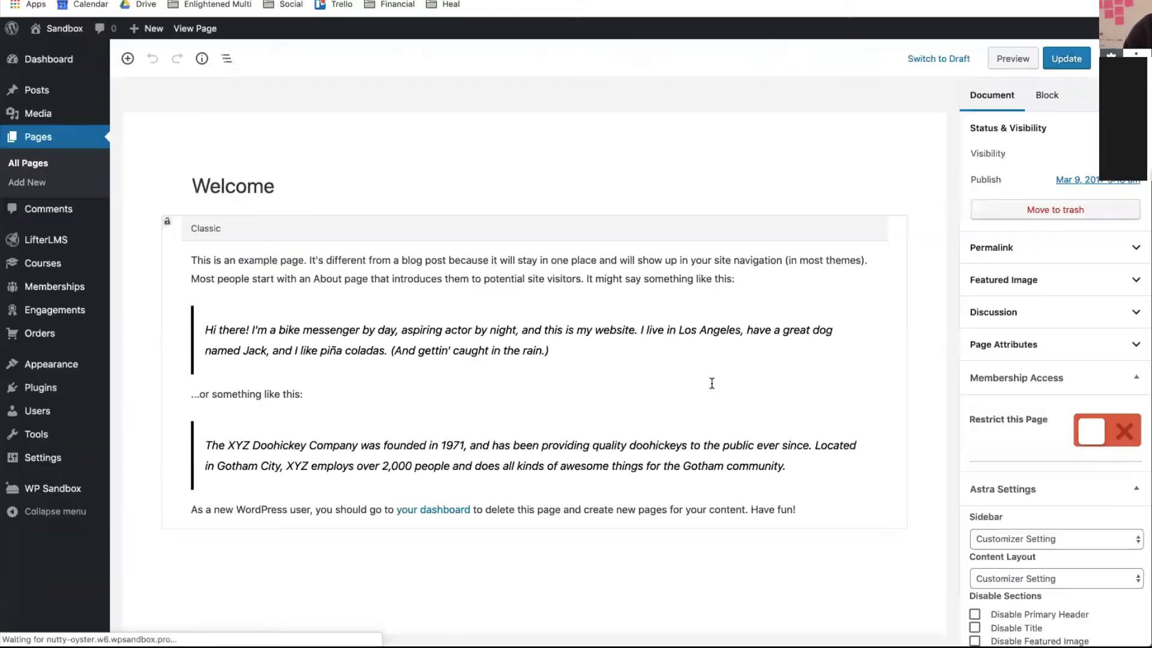
scroll(1012, 584, down, 3)
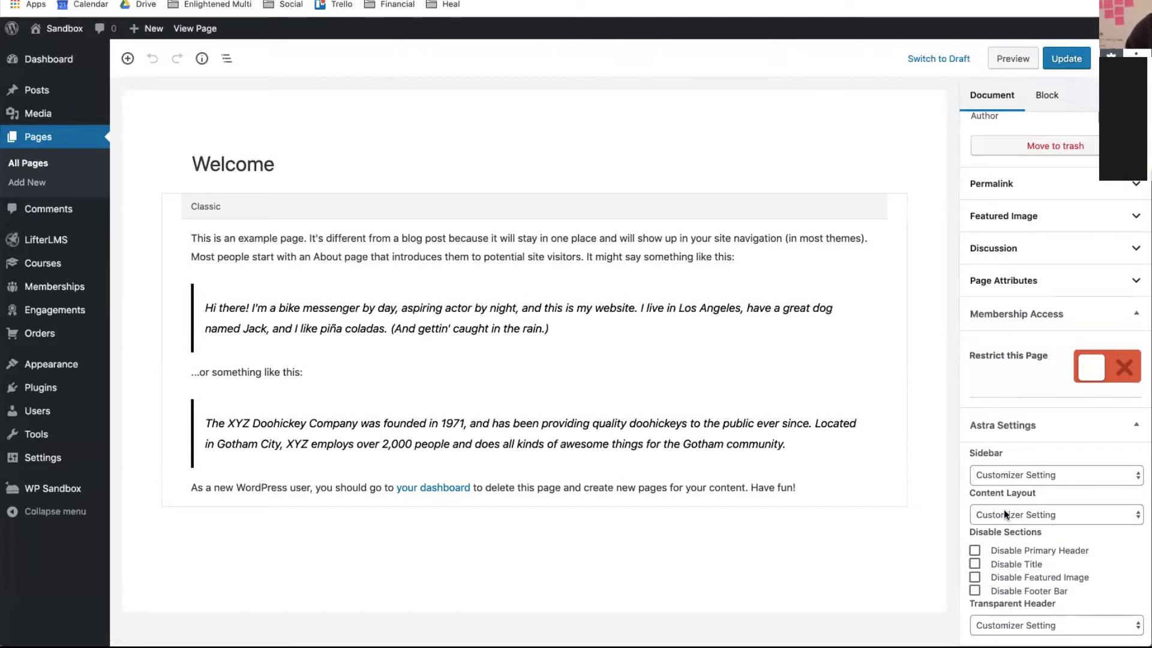
click(1011, 480)
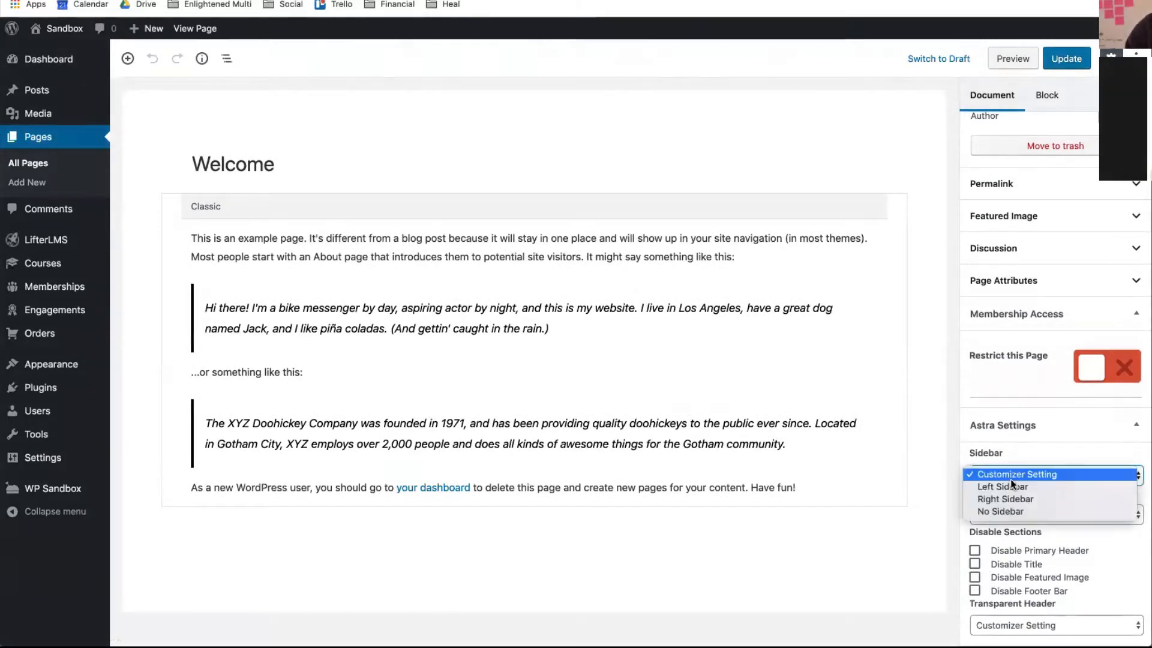
click(1003, 513)
click(1066, 60)
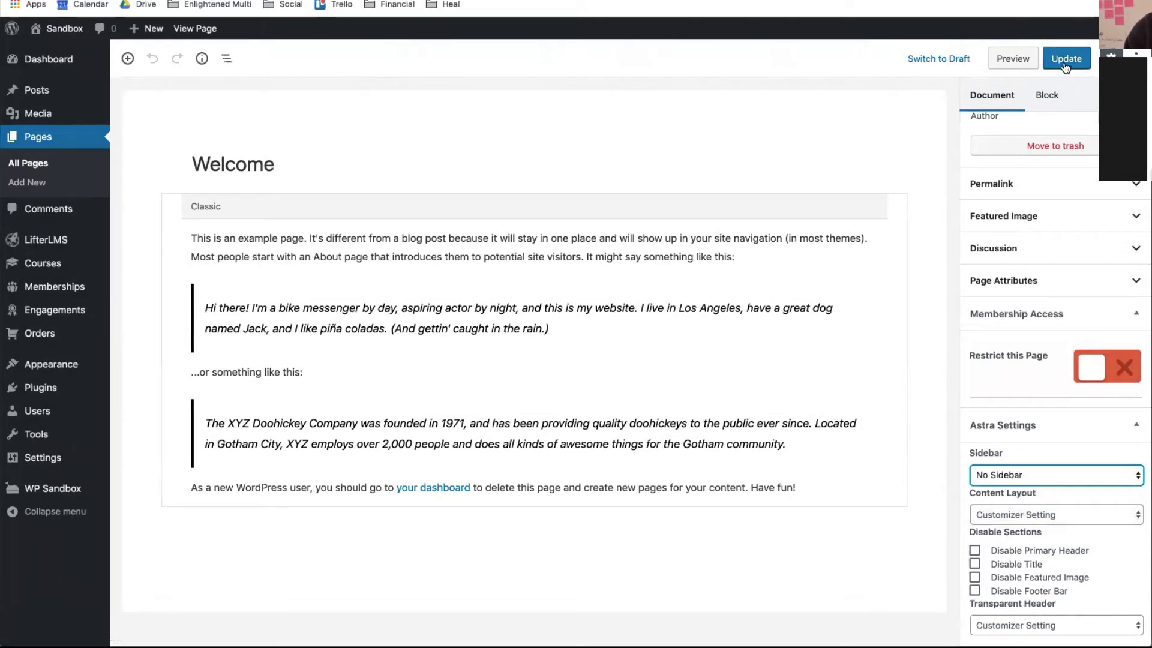
mouse_move(15, 374)
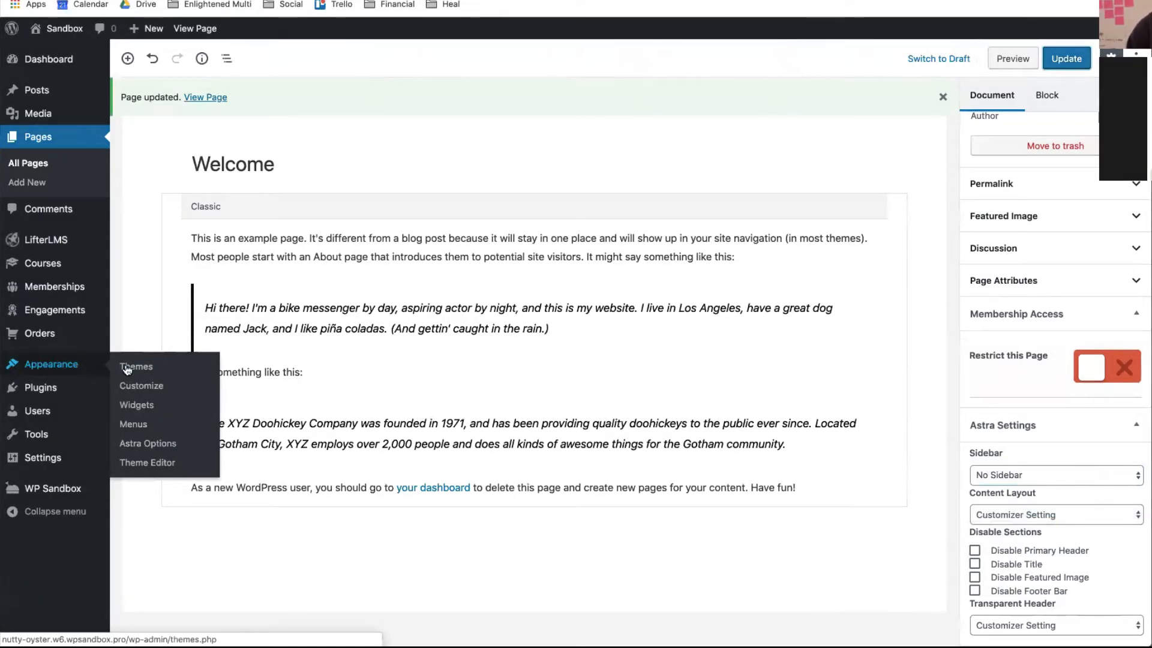
- Add the About page to Main Menu under Appearance > Menus and drag it below Home
click(137, 421)
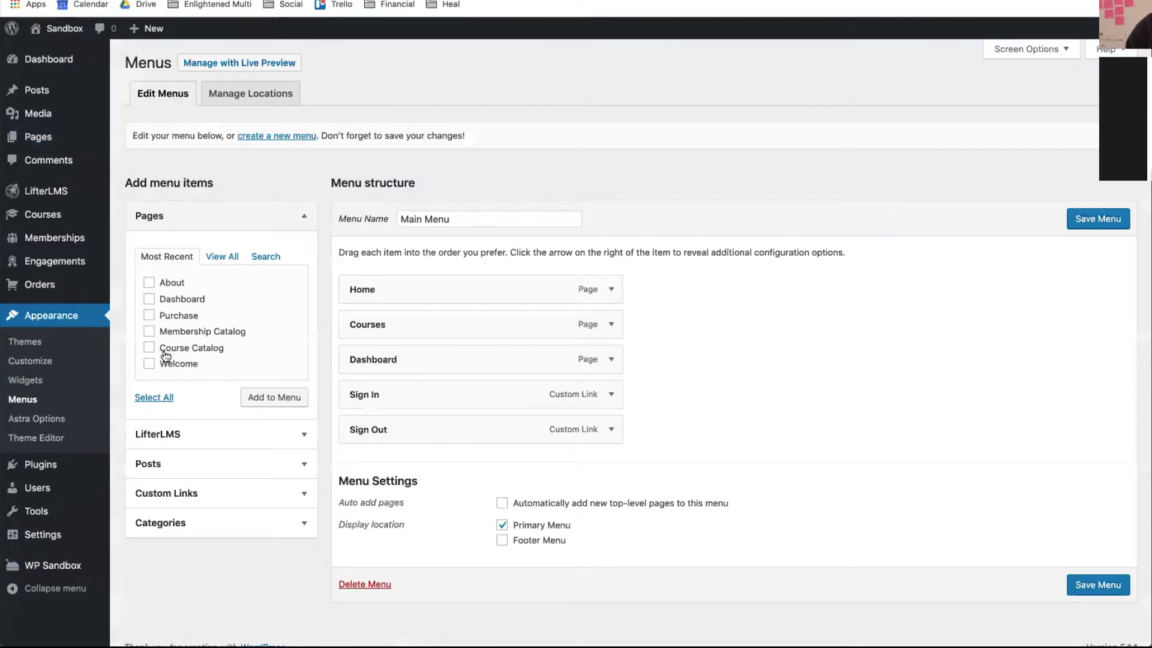
click(149, 283)
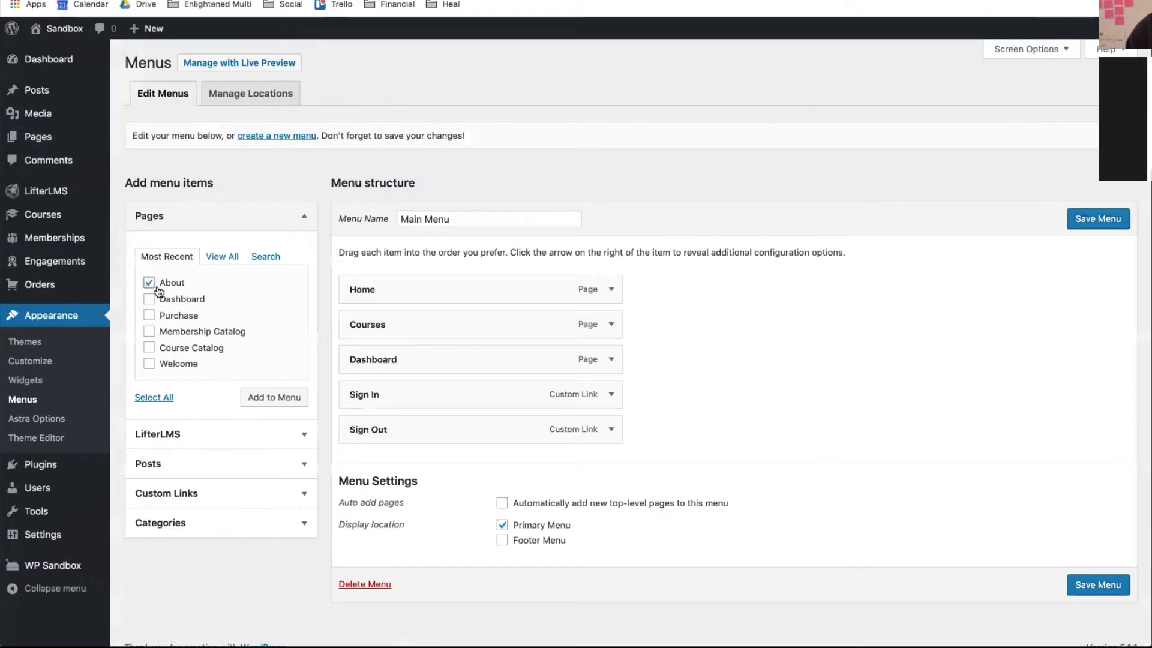
click(262, 399)
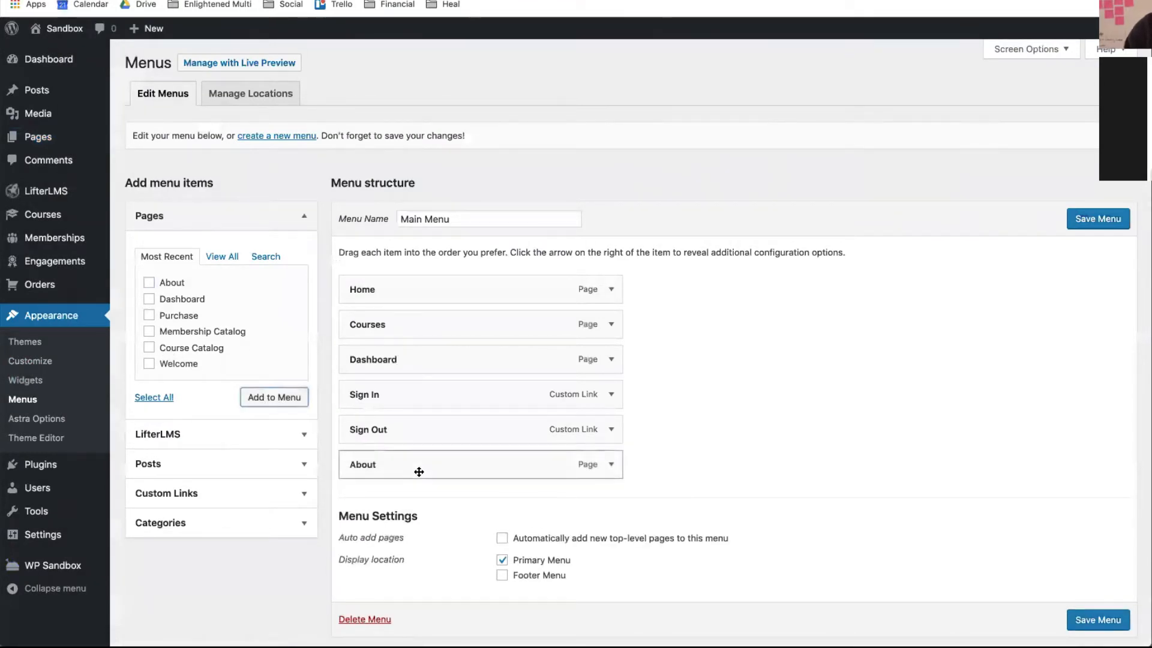
drag(417, 470, 413, 330)
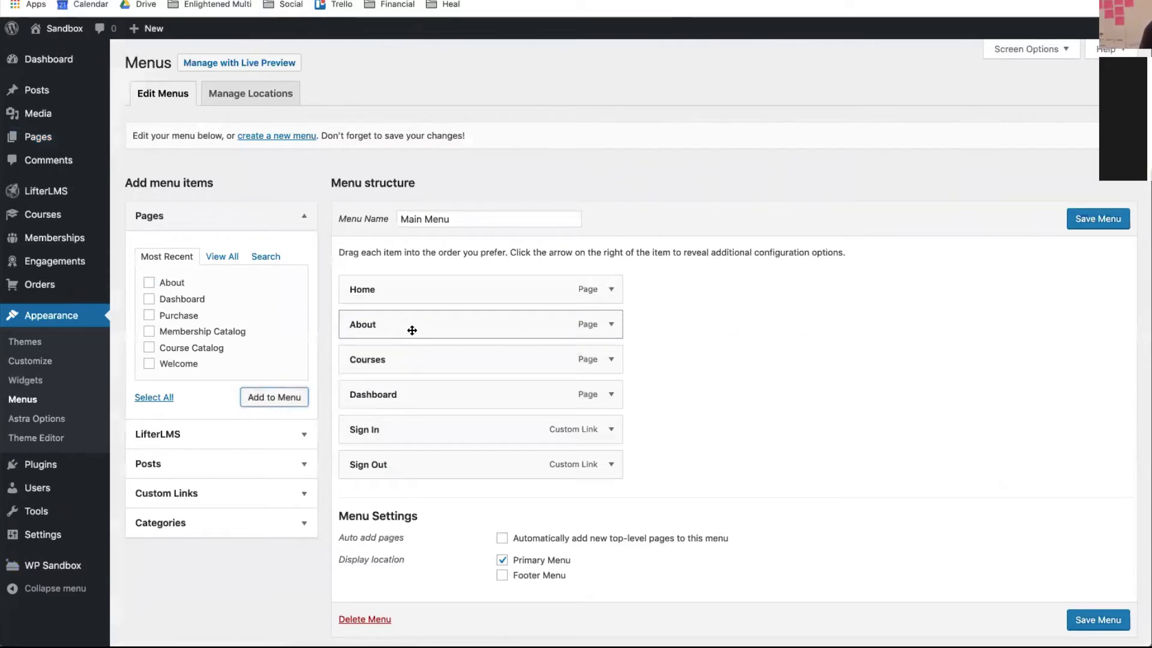
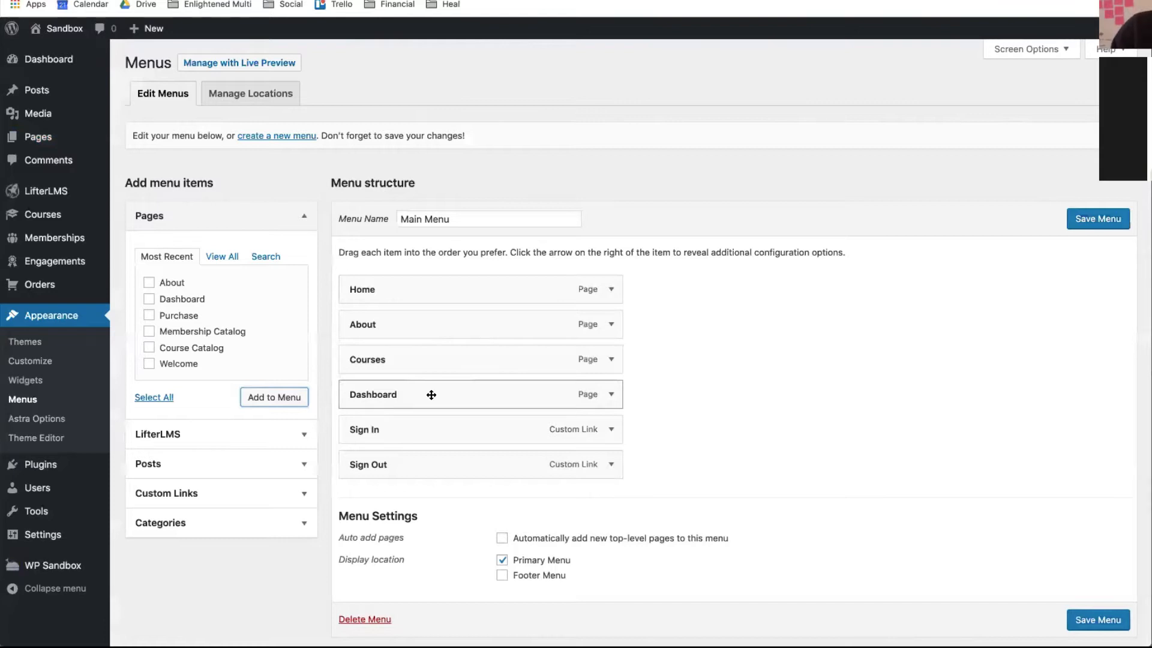
- Save the six-item Main Menu and open Appearance > Customize
click(1113, 226)
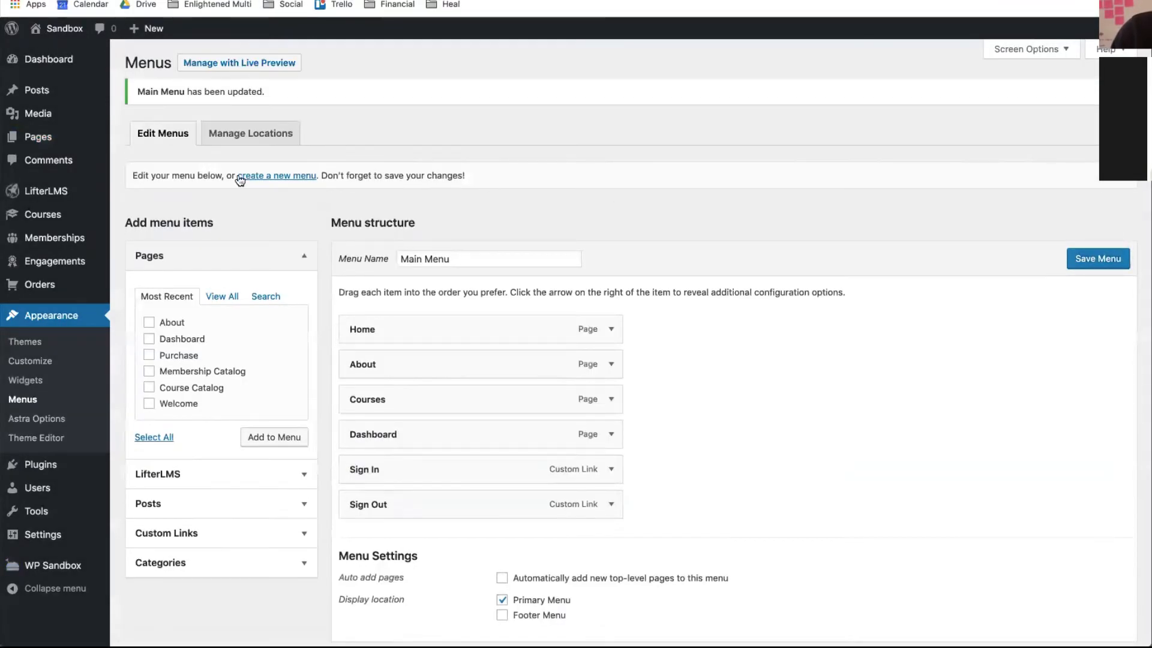
mouse_move(11, 207)
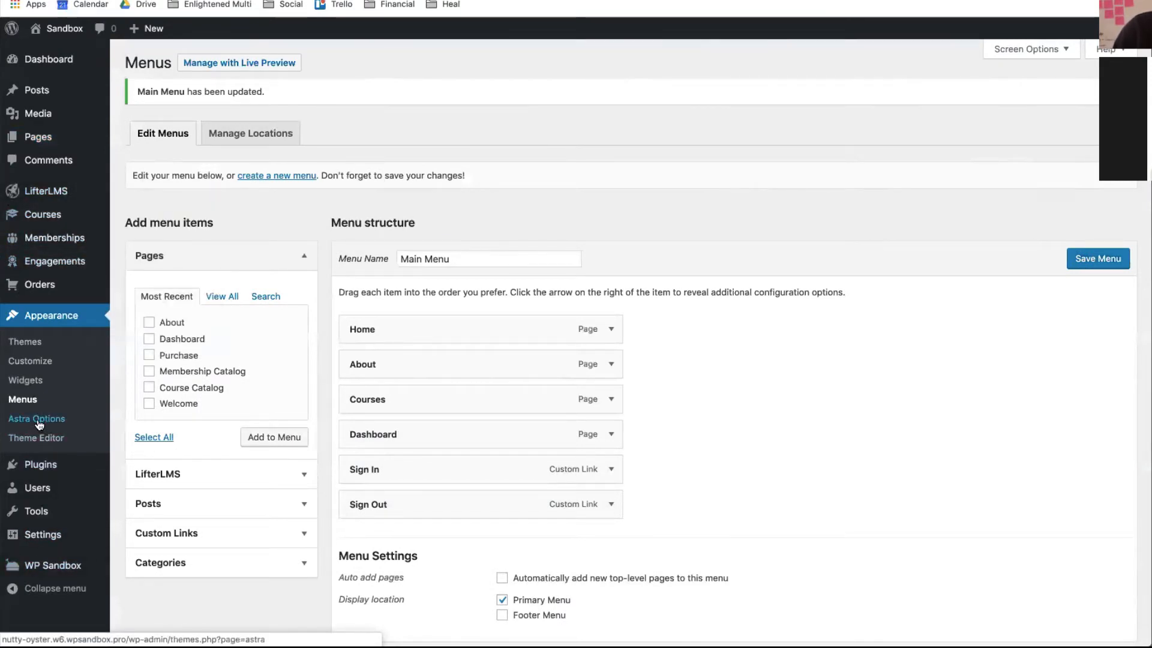
scroll(33, 199, down, 1)
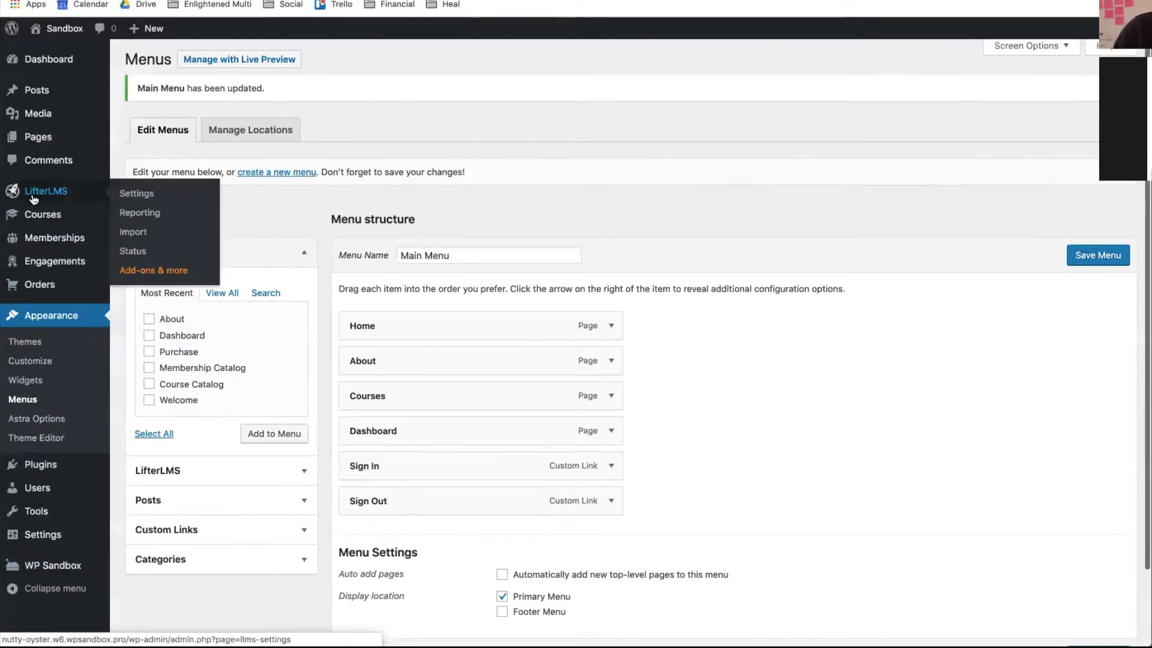
scroll(34, 204, down, 1)
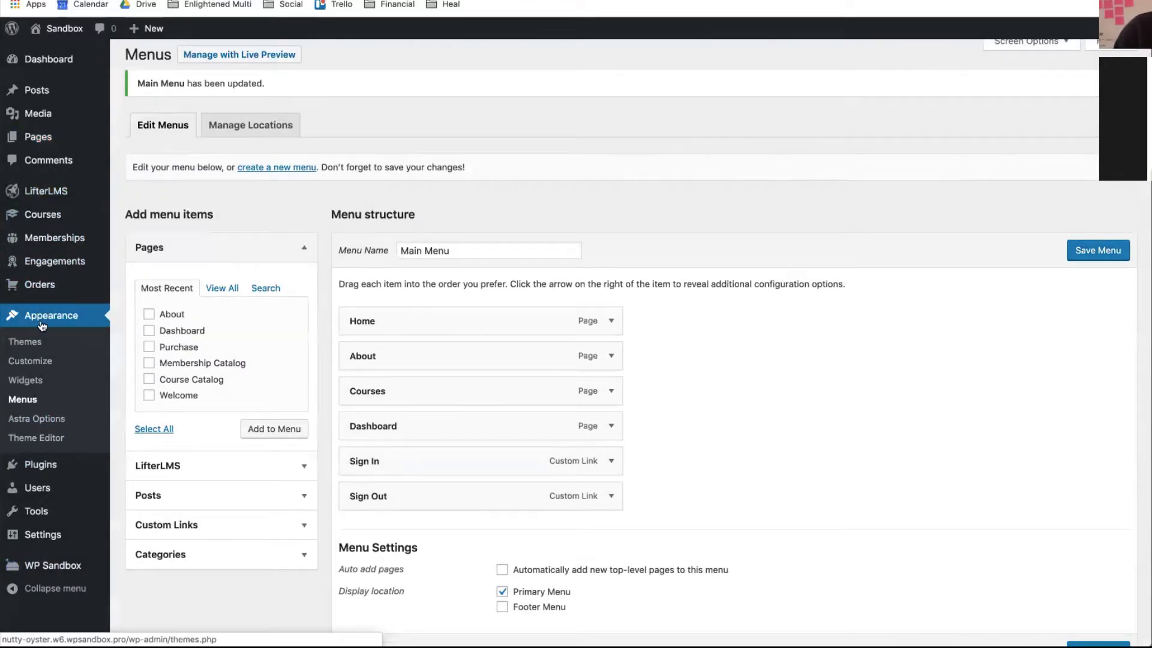
click(35, 364)
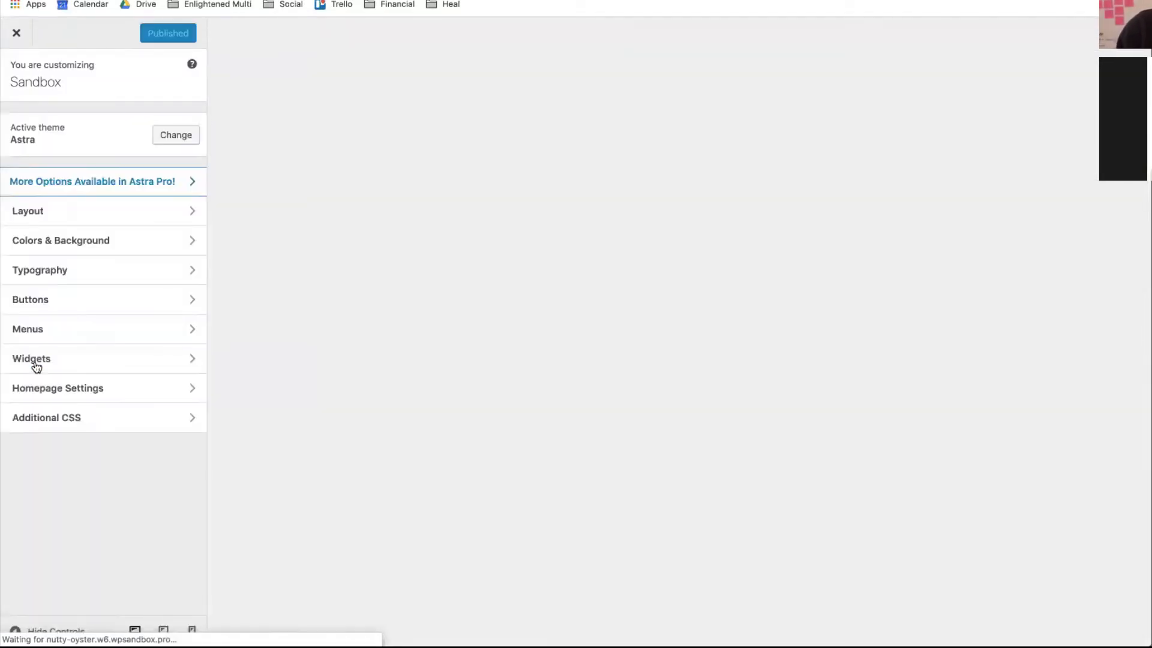
- In Site Identity, change the title from Sandbox to 'My Academy' and the tagline to 'Training for course creators', then publish
click(59, 179)
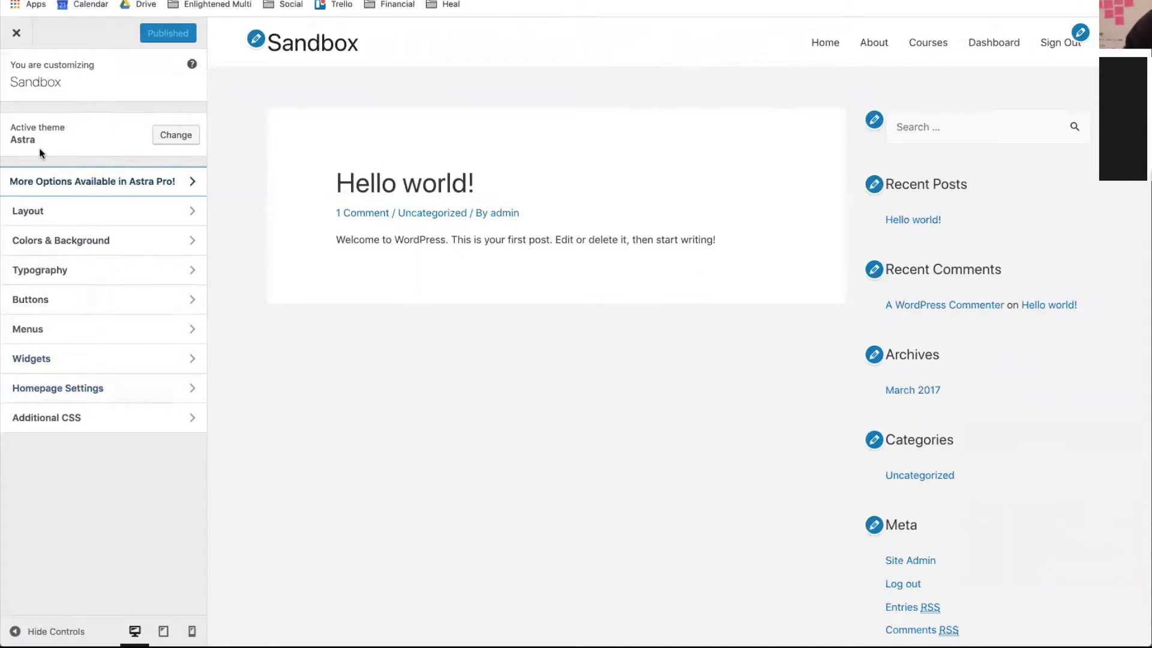
click(117, 213)
click(84, 128)
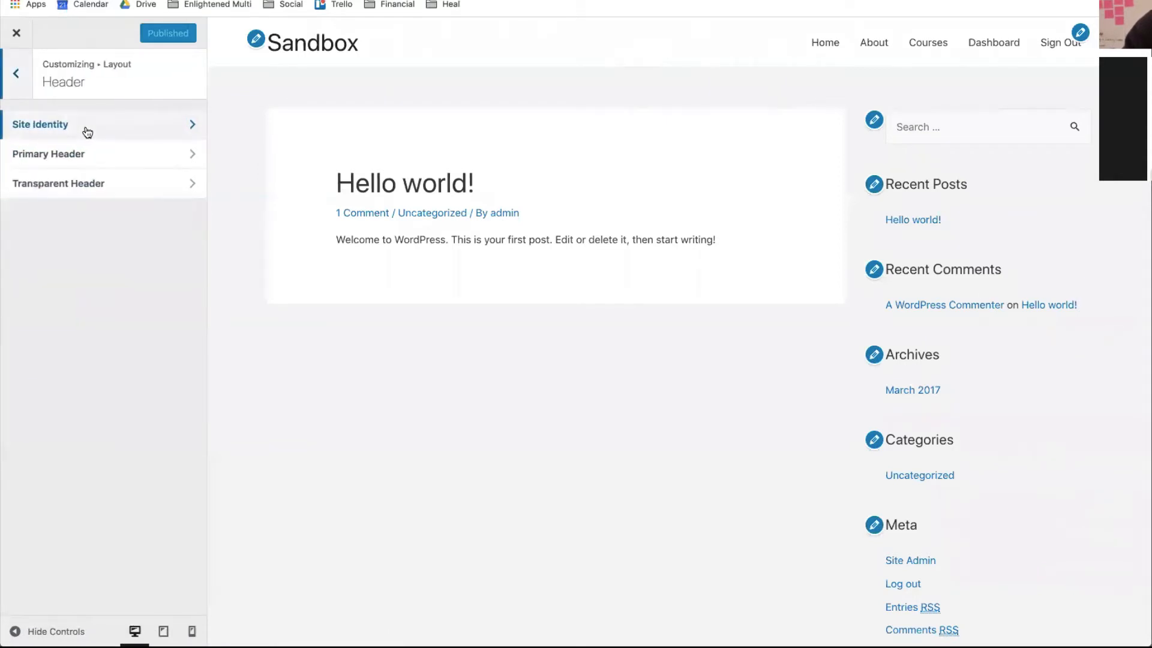
click(132, 128)
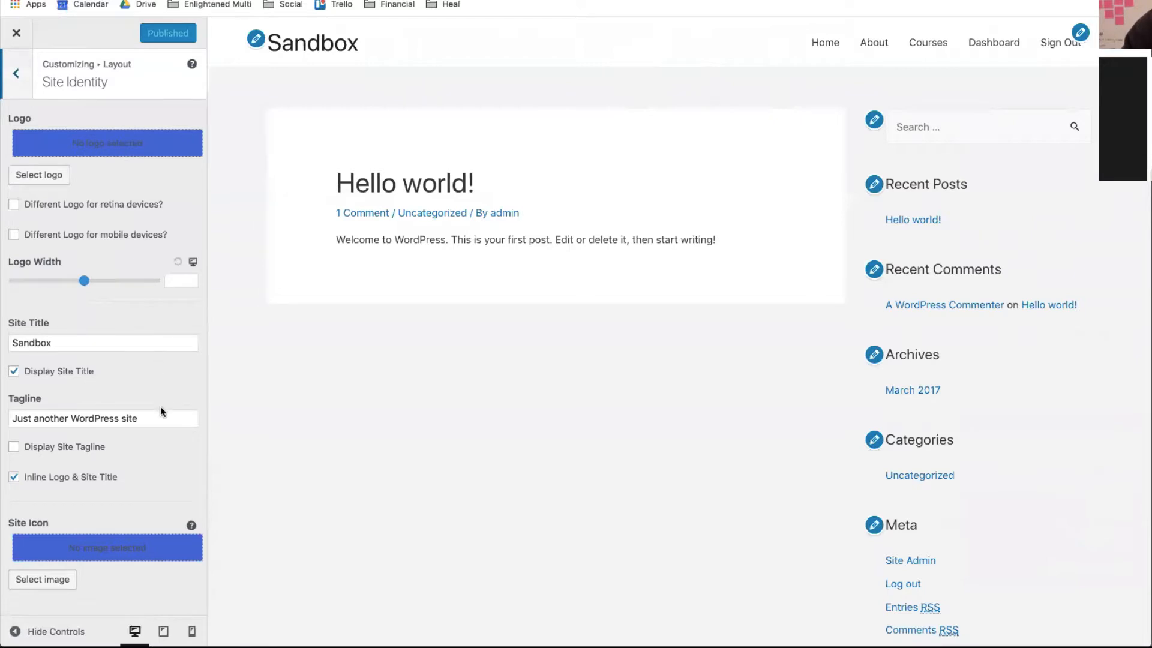
drag(84, 338, 7, 345)
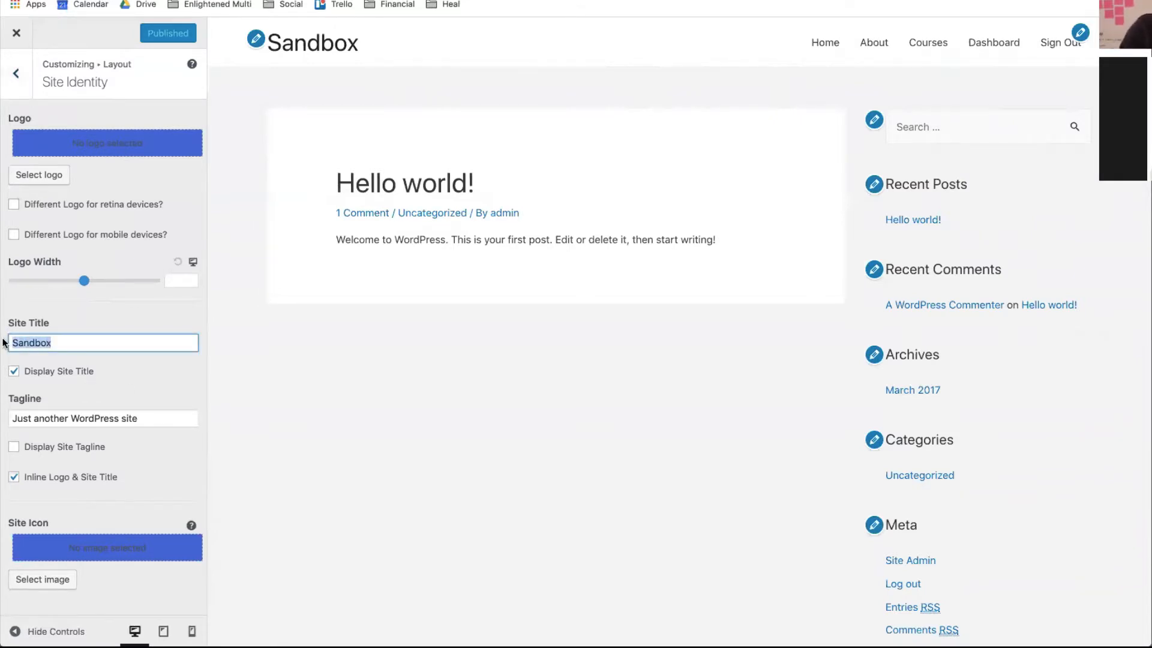
text(My Aca)
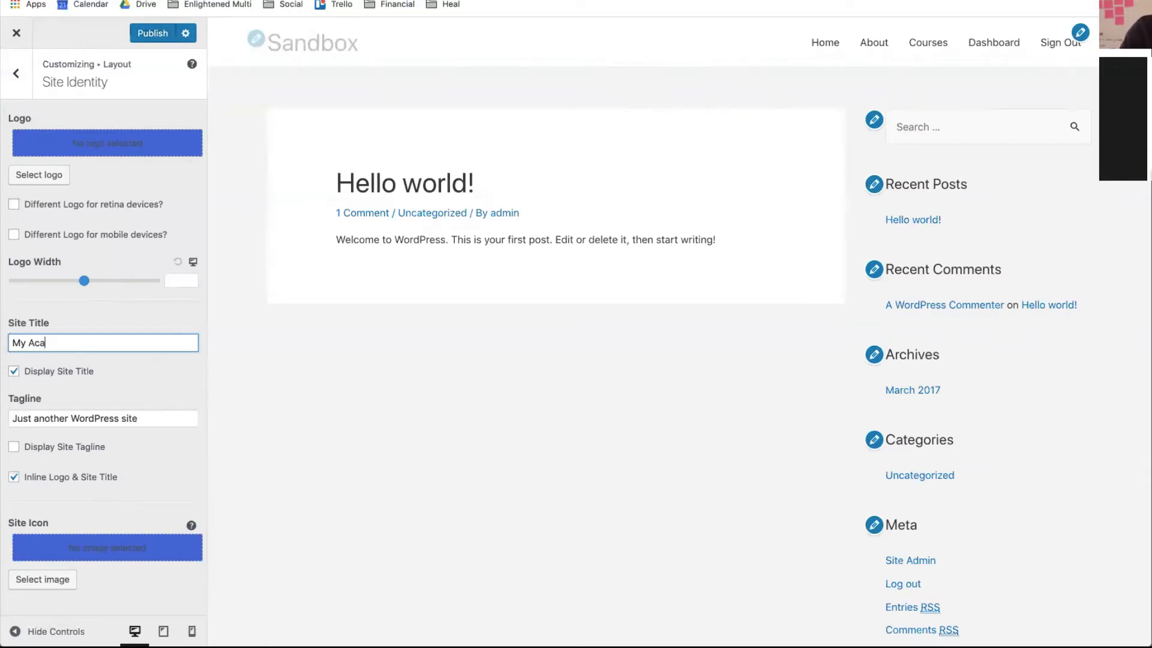
text(demy)
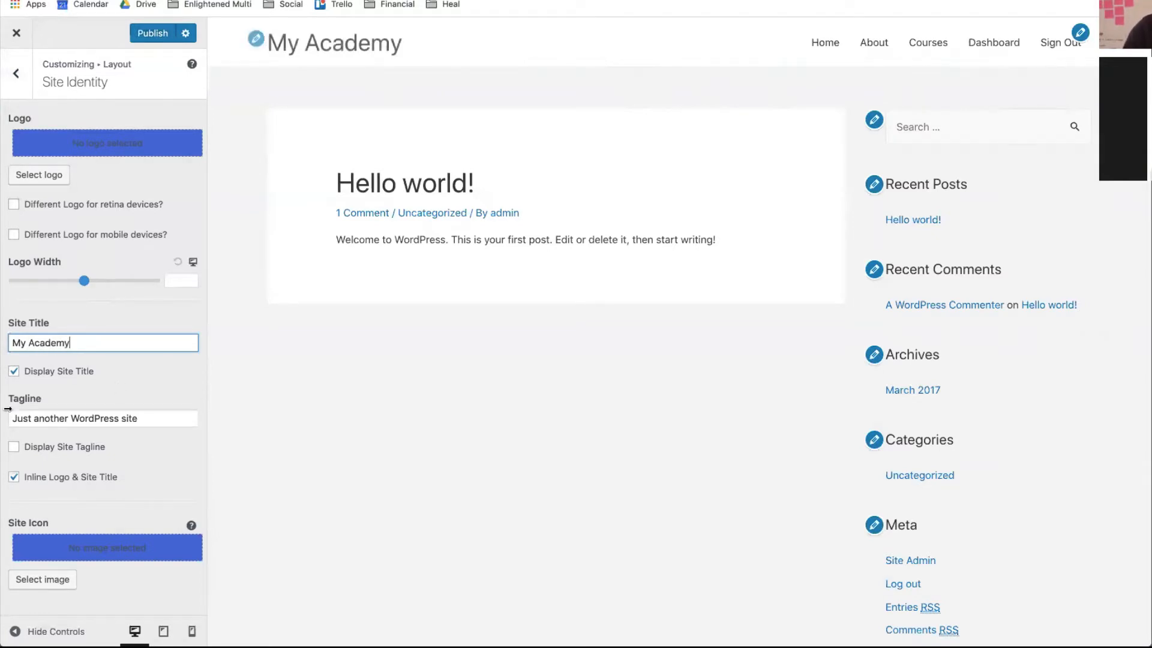
drag(169, 420, 7, 389)
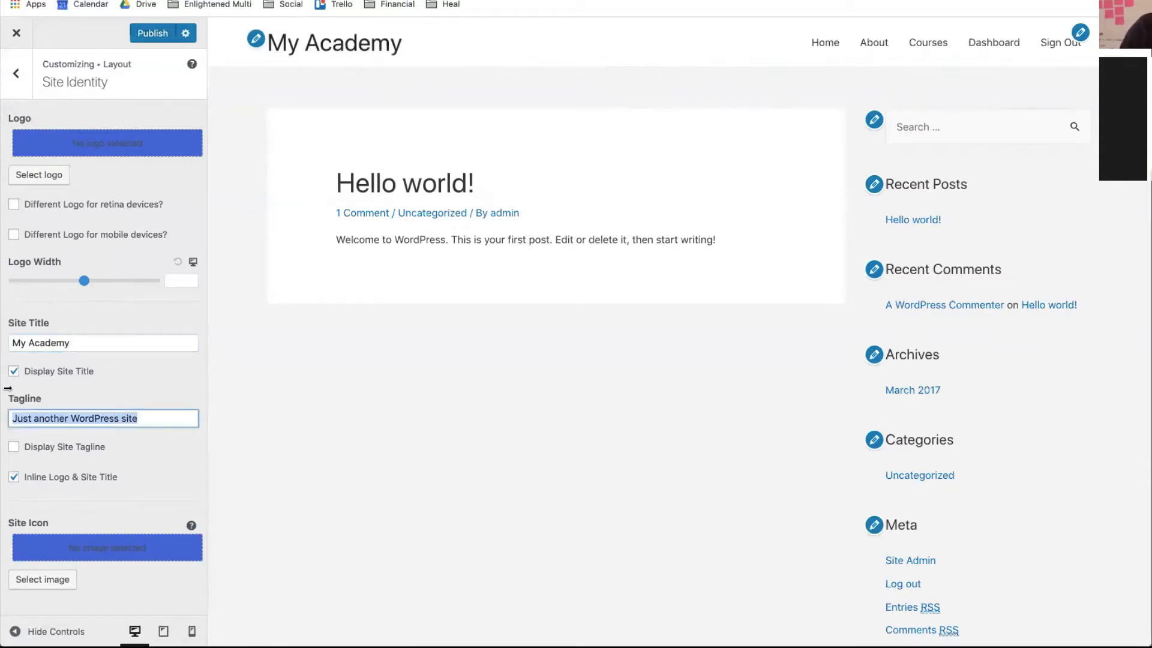
text(Training for course creators)
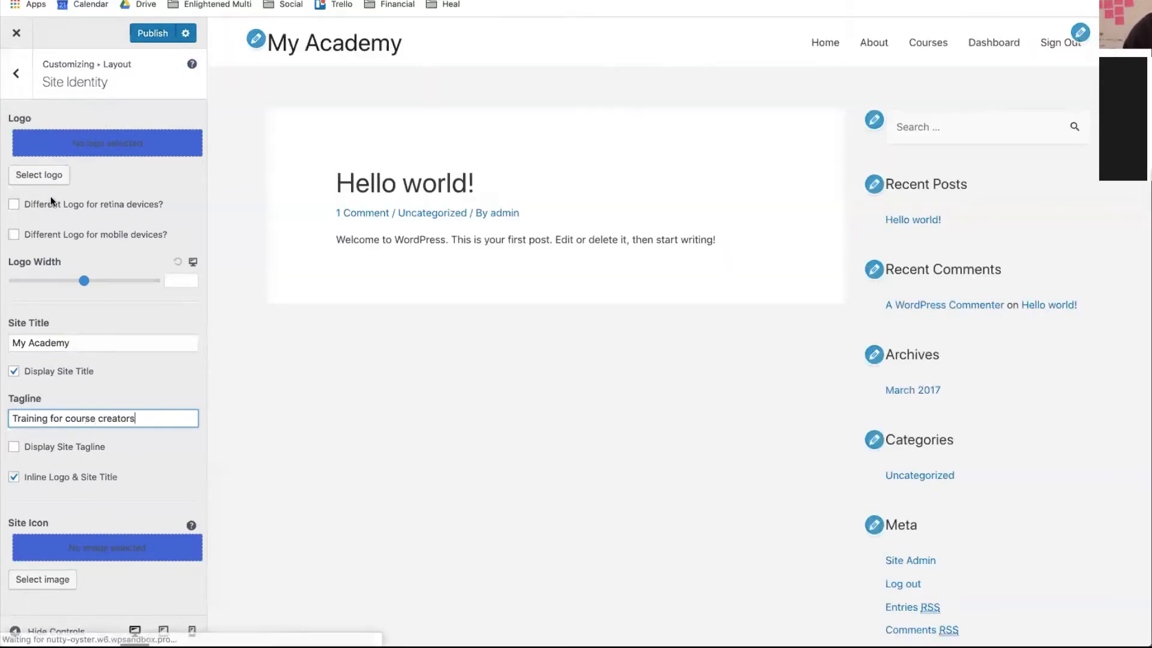
click(152, 33)
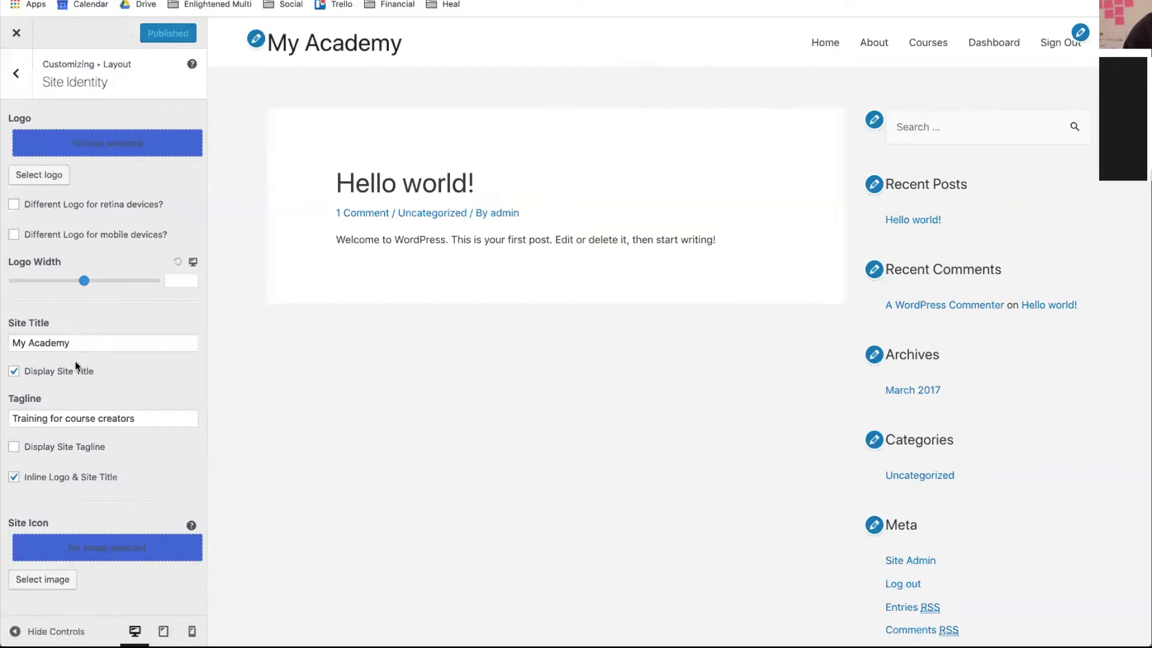
- Raise the Primary Header's mobile Menu Breakpoint several times
click(18, 75)
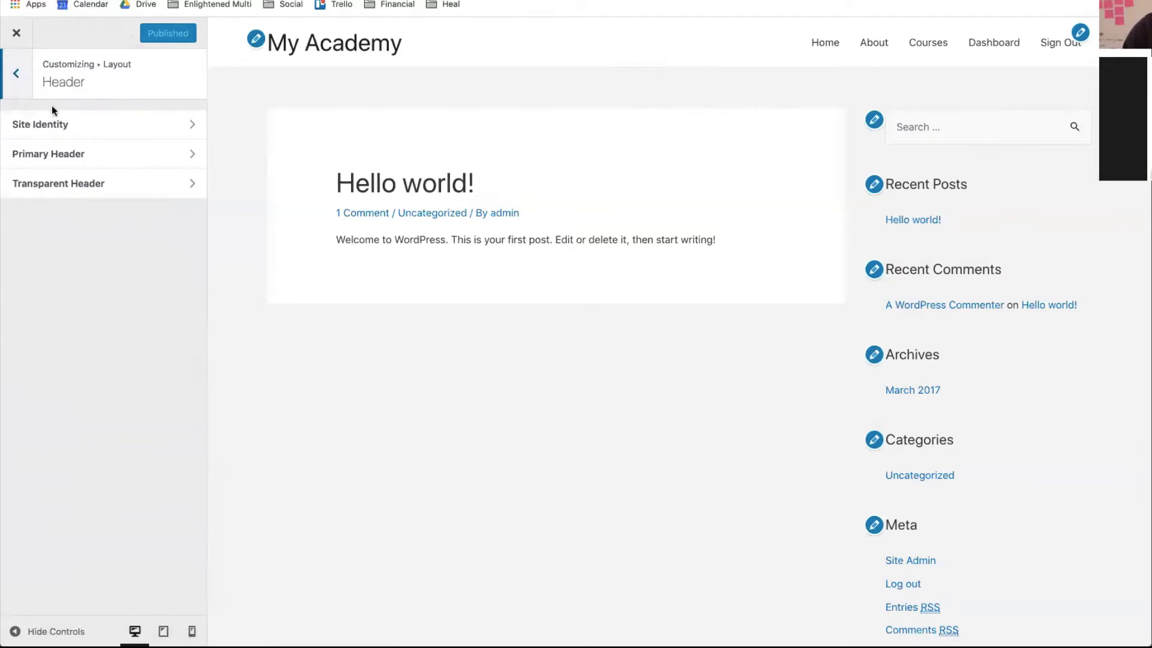
click(48, 154)
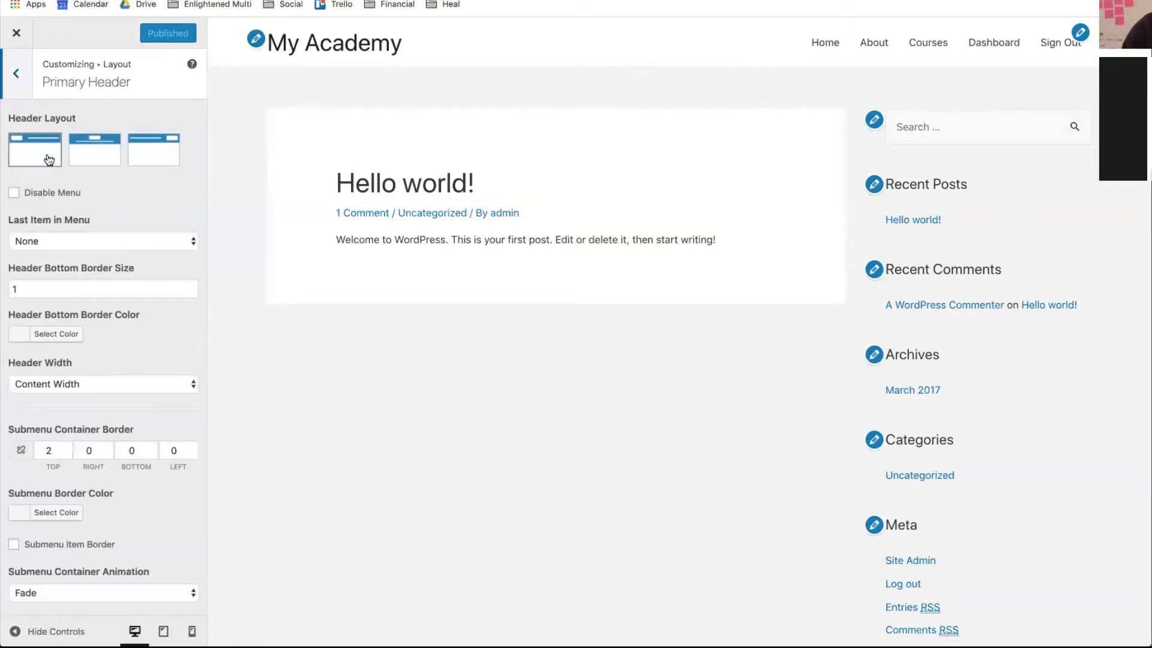
scroll(100, 300, down, 1)
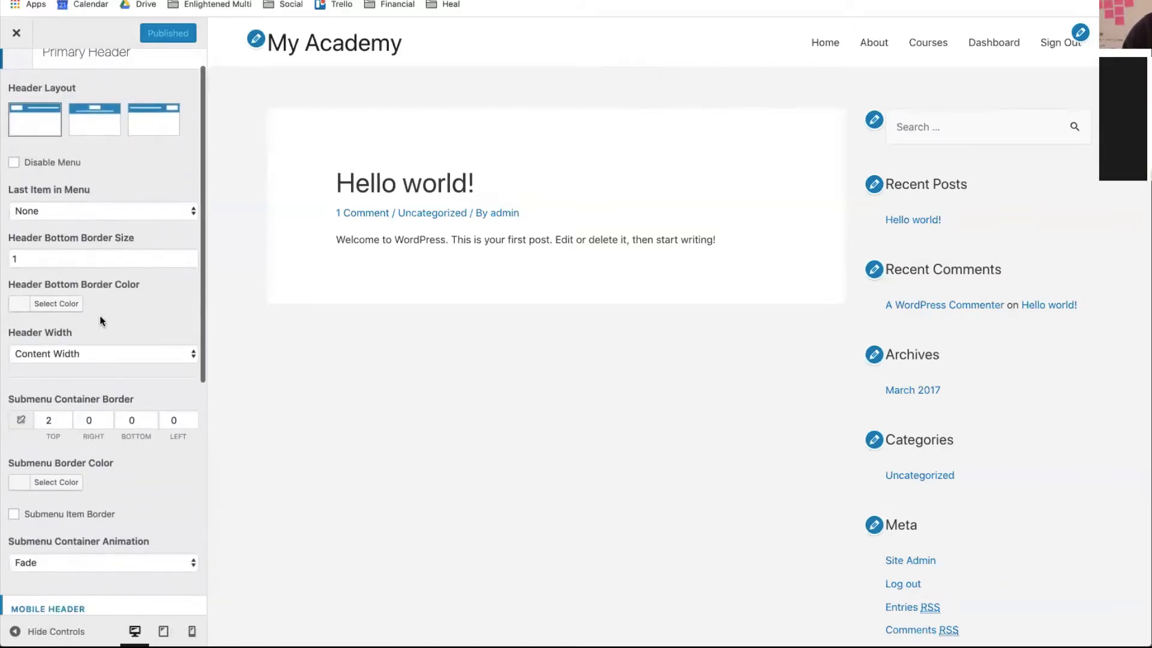
scroll(77, 255, down, 2)
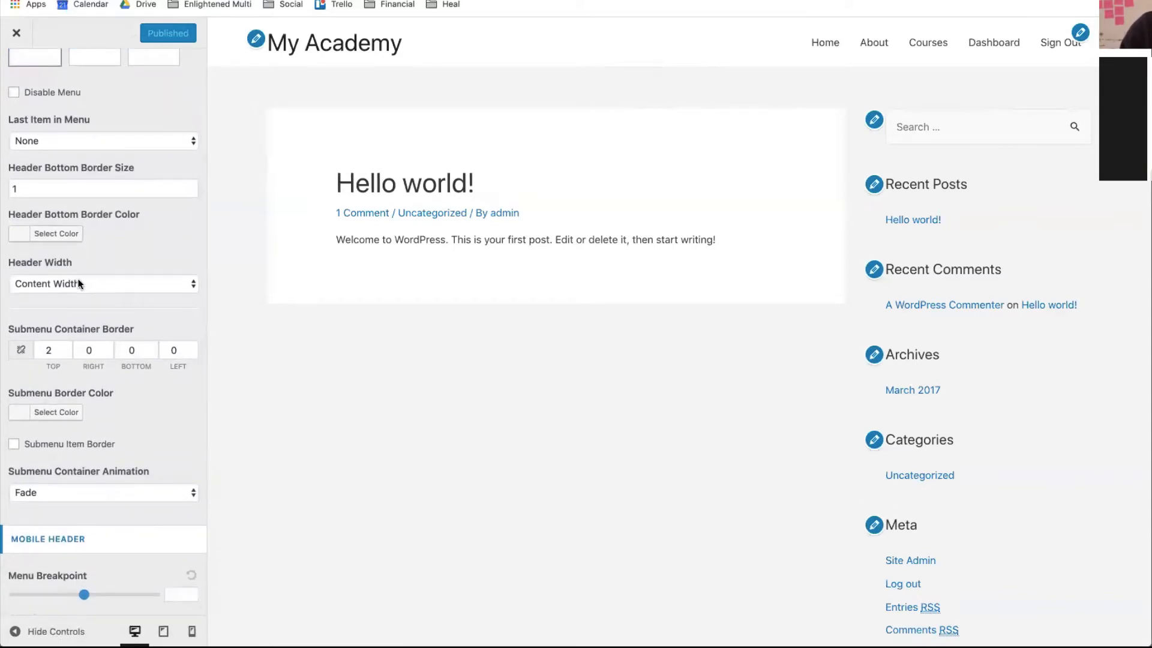
scroll(79, 284, down, 6)
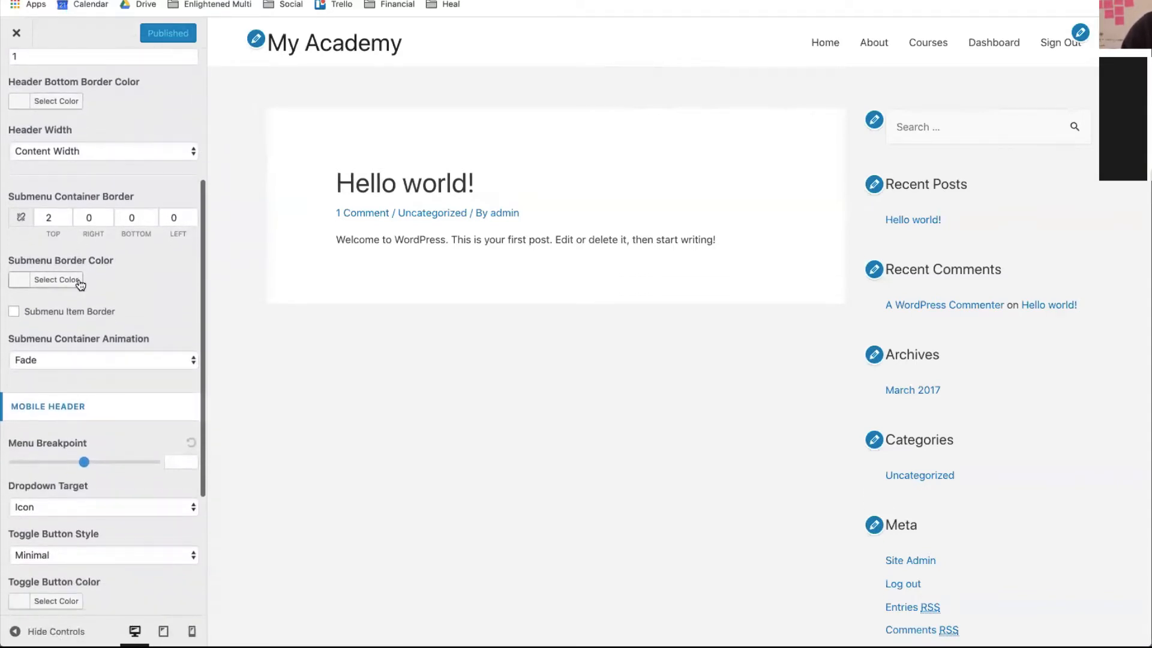
scroll(80, 284, up, 5)
scroll(113, 336, down, 7)
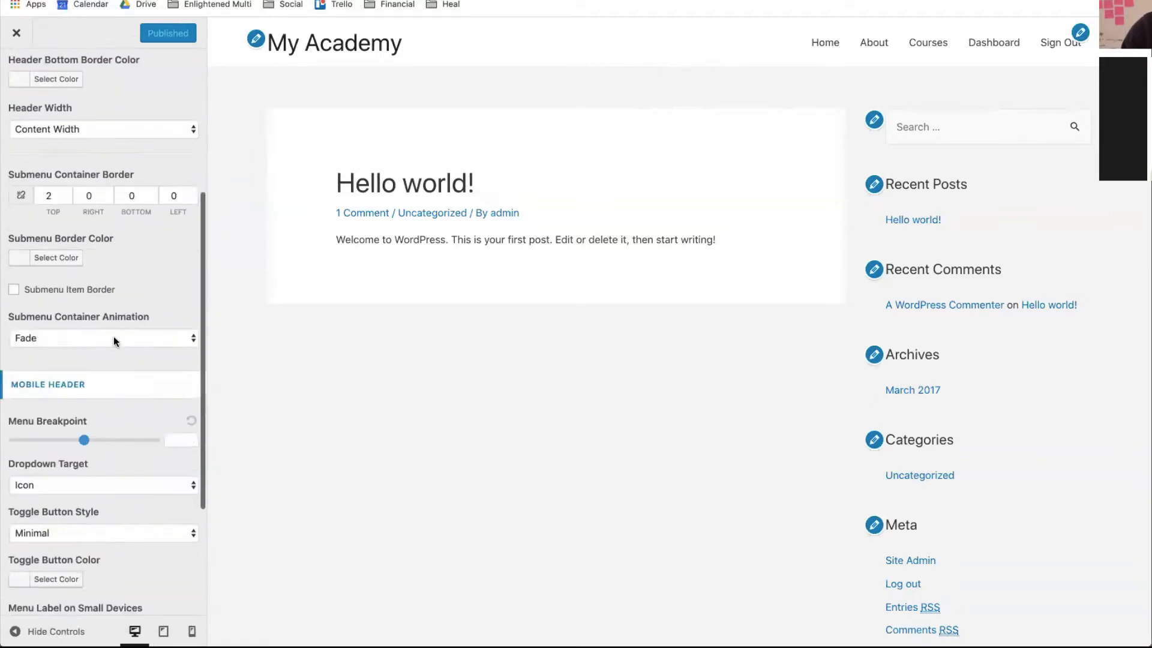
drag(85, 301, 108, 305)
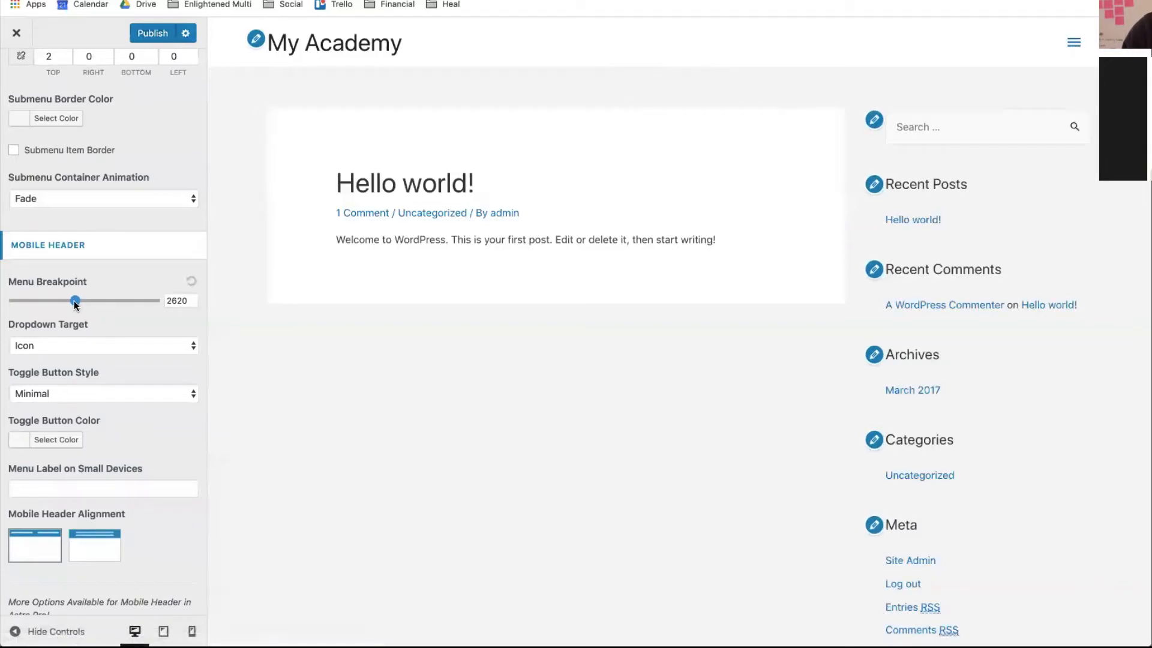
drag(75, 304, 91, 307)
drag(95, 307, 123, 301)
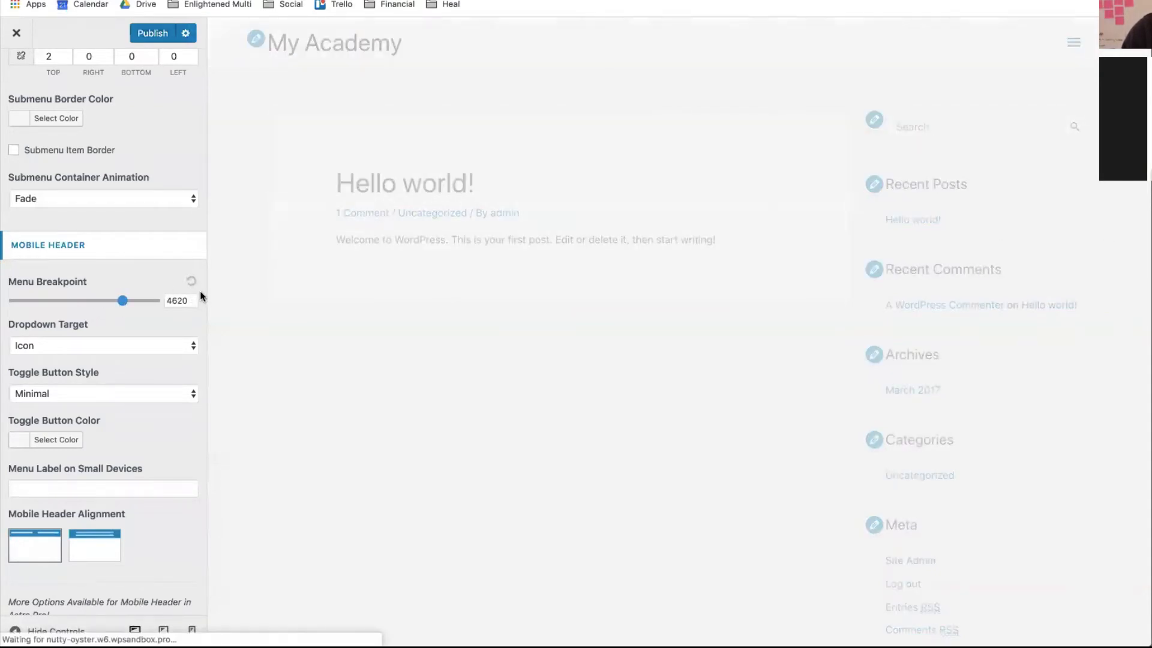
- Reset the Menu Breakpoint to default, publish, and return to the Header sections list
click(193, 286)
scroll(193, 287, down, 2)
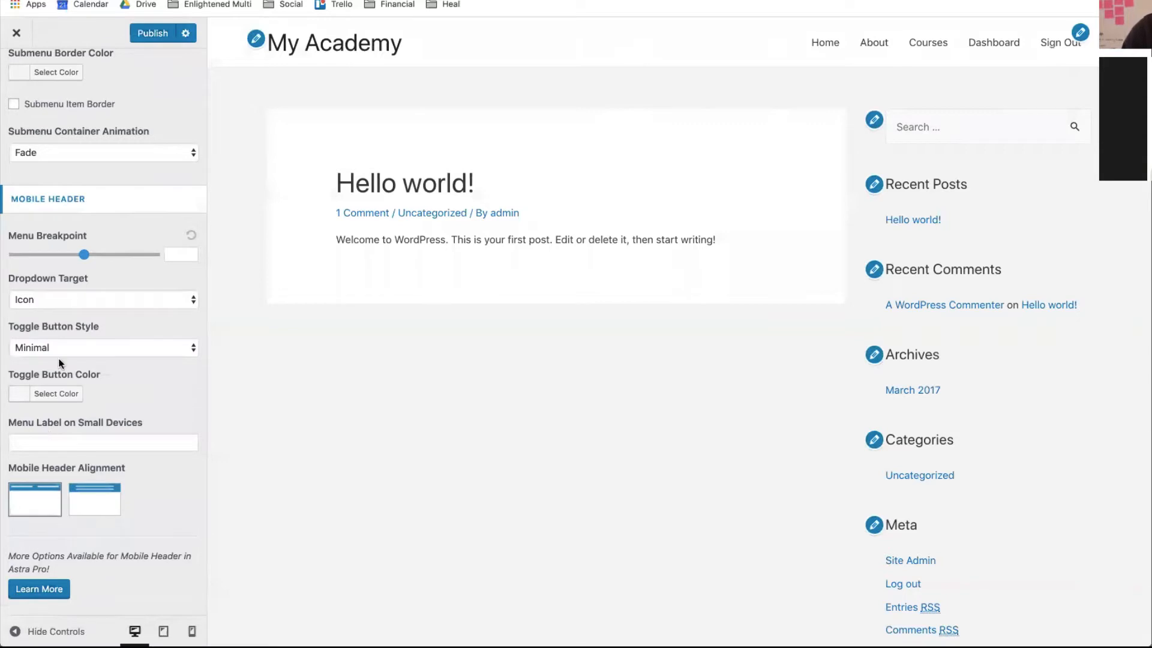
scroll(60, 362, up, 5)
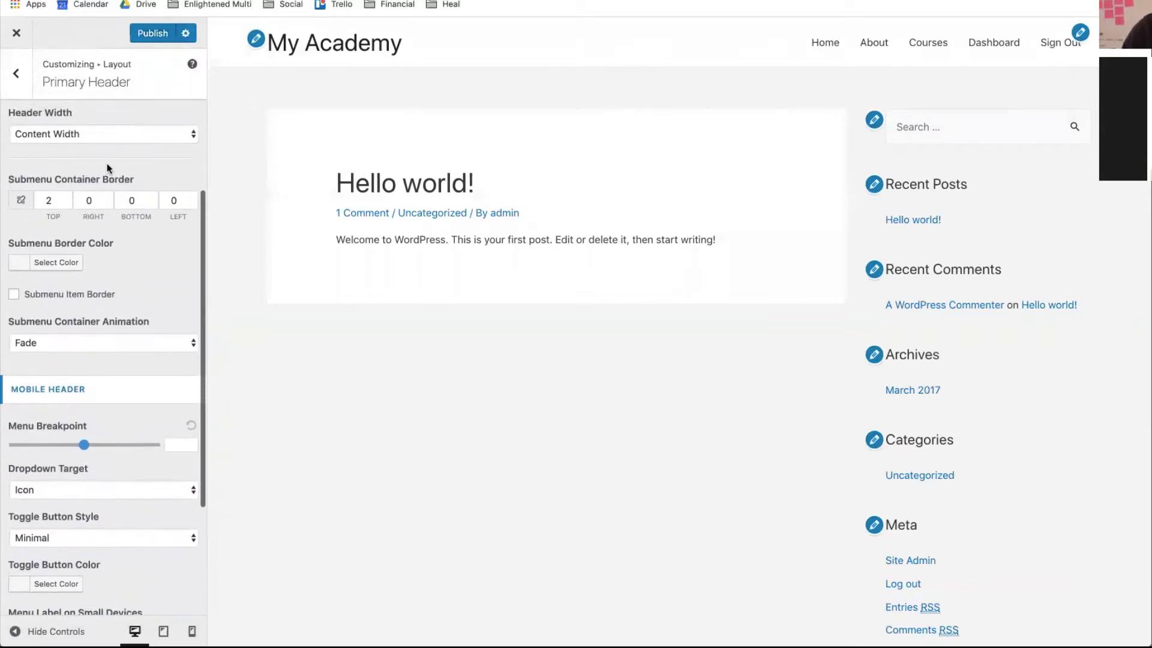
click(145, 31)
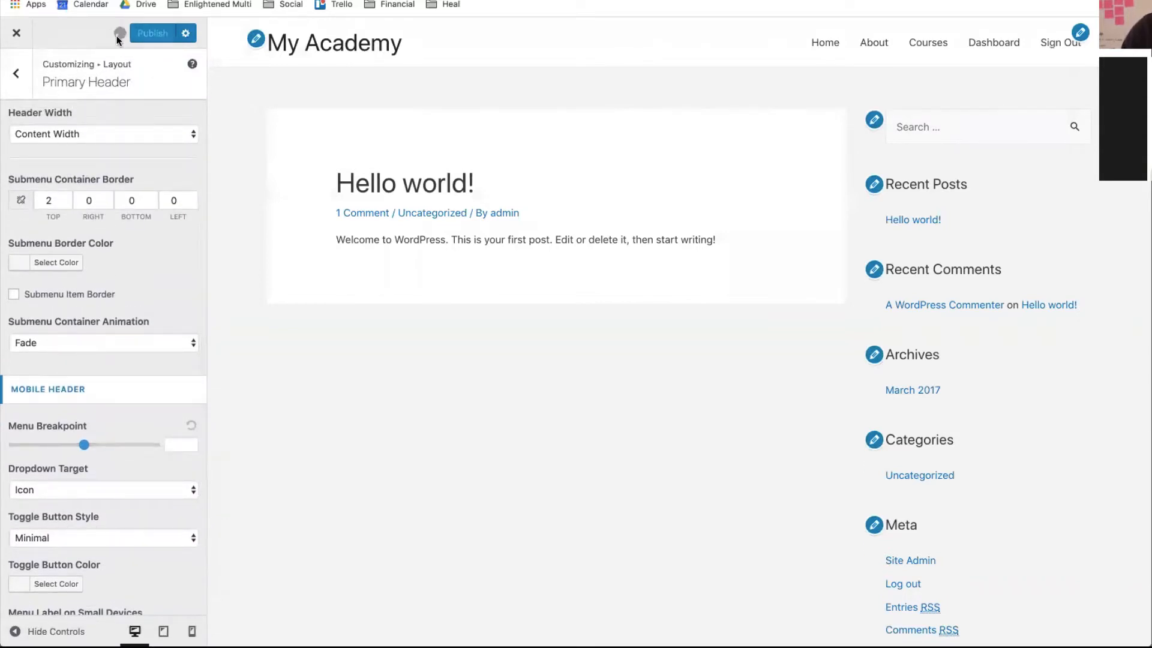
click(18, 74)
click(74, 190)
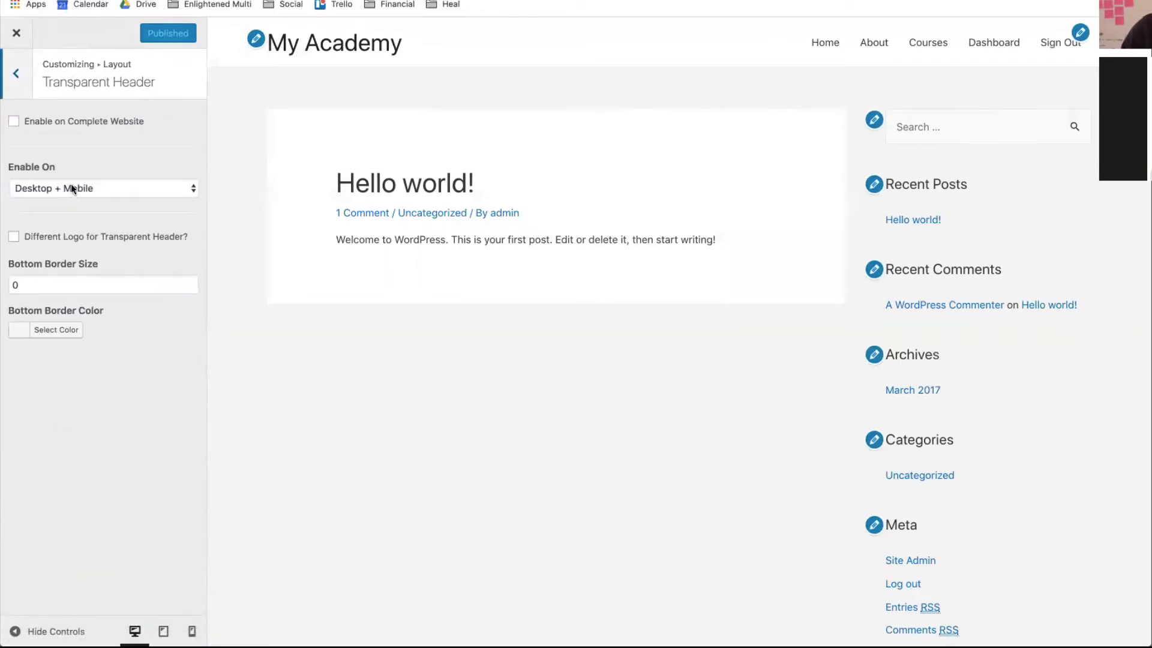
click(17, 39)
click(14, 76)
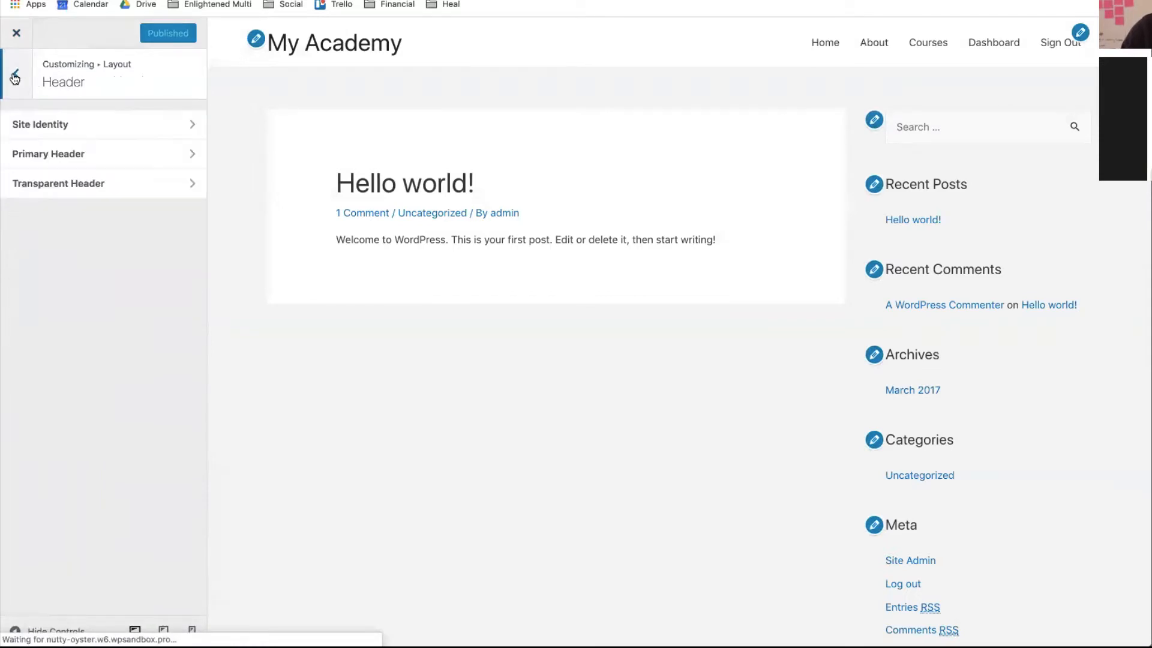
- Reopen the Customizer's Layout panel and preview The Official Quickstart Course from the Courses page
mouse_move(42, 68)
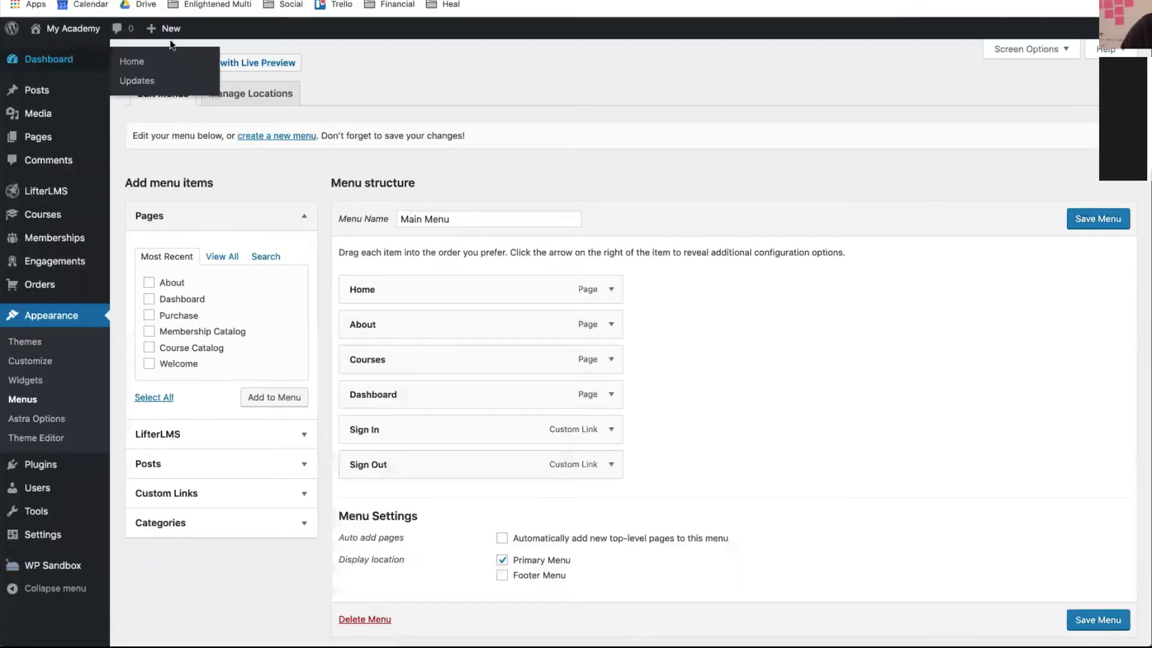
click(35, 361)
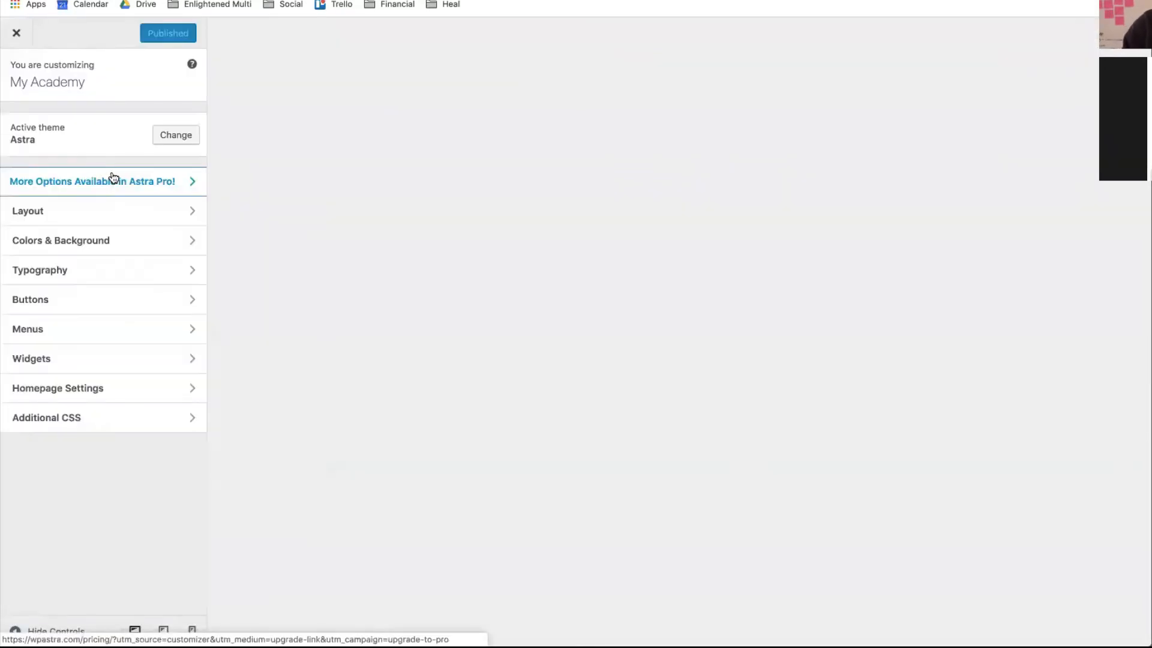
click(86, 209)
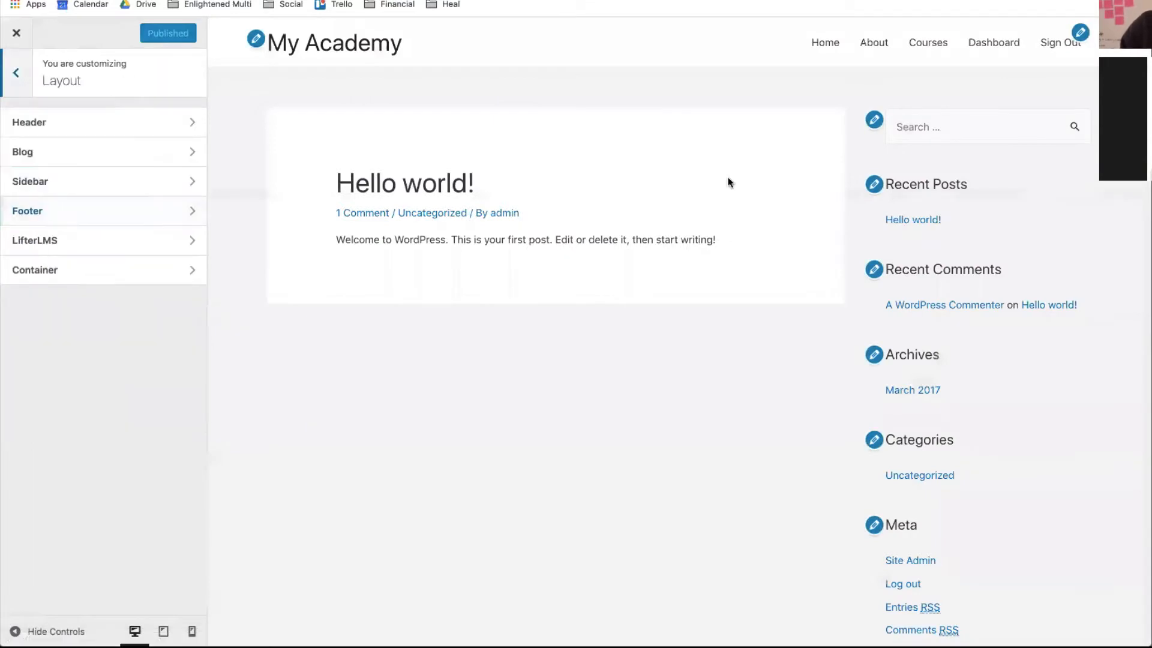
click(929, 43)
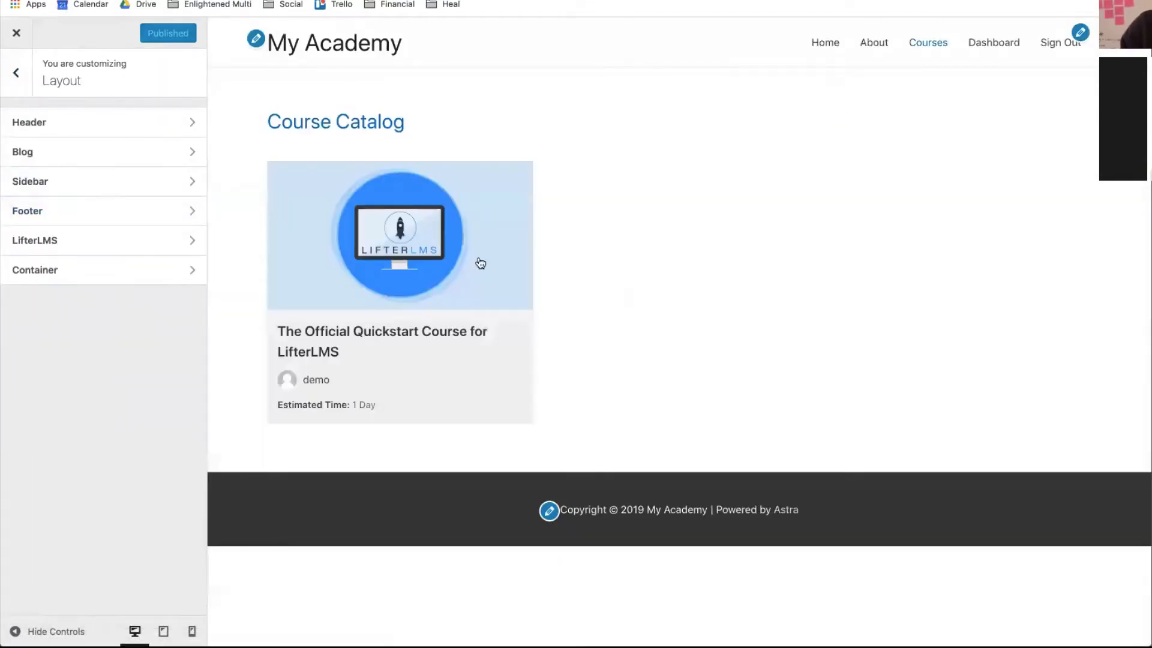
click(411, 332)
scroll(408, 327, down, 5)
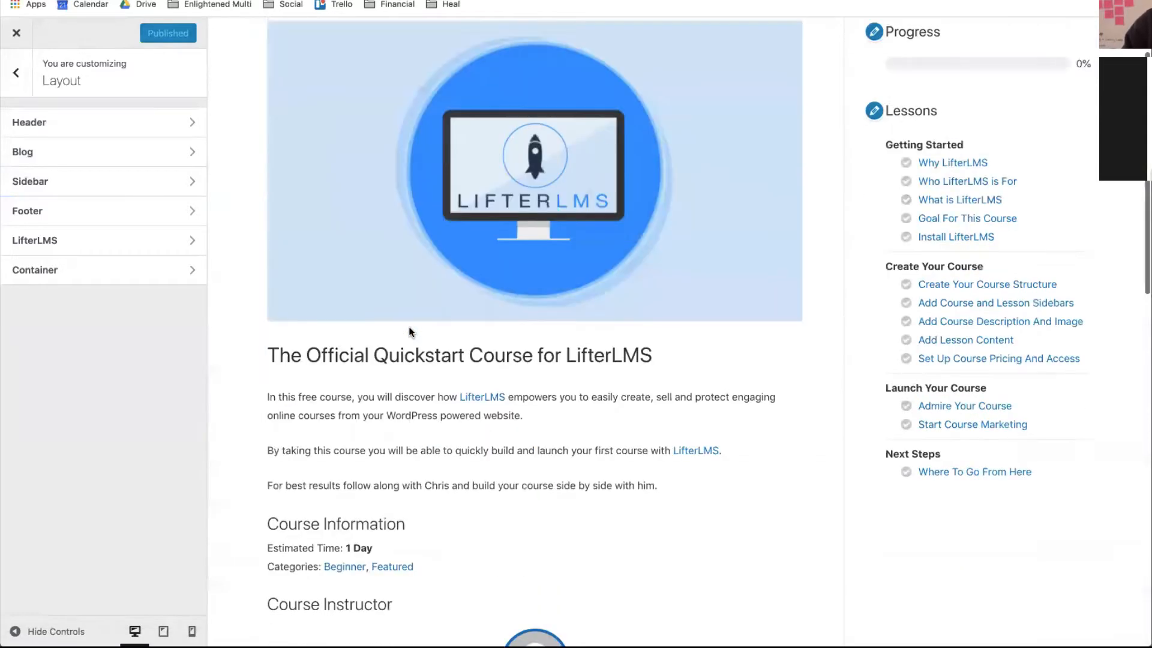
scroll(409, 326, up, 5)
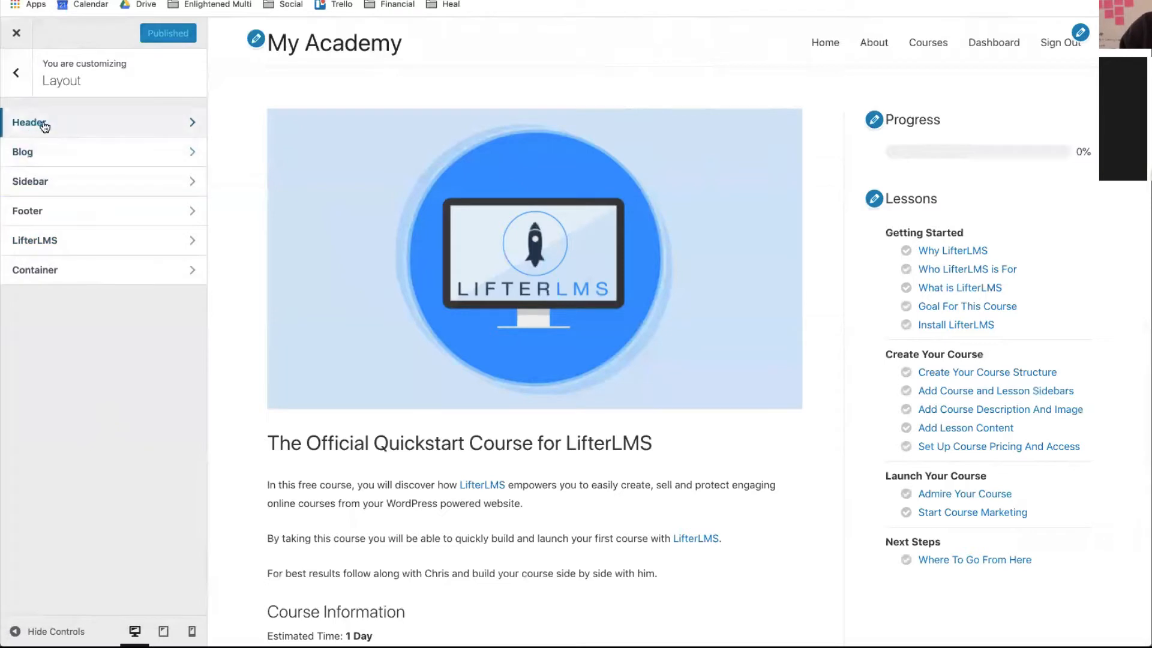
- Review the Blog / Archive settings under Layout > Blog and back out
click(39, 163)
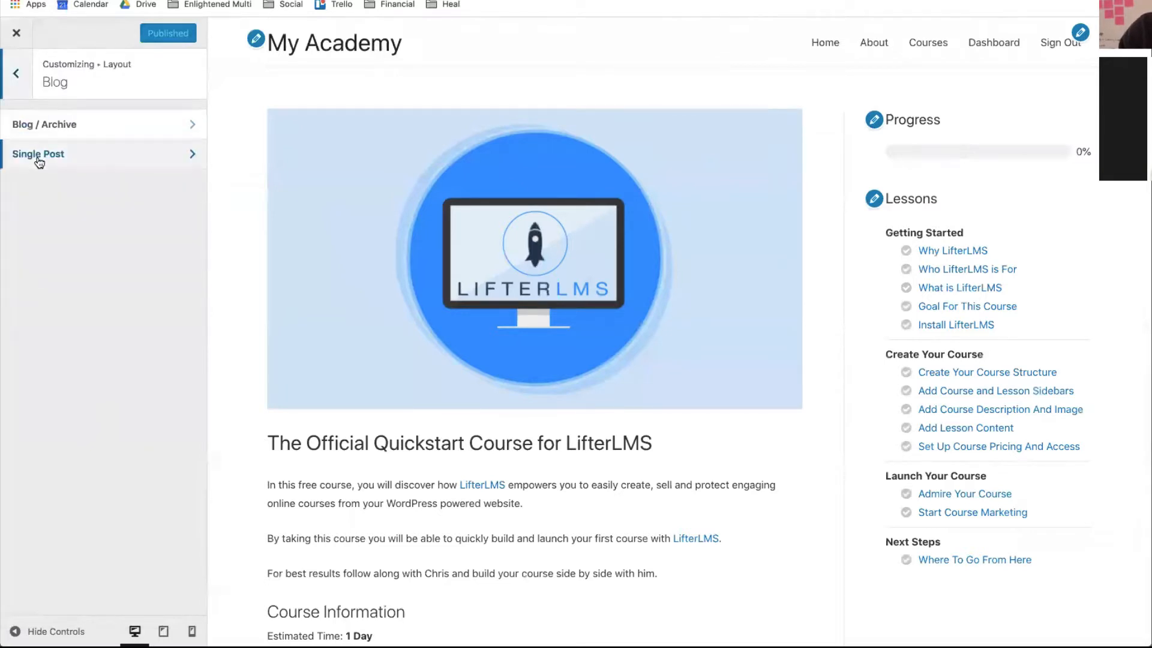
click(101, 125)
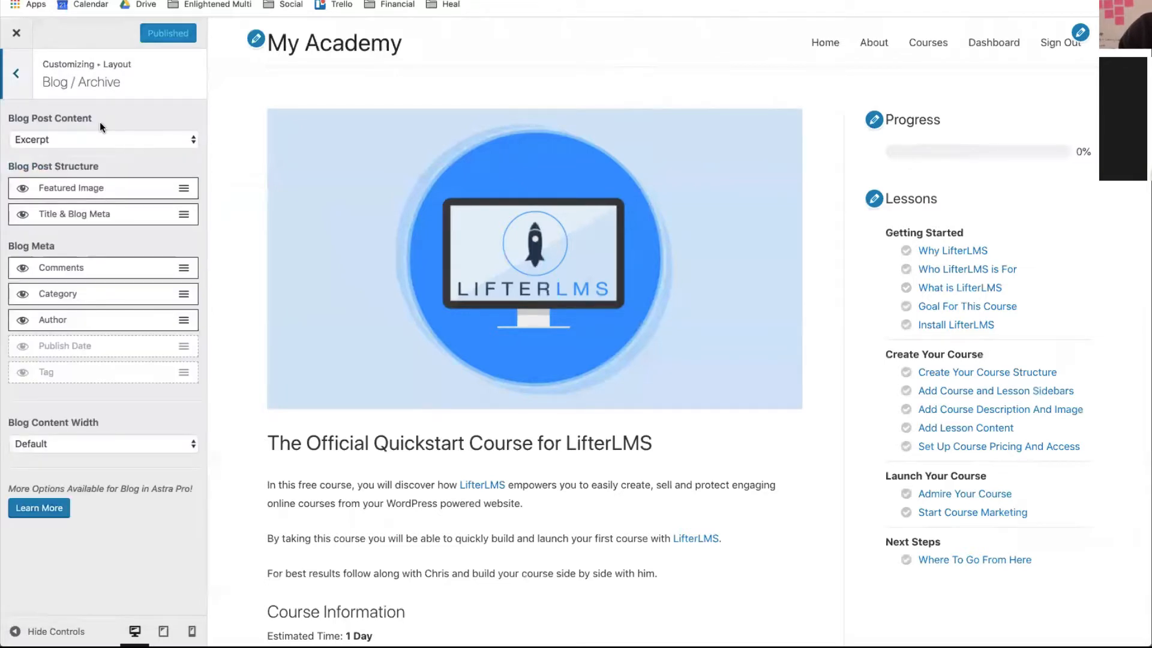
click(16, 84)
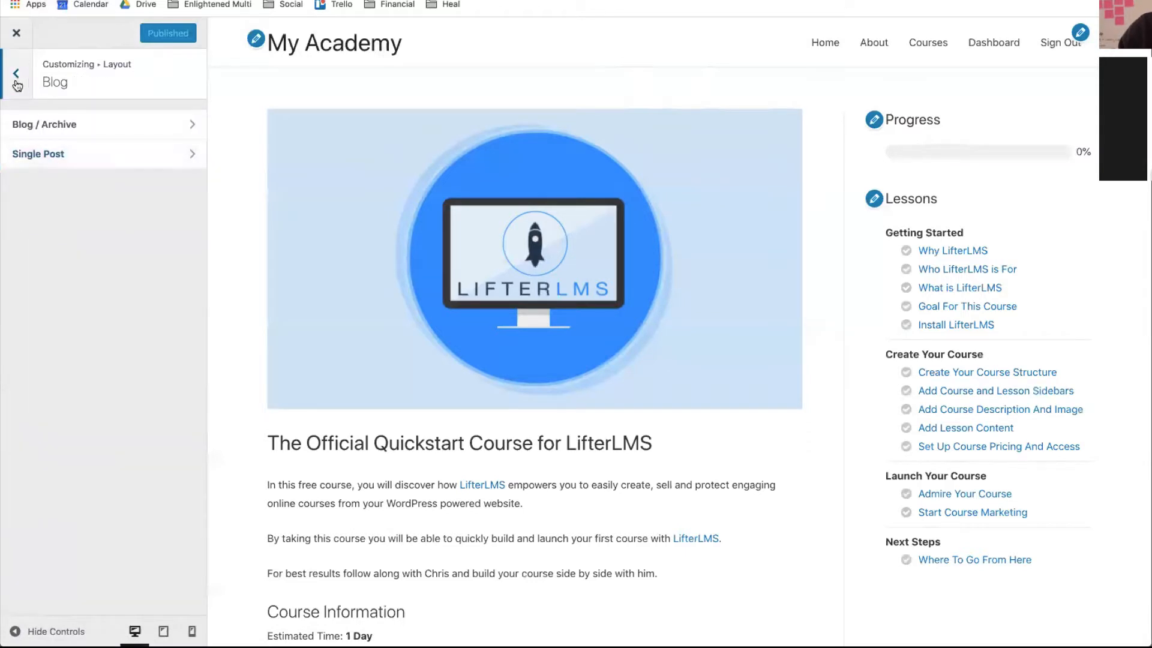
click(17, 84)
- Set No Sidebar as default and for pages and blog post archives; Right Sidebar for blog posts
click(34, 181)
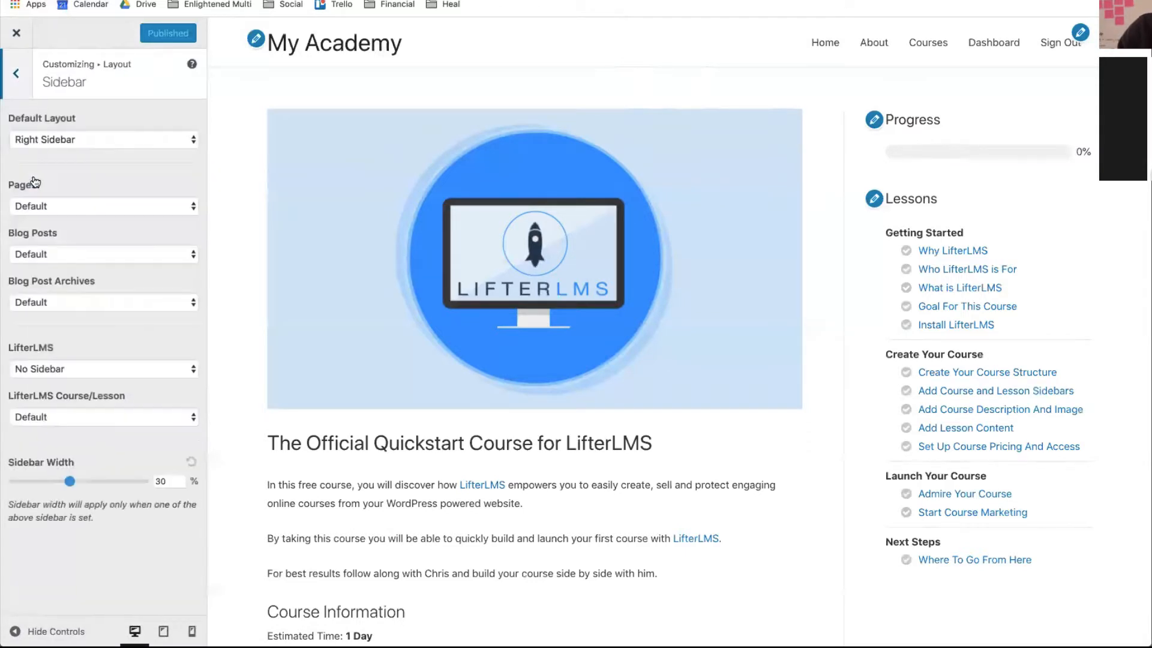
click(172, 142)
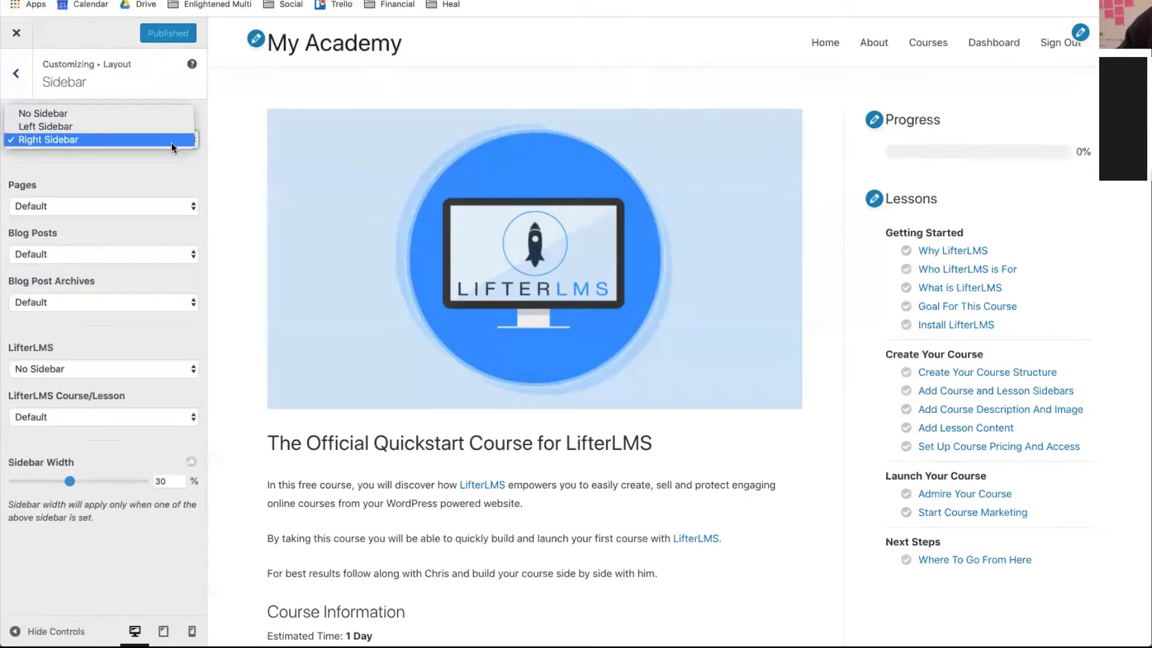
click(101, 142)
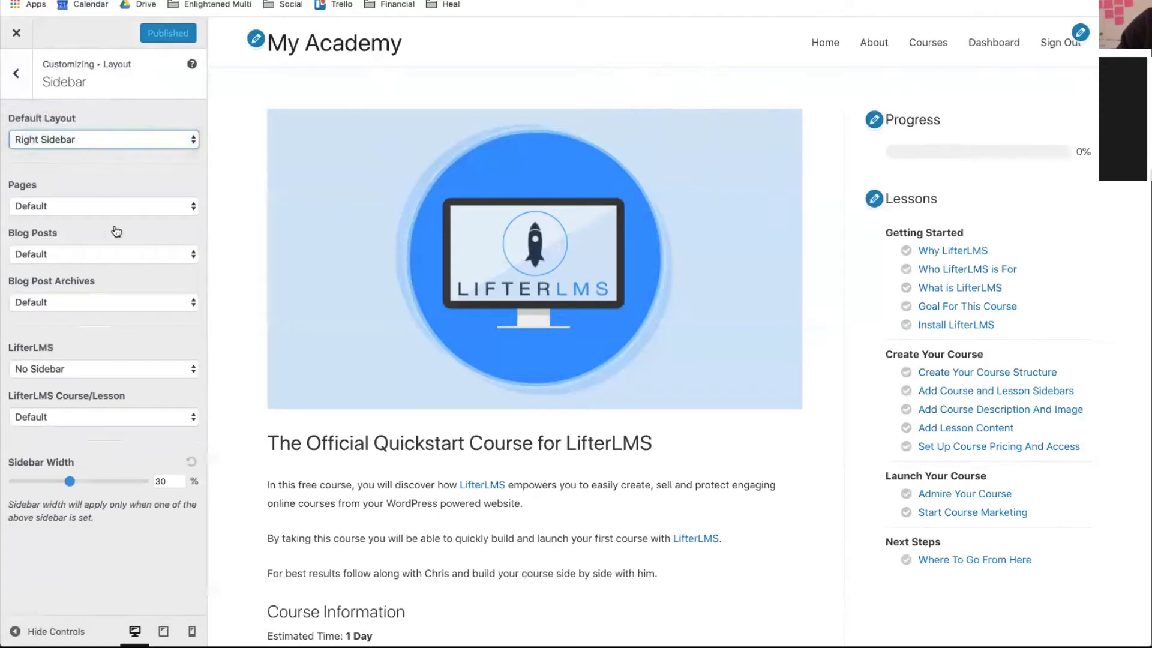
click(67, 207)
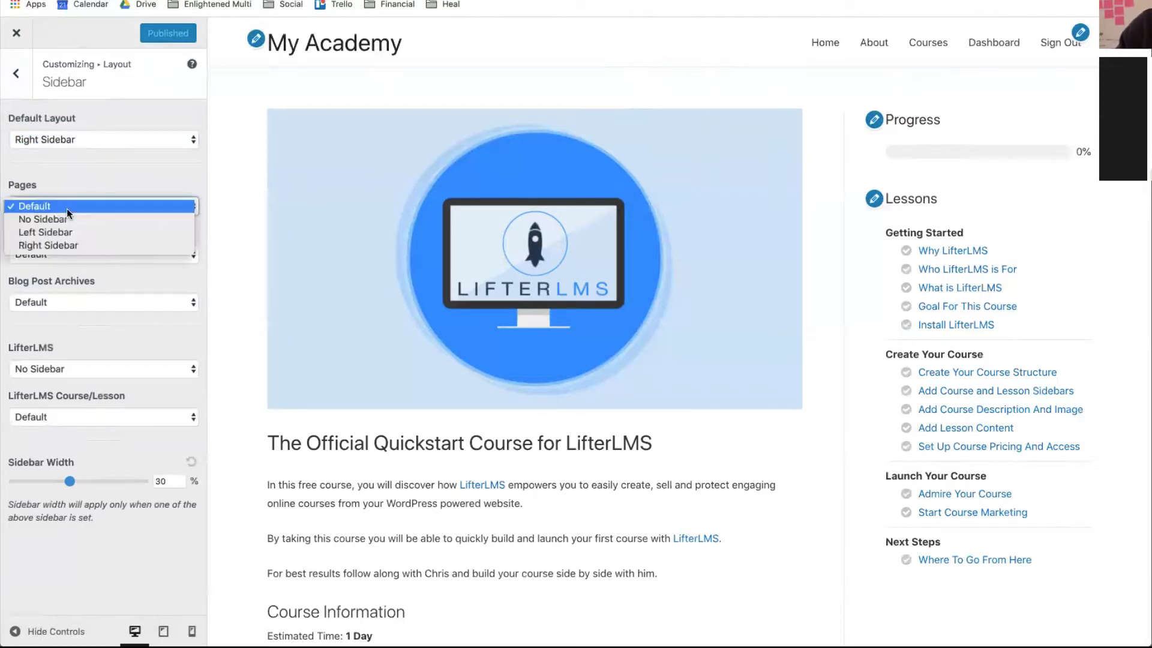
click(67, 219)
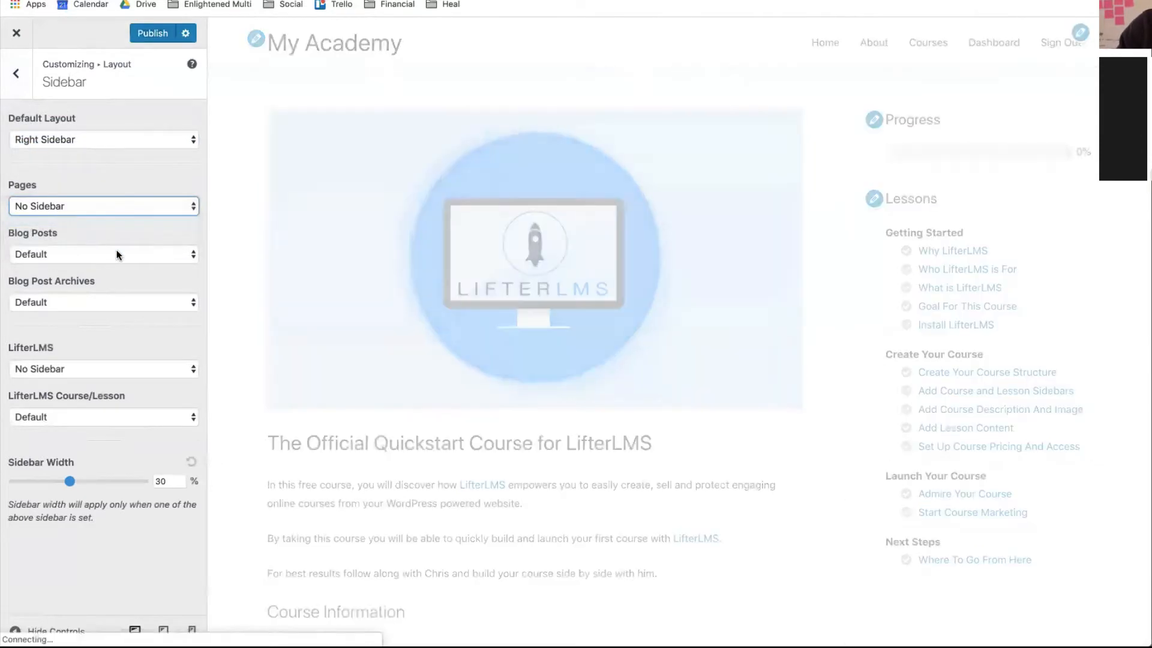
click(117, 255)
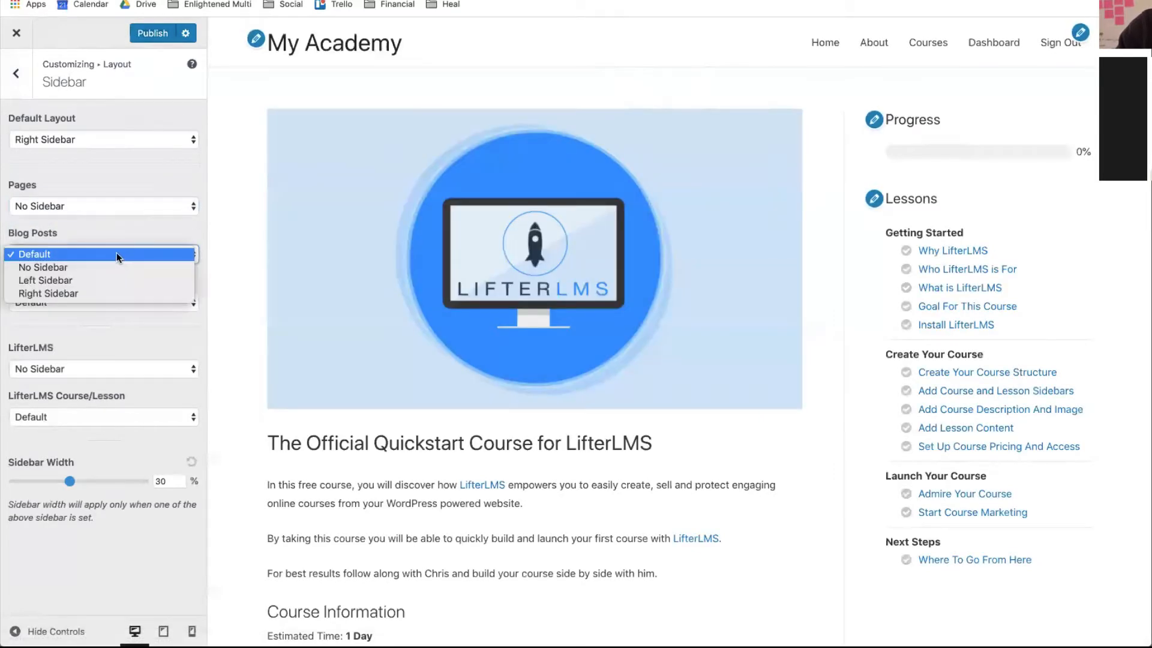
click(107, 293)
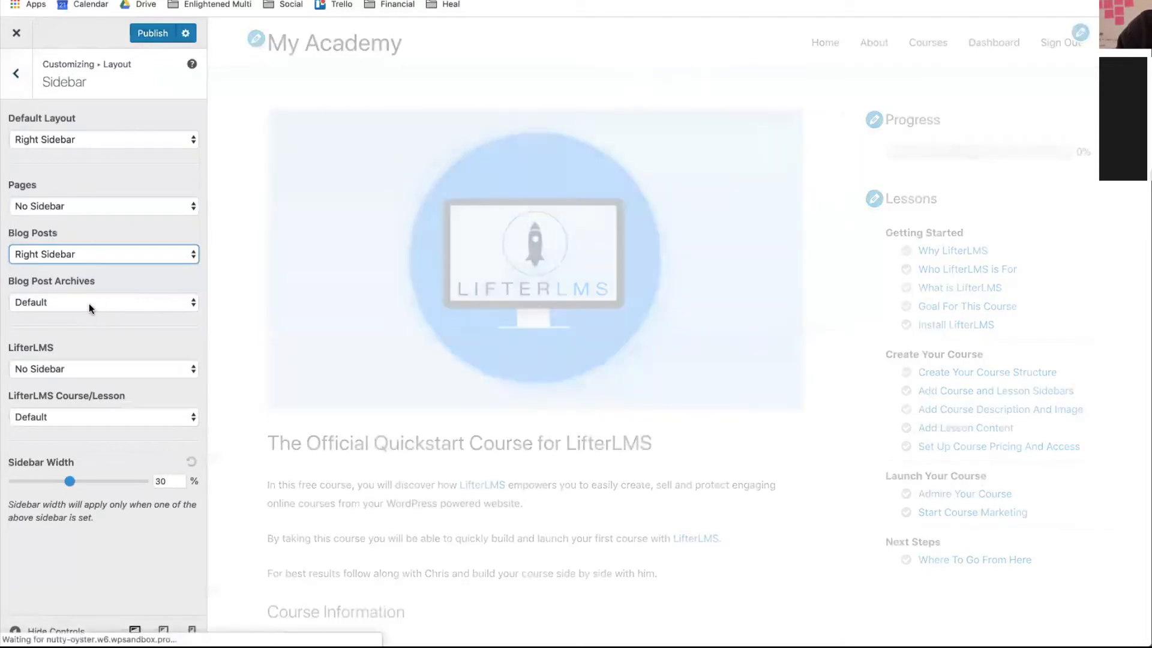
click(84, 304)
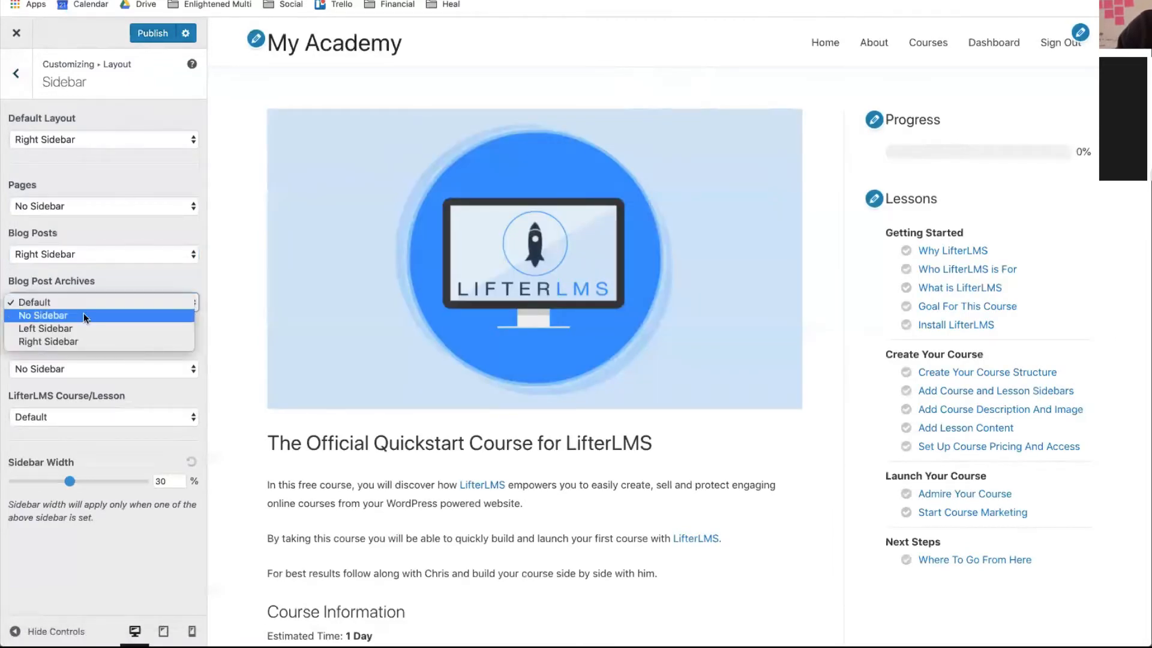
click(82, 316)
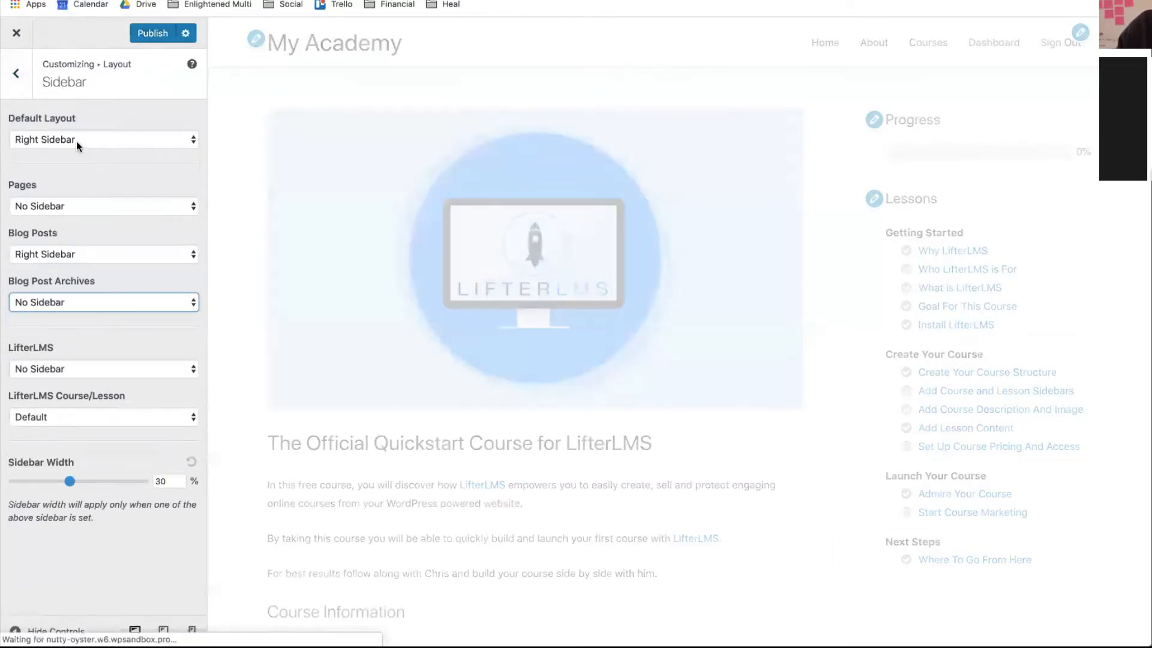
click(70, 137)
click(47, 114)
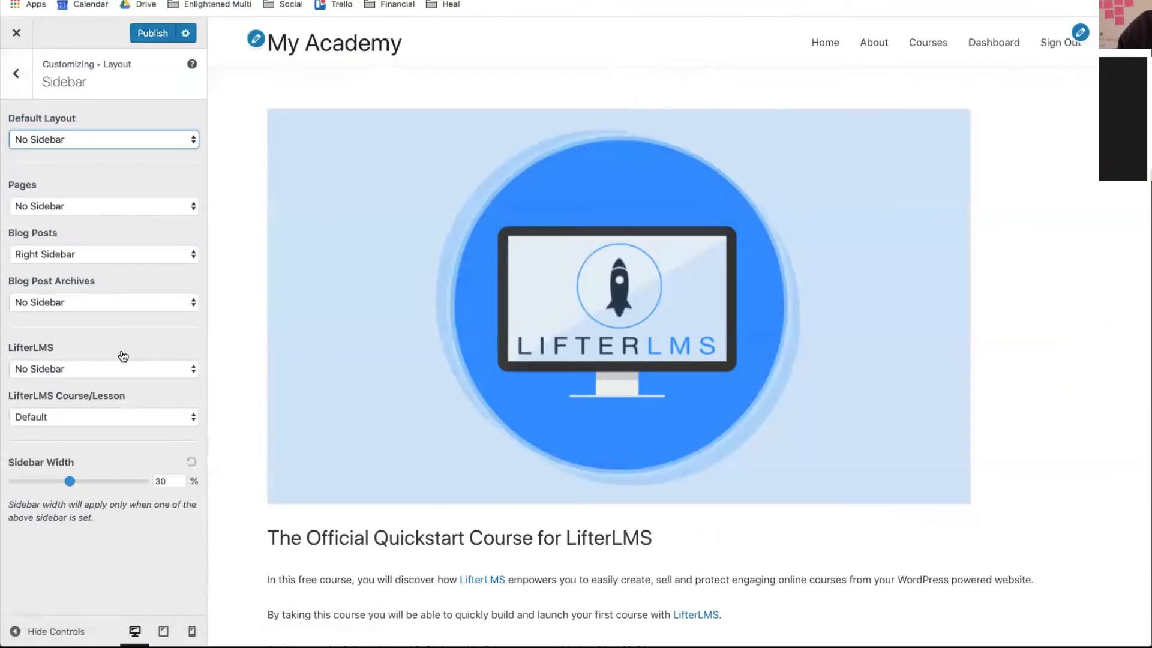
- Set LifterLMS to No Sidebar, Course/Lesson to Right Sidebar, Sidebar Width 33%, and publish
click(108, 369)
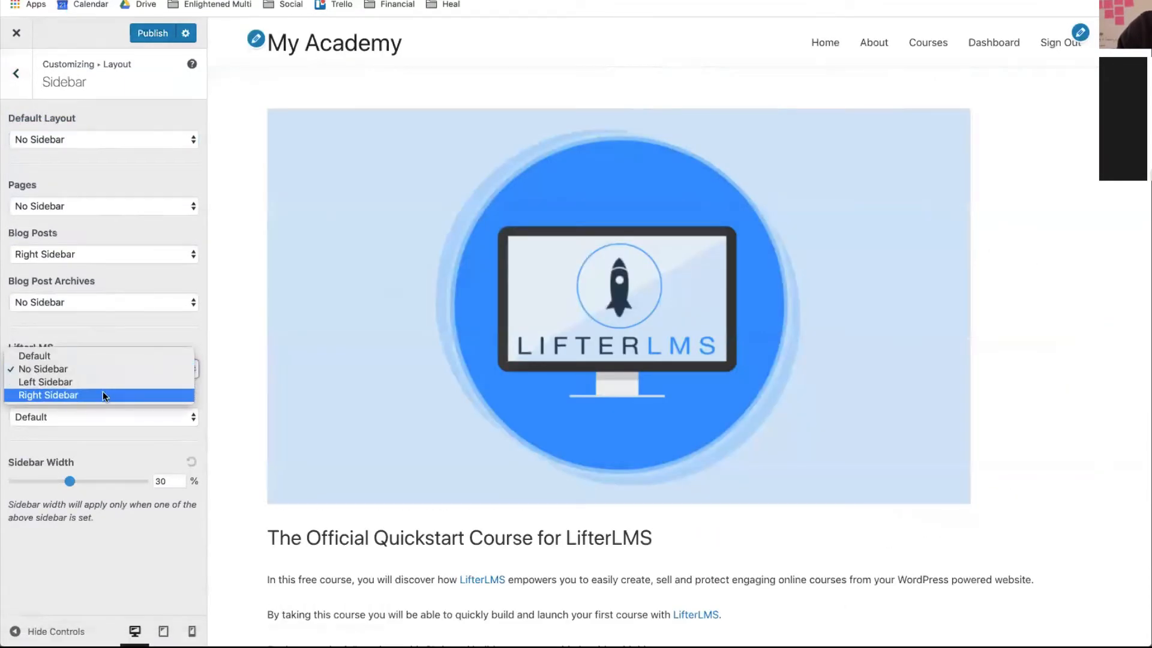
click(102, 391)
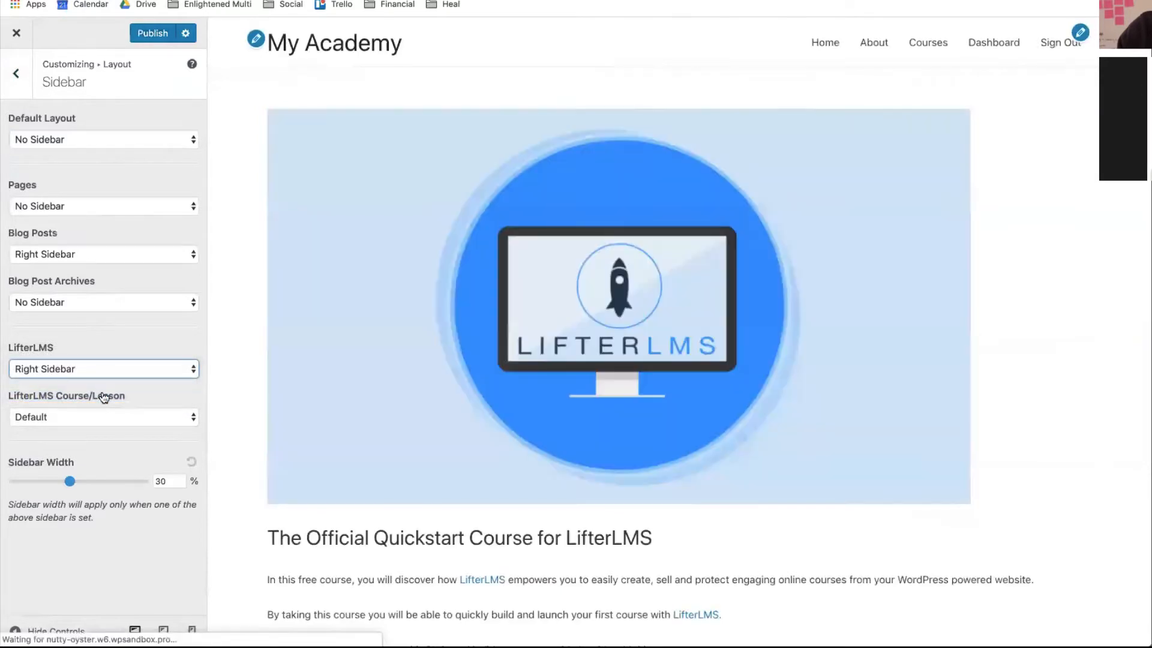
click(75, 372)
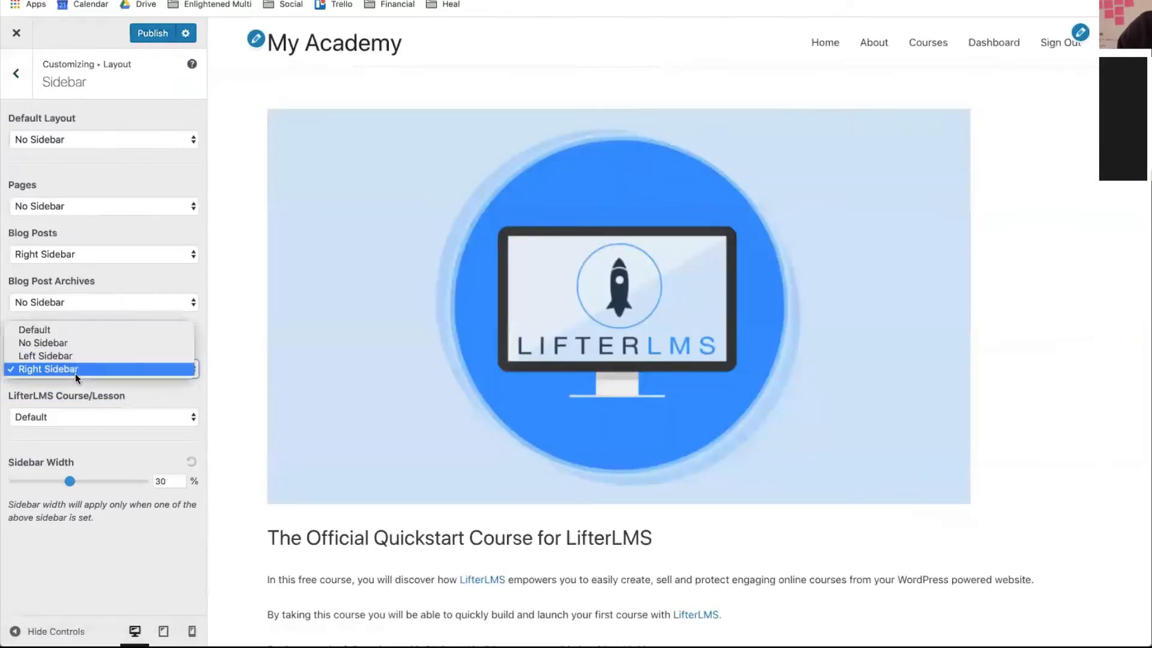
click(57, 342)
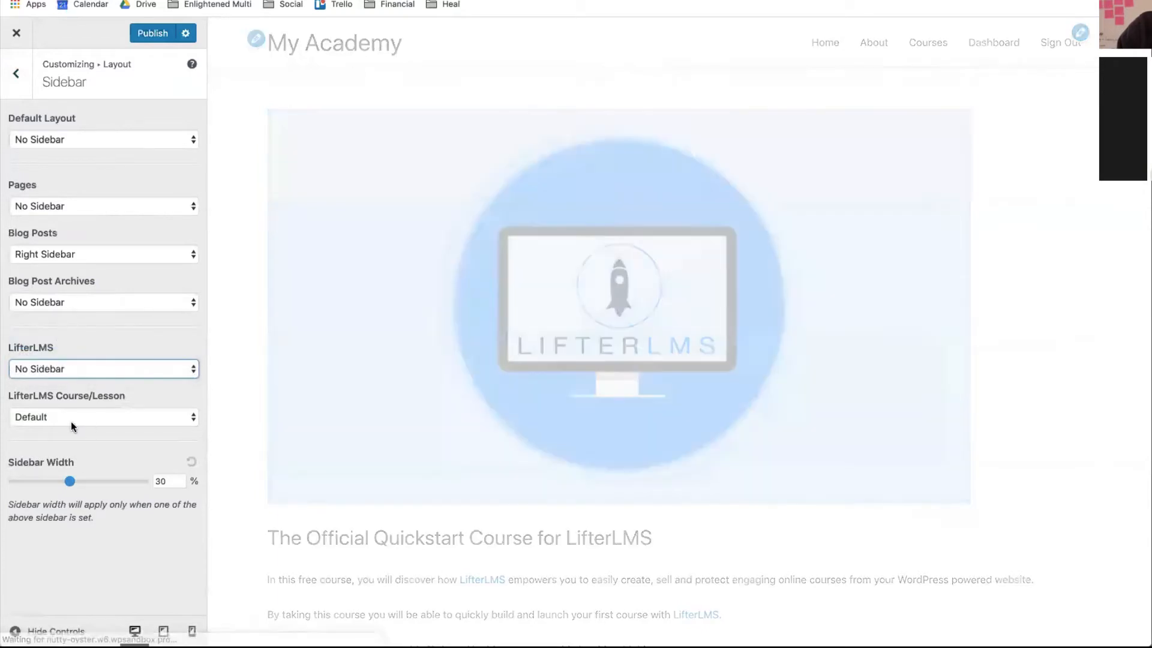
click(71, 421)
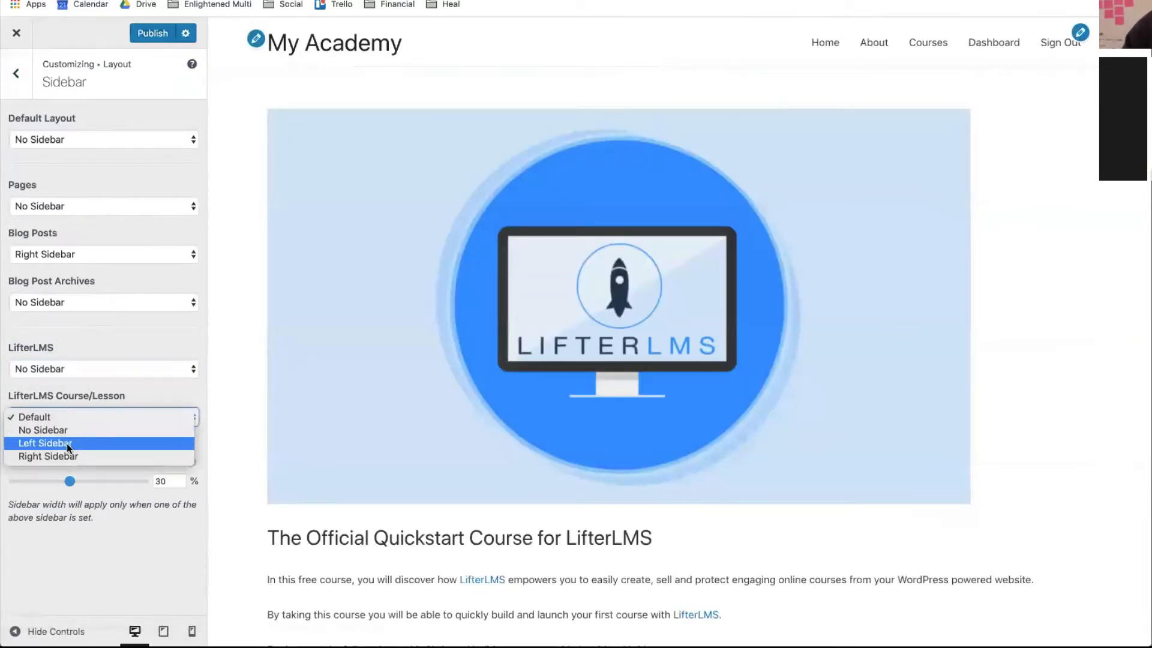
click(66, 444)
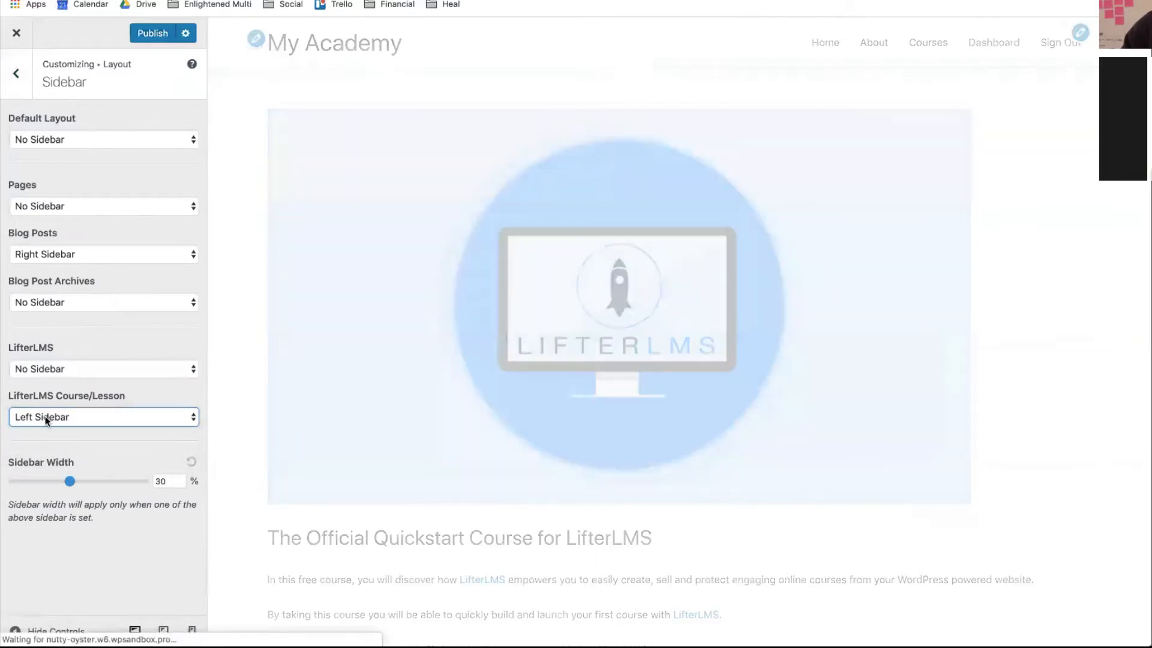
click(45, 416)
click(45, 432)
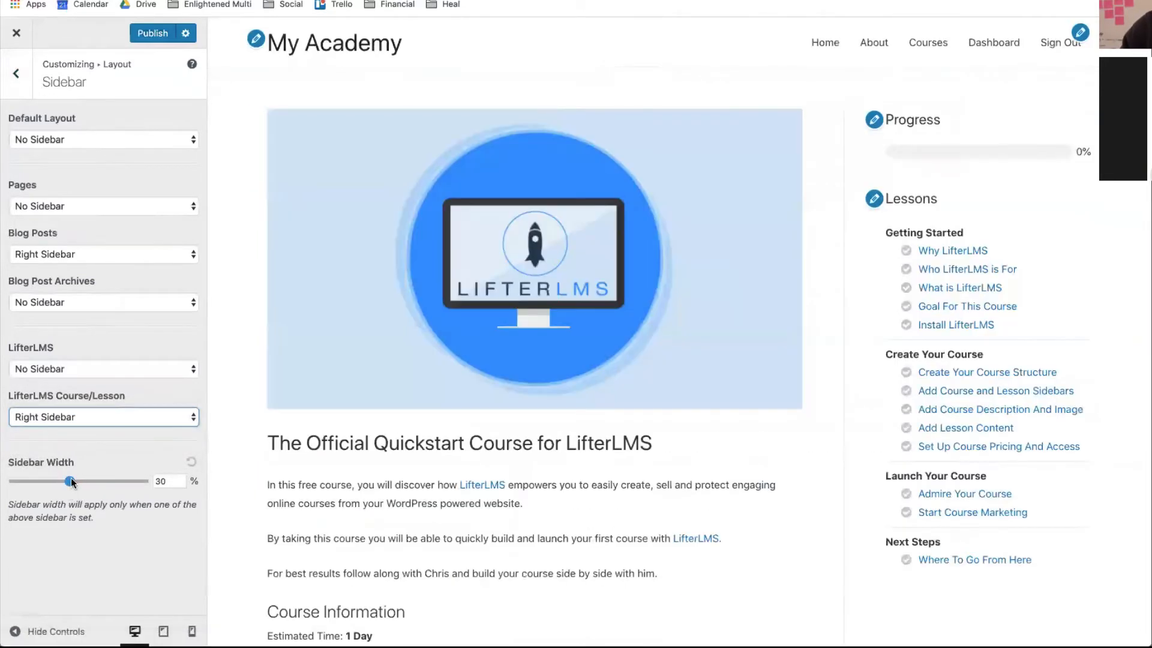
drag(70, 482, 80, 482)
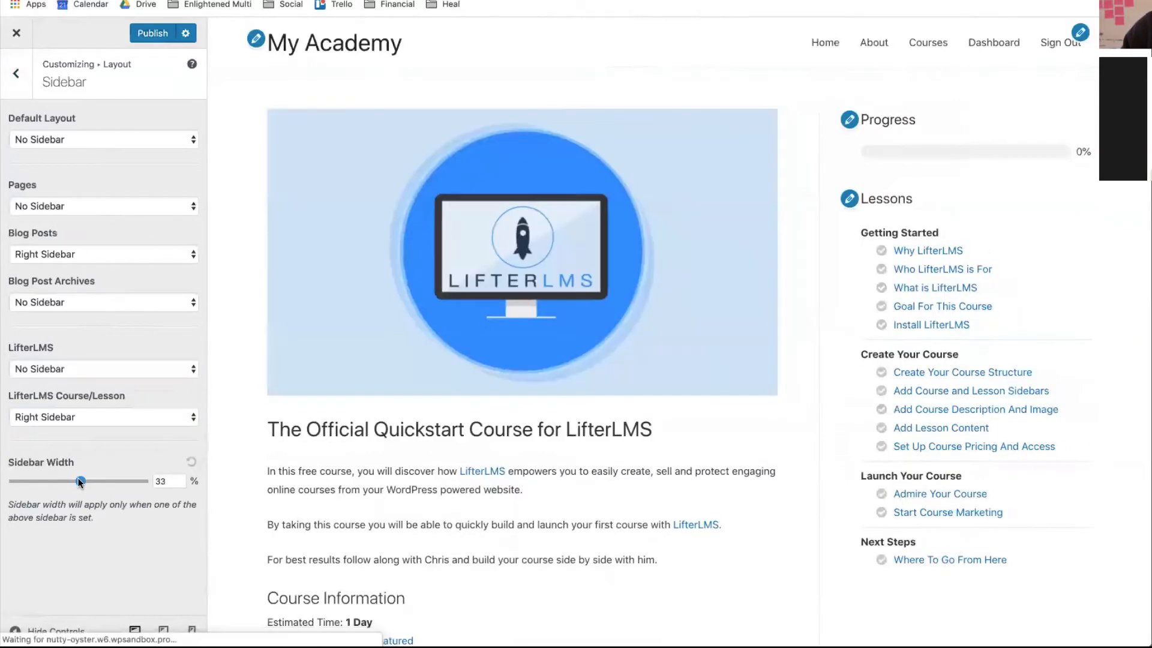
click(153, 33)
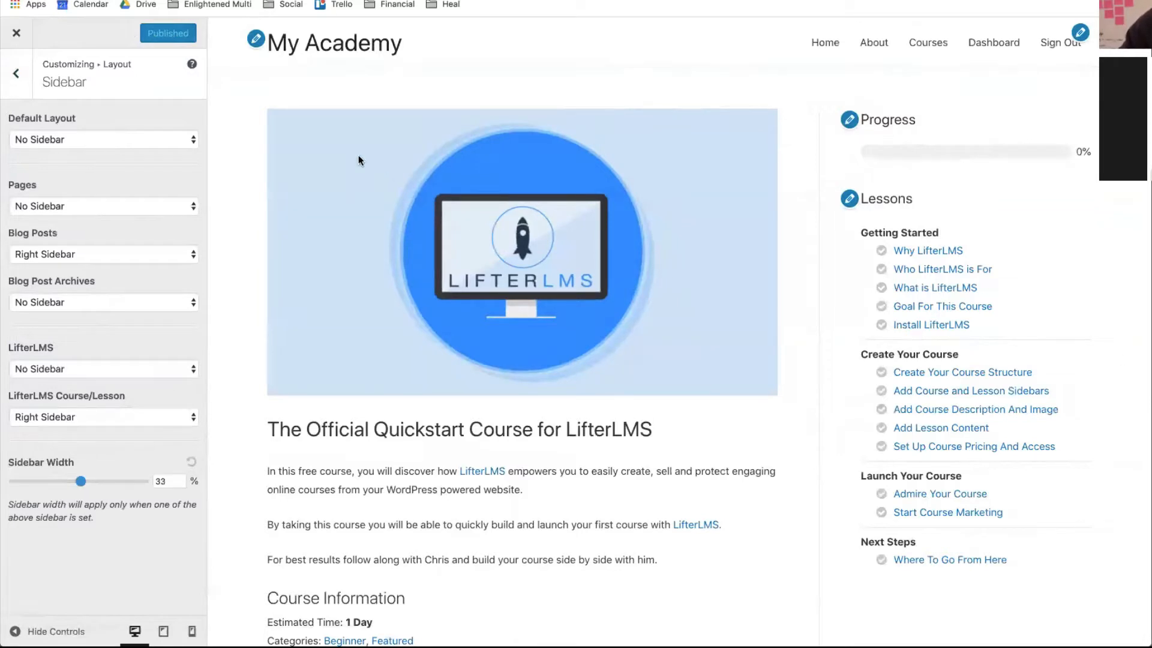
- Look over the Footer and LifterLMS layout options and preview the Courses page
click(16, 75)
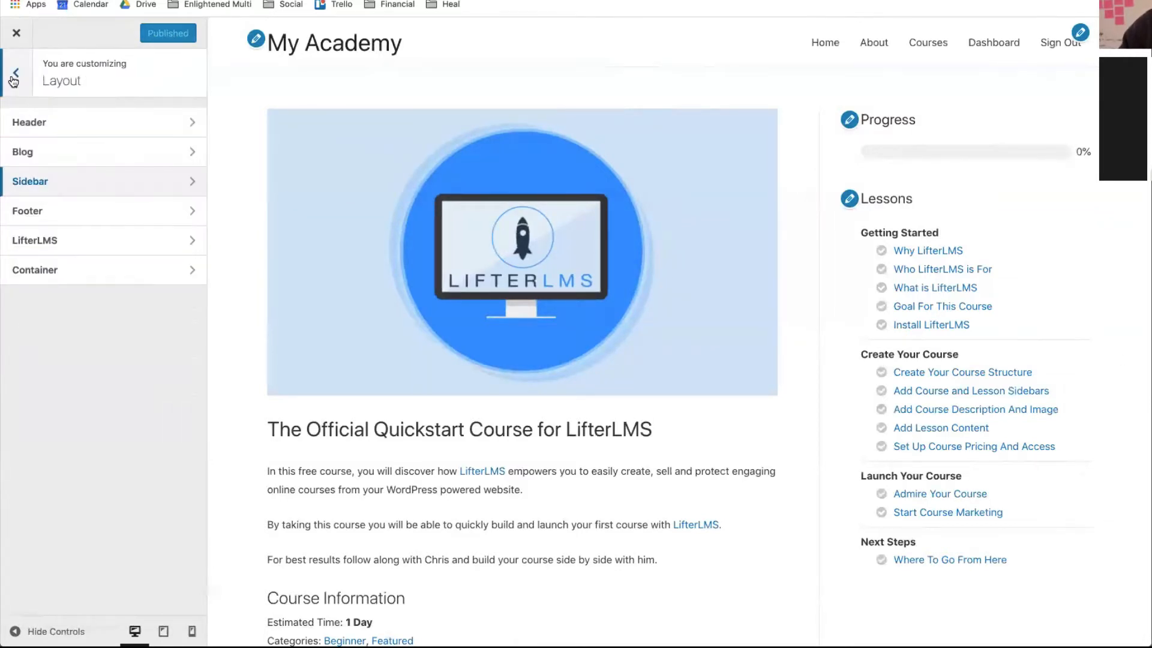
click(33, 210)
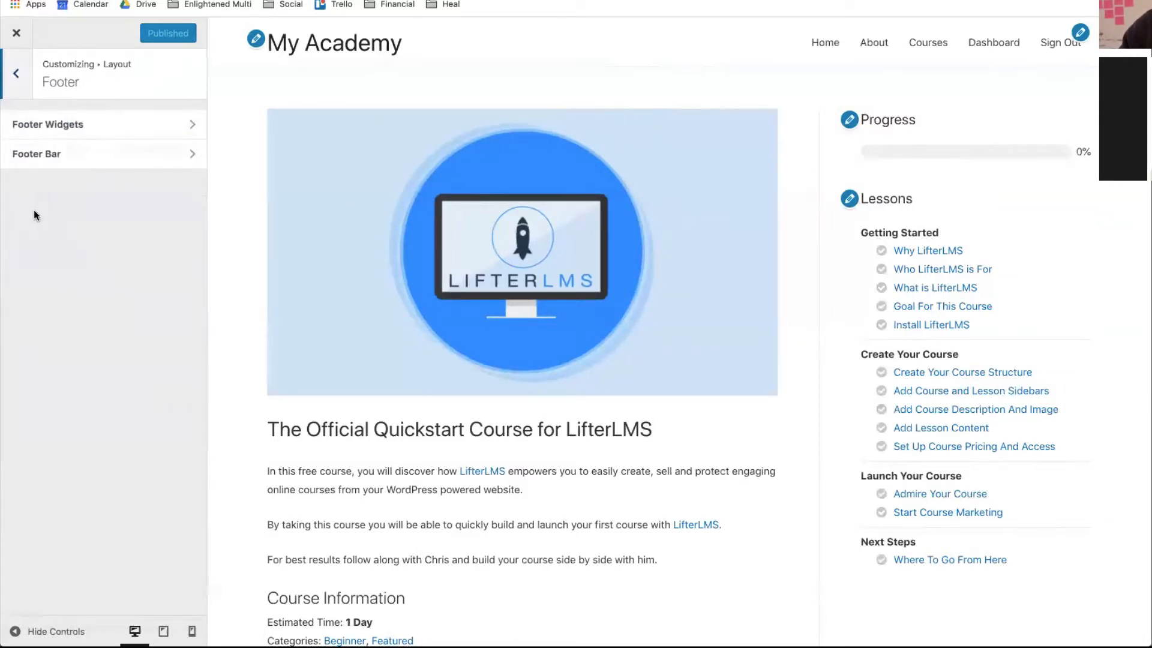
click(16, 78)
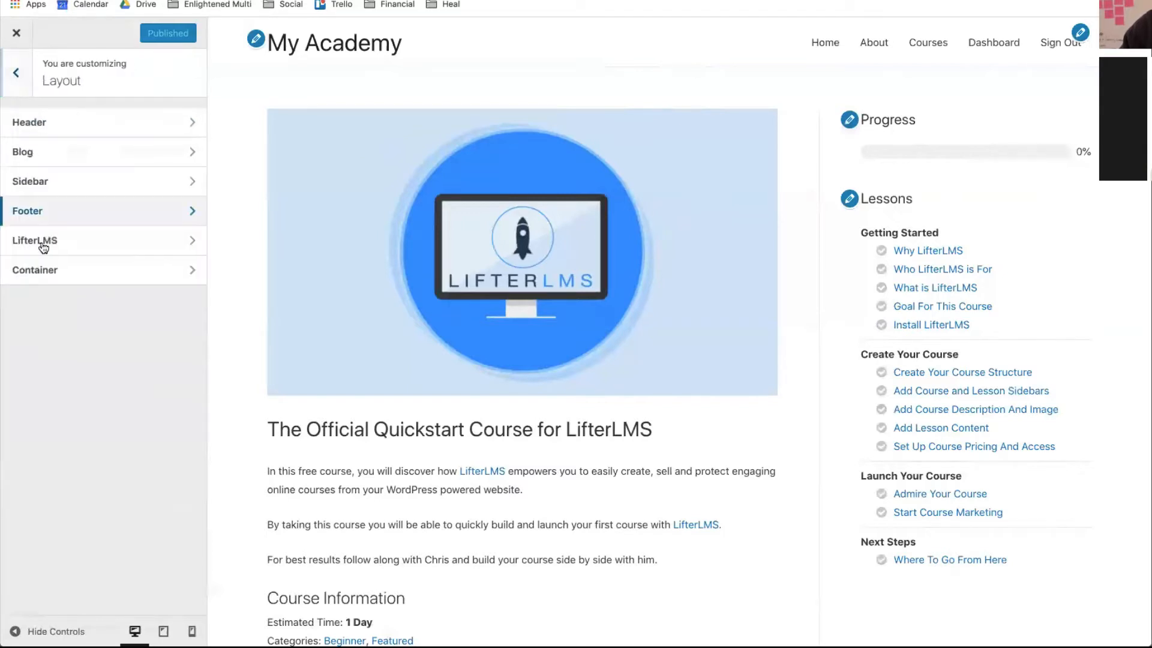
click(33, 246)
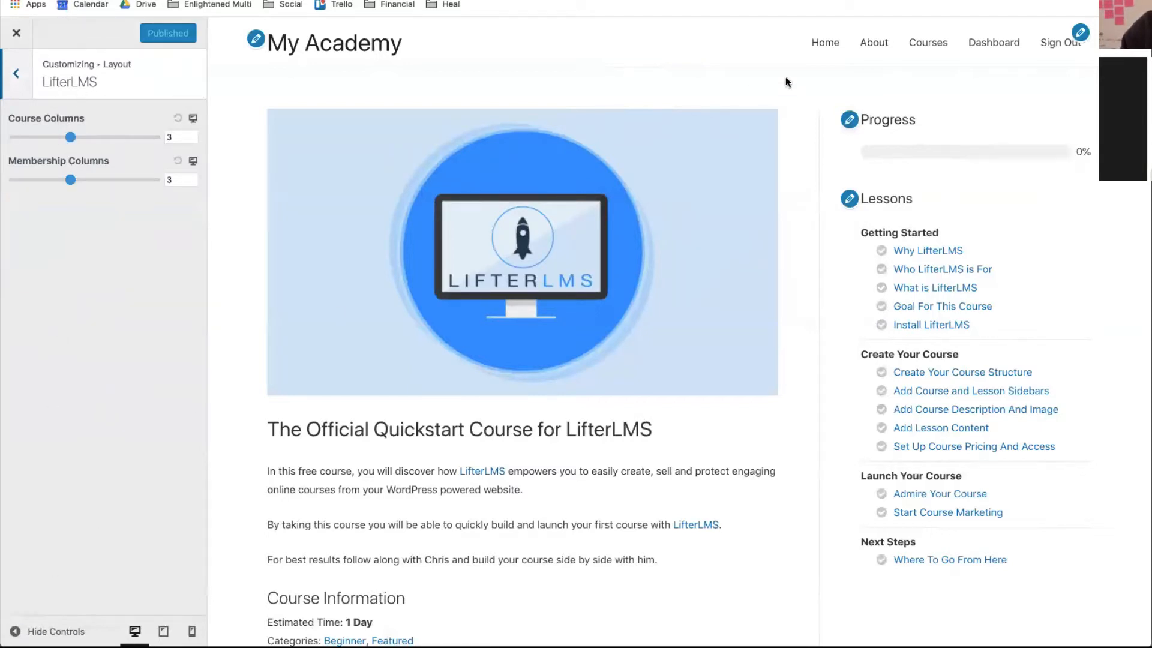
click(924, 48)
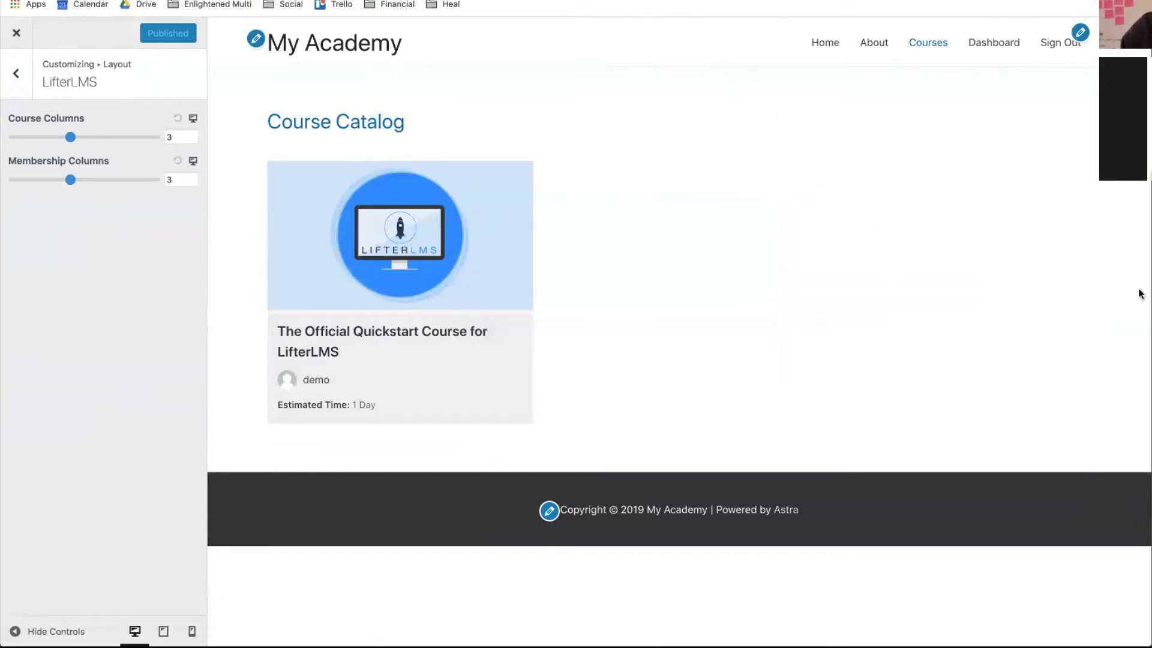
- Open Layout > Container, showing 1200 width and Content Boxed default
click(17, 75)
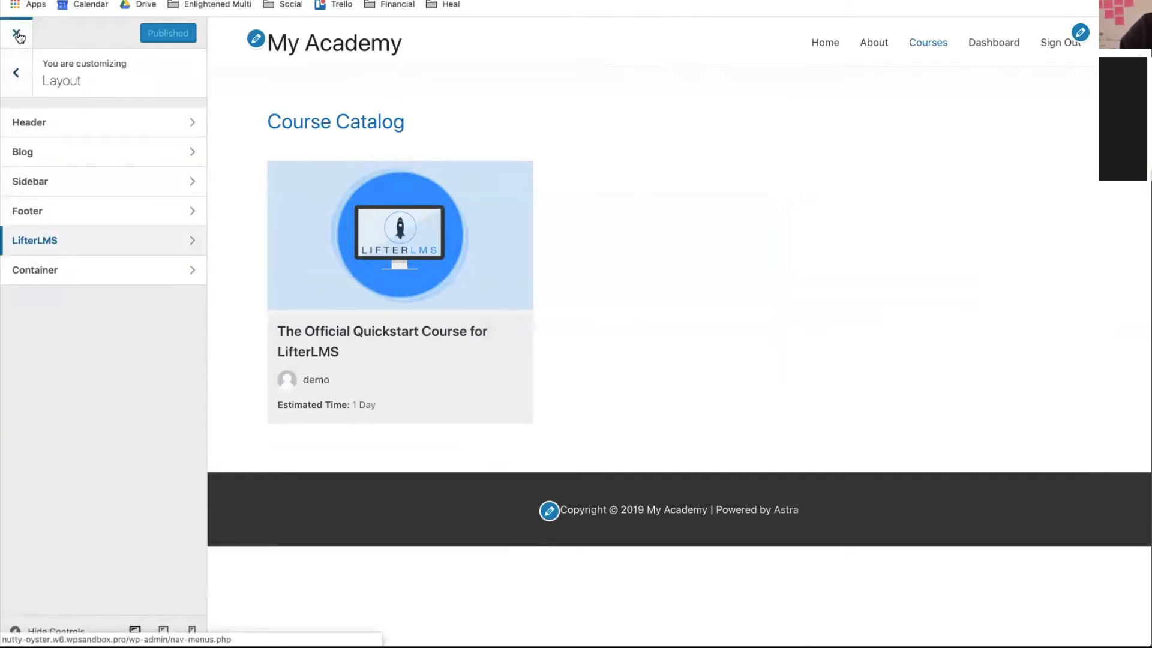
click(14, 71)
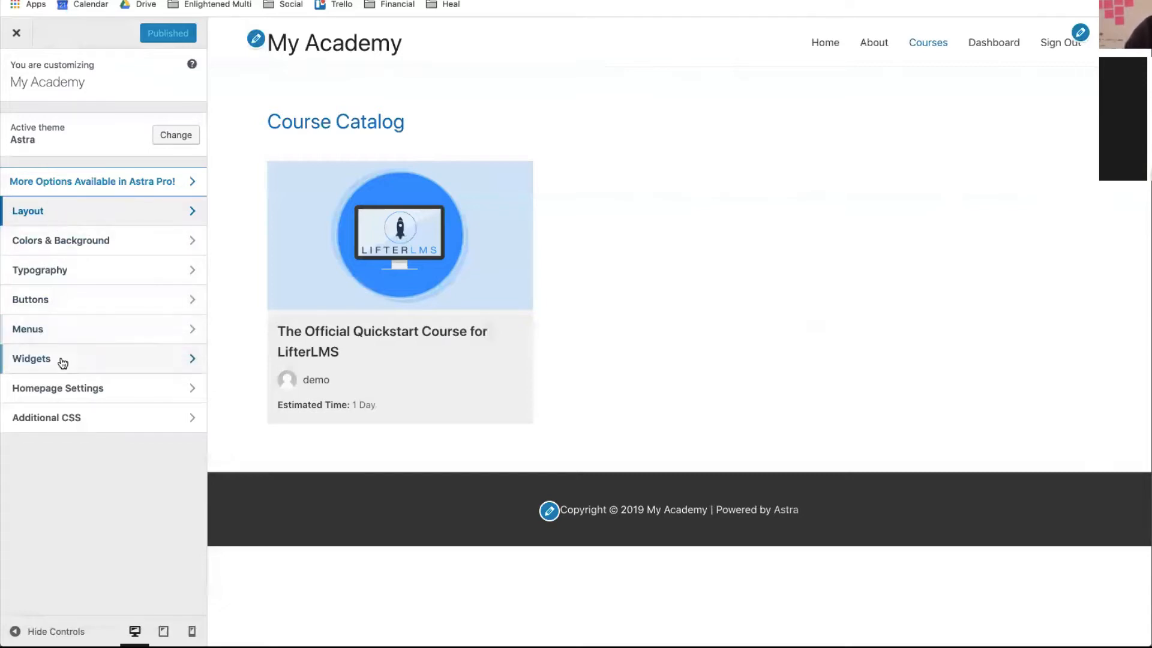
click(43, 215)
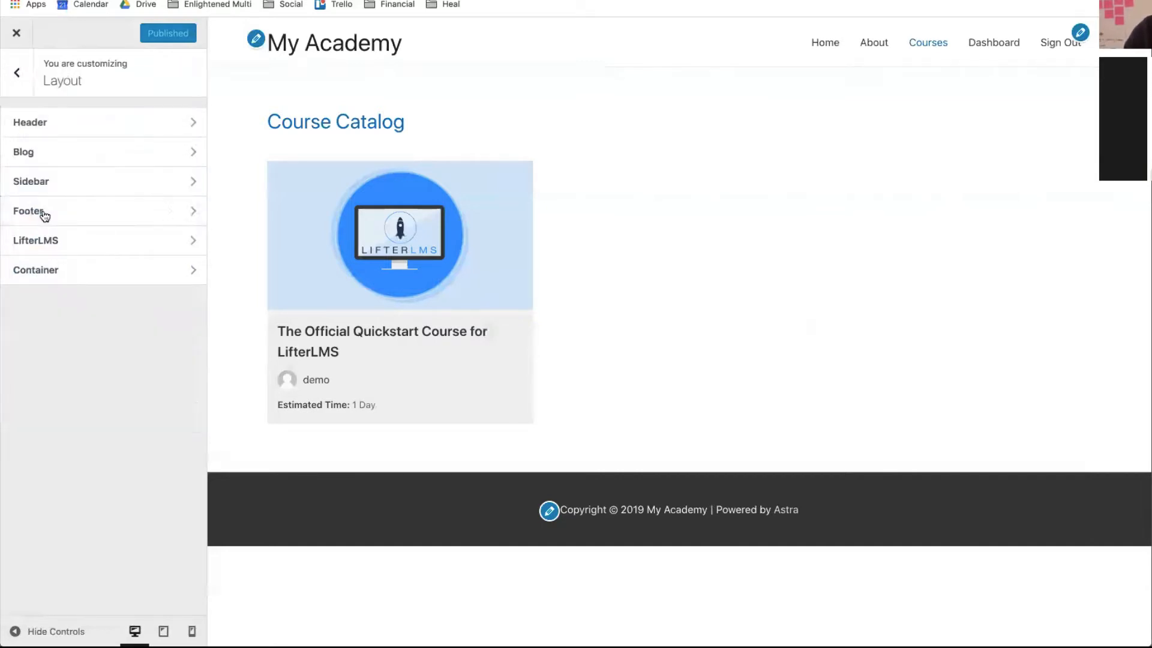
click(43, 270)
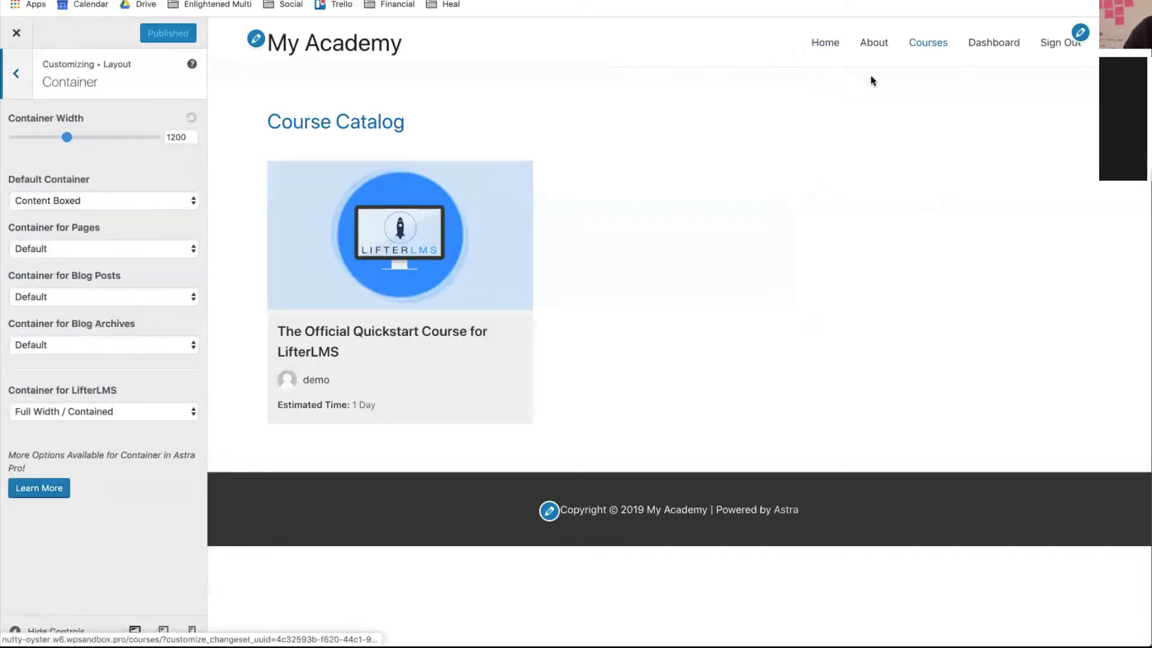
- Set Container Width to 1000 and Default Container to Full Width / Contained
click(420, 273)
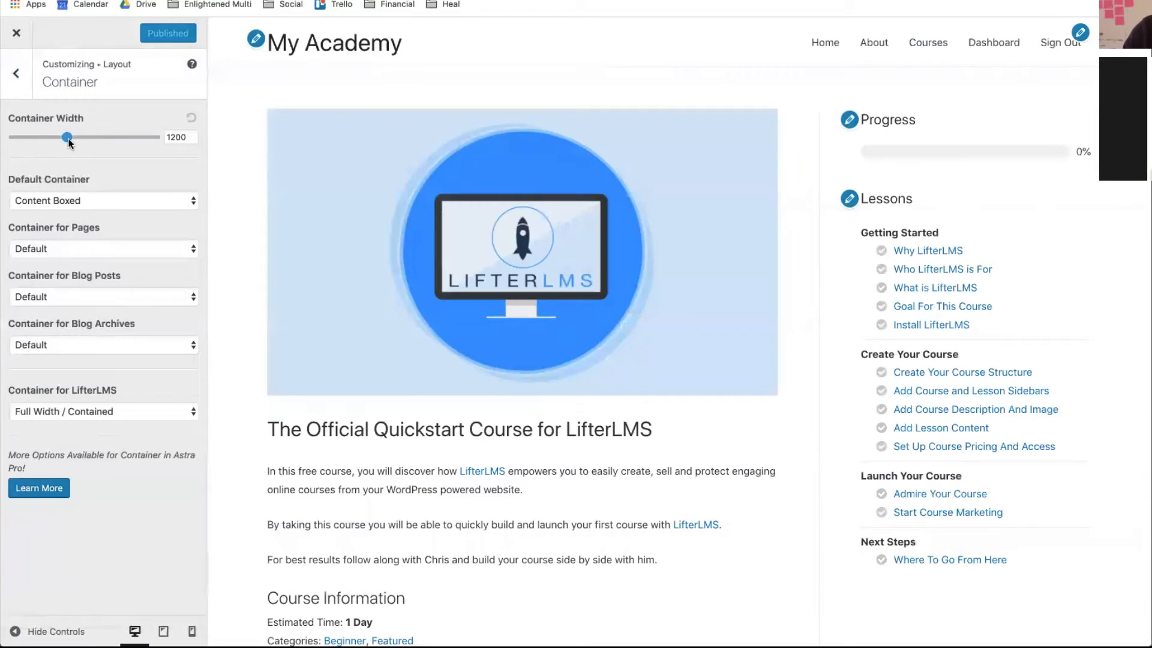
drag(68, 140, 40, 136)
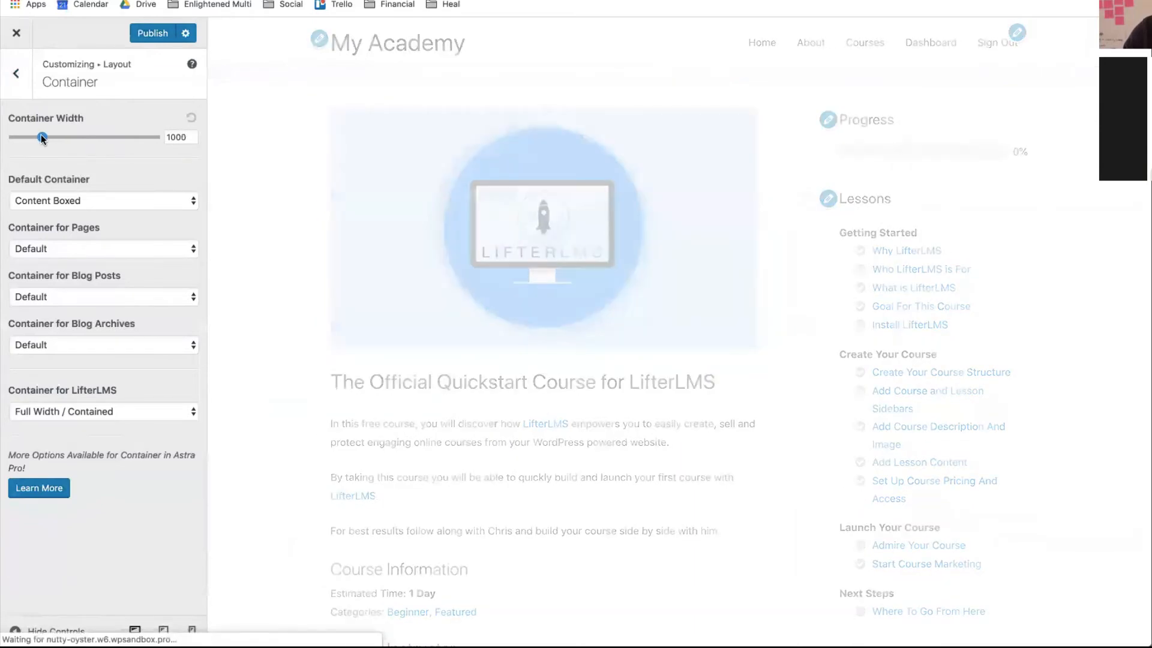
scroll(536, 355, down, 7)
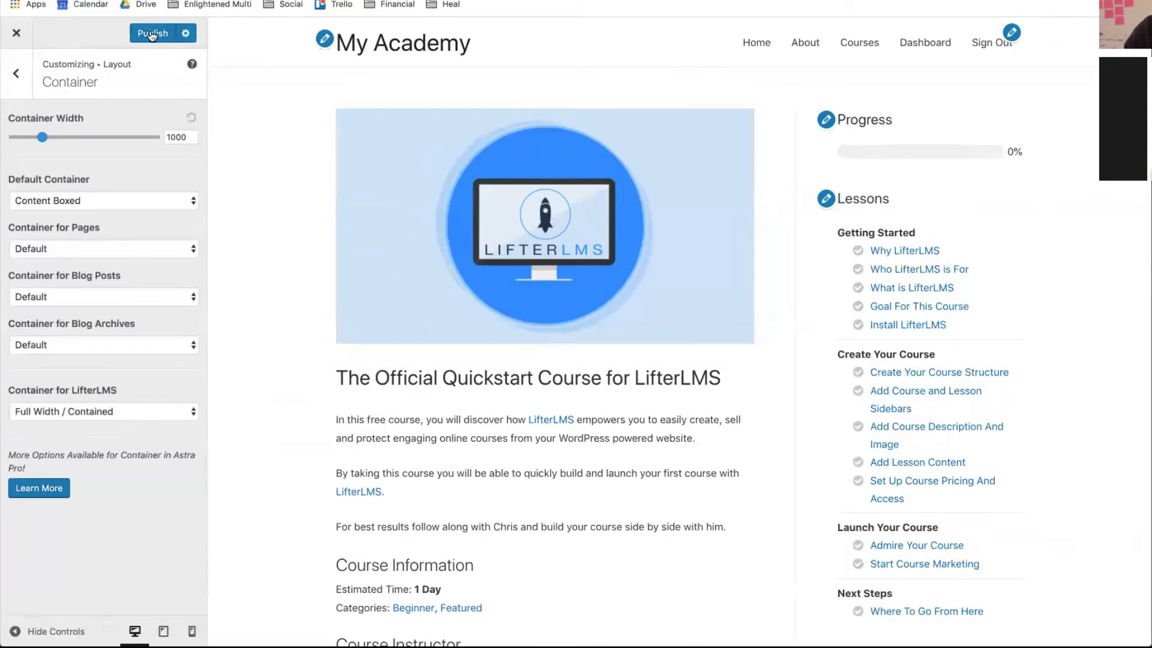
click(88, 206)
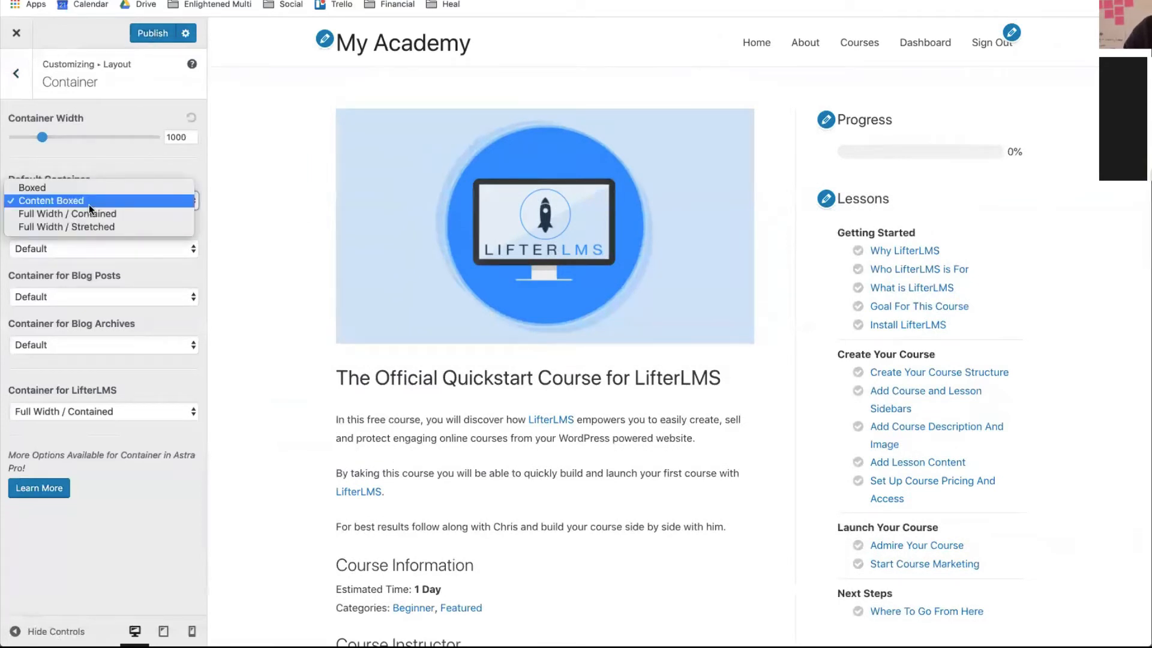
click(84, 214)
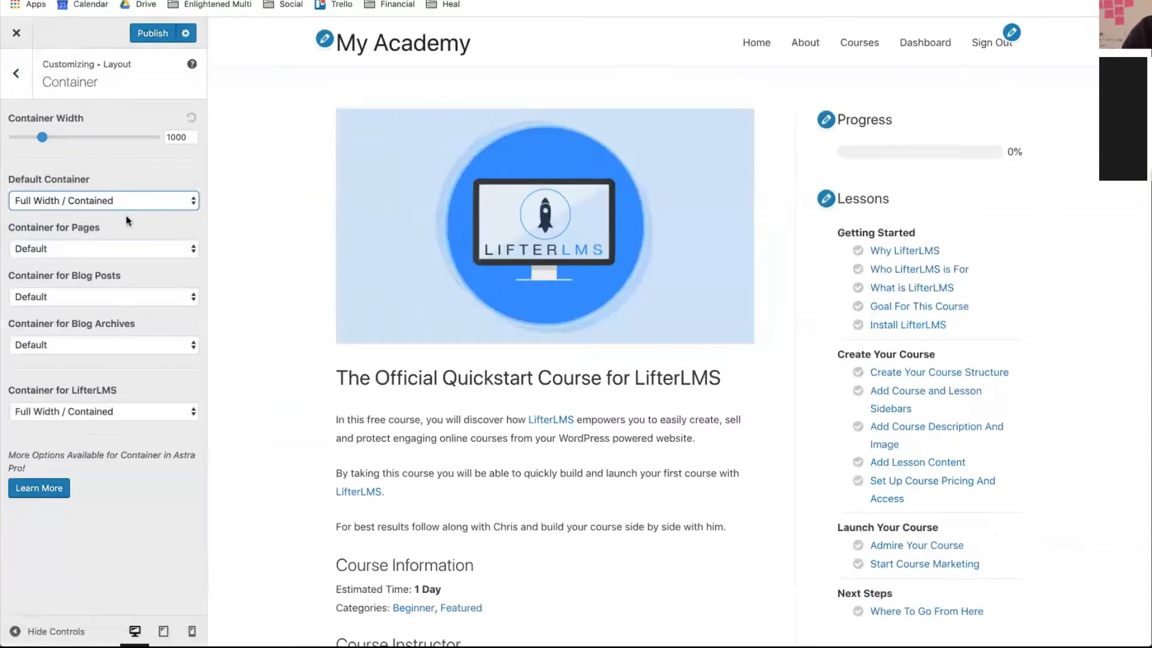
- Pause the screen tint utility, publish the container settings, and return to the Menus screen
scroll(452, 287, down, 10)
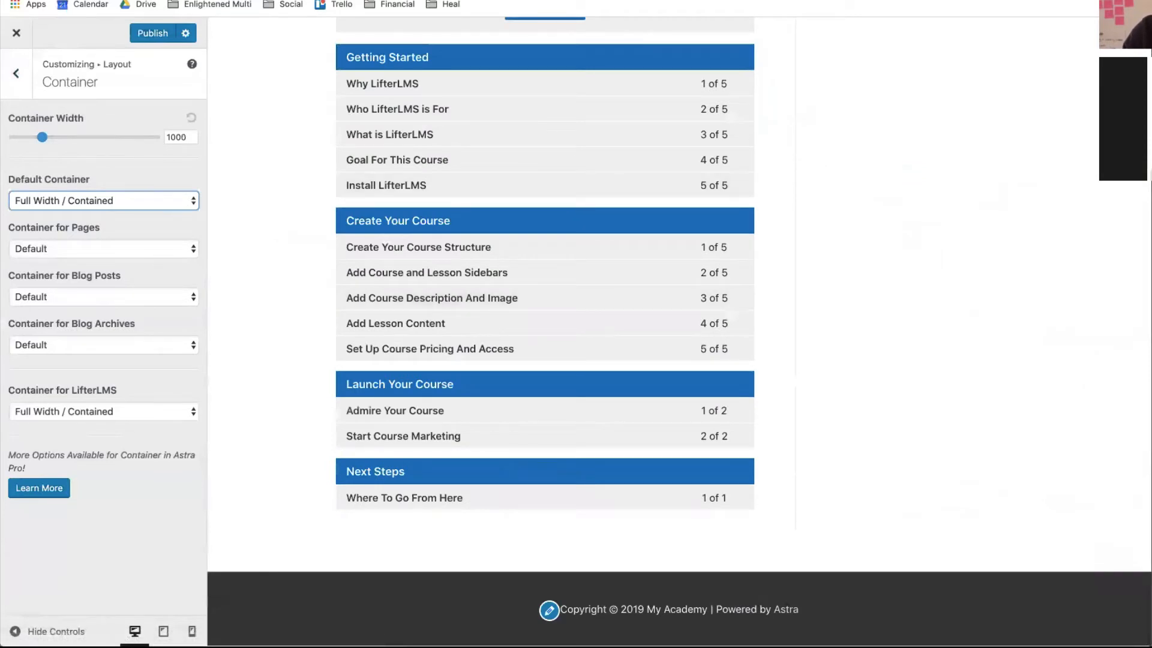
mouse_move(909, 20)
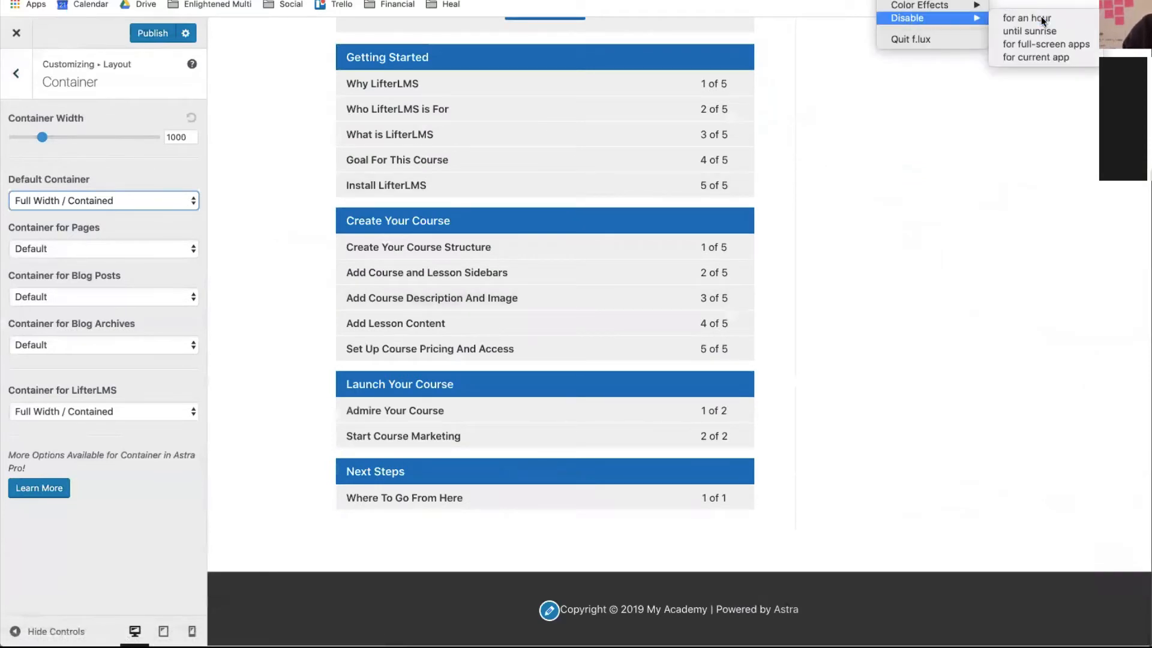
click(1042, 18)
scroll(927, 187, up, 5)
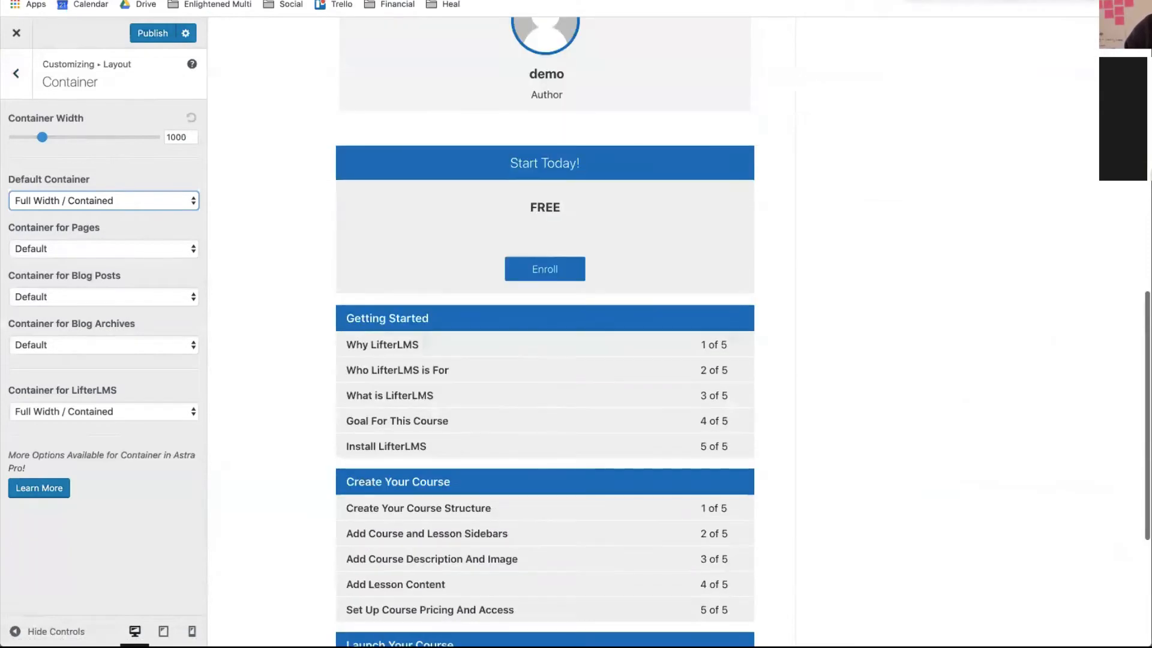
scroll(951, 133, up, 5)
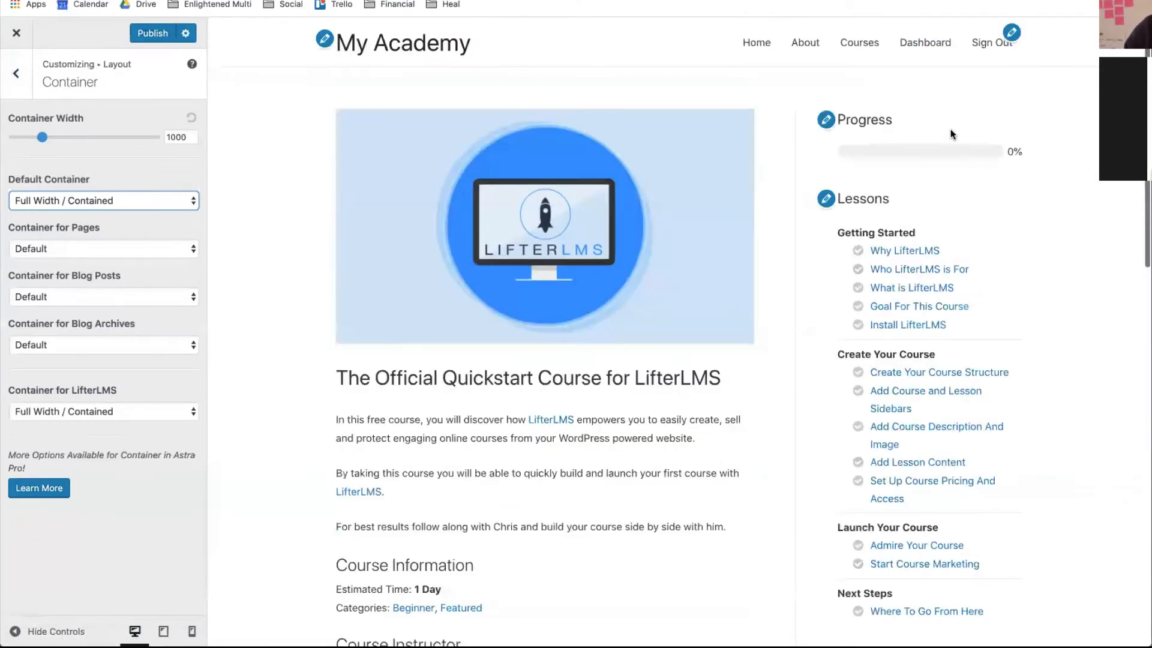
scroll(411, 200, down, 4)
scroll(411, 199, up, 4)
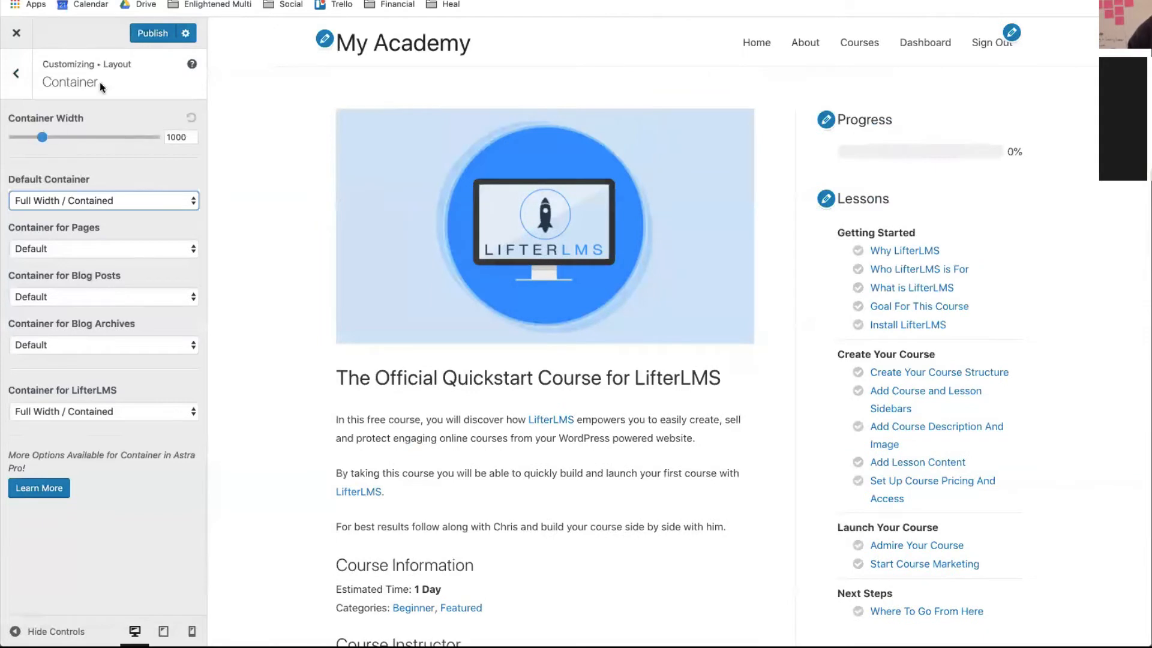
click(146, 35)
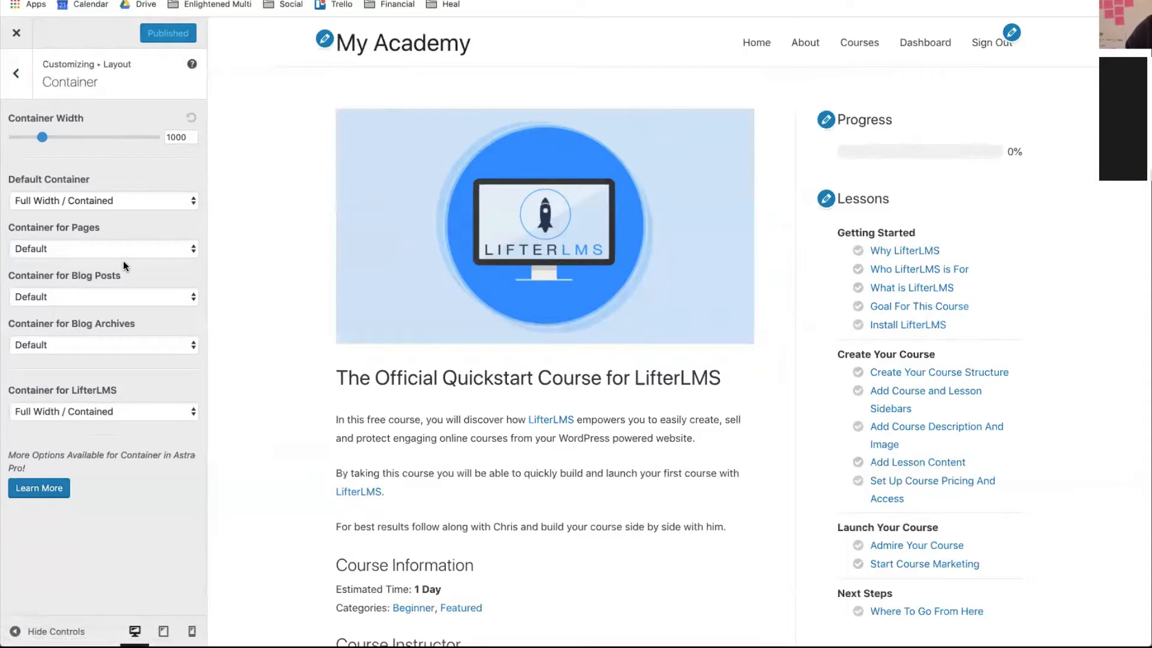
click(18, 34)
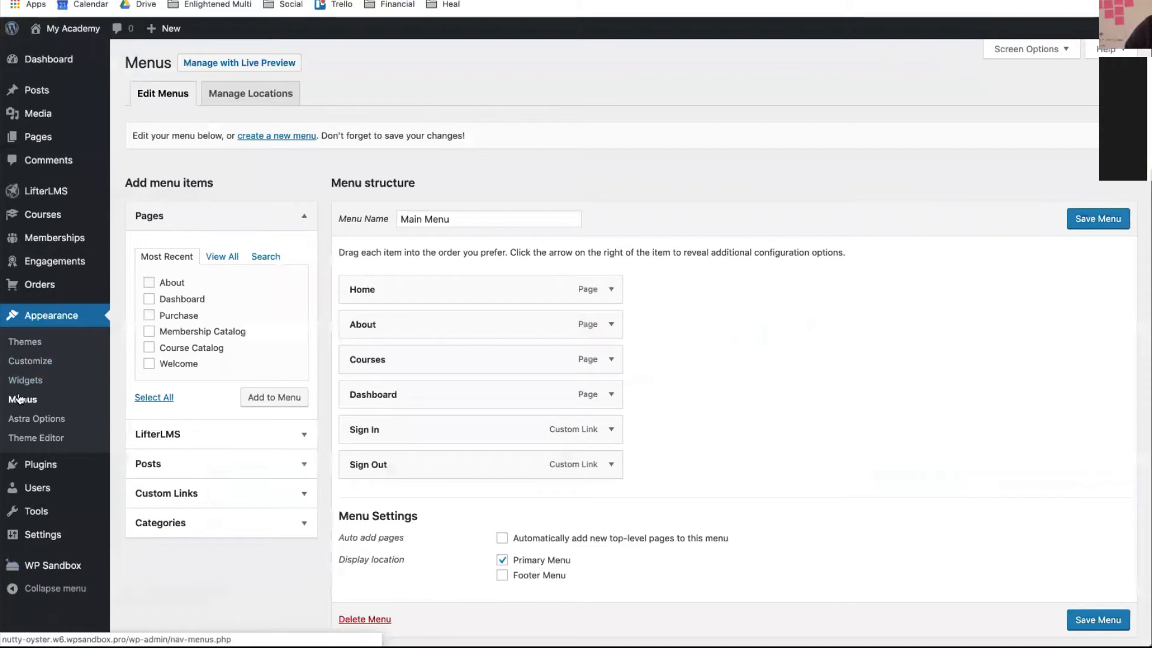
- In the Customizer, browse Layout, then Colors & Background's Base Colors and Header sections, changing nothing
click(35, 363)
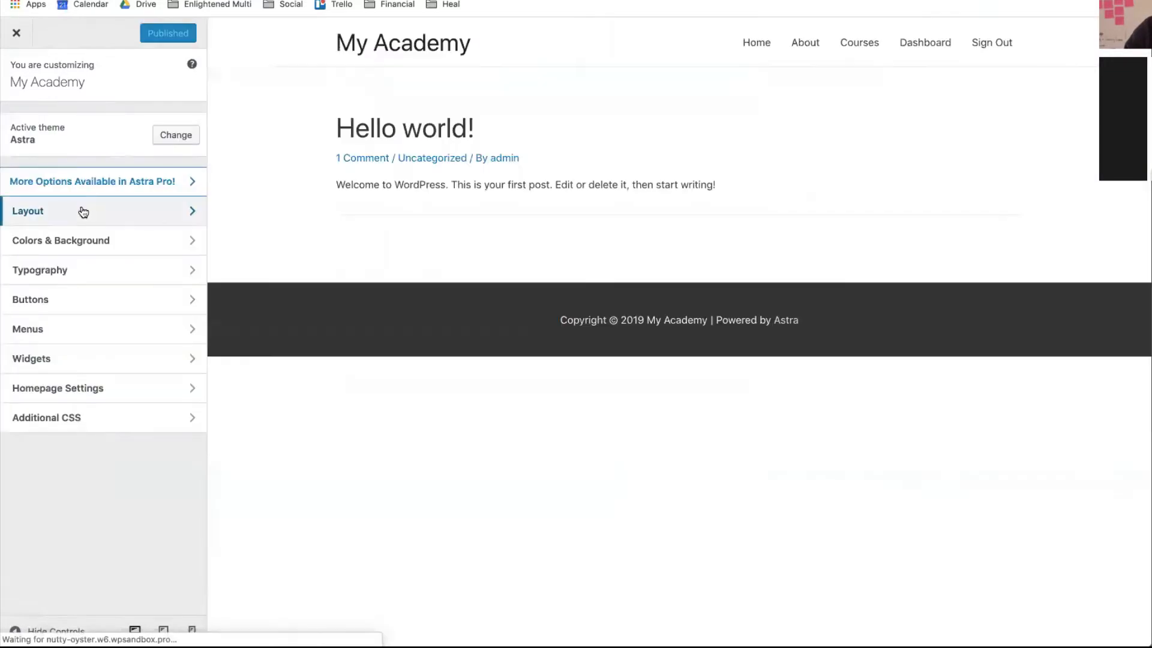
click(70, 211)
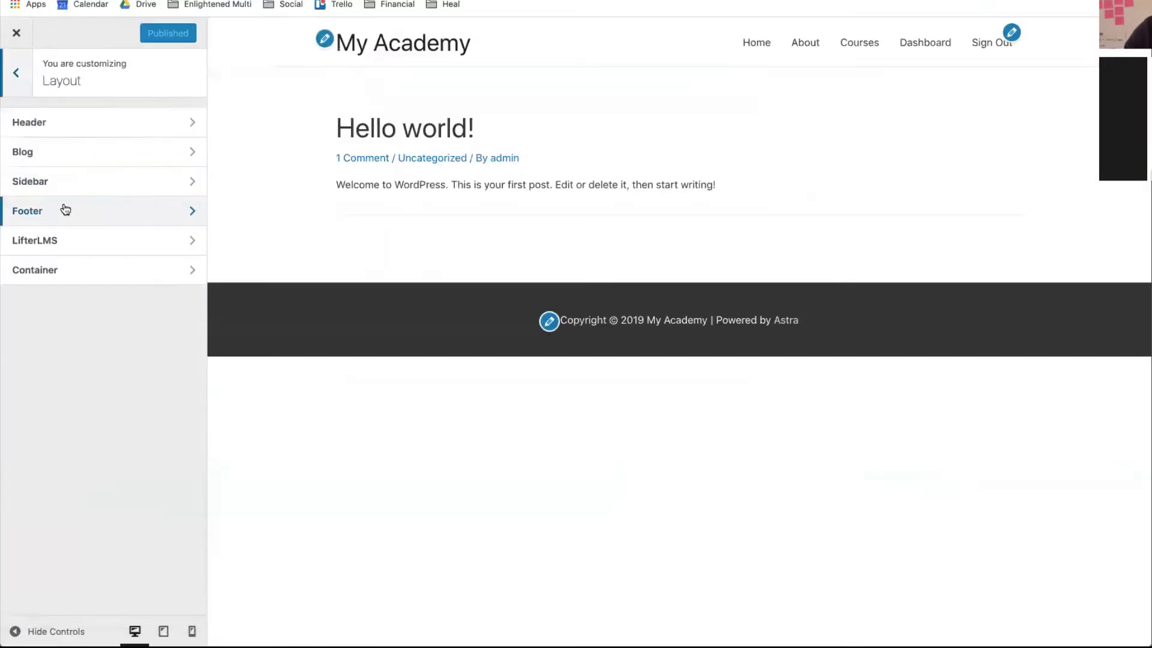
click(16, 73)
click(23, 248)
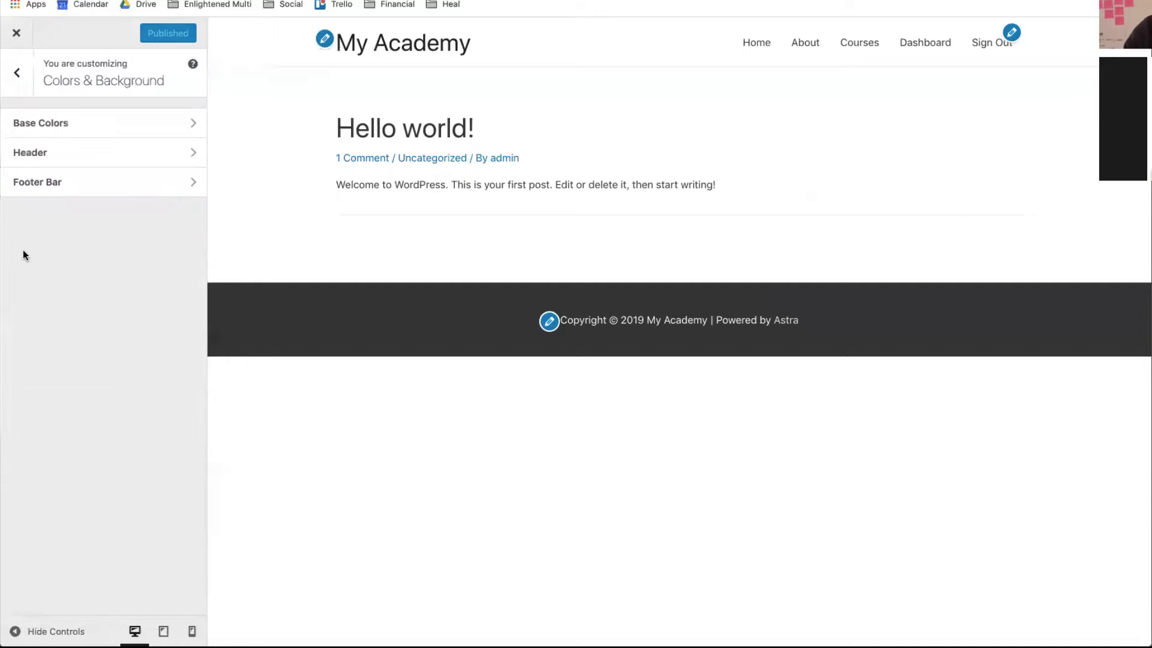
click(76, 126)
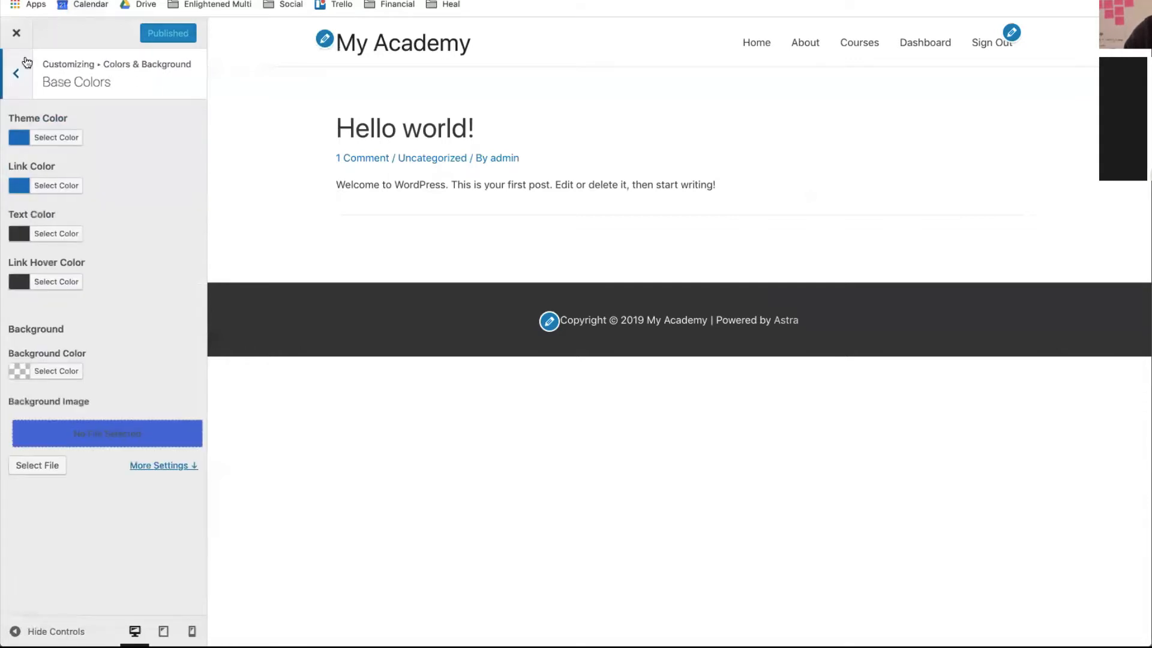
click(17, 74)
click(48, 152)
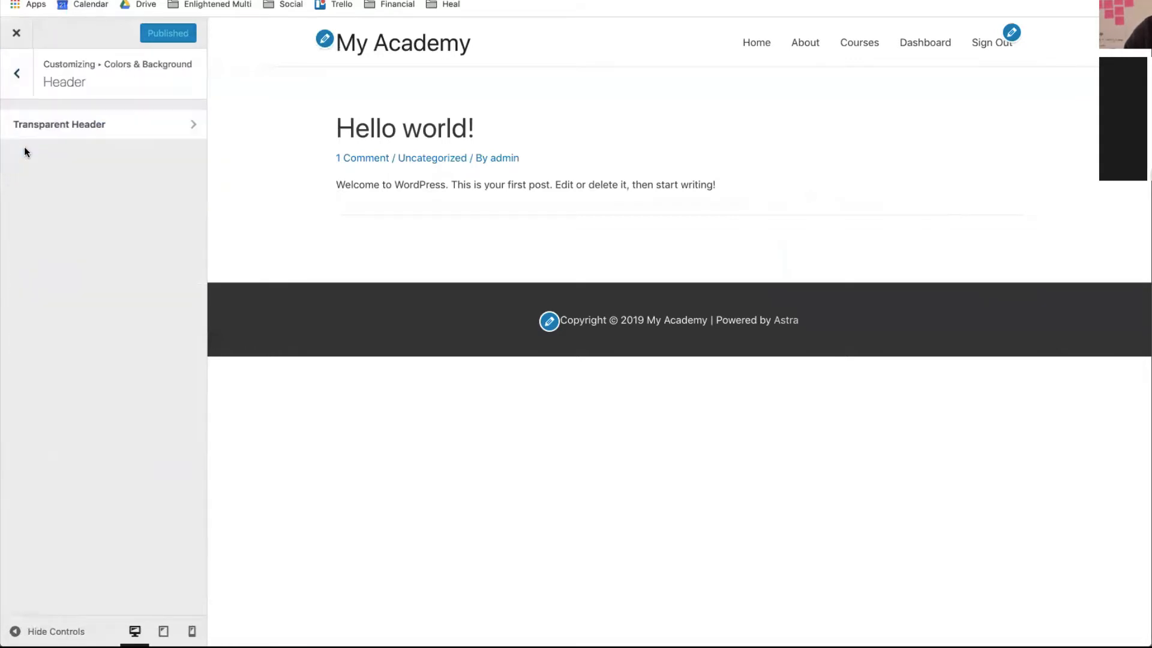
click(18, 77)
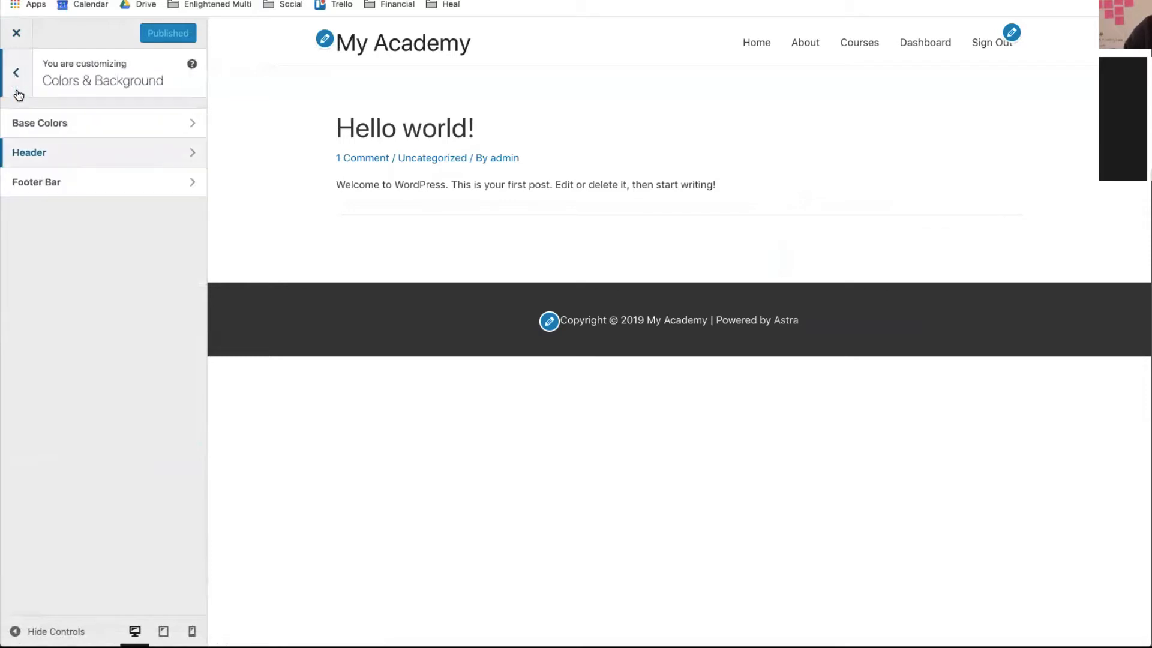
click(13, 75)
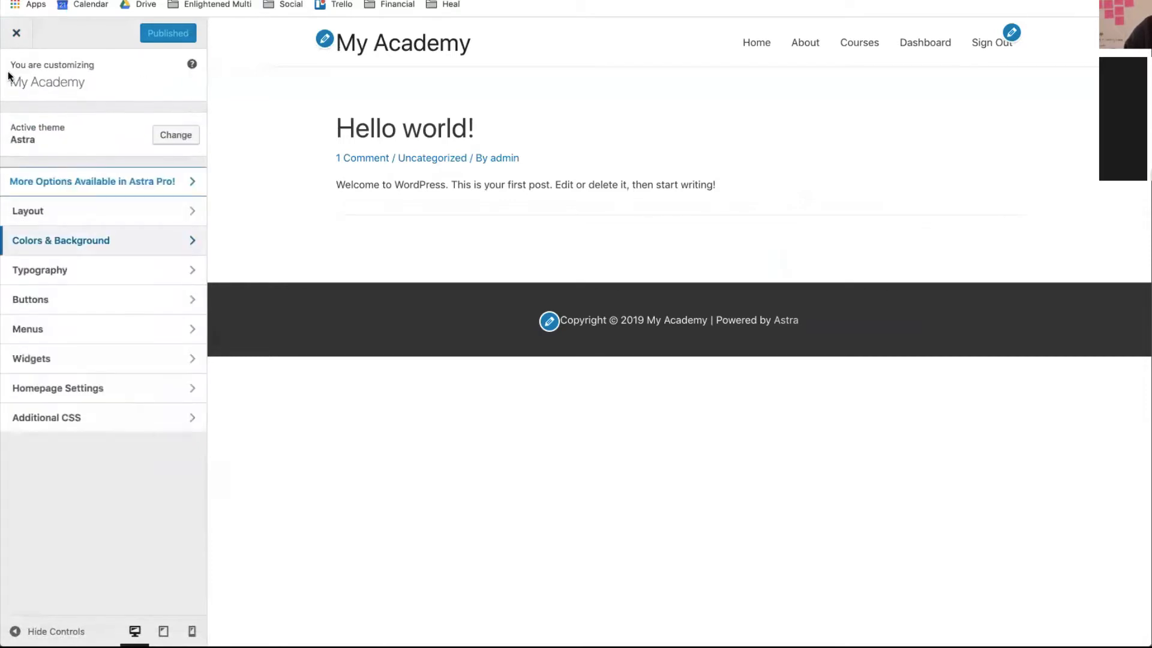
- Search the Base Typography body font list for Montserrat, leaving Default System Font unchanged
click(29, 275)
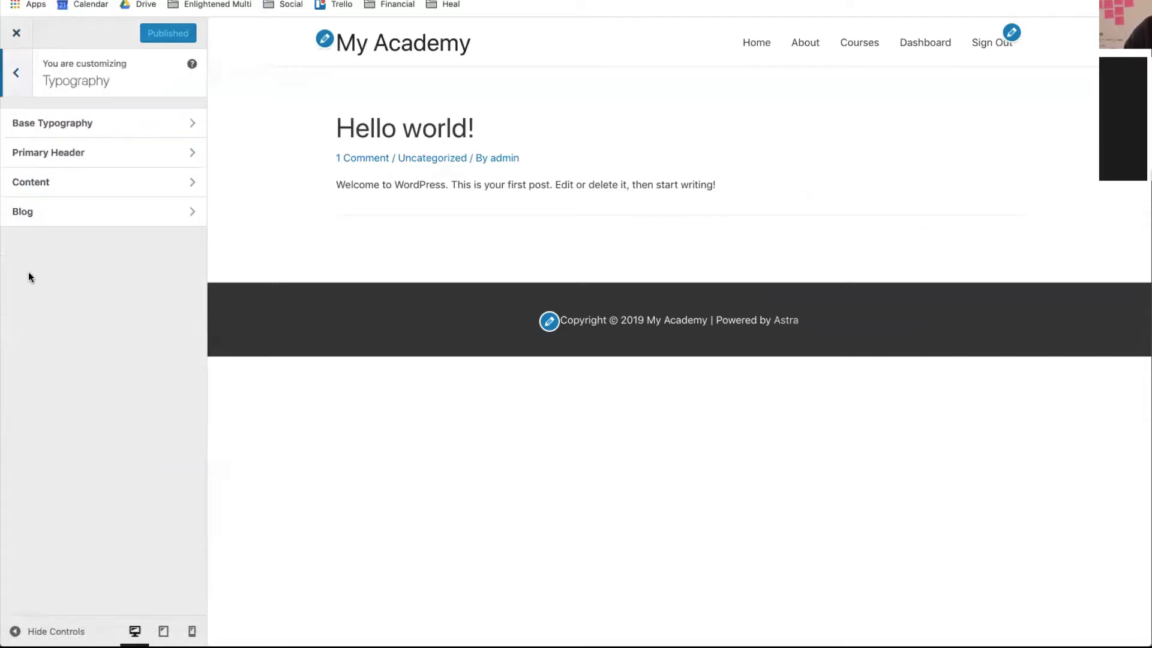
click(100, 125)
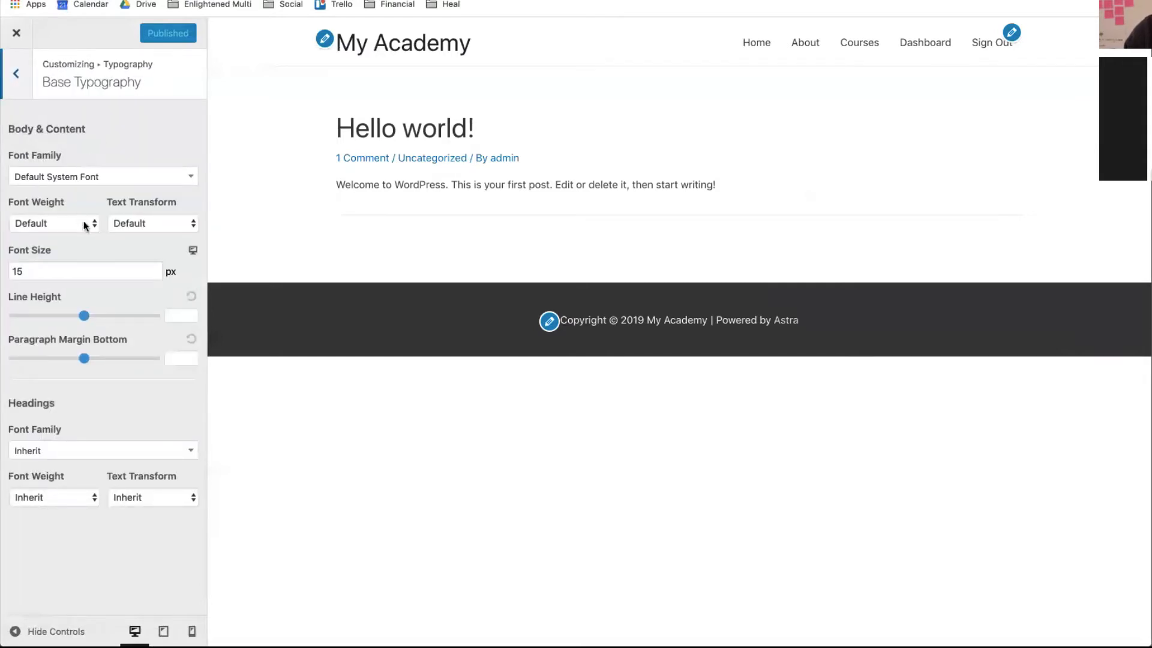
click(20, 75)
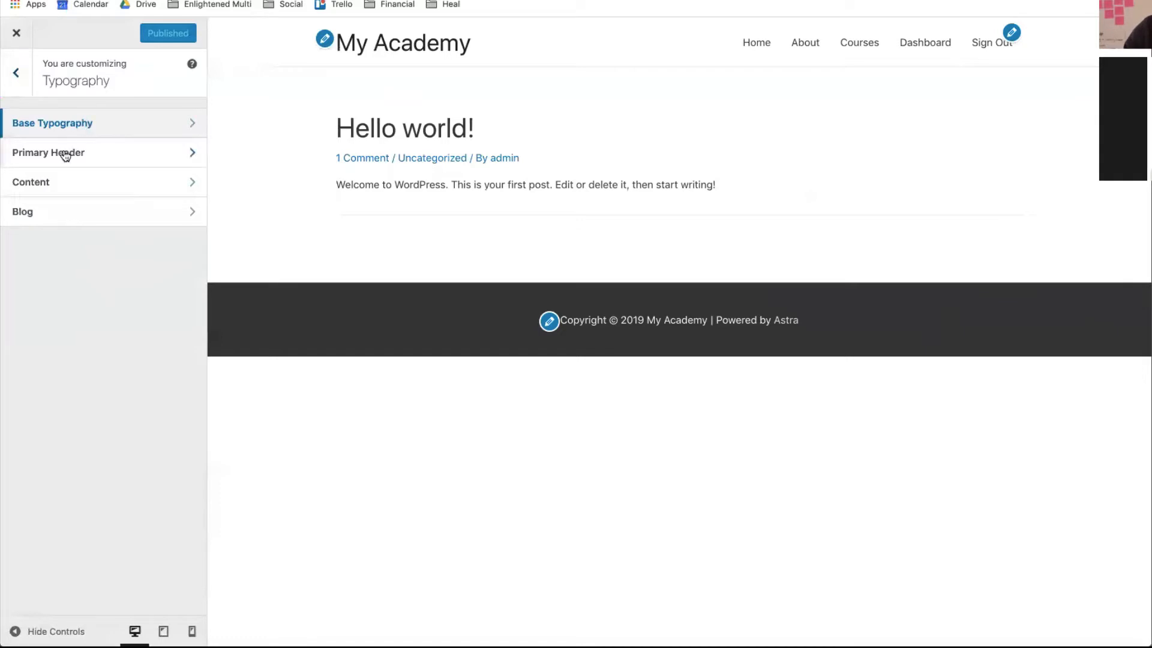
click(37, 124)
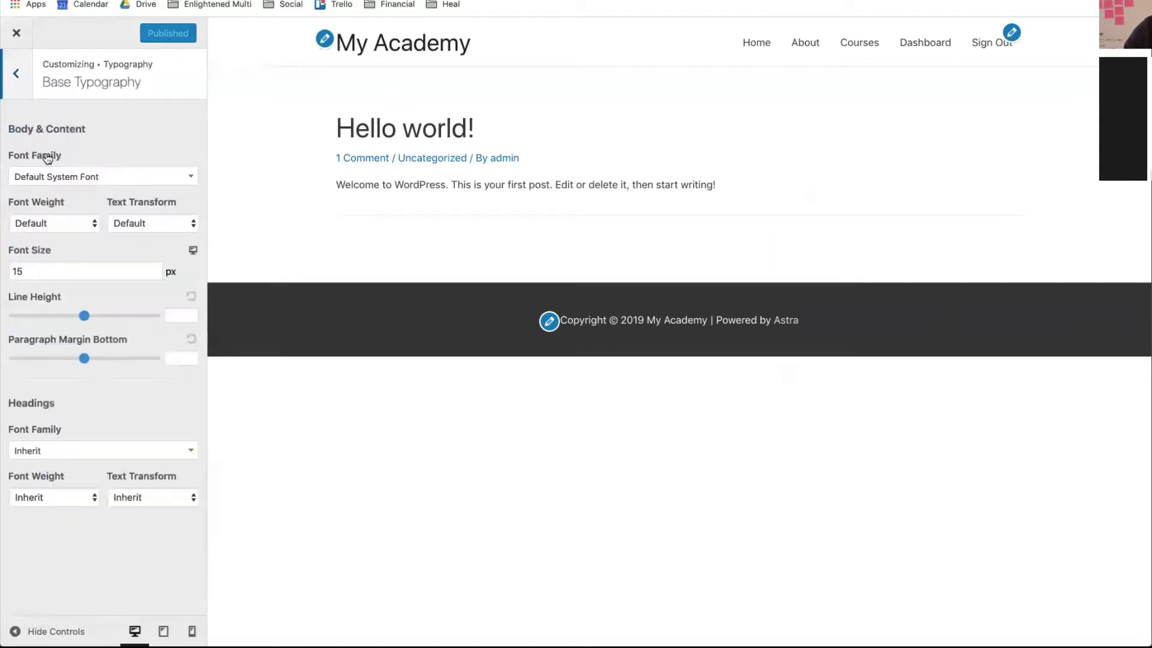
click(57, 177)
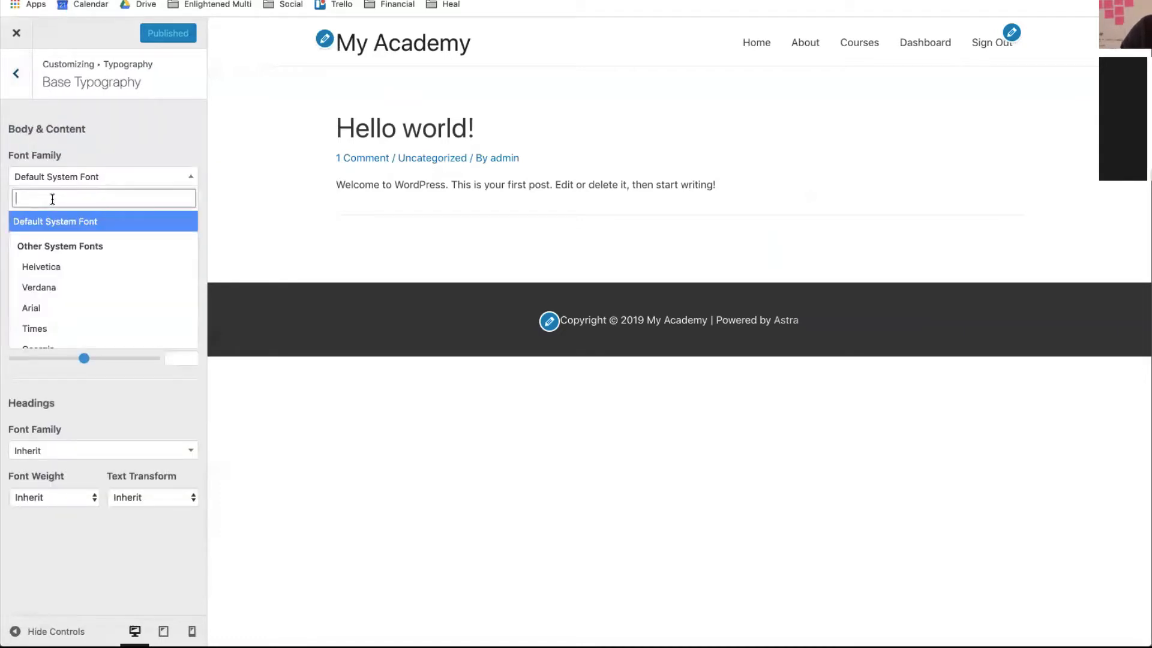
text(mon)
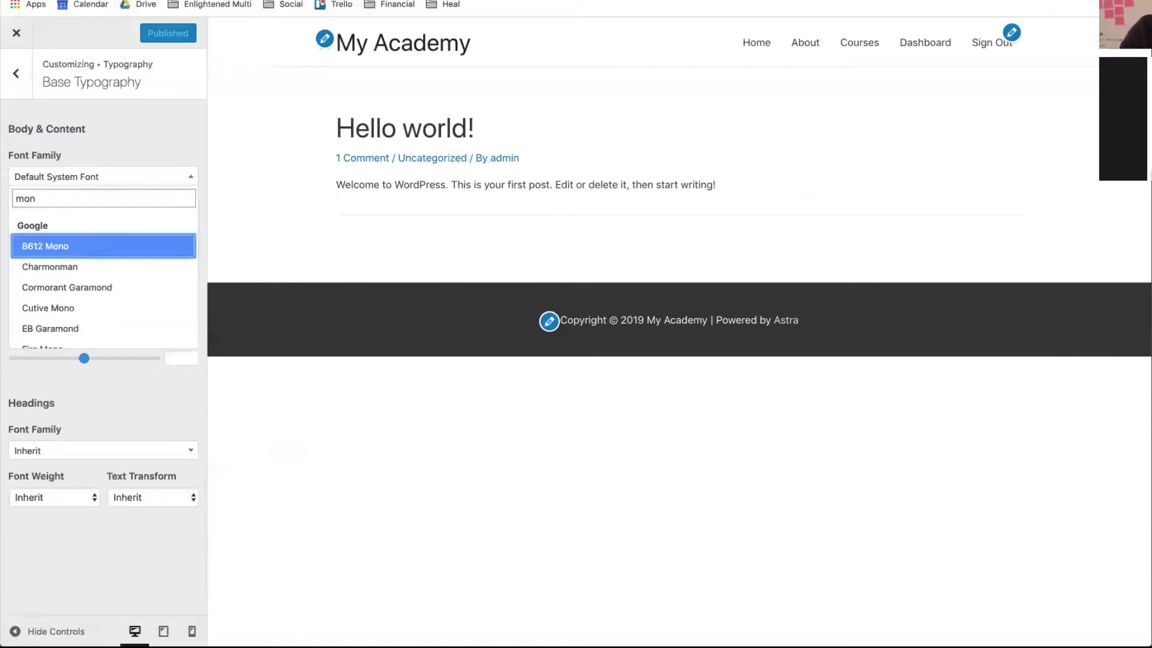
text(st)
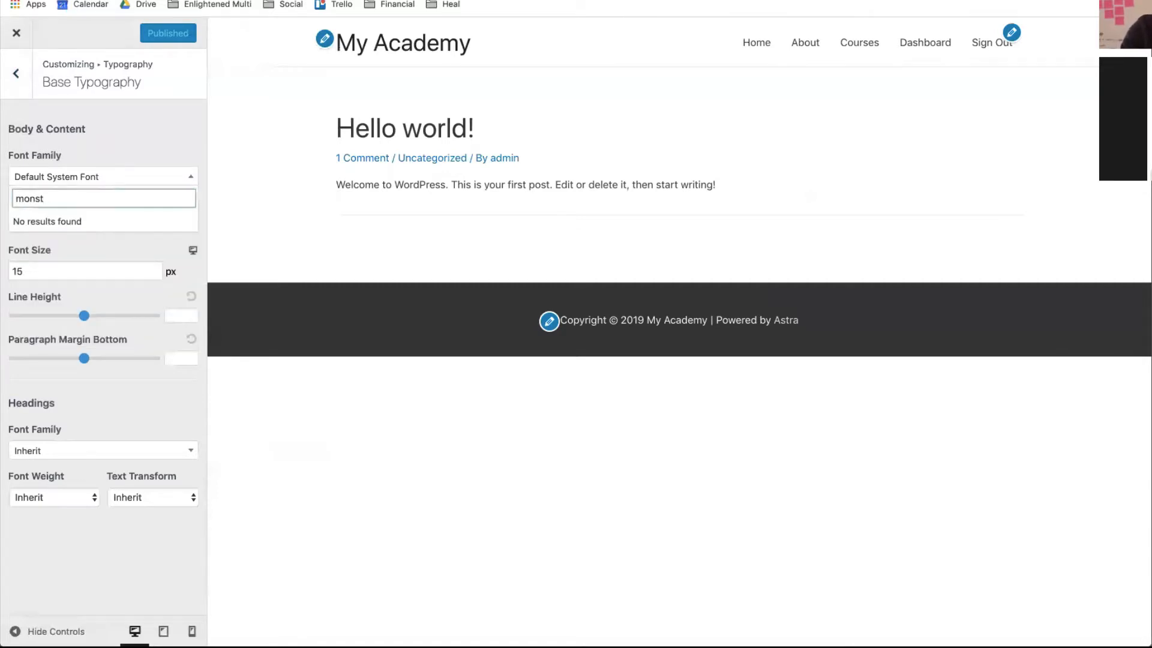
key(BackSpace)
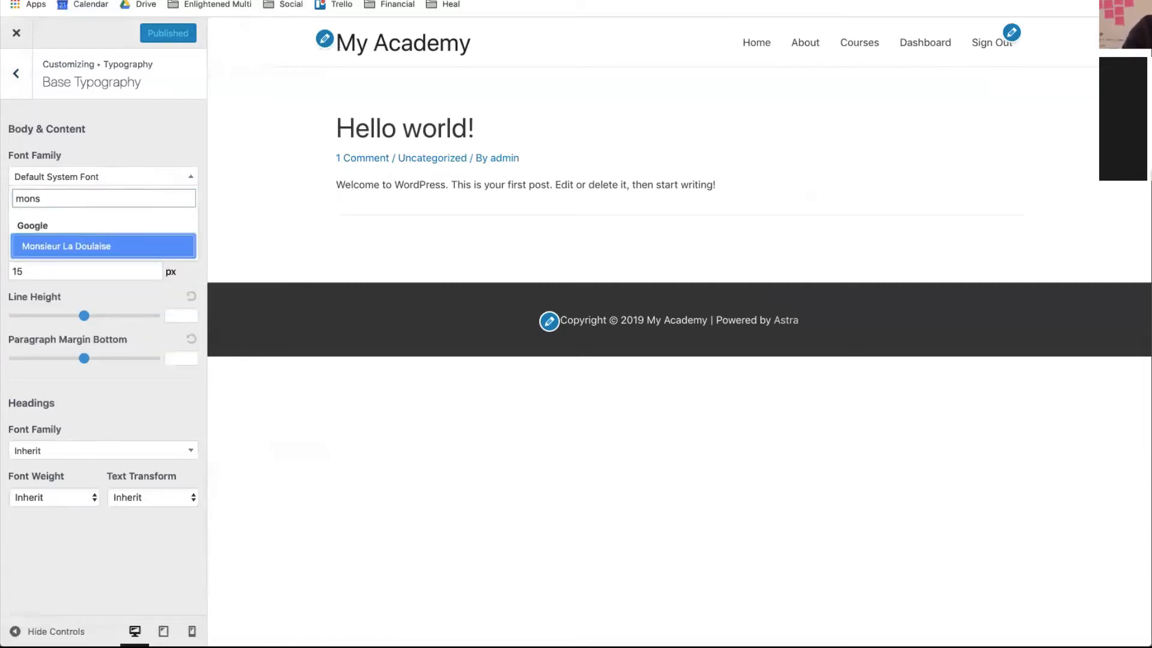
key(BackSpace)
key(BackSpace)
key(BackSpace)
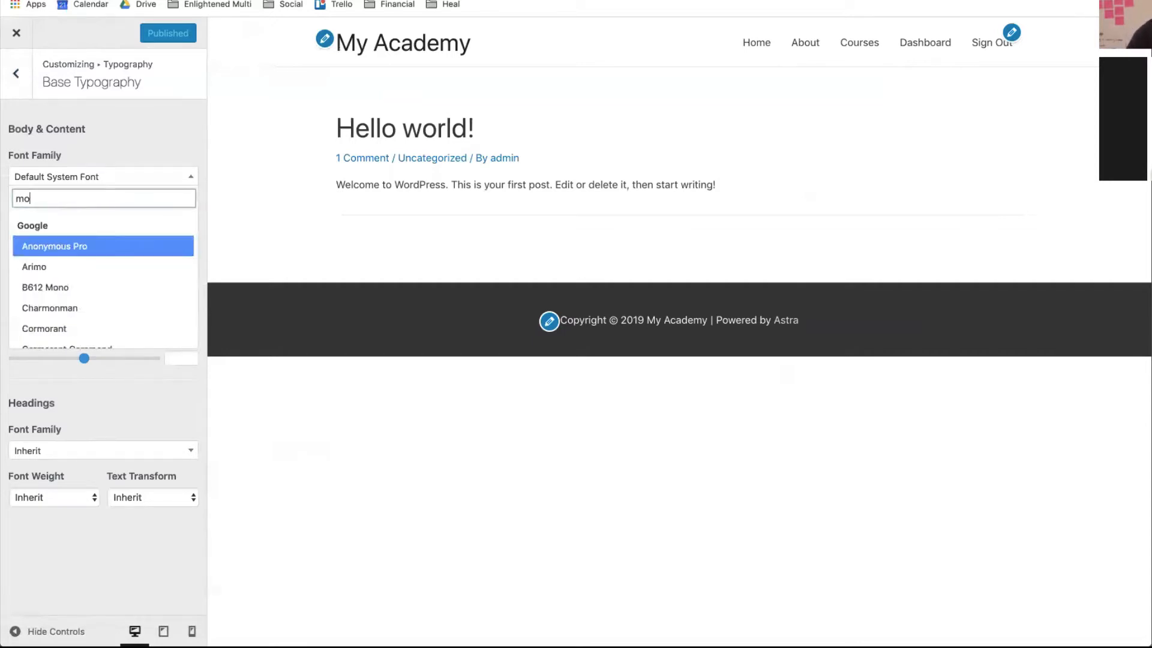
text(os)
key(BackSpace)
key(BackSpace)
key(BackSpace)
text(N)
key(BackSpace)
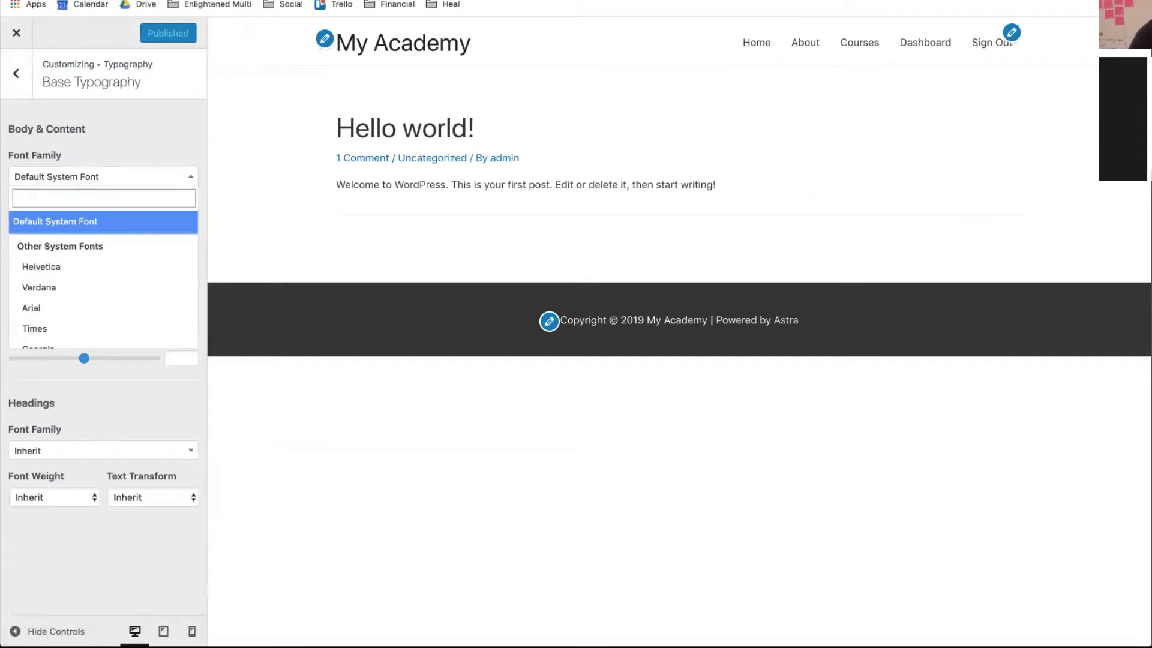
text(Mons)
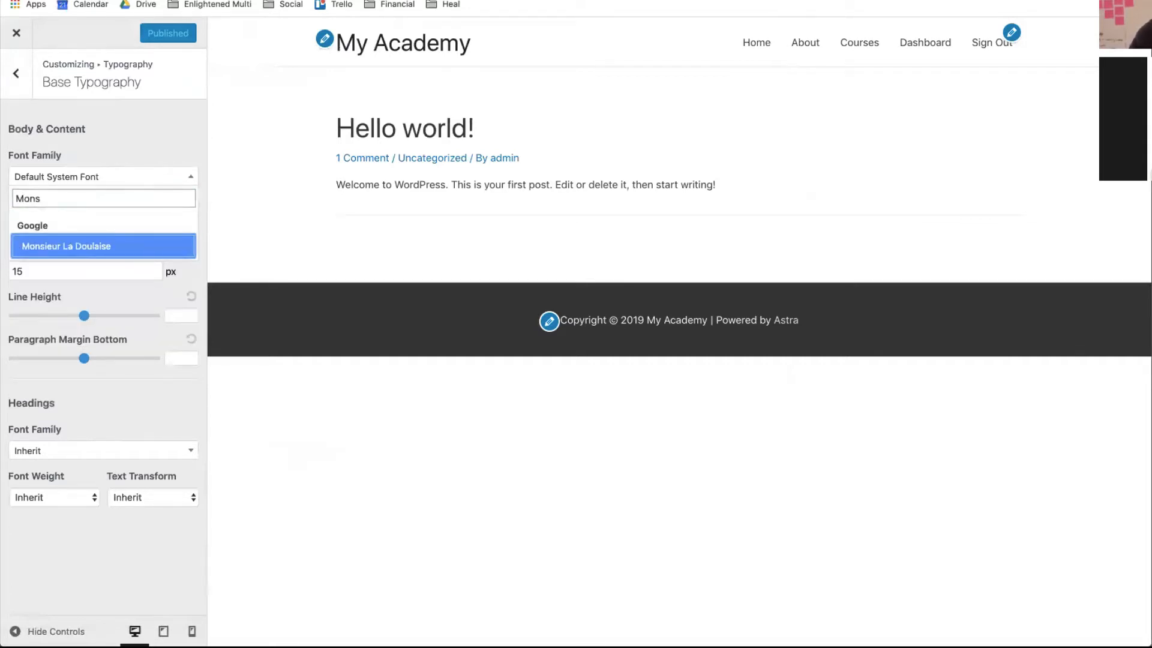
key(BackSpace)
key(BackSpace)
key(BackSpace)
key(BackSpace)
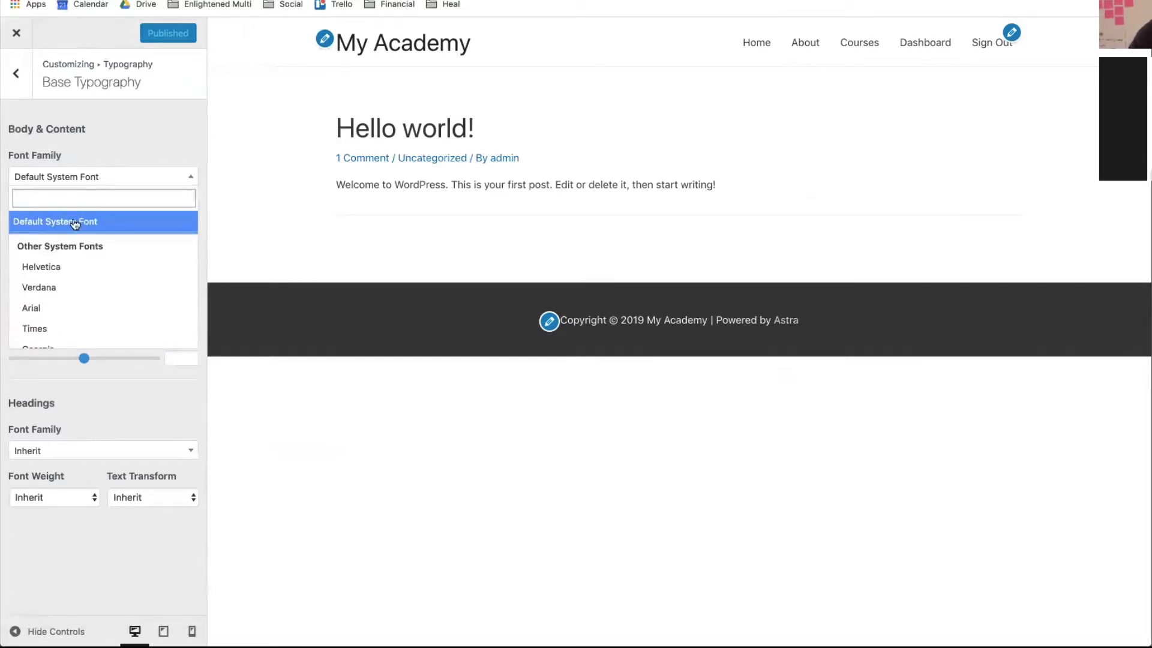
- View the heading and Blog typography settings, then return to the main Customizer list
click(13, 77)
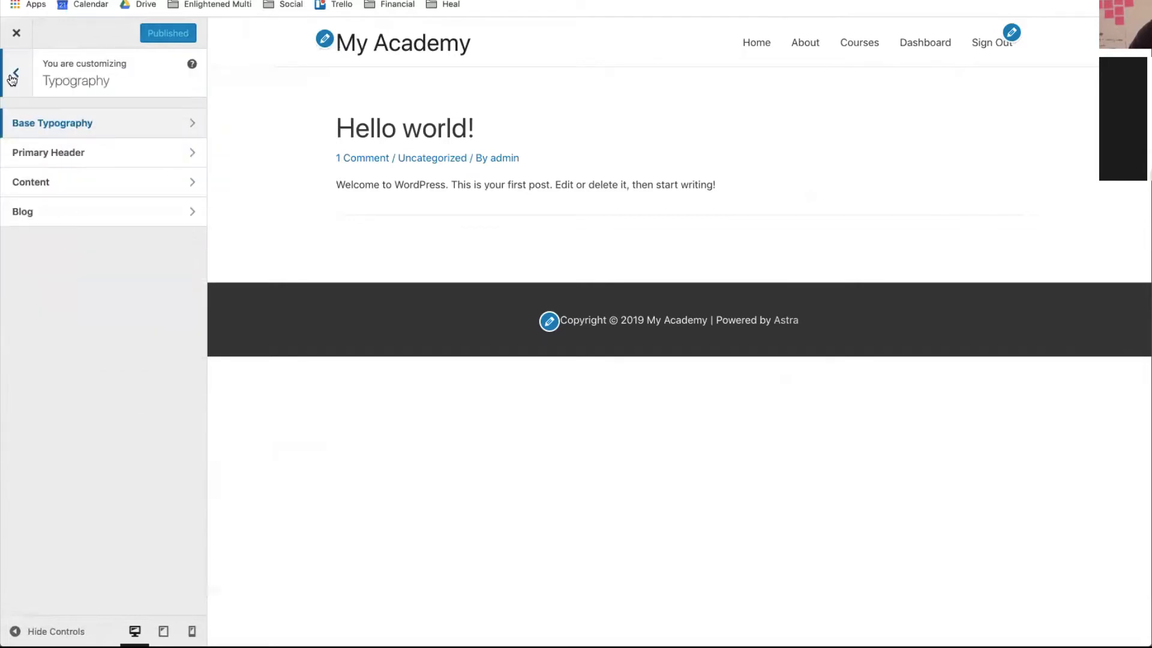
click(60, 182)
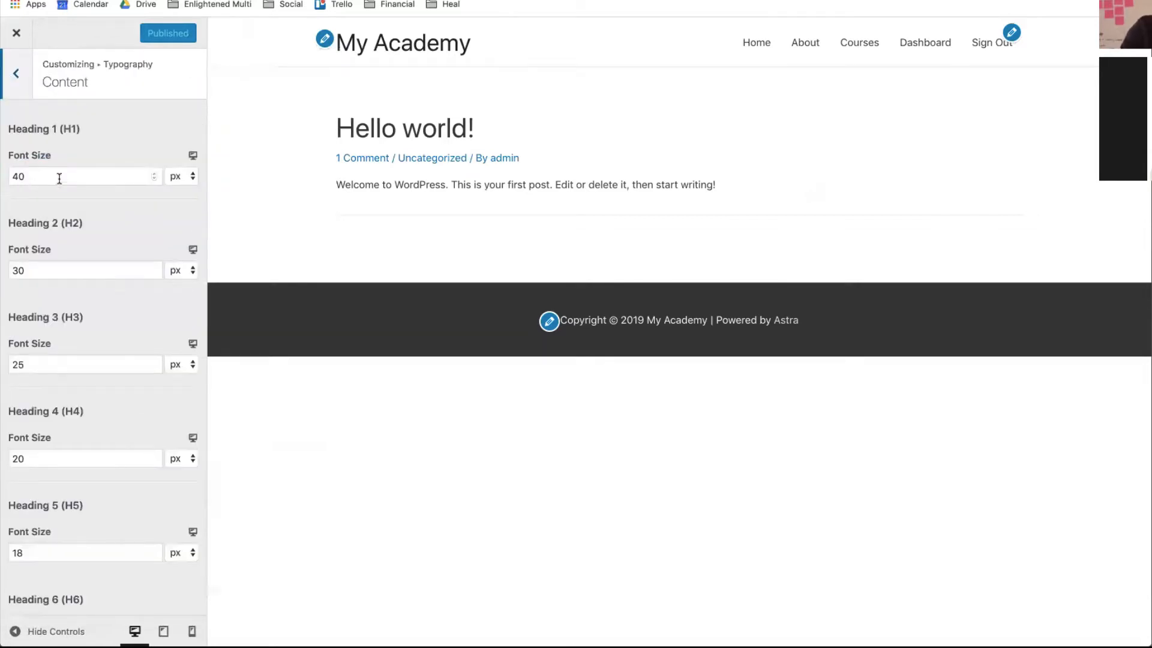
click(12, 84)
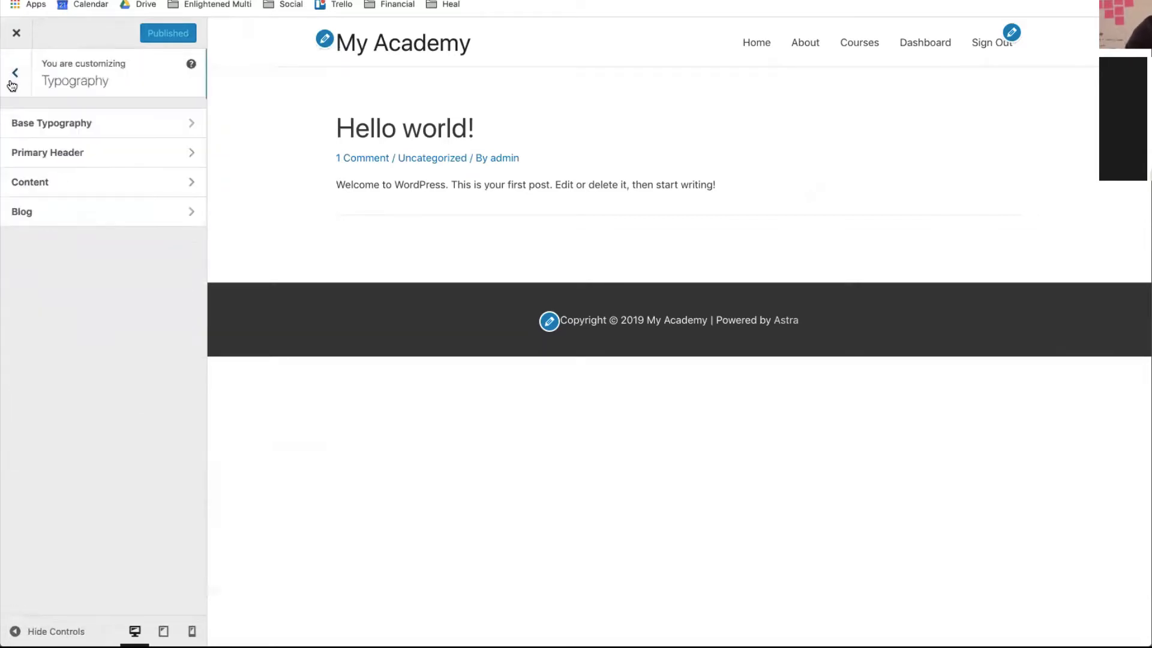
click(77, 210)
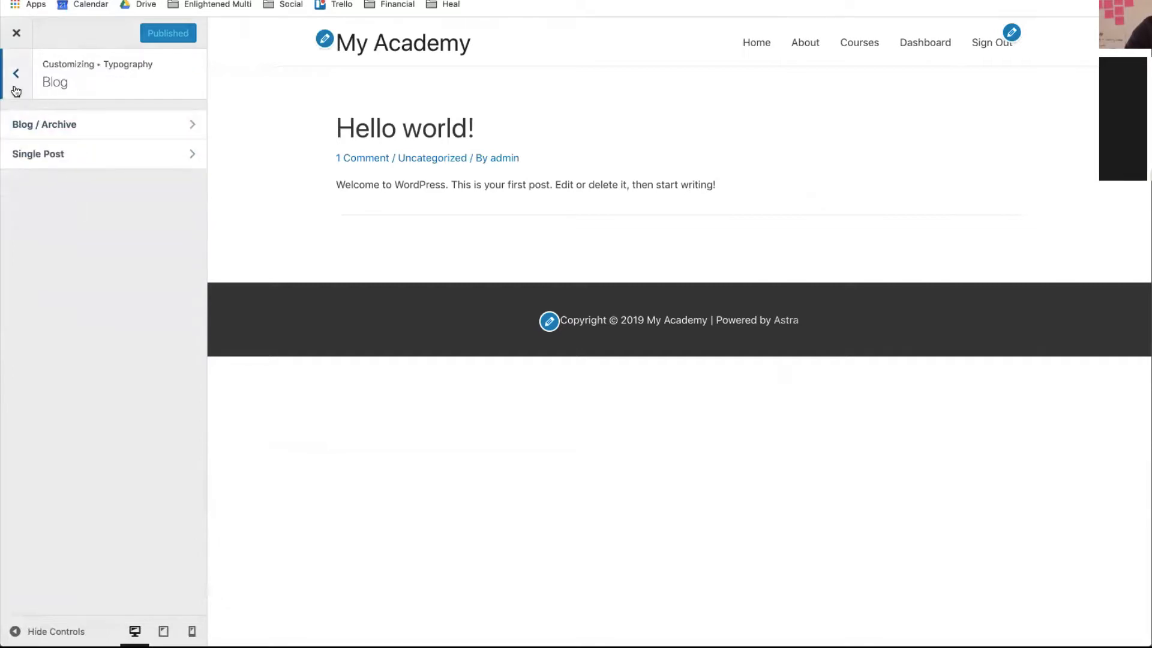
click(15, 90)
click(18, 94)
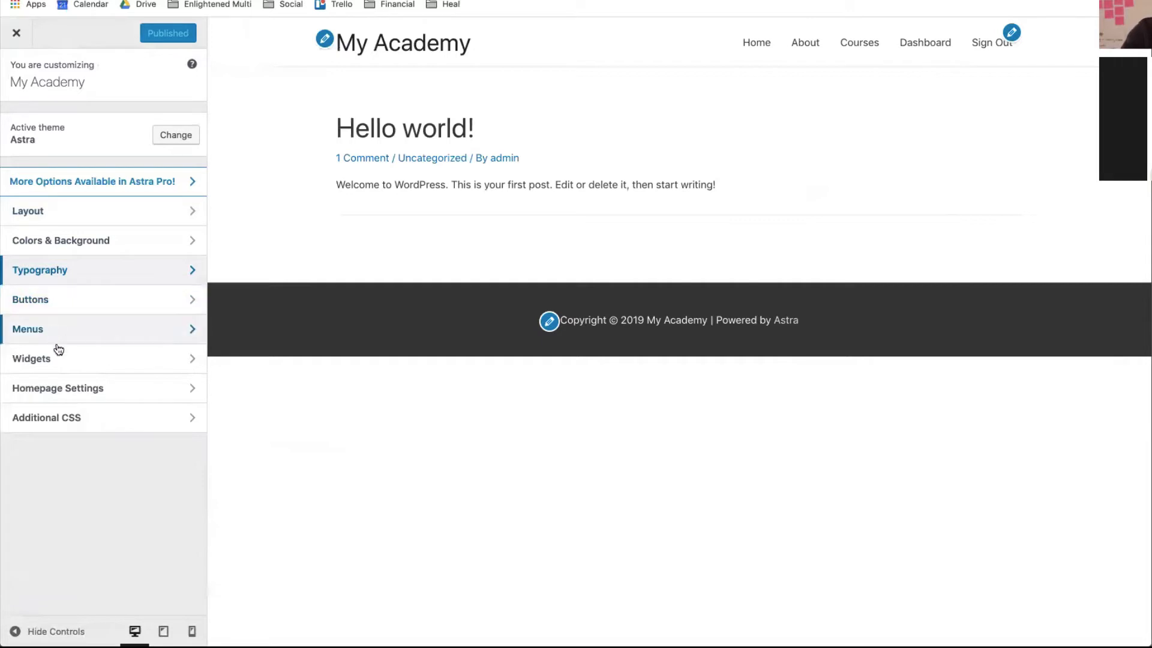
- Set the homepage to the static Welcome page, publish, and close the Customizer
click(67, 389)
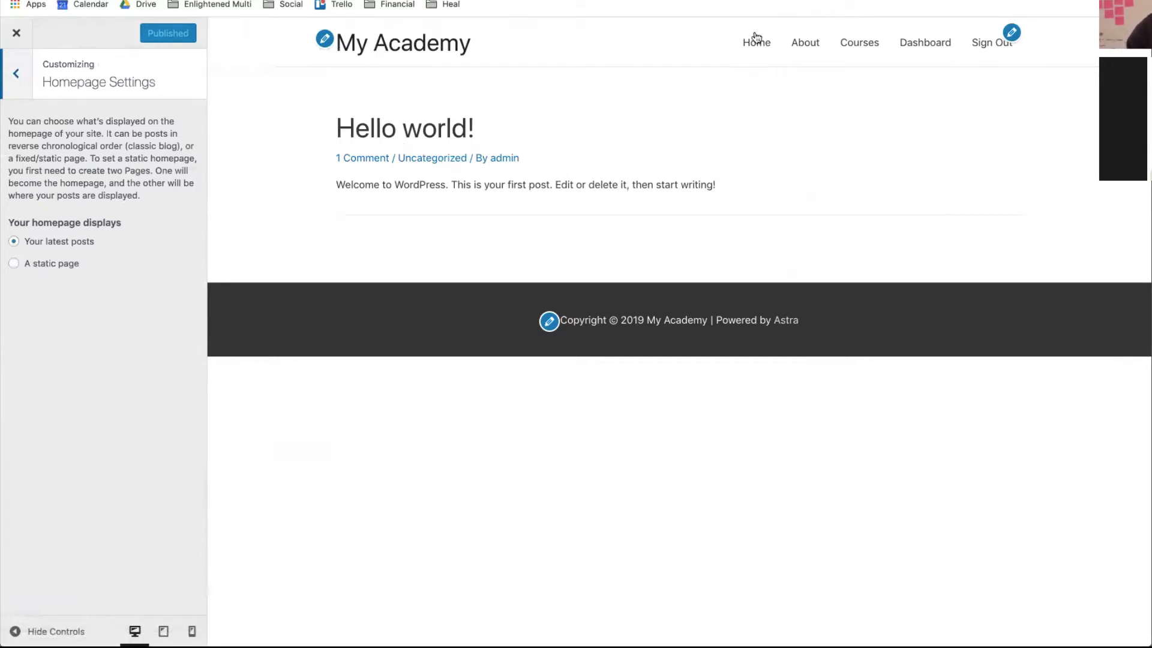
click(13, 266)
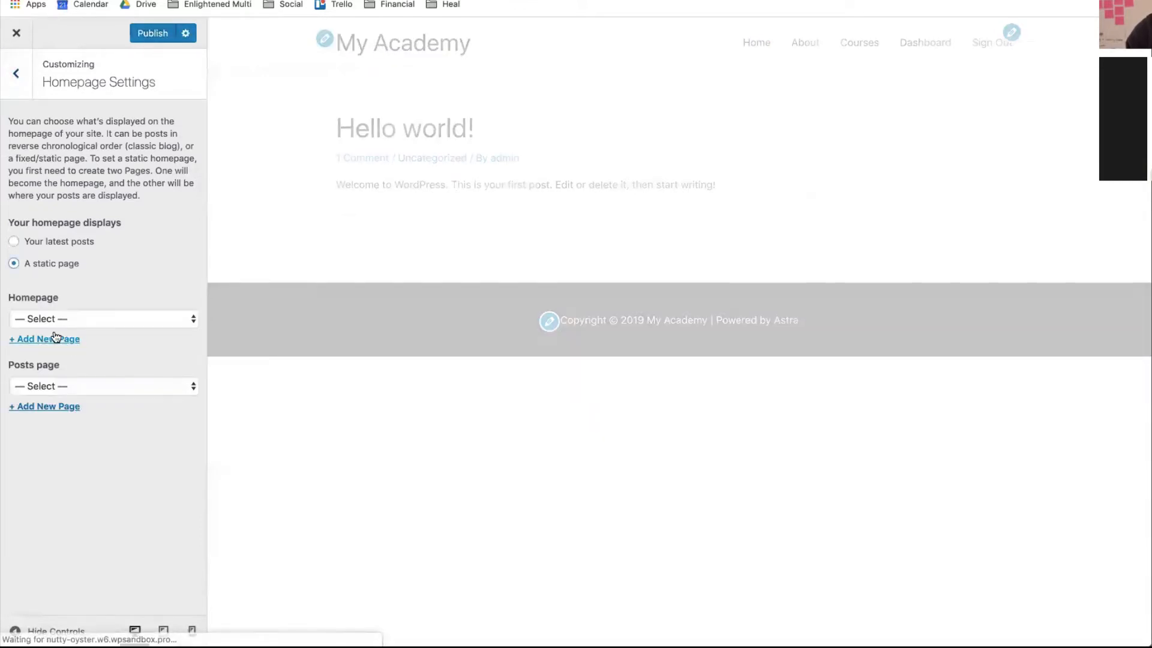
click(45, 323)
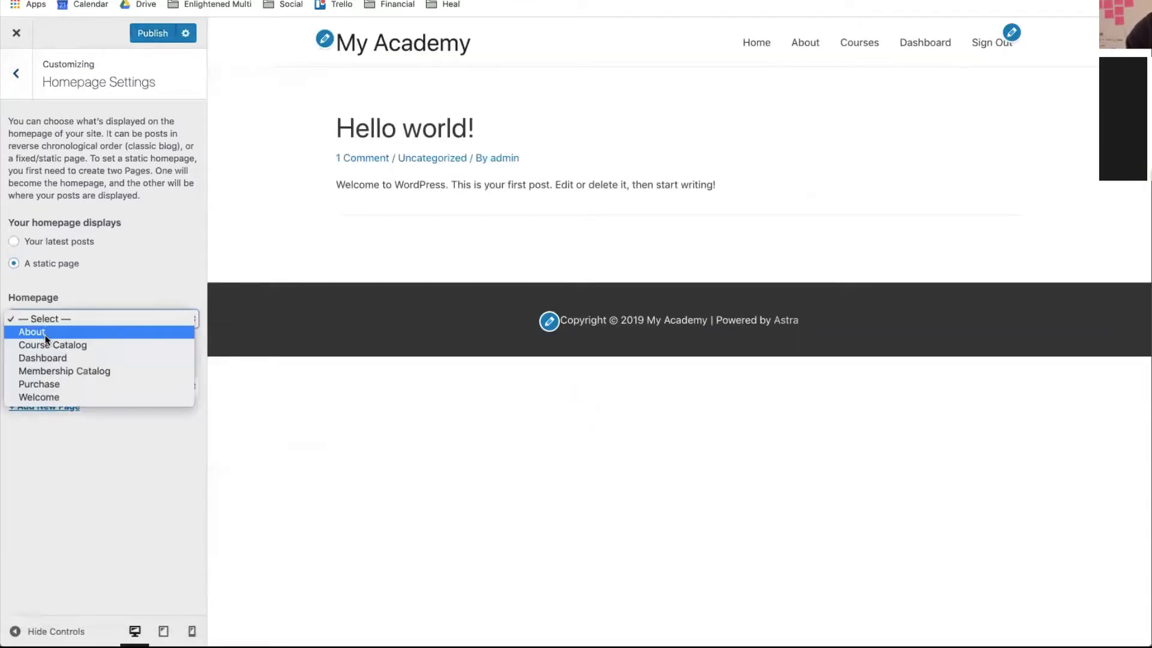
click(38, 395)
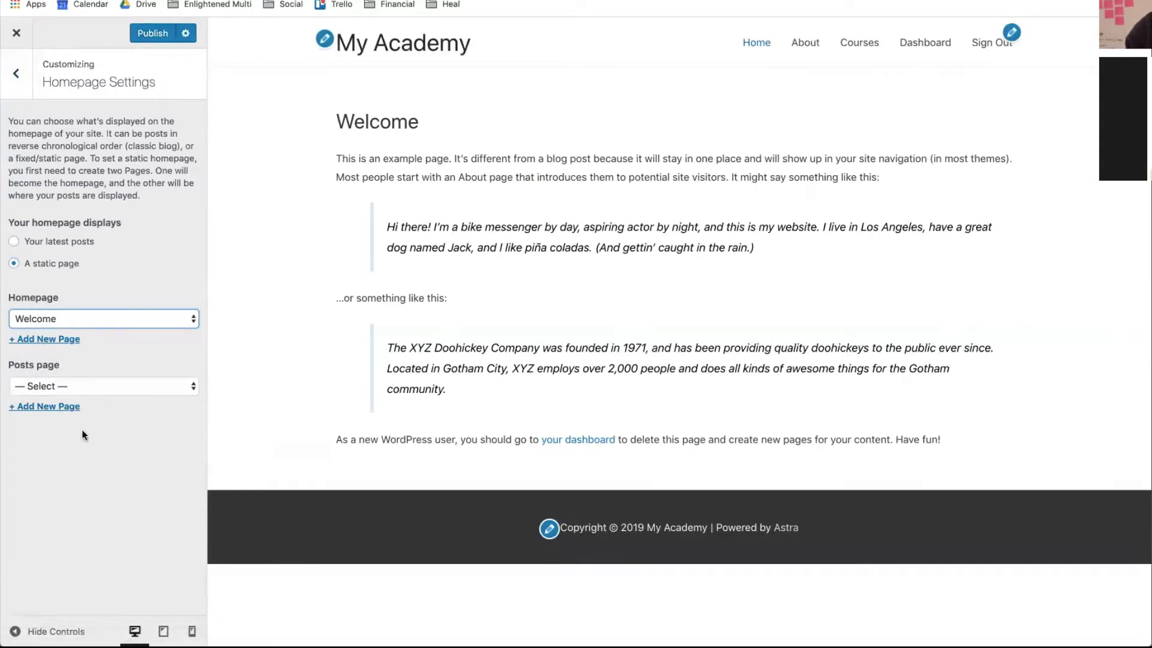
click(143, 33)
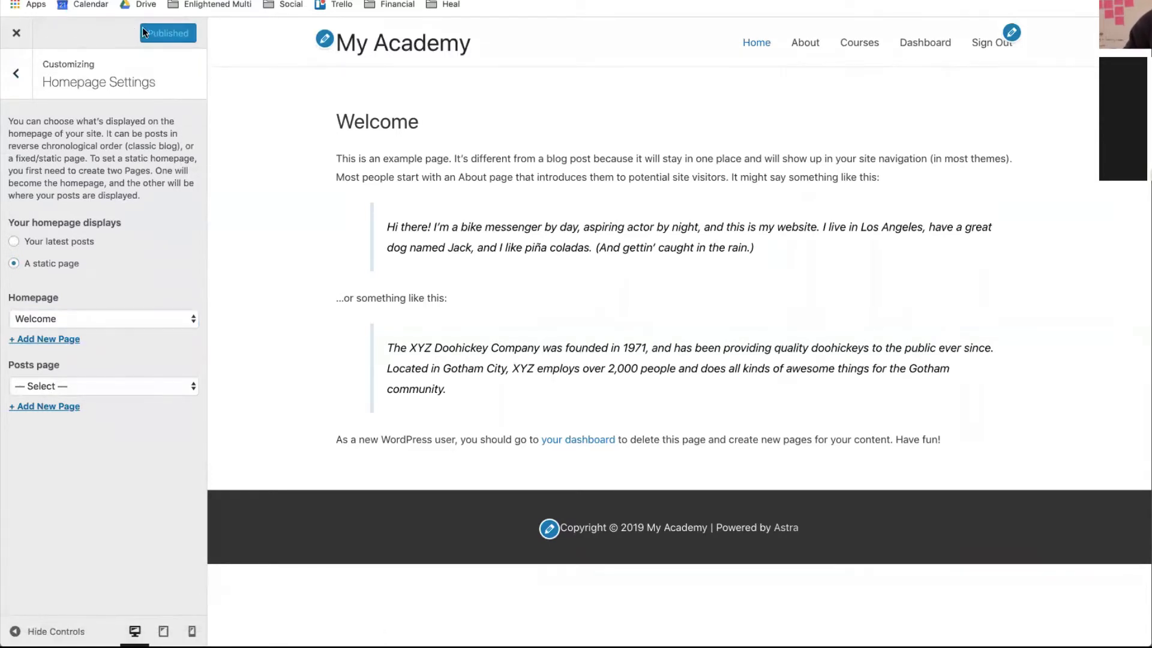
click(15, 36)
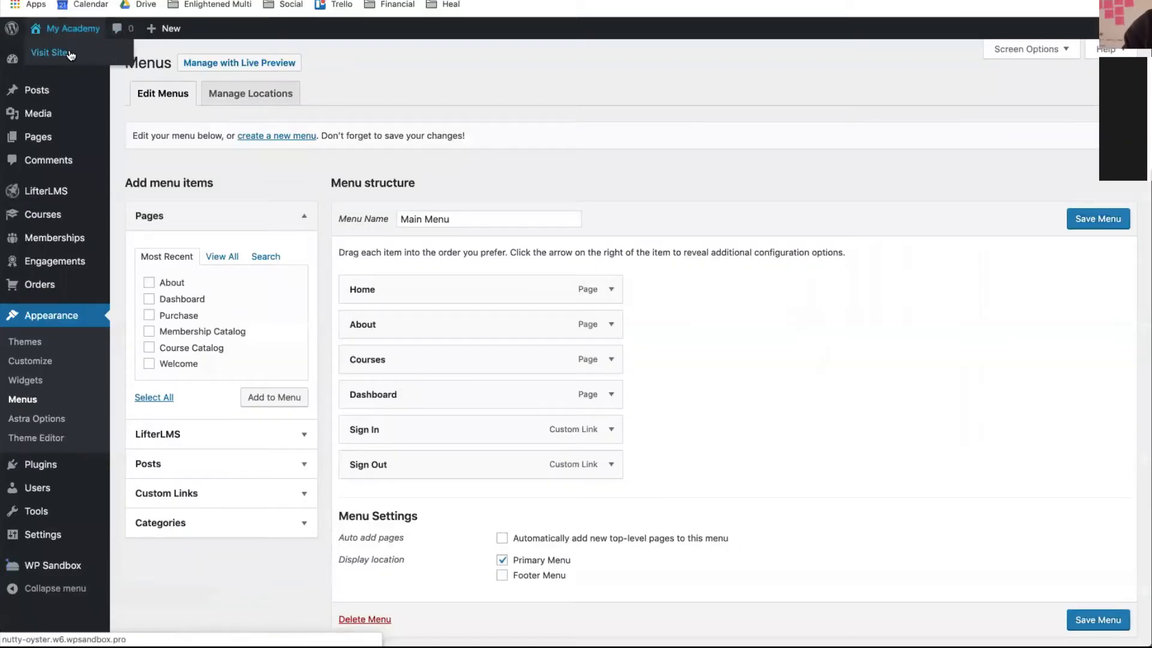
- Browse the live site's Home, About, Courses and student Dashboard pages
click(70, 54)
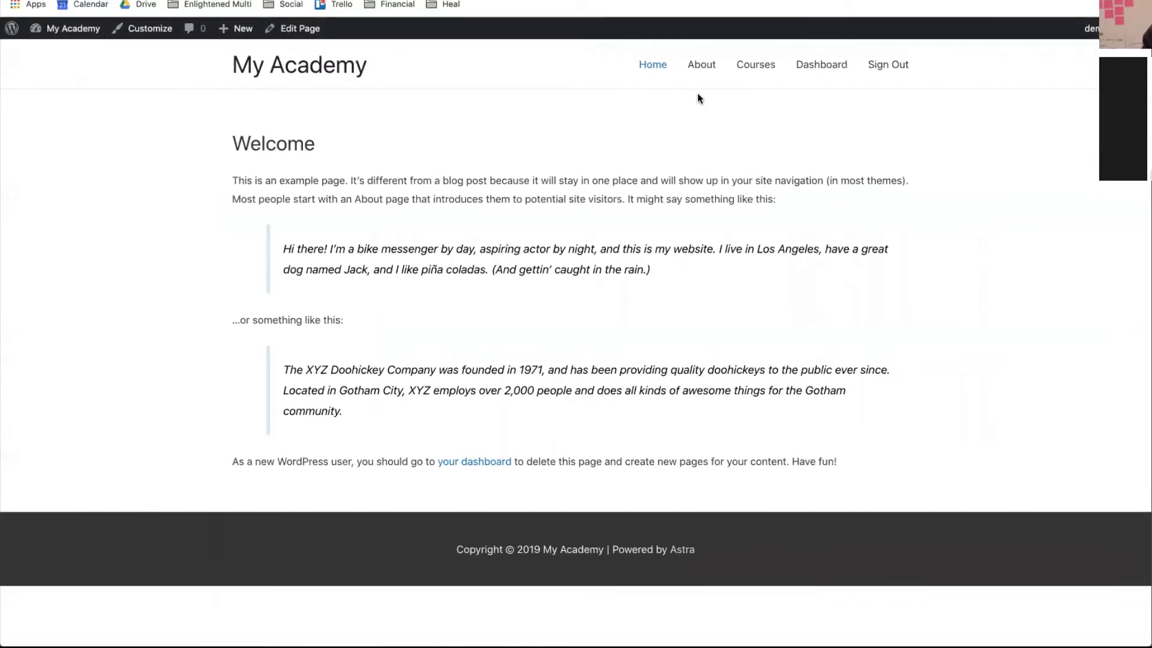
click(699, 64)
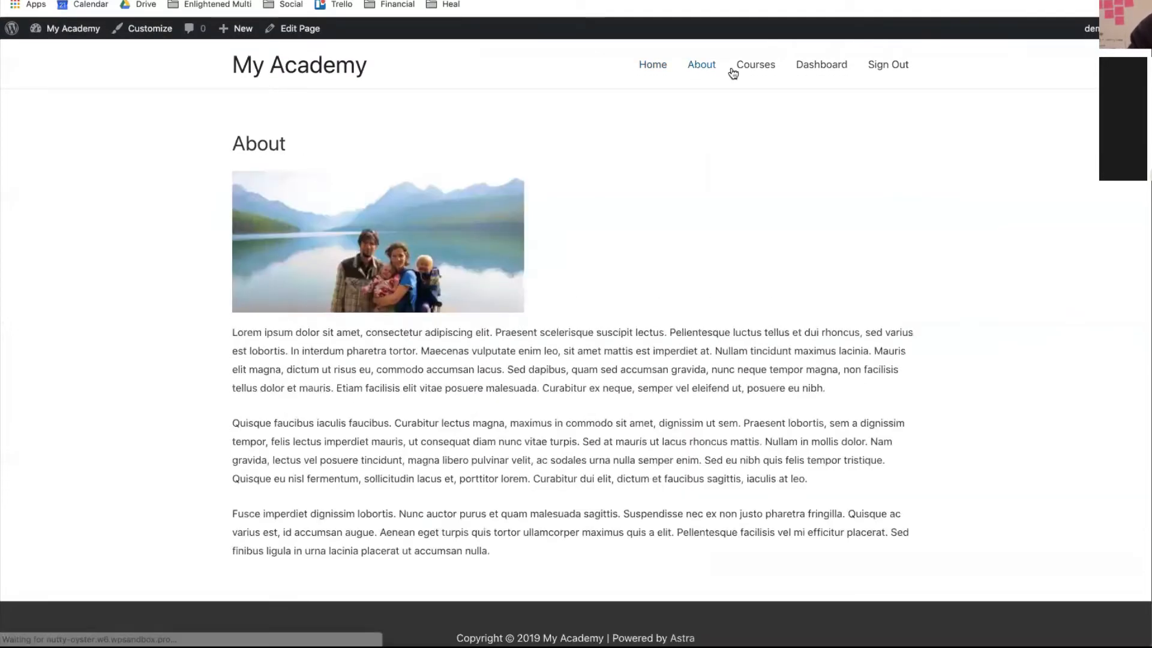
click(741, 70)
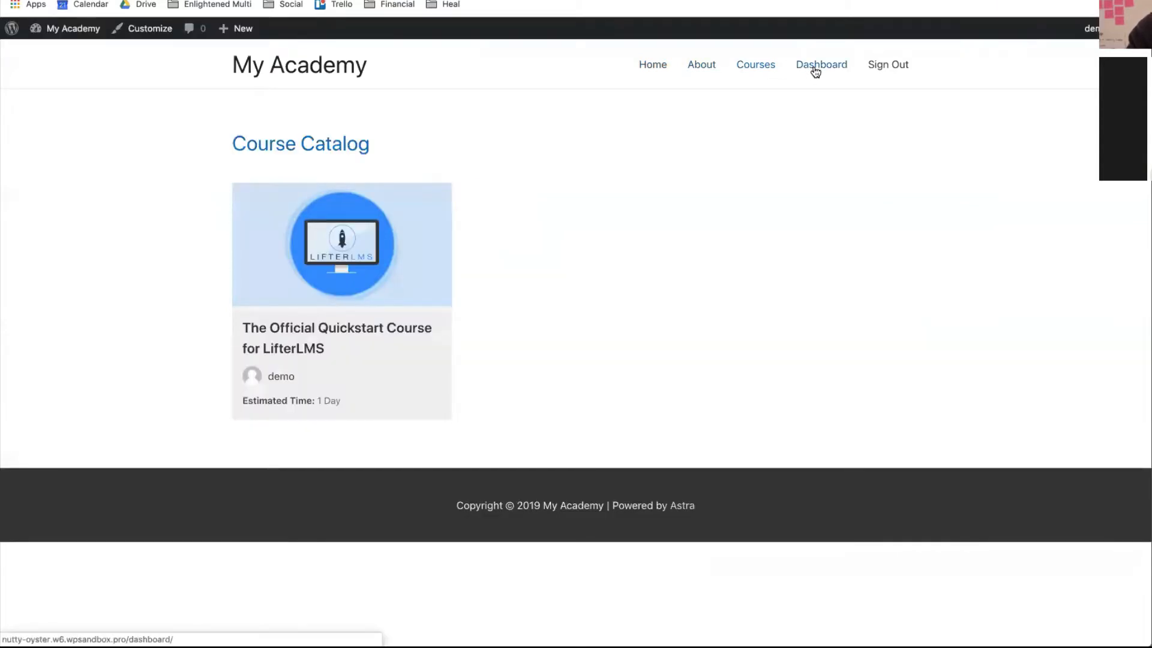
click(815, 72)
scroll(614, 397, down, 3)
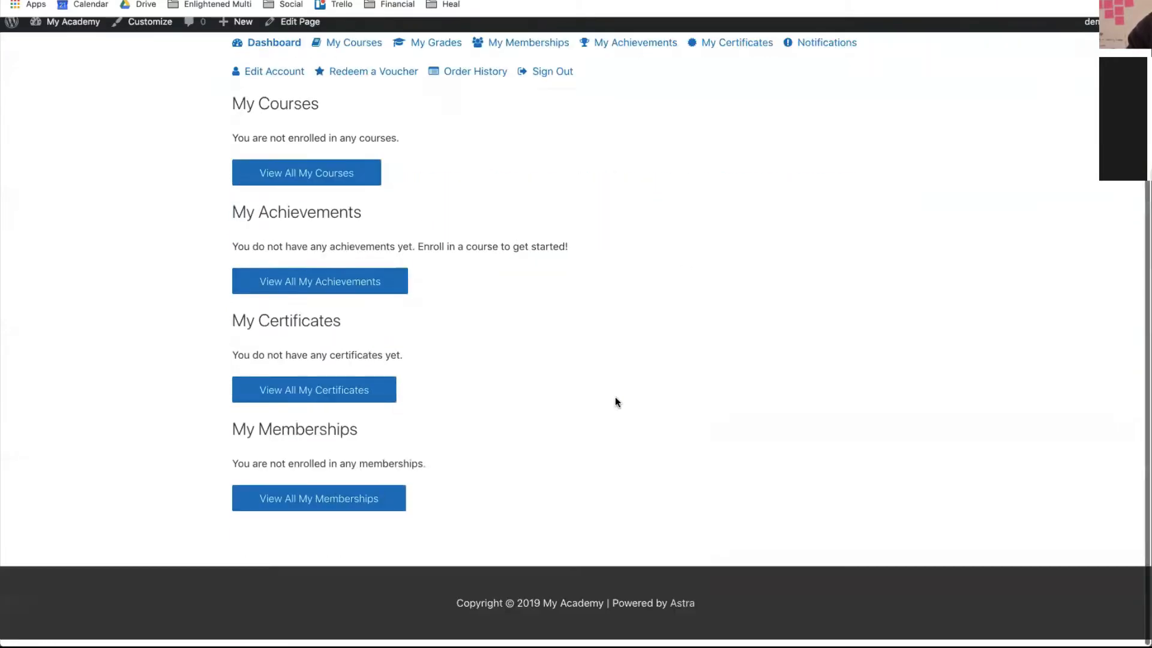
scroll(615, 397, up, 3)
scroll(614, 398, down, 3)
scroll(399, 324, up, 3)
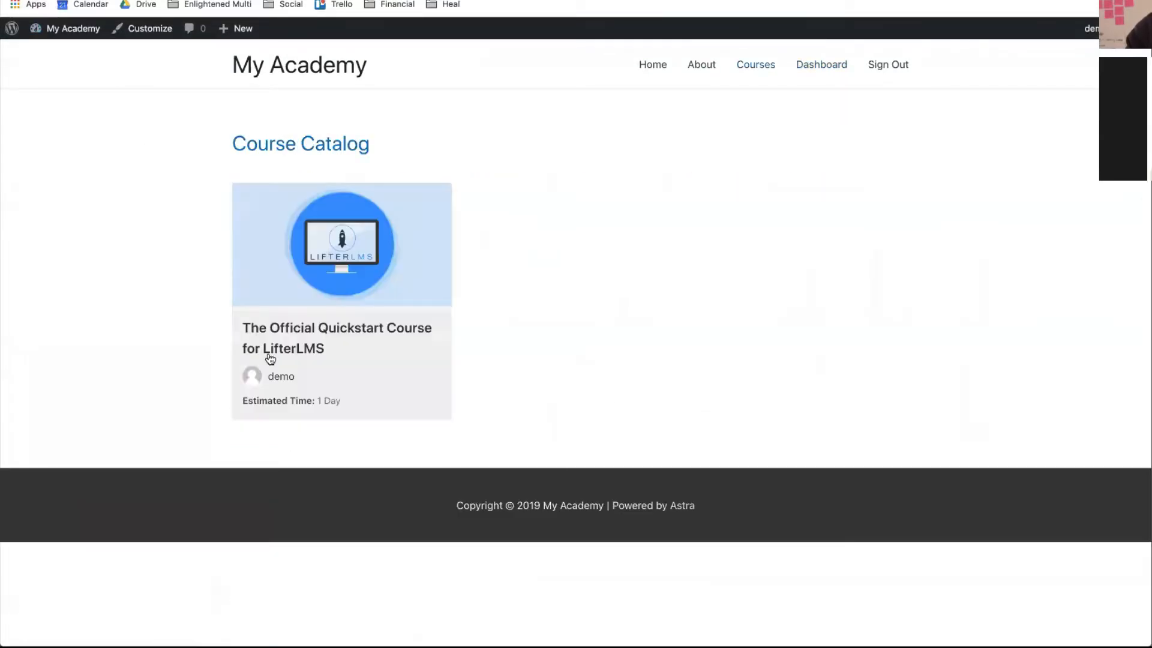
- Open the Quickstart course, try its Enroll purchase form, then return to the admin Dashboard
click(295, 341)
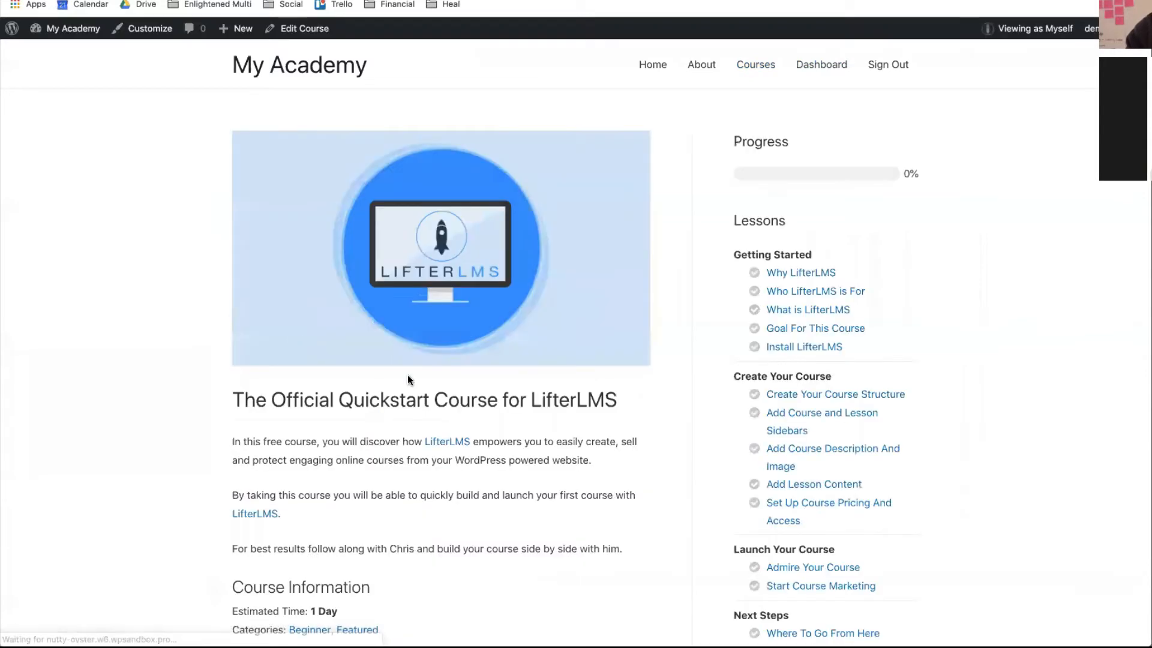
scroll(408, 375, down, 10)
click(448, 353)
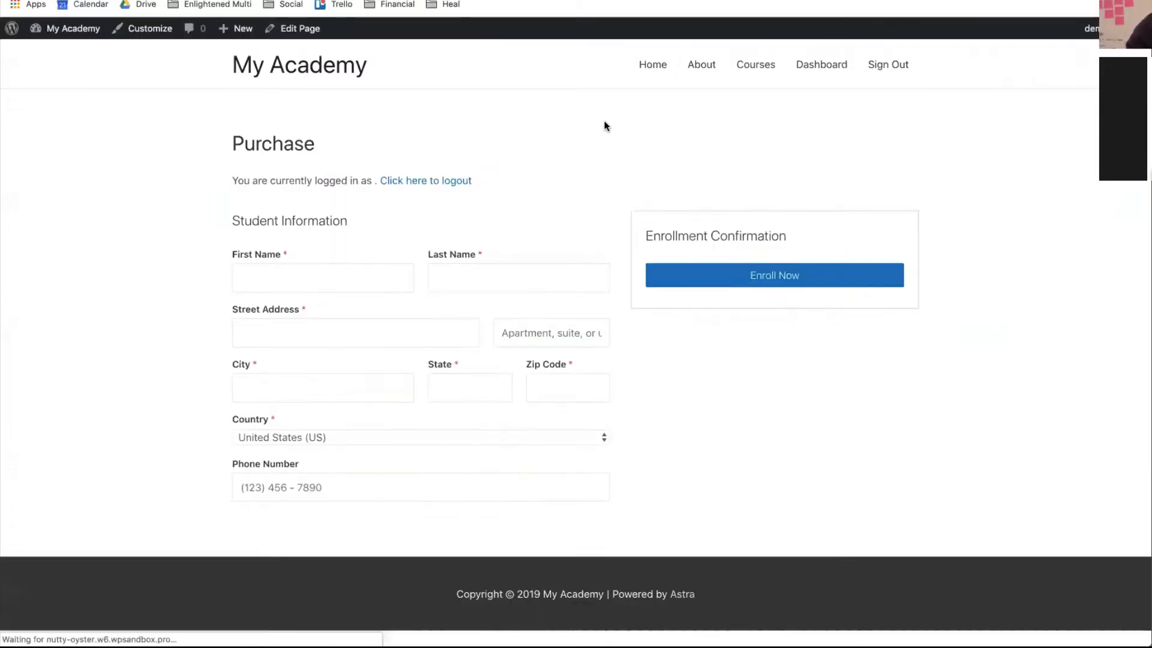
click(390, 277)
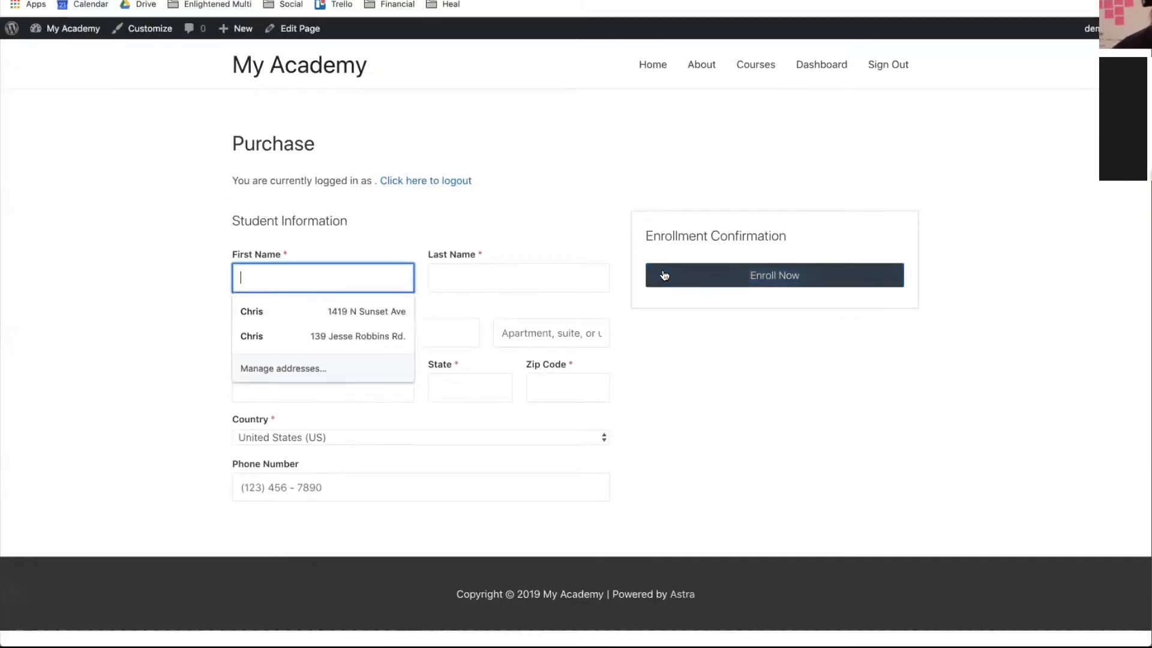
click(544, 154)
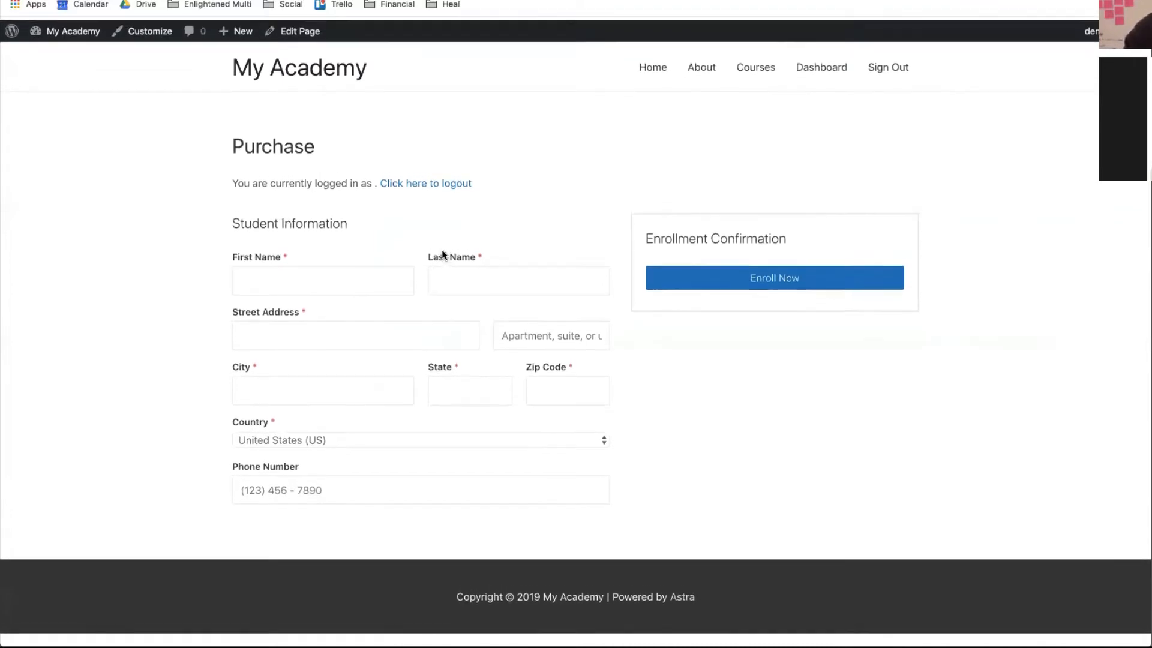
mouse_move(72, 33)
click(61, 52)
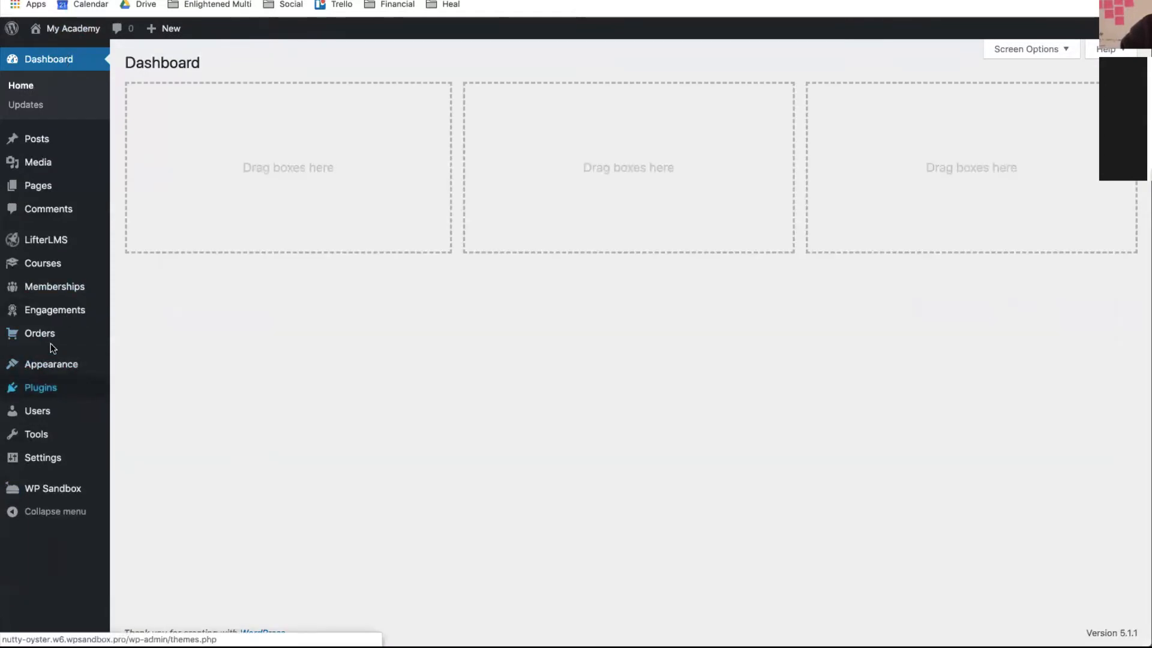
- In LifterLMS Settings > Accounts, change the minimum password strength from Strong to Medium
mouse_move(135, 240)
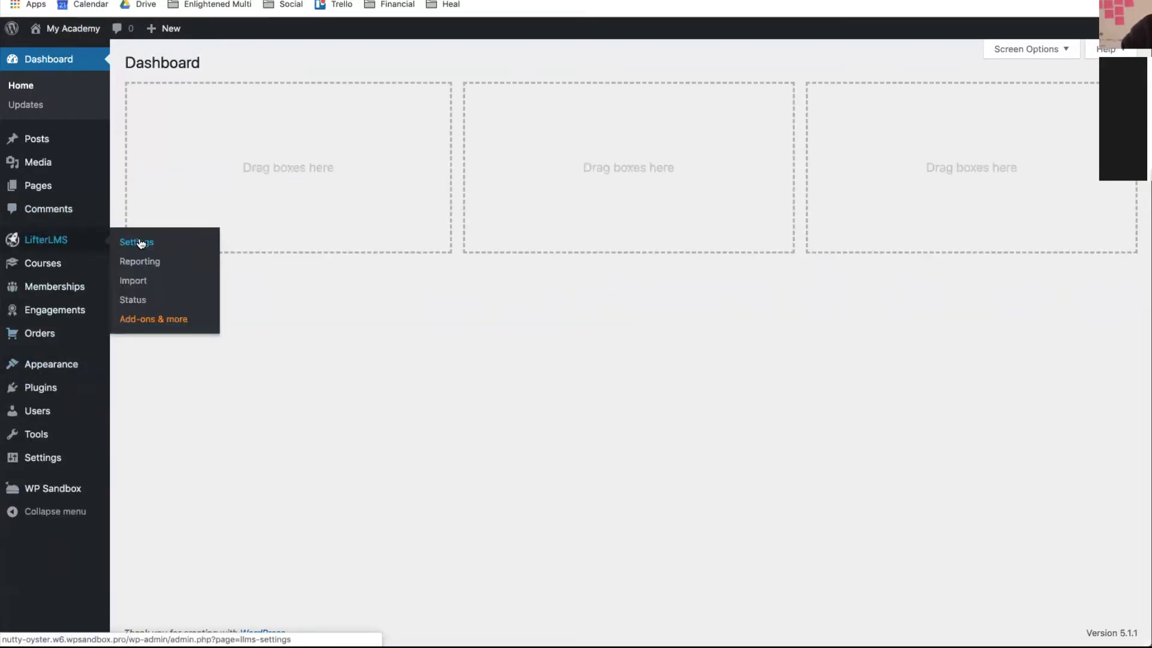
click(140, 242)
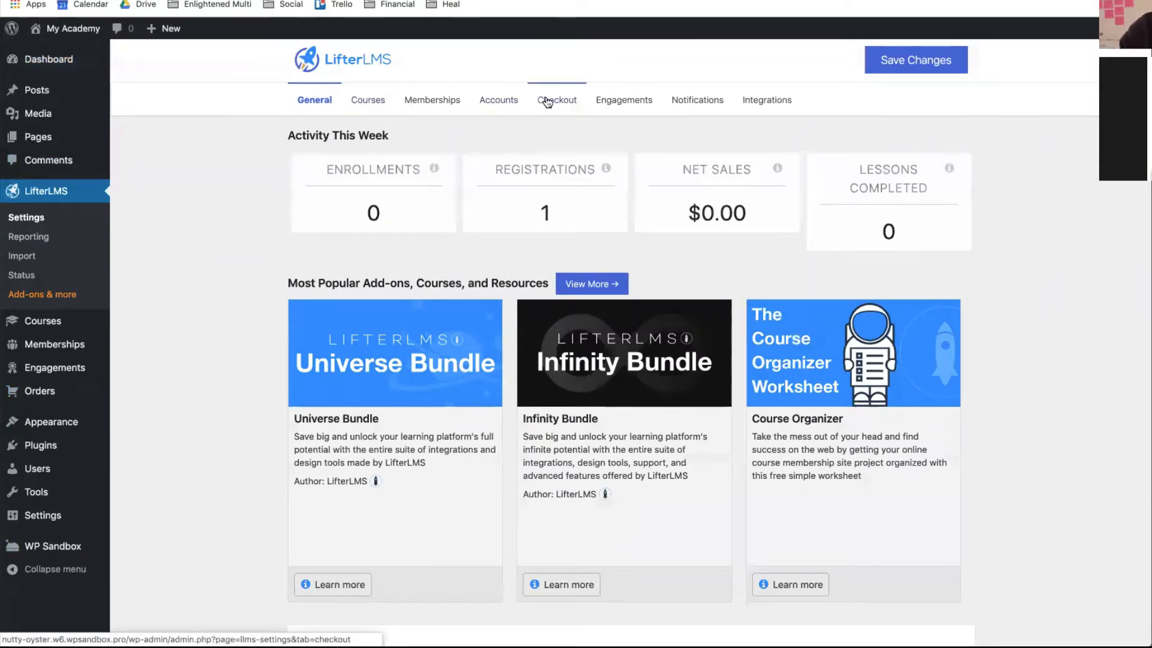
click(501, 98)
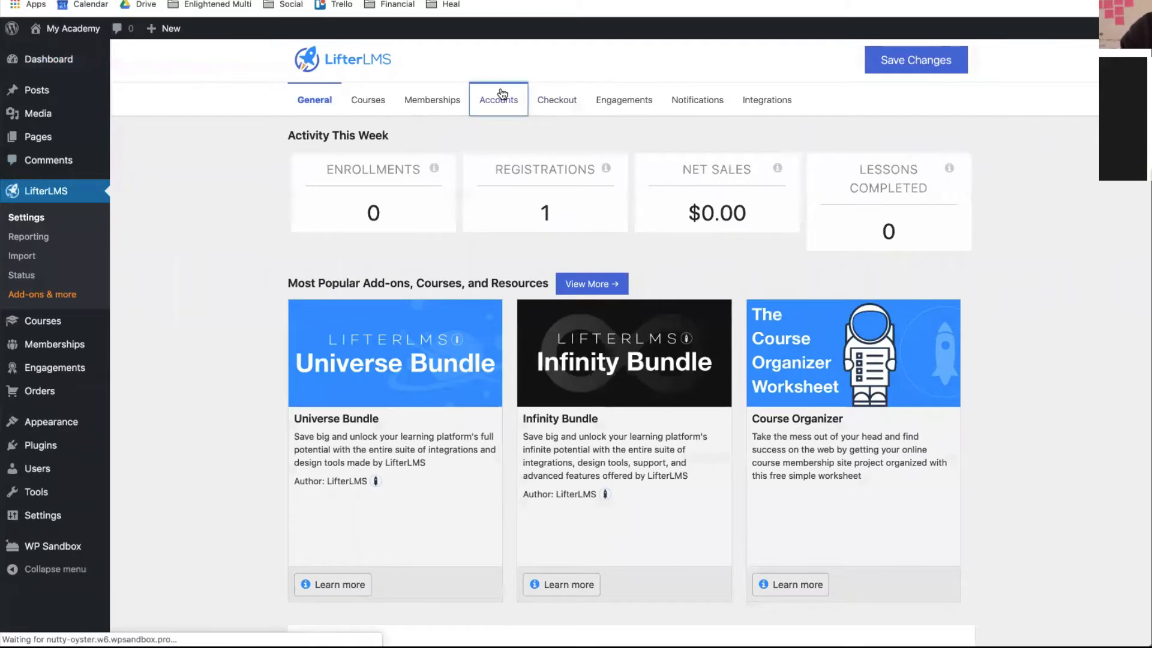
scroll(495, 254, down, 10)
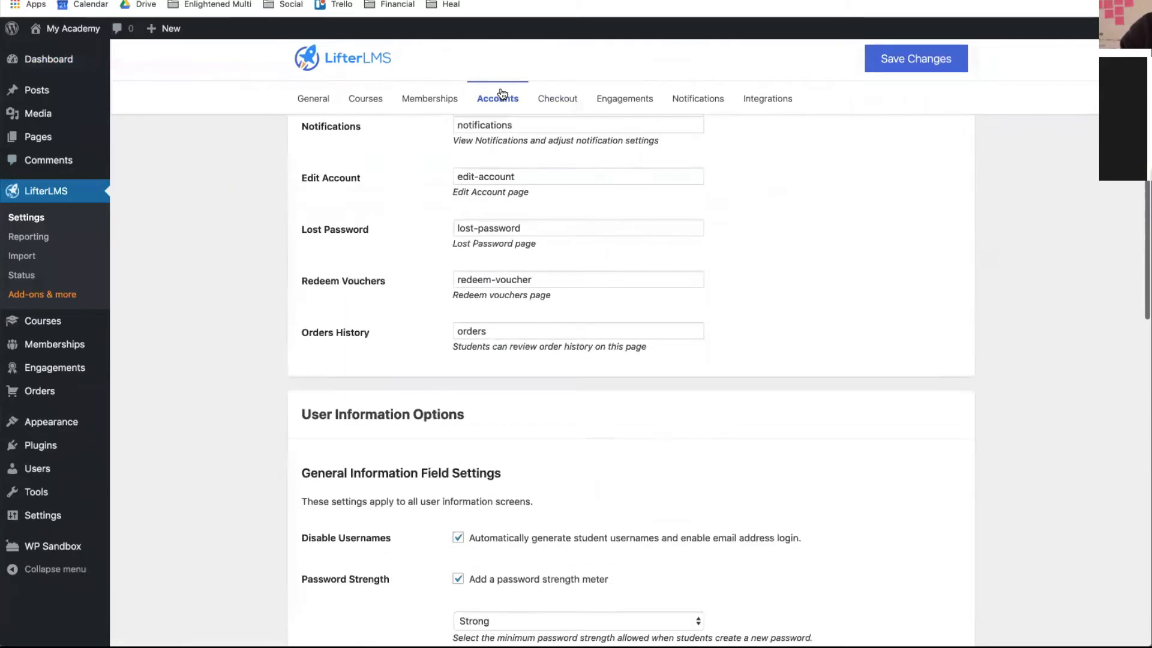
scroll(489, 260, down, 1)
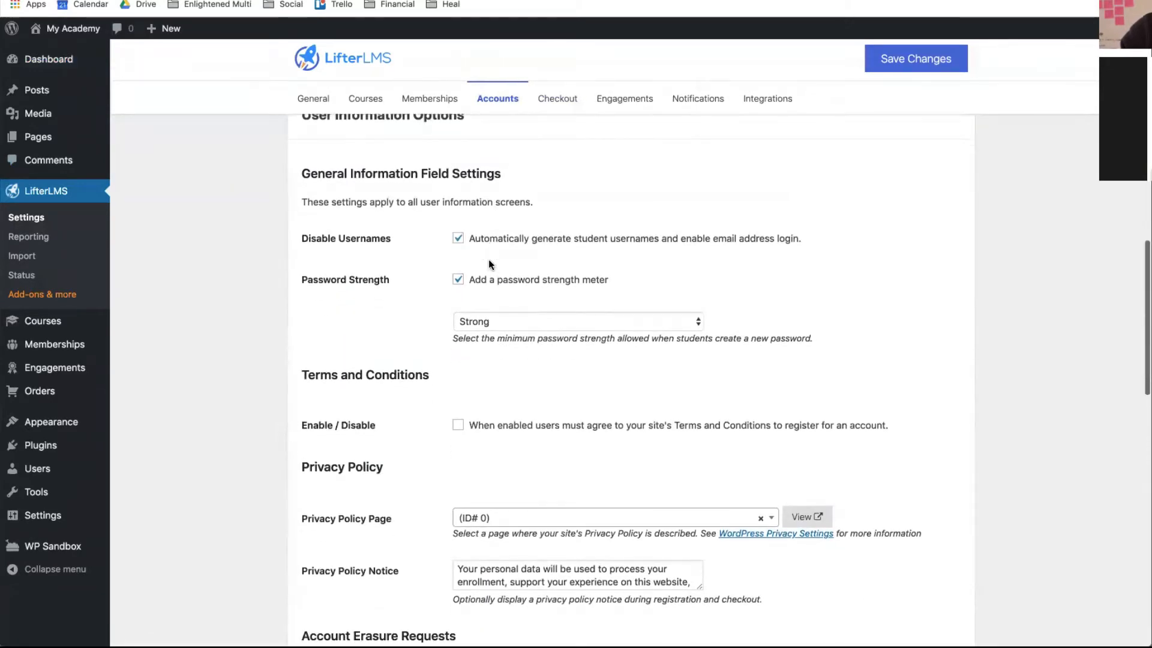
click(476, 328)
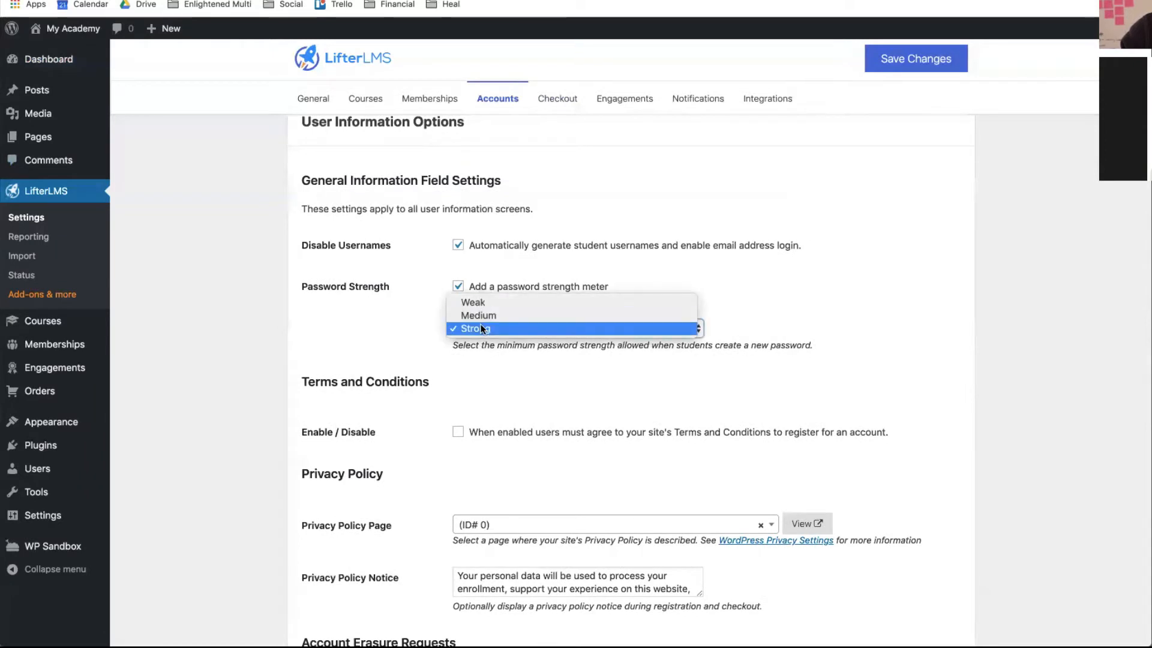
click(481, 317)
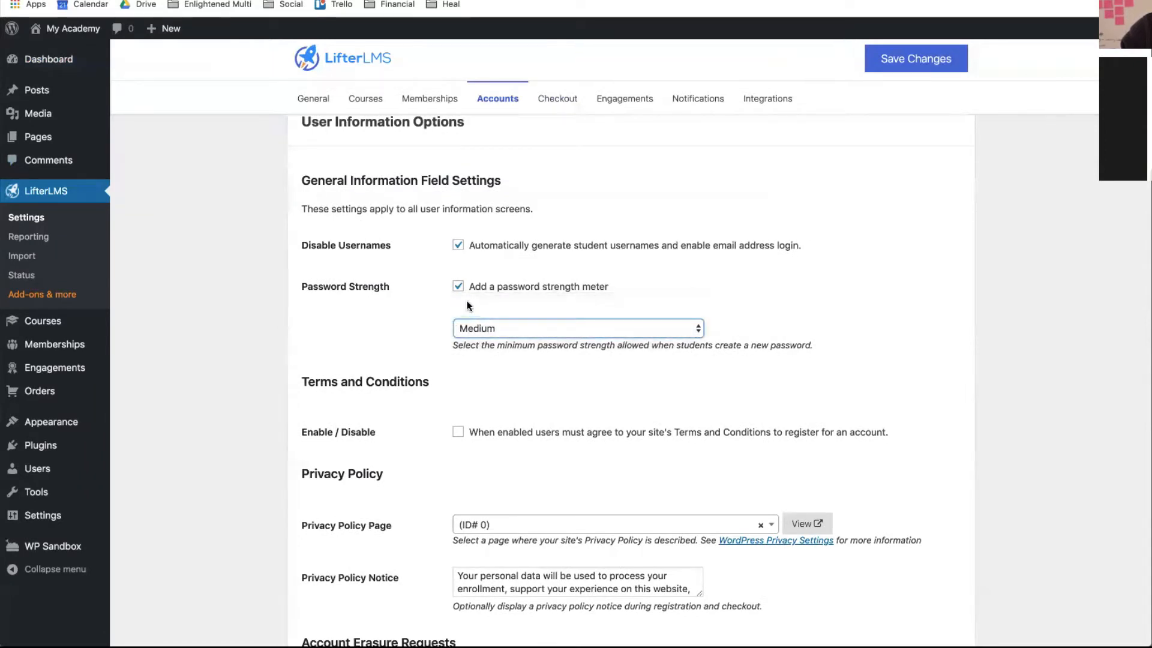
click(479, 330)
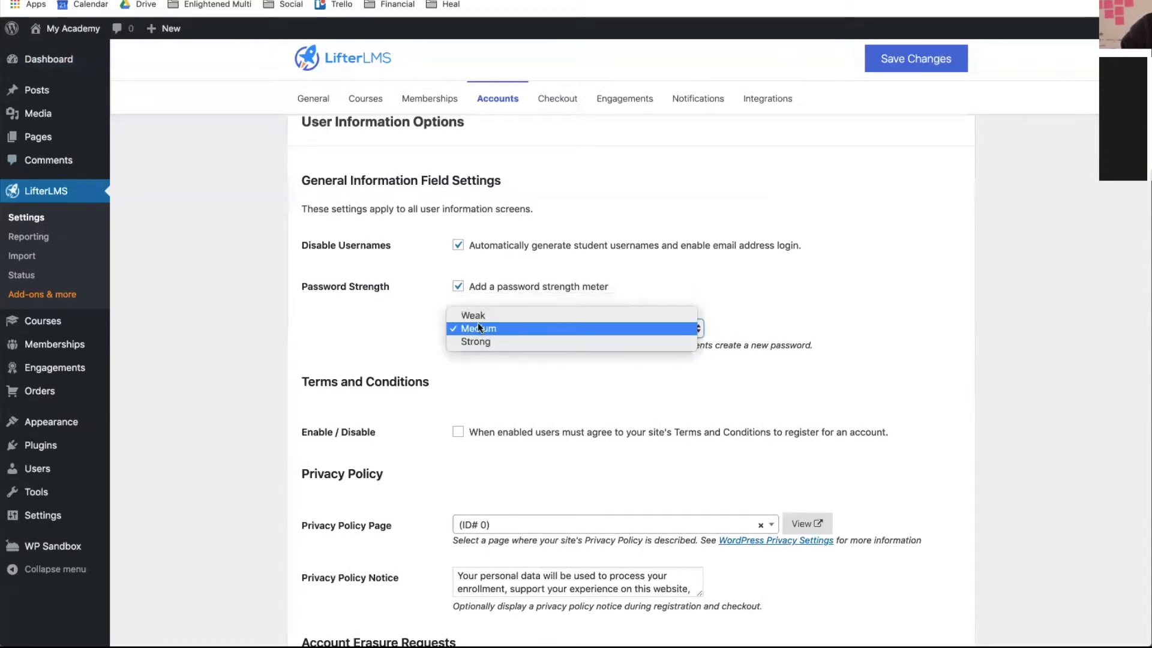
click(524, 329)
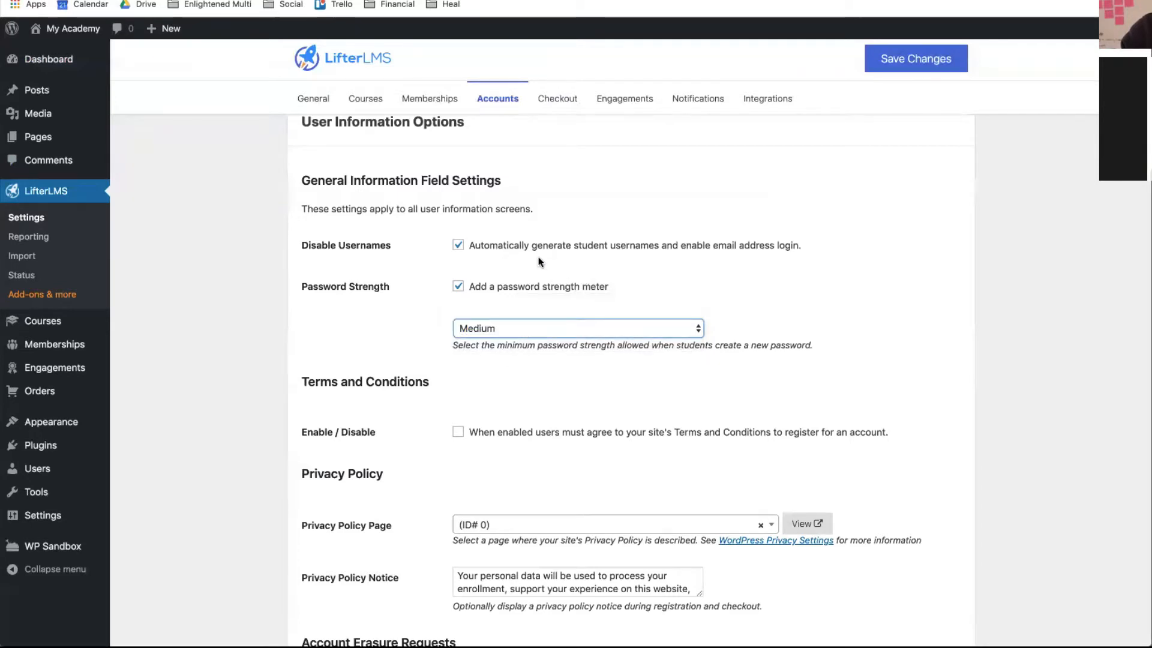
scroll(510, 252, down, 1)
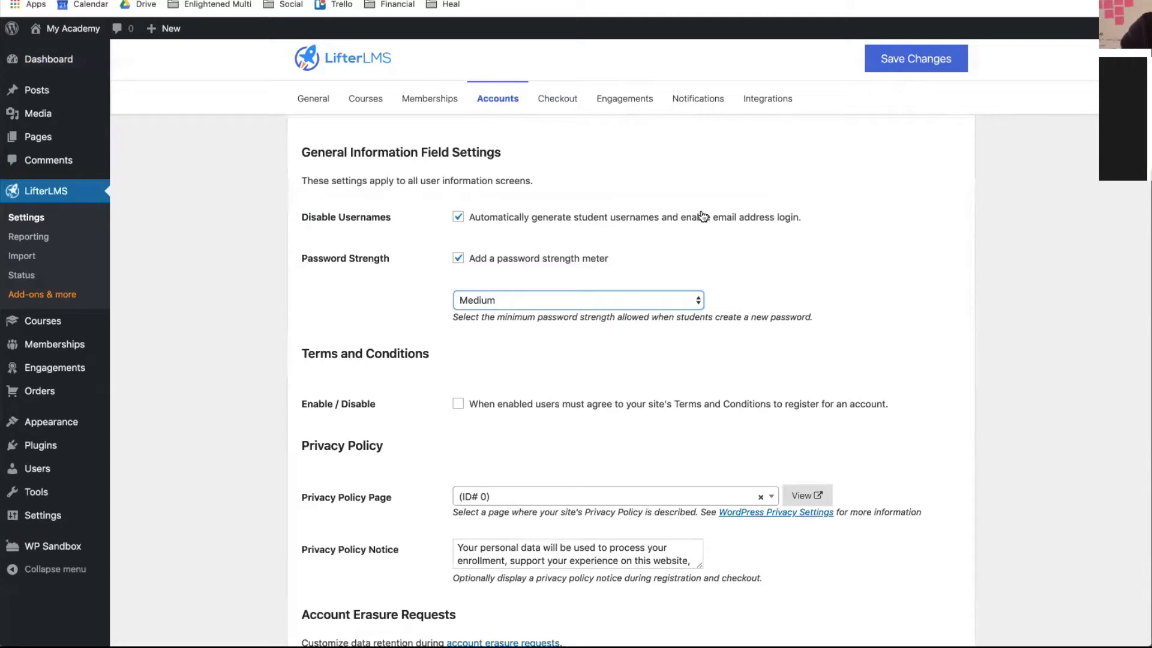
scroll(702, 216, down, 4)
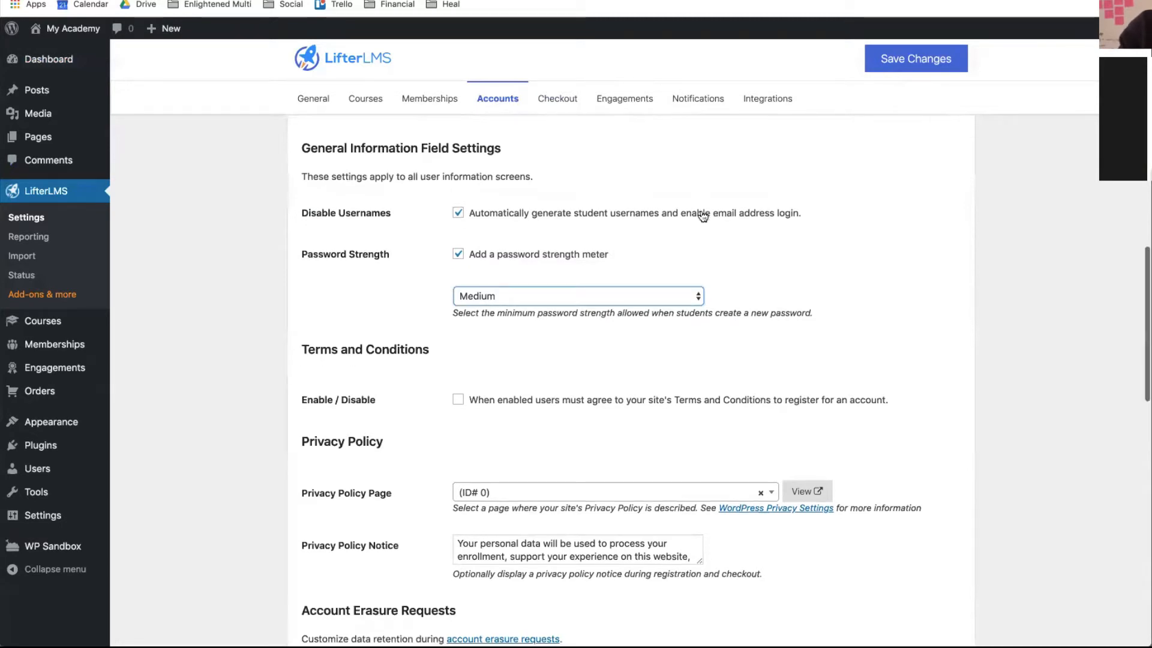
- Set Address and Phone Number to Hidden, uncheck Email Confirmation, save, and view the live site
scroll(702, 217, down, 12)
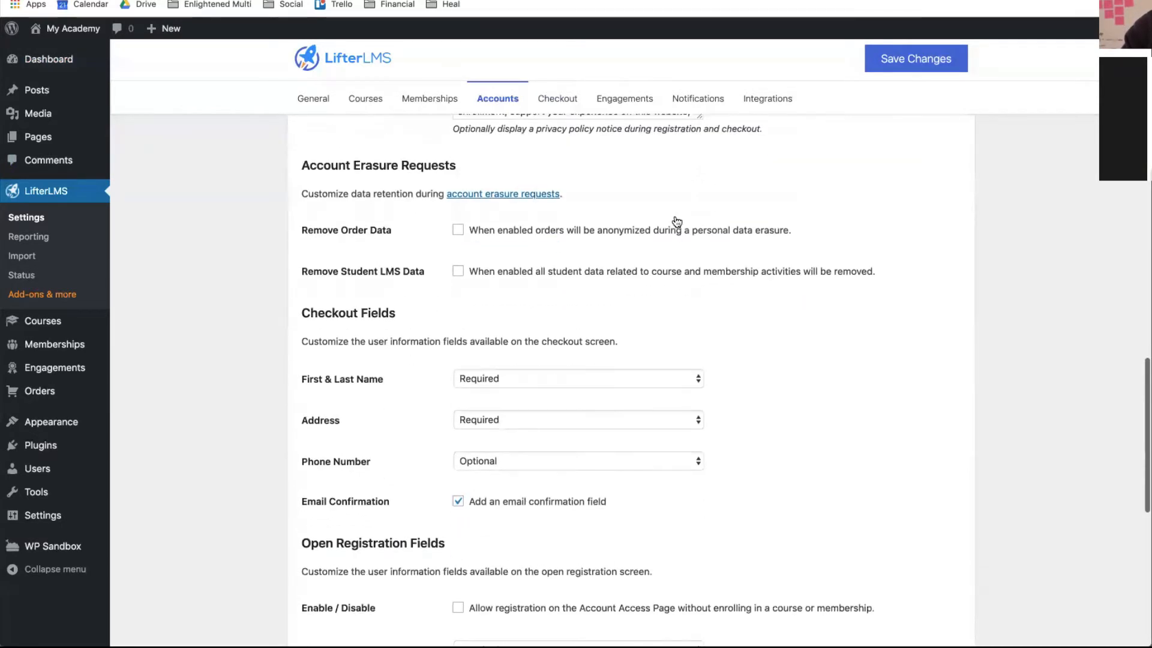
click(520, 367)
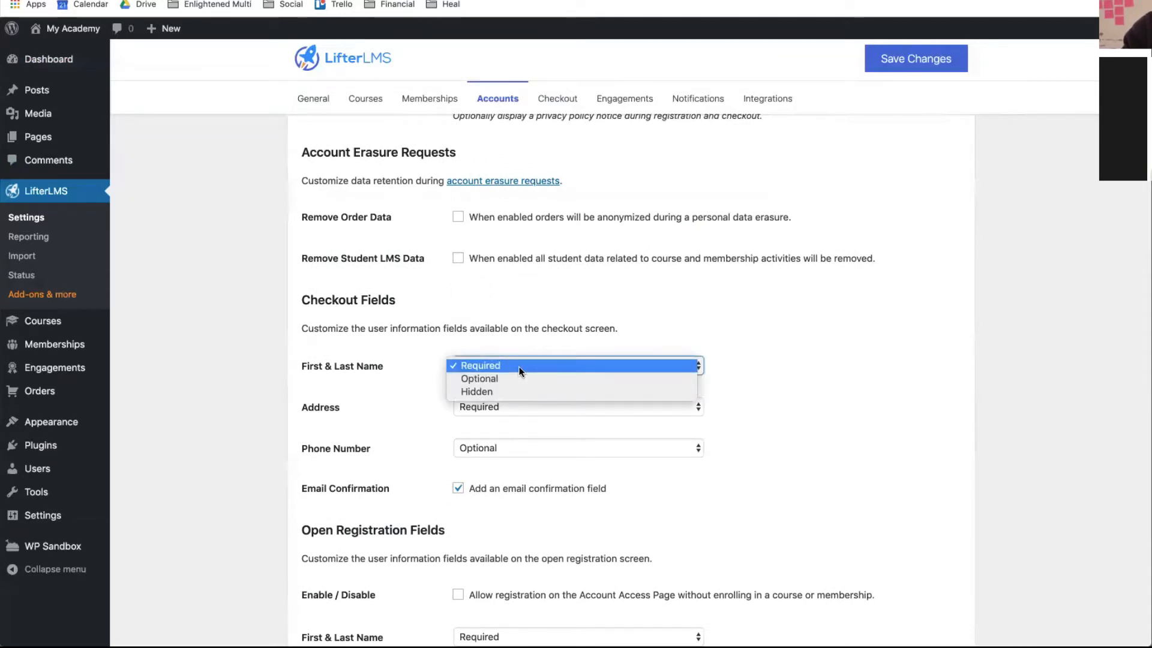
click(520, 366)
click(473, 407)
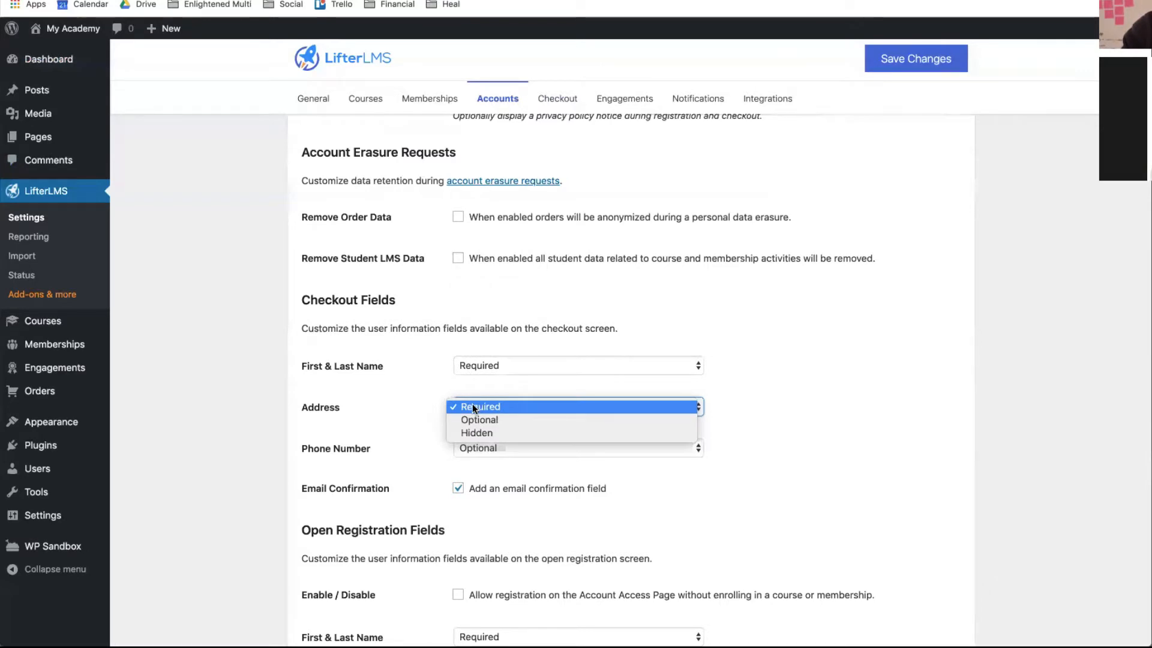
click(476, 434)
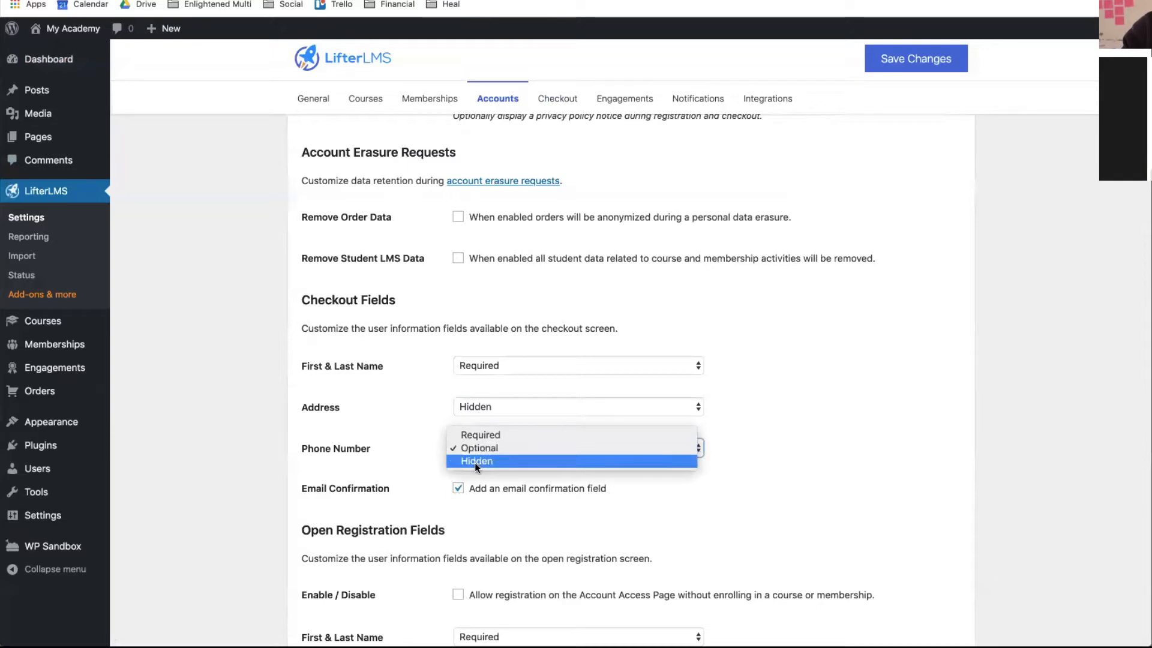
click(474, 461)
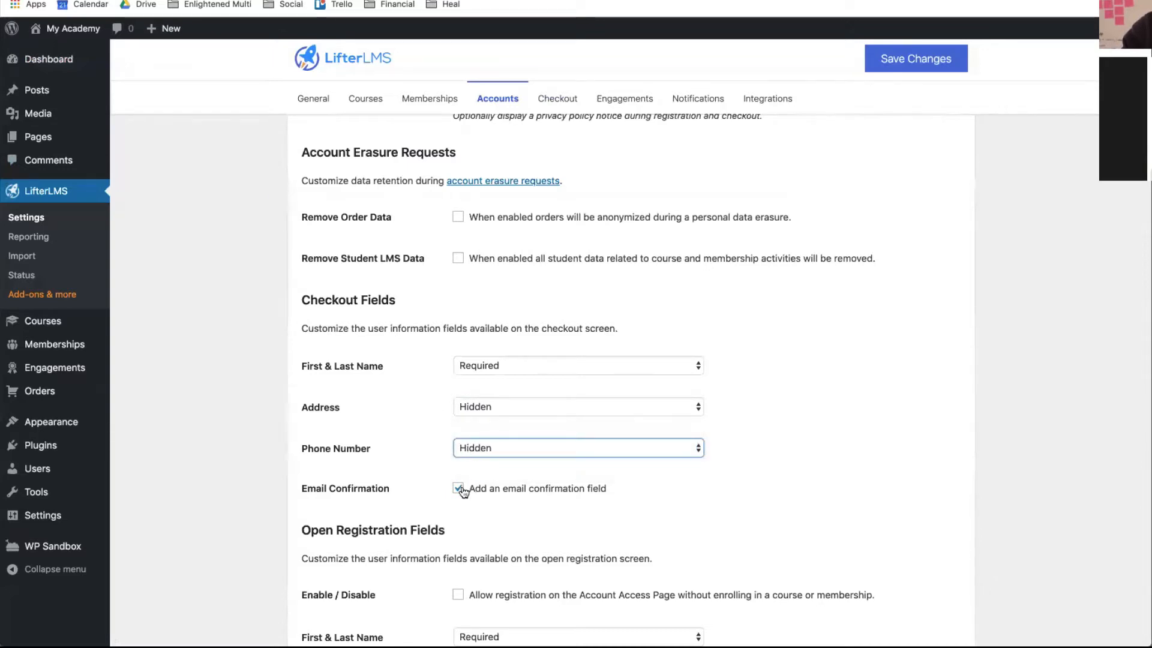
click(459, 488)
click(895, 67)
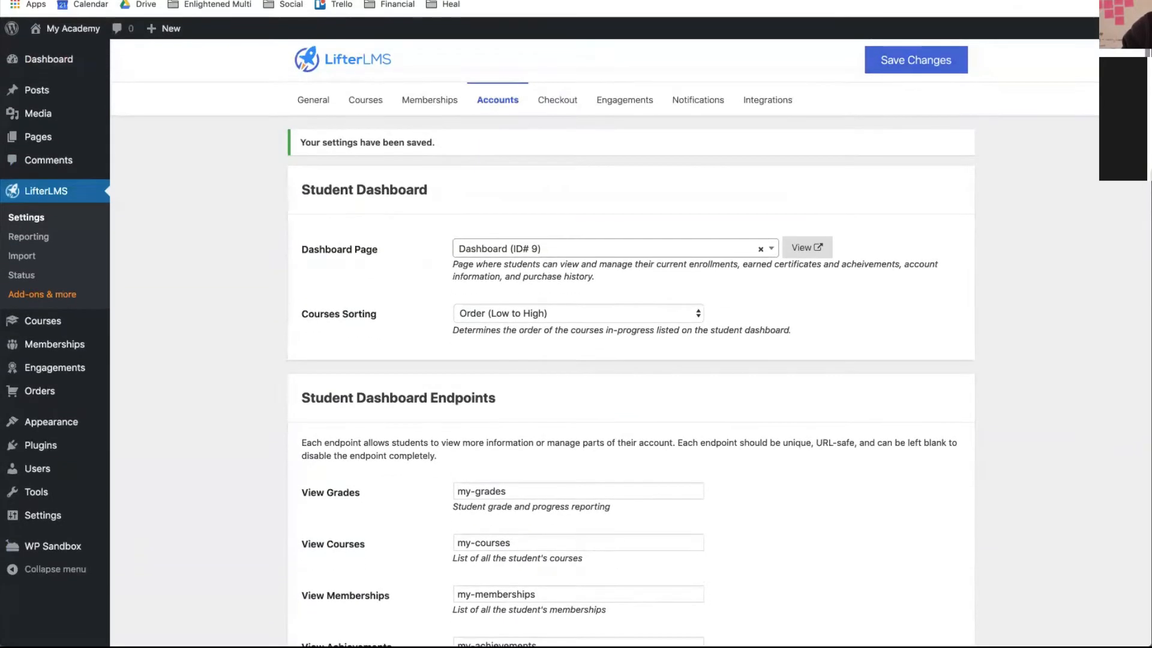
mouse_move(53, 33)
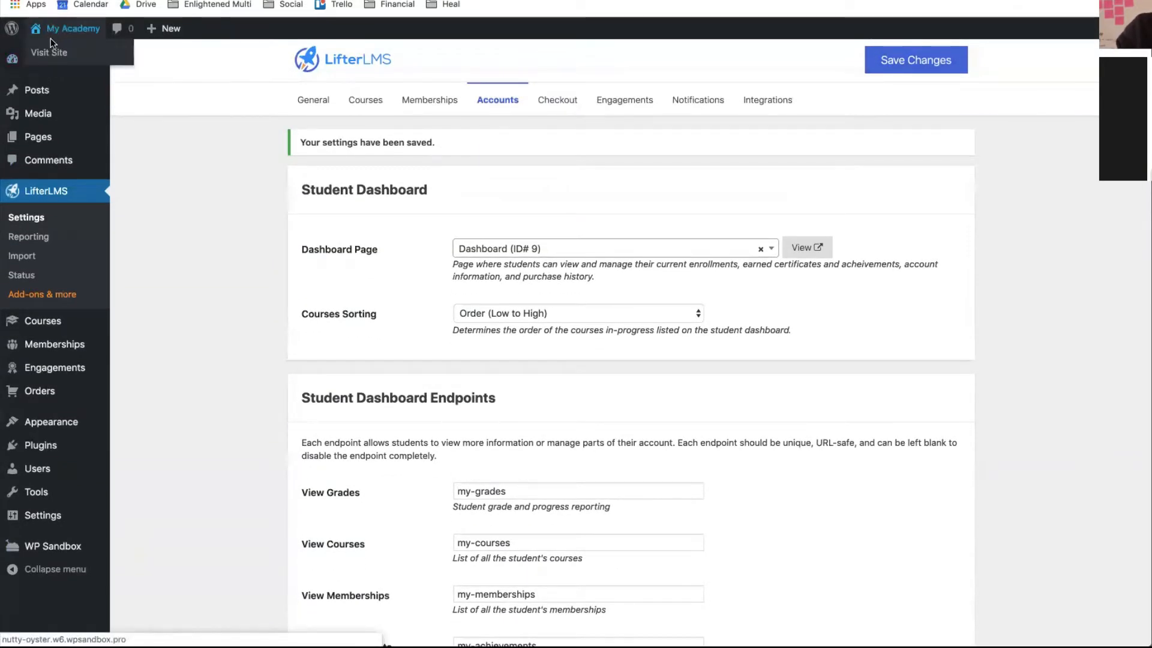
click(50, 59)
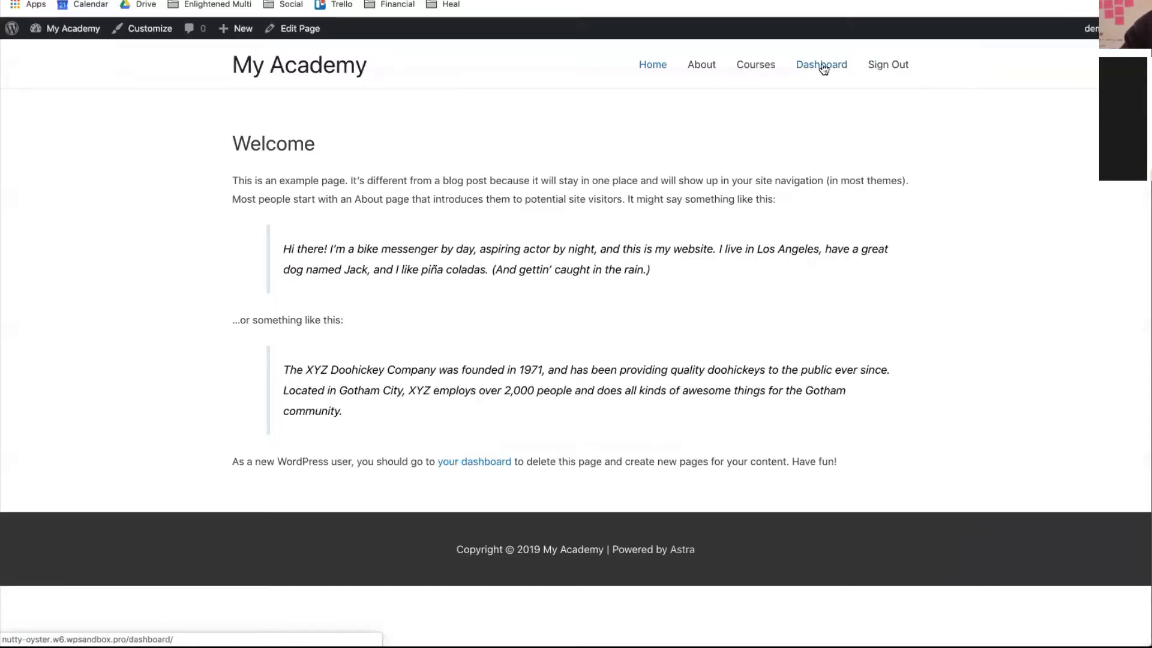
- Open the Quickstart course from Courses, try its Enroll page, then view About and Courses
click(752, 69)
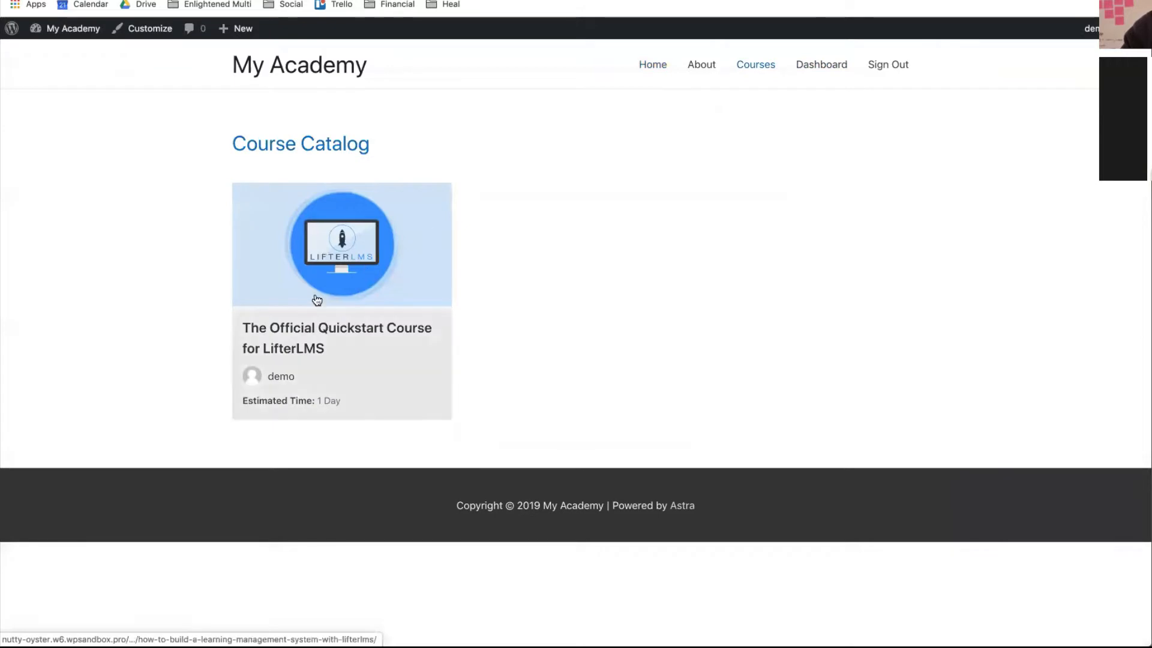
click(316, 300)
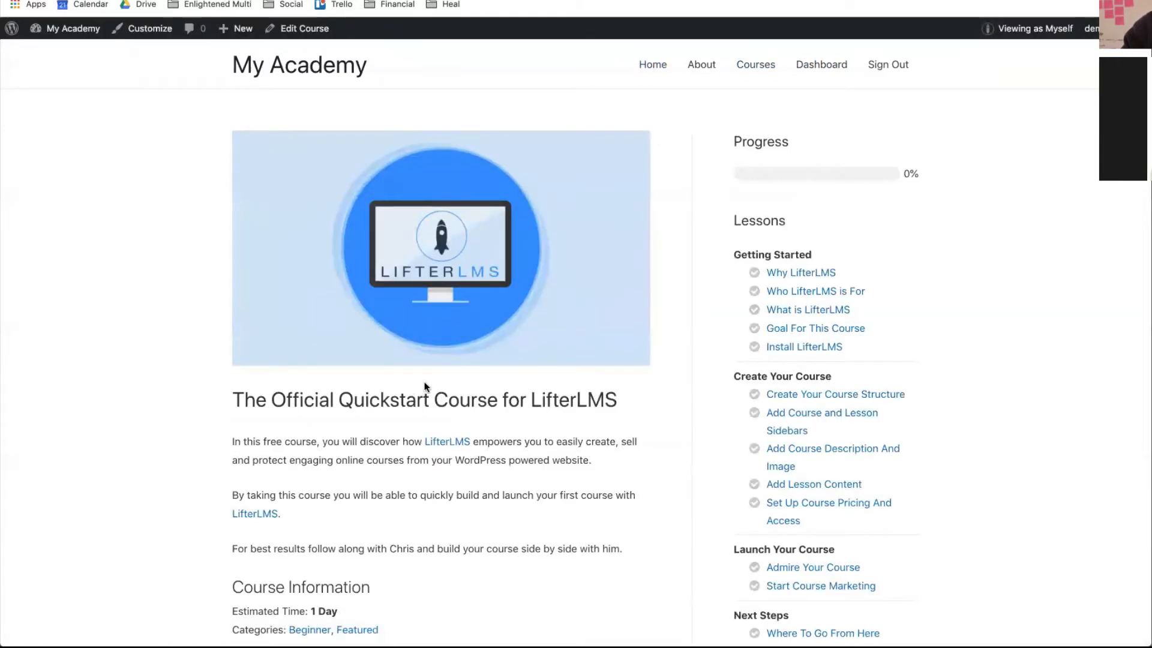
scroll(424, 384, down, 10)
click(452, 293)
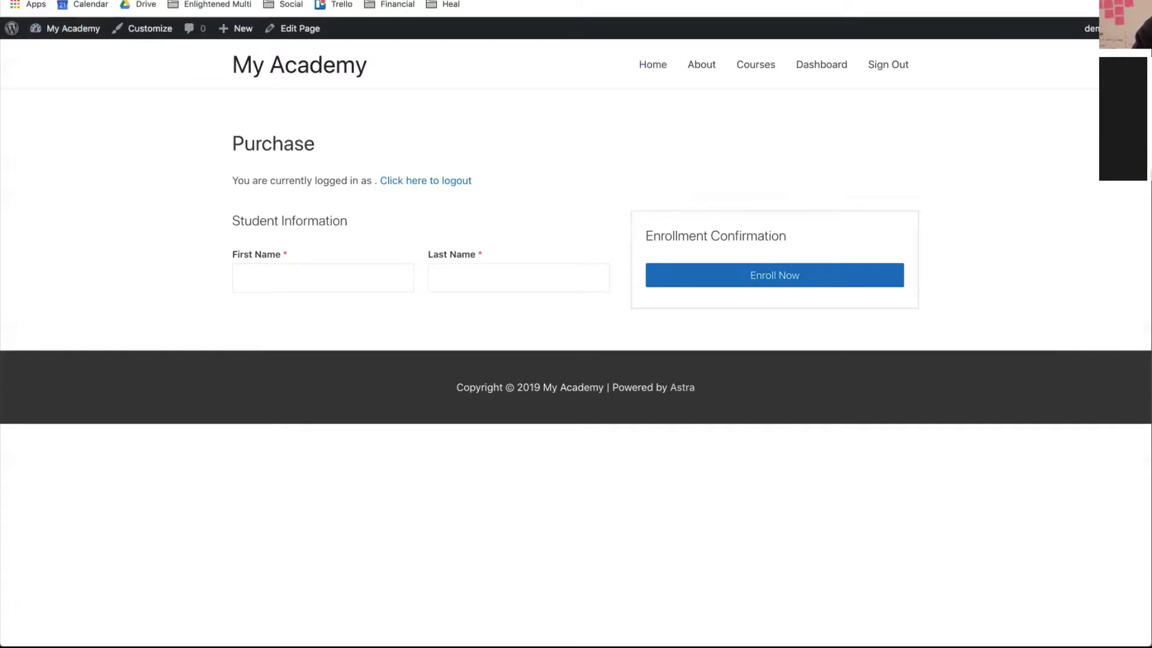
key(super+Left)
scroll(114, 145, up, 10)
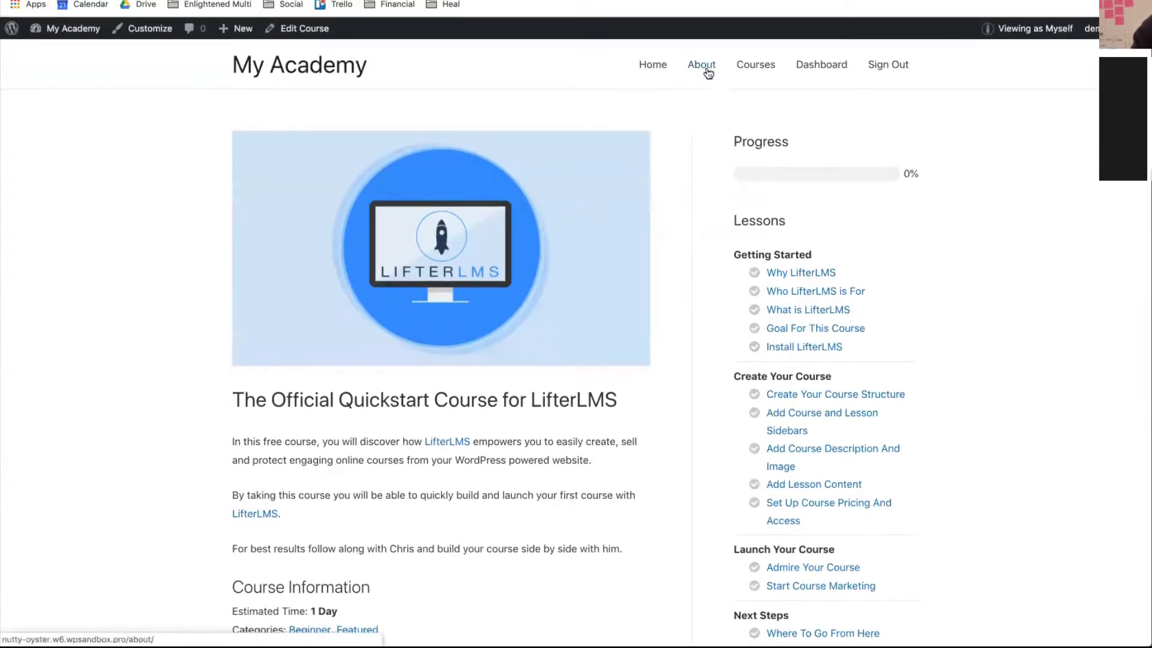
click(707, 70)
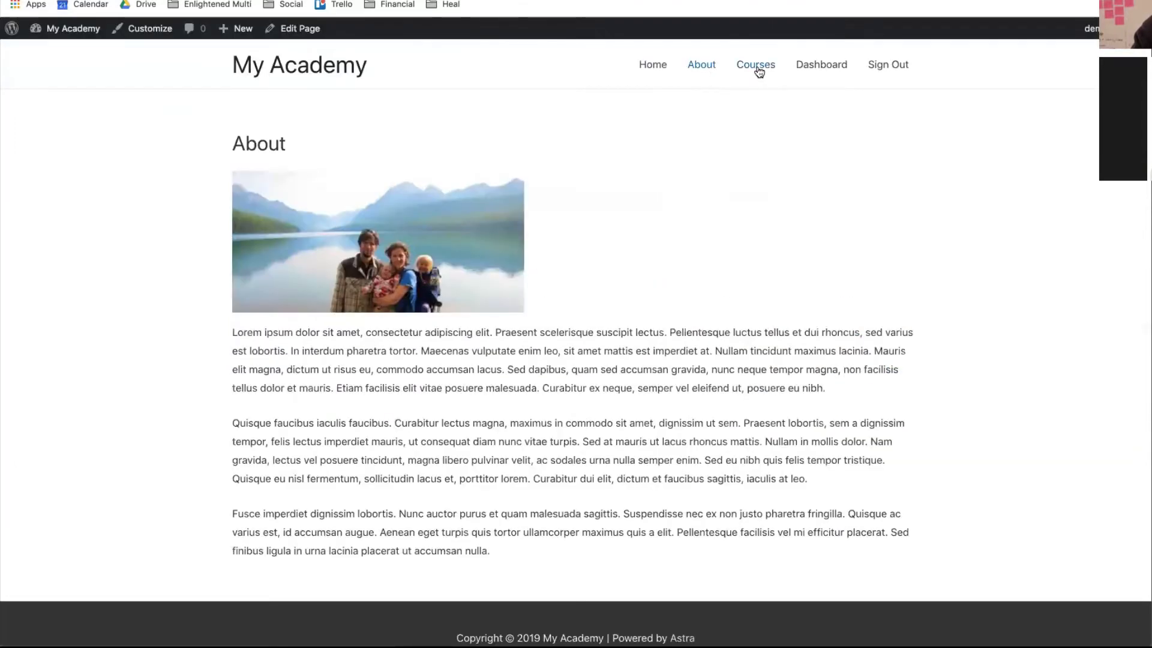
click(757, 66)
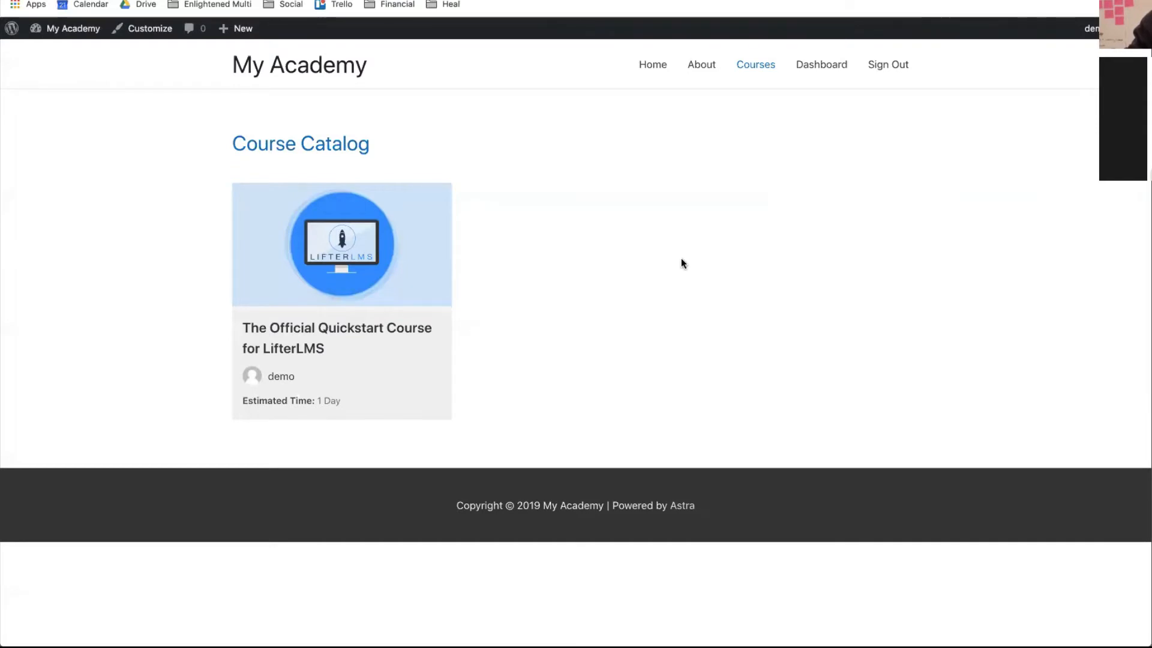
- Open the Quickstart course, then go via its editor and the Dashboard to the admin Courses list
mouse_move(72, 30)
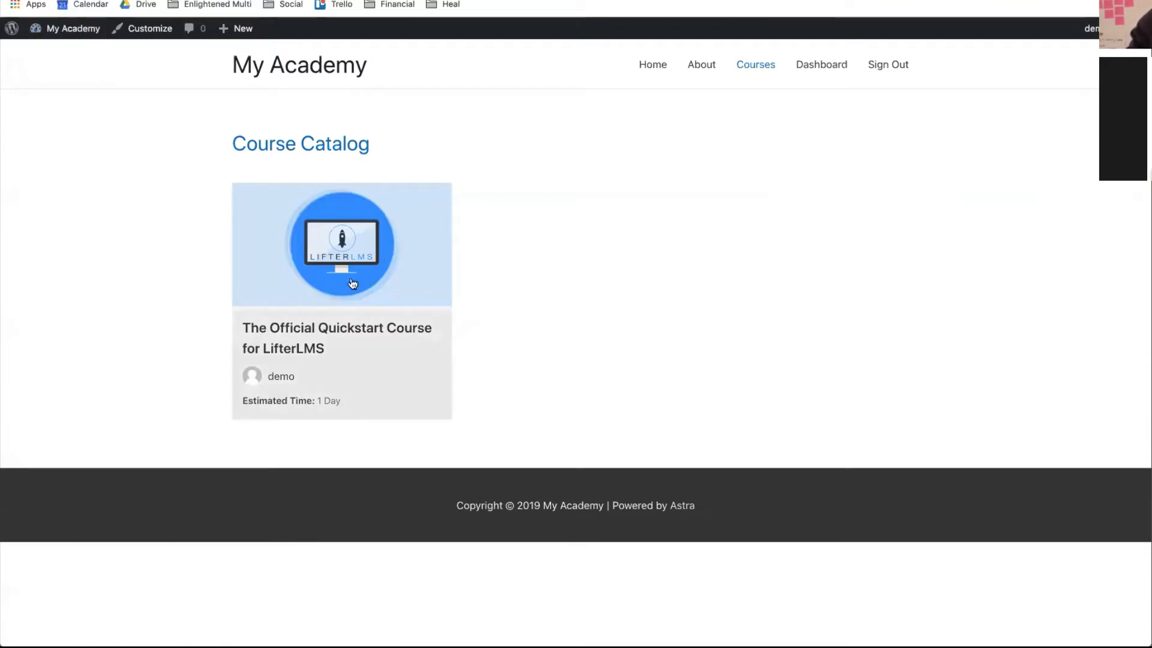
click(324, 293)
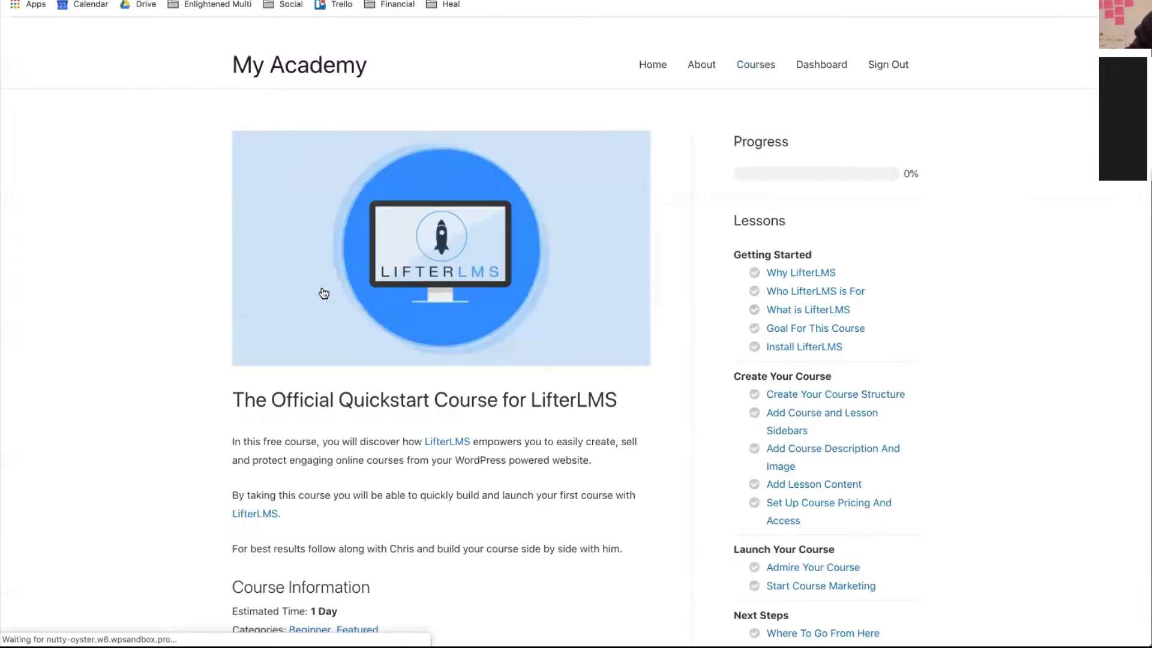
scroll(583, 469, down, 10)
scroll(583, 469, down, 5)
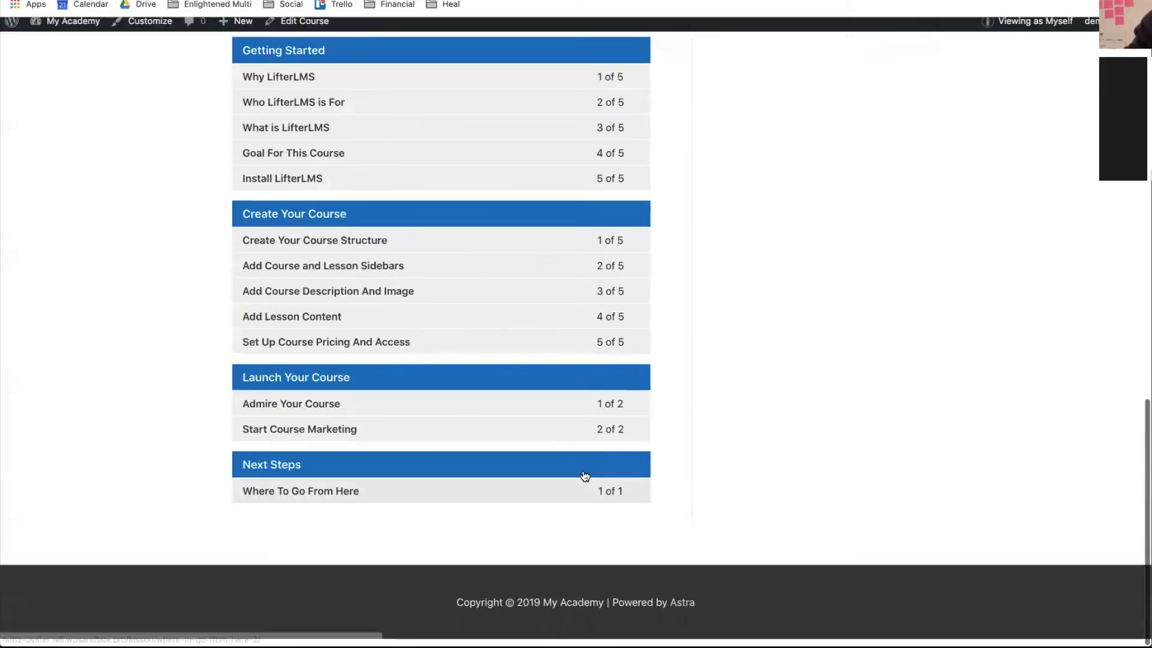
scroll(581, 476, up, 15)
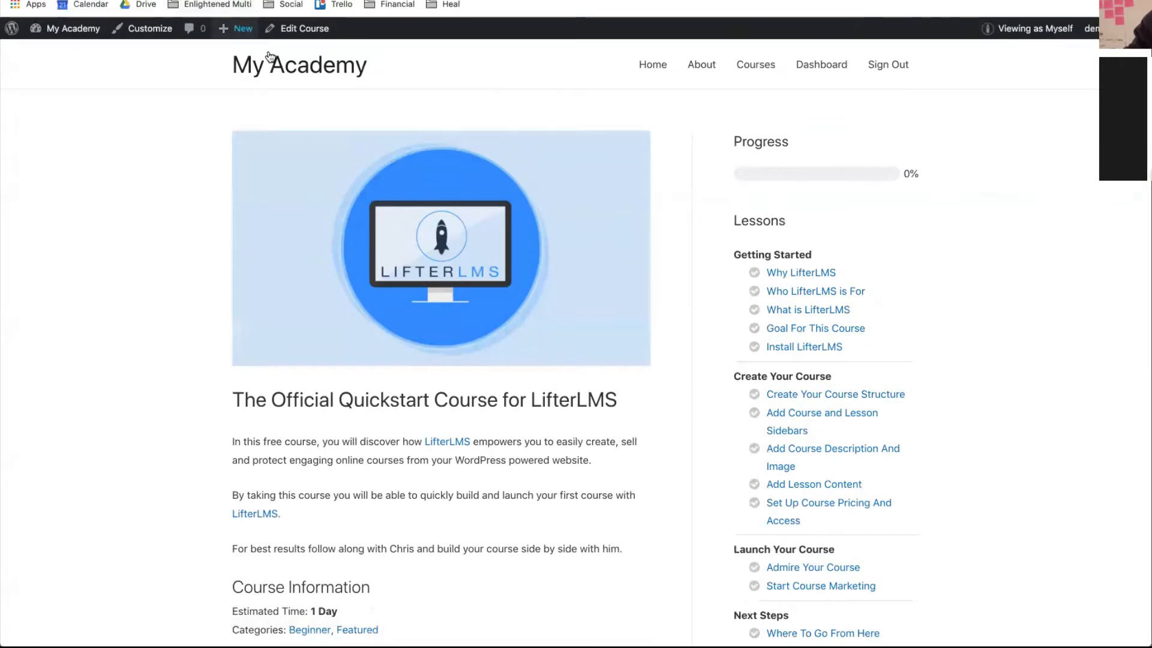
click(313, 37)
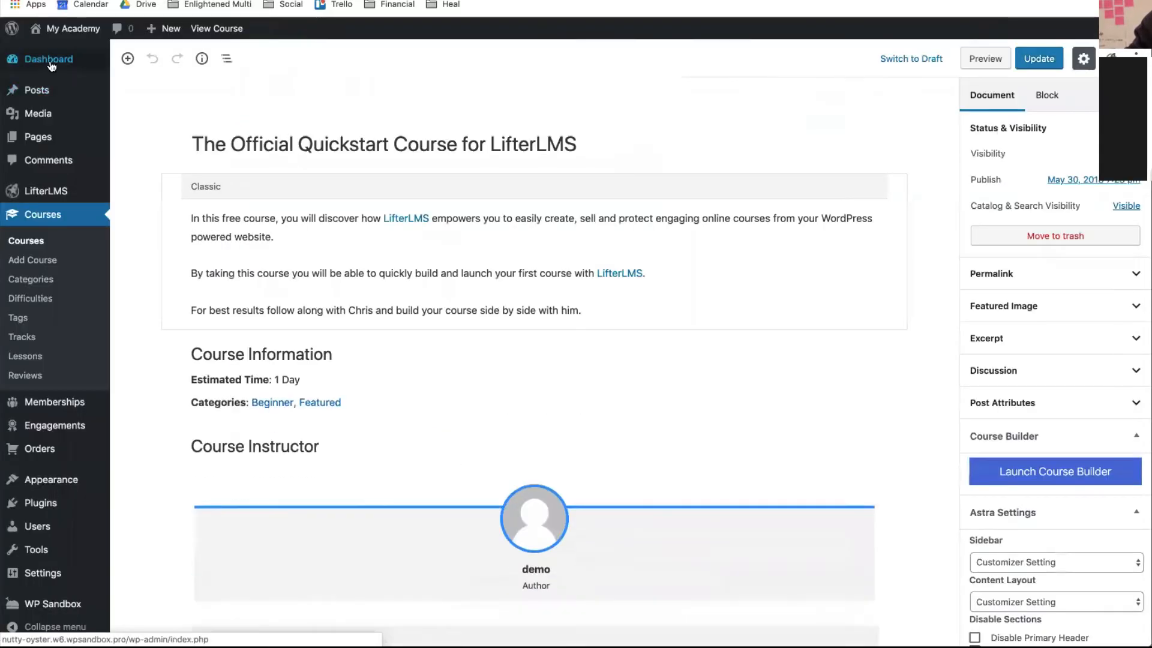
click(51, 65)
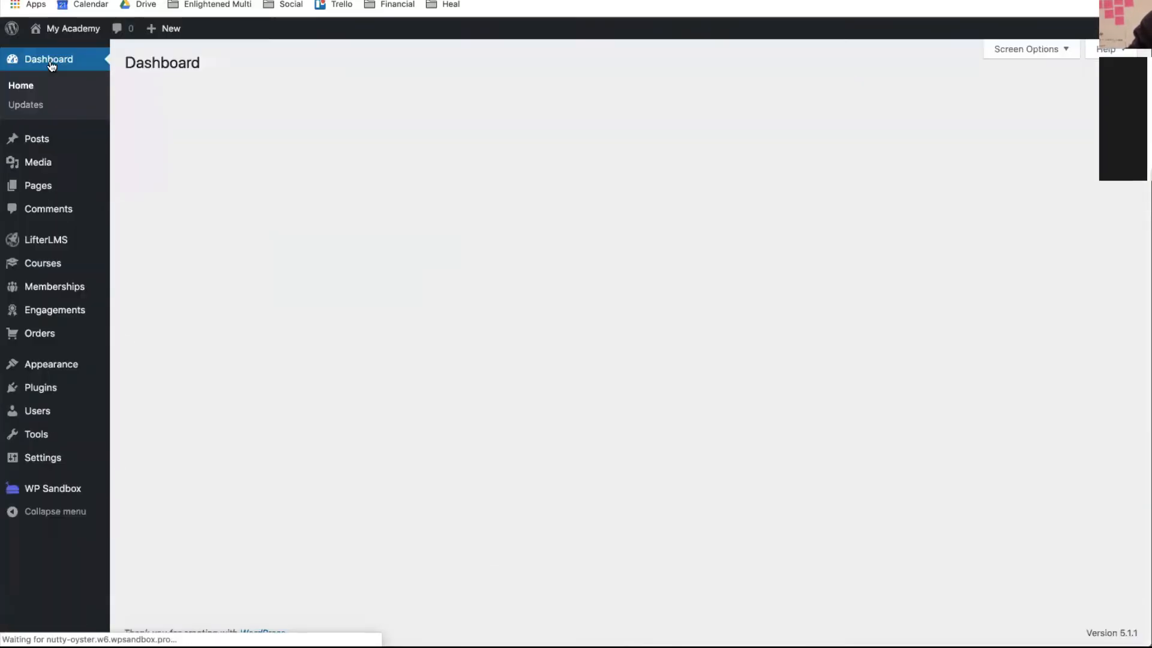
mouse_move(35, 245)
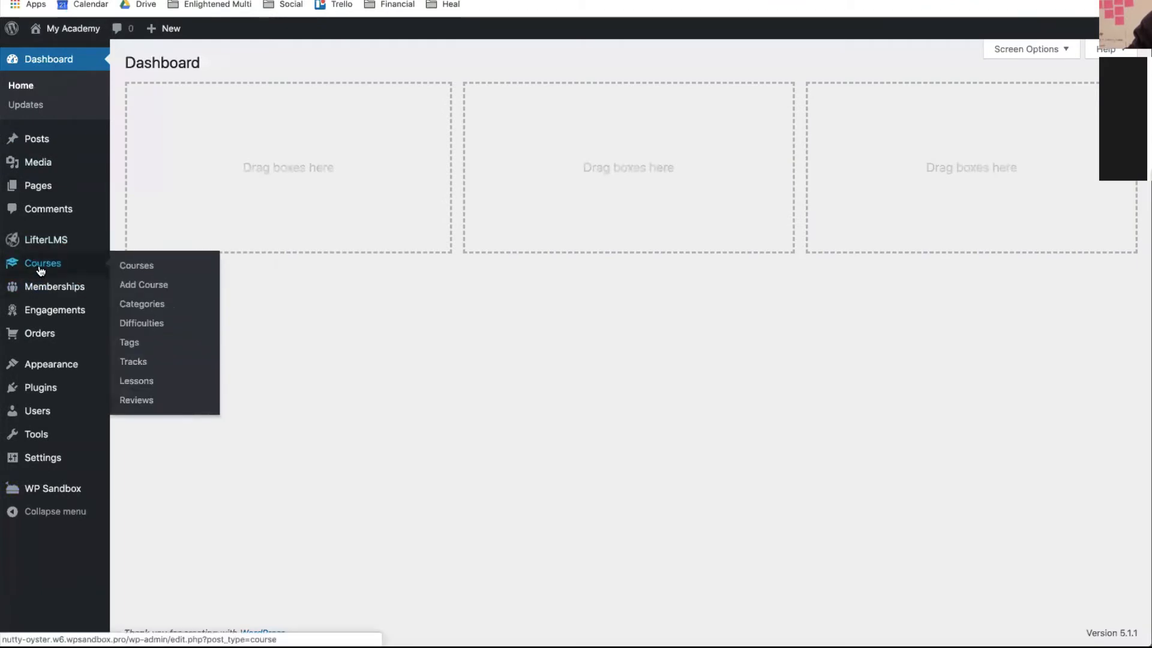
click(41, 269)
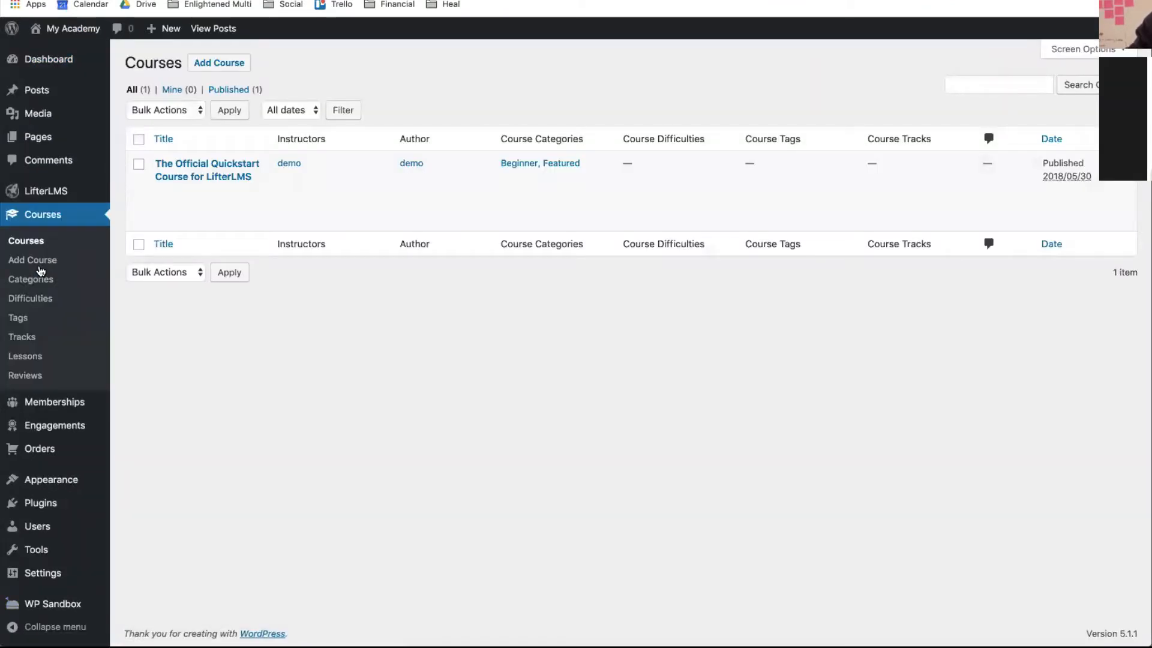
mouse_move(180, 173)
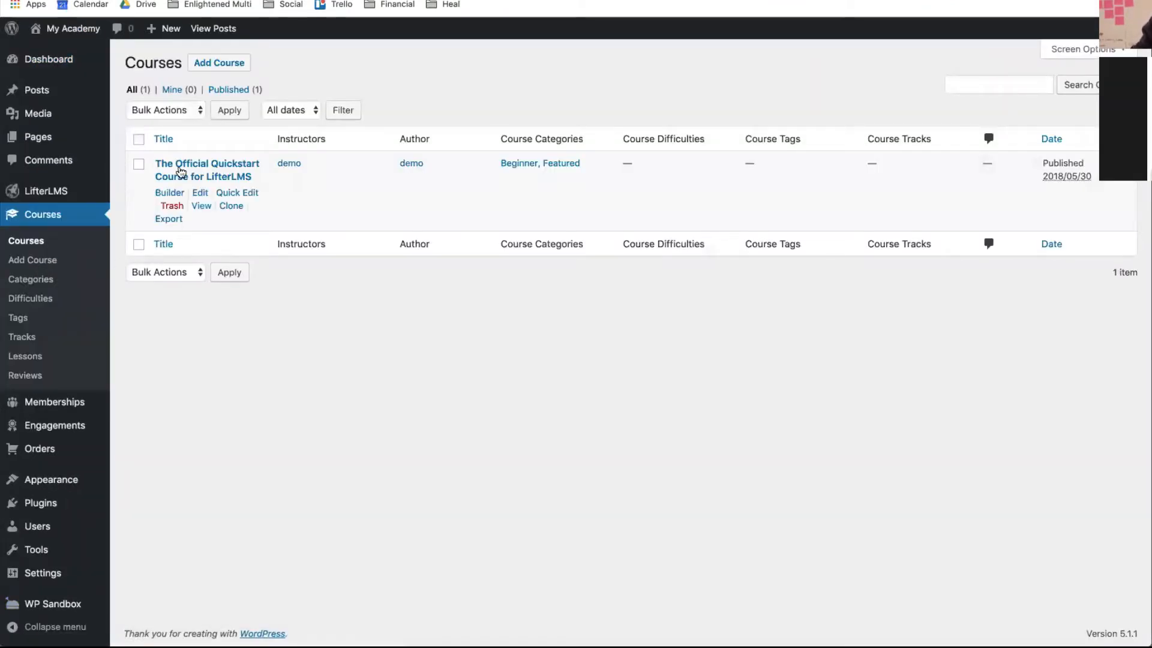
- Clone The Official Quickstart Course and view the live Course Catalog showing both copies
click(234, 207)
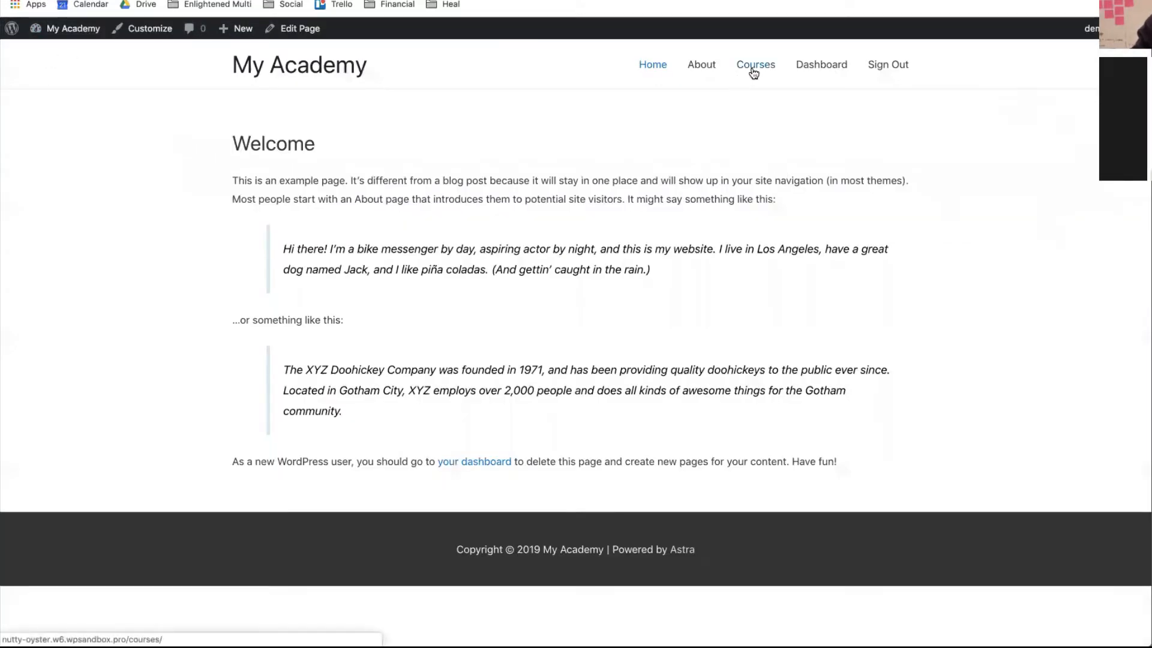
click(754, 73)
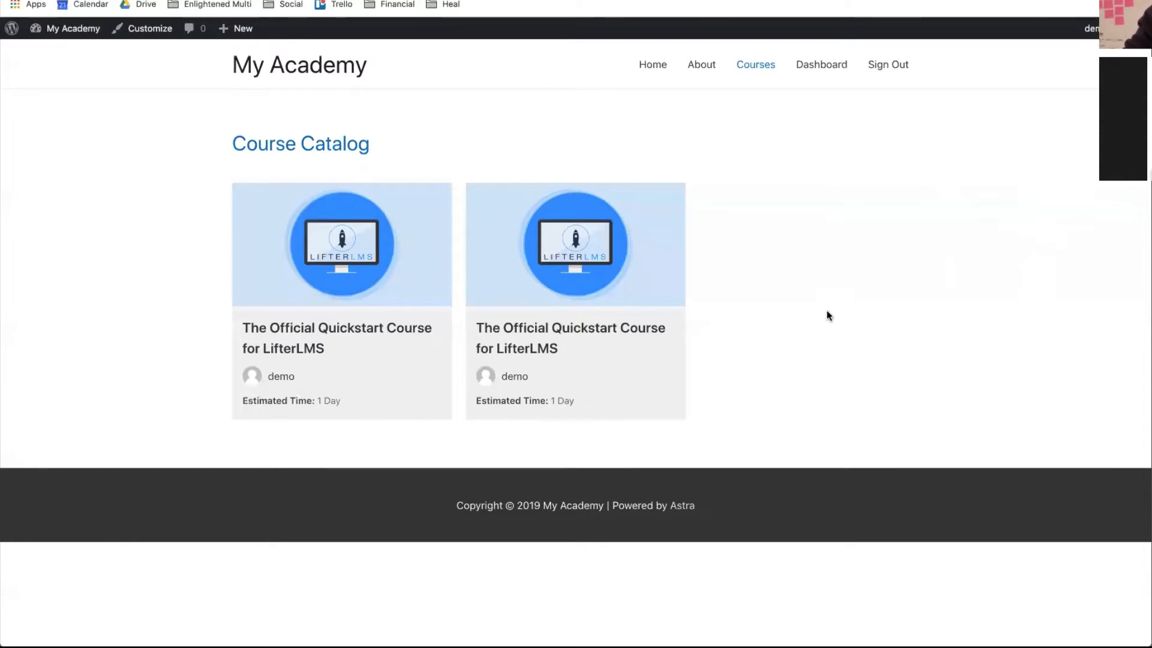
- Add a new membership titled 'Gold Membership' and place the cursor in its body
mouse_move(66, 29)
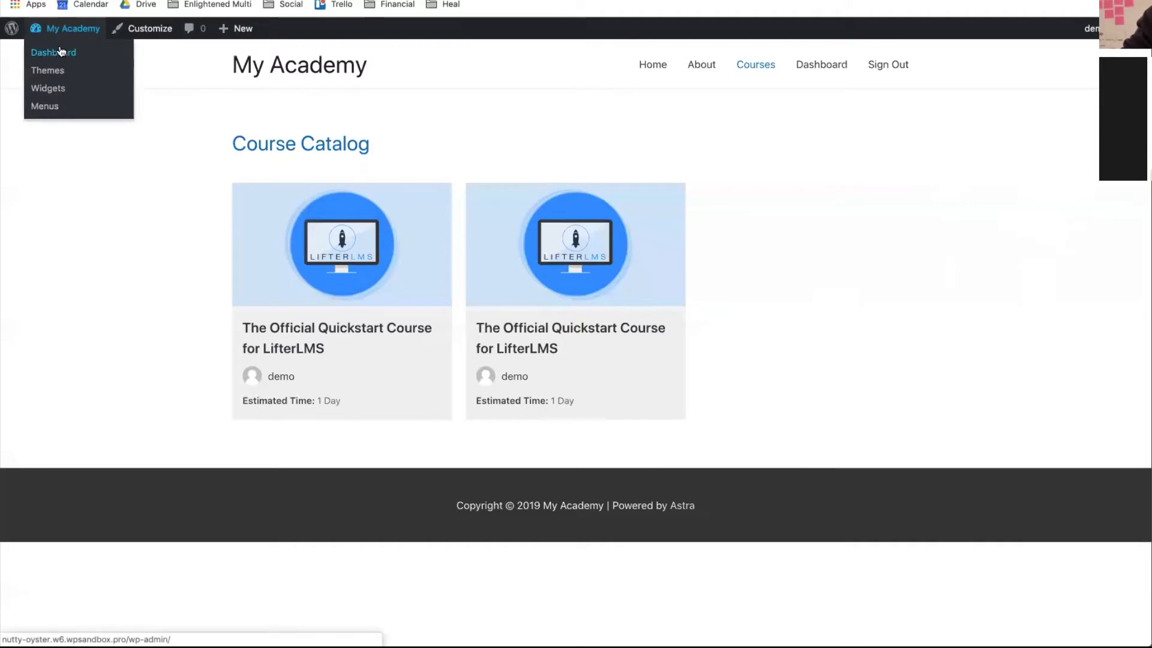
click(60, 52)
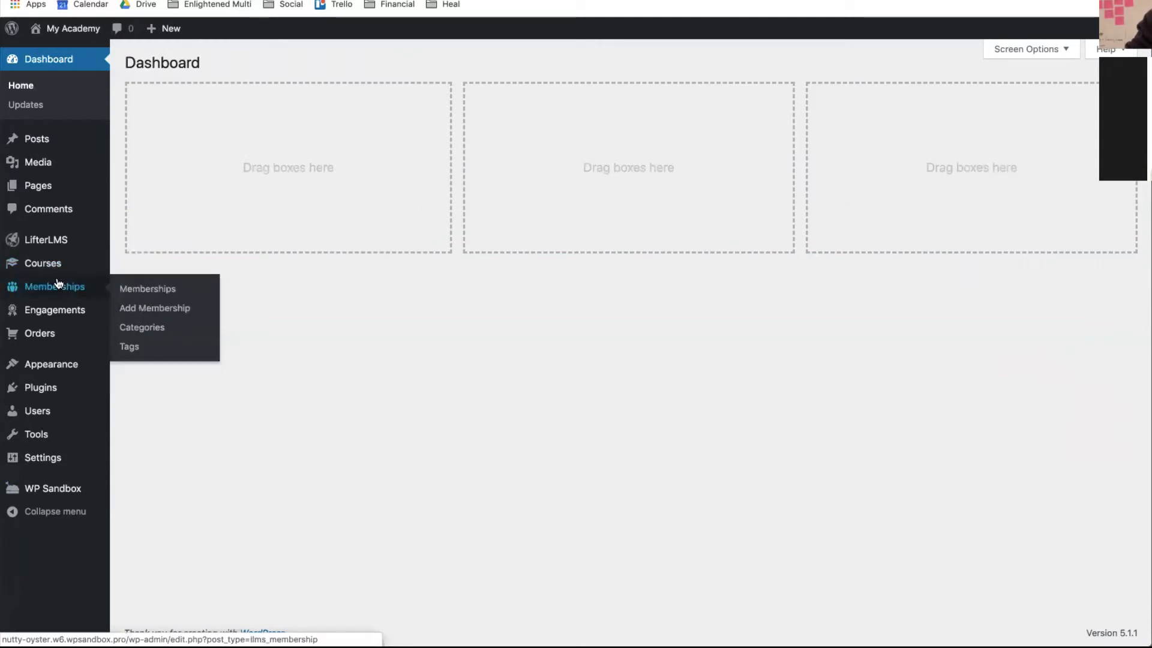
click(59, 284)
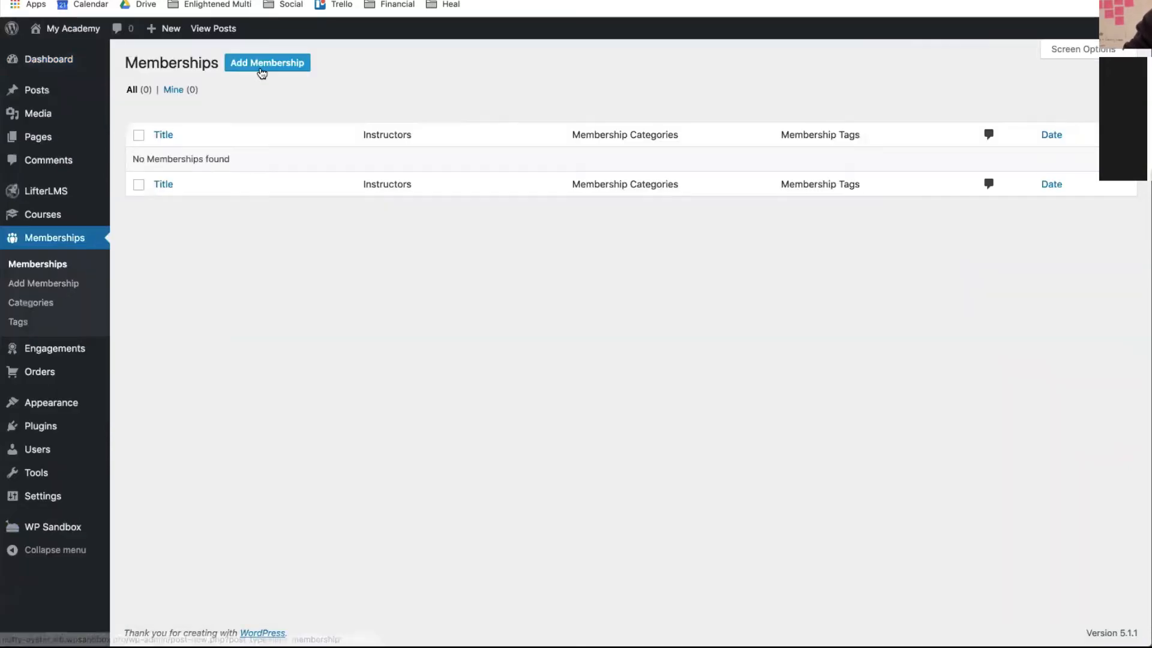
click(262, 70)
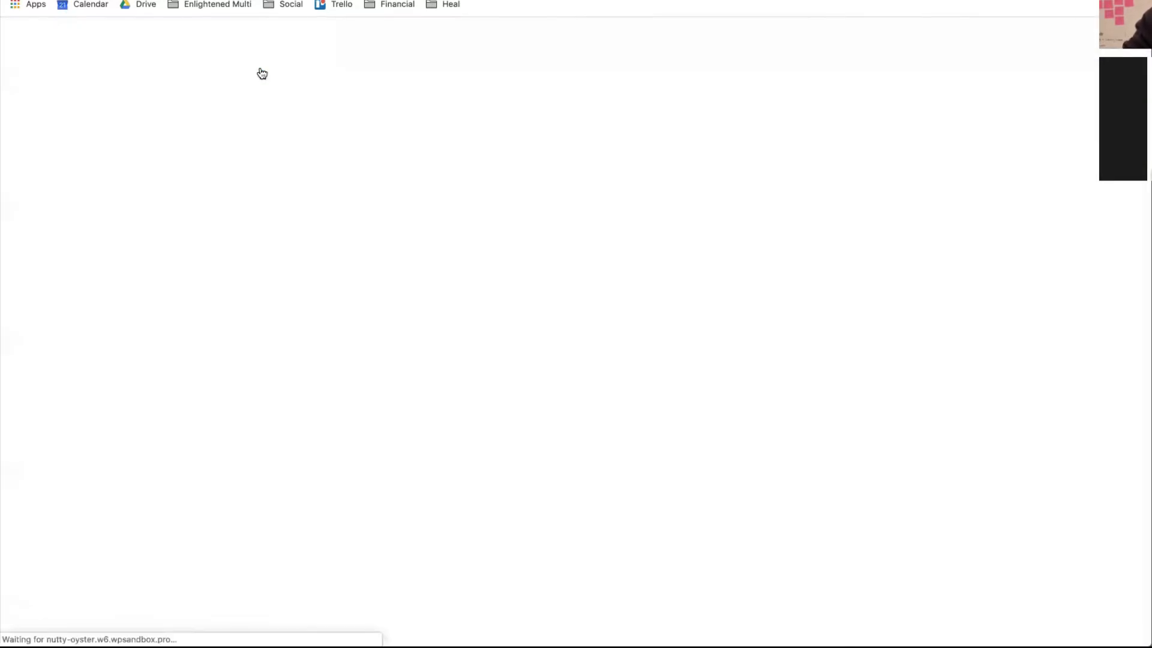
click(292, 179)
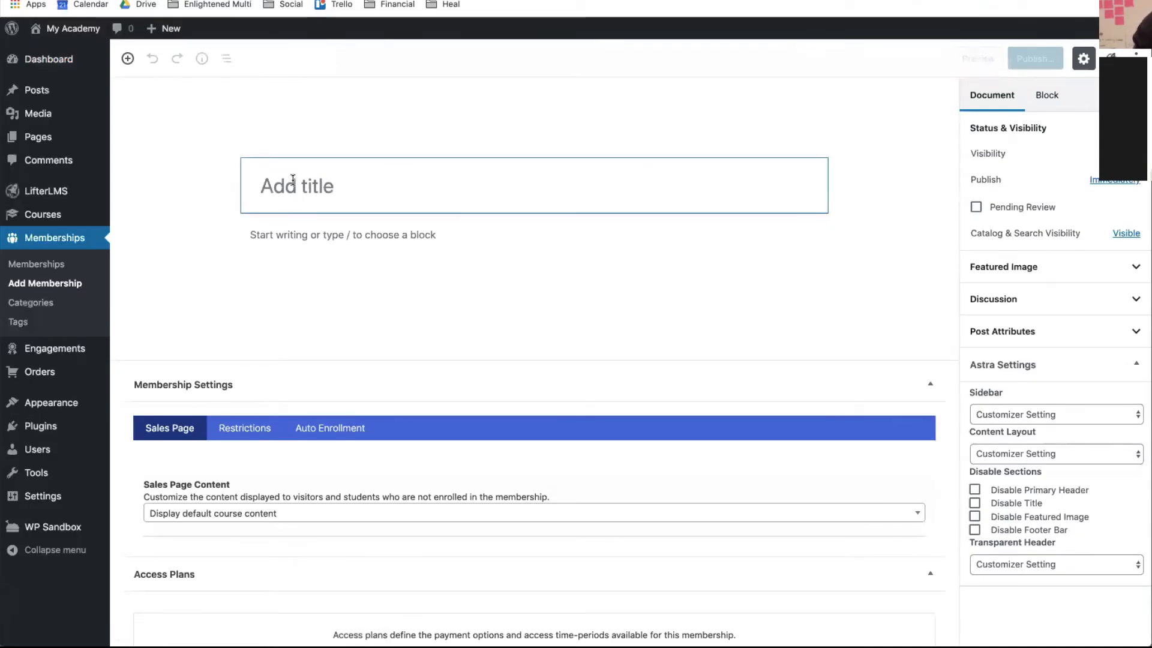
text(Gold Me)
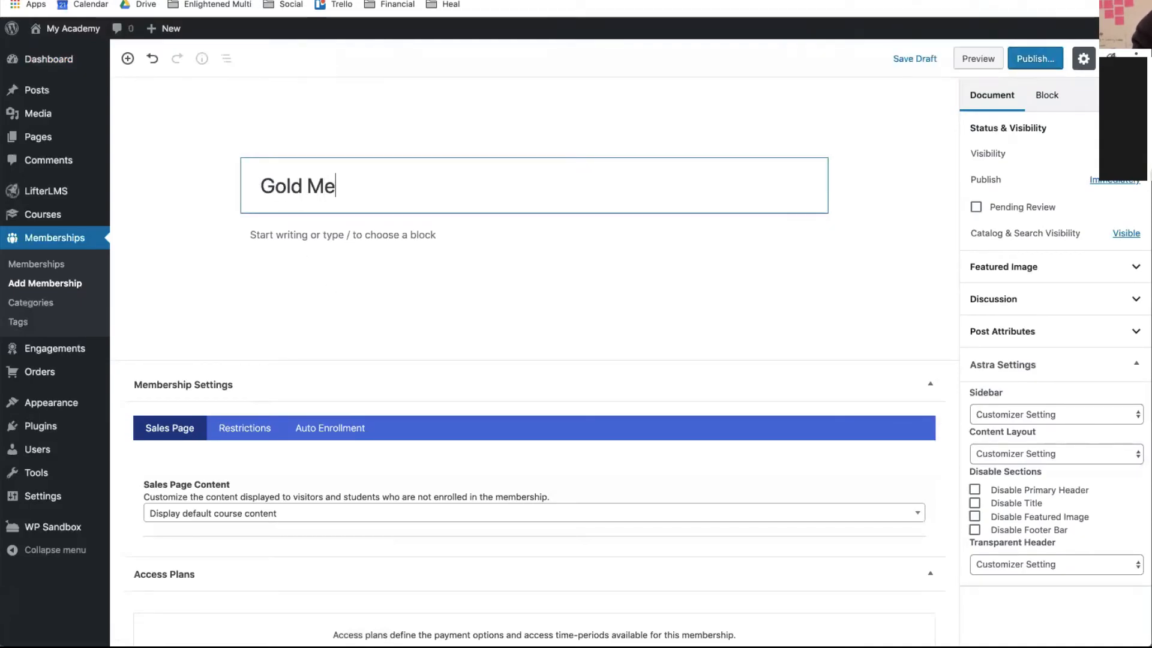
text(mbership)
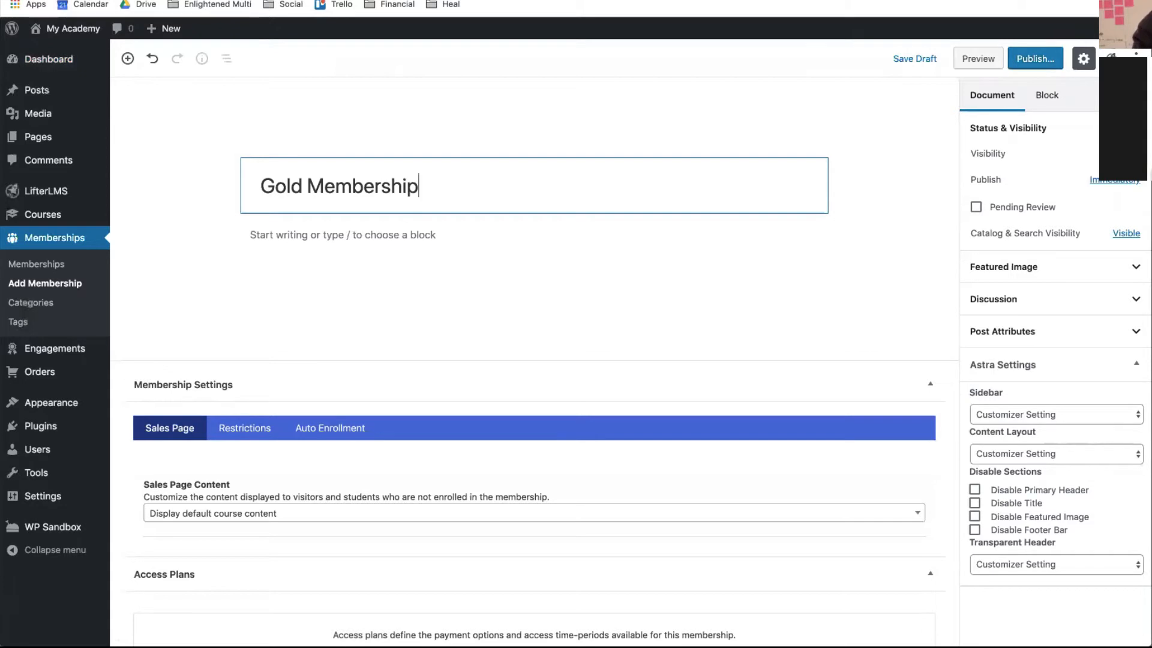
click(315, 237)
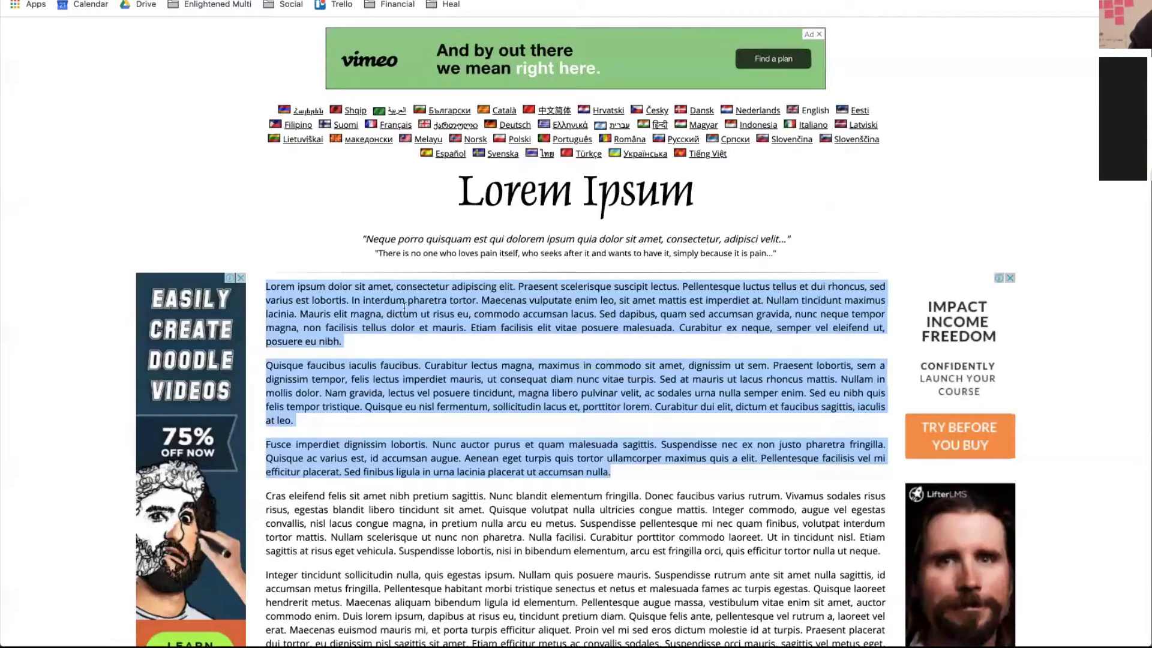
- Select and copy the first Lorem Ipsum paragraph, then return to the empty membership block
click(355, 330)
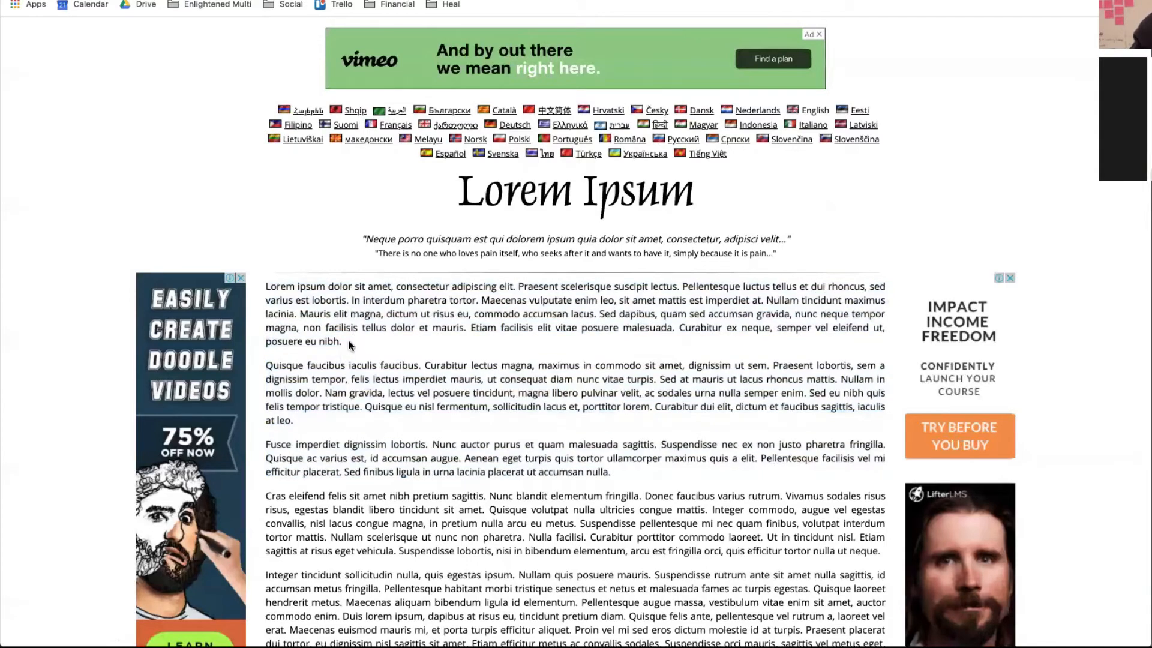
drag(350, 344, 266, 283)
key(super+c)
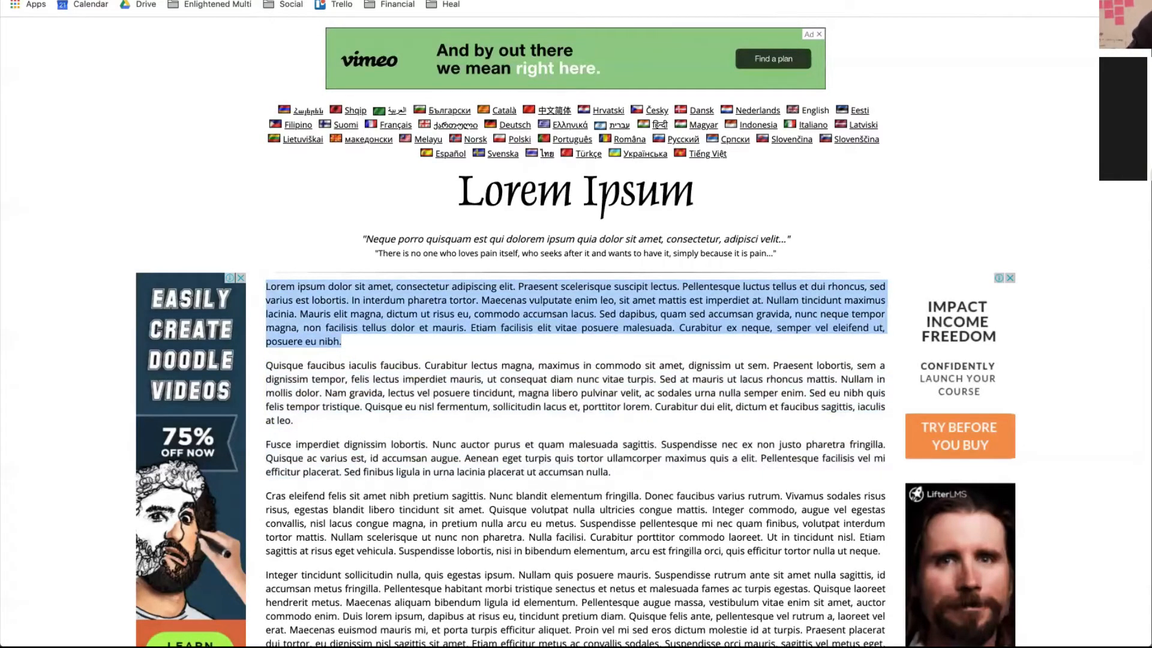
key(ctrl+Tab)
click(365, 225)
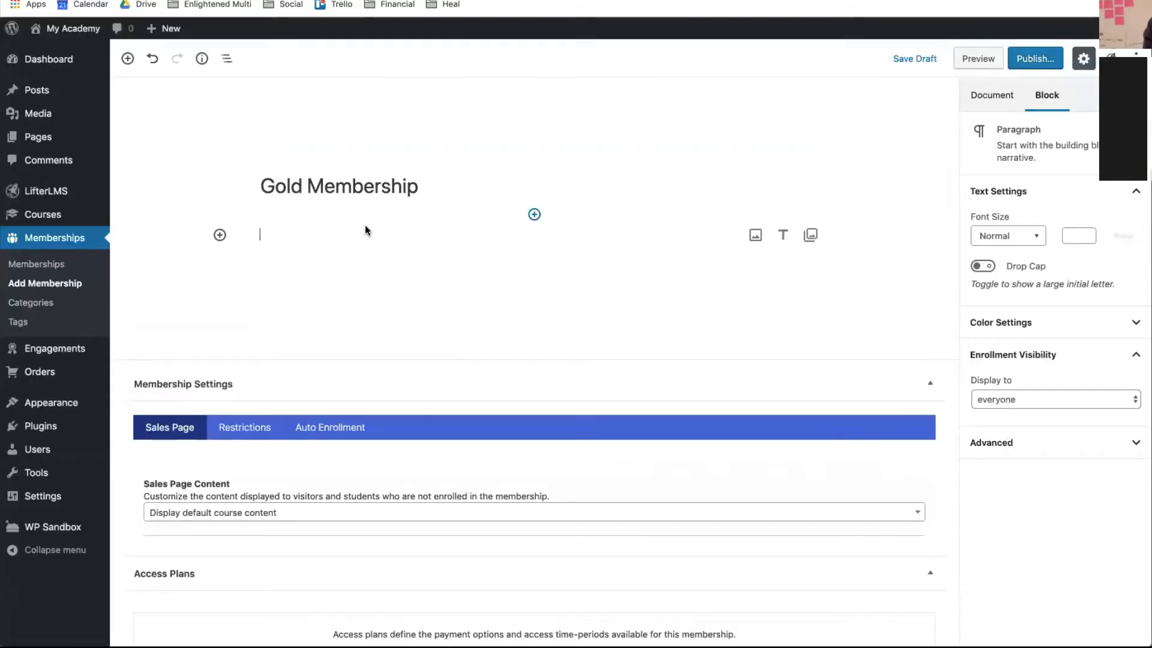
- Paste the Lorem Ipsum paragraph into the Gold Membership description
key(super+v)
scroll(432, 423, down, 4)
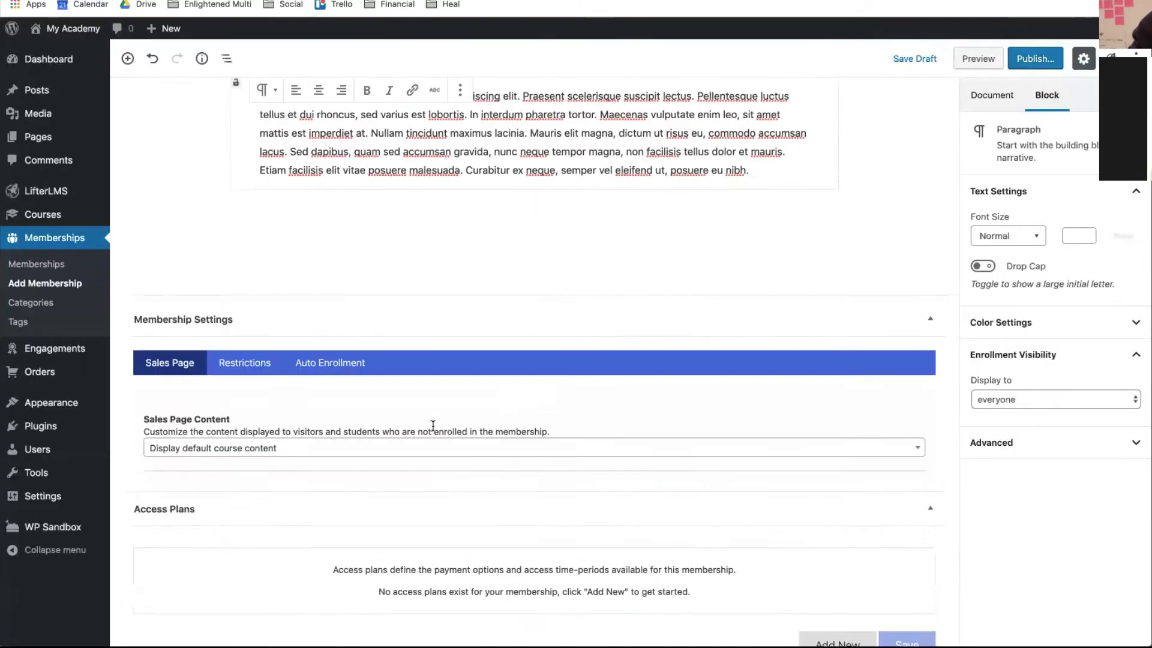
scroll(432, 423, up, 4)
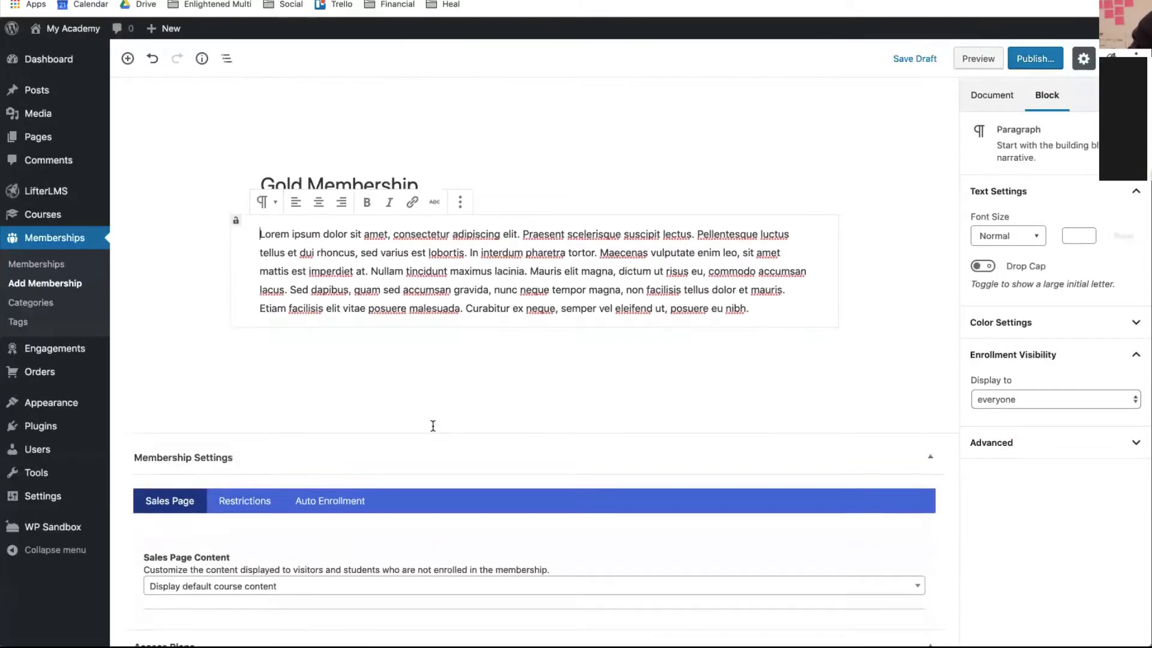
- Check the Auto Enrollment settings, publish Gold Membership, and open its live page
click(987, 107)
scroll(599, 447, down, 4)
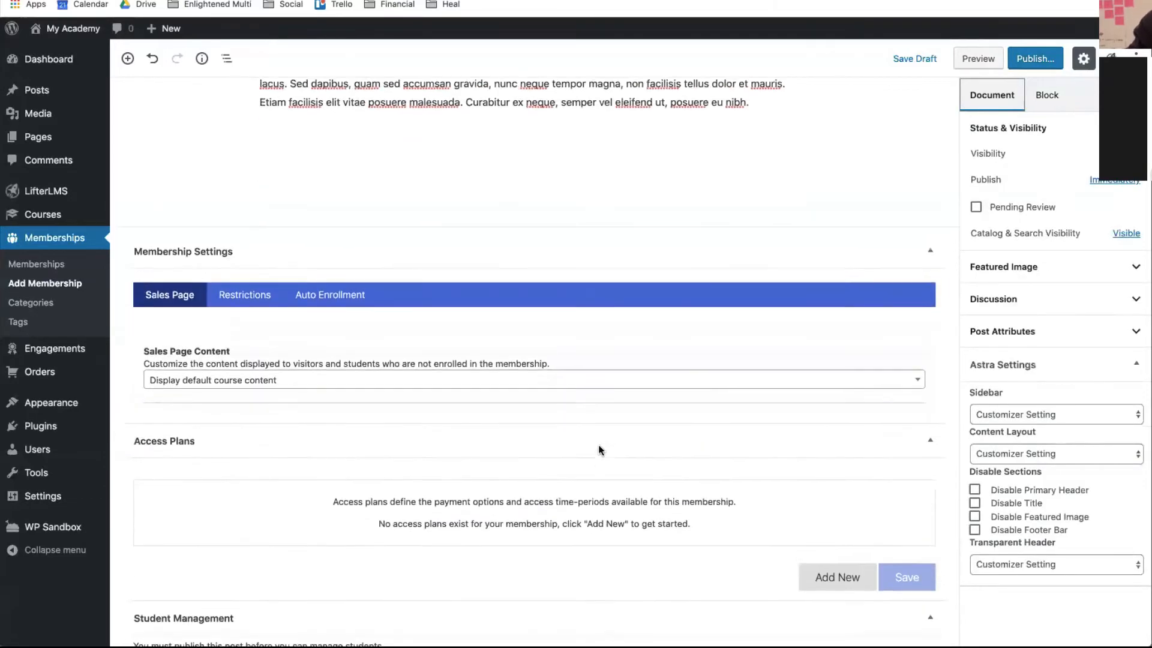
scroll(599, 447, up, 4)
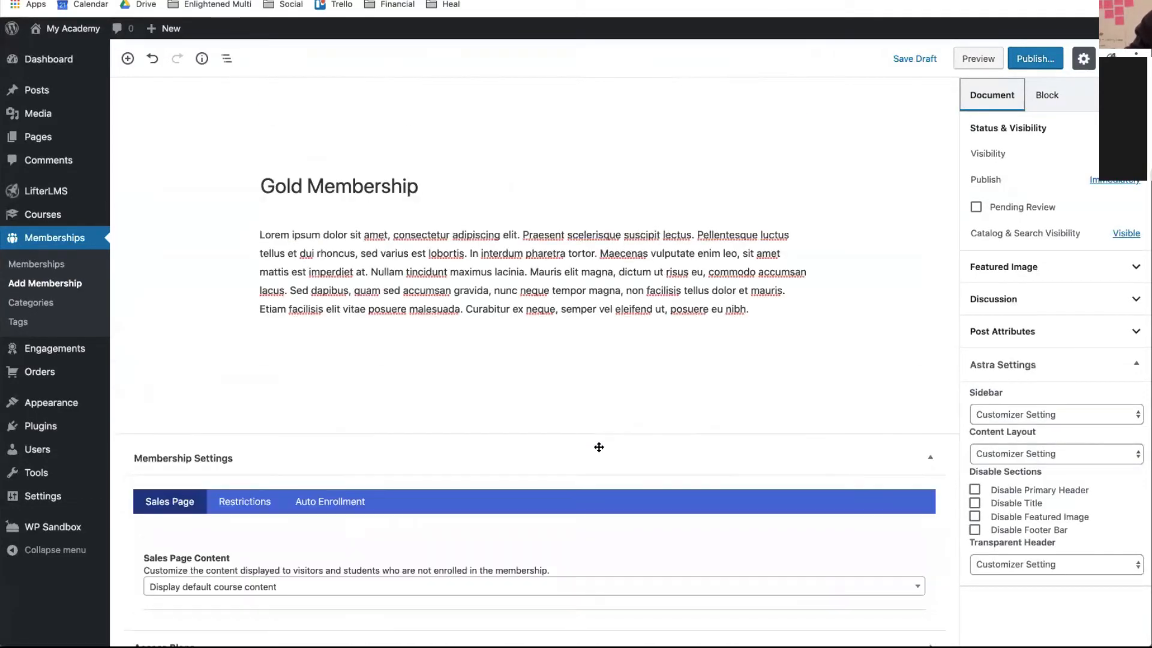
scroll(599, 447, down, 4)
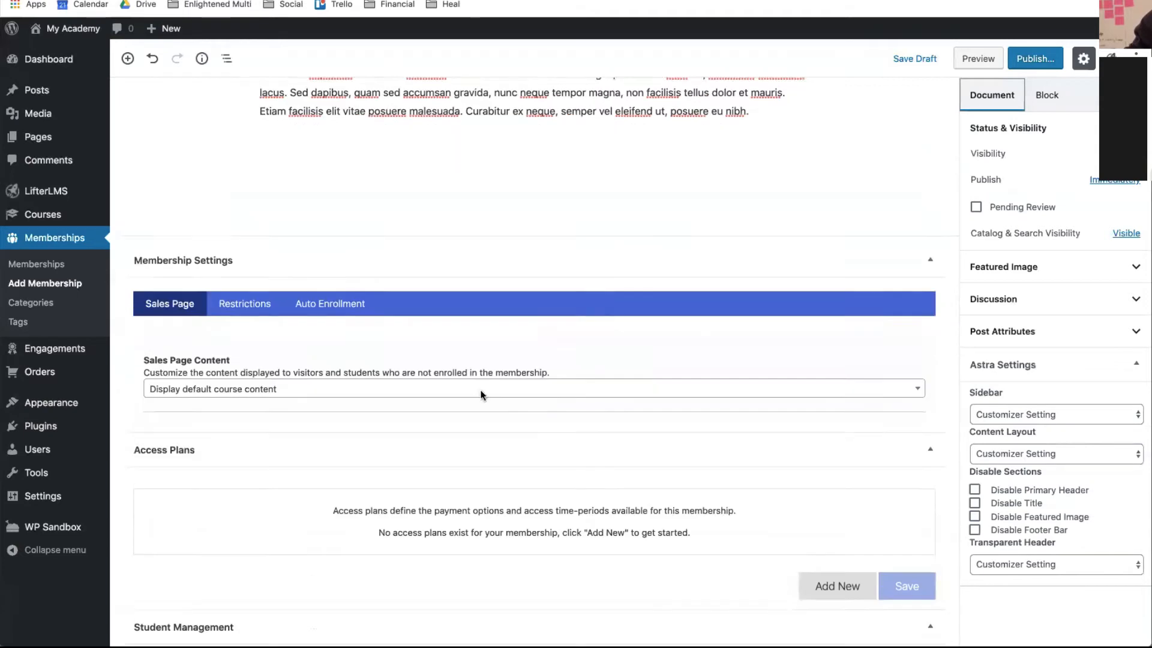
click(324, 299)
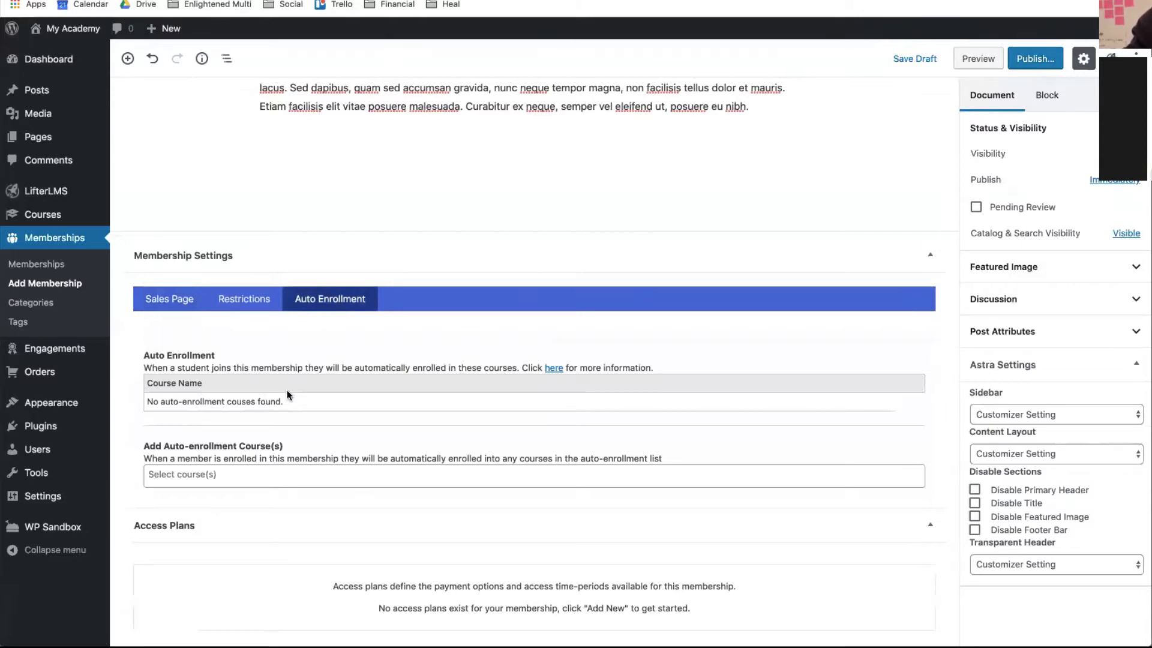
click(1023, 63)
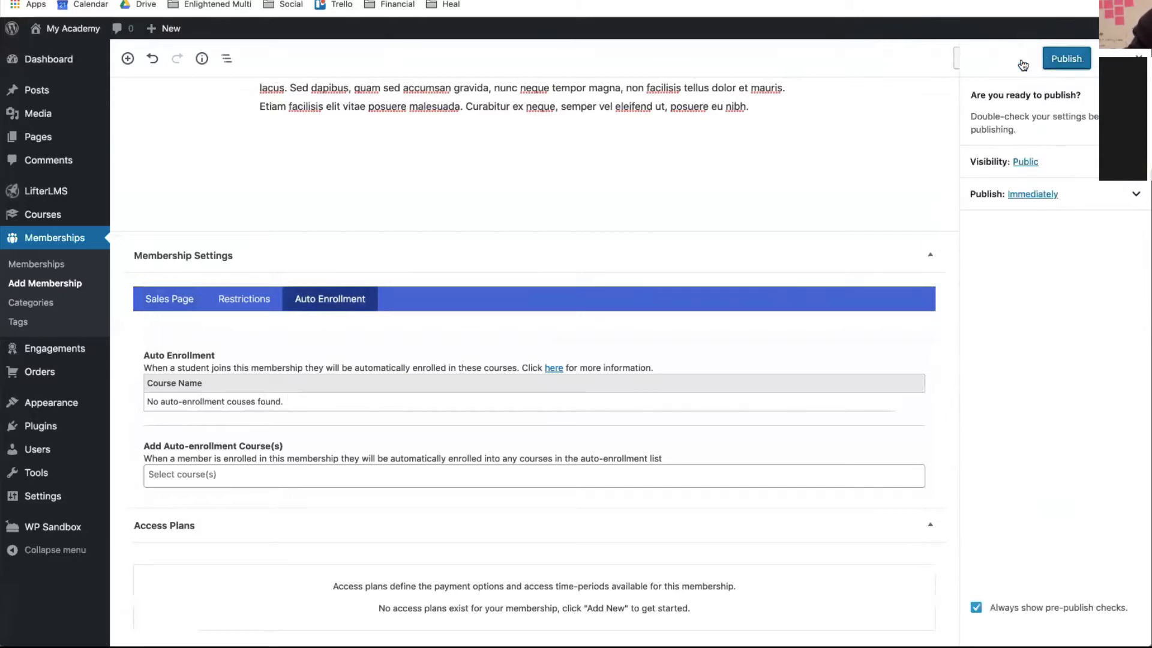
click(1061, 61)
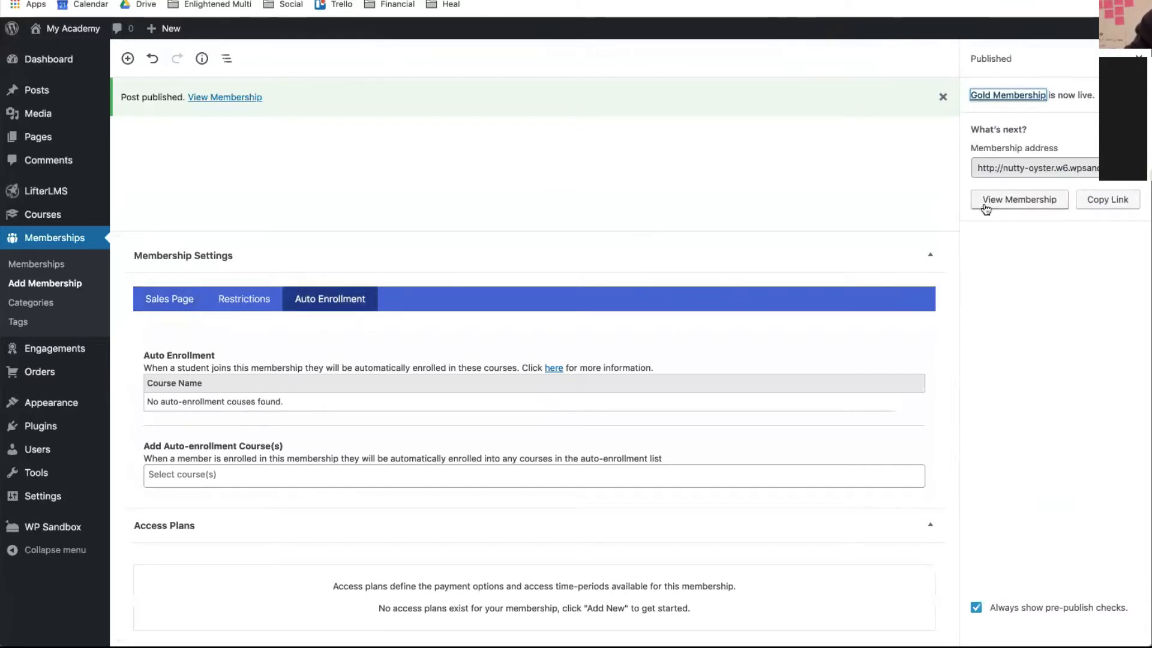
click(214, 98)
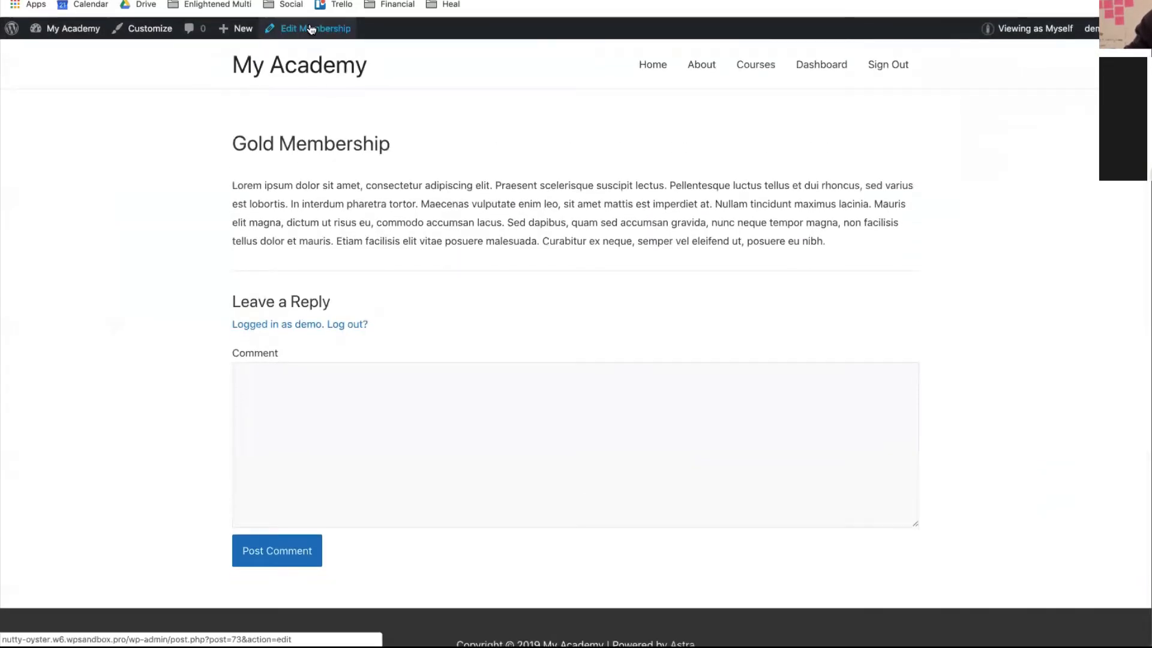
- Disable Allow Comments on Gold Membership and update it
click(311, 28)
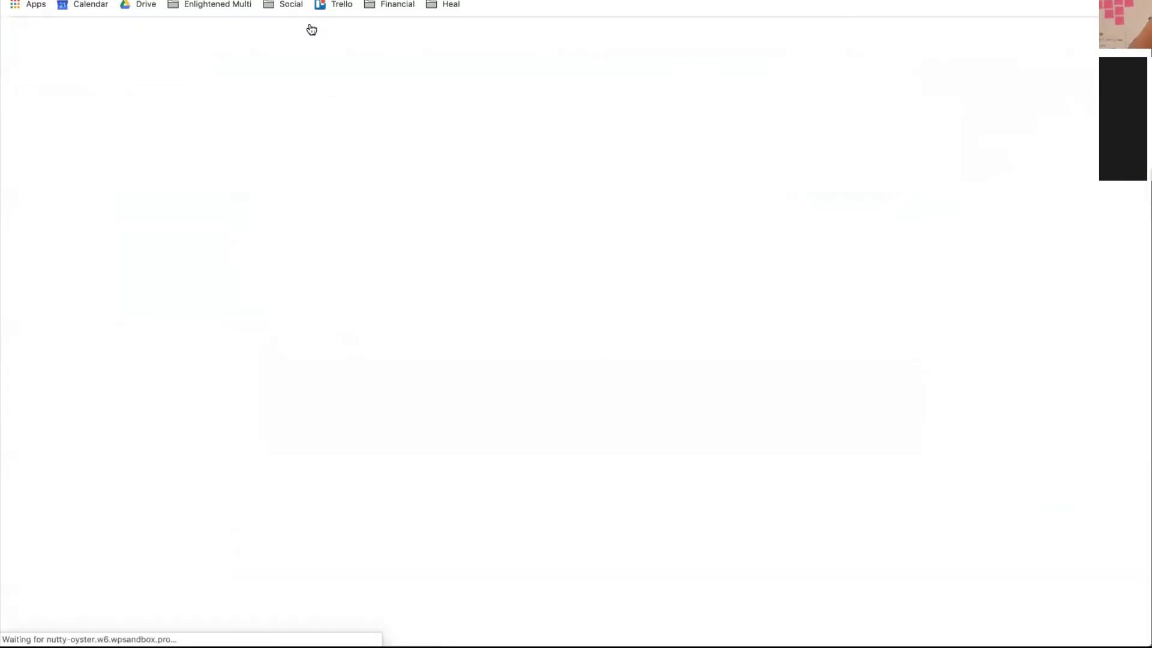
scroll(456, 412, down, 5)
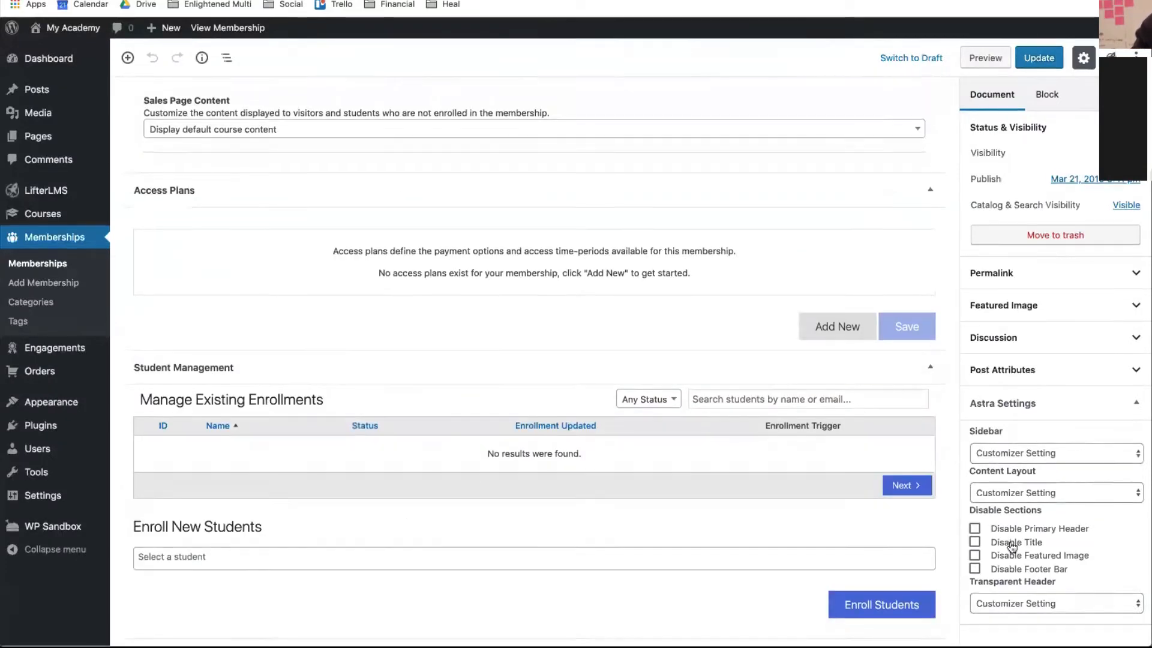
click(1001, 336)
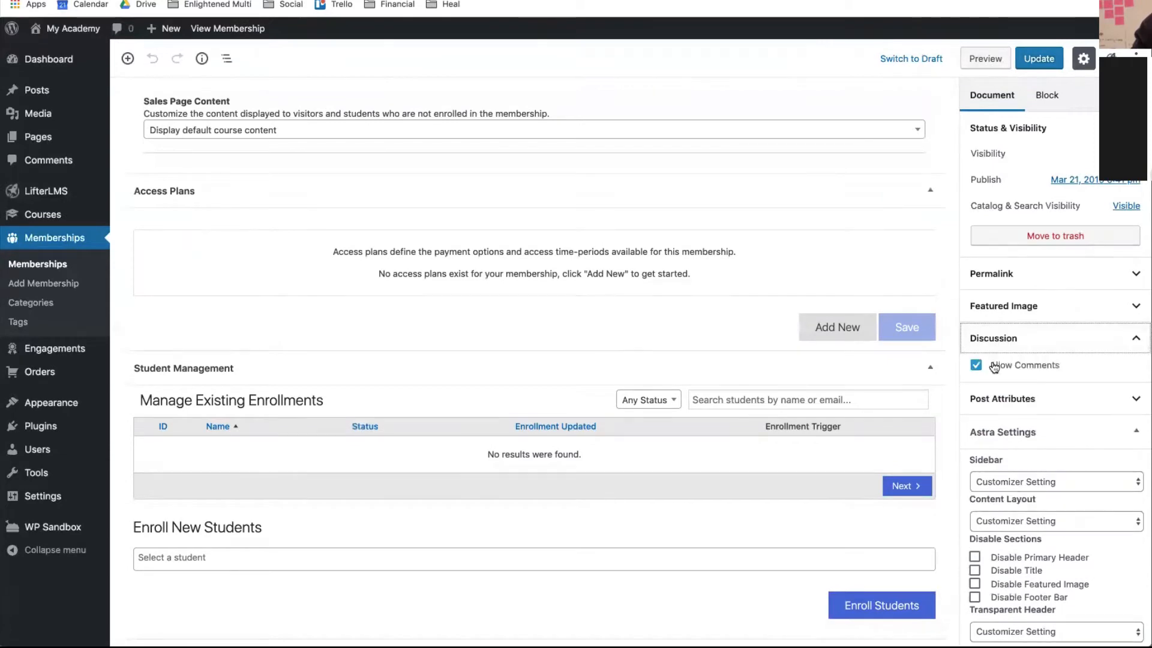
click(977, 365)
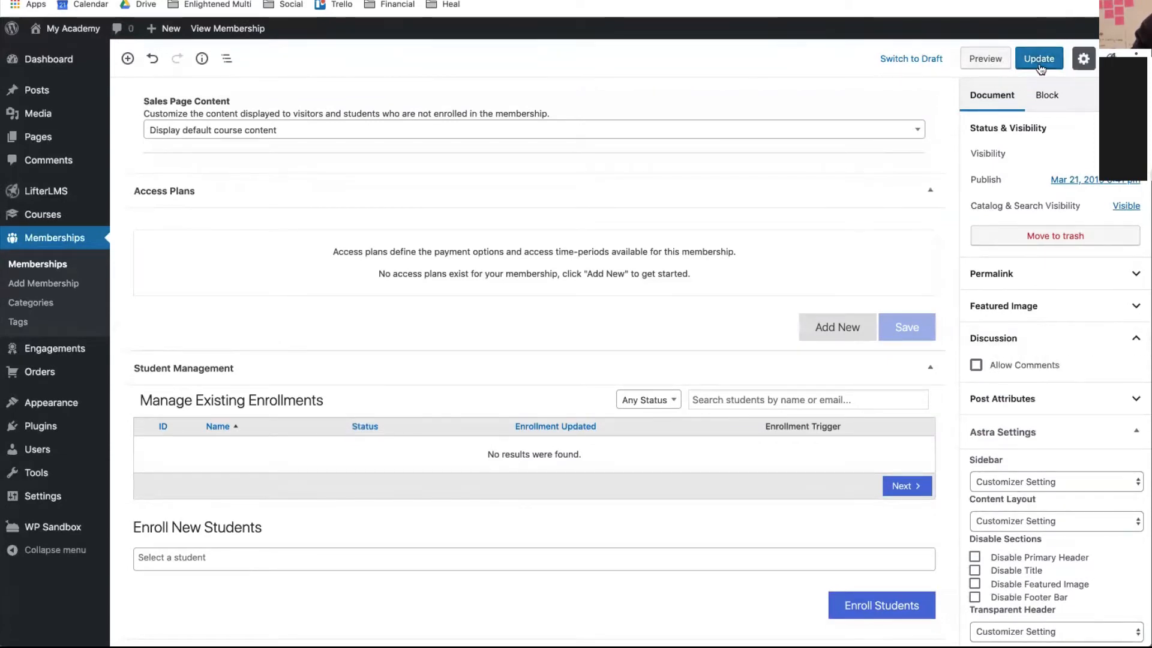
click(1038, 62)
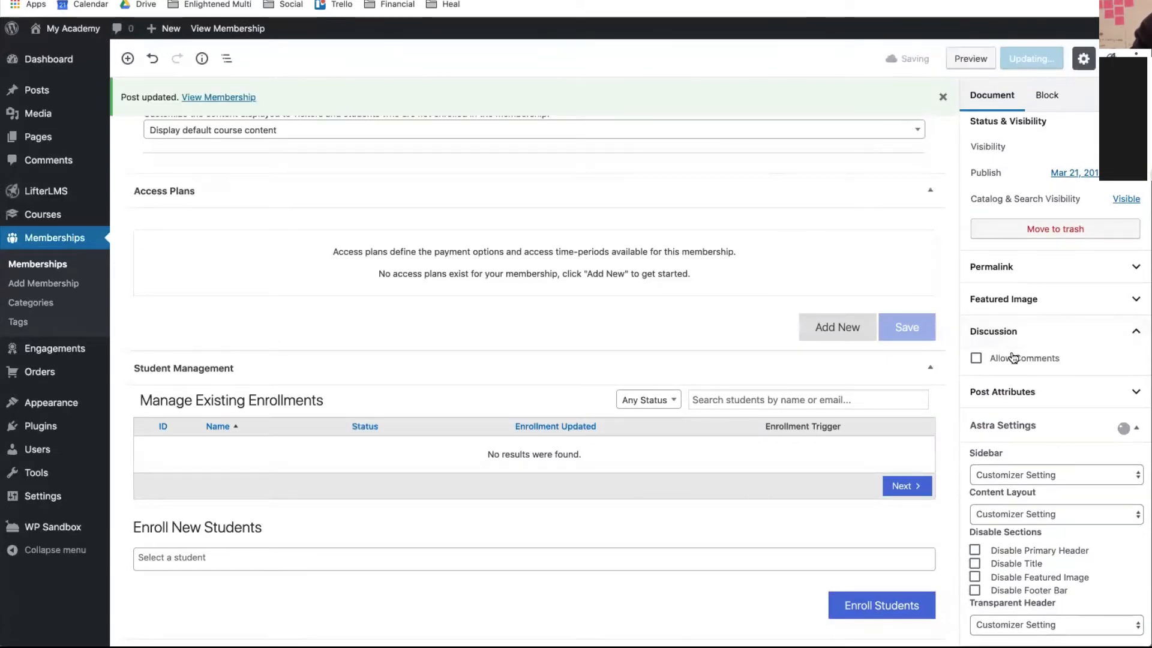
- Upload the black-and-white portrait photo as Gold Membership's featured image and update
click(1011, 319)
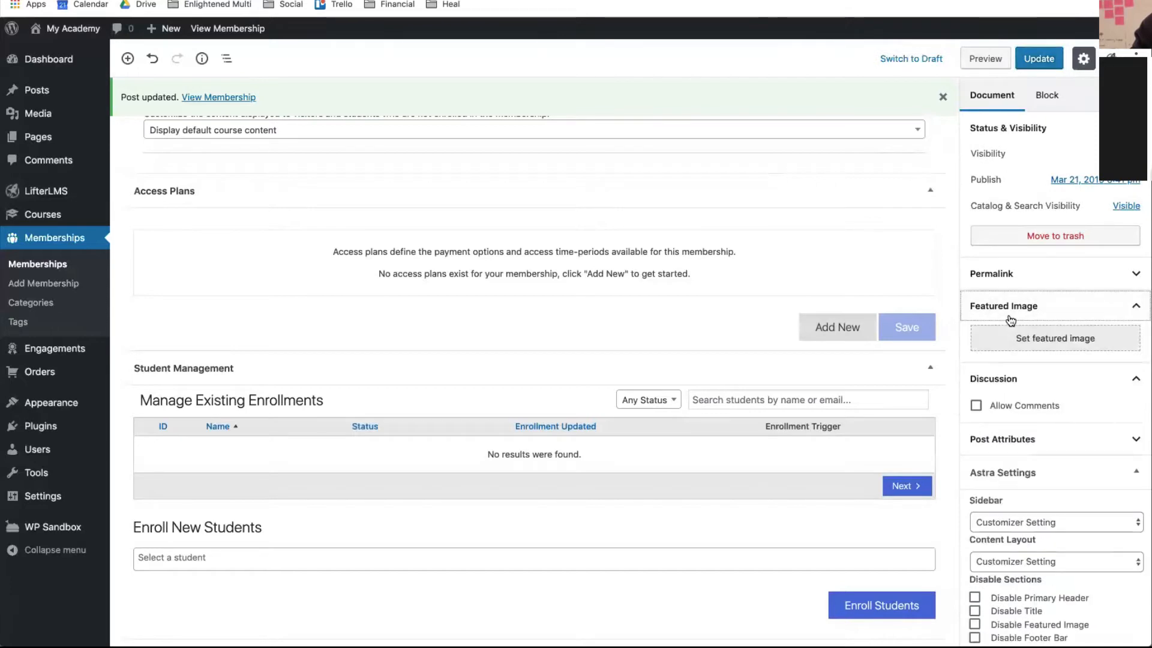
click(1018, 334)
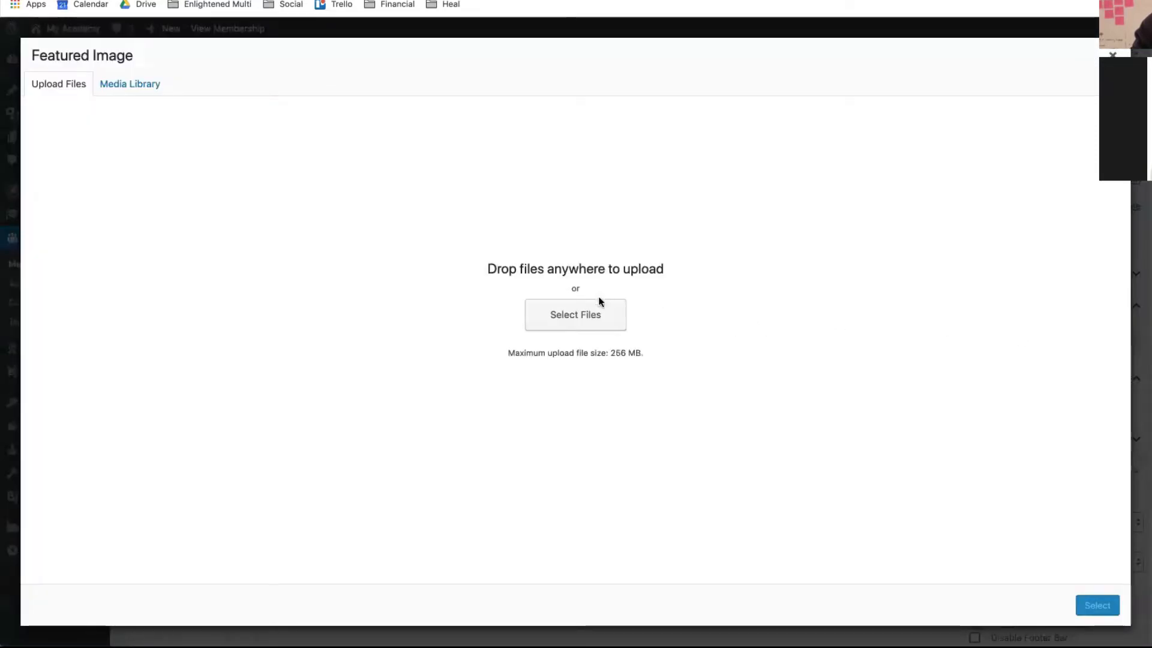
click(593, 322)
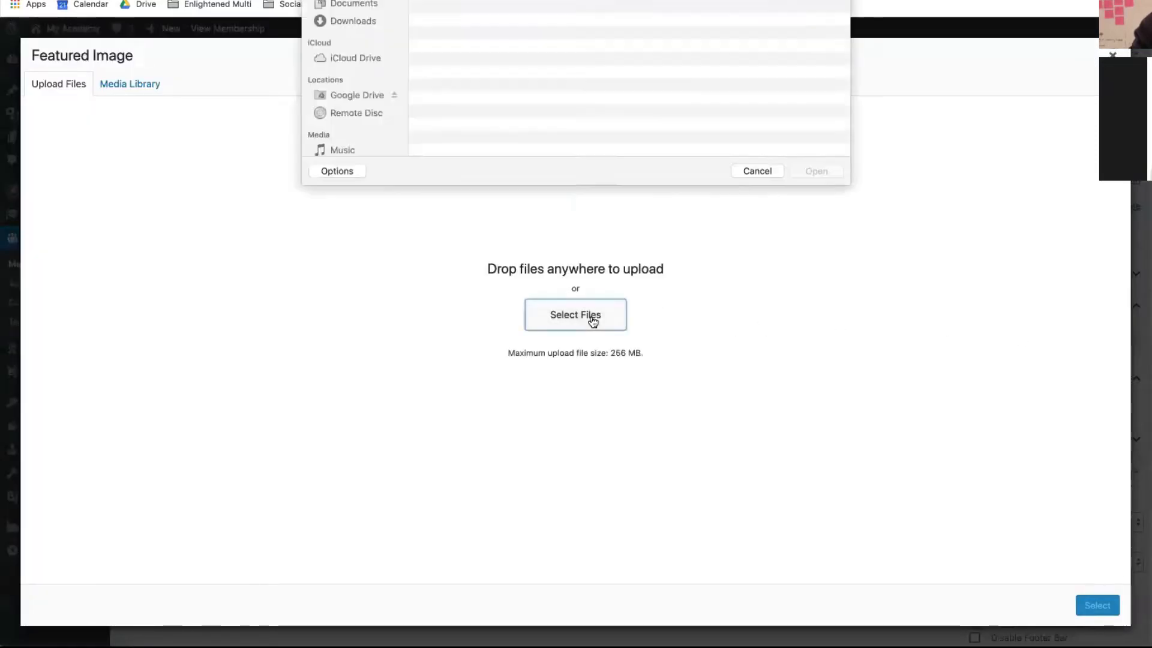
scroll(511, 152, down, 8)
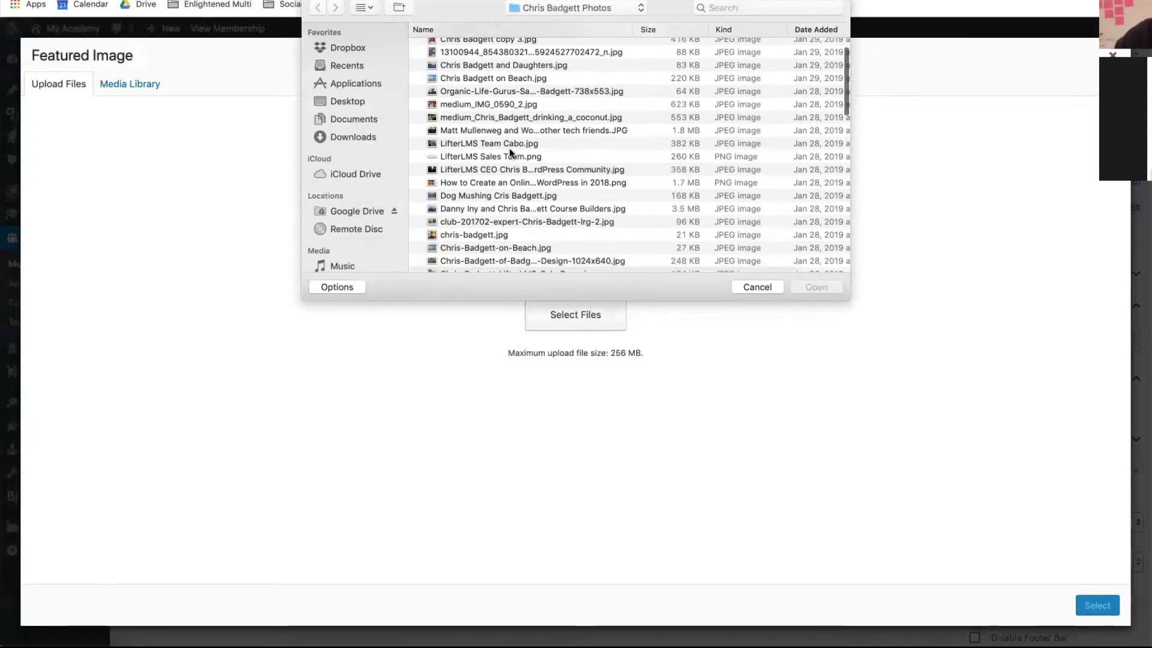
scroll(510, 151, down, 10)
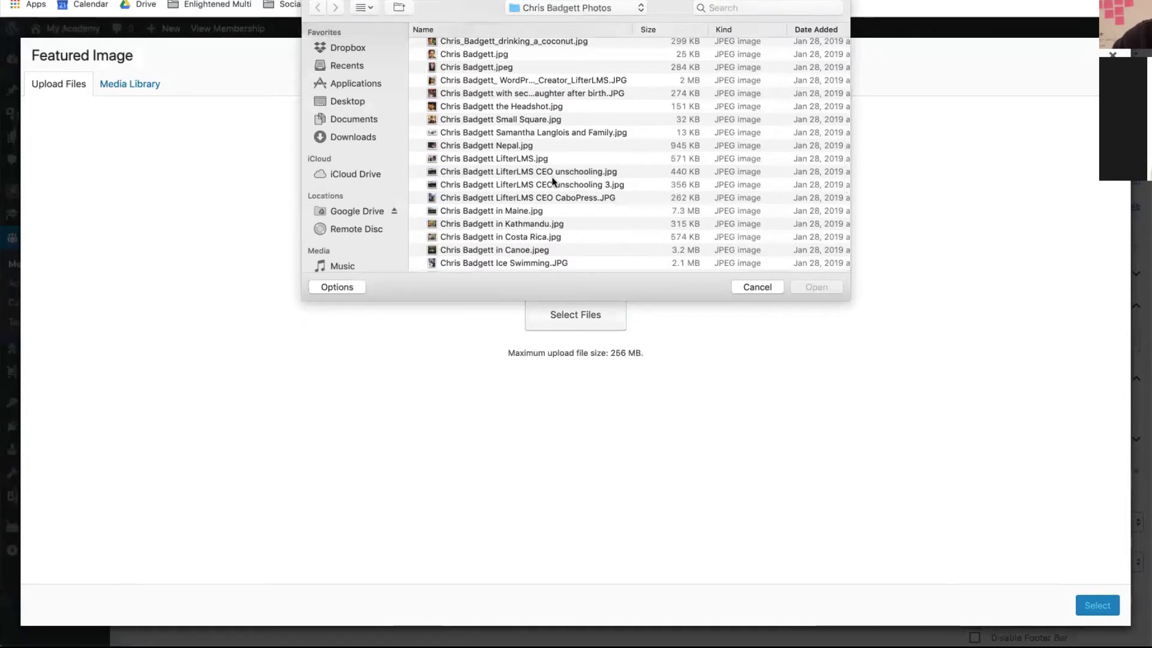
scroll(478, 171, down, 4)
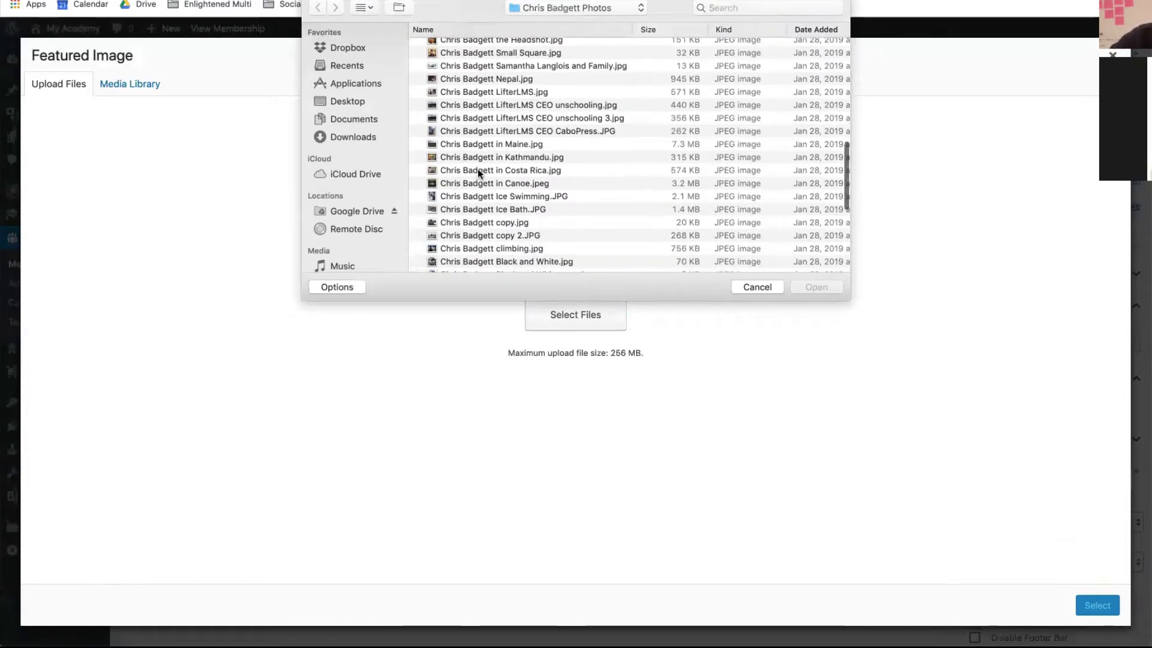
click(474, 210)
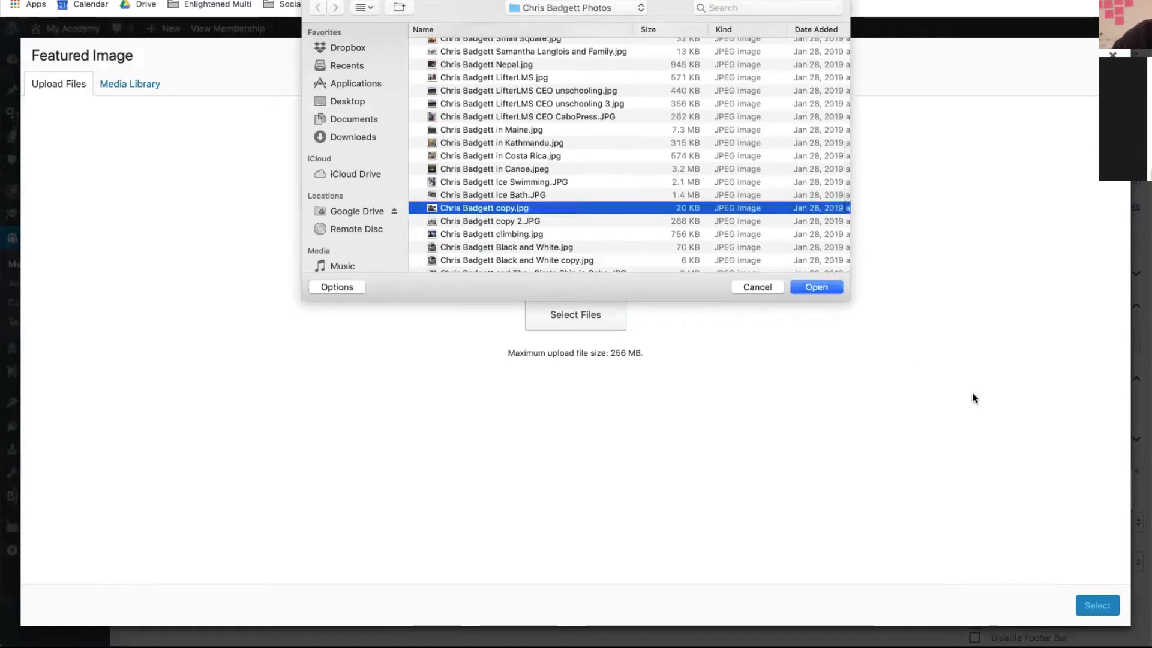
click(808, 288)
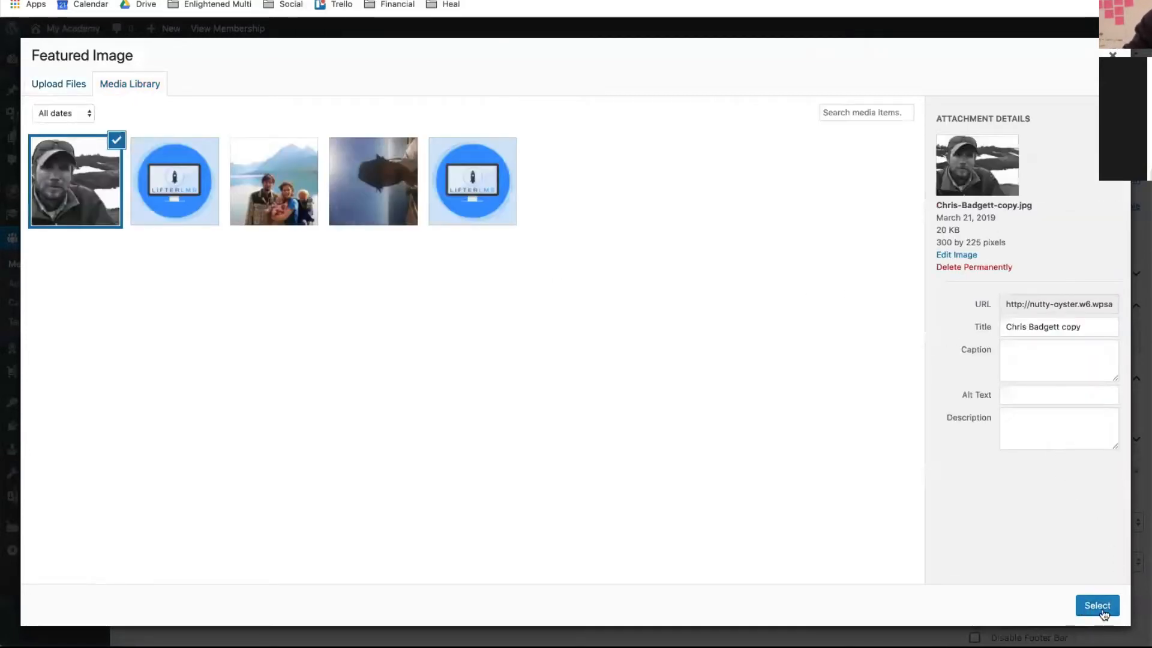
click(1104, 606)
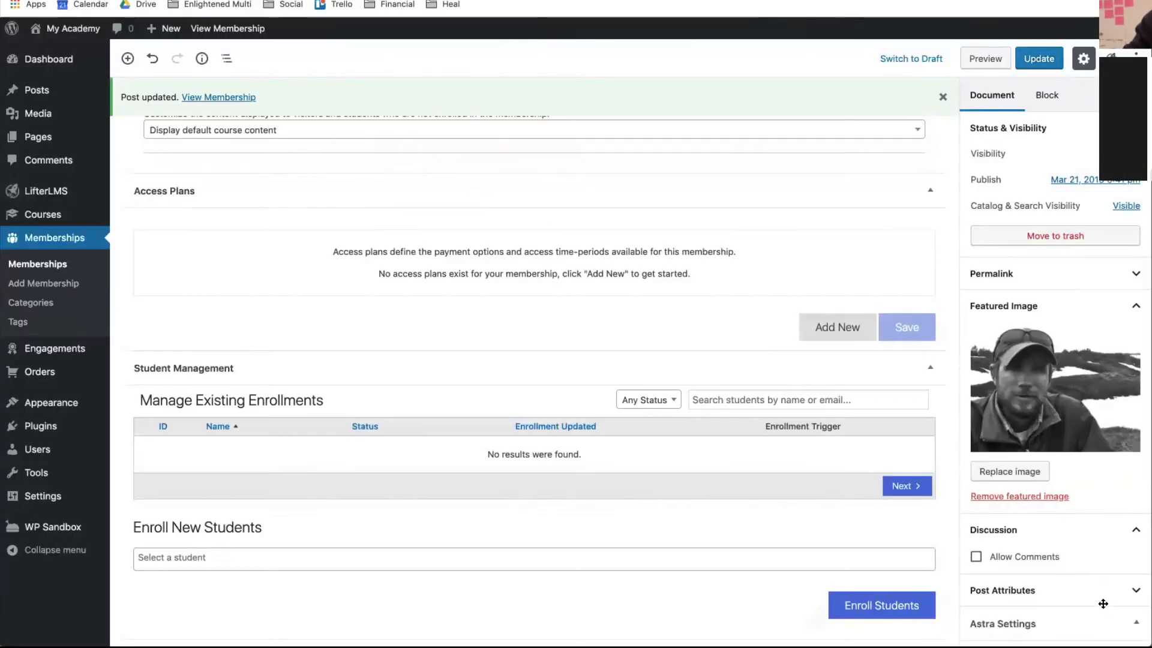
click(1045, 61)
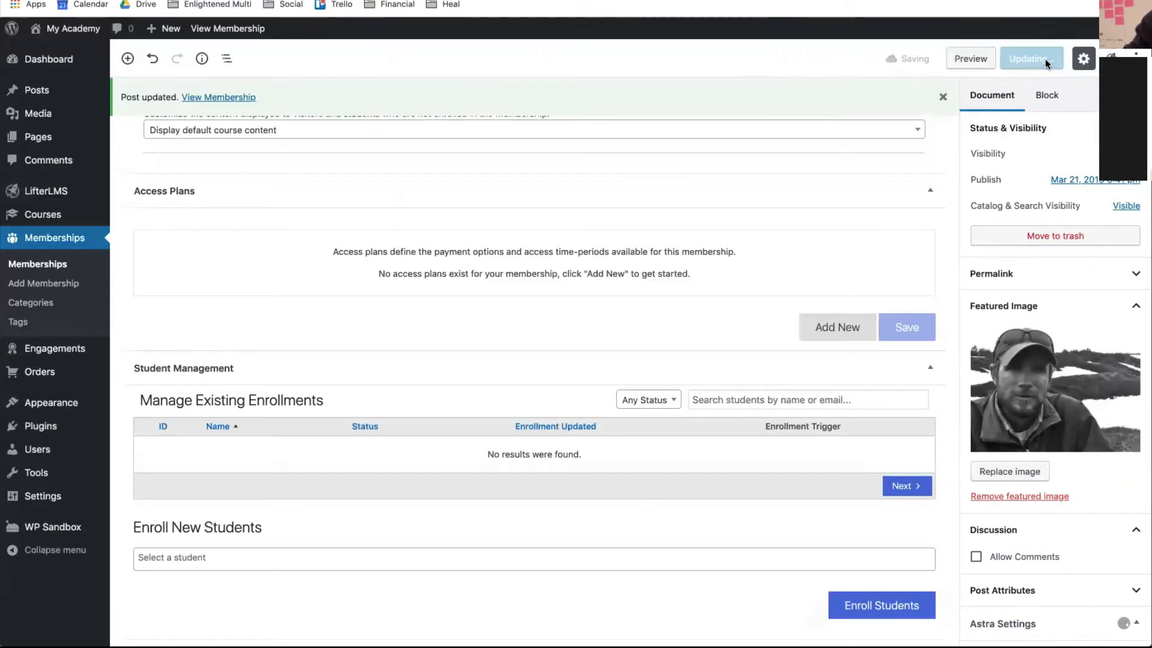
click(247, 98)
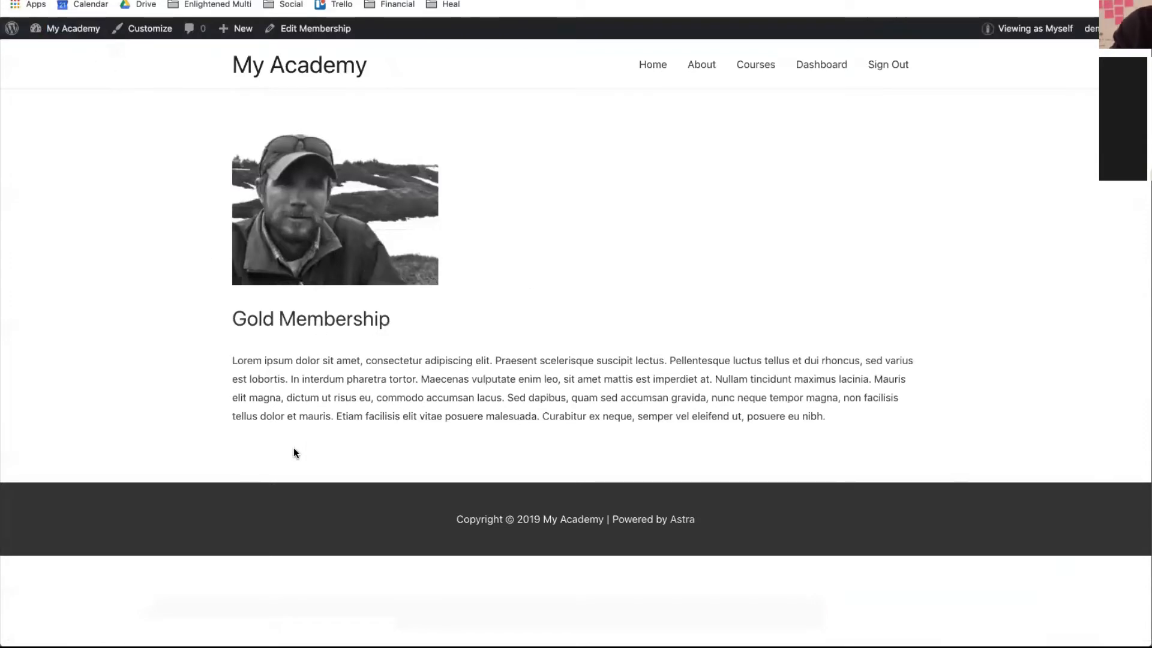
scroll(450, 313, down, 1)
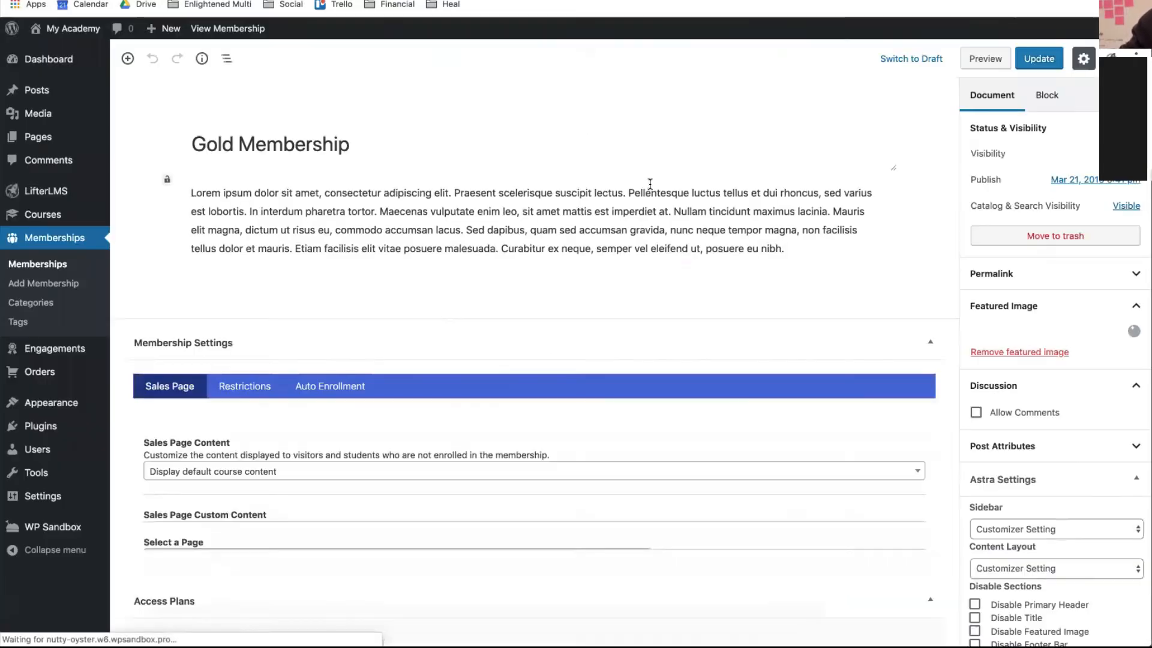
- Add Quickstart courses ID# 10 and ID# 51 to Gold Membership's auto-enrollment courses
click(299, 348)
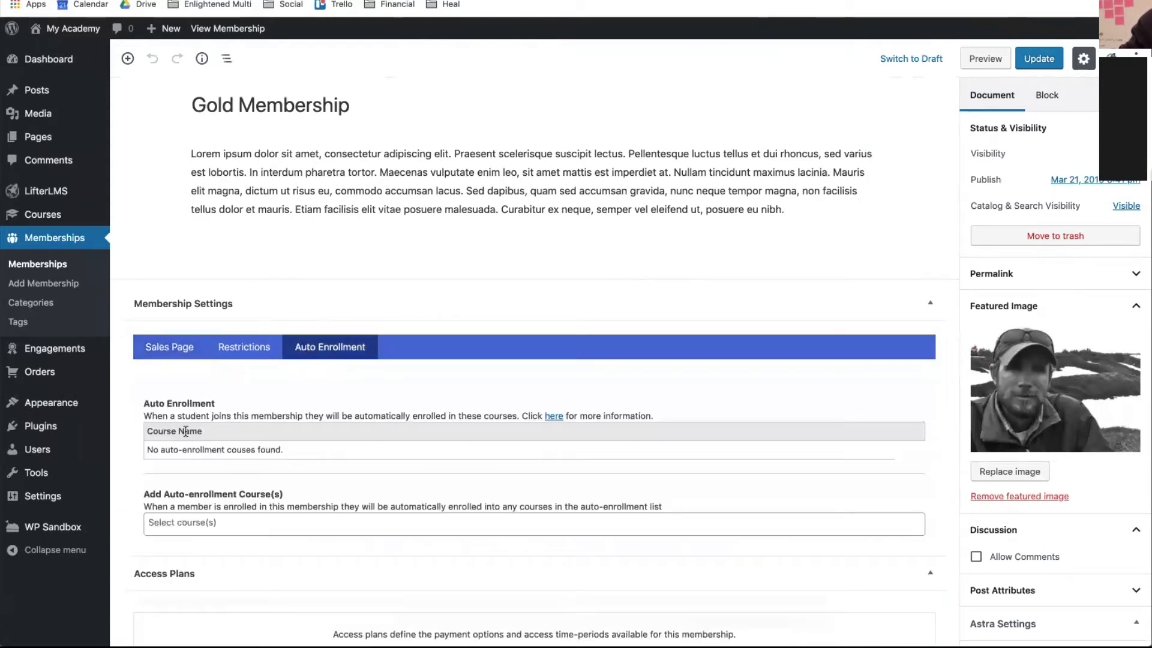
double_click(186, 432)
click(179, 454)
click(181, 525)
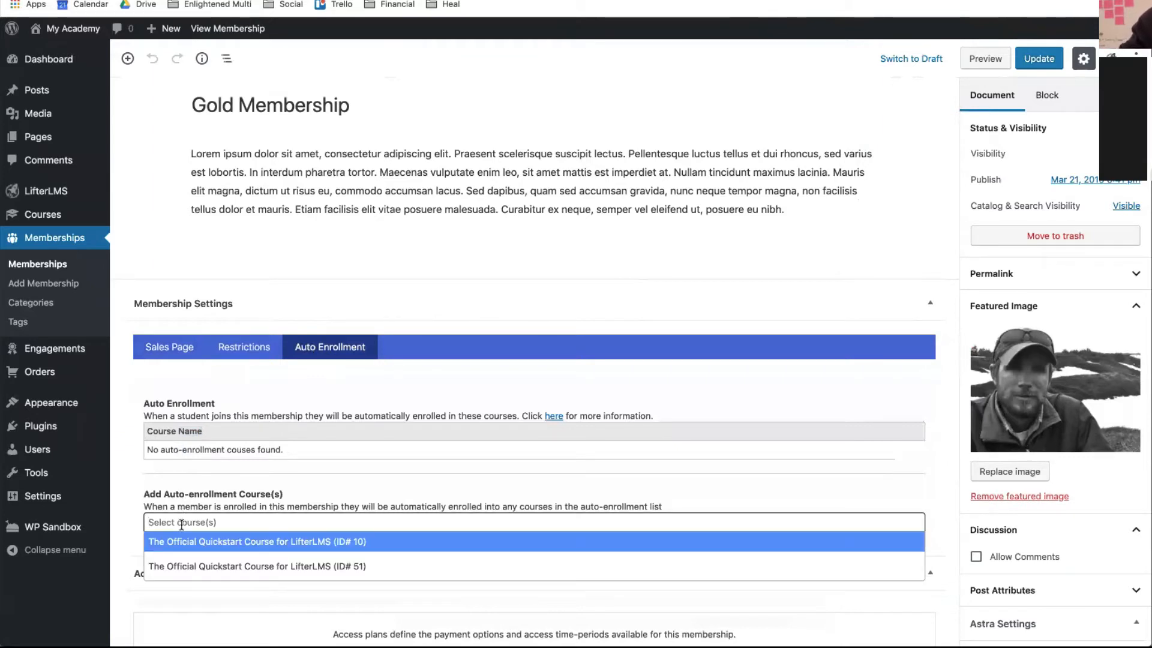
click(259, 543)
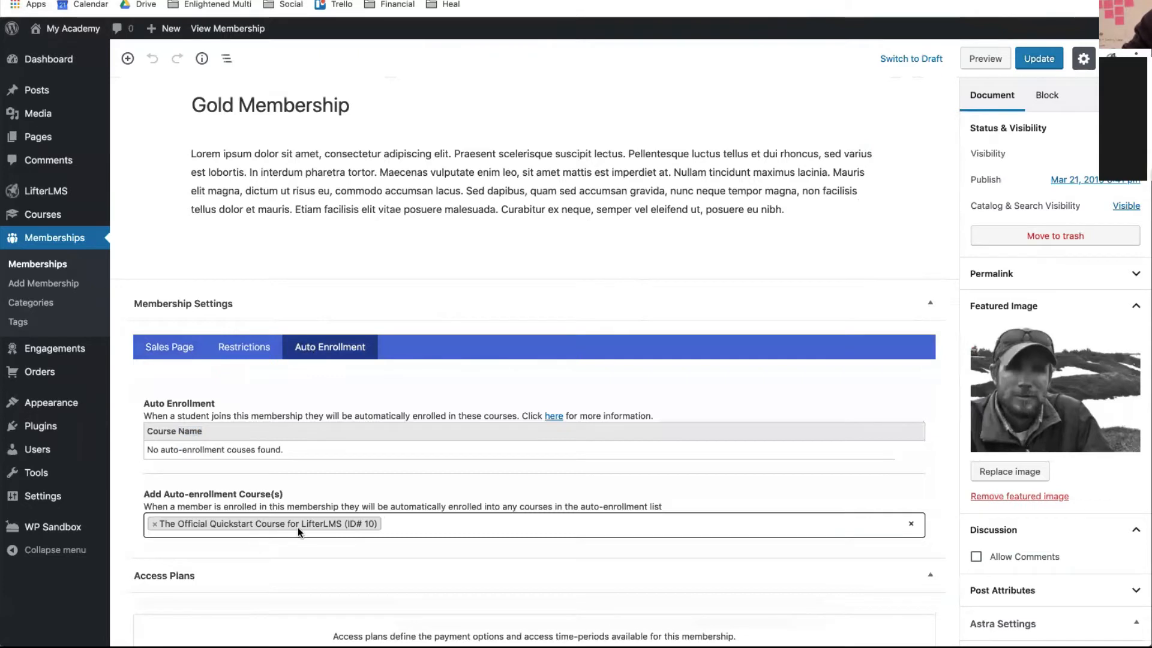
click(397, 518)
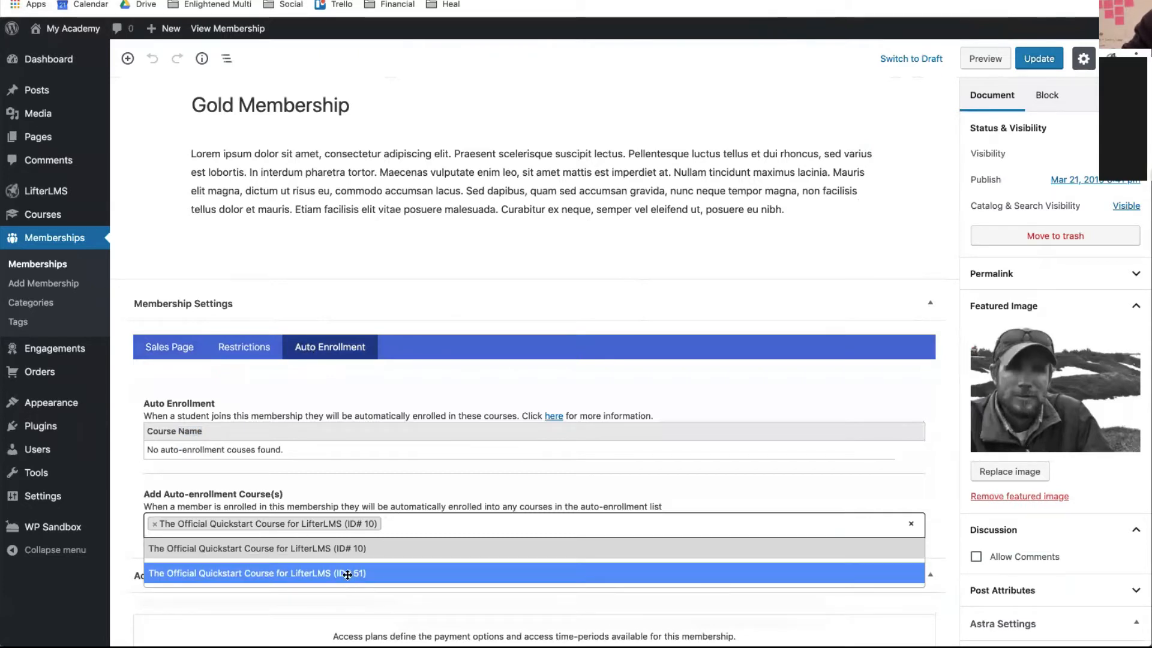
click(348, 574)
scroll(761, 410, up, 1)
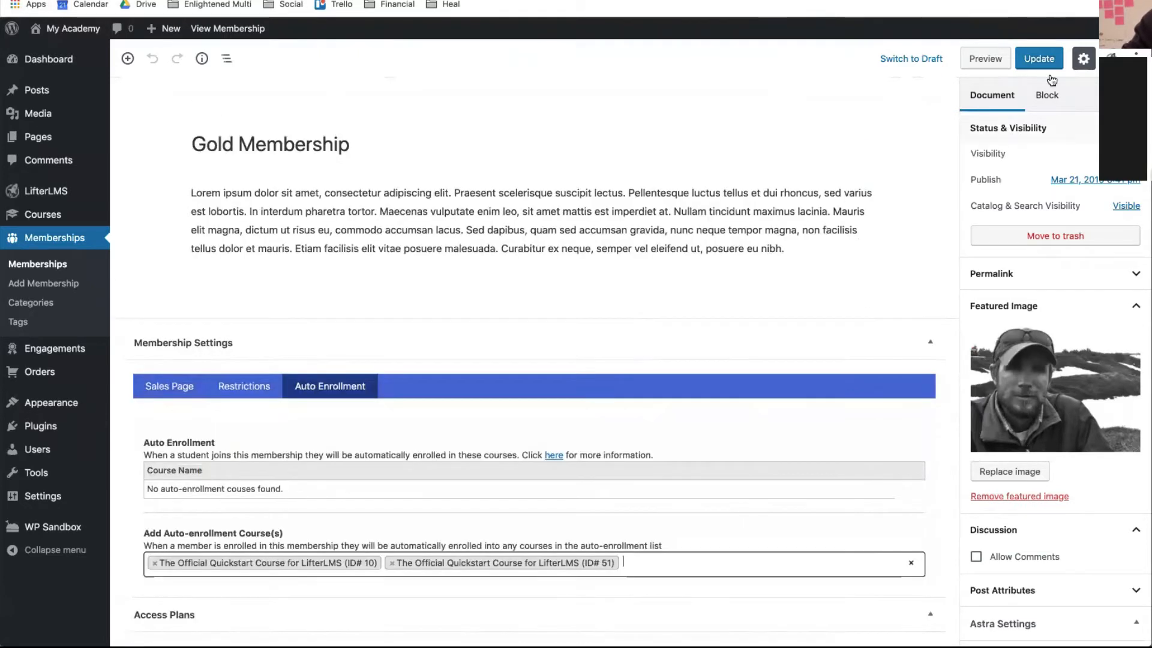
- Update Gold Membership and review the saved auto-enrollment settings
click(1030, 58)
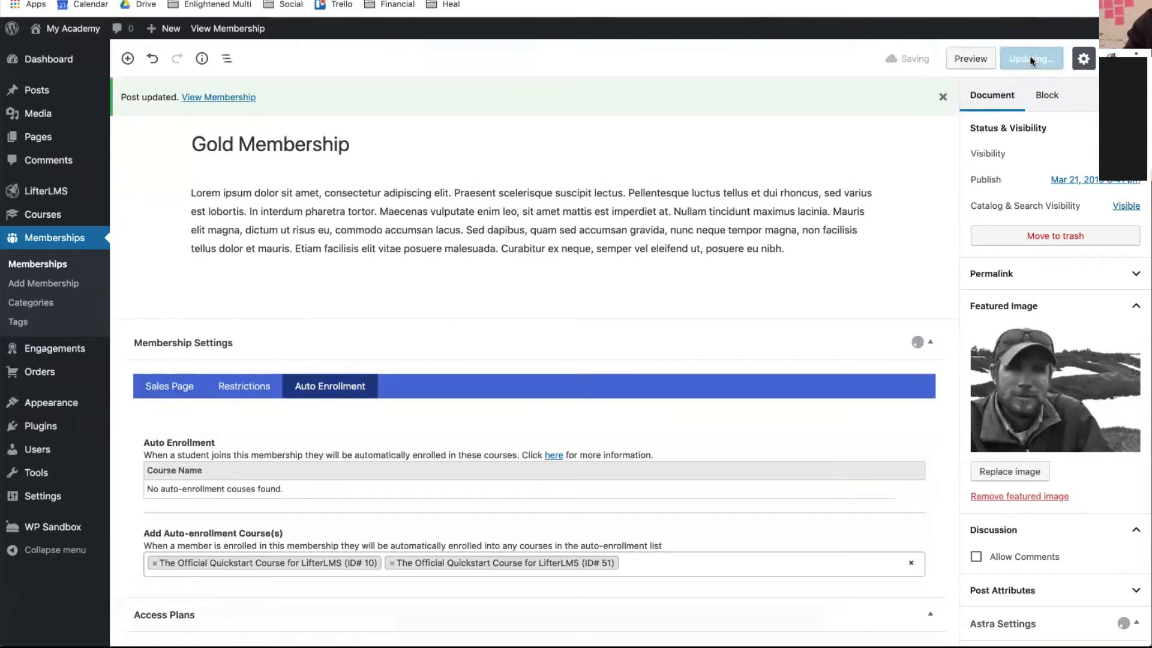
scroll(754, 311, down, 3)
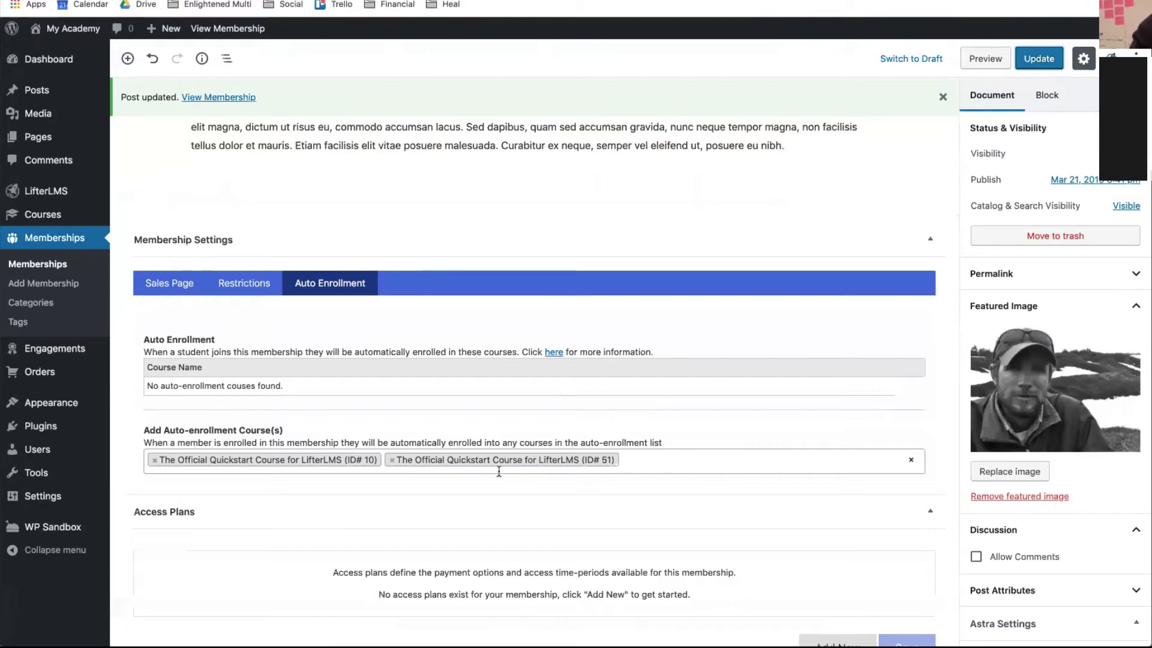
scroll(468, 460, down, 1)
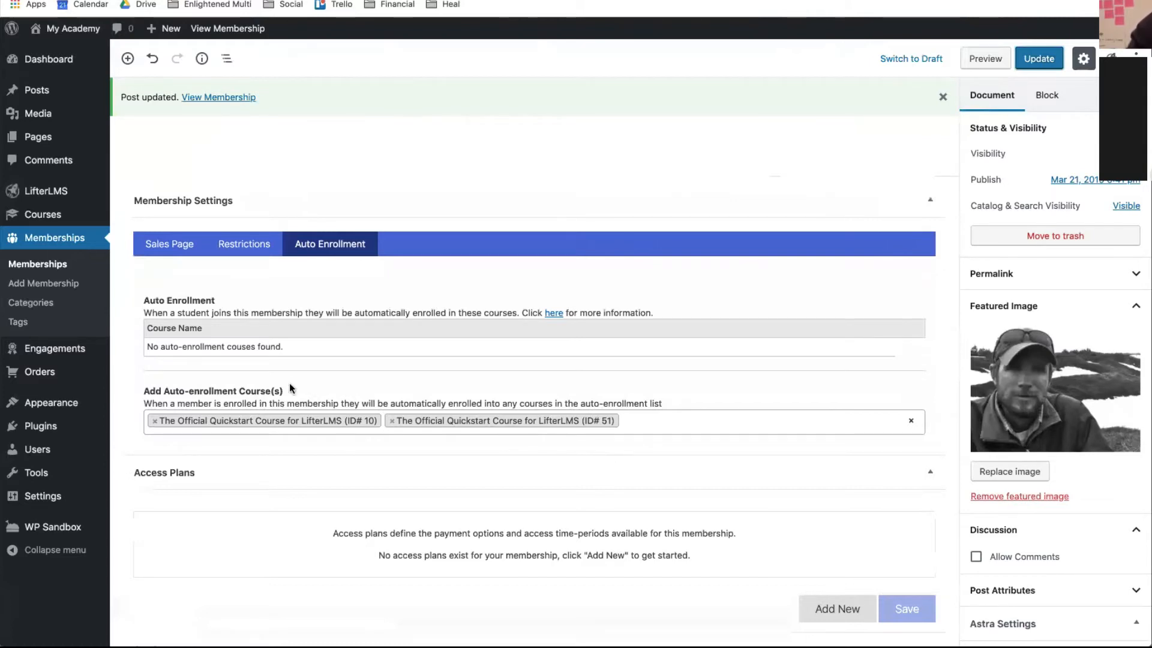
scroll(290, 388, up, 4)
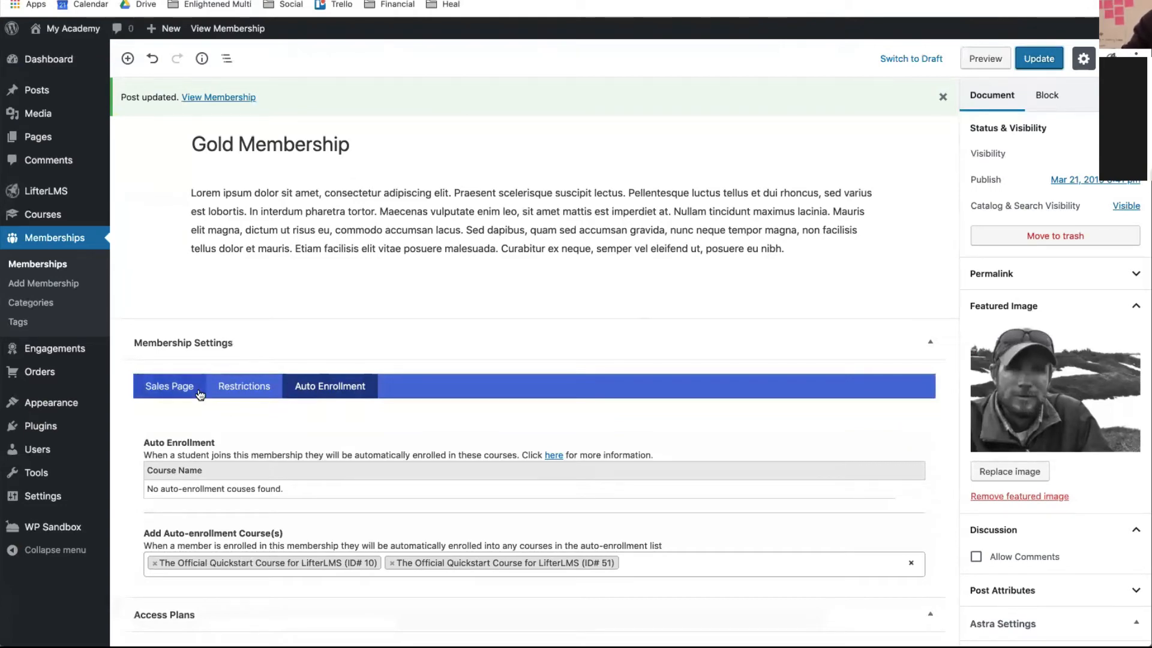
scroll(321, 306, down, 6)
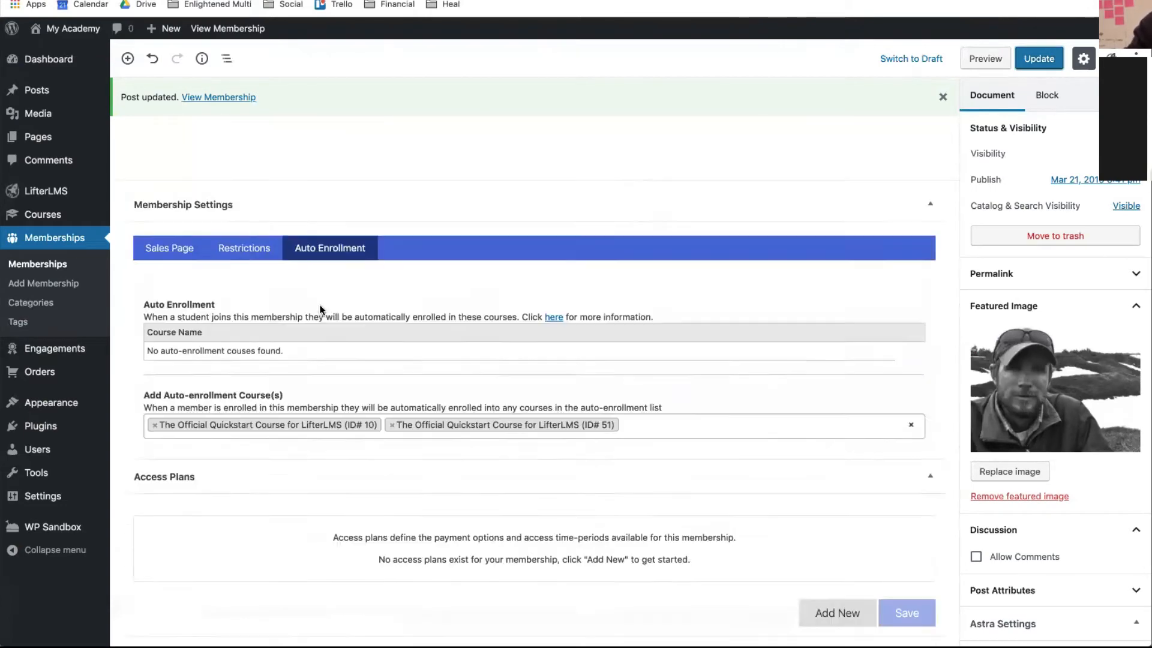
scroll(321, 307, up, 5)
scroll(360, 360, down, 7)
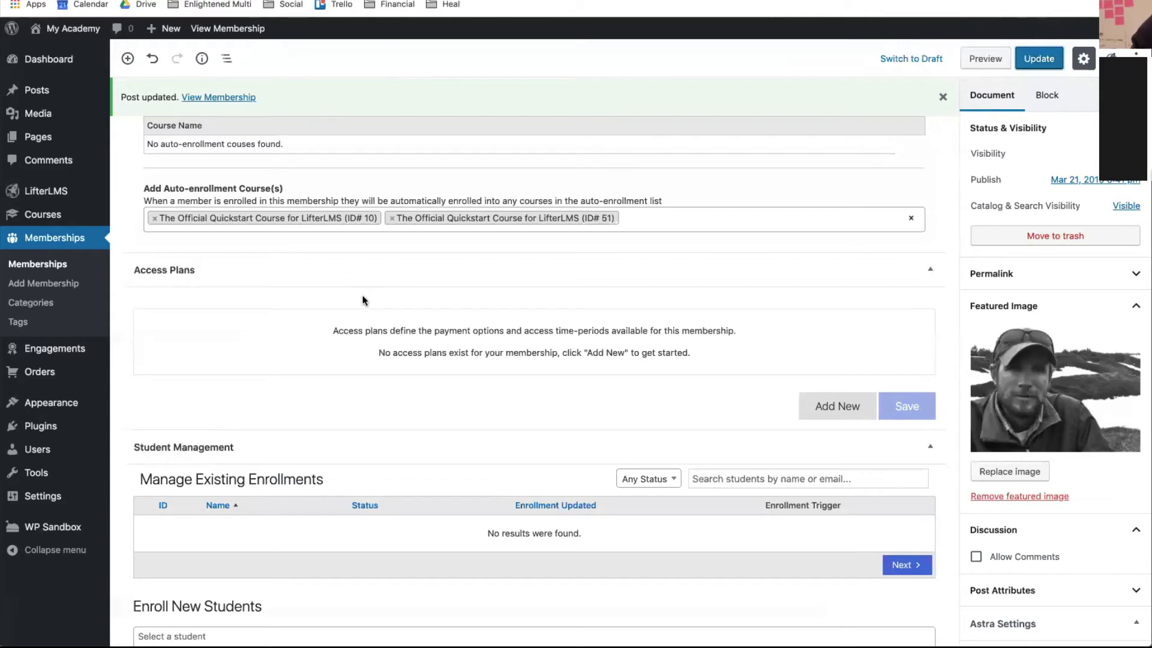
scroll(362, 300, up, 3)
scroll(363, 300, down, 5)
scroll(362, 299, up, 7)
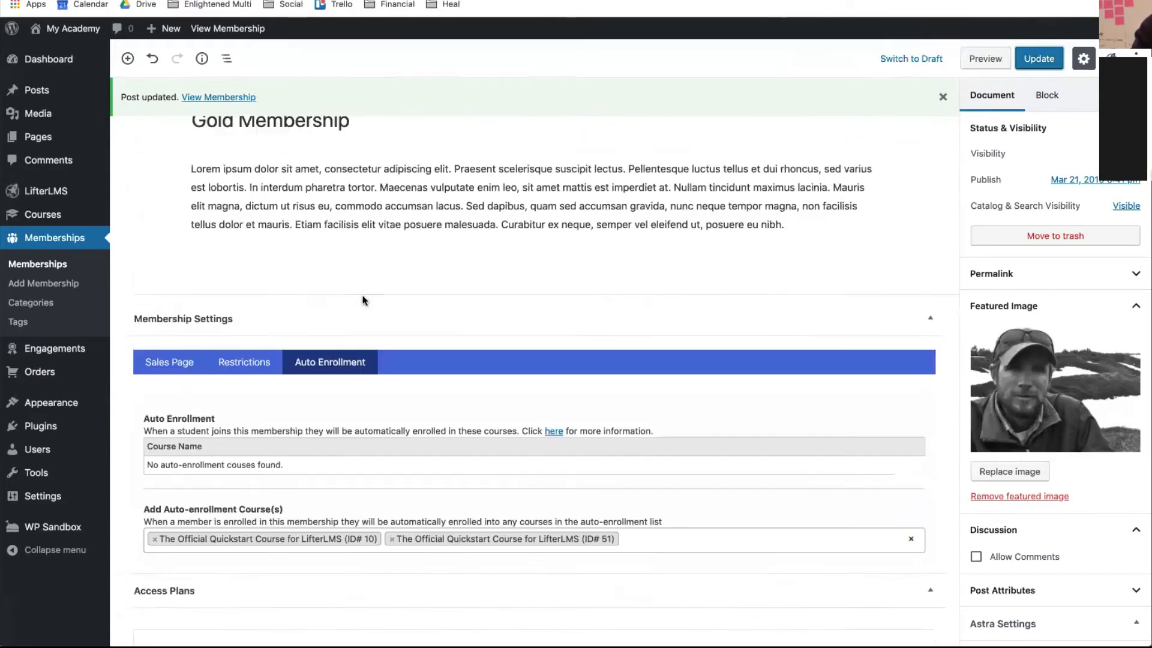
scroll(363, 297, down, 3)
scroll(363, 295, down, 4)
scroll(470, 414, up, 6)
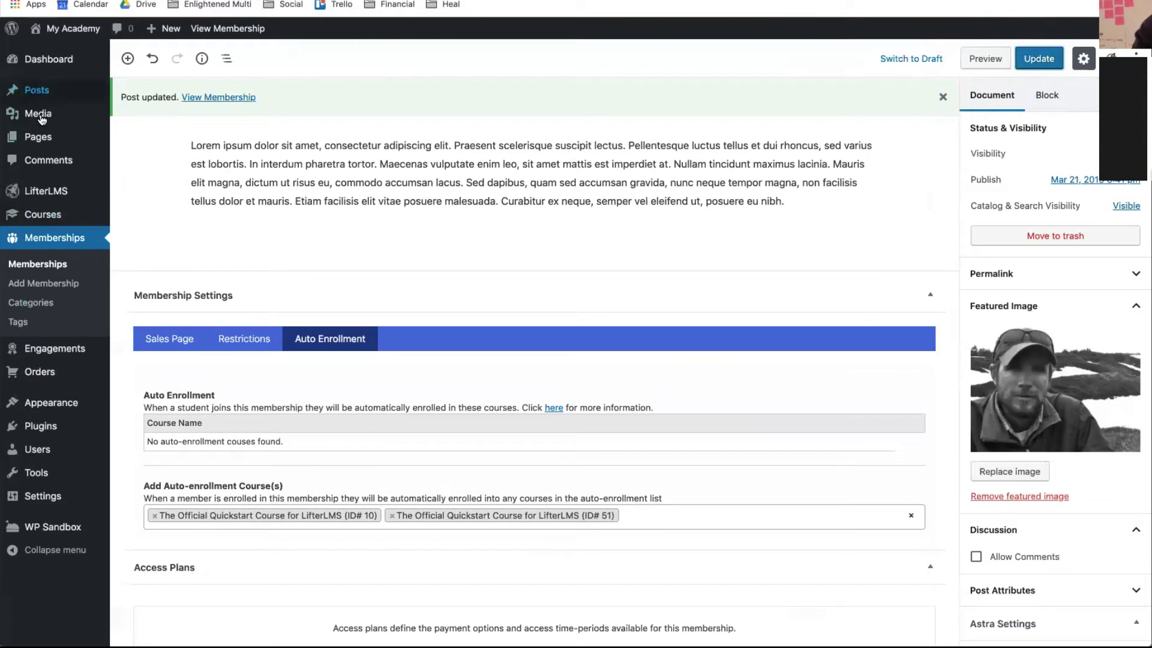
- Create a new page titled 'Member Benefits'
click(33, 150)
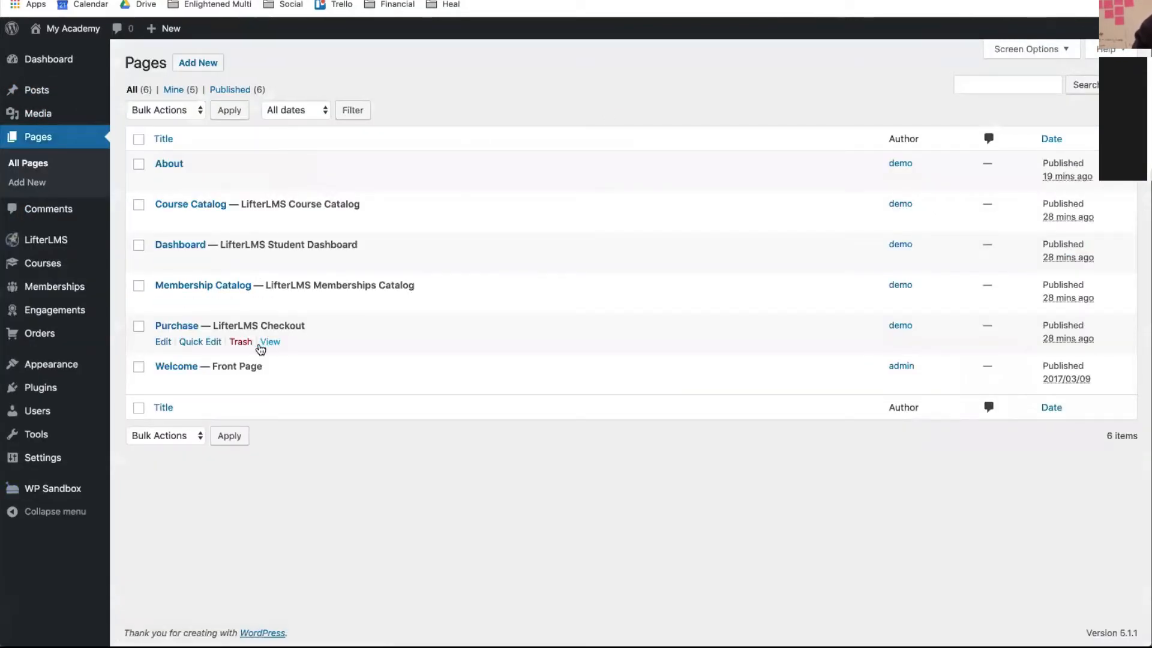
click(187, 64)
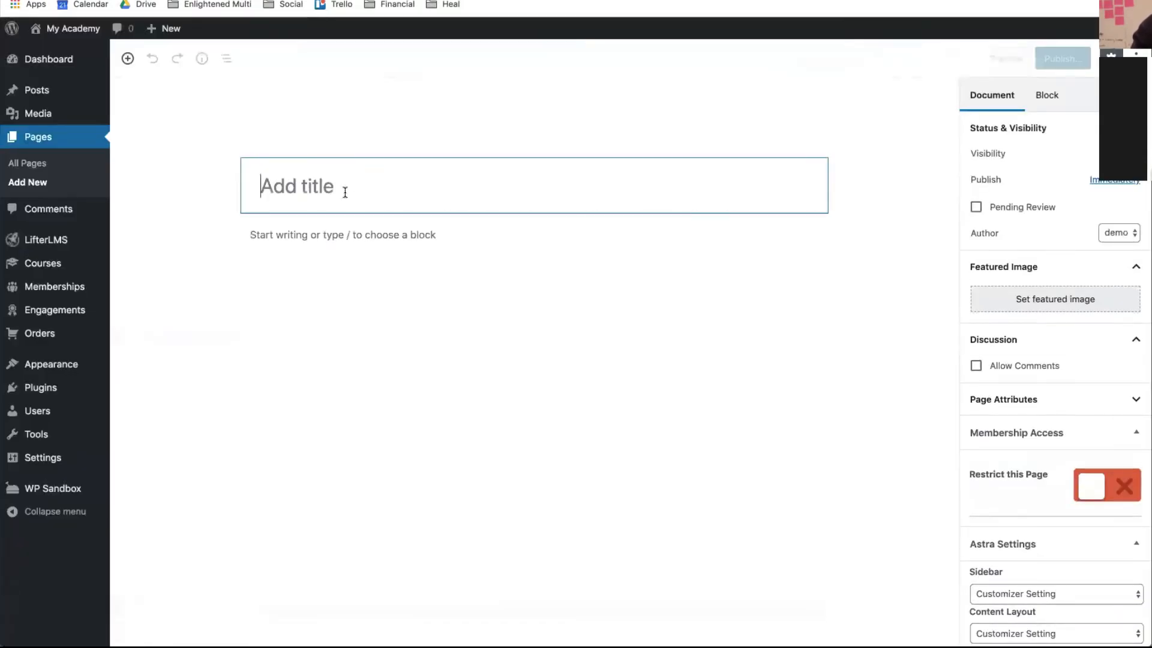
text(Member)
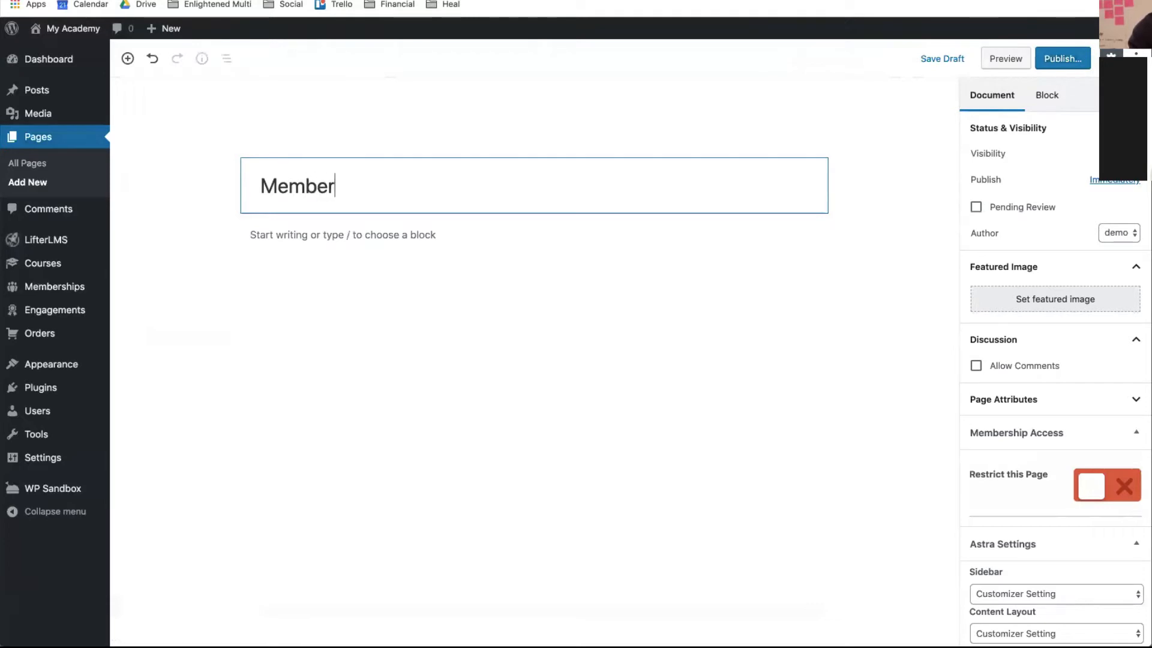
text( Benefits)
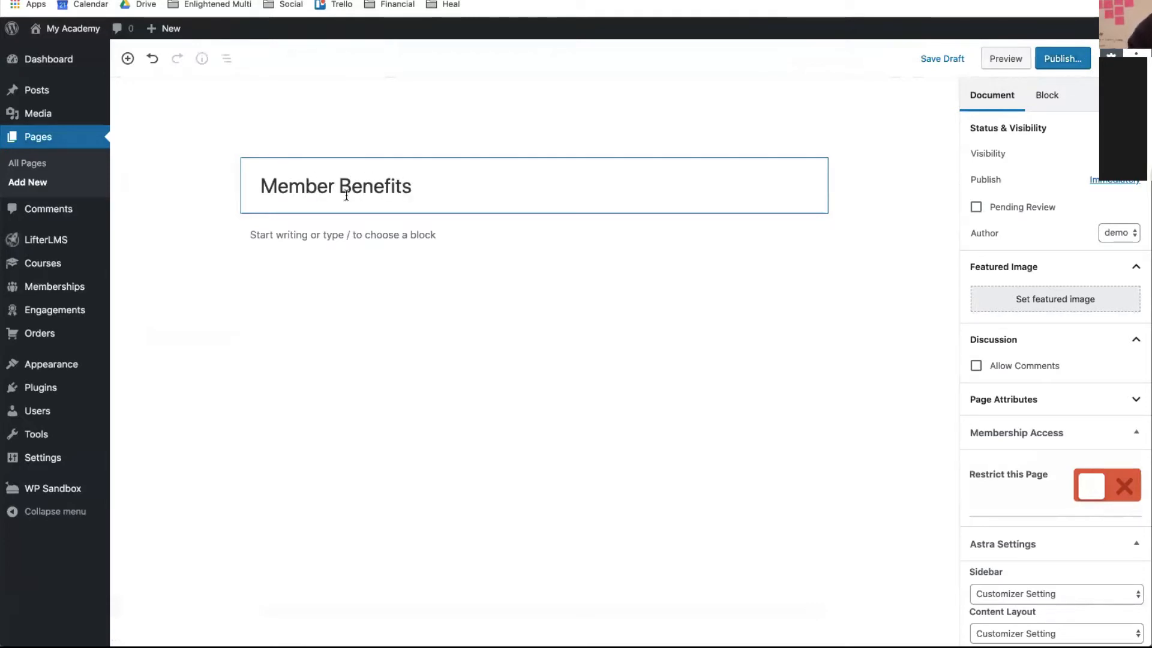
- Copy the first two Lorem Ipsum paragraphs from the lipsum.com tab
click(351, 243)
key(ctrl+Tab)
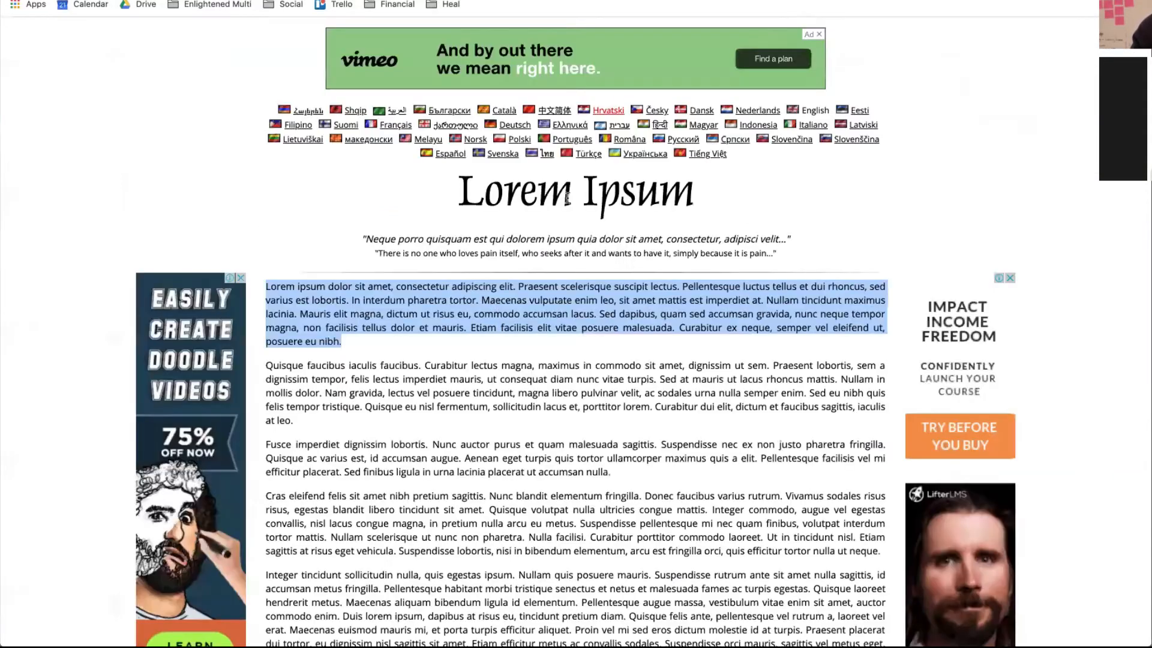
drag(267, 287, 393, 440)
key(ctrl+c)
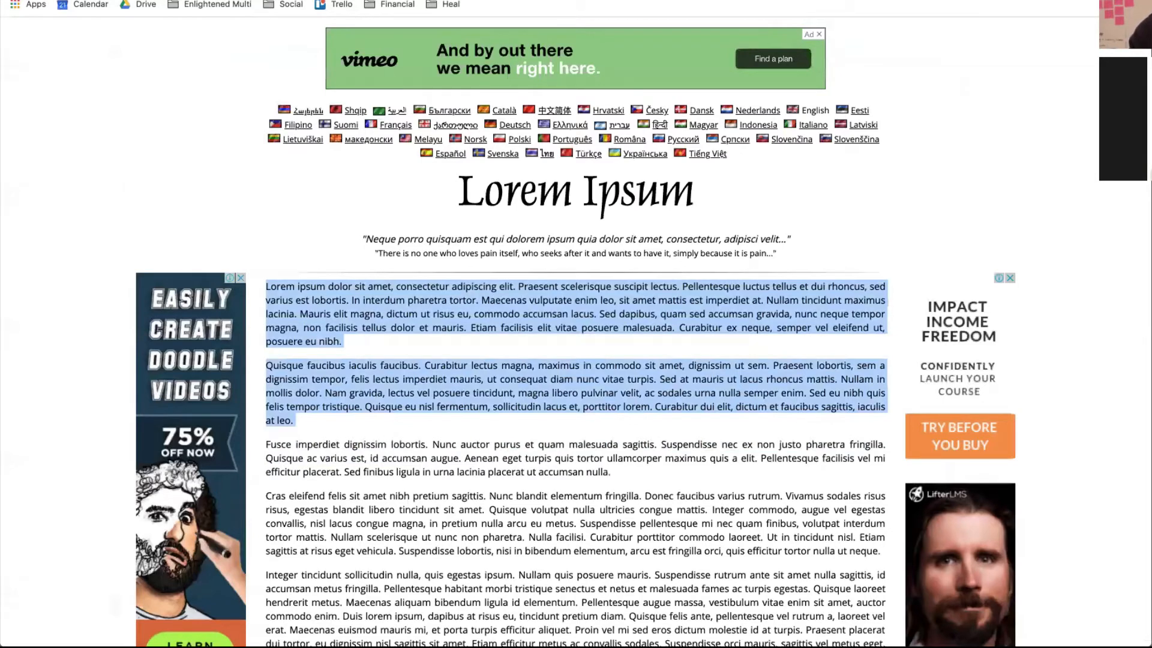
key(ctrl+shift+Tab)
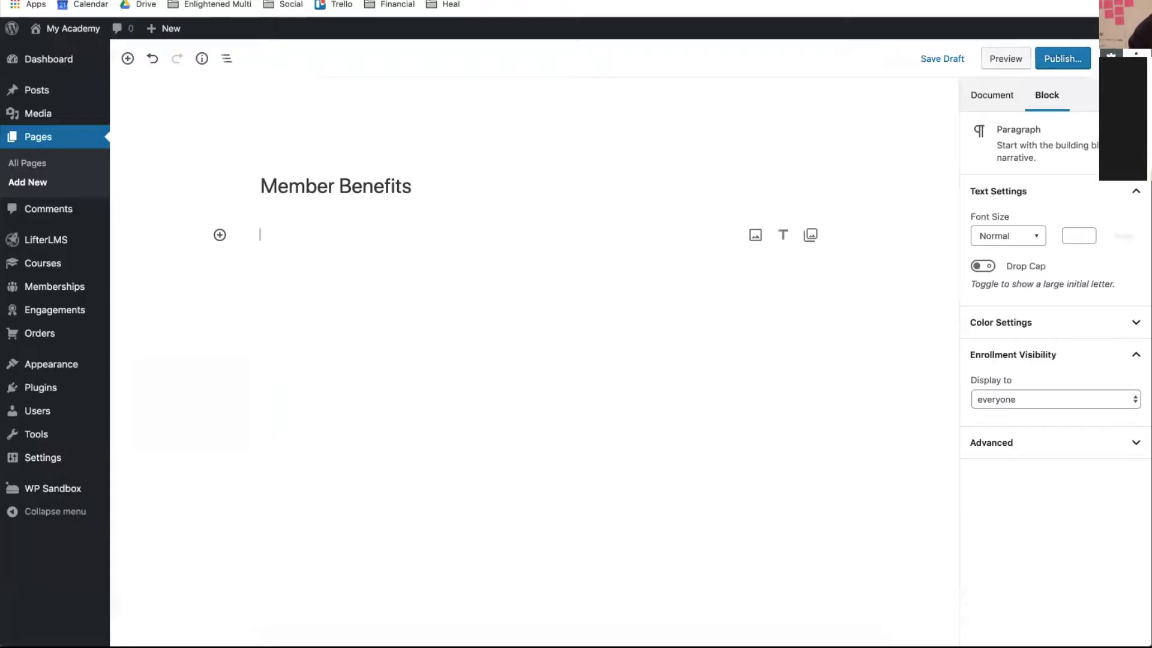
- Paste the two Lorem Ipsum paragraphs into the page body and publish it
click(352, 188)
key(ctrl+v)
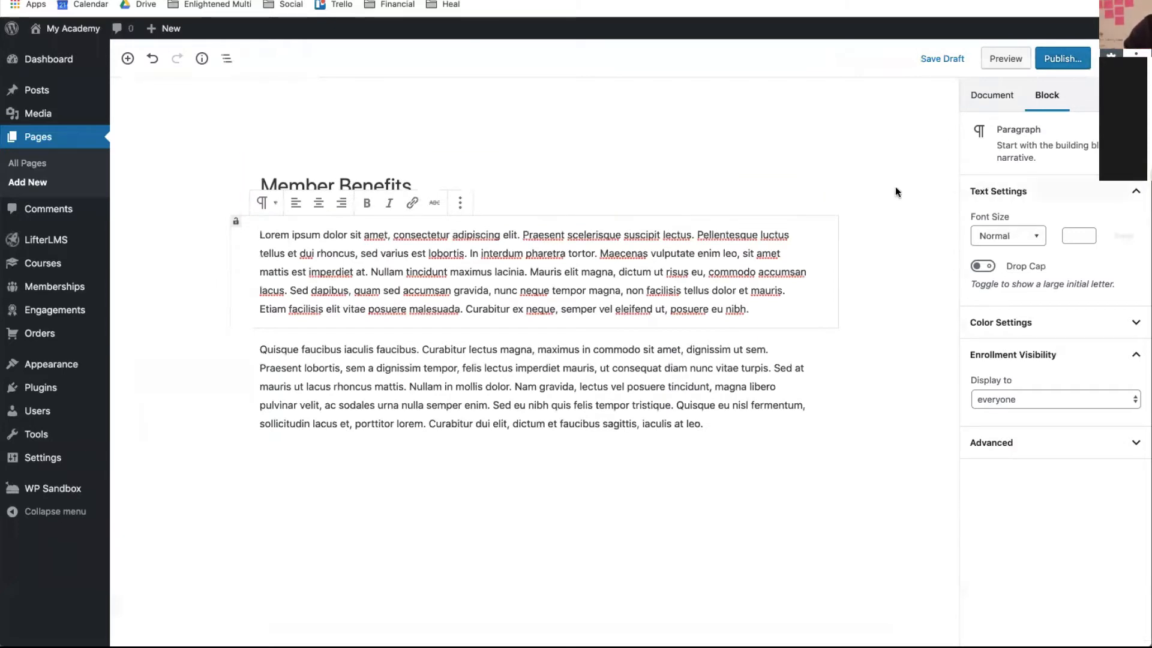
click(1048, 60)
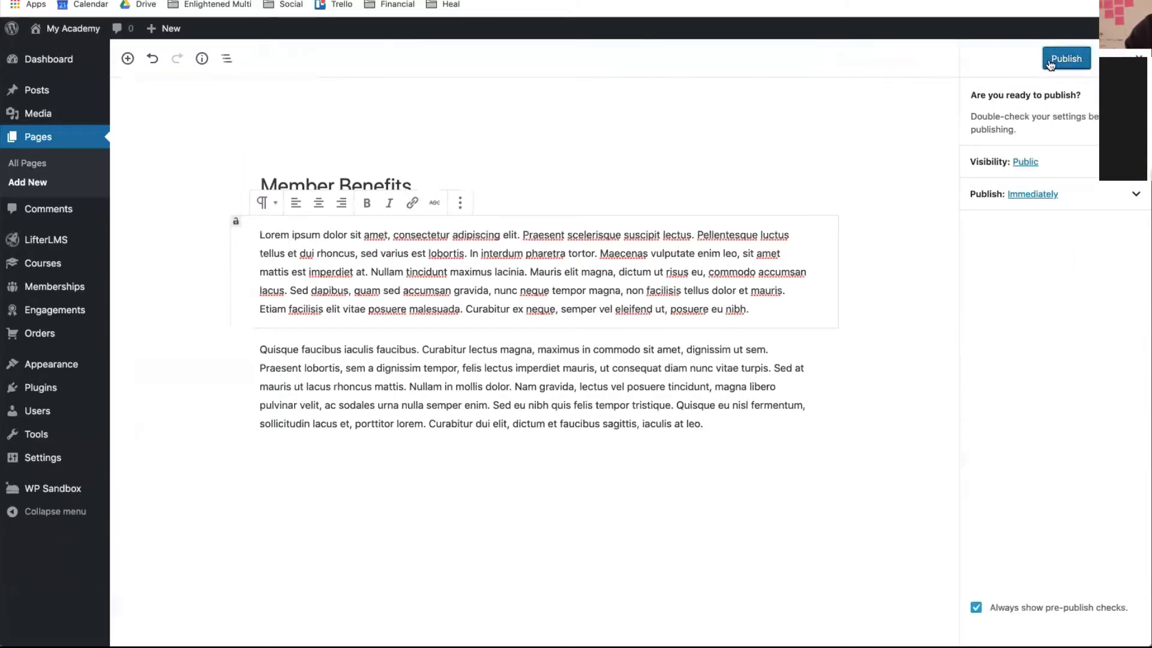
click(1051, 62)
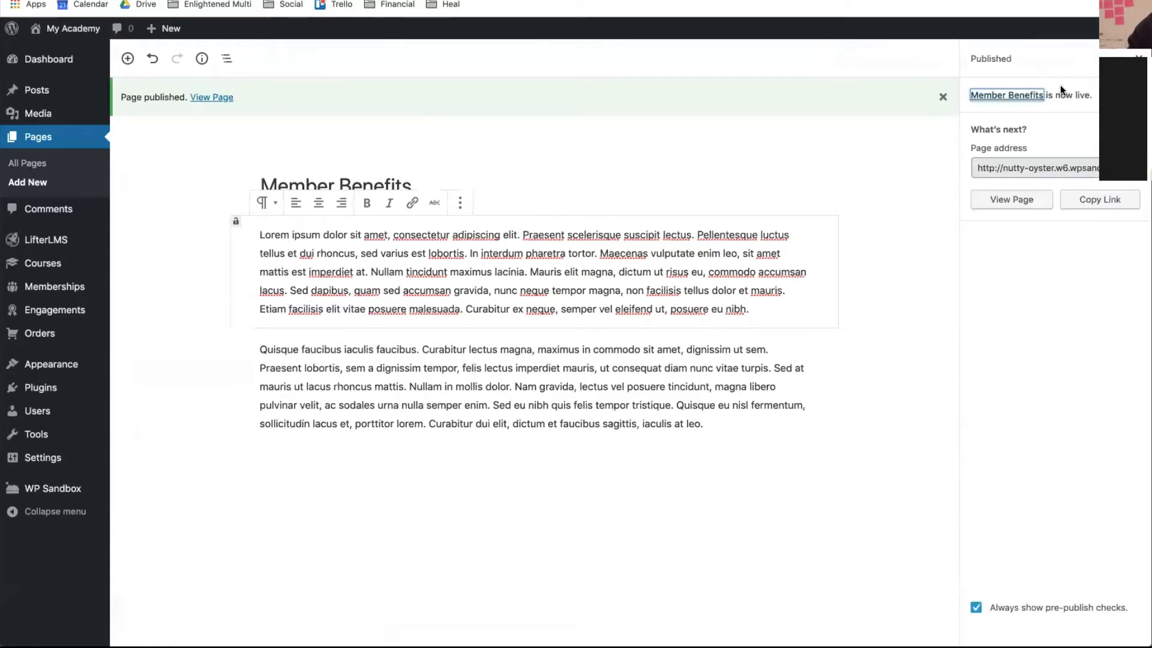
click(1138, 58)
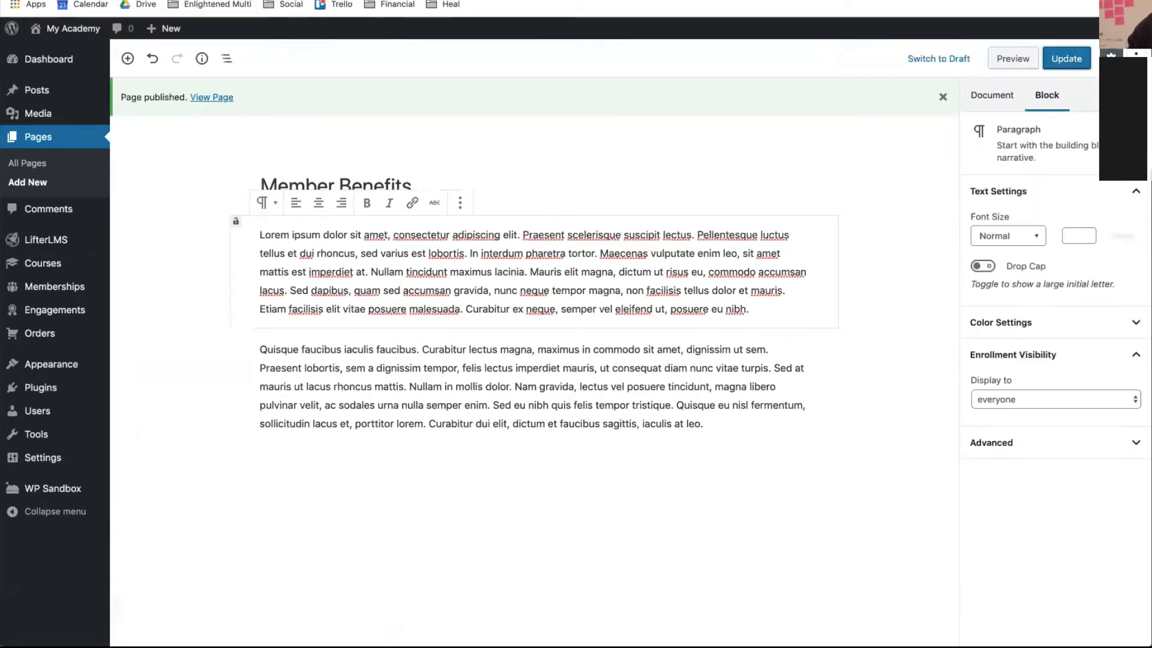
- Restrict the page to Gold Membership (ID# 73) and update it
click(981, 95)
scroll(1080, 425, down, 5)
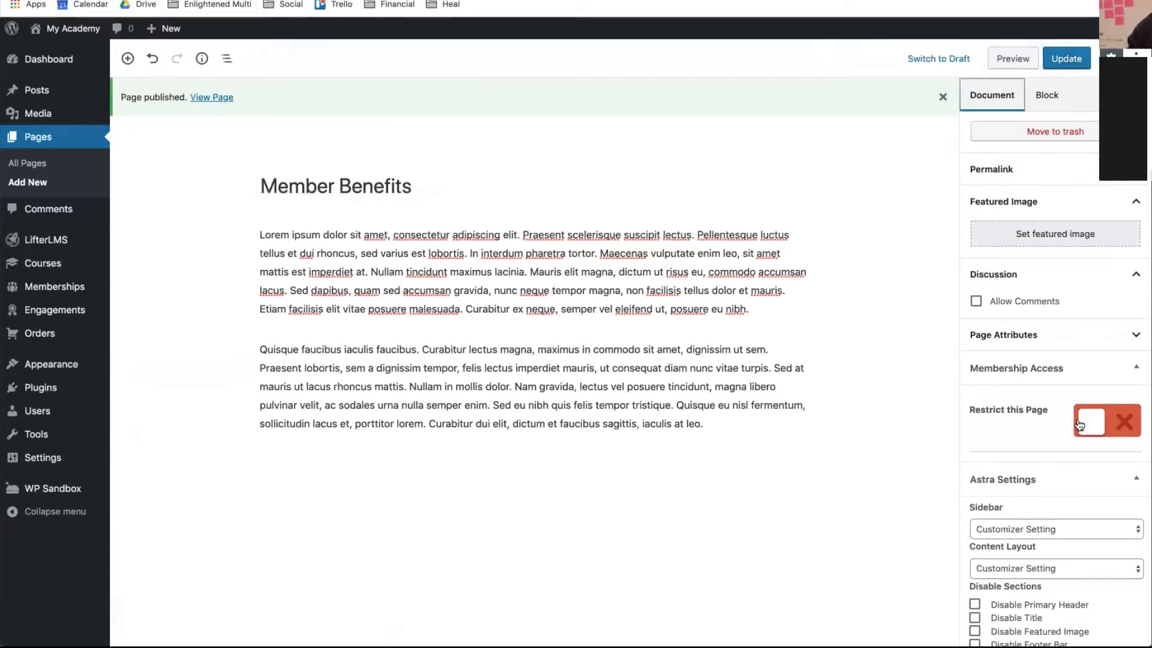
click(1079, 424)
click(999, 515)
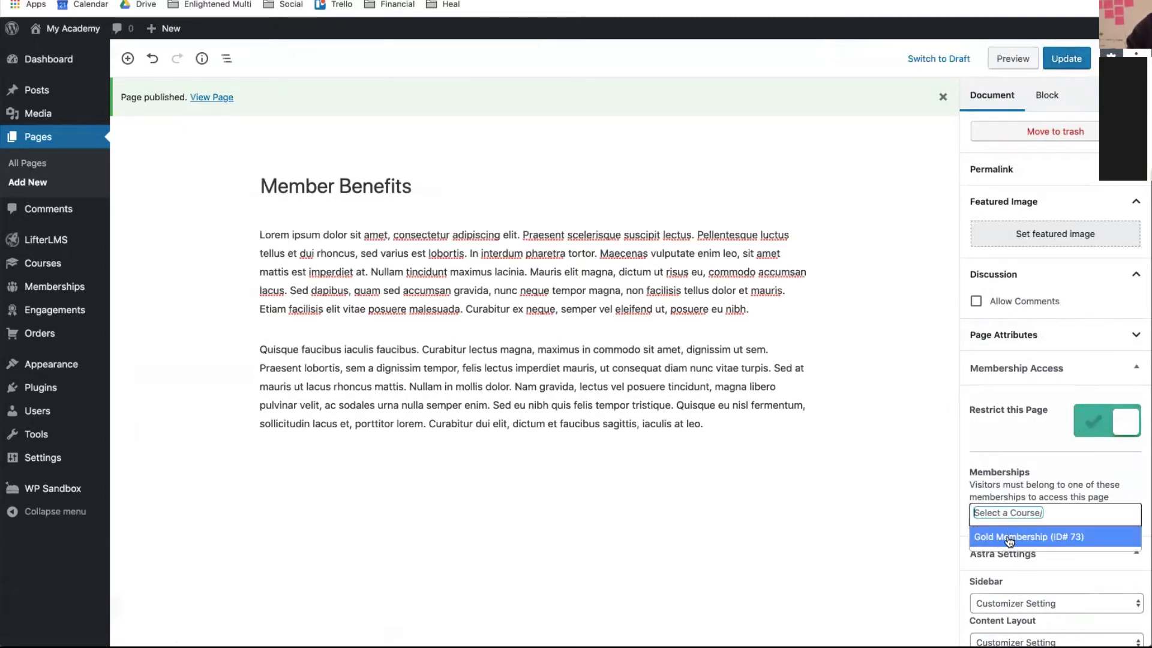
click(1008, 535)
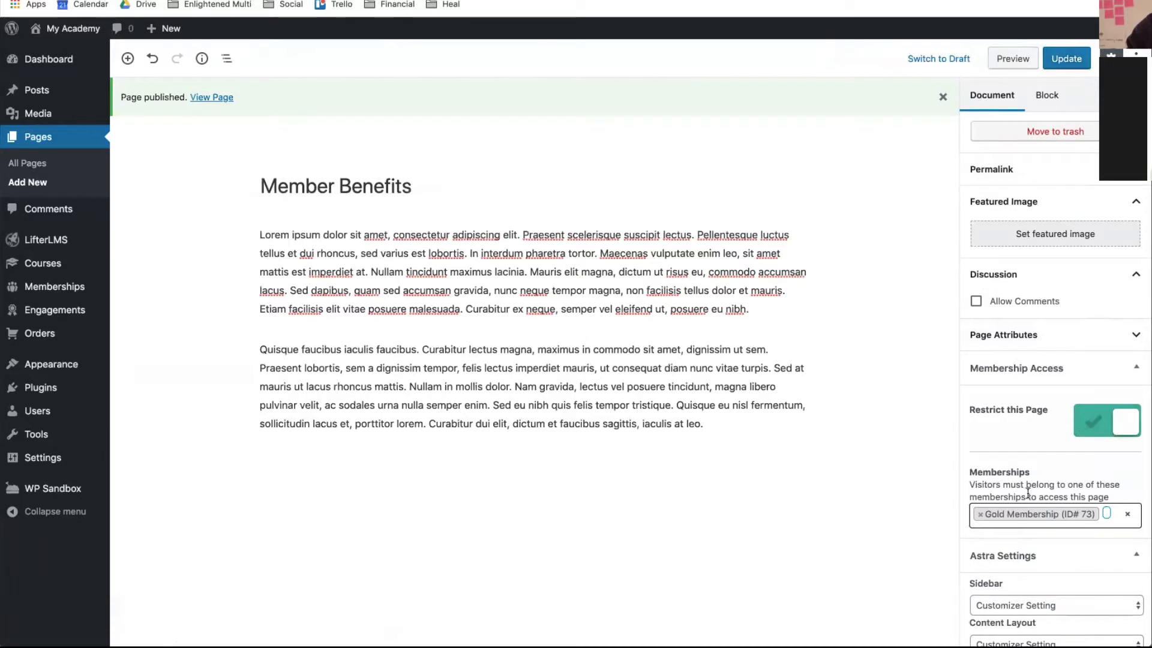
scroll(1021, 450, down, 2)
scroll(1021, 450, up, 3)
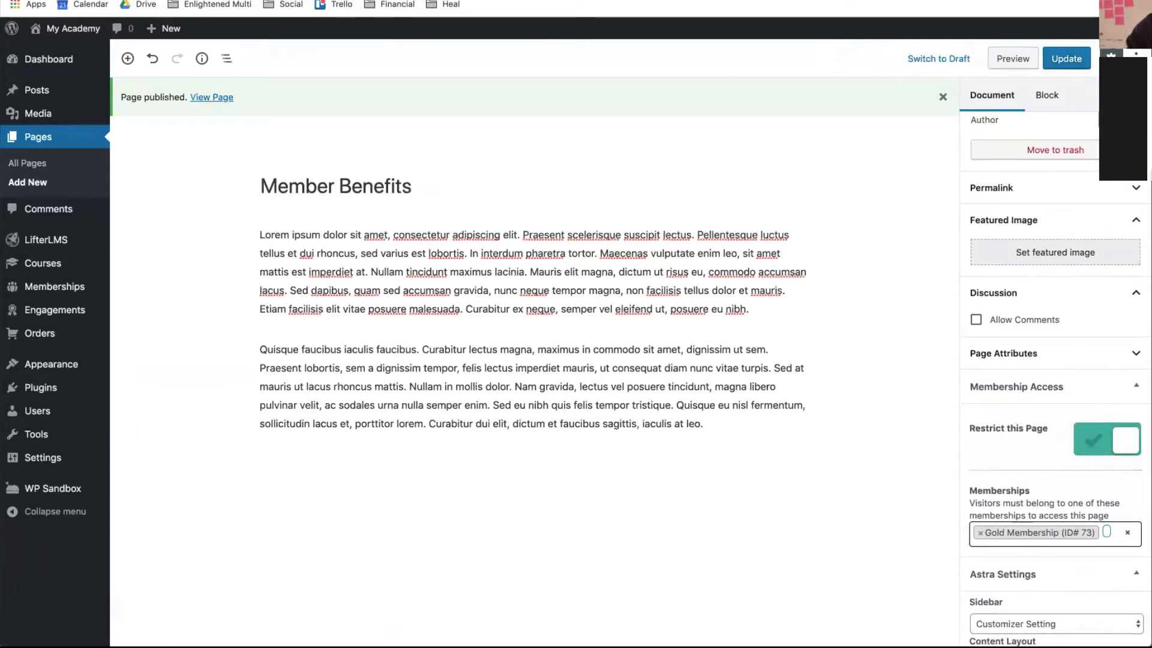
click(1060, 60)
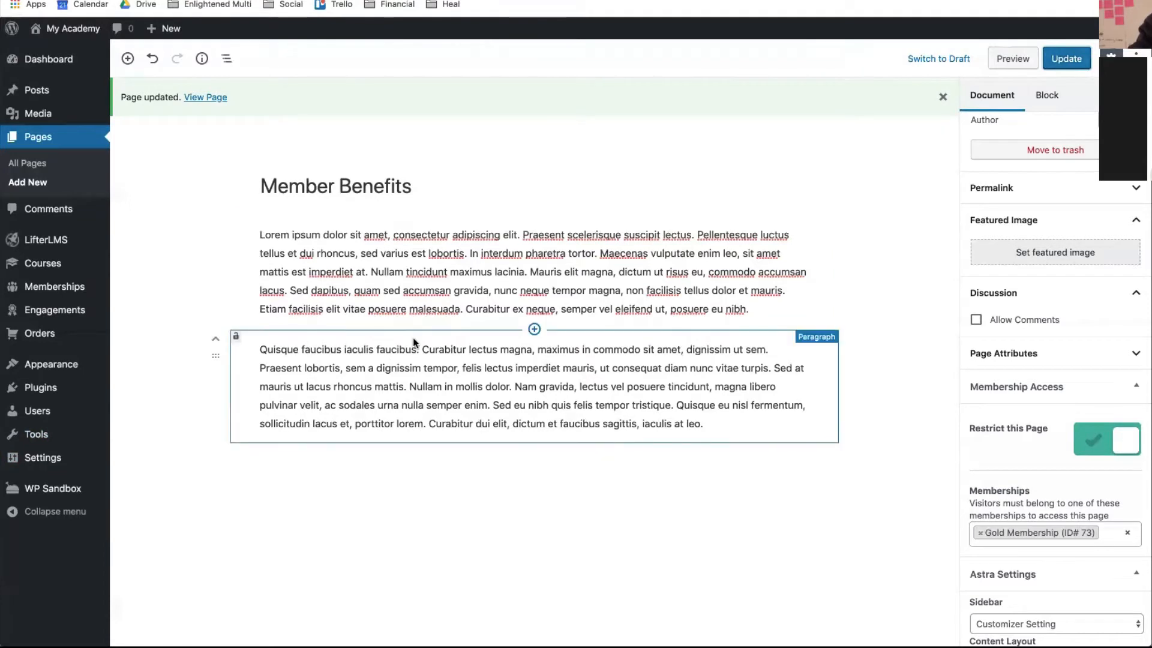
click(345, 261)
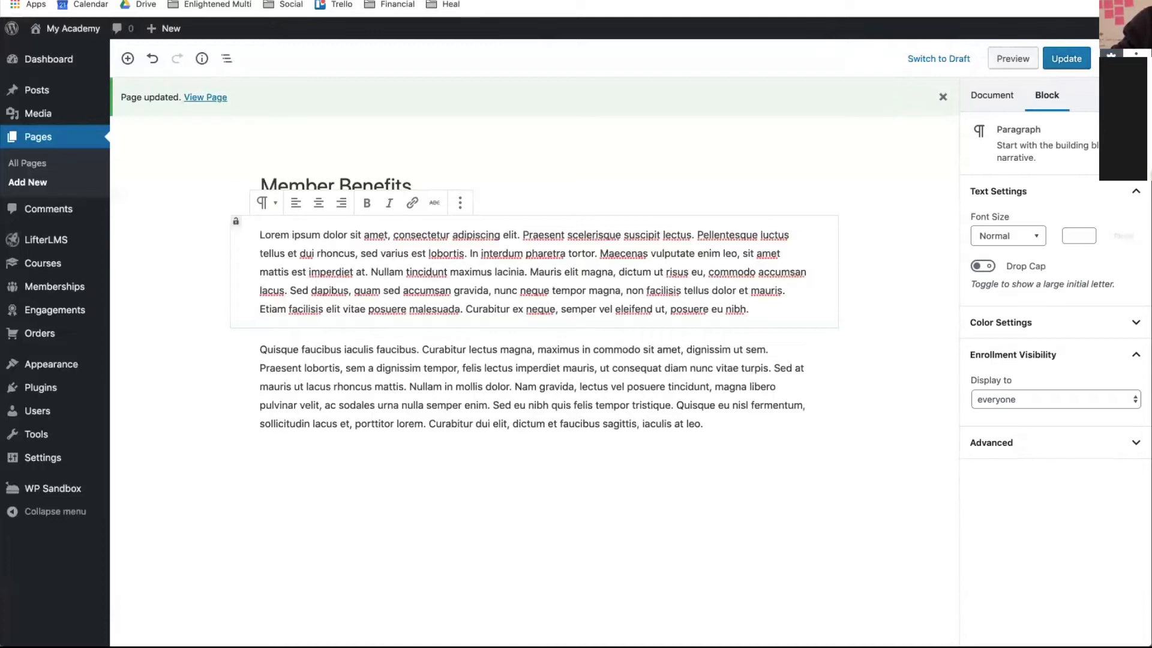
- Re-save the Member Benefits page and start a new untitled course from Courses > Add Course
mouse_move(669, 538)
click(1070, 67)
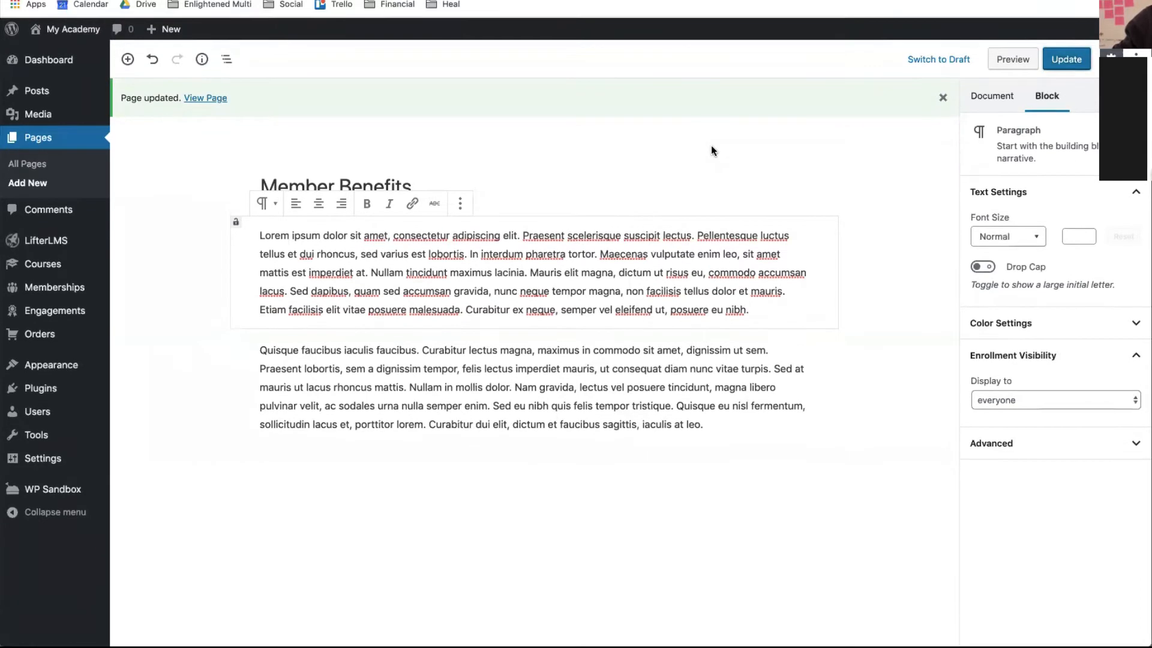
mouse_move(75, 267)
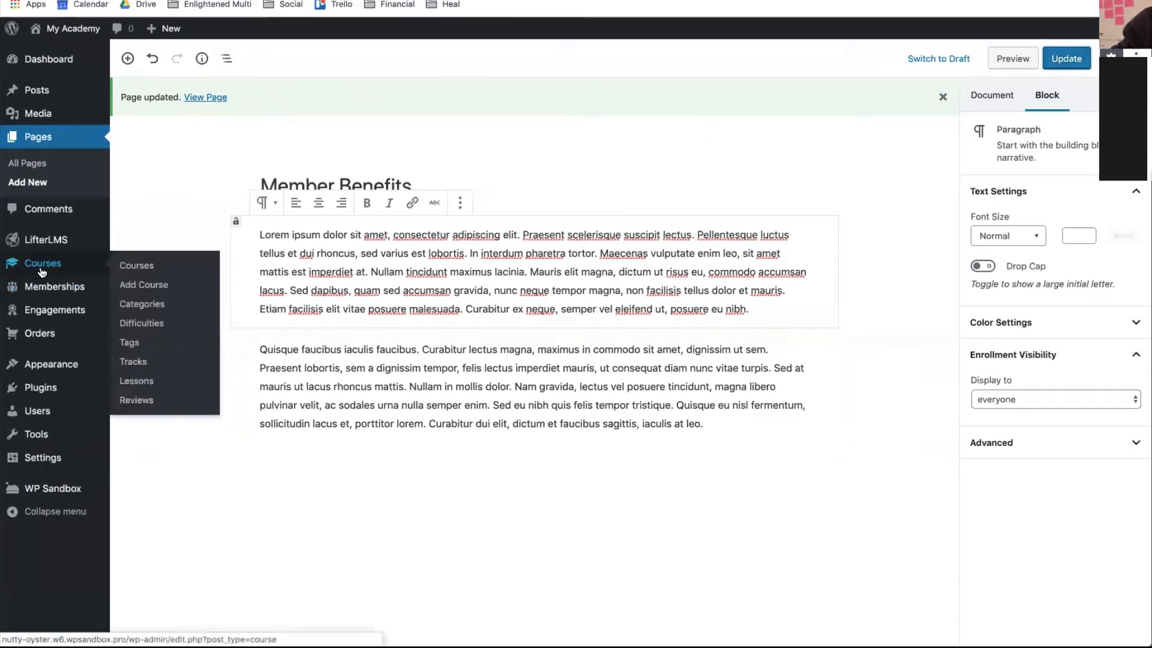
click(132, 293)
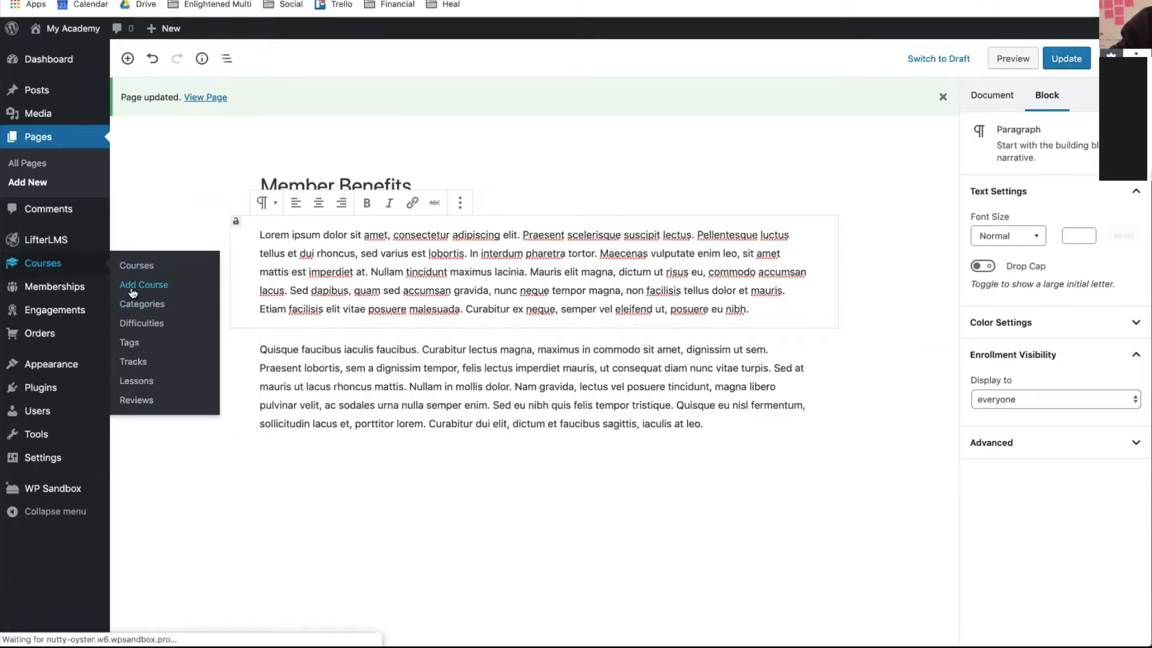
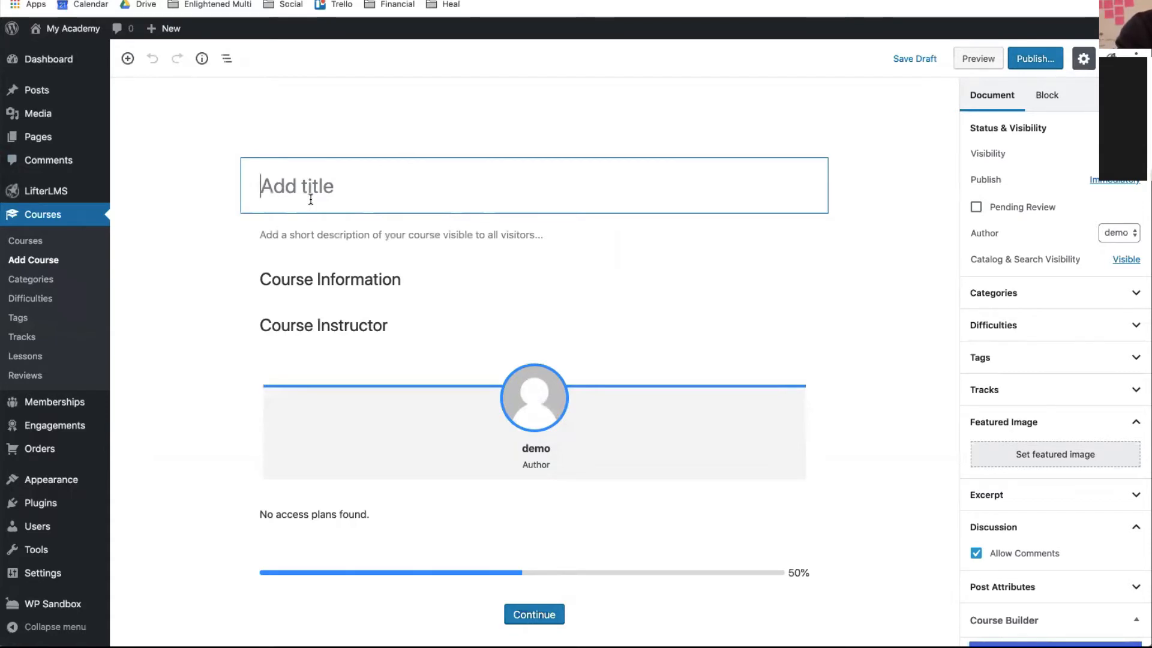
- Title the new course 'Lifestyle Course' and publish it, dismissing the publish summary
text(Lifesty)
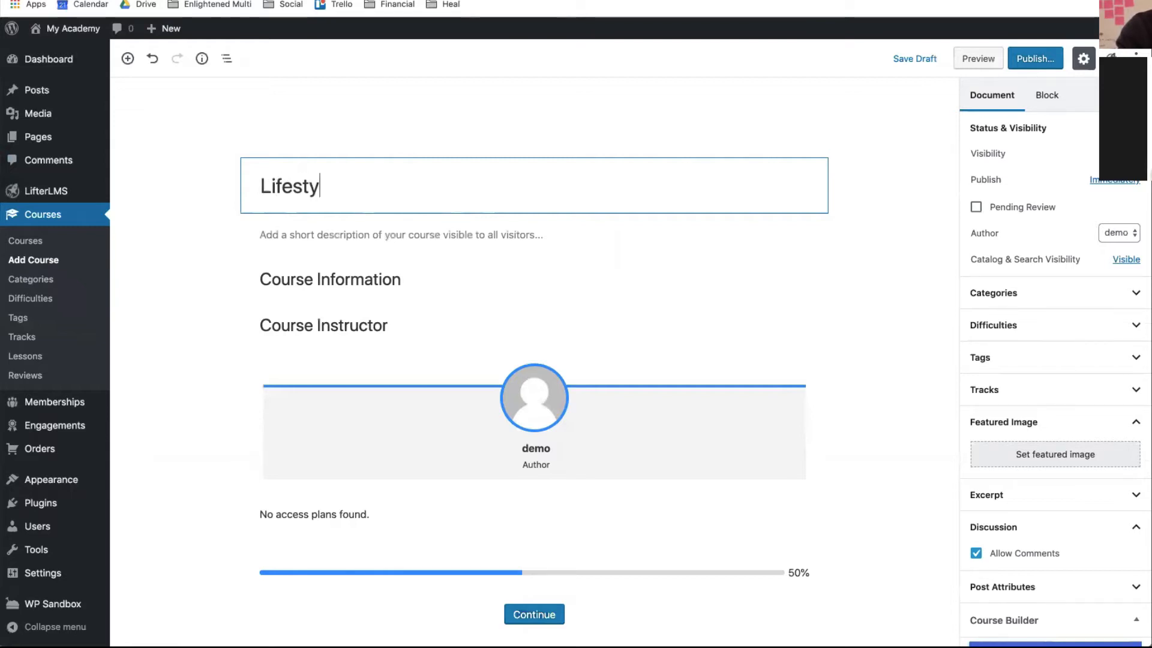
text(le Cours)
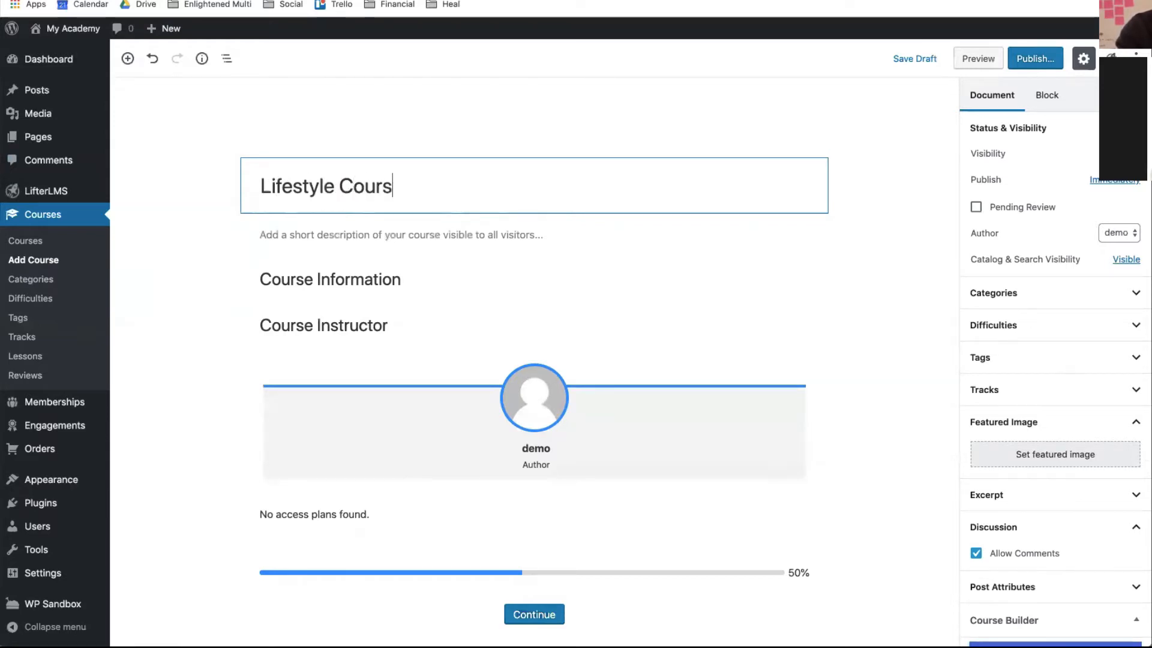
text(e)
click(561, 226)
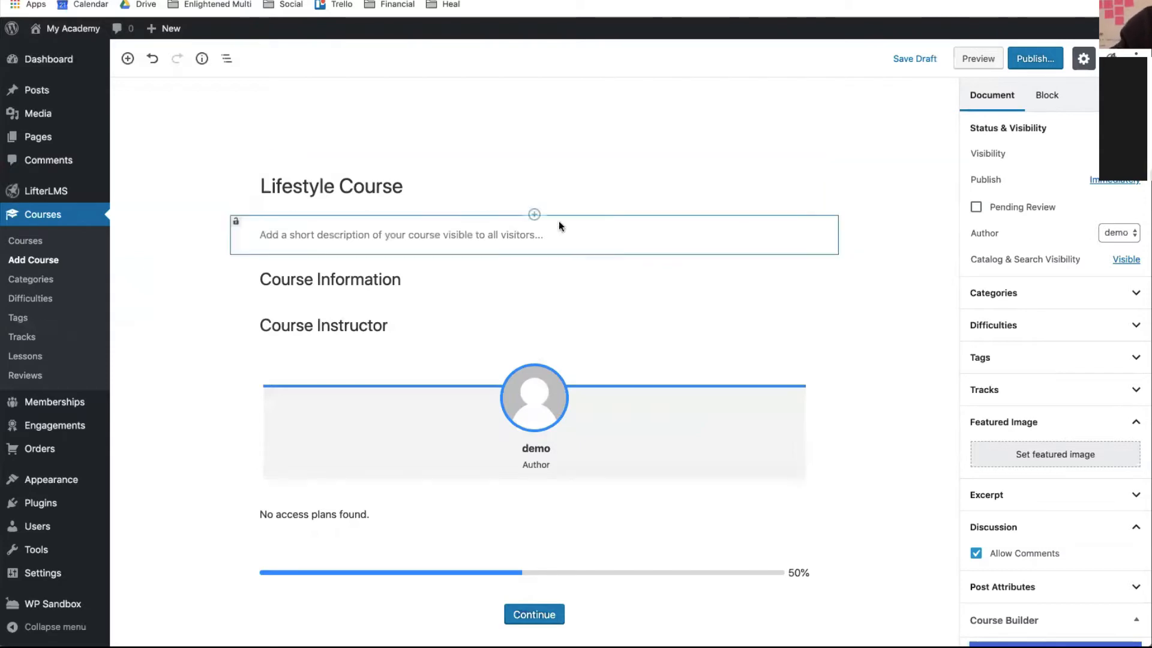
scroll(1034, 325, down, 5)
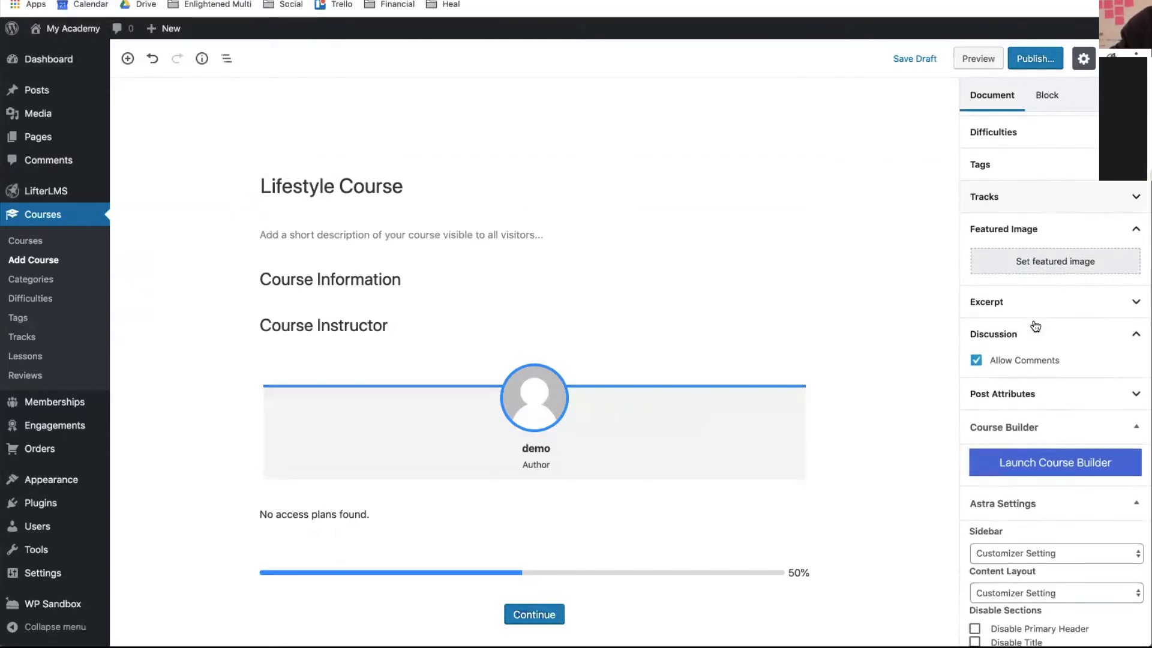
scroll(1035, 326, down, 2)
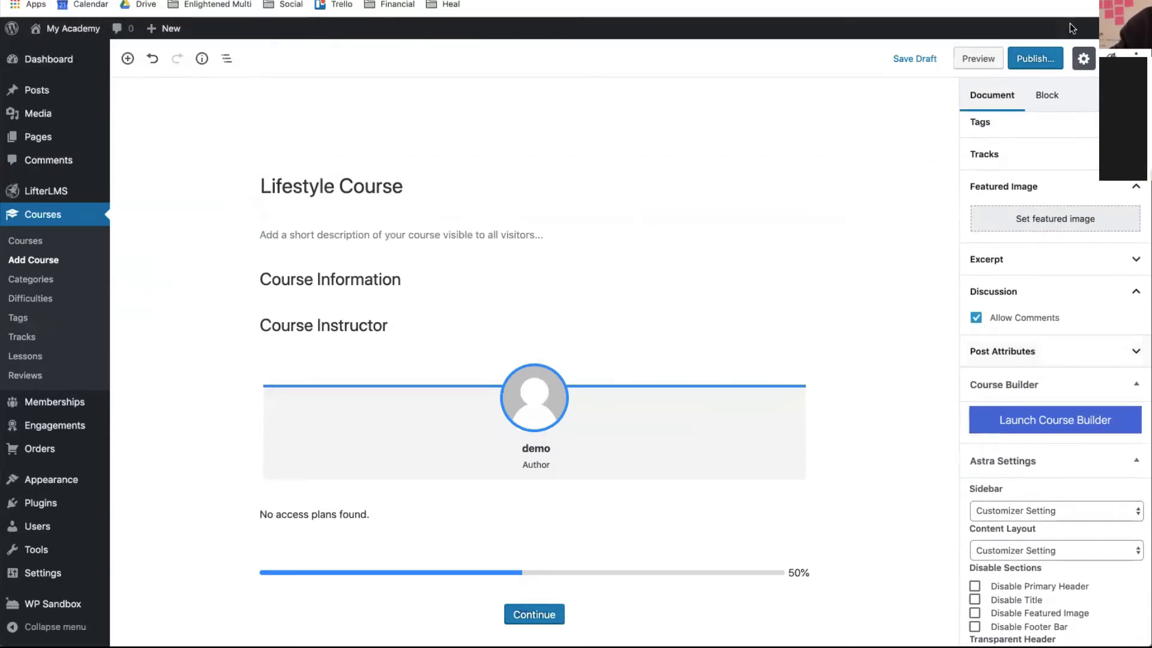
click(1043, 70)
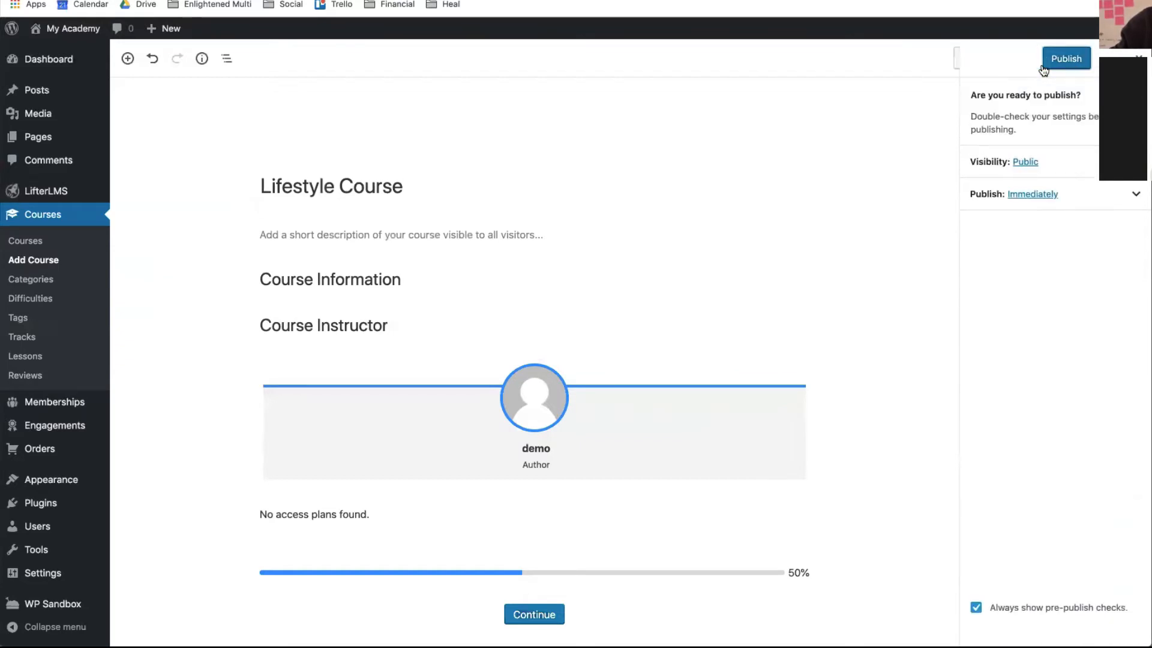
click(1060, 63)
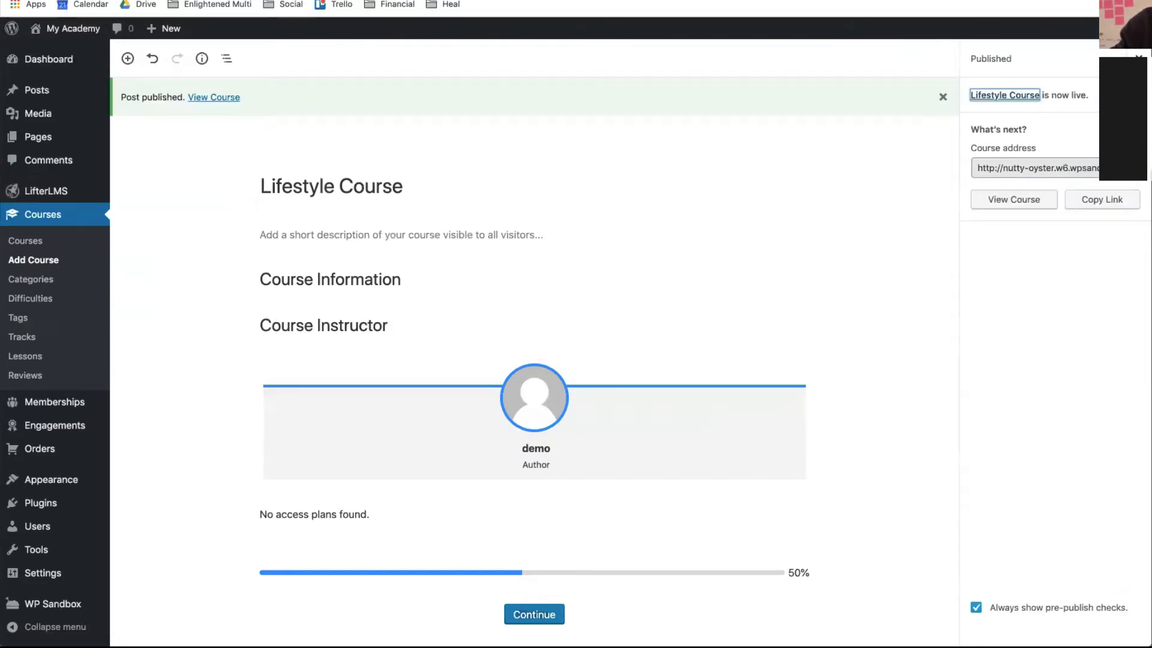
click(1138, 55)
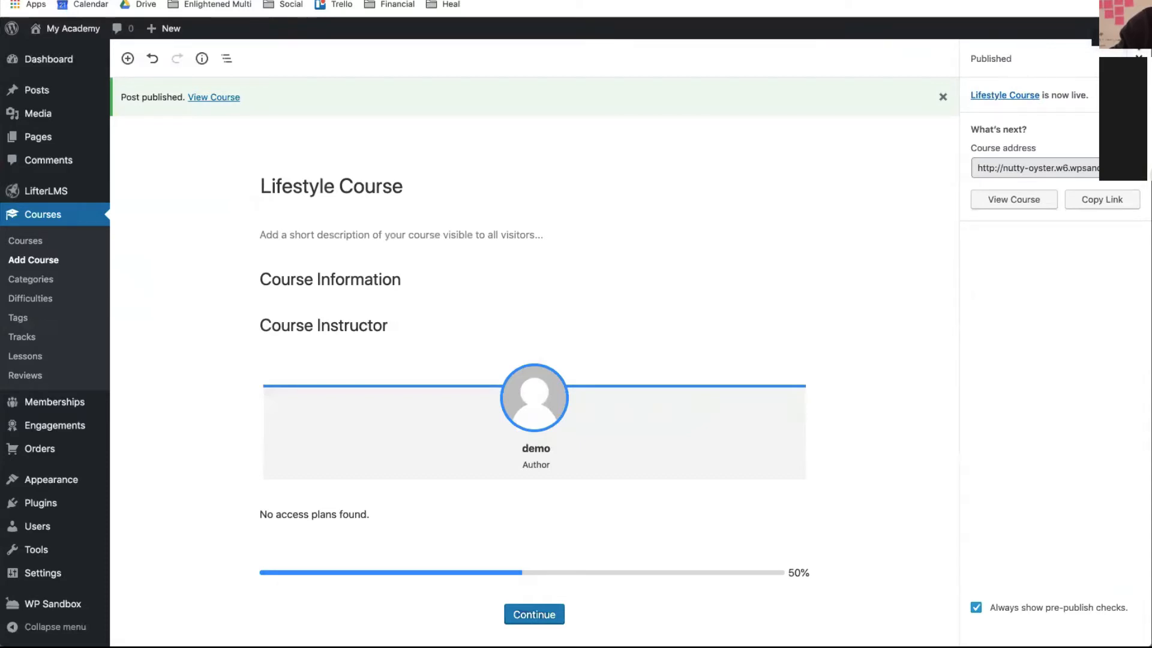
click(1137, 55)
scroll(1087, 307, down, 2)
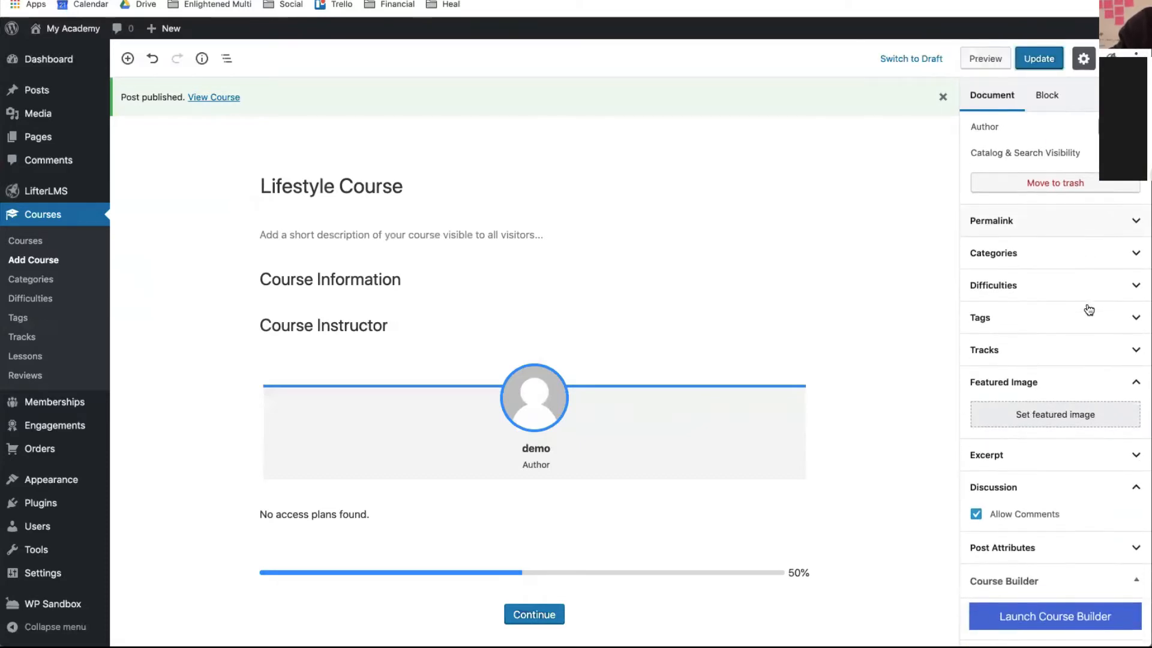
scroll(1089, 309, down, 3)
scroll(1089, 310, up, 2)
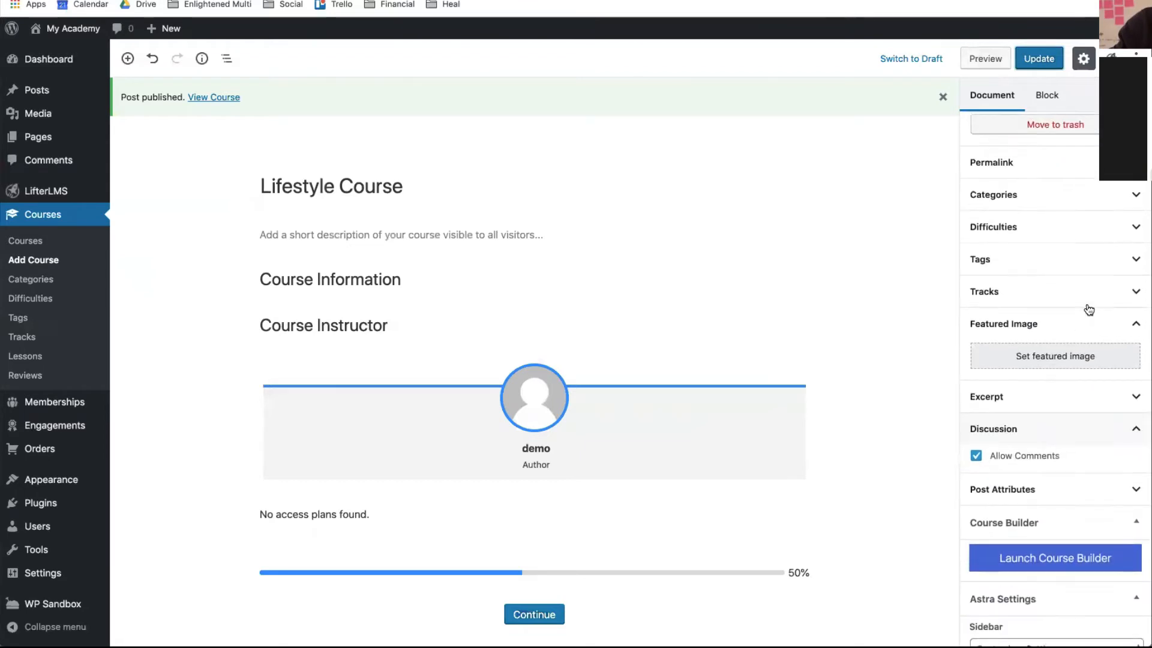
- Upload the Maine landscape photo as the course's featured image and update the course
click(1071, 363)
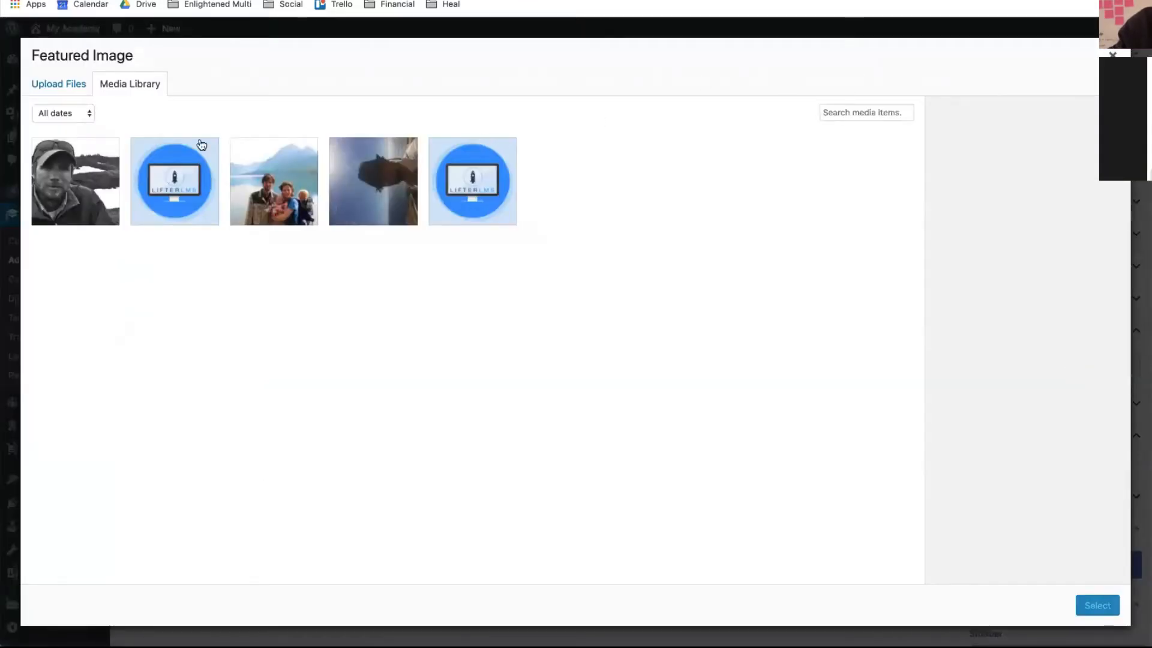
click(53, 89)
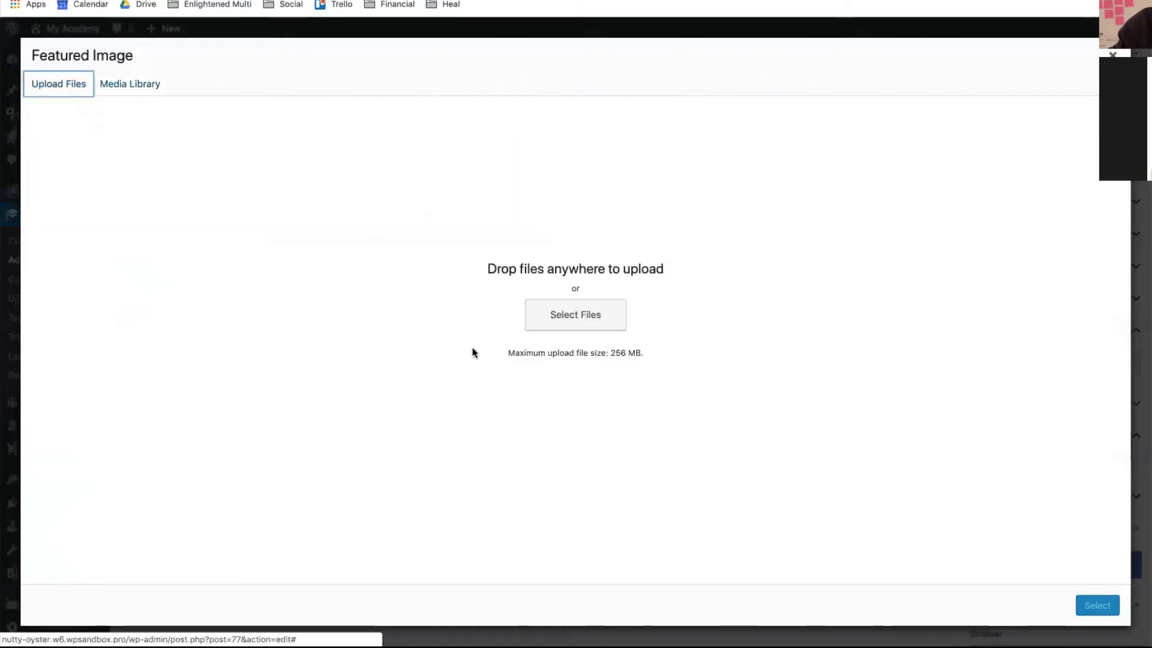
click(576, 315)
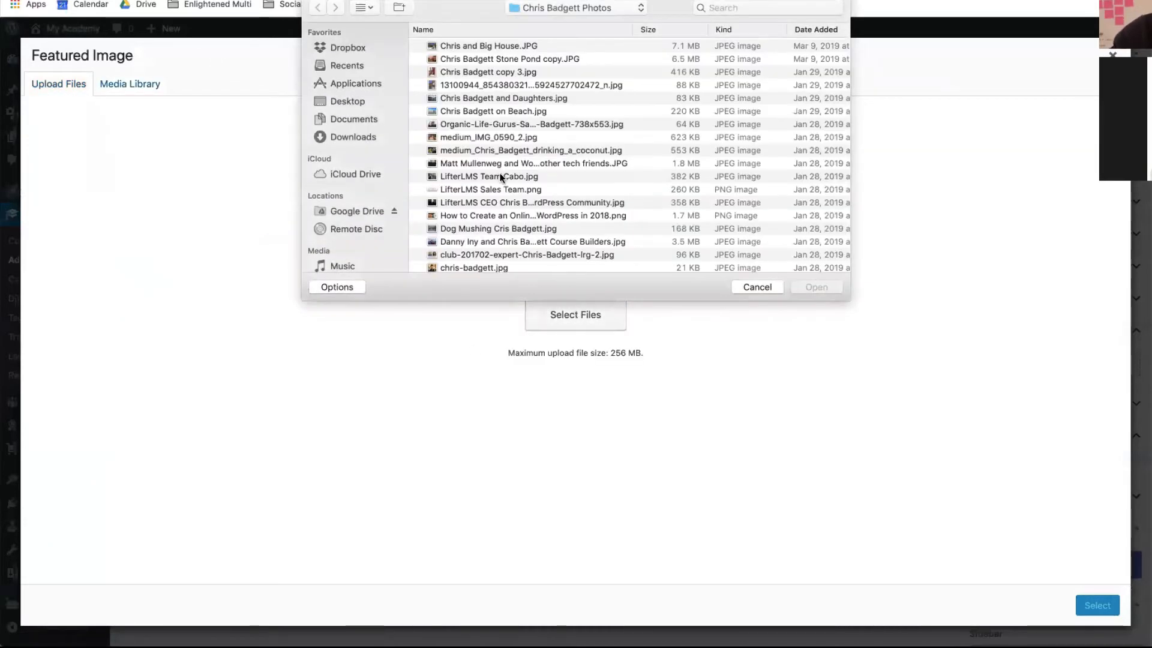
scroll(499, 176, up, 2)
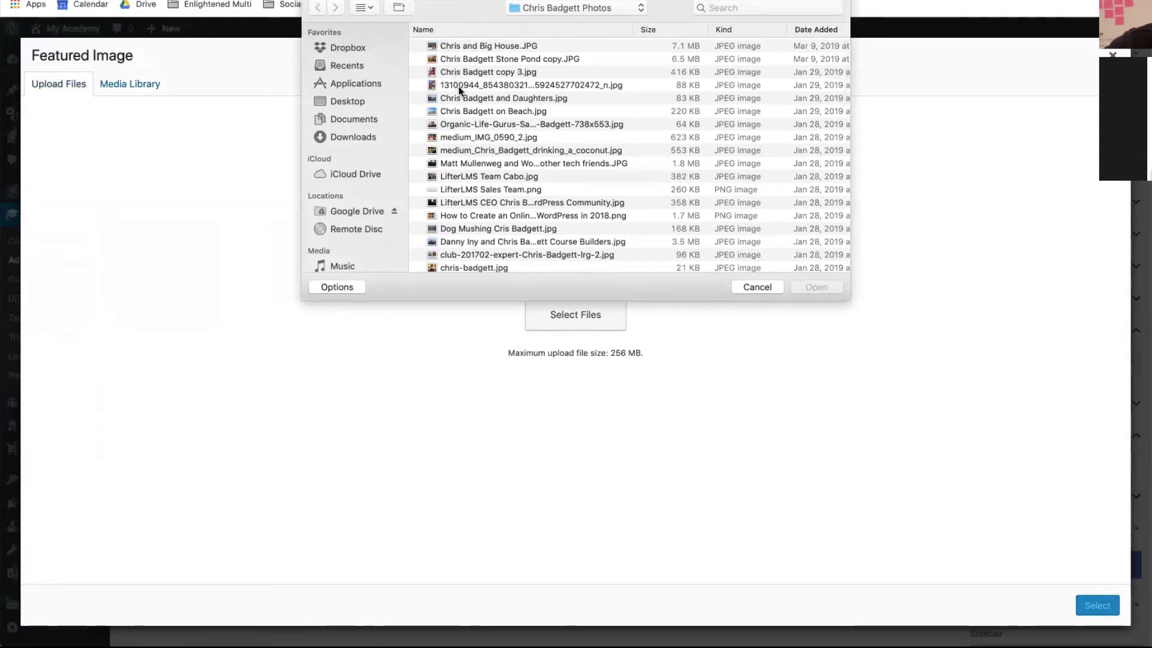
scroll(467, 147, down, 4)
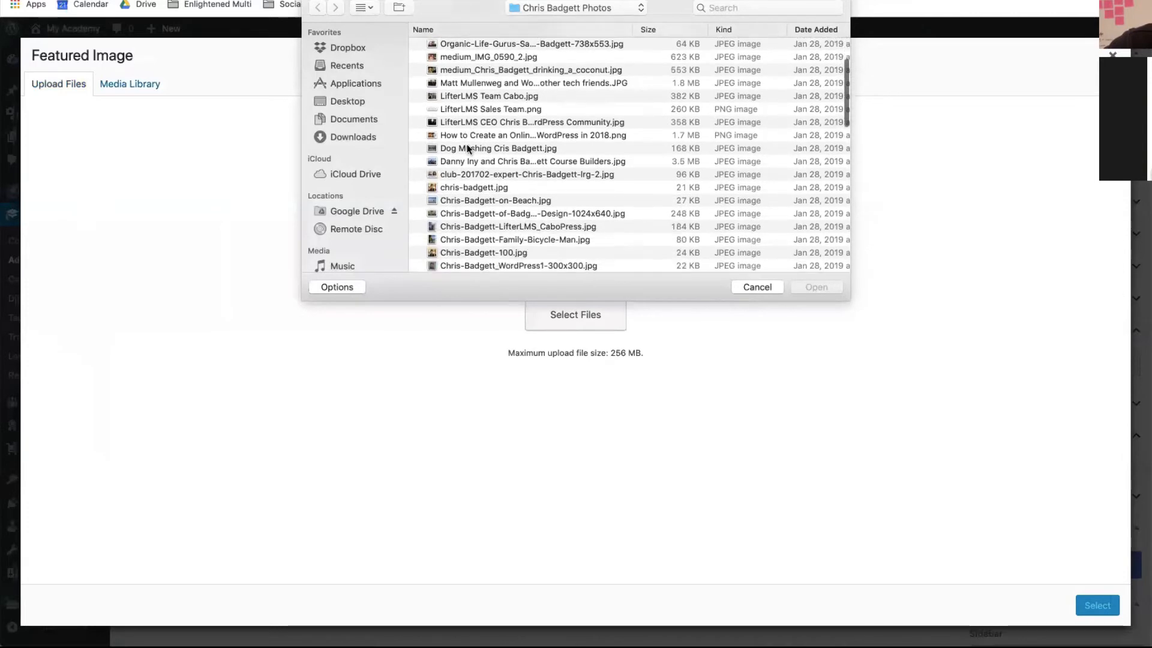
scroll(467, 146, down, 15)
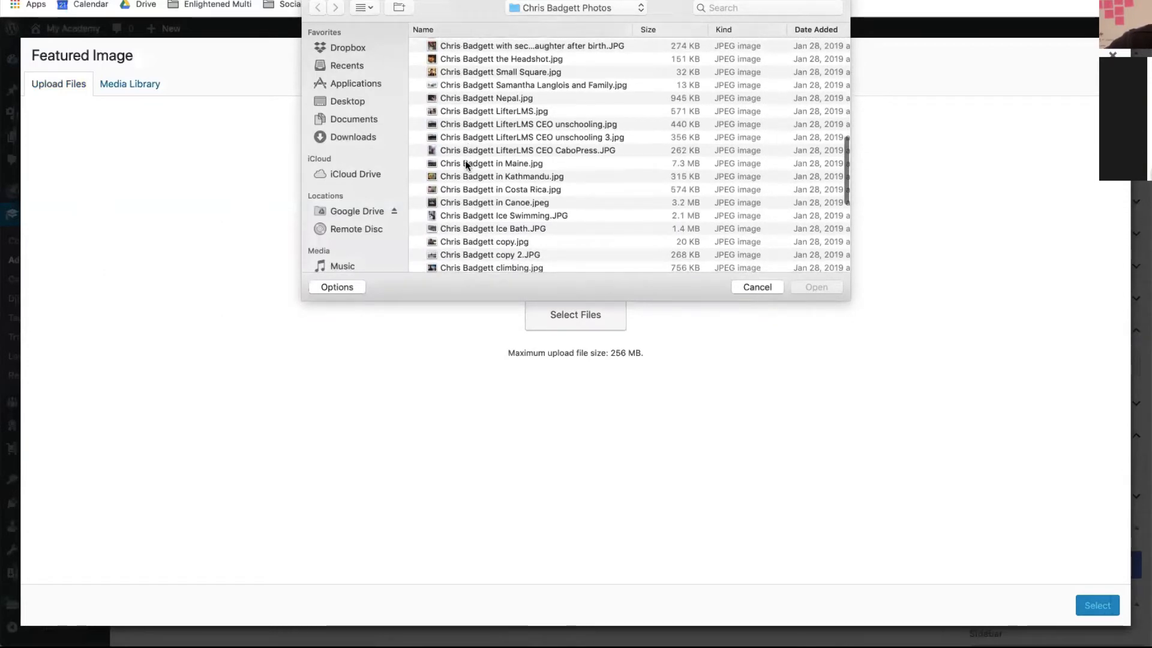
click(466, 162)
click(818, 288)
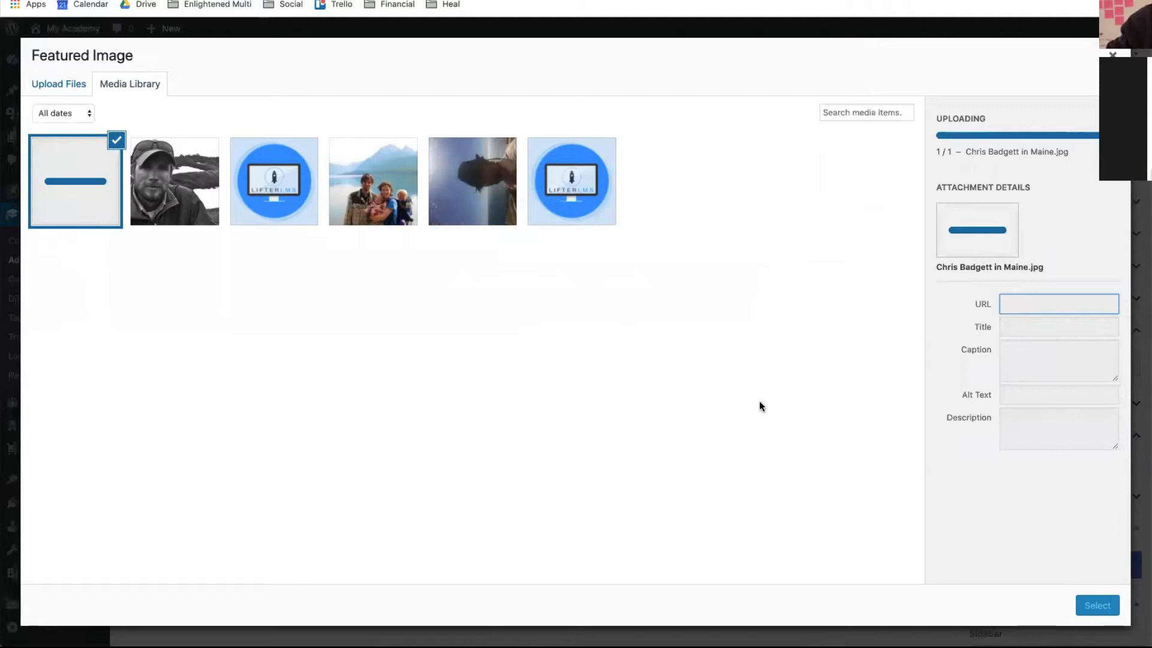
click(1096, 607)
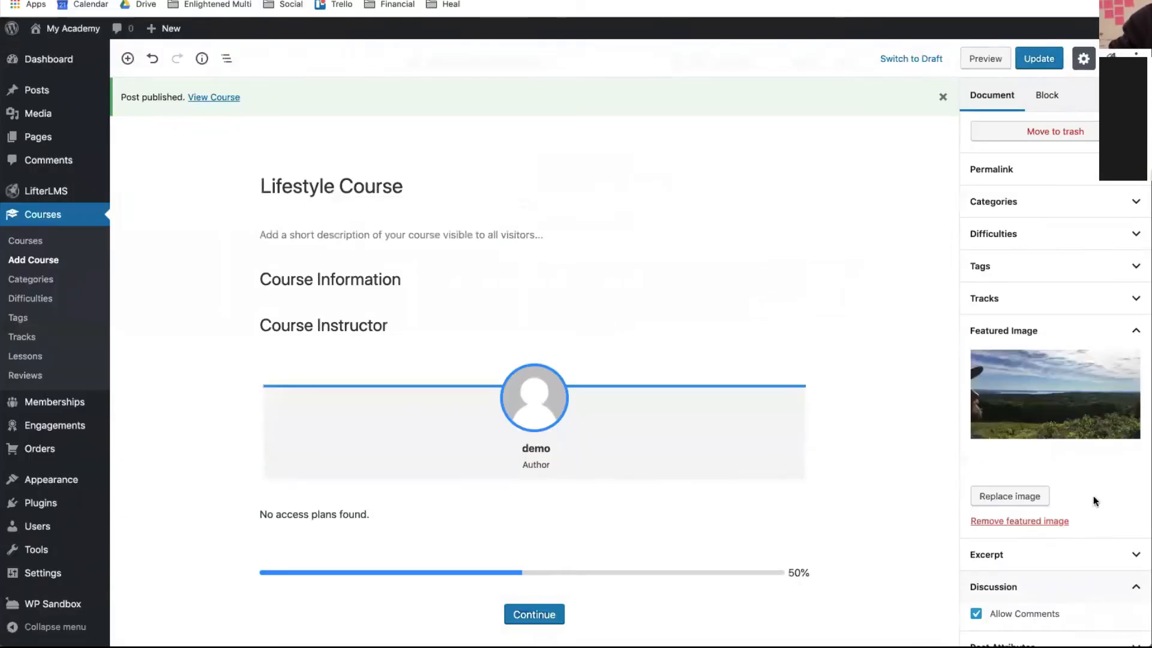
click(1041, 55)
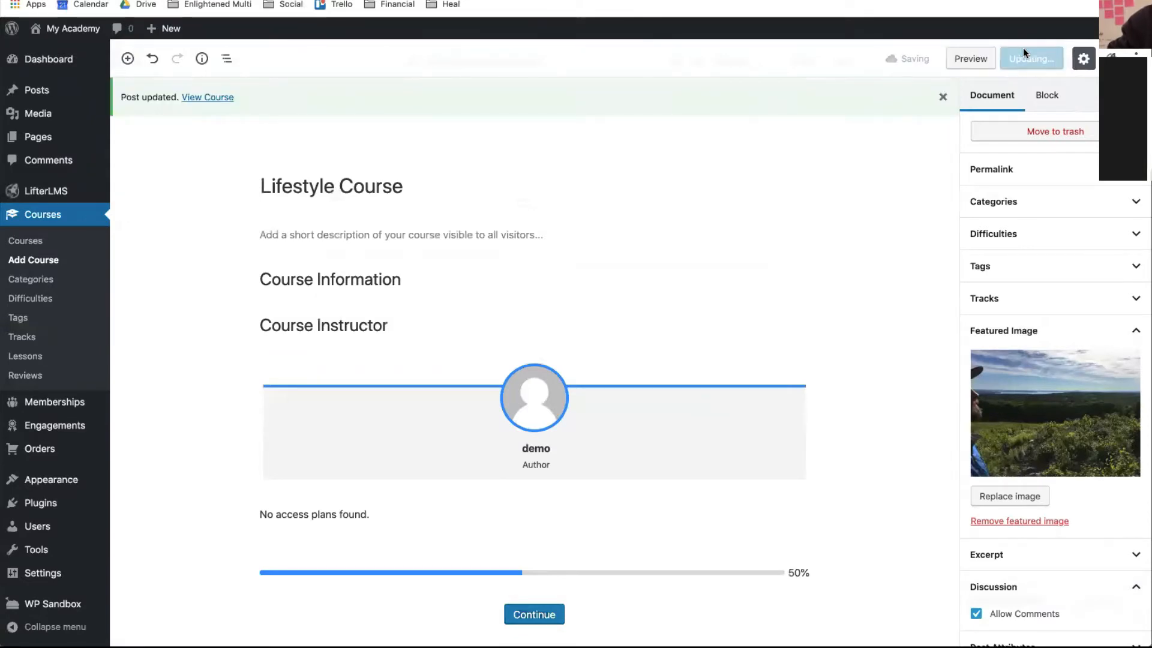
click(215, 98)
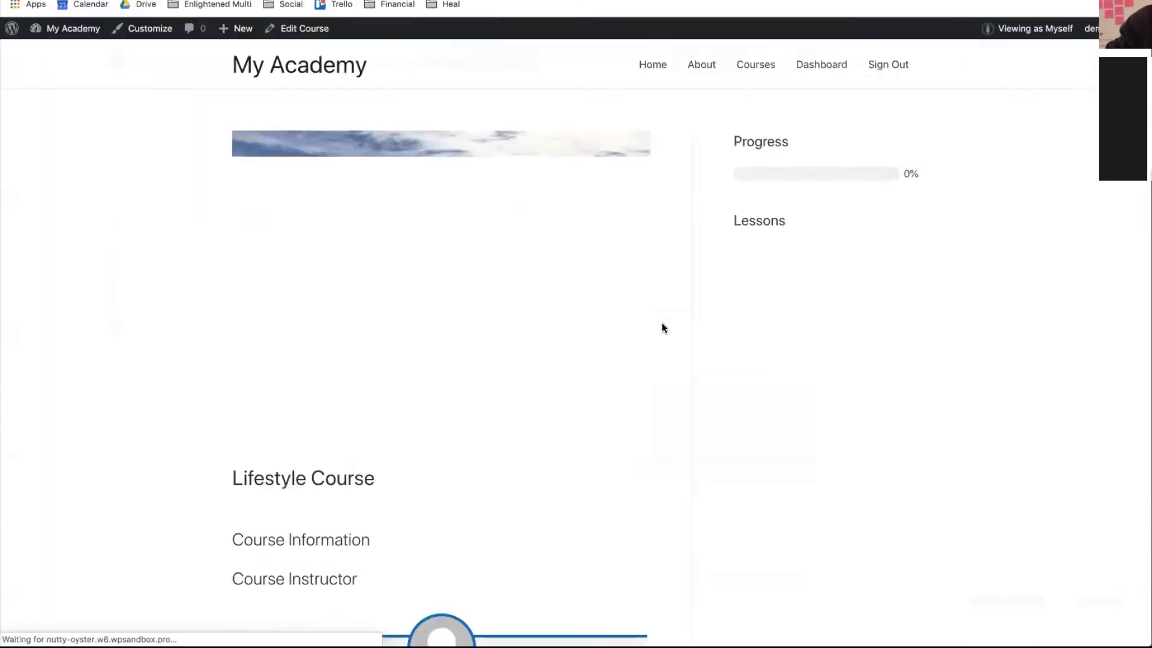
scroll(654, 354, down, 3)
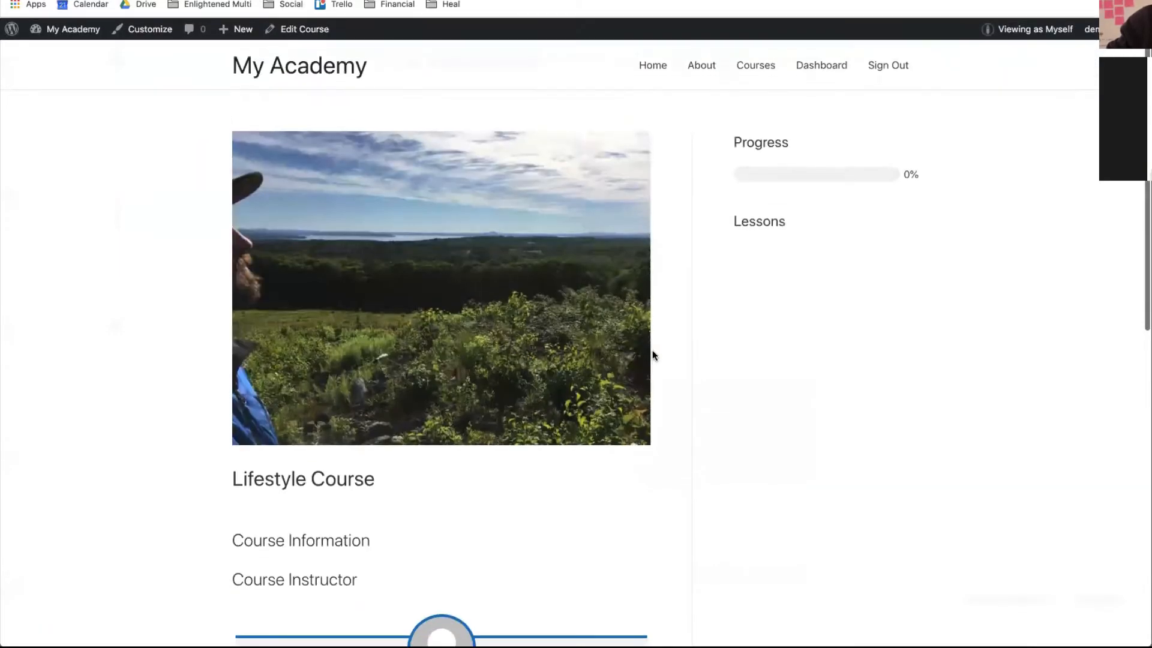
scroll(654, 355, down, 5)
scroll(653, 351, down, 1)
scroll(653, 351, up, 6)
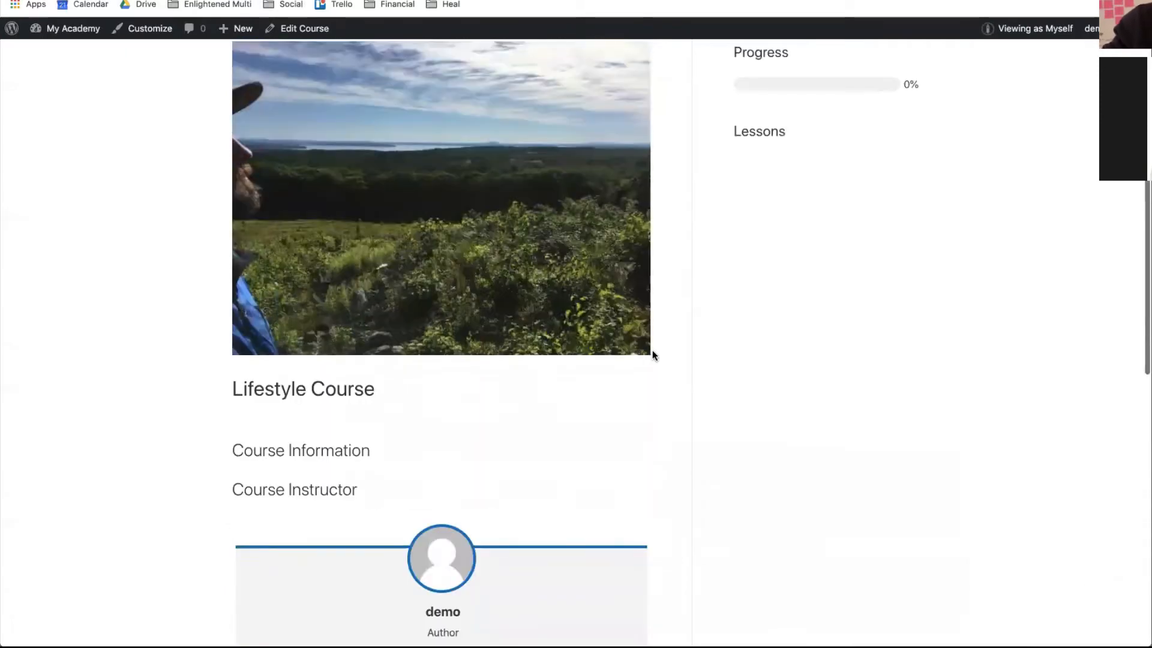
scroll(652, 351, down, 7)
scroll(653, 351, up, 8)
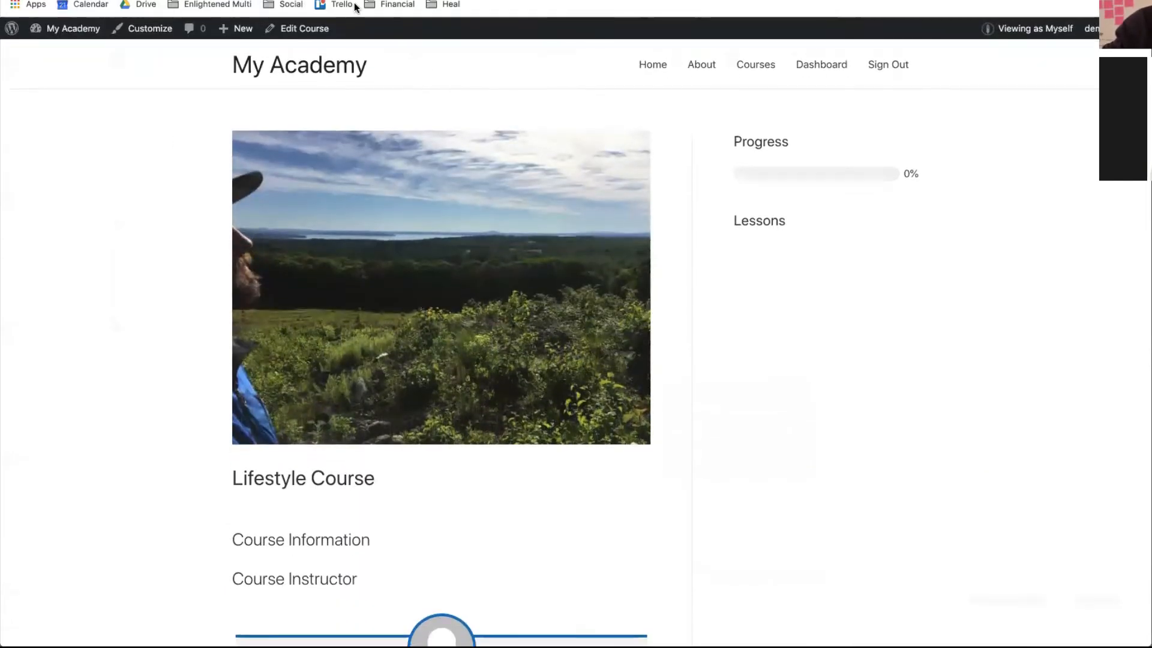
click(293, 25)
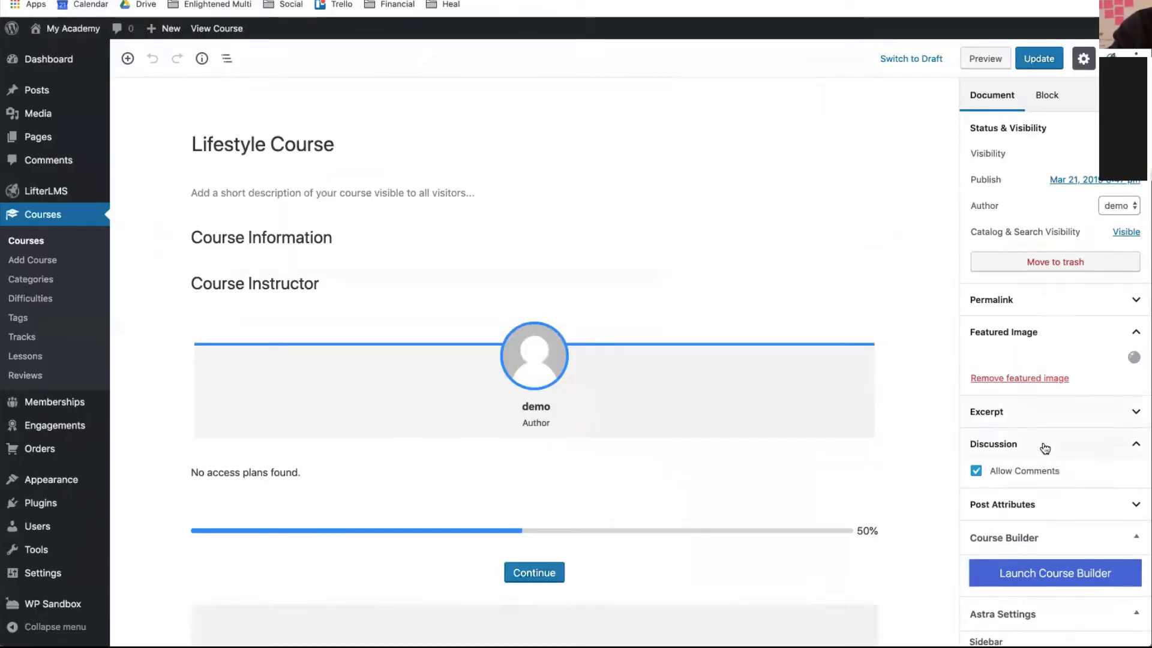
- Assign the course to the Beginner category and review its difficulty options
scroll(1033, 480, down, 5)
scroll(1033, 479, down, 5)
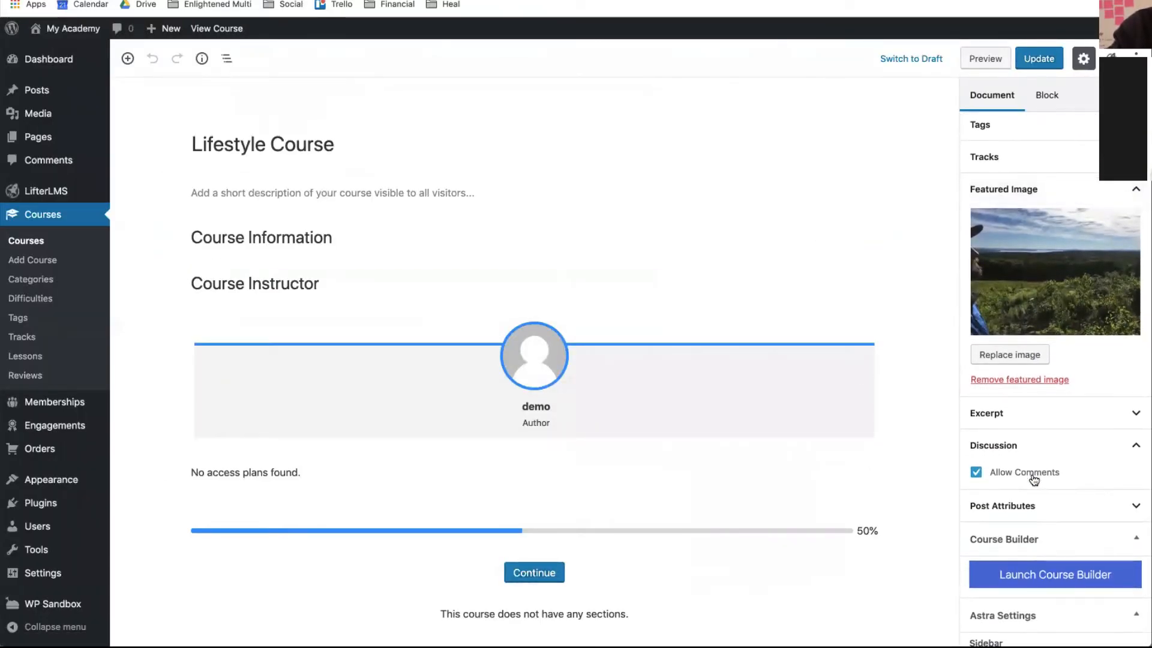
scroll(1032, 473, up, 10)
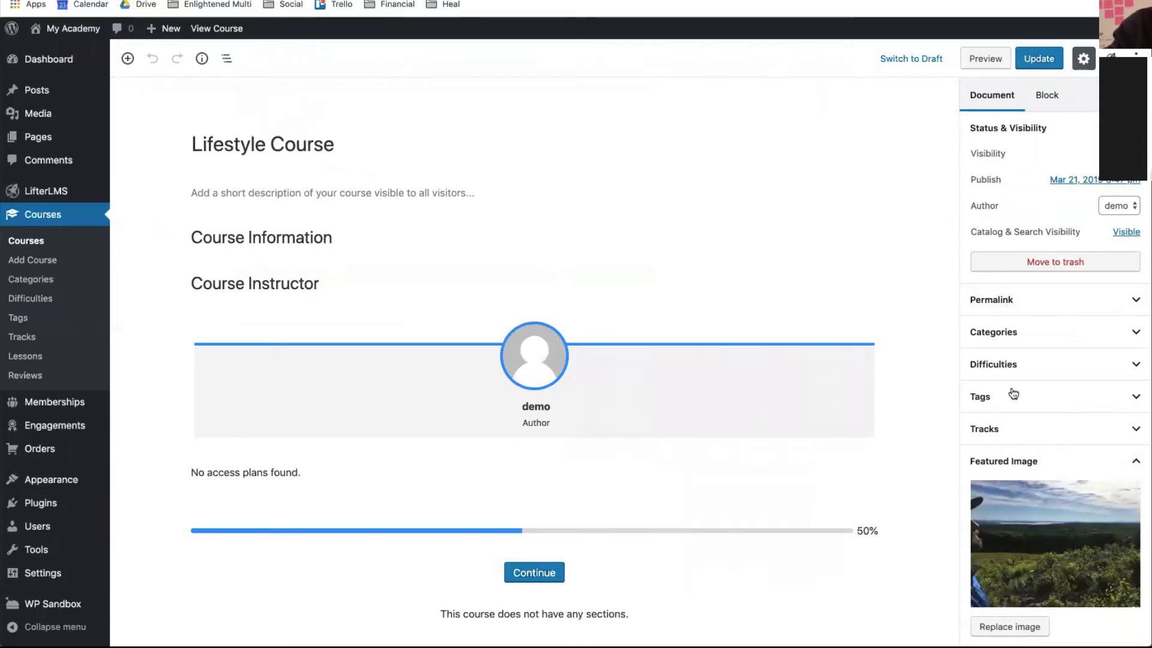
scroll(1010, 392, down, 1)
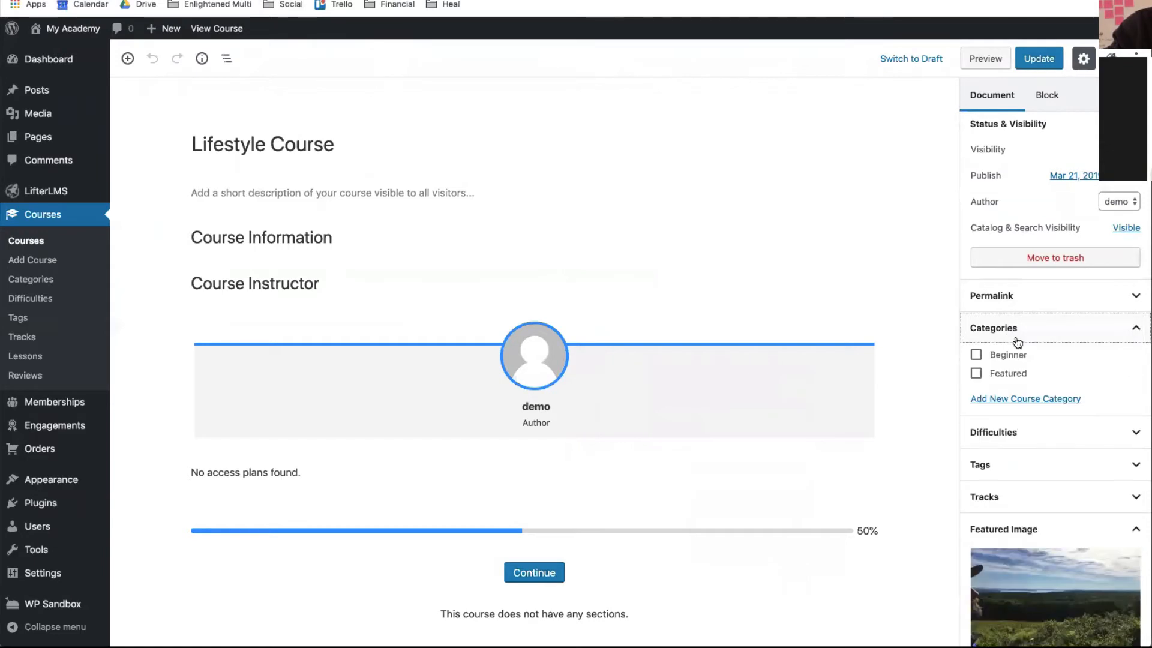
click(975, 357)
scroll(1077, 445, down, 1)
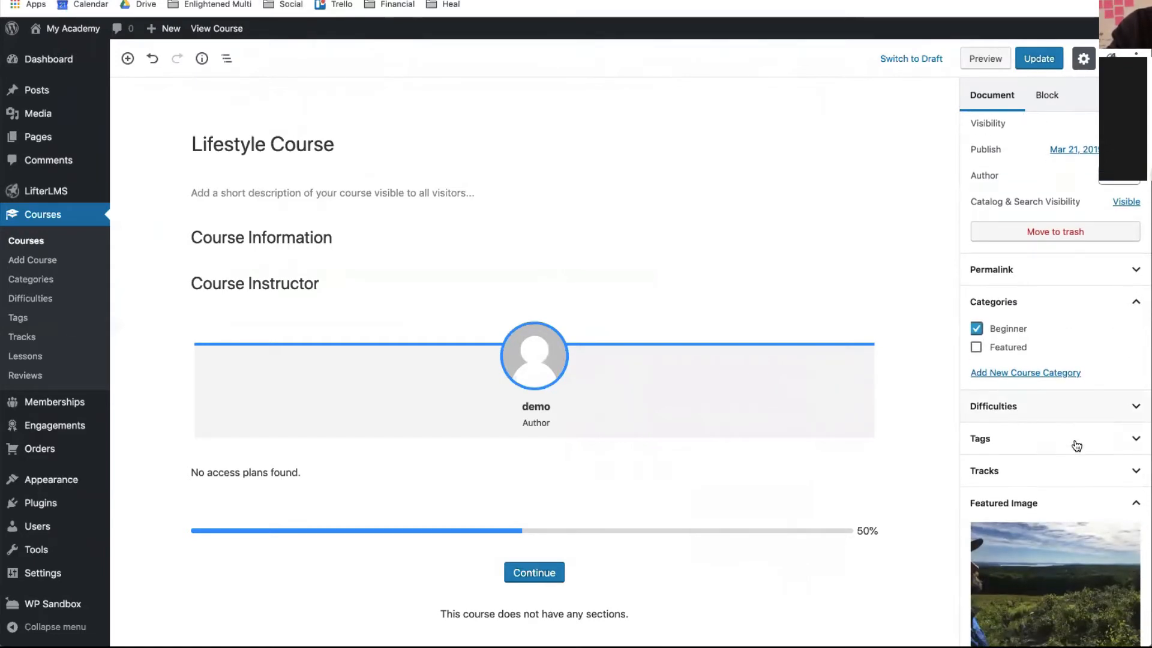
click(1078, 408)
click(1078, 408)
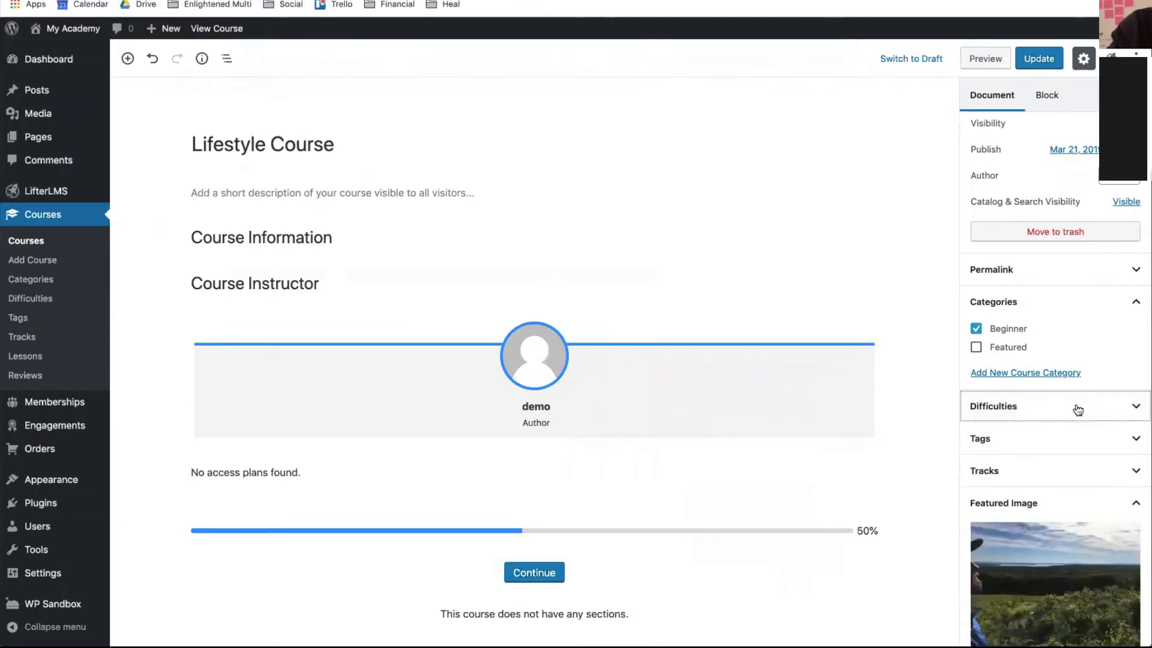
- Uncheck Allow Comments under Discussion and update the course
scroll(1068, 481, down, 10)
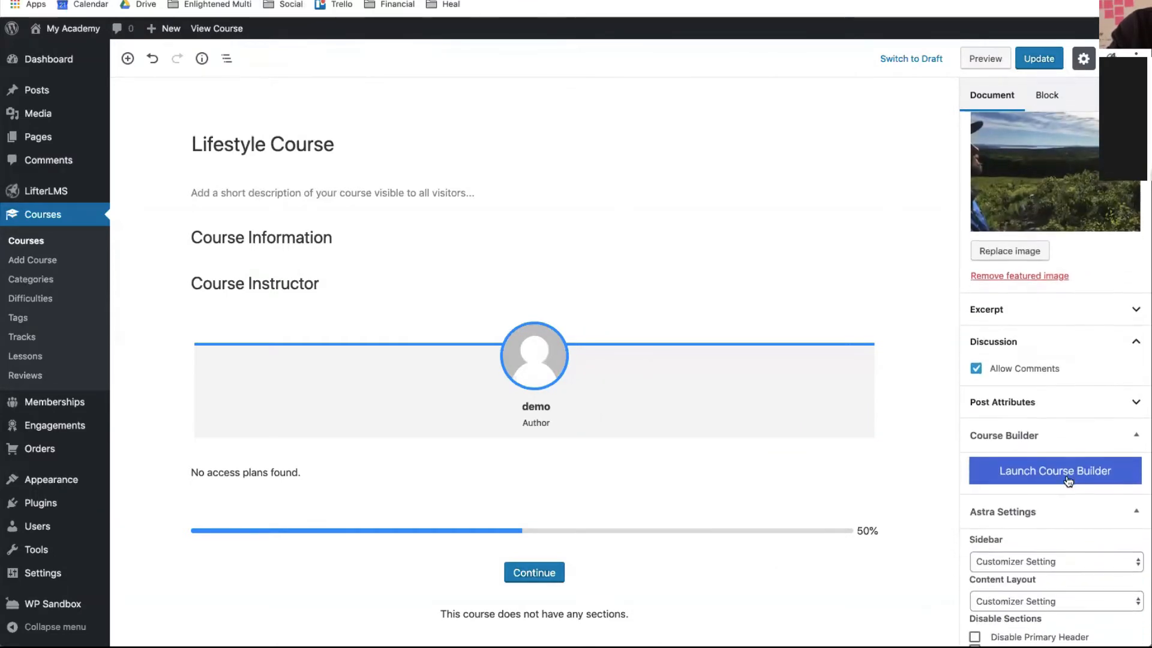
scroll(1067, 477, down, 3)
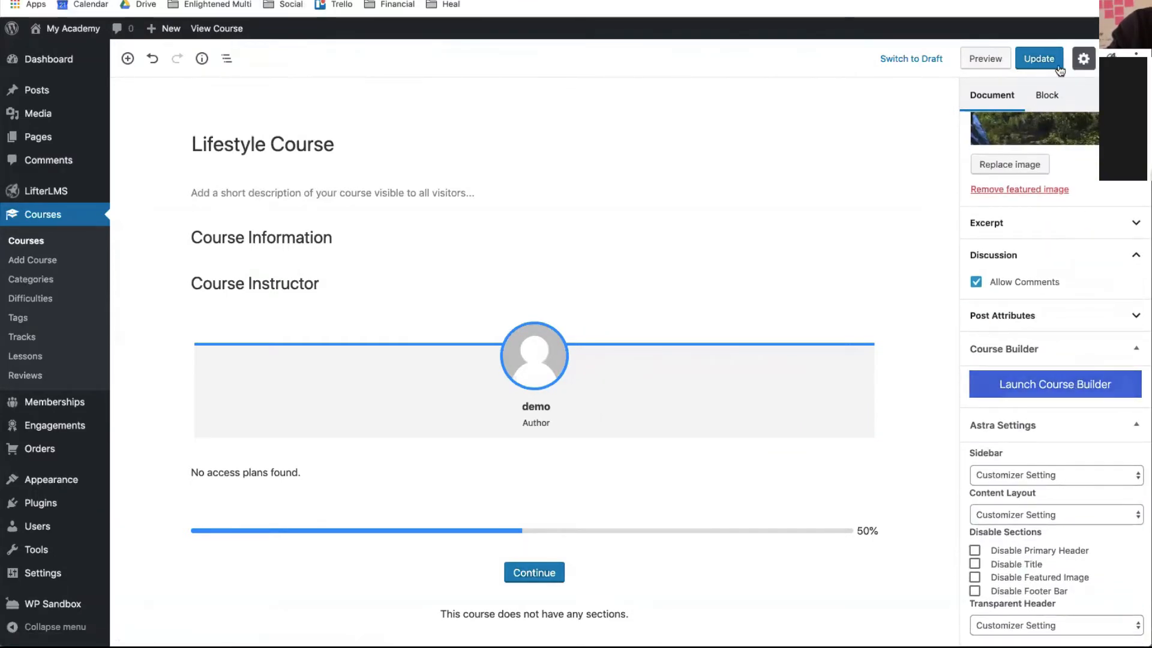
scroll(1039, 309, up, 3)
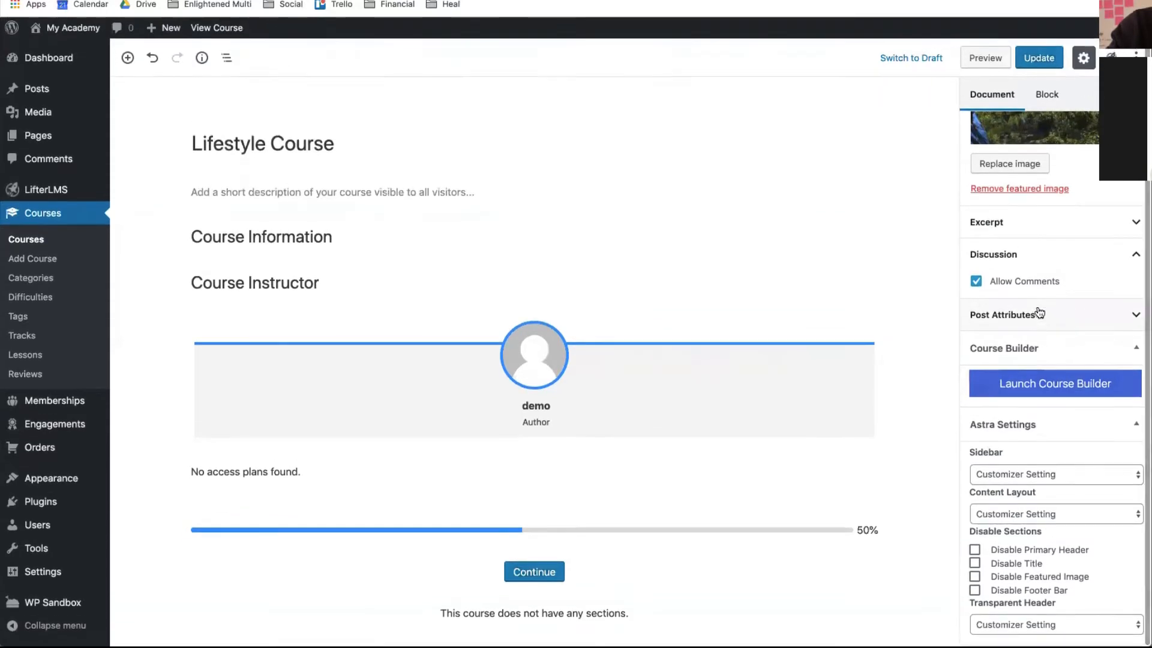
scroll(1038, 306, up, 15)
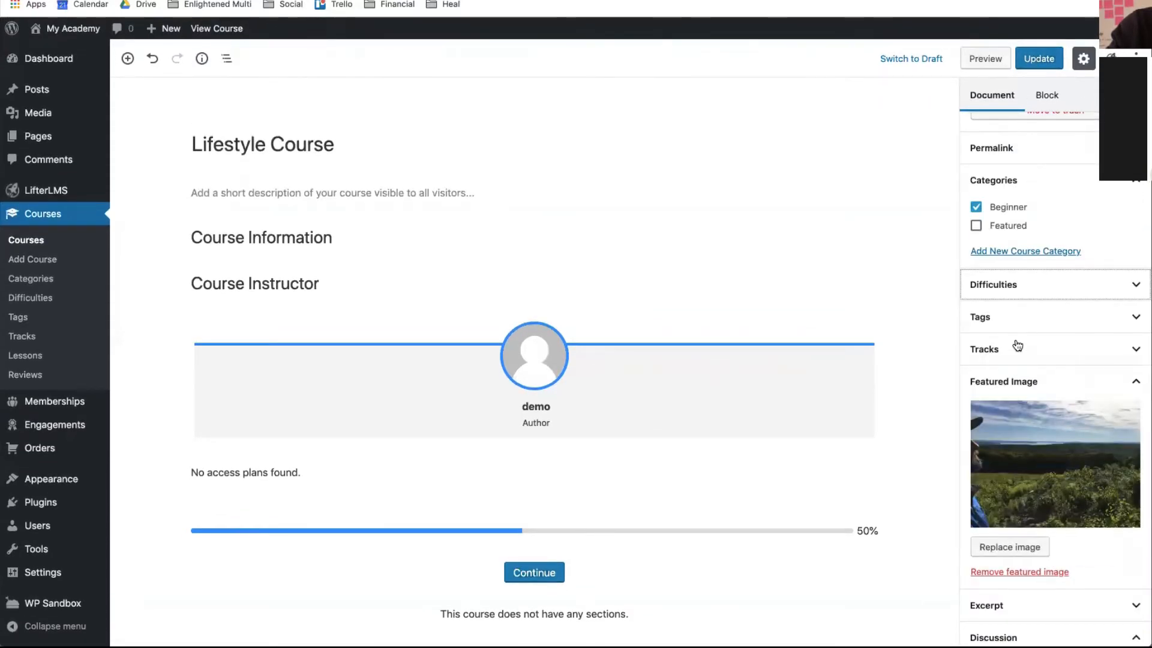
scroll(1018, 348, down, 18)
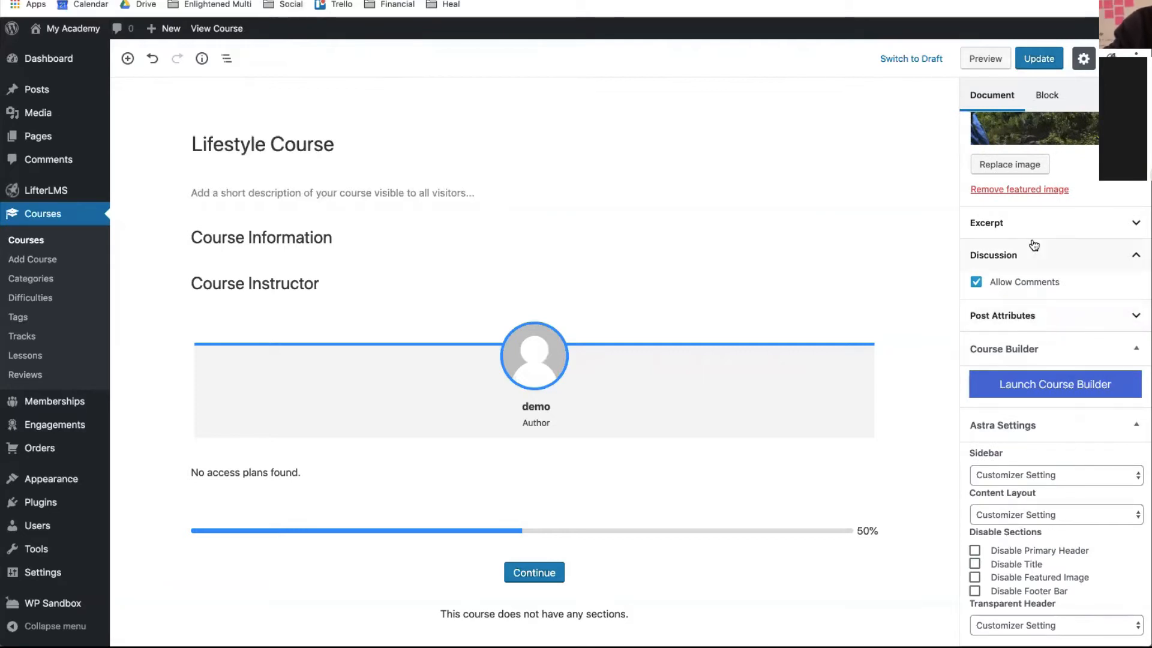
scroll(1034, 245, up, 3)
click(976, 361)
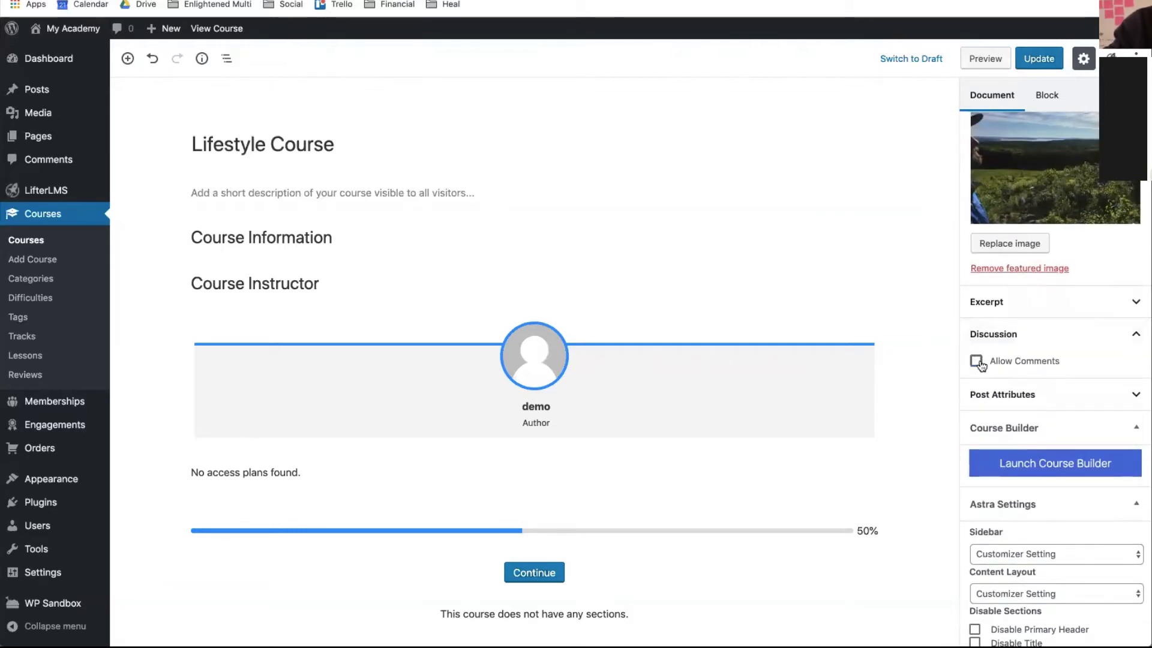
click(1028, 58)
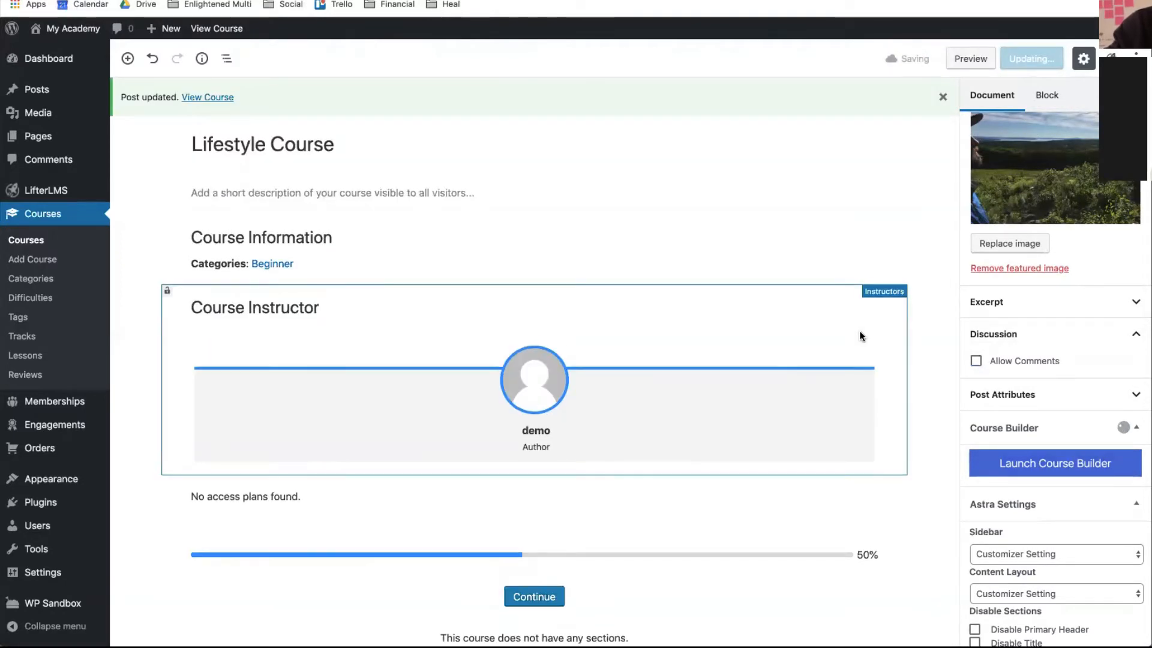
click(226, 185)
- Paste the two copied Lorem Ipsum paragraphs into the course description, update, and view the course
key(ctrl+Tab)
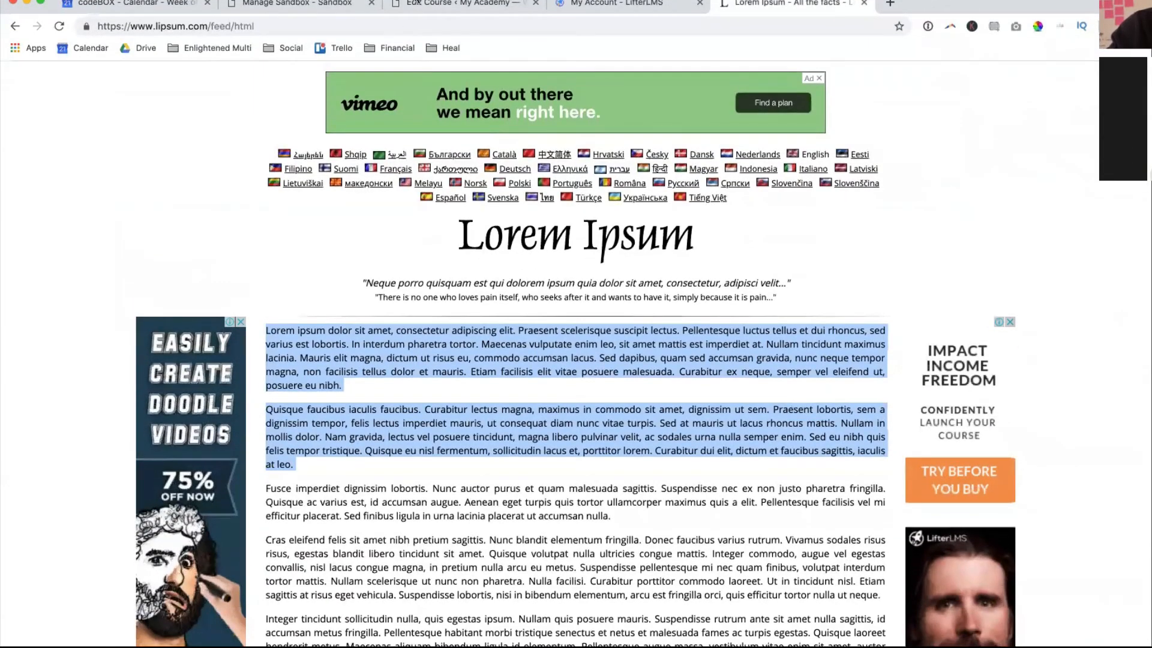
click(416, 3)
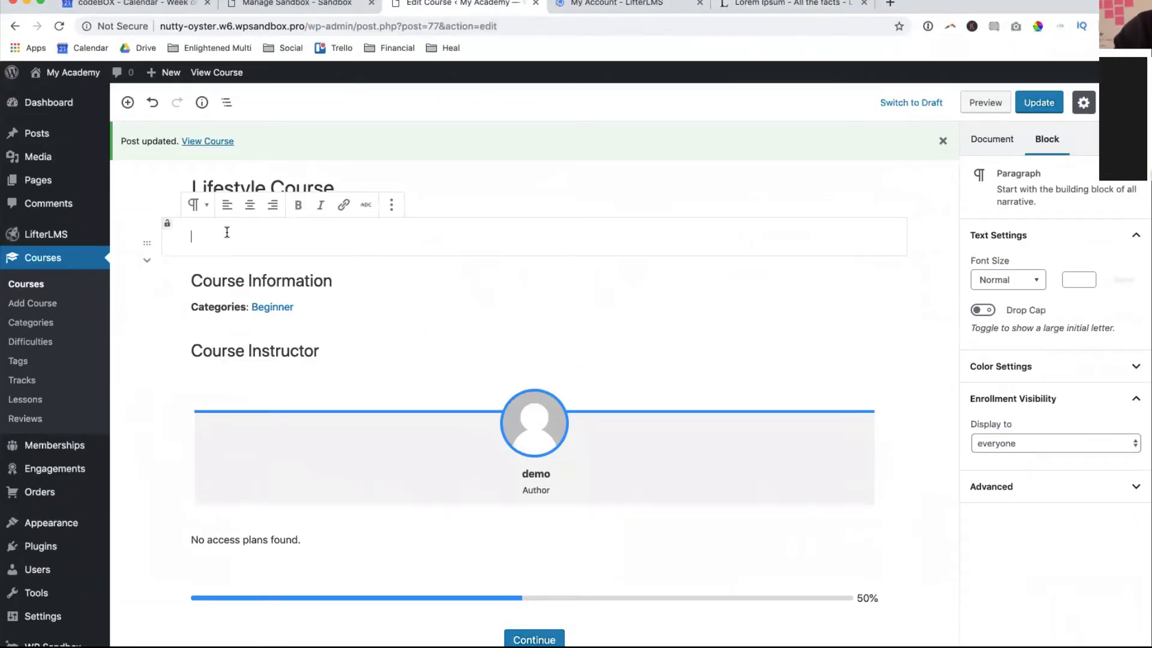
text(Lorem ipsum dolor sit amet, consectetur adipiscing elit. Praesent scelerisque suscipit lectus. Pellentesque luctus tellus et dui rhoncus, sed varius est lobortis. In interdum pharetra tortor. Maecenas vulputate enim leo, sit amet mattis est imperdiet at. Nullam tincidunt maximus lacinia. Mauris elit magna, dictum ut risus eu, commodo accumsan lacus. Sed dapibus, quam sed accumsan gravida, nunc neque tempor magna, non facilisis tellus dolor et mauris. Etiam facilisis elit vitae posuere malesuada. Curabitur ex neque, semper vel eleifend ut, posuere eu nibh. Quisque faucibus iaculis faucibus. Curabitur lectus magna, maximus in commodo sit amet, dignissim ut sem. Praesent lobortis, sem a dignissim tempor, felis lectus imperdiet mauris, ut consequat diam nunc vitae turpis. Sed at mauris ut lacus rhoncus mattis. Nullam in mollis dolor. Nam gravida, lectus vel posuere tincidunt, magna libero pulvinar velit, ac sodales urna nulla semper enim. Sed eu nibh quis felis tempor tristique. Quisque eu nisl fermentum, sollicitudin lacus et, porttitor lorem. Curabitur dui elit, dictum et faucibus sagittis, iaculis at leo.)
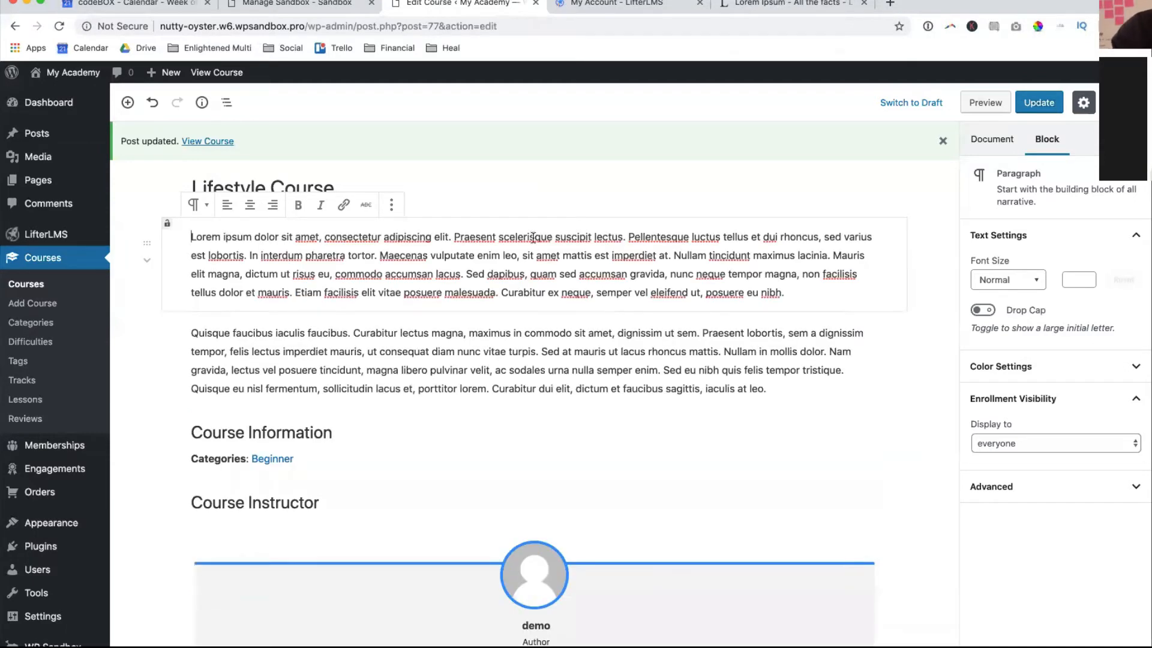
click(1048, 107)
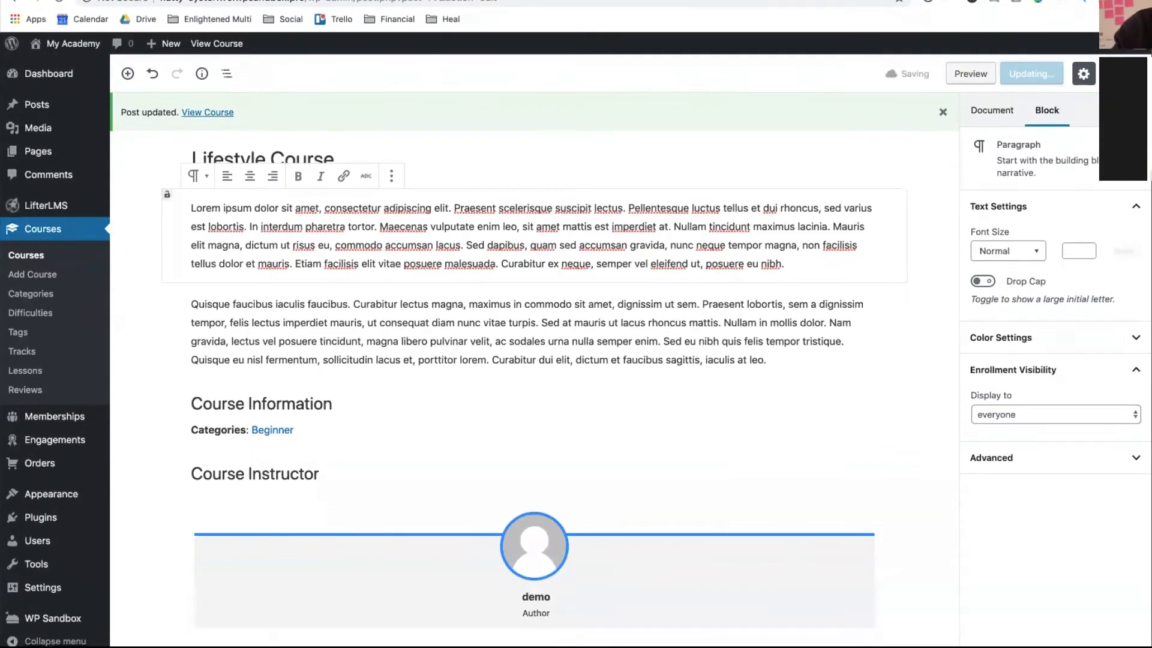
click(200, 114)
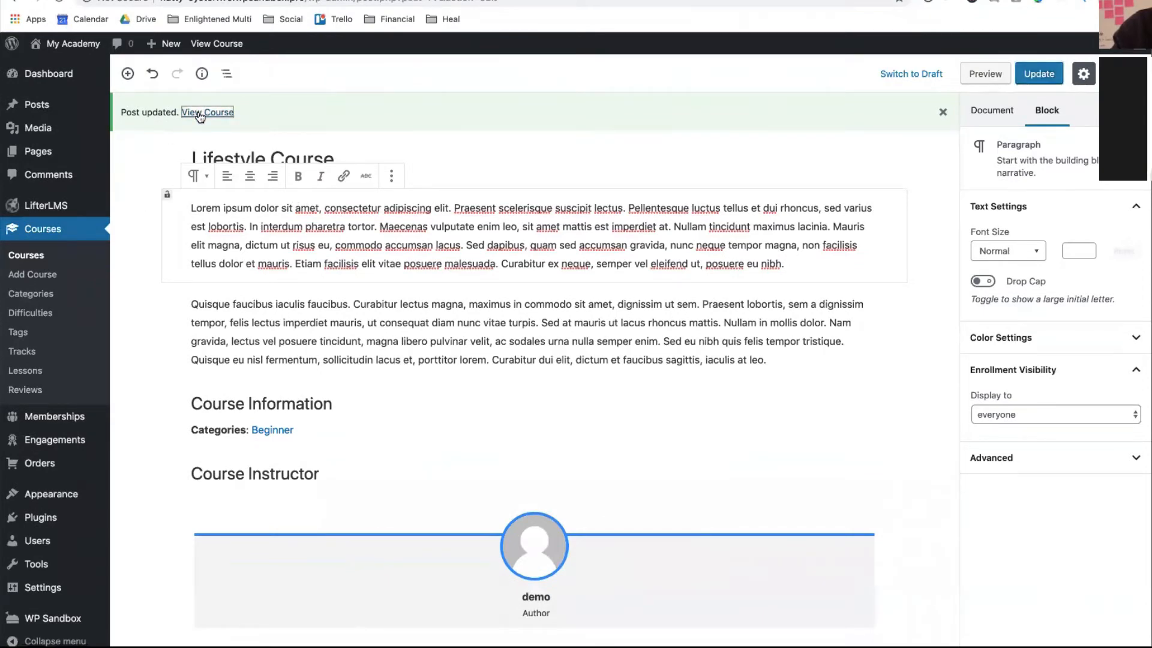
scroll(377, 306, down, 10)
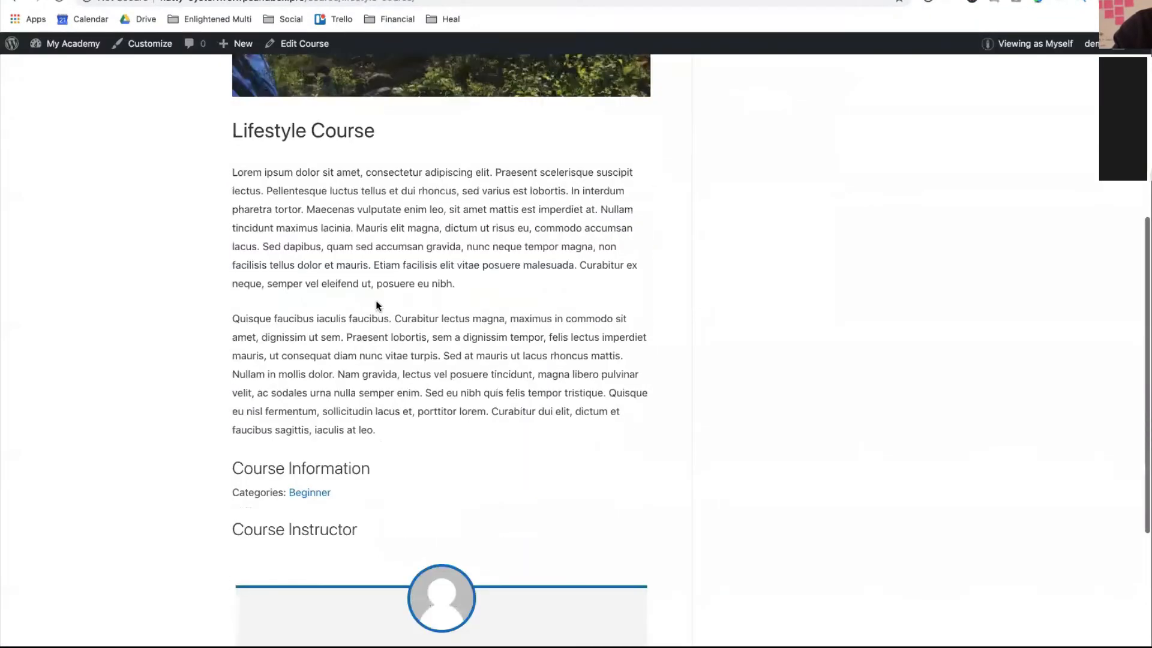
scroll(377, 306, up, 10)
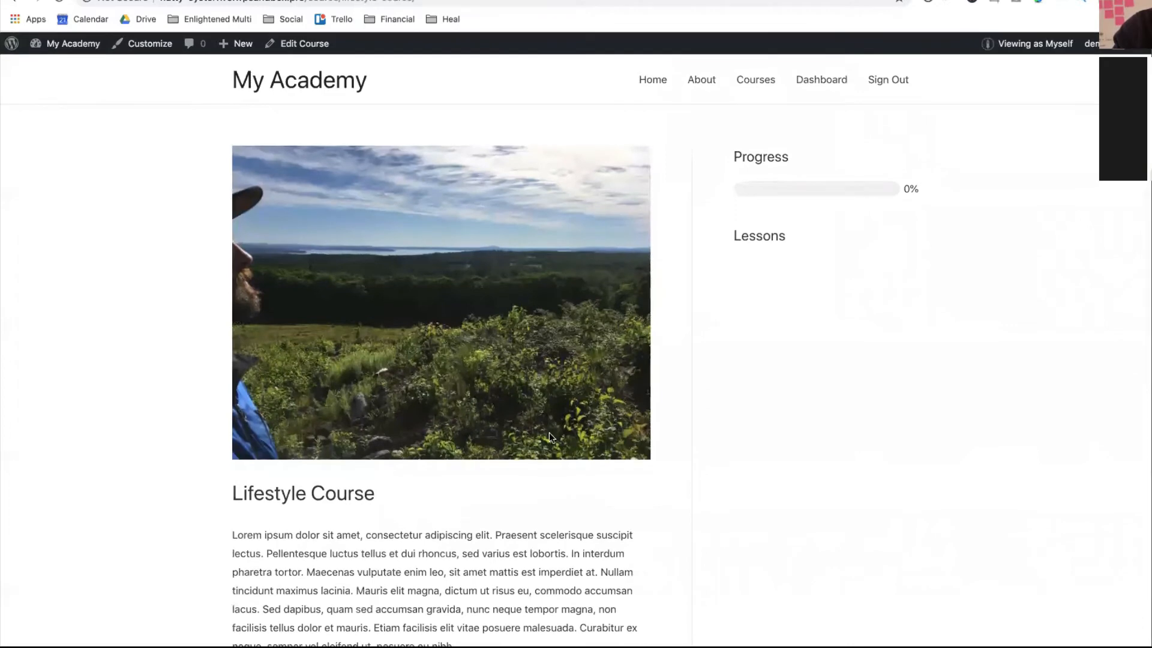
scroll(549, 432, down, 5)
scroll(495, 425, down, 2)
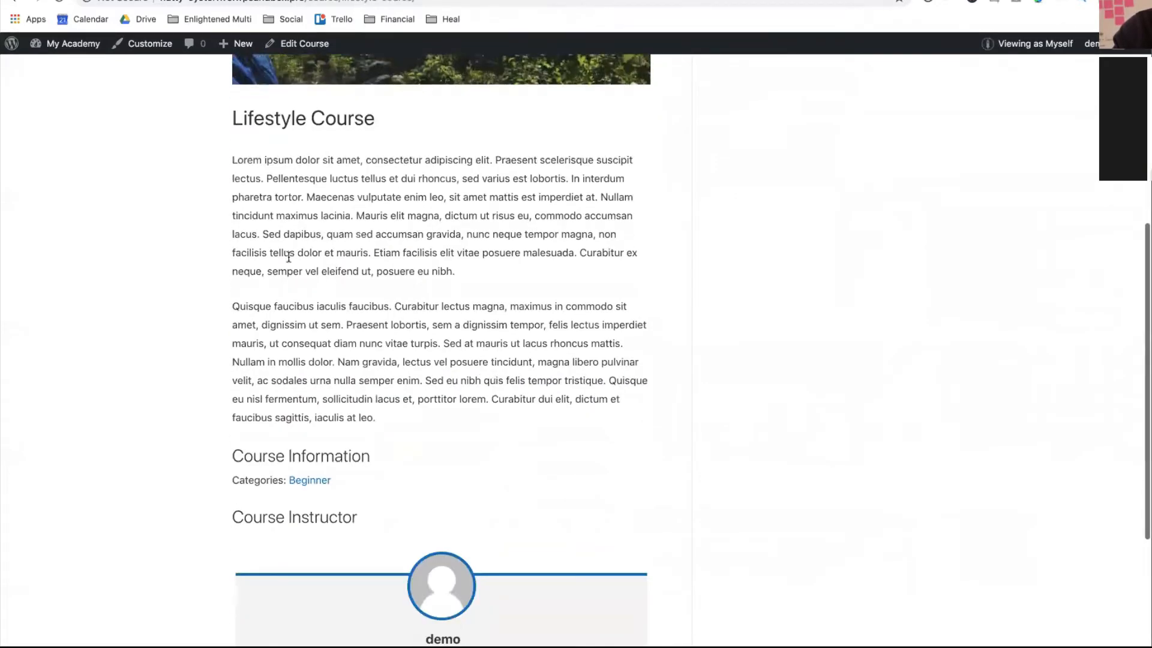
scroll(515, 476, down, 2)
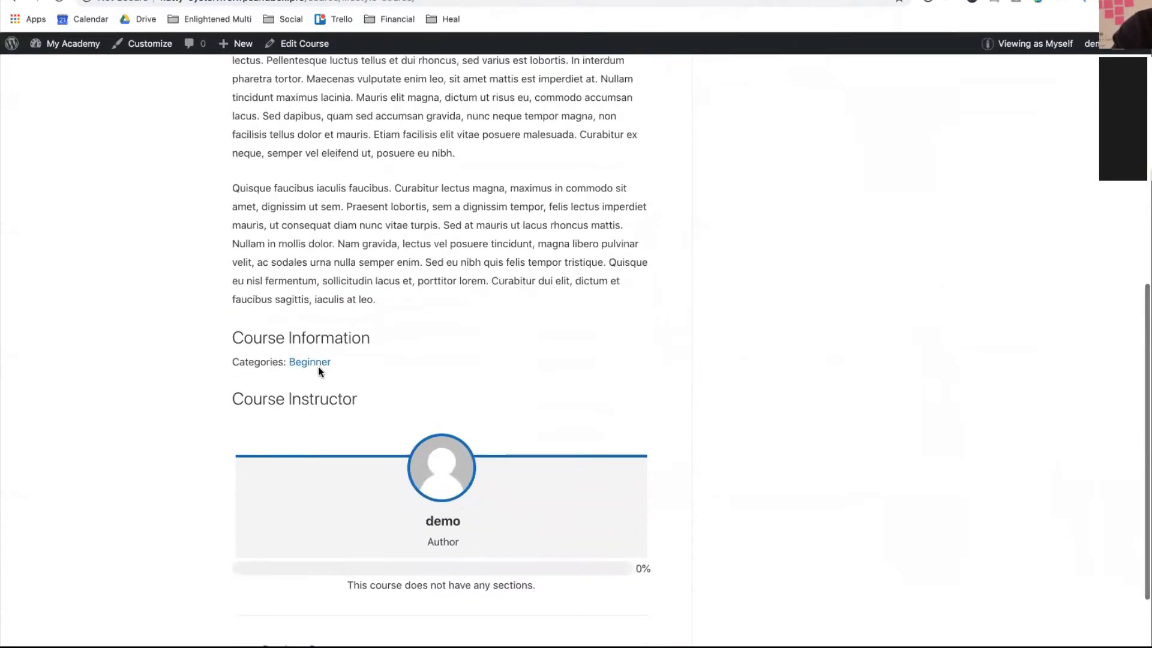
scroll(534, 476, down, 2)
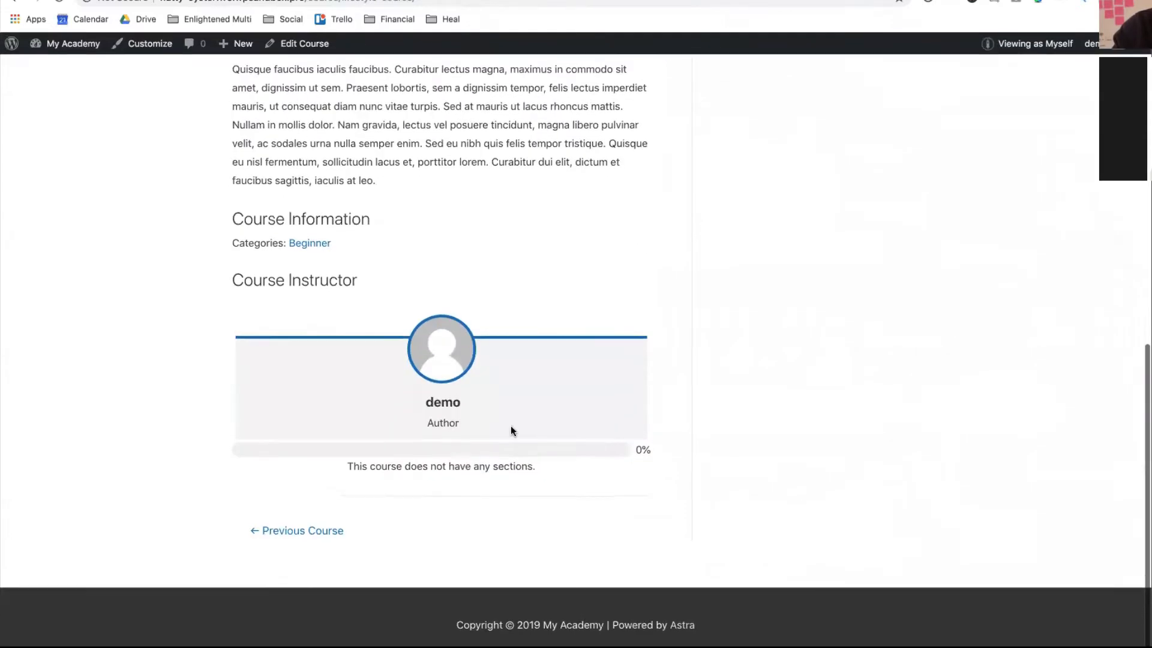
scroll(546, 348, up, 15)
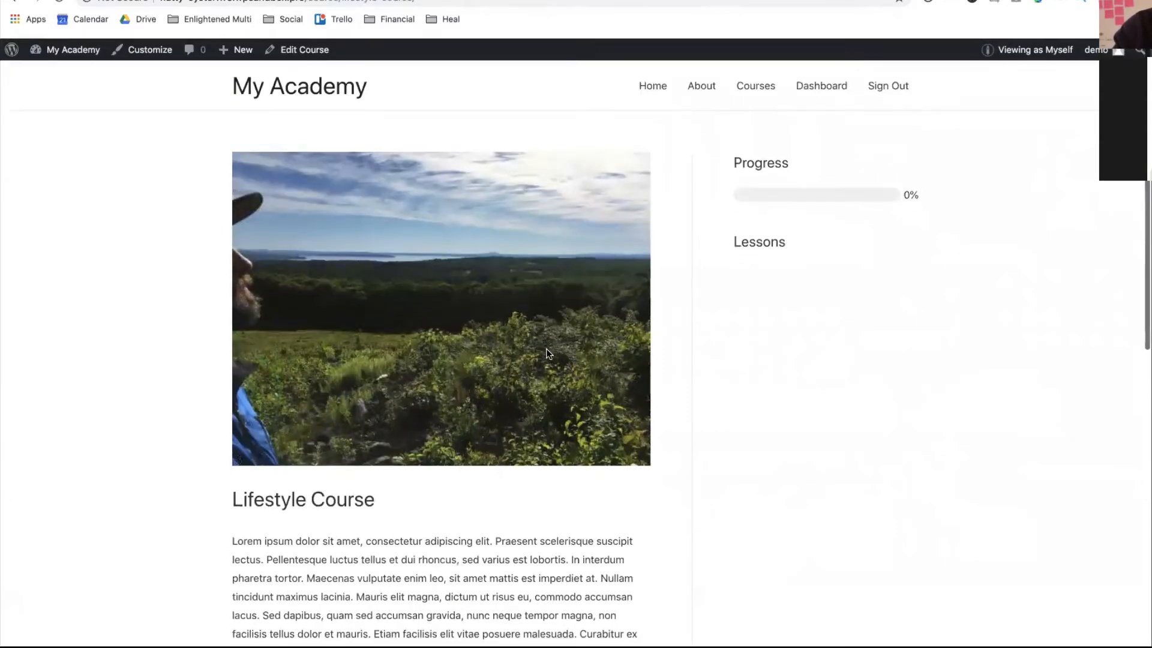
scroll(537, 327, down, 1)
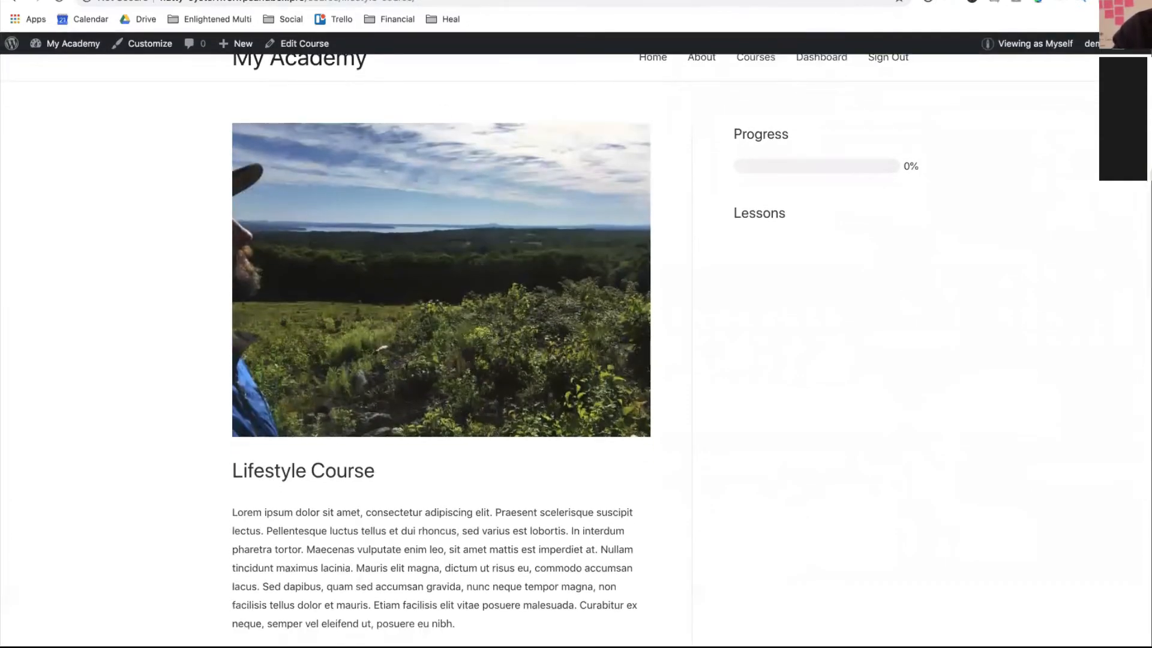
click(311, 51)
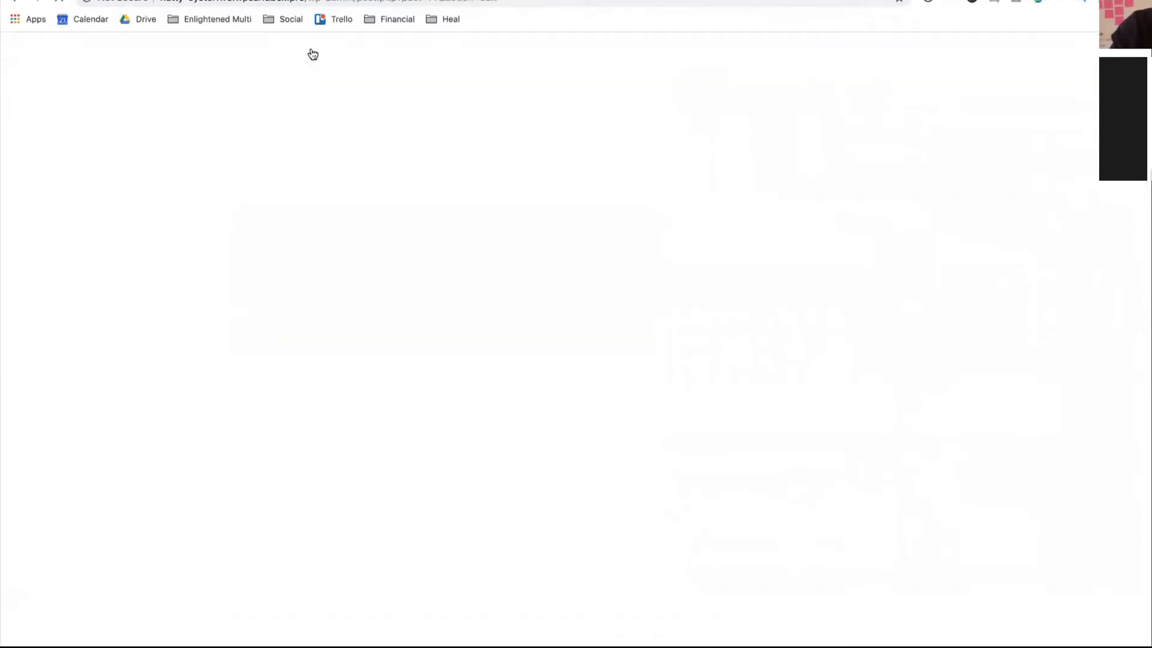
- Launch the Course Builder from the Lifestyle Course's sidebar
scroll(1037, 480, down, 3)
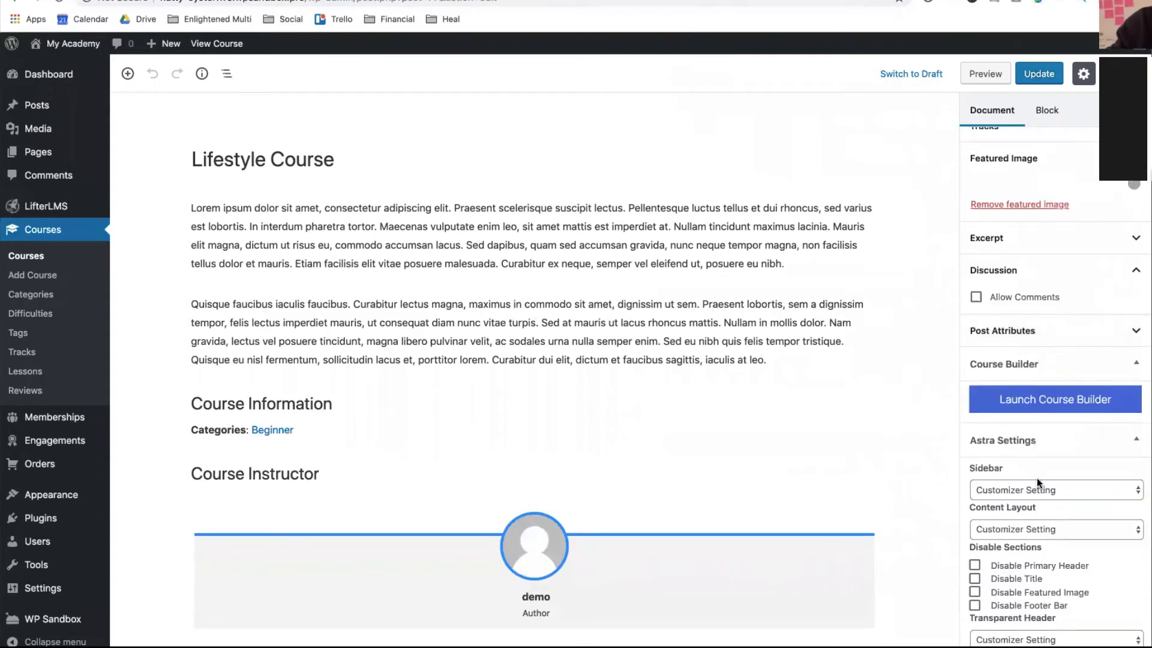
scroll(1010, 373, down, 2)
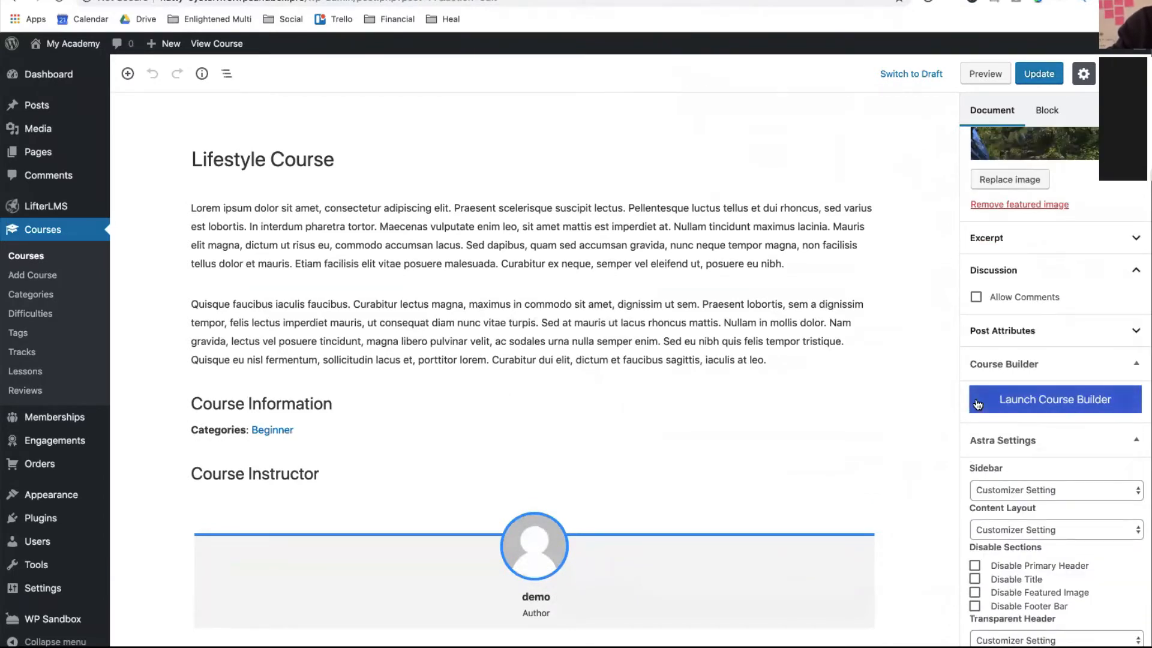
click(1024, 405)
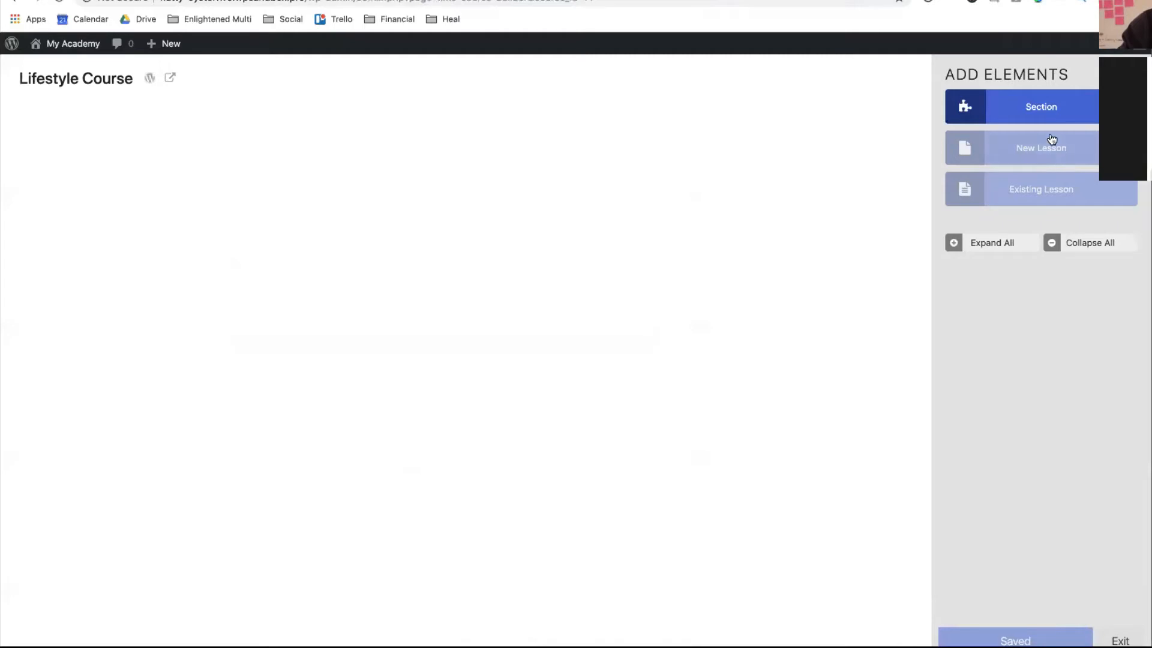
- Add Section 1 titled 'Introduction' with two New Lesson placeholders, then add a second section
click(1020, 116)
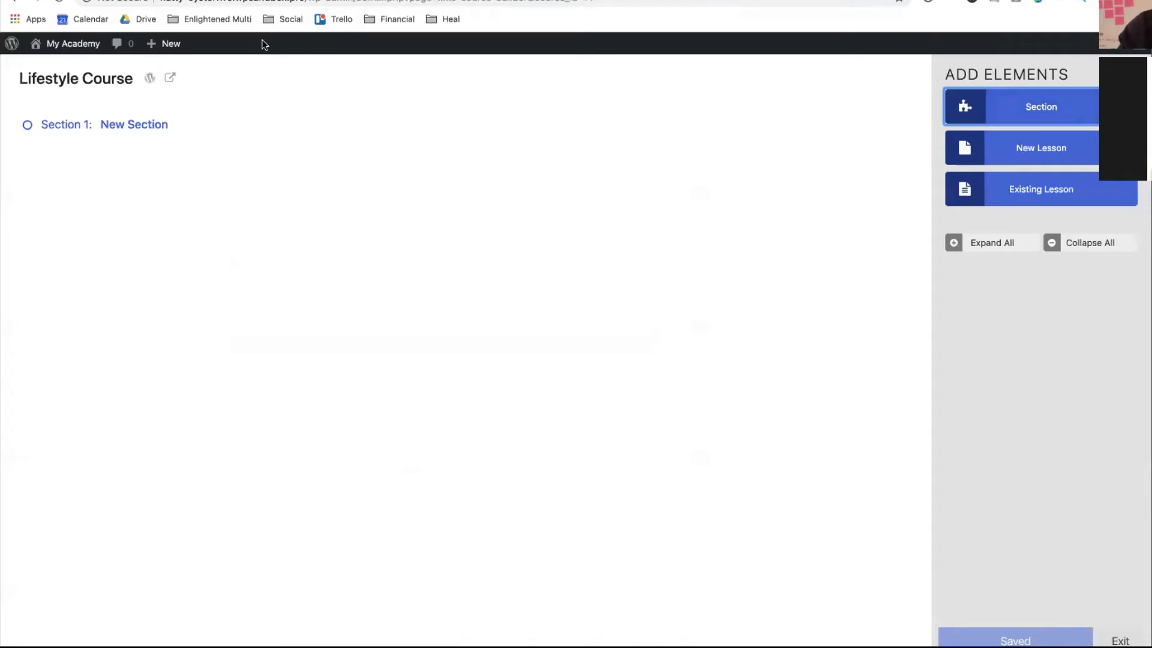
click(106, 127)
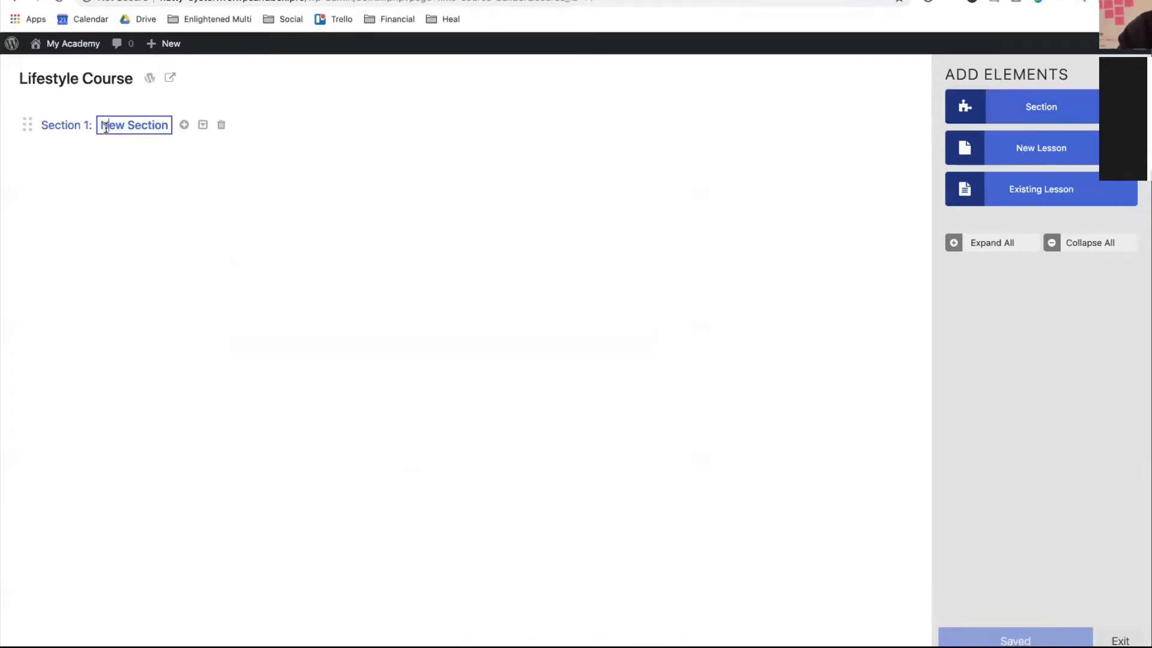
drag(103, 125, 168, 144)
key(BackSpace)
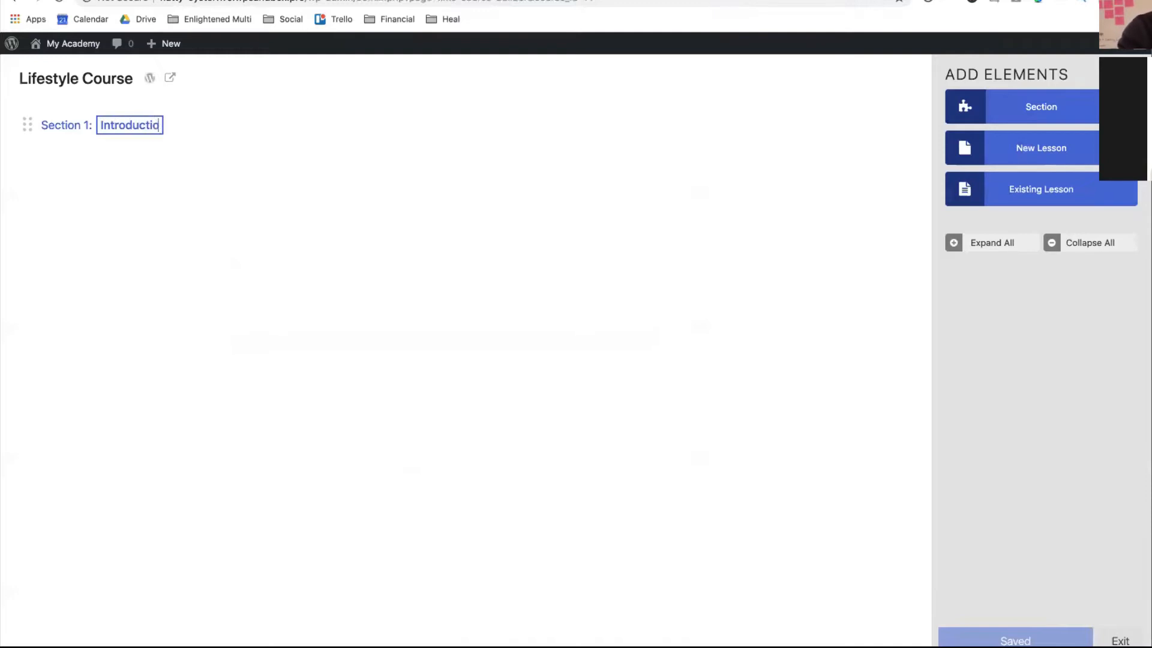
click(114, 203)
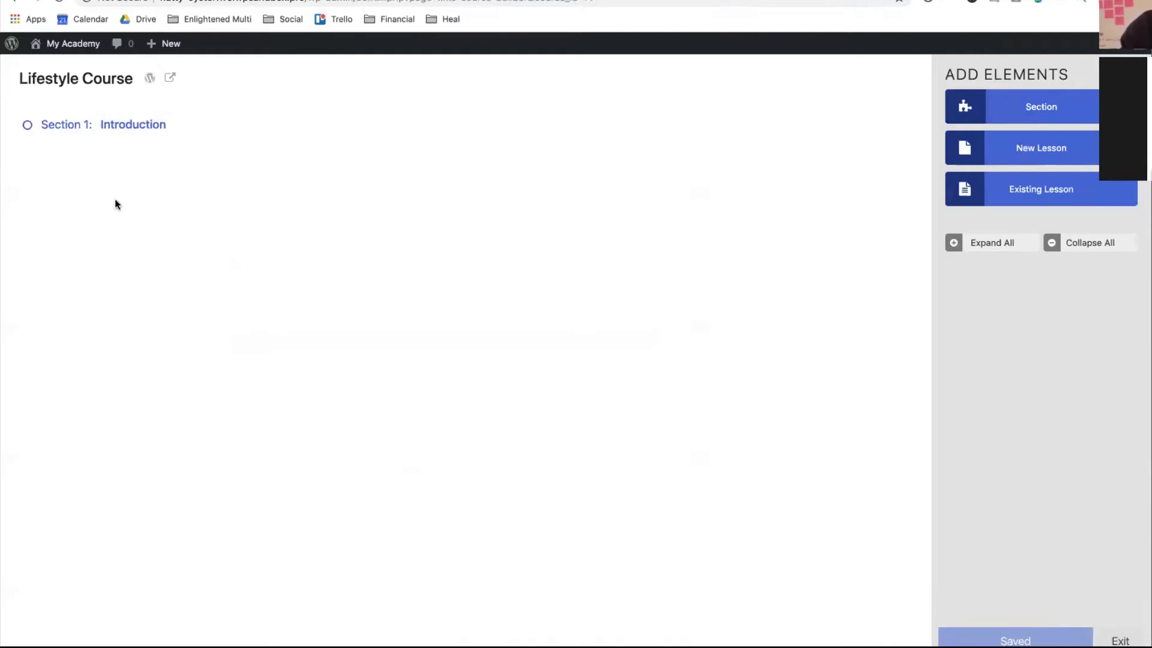
click(964, 161)
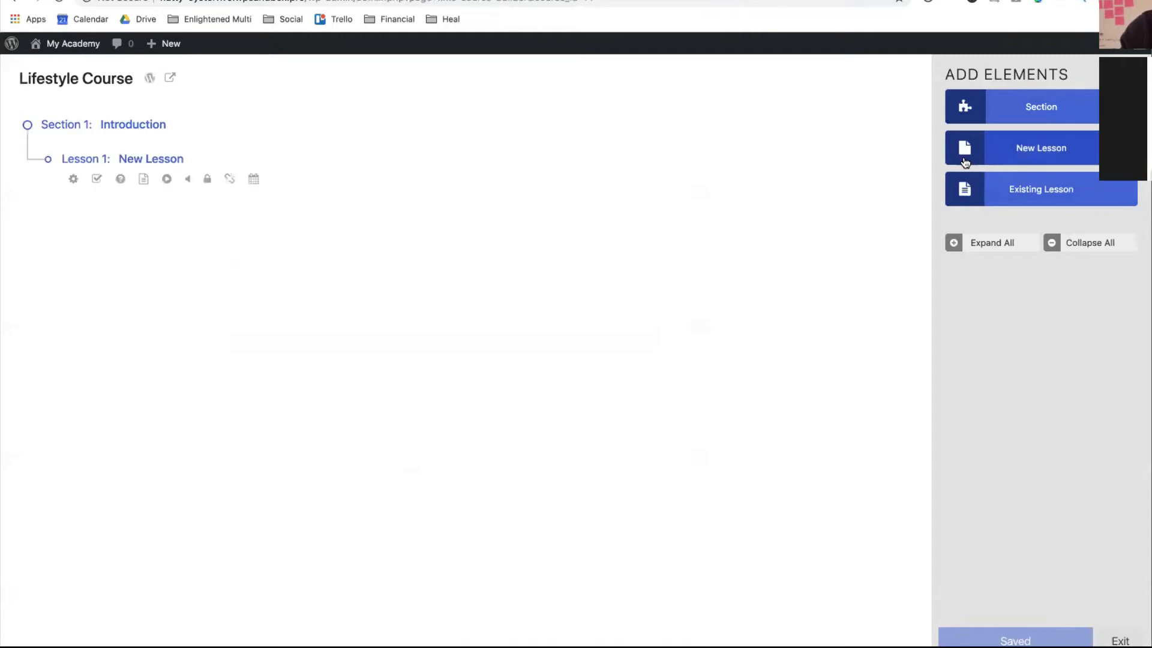
click(965, 162)
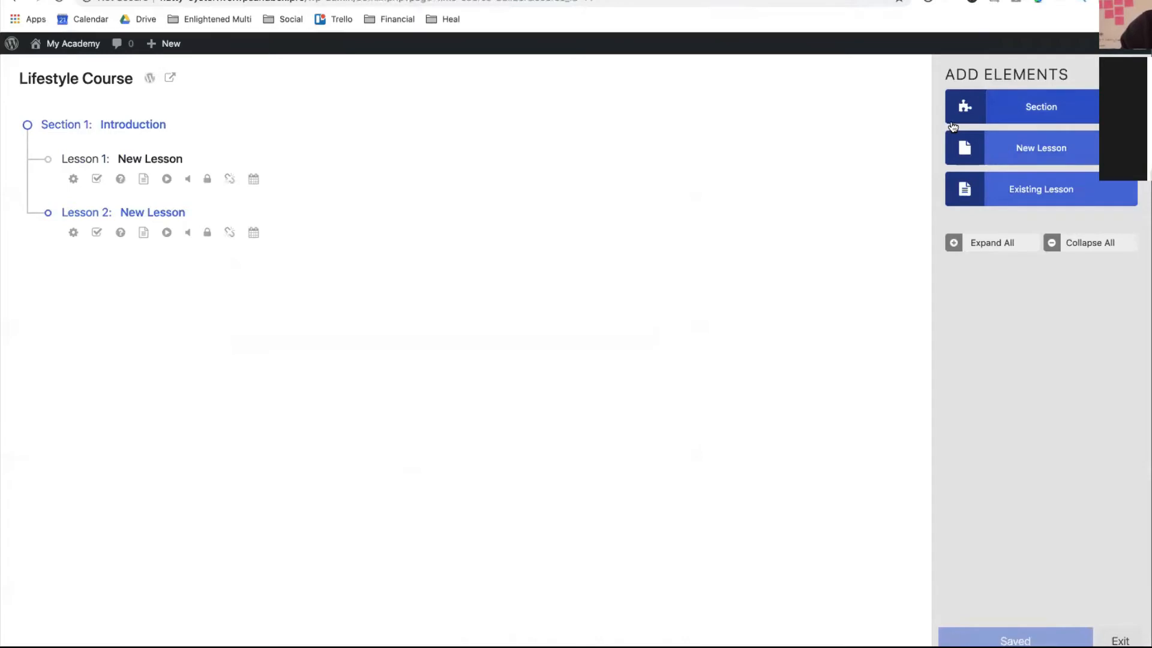
click(954, 125)
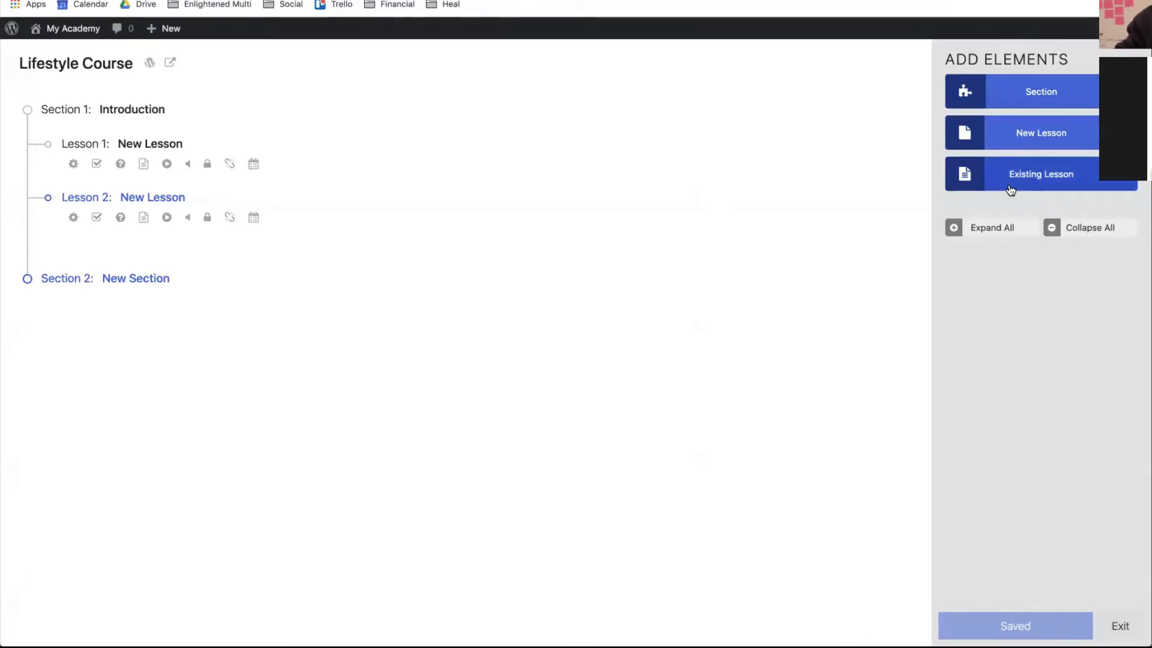
- Fill Section 2 with eight New Lesson placeholders
click(1008, 147)
click(1008, 147)
click(1008, 147)
click(1008, 147)
click(1008, 147)
click(1008, 147)
click(1008, 147)
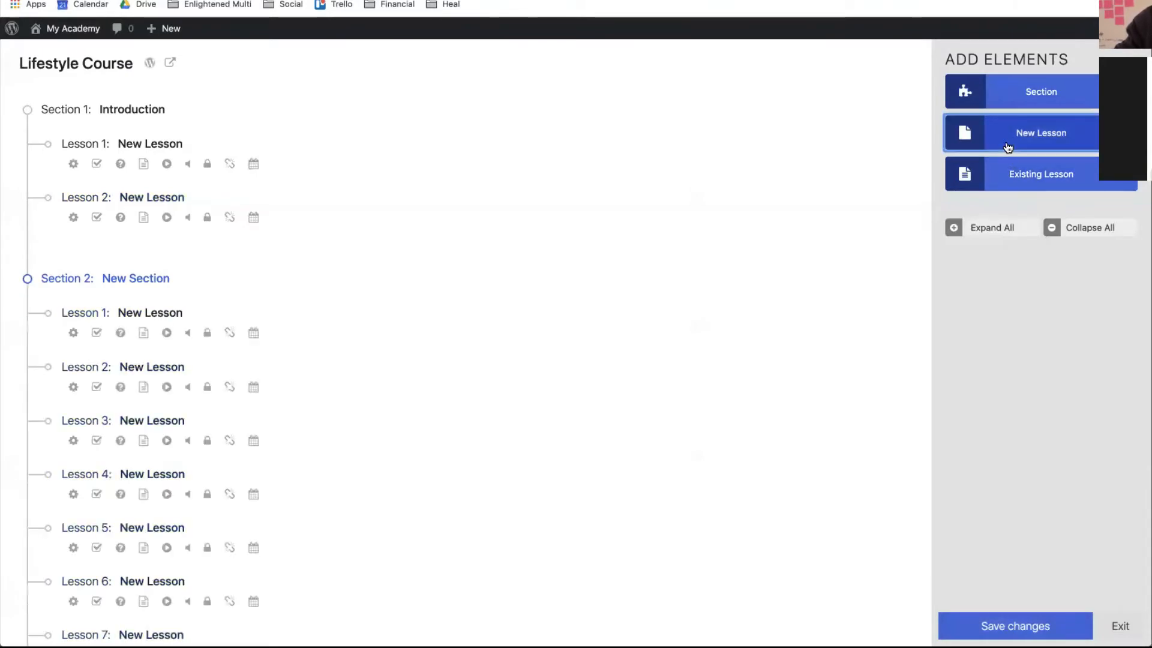
click(1008, 147)
scroll(989, 412, down, 3)
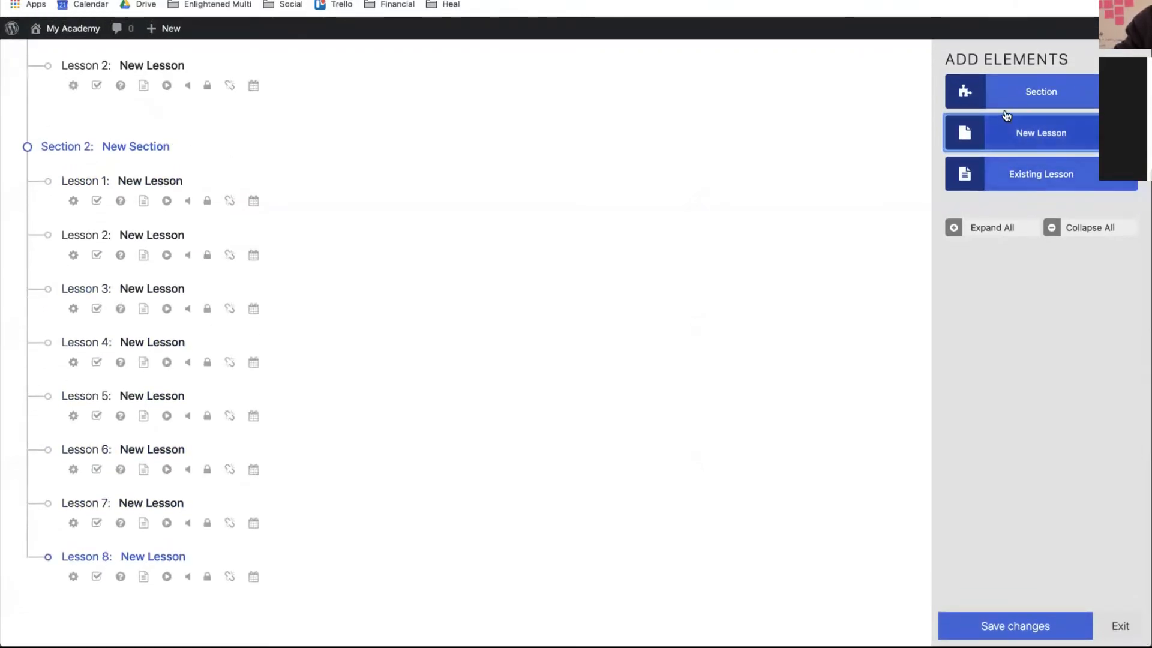
- Add Section 3 and give it six new lessons
click(996, 87)
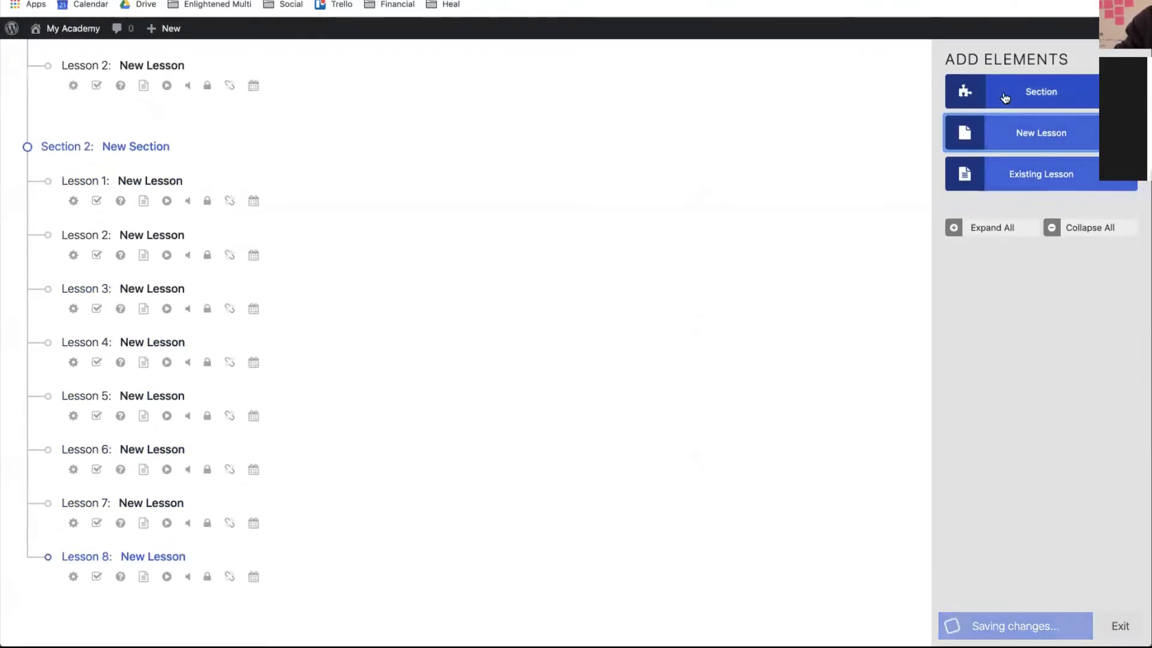
scroll(789, 195, down, 2)
click(1024, 137)
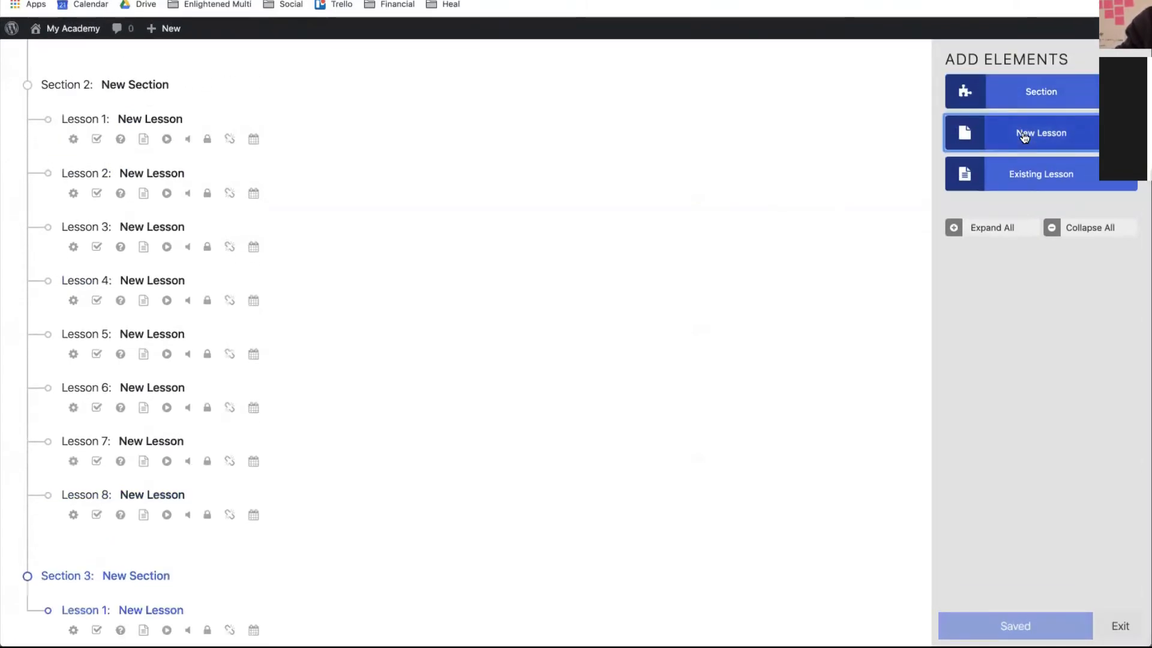
click(1025, 138)
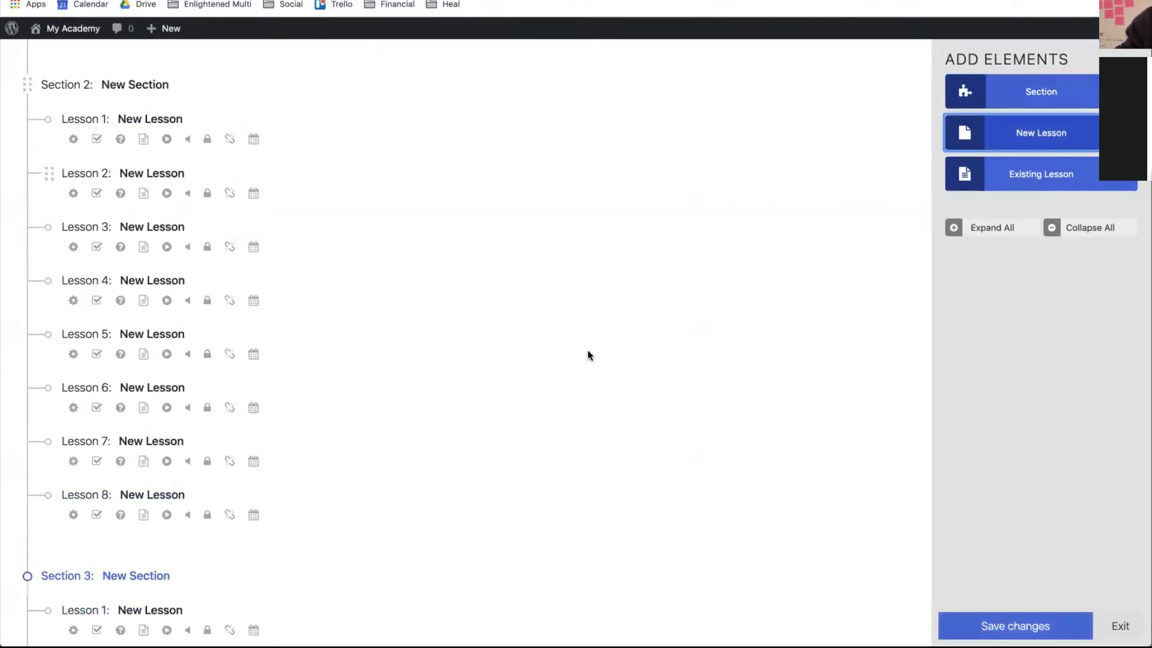
scroll(588, 350, down, 5)
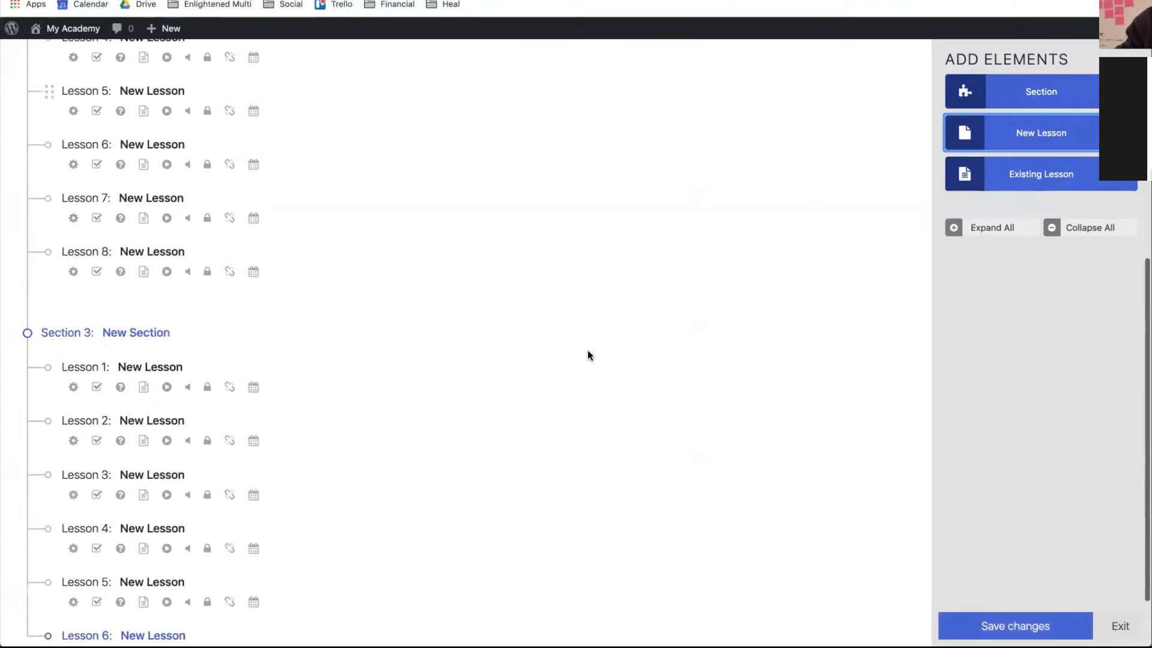
- Add Section 4 with two new lessons, without adding any existing lesson
click(990, 95)
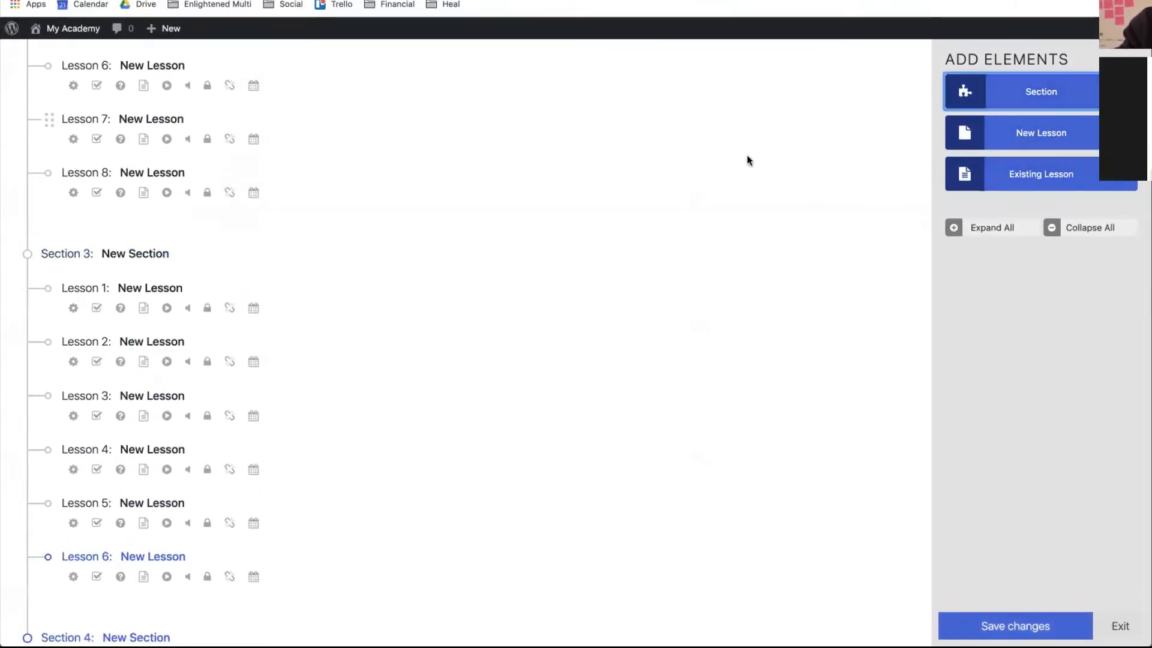
click(1029, 175)
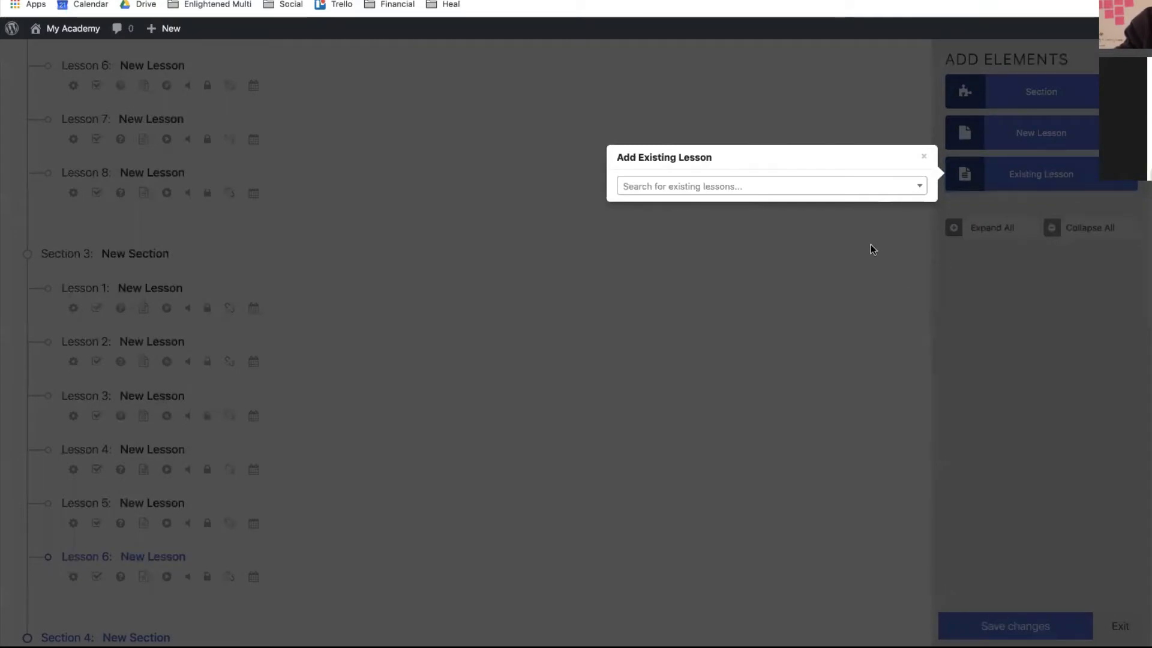
click(924, 156)
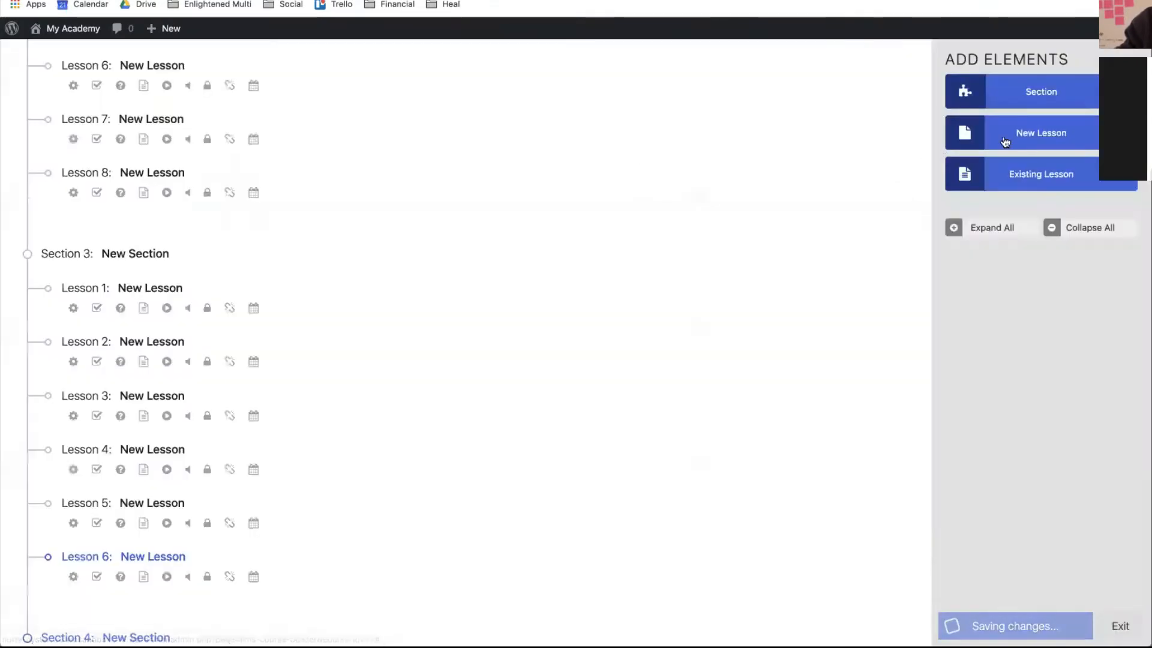
click(1059, 132)
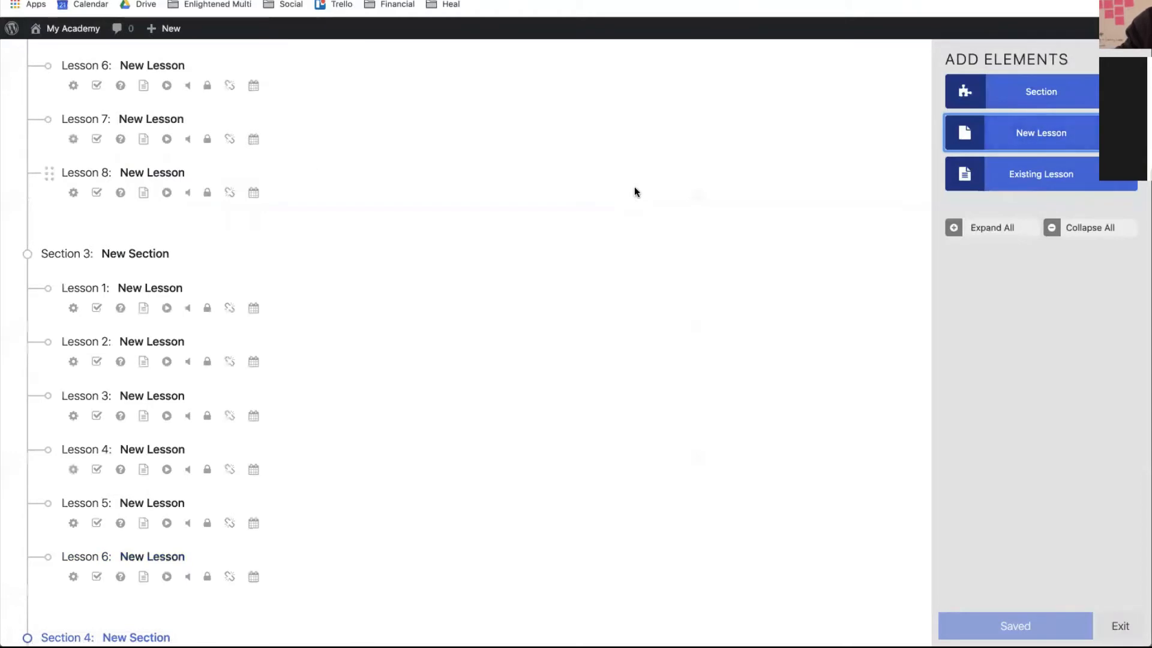
scroll(635, 186, down, 5)
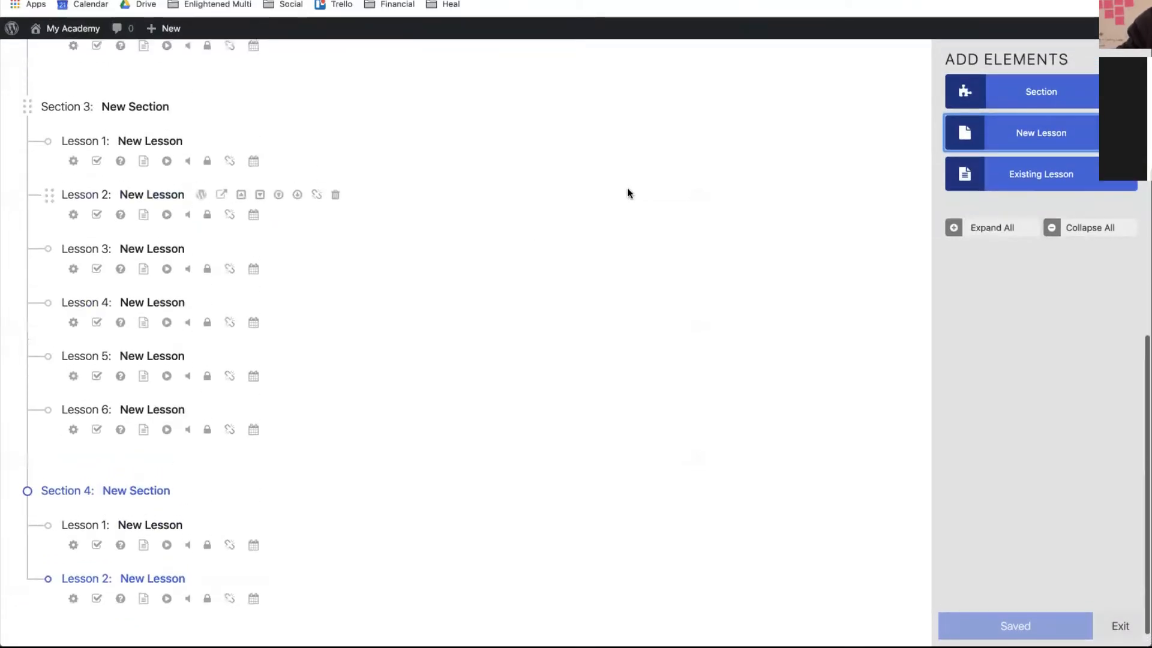
scroll(295, 339, up, 4)
scroll(294, 339, up, 8)
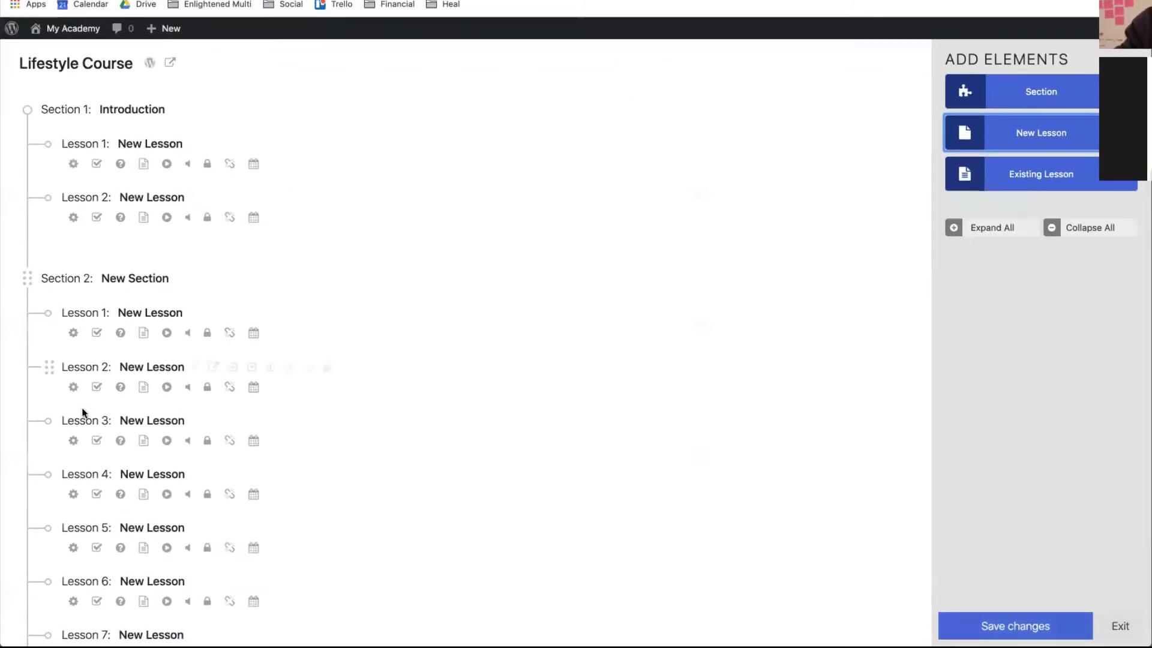
- Save the changes to the Lifestyle Course outline
click(128, 373)
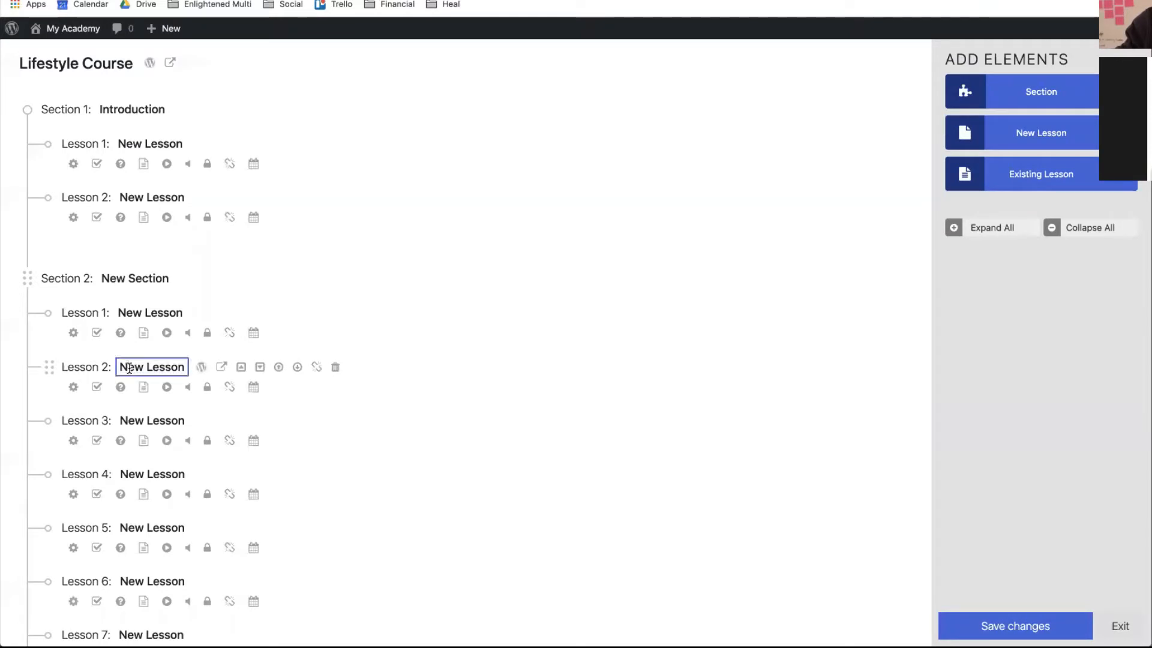
click(1006, 624)
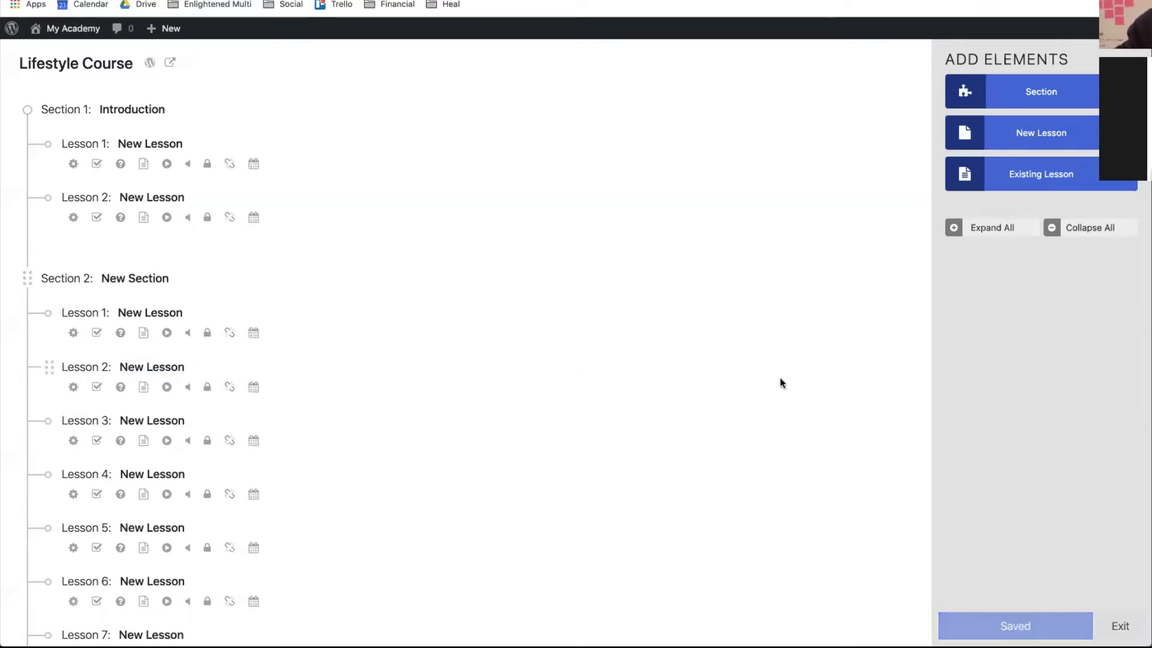
scroll(780, 377, down, 3)
scroll(780, 377, up, 3)
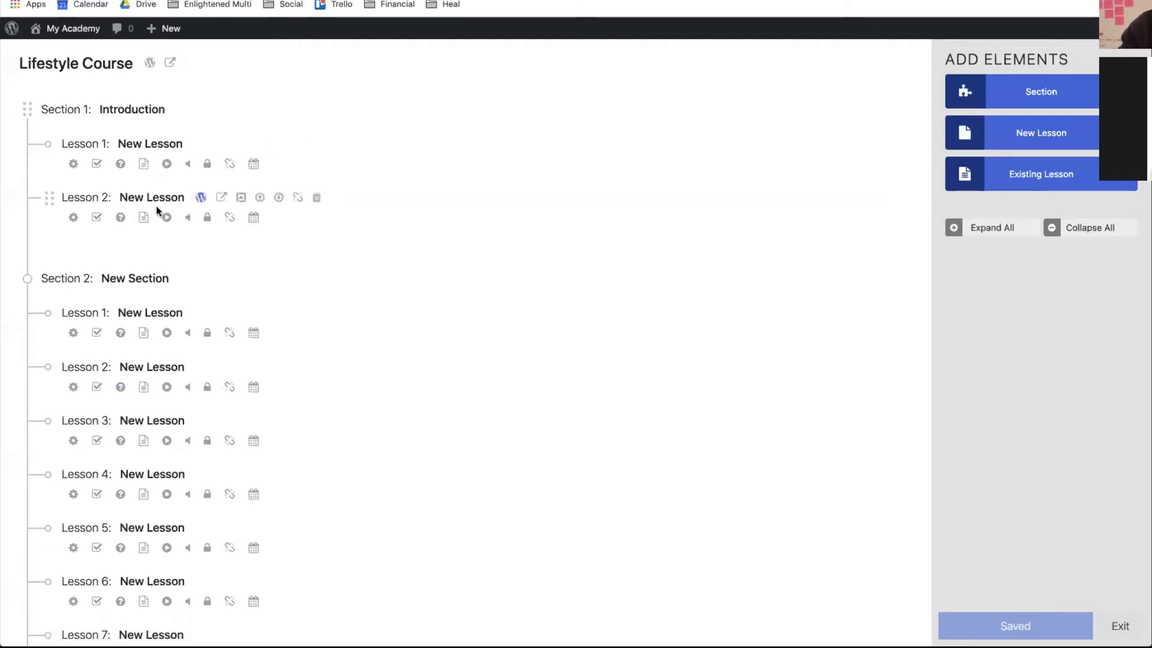
scroll(217, 506, down, 1)
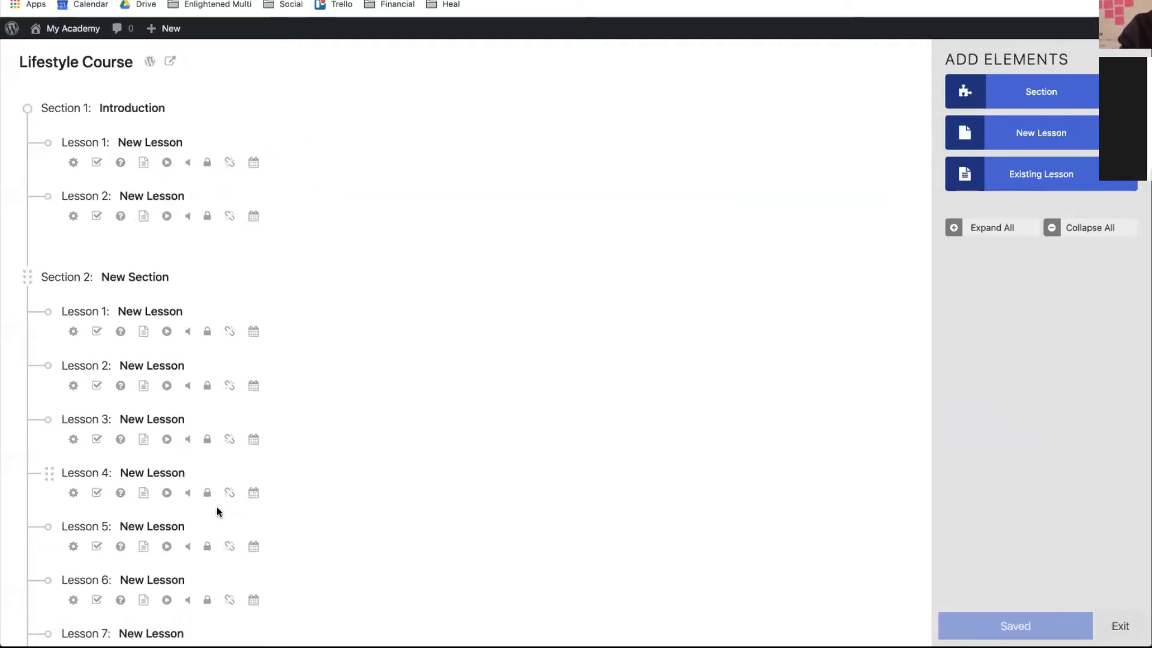
scroll(217, 510, down, 8)
scroll(217, 515, up, 9)
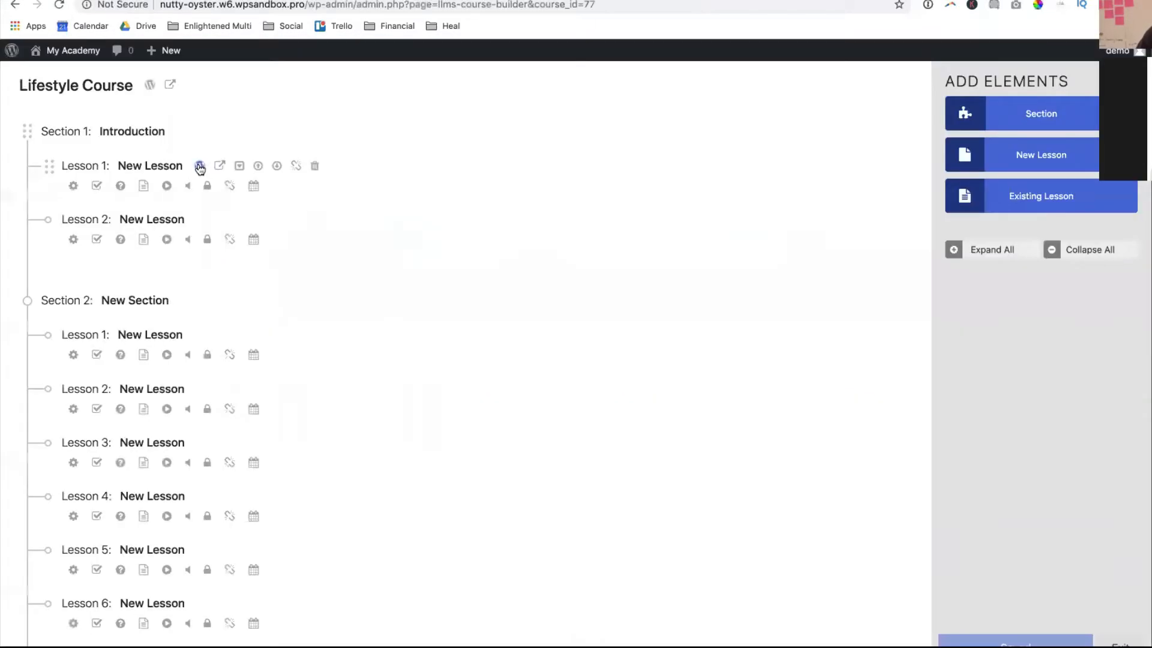
- Edit the first New Lesson under Introduction from the Course Builder
click(198, 164)
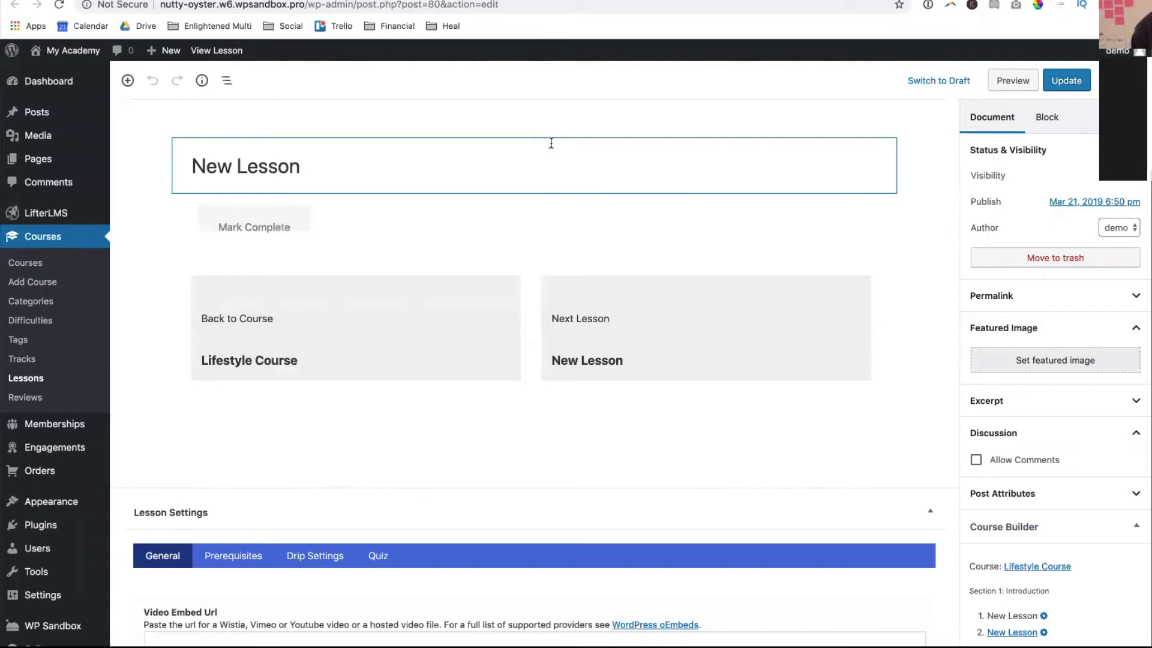
- From the second lesson's live page, open it in the editor with Edit Lesson
click(281, 213)
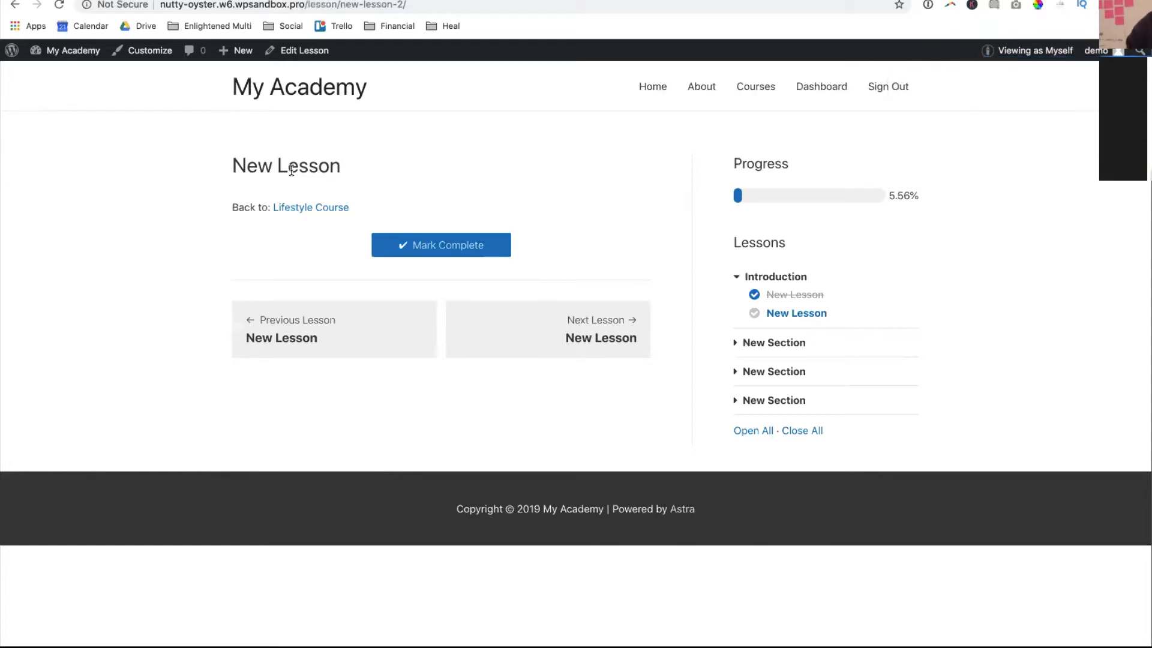
click(314, 50)
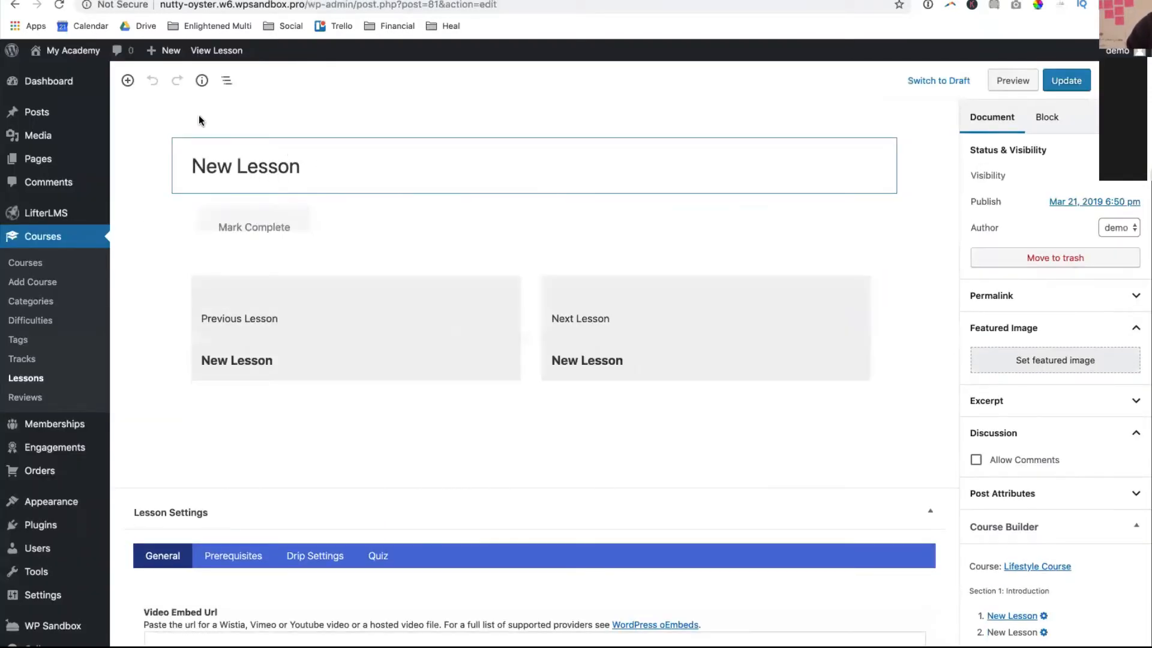
- Embed the Vimeo video 'Landscapes: Volume 4K' in the lesson from its pasted address
click(136, 82)
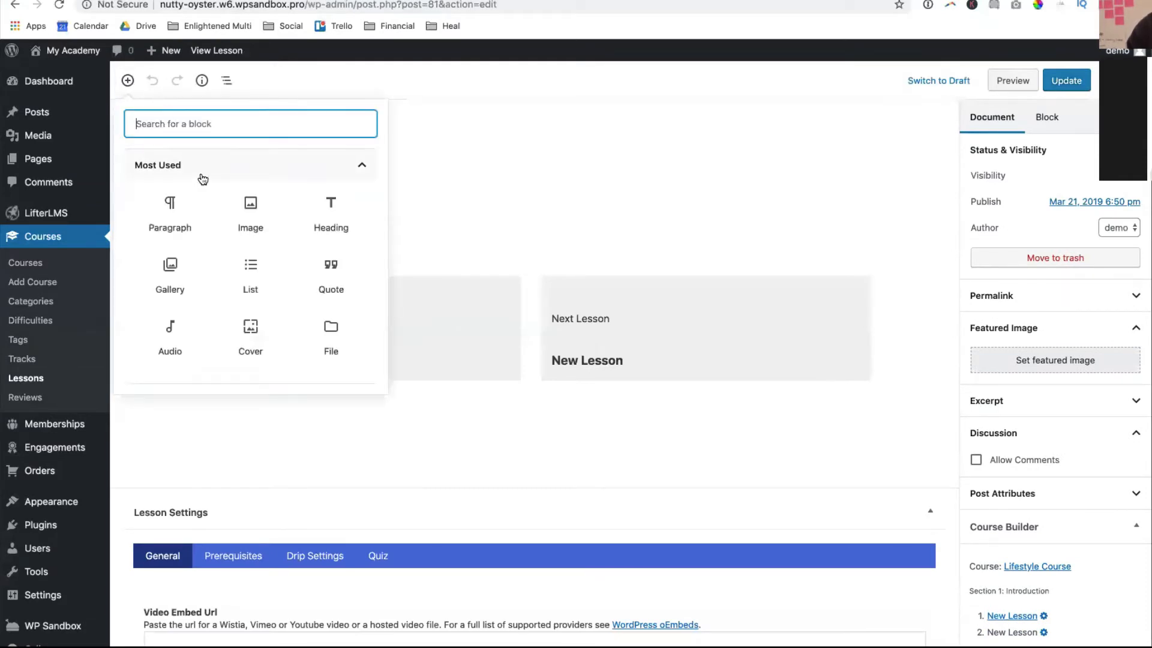
scroll(255, 273, down, 5)
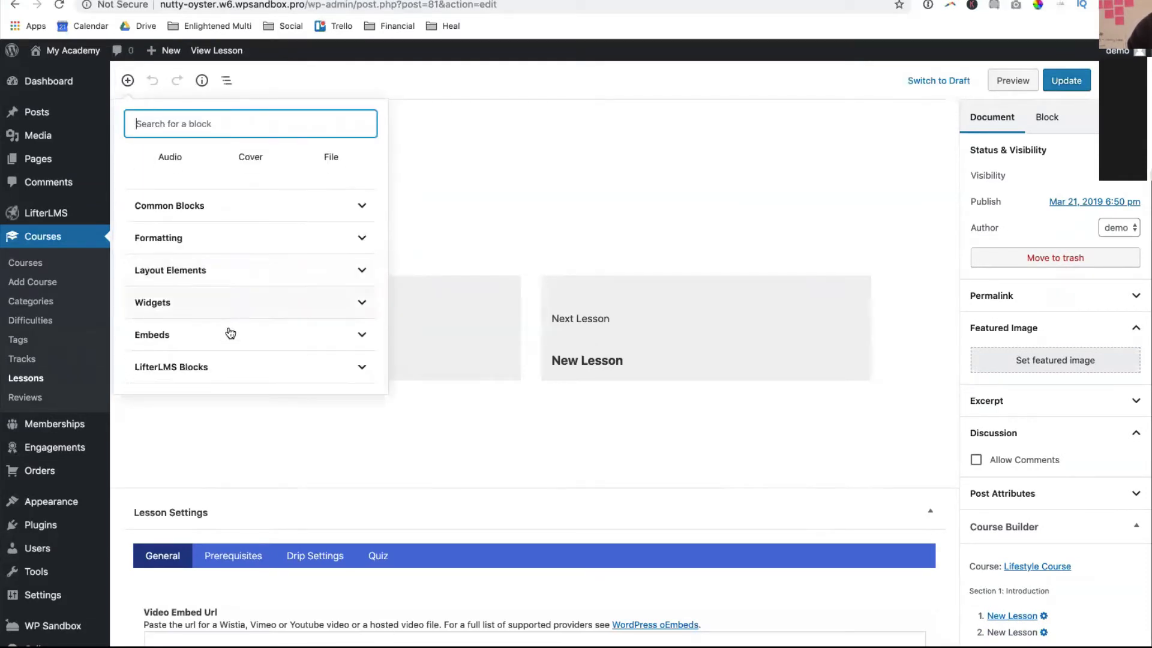
click(172, 336)
scroll(282, 288, down, 5)
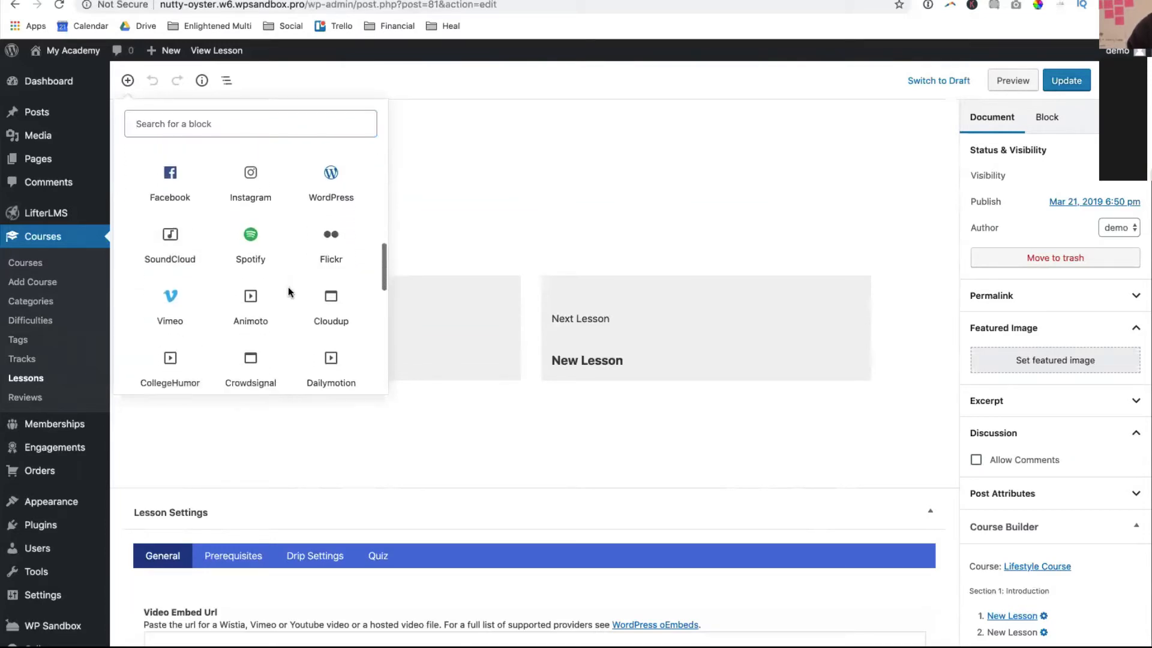
click(172, 219)
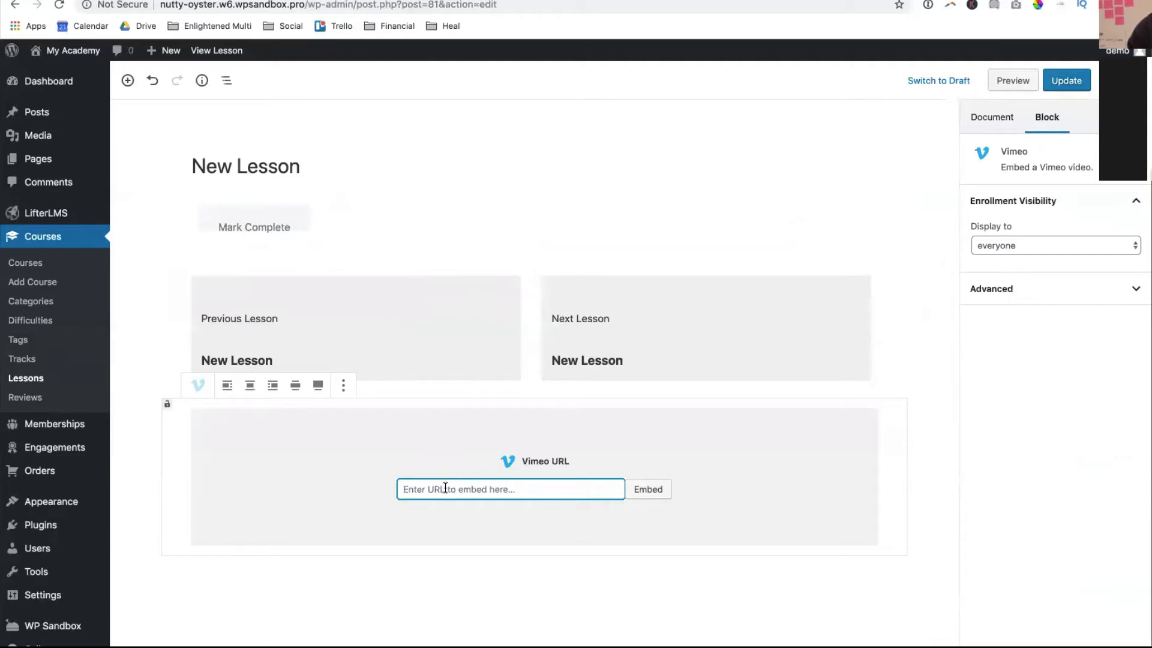
text(https://vimeo.com/117079445)
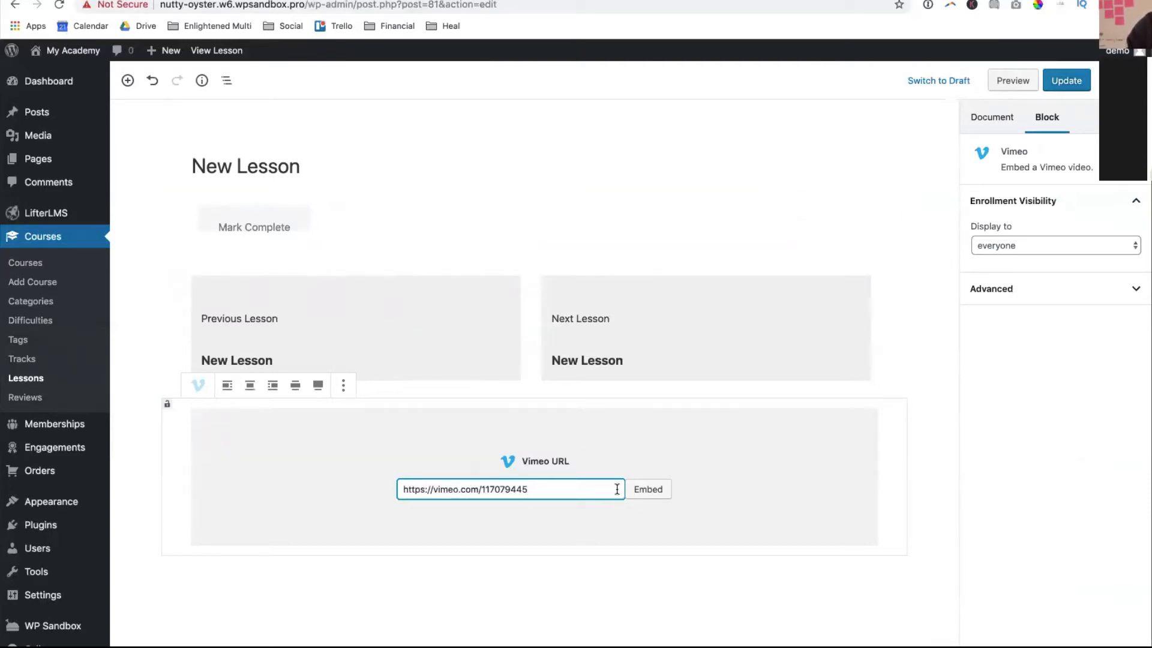
click(662, 495)
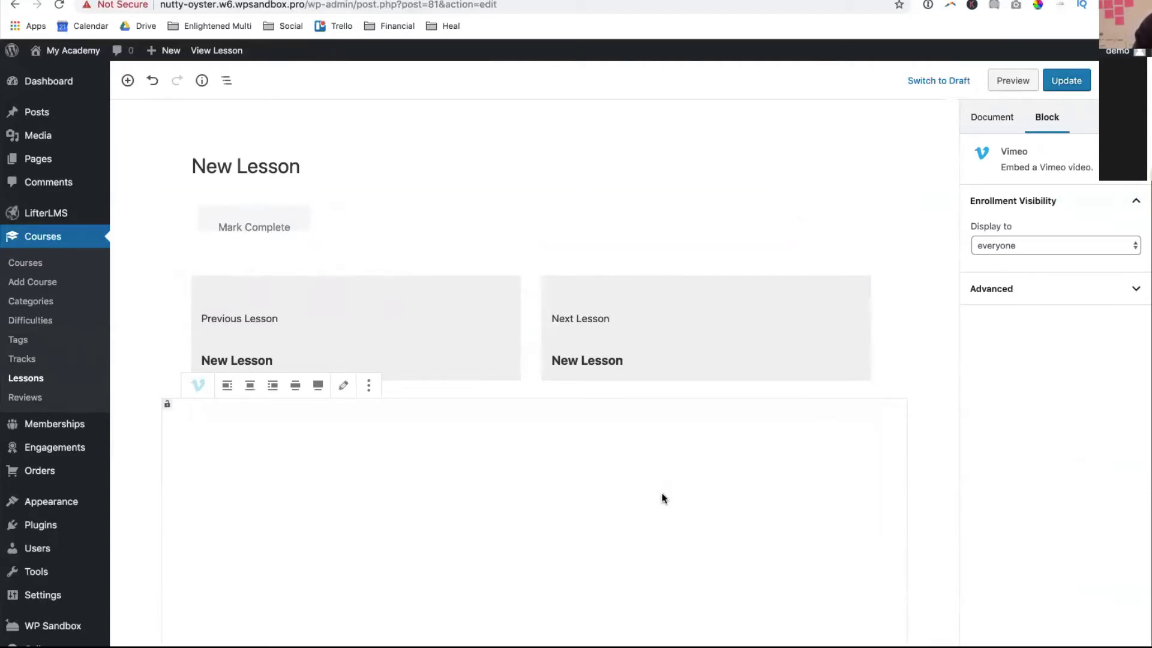
scroll(599, 514, down, 3)
scroll(599, 514, up, 2)
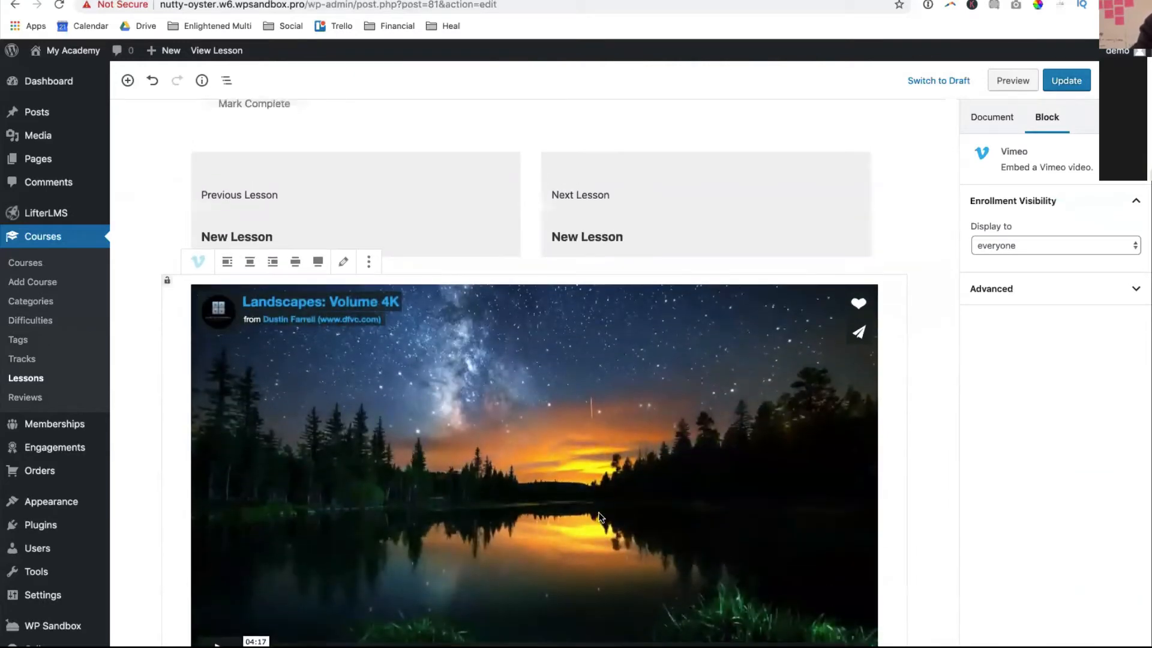
scroll(356, 407, down, 4)
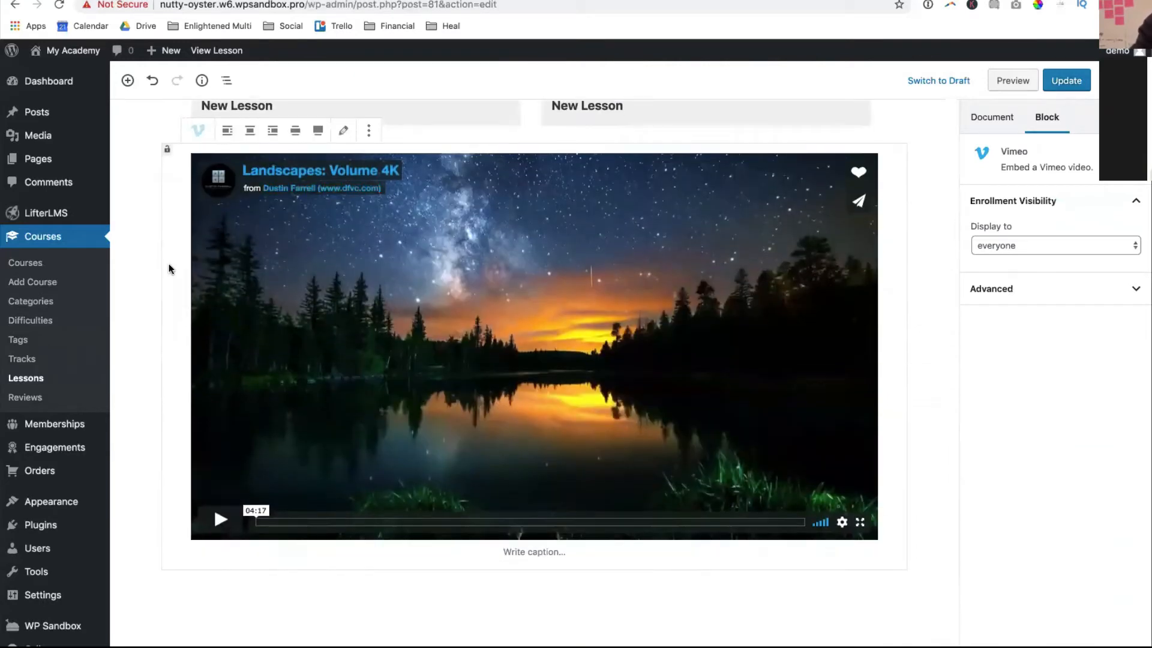
- Move the Vimeo block up twice to sit under the title and update the lesson
click(150, 161)
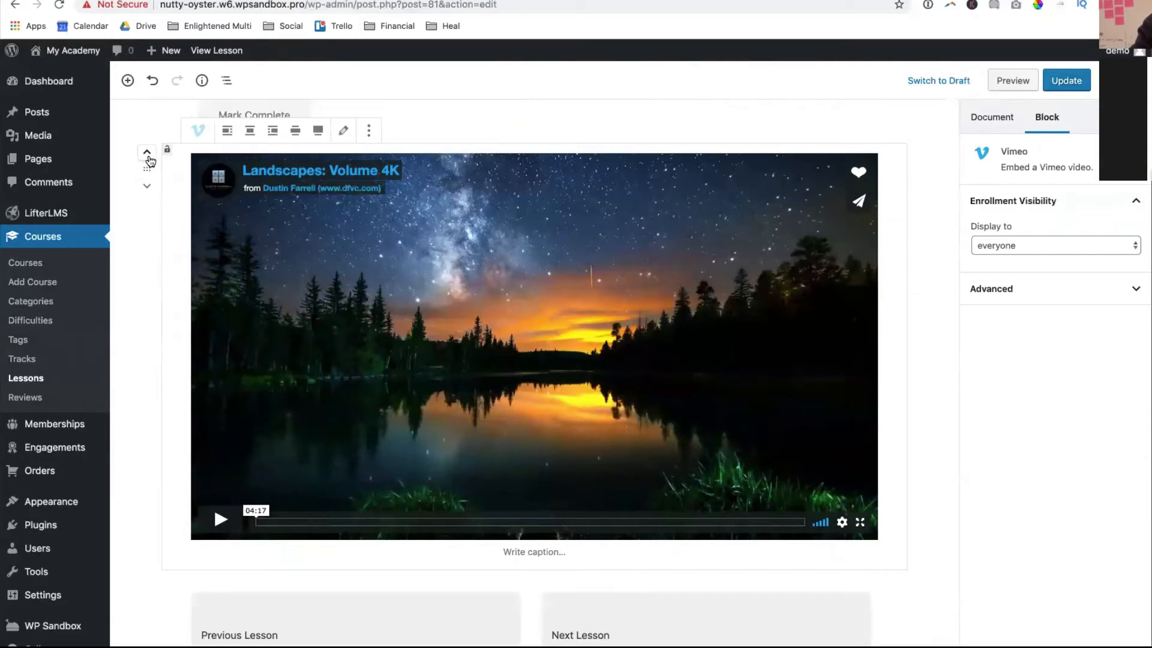
click(150, 159)
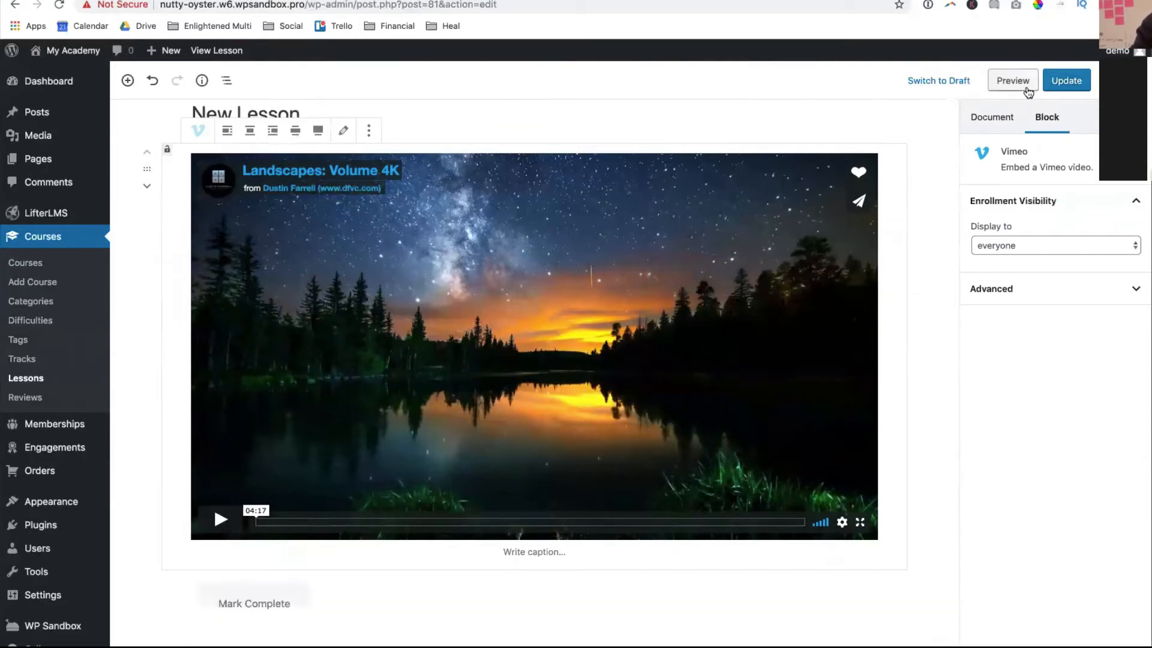
click(1057, 78)
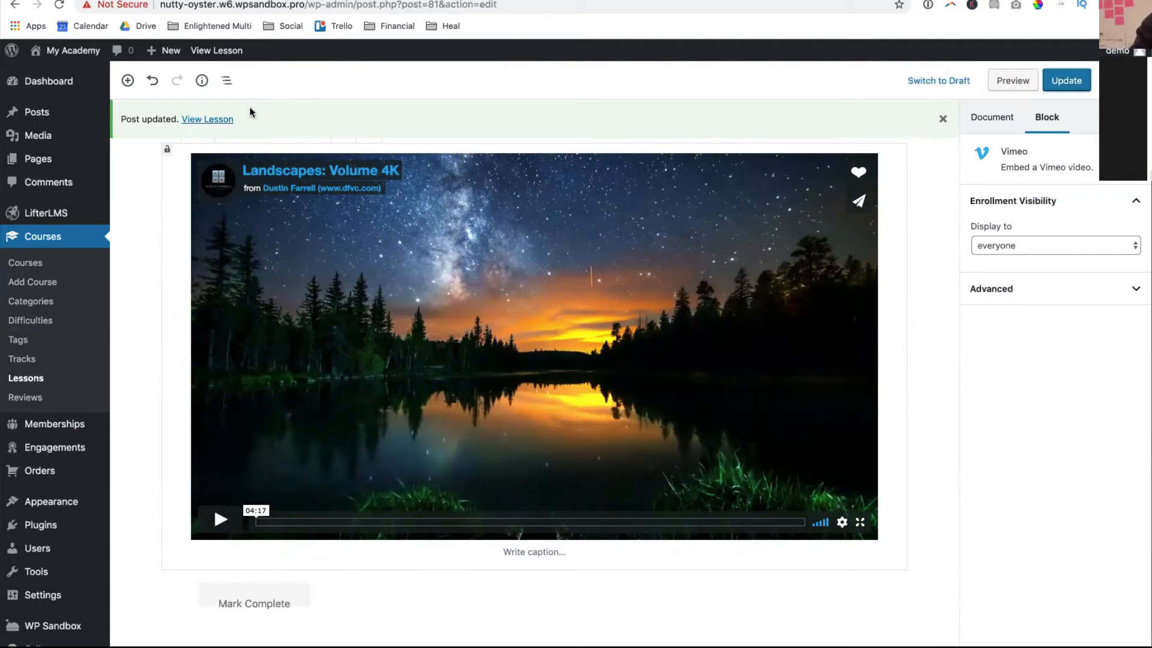
- View the updated lesson live, expand and collapse all sidebar sections, then reopen Introduction
click(219, 120)
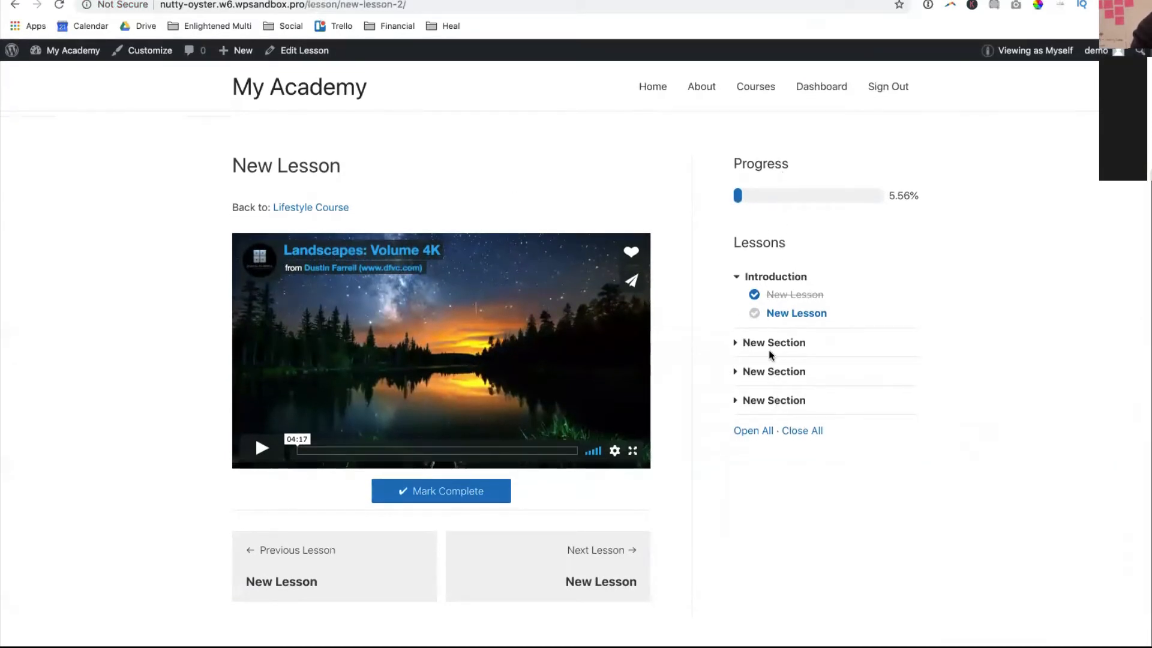
click(739, 428)
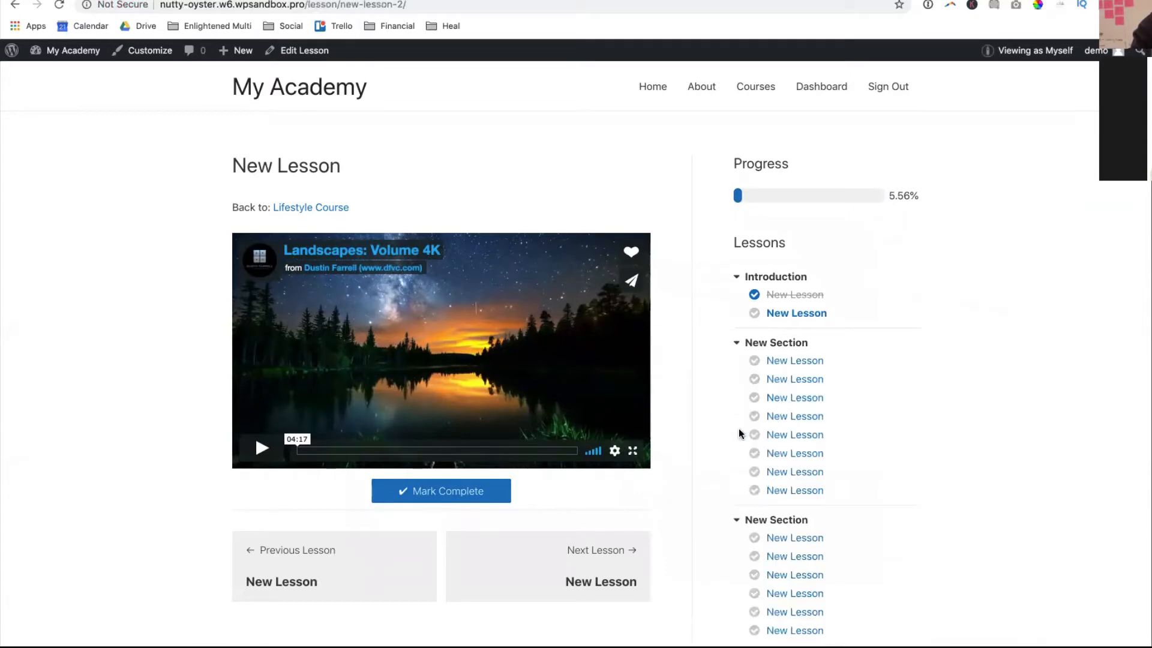
scroll(741, 432, down, 3)
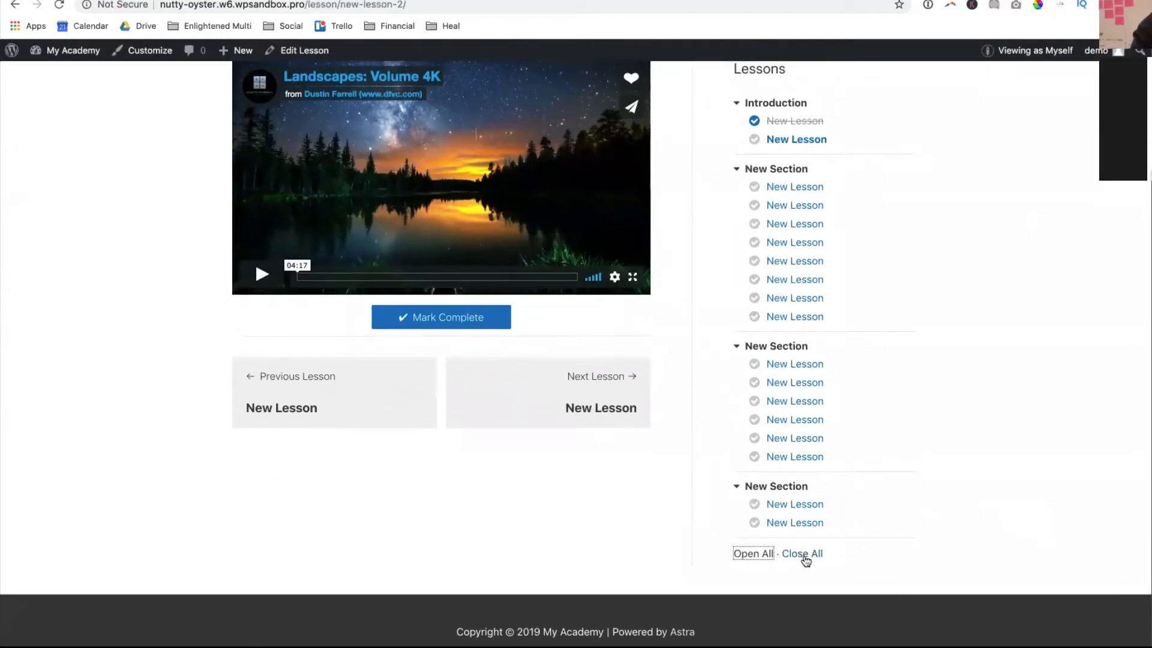
click(801, 548)
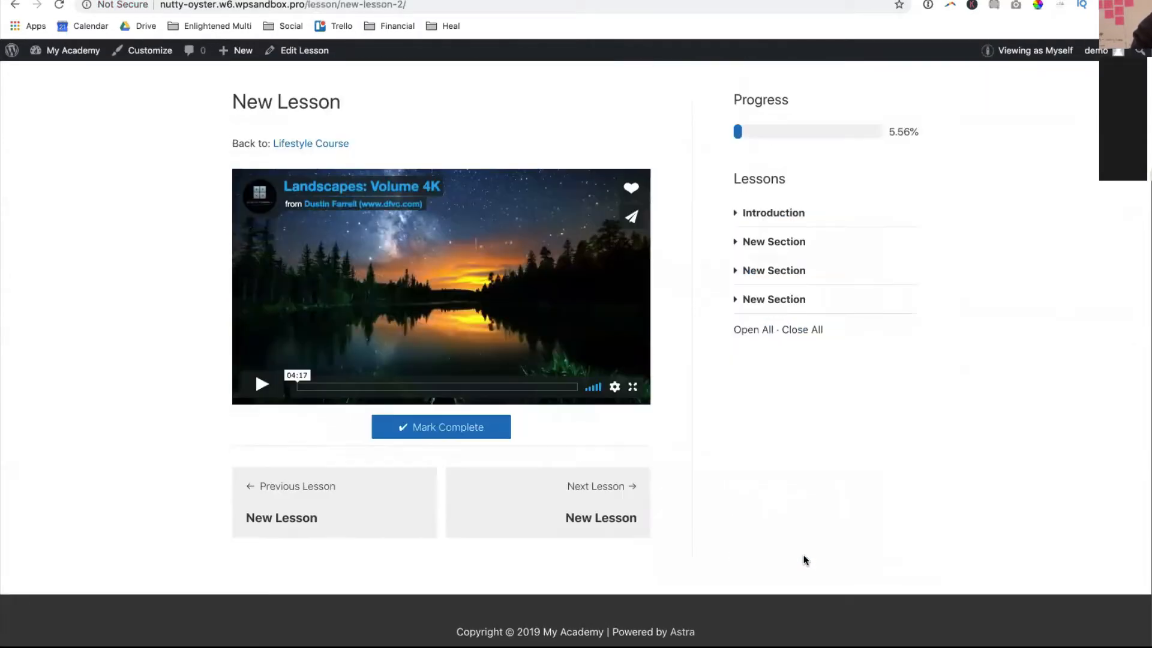
click(740, 215)
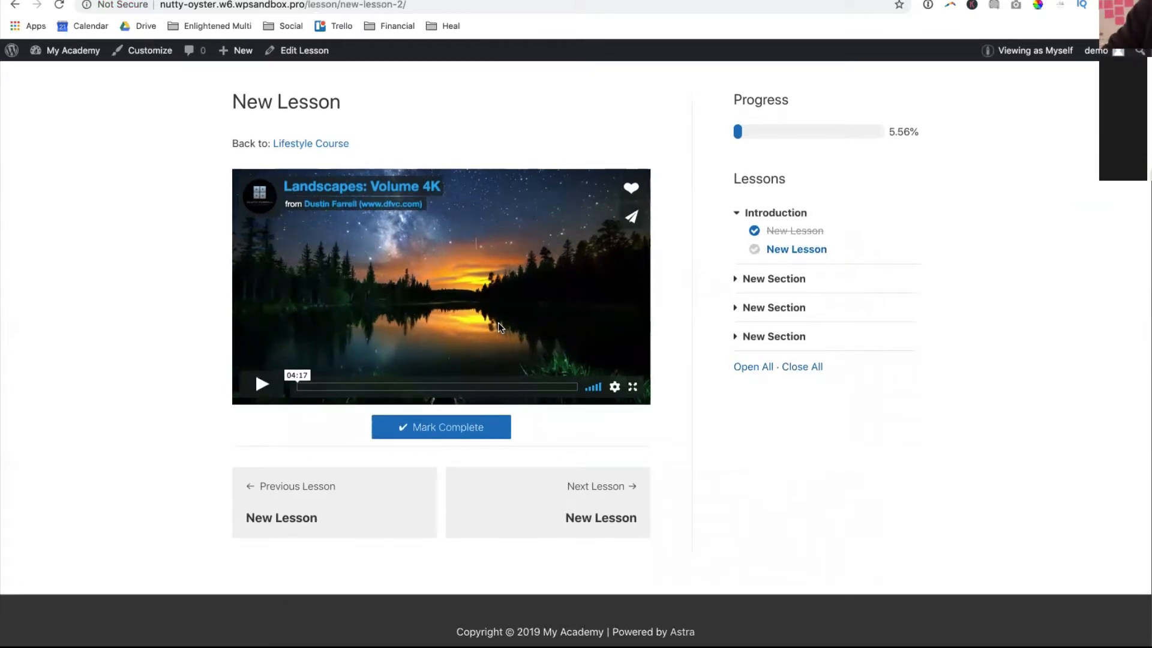
- Play the lesson's Vimeo video and narrow the browser to a phone-like width
click(260, 384)
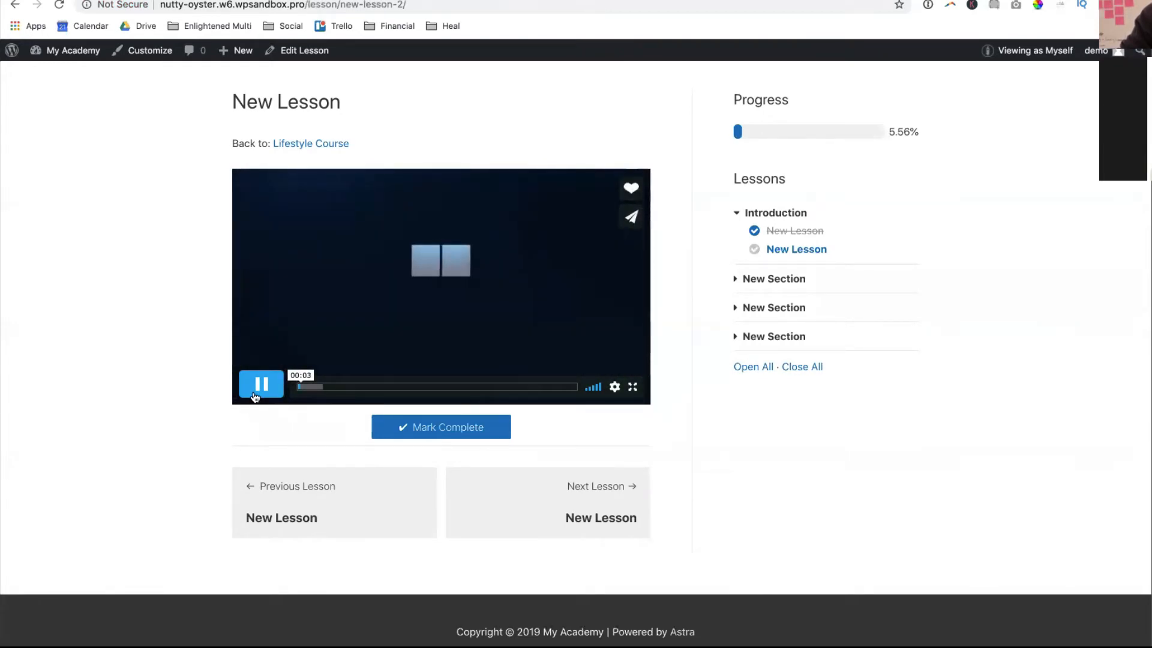
click(257, 389)
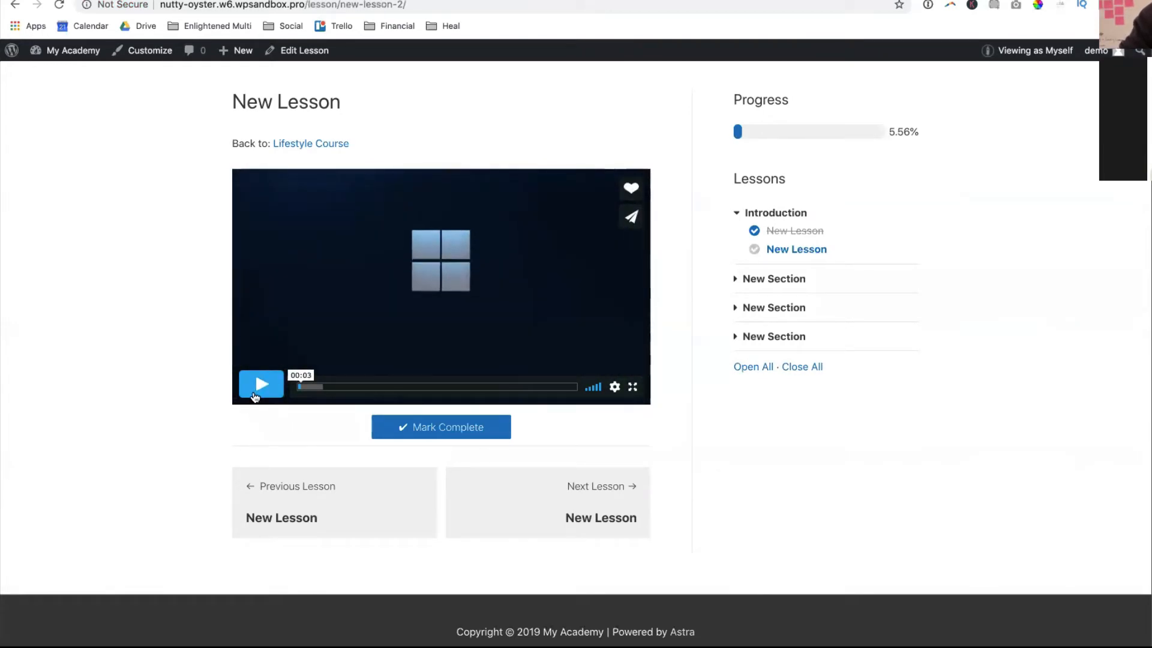
click(408, 289)
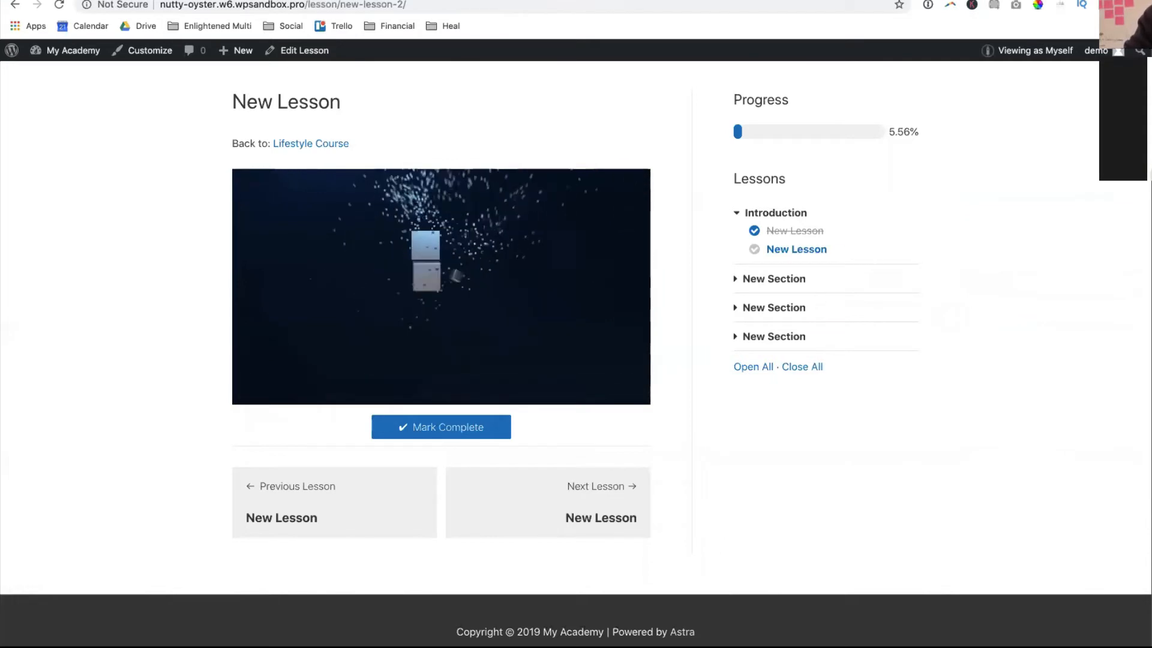
drag(1146, 289, 718, 264)
drag(878, 295, 221, 164)
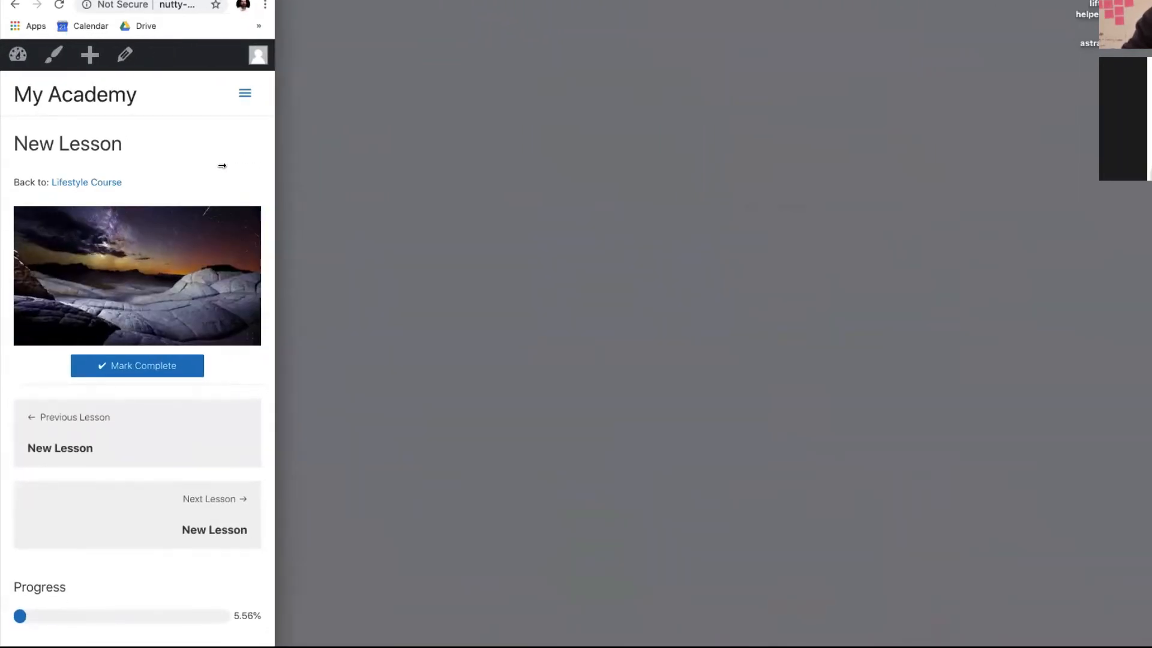
- Open and close the mobile hamburger menu twice to check the navigation
click(245, 92)
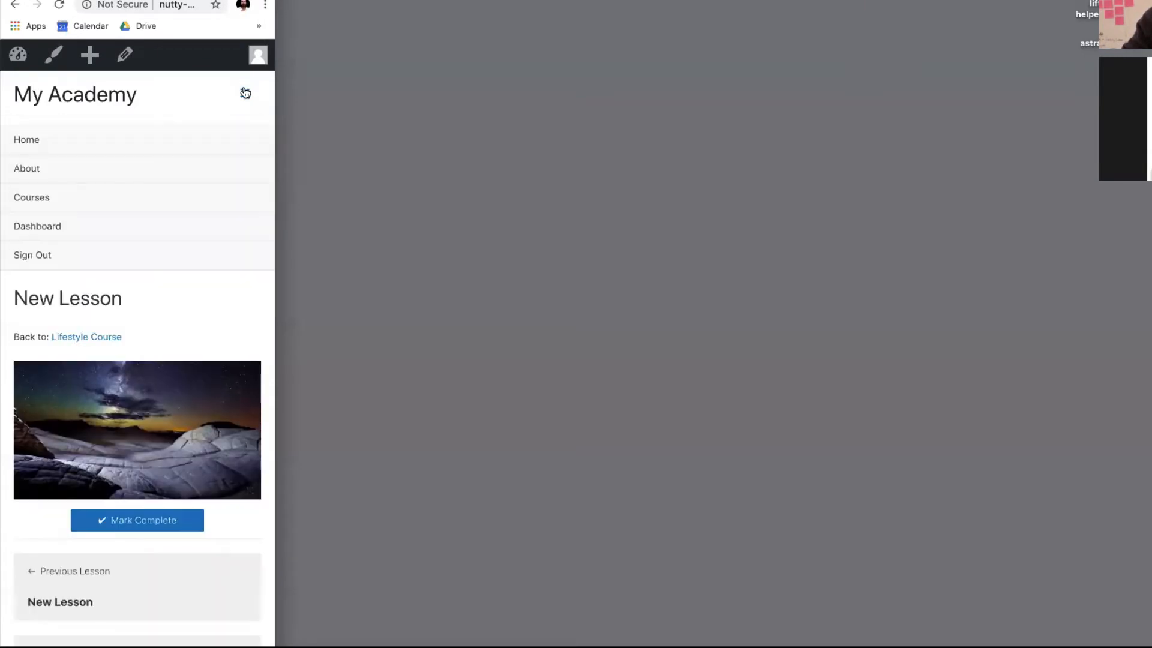
click(245, 92)
click(245, 92)
click(244, 92)
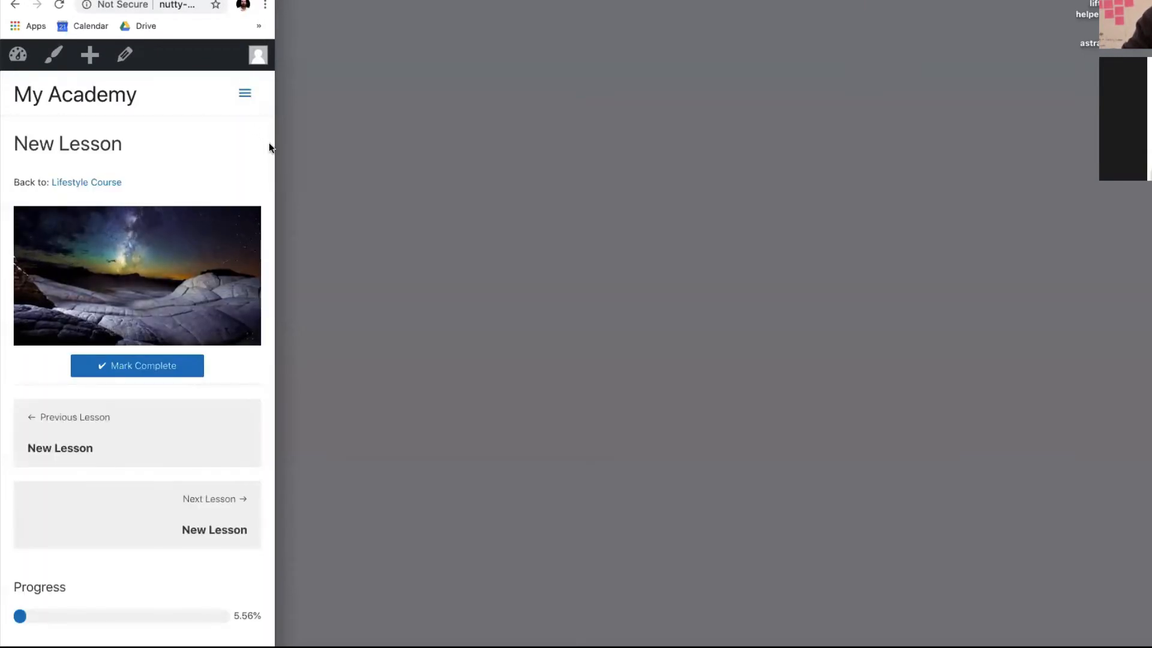
- Widen the browser back to the desktop layout and stop the lesson video
drag(275, 147, 1149, 240)
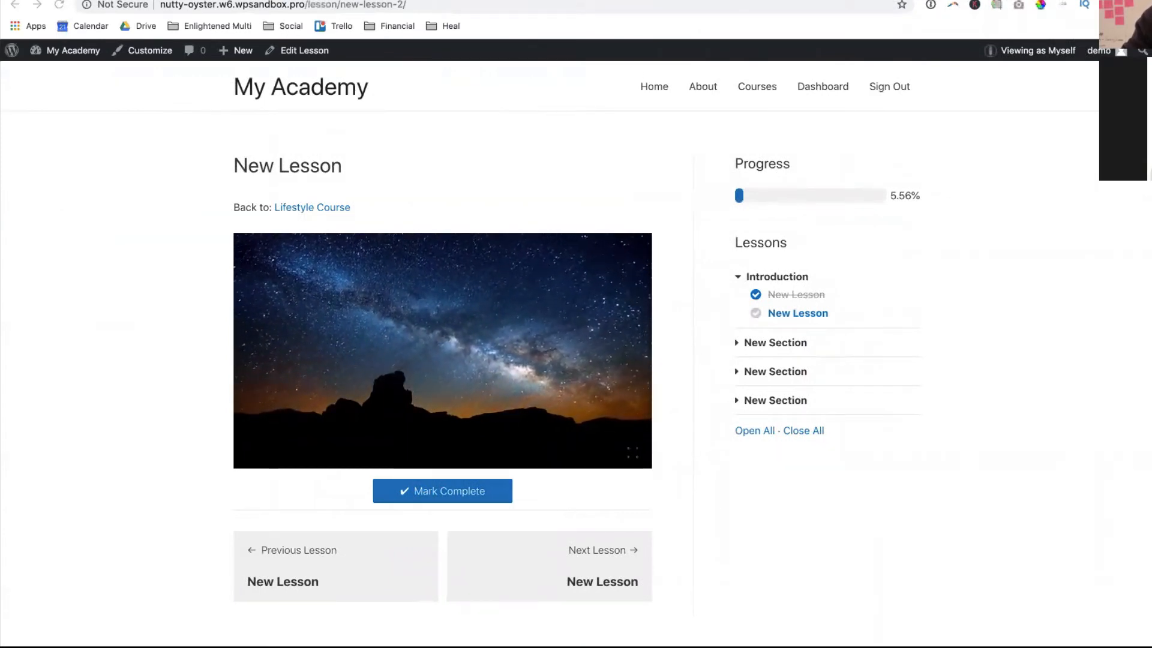
click(444, 270)
scroll(479, 344, down, 3)
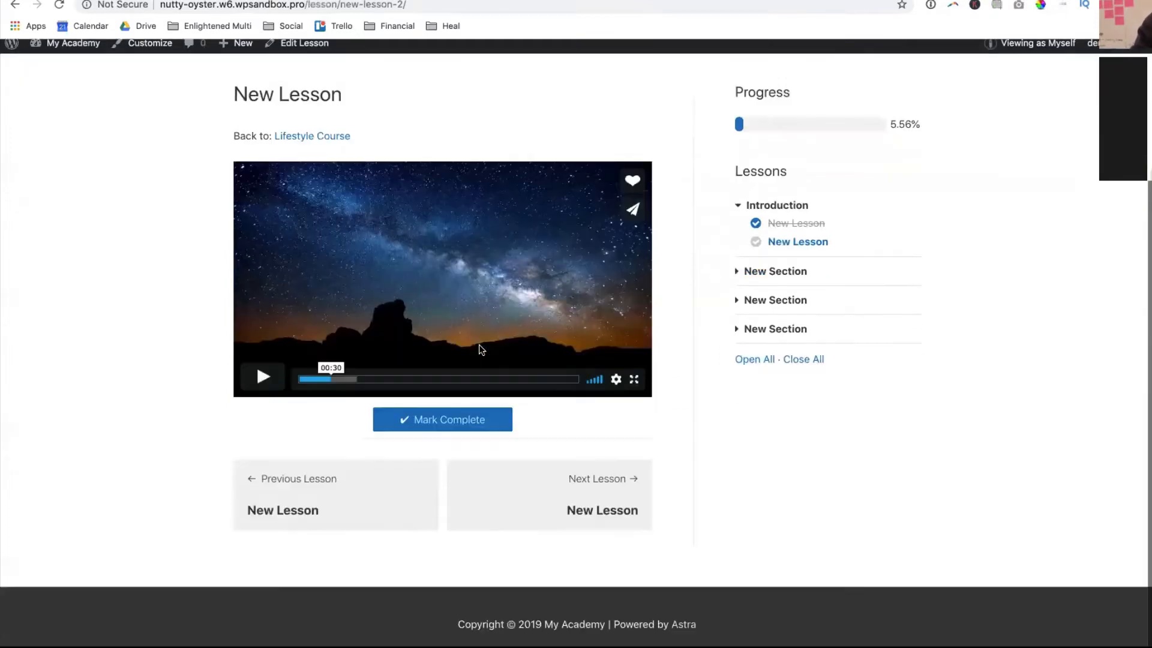
scroll(479, 345, up, 3)
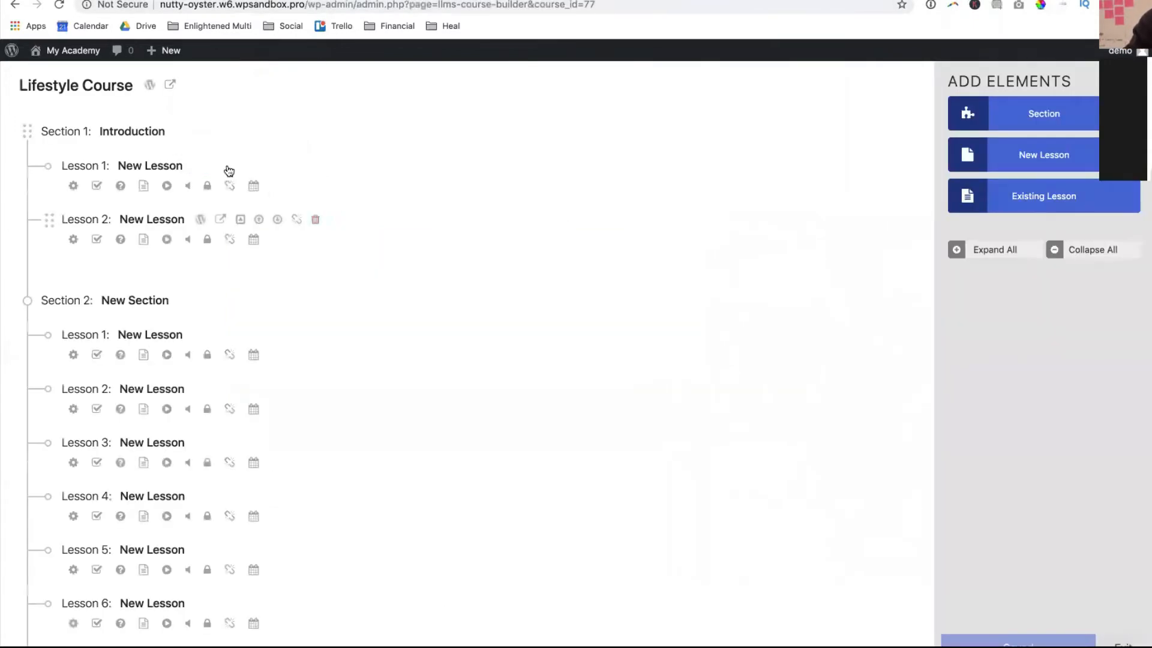
- Reload the Lifestyle Course builder and expand all sections to reveal Introduction's and Section 2's lessons
click(214, 7)
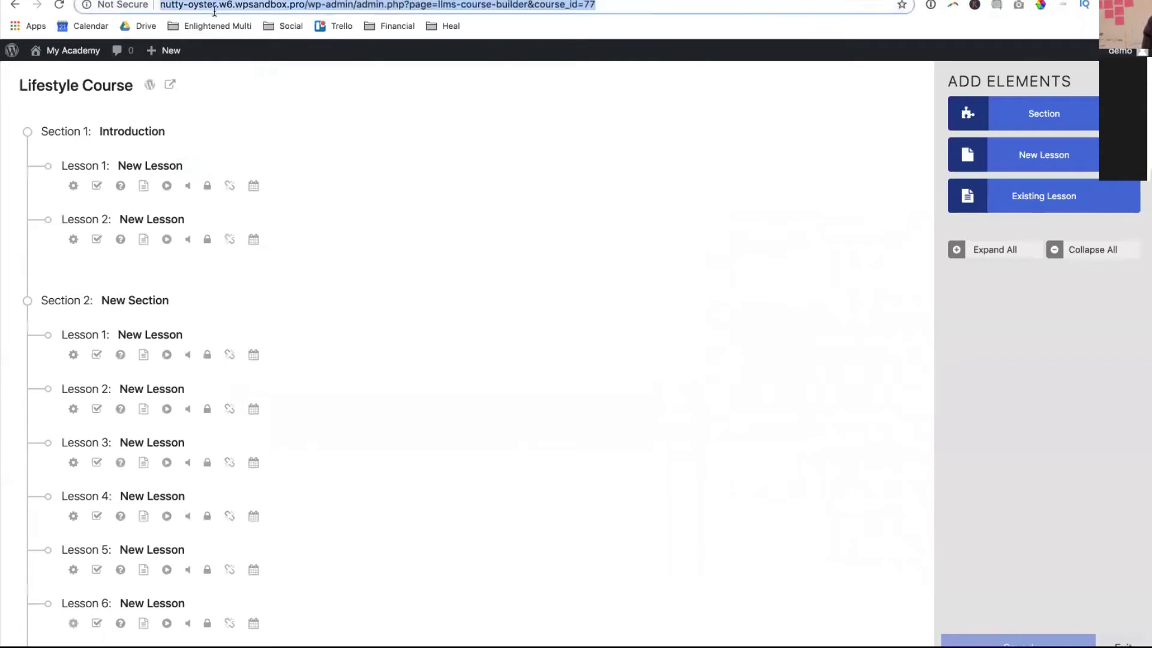
key(Return)
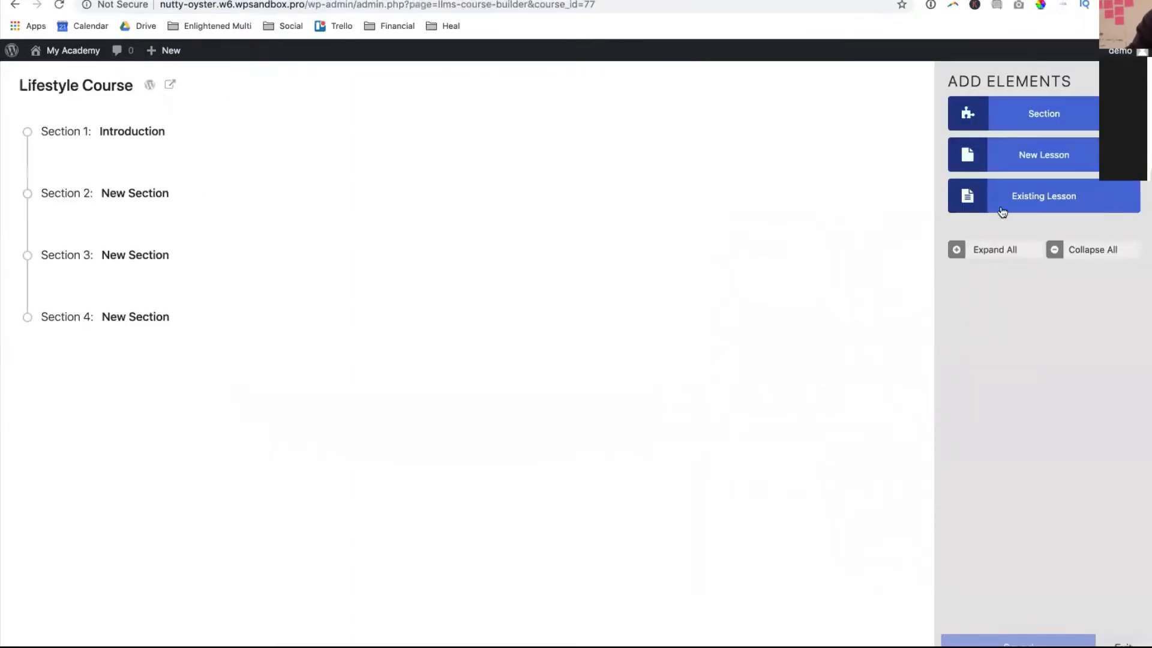
click(1001, 251)
scroll(213, 234, down, 5)
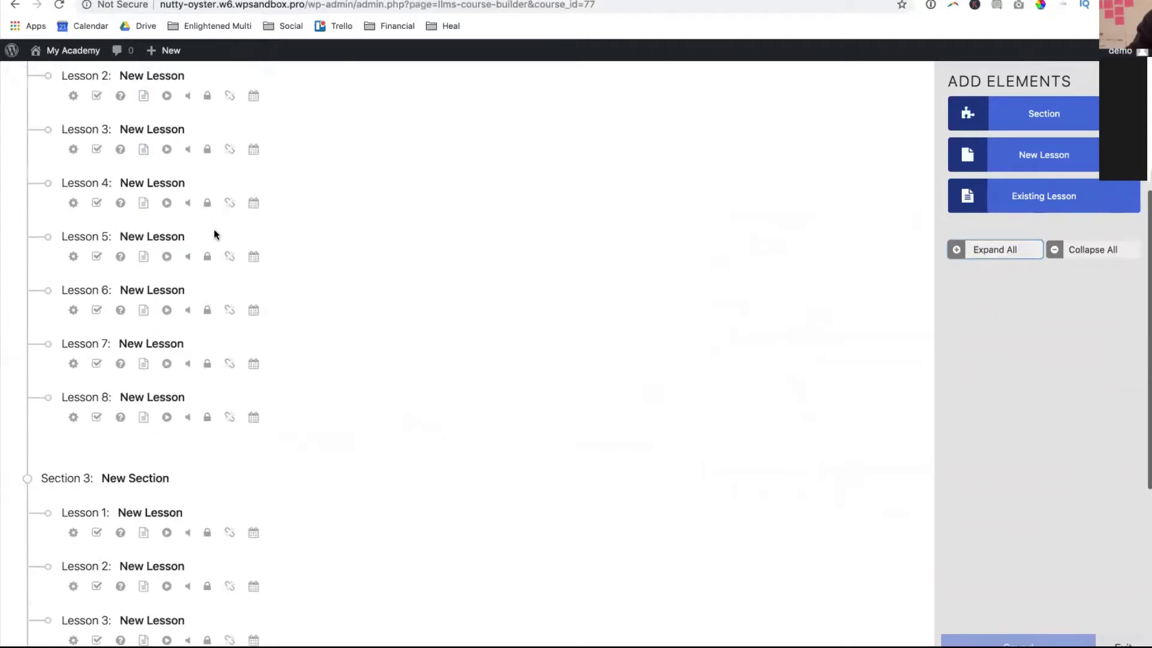
scroll(216, 237, up, 5)
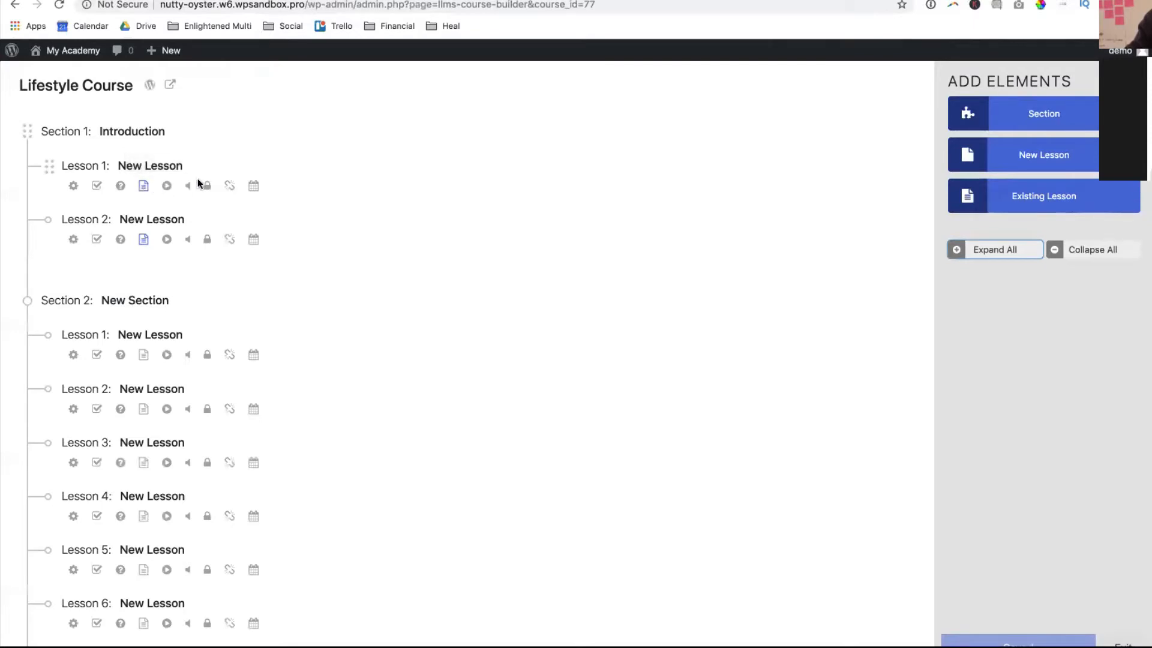
mouse_move(198, 168)
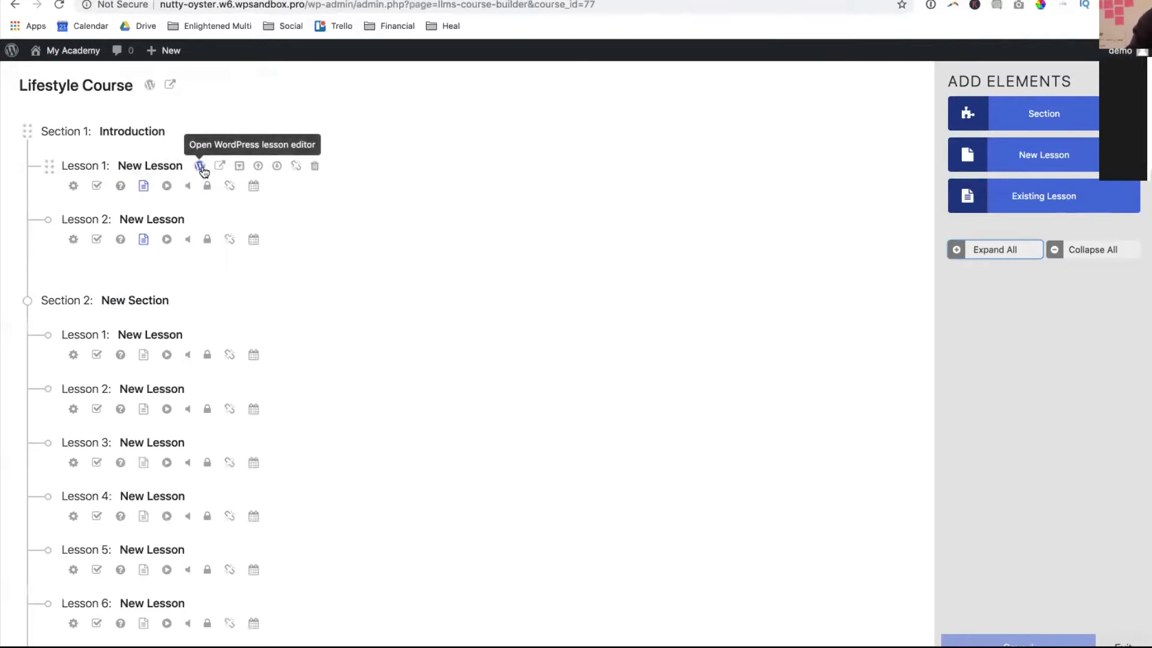
click(239, 172)
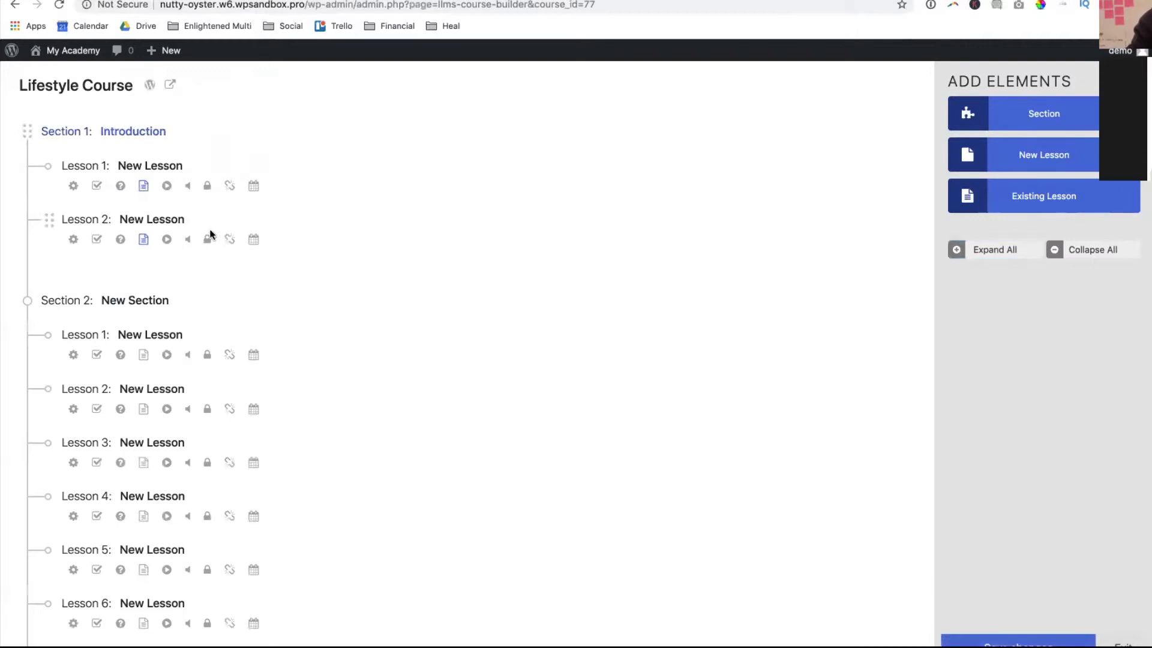
mouse_move(214, 212)
mouse_move(277, 169)
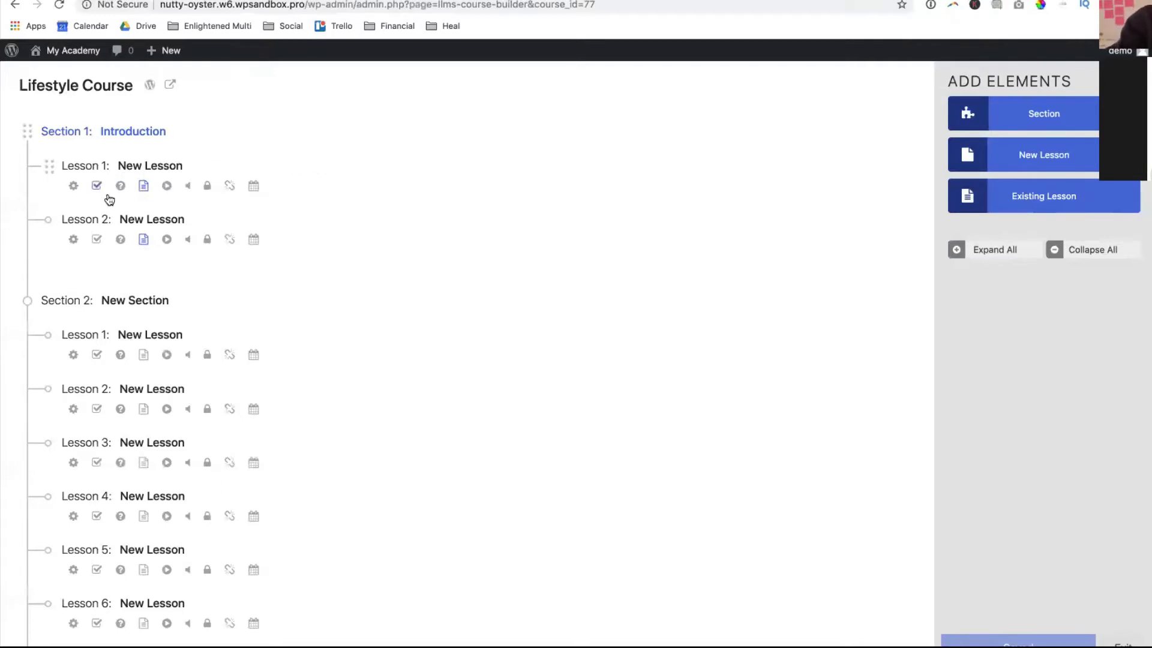
- Open Lesson 1's settings and review its Video Embed URL and drip method without changes
click(73, 187)
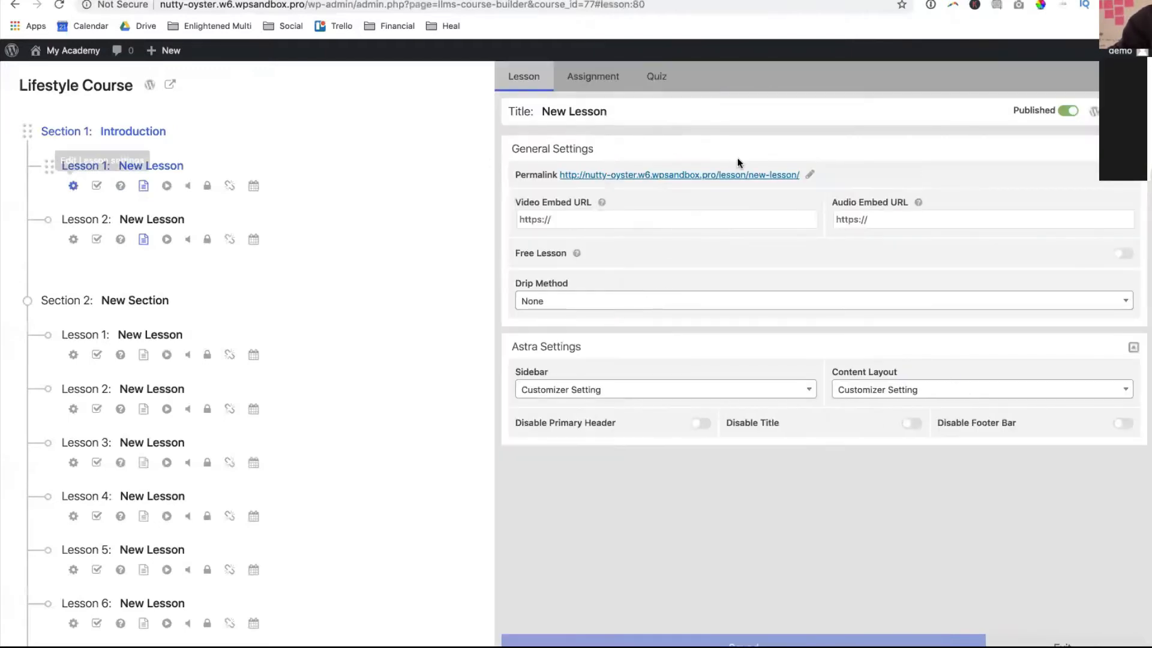
click(570, 221)
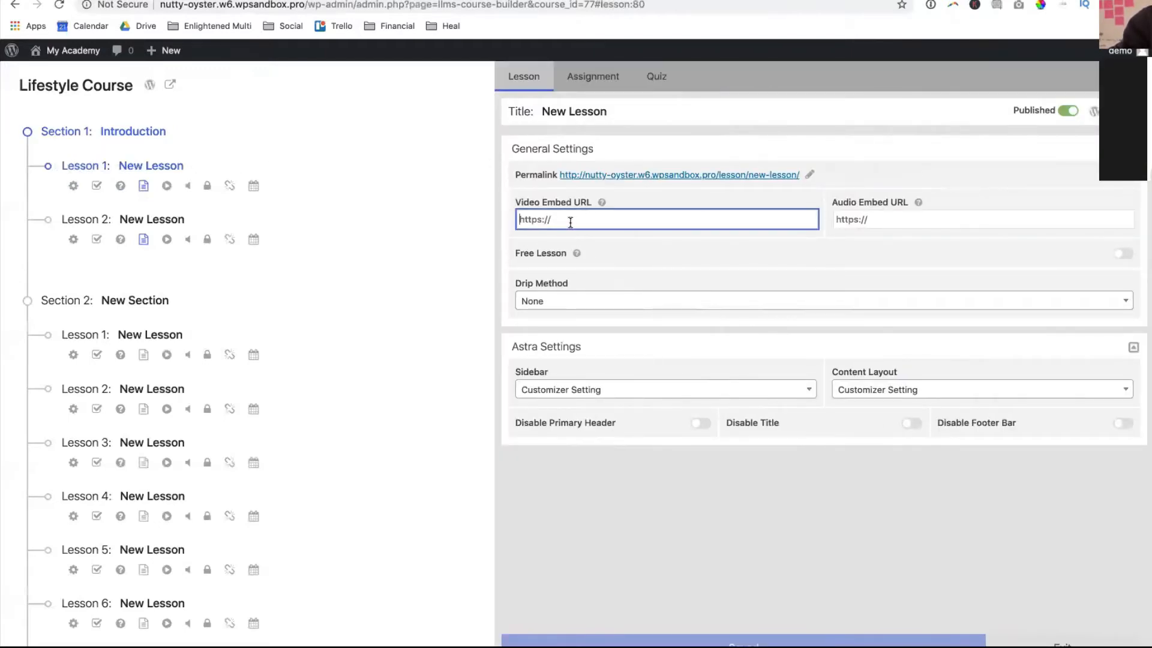
click(610, 301)
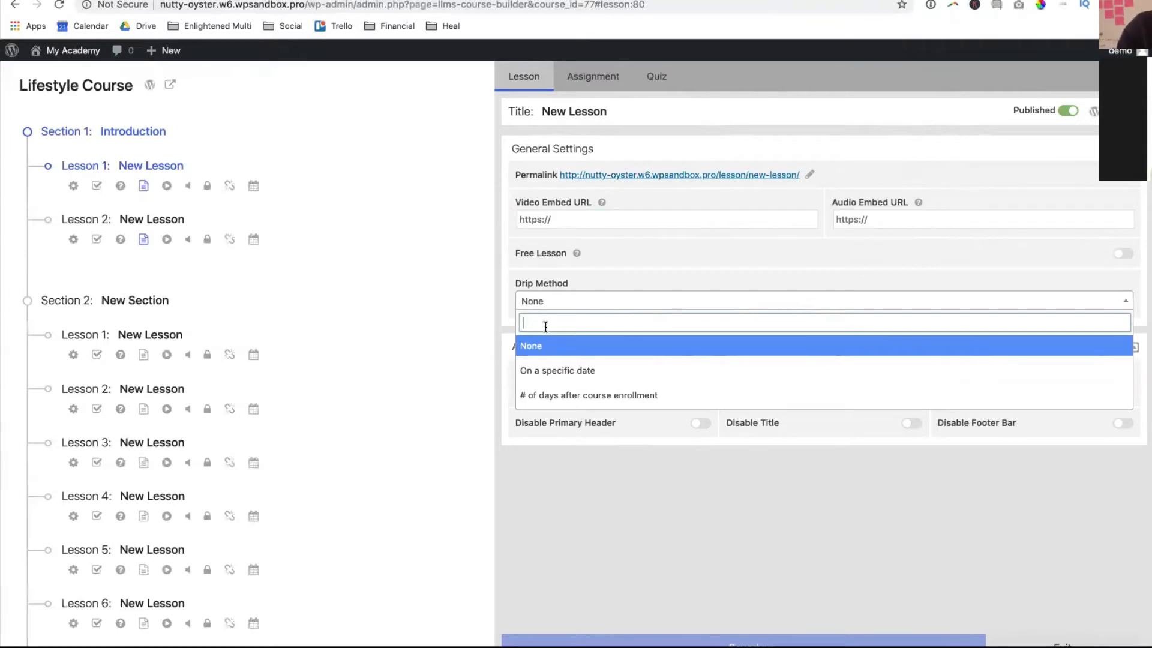
click(279, 194)
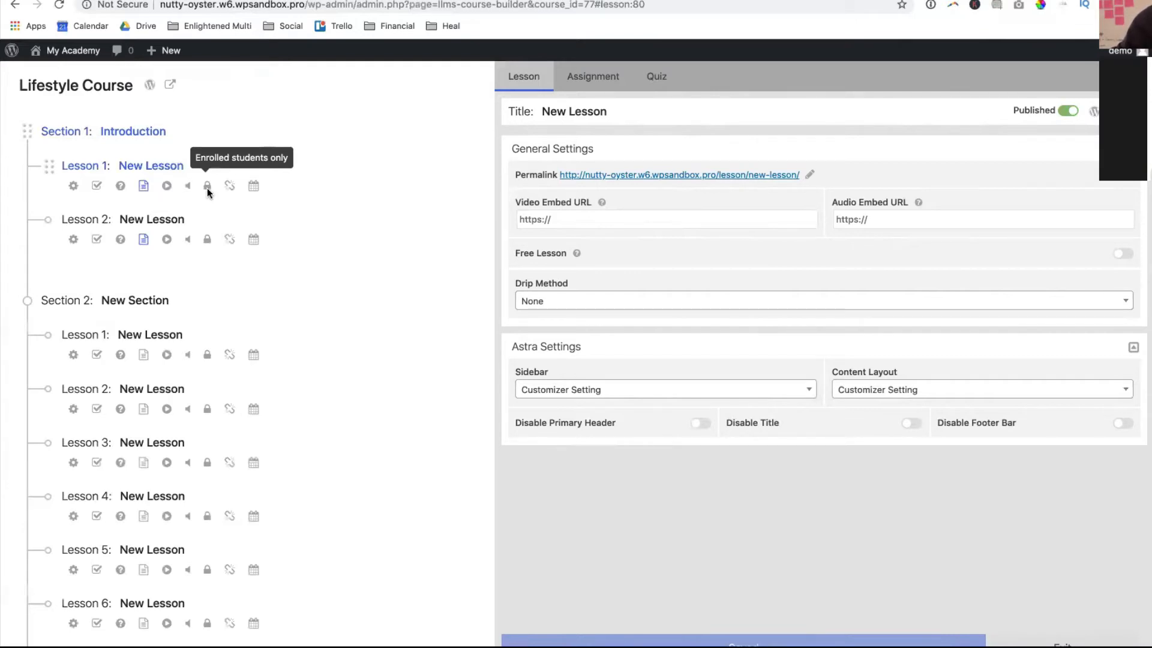
- Switch to Lesson 1's Quiz panel, showing no quiz attached yet
scroll(207, 191, down, 1)
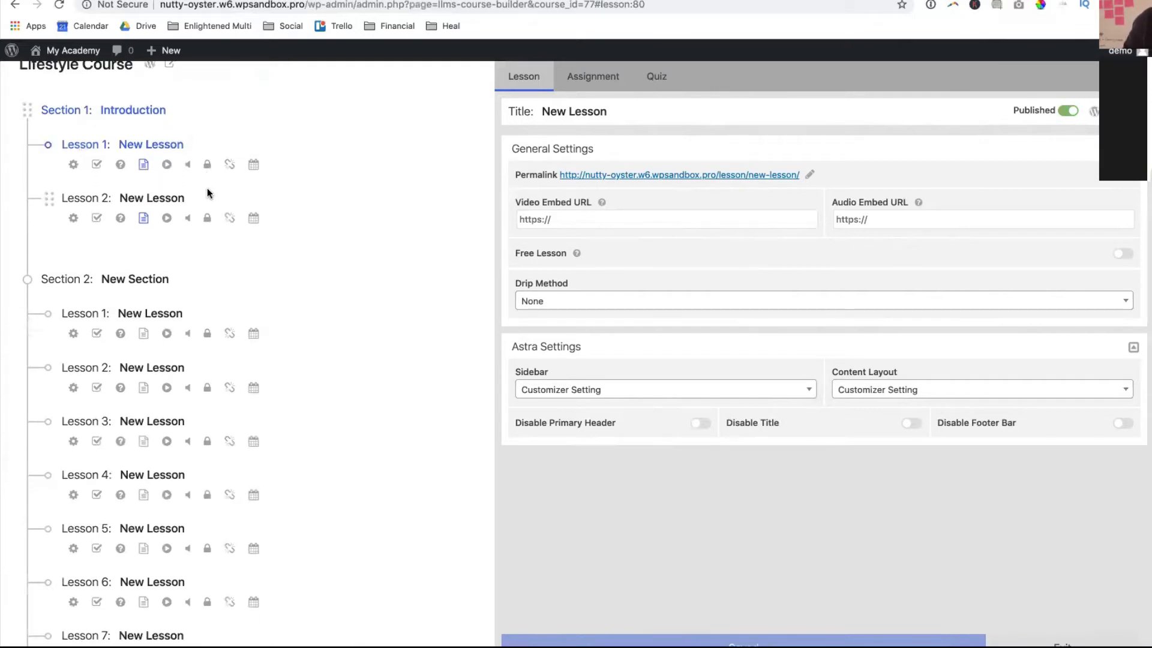
scroll(208, 192, down, 1)
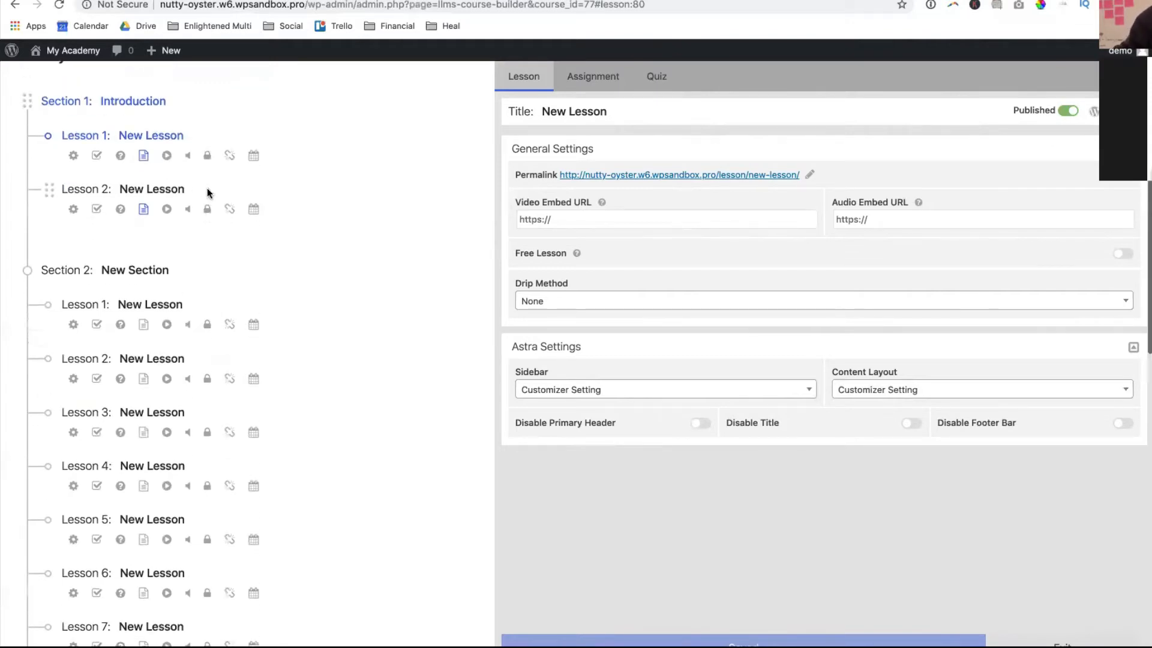
scroll(207, 189, up, 2)
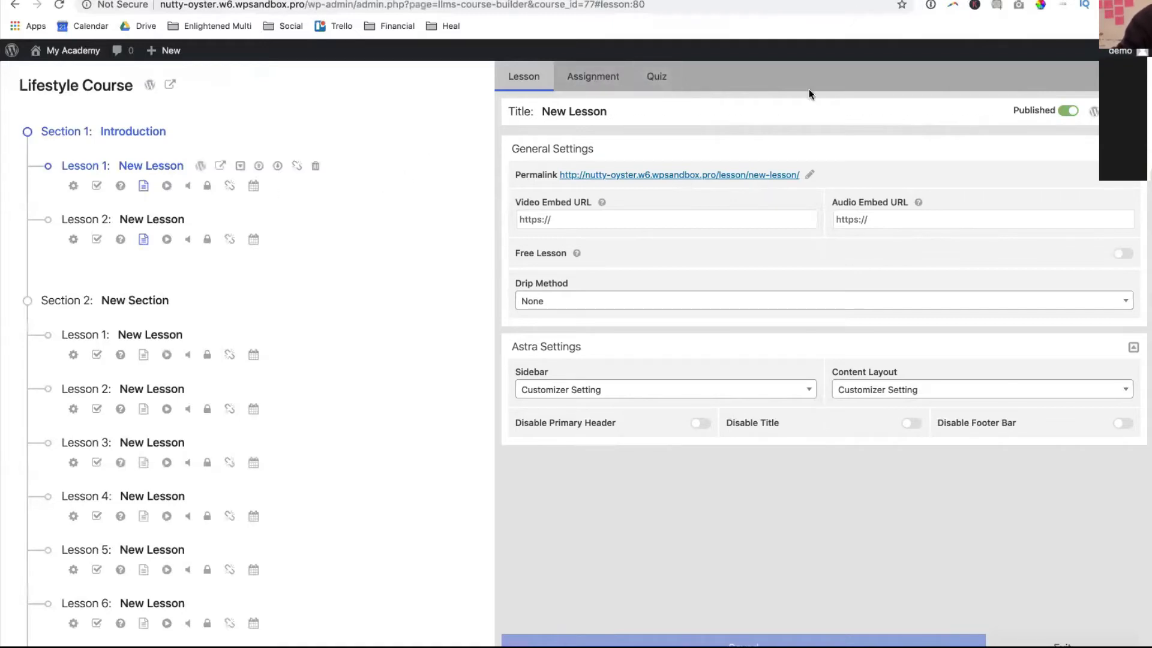
click(663, 77)
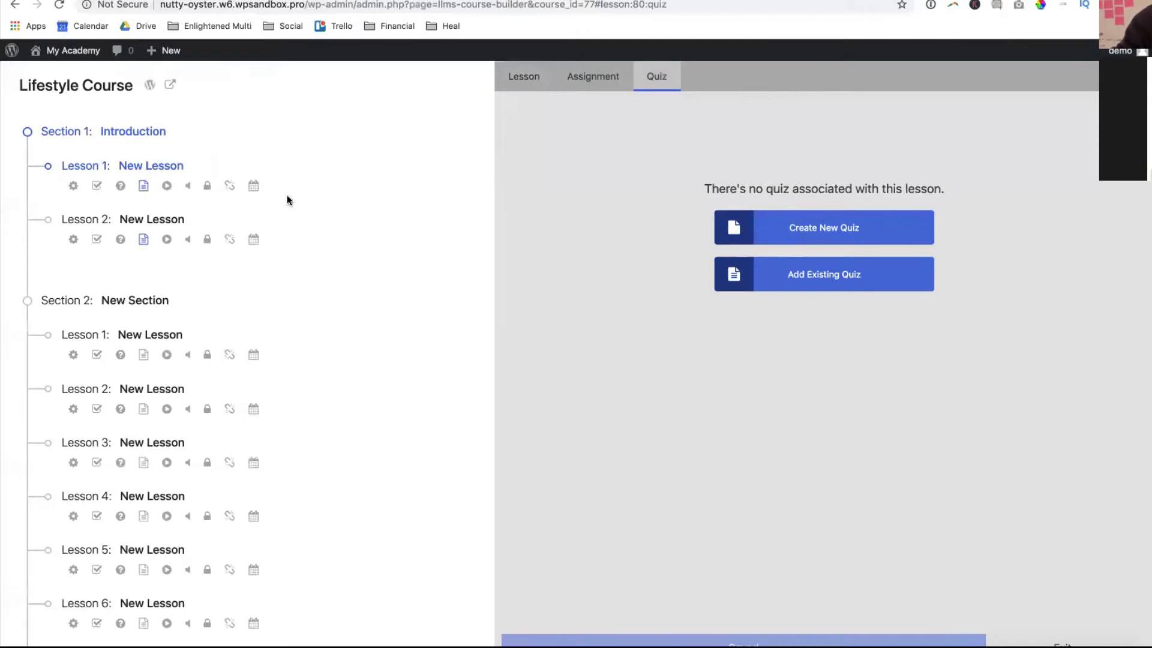
- Create a new quiz for Lesson 1 with the description 'Lorem Ipsum'
click(735, 227)
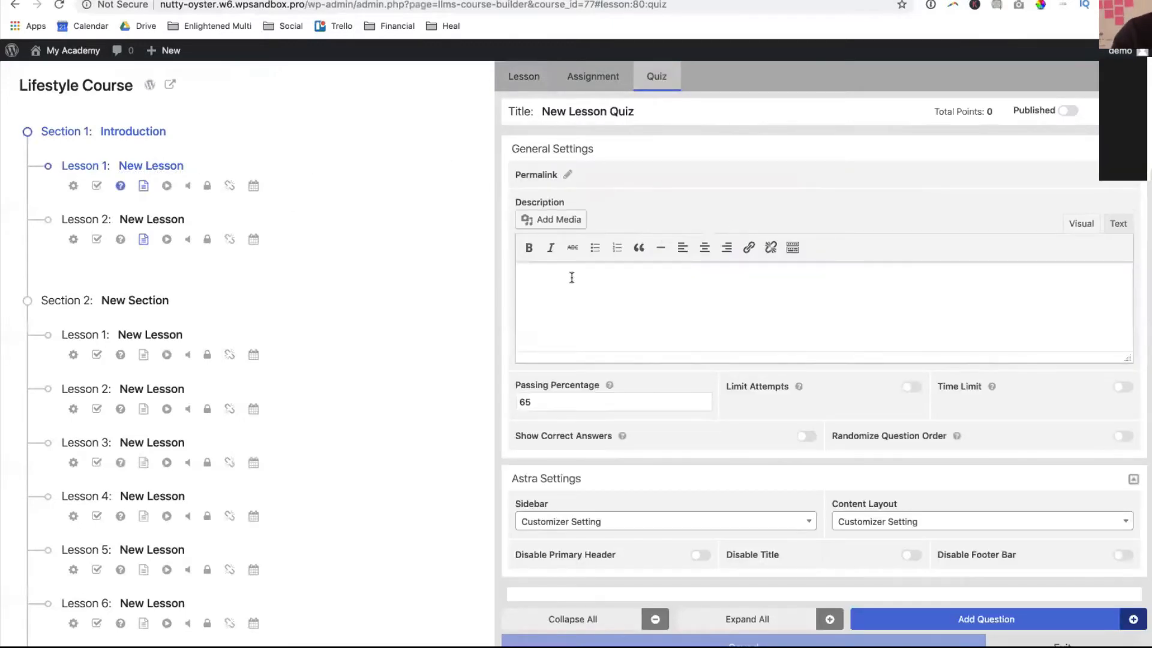
text(Lorem Ipsum)
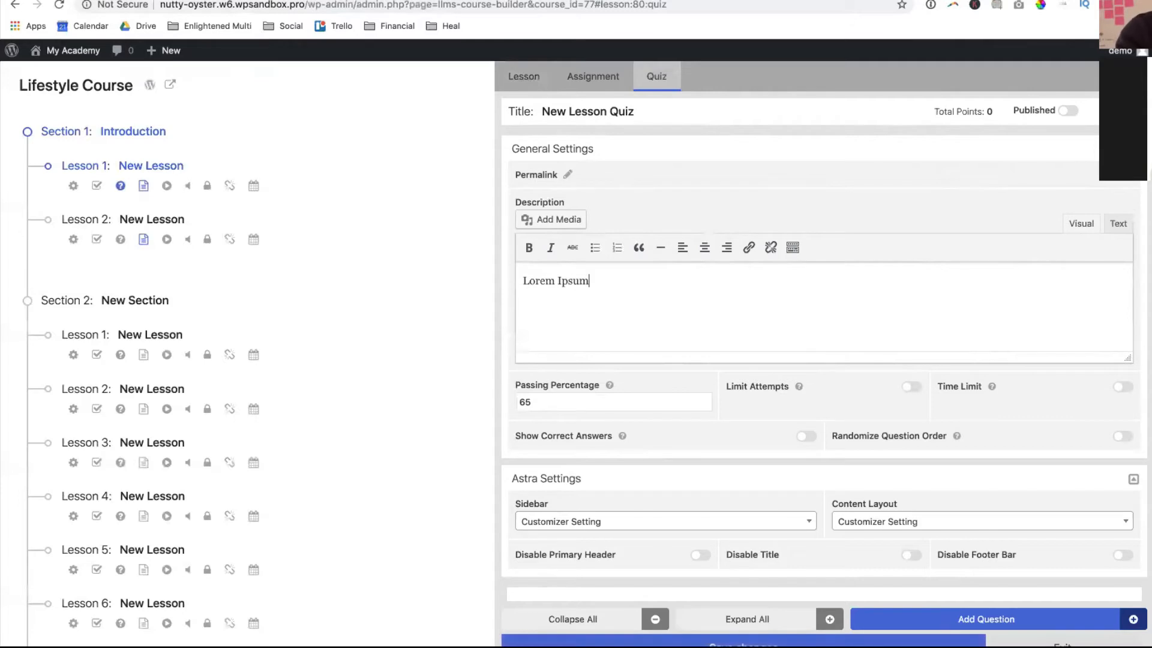
- Keep the 65% passing grade, leave attempt and time limits off, and start adding a question
click(574, 409)
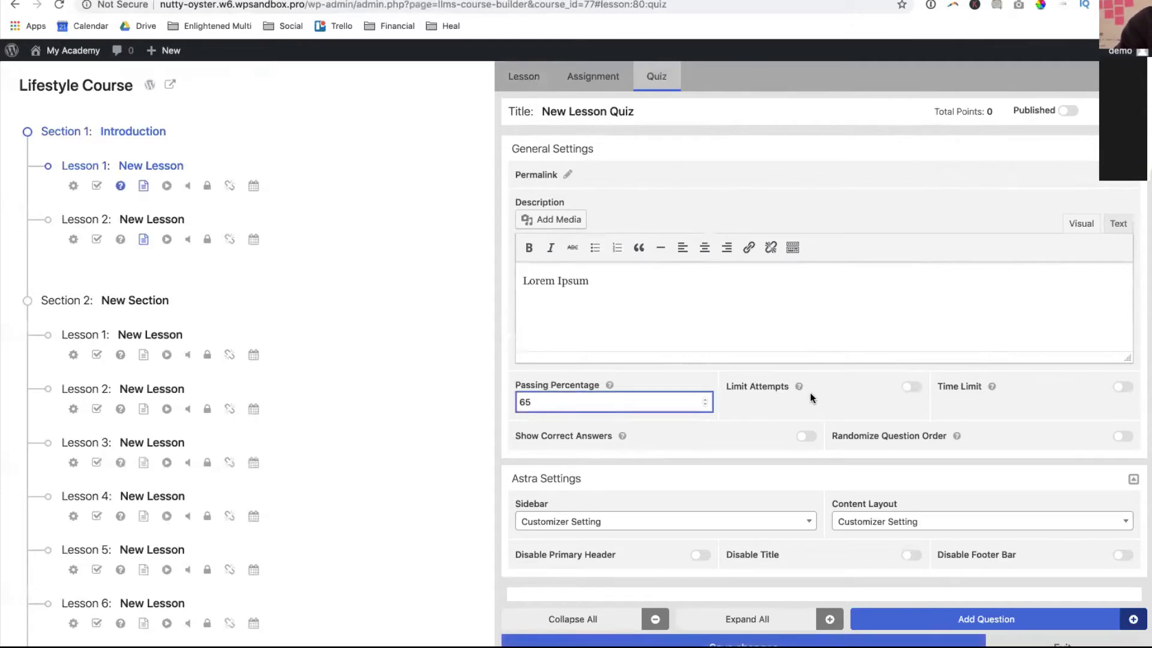
click(914, 390)
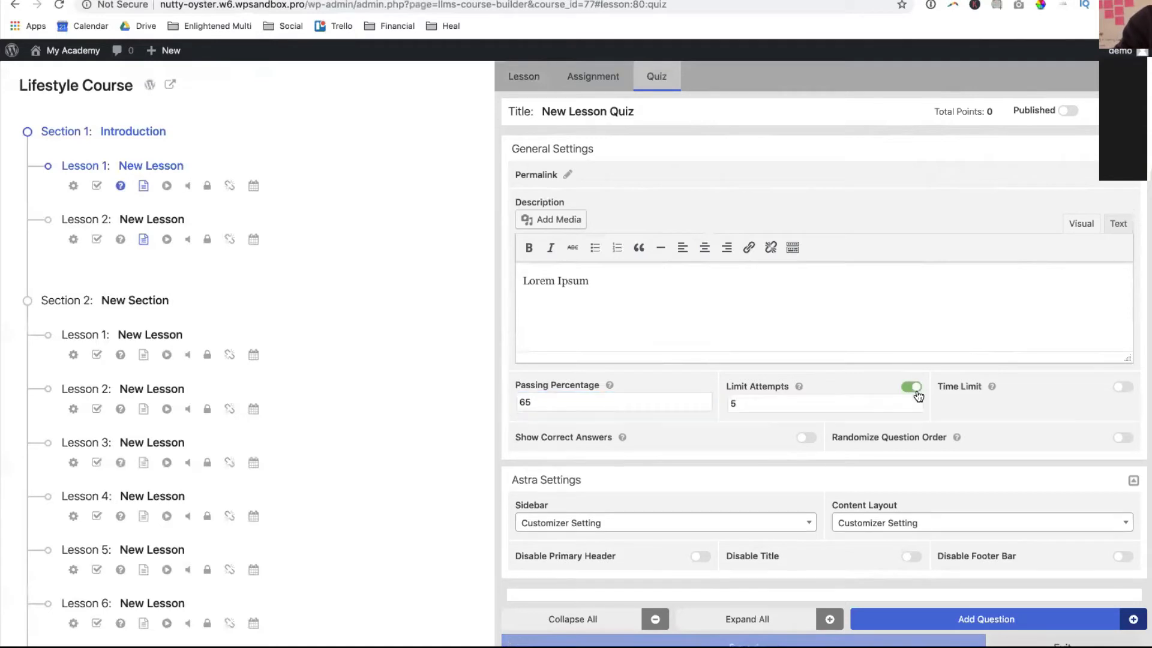
click(916, 389)
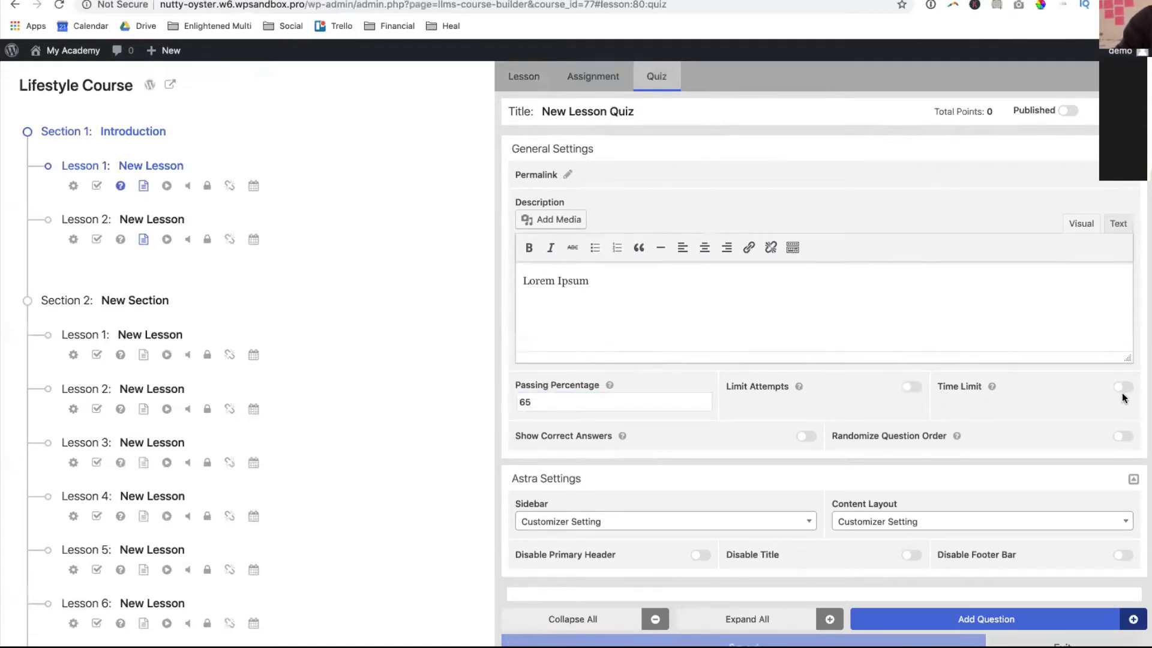
click(1120, 389)
click(1121, 390)
scroll(1053, 426, down, 5)
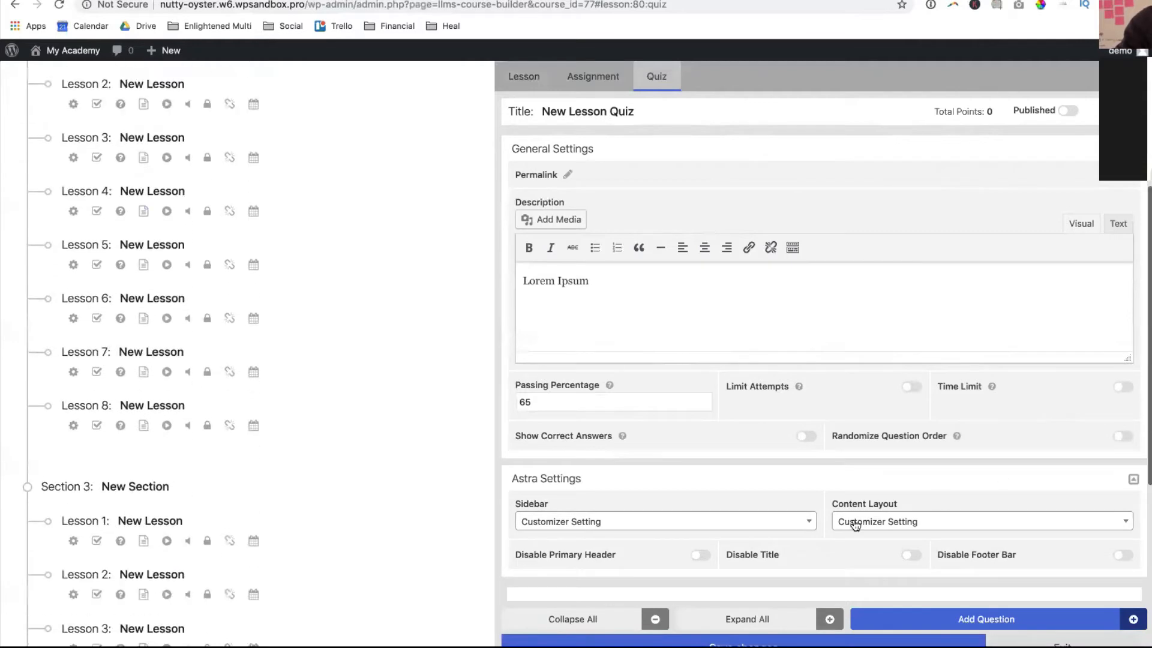
scroll(856, 525, down, 1)
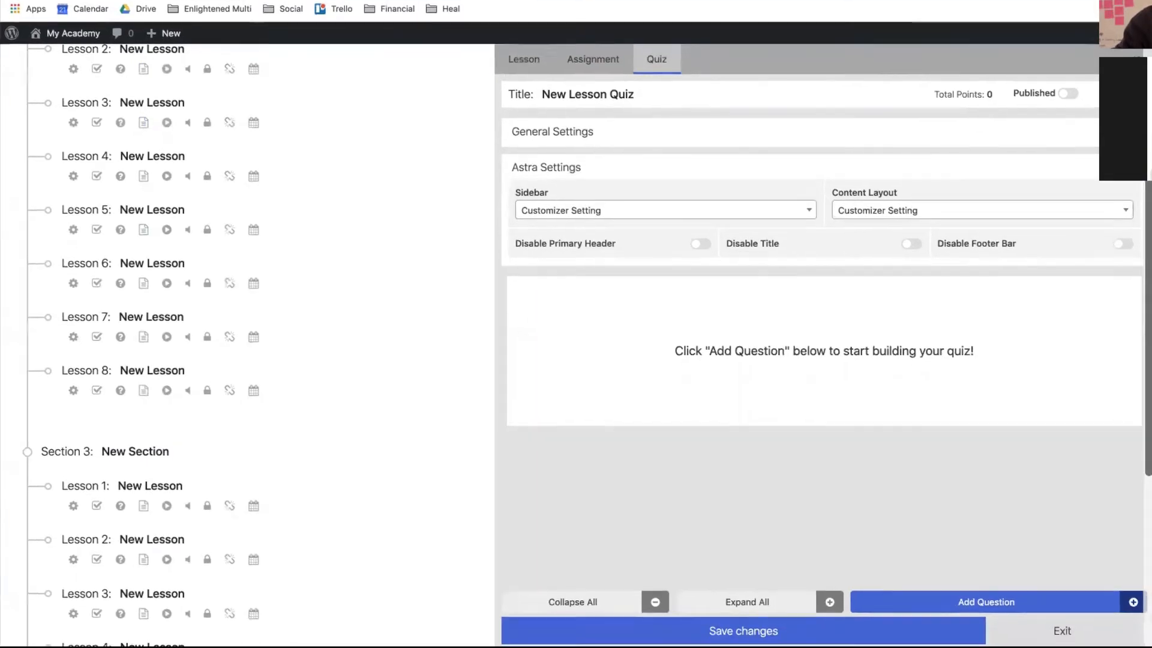
click(972, 597)
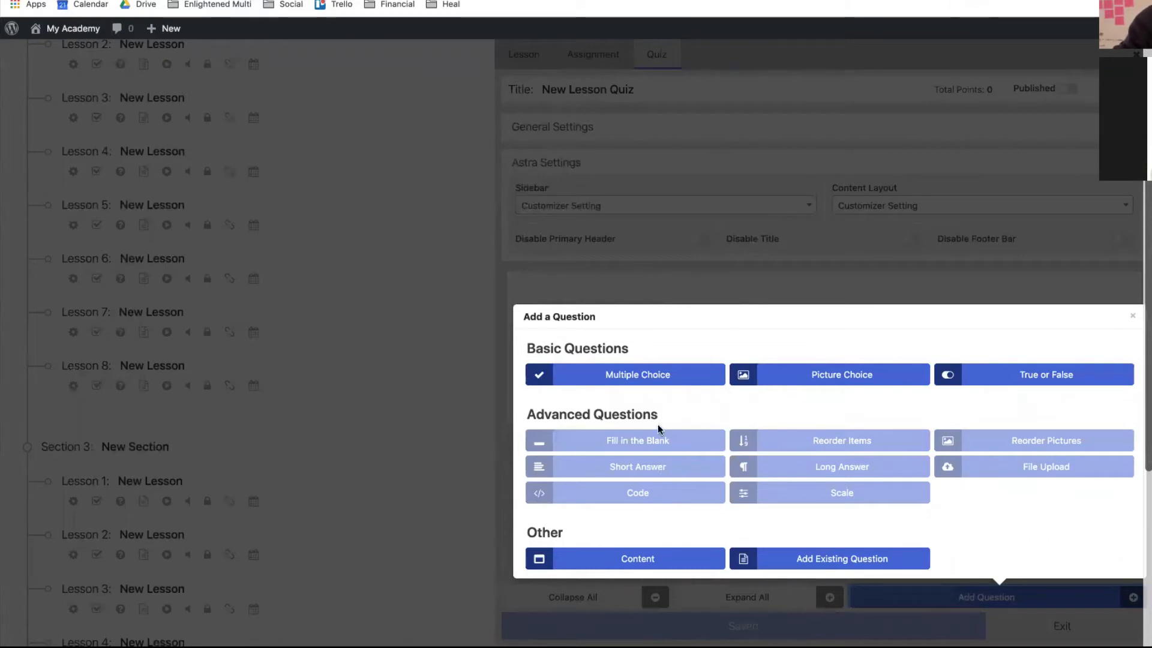
- Add a multiple-choice question reading 'What color is the sky?'
click(625, 384)
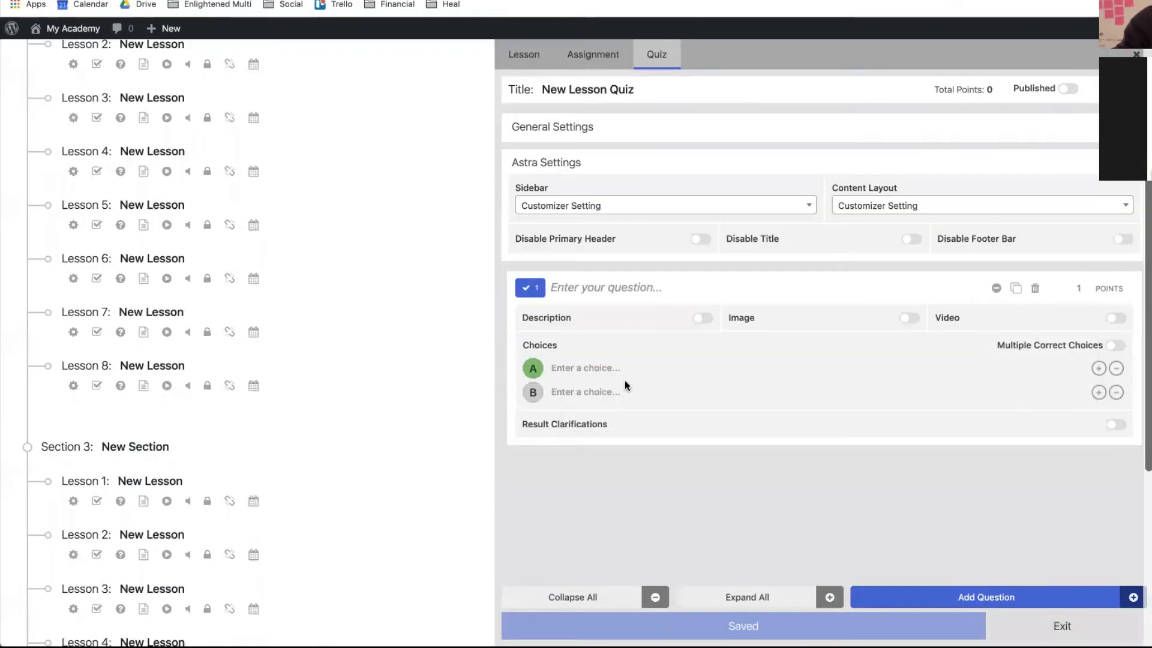
click(597, 285)
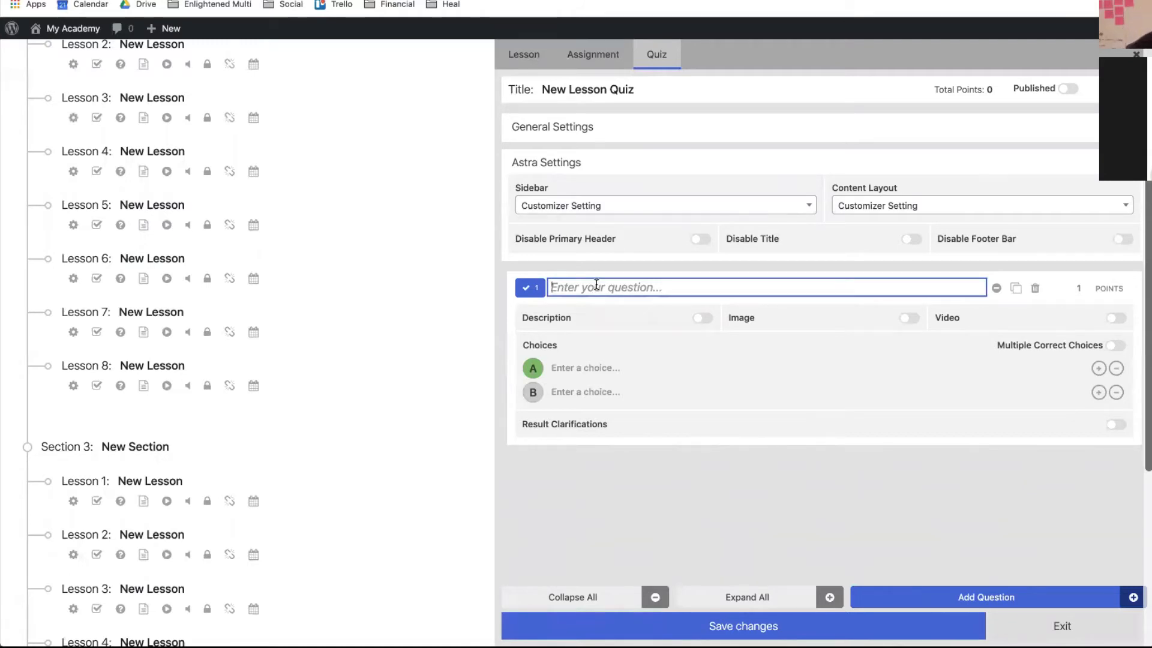
text(What colo)
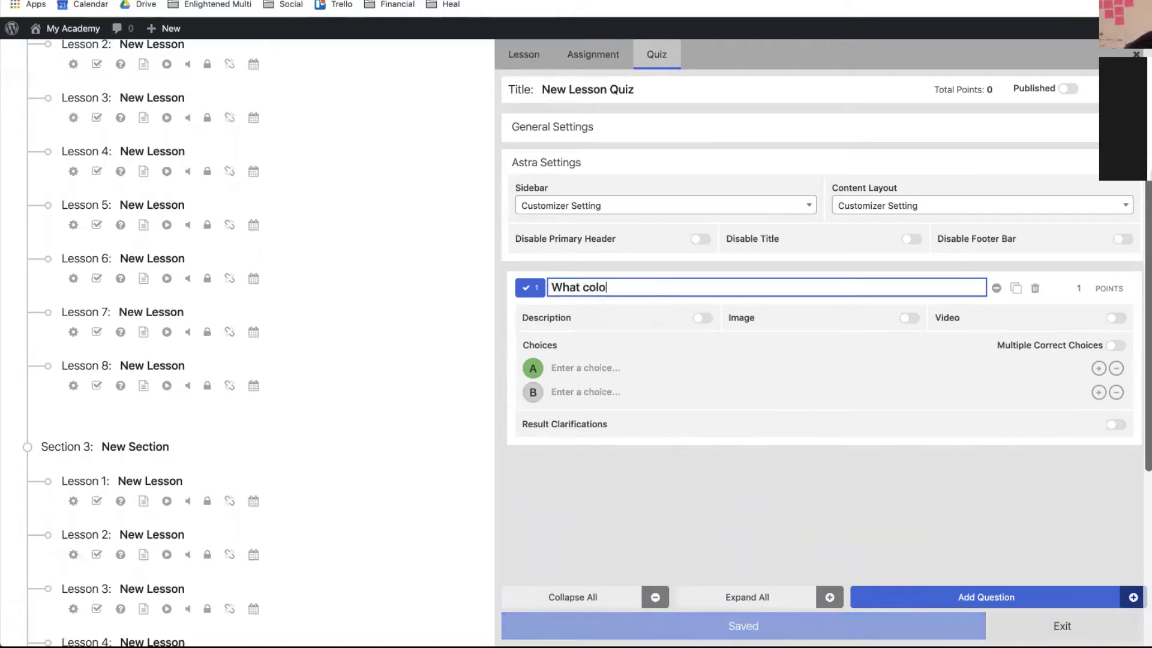
text(r is the sky?)
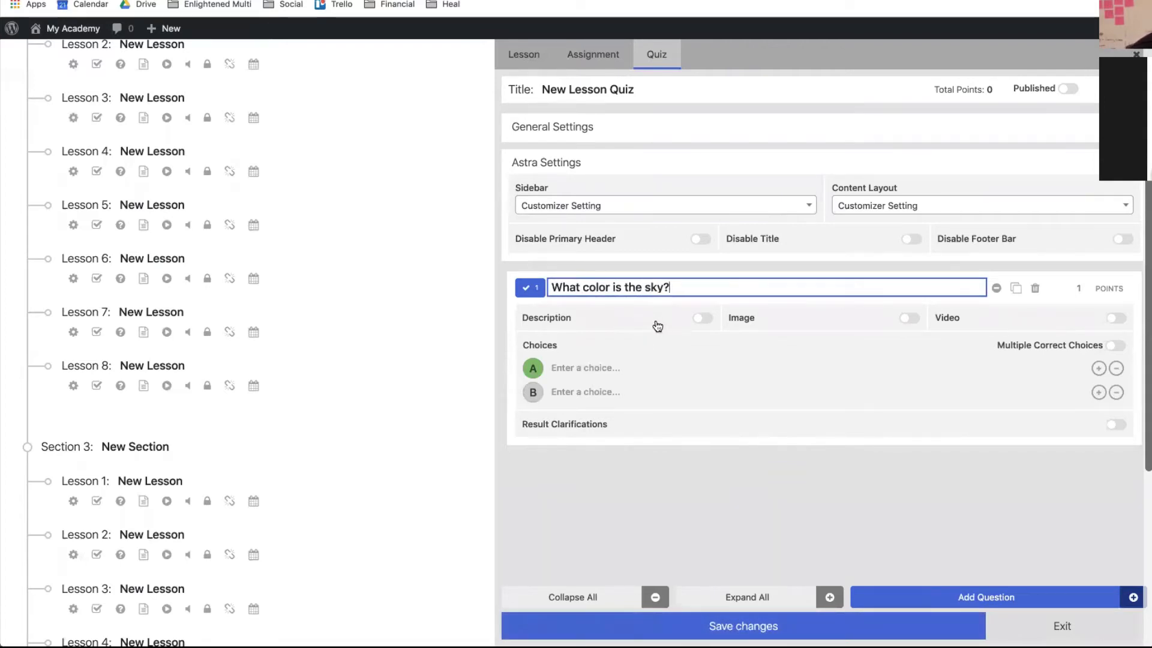
click(700, 318)
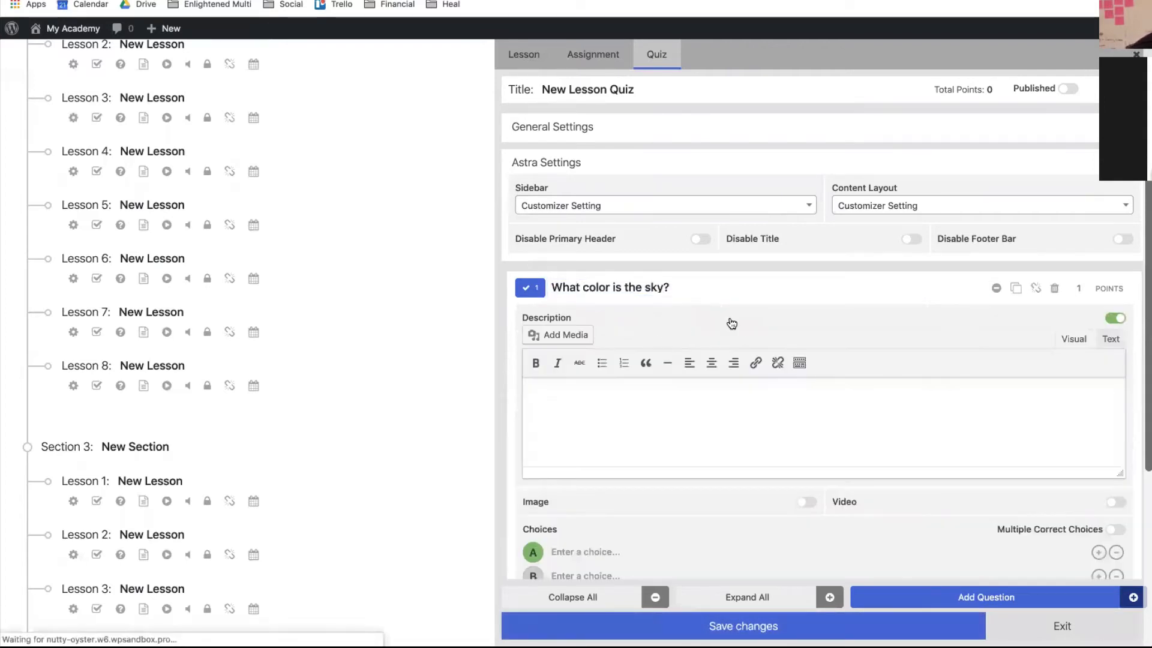
click(1113, 319)
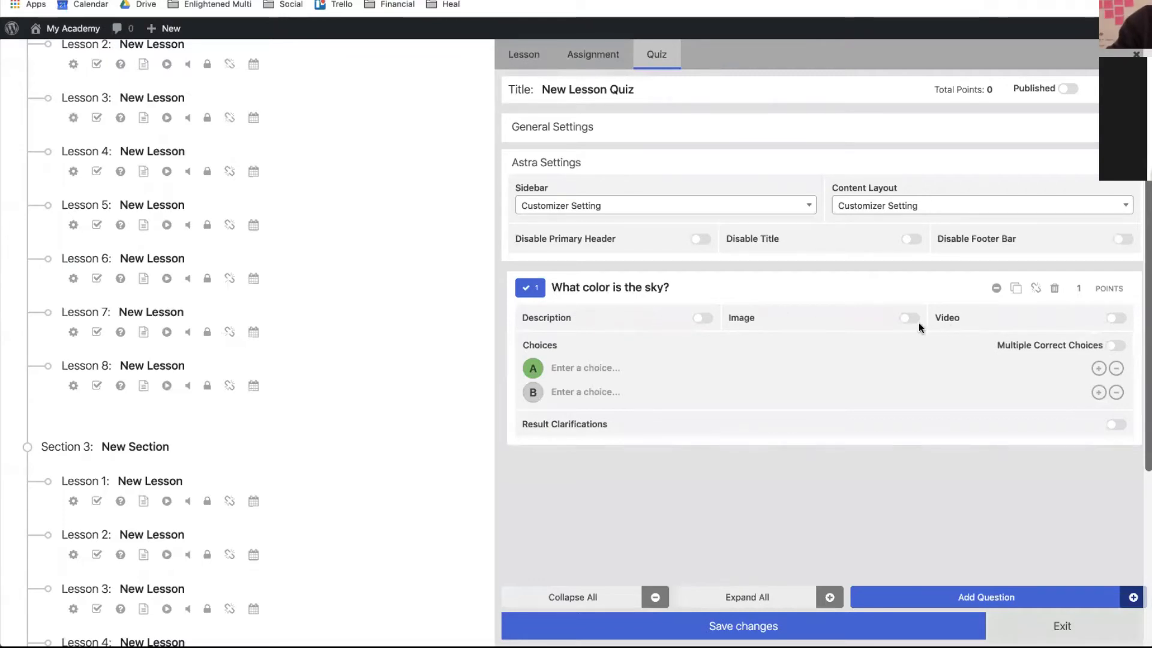
- Give it answer choices Red, Blue and Purple, save the quiz, and reopen the question types
click(553, 367)
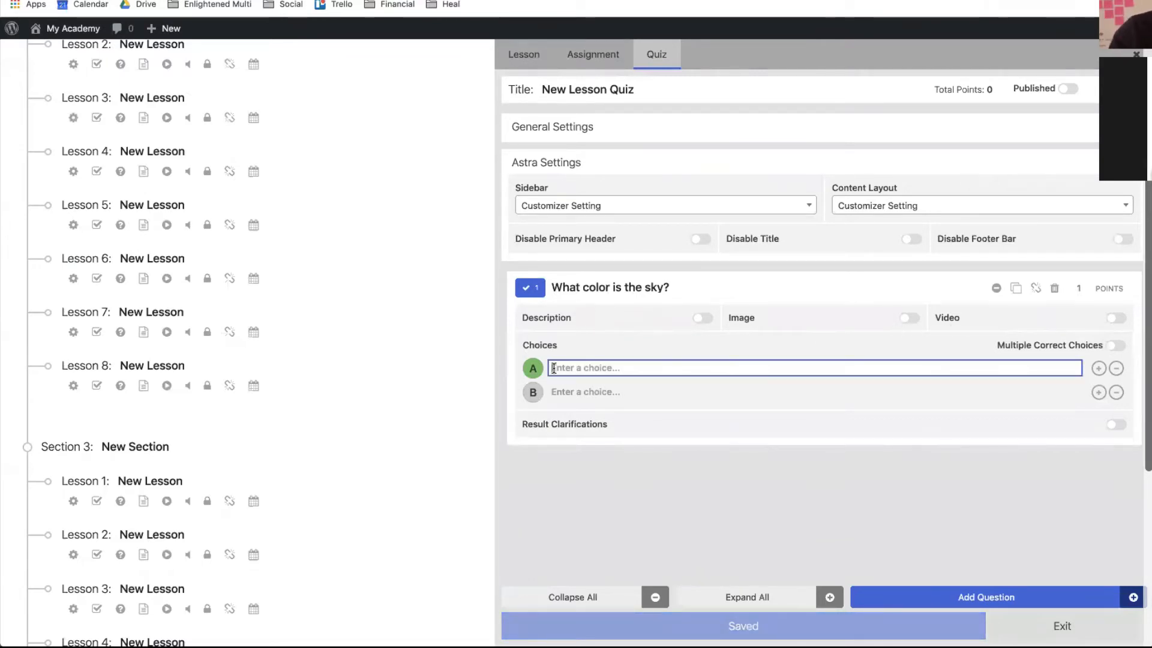
text(Red)
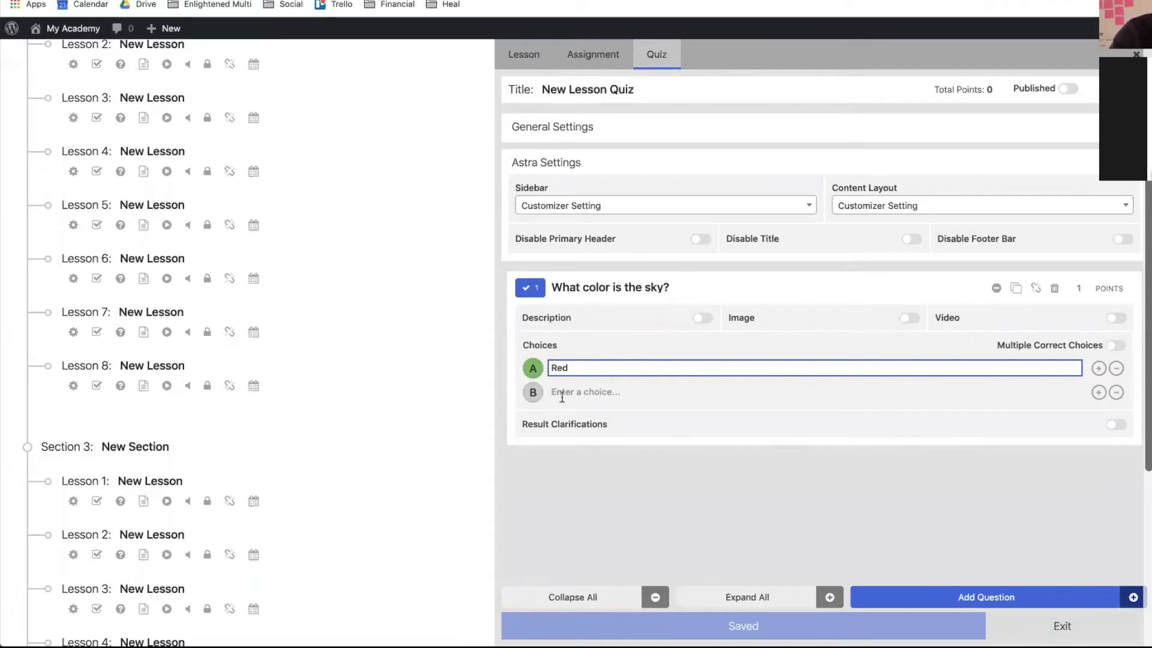
click(559, 392)
text(Blu)
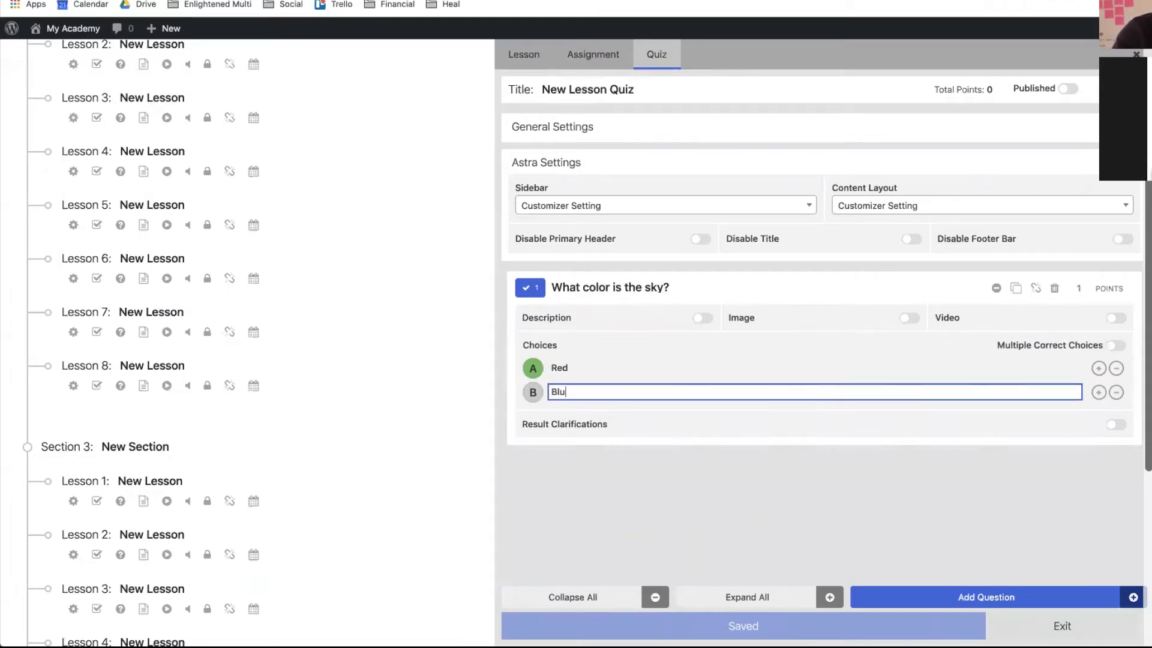
text(e)
click(1099, 393)
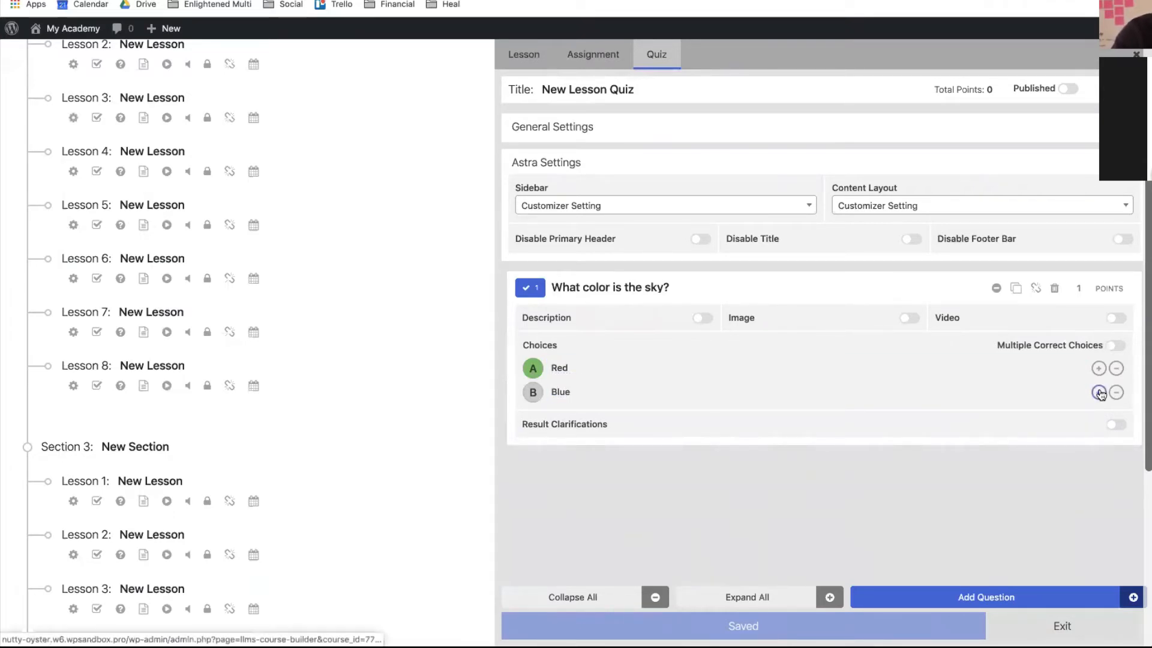
click(1100, 393)
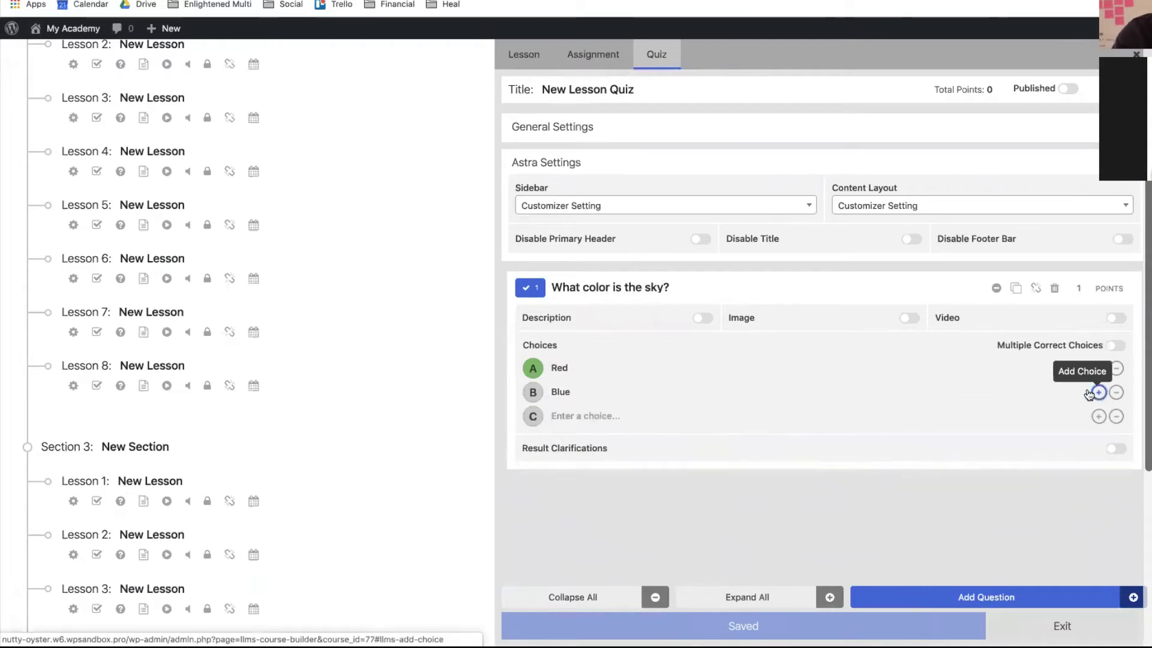
click(642, 416)
text(Pu)
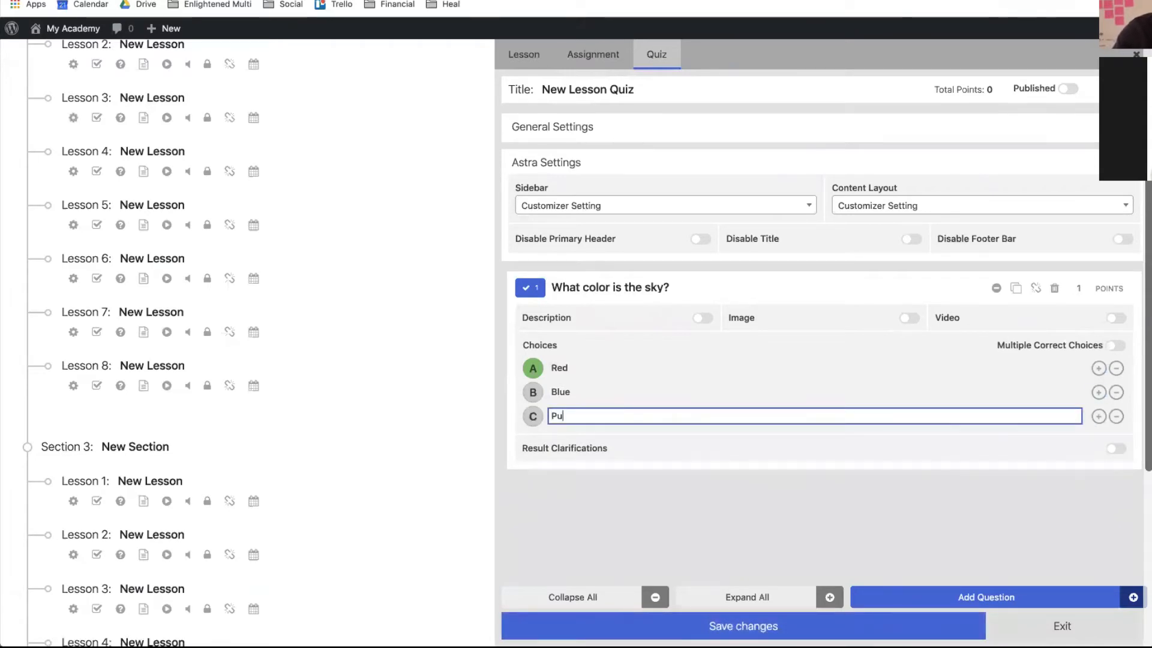
text(rple)
click(744, 626)
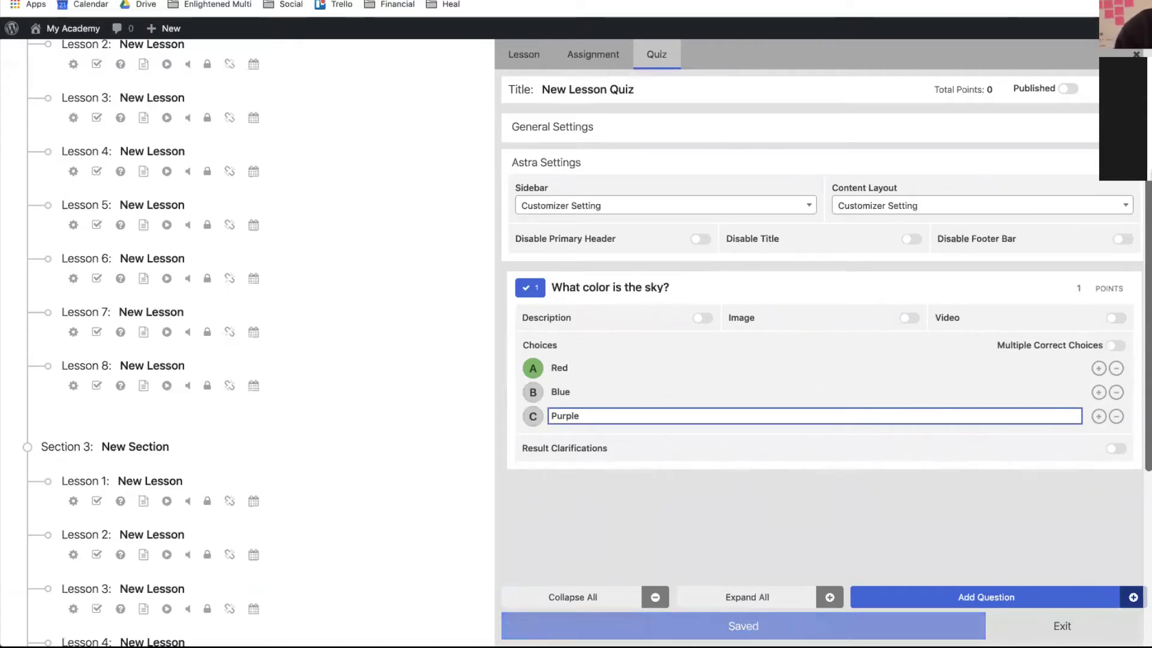
click(921, 600)
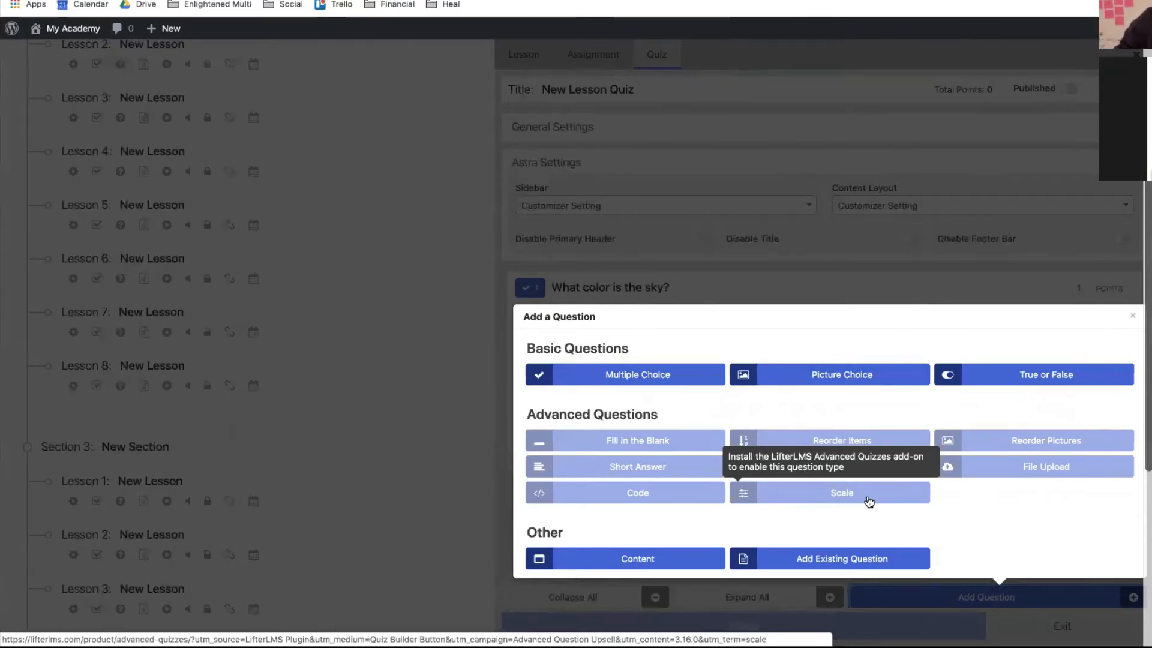
- Look over the advanced question types and close the chooser without adding a question
scroll(869, 501, down, 3)
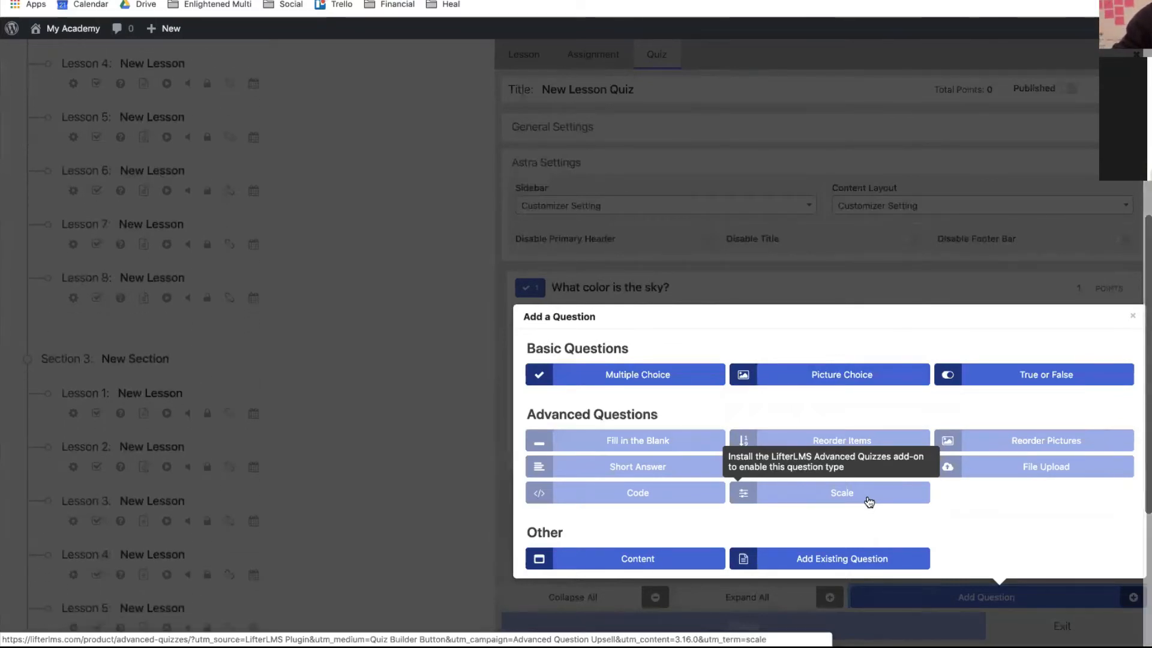
scroll(867, 242, up, 3)
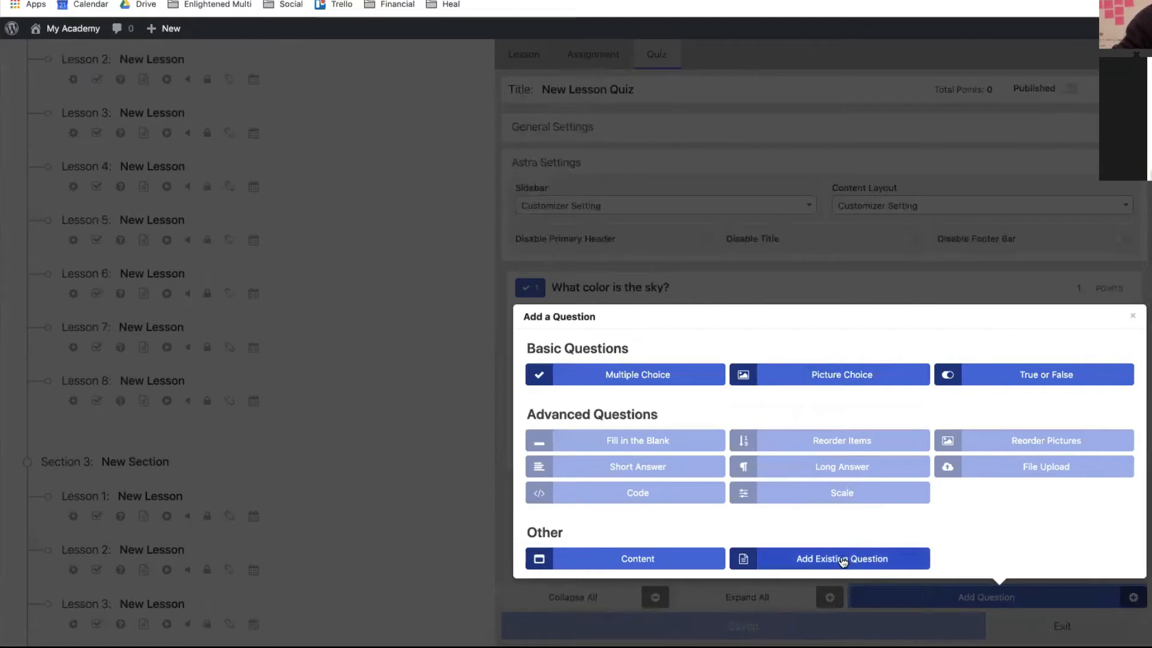
click(1133, 317)
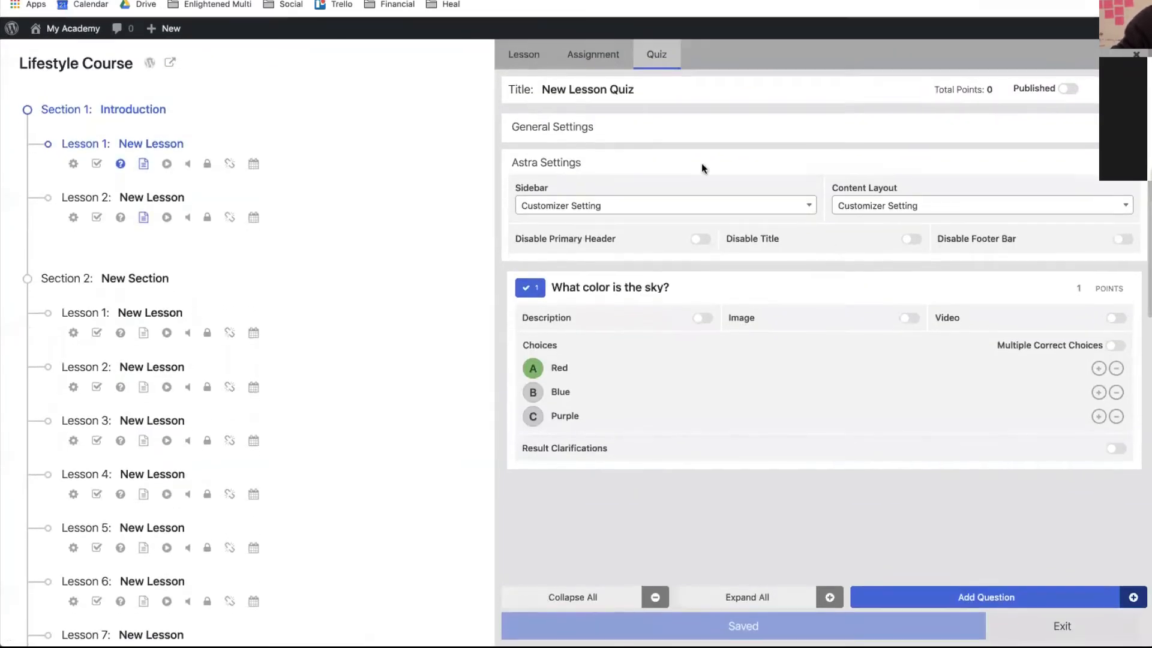
- Try creating an assignment for the lesson and dismiss the Unlock Assignments upgrade notice
click(607, 71)
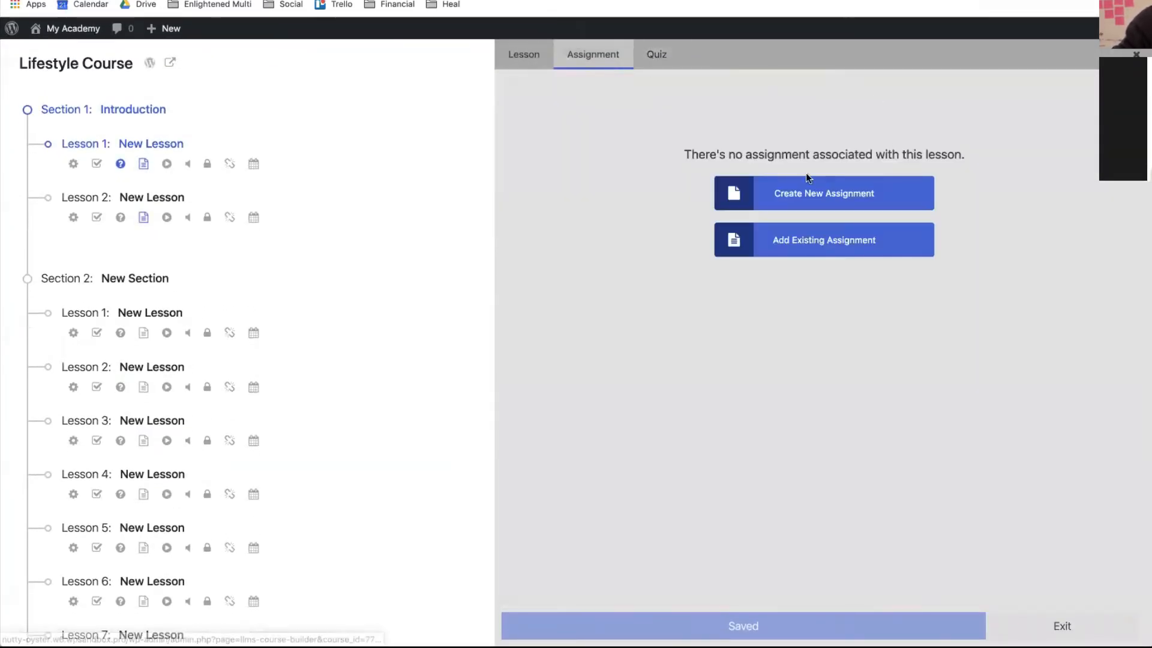
click(753, 189)
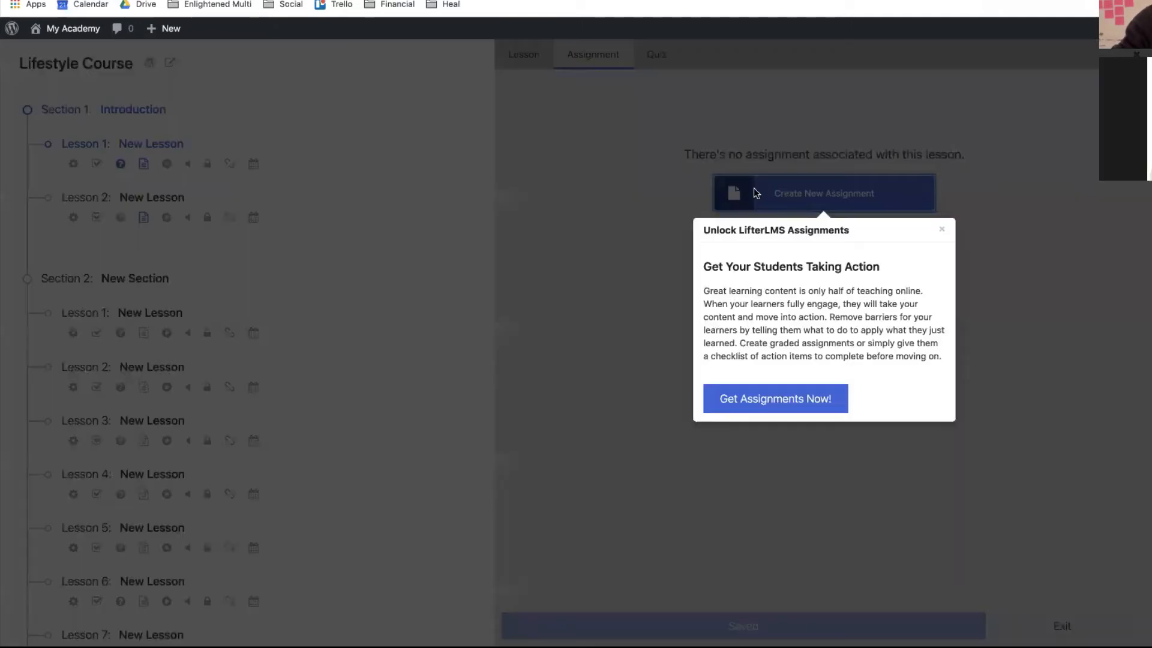
click(940, 233)
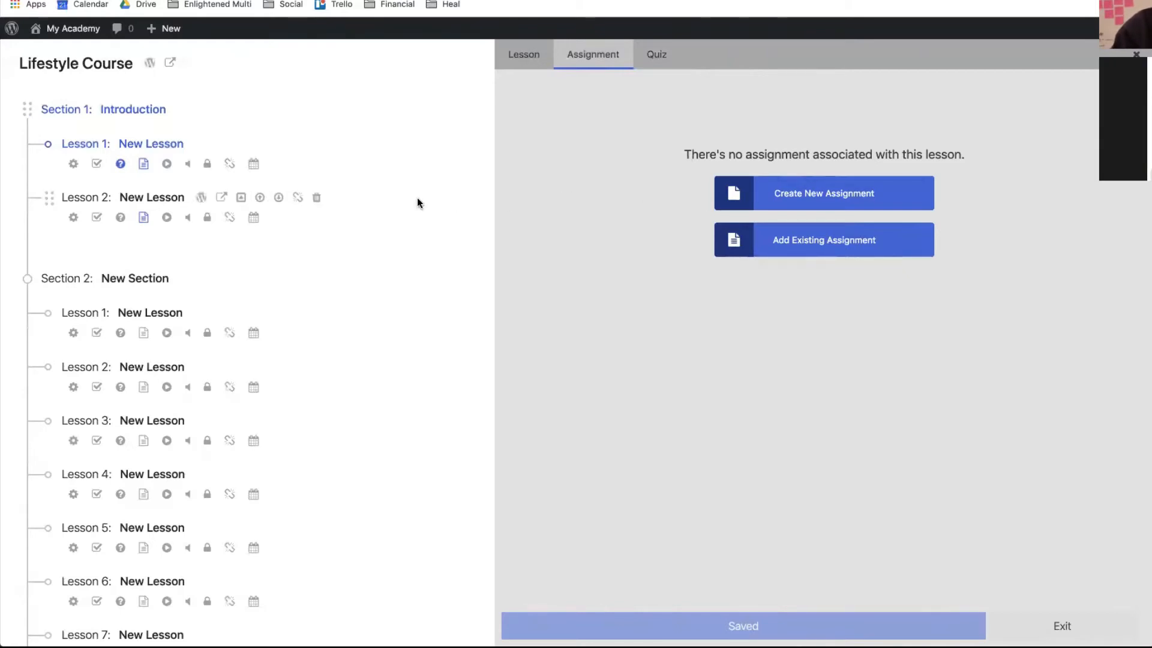
scroll(419, 203, down, 1)
scroll(419, 193, up, 1)
- Review the lesson's general settings, then close the lesson settings panel
click(524, 54)
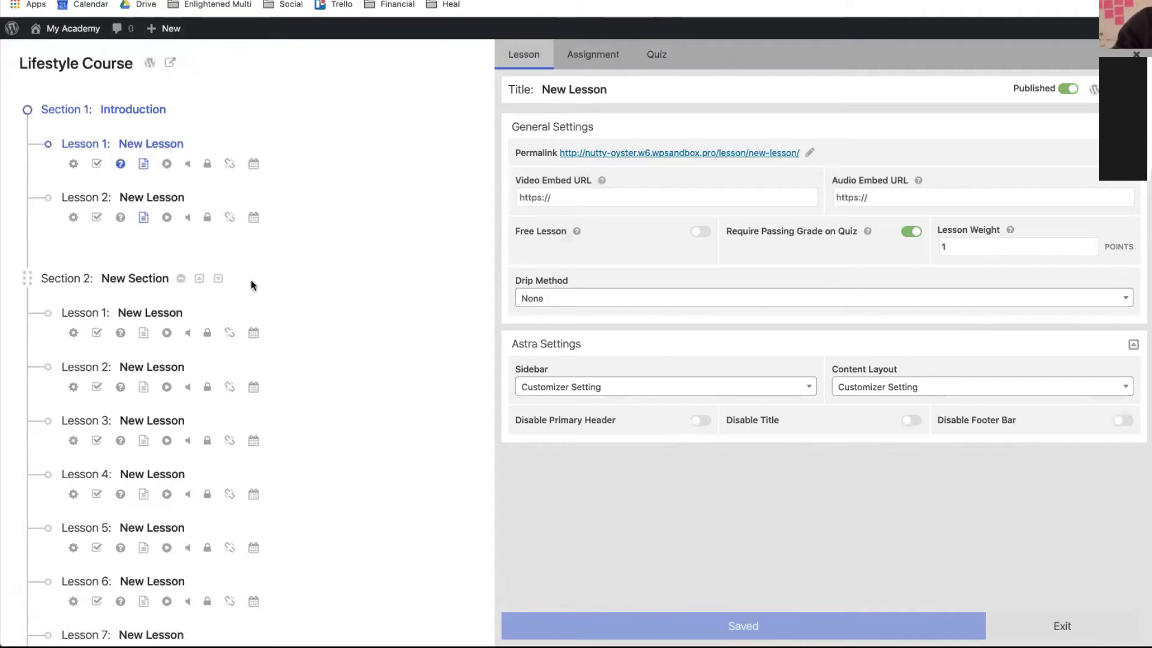
scroll(251, 281, down, 3)
scroll(252, 284, up, 3)
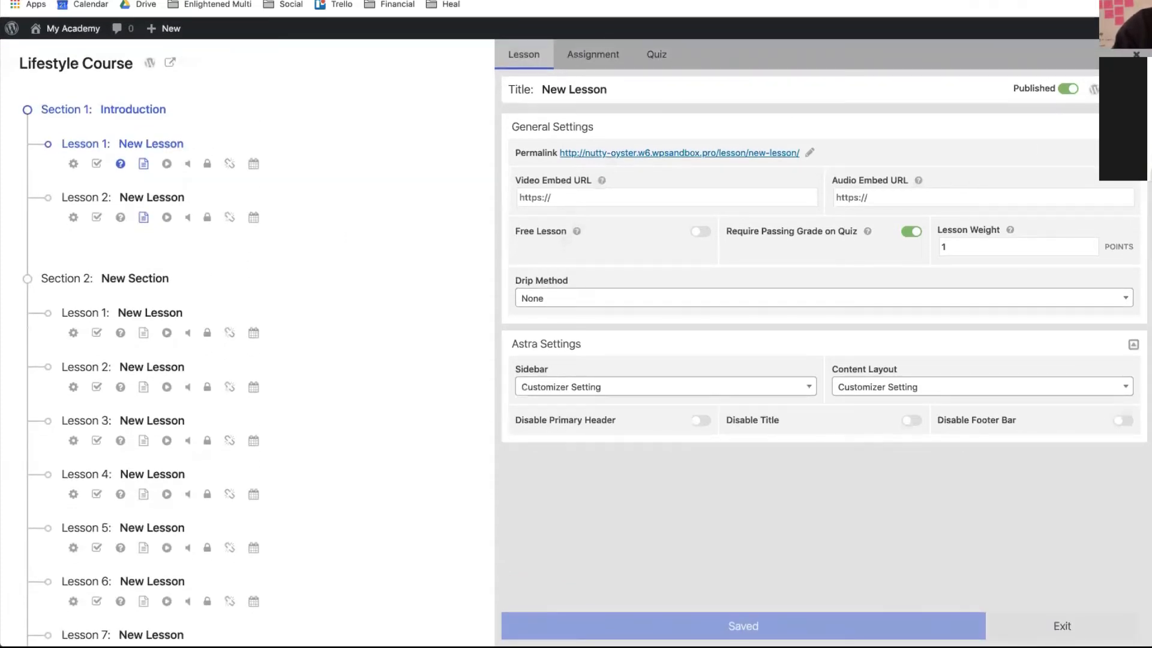
click(1136, 54)
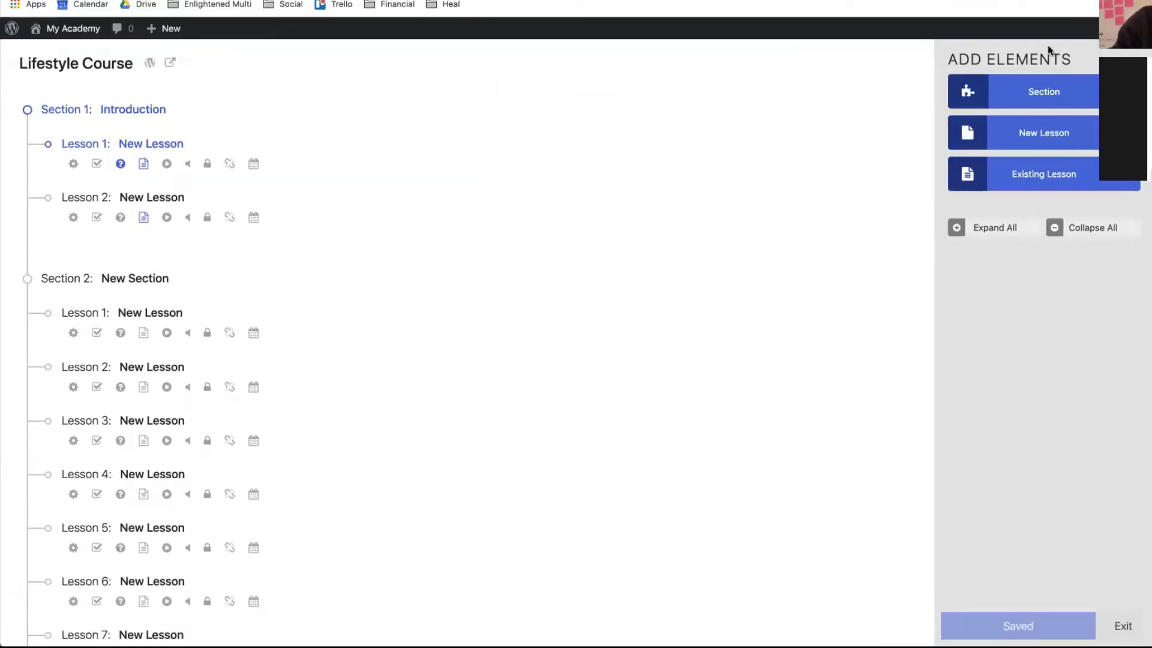
- View the Lifestyle Course live and browse the first and second Introduction lessons
click(168, 65)
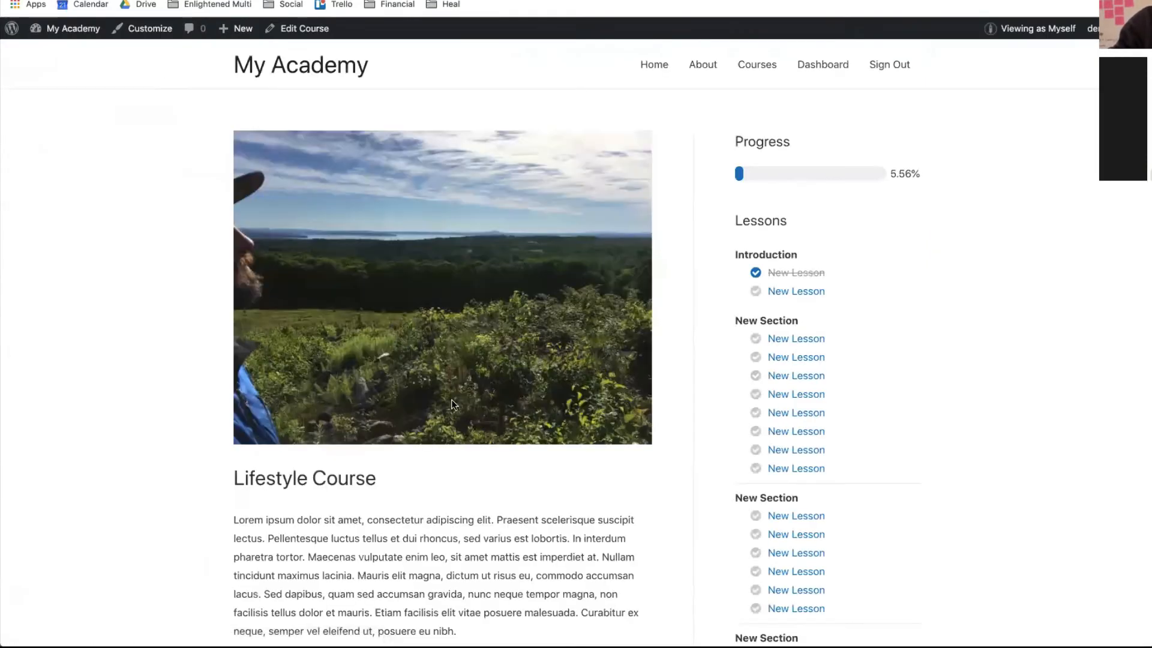
scroll(452, 404, down, 5)
scroll(453, 403, down, 5)
scroll(453, 404, up, 10)
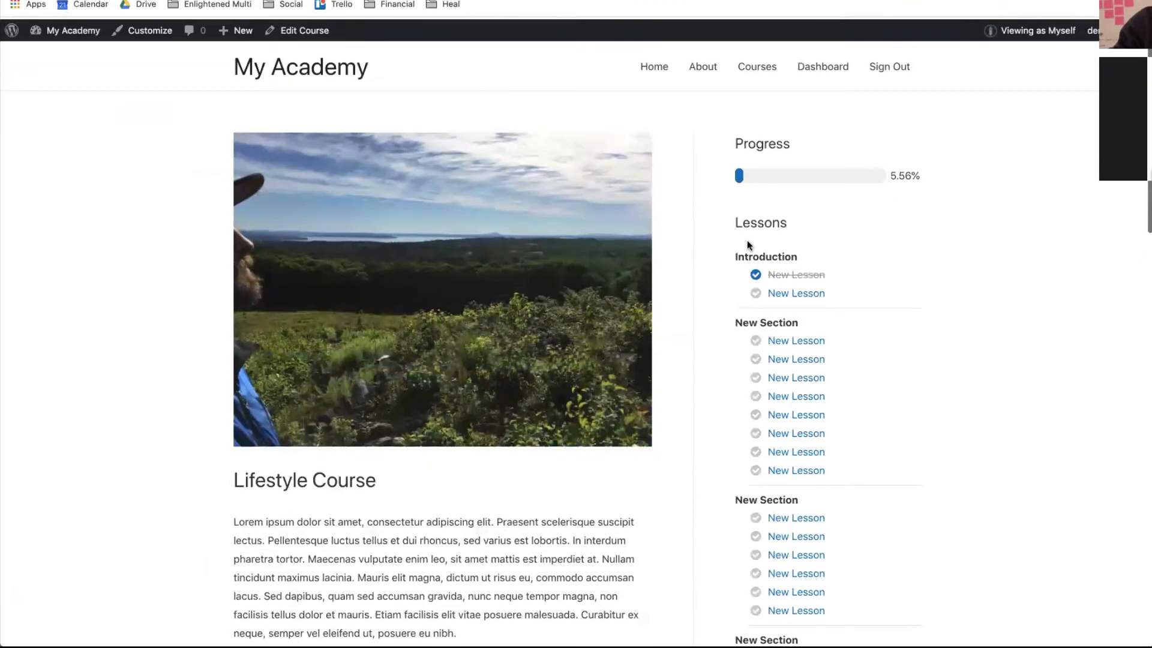
click(818, 275)
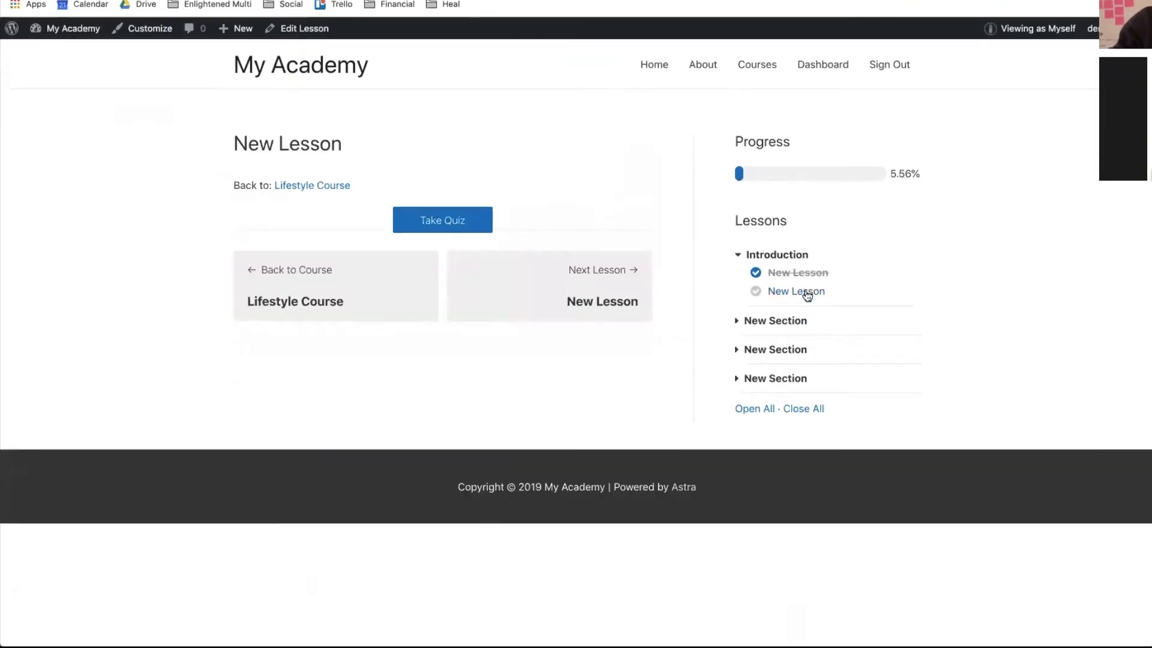
click(808, 293)
scroll(807, 294, down, 2)
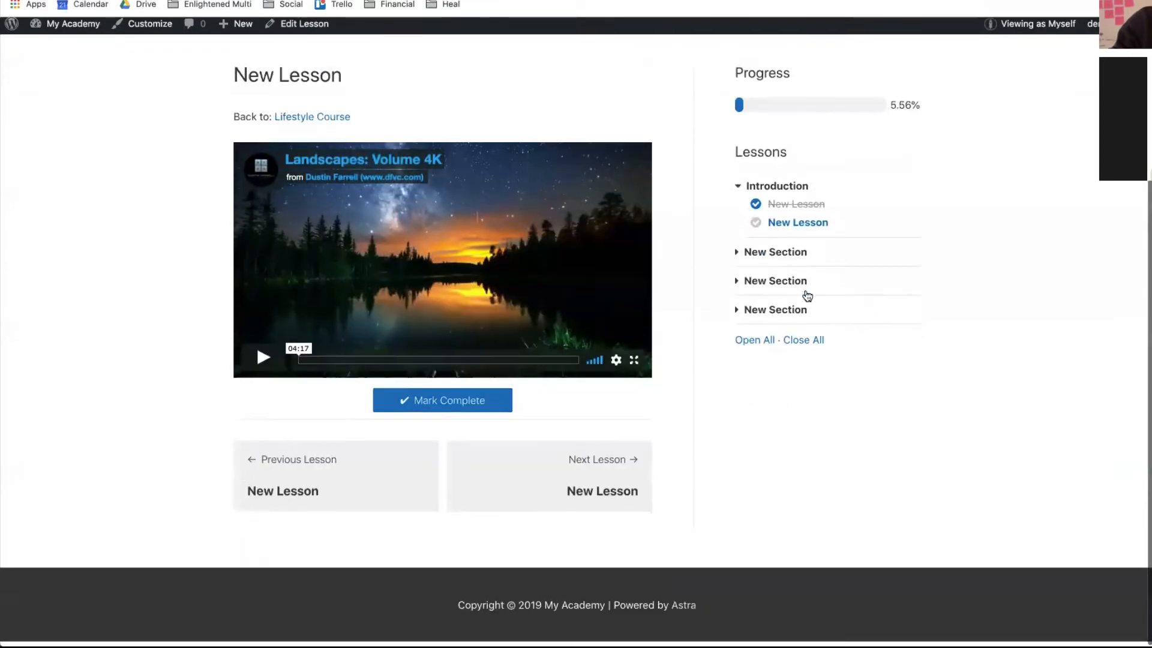
click(784, 244)
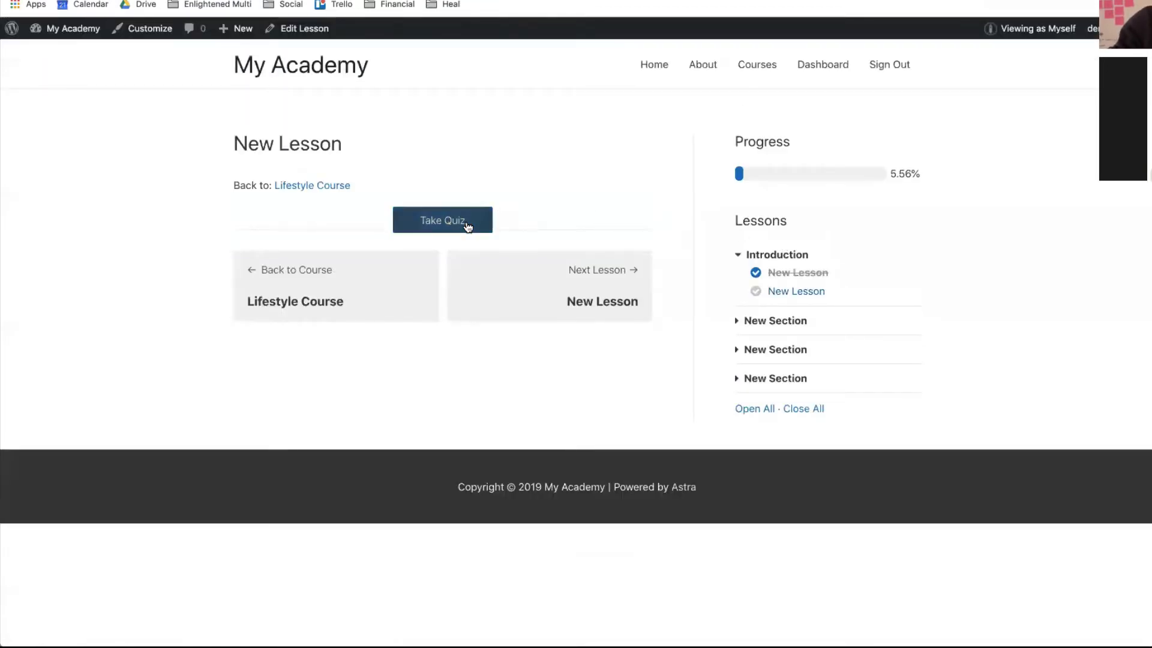
- Take the first lesson's quiz, answer Purple, then leave the unfinished quiz
click(468, 227)
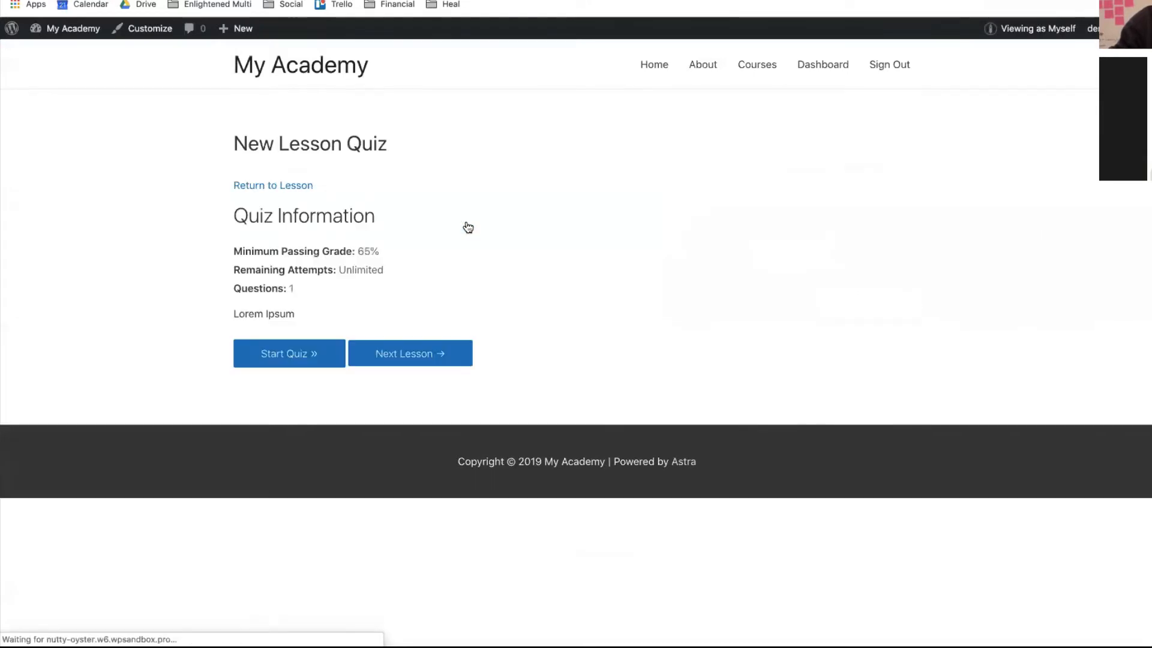
click(301, 348)
click(312, 339)
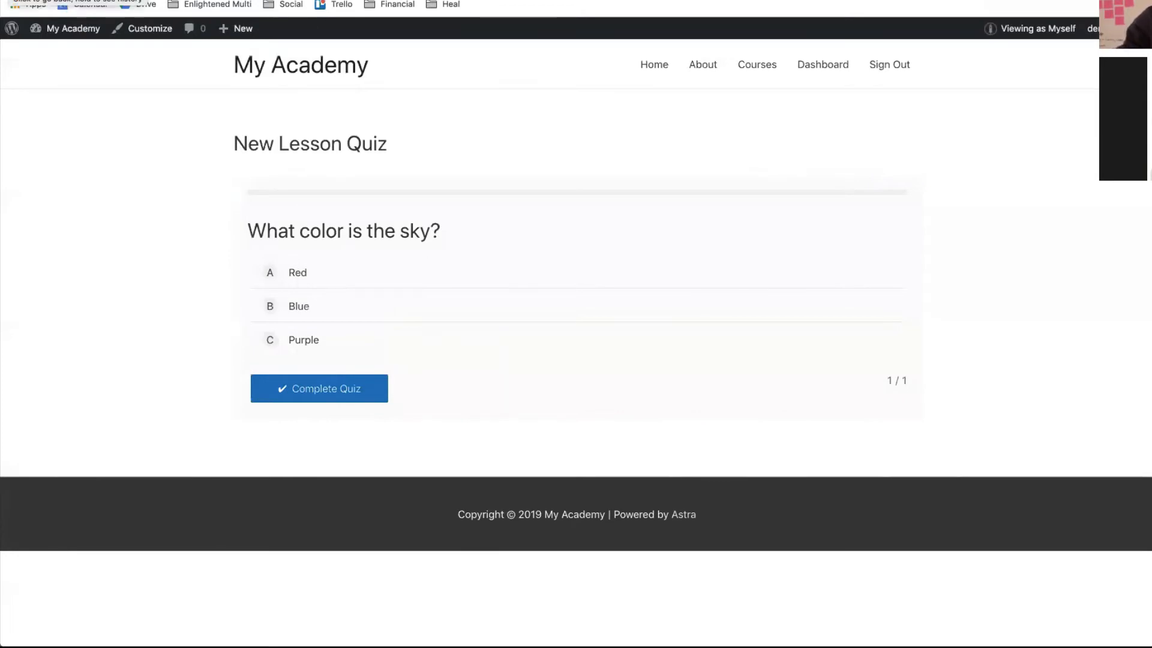
click(11, 0)
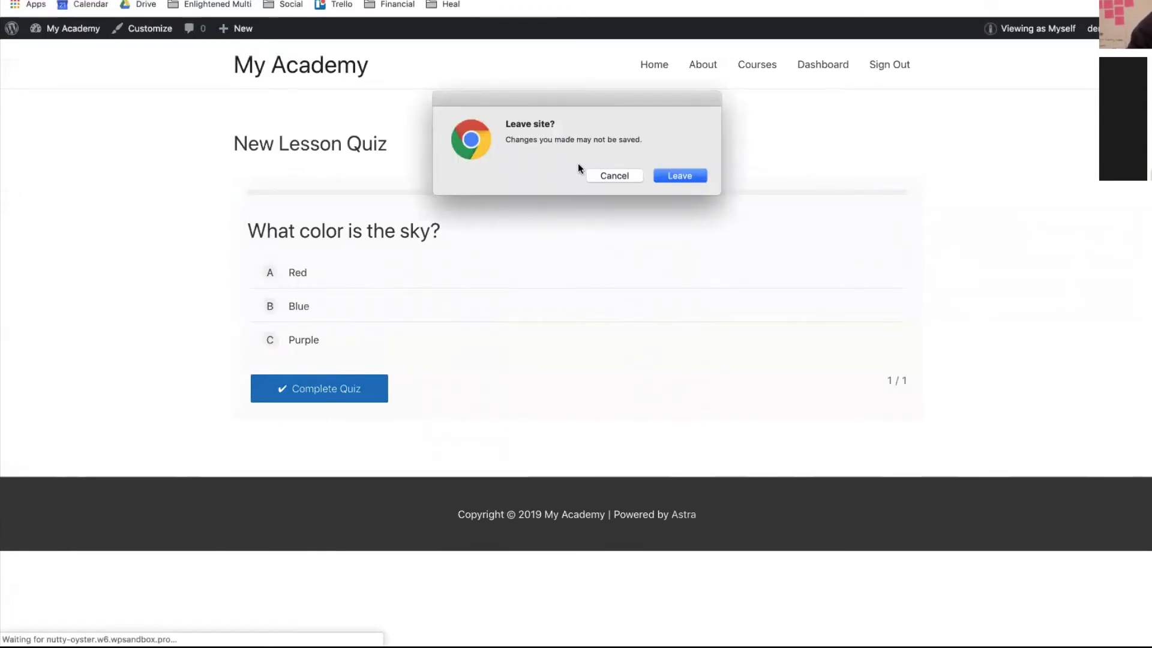
click(685, 180)
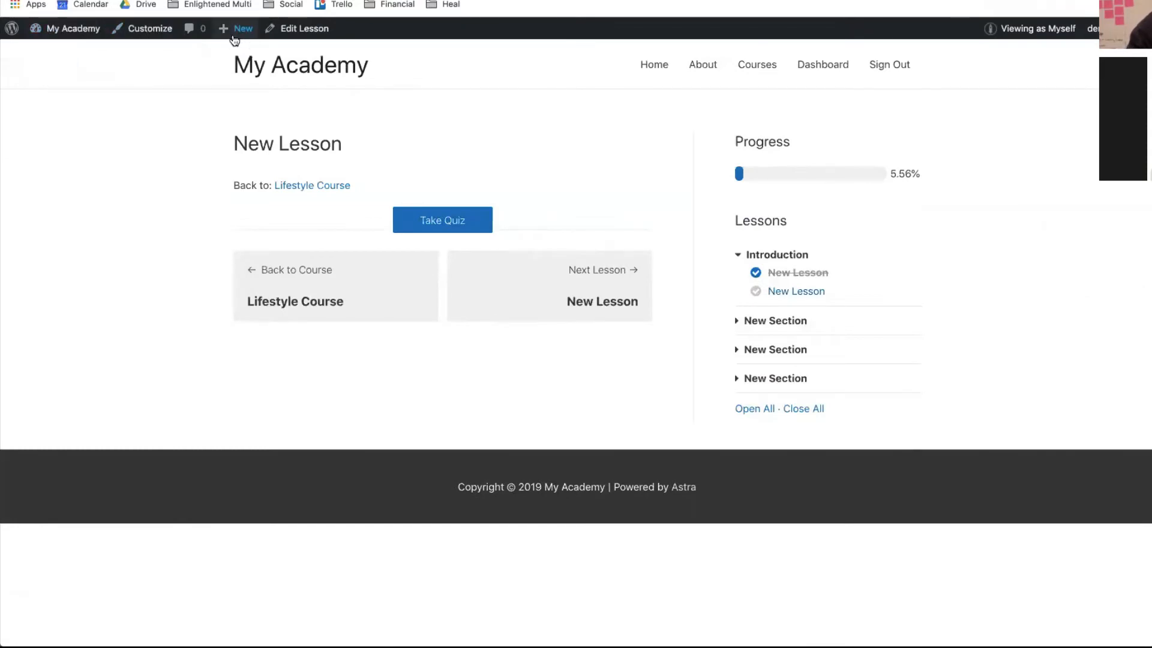
- Return to the Lifestyle Course page and scroll through its content
click(300, 187)
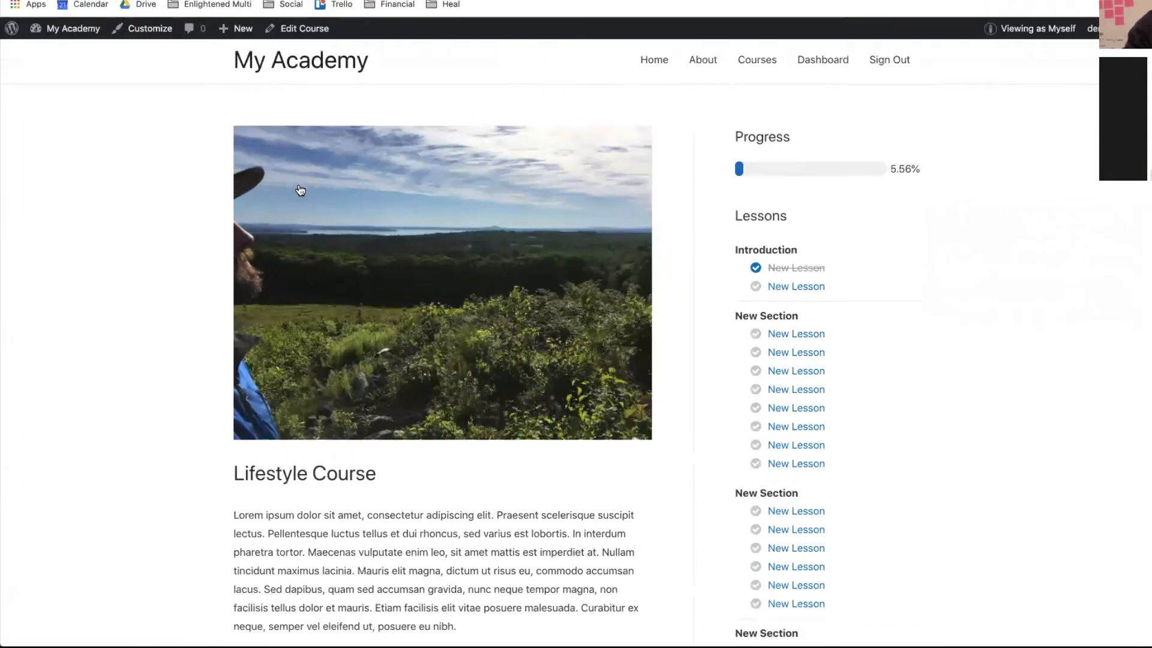
scroll(300, 190, down, 3)
scroll(300, 190, up, 3)
scroll(300, 191, down, 3)
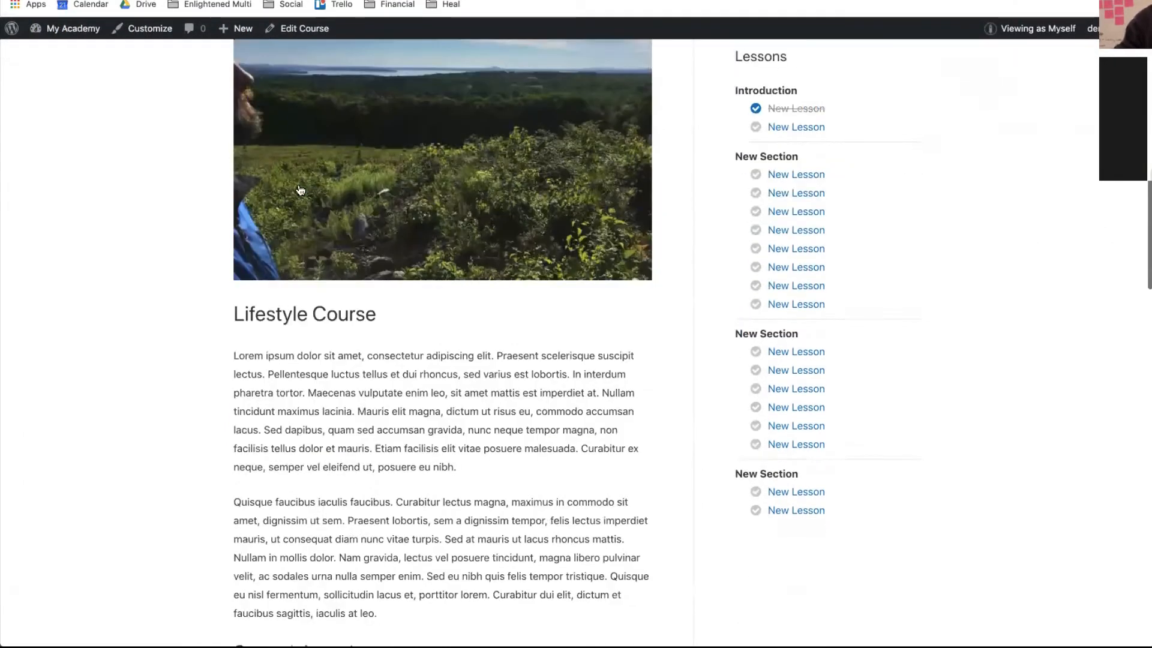
scroll(300, 190, down, 15)
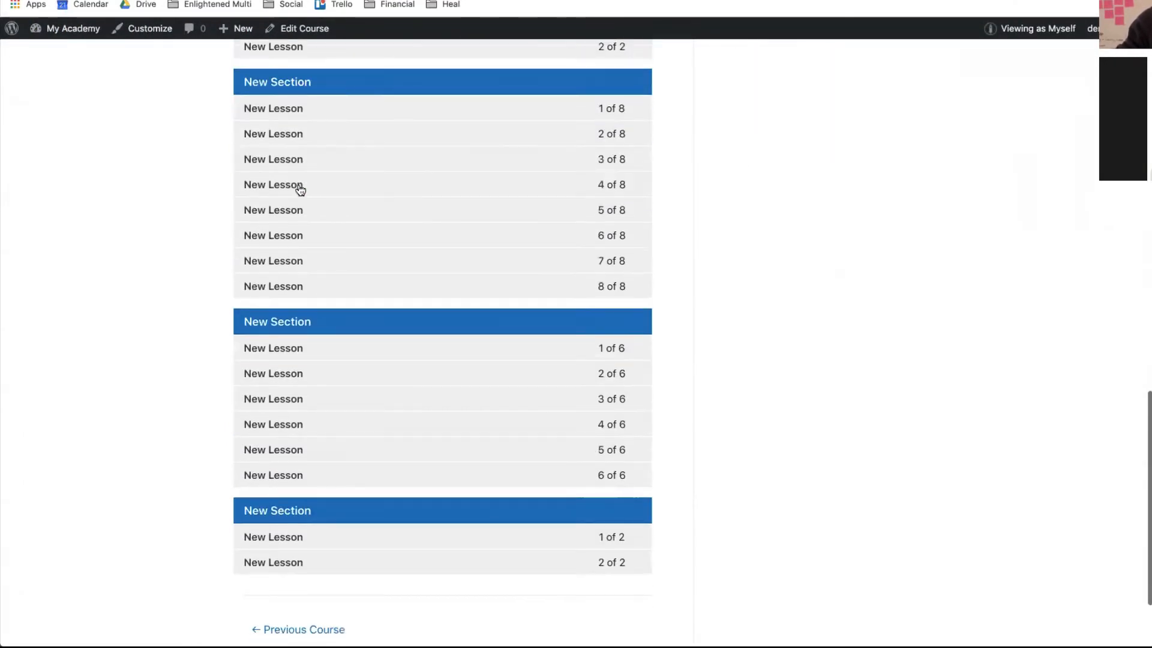
scroll(342, 427, down, 2)
scroll(345, 423, up, 10)
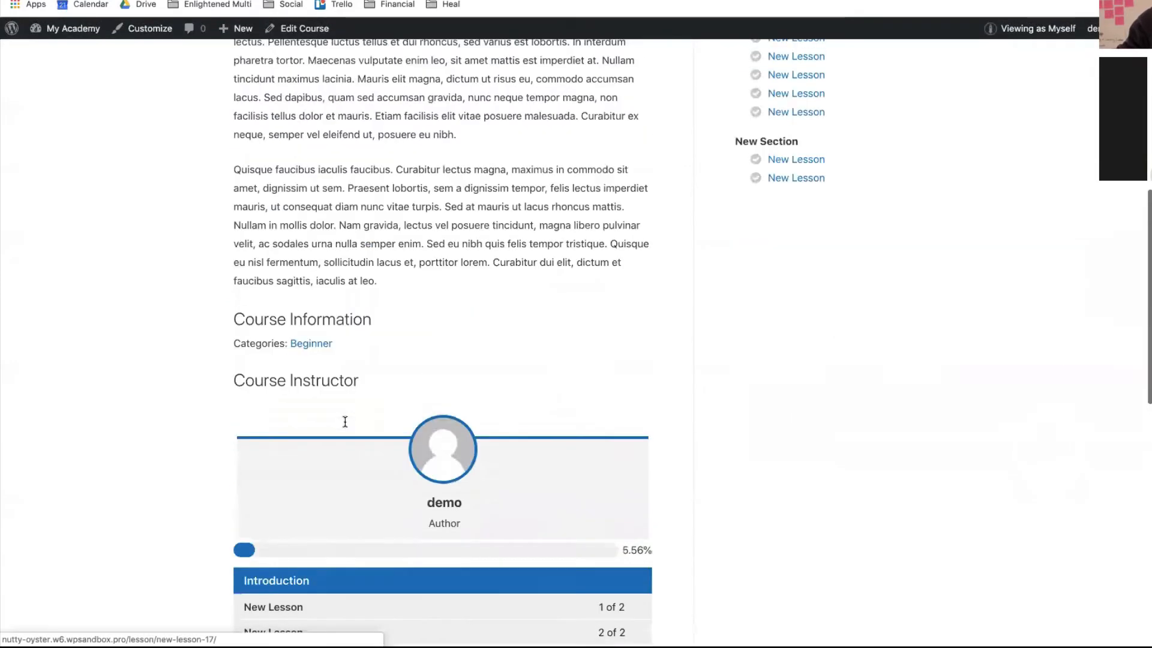
scroll(345, 422, up, 8)
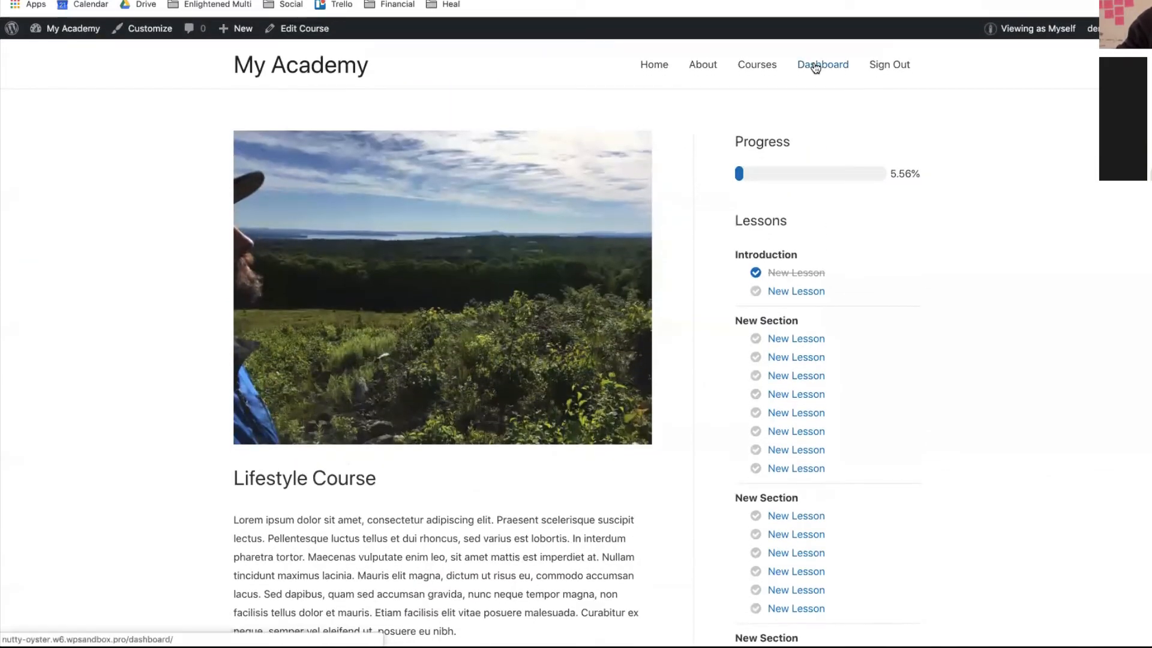
- Check the student dashboard, then open the Lifestyle Course from the Course Catalog
click(816, 68)
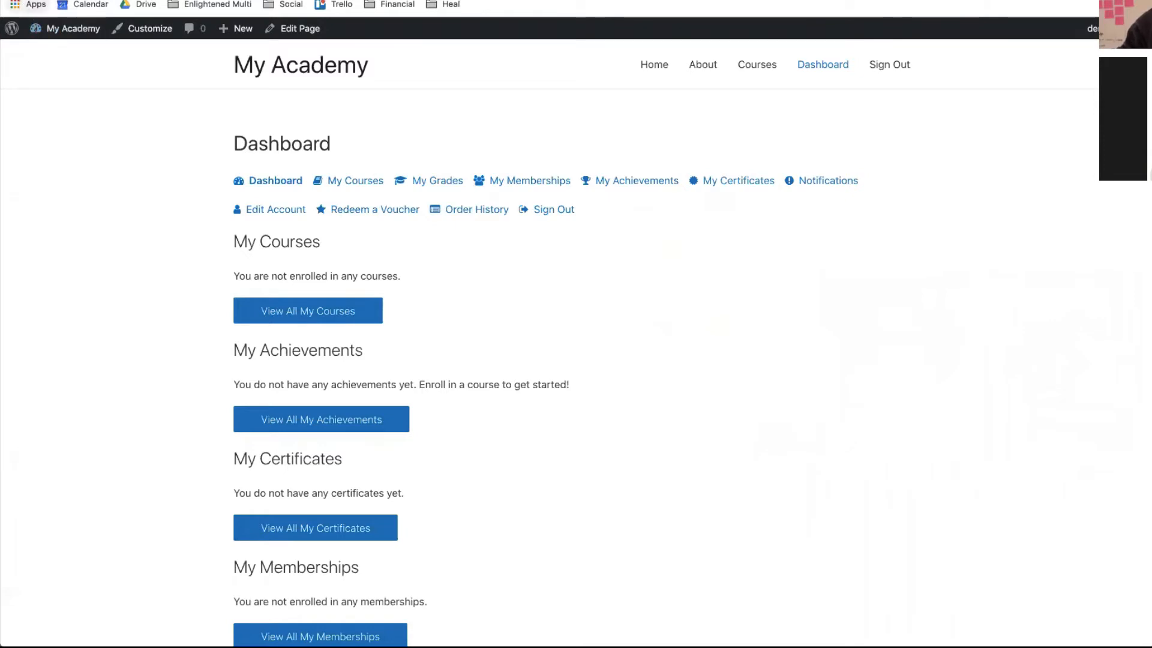
click(18, 1)
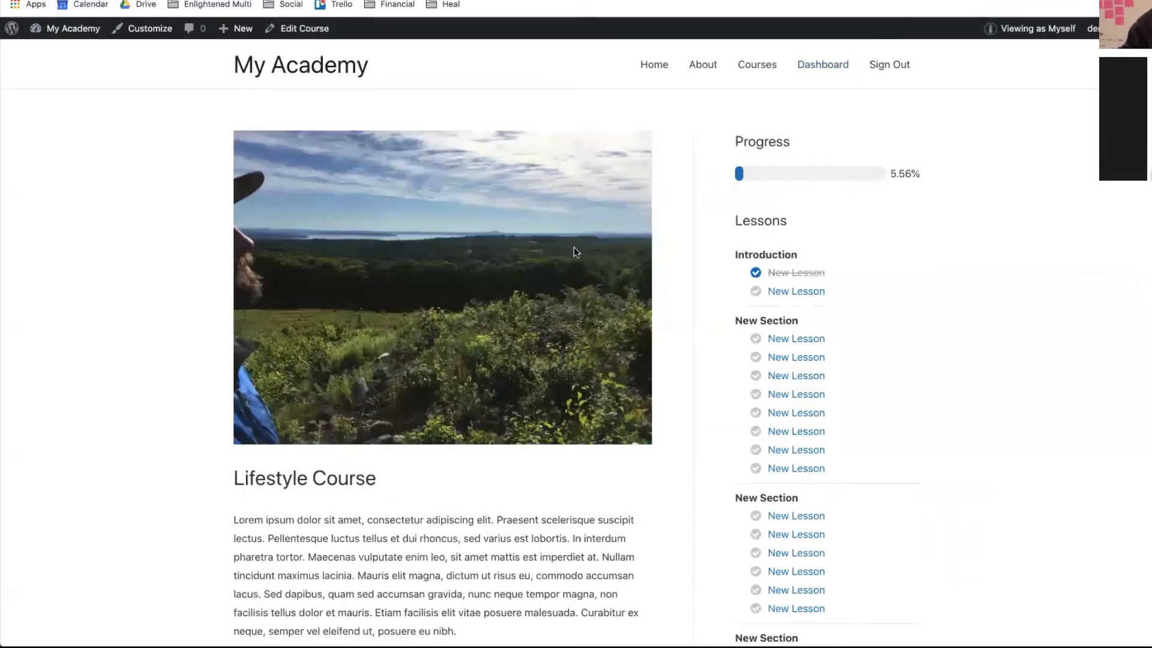
click(755, 65)
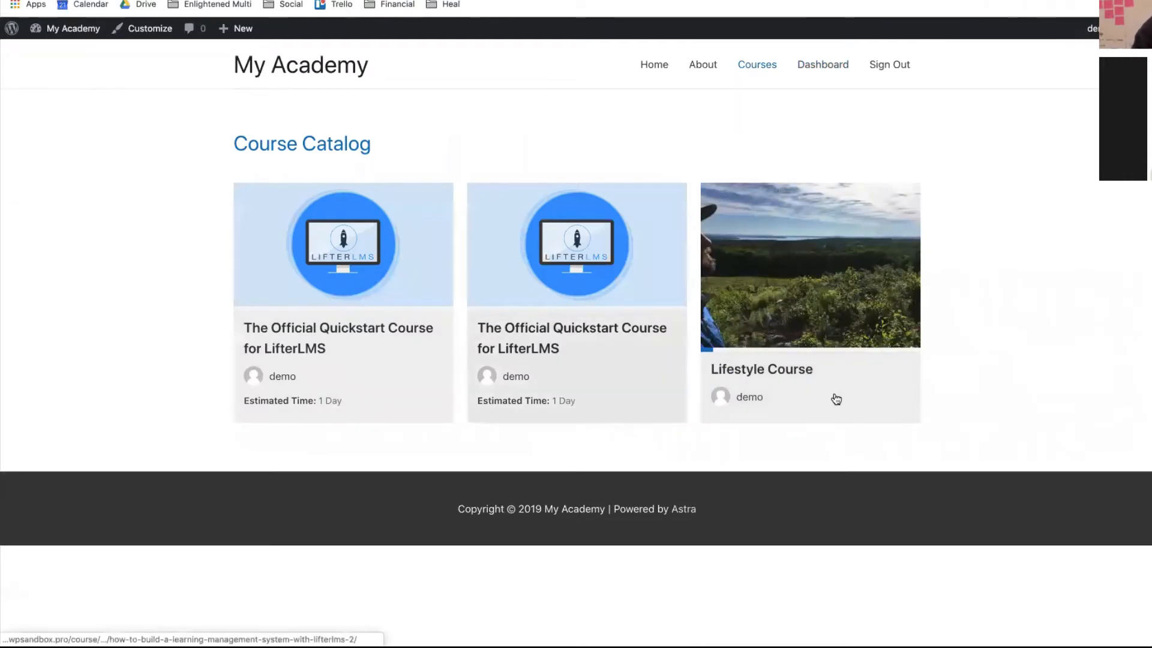
click(790, 383)
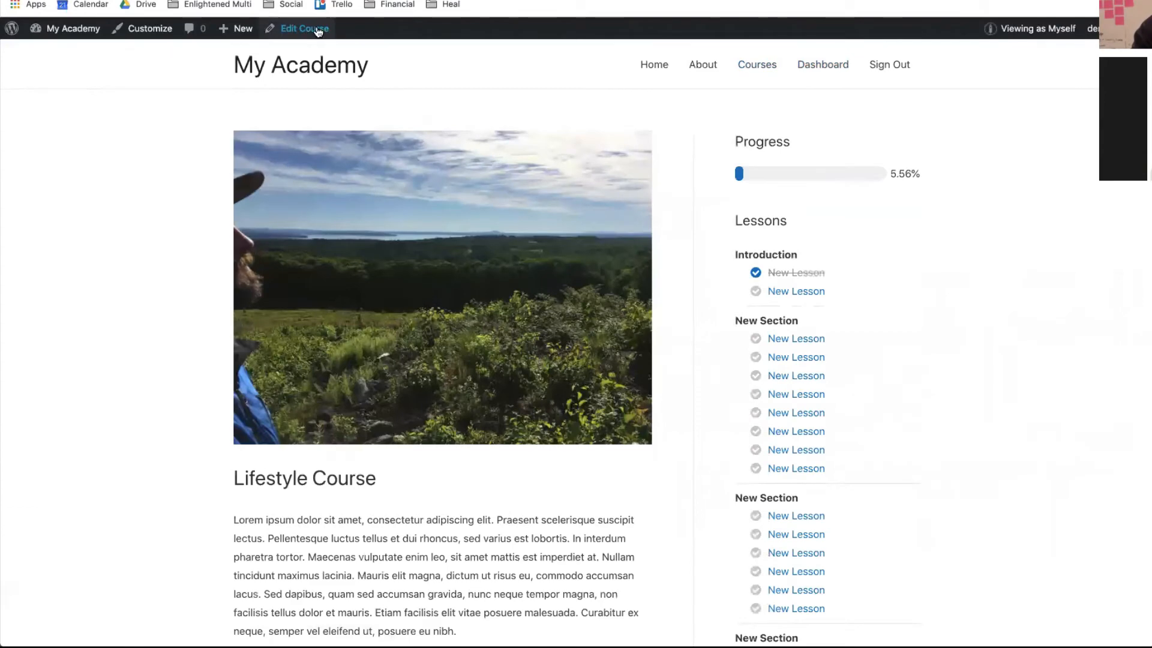
- Open the Lifestyle Course in the editor and add a new access plan
click(318, 30)
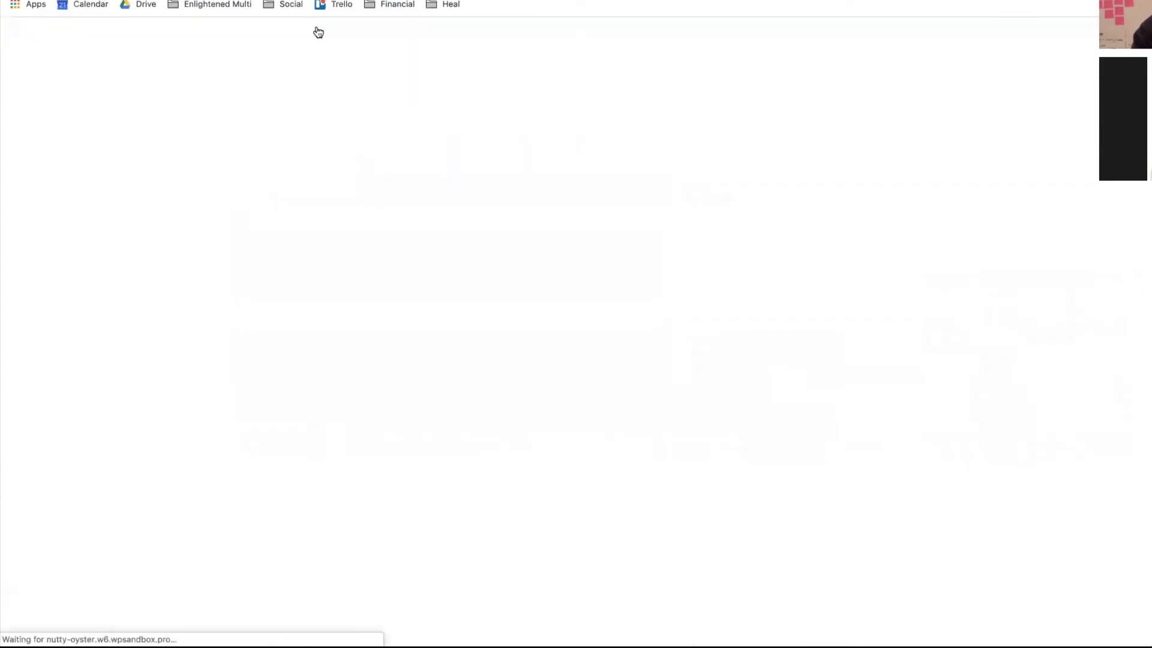
scroll(531, 340, down, 15)
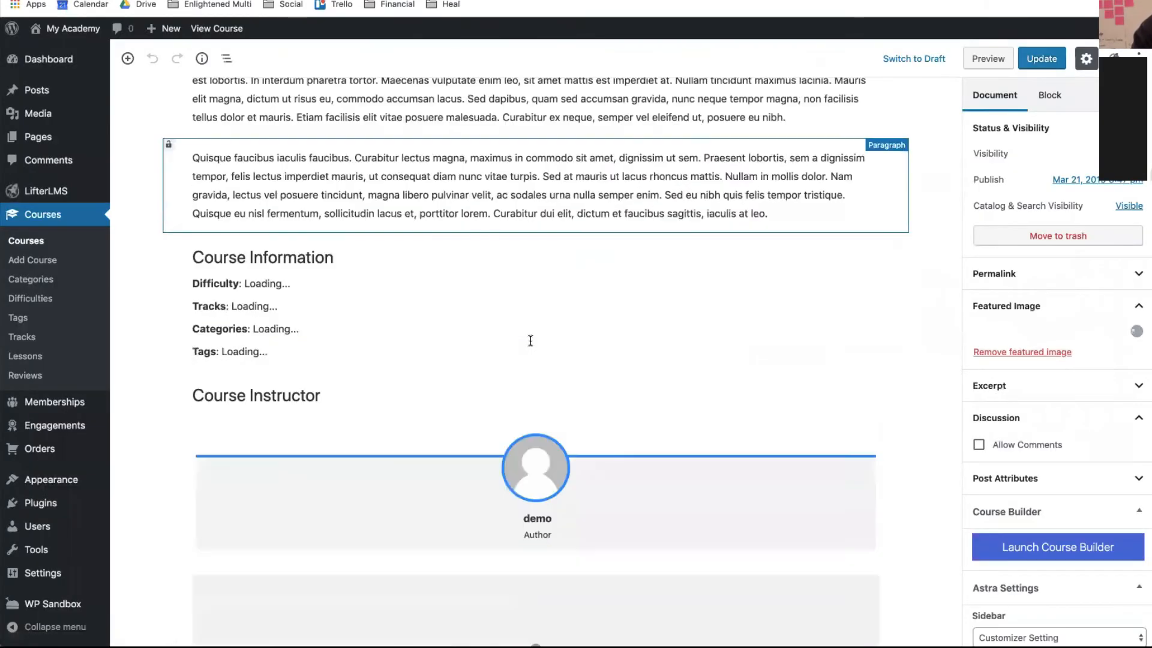
scroll(532, 346, down, 15)
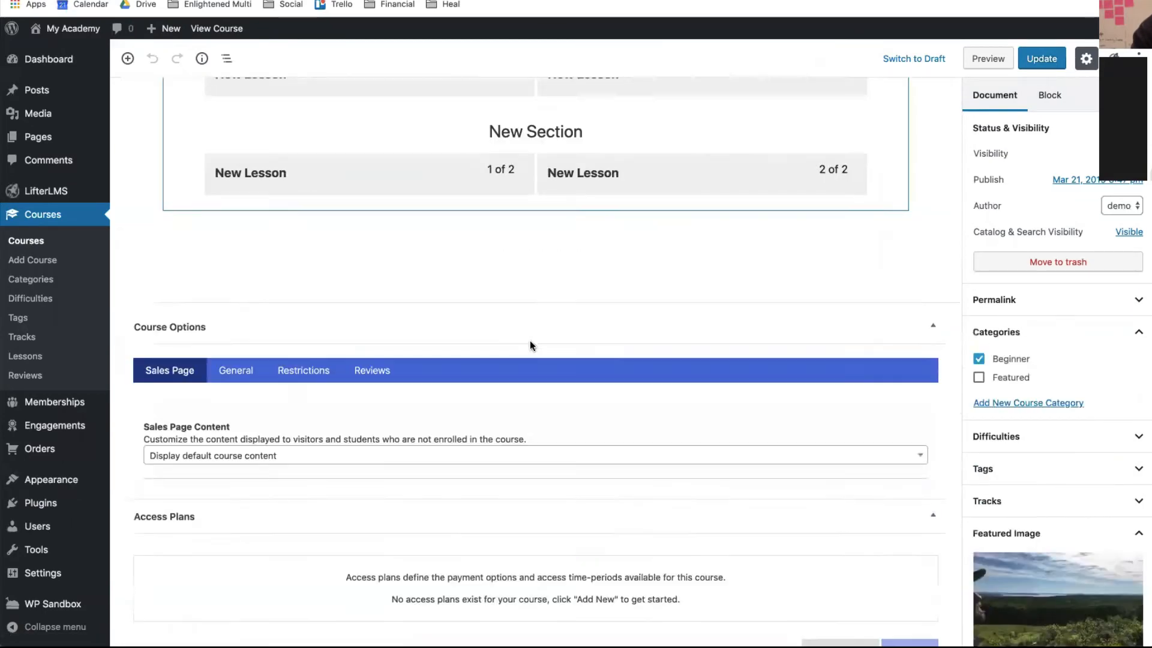
scroll(532, 341, down, 1)
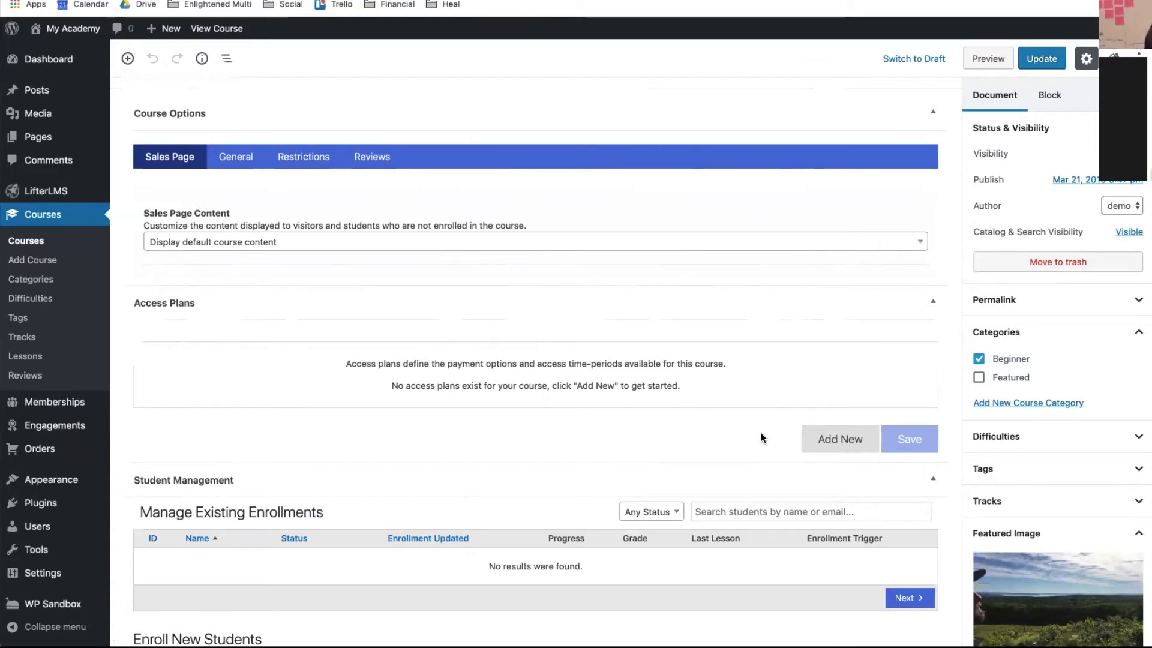
click(819, 439)
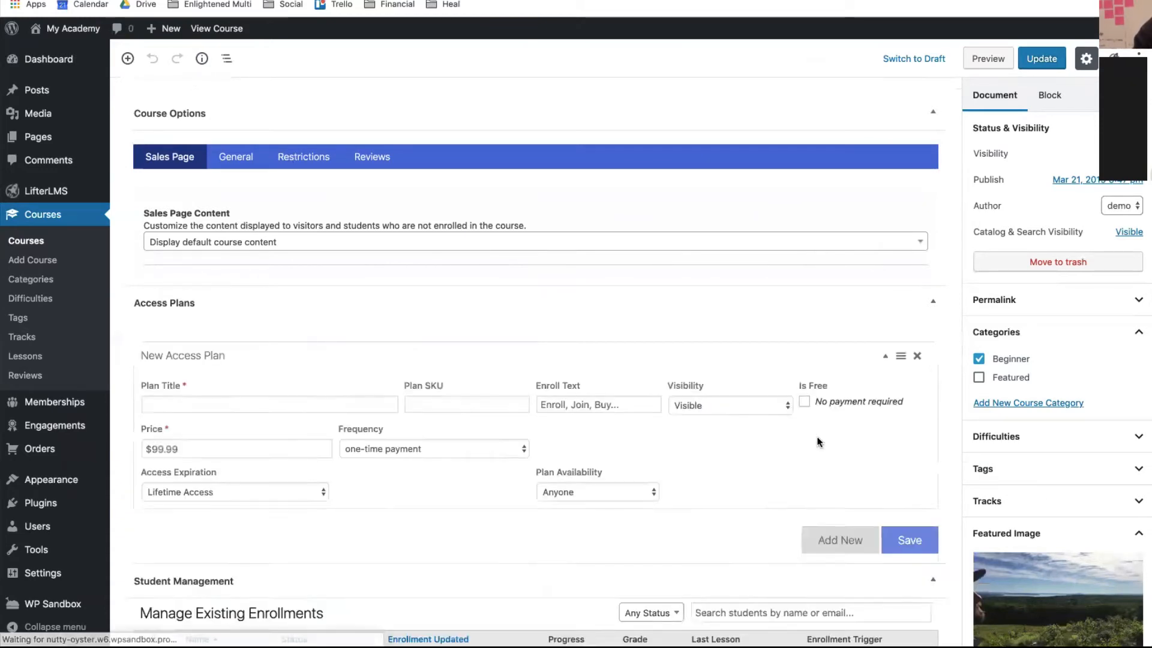
- Title the new plan 'One Time Payment' with enroll text 'Buy Now'
click(264, 408)
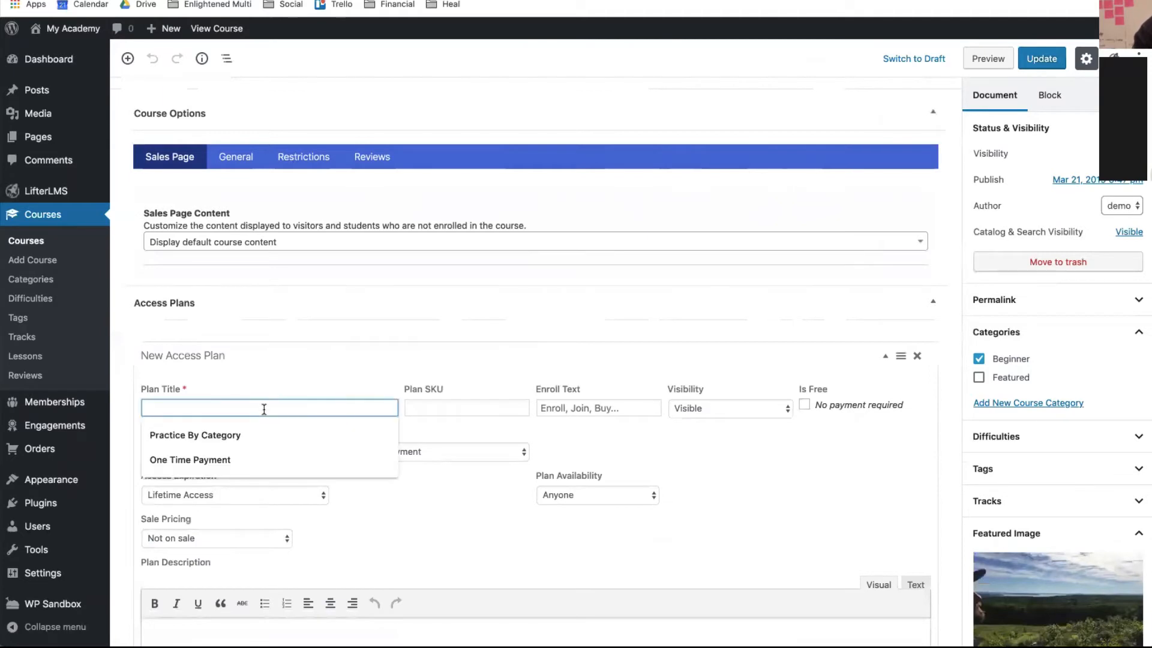
text(O)
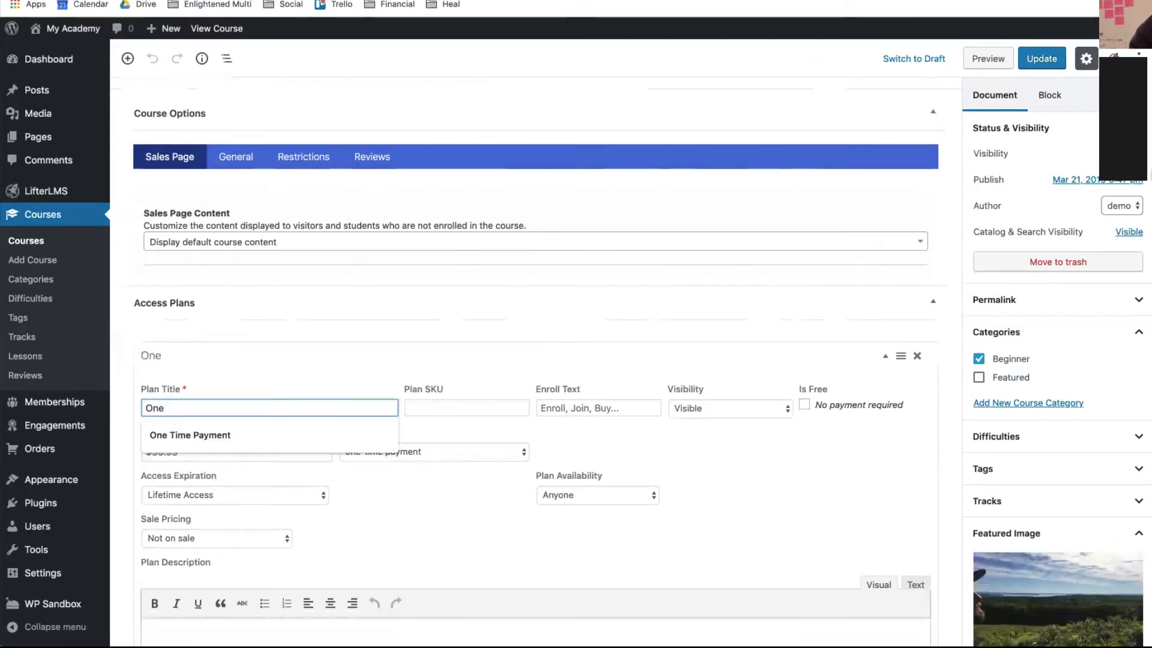
text(ne)
key(Down)
key(Return)
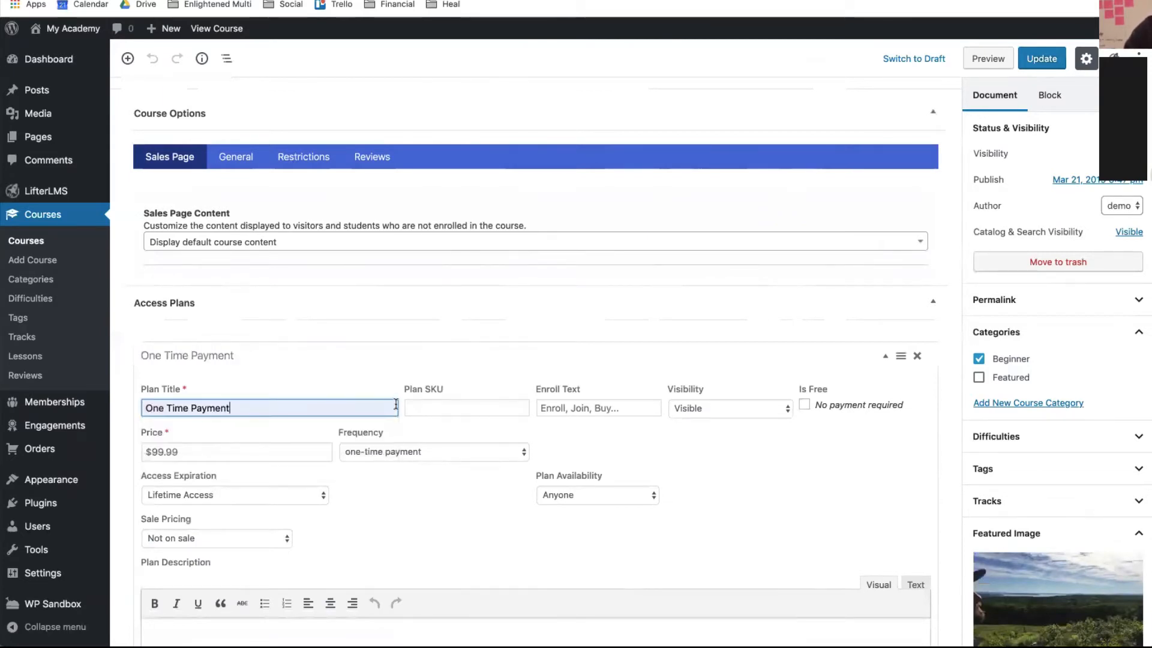
click(589, 406)
text(Buy Now)
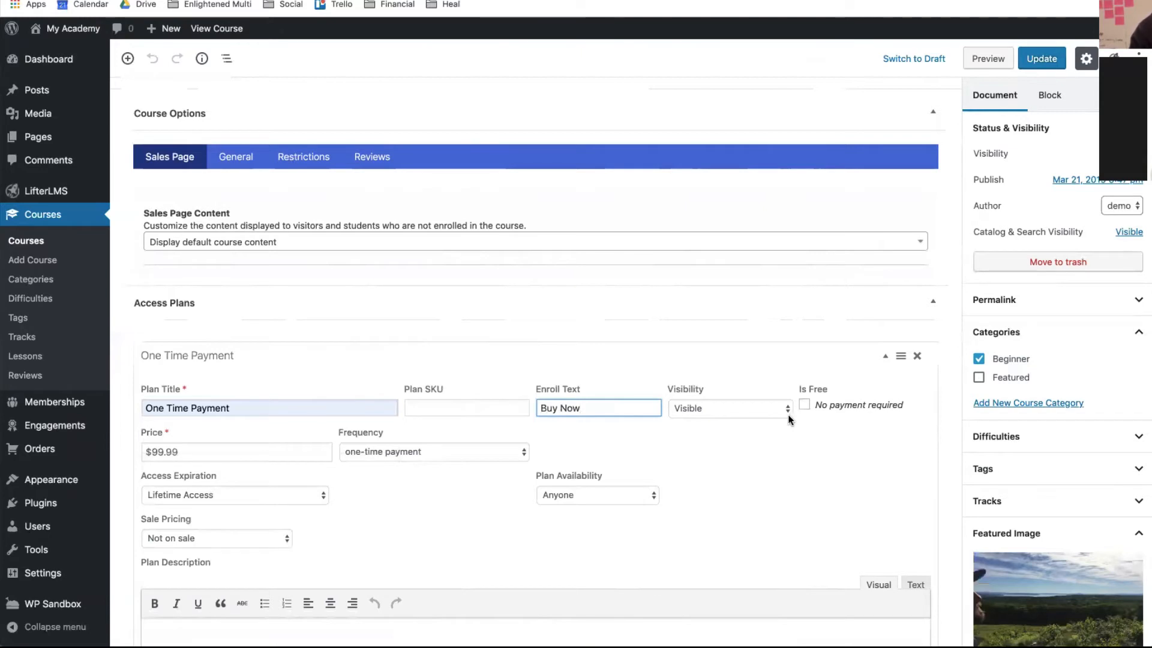
click(696, 427)
- Price the plan at 1000, make access expire after 1 year, and save it
click(236, 444)
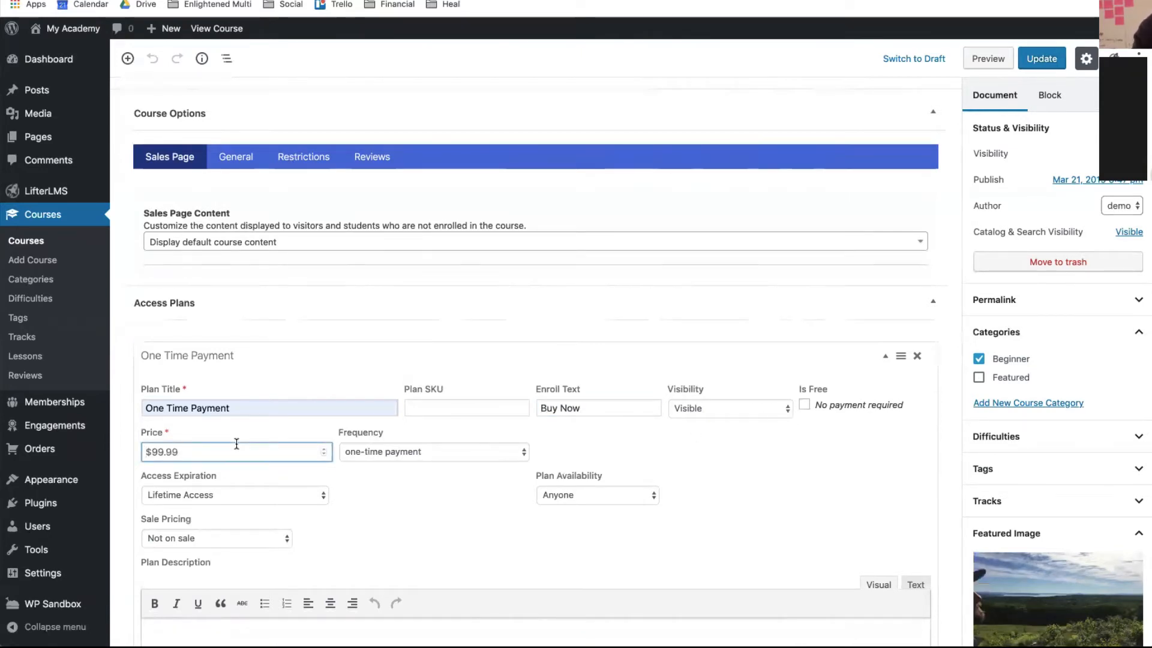
key(ctrl+a)
text(10)
click(217, 495)
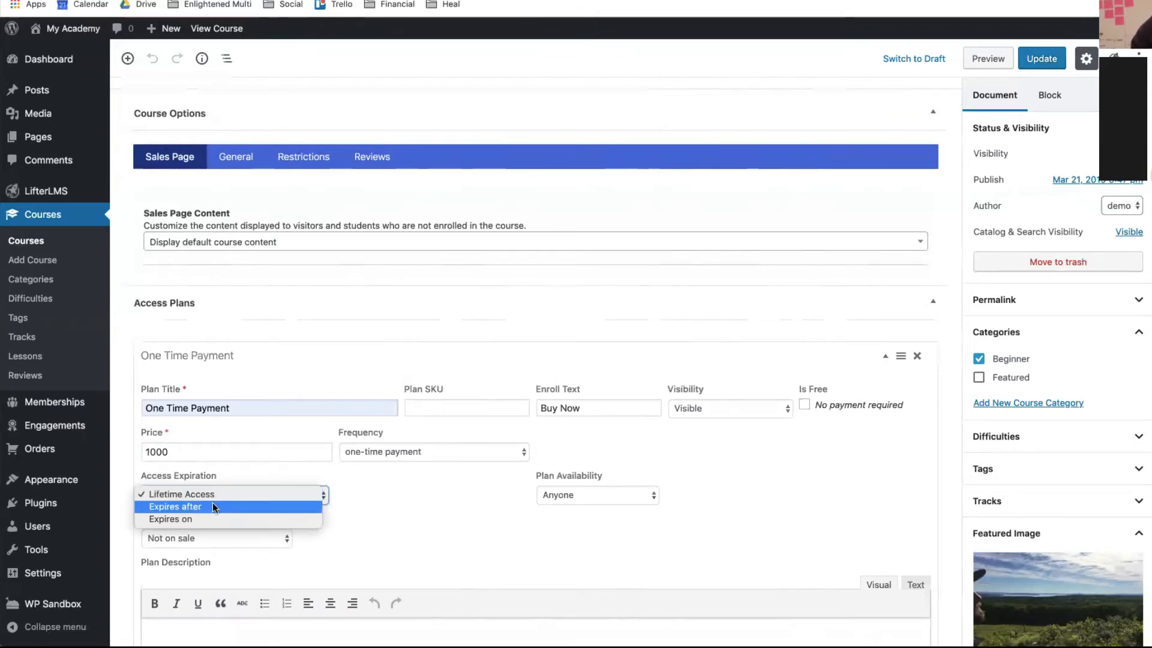
click(213, 506)
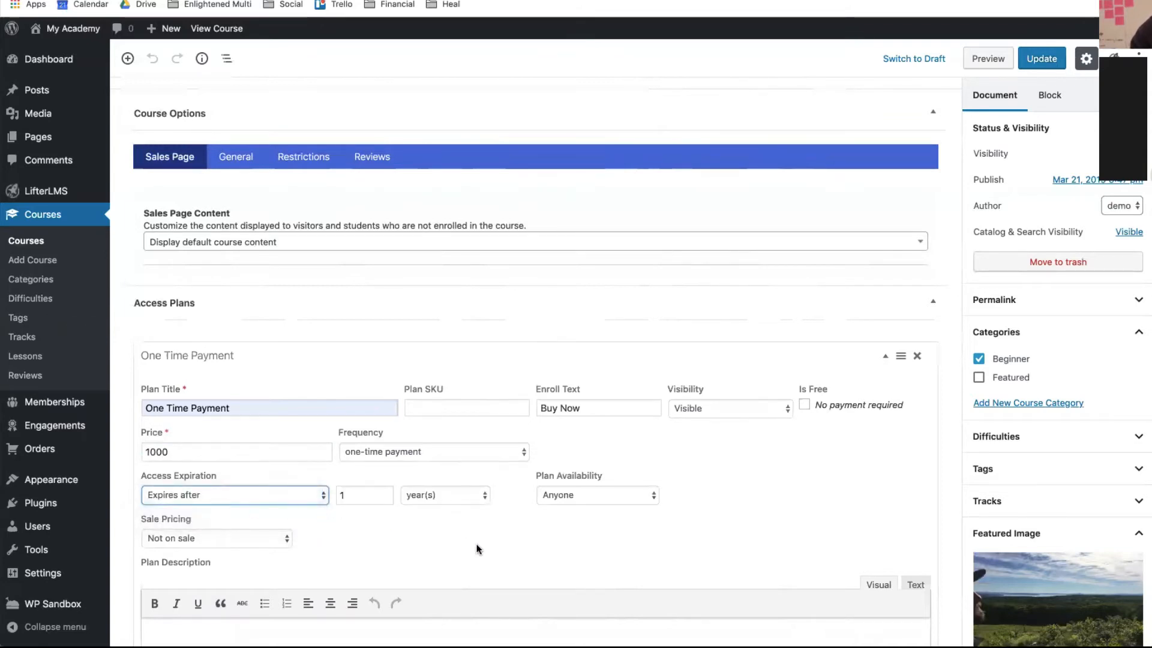
scroll(477, 548, down, 2)
scroll(477, 545, up, 2)
scroll(477, 543, down, 4)
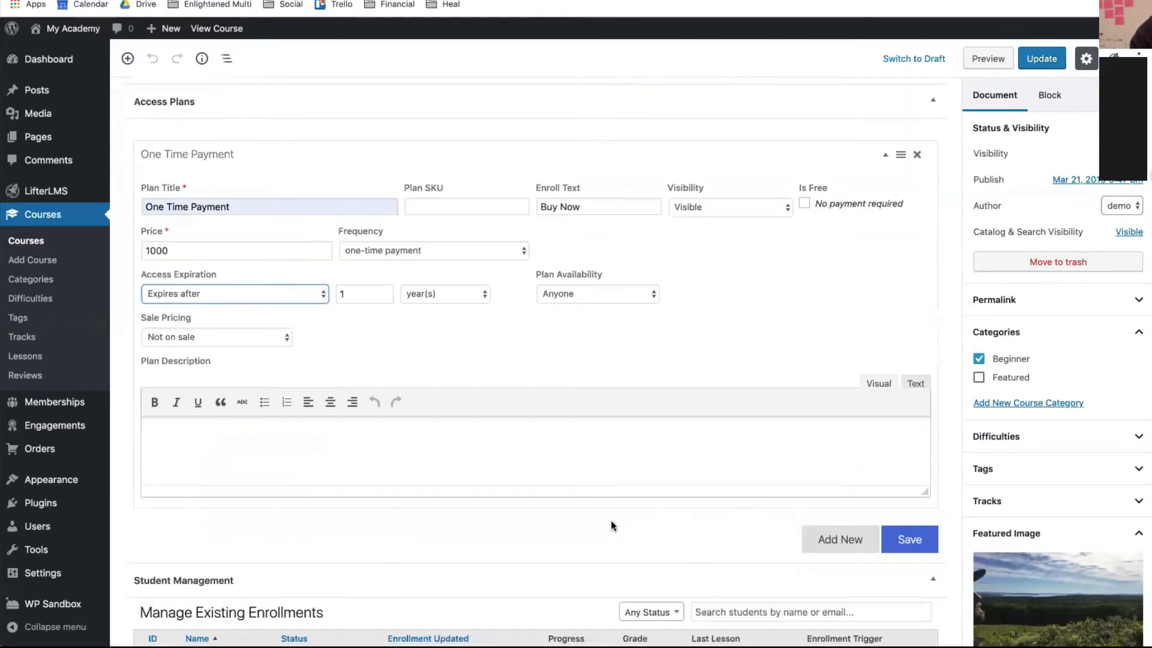
click(889, 541)
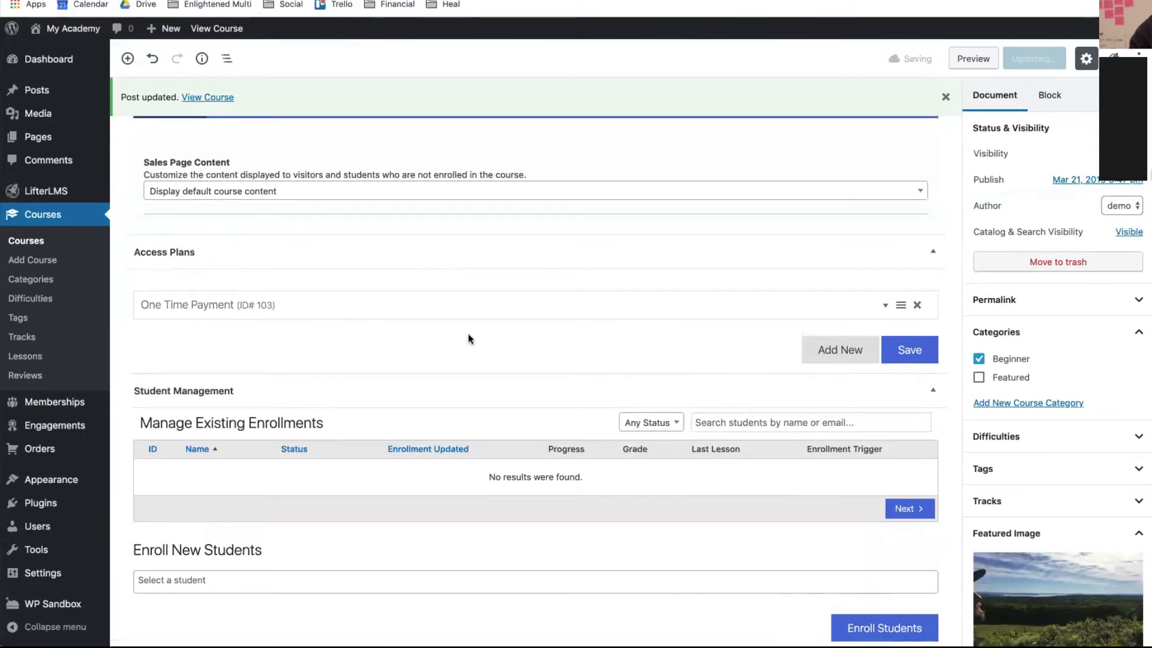
- Check the saved One Time Payment plan's details, then go to the live course page
click(884, 309)
click(884, 317)
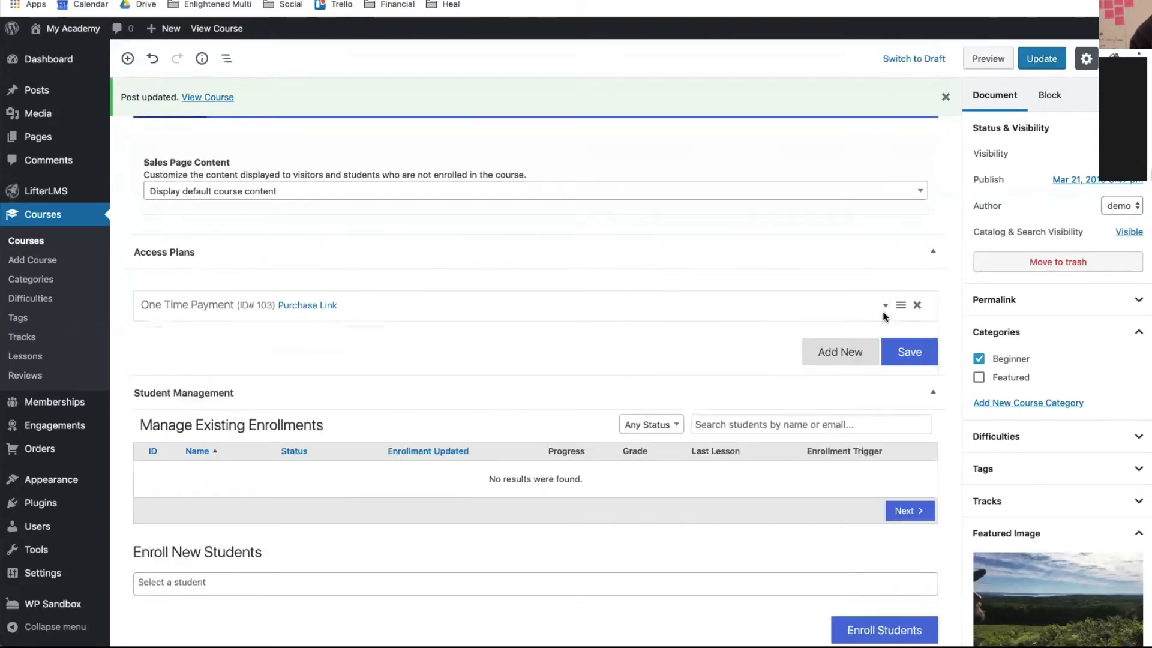
scroll(729, 272, up, 5)
click(213, 102)
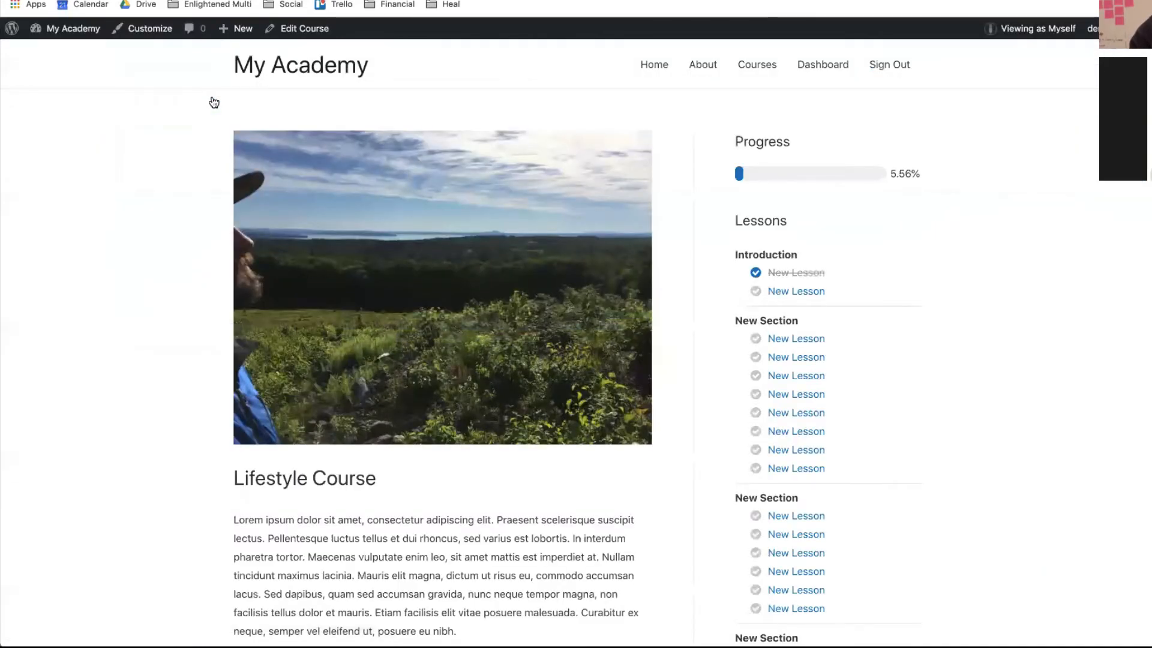
scroll(214, 102, down, 10)
scroll(213, 102, down, 5)
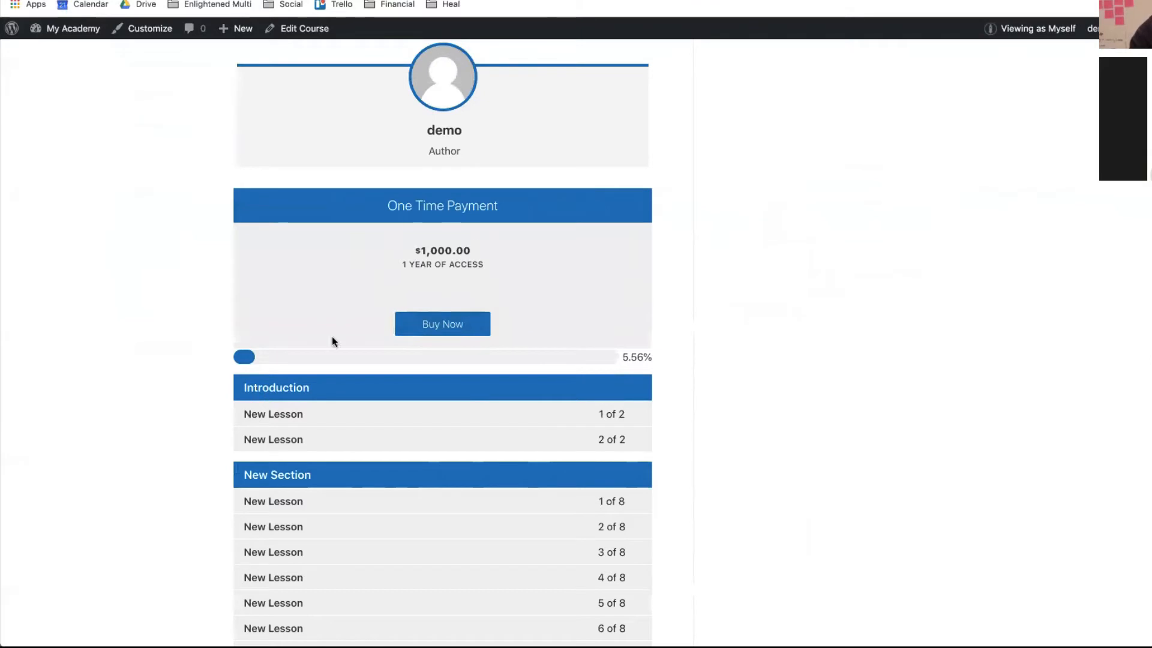
scroll(479, 283, up, 5)
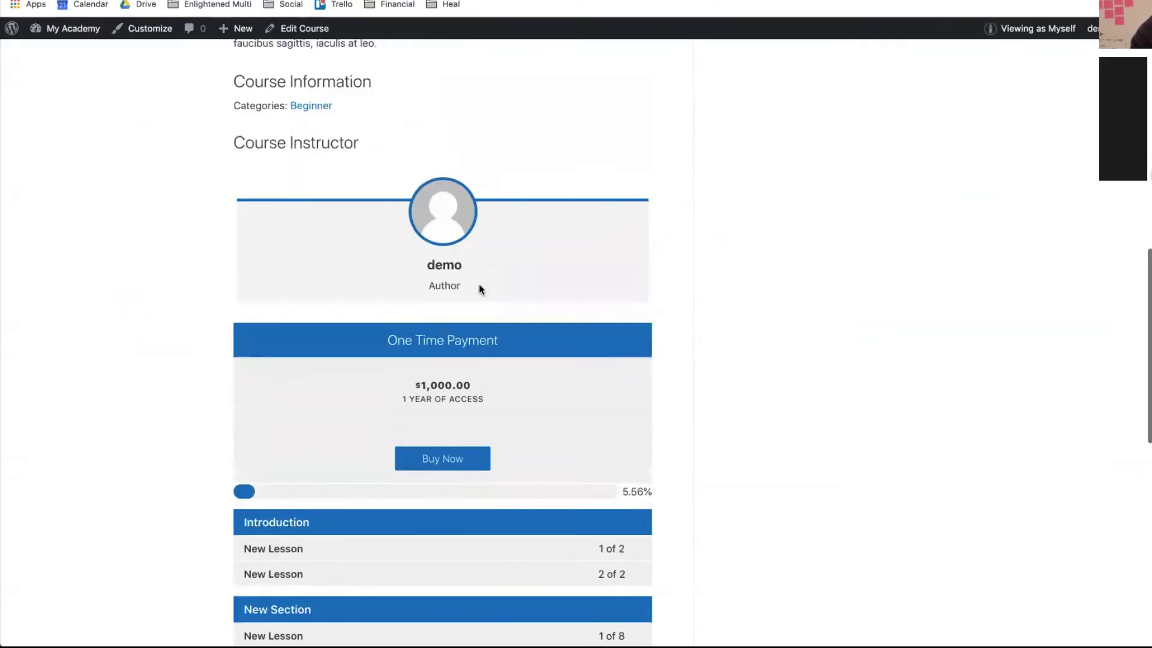
click(18, 1)
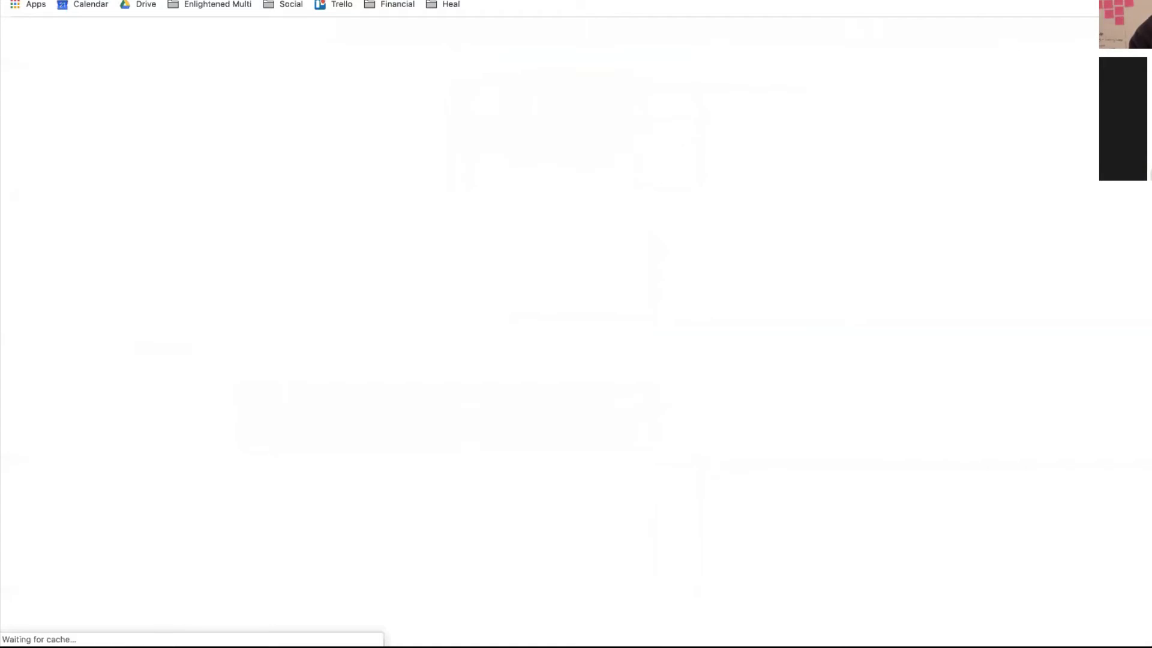
- Add a second access plan titled 'Payment Plan'
scroll(332, 247, down, 15)
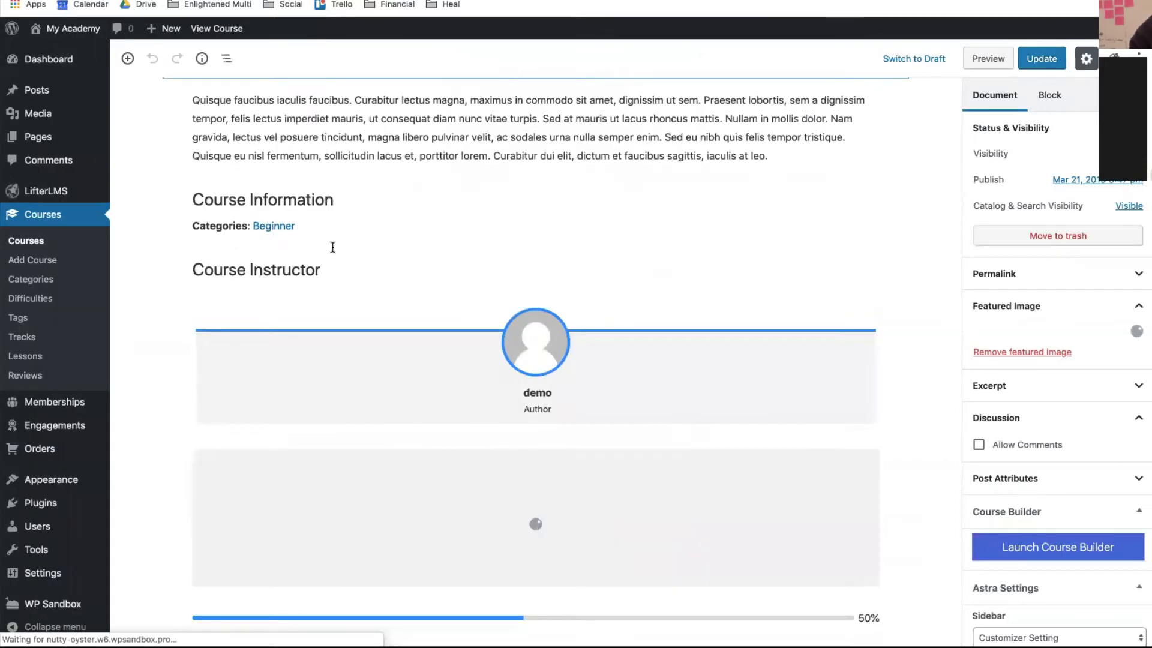
scroll(332, 247, up, 14)
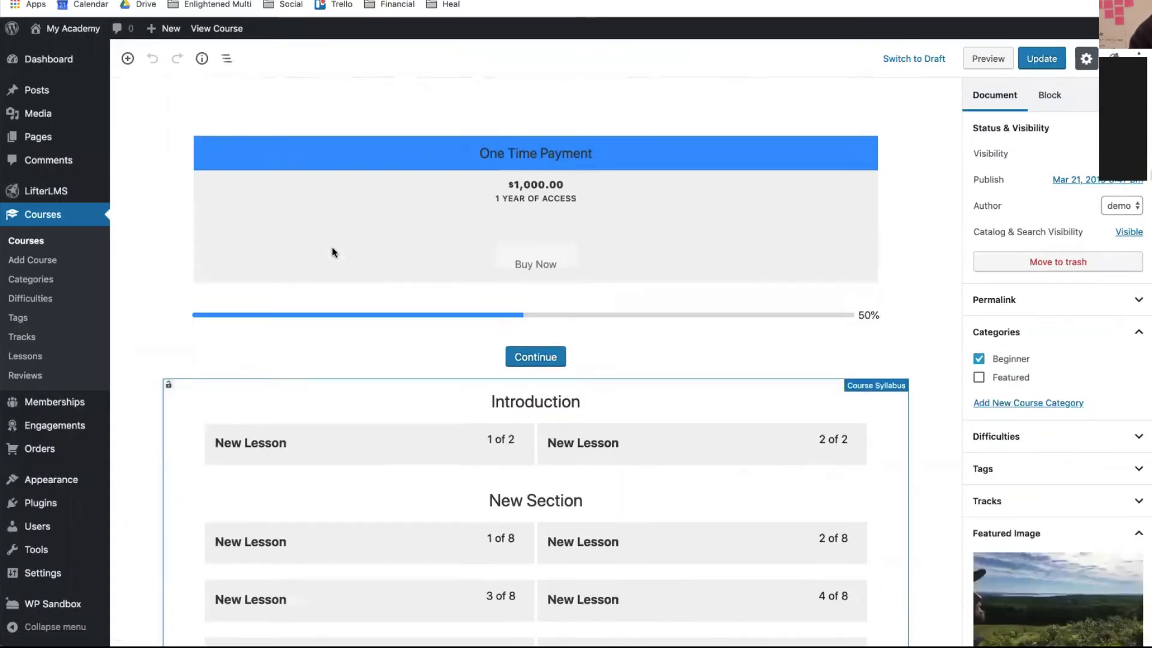
scroll(333, 247, down, 20)
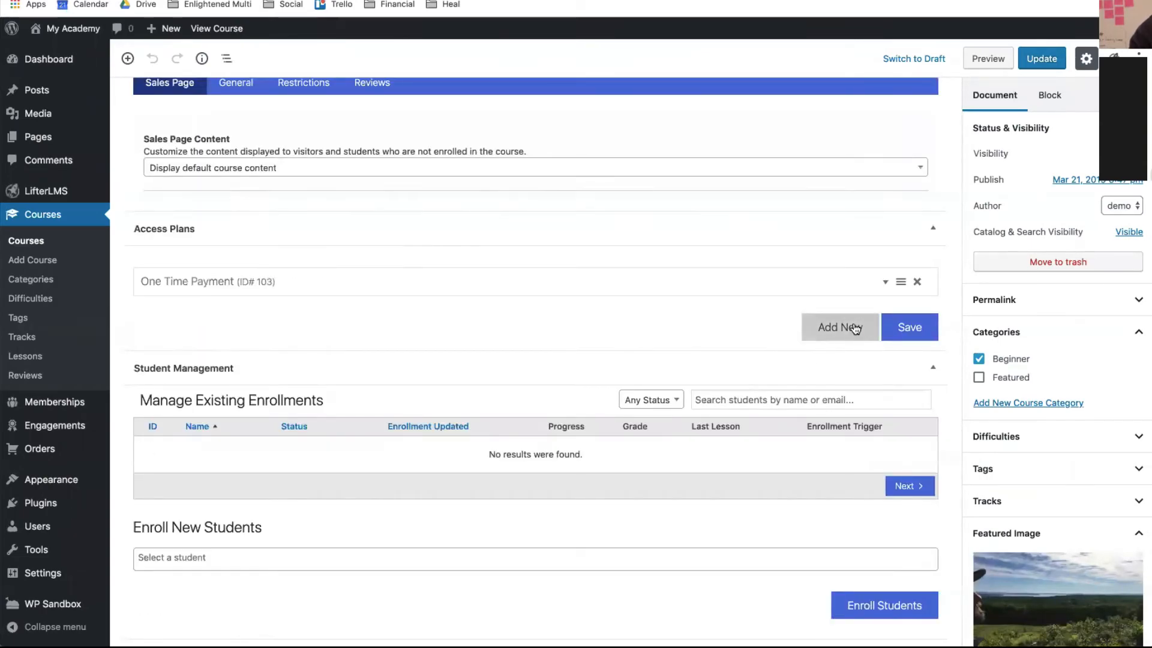
click(852, 329)
click(242, 358)
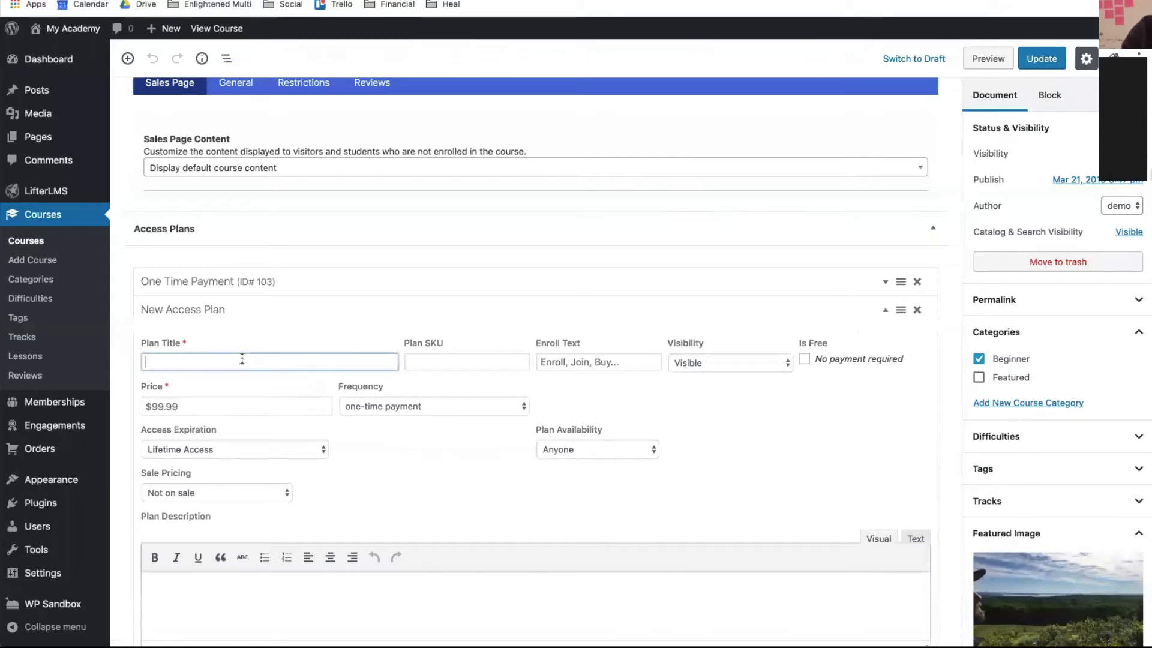
text(Paymen)
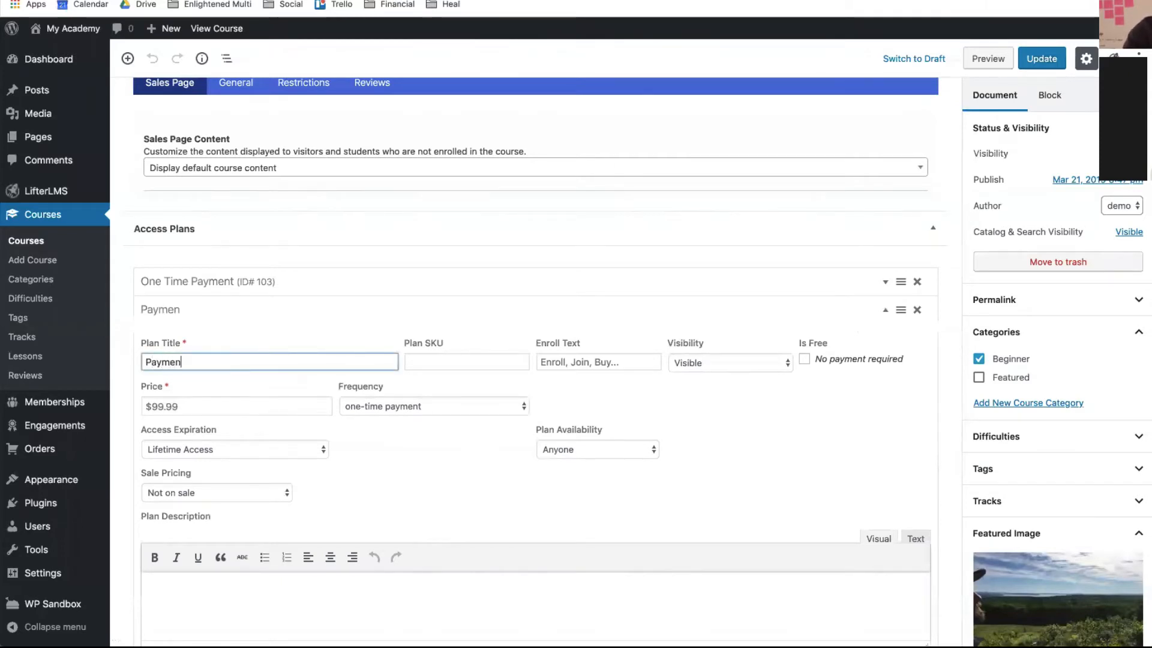
text(t Plan)
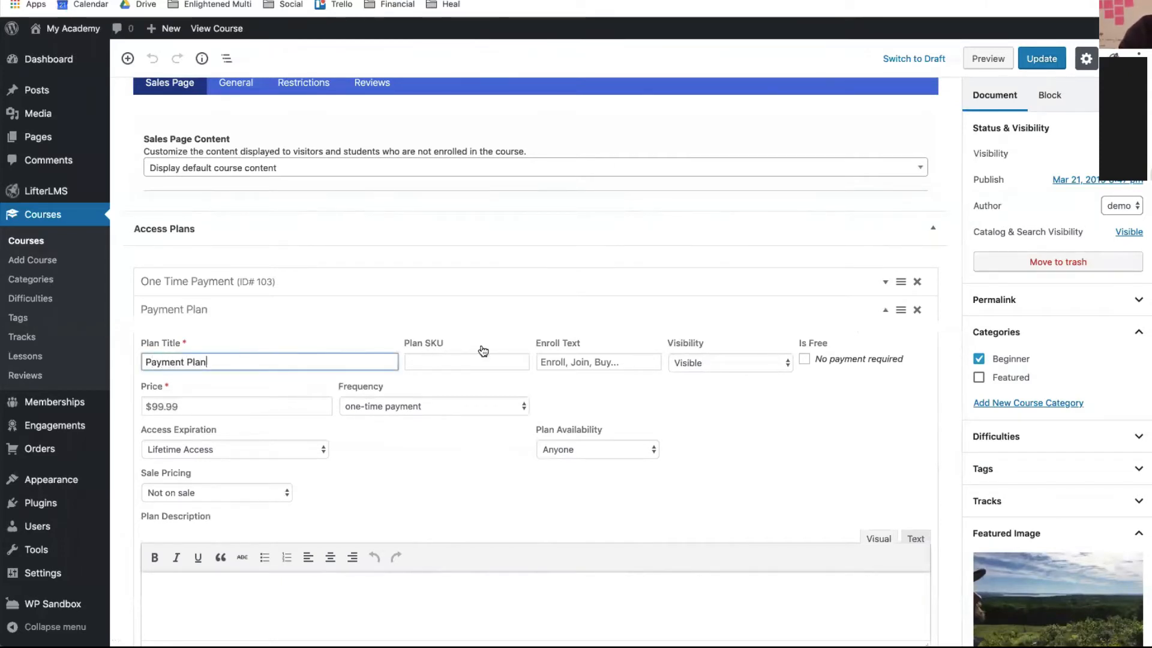
- Price the Payment Plan at 100, billed monthly for 12 months
click(210, 397)
text(100)
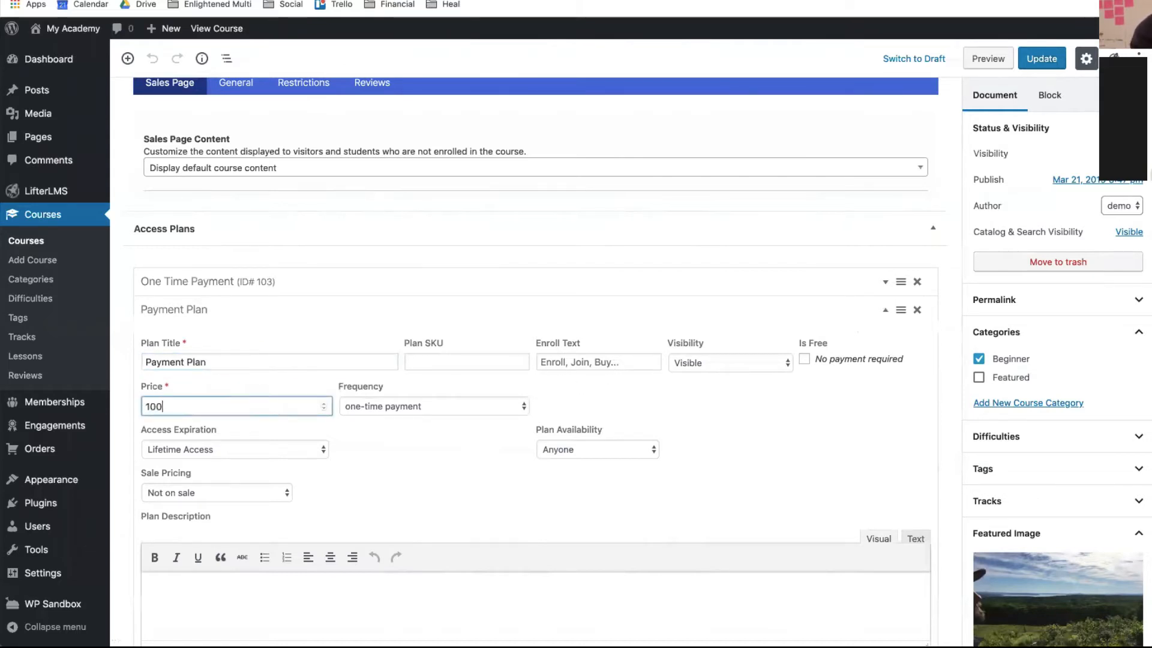
click(412, 409)
click(408, 416)
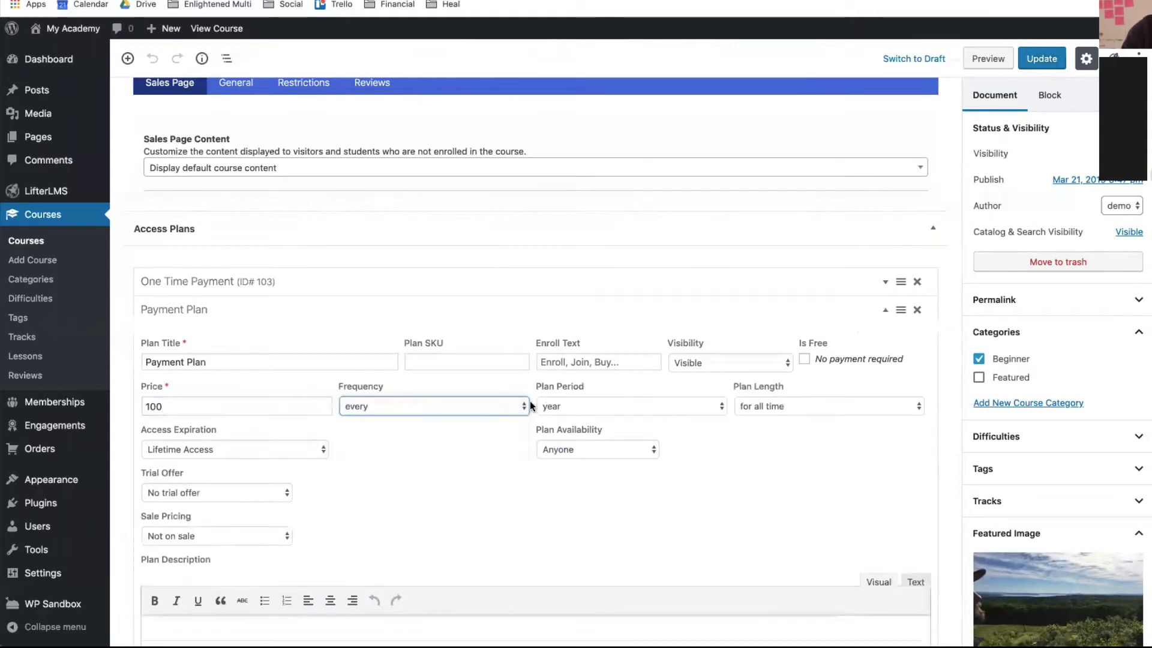
click(566, 411)
click(565, 421)
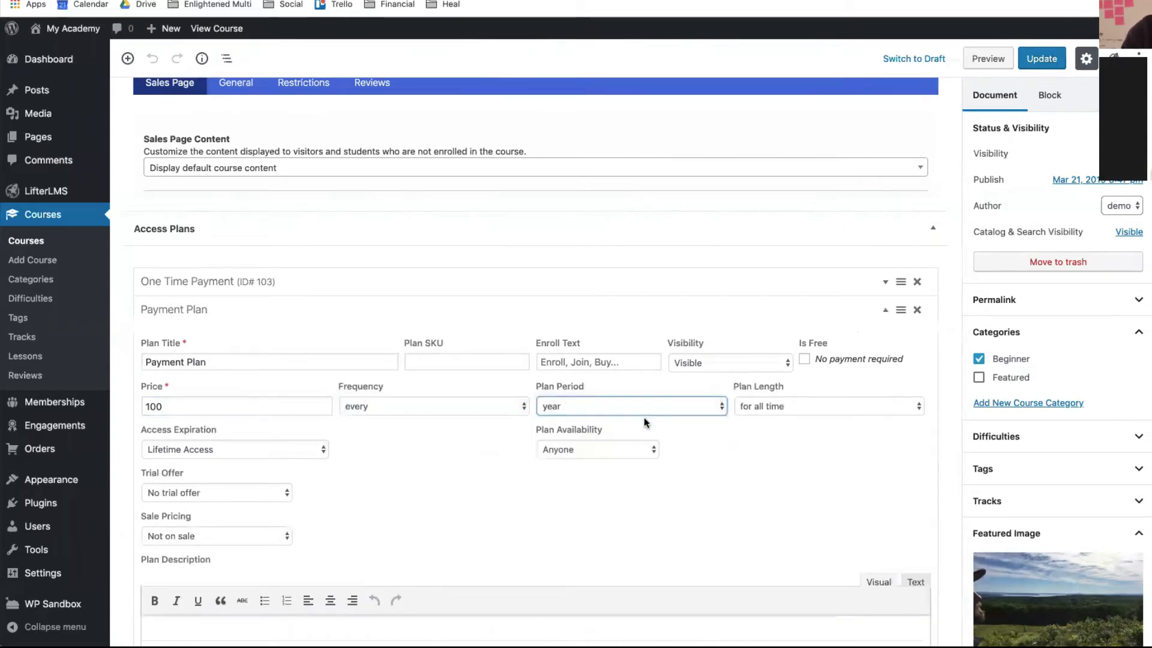
click(762, 413)
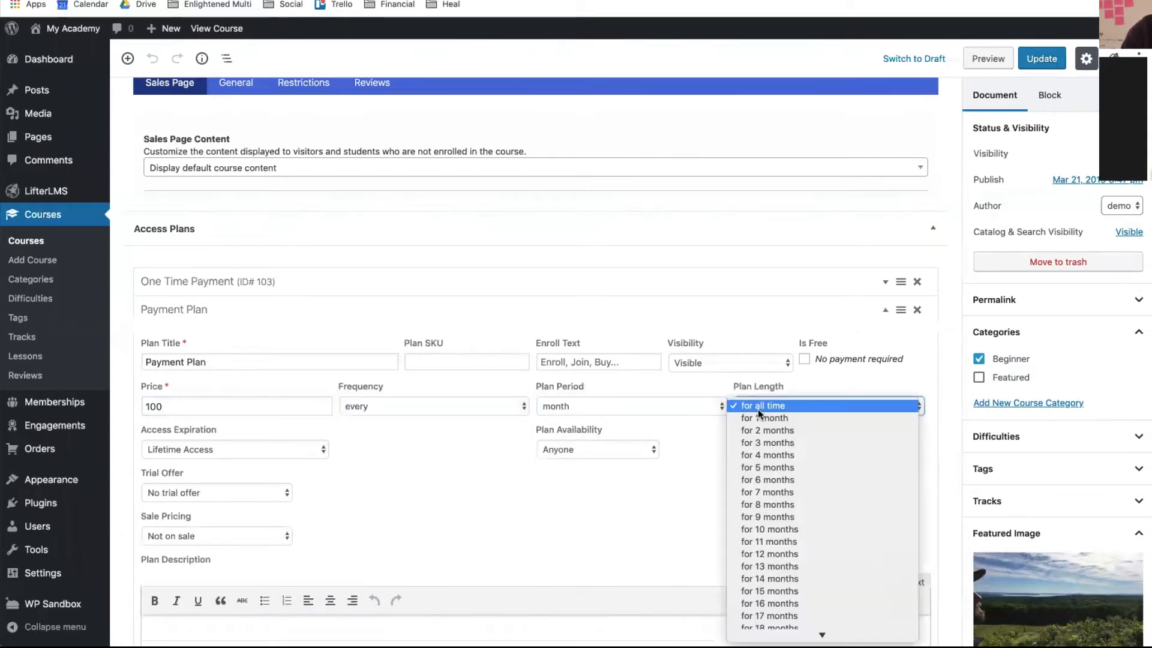
click(765, 554)
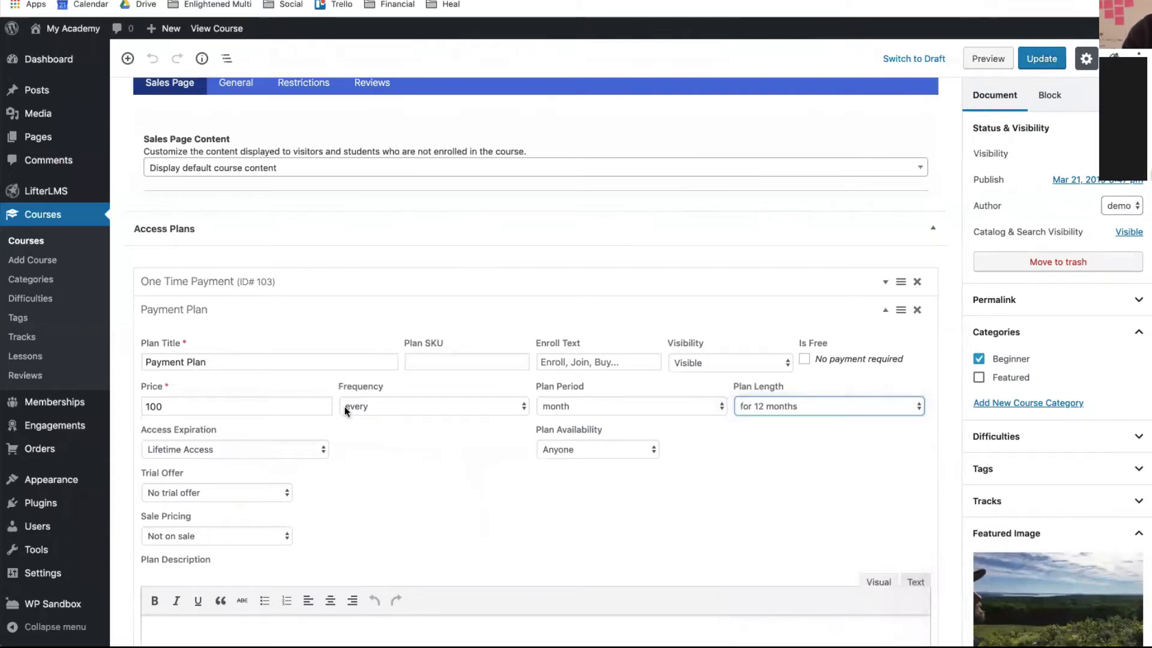
- Make the Payment Plan's access expire after a set time and save the plan
click(265, 452)
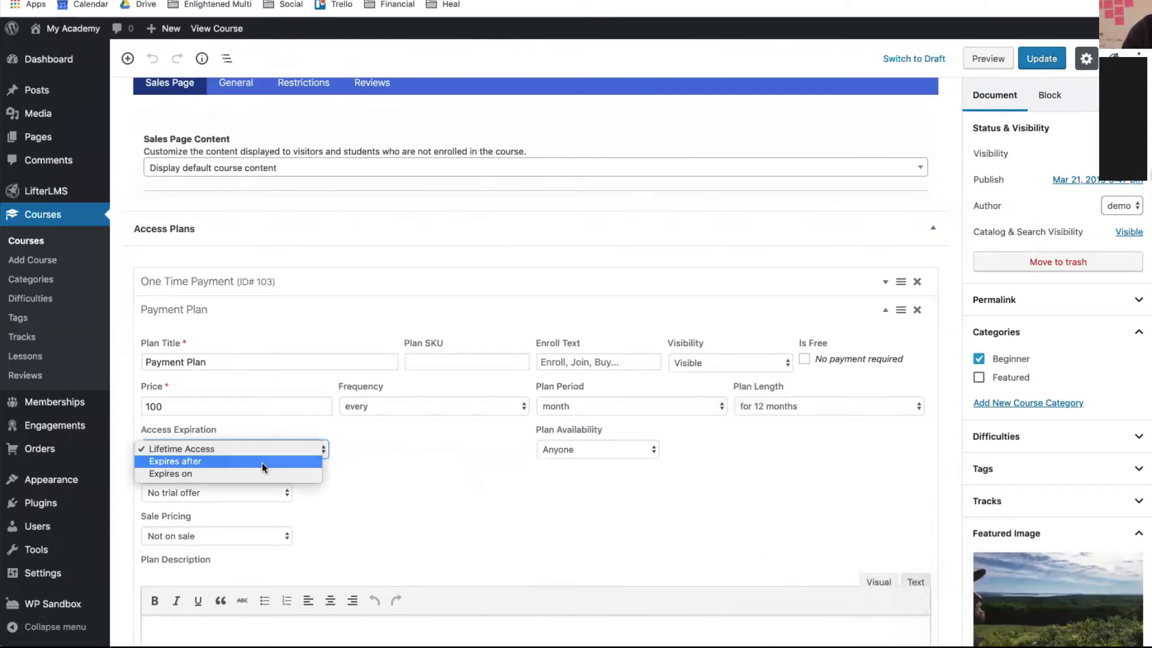
click(180, 461)
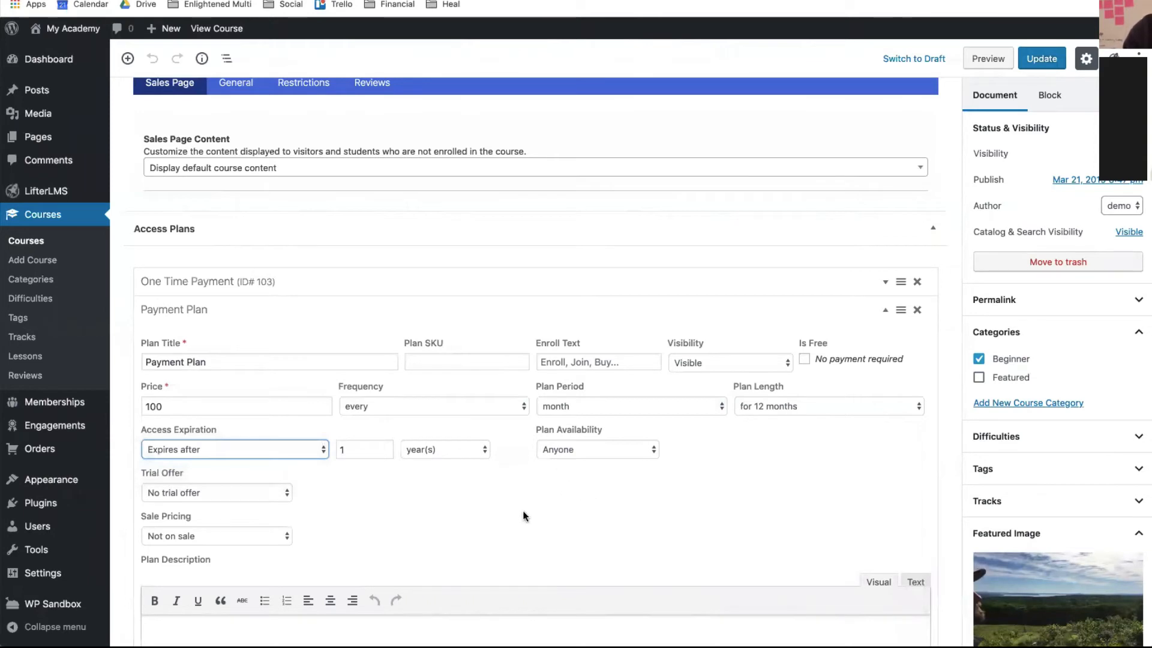
scroll(523, 512, down, 4)
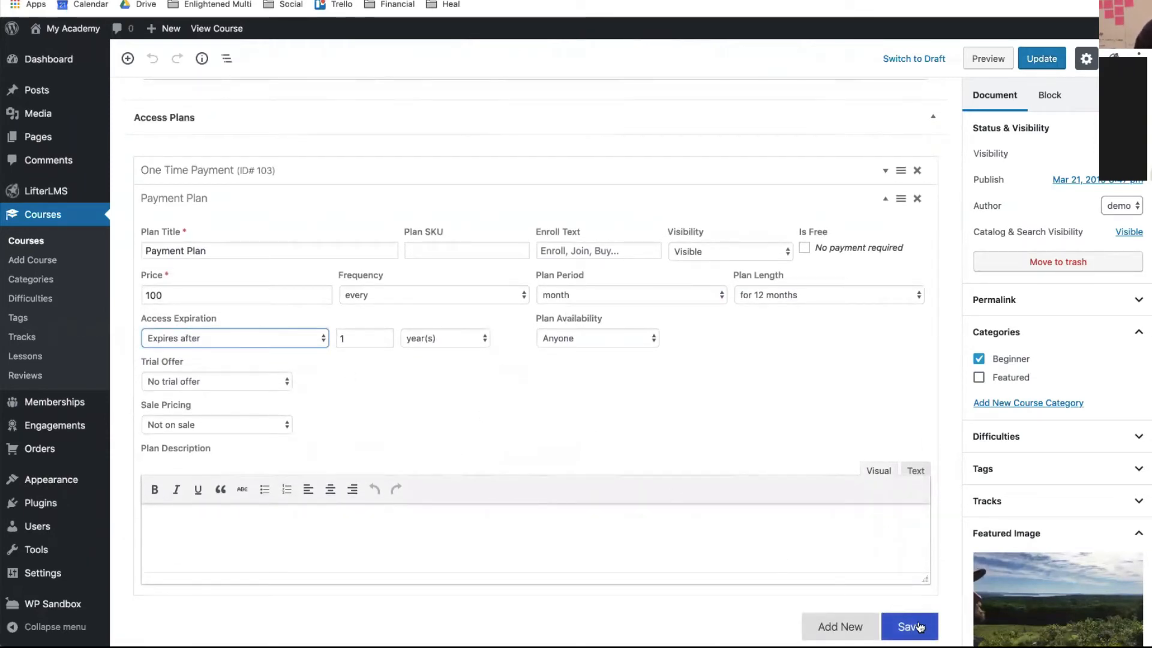
click(918, 627)
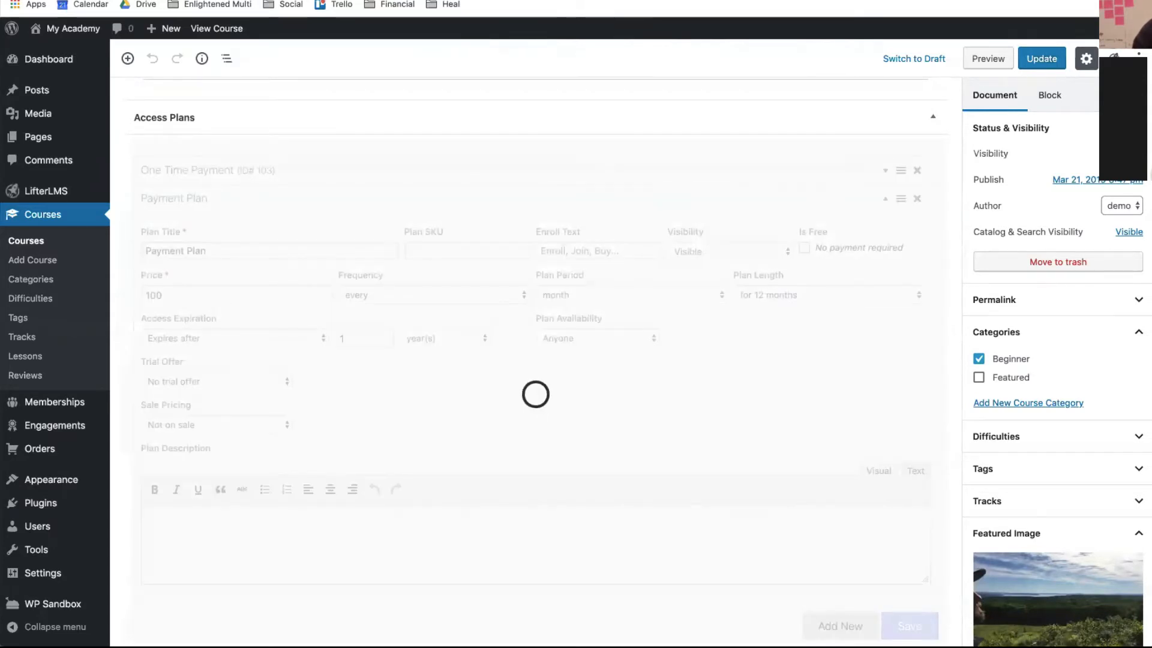
- Stay in the editor, update the course, and open the published course page
click(238, 32)
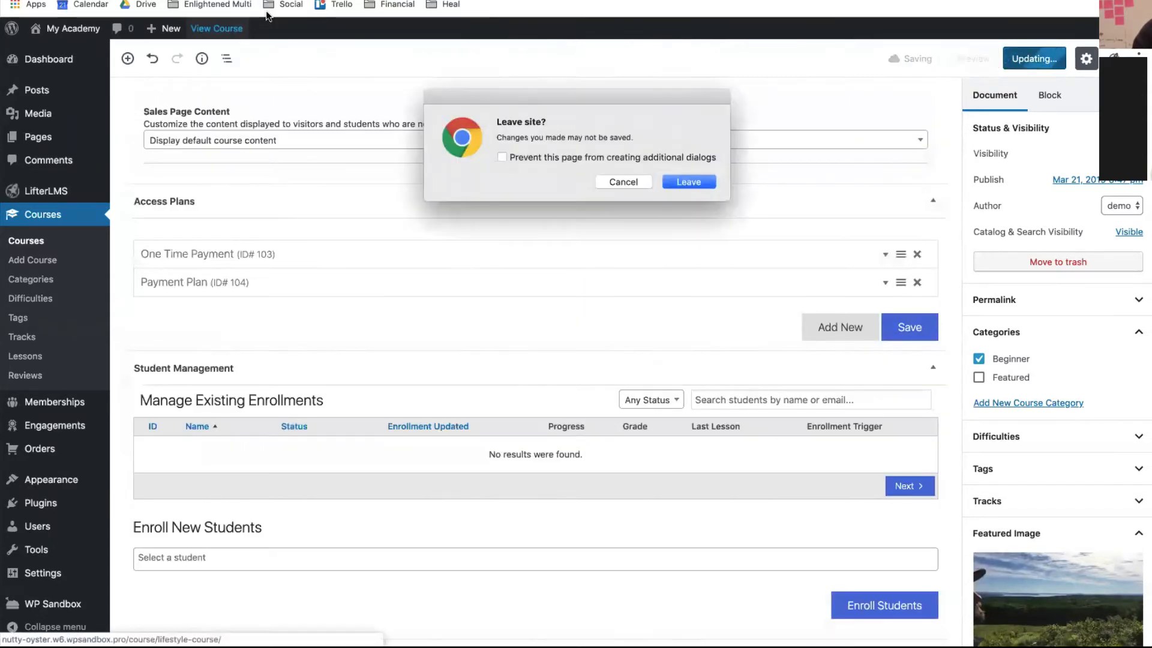
click(618, 177)
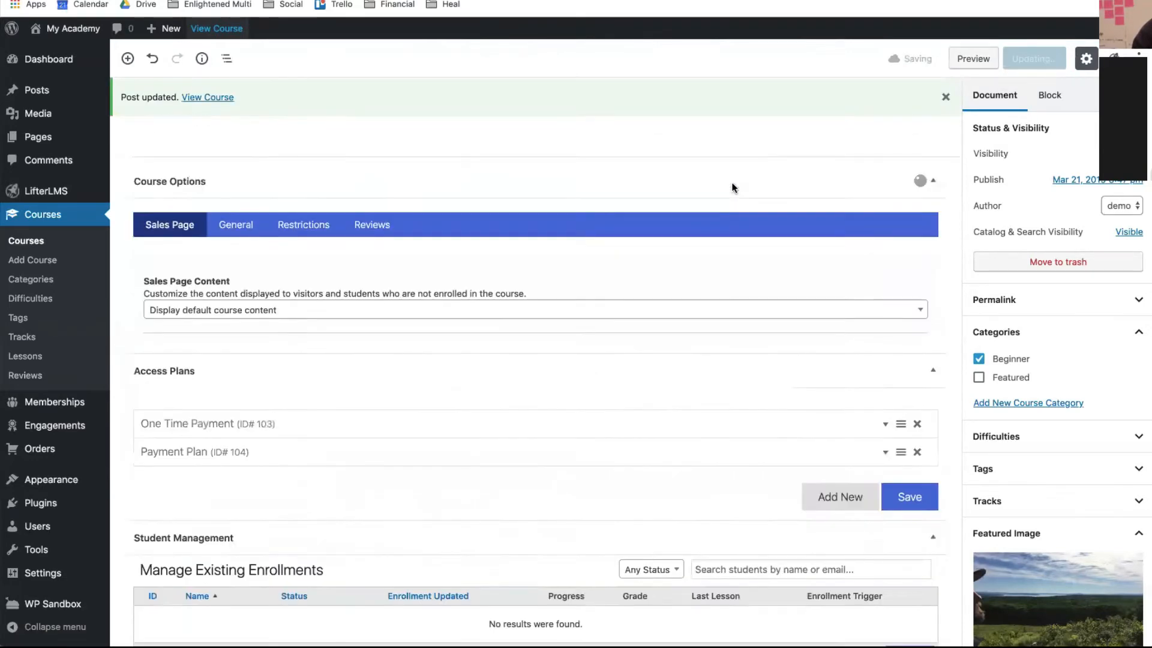
click(1047, 63)
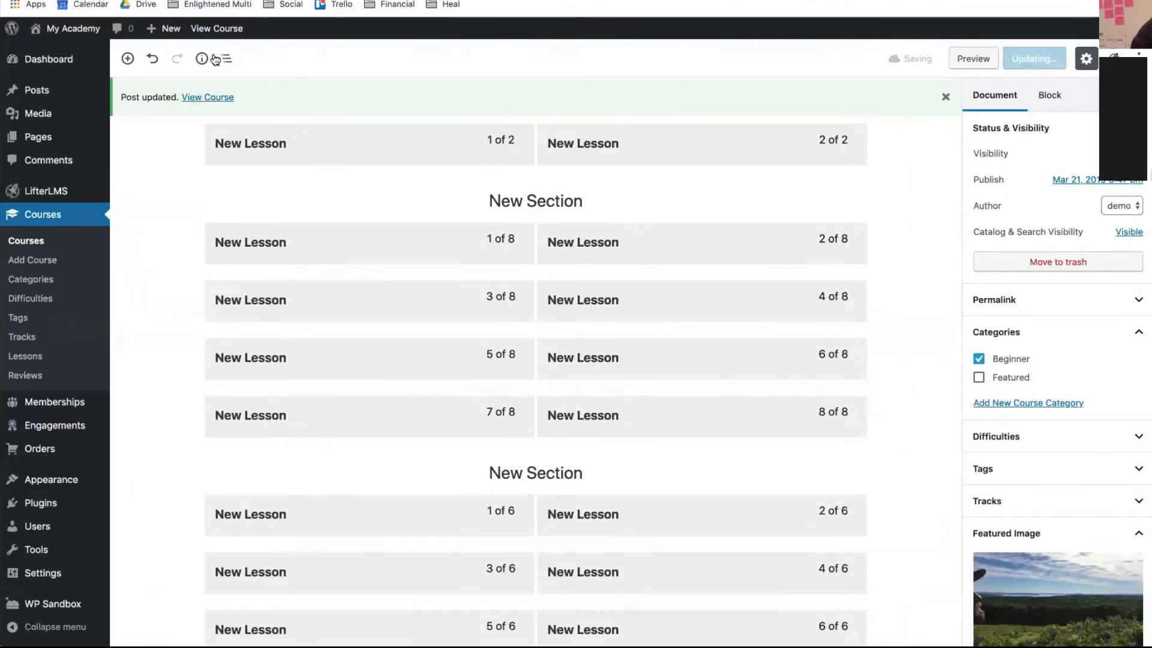
click(214, 99)
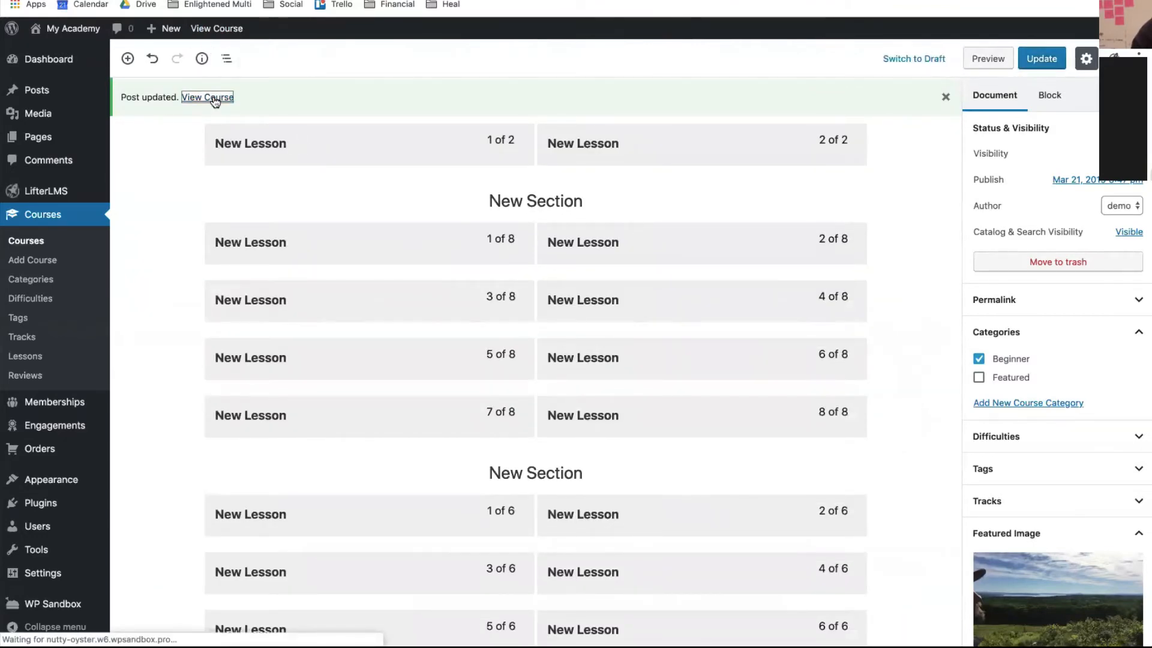
- Switch the course page to View as Visitor and check the $1,000 and $100-monthly pricing cards
scroll(491, 312, down, 6)
scroll(492, 319, down, 9)
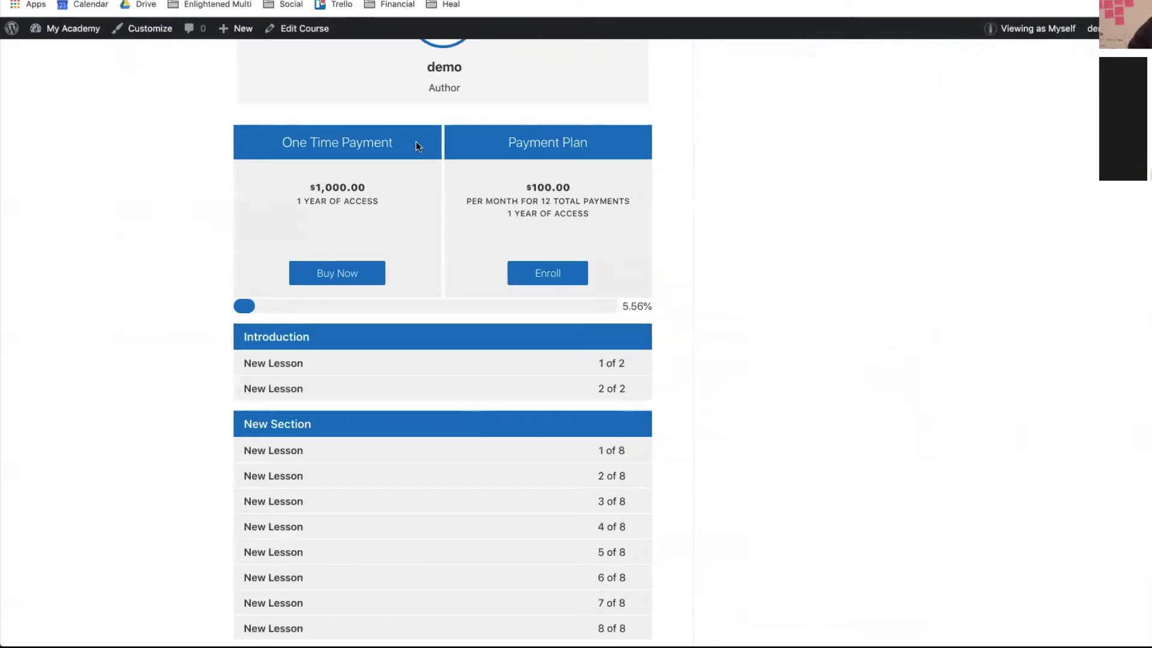
scroll(415, 144, up, 1)
mouse_move(1030, 30)
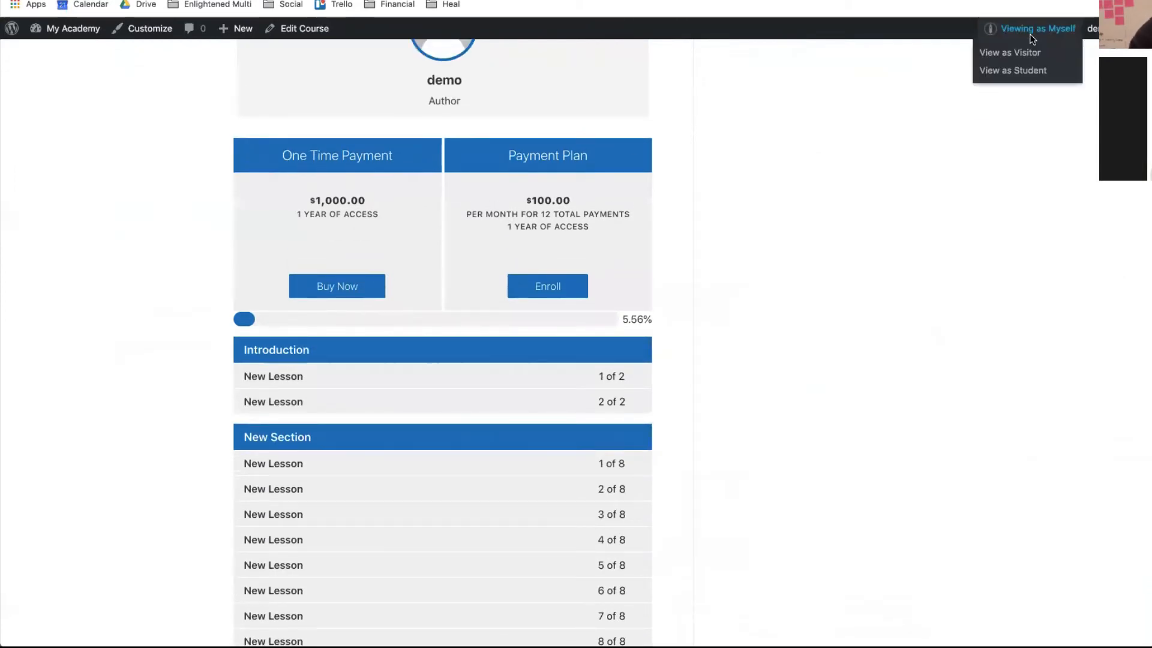
click(1030, 57)
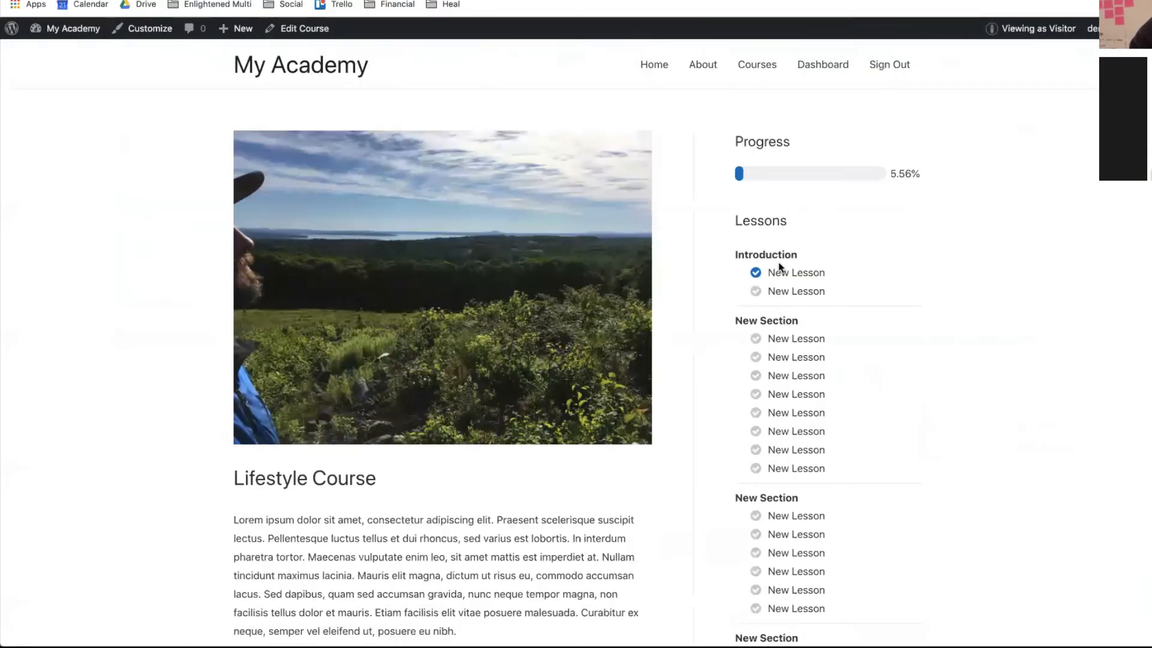
scroll(780, 267, down, 10)
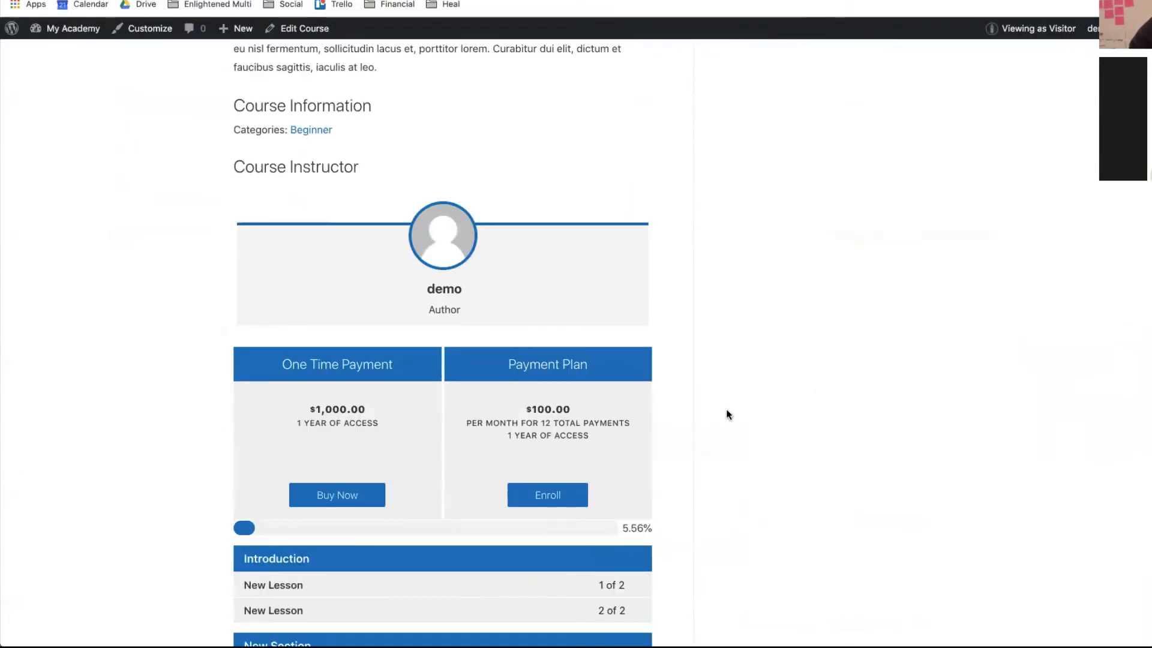
scroll(909, 280, up, 10)
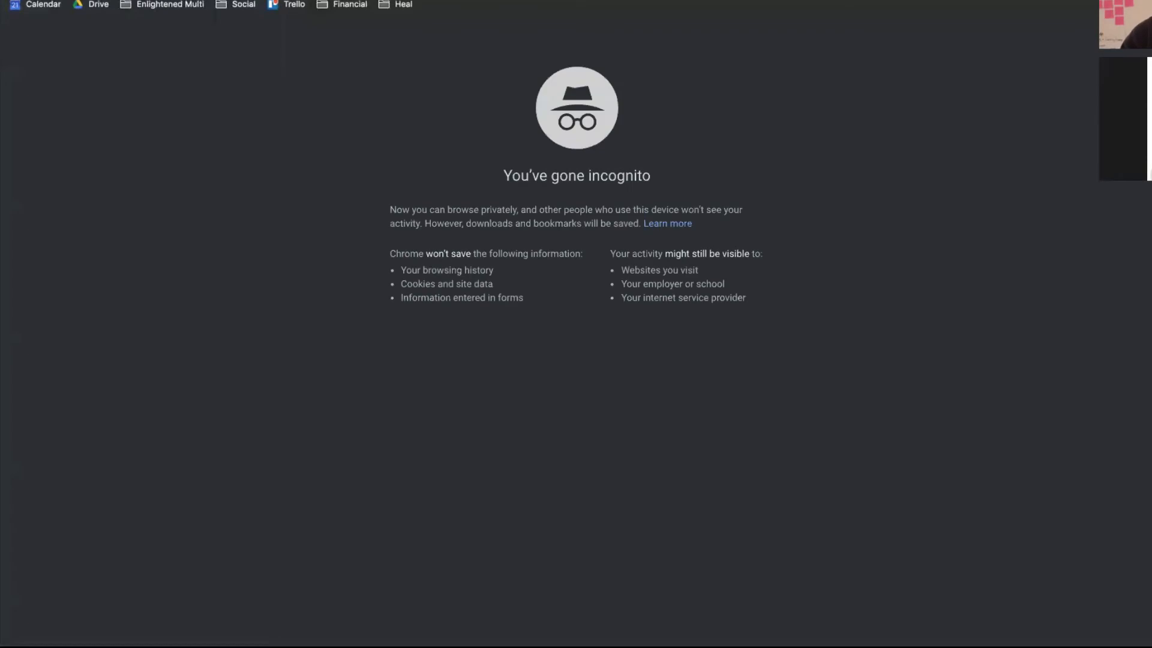
- Load the course URL in a private browsing window and scroll through the page
text(http://nutty-oyster.w6.wpsandbox.pro/course/lifestyle-course/)
key(Return)
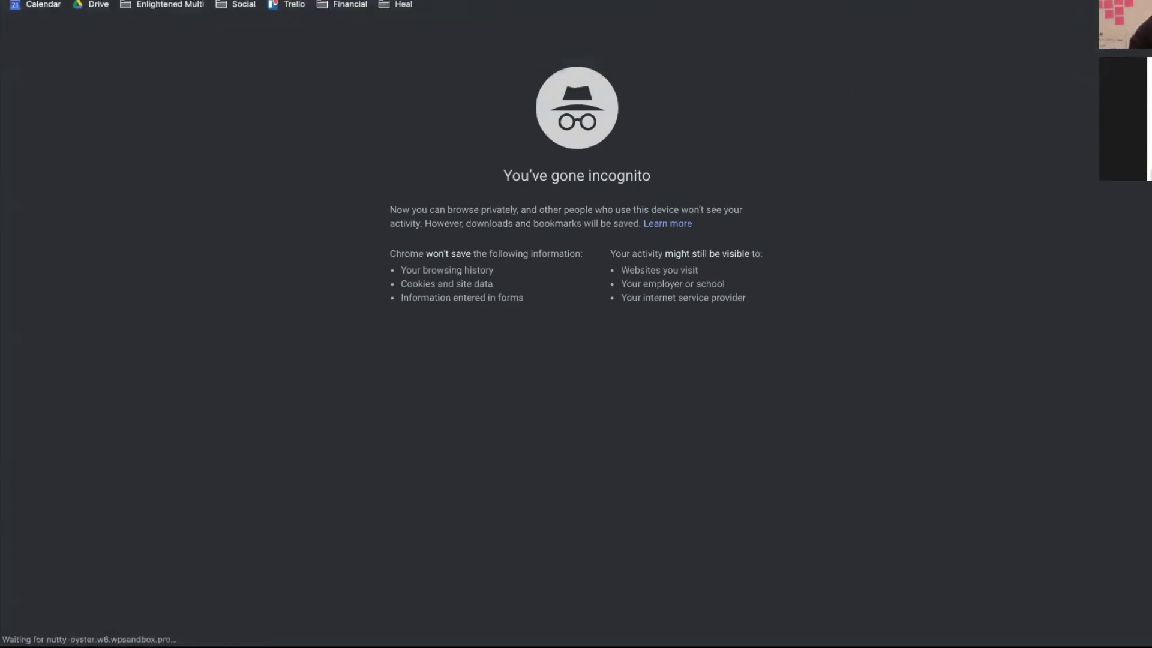
scroll(614, 218, down, 3)
scroll(615, 218, up, 3)
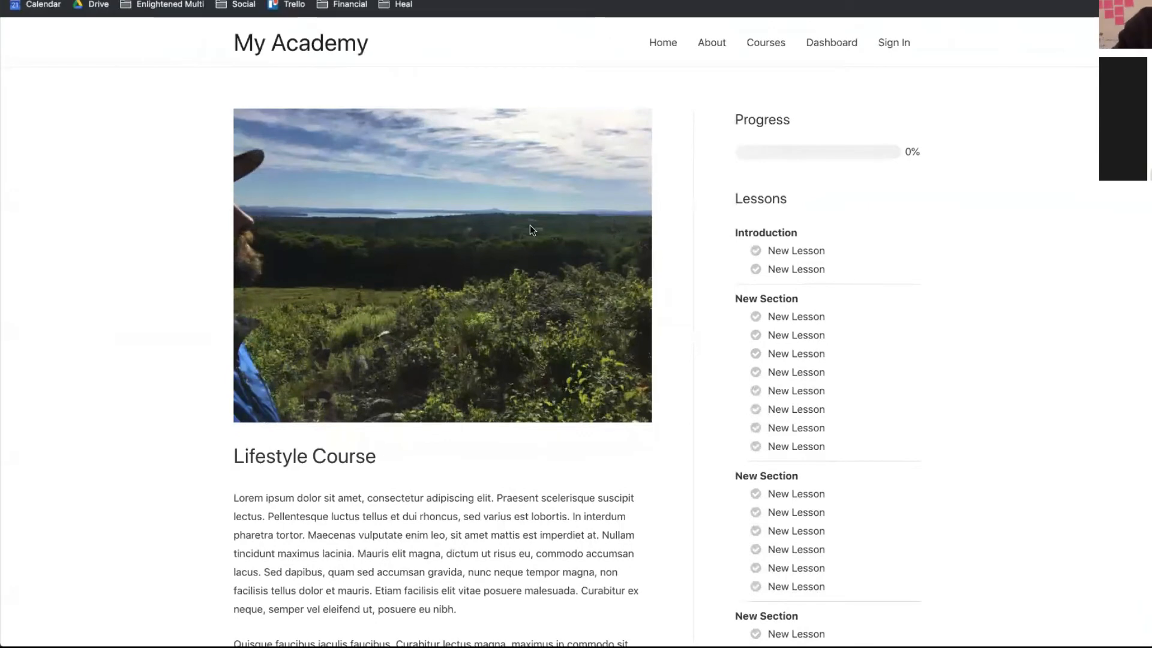
scroll(531, 225, down, 5)
scroll(530, 225, up, 4)
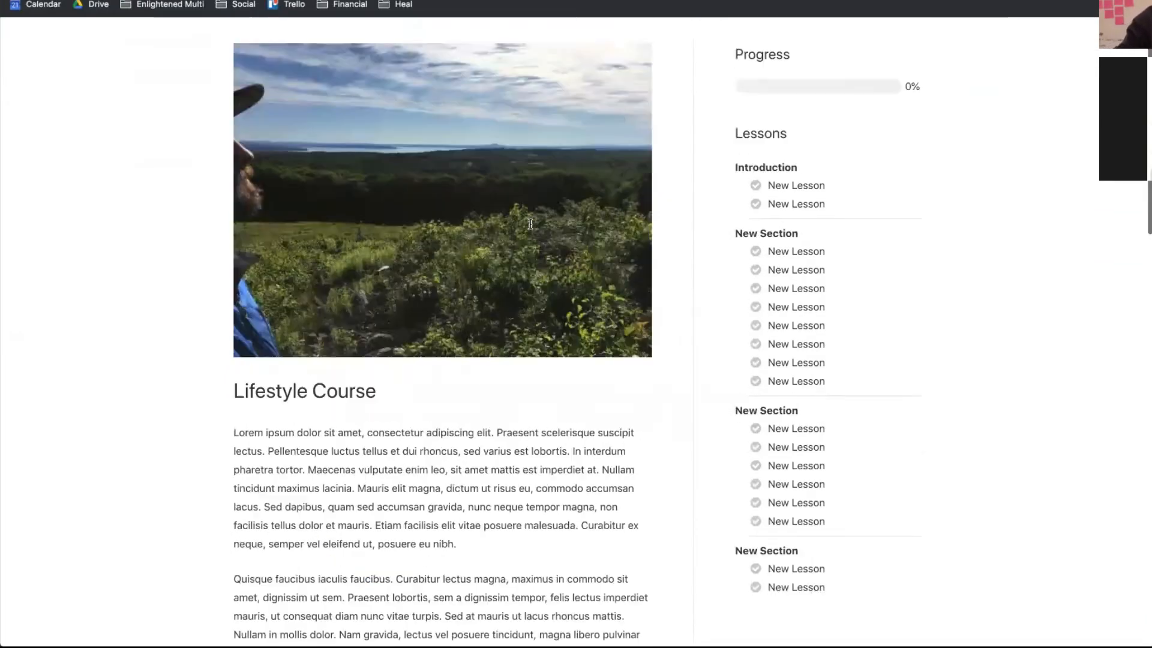
scroll(530, 224, up, 2)
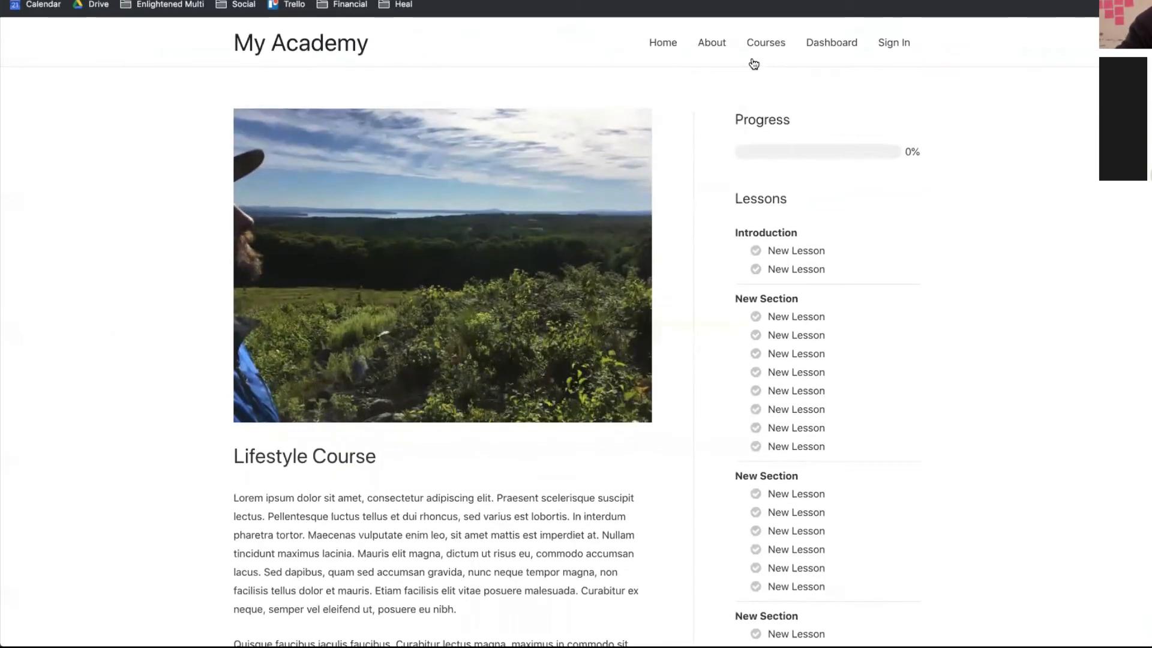
- Reopen Lifestyle Course from the Courses catalog and confirm the $1,000 and $100×12 plans
click(757, 54)
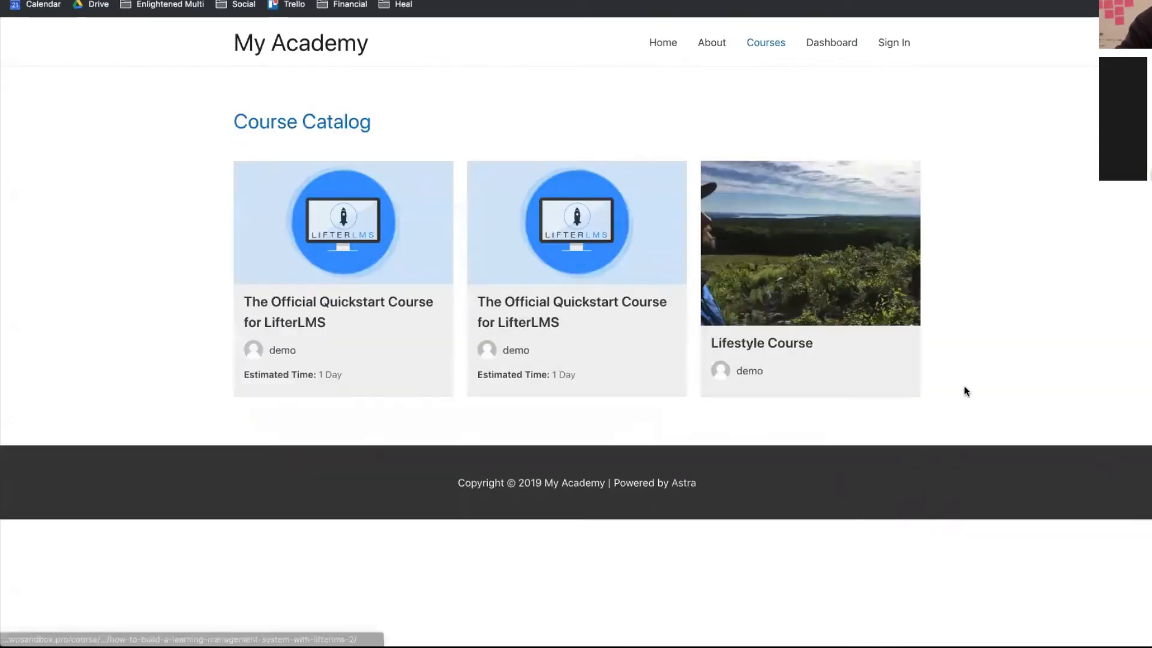
click(812, 358)
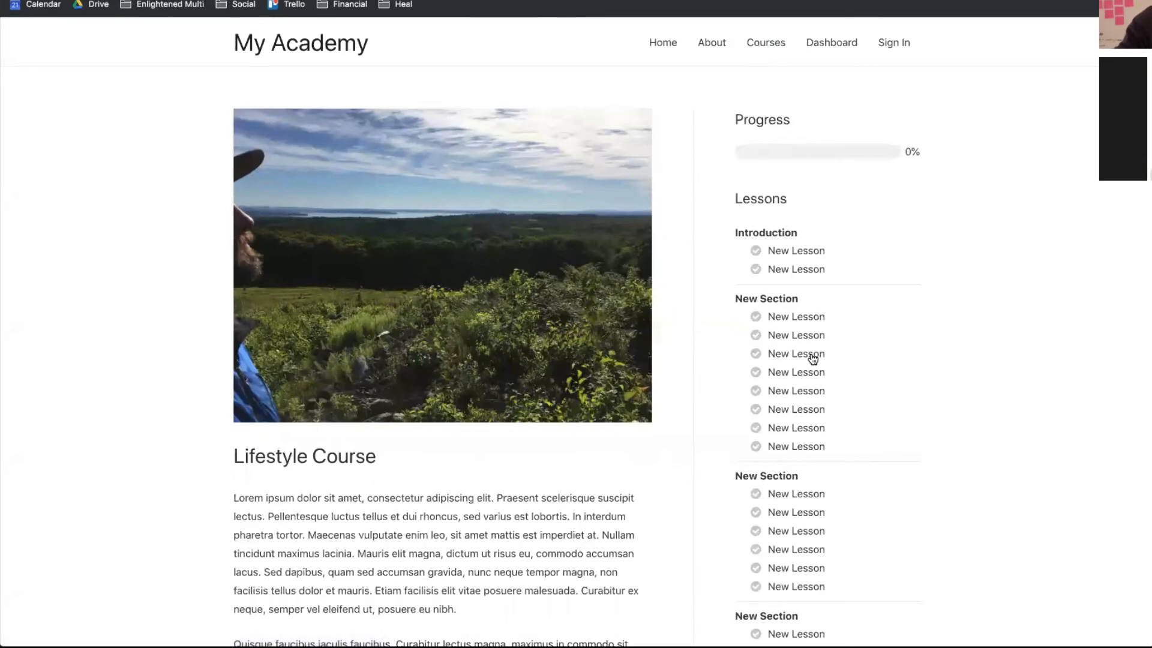
scroll(813, 358, down, 7)
scroll(812, 358, up, 5)
scroll(812, 359, down, 8)
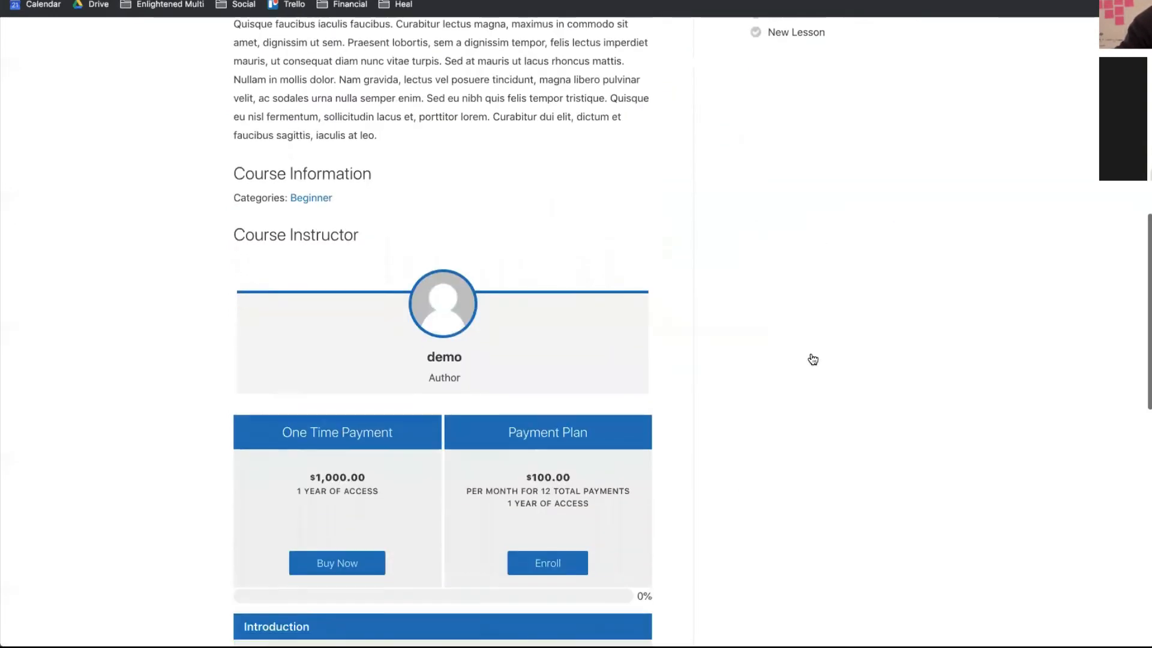
scroll(798, 357, down, 4)
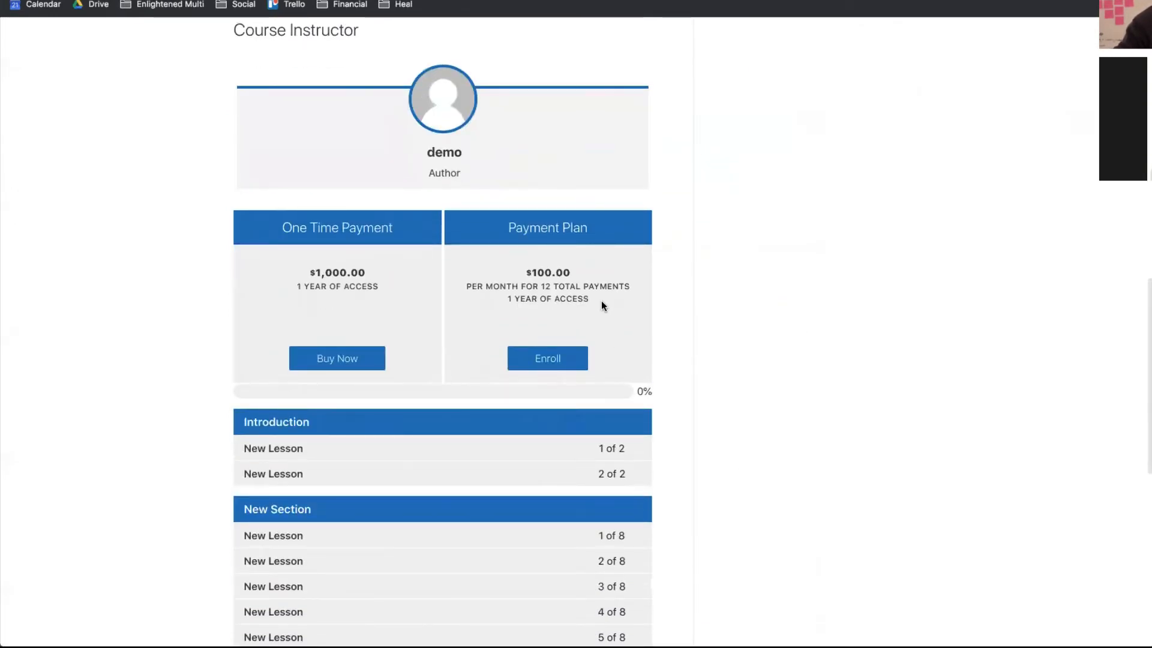
click(339, 359)
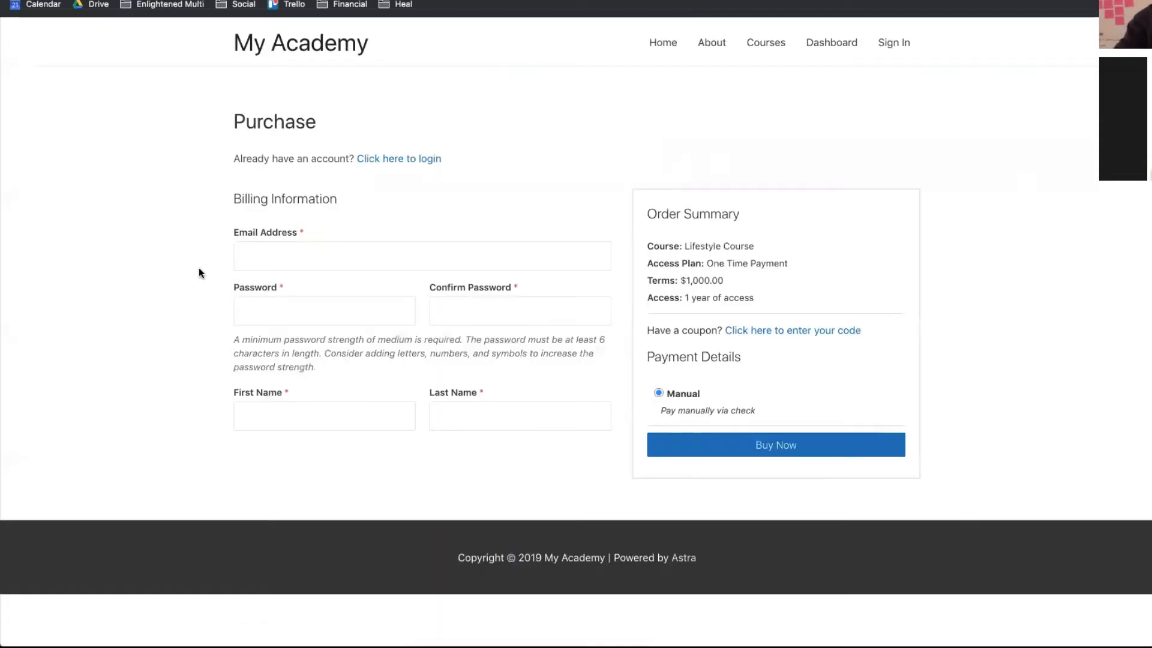
click(301, 247)
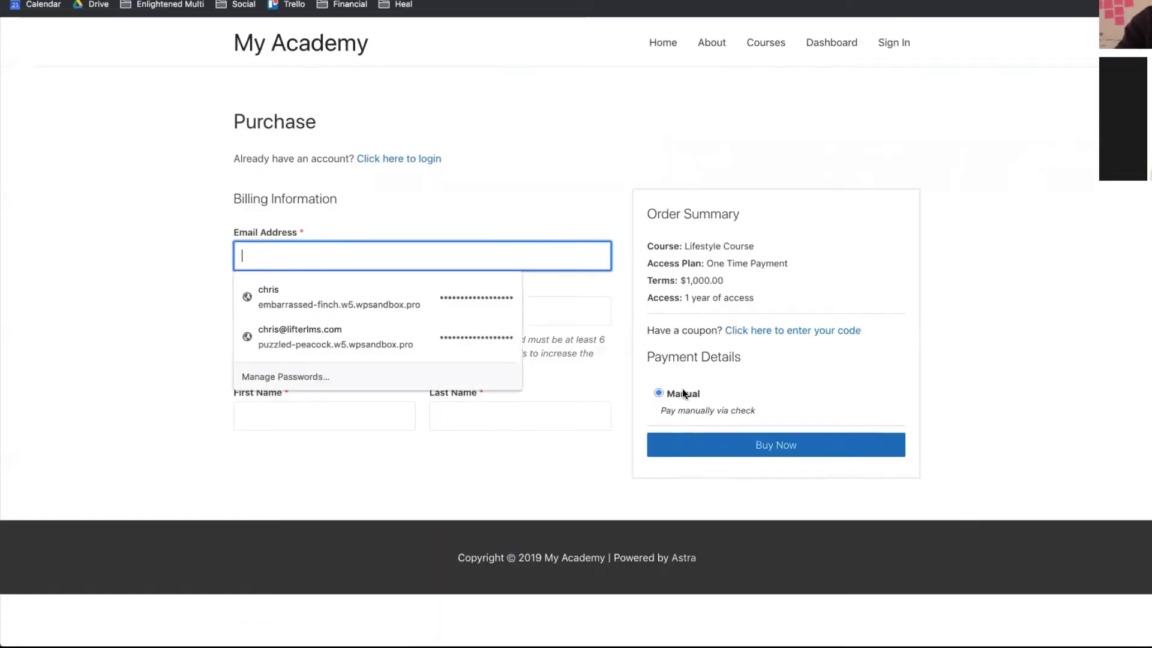
click(521, 170)
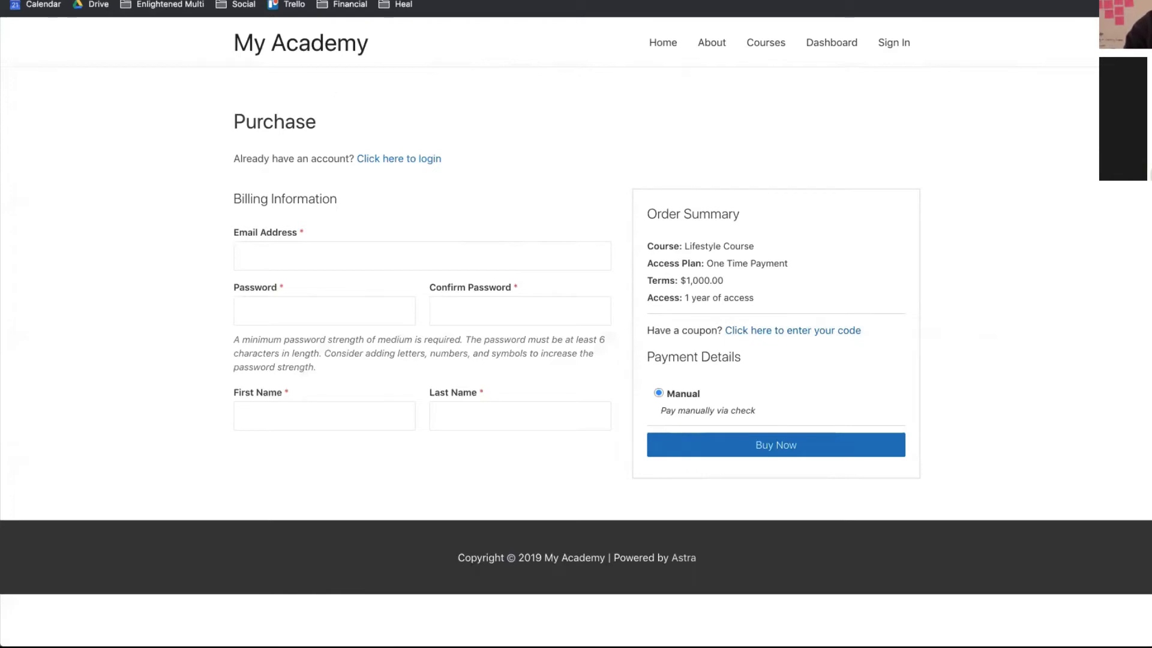
key(super+Left)
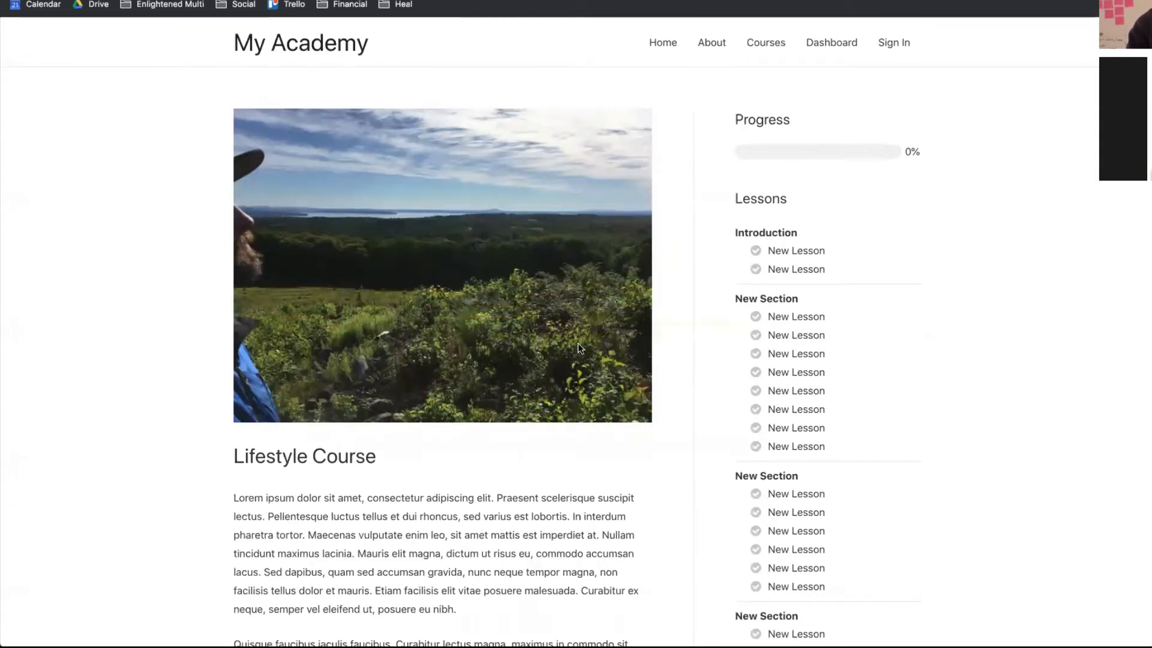
scroll(579, 348, down, 20)
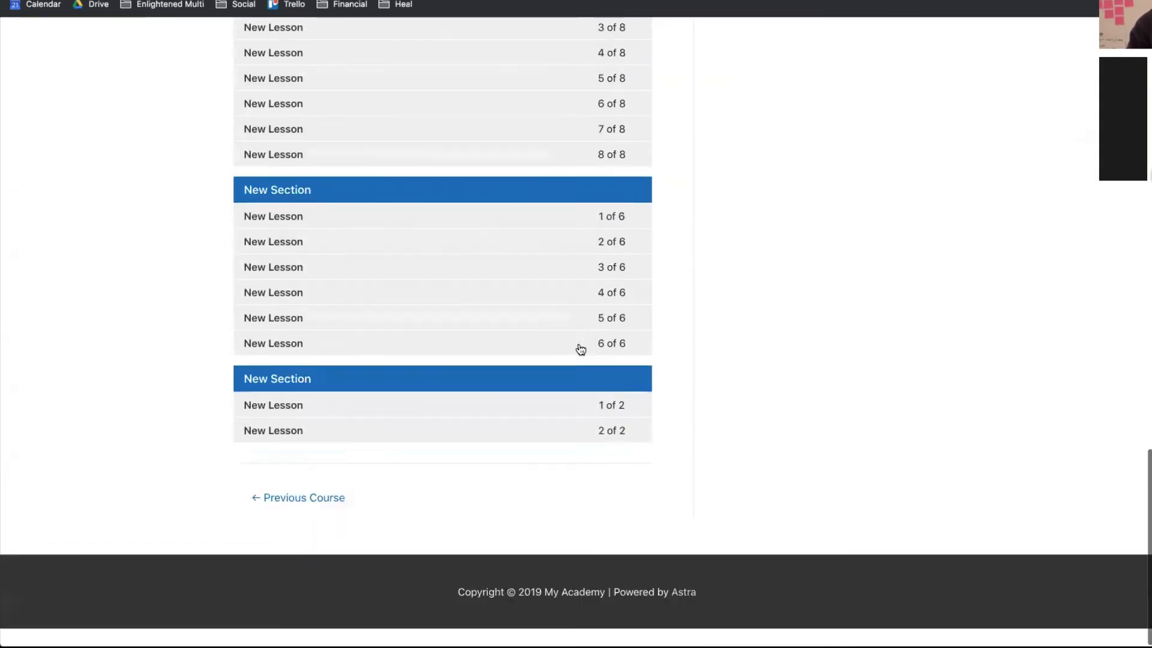
scroll(580, 349, up, 20)
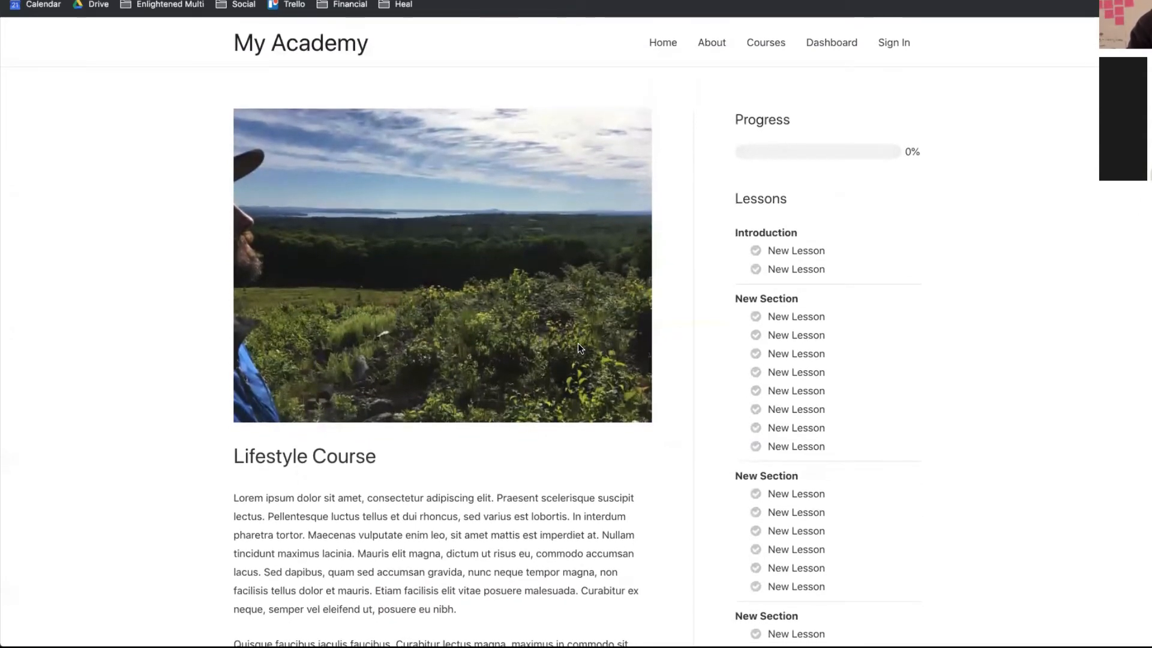
scroll(578, 343, down, 3)
scroll(578, 343, up, 4)
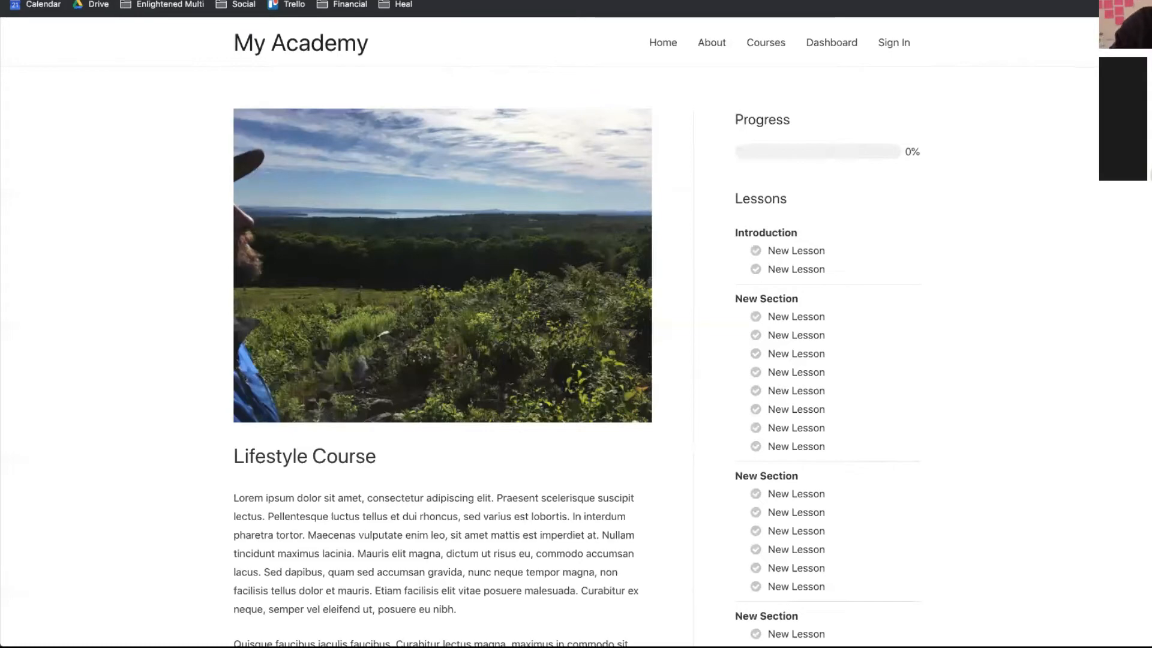
scroll(982, 350, down, 10)
scroll(982, 350, up, 12)
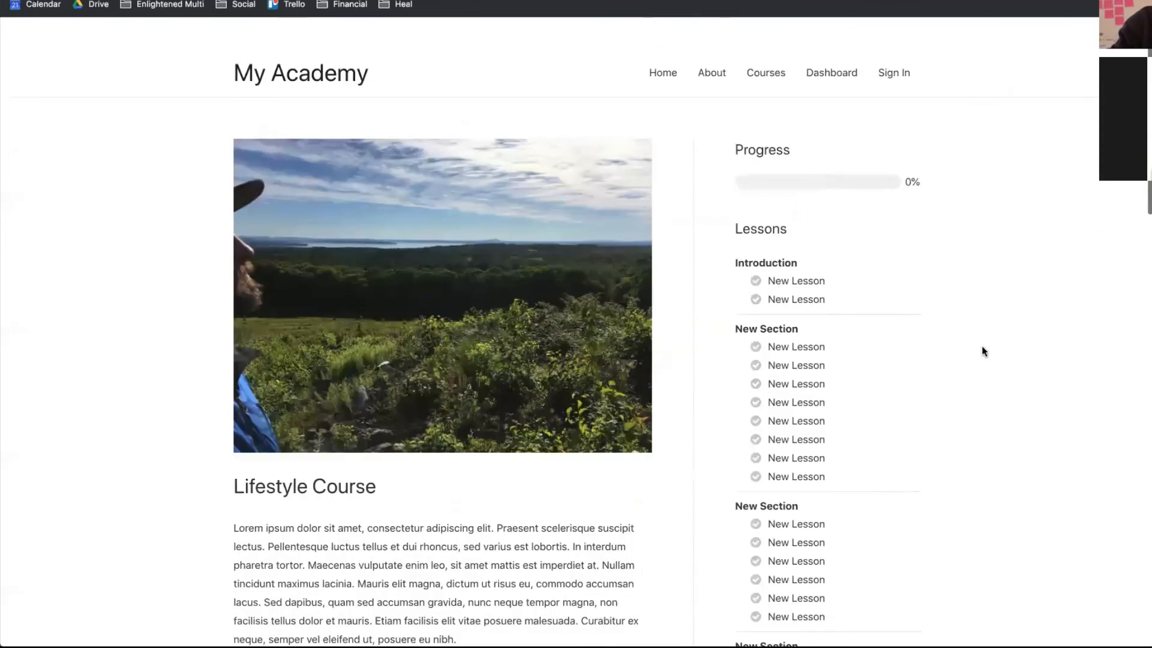
scroll(982, 347, down, 15)
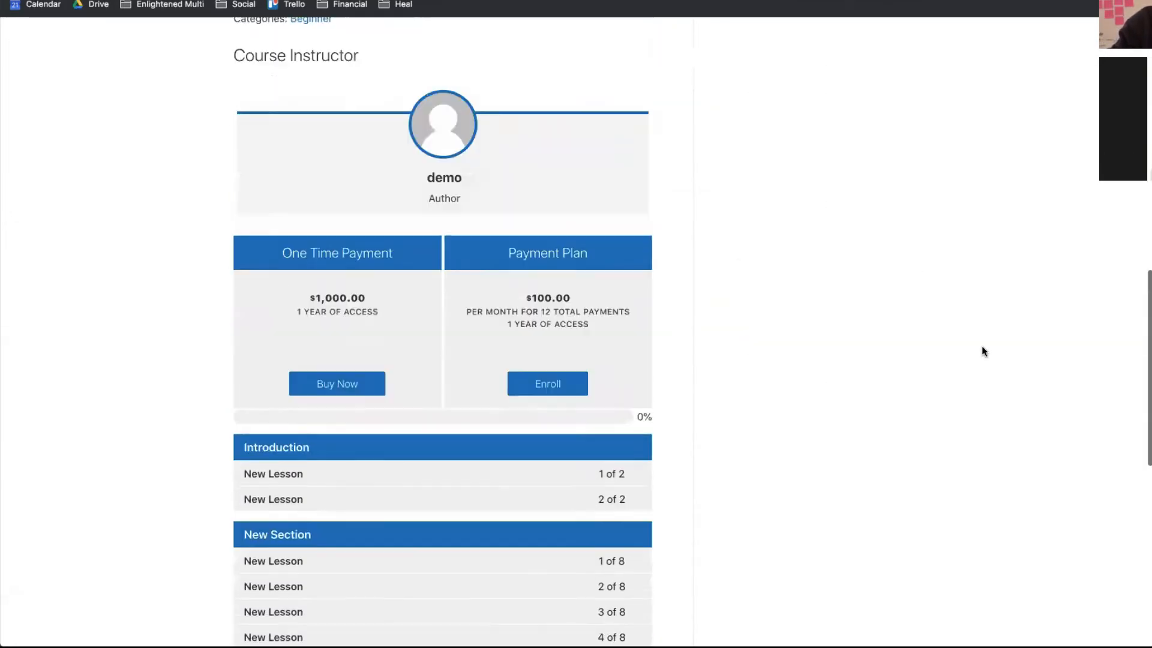
scroll(982, 350, up, 3)
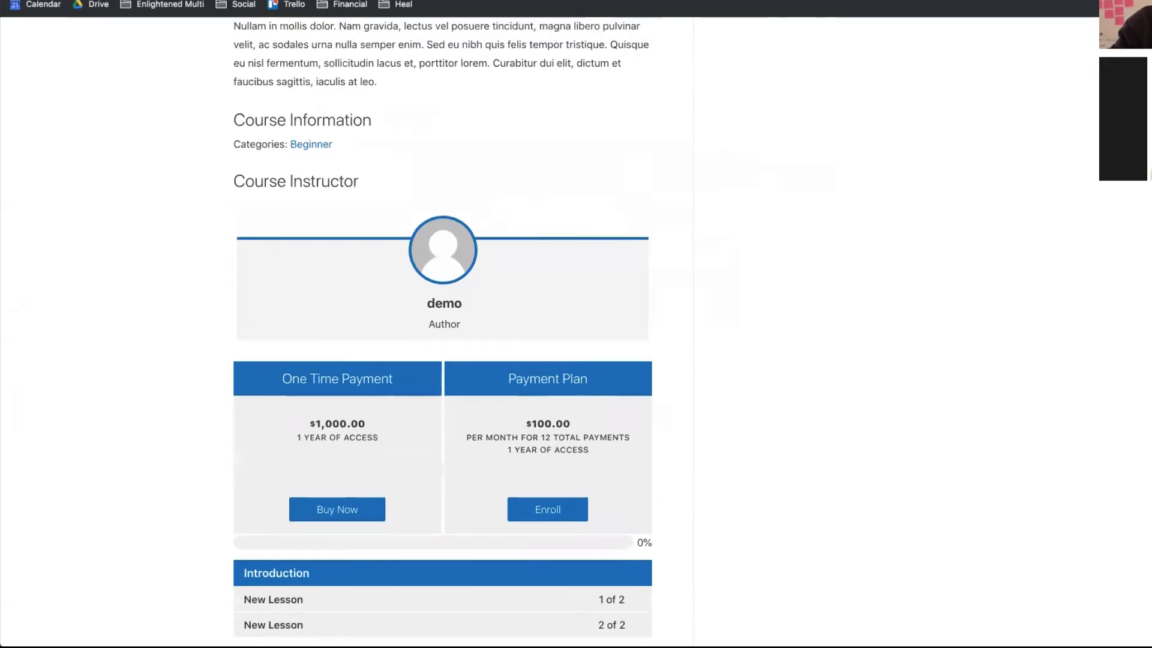
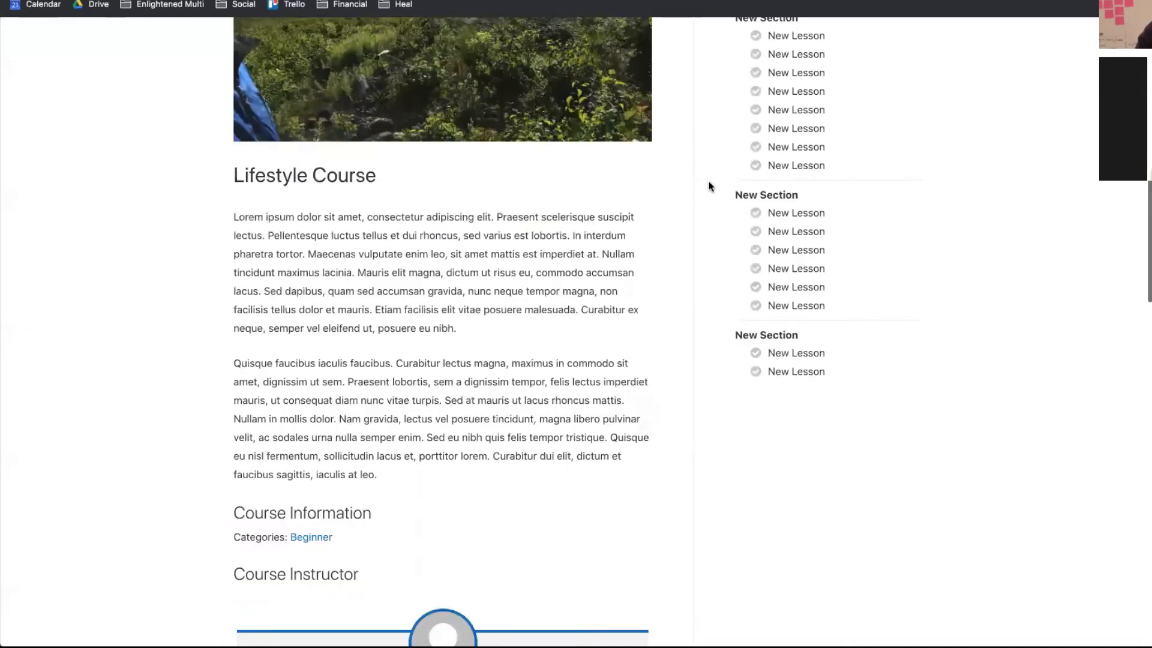
- Bring the logged-in browser window forward and open Lifestyle Course in the WordPress editor
scroll(708, 187, down, 10)
scroll(709, 186, up, 10)
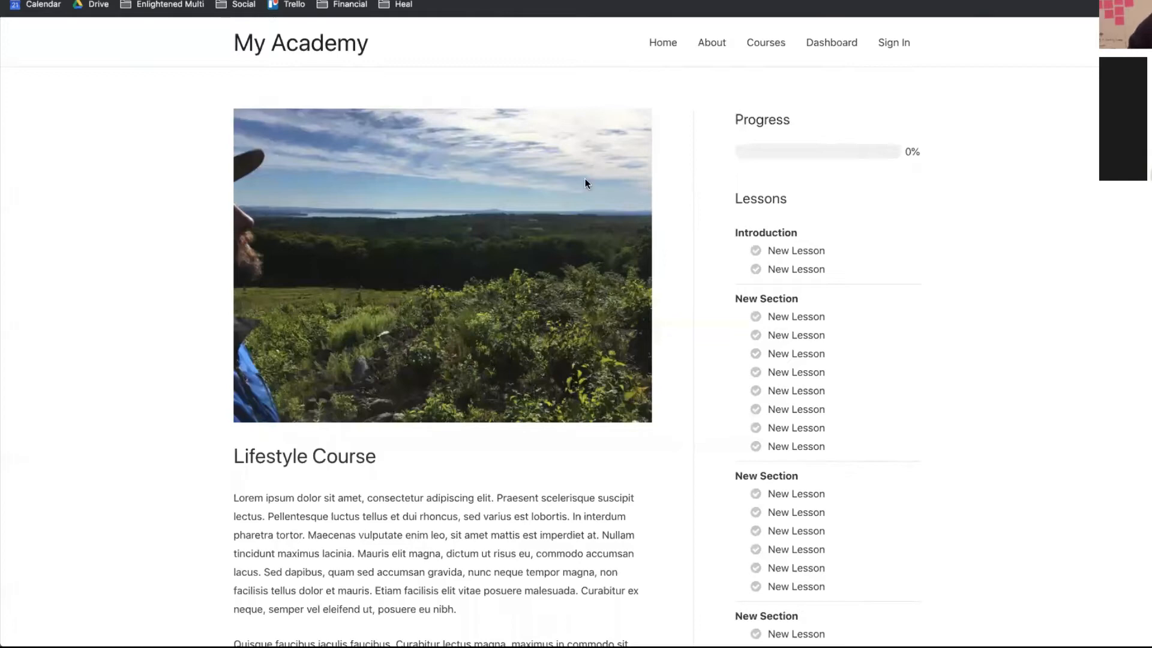
scroll(569, 183, down, 10)
scroll(567, 178, down, 10)
scroll(570, 69, up, 20)
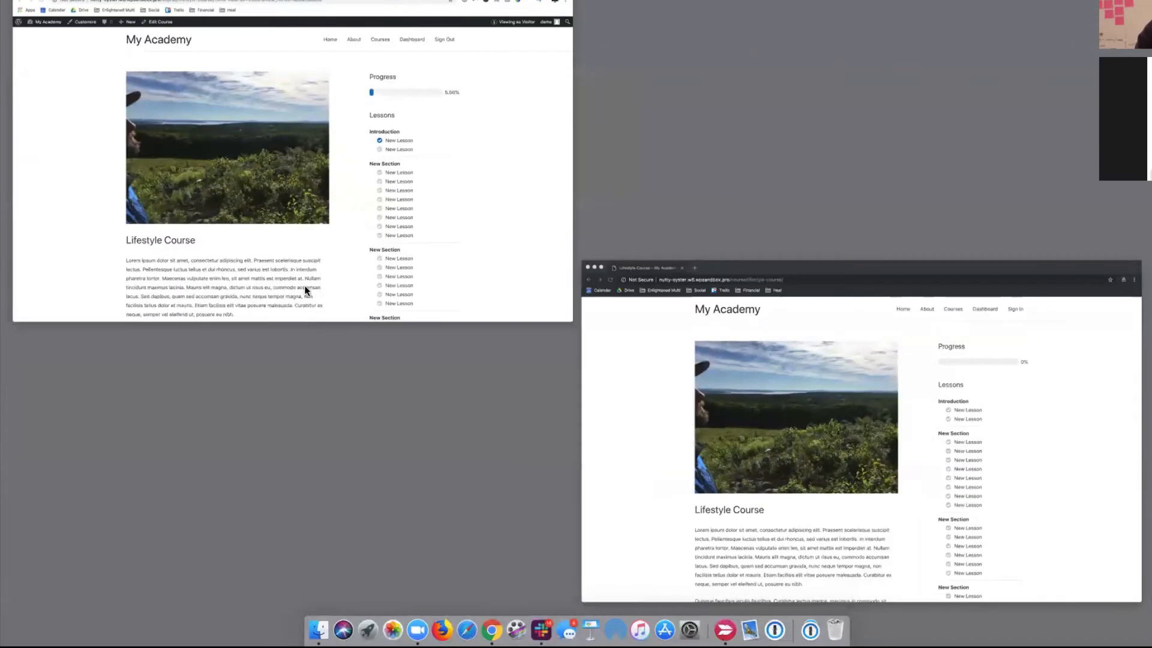
click(312, 265)
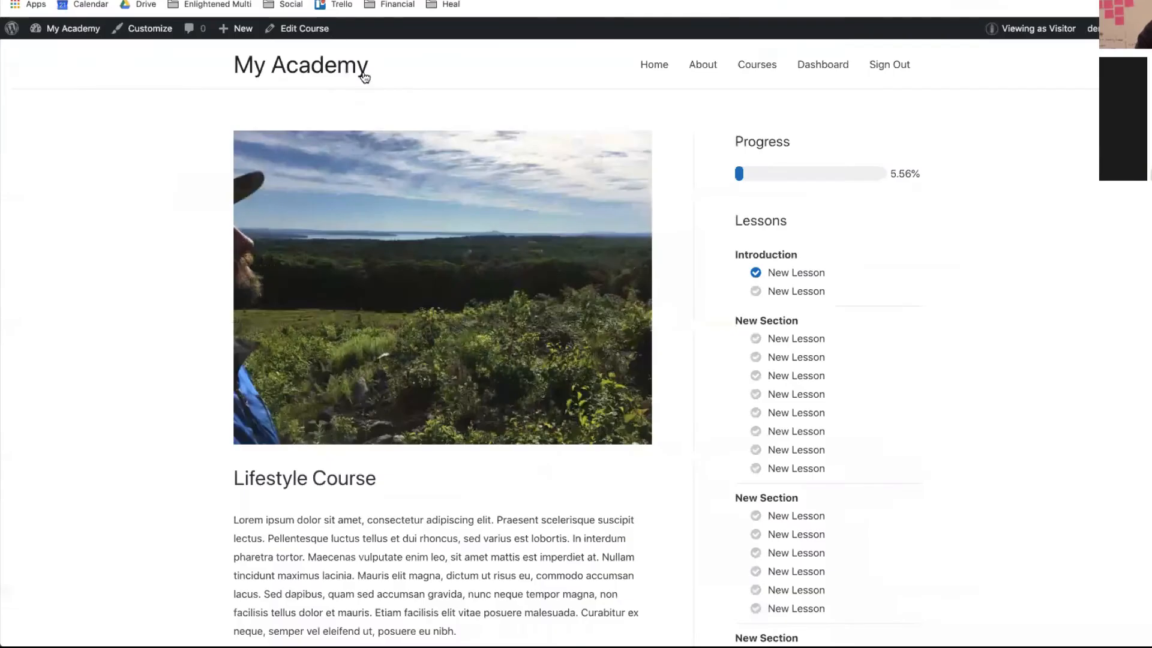
click(330, 37)
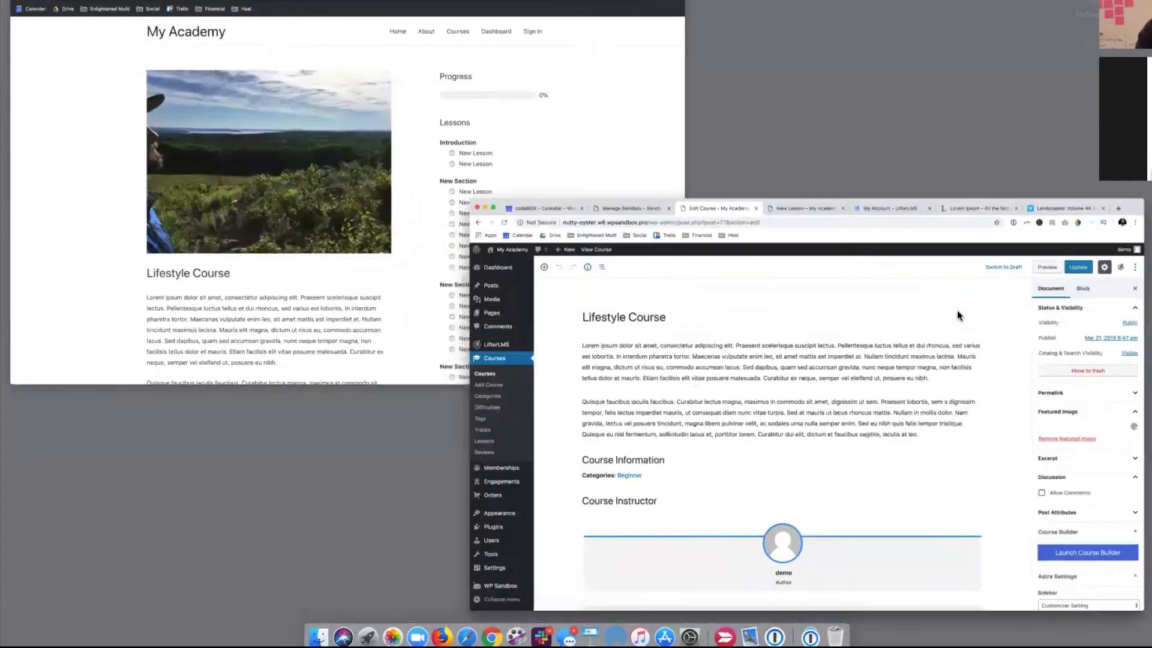
- Expand the One Time Payment access plan and open its purchase page
scroll(881, 514, down, 20)
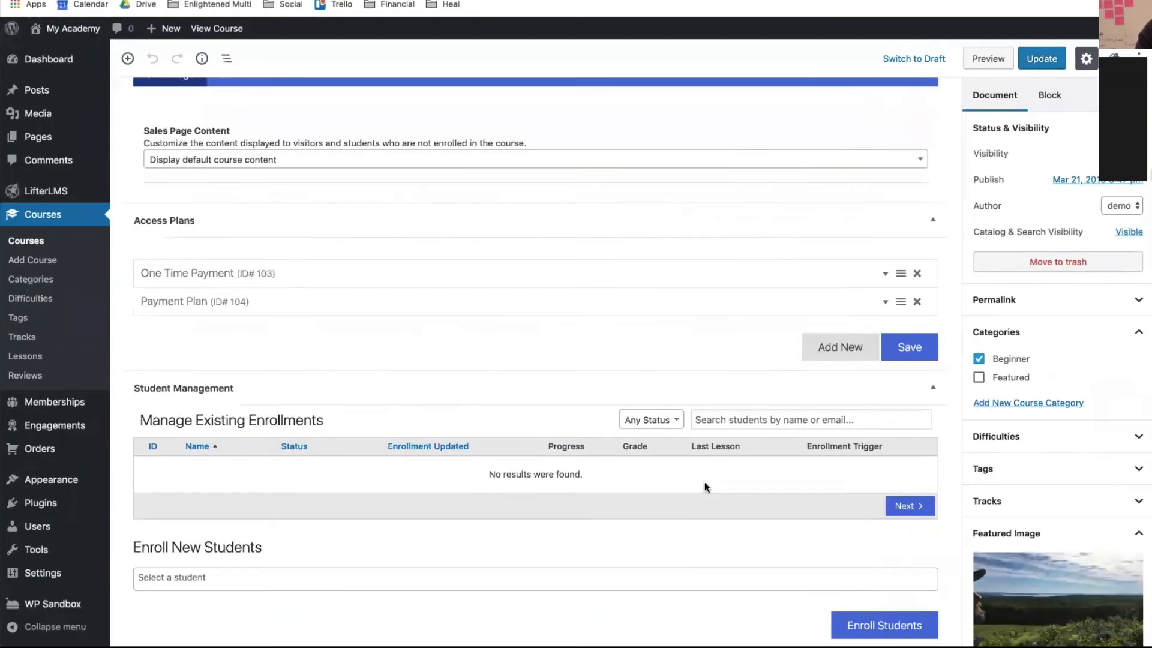
scroll(704, 481, up, 2)
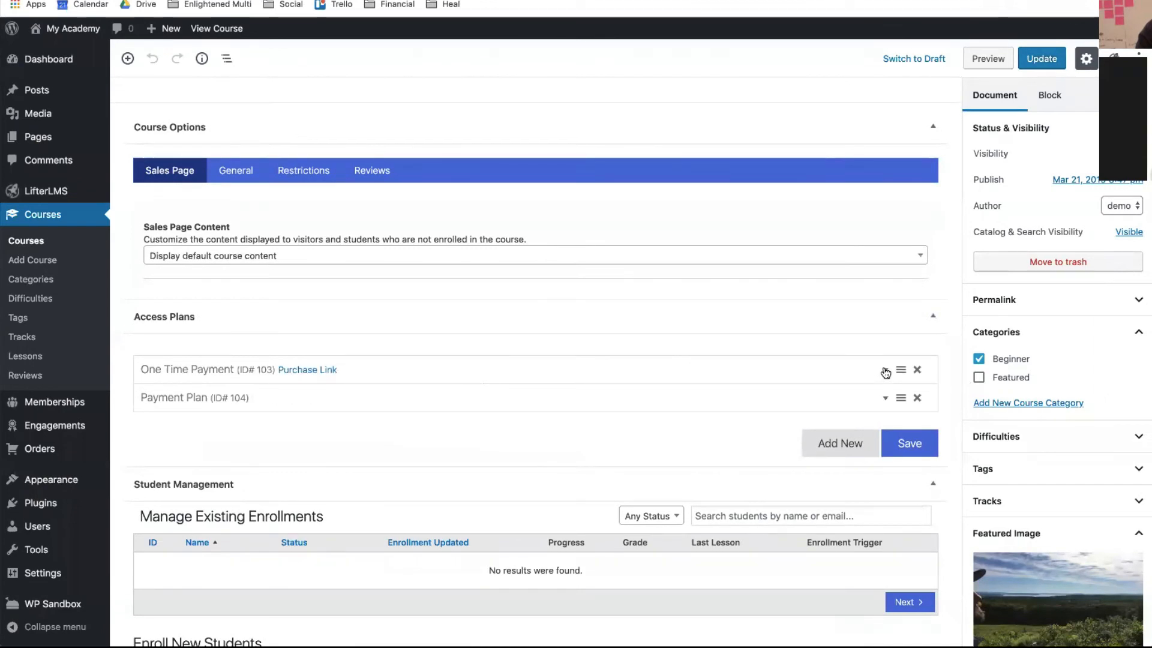
click(885, 371)
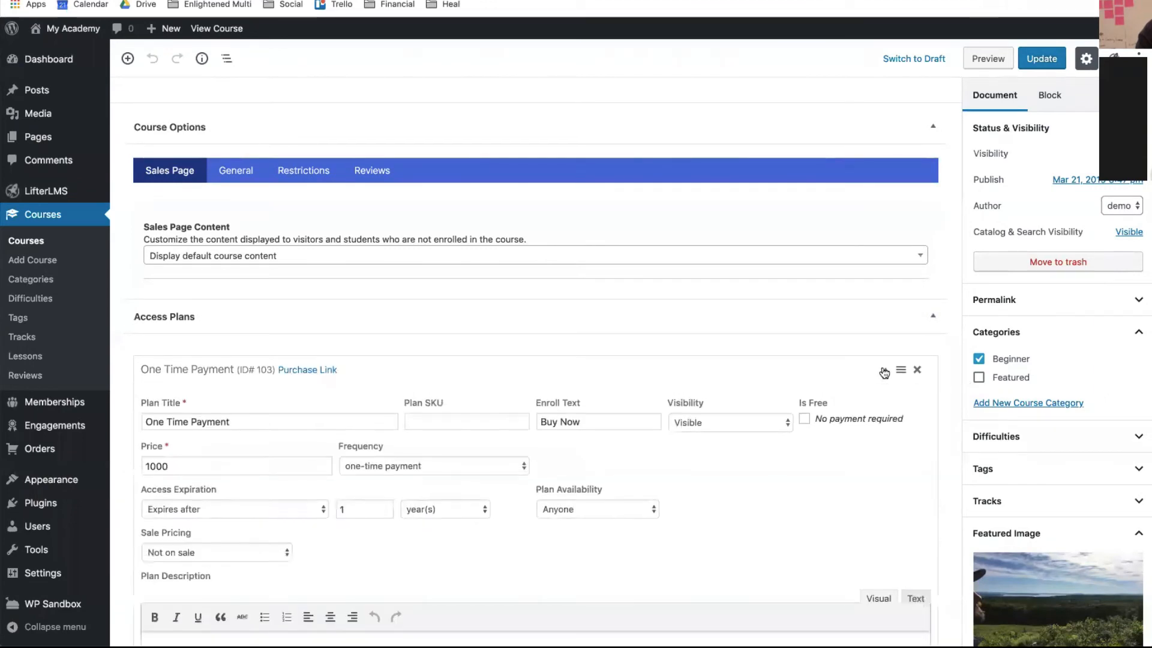
click(300, 371)
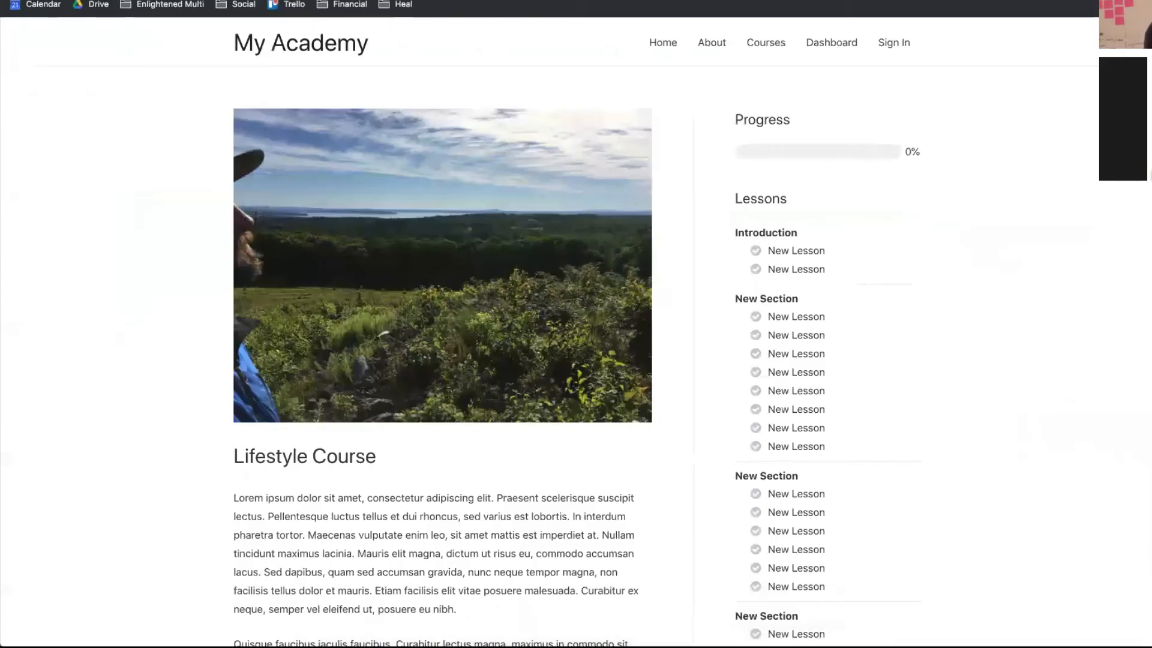
- Paste the copied purchase URL and load the One Time Payment checkout page
text(http://nutty-oyster.w6.wpsandbox.pro/purchase/?plan=103)
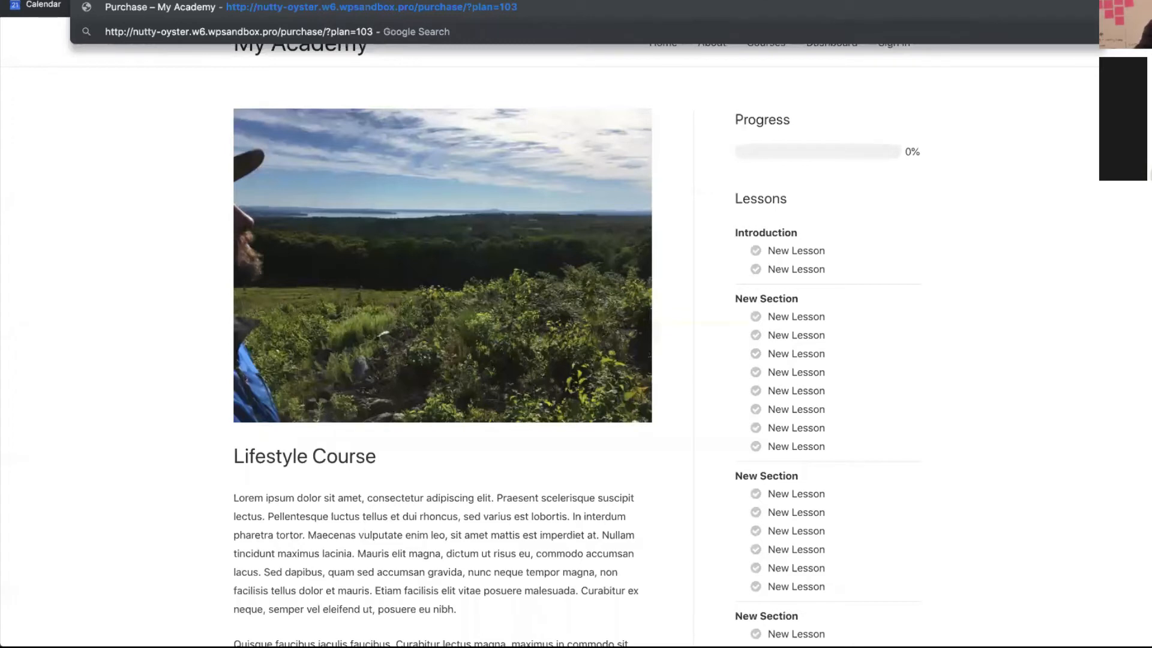
key(Return)
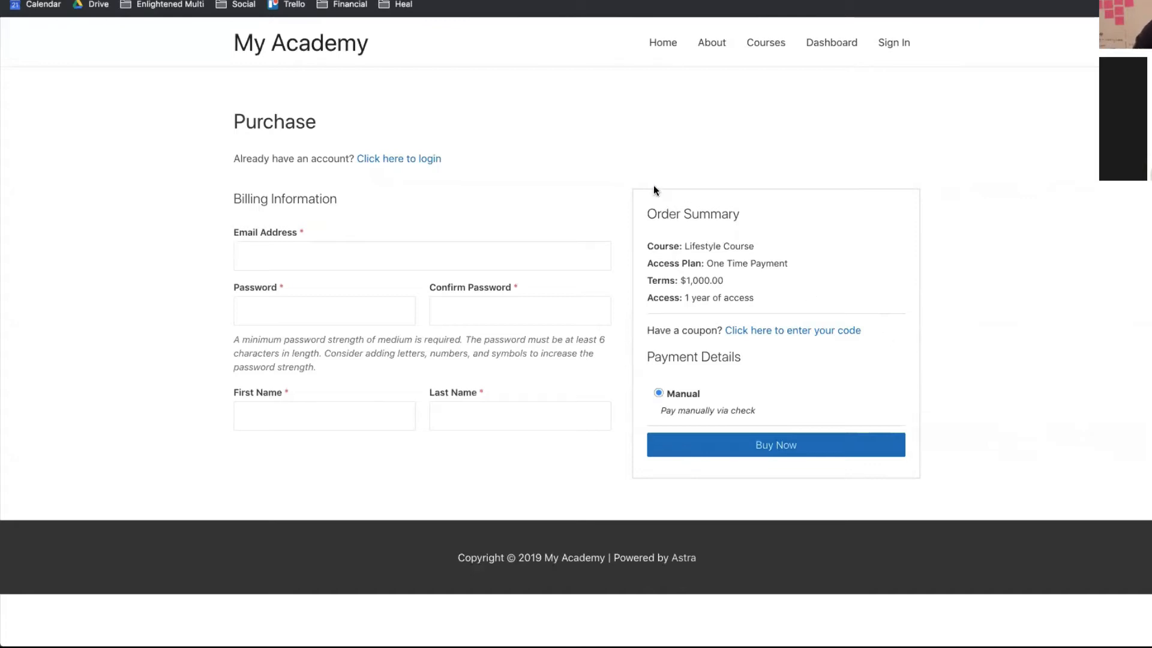
scroll(654, 186, up, 1)
scroll(654, 186, down, 1)
scroll(654, 186, up, 1)
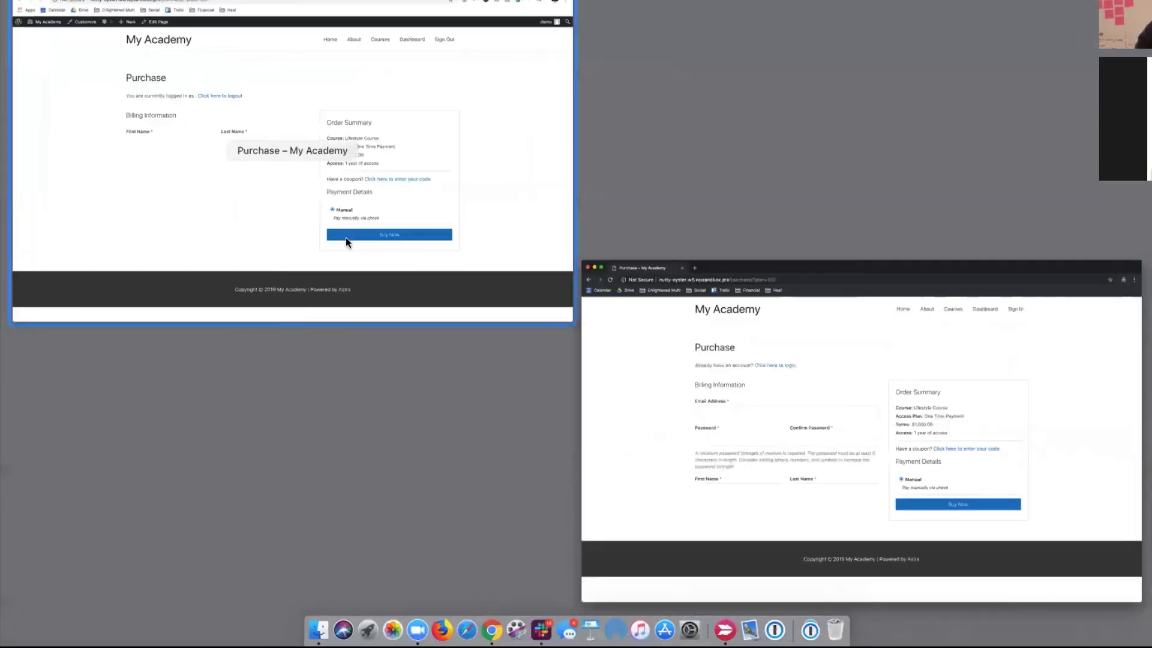
- As the logged-in user, open Lifestyle Course from the Courses catalog, then switch to the LifterLMS account tab
click(346, 238)
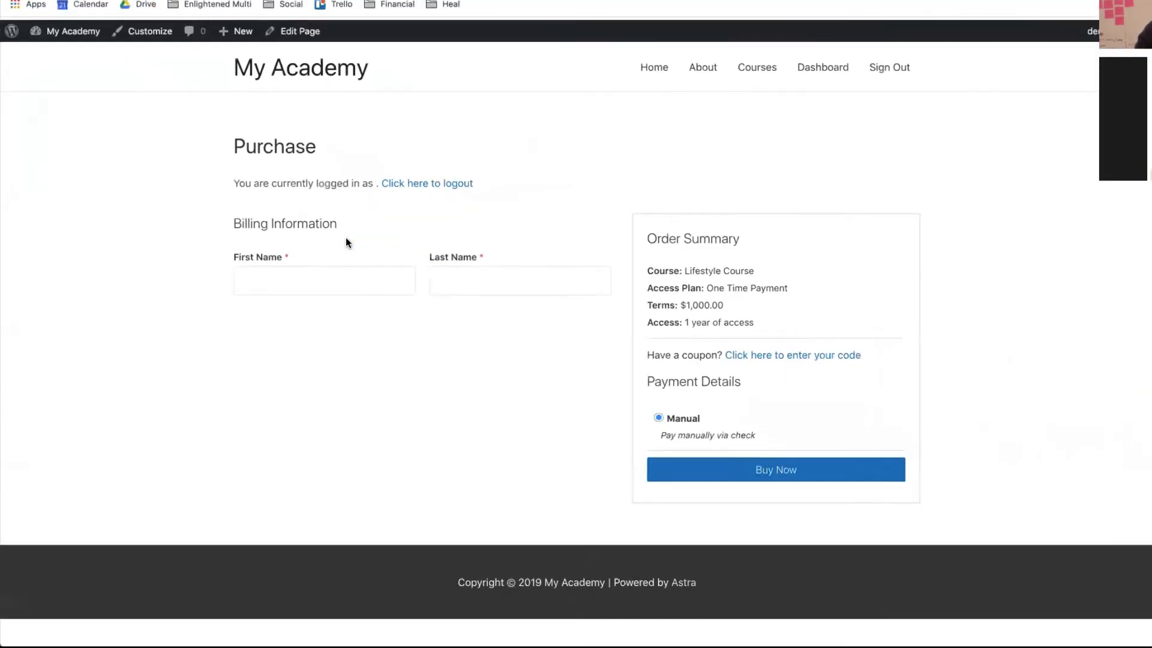
click(713, 65)
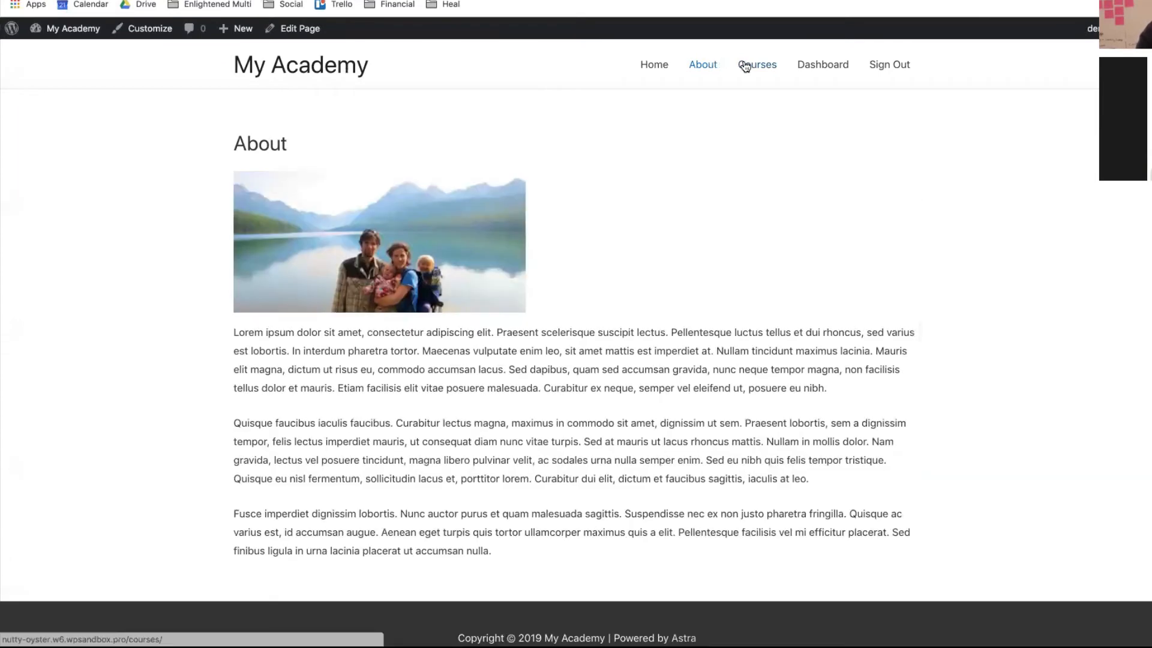
click(744, 66)
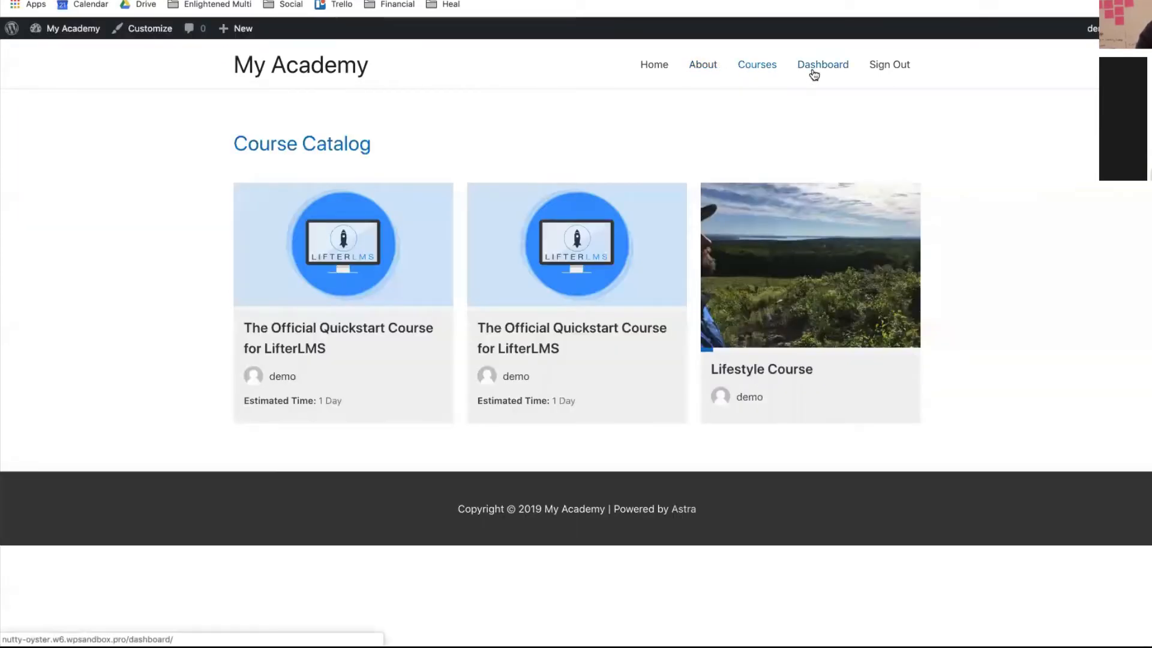
click(745, 377)
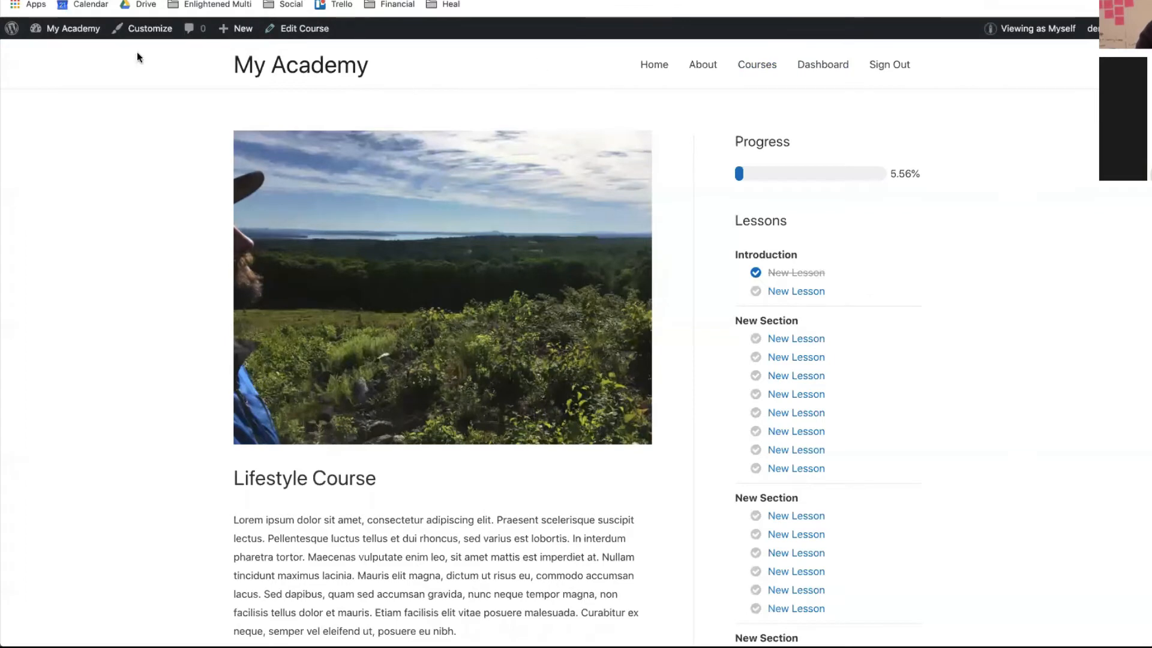
mouse_move(69, 30)
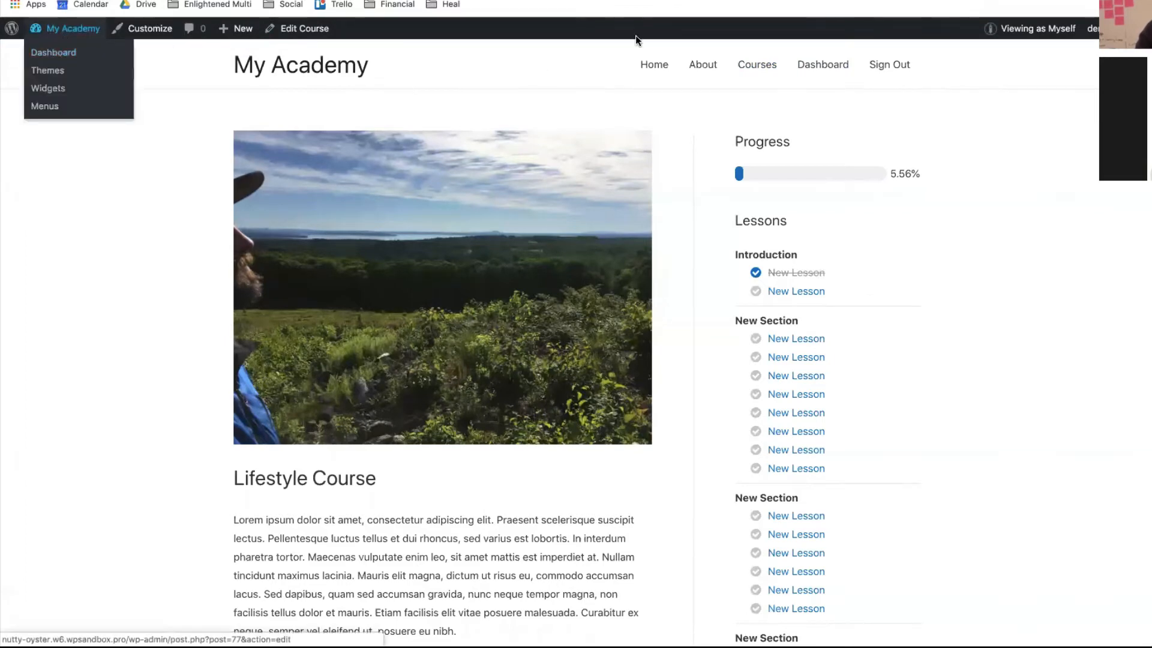
key(ctrl+Tab)
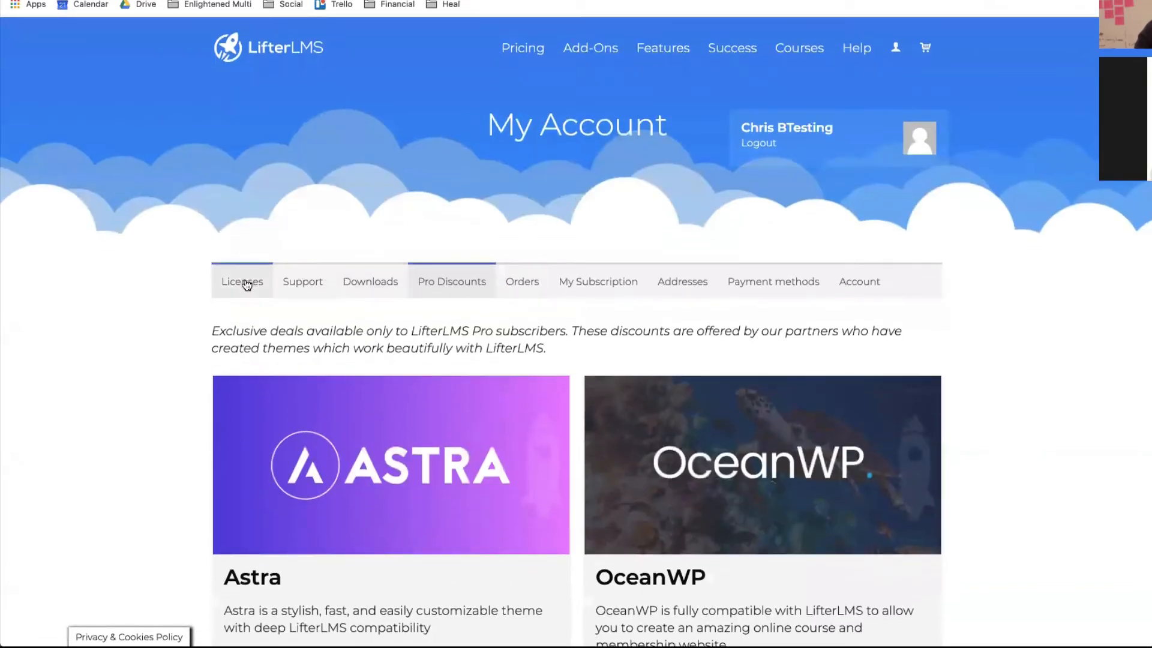
- View the active licenses, select the Infinity Bundle license key, and return to the My Academy course tab
click(245, 283)
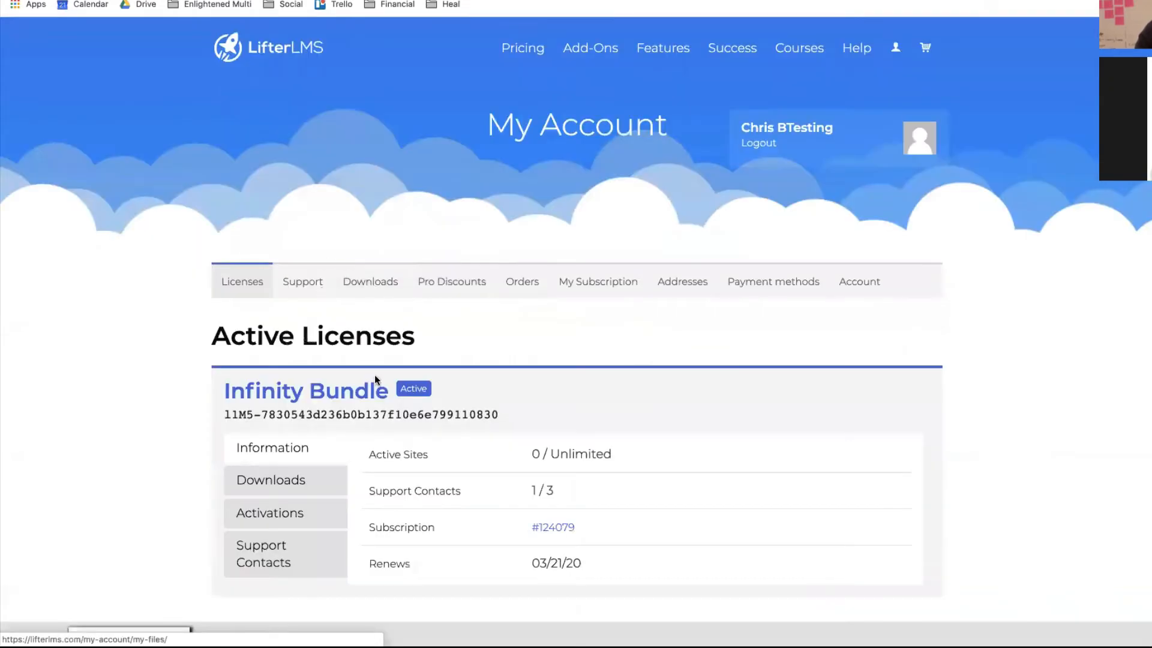
drag(500, 415, 226, 413)
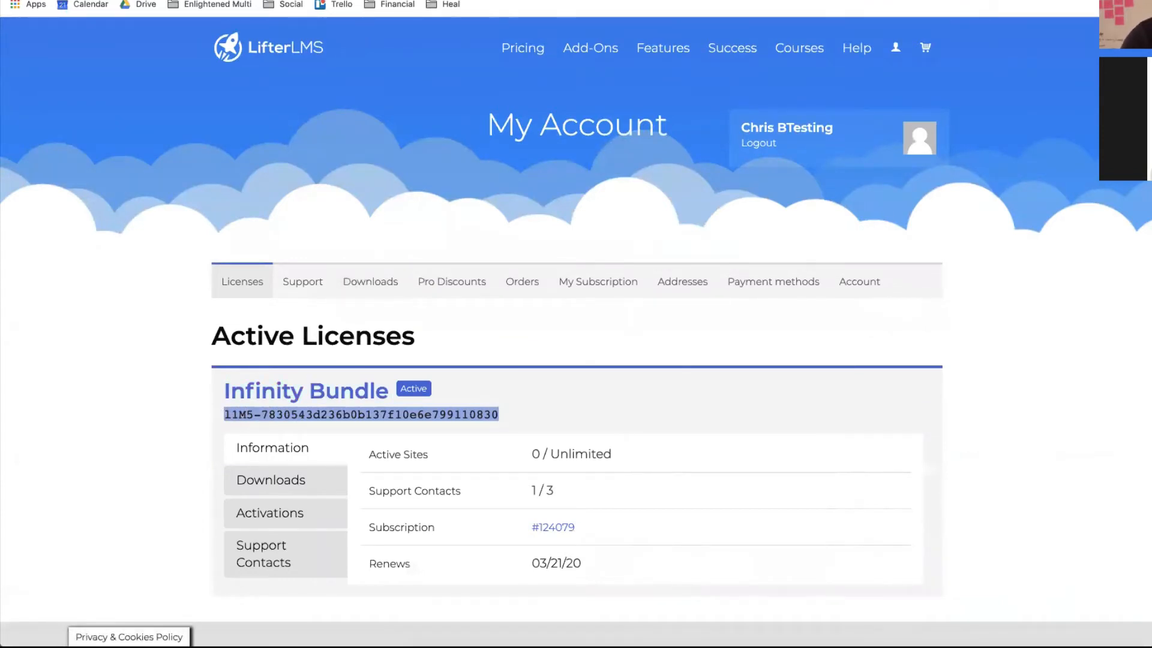
key(ctrl+shift+Tab)
- Navigate from the dashboard through the LifterLMS menu to the Add New Plugins page
mouse_move(70, 29)
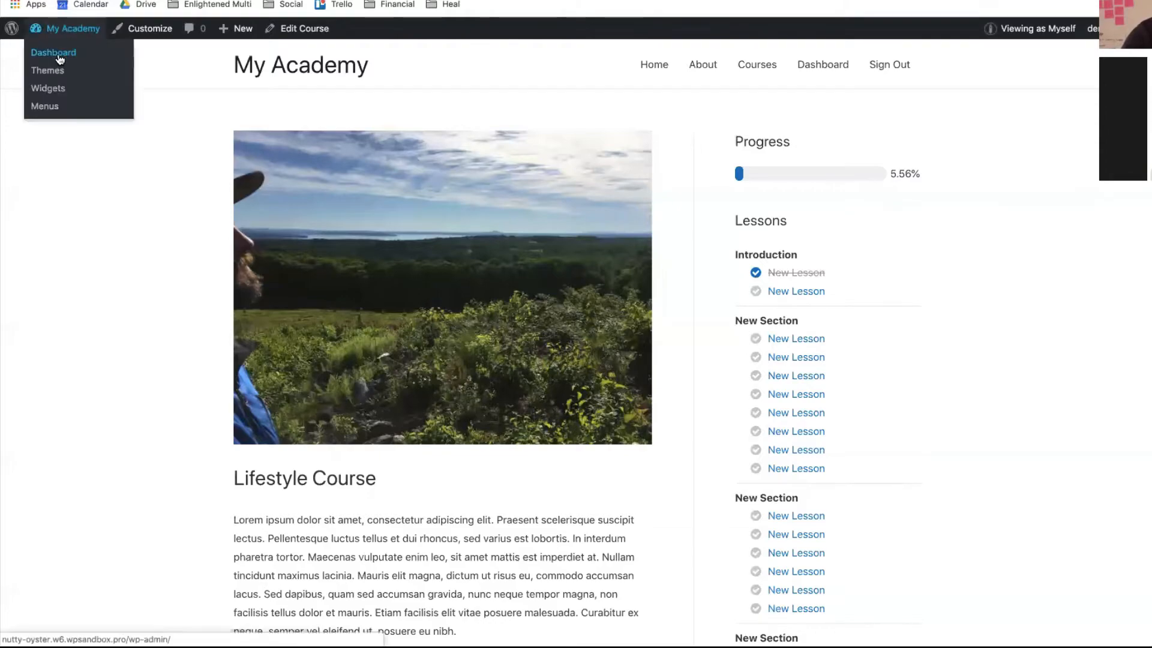
click(57, 50)
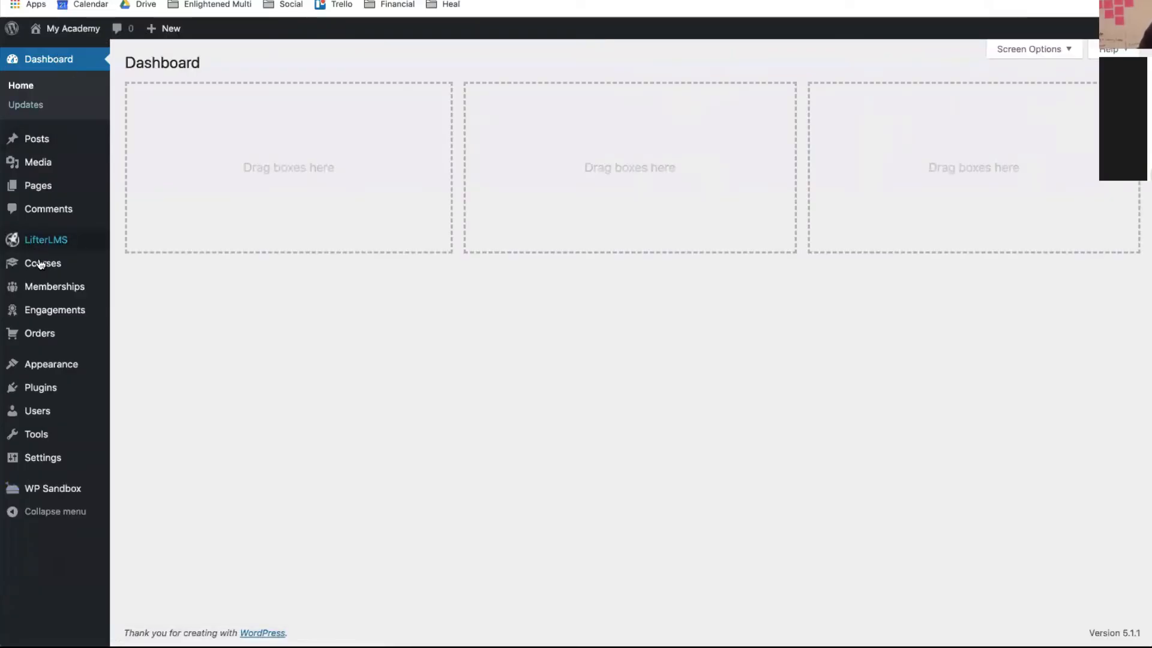
mouse_move(45, 248)
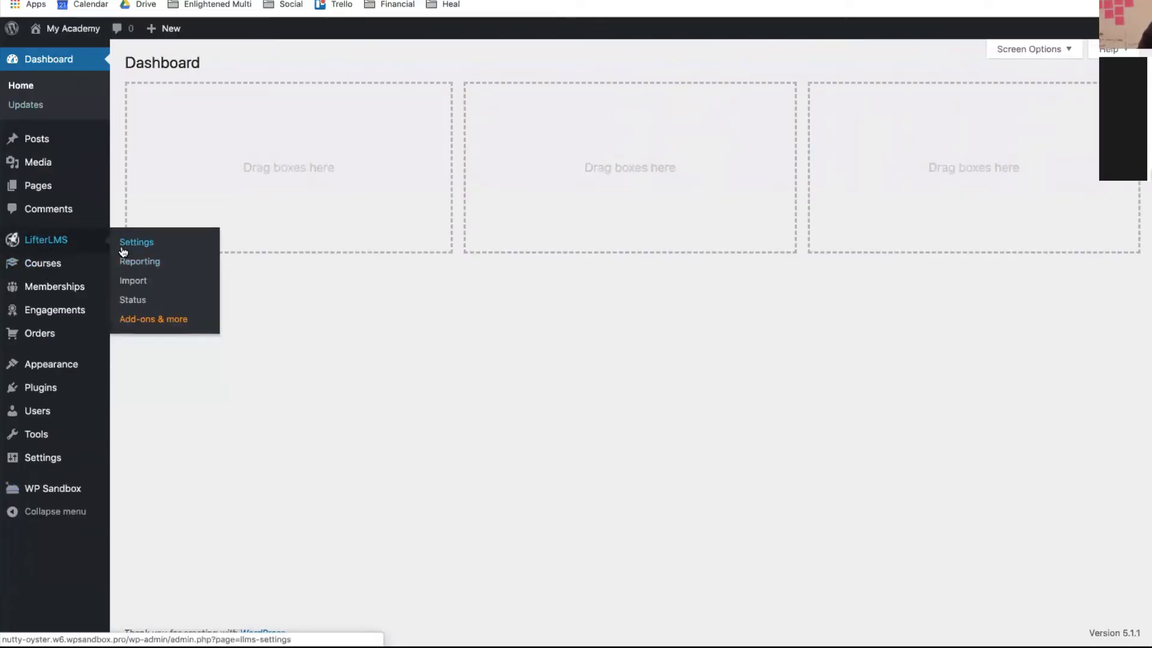
click(123, 252)
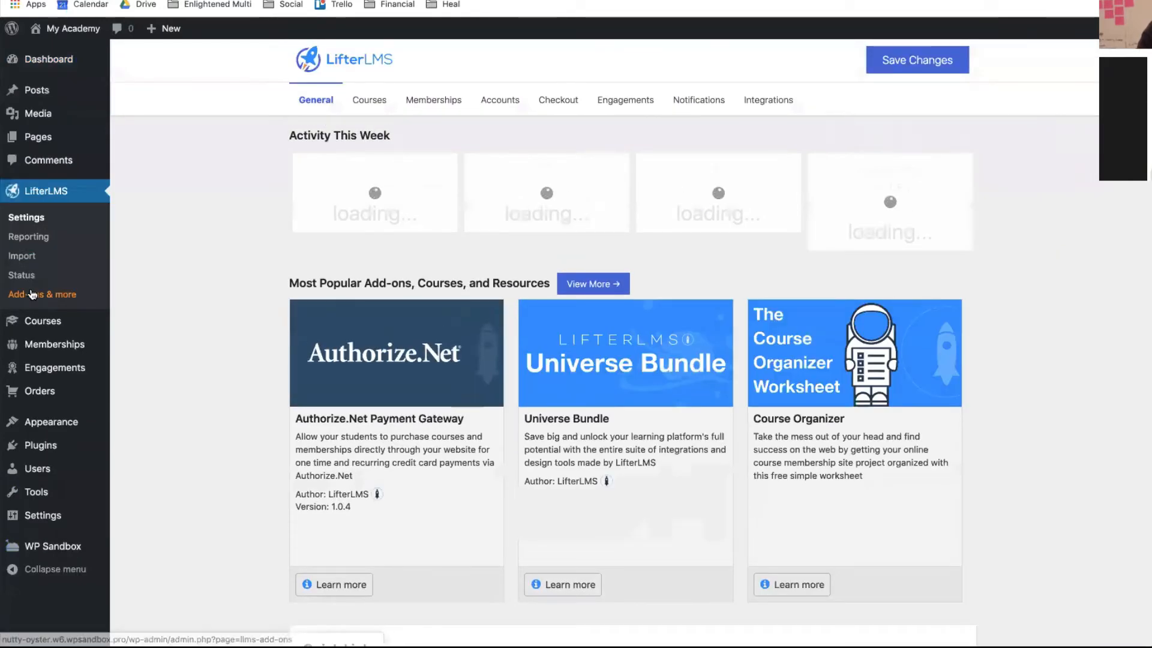
click(33, 294)
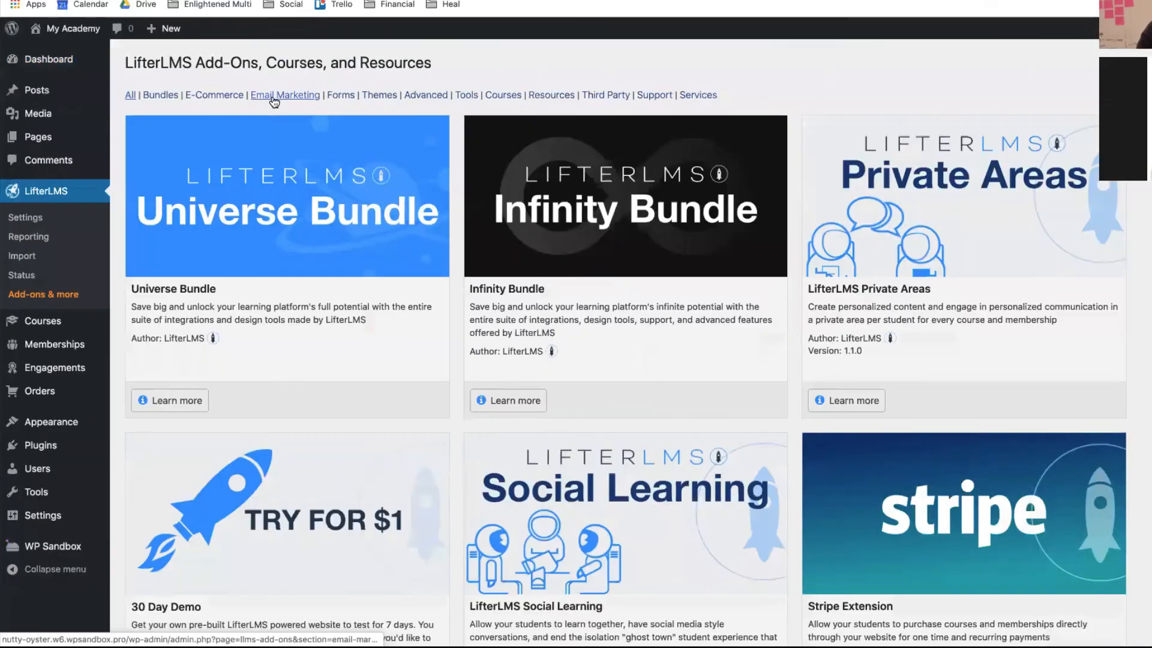
mouse_move(101, 381)
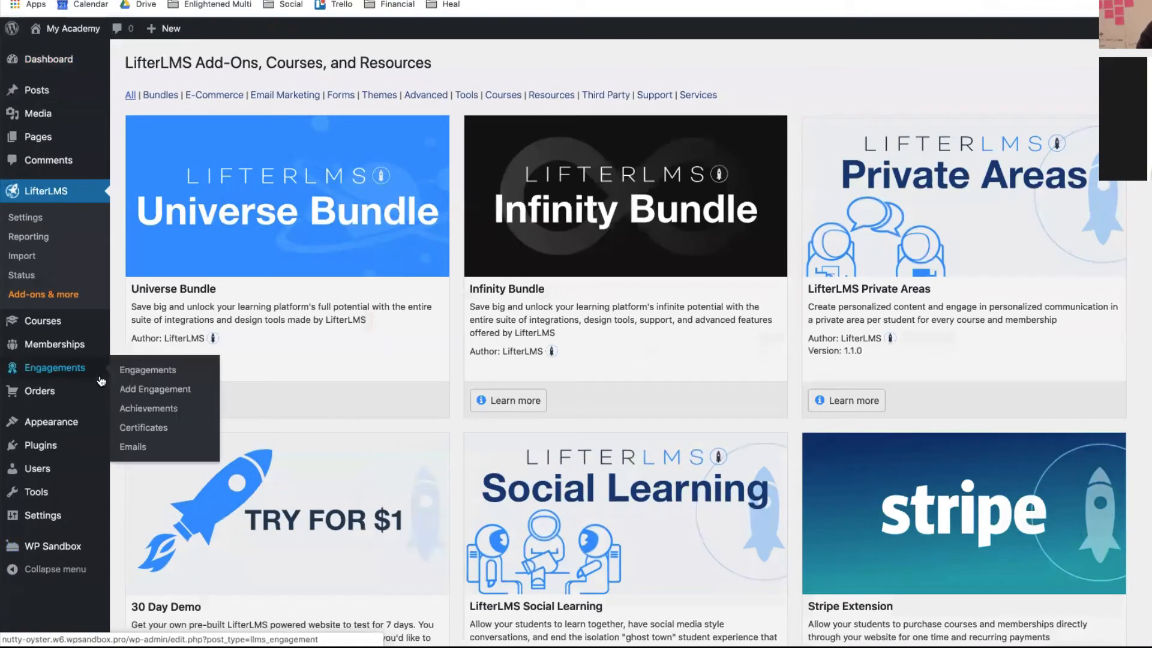
mouse_move(129, 453)
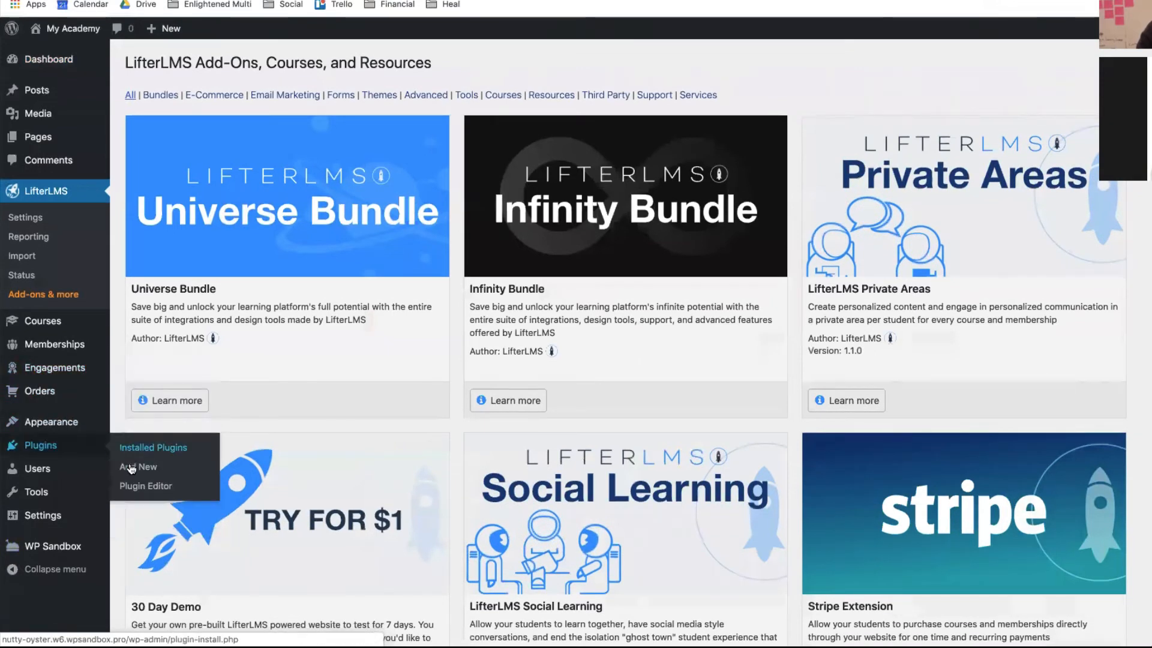
click(131, 467)
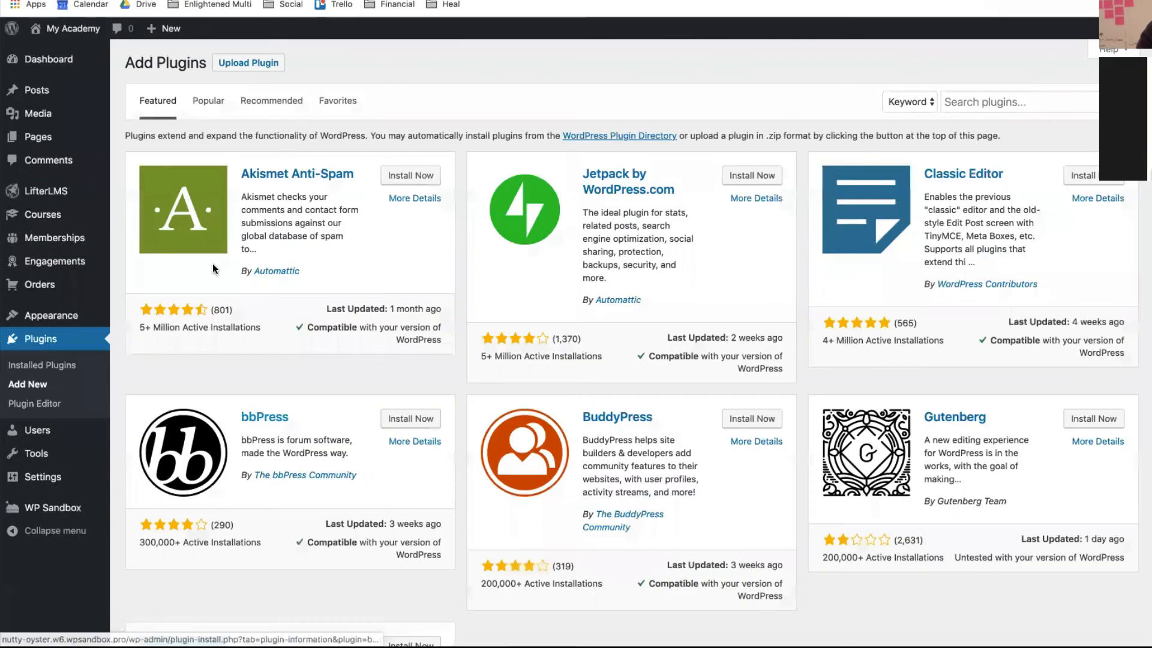
- Upload lifterlms-helper-3.0.2.zip from the Desktop and install it
click(251, 69)
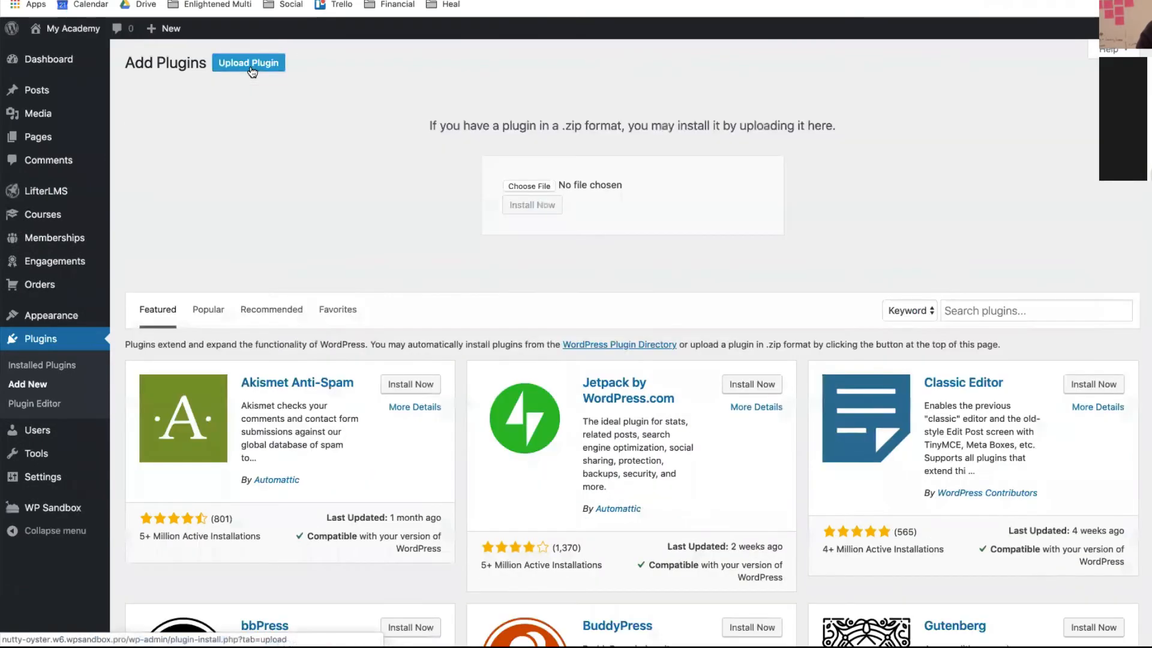
click(512, 185)
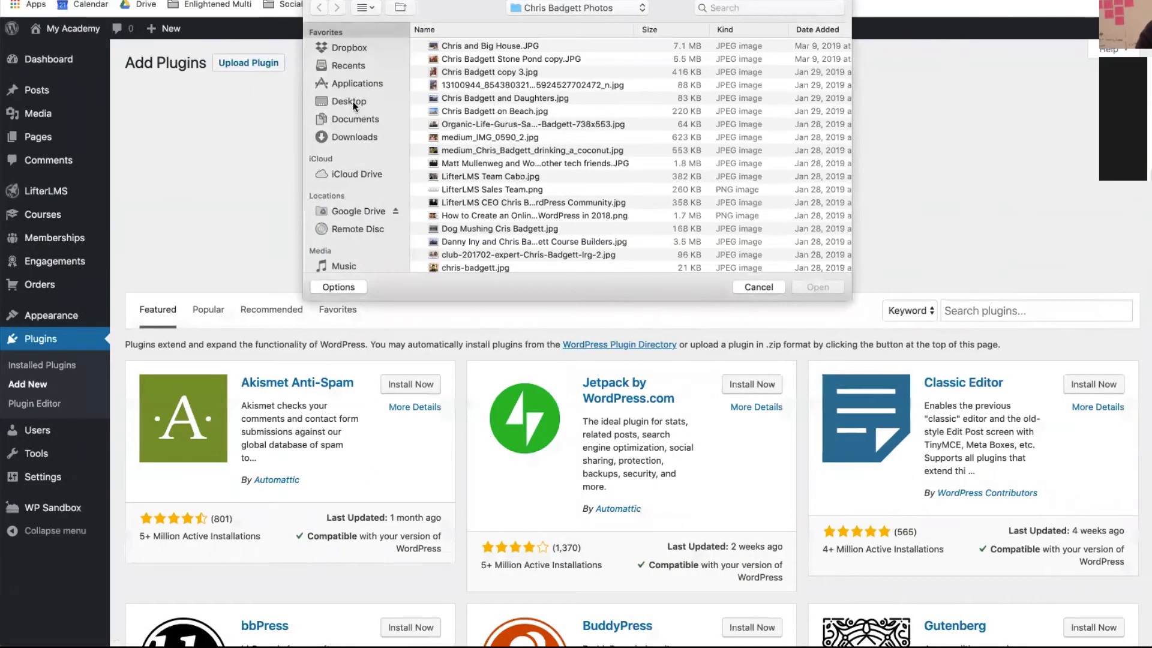
click(353, 103)
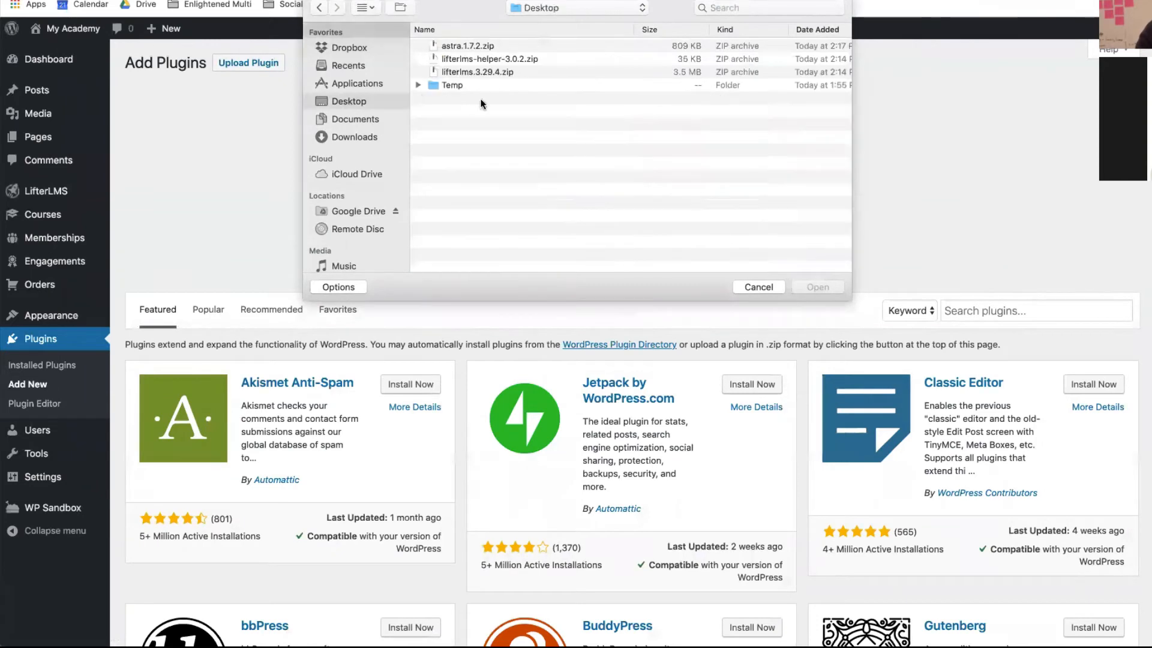
click(481, 58)
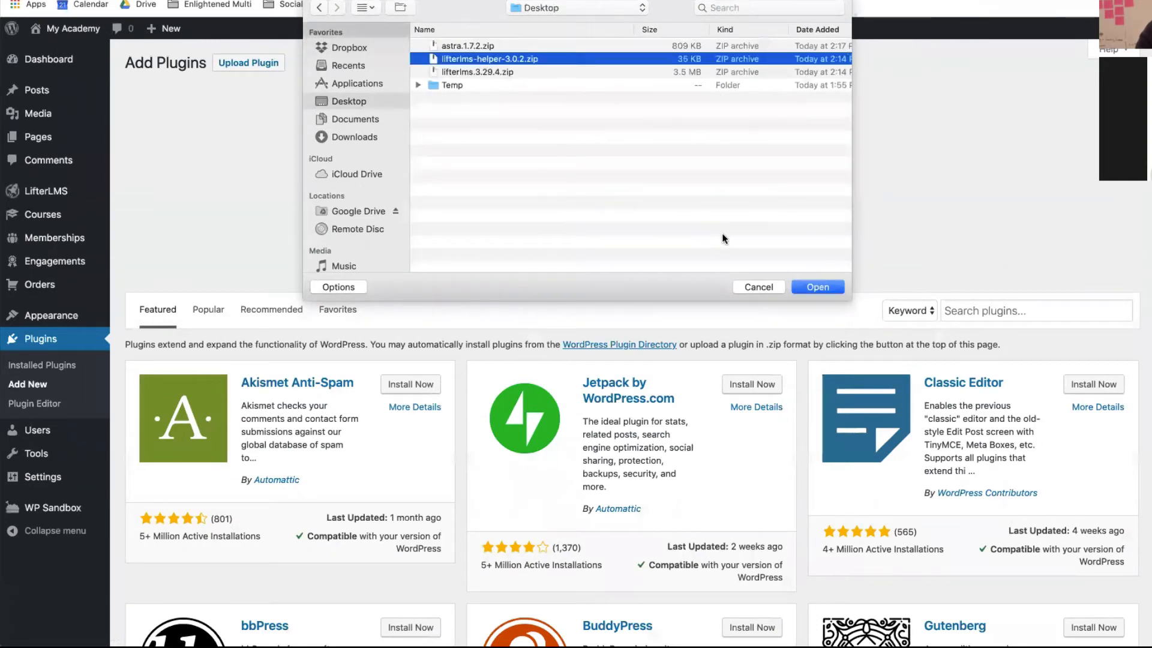
click(827, 290)
click(545, 207)
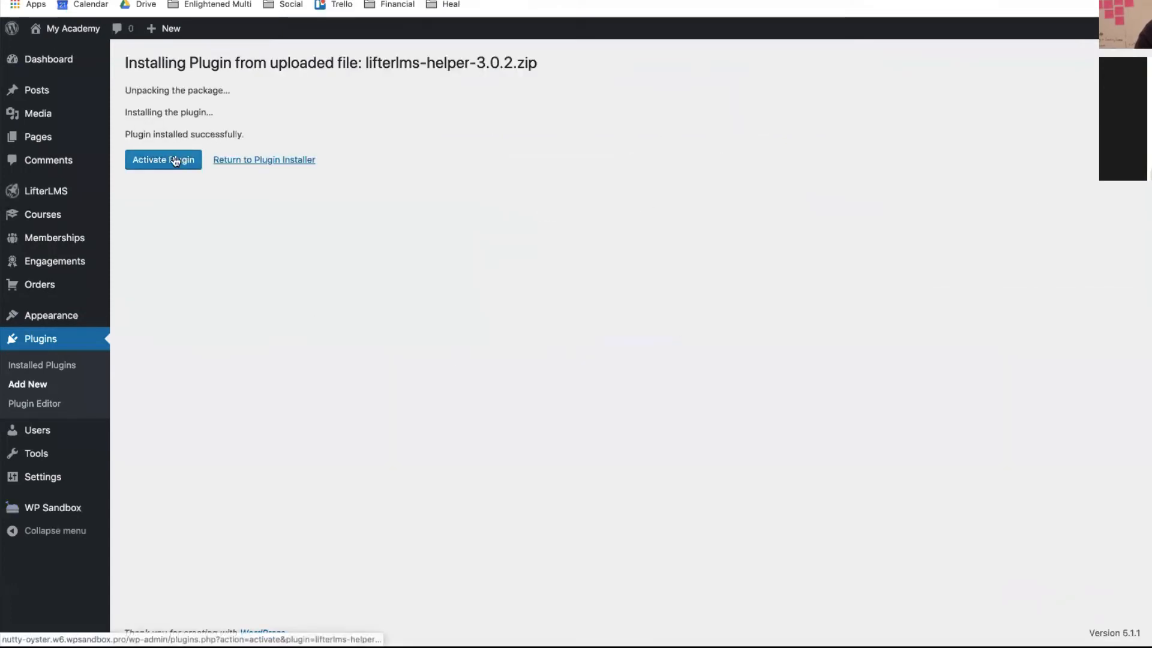
- Activate the LifterLMS Helper plugin and go to the LifterLMS Add-ons & more page
click(175, 160)
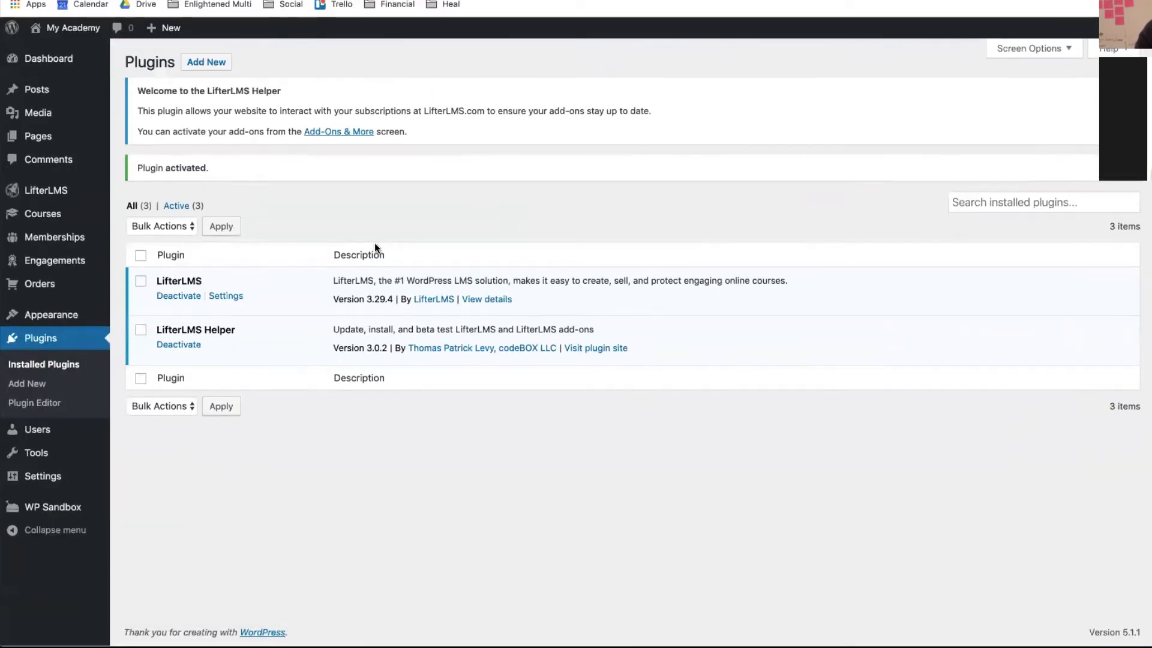
mouse_move(90, 191)
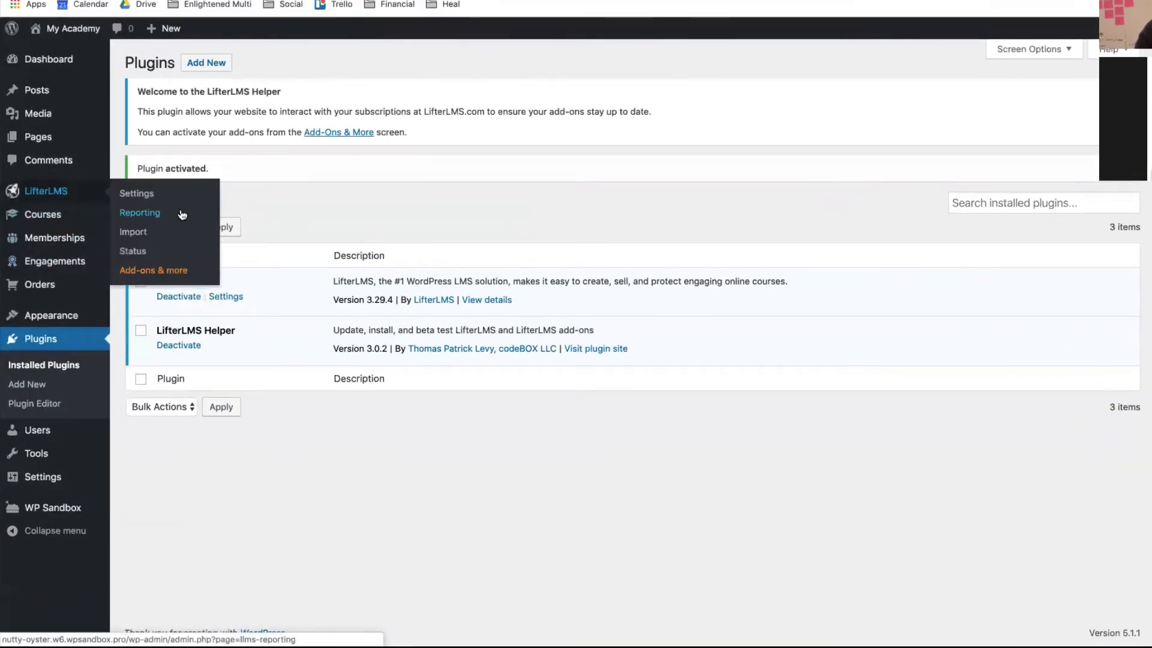
click(151, 271)
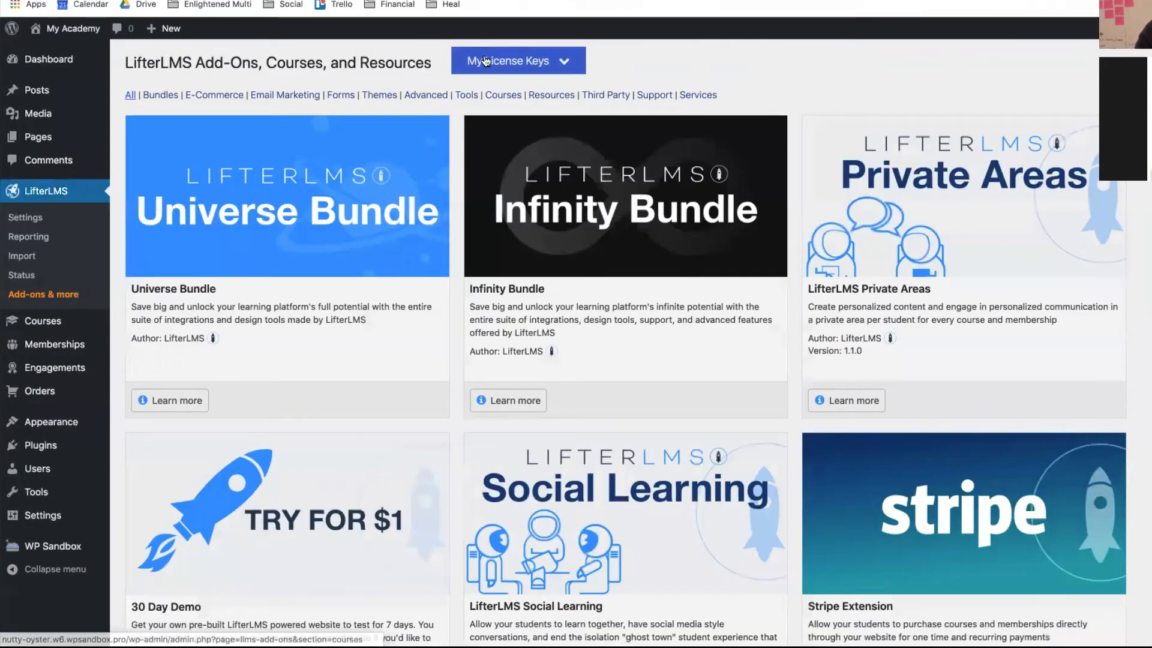
- Paste the Infinity Bundle license key under My License Keys, add it, and review the add-ons
click(507, 61)
click(479, 113)
key(ctrl+v)
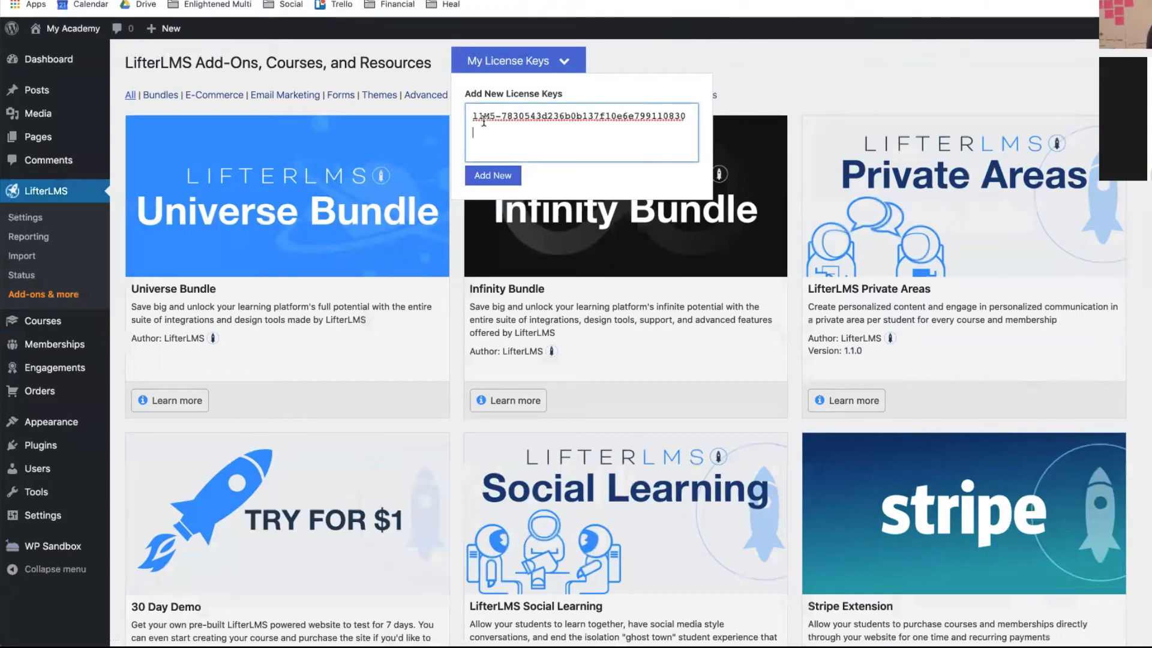
click(486, 175)
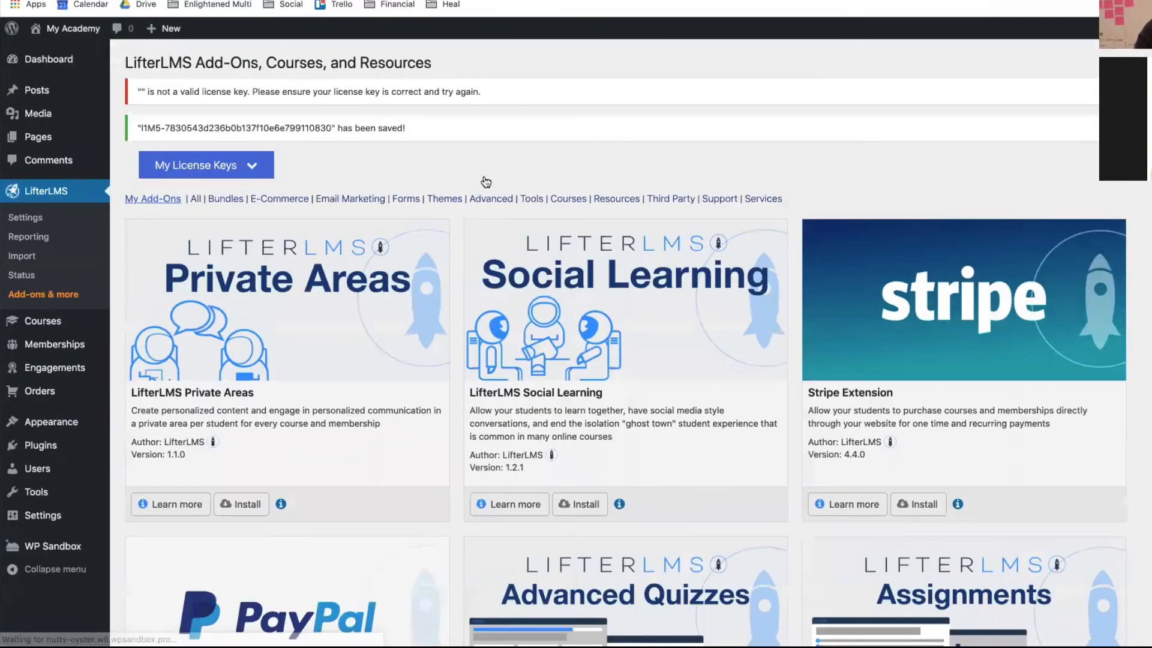
scroll(414, 150, down, 1)
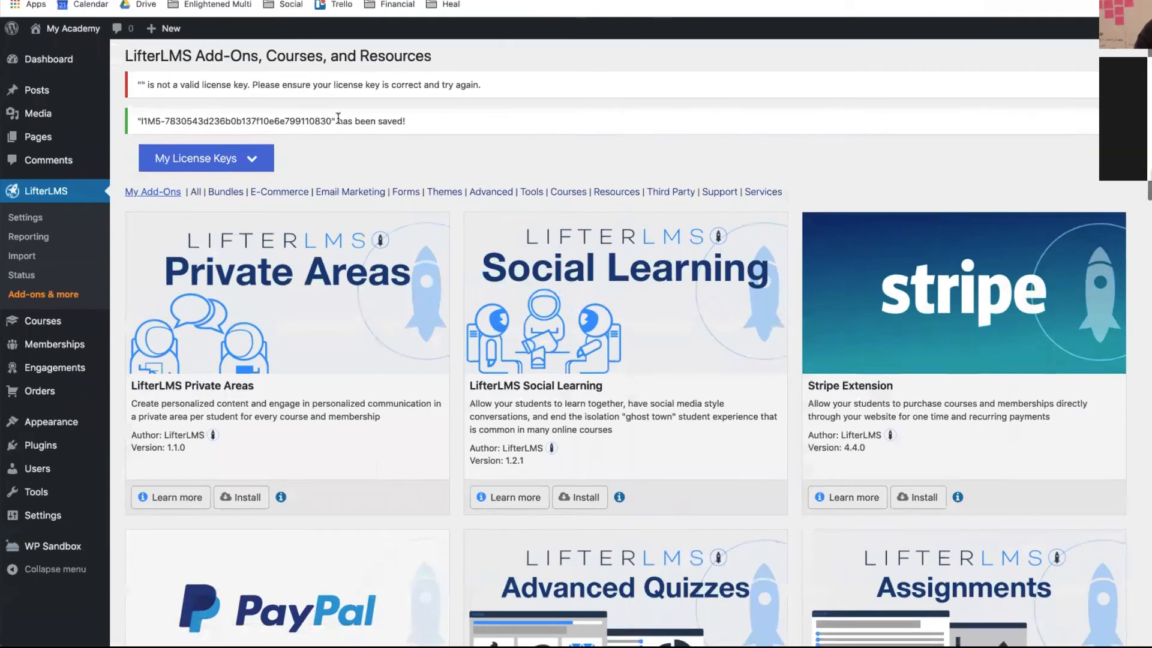
scroll(330, 342, down, 5)
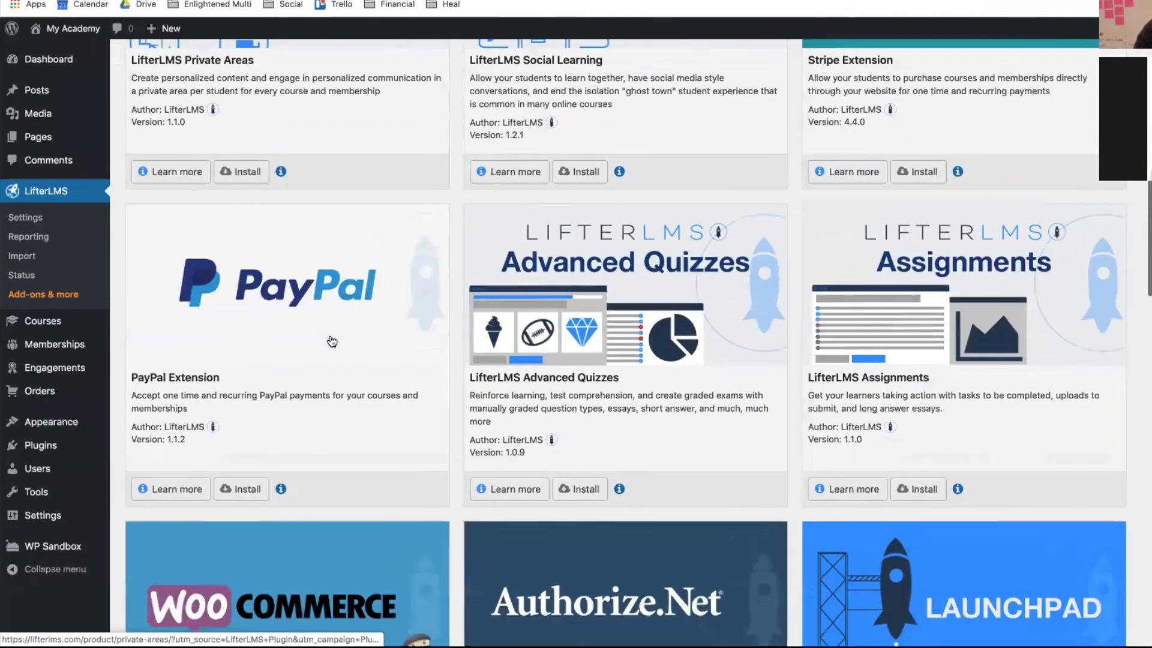
scroll(332, 341, up, 6)
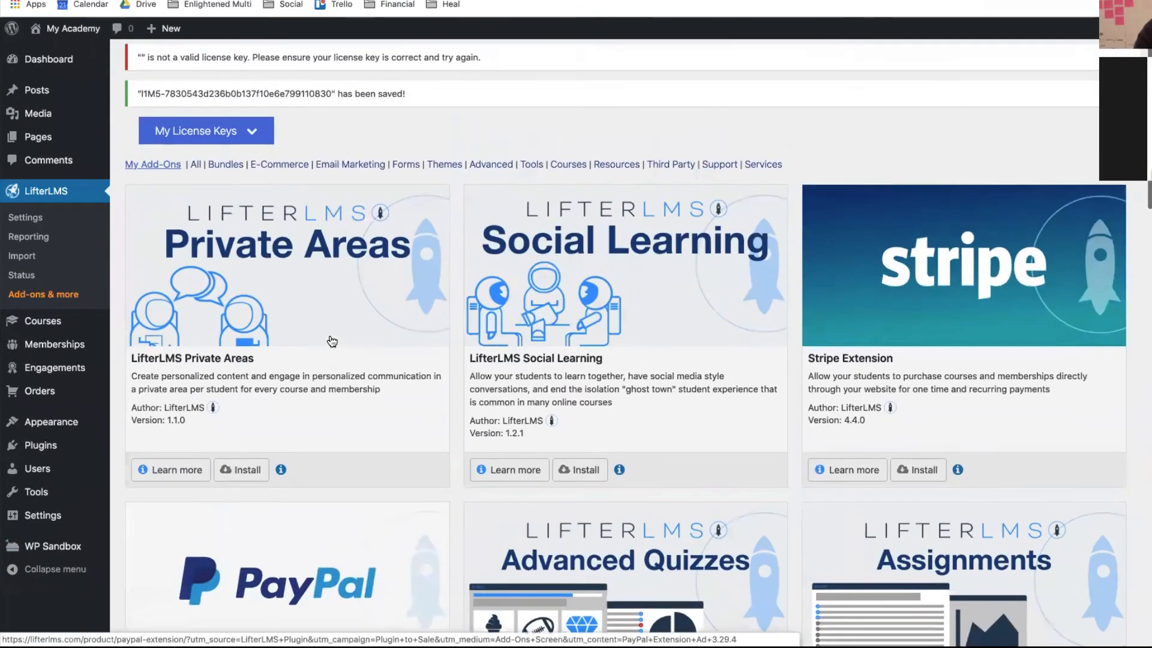
scroll(332, 341, down, 1)
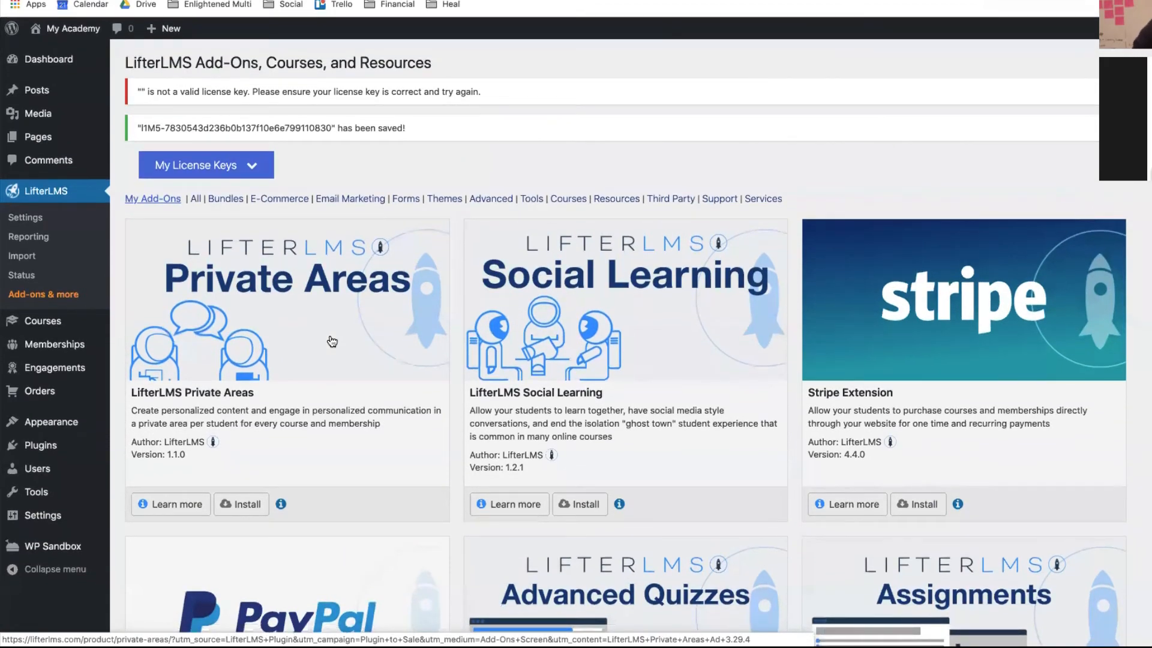
scroll(332, 341, down, 2)
- Find the LifterLMS Assignments add-on card, install it, and confirm it shows as Licensed
scroll(300, 432, up, 2)
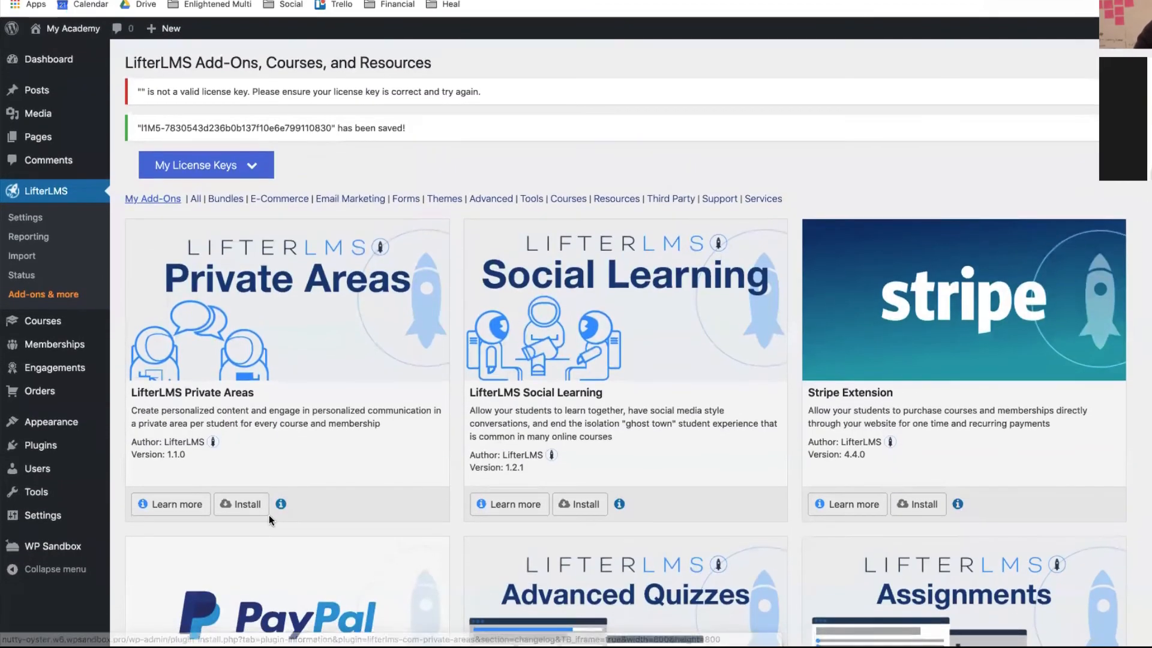
scroll(978, 457, down, 3)
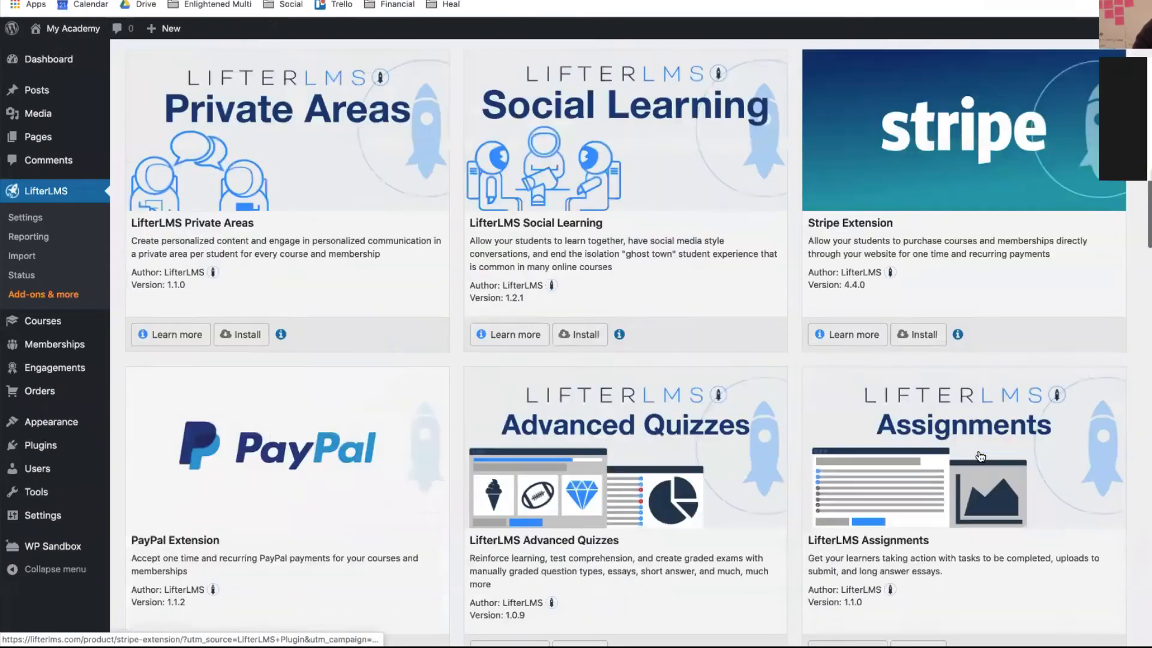
scroll(980, 457, down, 2)
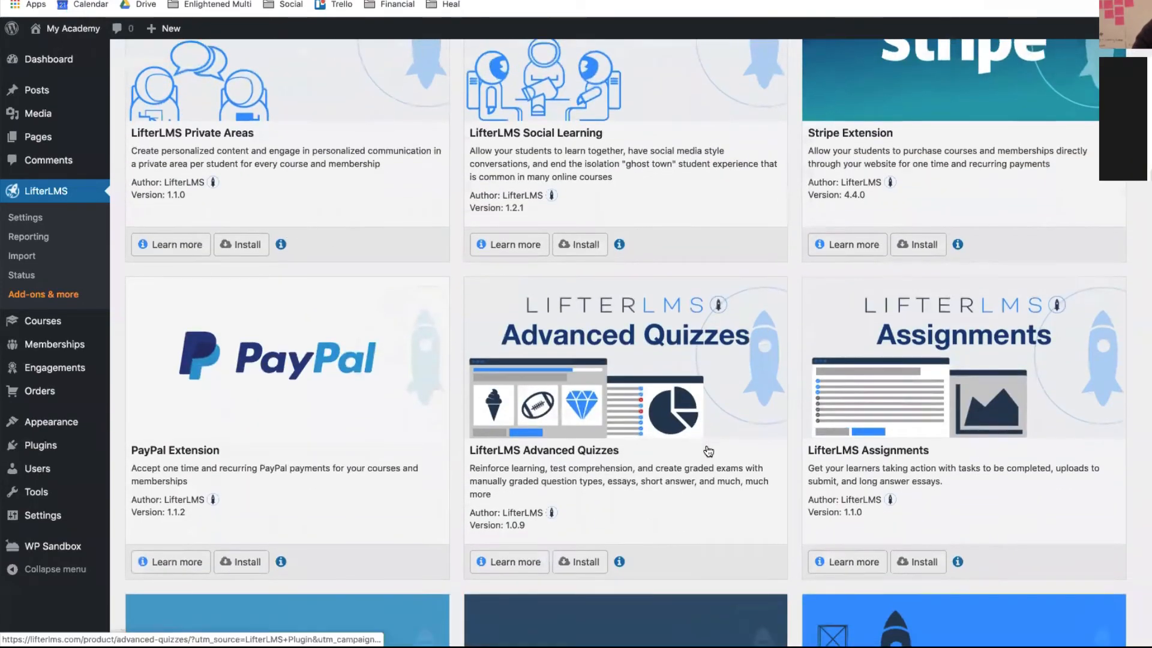
scroll(709, 451, down, 15)
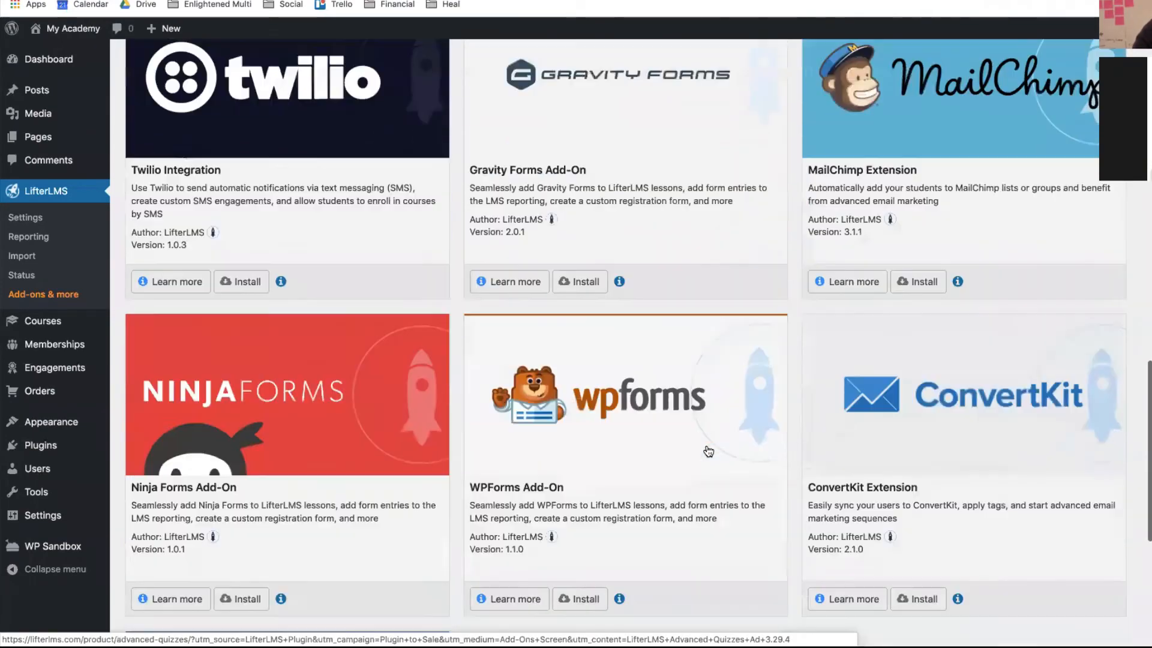
scroll(708, 451, down, 7)
scroll(706, 444, up, 10)
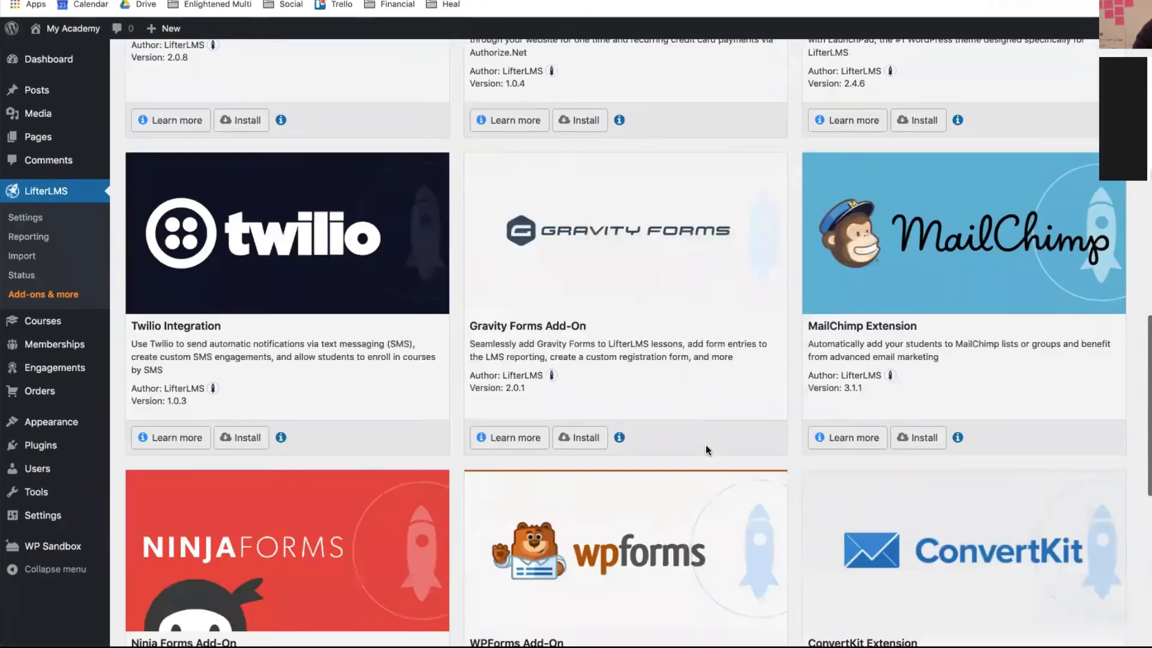
scroll(706, 445, up, 15)
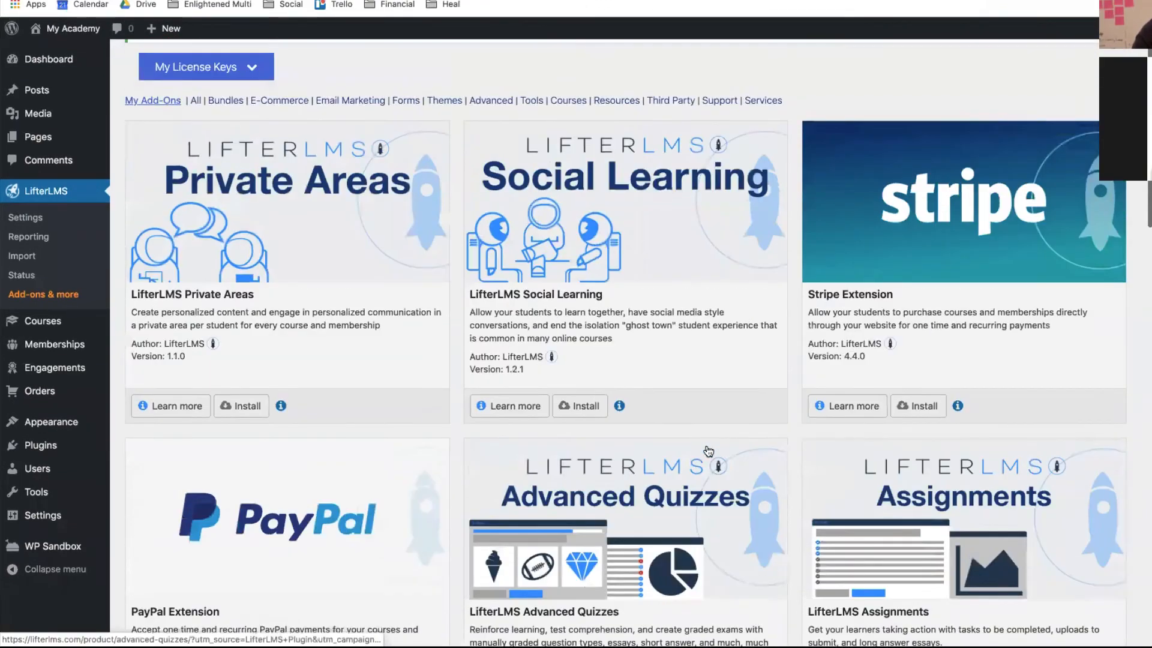
scroll(709, 452, up, 3)
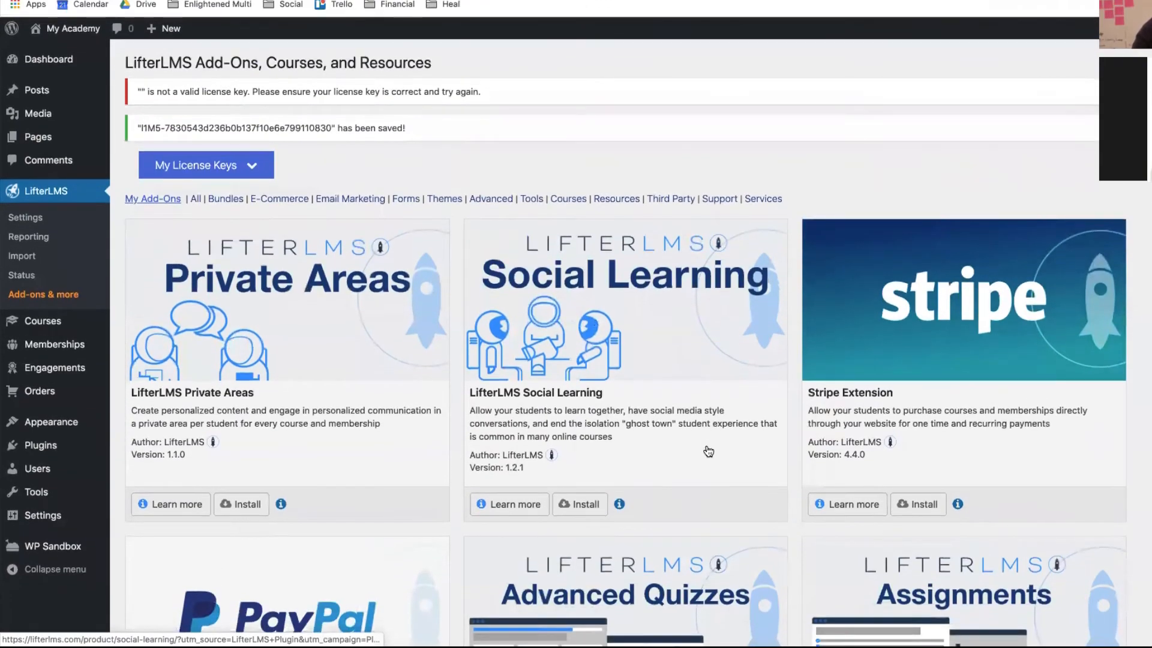
scroll(709, 451, down, 6)
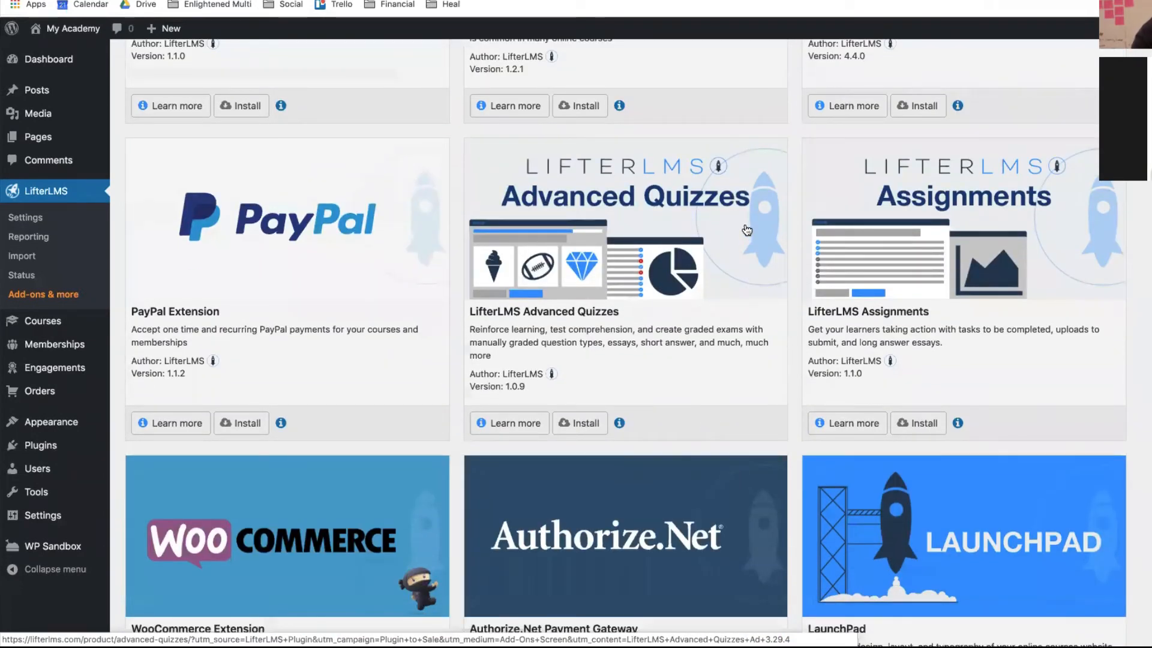
click(916, 425)
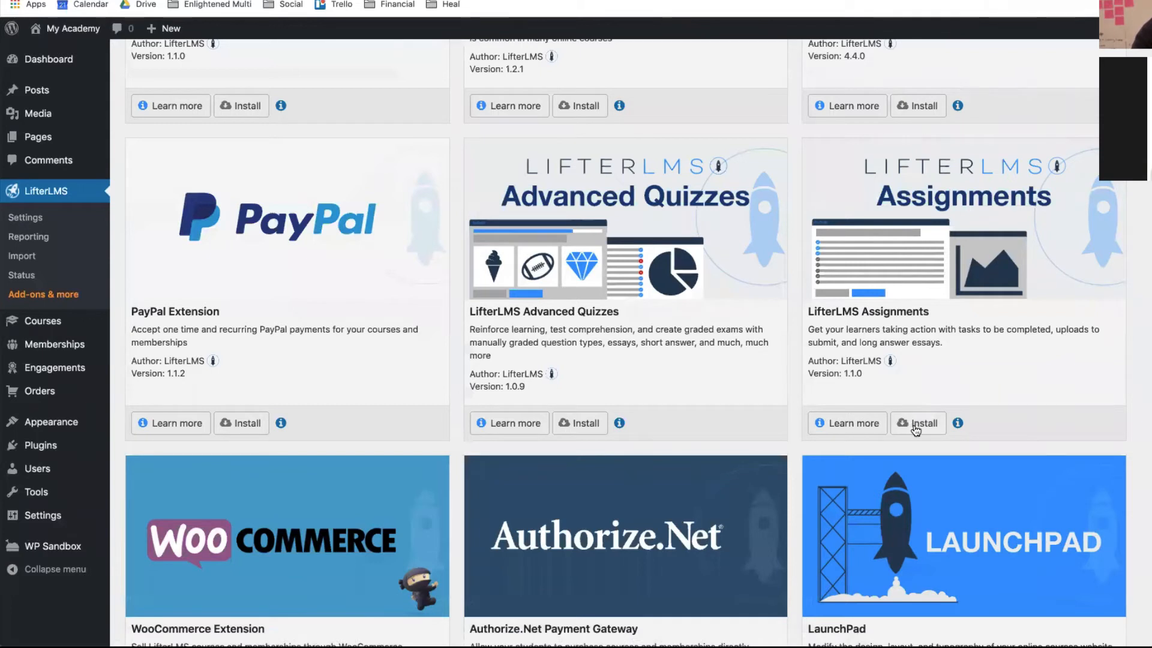
click(626, 179)
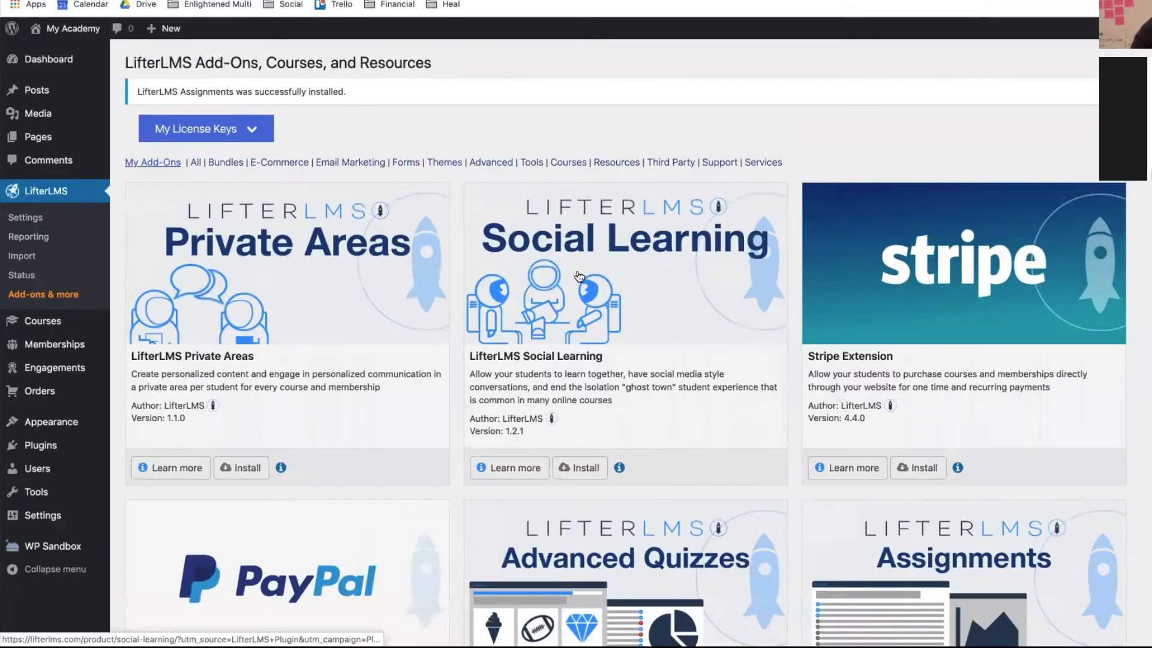
scroll(714, 444, down, 5)
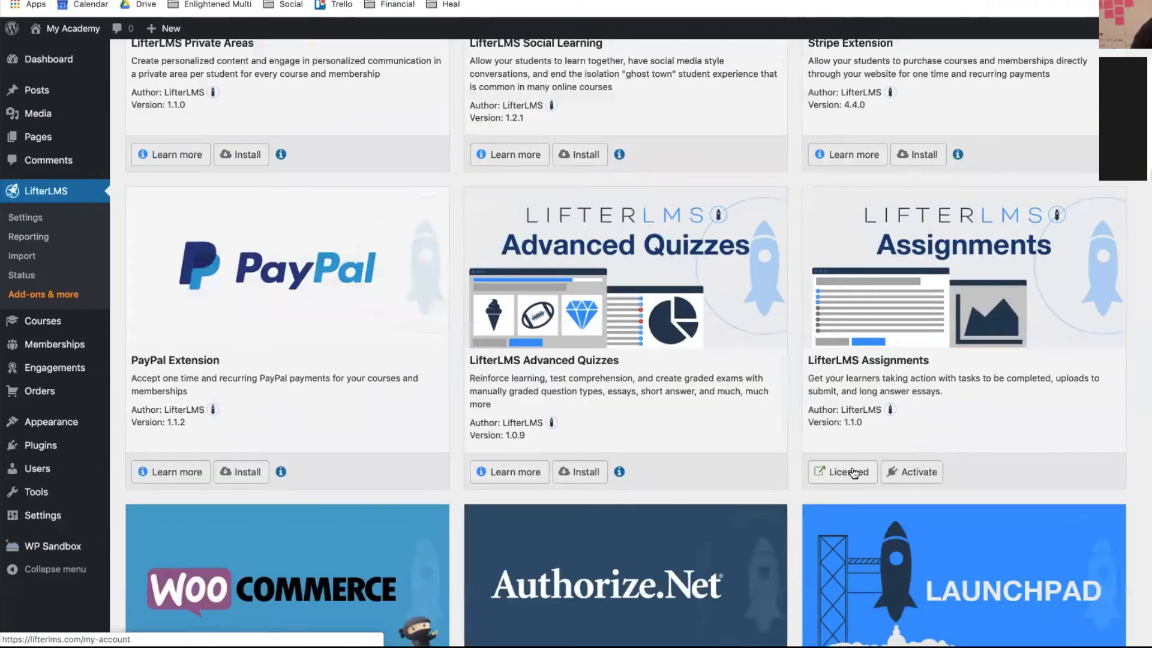
scroll(892, 484, down, 2)
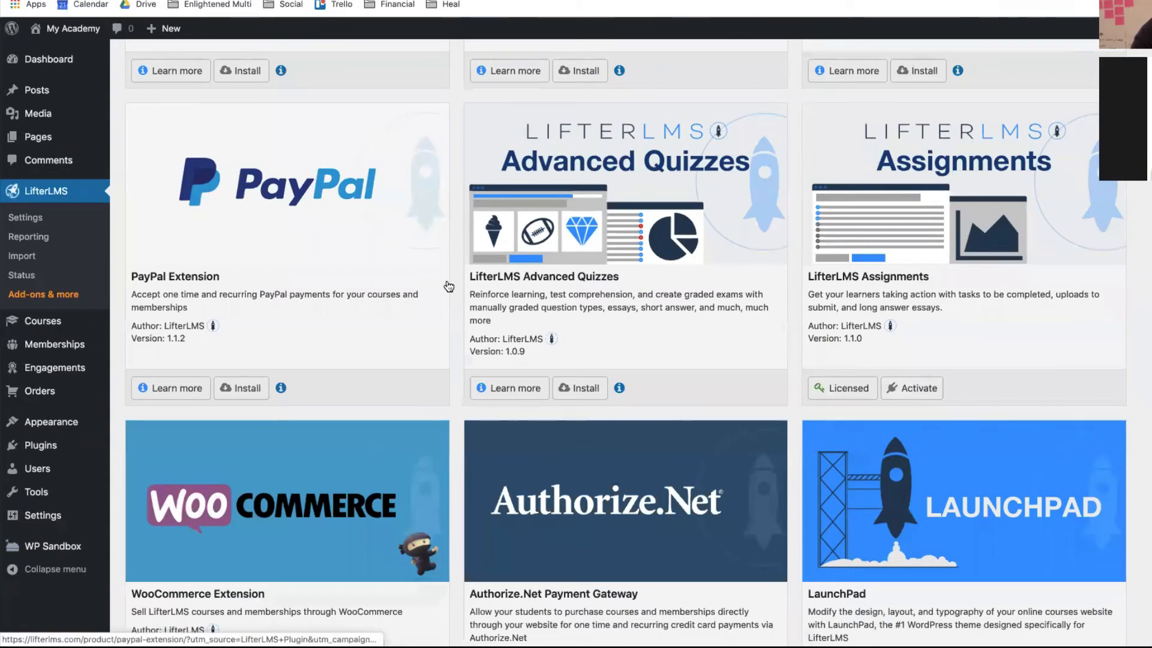
scroll(345, 253, up, 7)
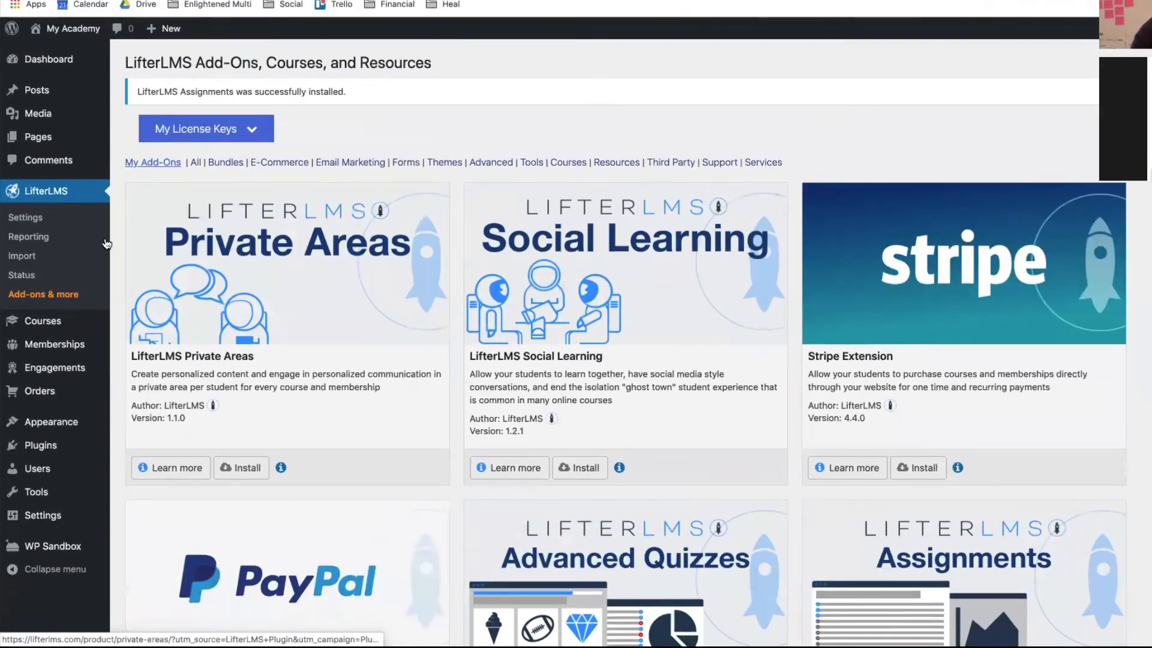
- Open Lifestyle Course in the course builder and expand all sections
click(36, 324)
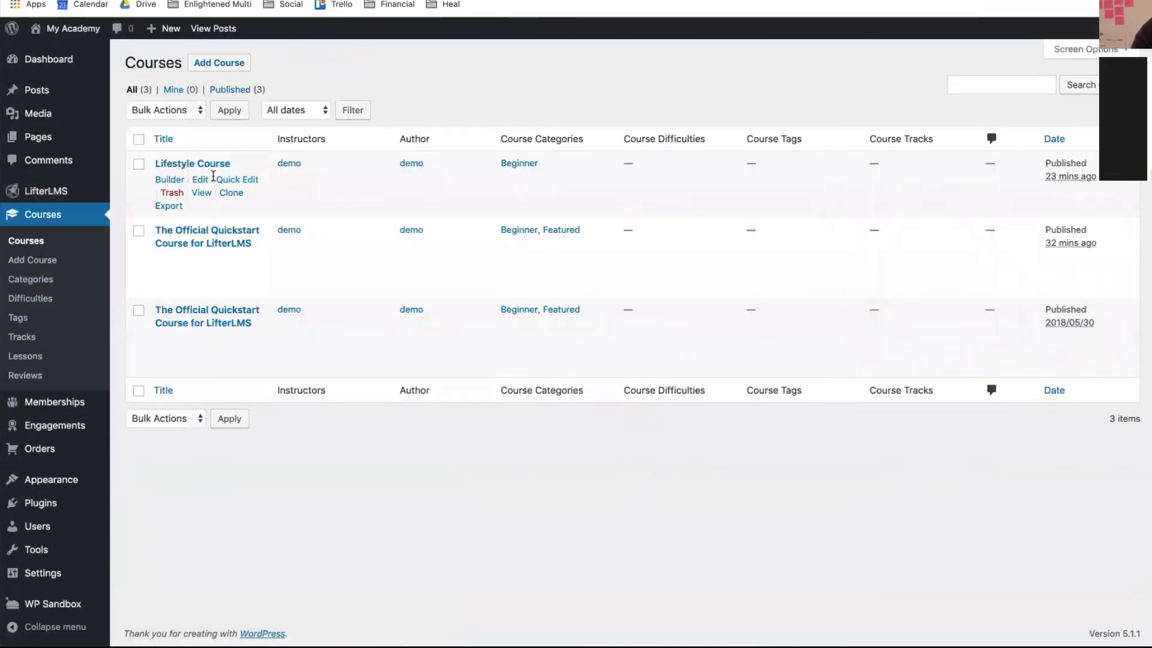
click(174, 181)
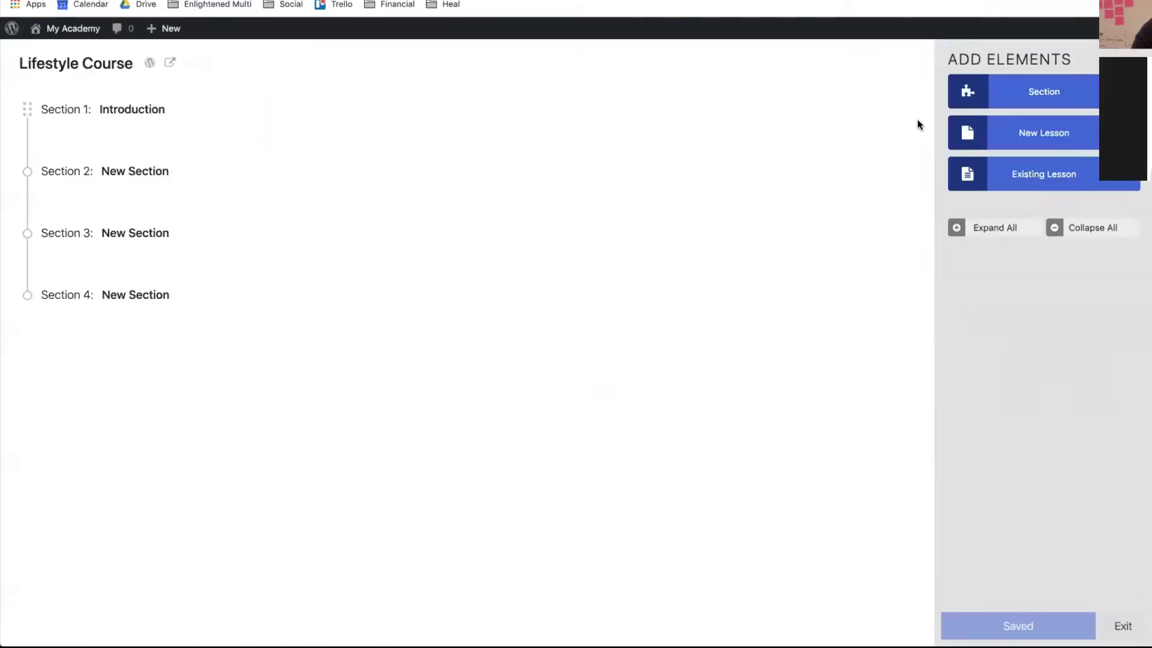
click(960, 228)
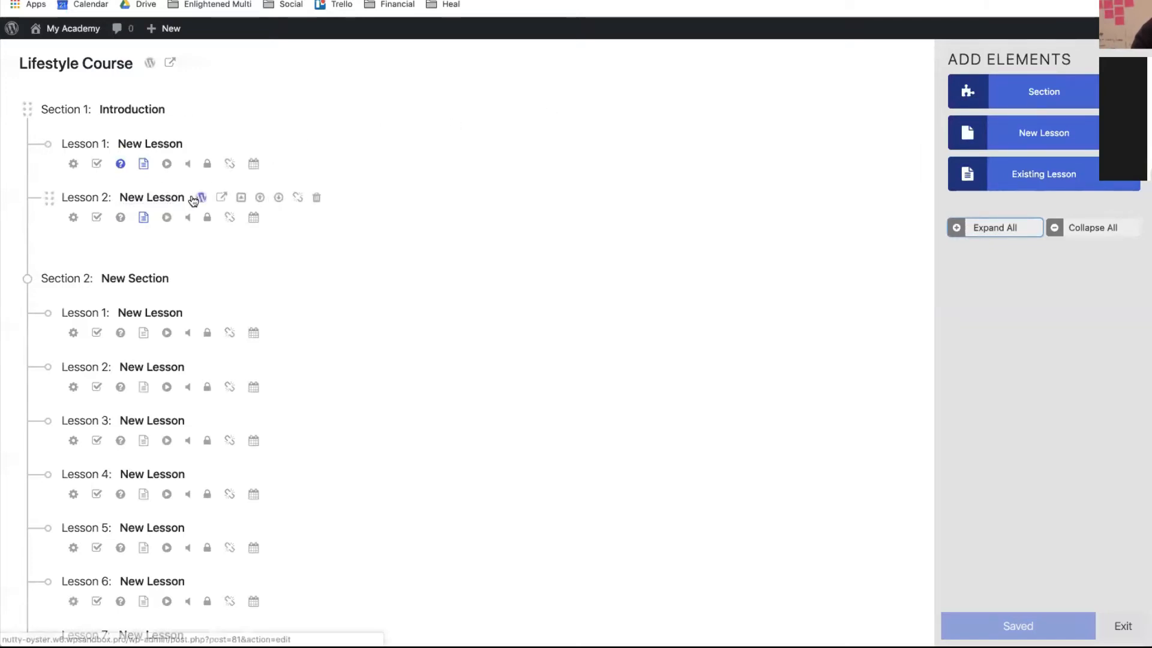
- Try creating a new assignment for Lesson 2, then dismiss the upgrade prompt and close the panel
click(98, 218)
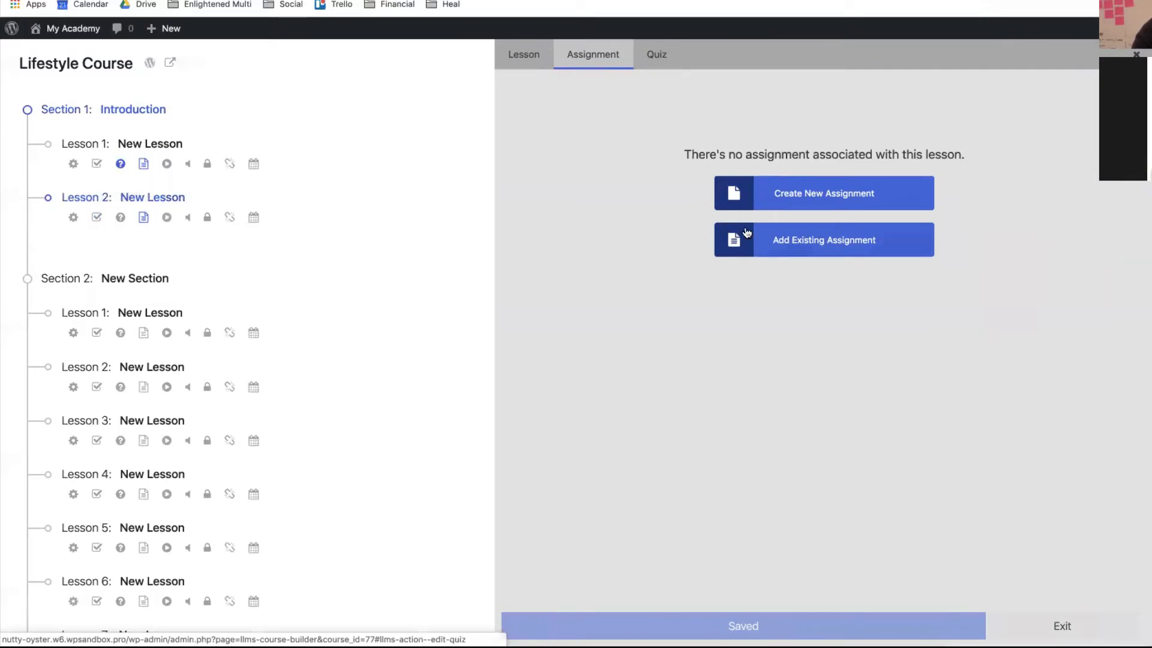
click(748, 203)
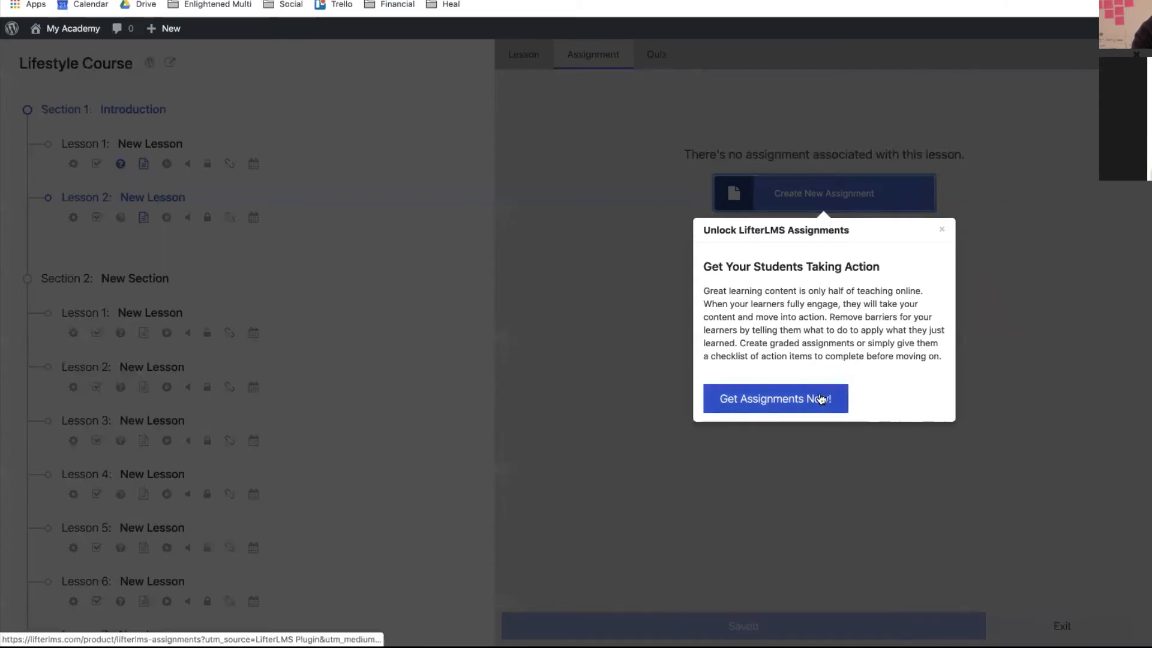
click(941, 230)
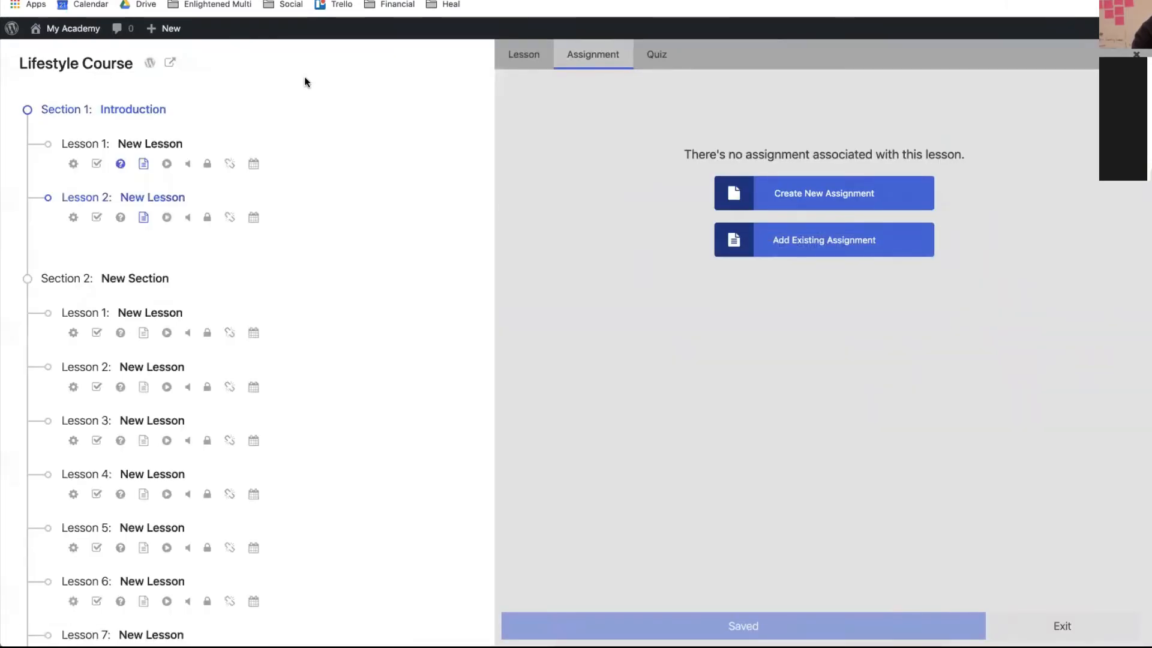
click(1135, 54)
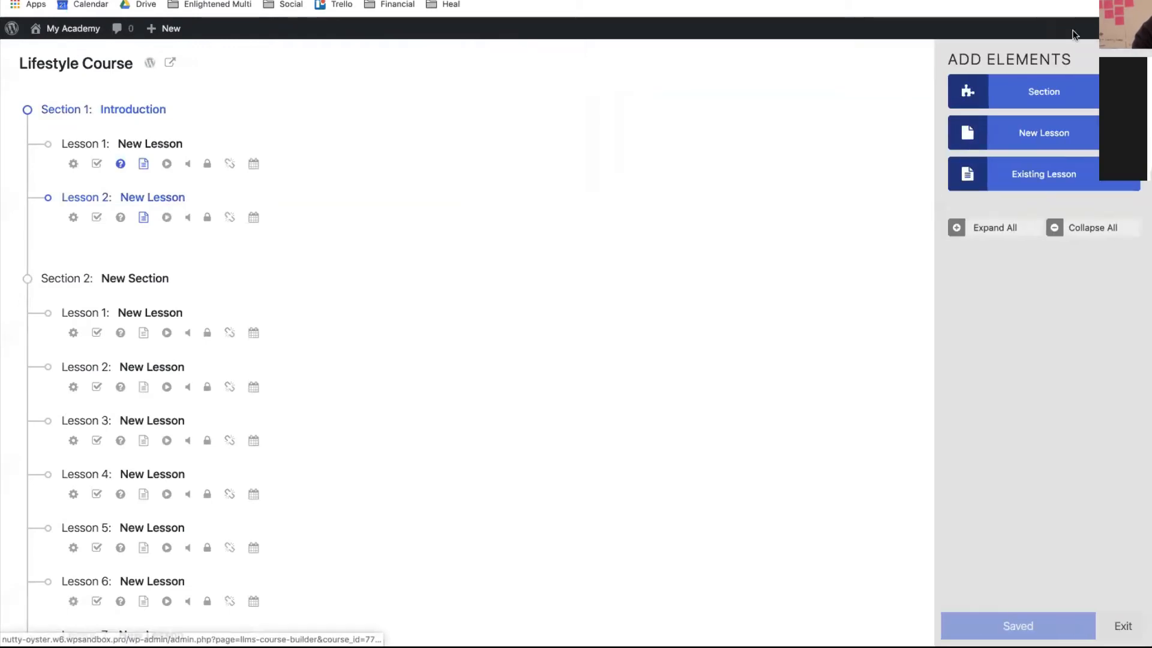
- Activate the LifterLMS Assignments plugin from the Plugins list and open the LifterLMS add-ons page
mouse_move(85, 27)
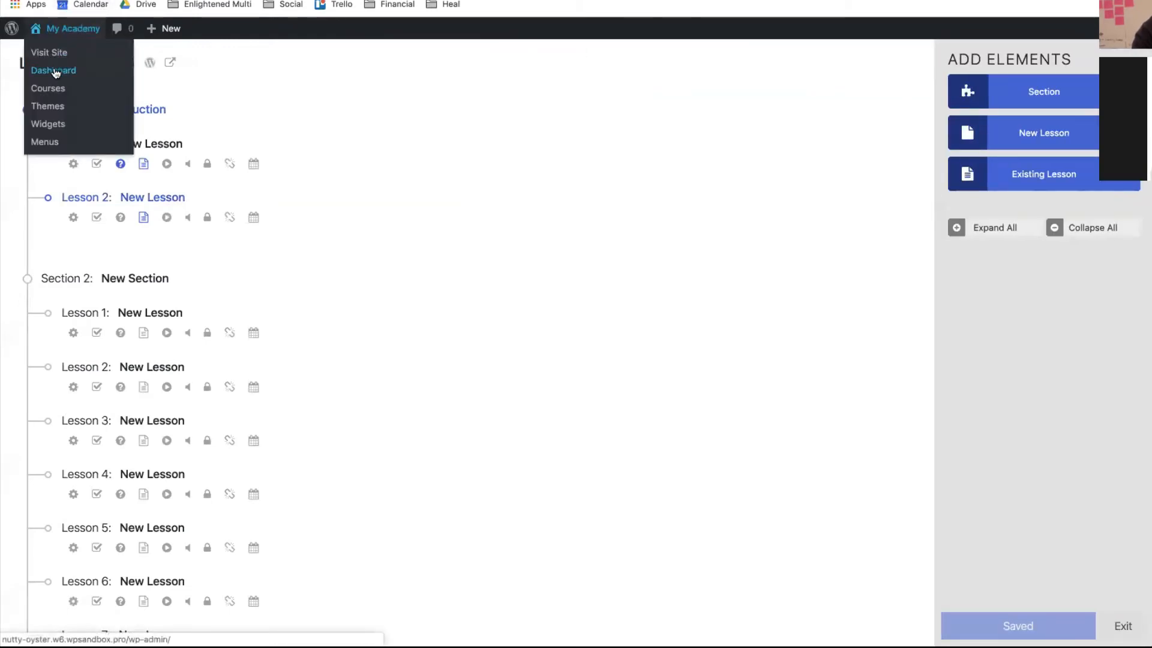
click(58, 71)
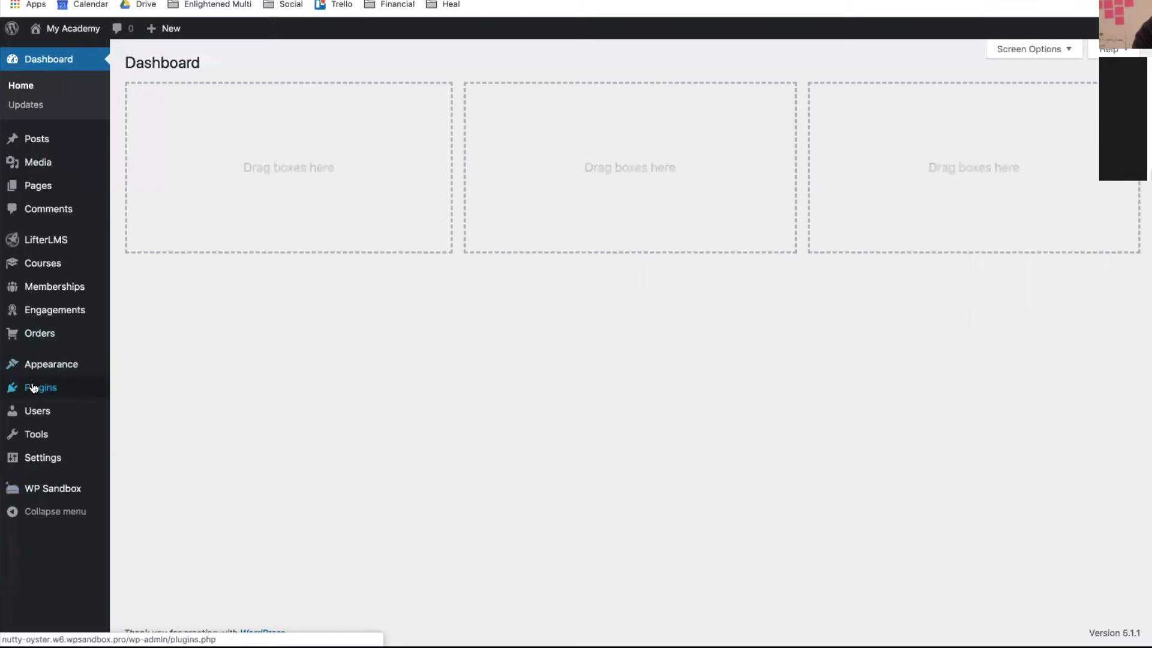
mouse_move(34, 389)
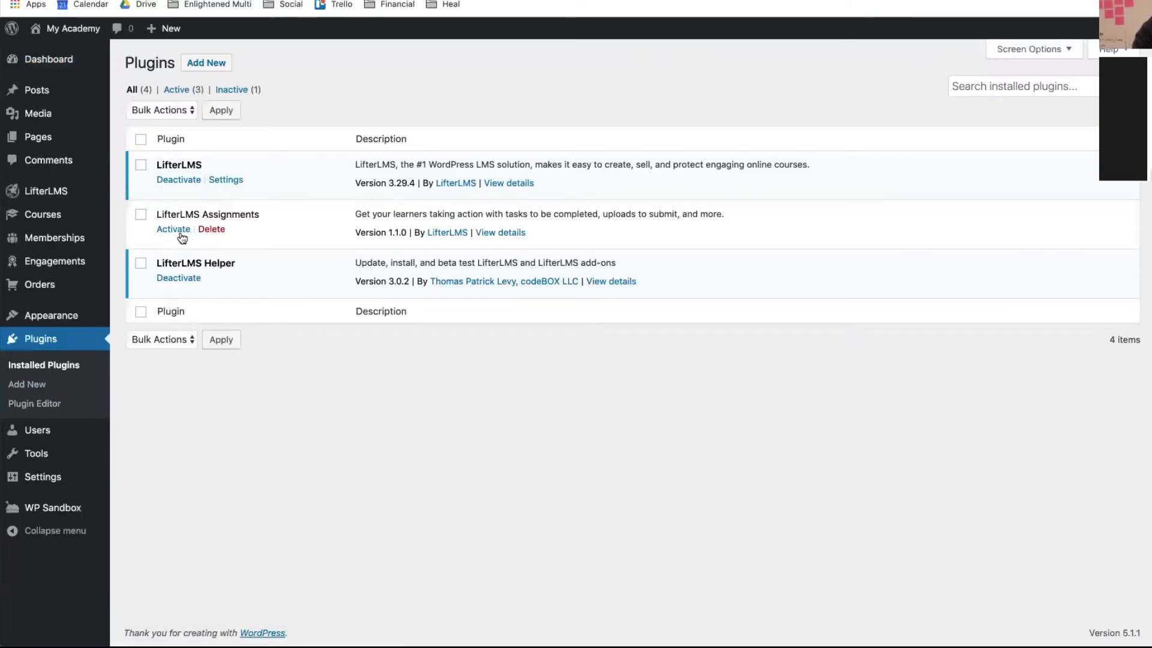
click(173, 231)
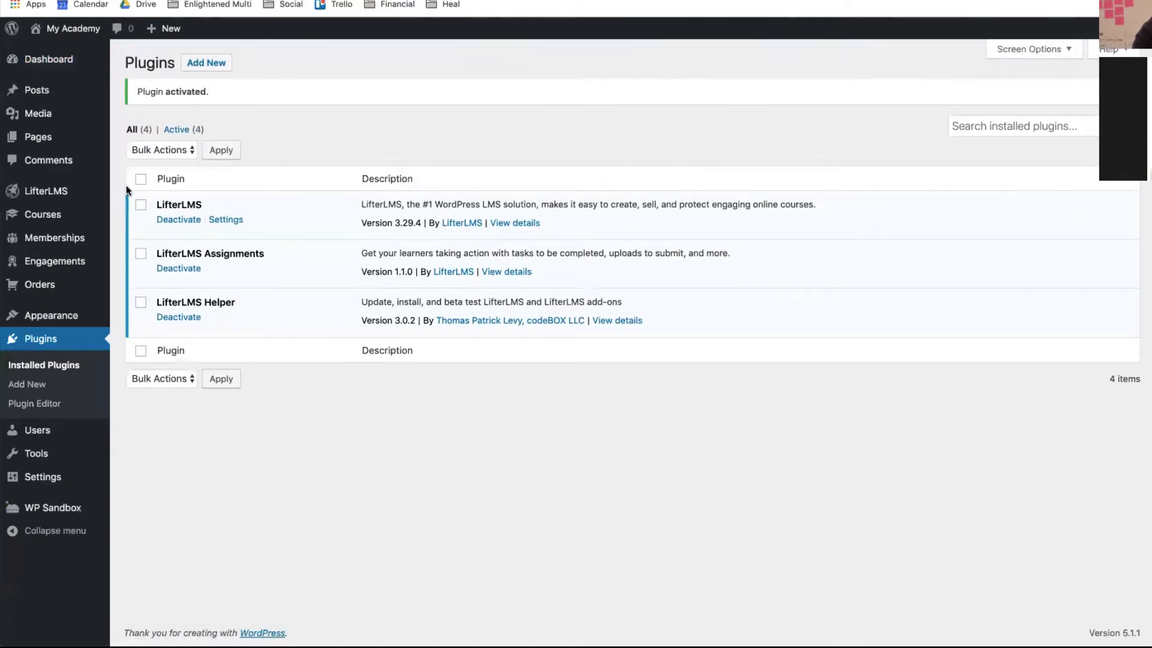
mouse_move(64, 193)
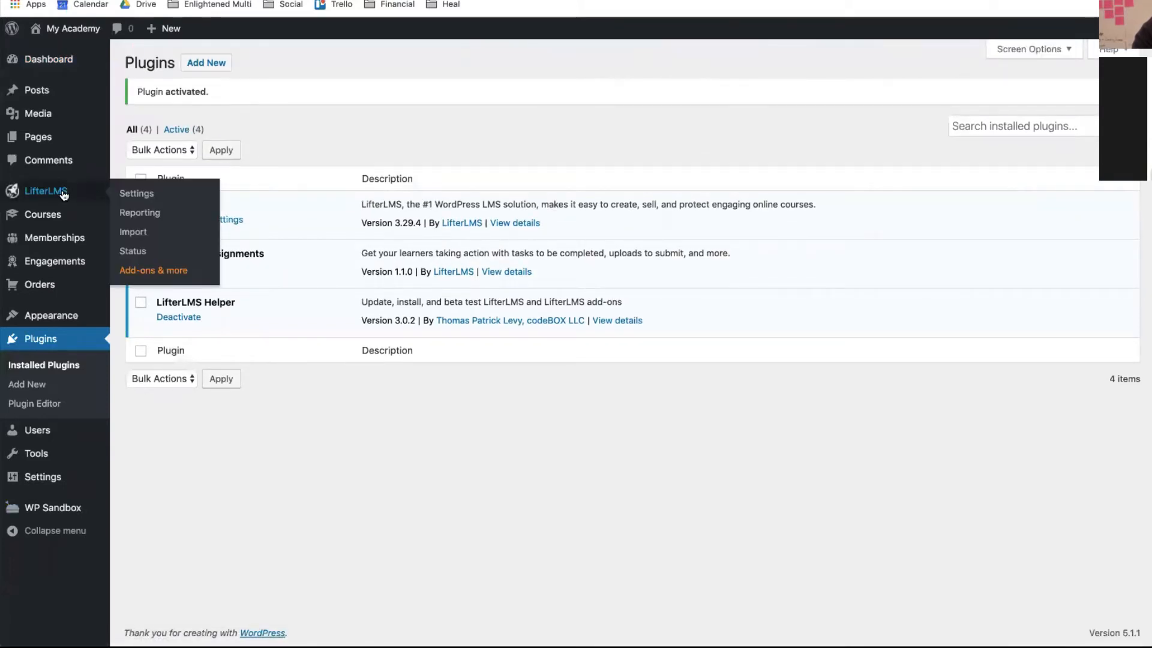
click(142, 270)
- Deactivate and reactivate the Assignments add-on on the add-ons page, then open the Courses list
scroll(488, 310, down, 6)
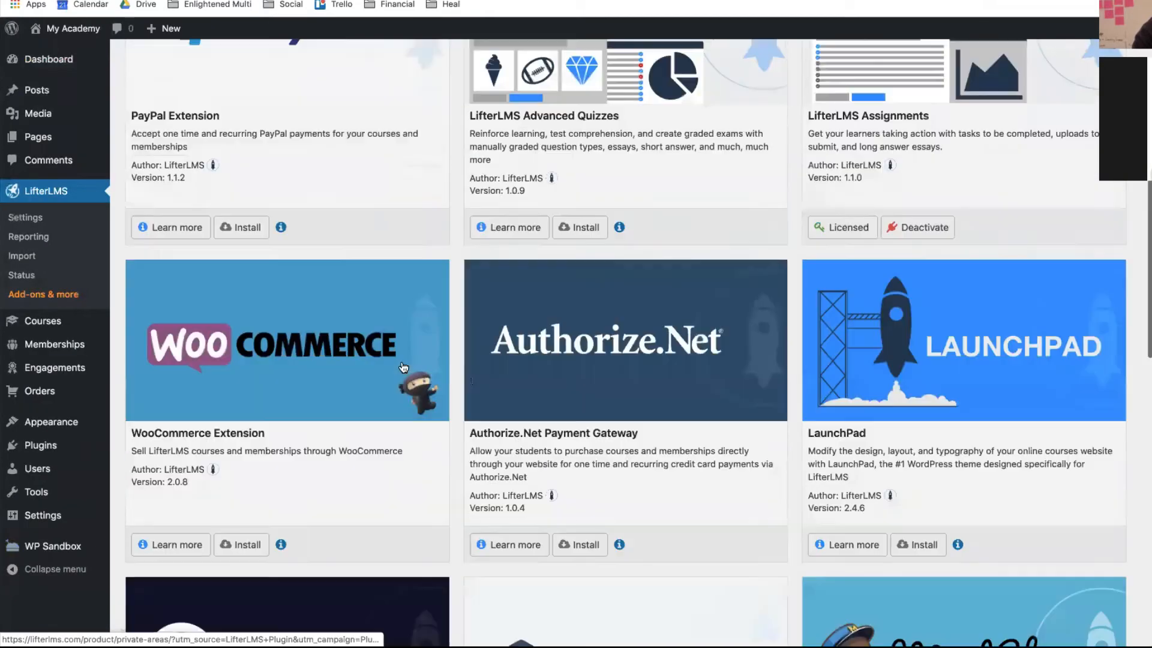
scroll(924, 336, up, 1)
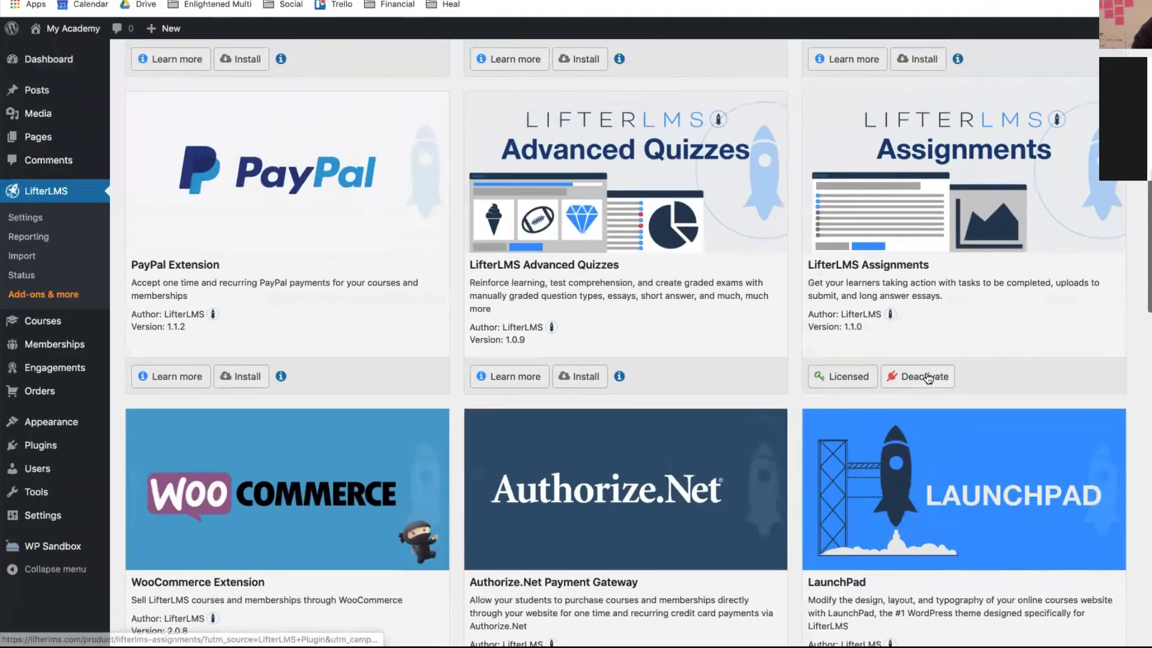
click(927, 378)
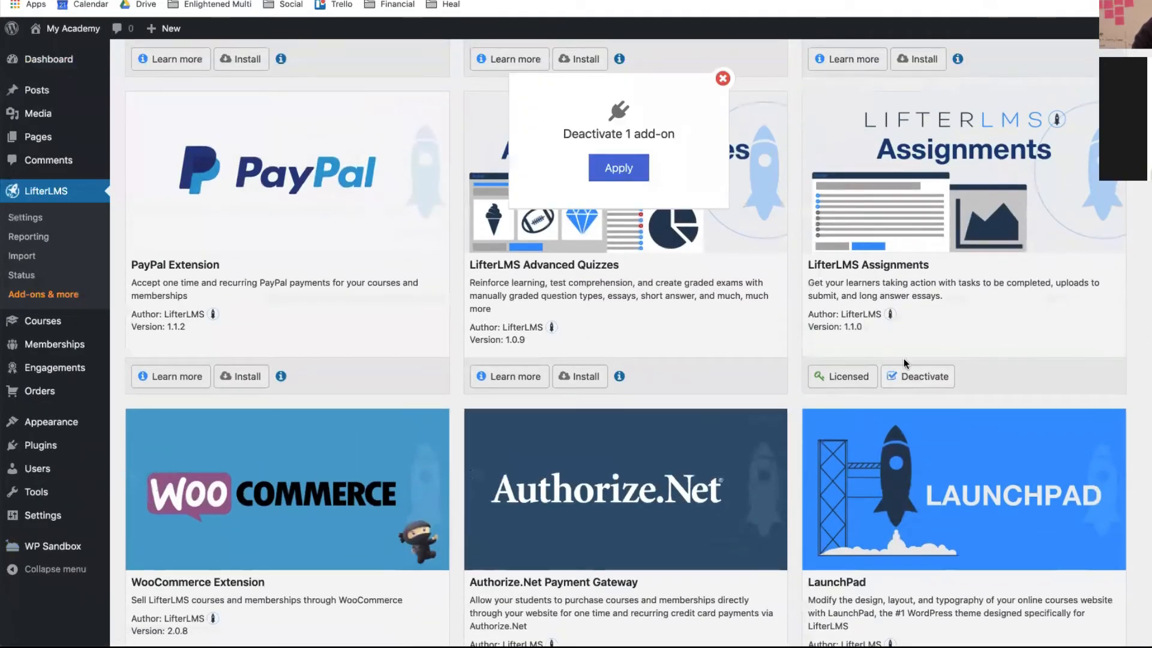
click(641, 175)
scroll(815, 433, down, 9)
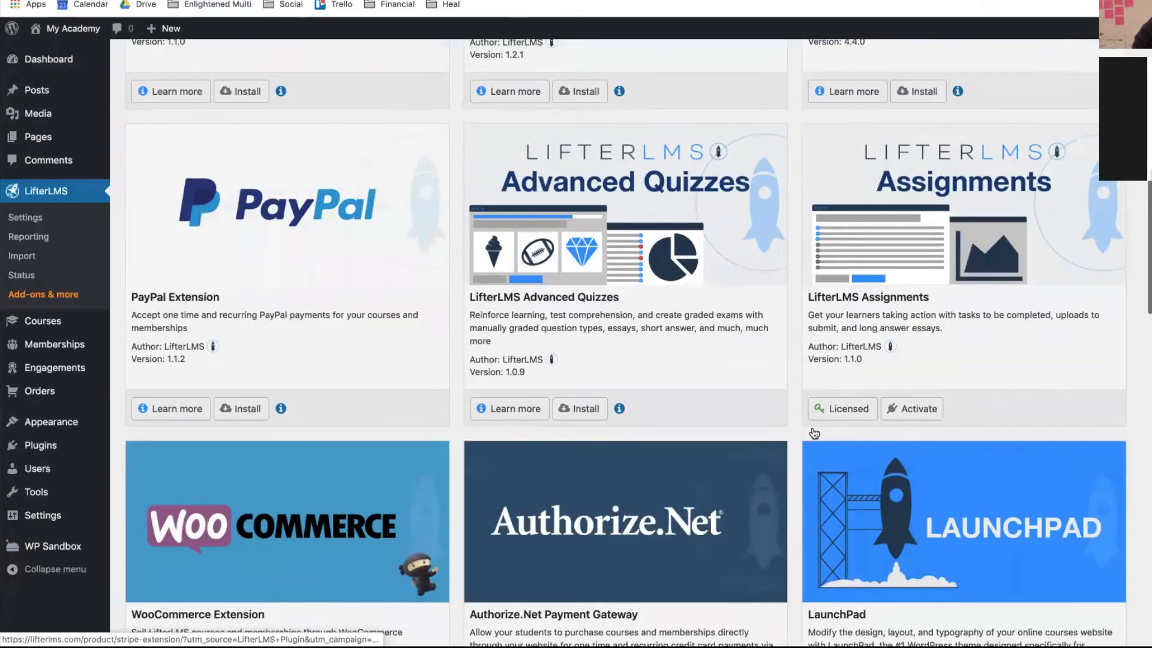
scroll(814, 432, up, 9)
scroll(814, 430, down, 6)
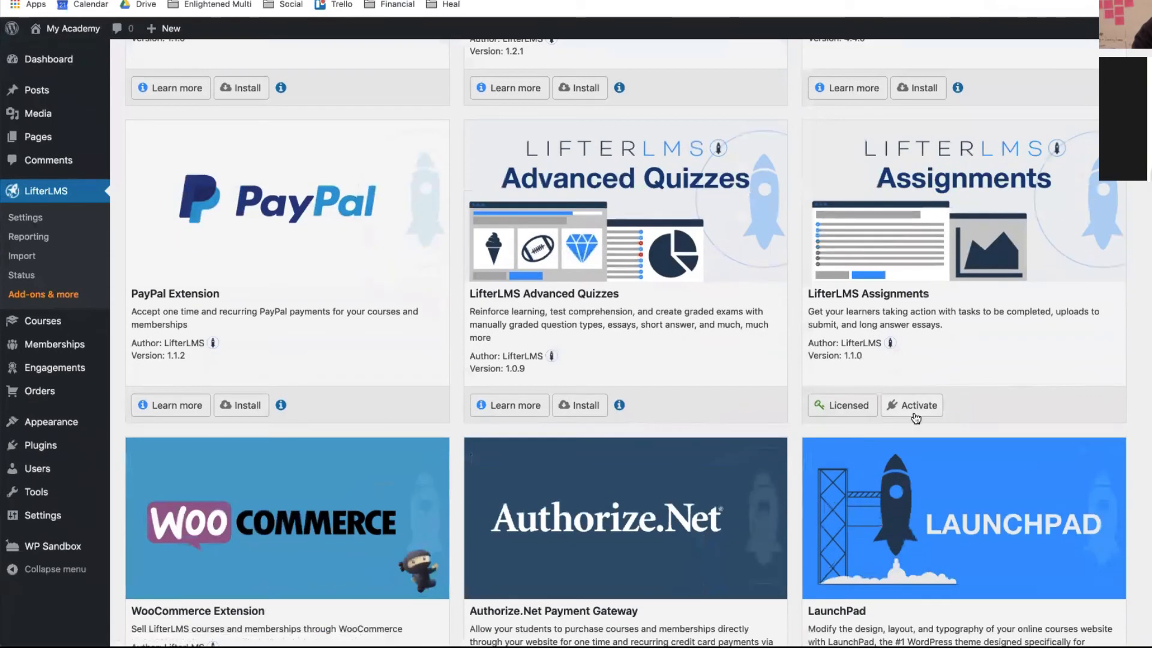
click(913, 407)
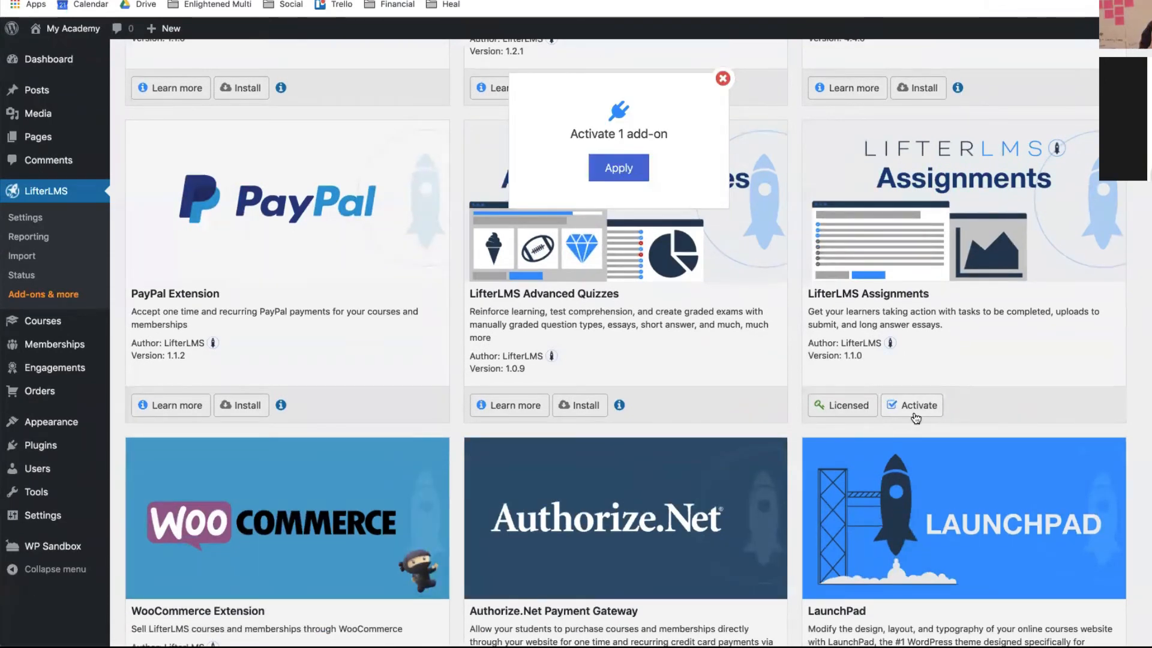
click(638, 174)
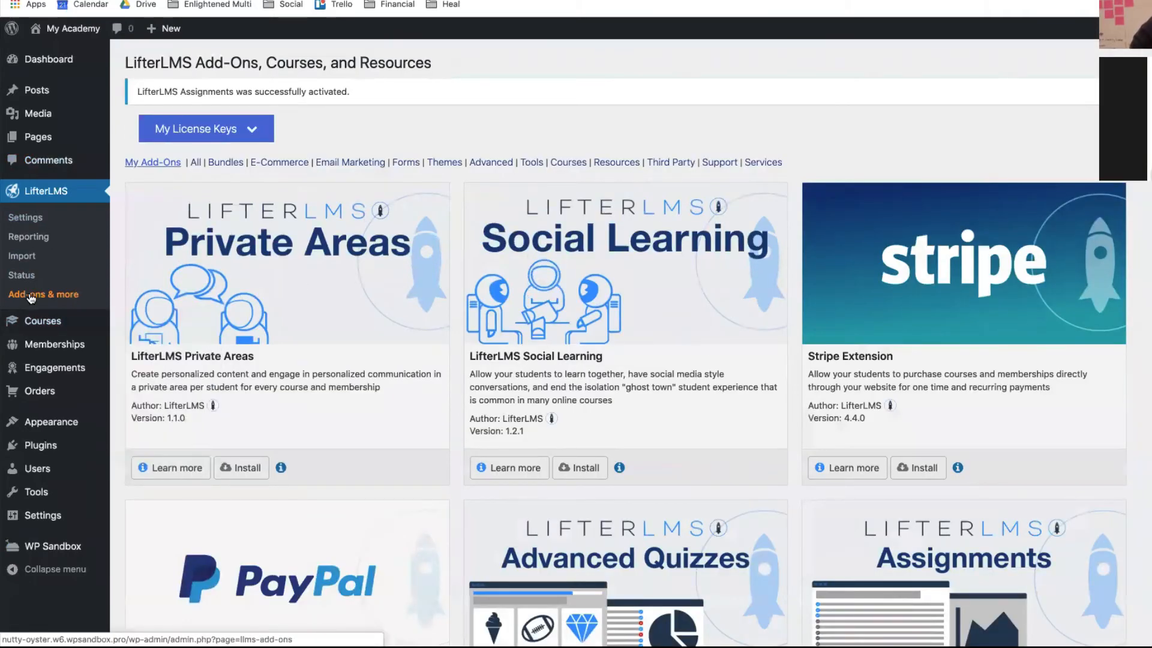
click(30, 320)
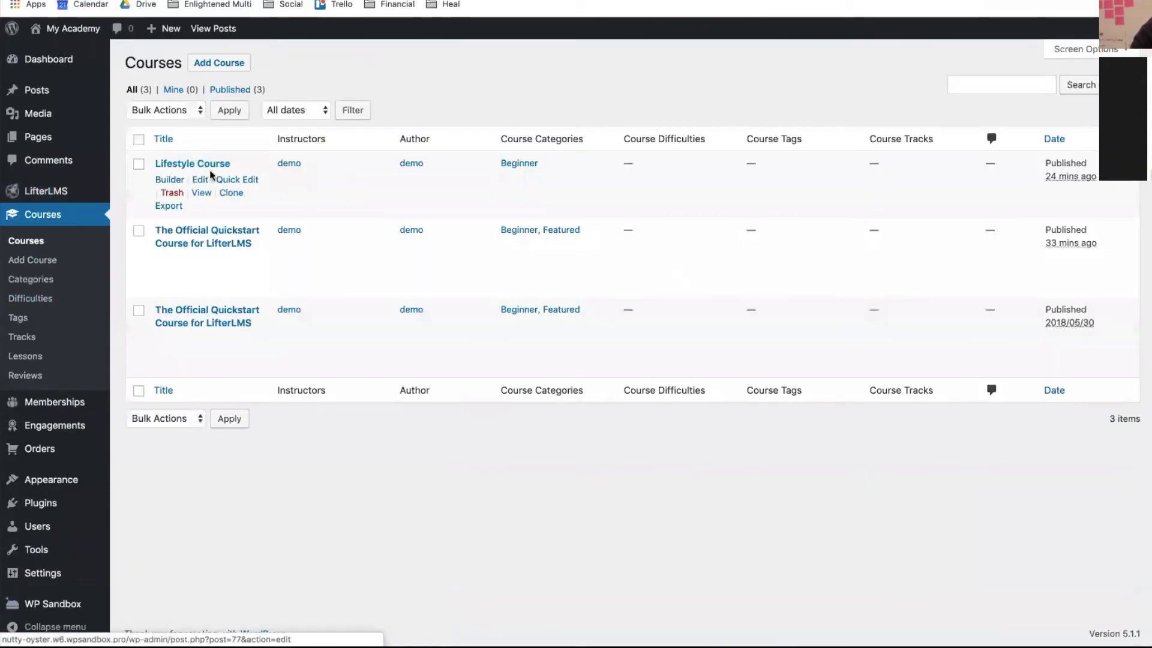
- In the Lifestyle Course builder, create a Task List assignment for Lesson 2
click(170, 180)
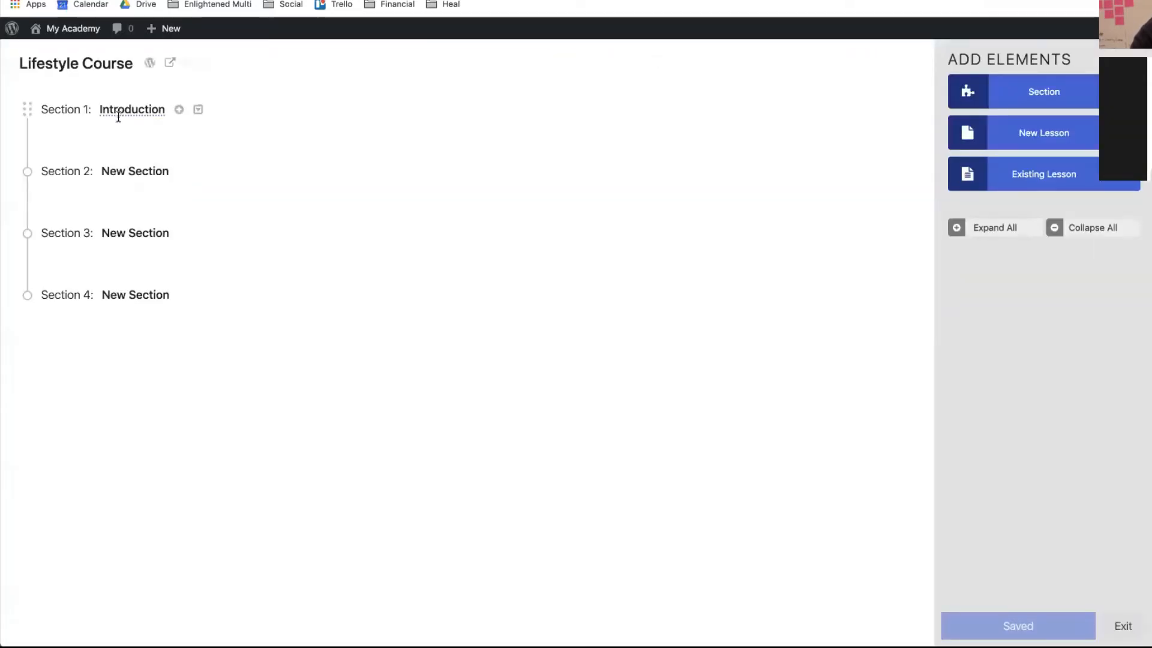
click(989, 227)
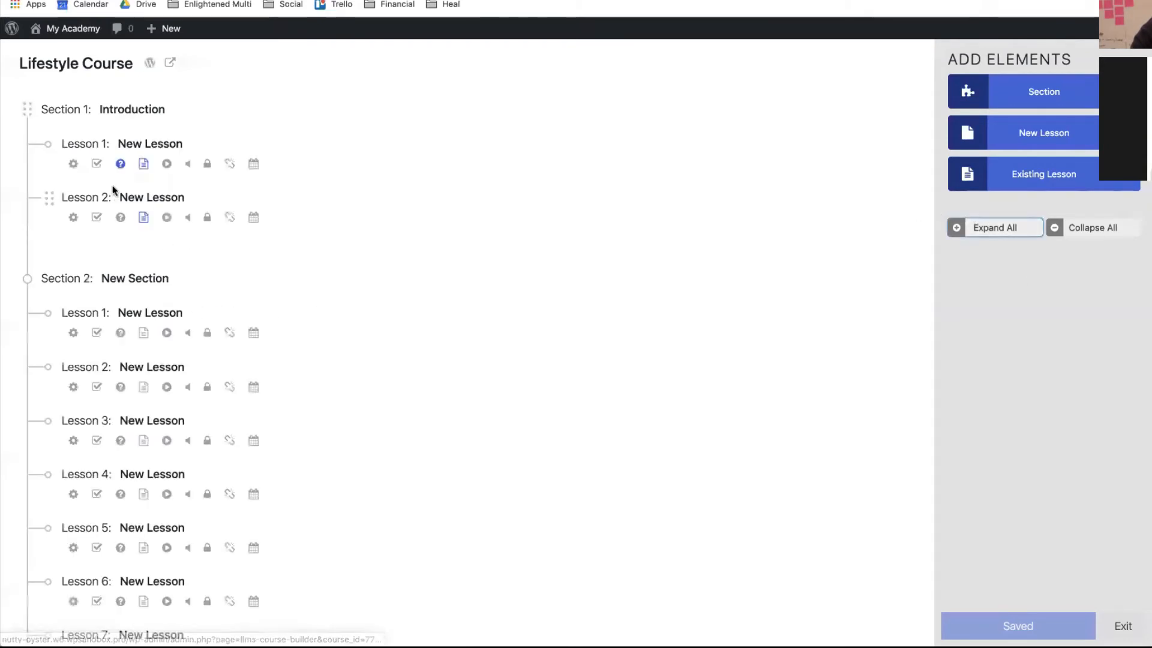
click(96, 218)
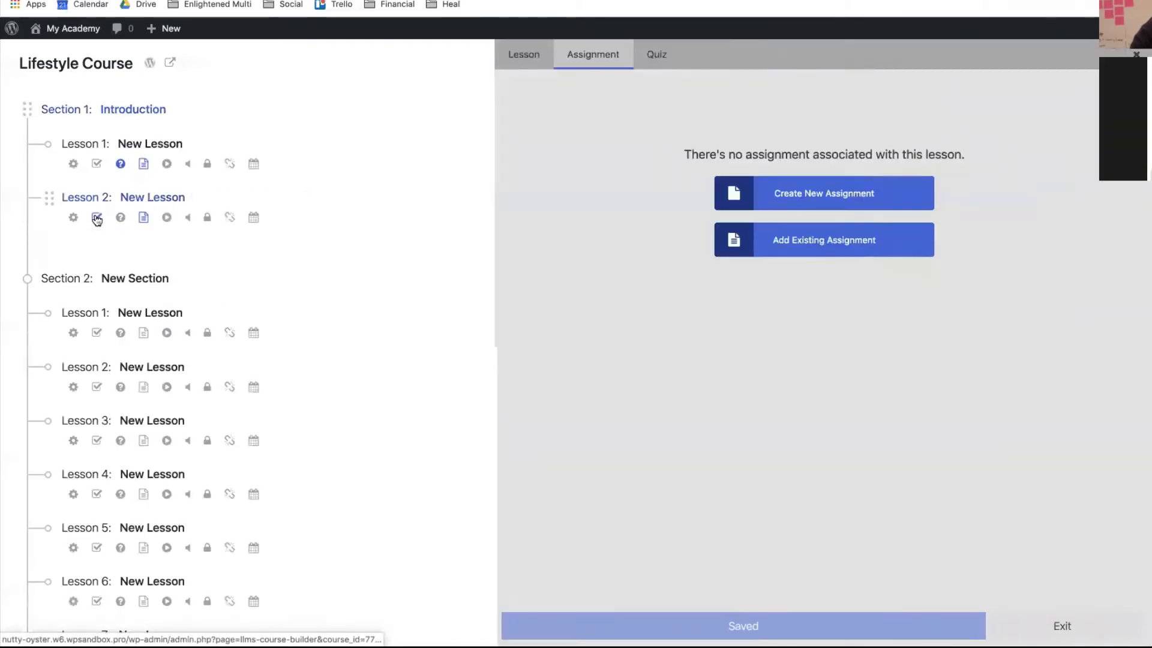
click(815, 191)
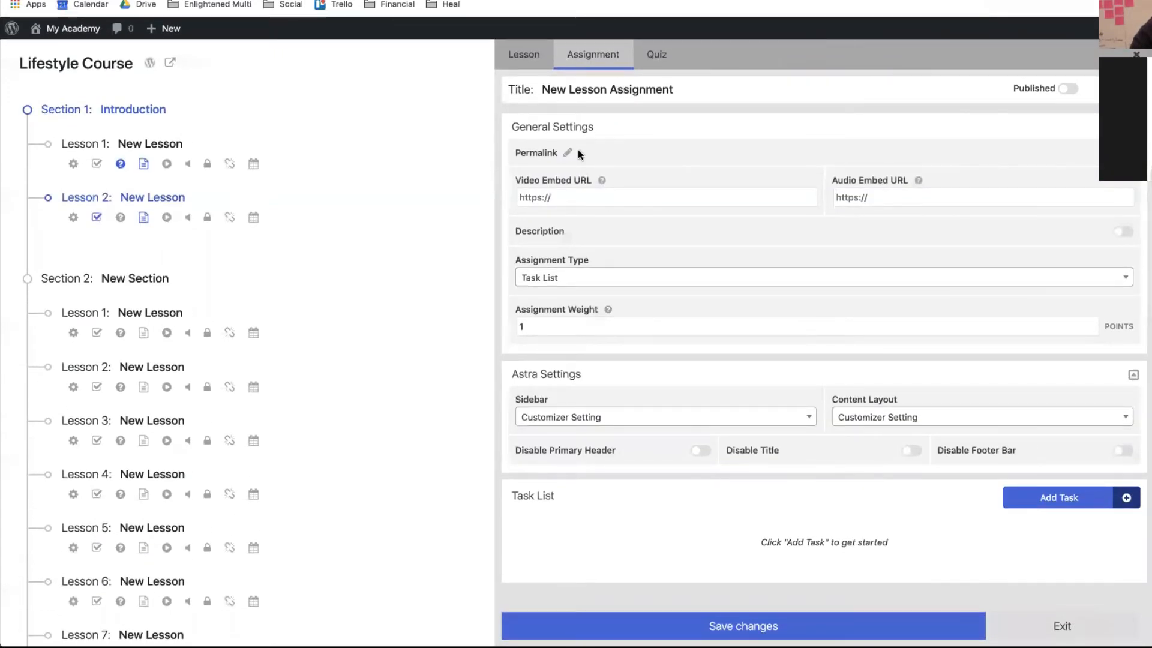
scroll(627, 314, down, 1)
scroll(628, 317, up, 1)
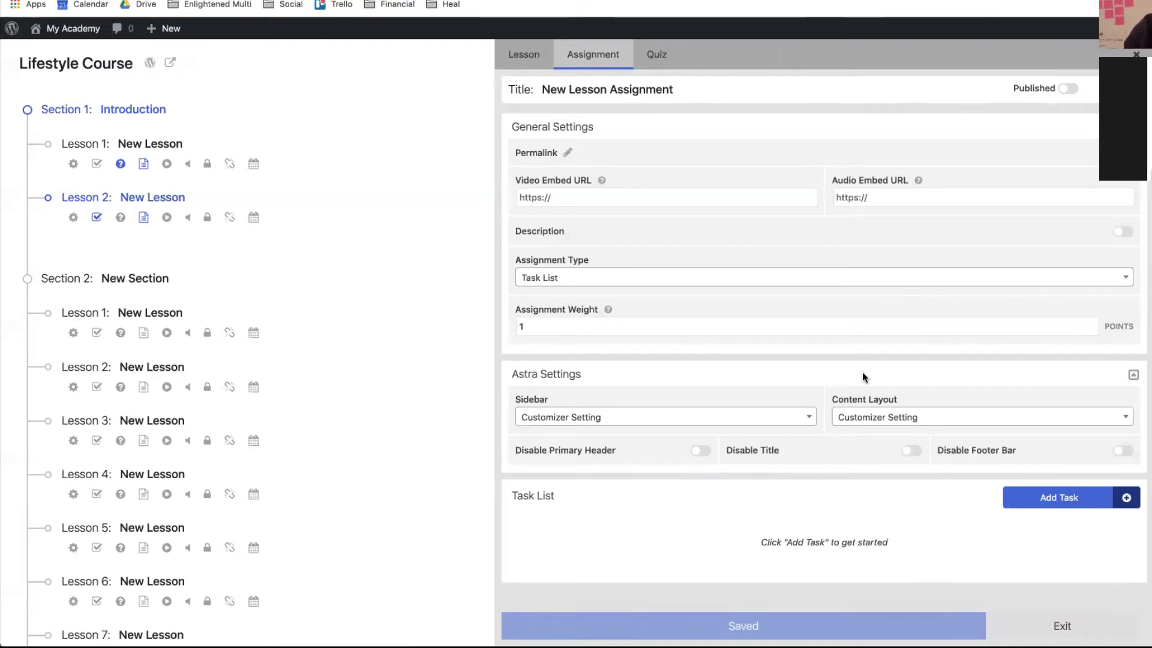
click(631, 275)
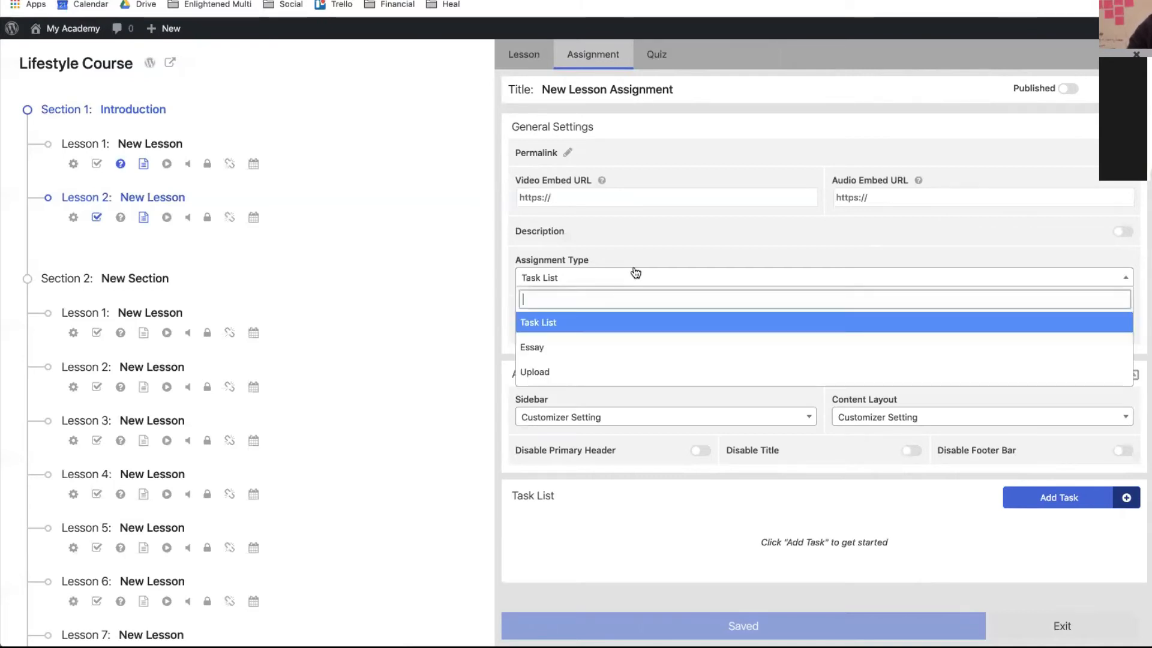
click(524, 327)
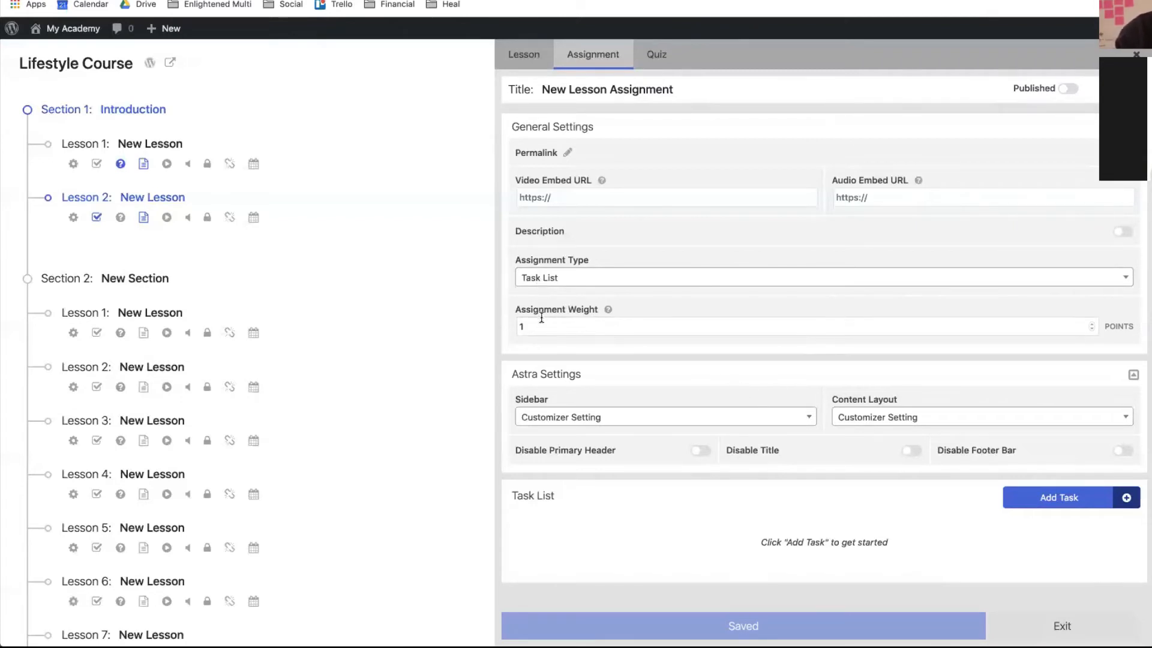
- Add the tasks 'Buy a domain name' and 'Buy Managed WordPress Hosting'
click(1051, 501)
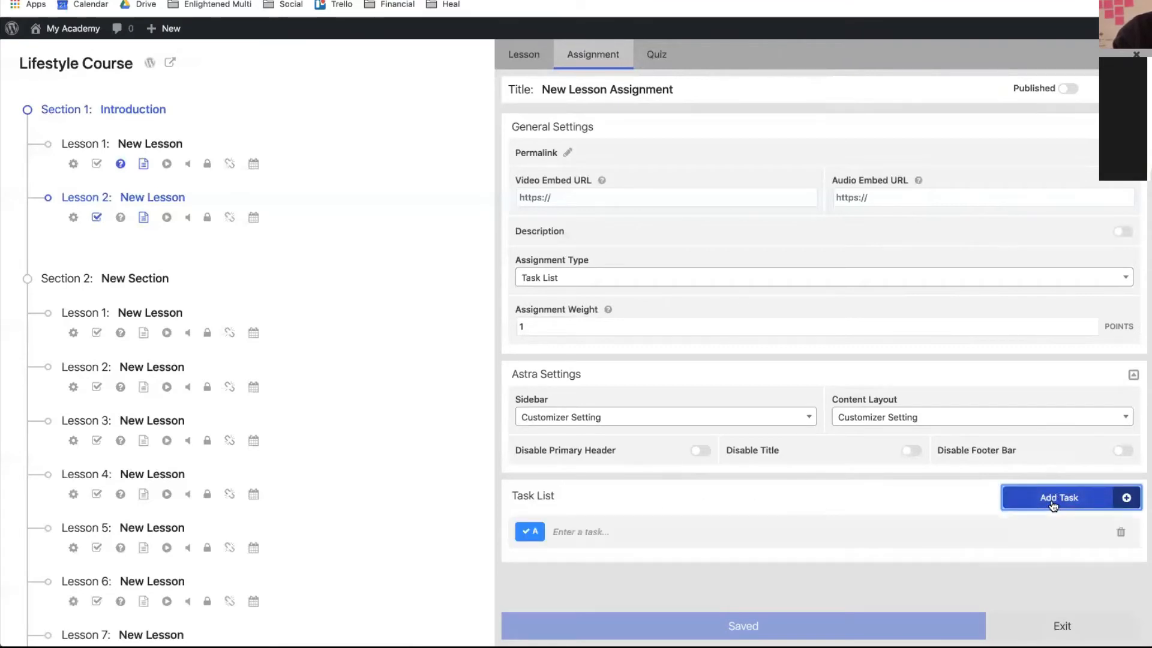
click(576, 533)
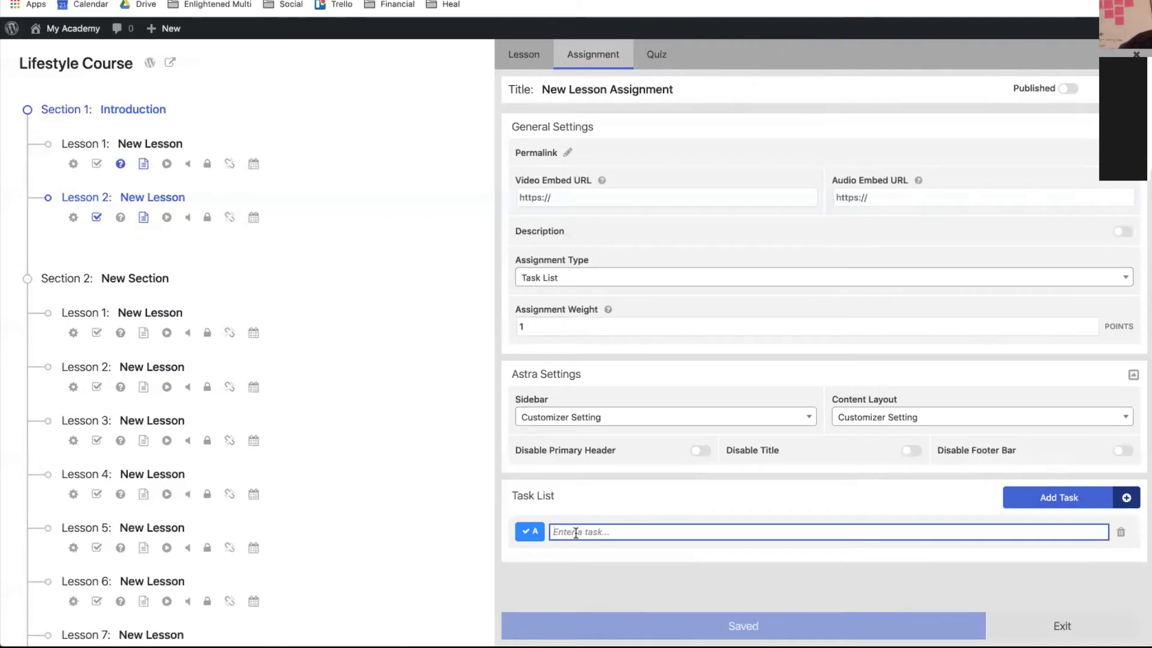
text(Buy a)
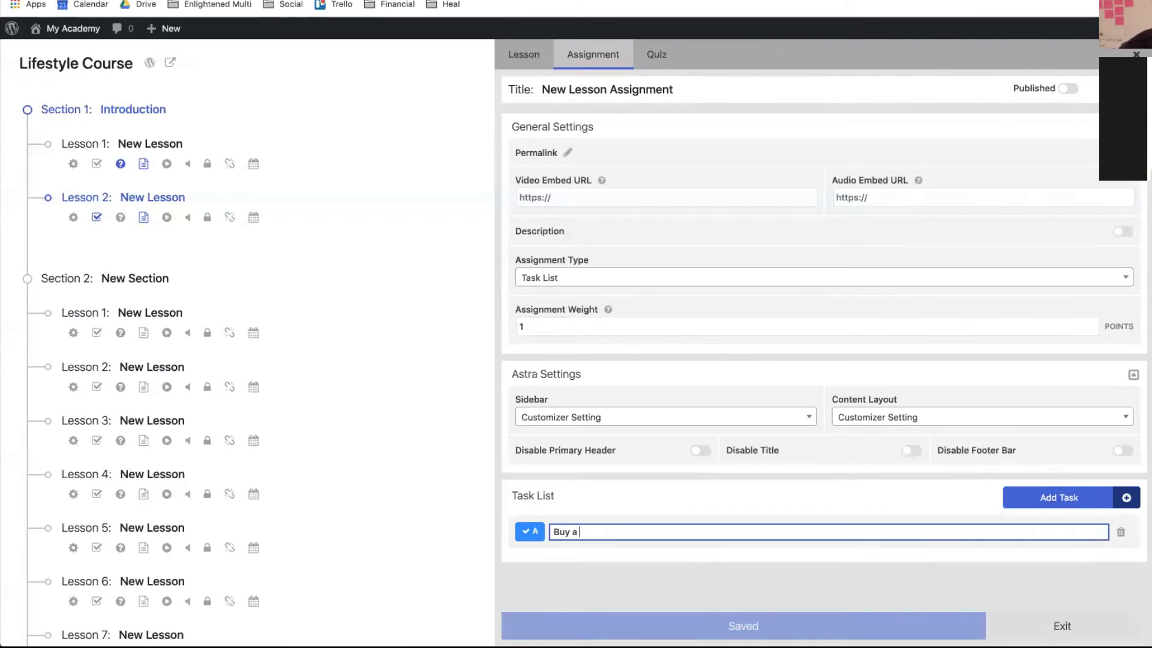
text( domain name)
click(1020, 499)
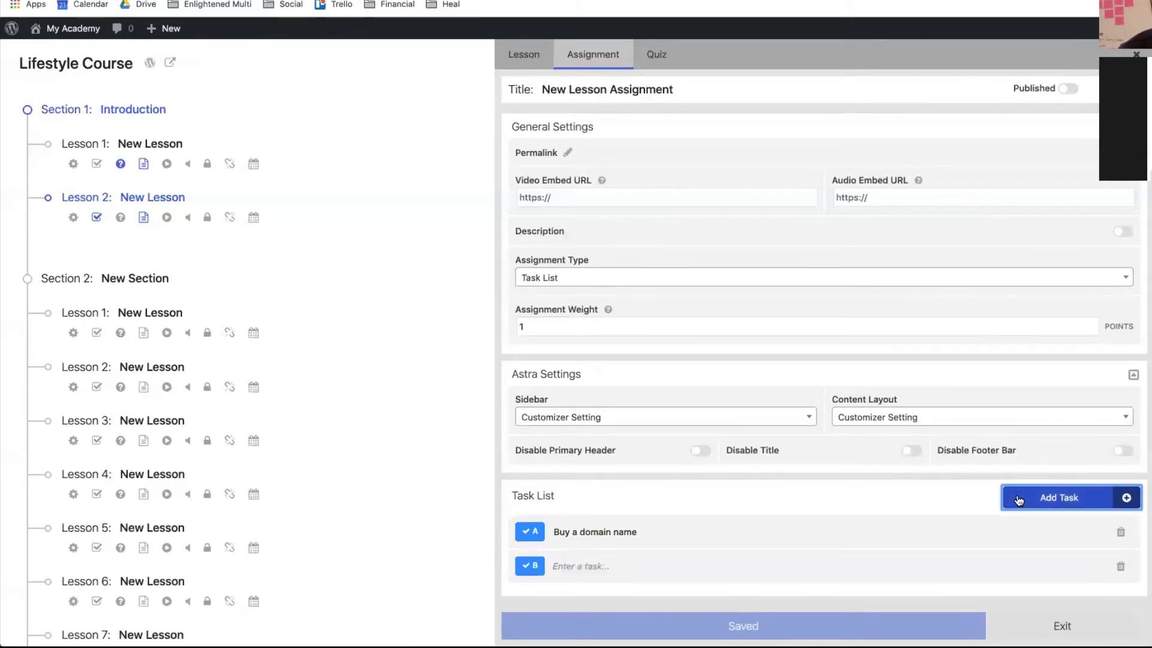
click(586, 567)
text(Bu)
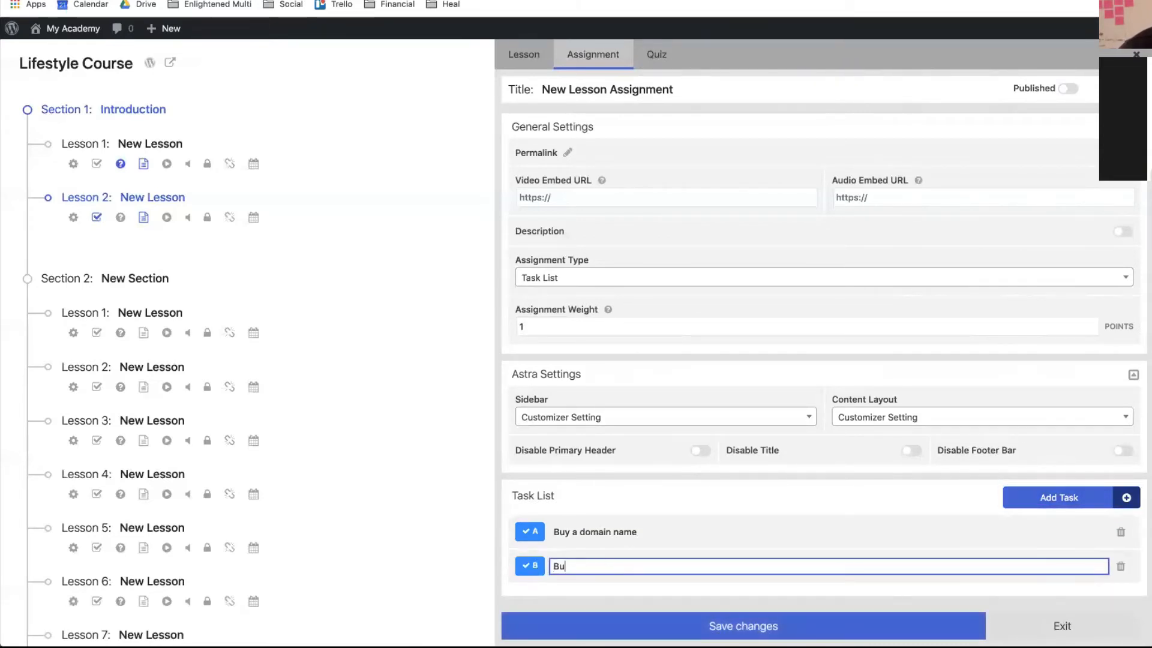
text(y Hosti)
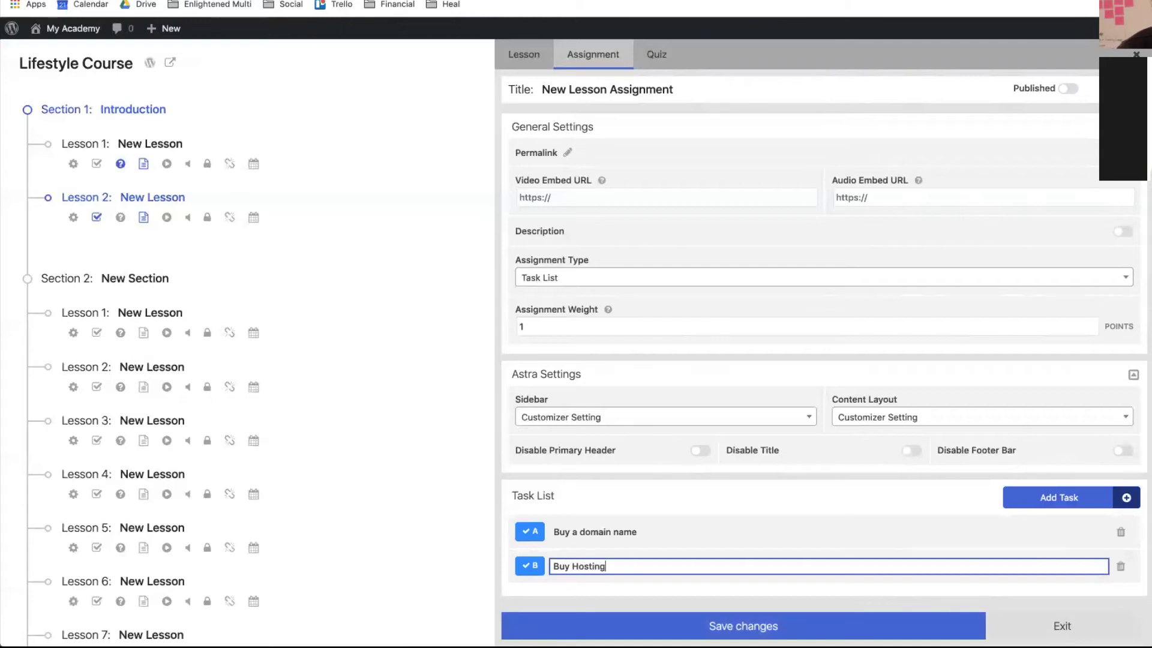
text(ng)
click(569, 568)
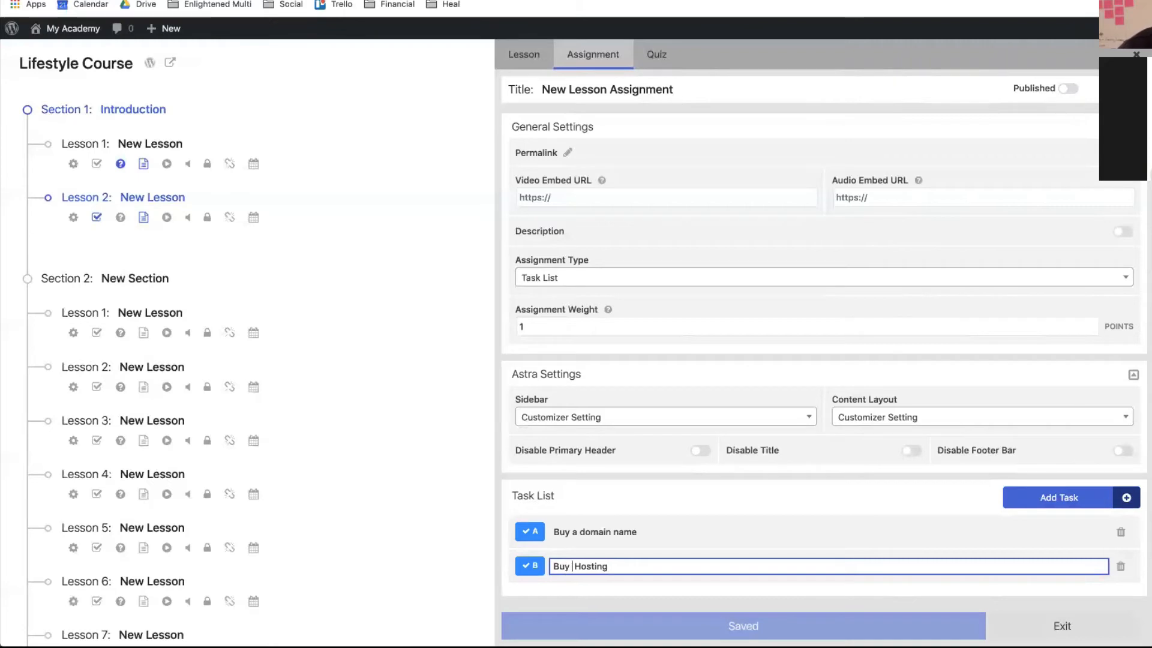
text(Managed WordPress)
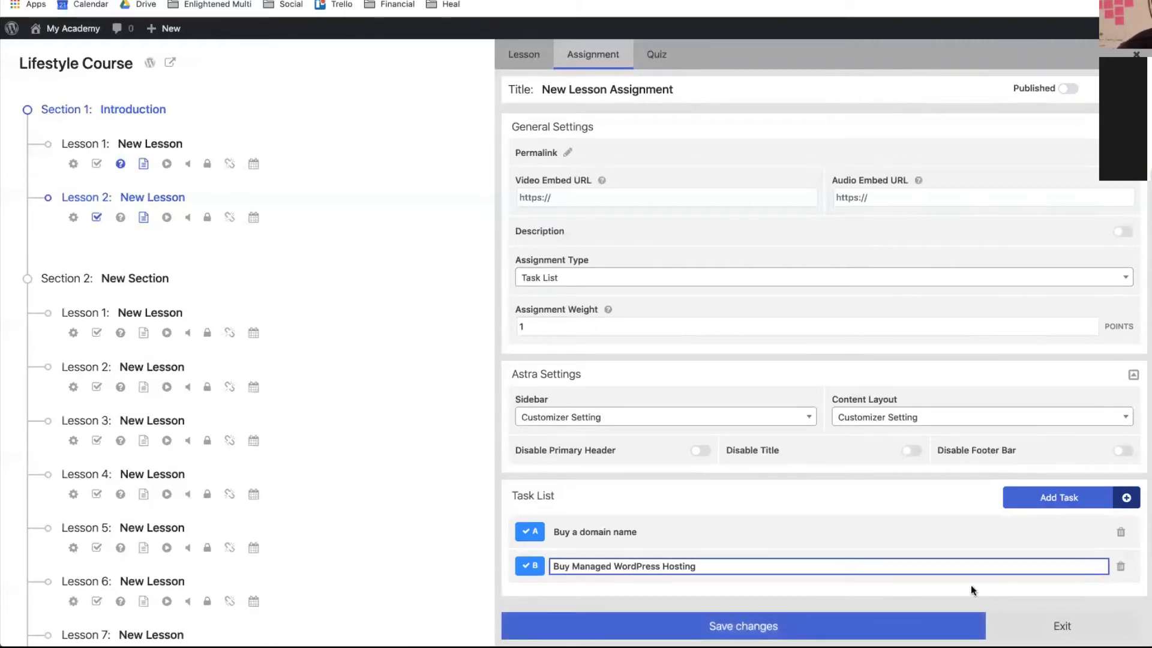
click(1126, 499)
scroll(771, 491, down, 1)
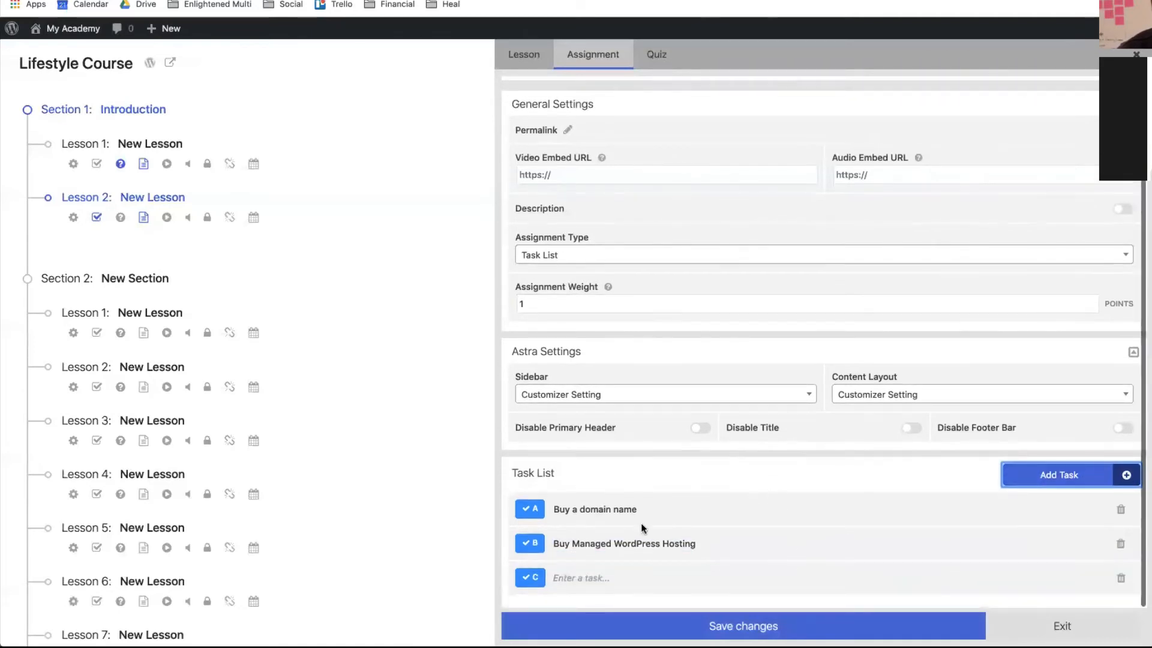
click(580, 579)
text(Inst)
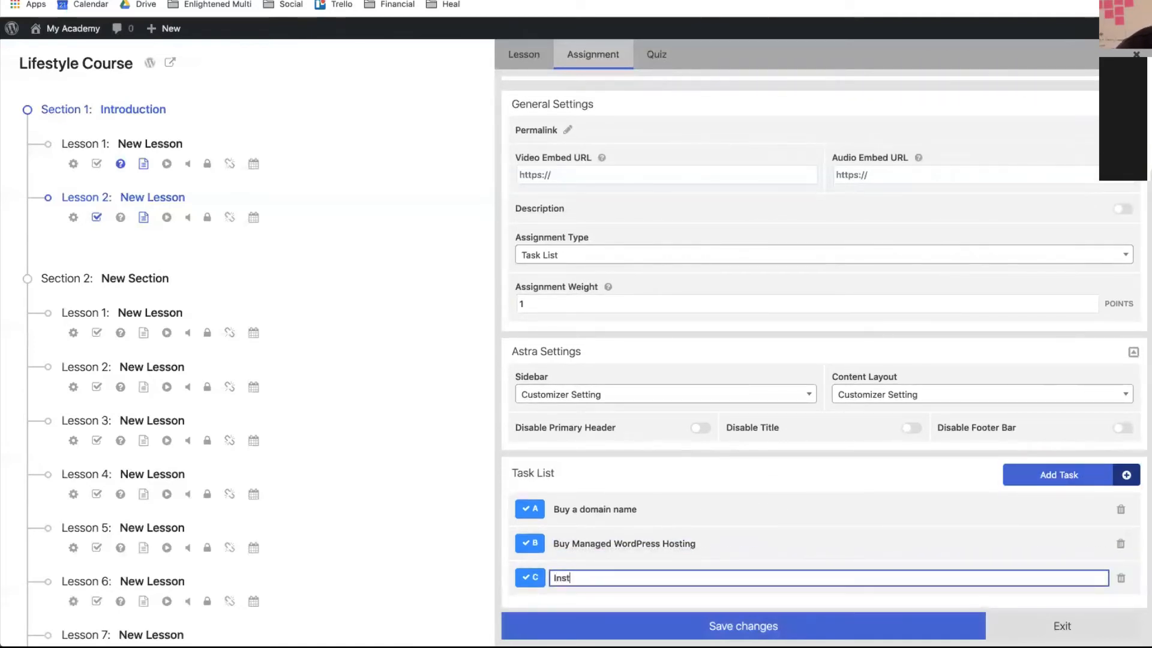
text(all LifterLMS plugind)
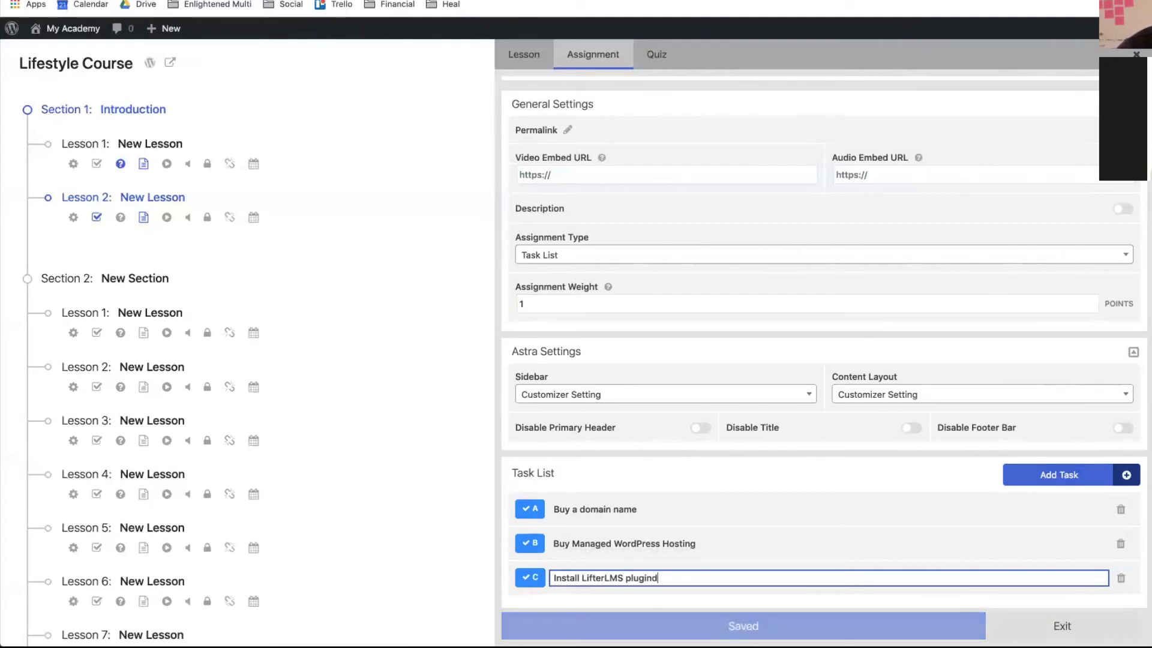
key(BackSpace)
text(s https://lifterlms.com)
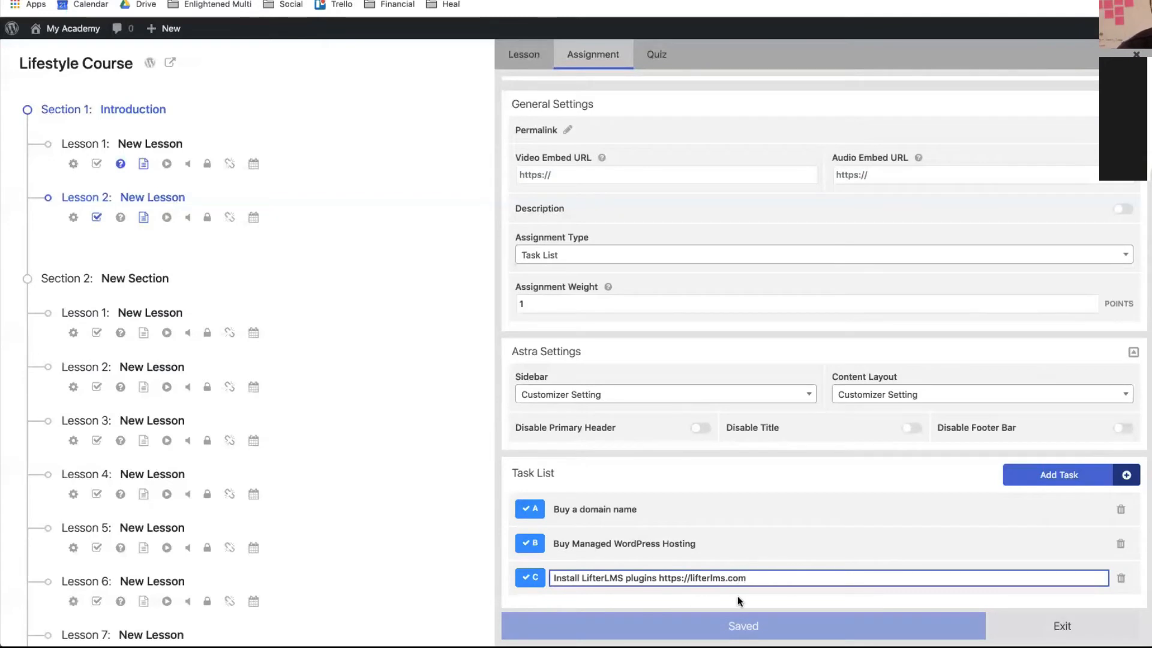
scroll(877, 583, down, 3)
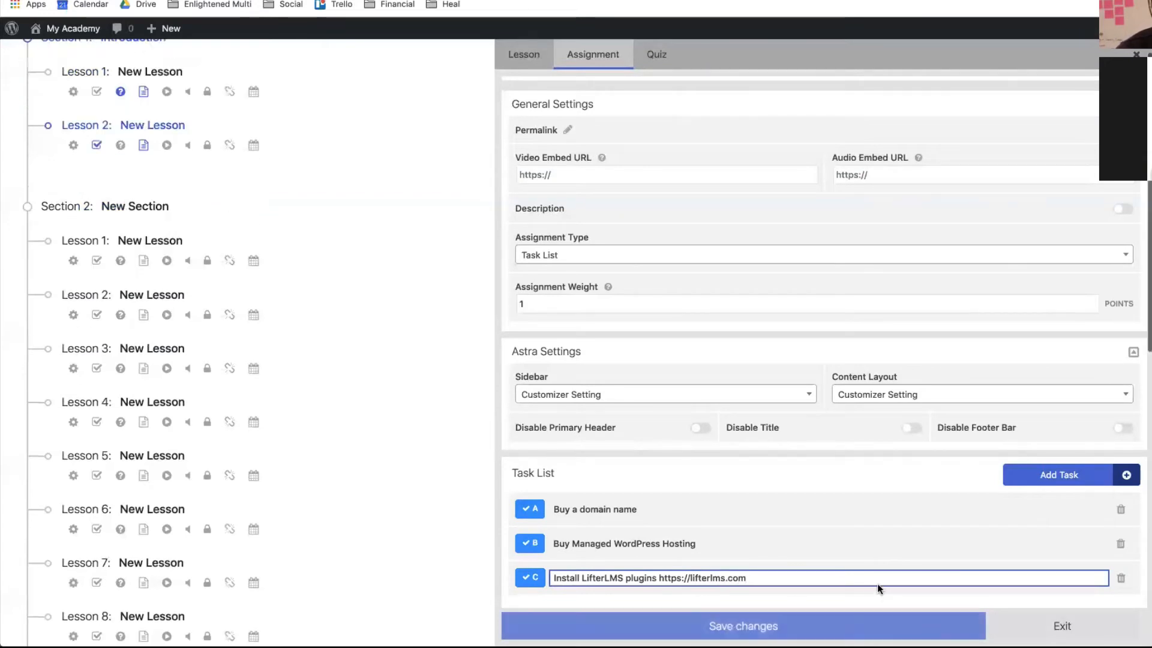
click(816, 625)
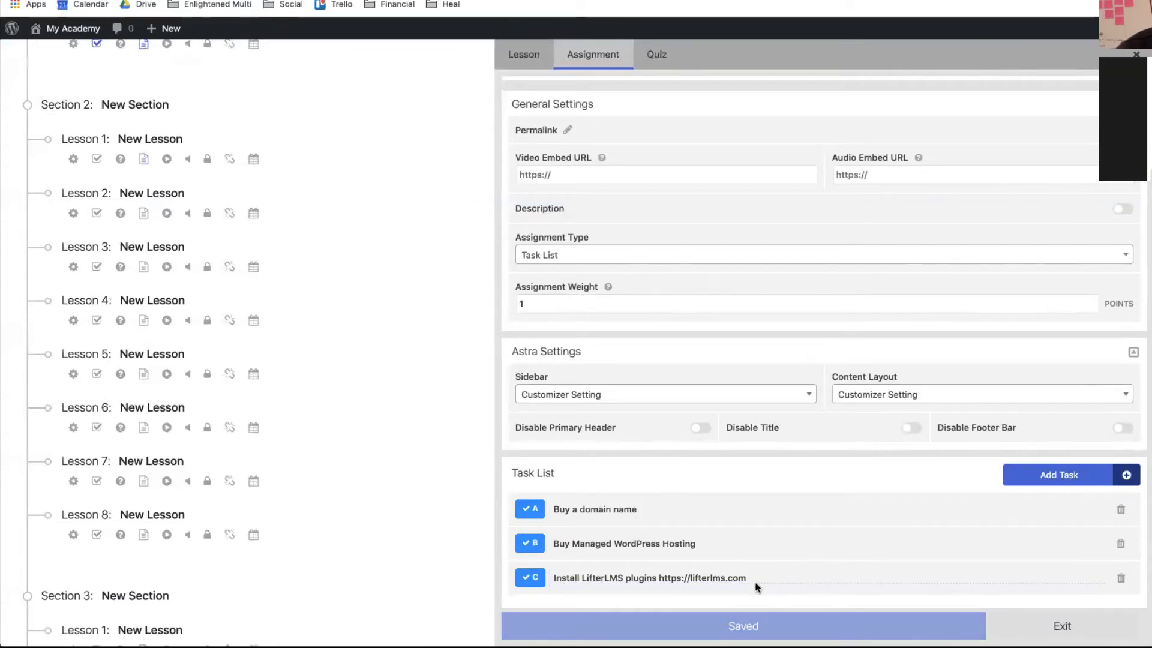
- Enable the assignment description and write the 'Let's get your website started…' text
scroll(658, 389, up, 1)
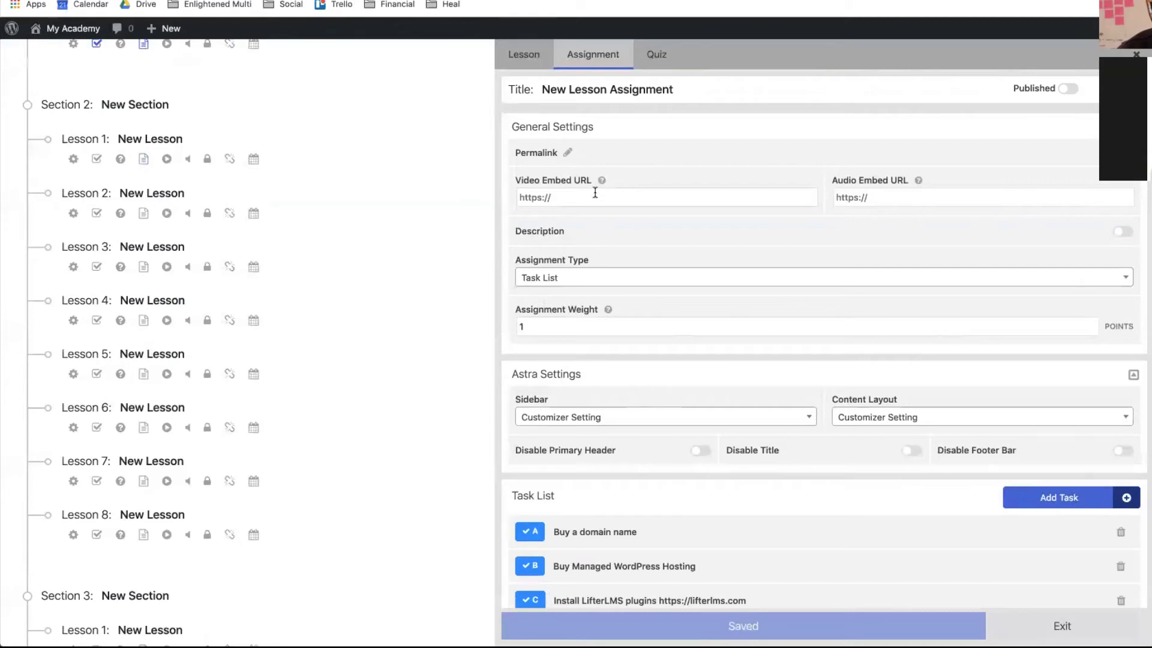
click(693, 240)
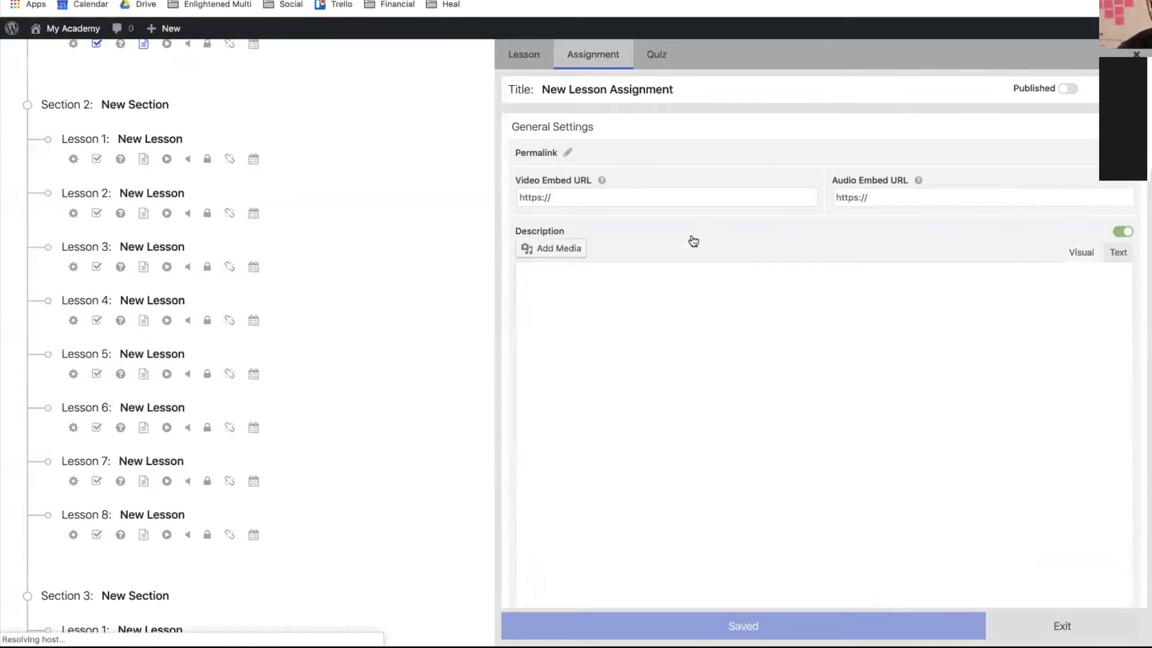
click(599, 302)
text(Let)
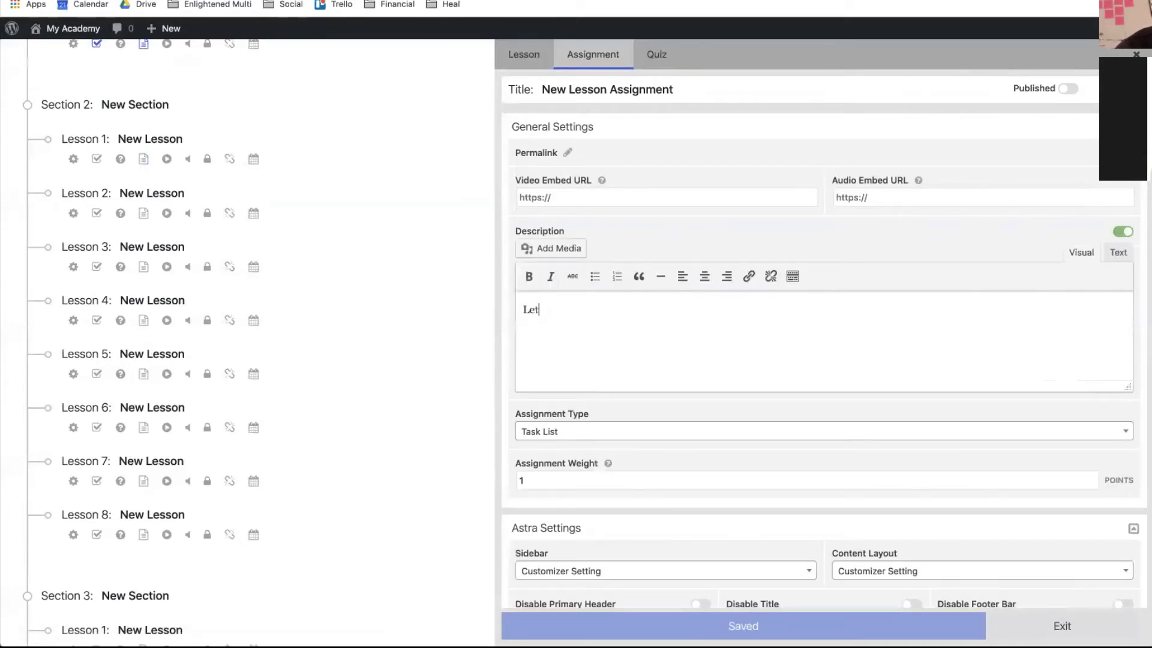
text('s ge)
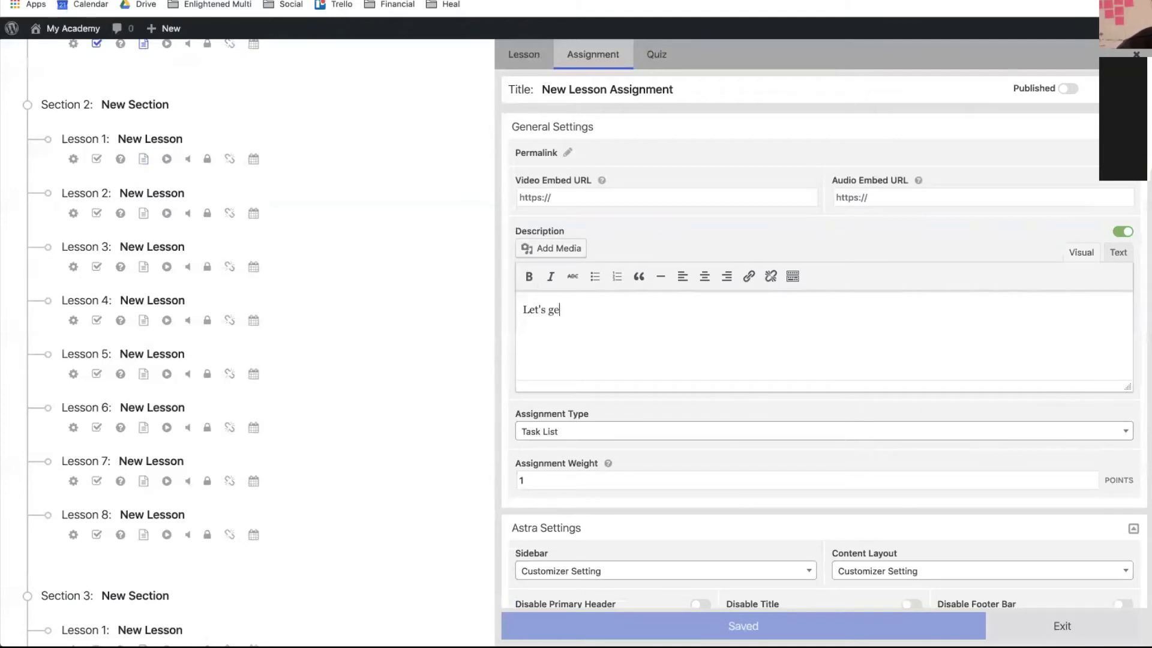
text(y you)
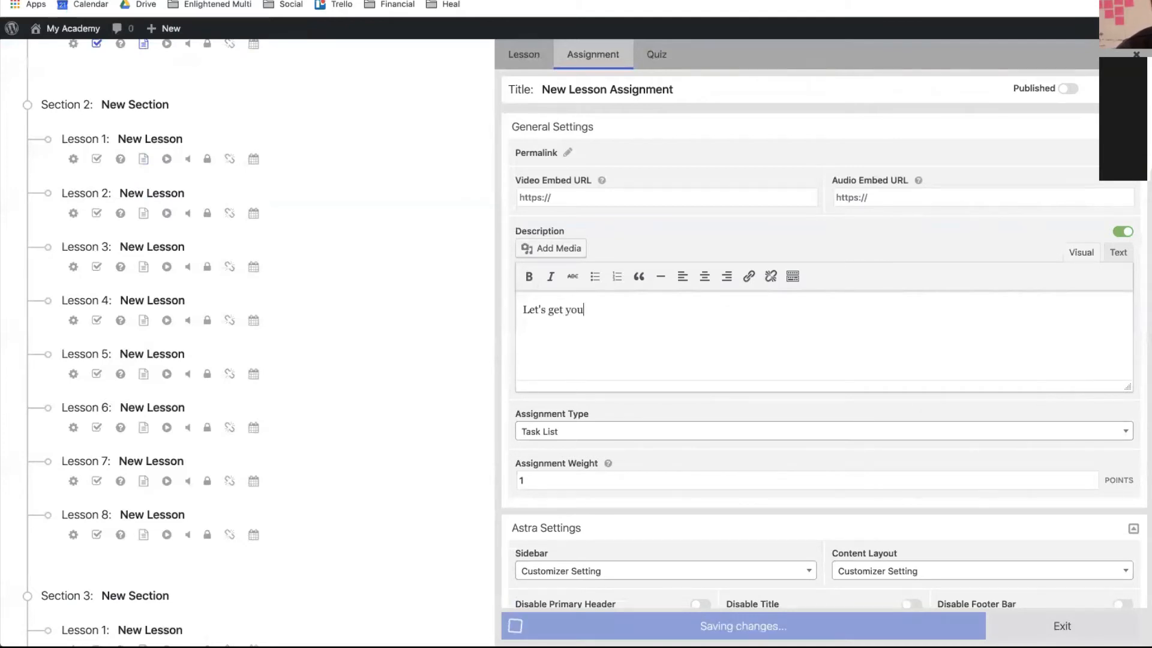
text(r website )
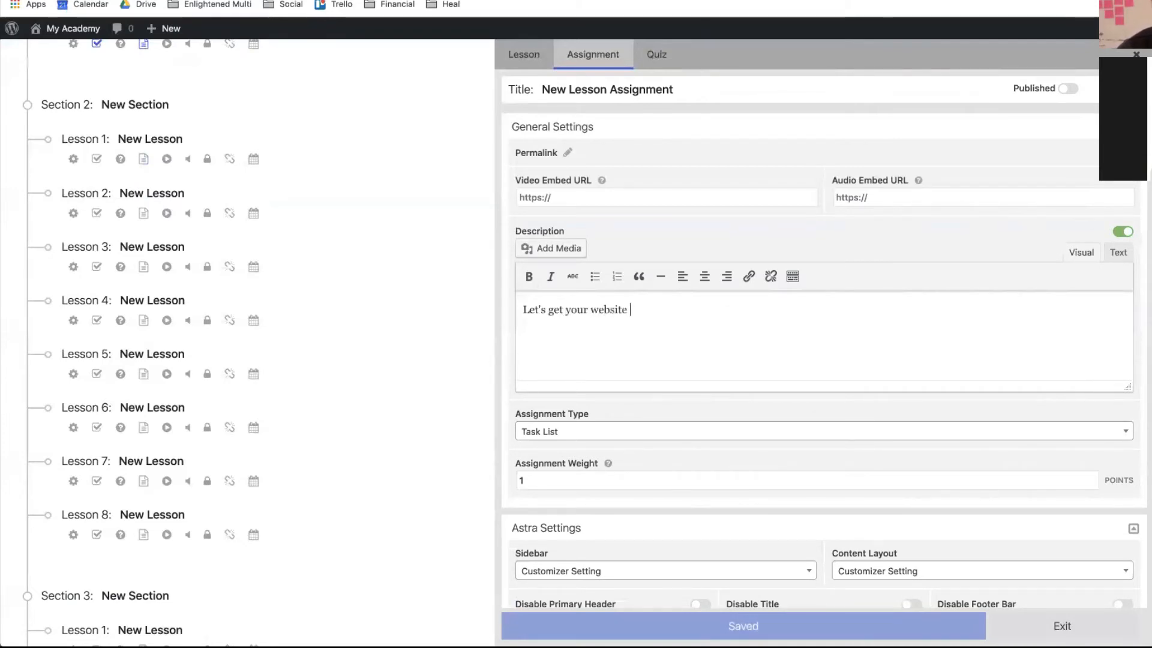
text(starte)
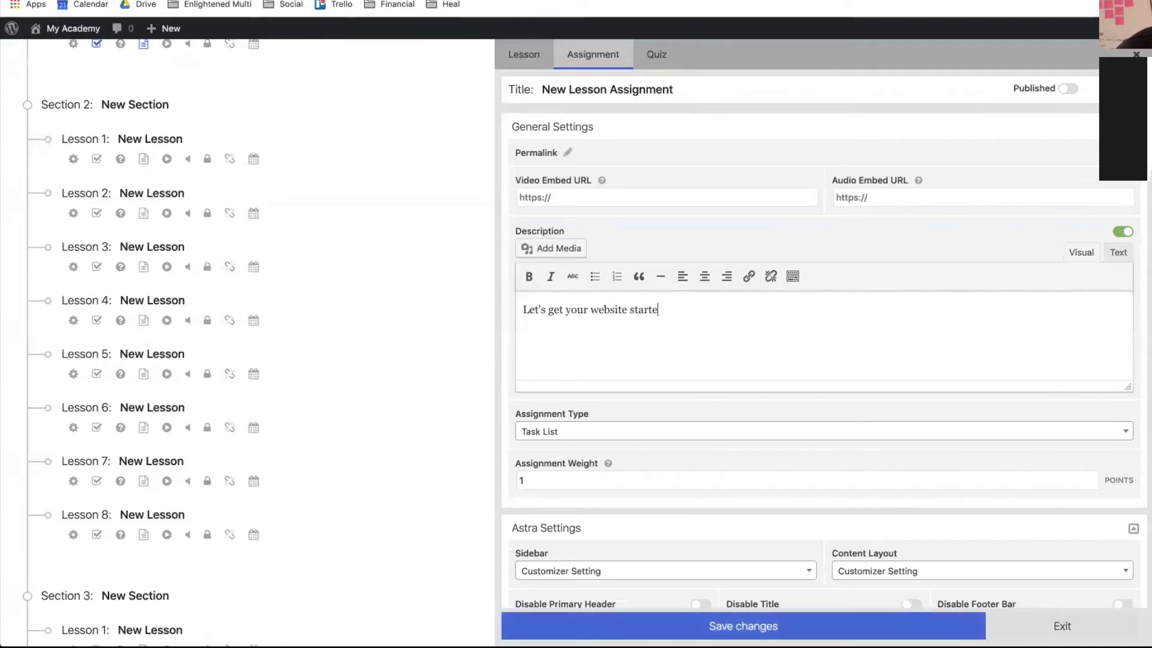
text(d. Check off the r)
key(BackSpace)
text(tasks below as you)
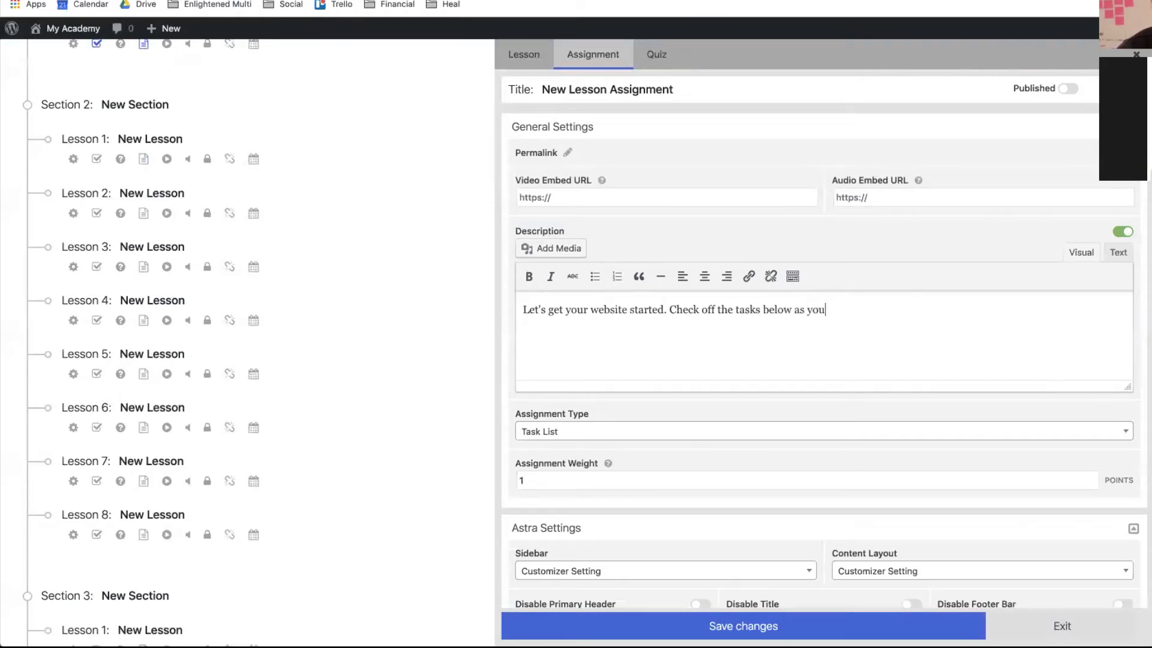
text( complete them.)
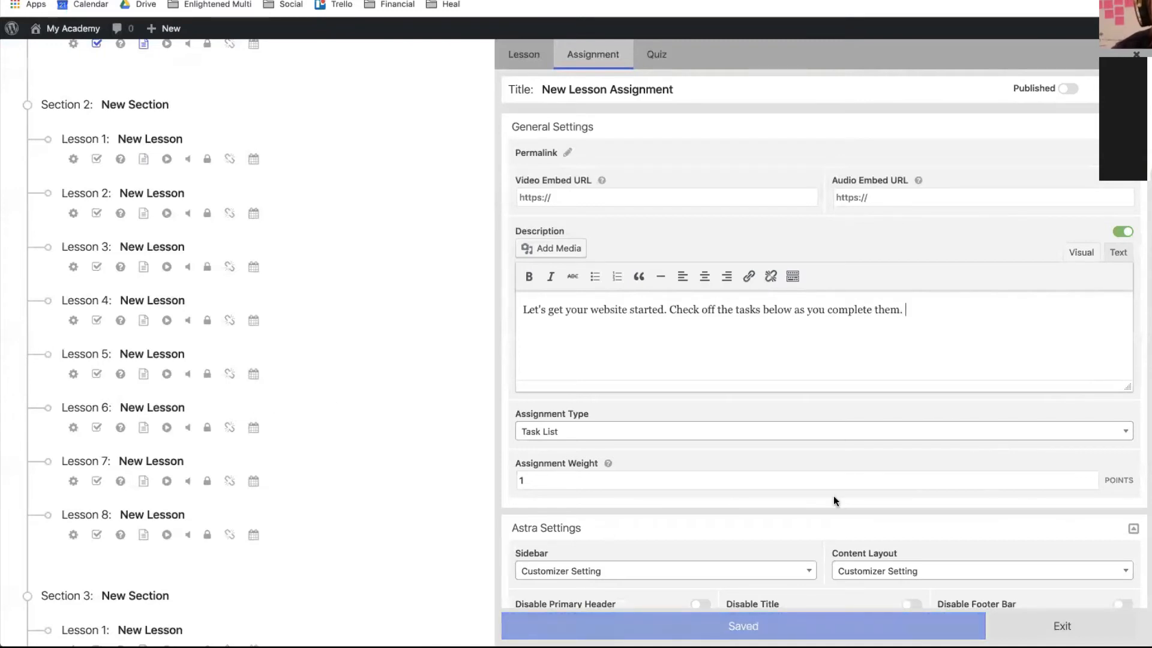
- Save the assignment with its new description
scroll(834, 498, down, 3)
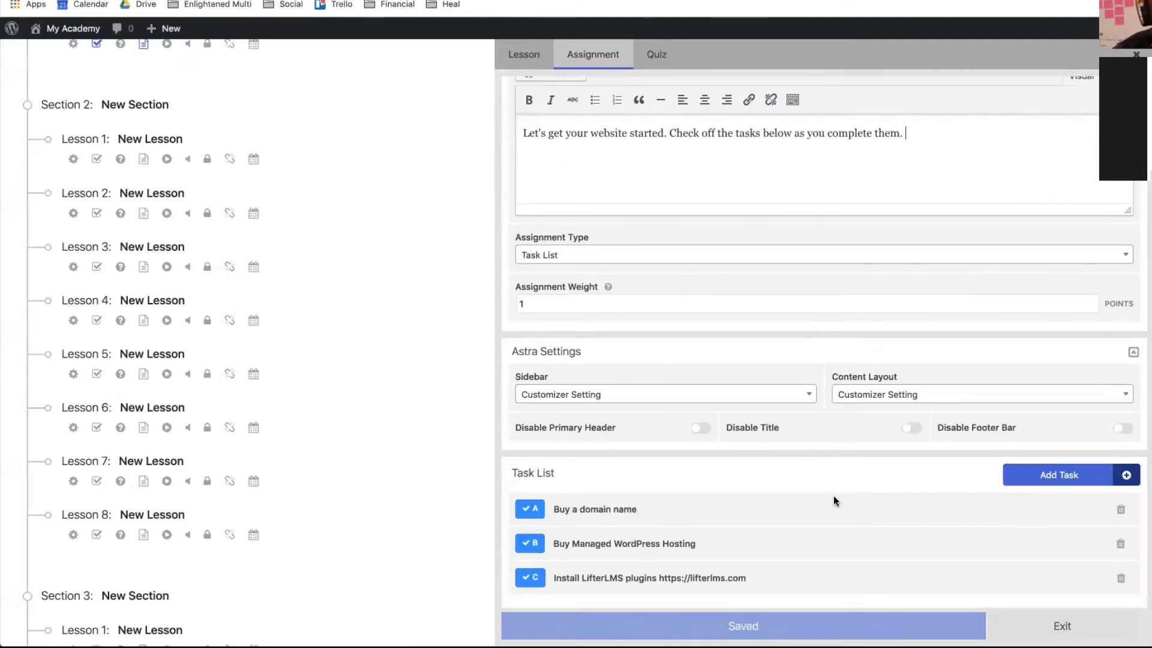
scroll(833, 496, up, 3)
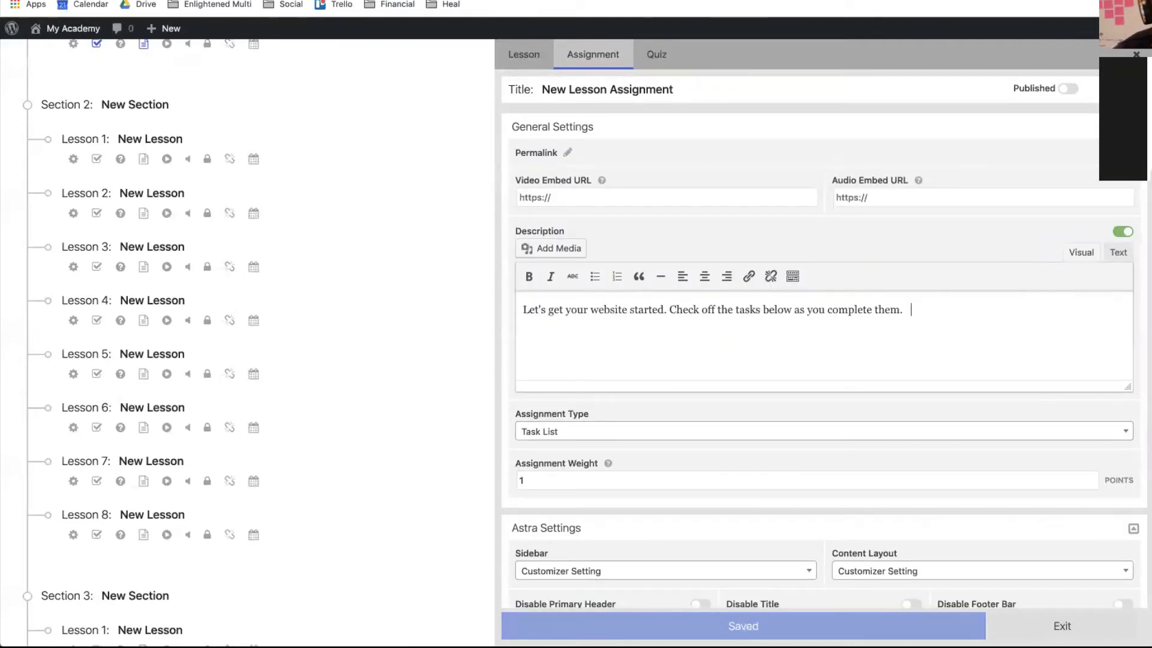
scroll(946, 456, down, 3)
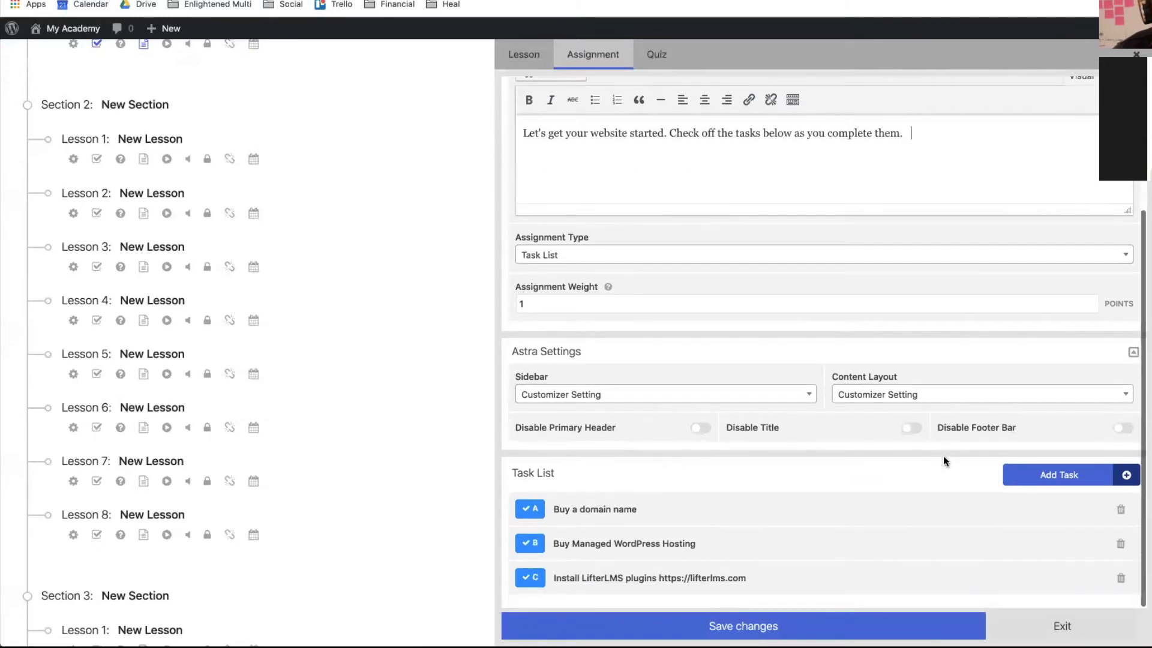
scroll(939, 455, up, 3)
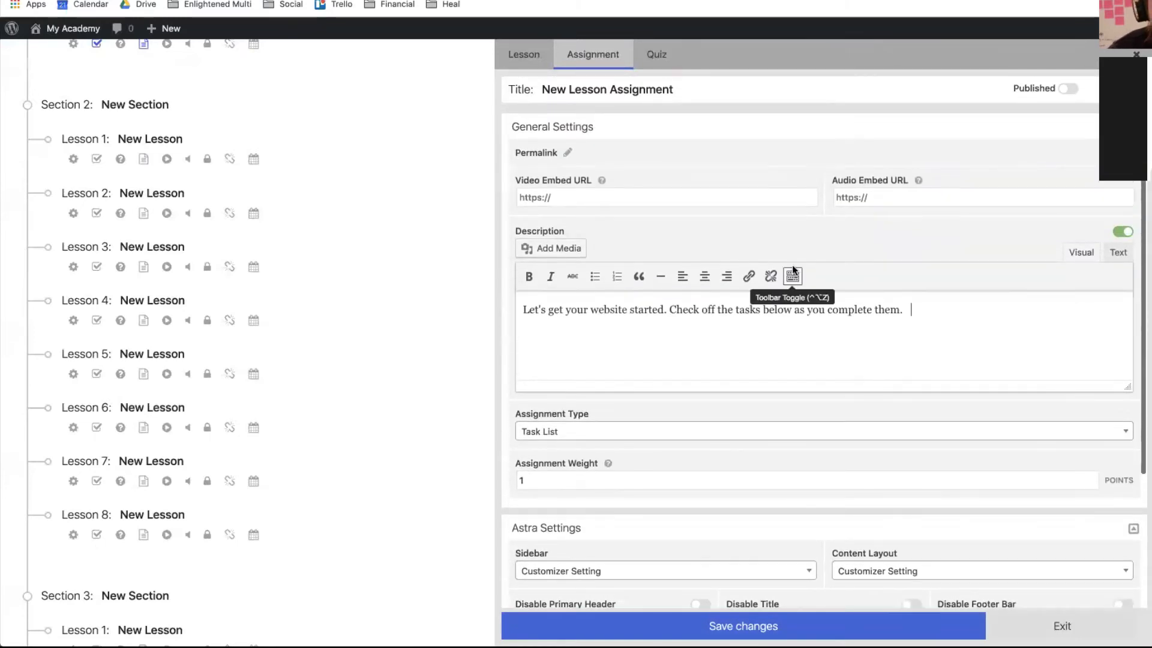
click(743, 624)
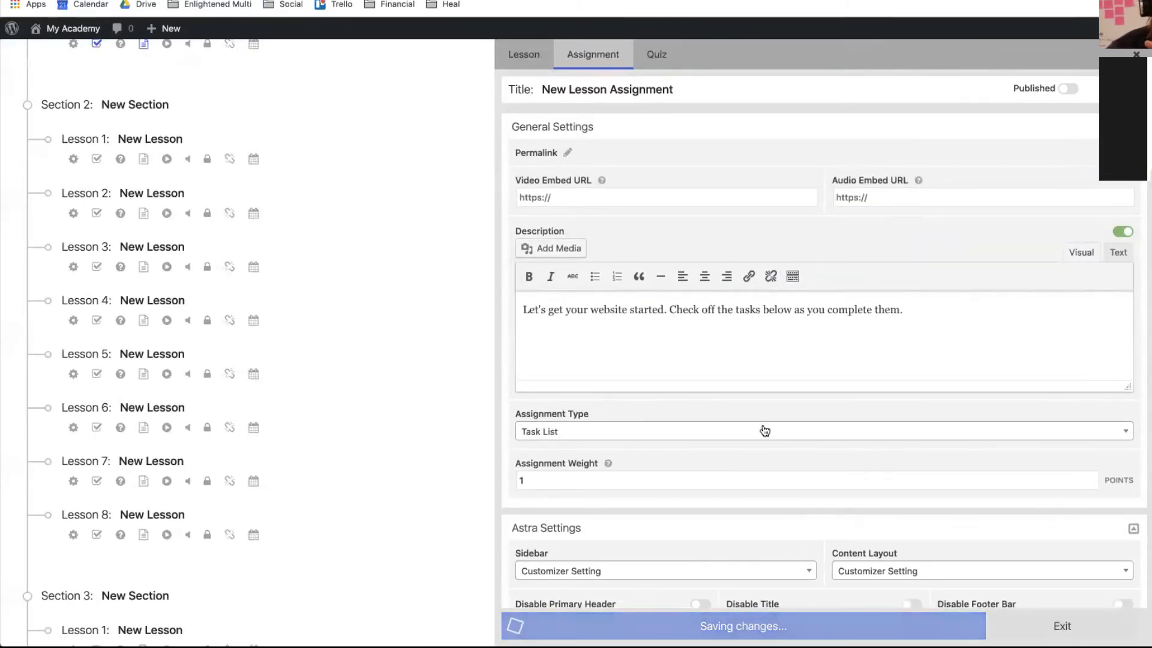
scroll(763, 431, down, 3)
scroll(765, 430, up, 3)
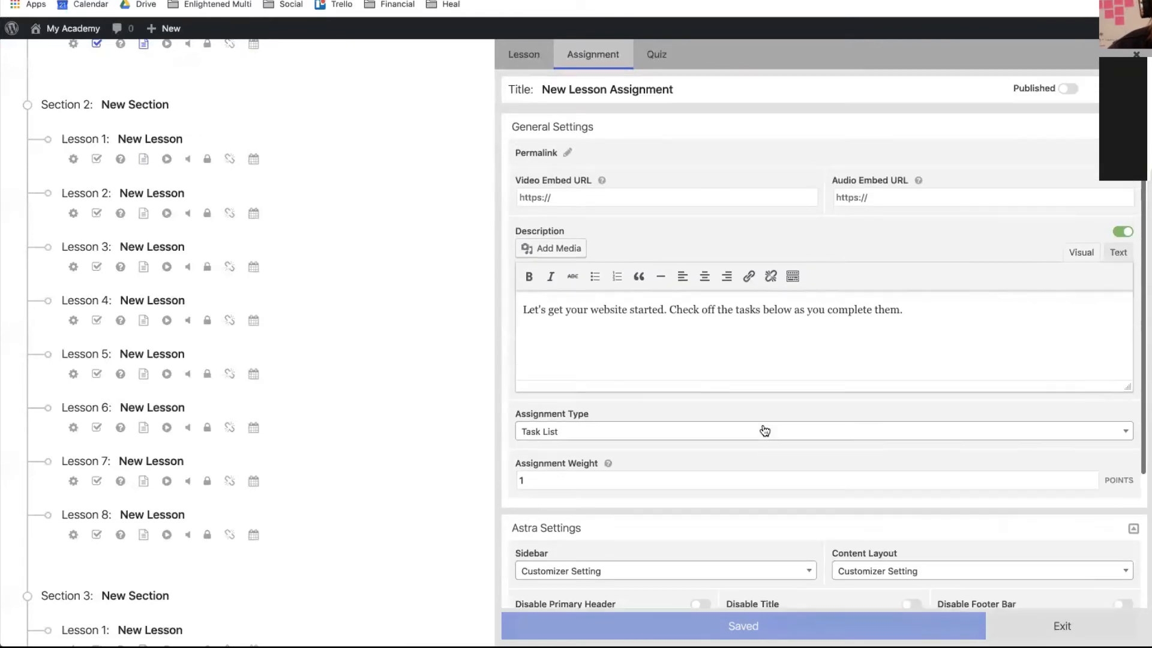
click(616, 199)
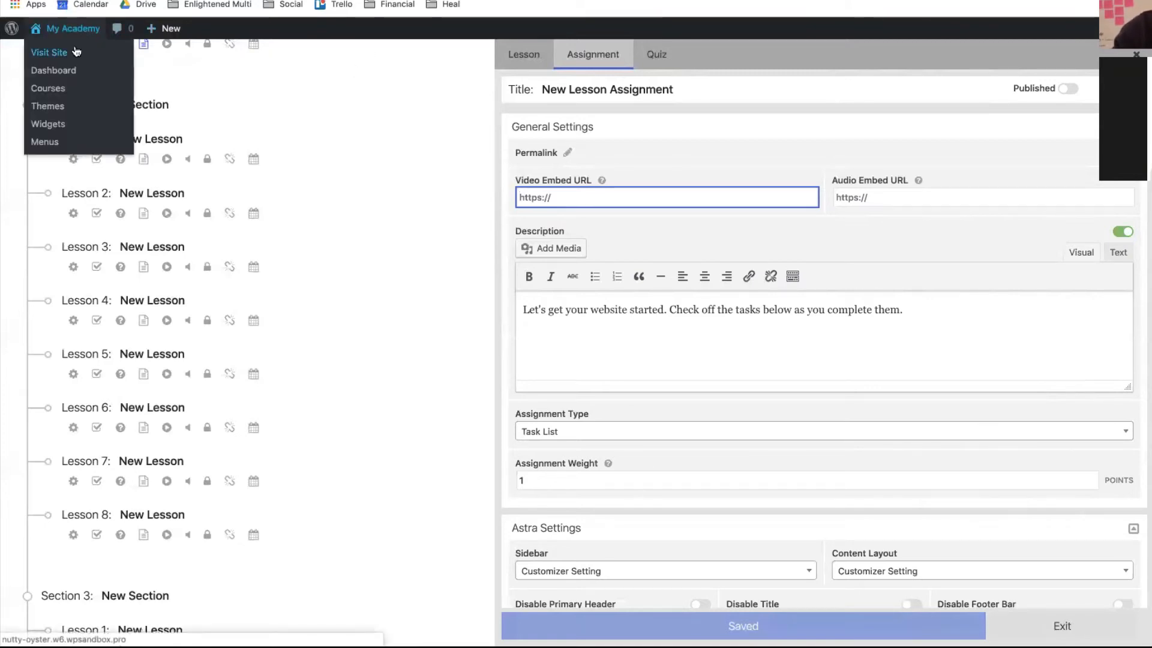
- On the live site, view the Lifestyle Course and its two Introduction lessons
click(76, 52)
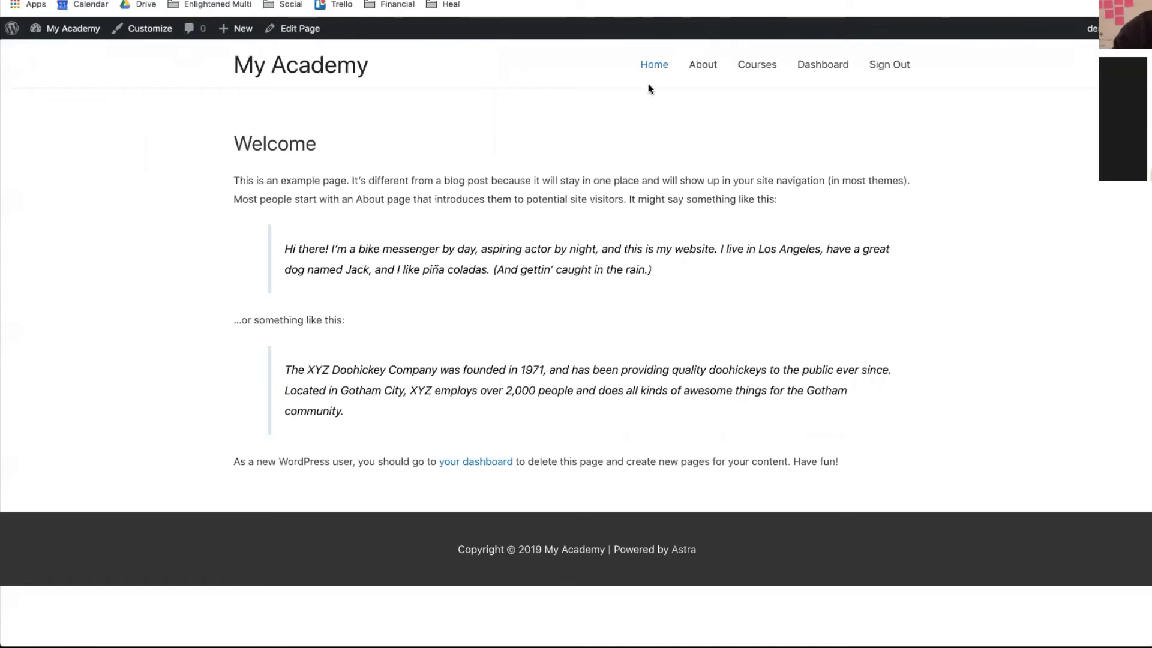
click(760, 66)
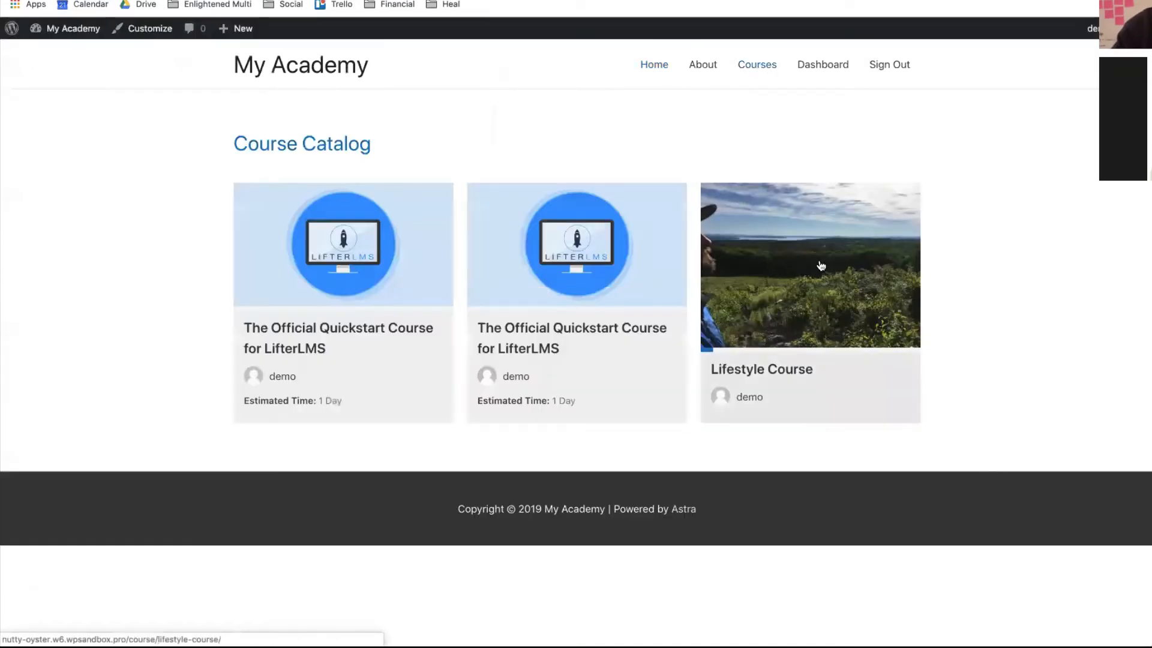
click(817, 262)
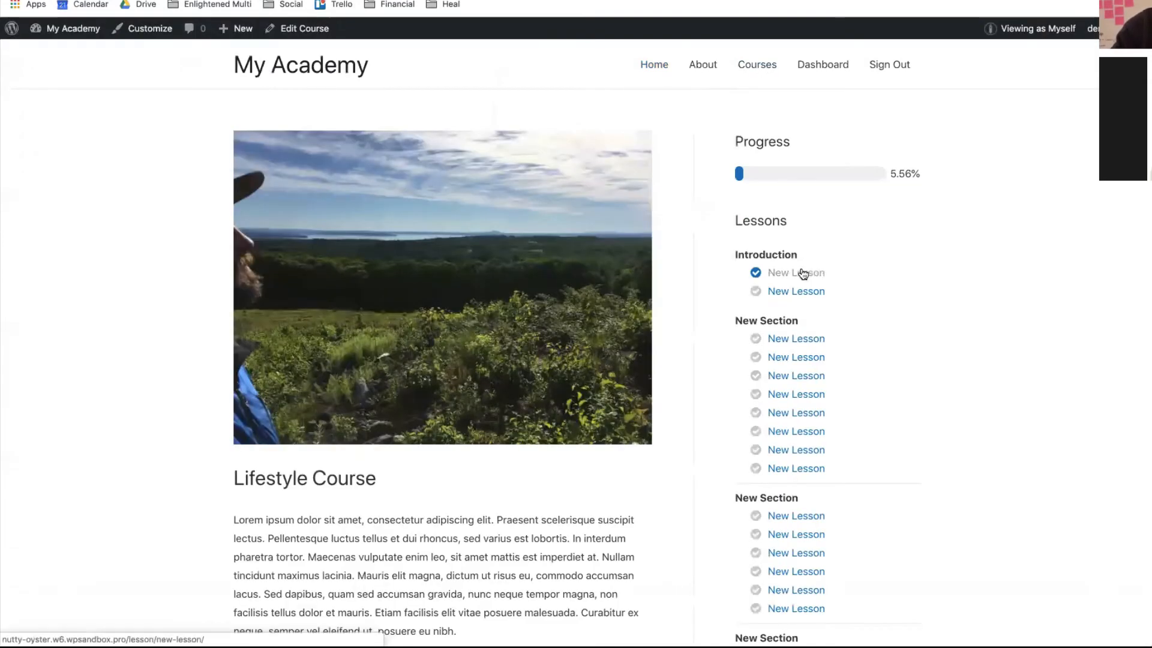
click(803, 274)
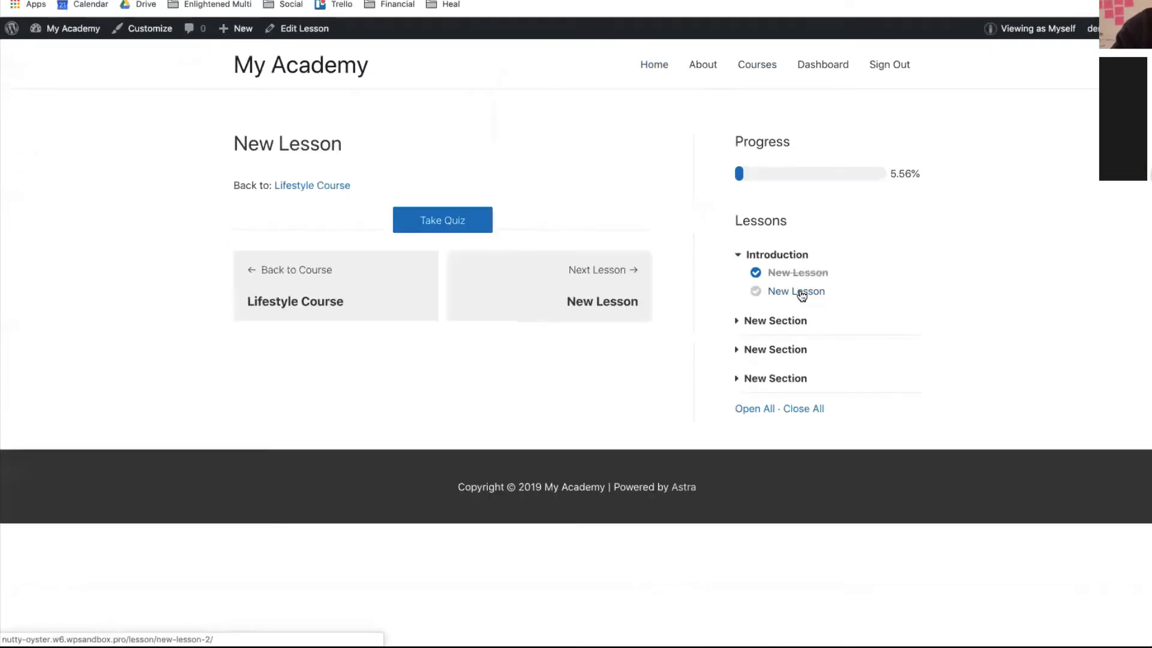
click(801, 294)
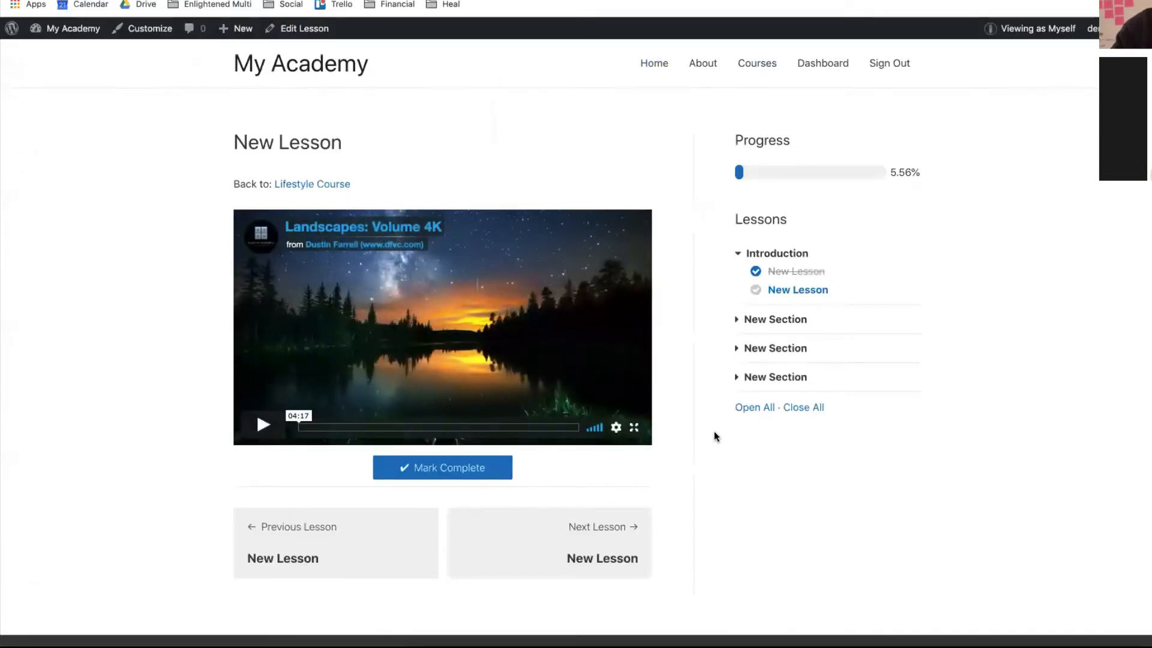
- Return to the lesson page window and open the video lesson in the lesson editor
key(ctrl+Up)
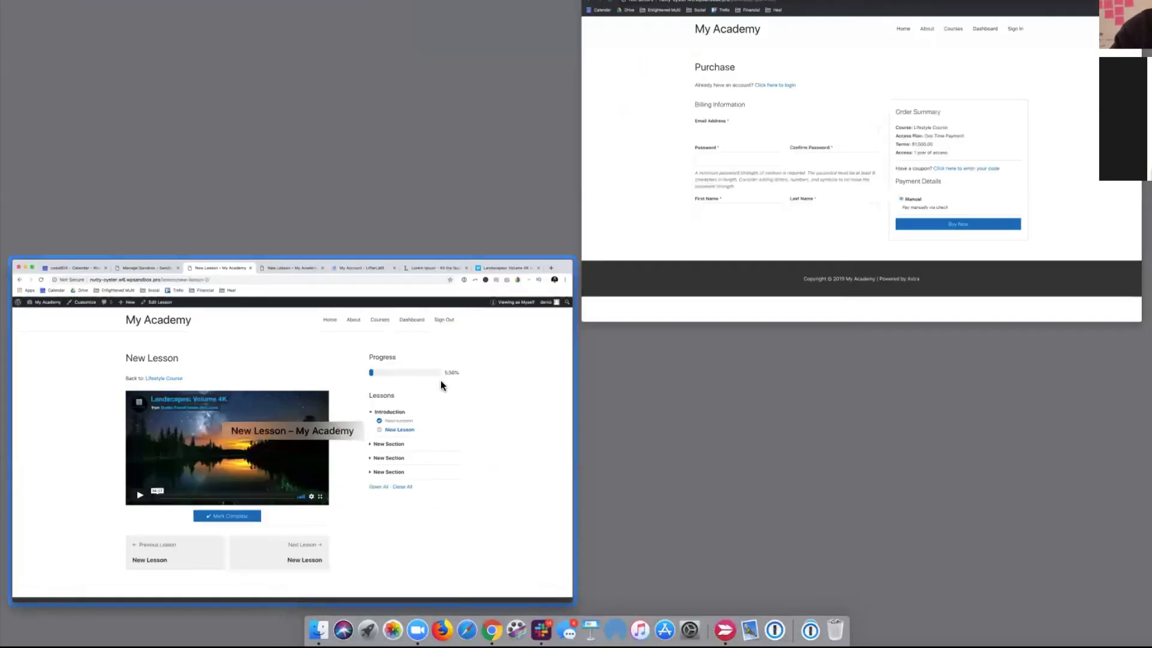
click(380, 451)
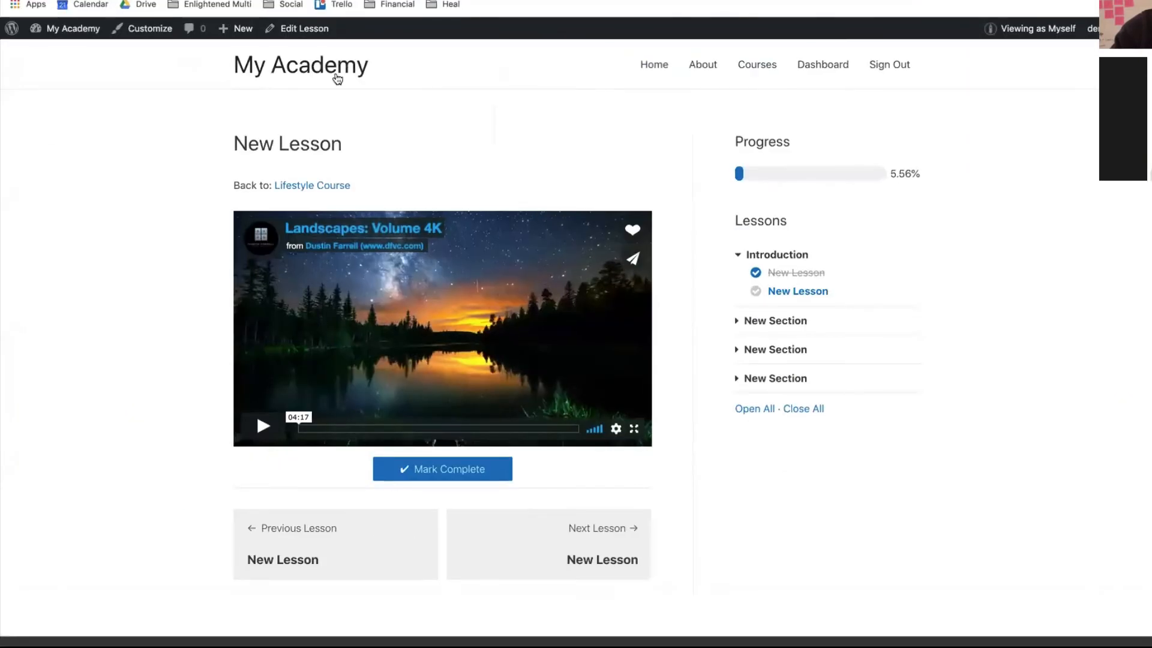
click(309, 28)
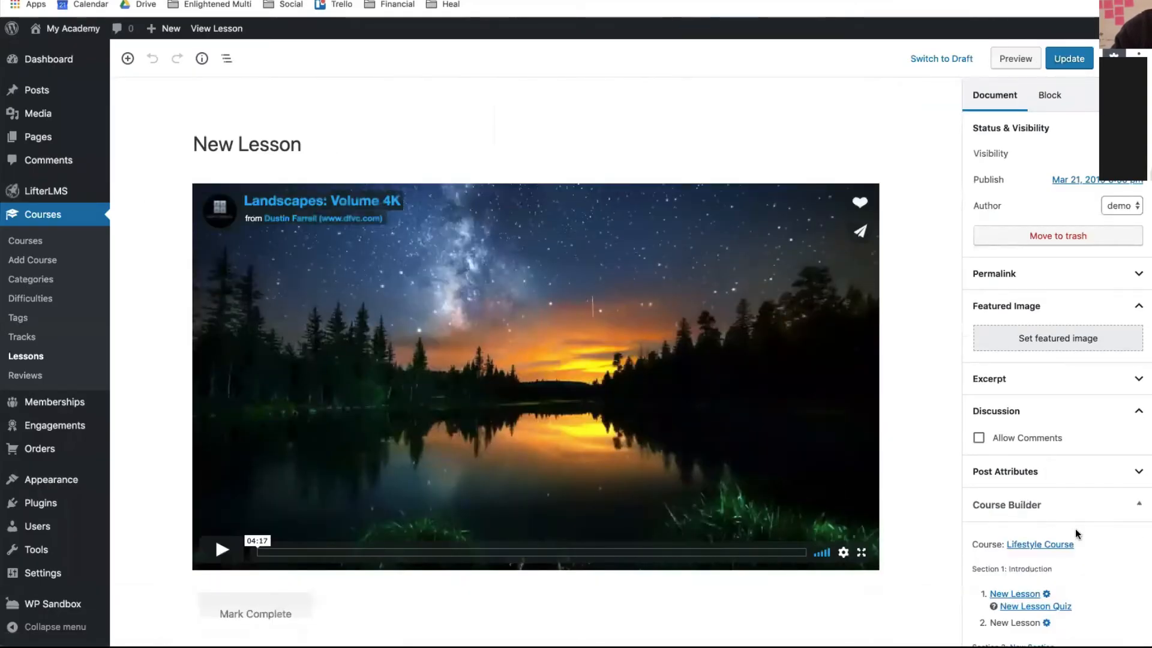
- Open the Lifestyle Course builder, expand all sections, and bring up Lesson 2's assignment settings
click(1064, 546)
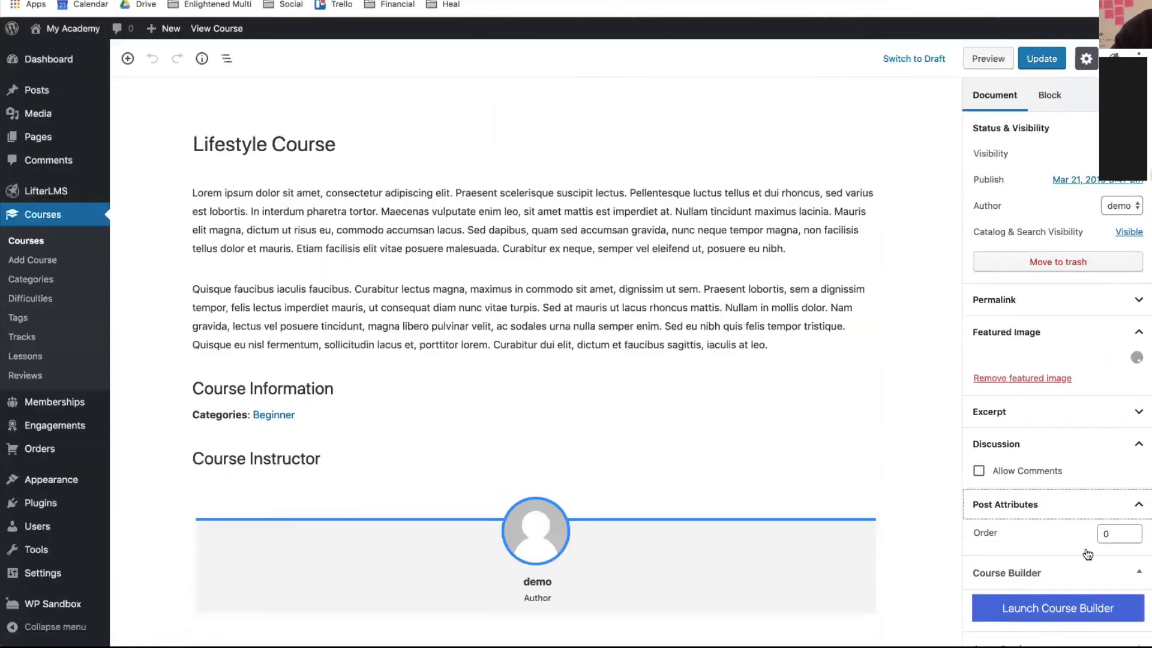
scroll(1078, 577, down, 10)
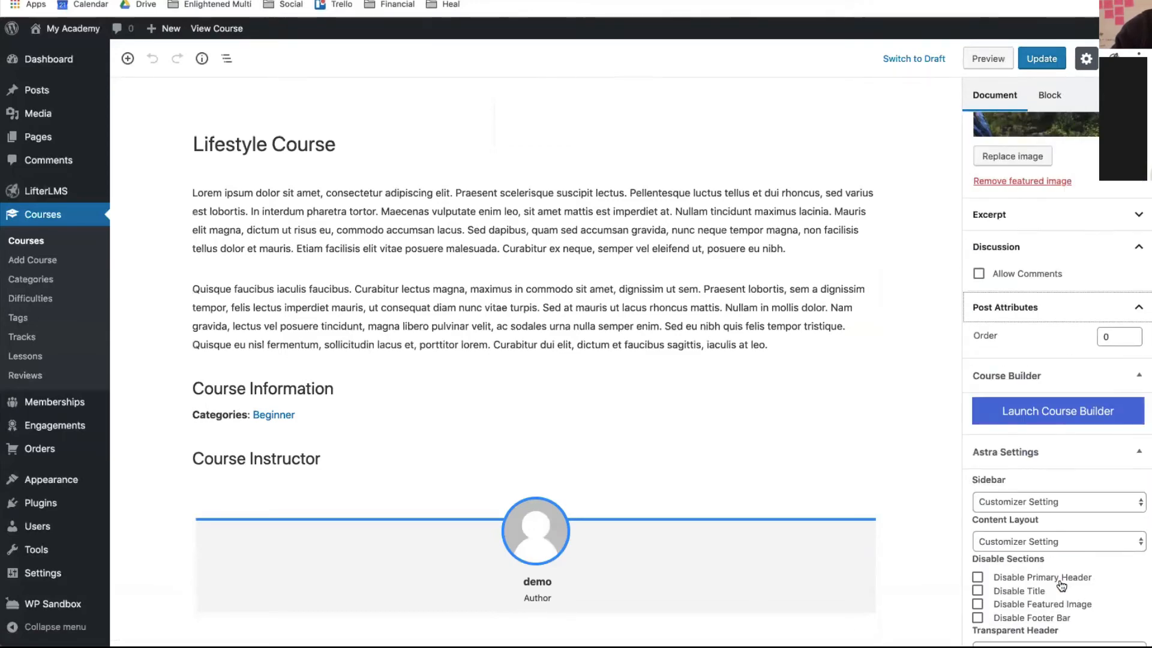
click(1053, 384)
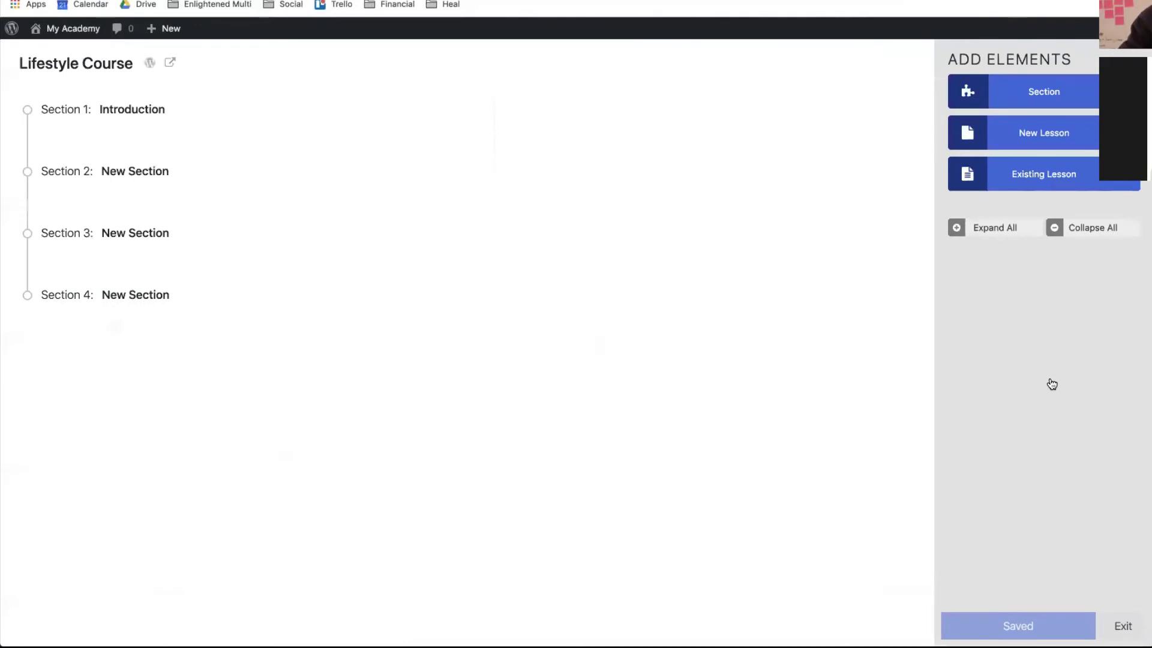
click(994, 231)
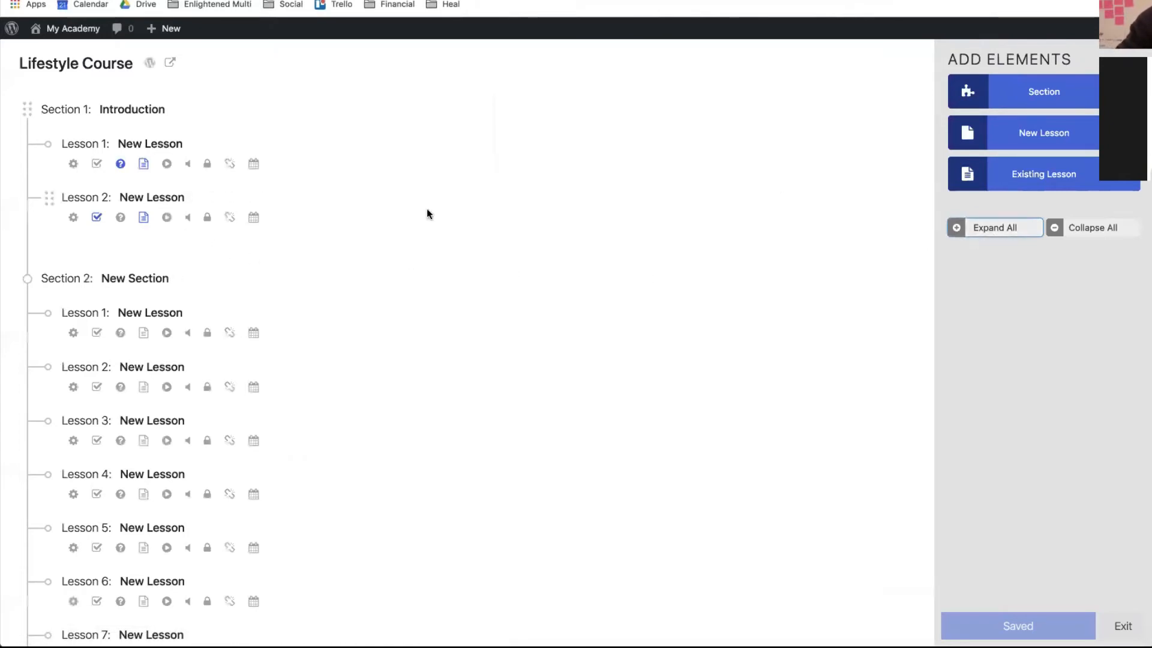
click(96, 218)
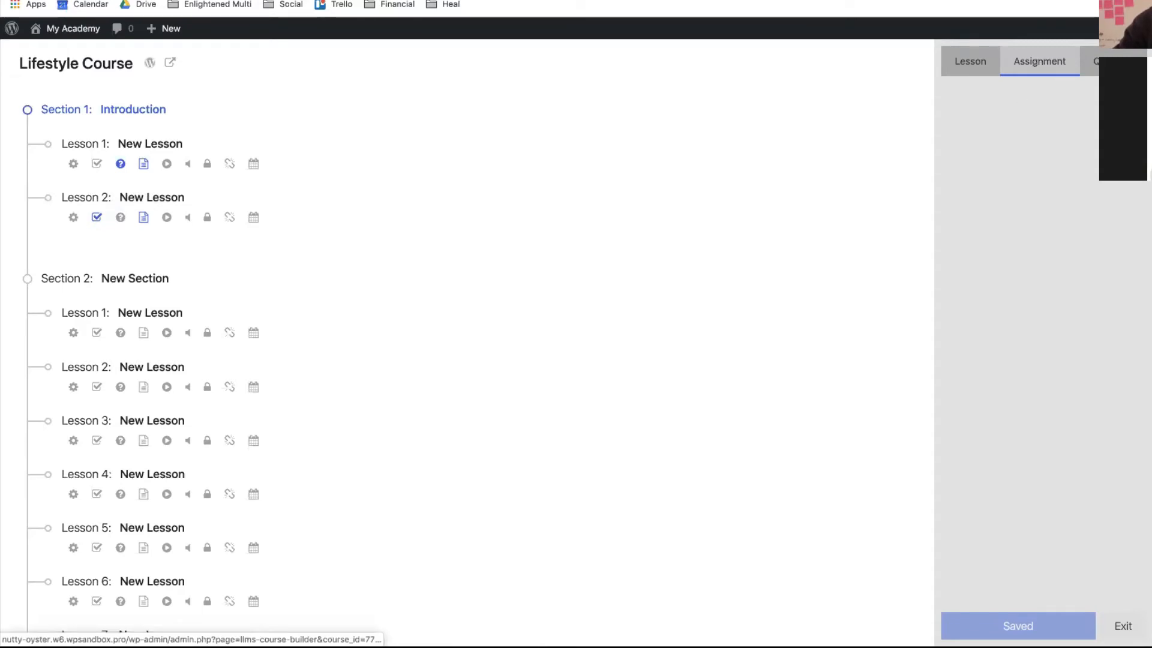
click(1125, 53)
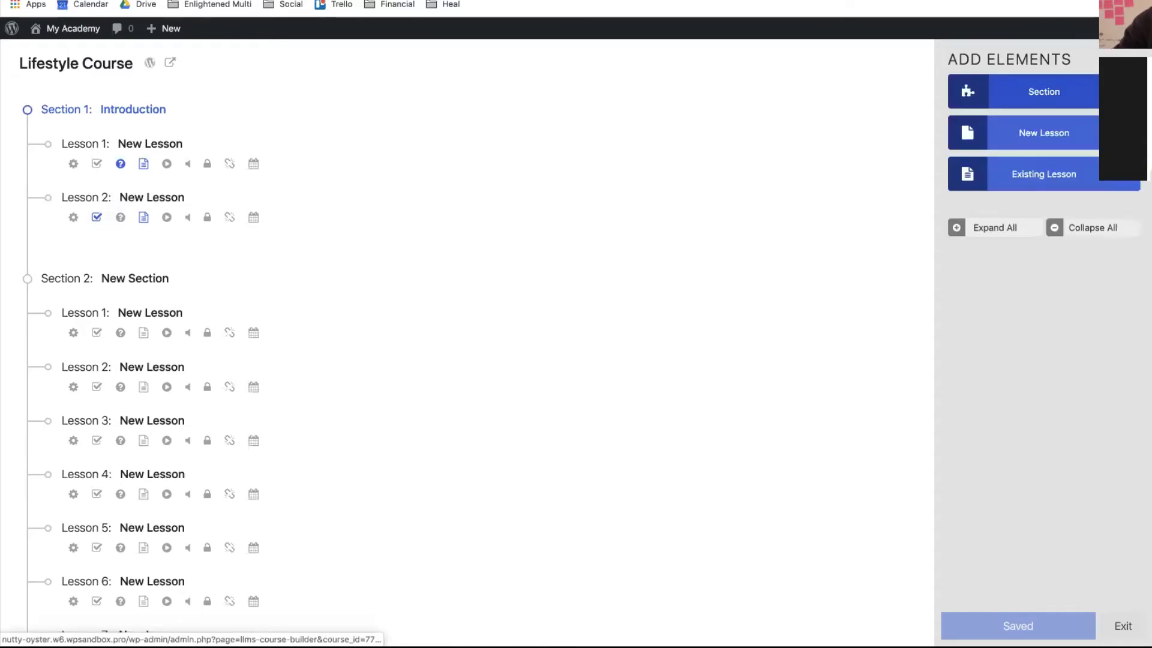
click(97, 218)
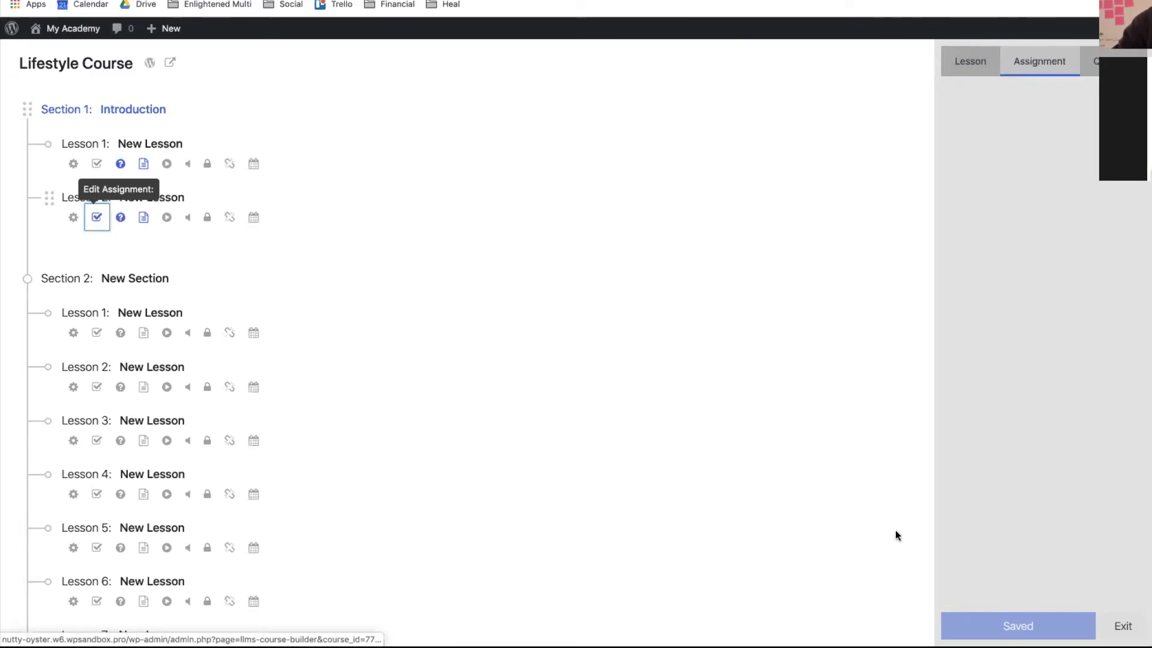
- Reopen the builder with sections expanded and check Lesson 2's Lesson, Assignment and Quiz tabs
click(1123, 626)
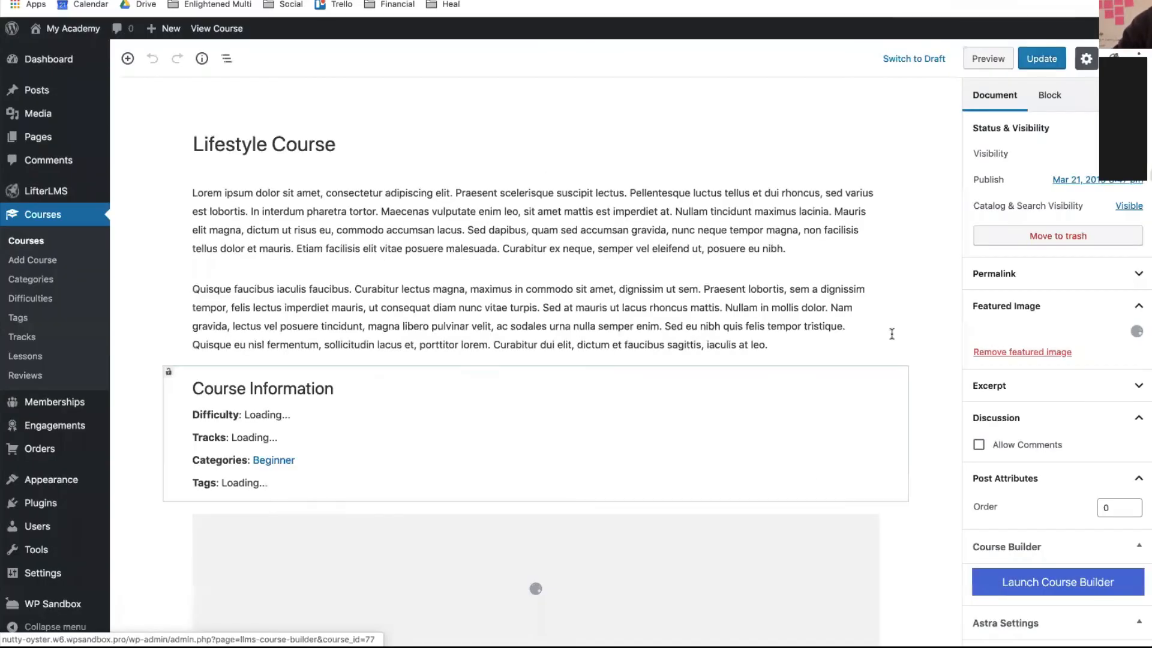
click(1067, 579)
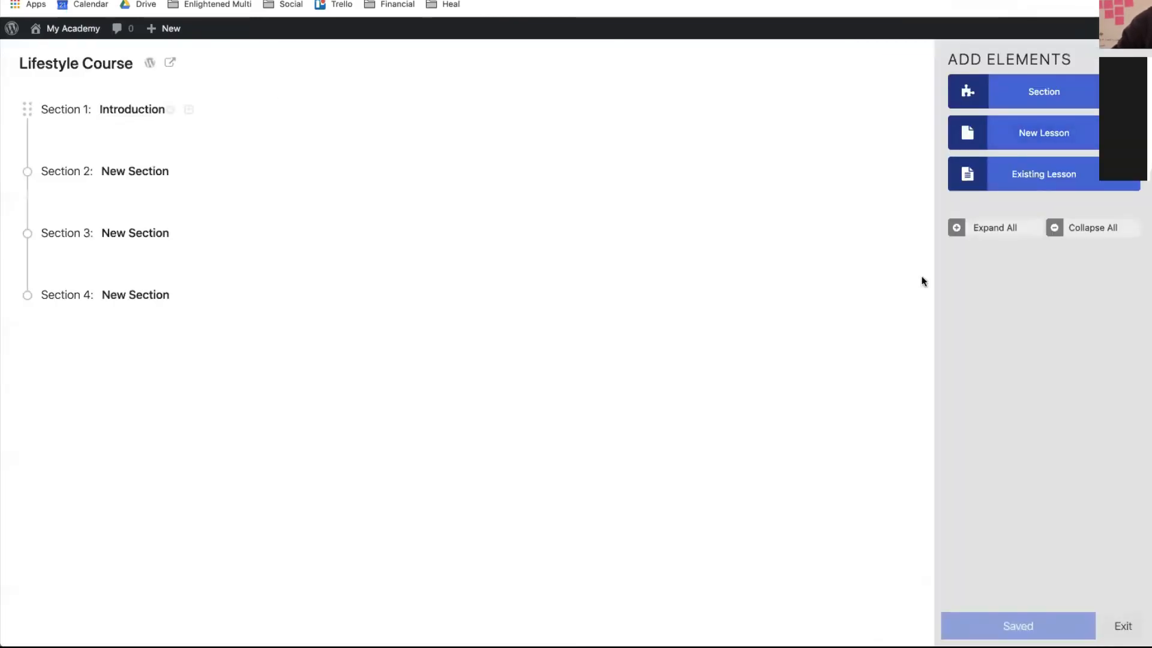
click(994, 231)
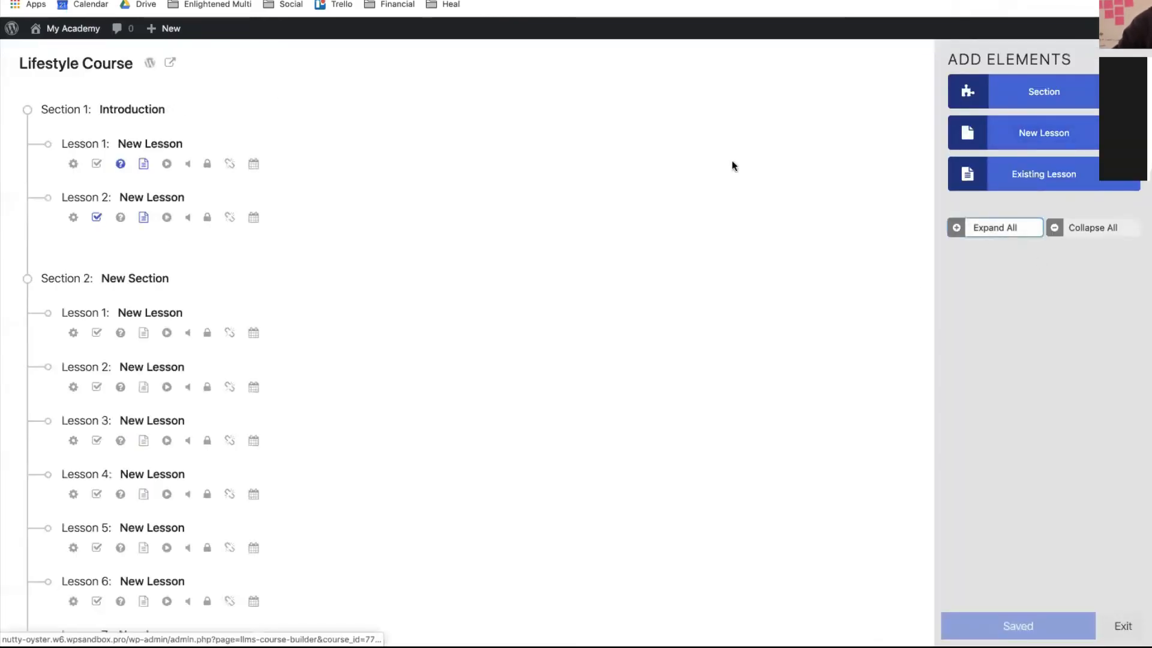
click(96, 222)
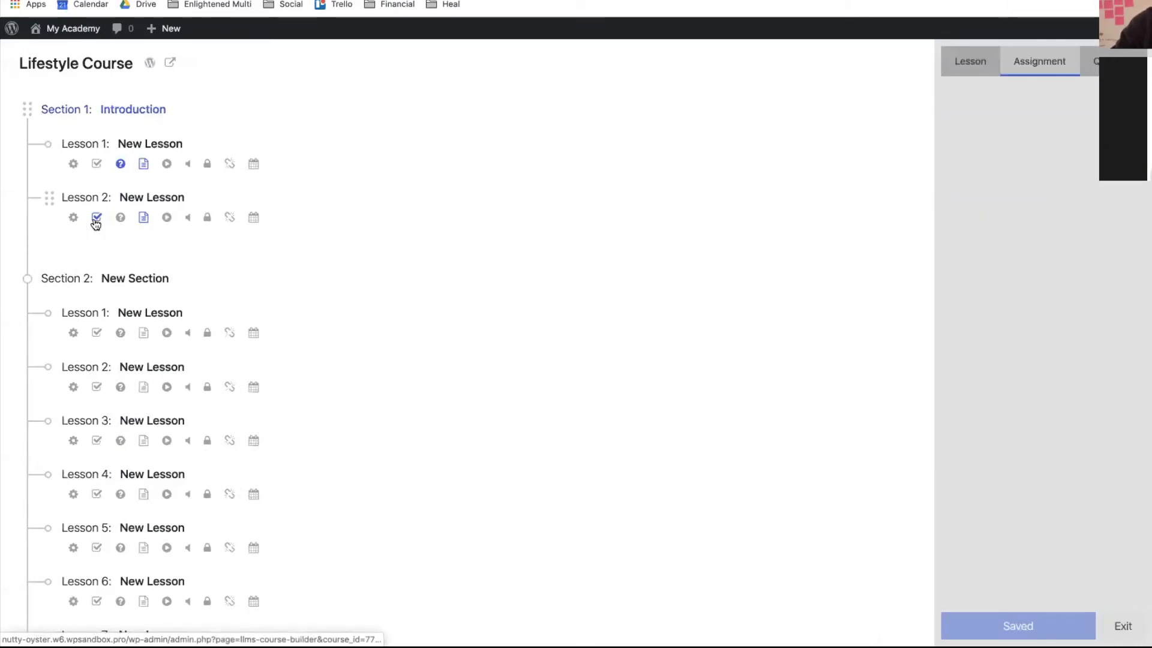
click(972, 74)
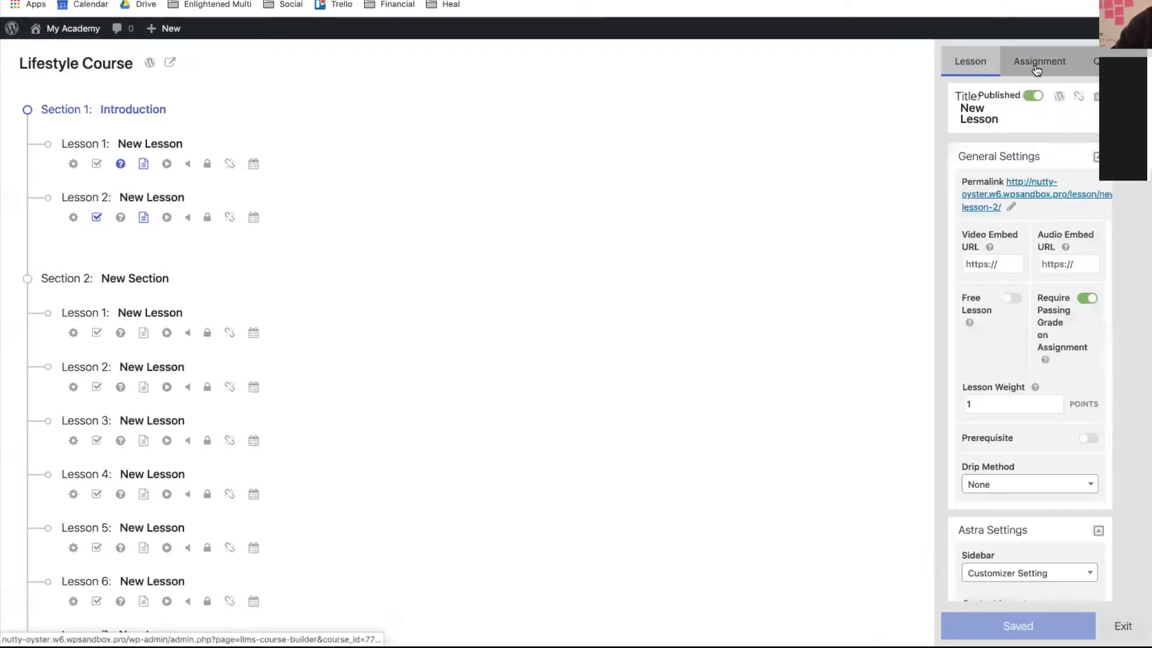
click(1041, 64)
click(1088, 67)
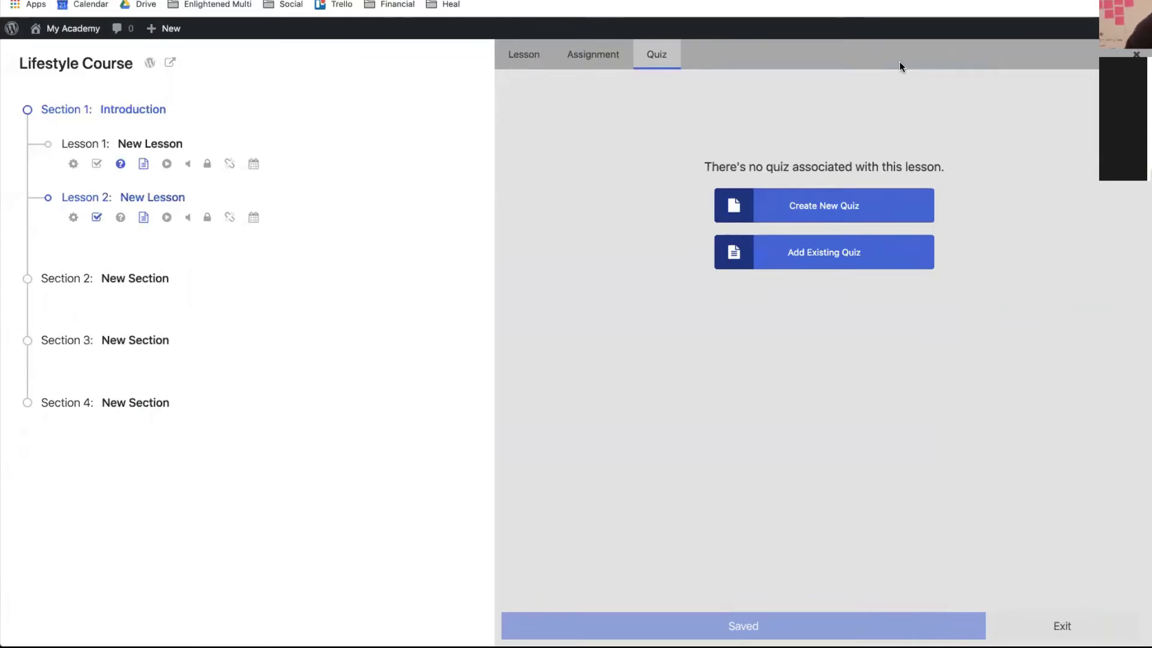
- Save Lesson 2's Task List assignment from its Assignment tab
click(565, 52)
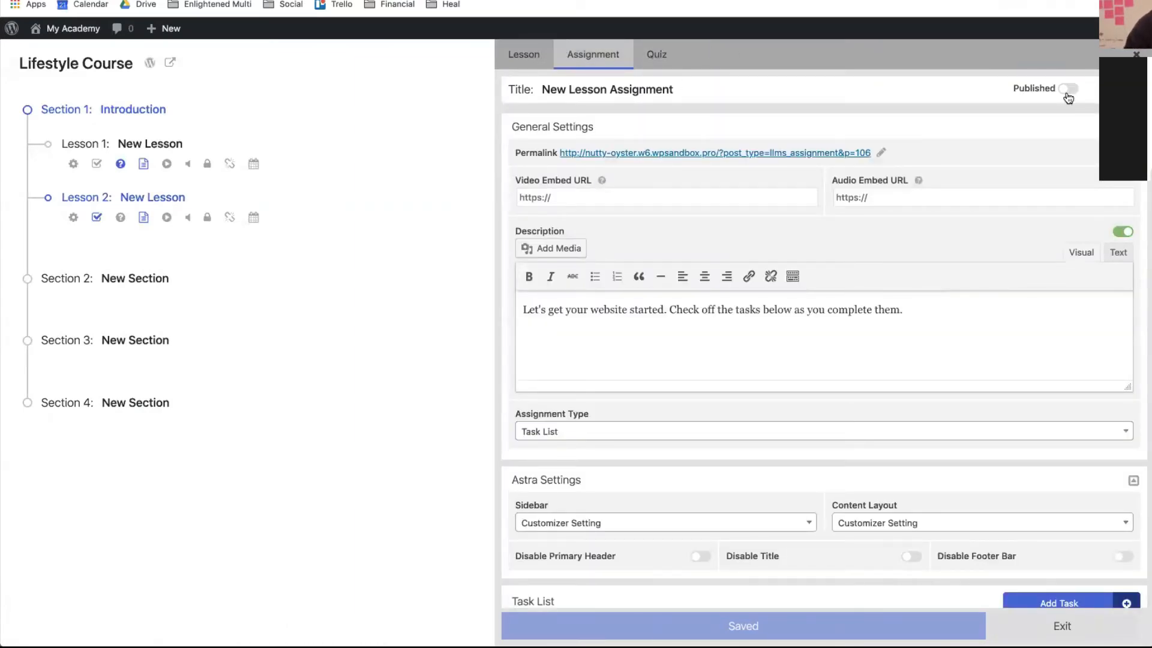
scroll(1017, 317, down, 3)
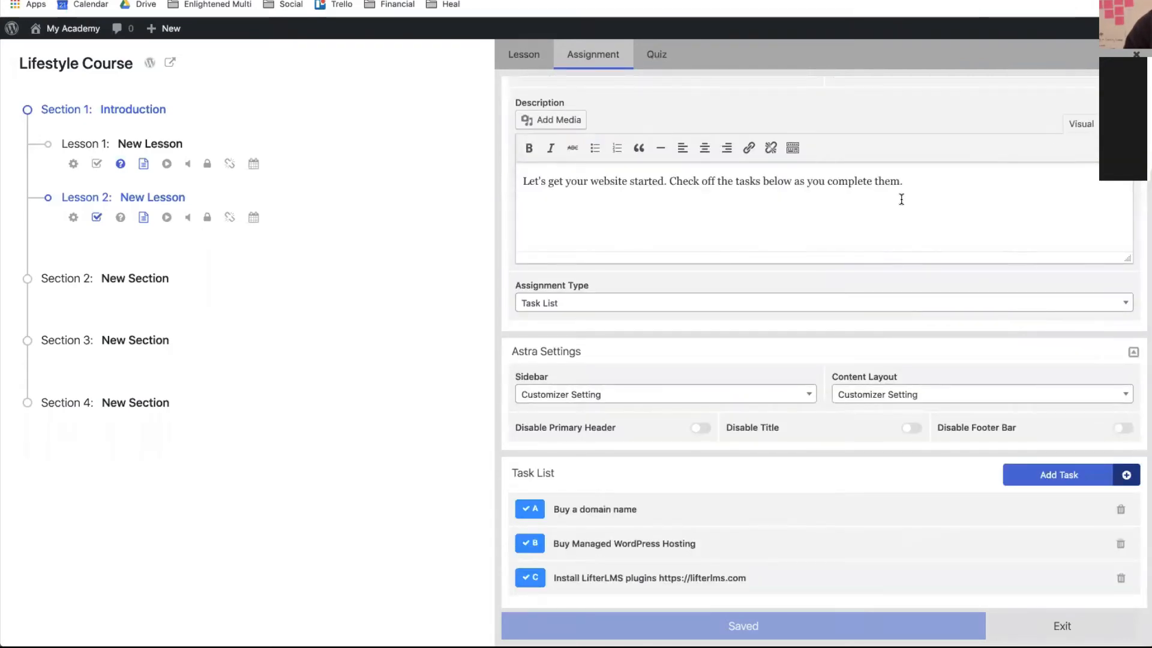
click(757, 618)
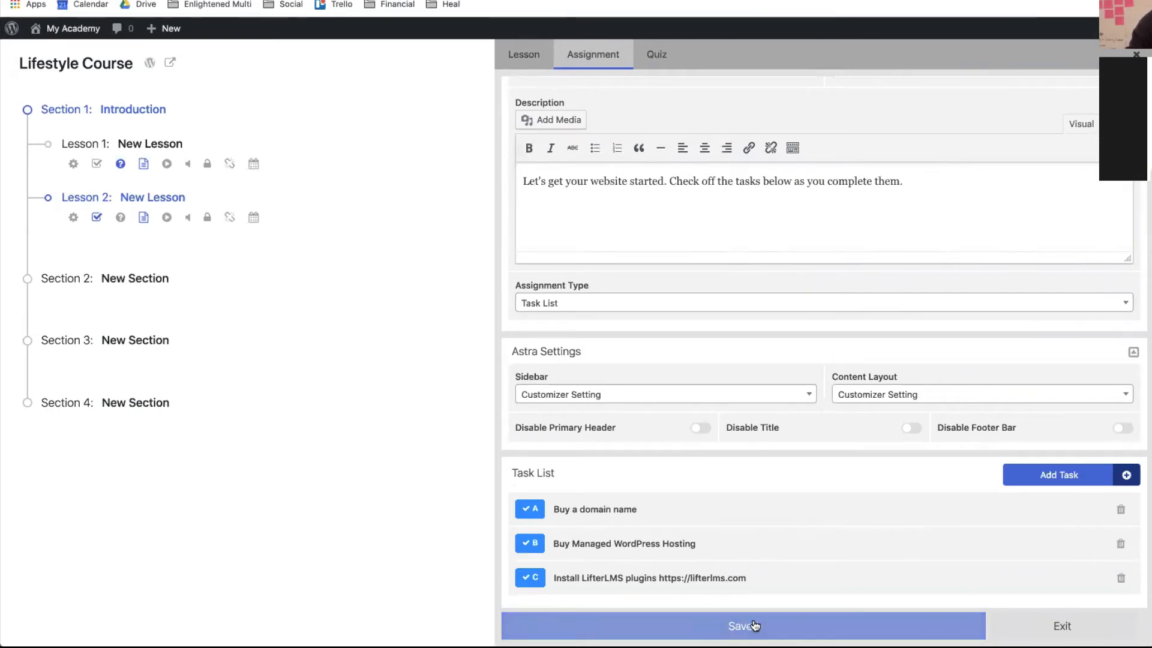
- Check the Purchase page window, then return to the course builder
key(ctrl+Up)
click(326, 99)
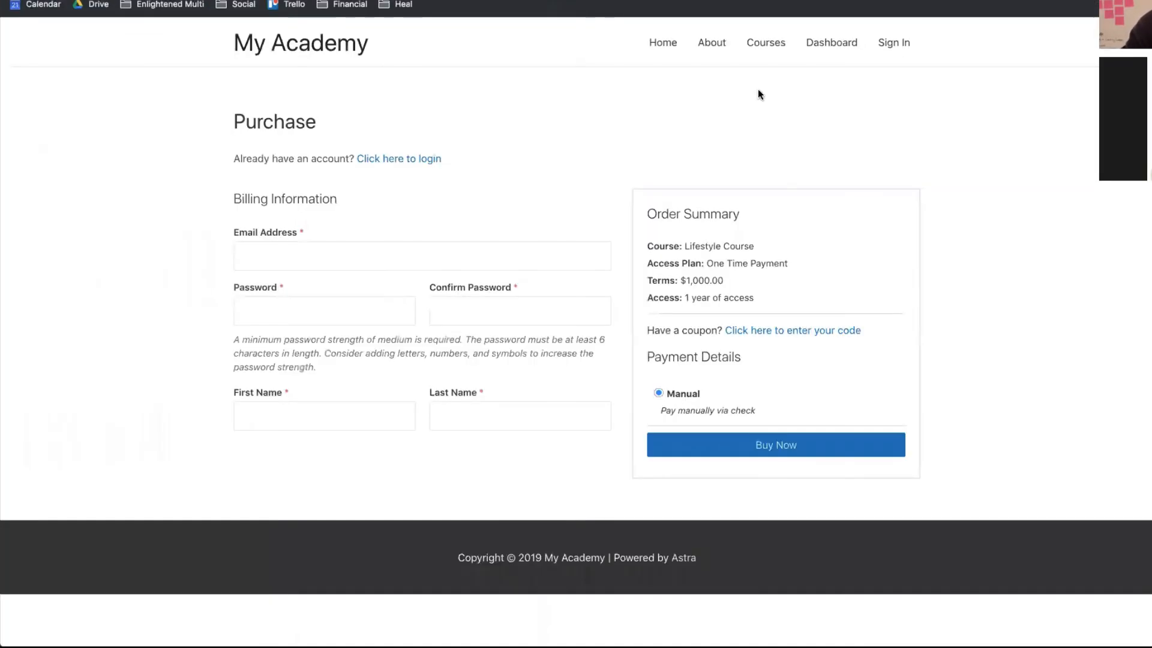
key(ctrl+Up)
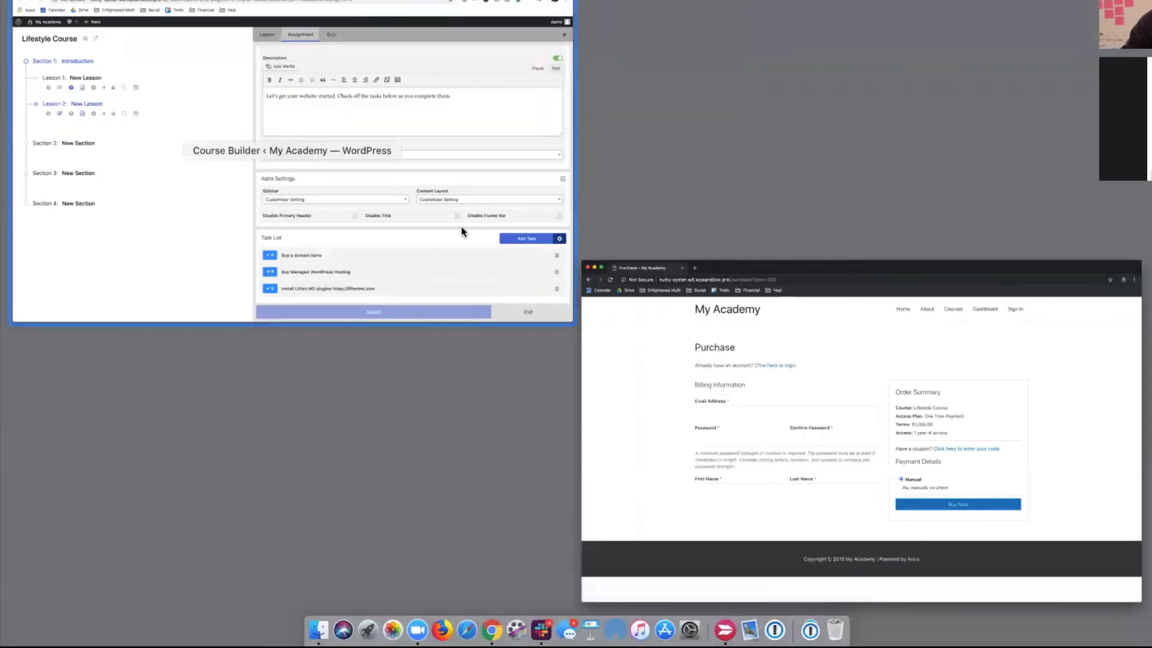
click(460, 232)
- Via Courses, open Lifestyle Course's second New Lesson, start its assignment, and check off 'Buy a domain name'
mouse_move(72, 30)
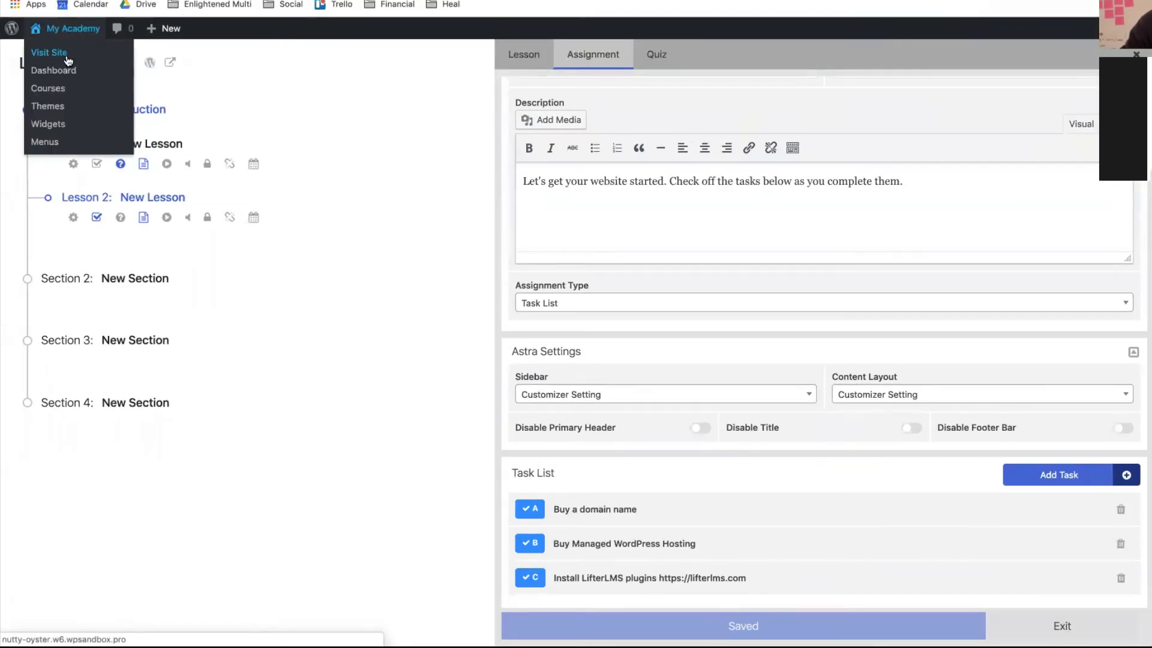
click(49, 53)
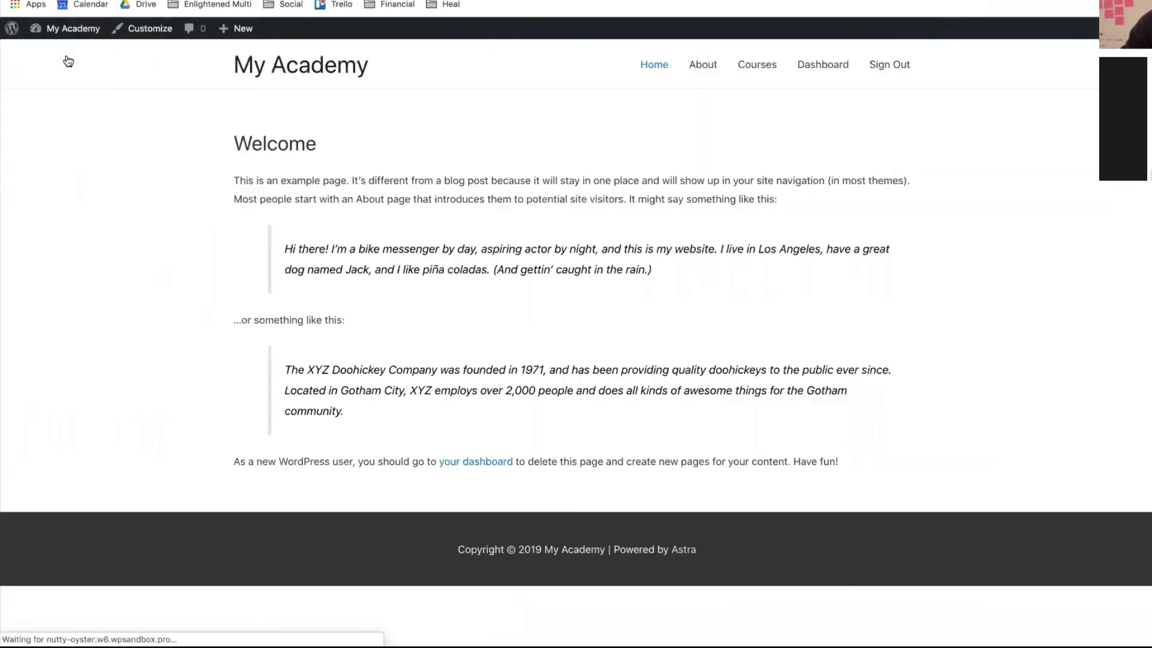
click(756, 68)
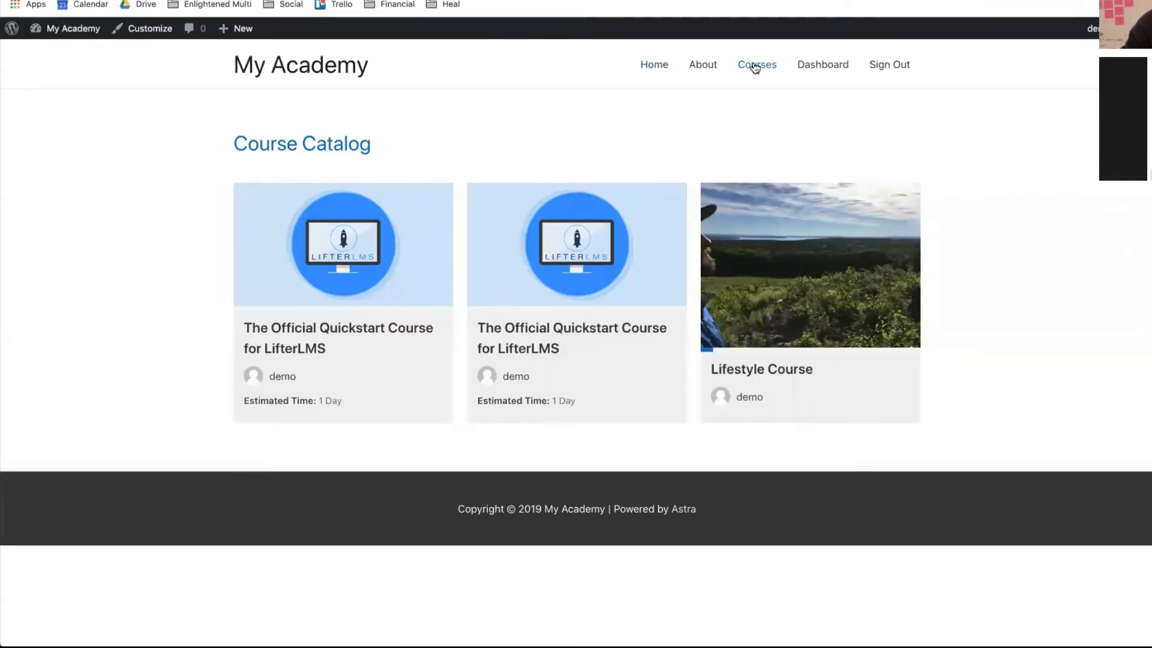
click(785, 376)
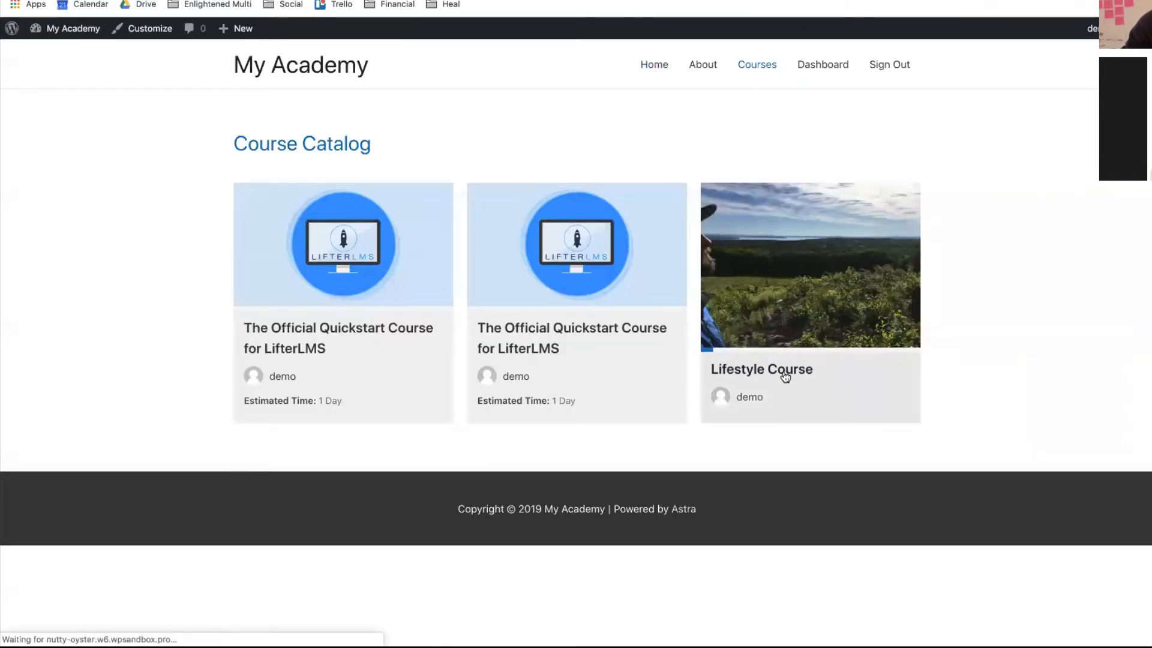
scroll(786, 376, down, 3)
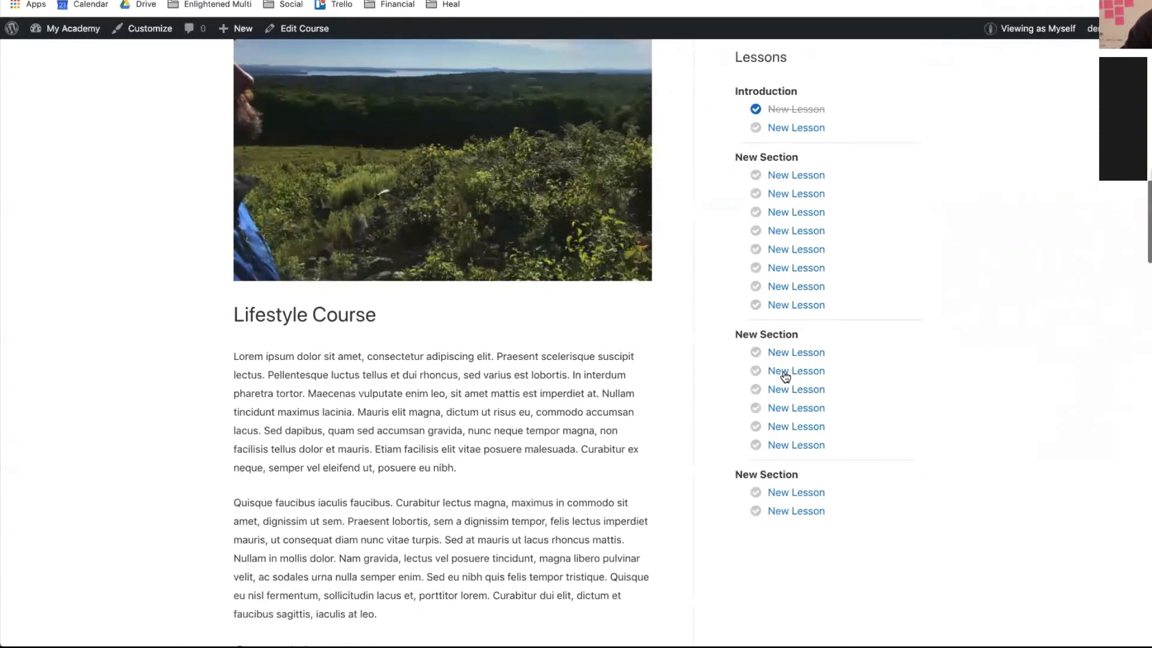
scroll(780, 375, up, 3)
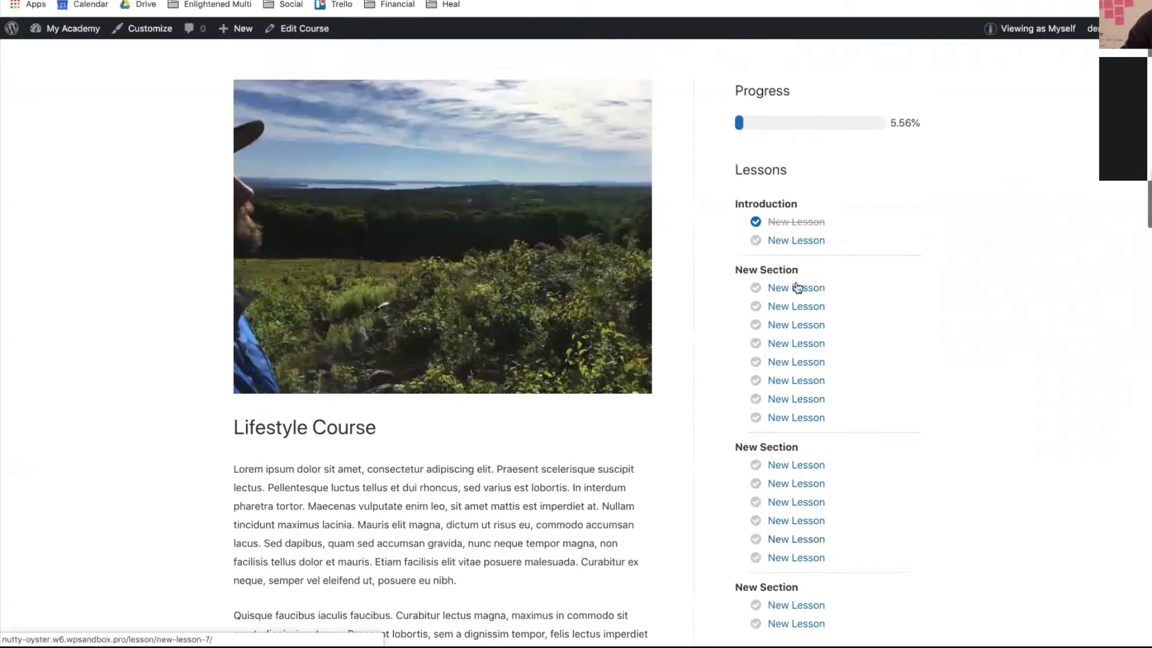
click(801, 242)
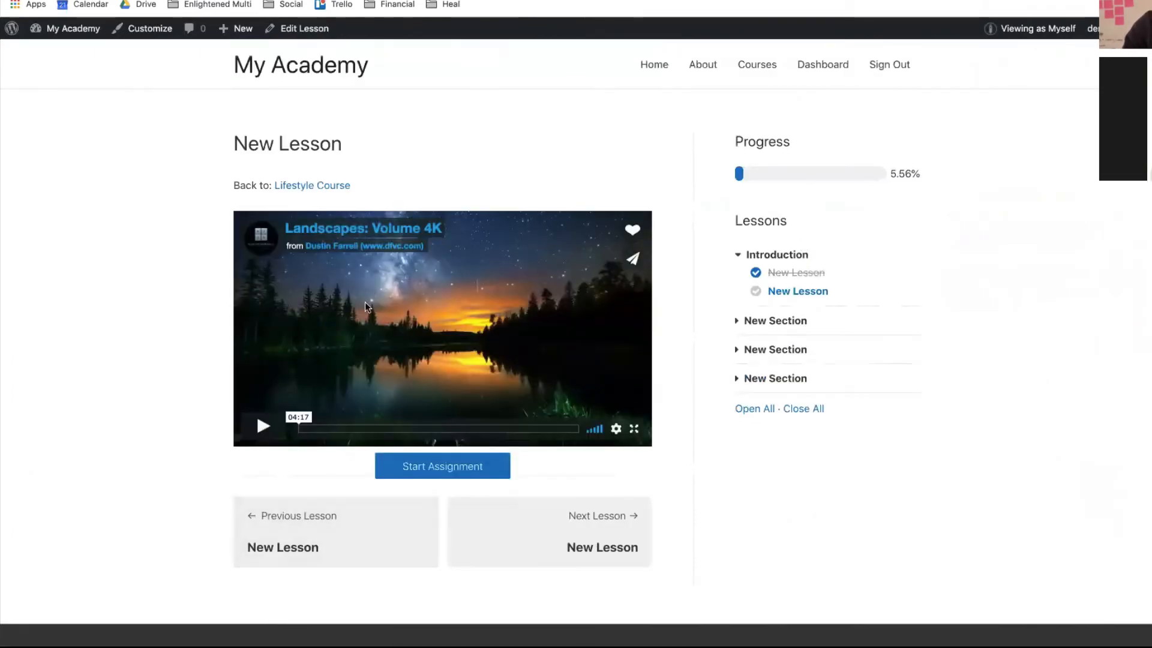
click(467, 462)
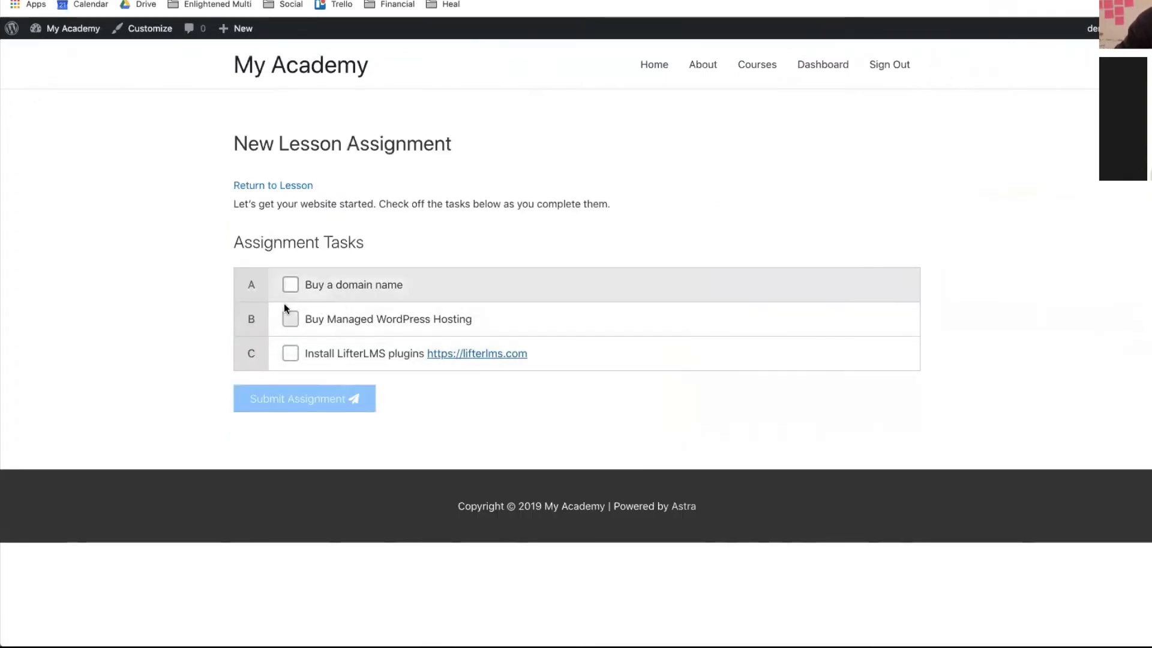
click(289, 285)
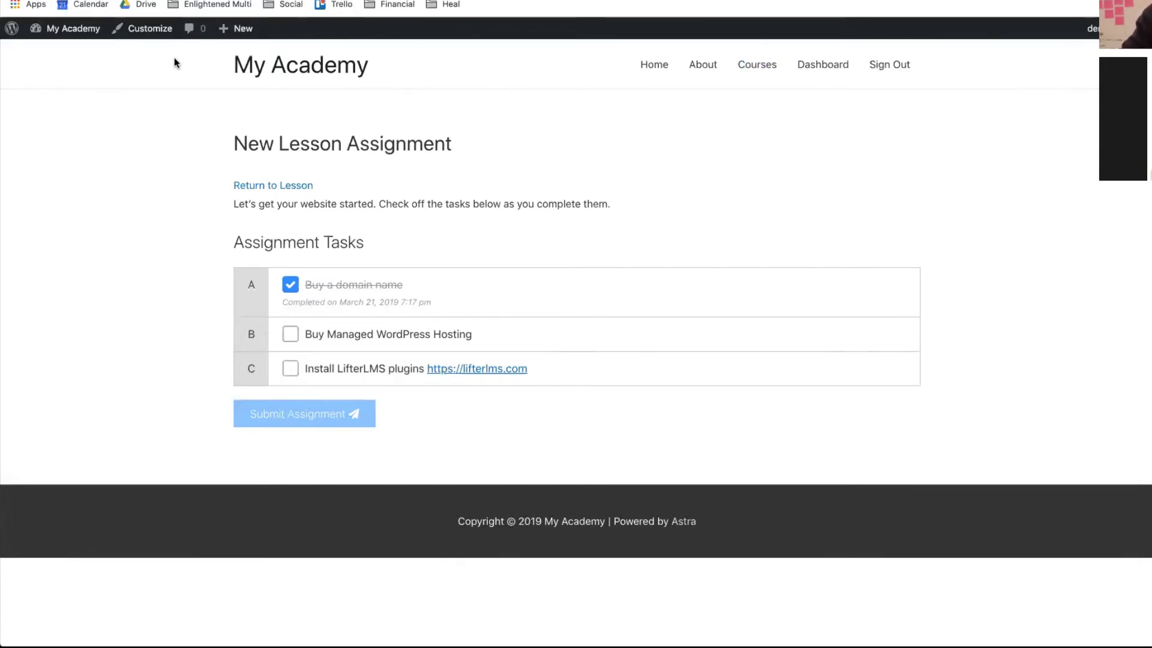
- Go to the admin Dashboard, then open the LifterLMS Add-Ons, Courses, and Resources page
mouse_move(57, 29)
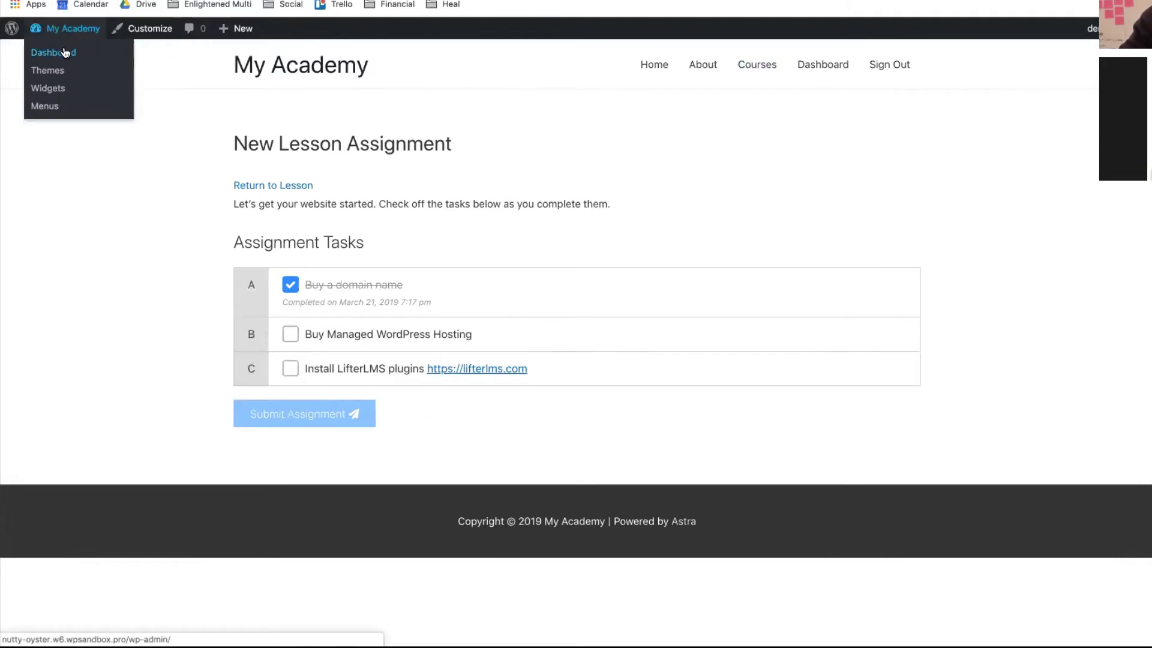
click(65, 53)
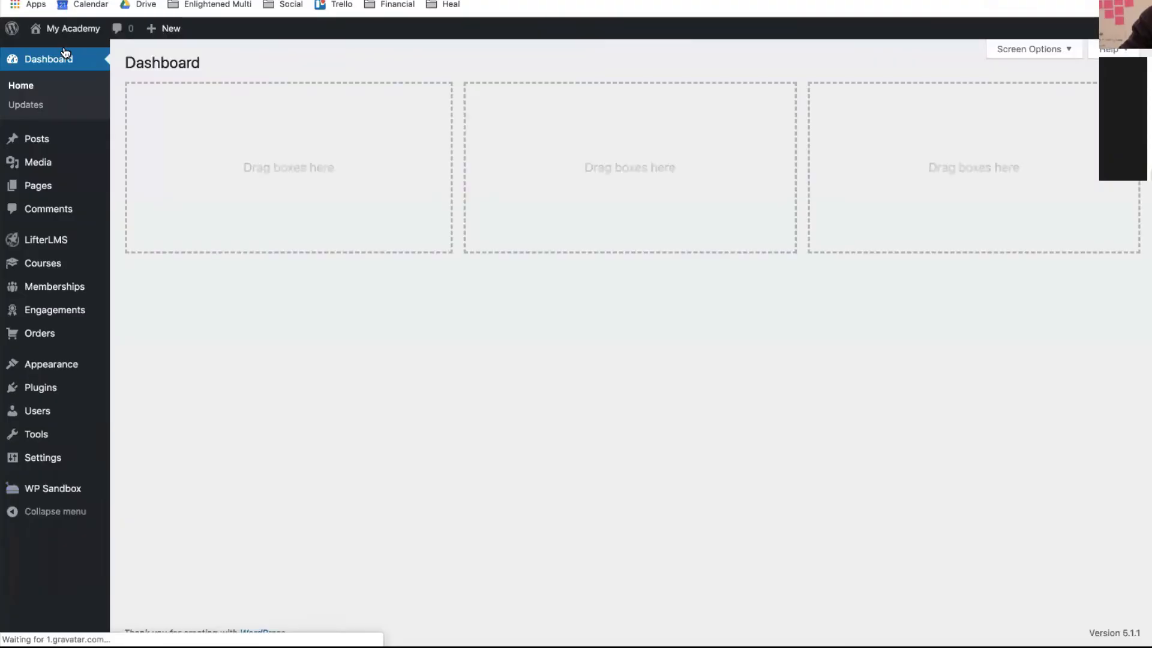
mouse_move(45, 436)
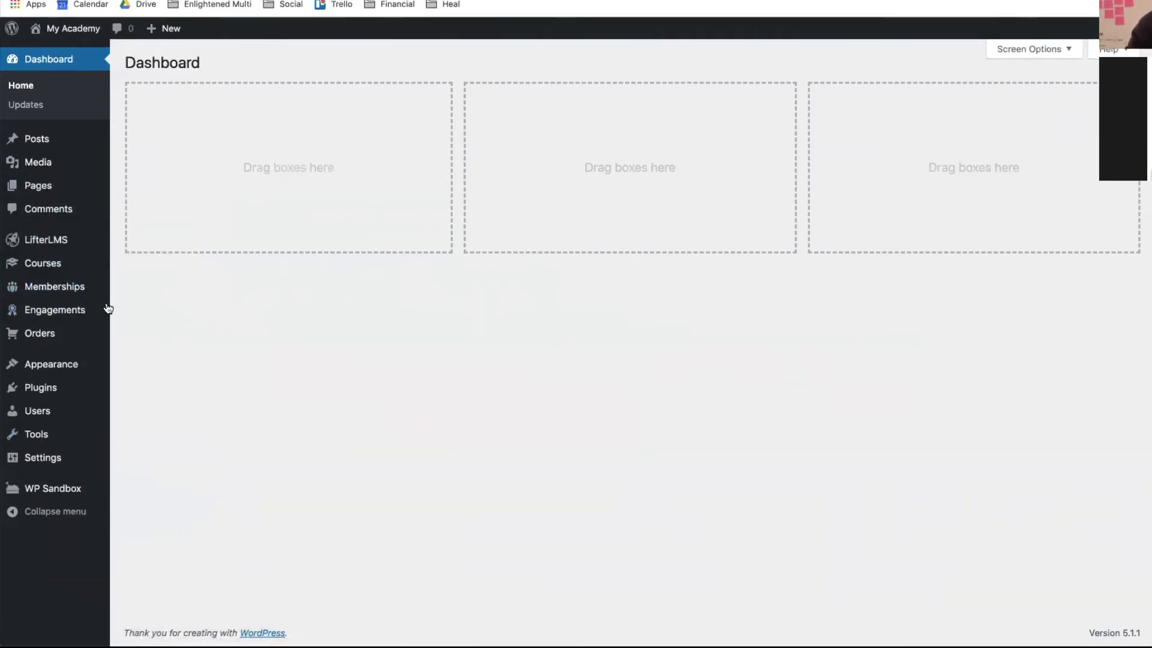
mouse_move(36, 255)
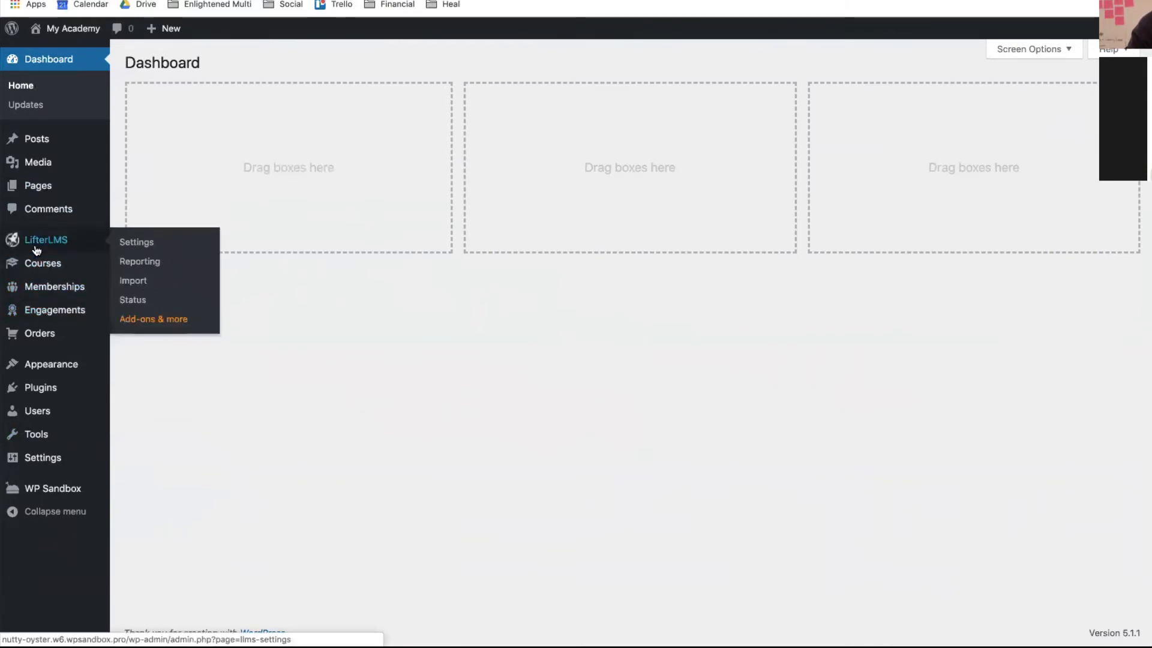
click(140, 324)
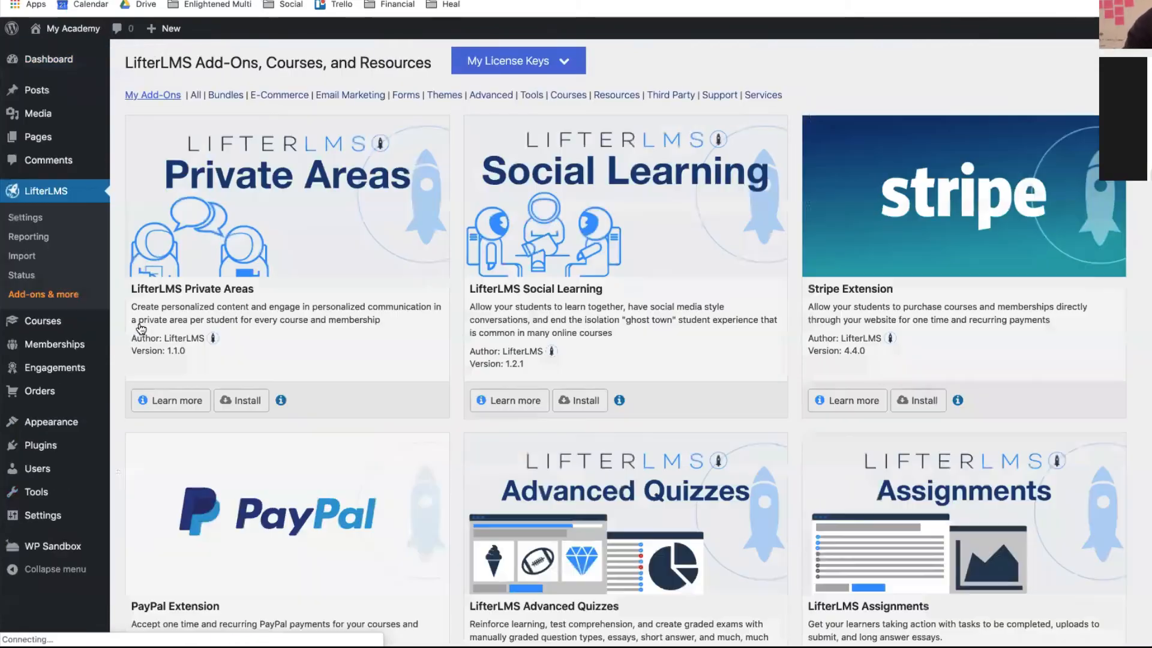
scroll(306, 321, down, 2)
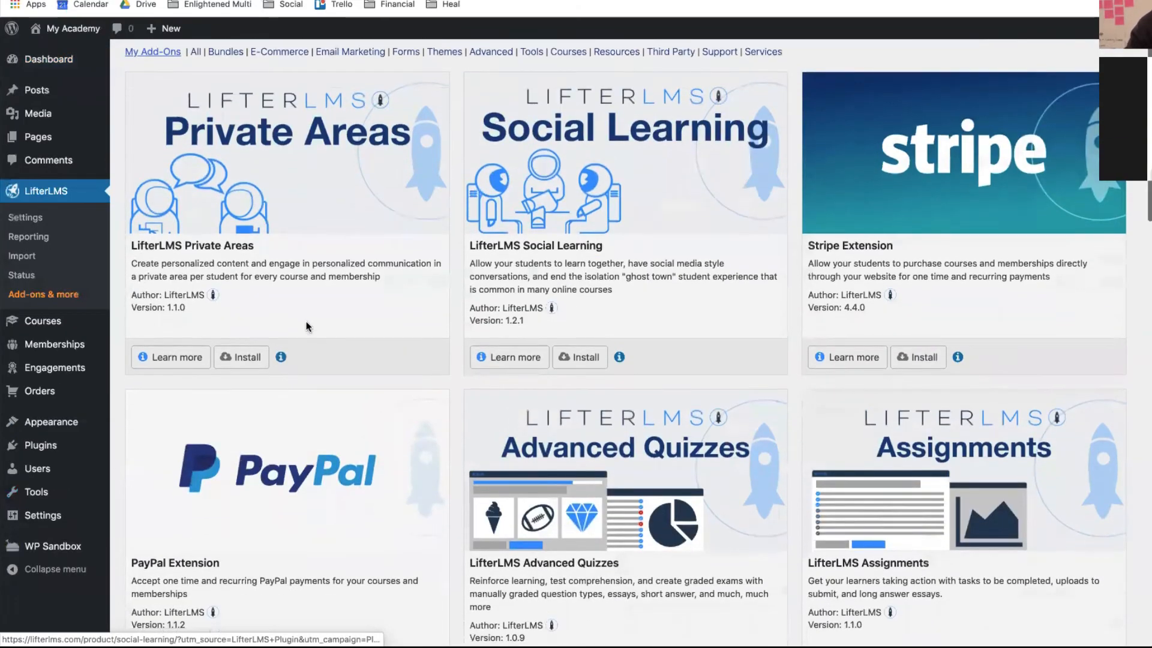
click(238, 360)
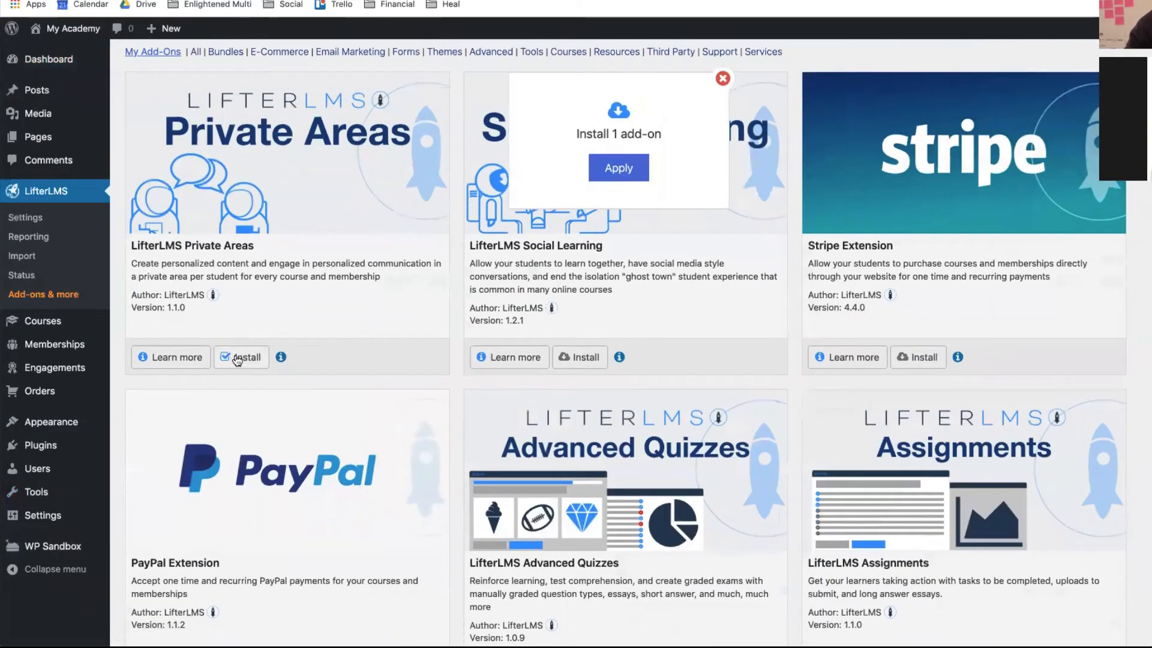
click(623, 175)
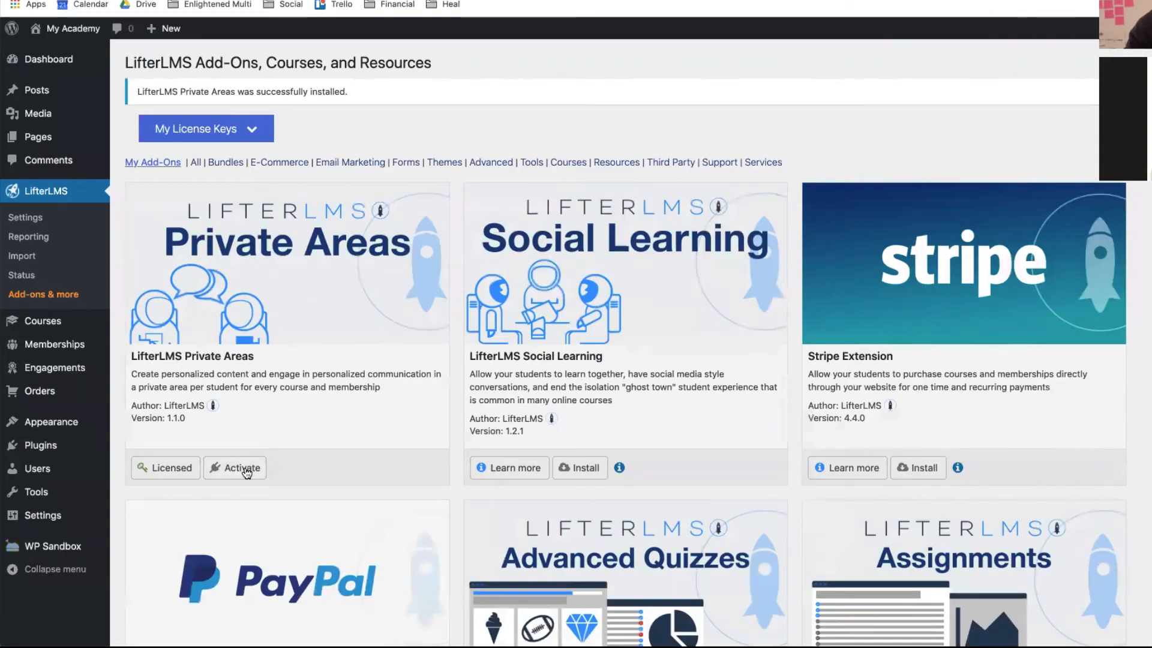
click(244, 469)
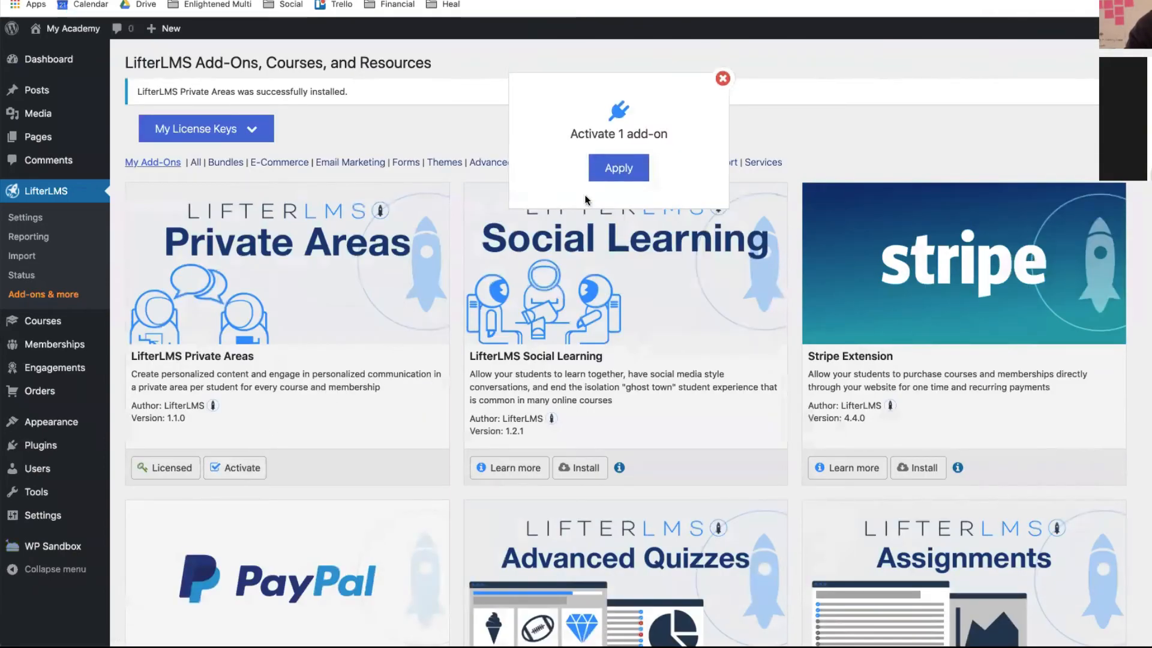
click(625, 169)
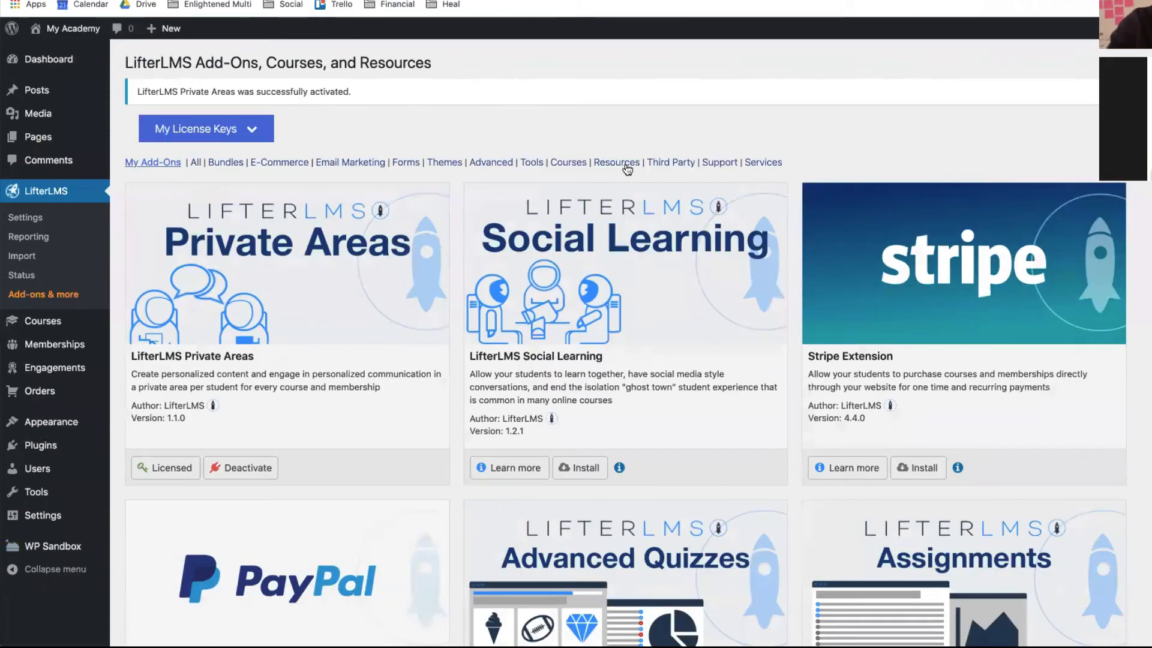
scroll(627, 170, down, 3)
scroll(627, 170, up, 3)
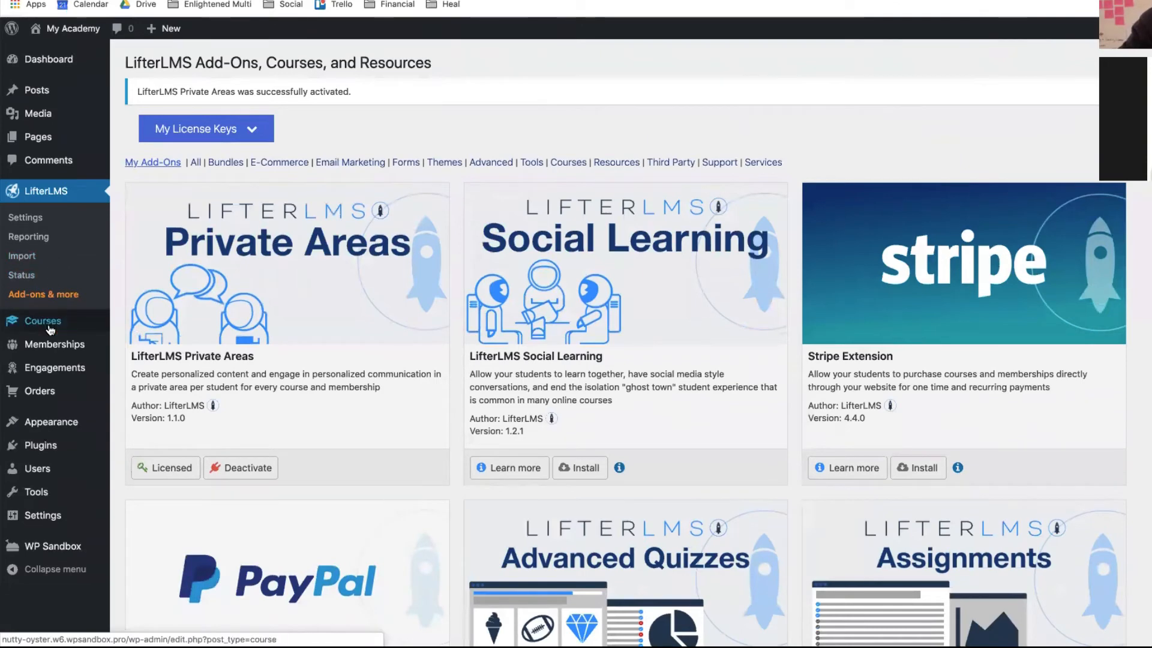
mouse_move(47, 390)
scroll(47, 390, down, 1)
scroll(46, 391, up, 1)
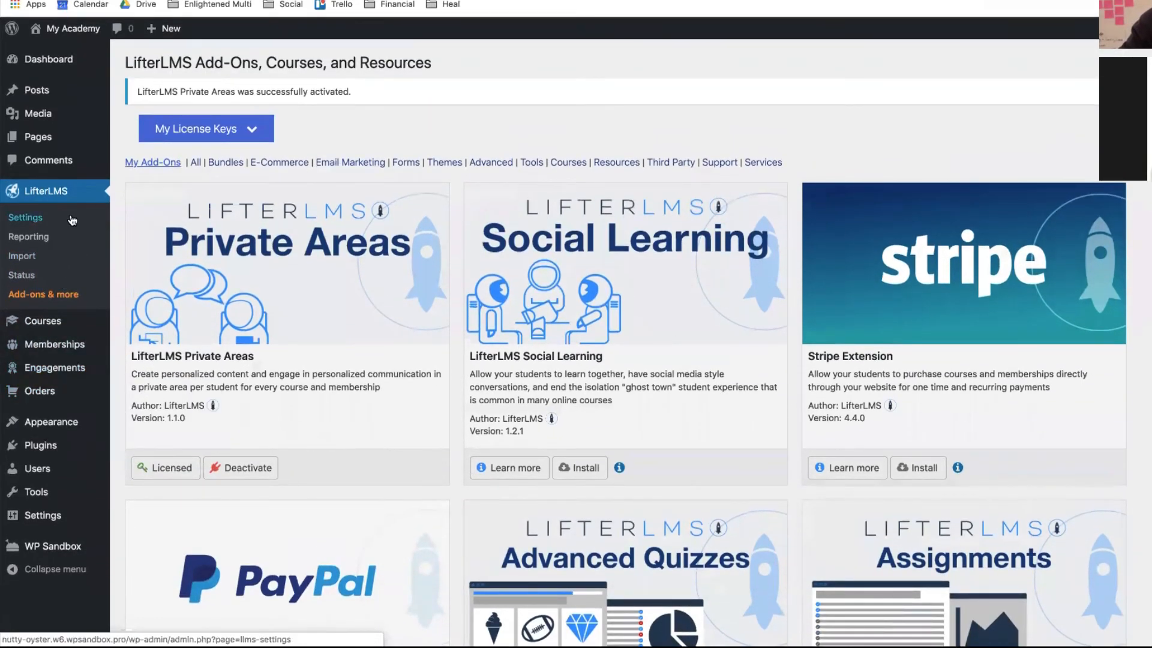
- Under LifterLMS Settings > Integrations, save the Private Areas settings to enable Private Posts
click(53, 219)
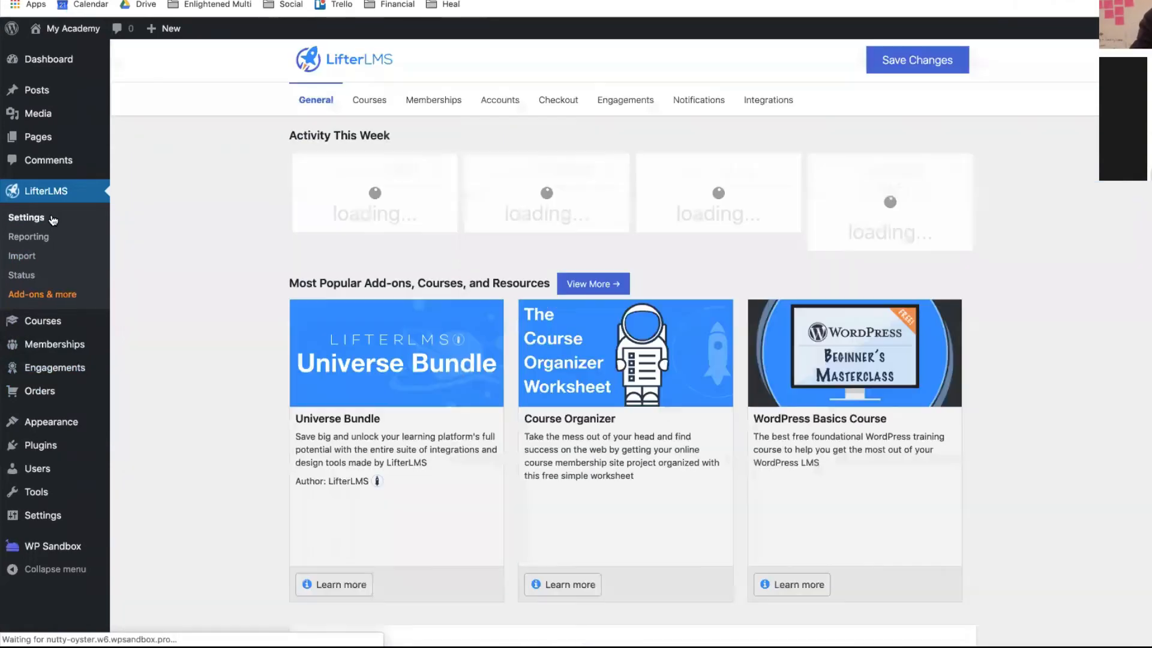
click(774, 103)
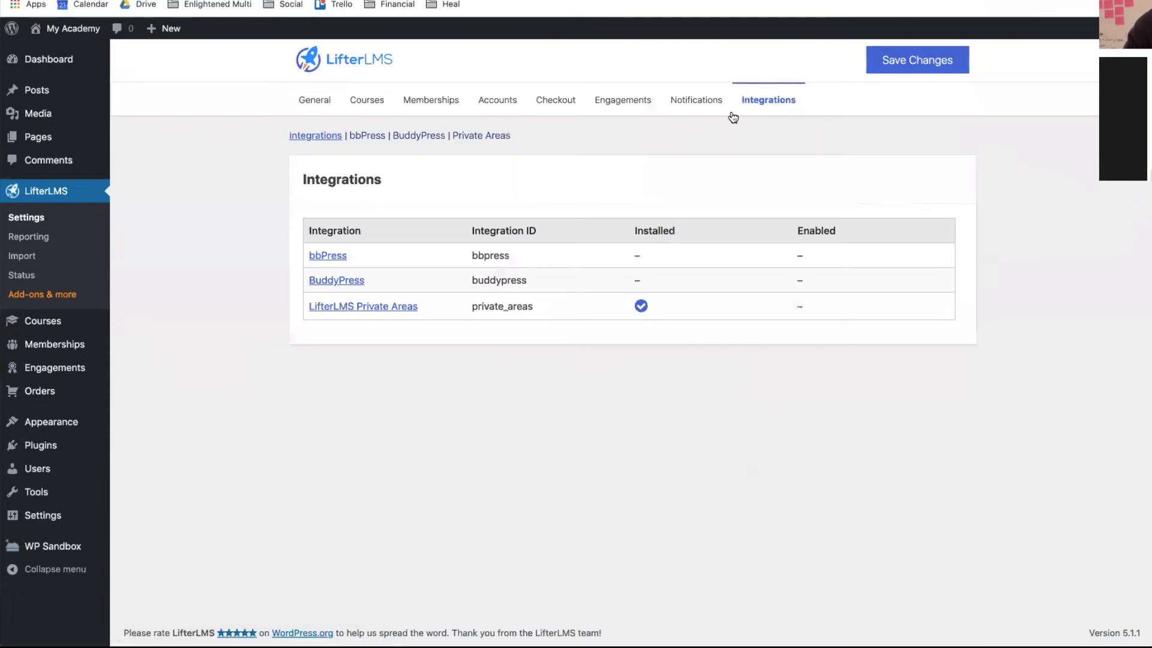
click(389, 307)
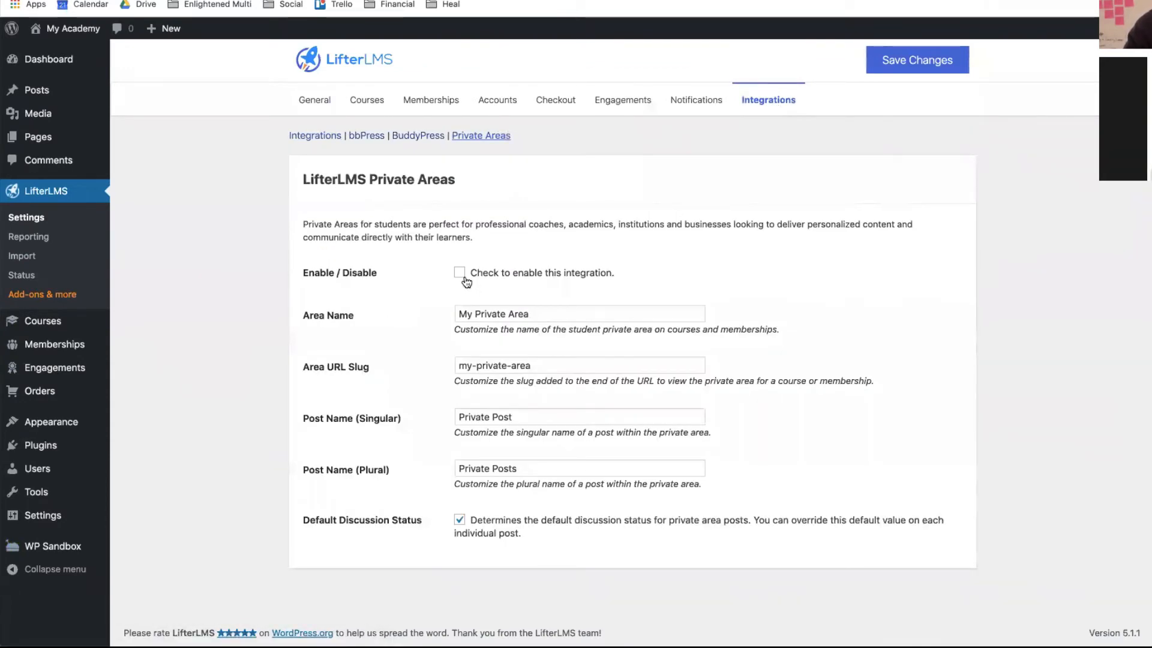
click(532, 318)
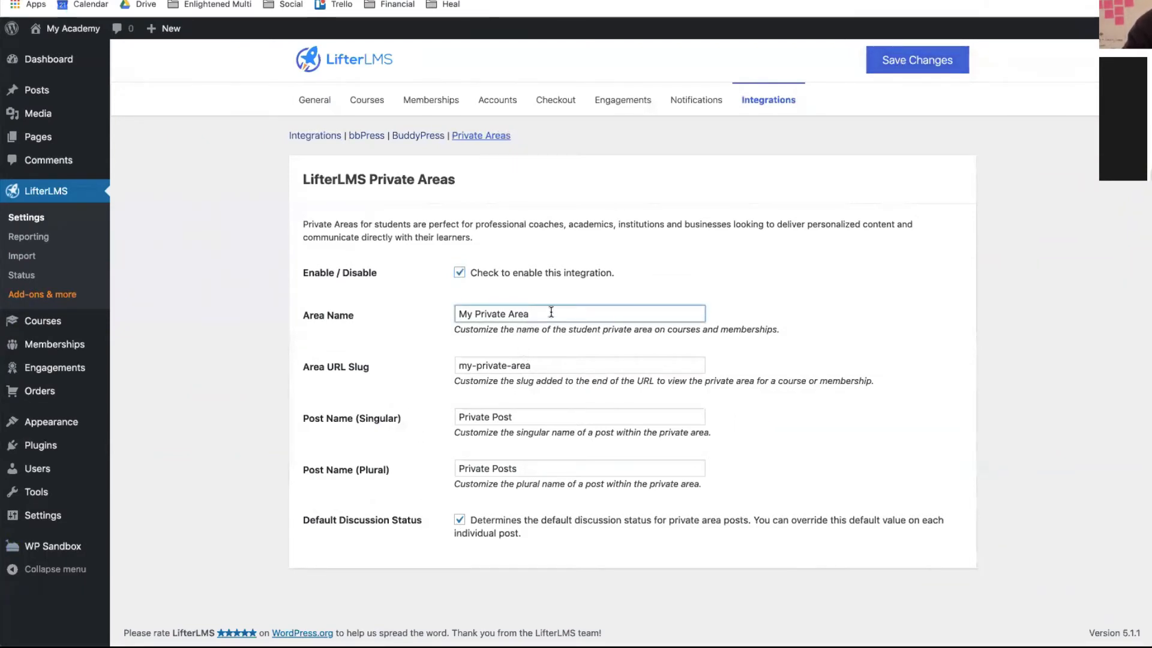
click(936, 60)
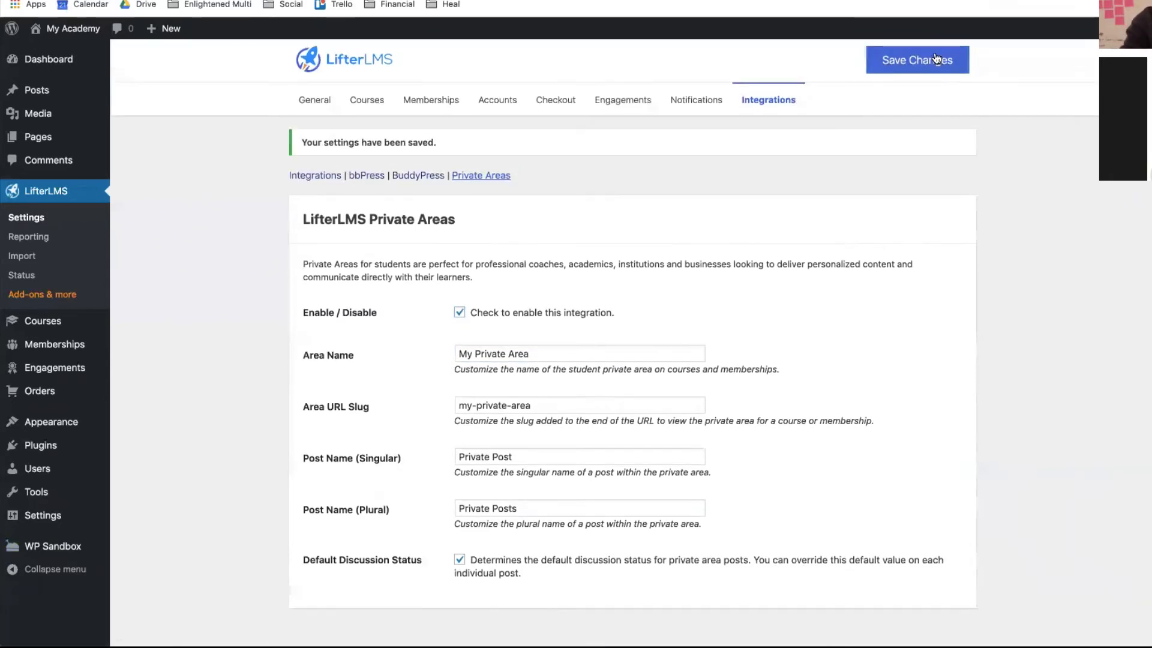
click(936, 58)
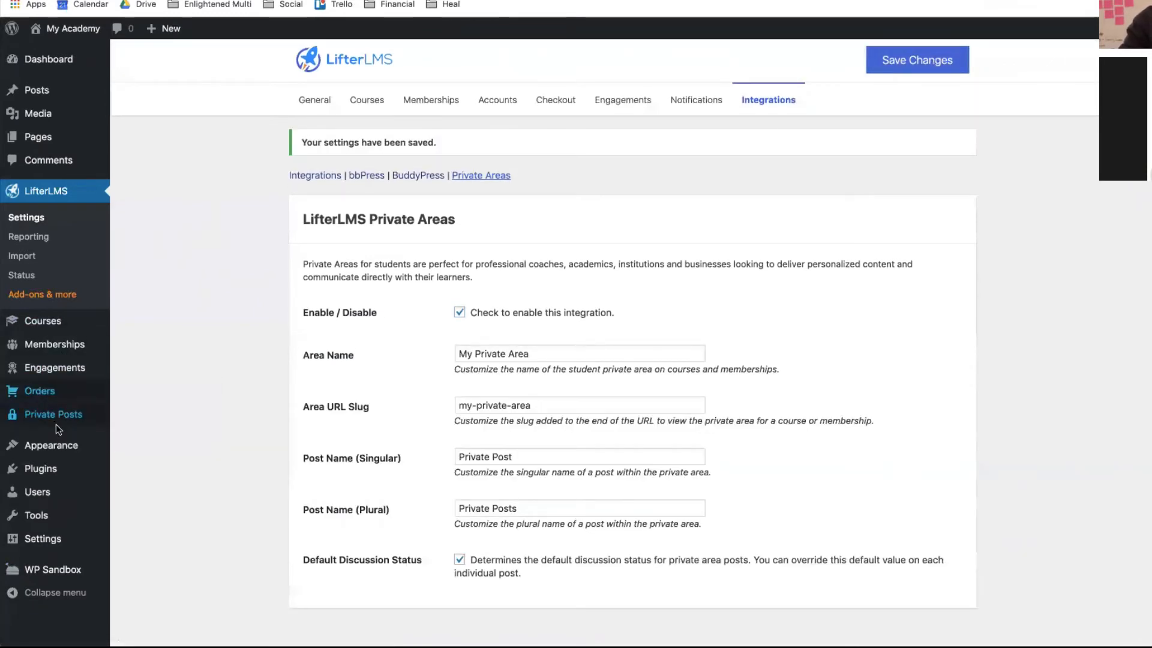
mouse_move(60, 424)
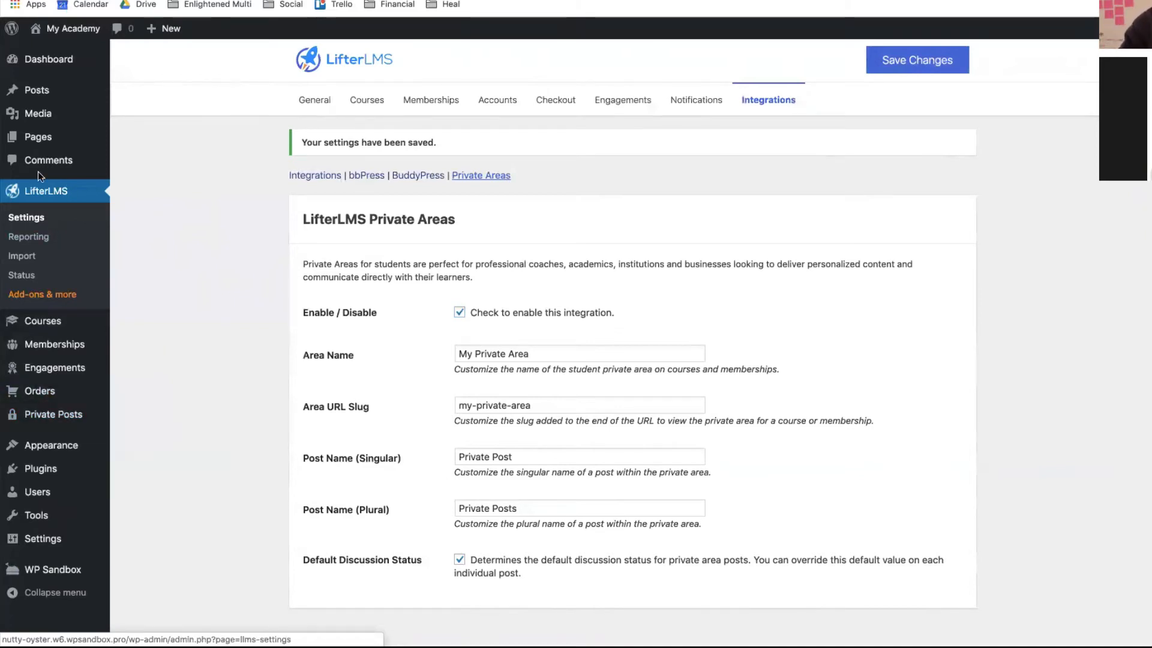
- Open the Lifestyle Course for editing, review its pricing on the live page, and return to the editor
mouse_move(35, 145)
click(32, 324)
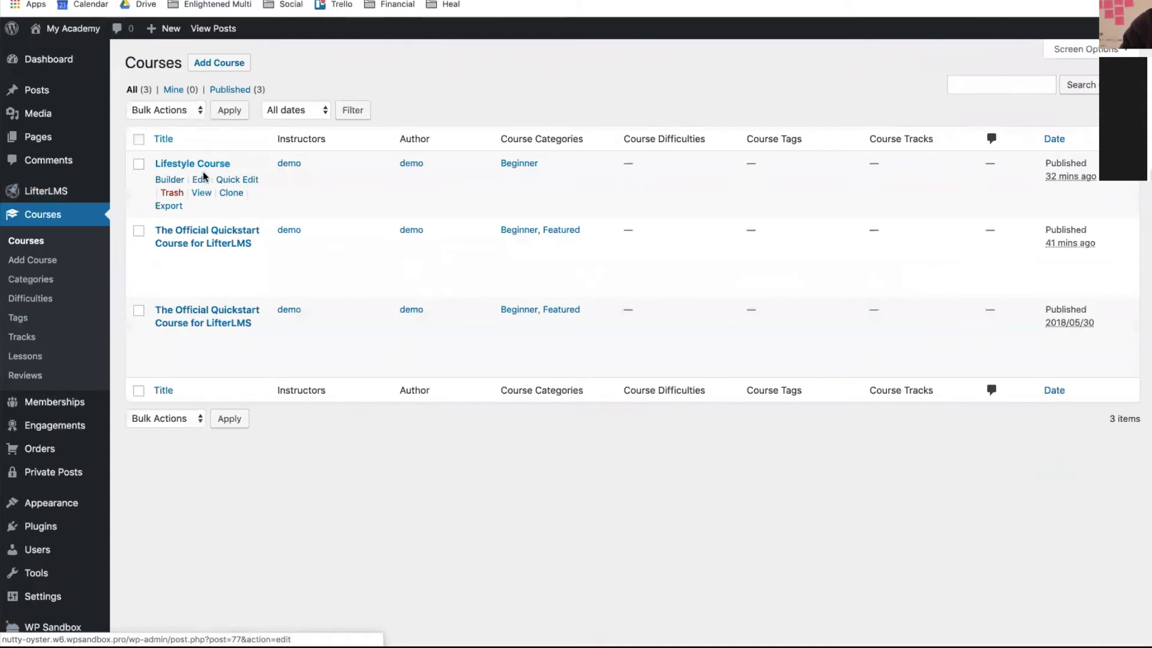
click(202, 181)
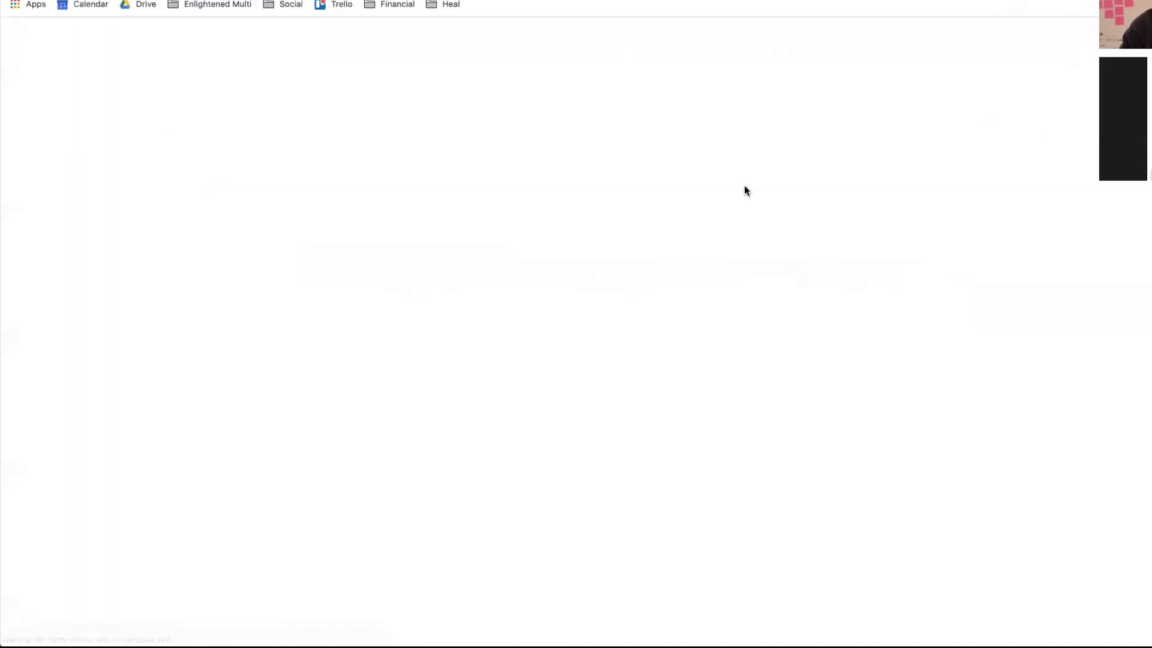
scroll(928, 383, down, 10)
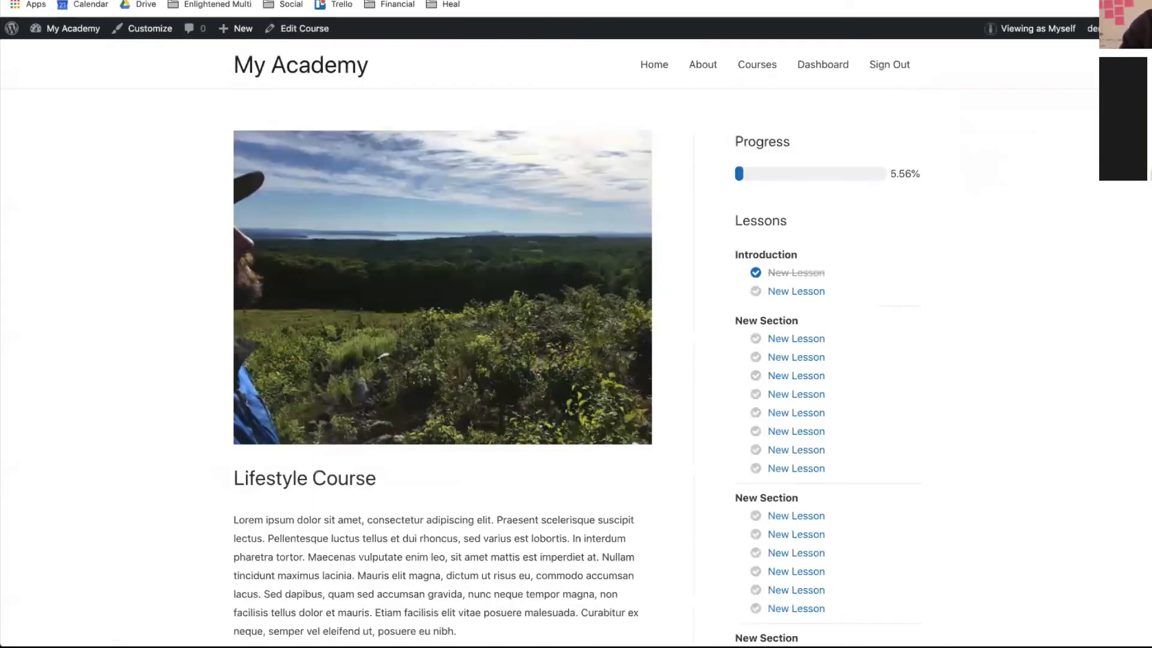
scroll(564, 322, down, 10)
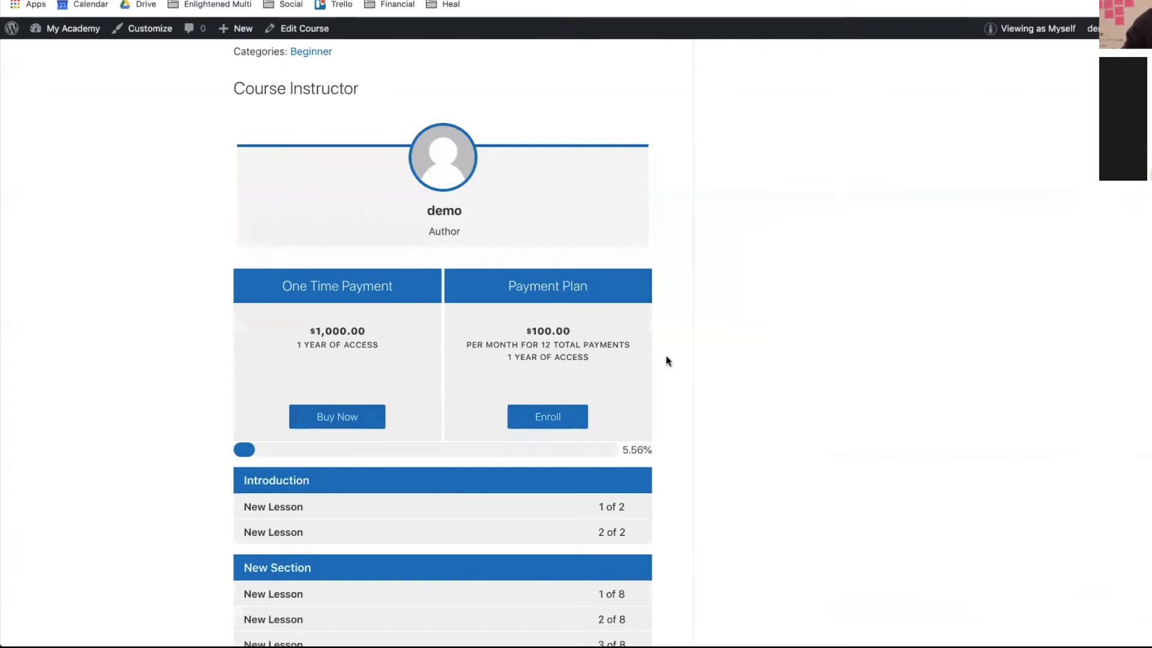
scroll(531, 371, up, 10)
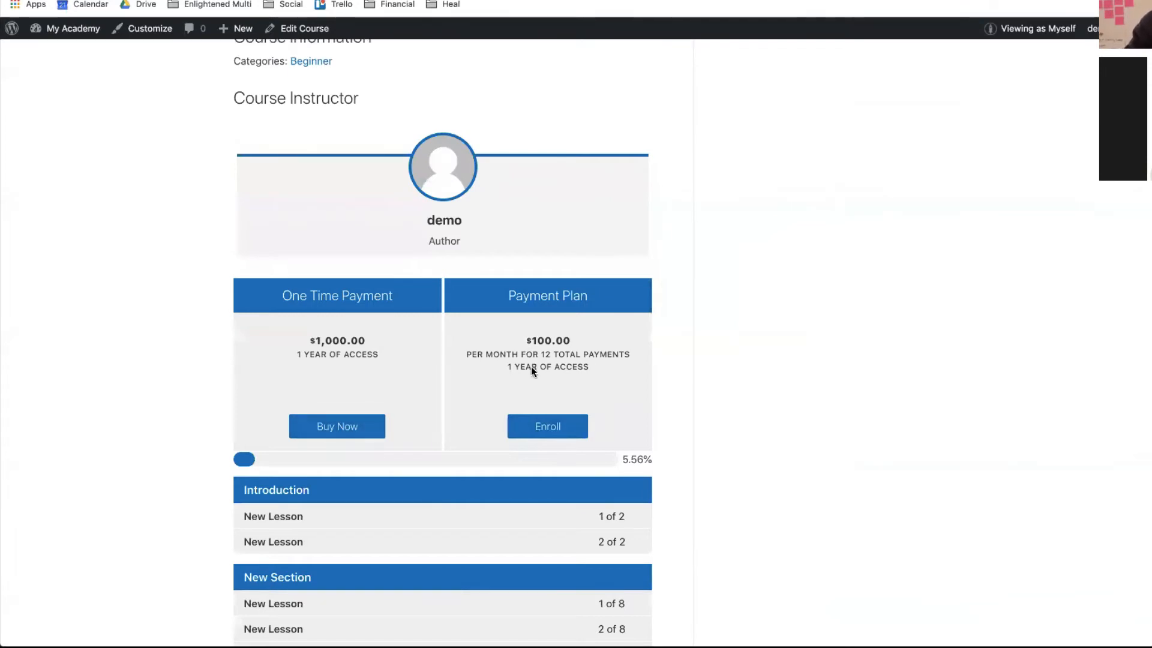
key(ctrl+shift+Tab)
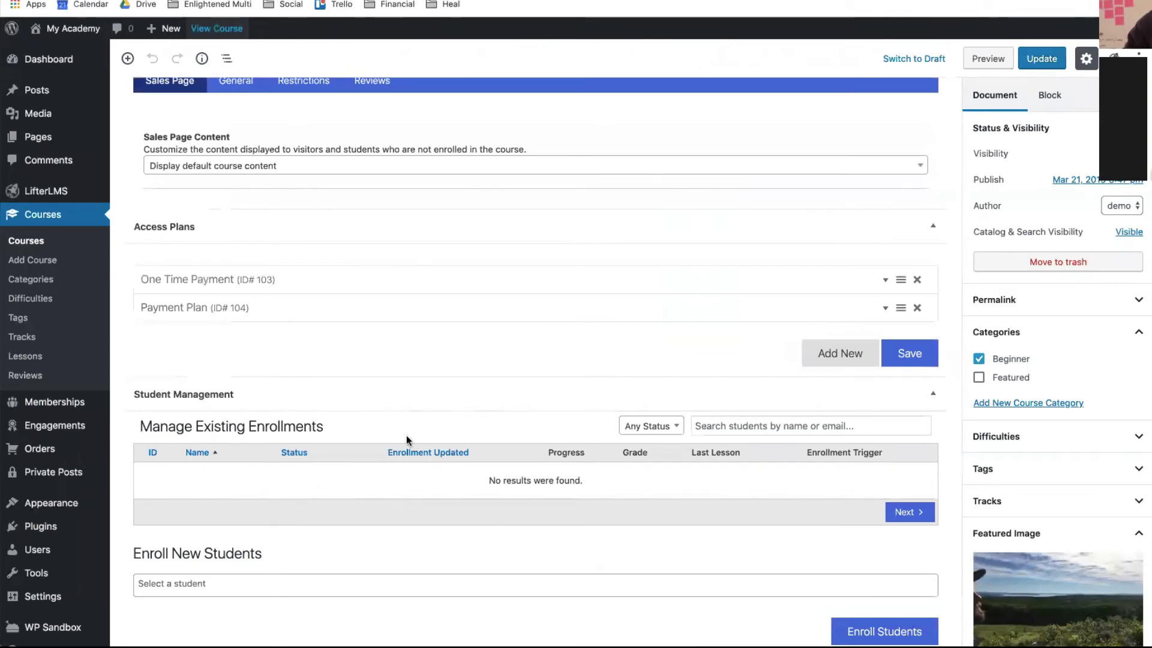
- Add a 'Course + Coaching' access plan priced 50000 with access expiring after 1 year
click(831, 358)
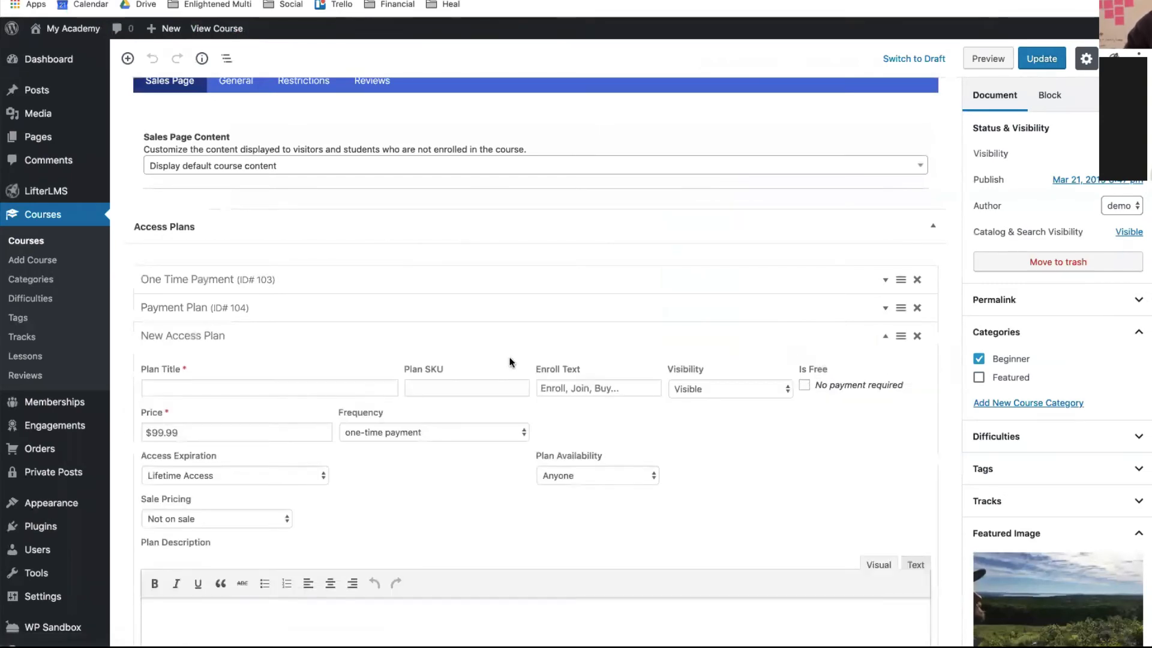
click(263, 383)
text(Co)
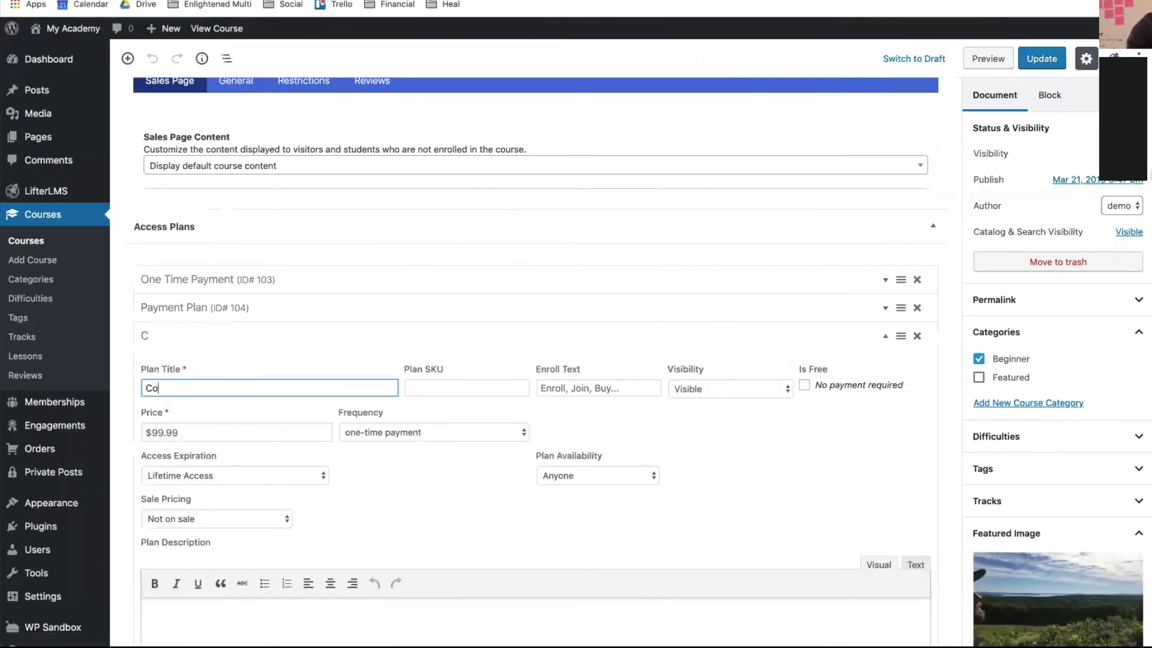
text(urse +)
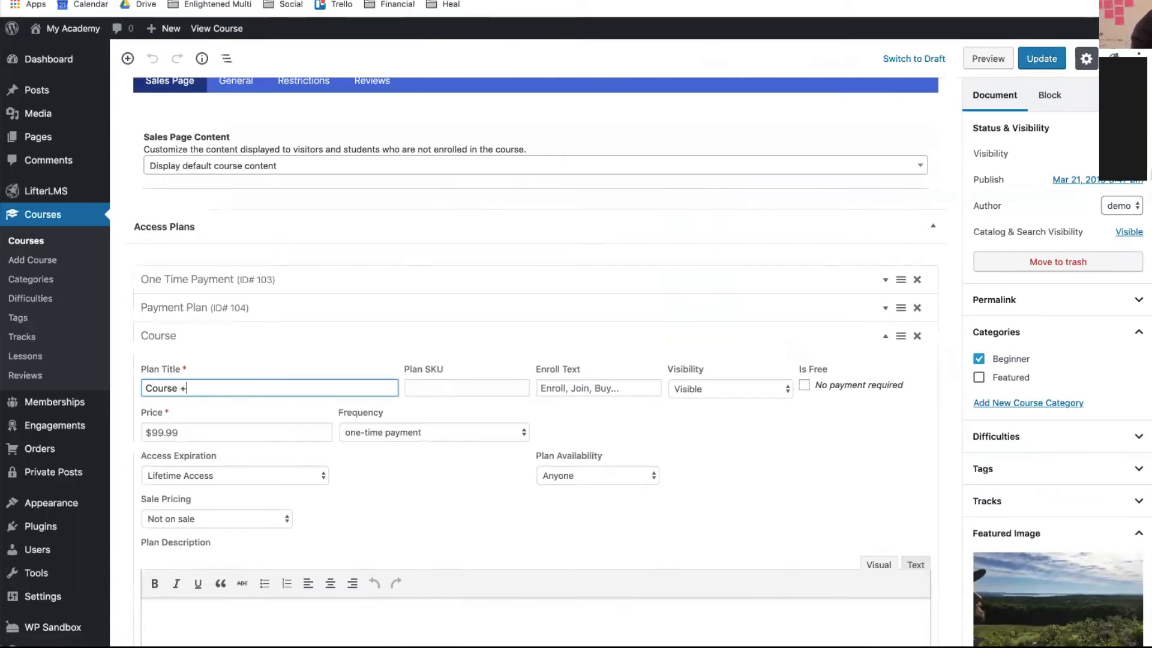
text( Coaching)
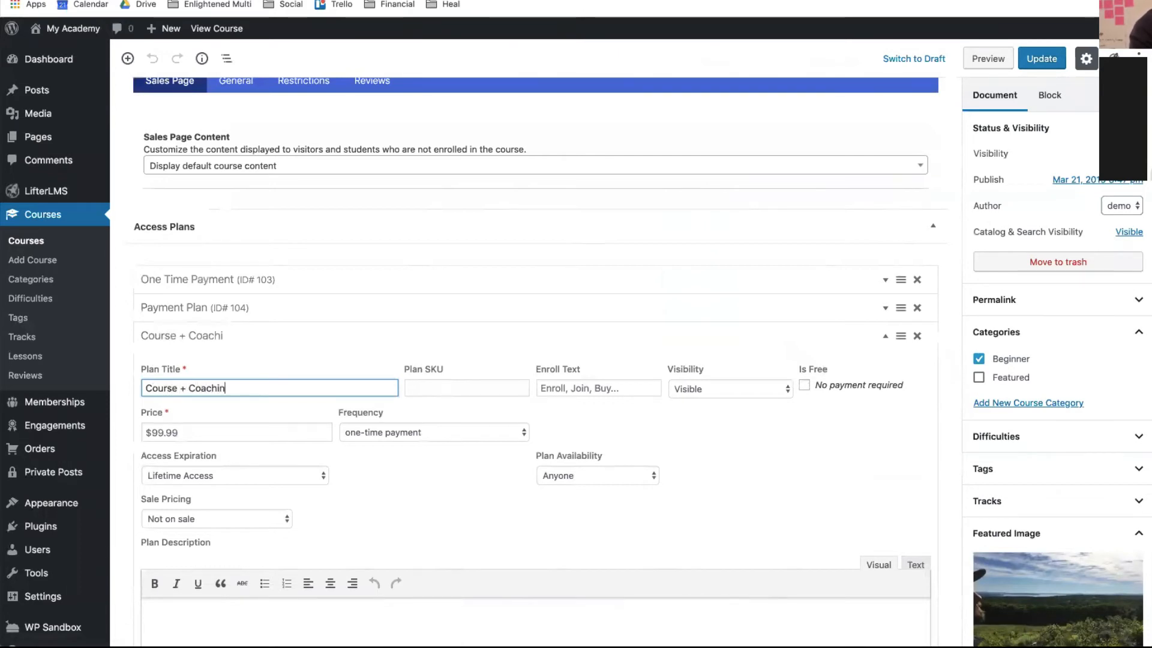
click(203, 432)
text(50000)
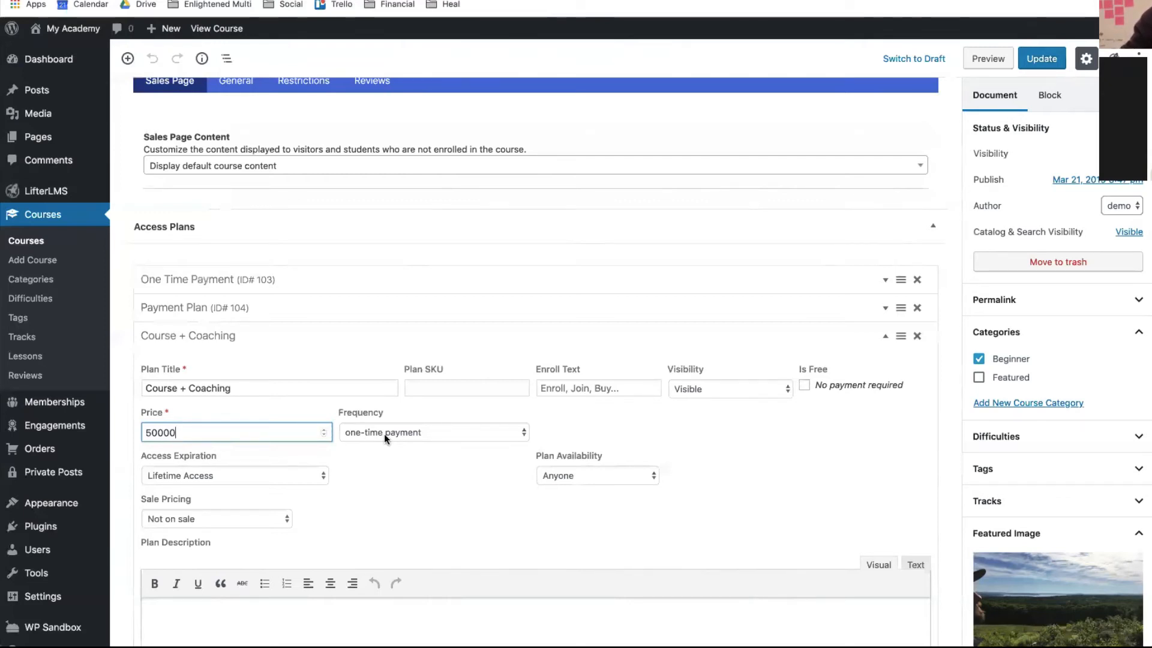
click(293, 476)
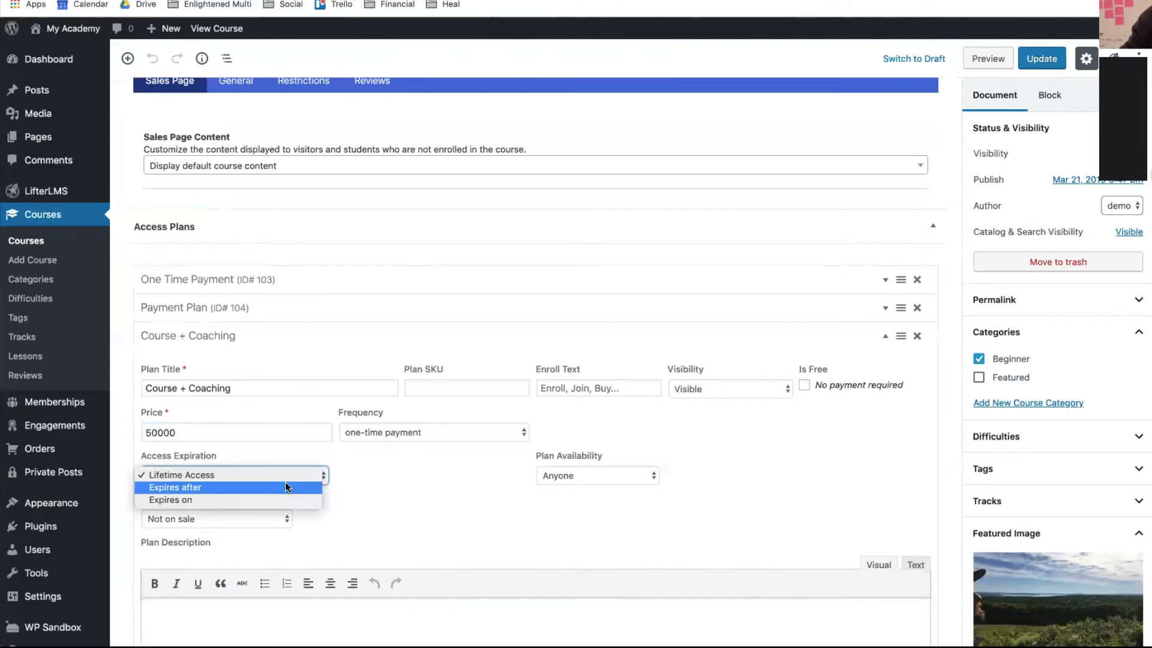
click(286, 482)
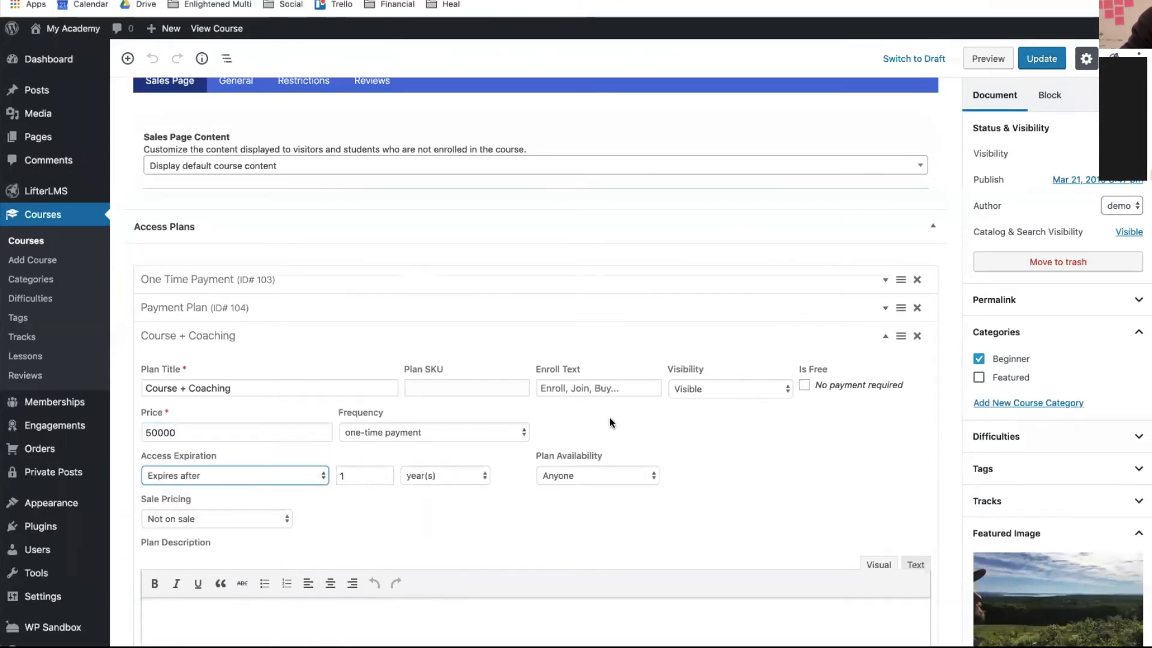
- Update the course, collapse the Course + Coaching plan details, and update again
click(1042, 70)
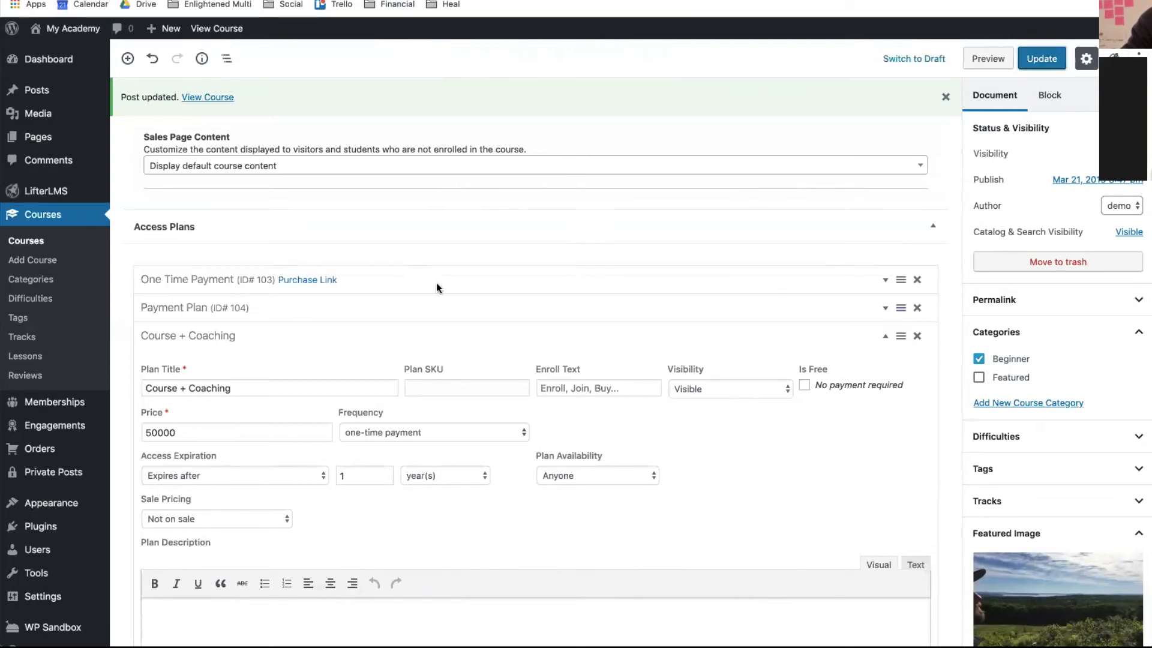
scroll(374, 297, down, 2)
scroll(374, 296, up, 4)
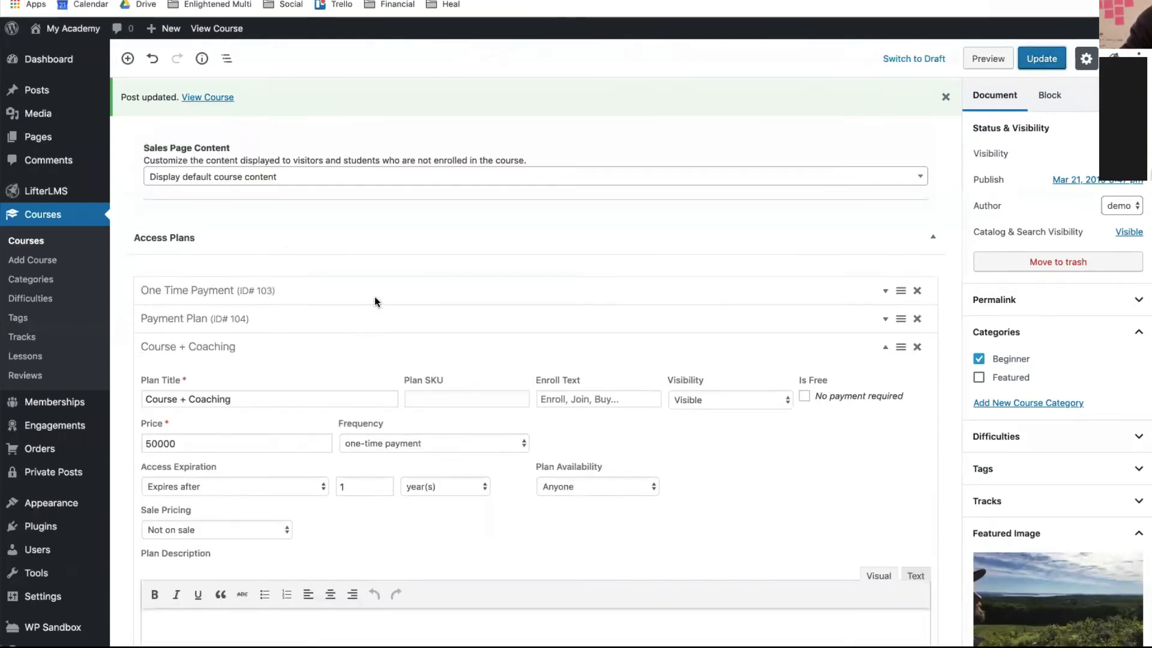
scroll(375, 297, down, 3)
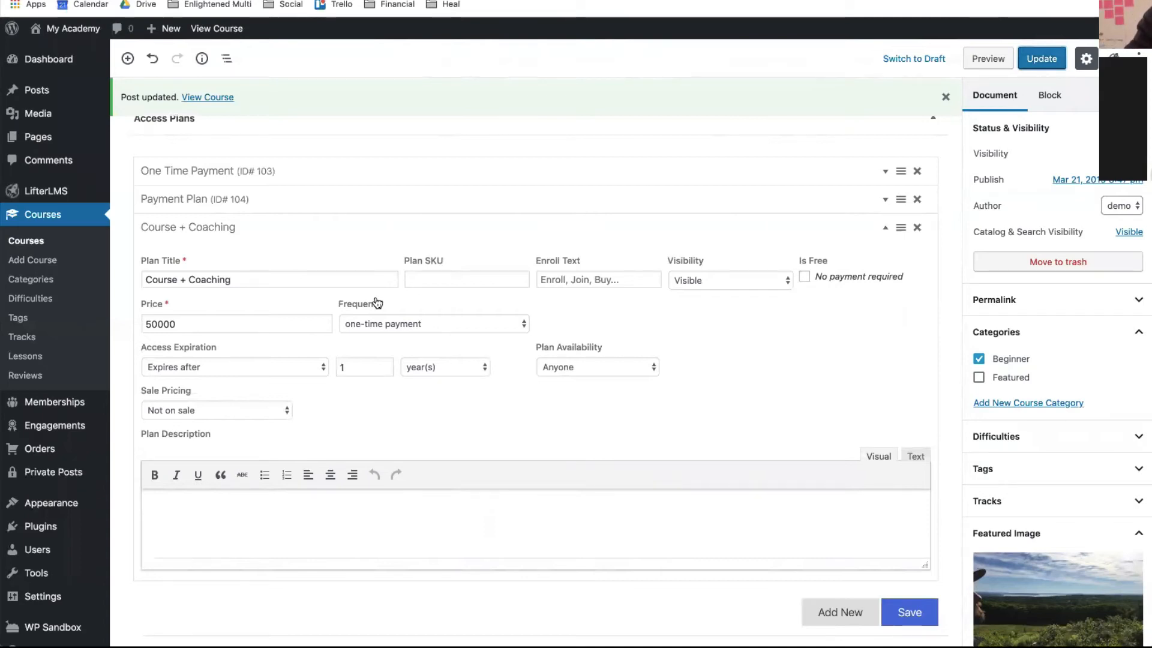
click(885, 235)
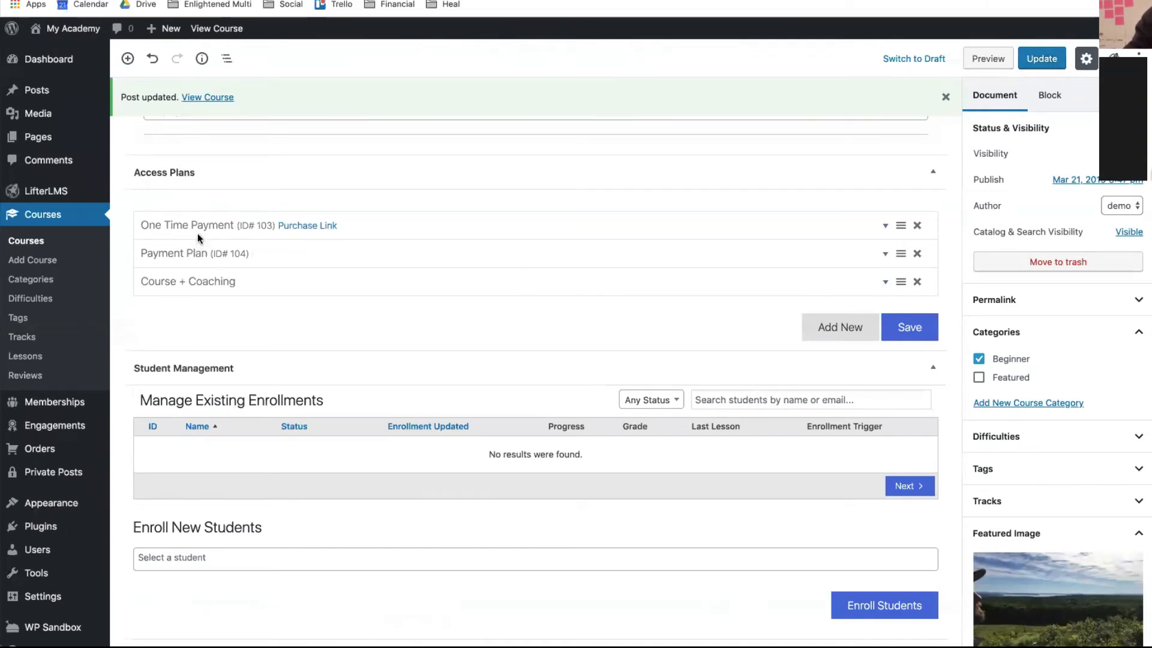
click(1047, 62)
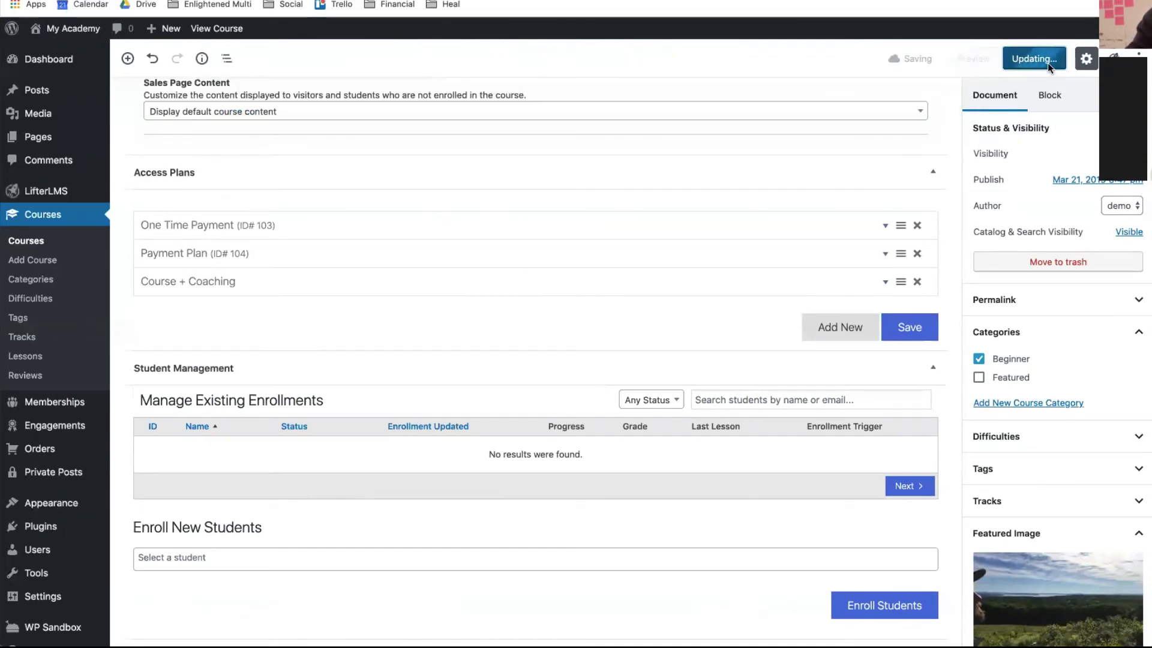
- Preview the live Lifestyle Course page, then return to editing the course
click(233, 31)
scroll(326, 375, down, 6)
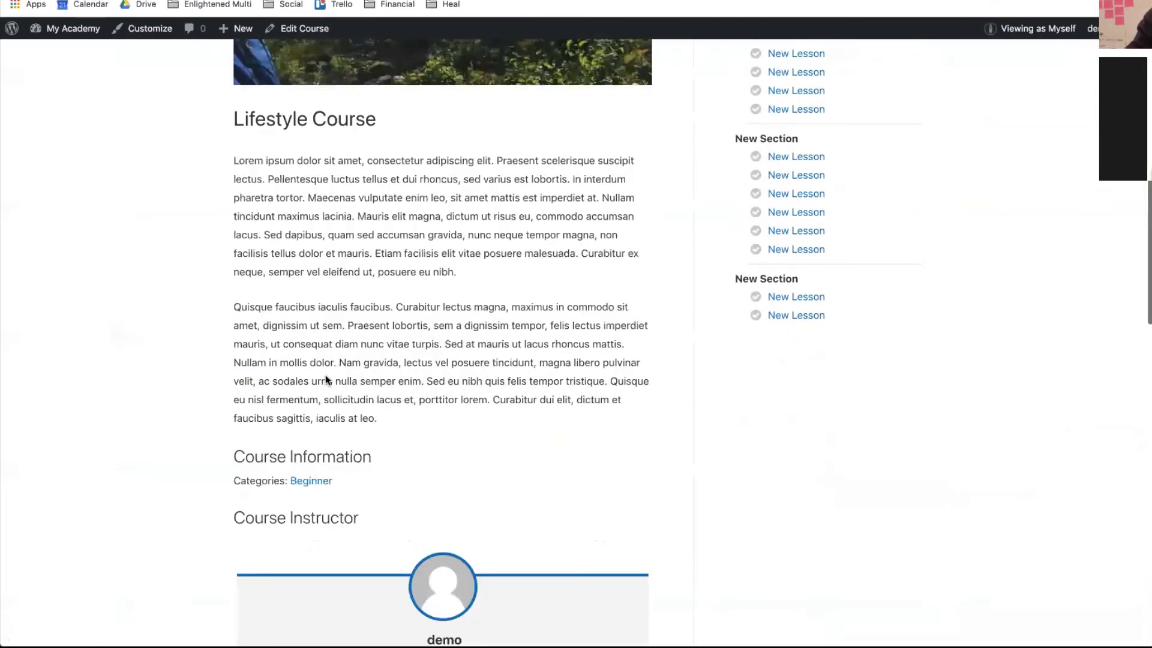
scroll(325, 378, down, 9)
scroll(325, 378, up, 2)
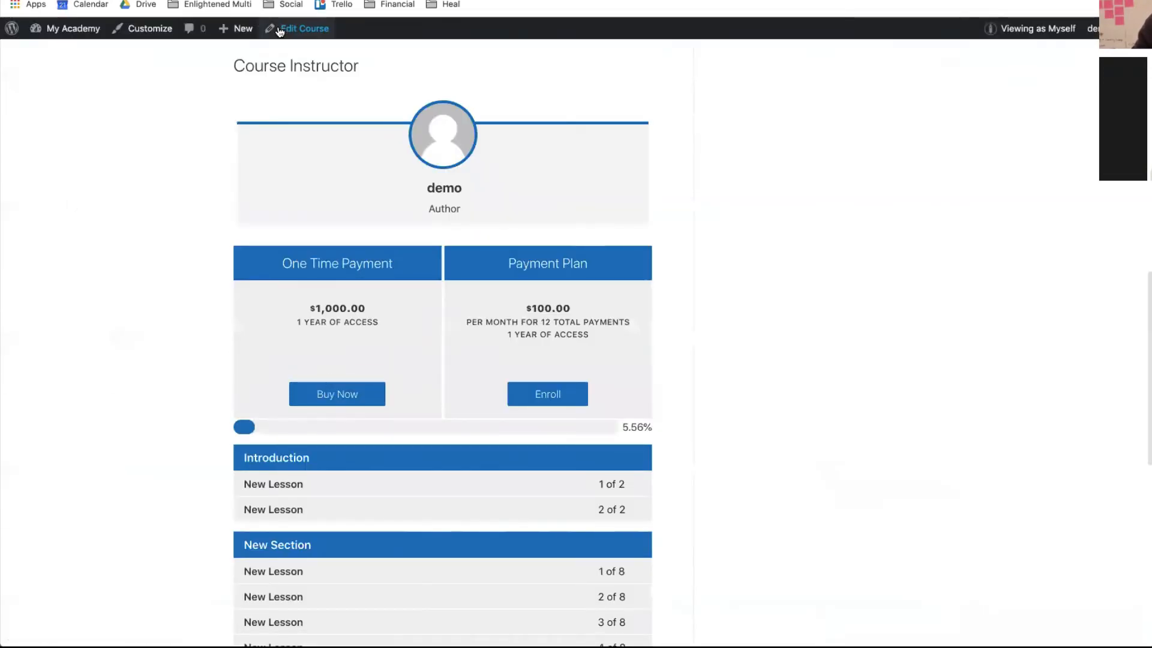
click(280, 30)
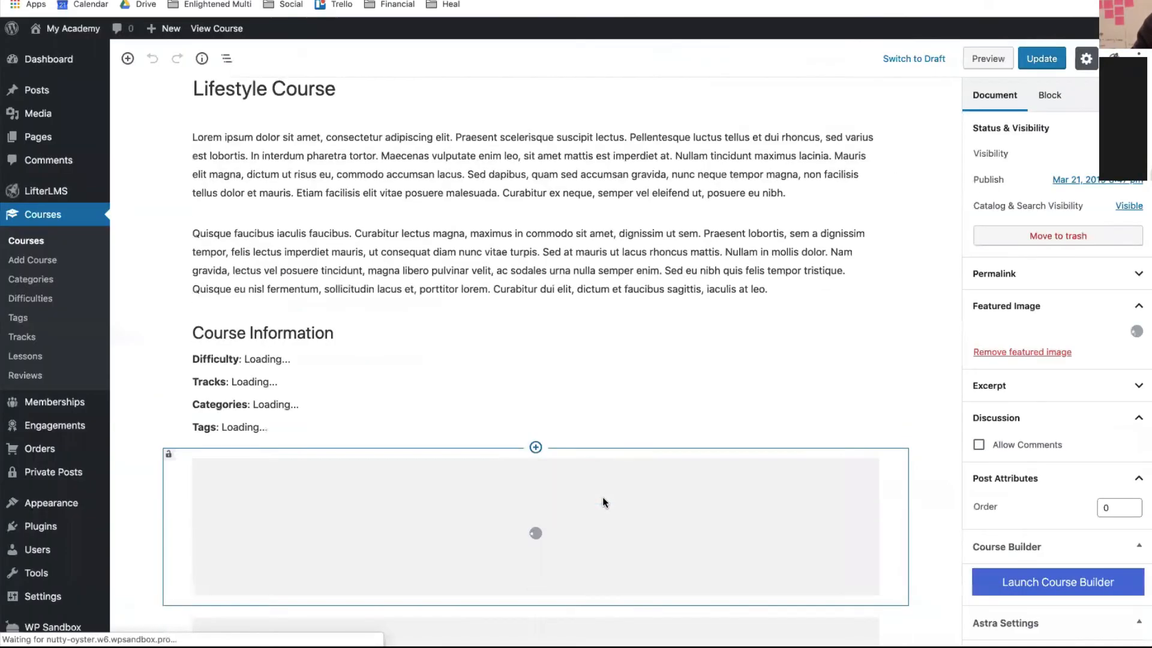
- Add a new access plan titled 'Course + Coaching'
scroll(603, 498, down, 10)
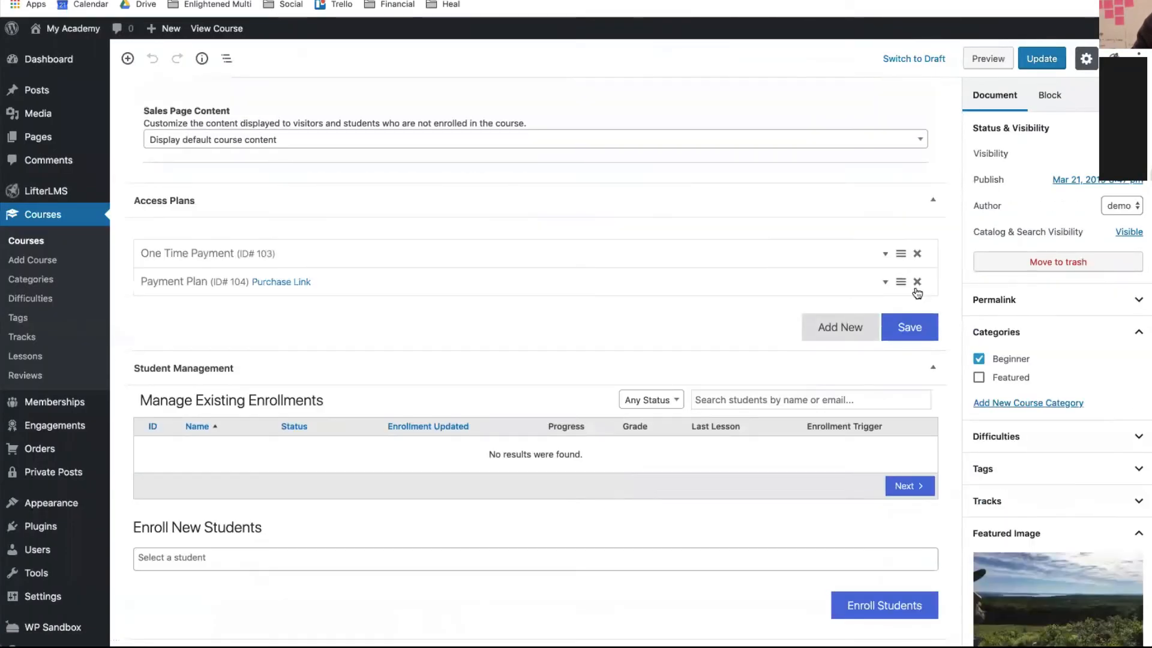
click(840, 327)
click(171, 362)
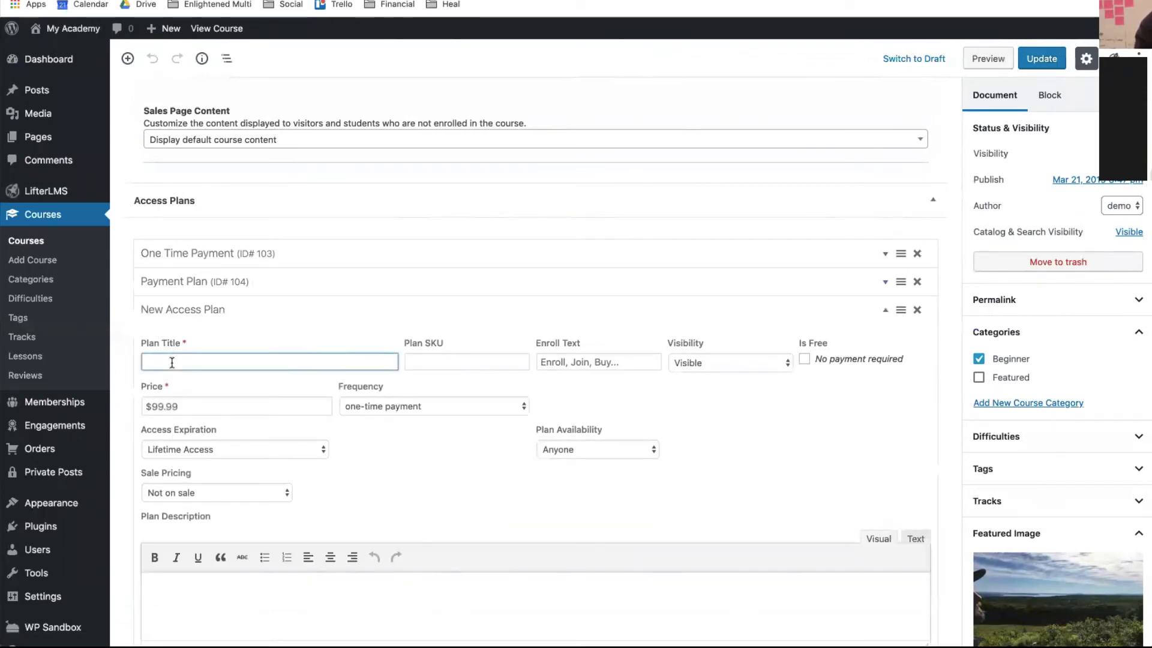
click(245, 325)
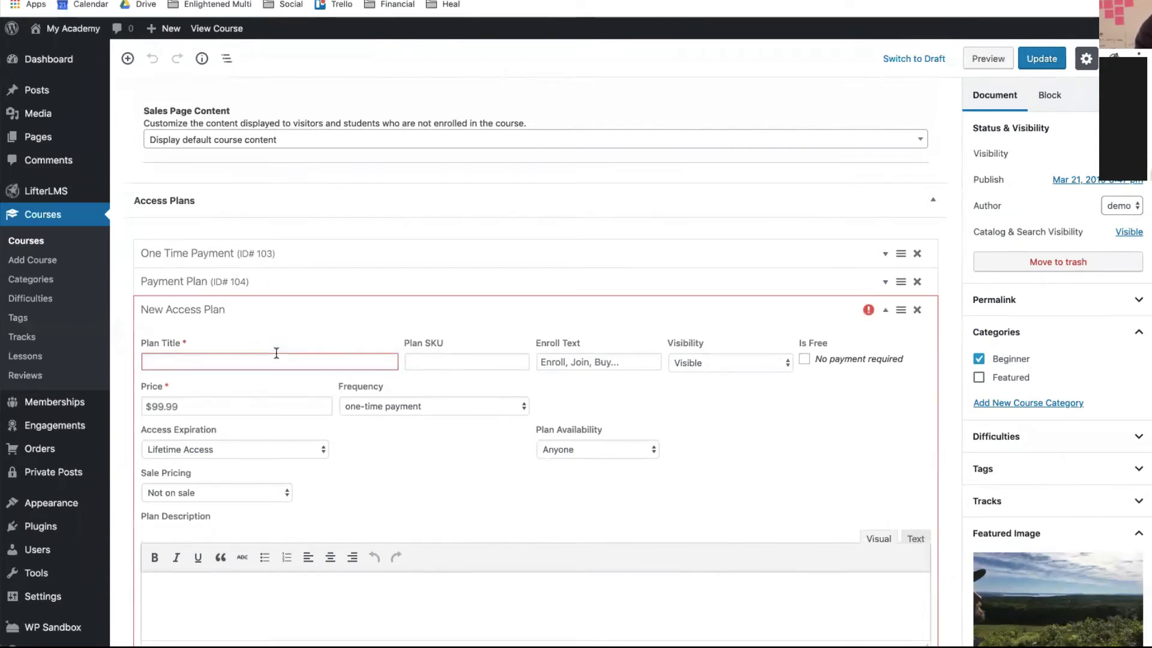
click(218, 369)
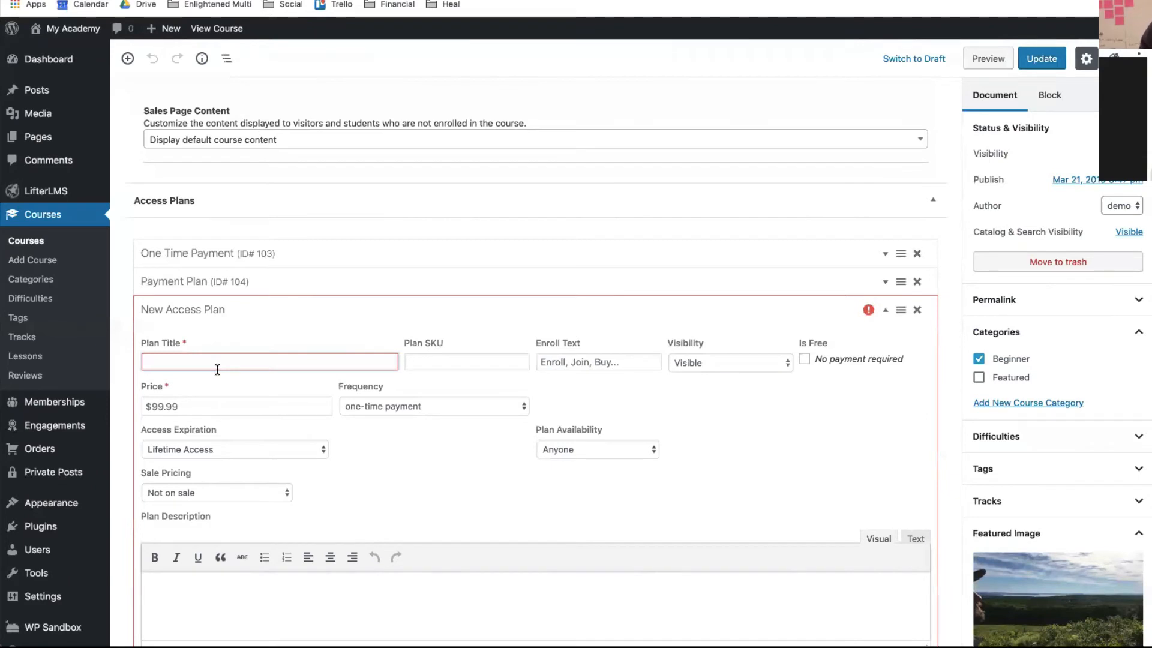
text(Course )
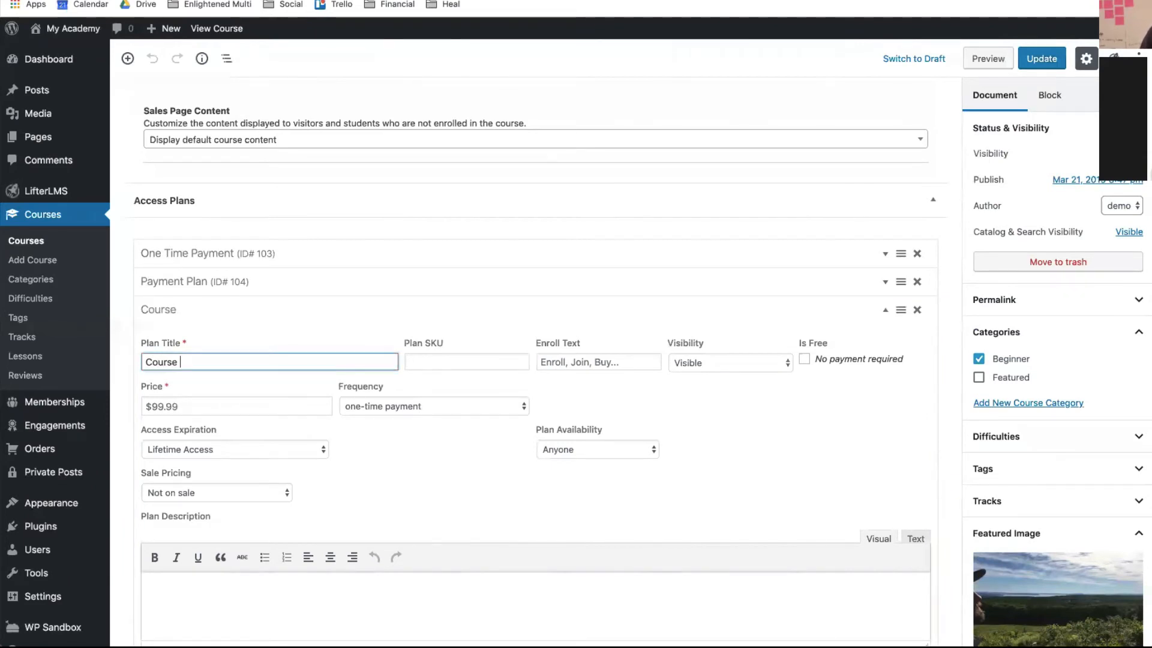
text(+ Coaching)
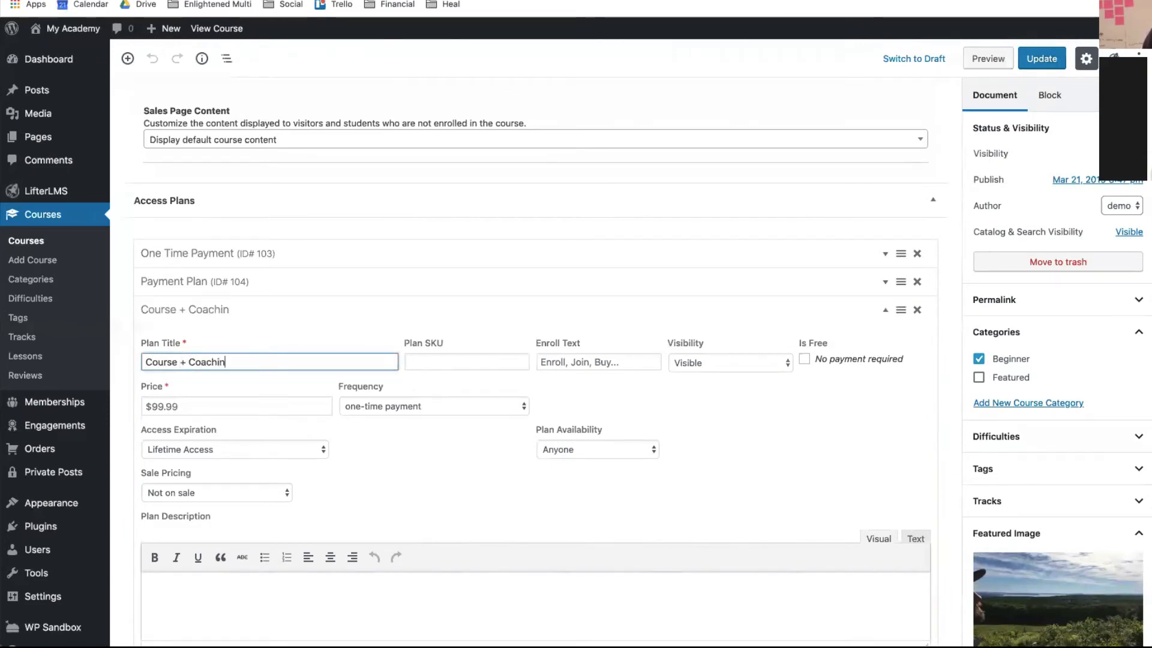
click(492, 360)
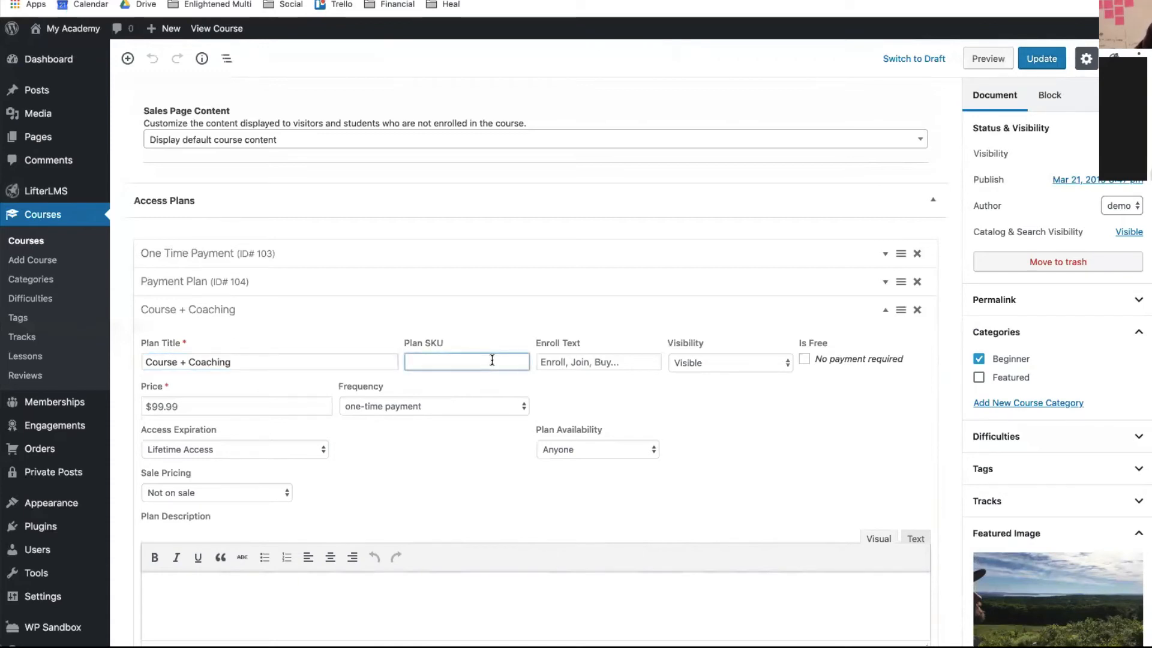
- Price the plan at 50000, set access to expire after 1 year, and save it
click(179, 407)
text(50000)
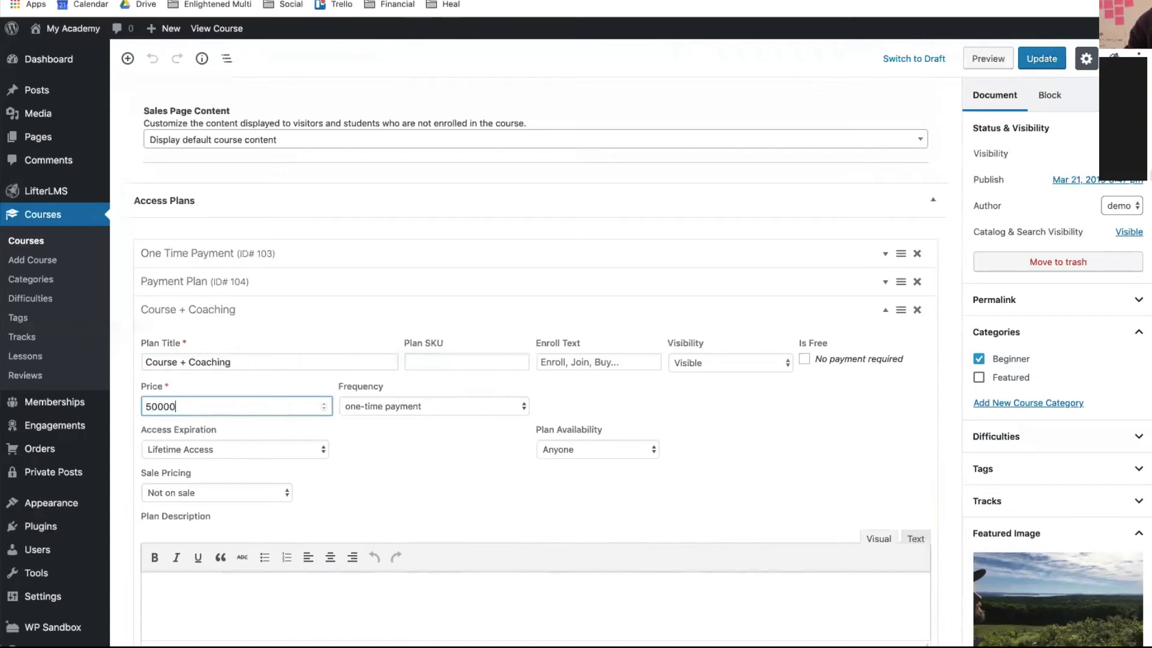
click(155, 406)
click(301, 446)
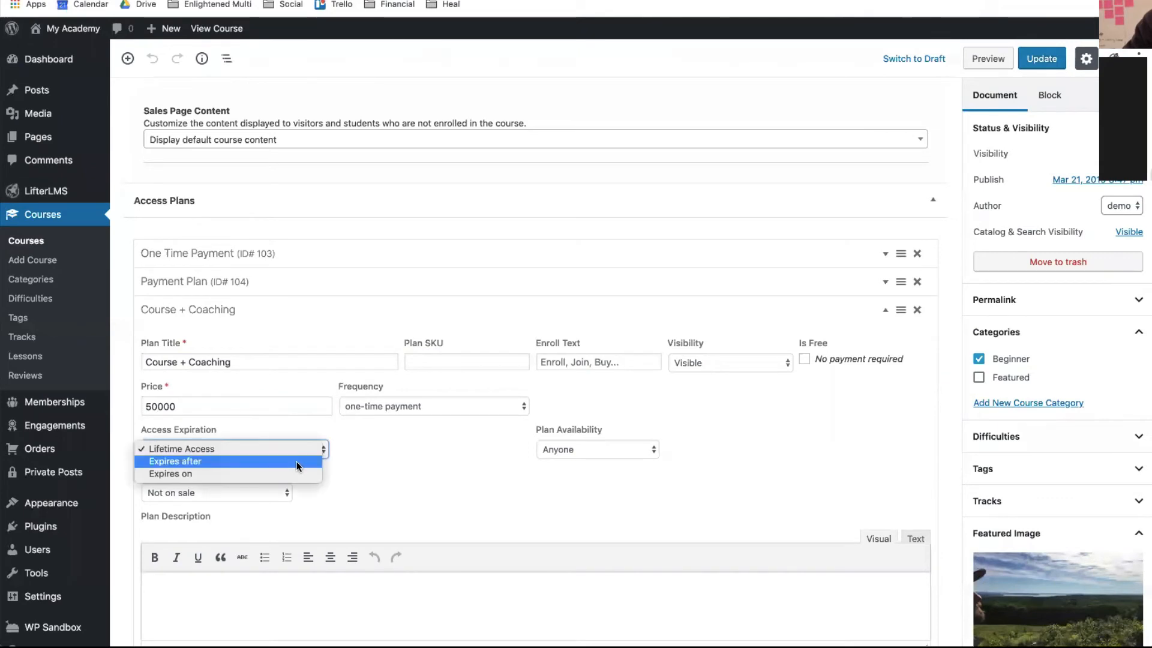
click(304, 462)
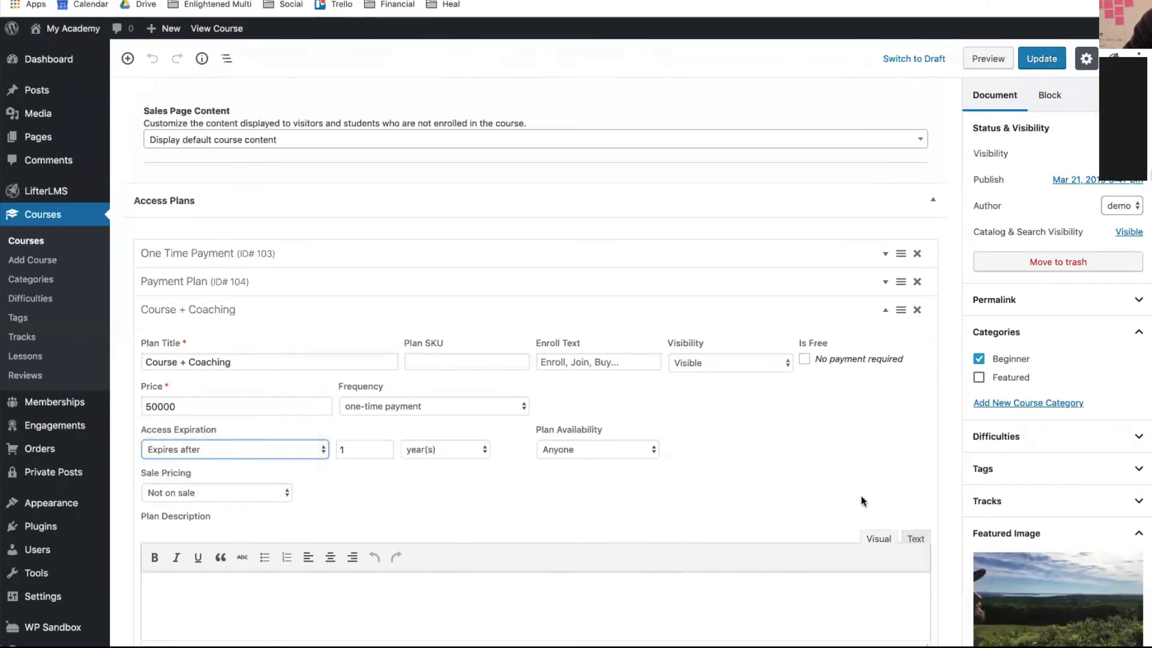
scroll(861, 495, down, 6)
click(914, 335)
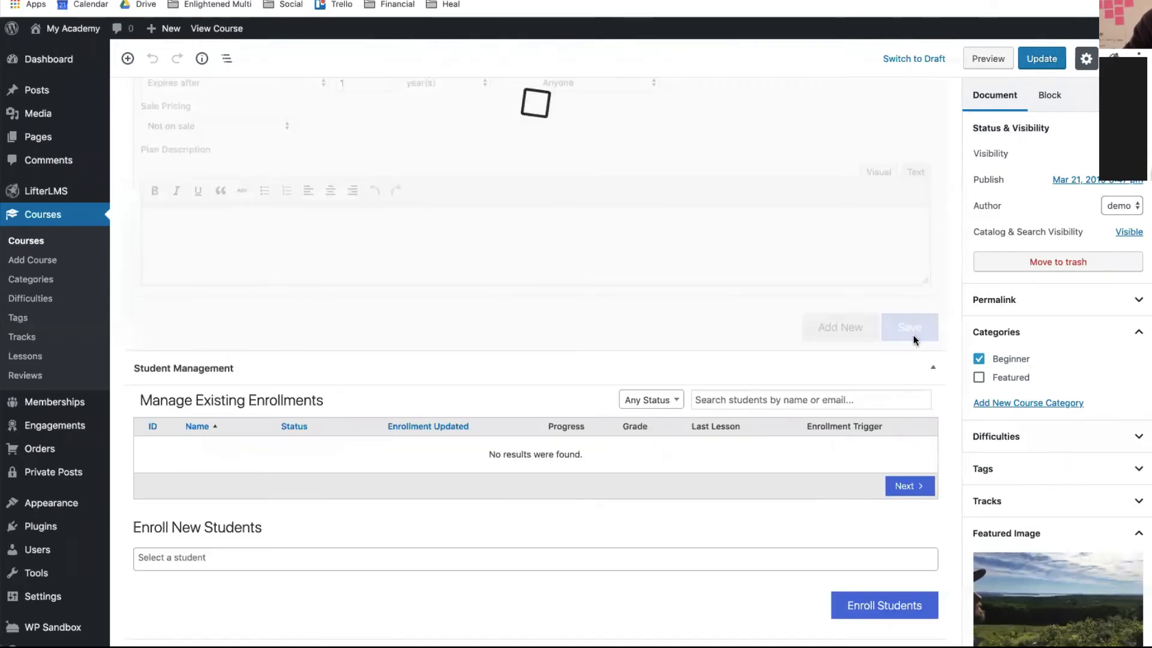
scroll(913, 335, down, 2)
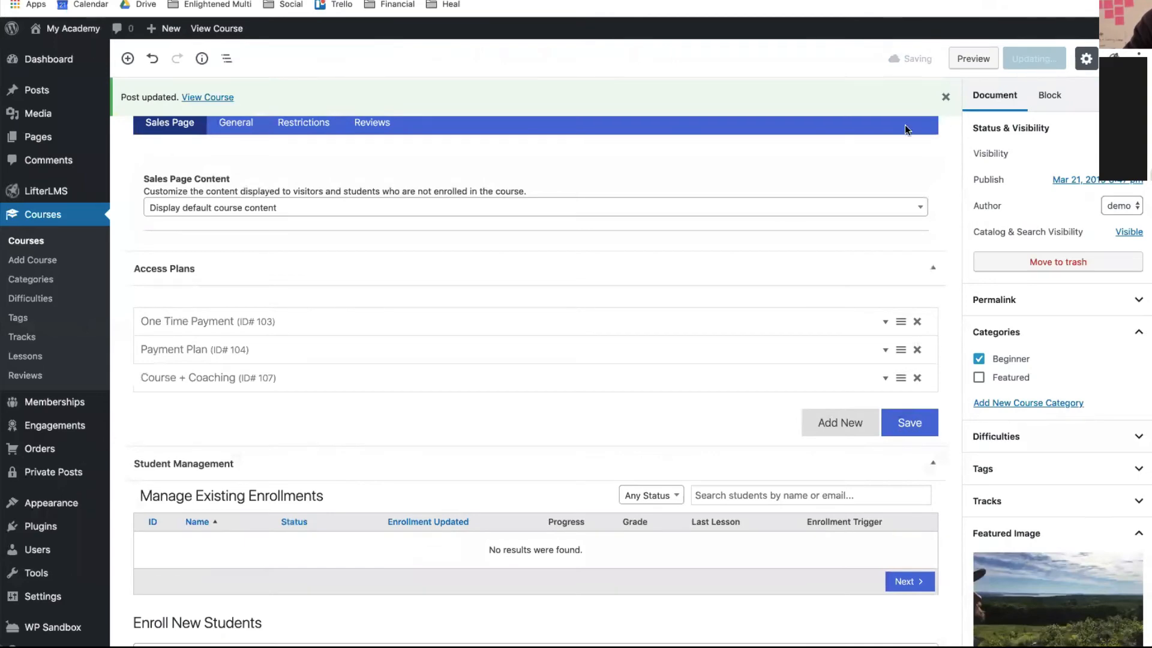
- View the Lifestyle Course on the public site and enroll in the $50,000 Course + Coaching plan
click(224, 98)
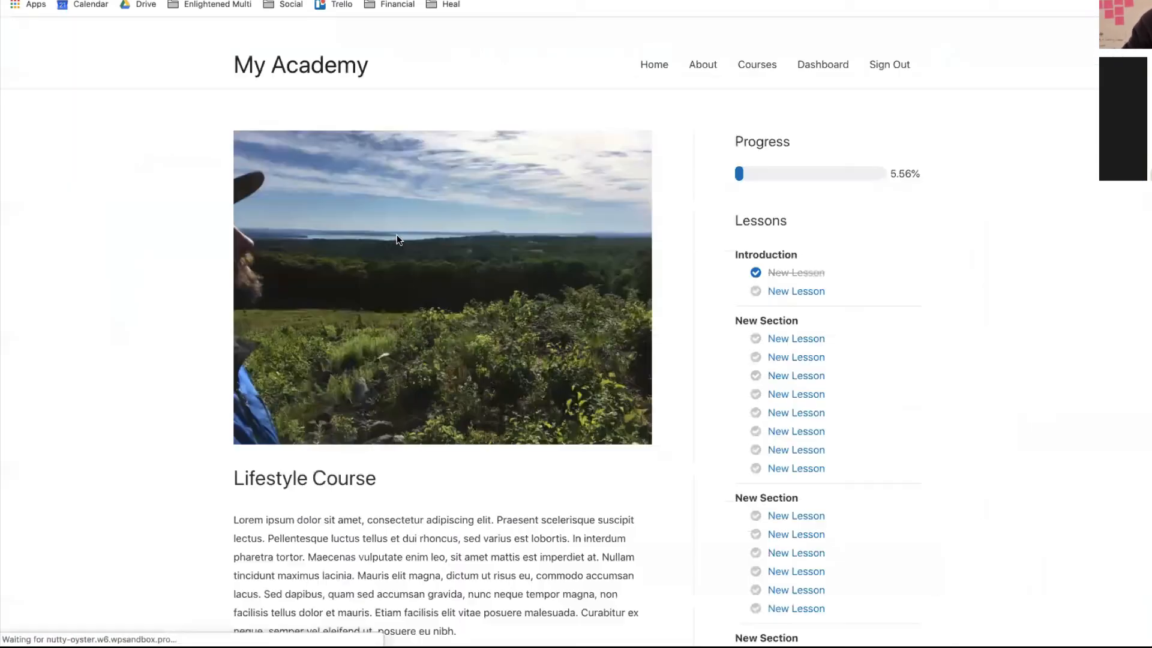
scroll(432, 296, down, 10)
scroll(432, 297, down, 2)
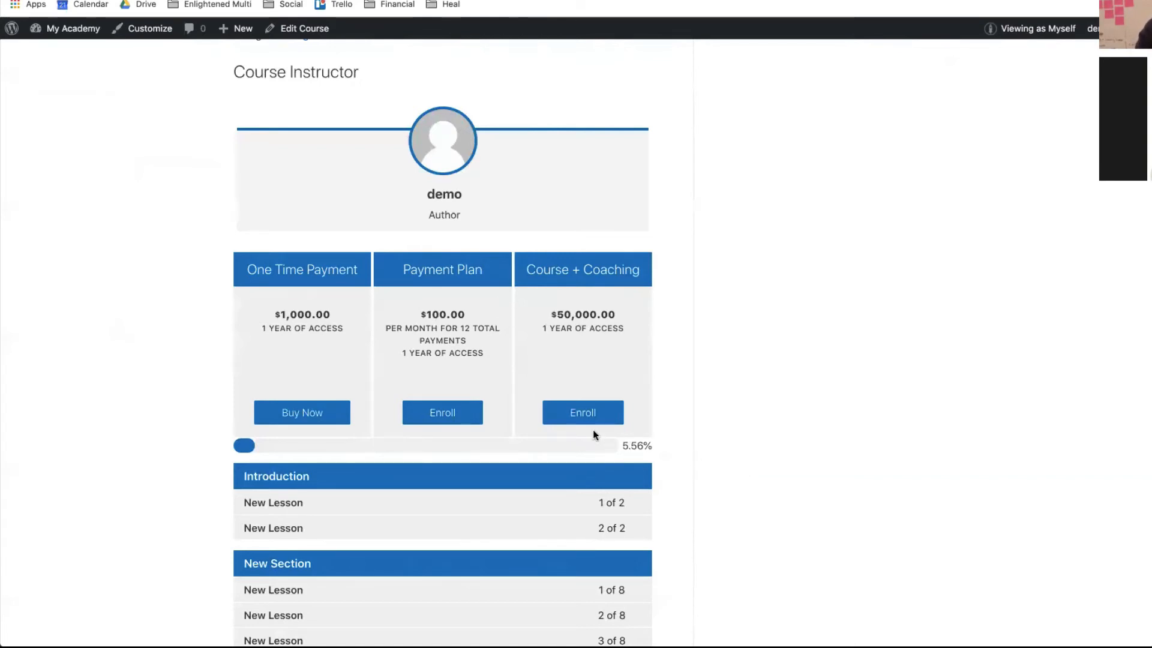
click(591, 412)
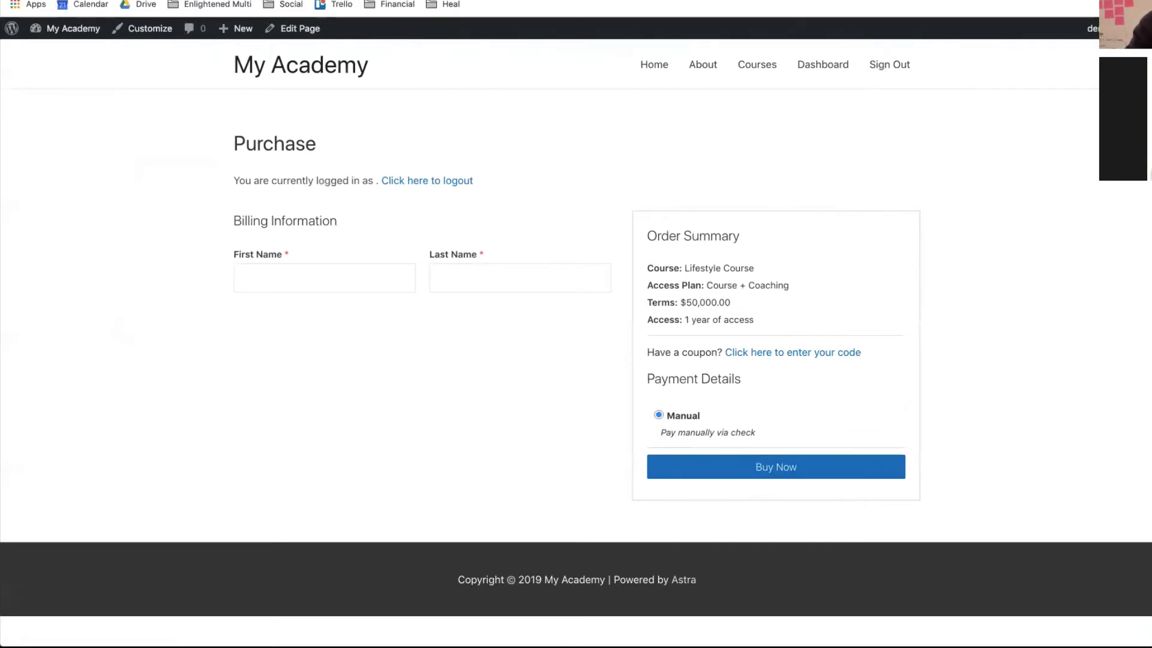
- Return from the Course + Coaching Purchase page to the admin Dashboard via My Academy
mouse_move(60, 28)
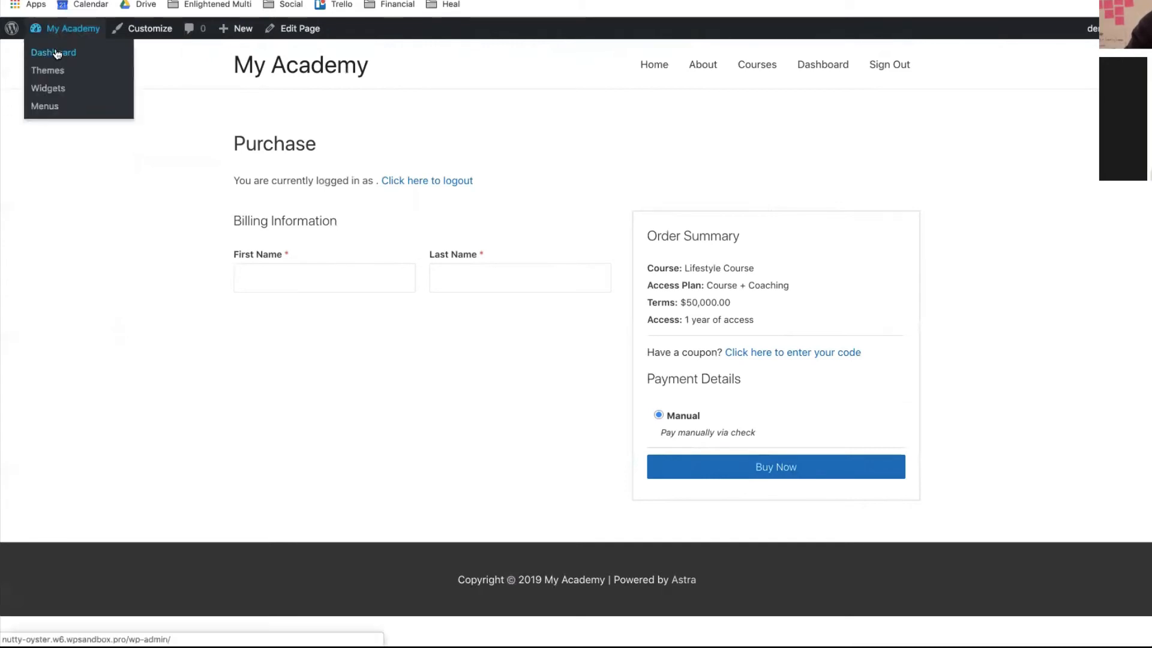
click(57, 53)
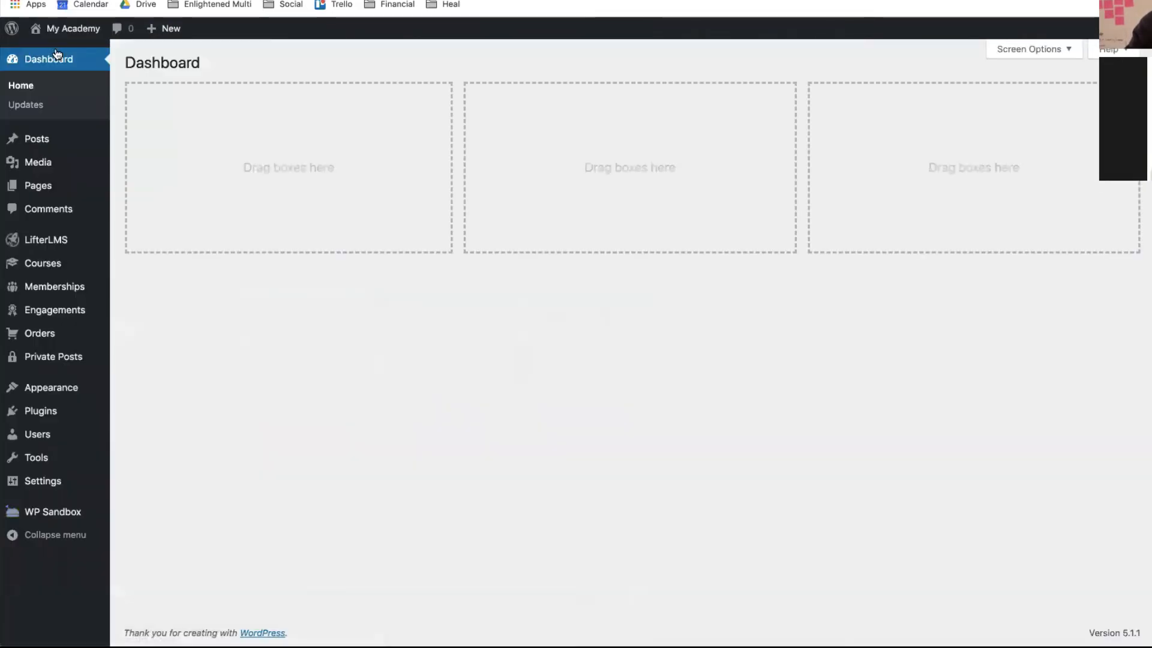
mouse_move(47, 354)
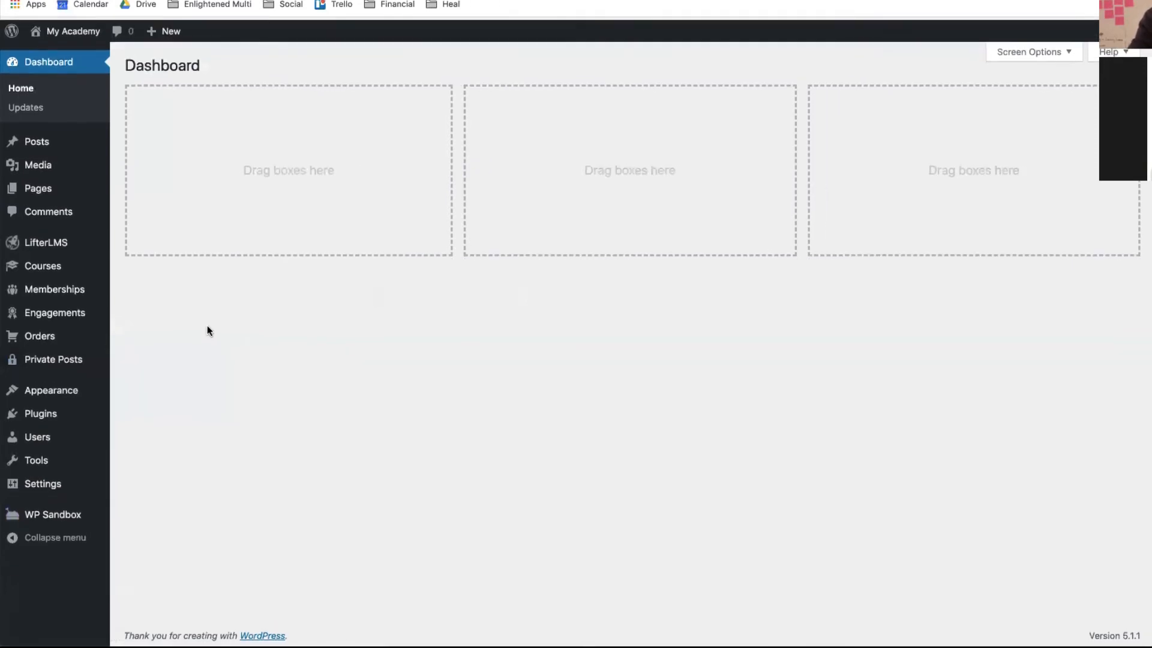
- Visit the My Academy Welcome home page, then return to the admin Dashboard
mouse_move(73, 30)
click(73, 54)
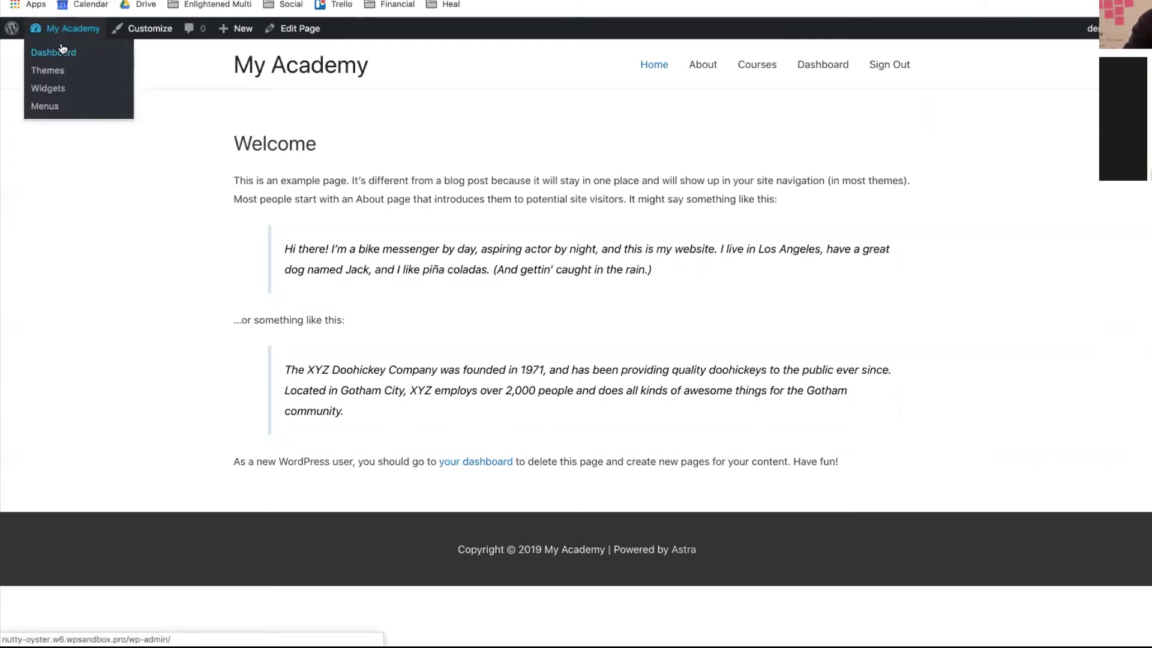
click(63, 49)
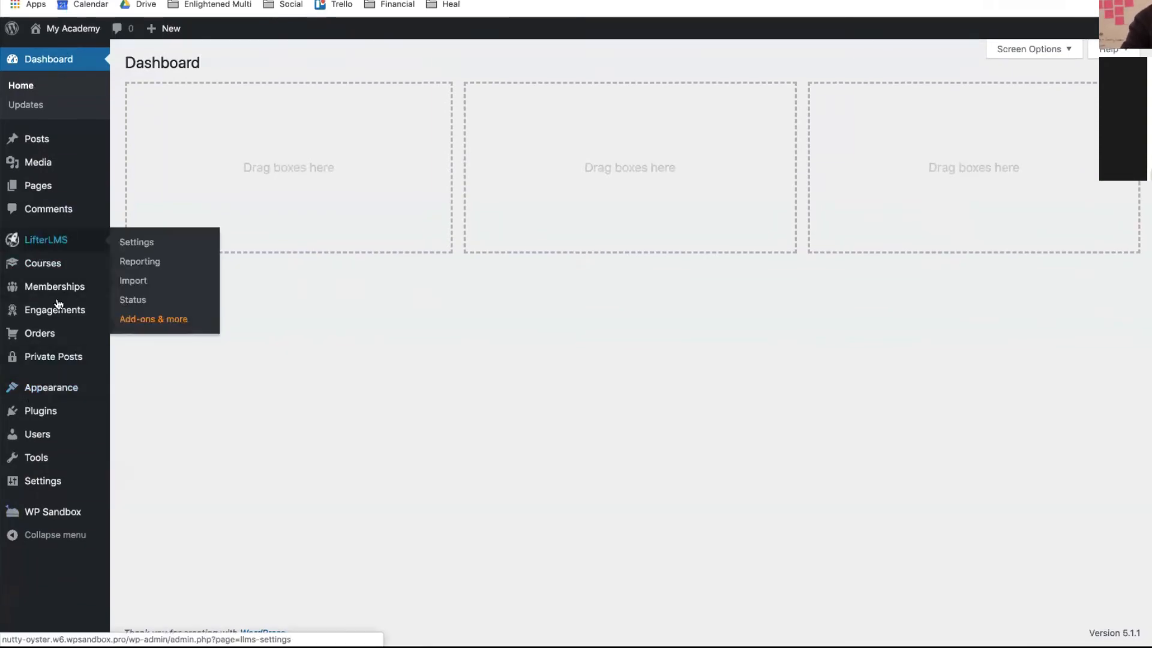
- Open the Users list and start adding a new user
click(30, 445)
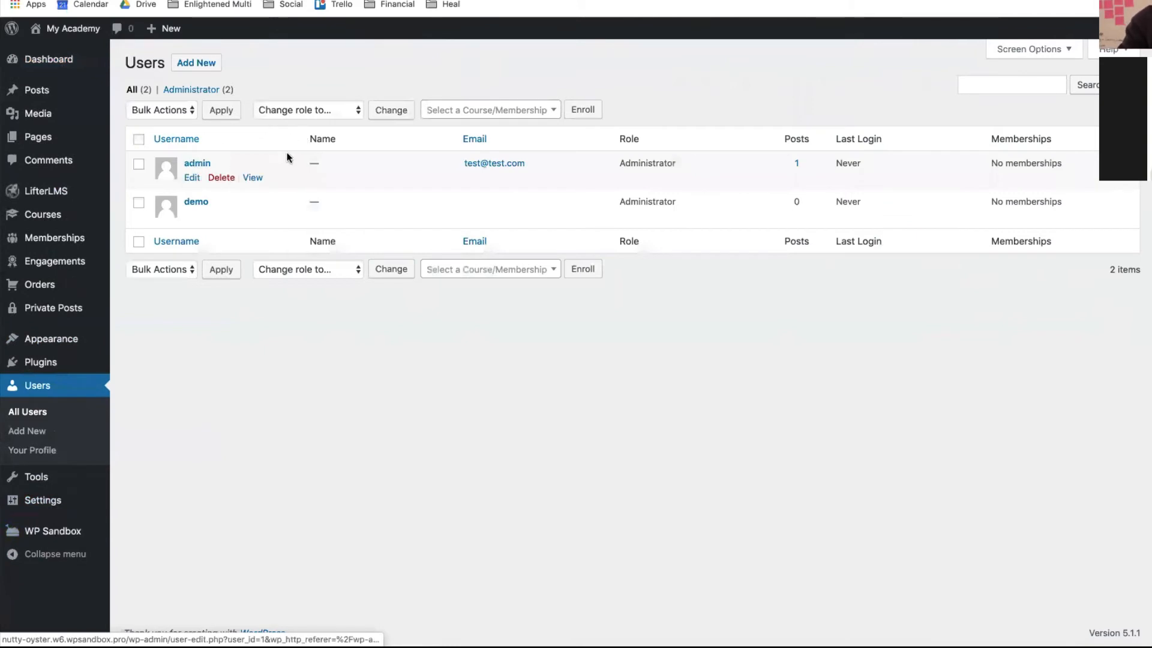
click(209, 73)
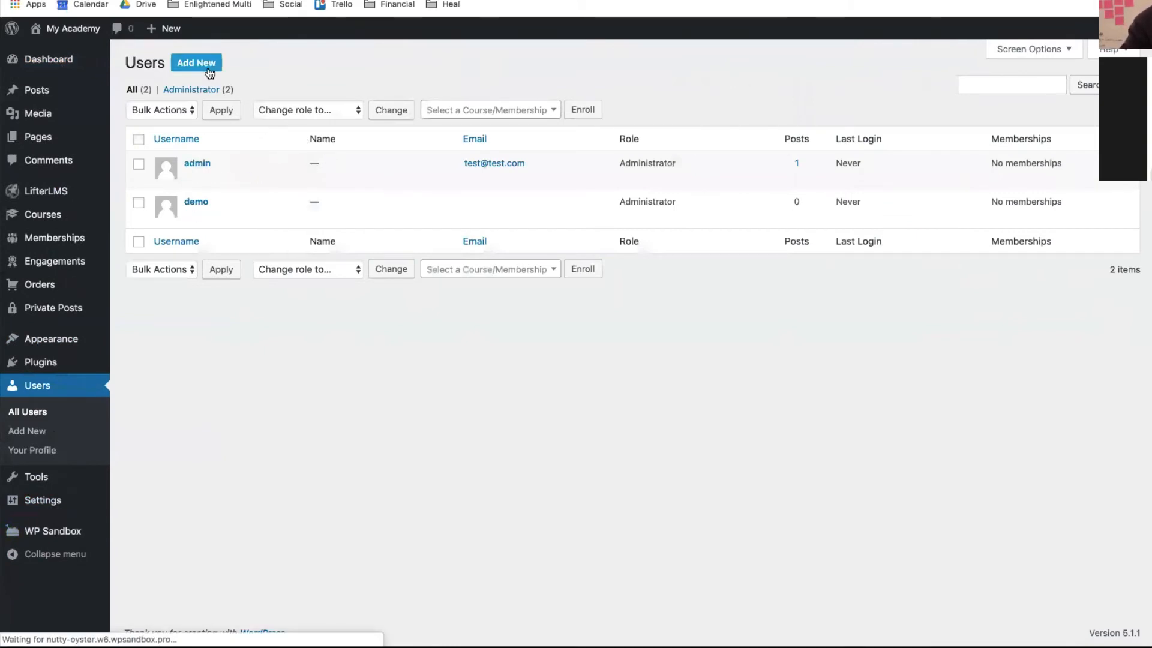
- Enter the new user's username, e-mail address, first name and last name
click(326, 128)
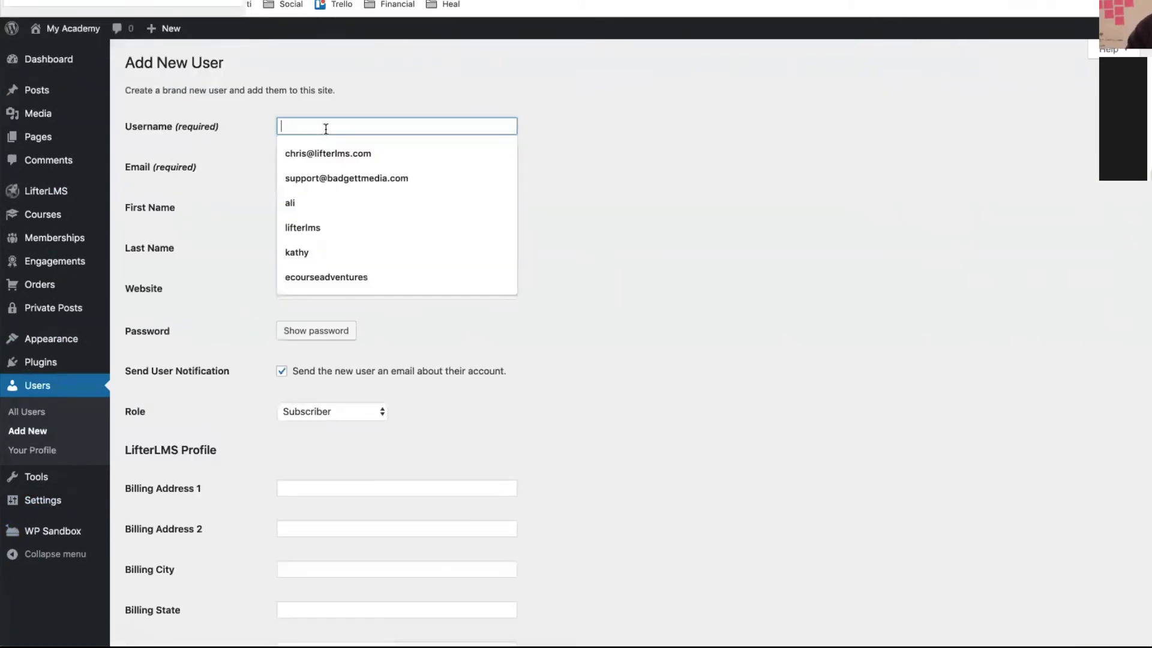
text(sandy)
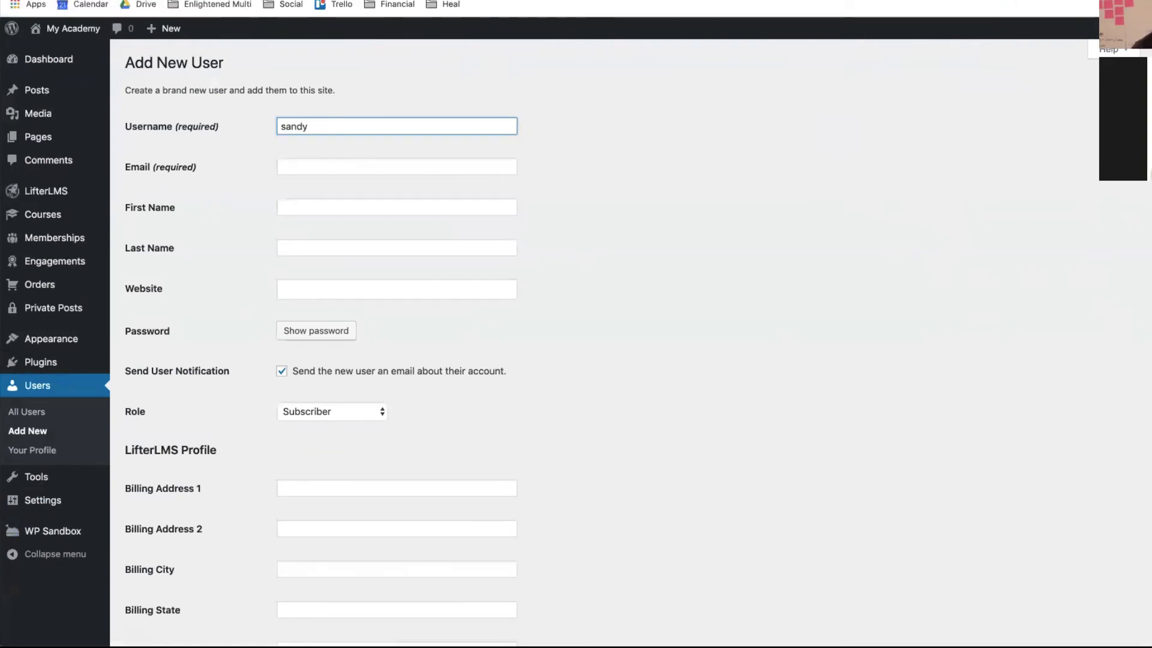
click(355, 168)
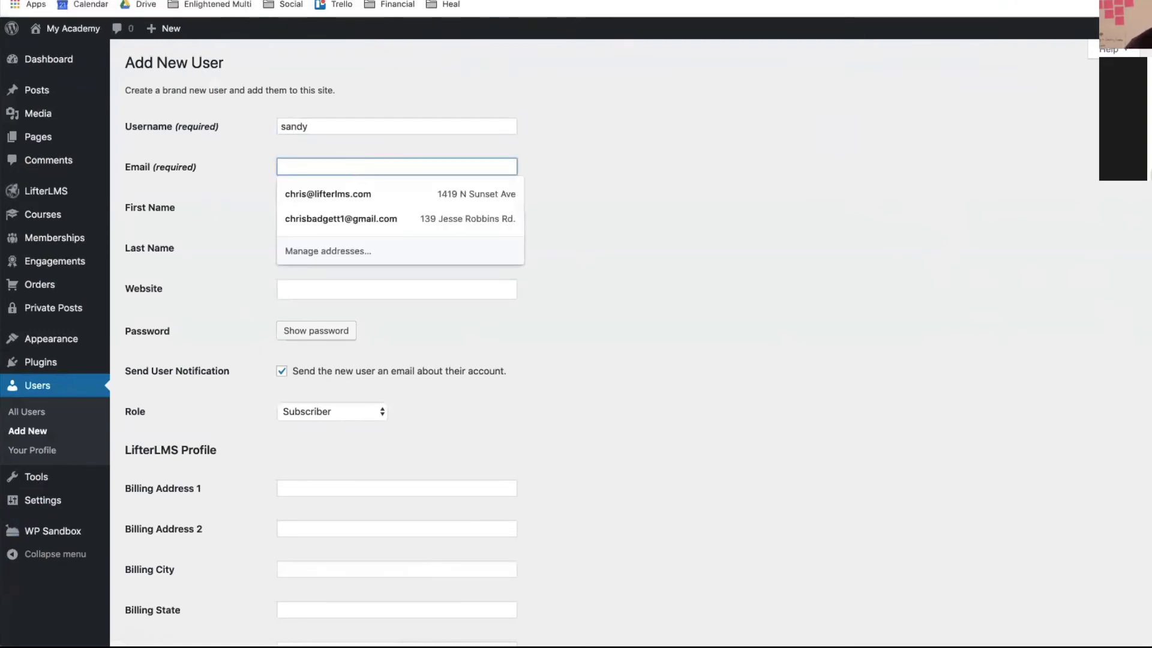
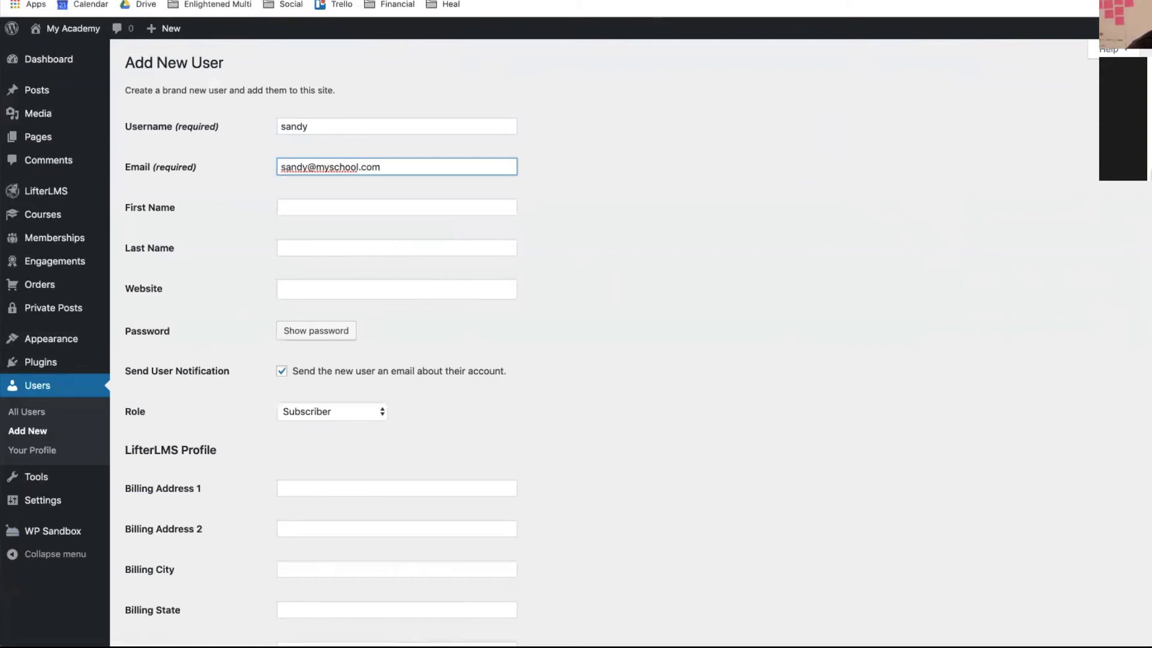
click(309, 214)
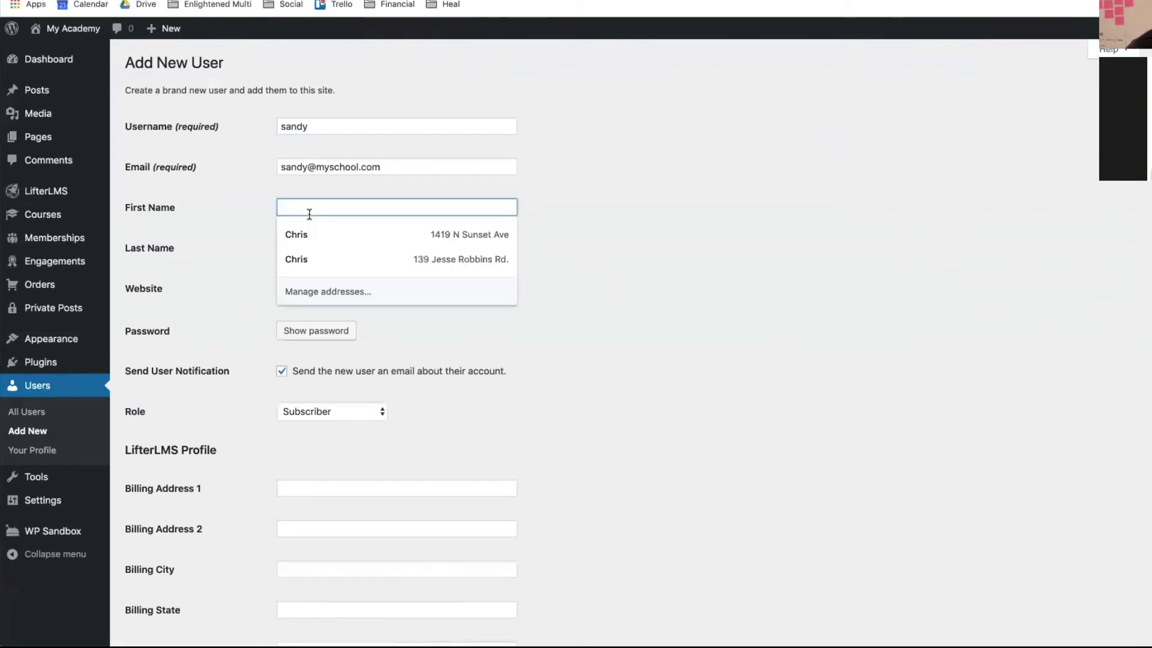
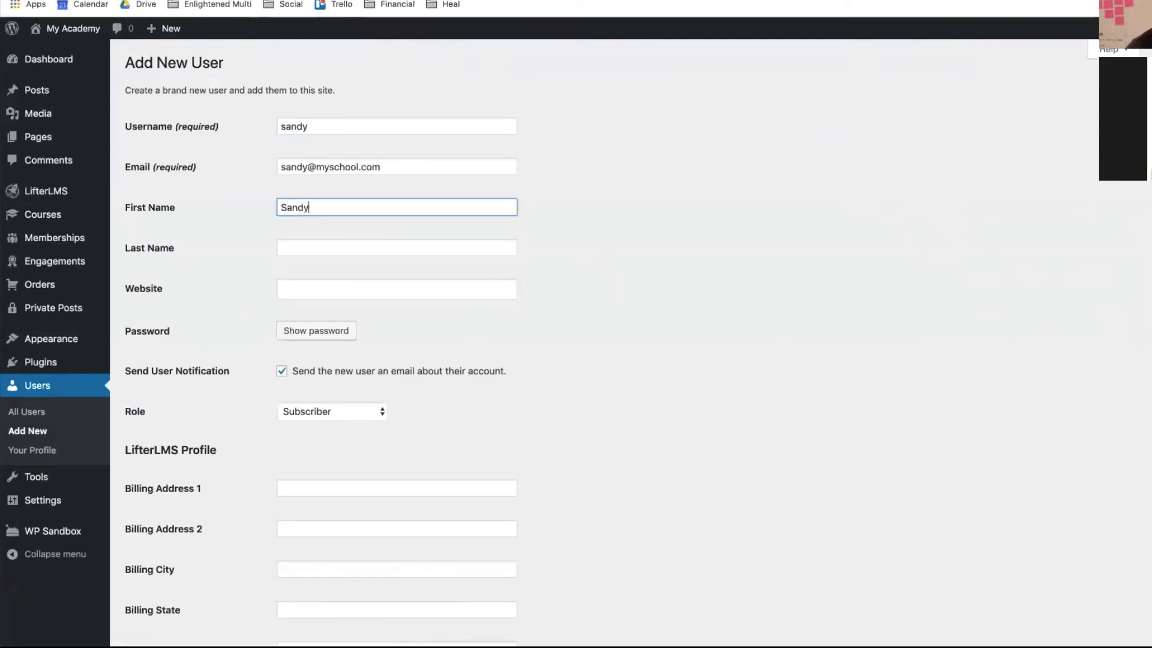
click(309, 247)
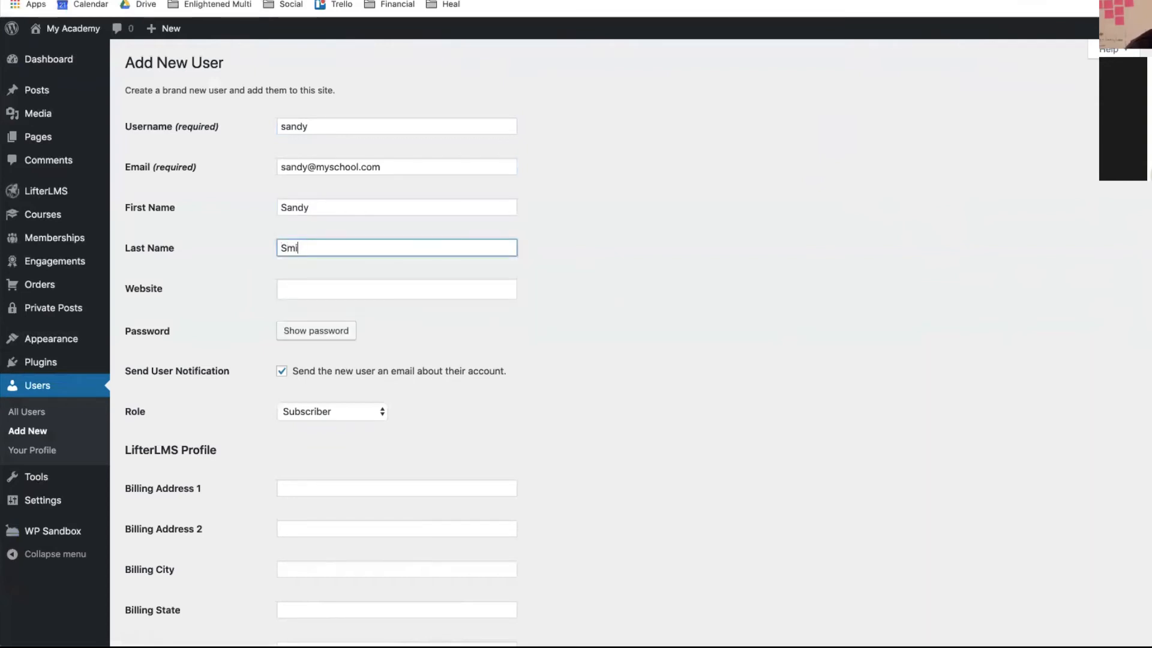
- Turn off the notification e-mail, generate a strong password, create the user, and dismiss the 1Password prompt
click(296, 379)
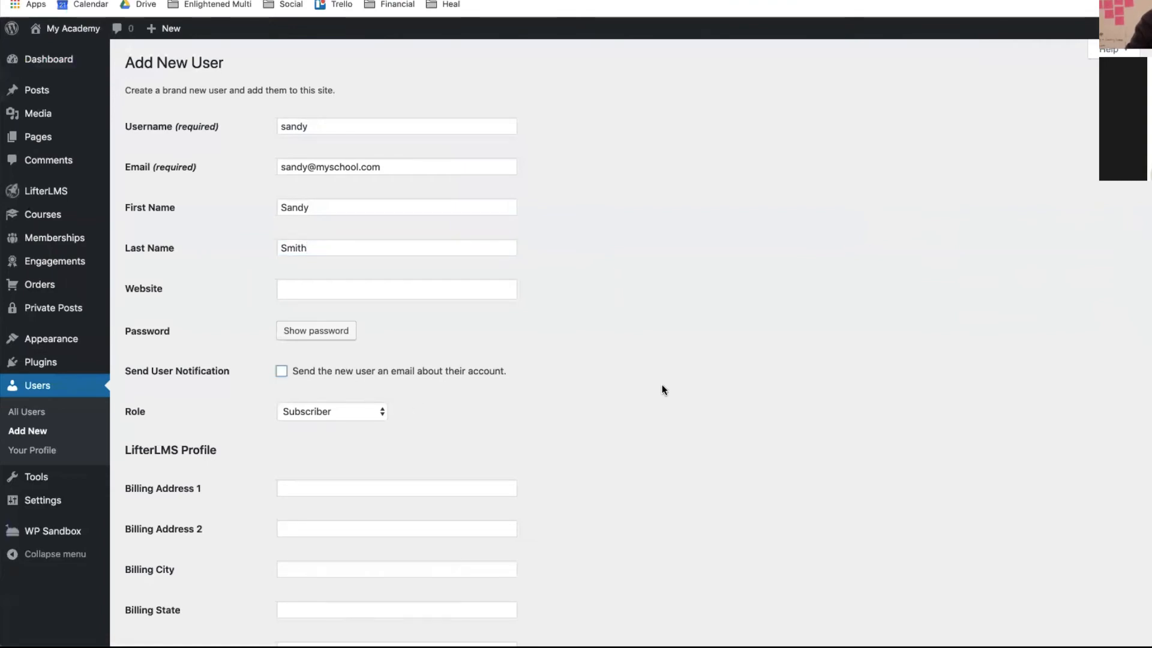
scroll(612, 387, down, 1)
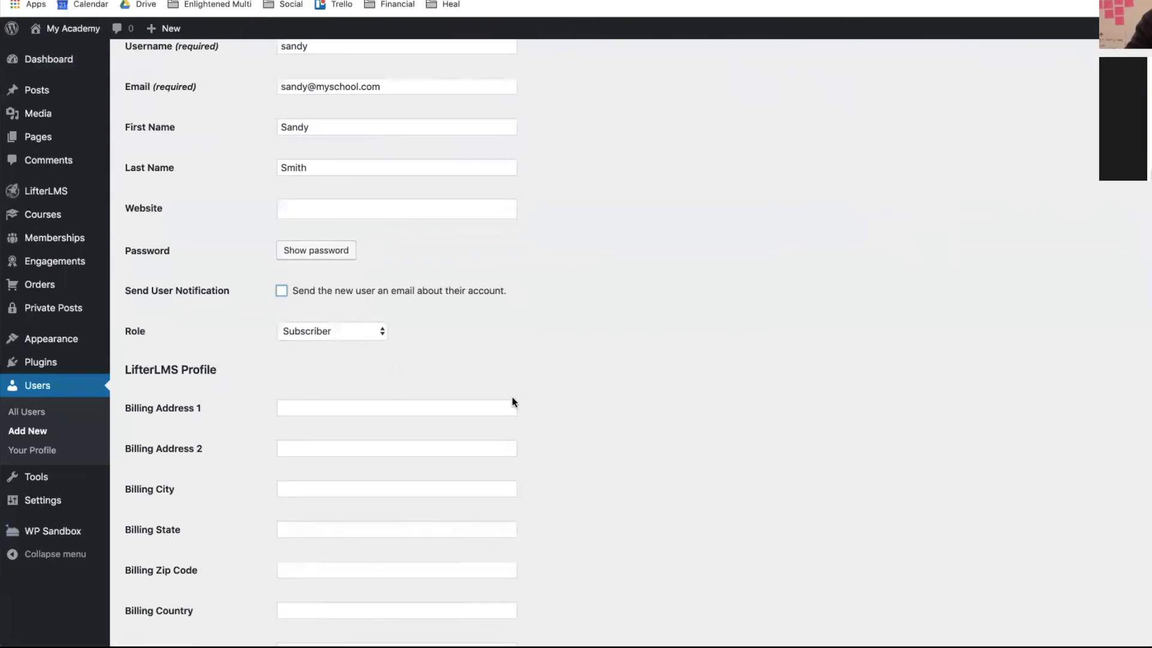
scroll(513, 397, up, 2)
scroll(512, 397, down, 1)
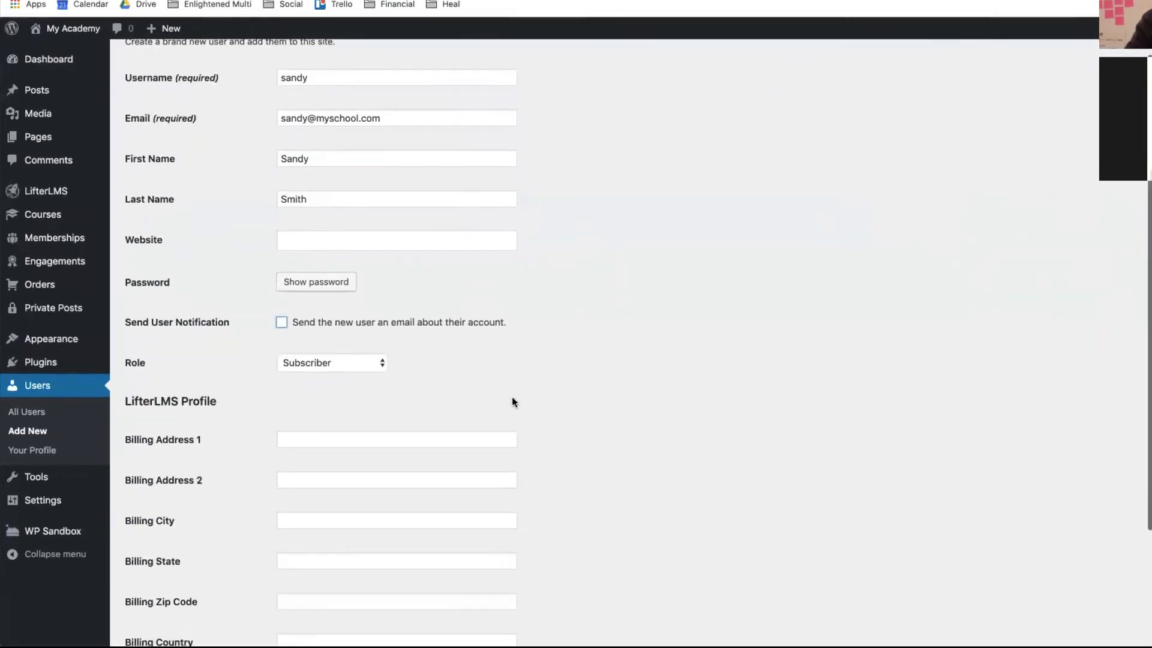
scroll(513, 397, down, 1)
scroll(416, 353, down, 2)
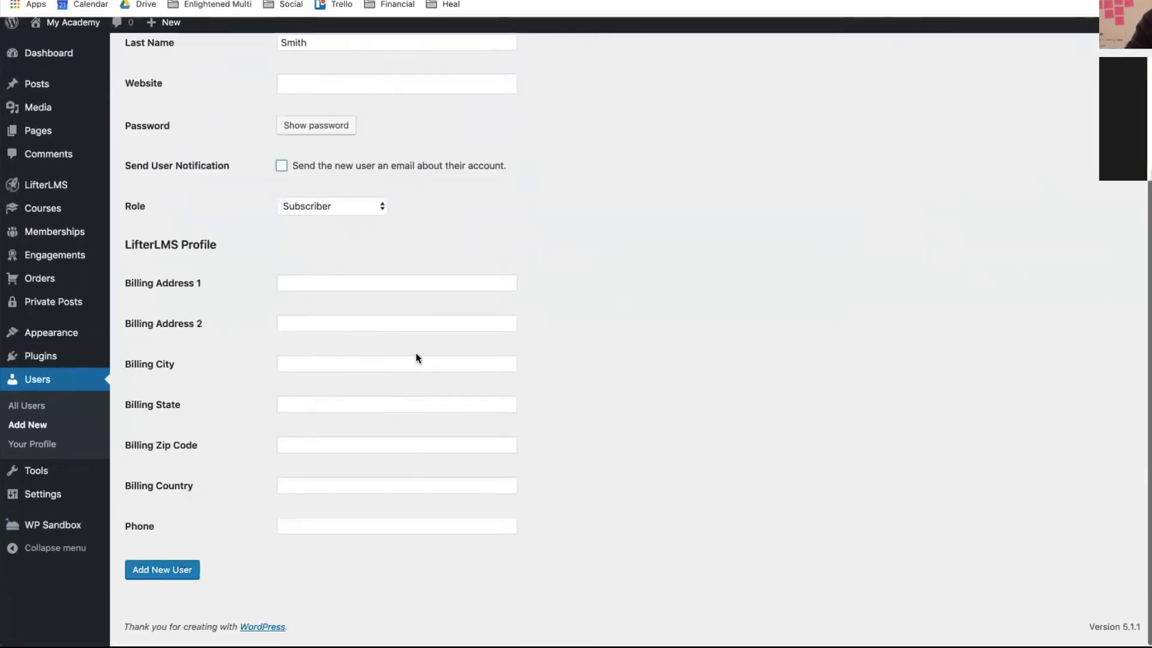
scroll(412, 232, up, 1)
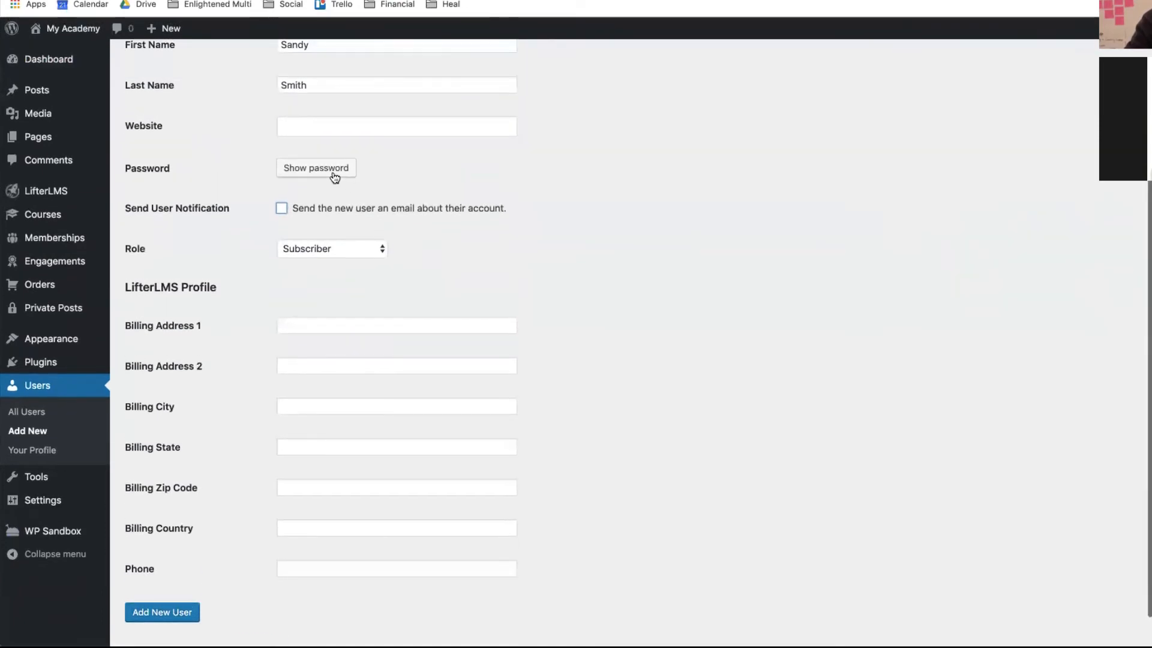
click(334, 176)
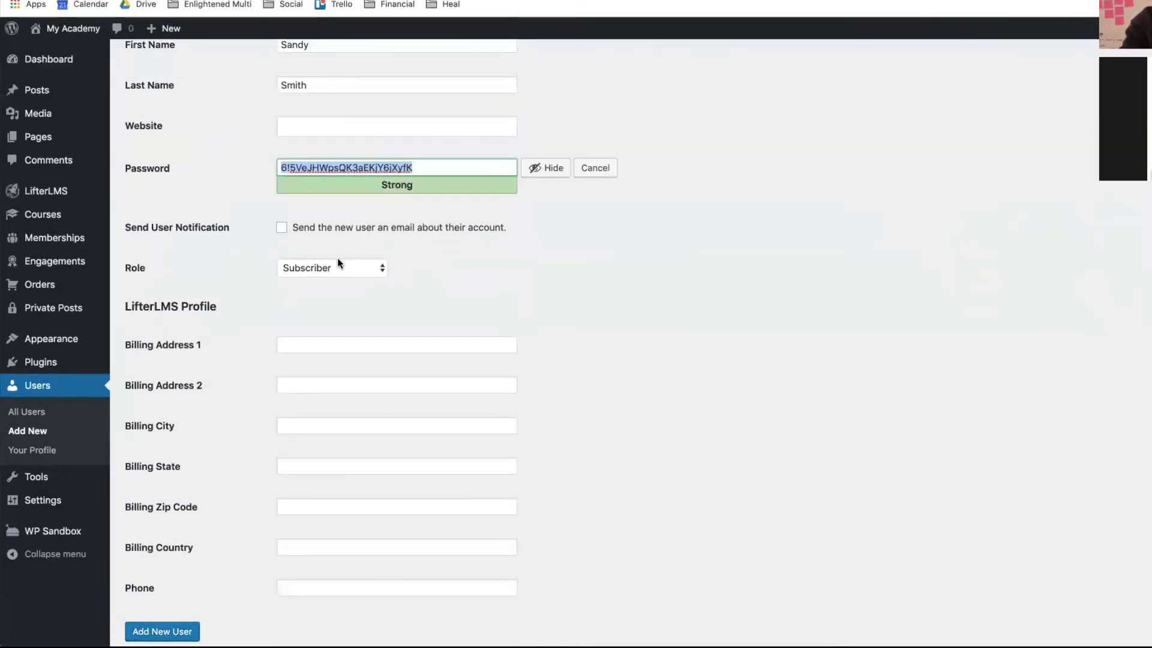
scroll(388, 389, down, 1)
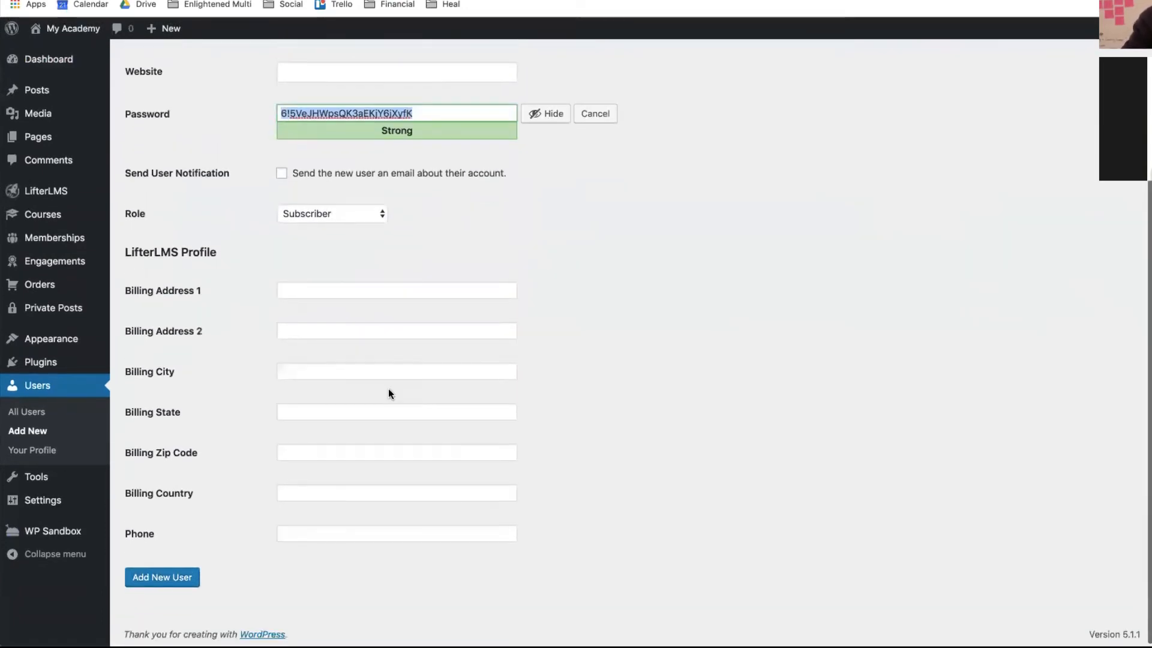
click(159, 577)
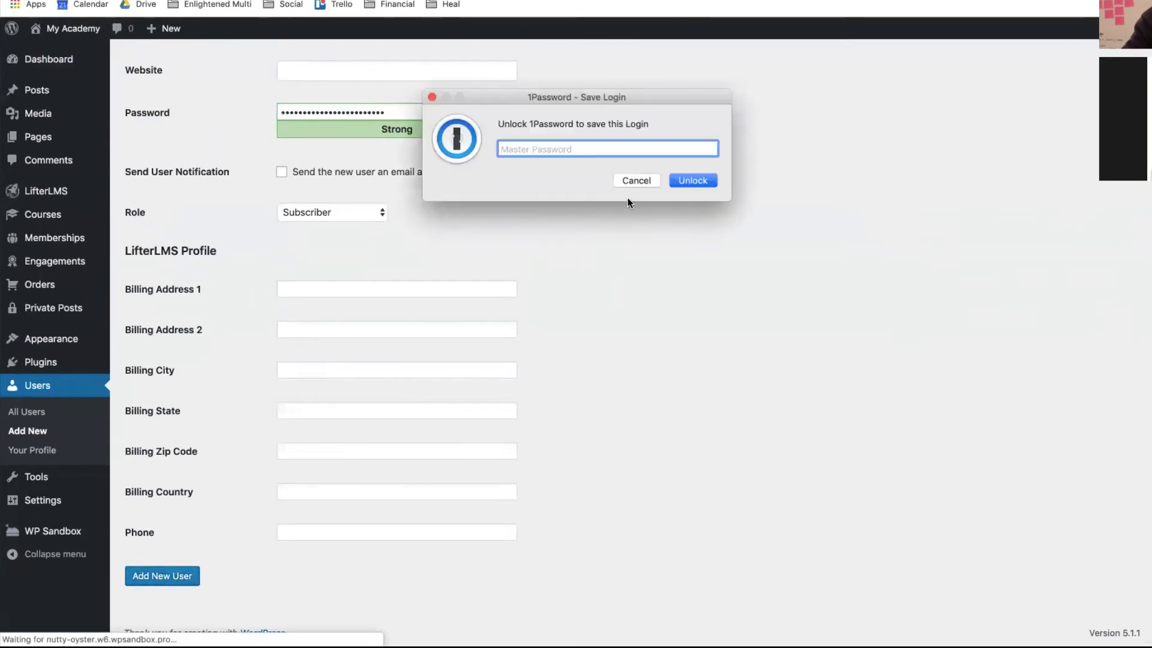
click(630, 177)
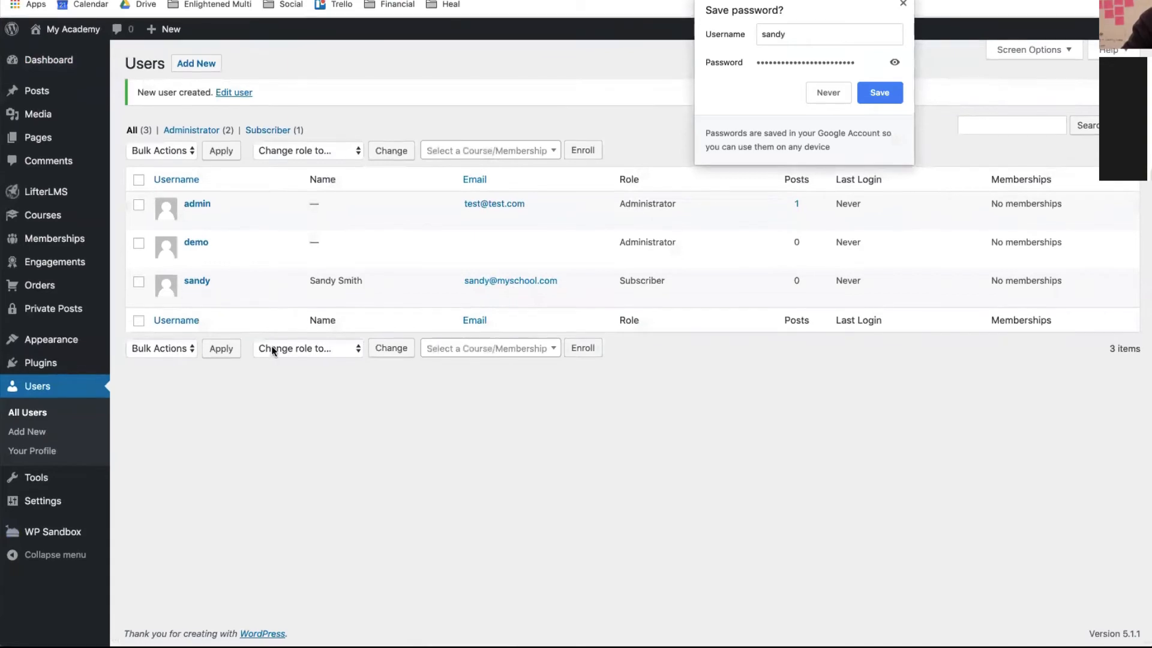
- Open the Gold Membership and enroll the new subscriber under Enroll New Students
click(57, 240)
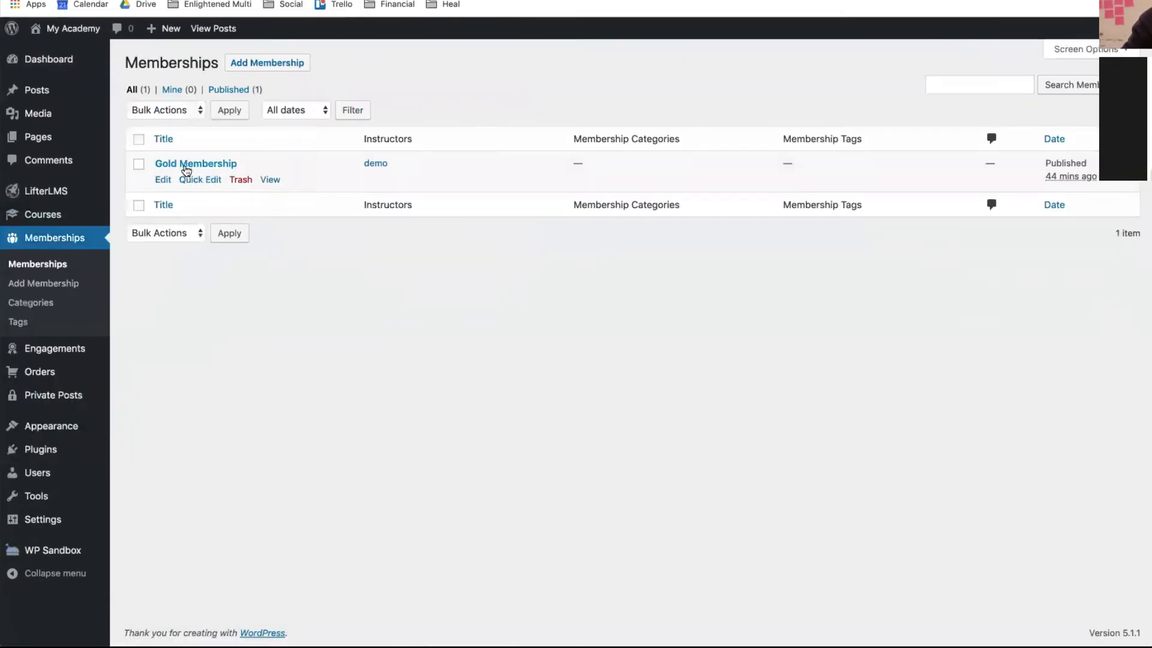
click(187, 166)
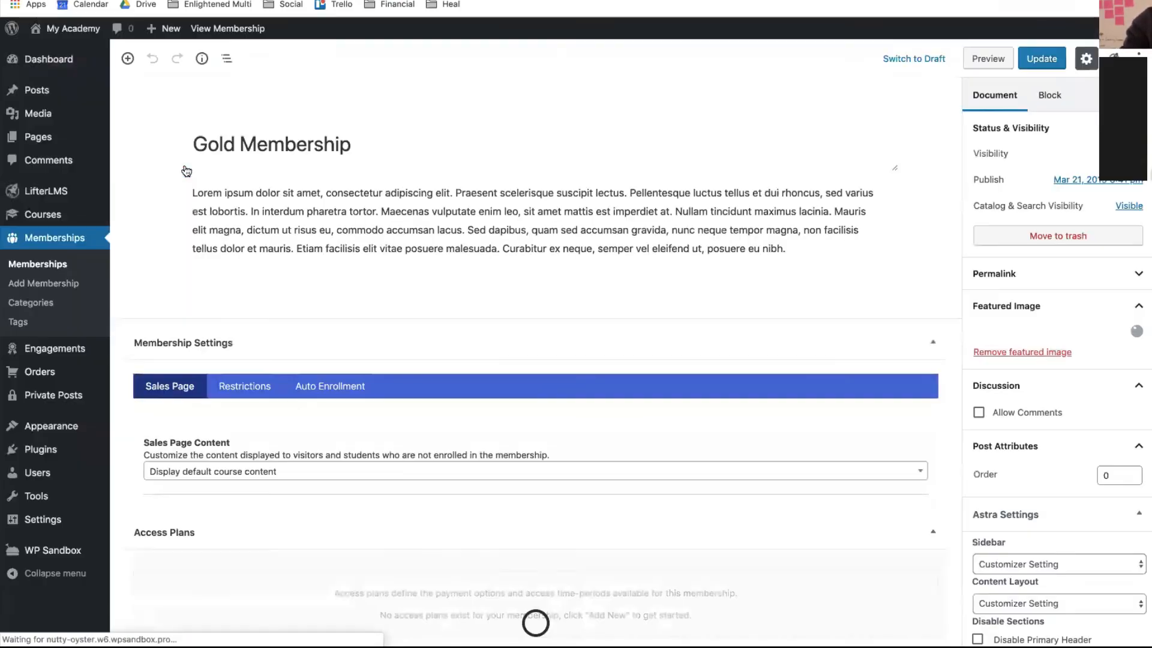
scroll(532, 330, down, 3)
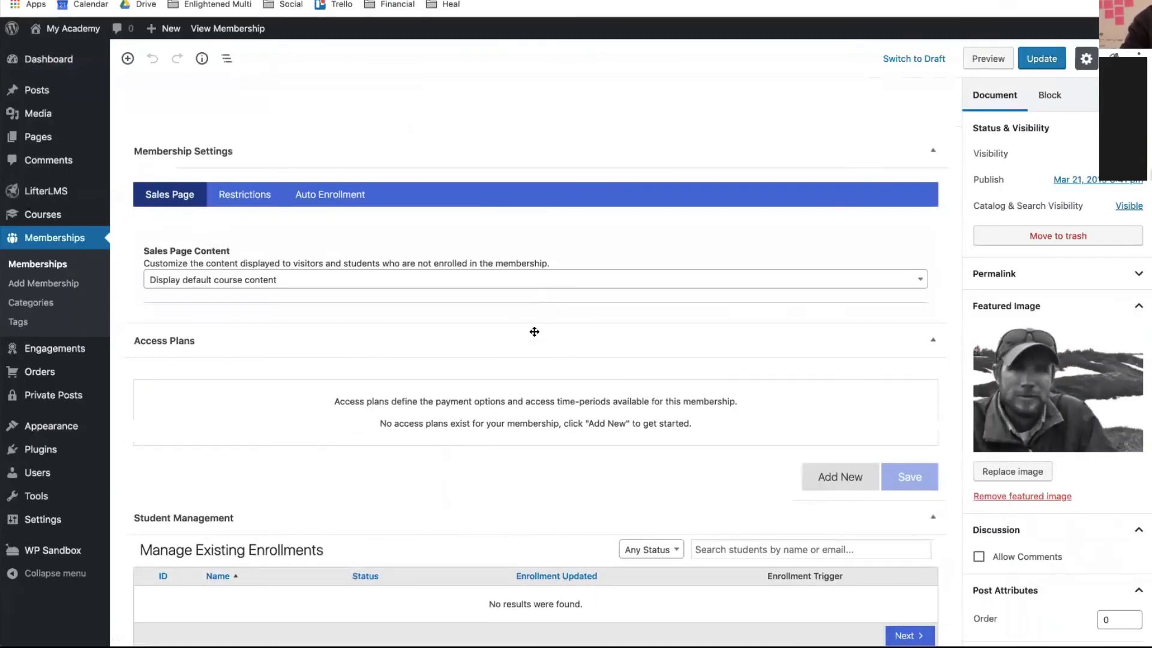
scroll(534, 332, down, 3)
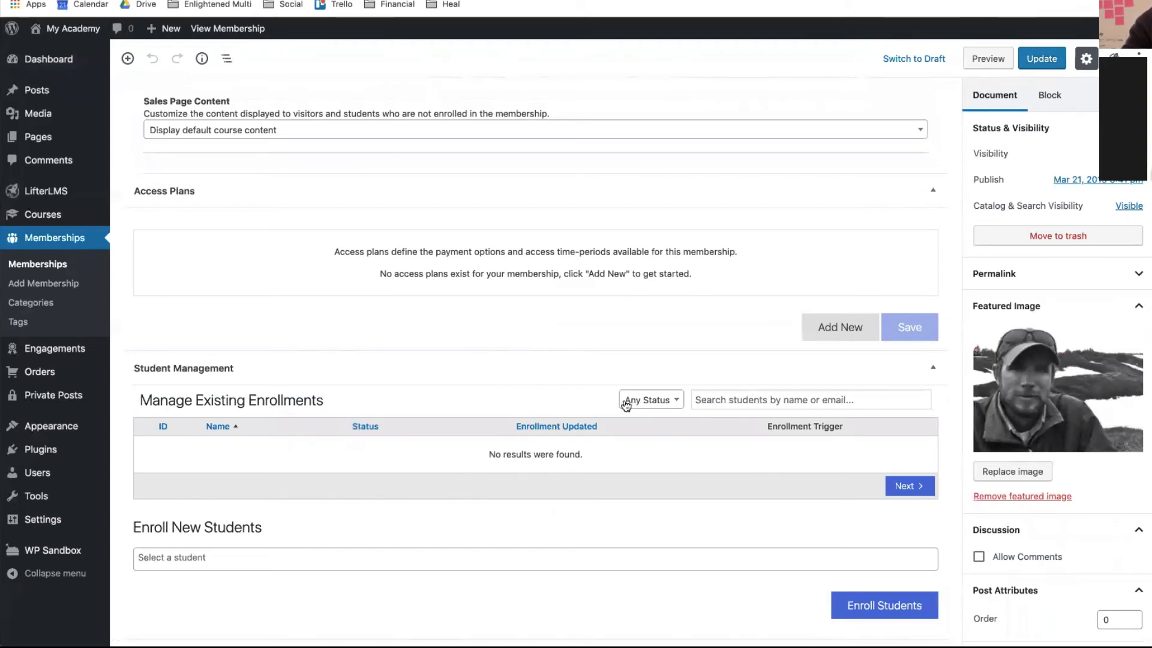
click(826, 567)
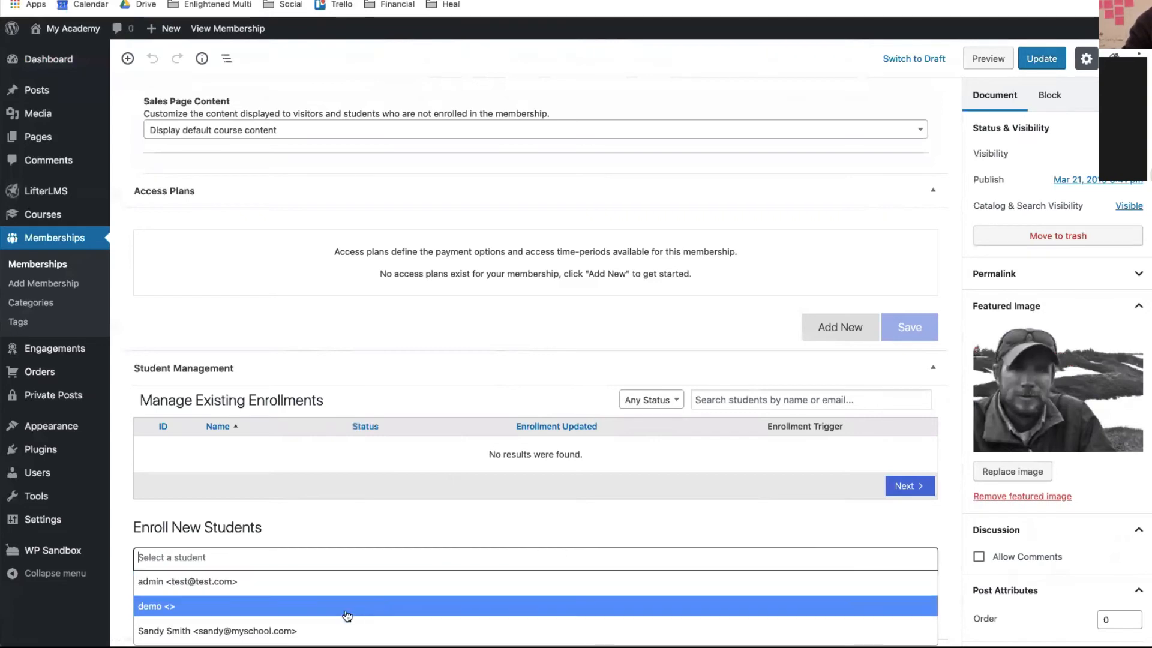
click(327, 630)
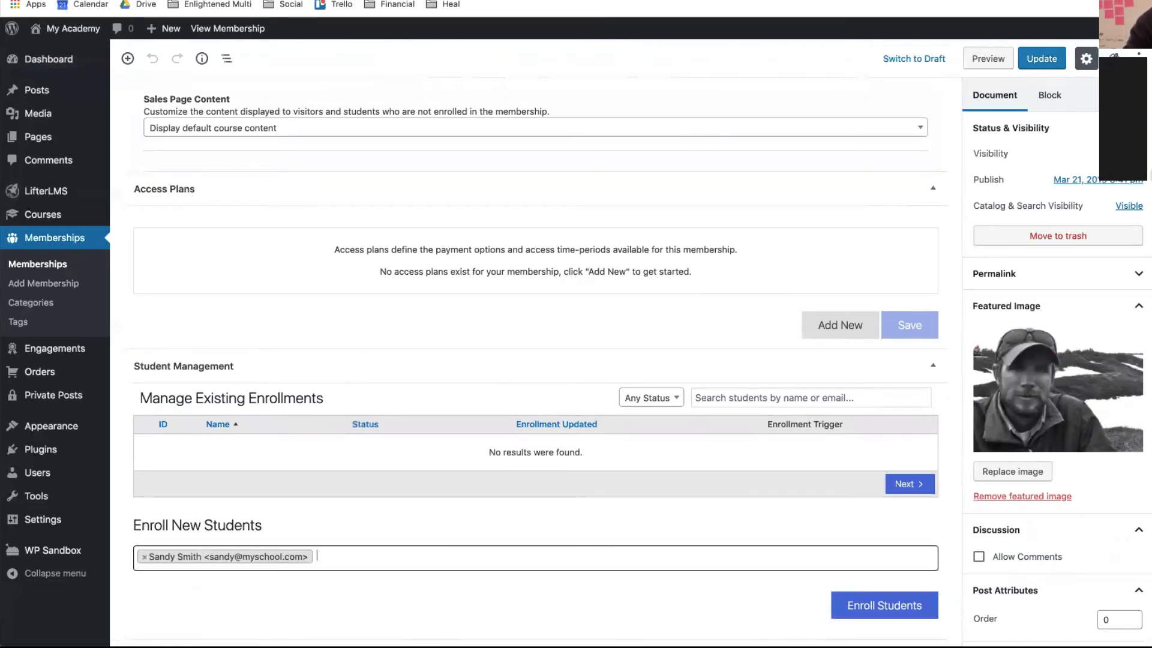
click(874, 611)
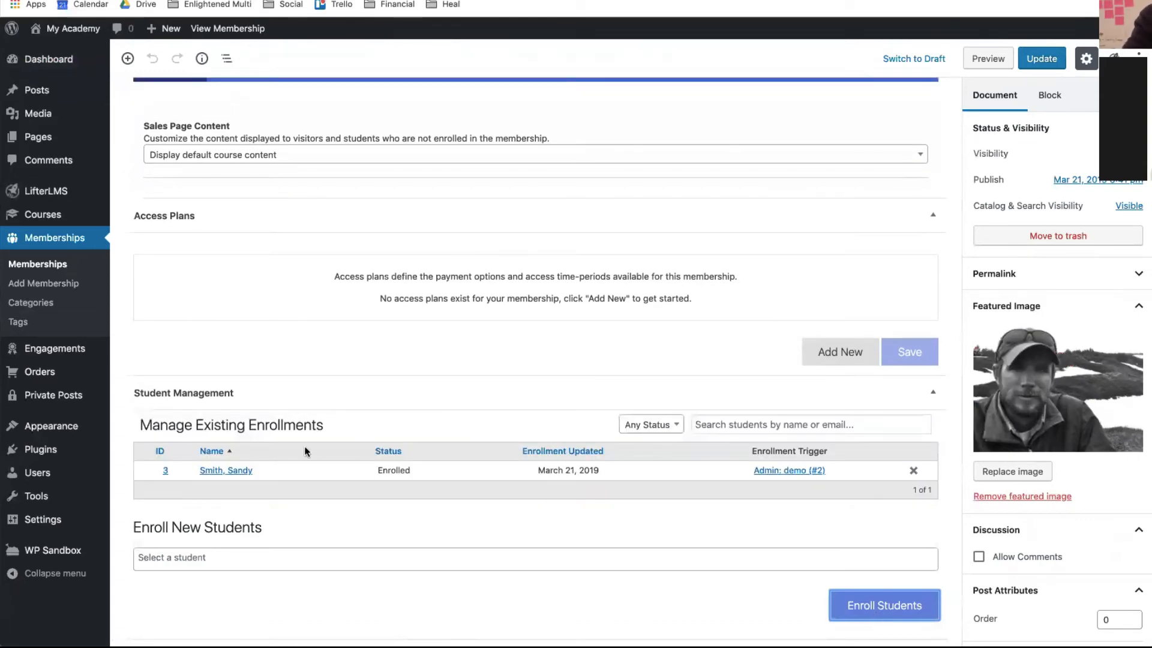
scroll(373, 366, up, 5)
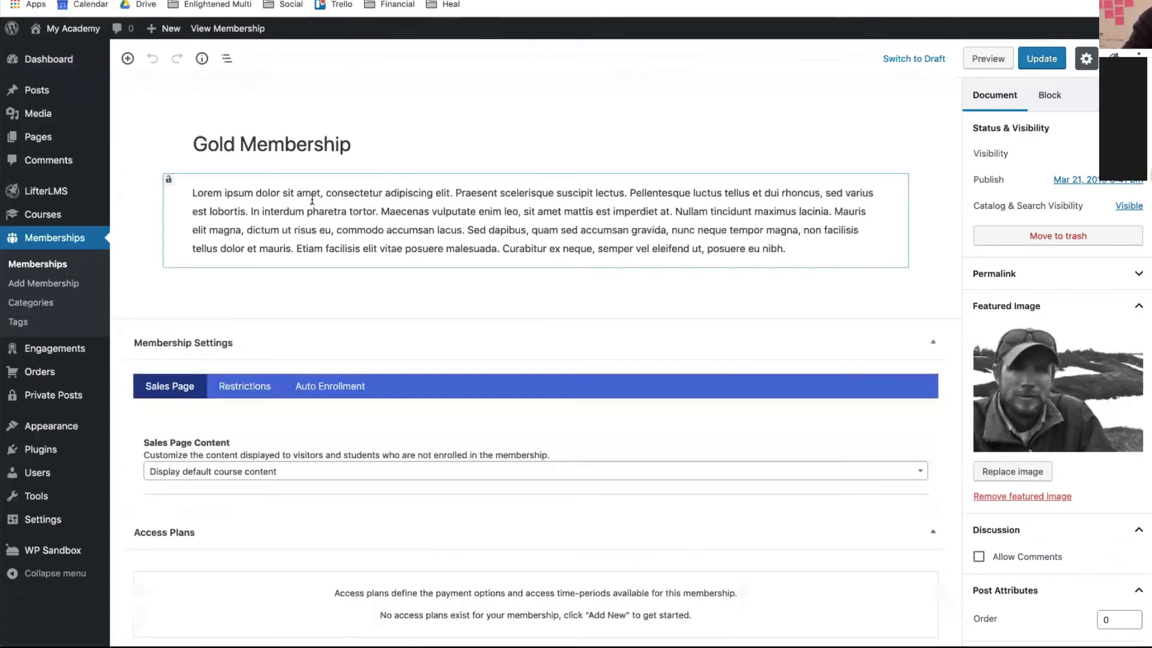
scroll(403, 385, down, 5)
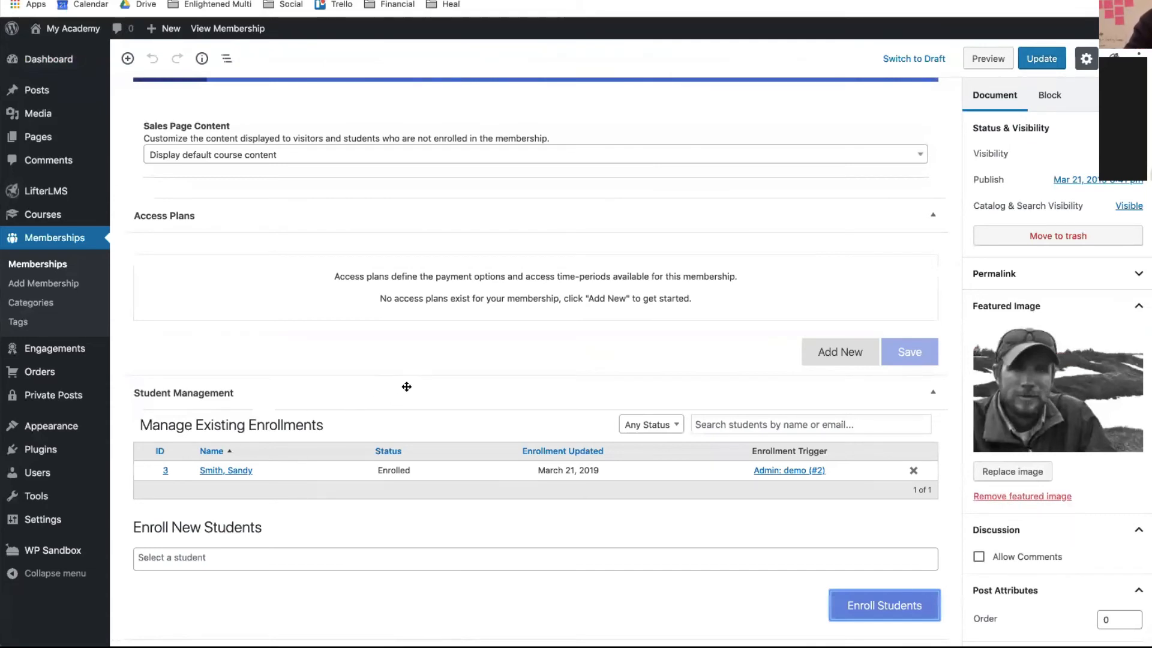
scroll(352, 217, up, 1)
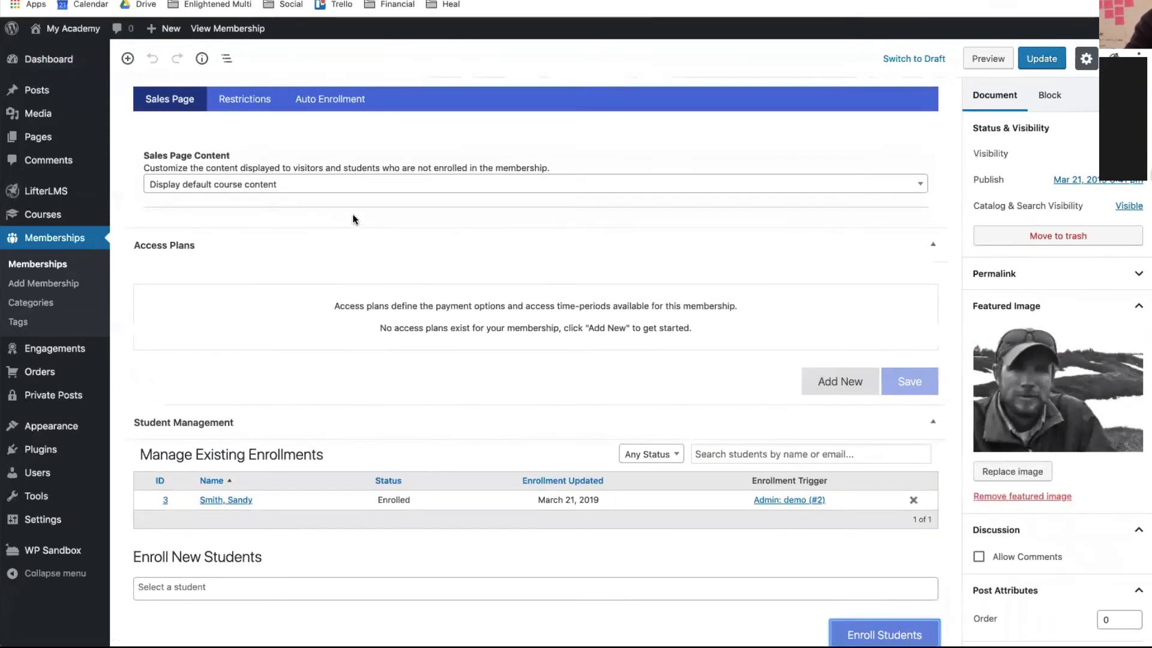
scroll(353, 217, up, 1)
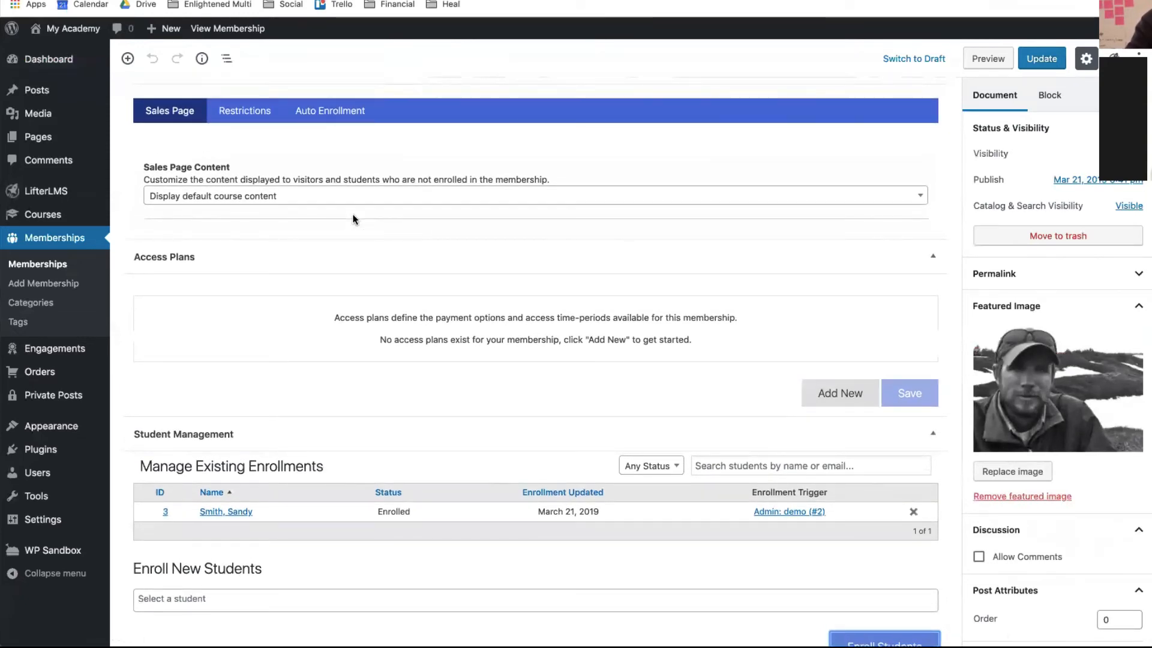
scroll(353, 219, up, 3)
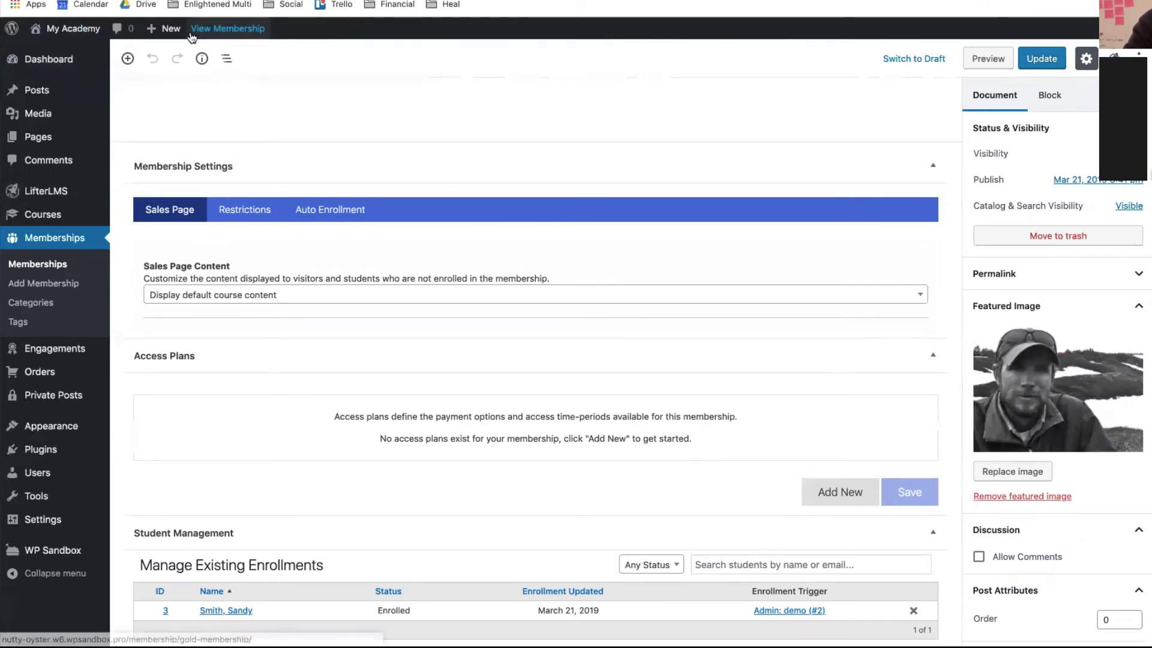
- Open the public site, then browse from its home page to the Course Catalog and Dashboard
mouse_move(99, 36)
click(68, 51)
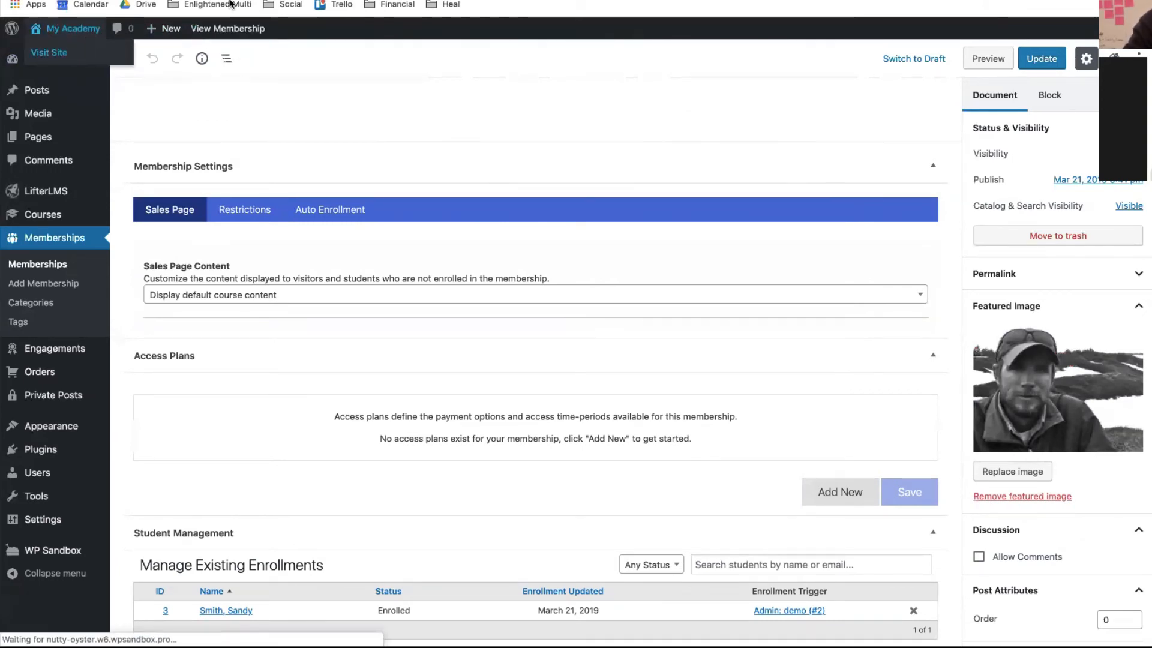
key(ctrl+Up)
click(398, 179)
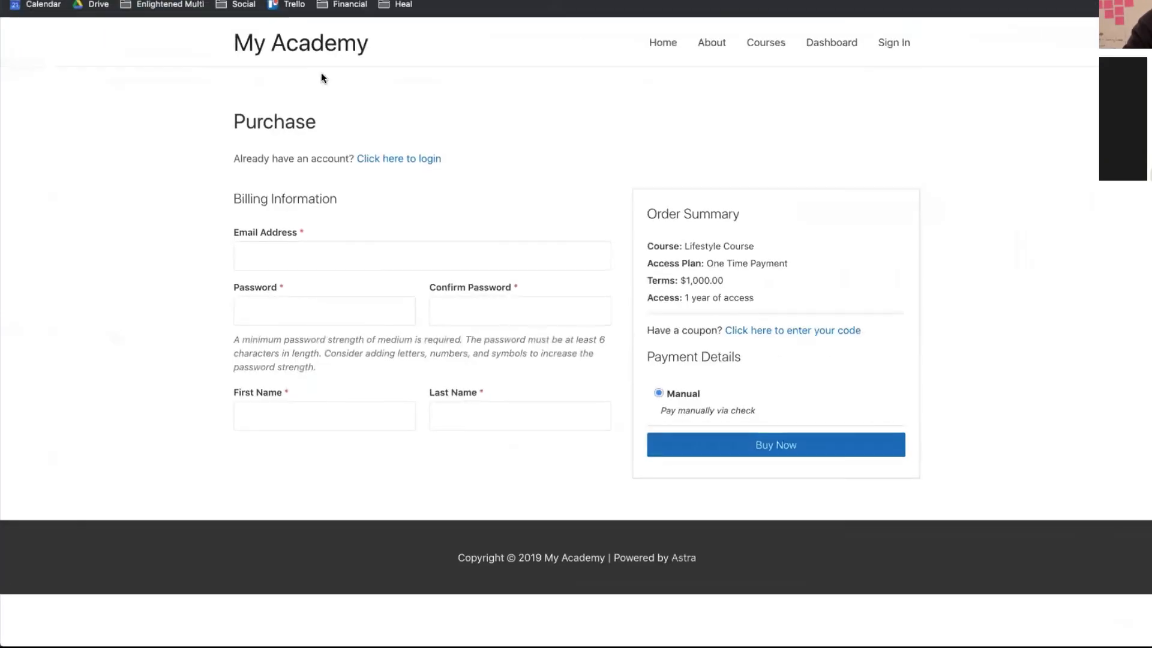
click(335, 51)
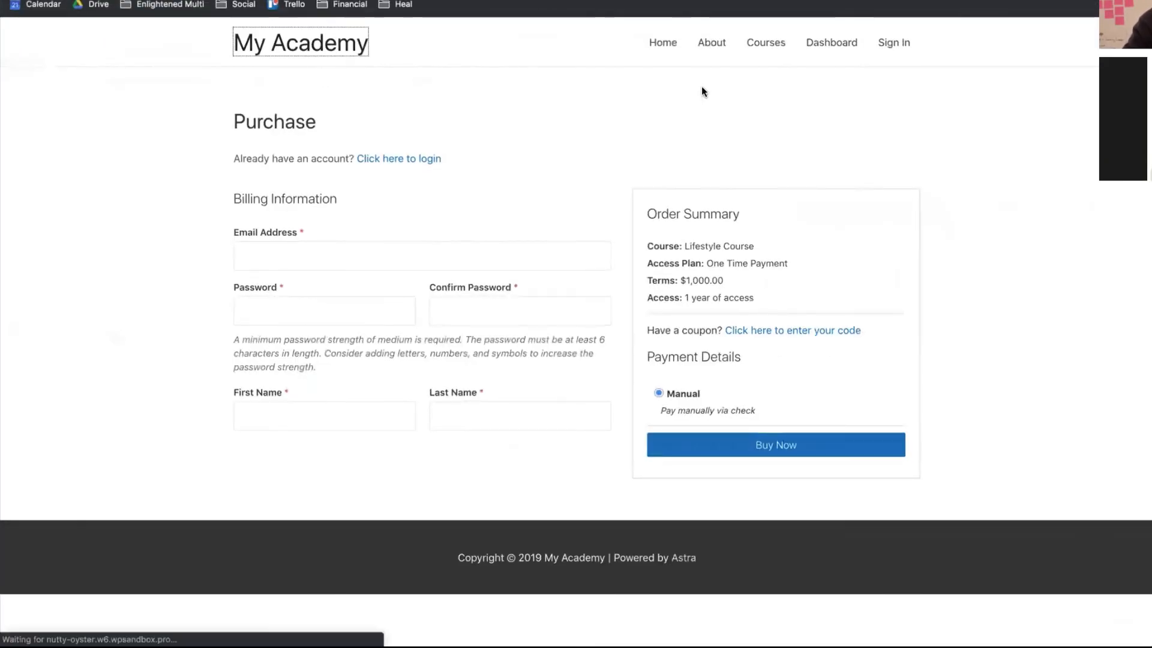
click(756, 54)
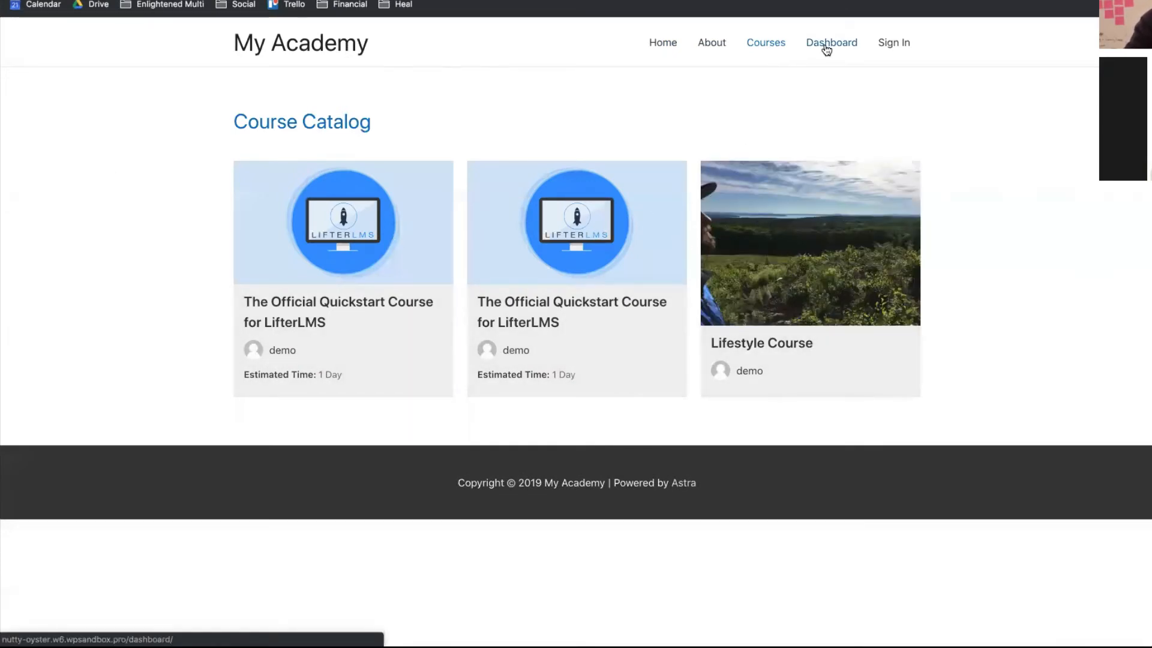
click(827, 48)
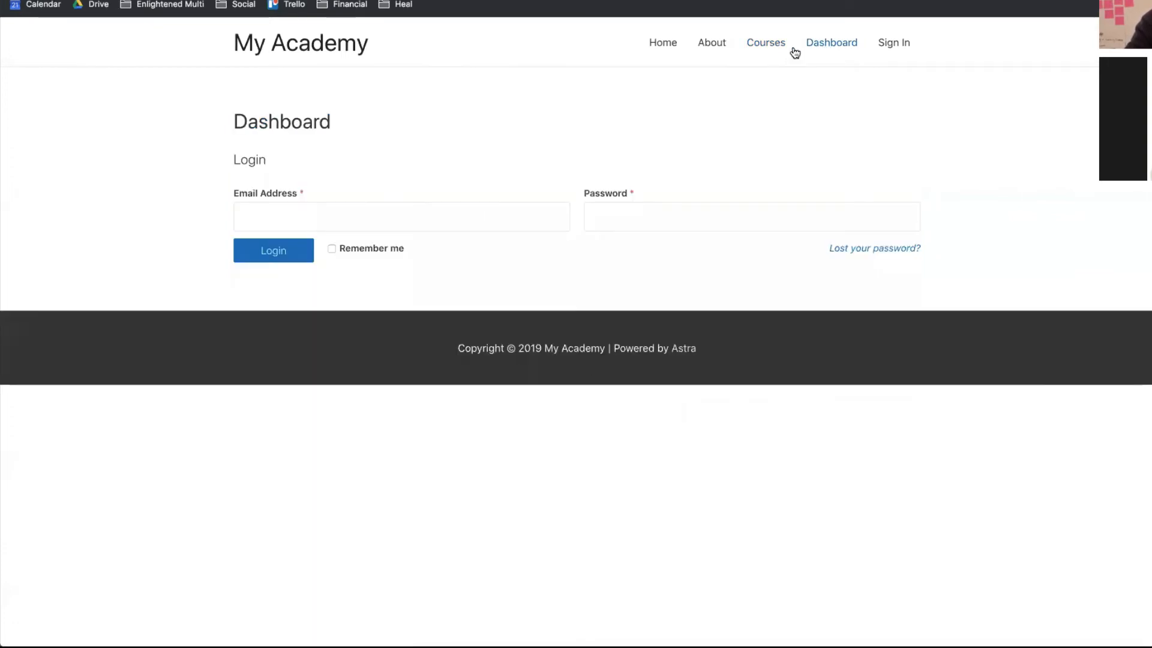
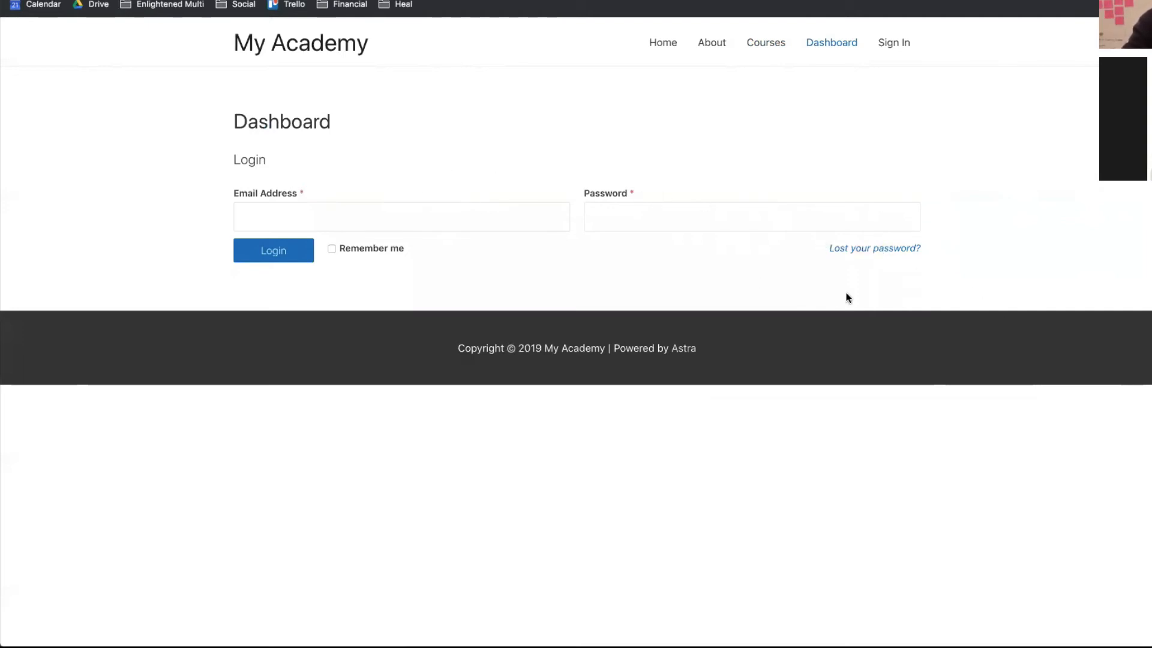
- Open the password-reset form, then switch to the logged-in My Academy window
click(833, 250)
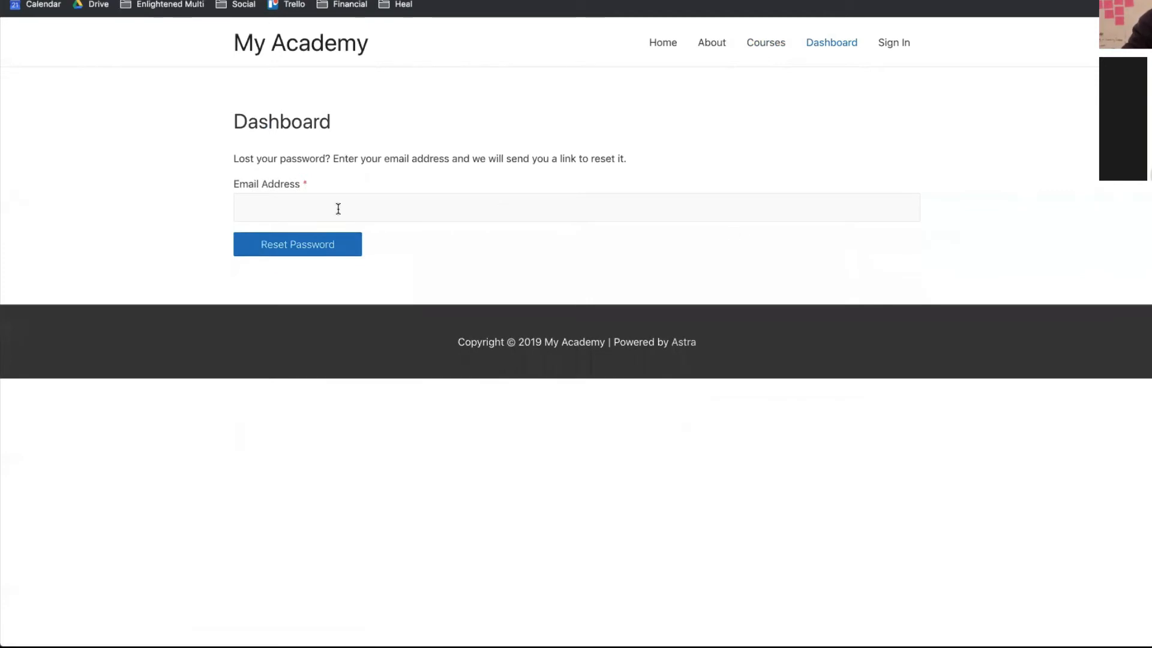
click(251, 207)
click(690, 244)
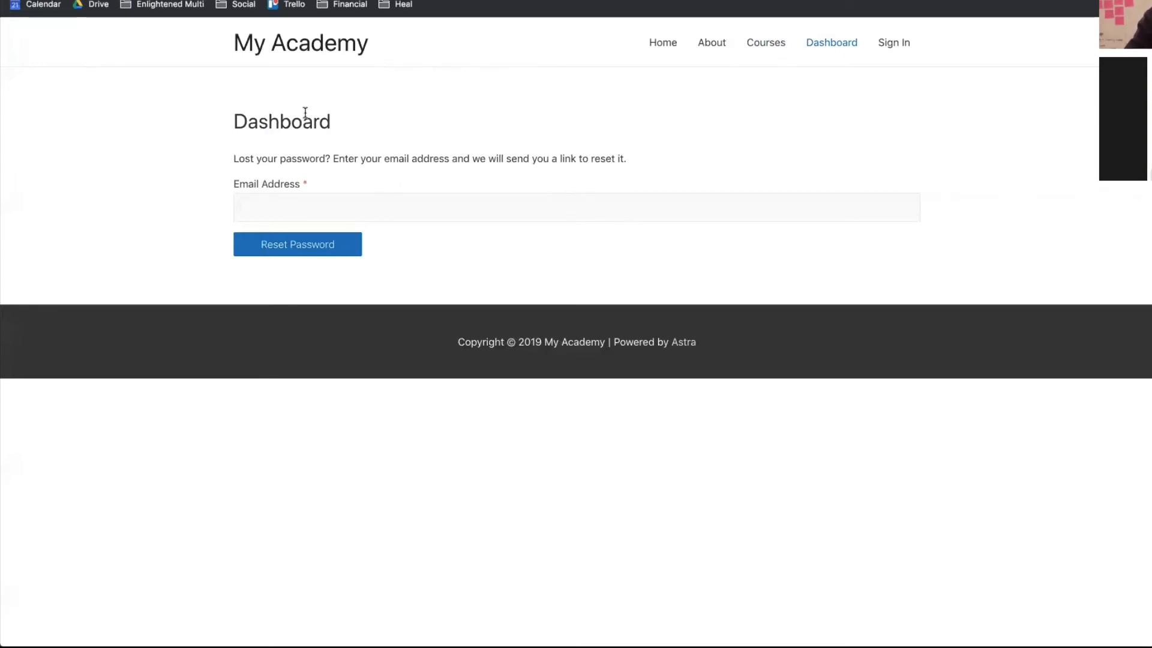
key(ctrl+Up)
click(181, 166)
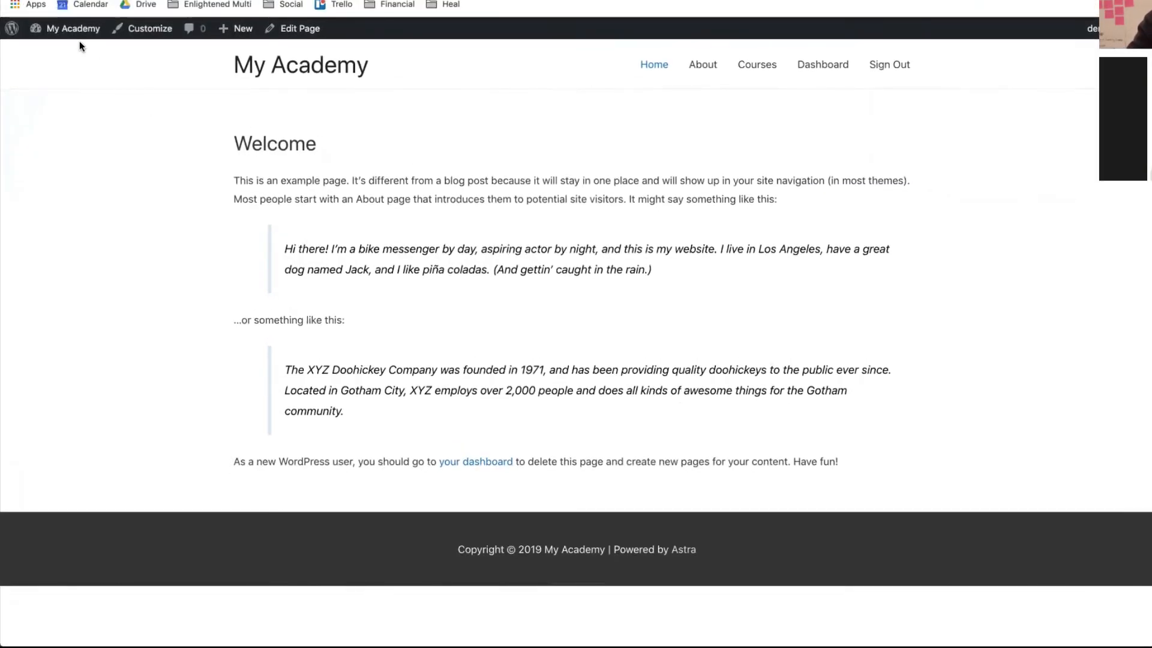
- Go to the admin dashboard's Vouchers list and start a new voucher
mouse_move(66, 34)
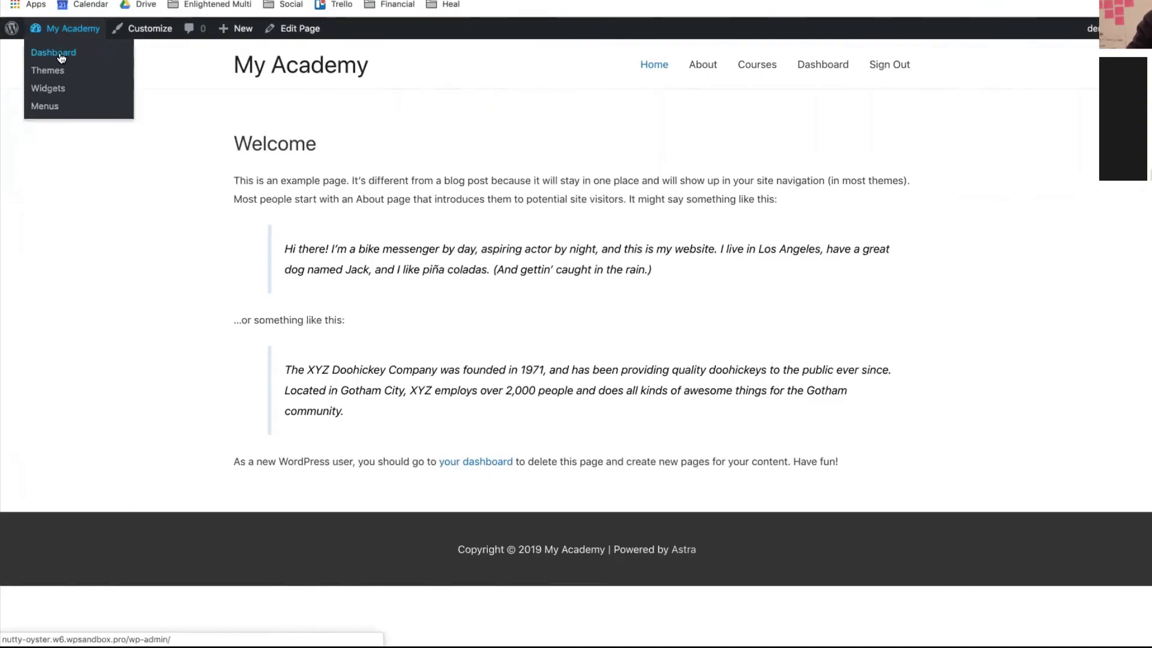
click(60, 54)
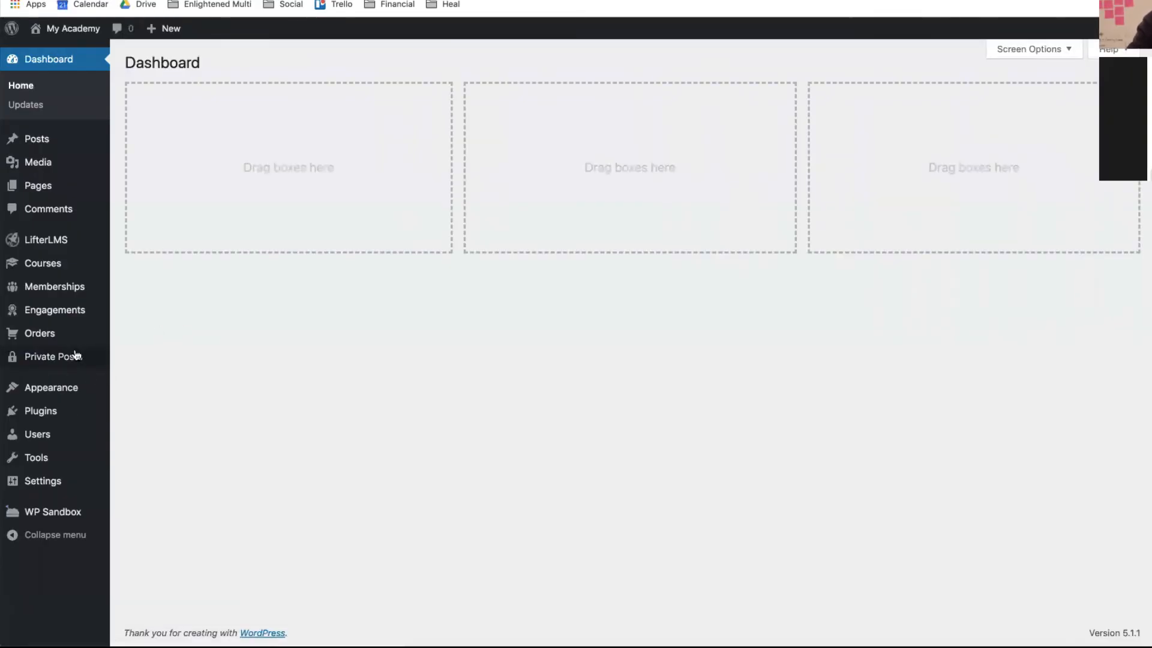
mouse_move(84, 346)
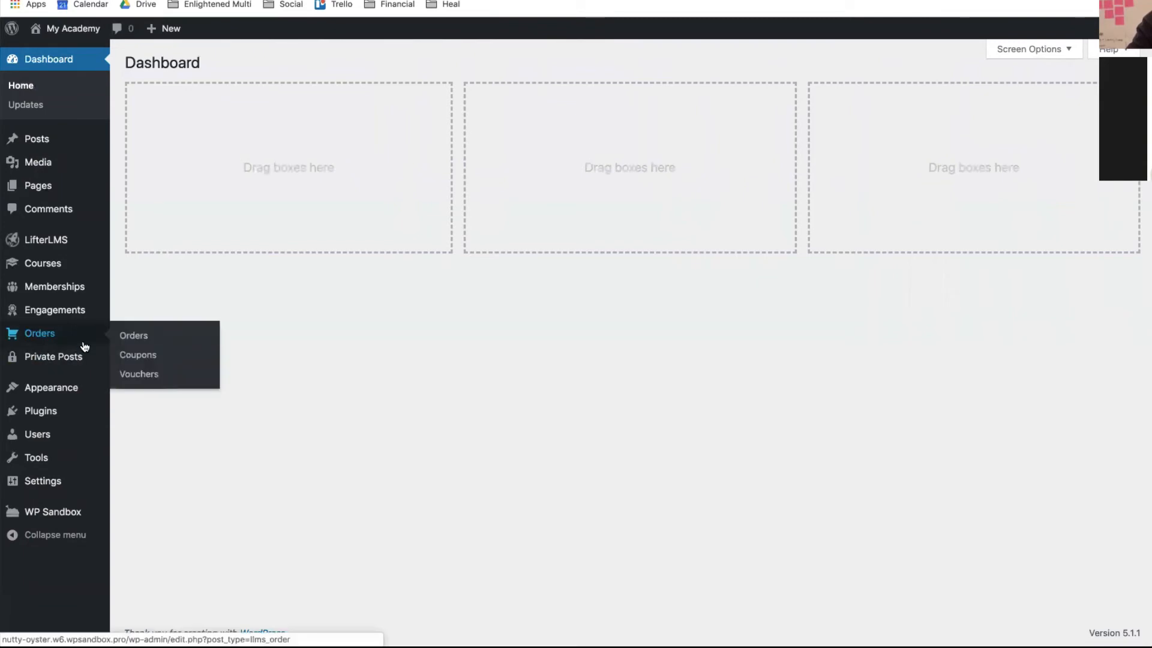
click(131, 373)
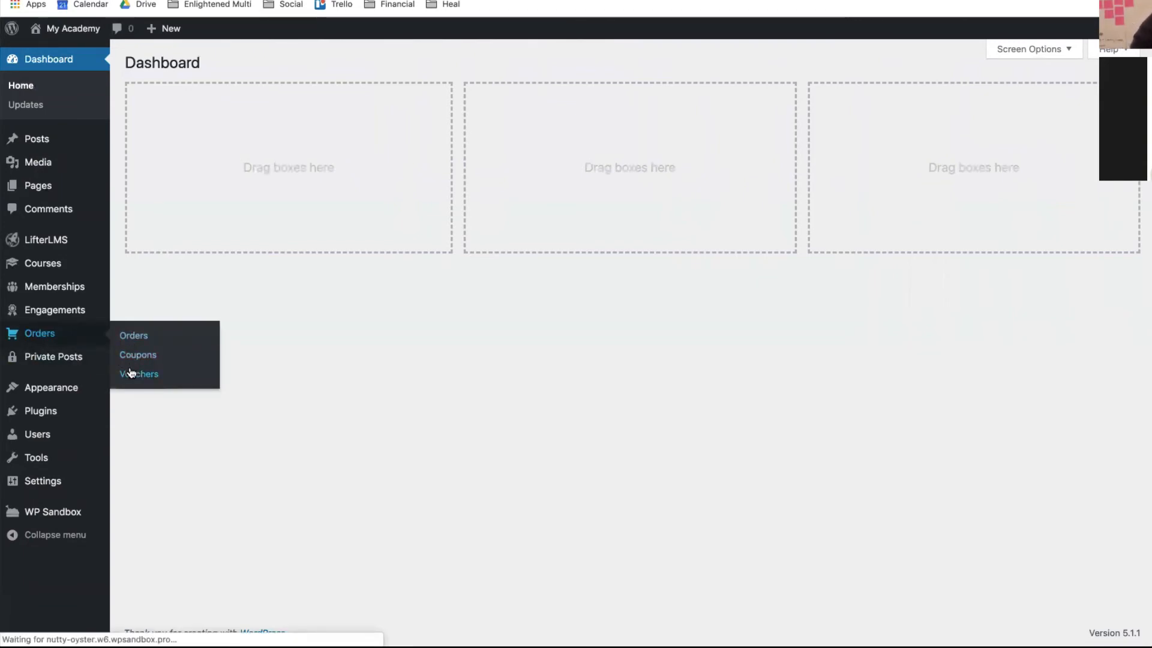
click(233, 66)
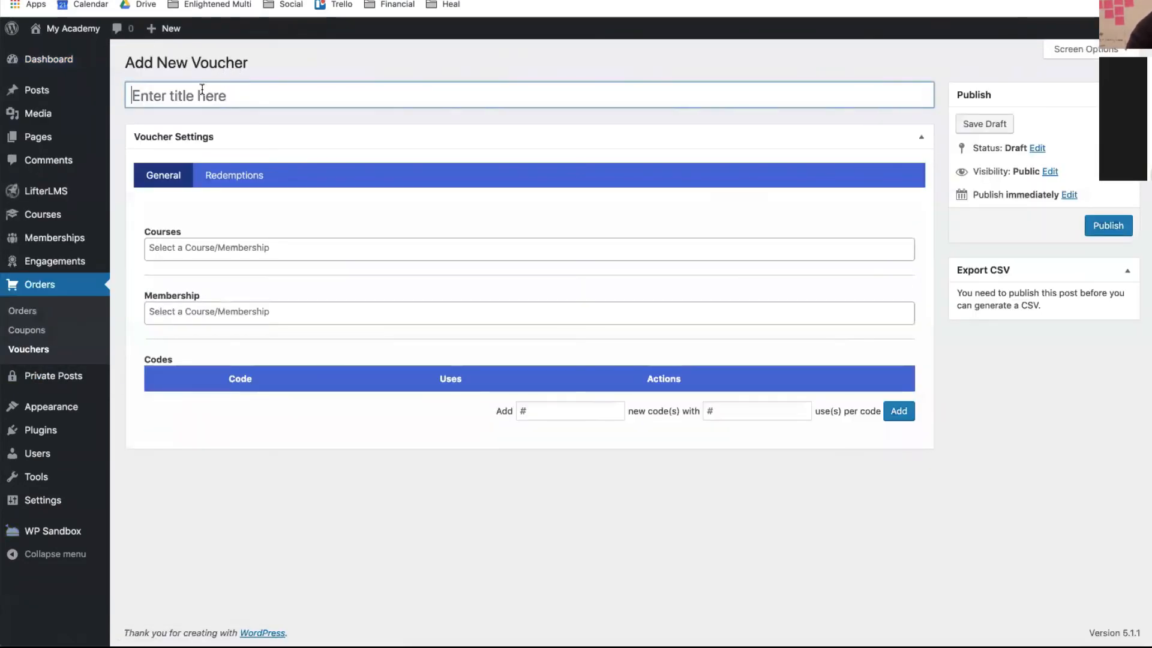
- Attach Gold Membership, title the voucher 'Class 88' and publish it
click(201, 89)
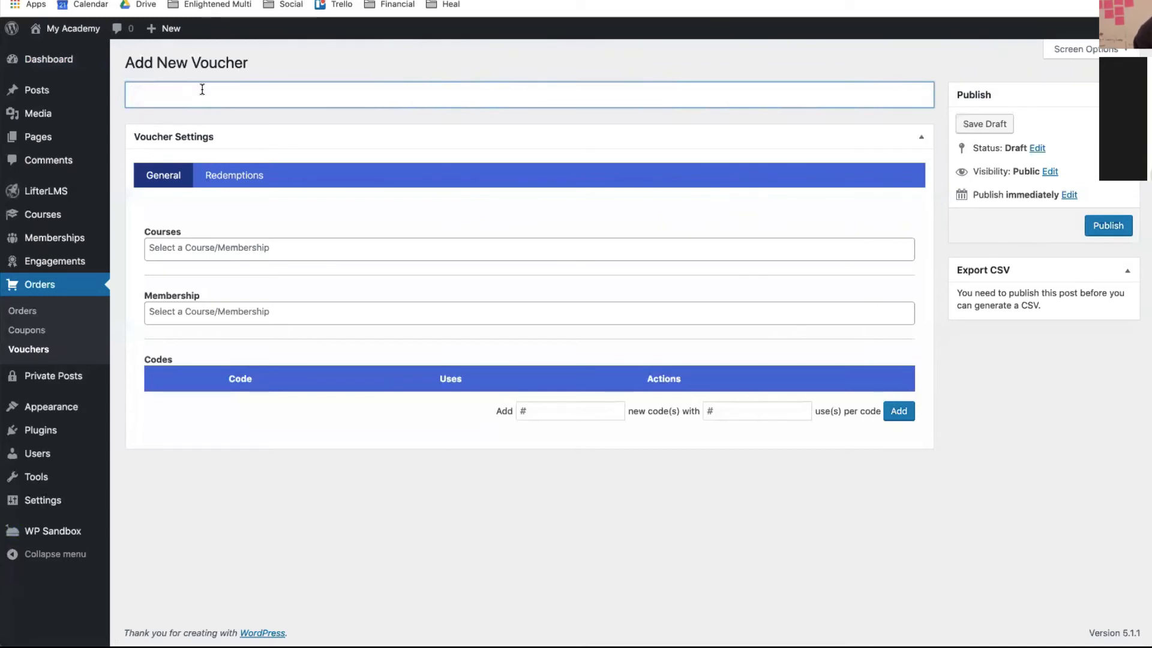
click(235, 309)
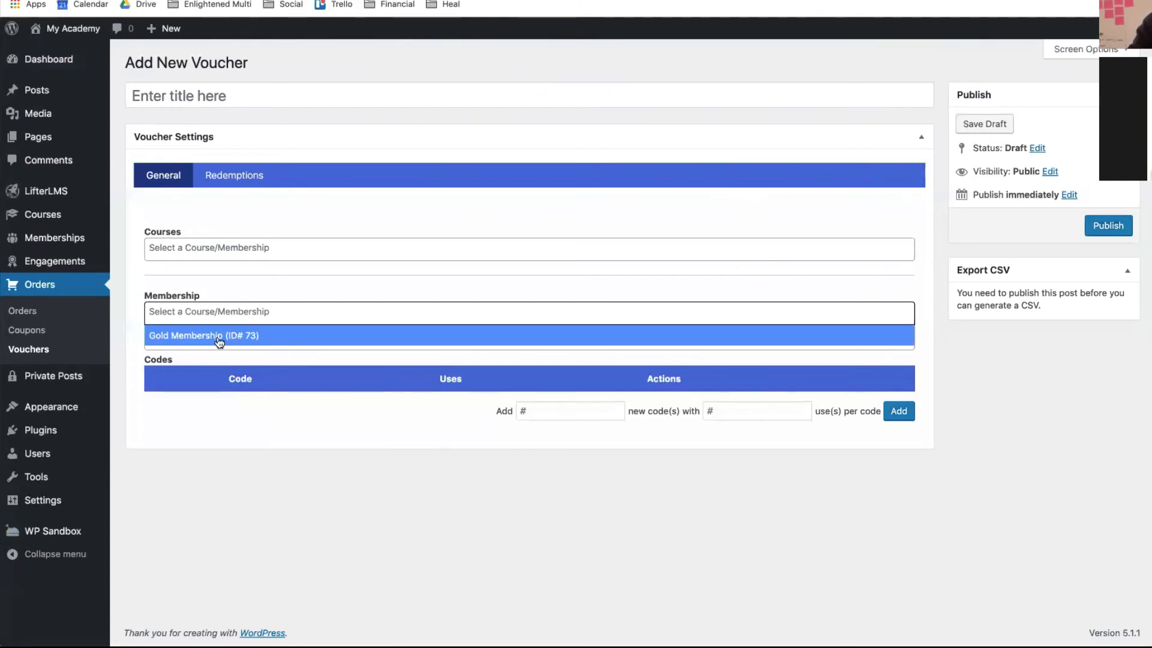
click(218, 339)
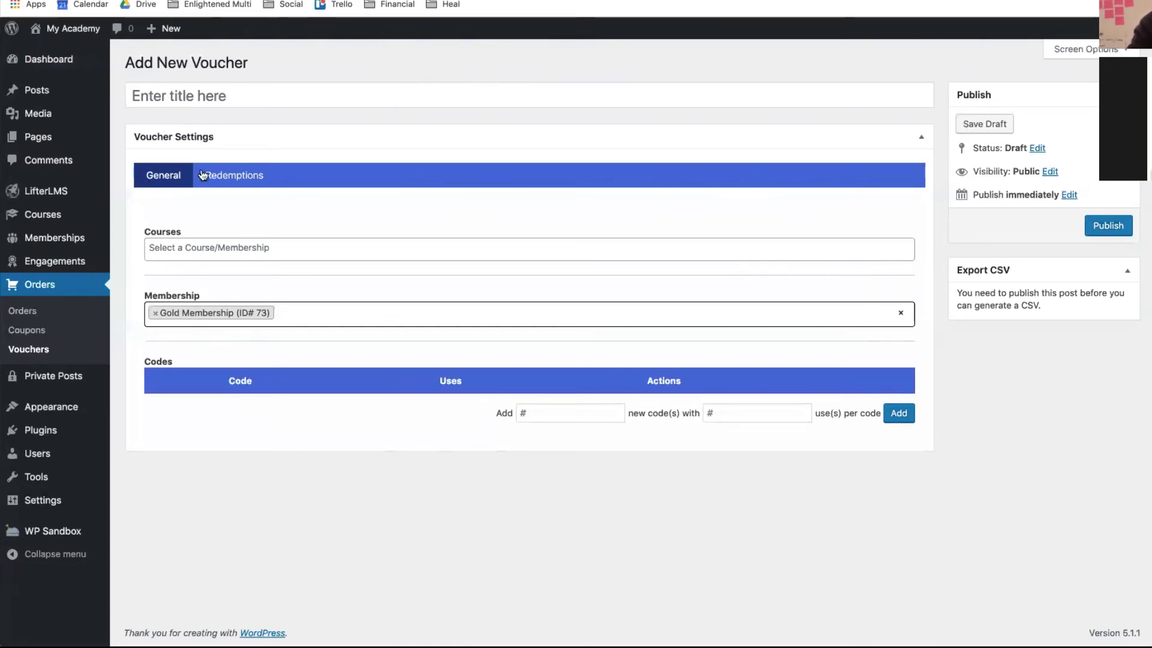
click(164, 94)
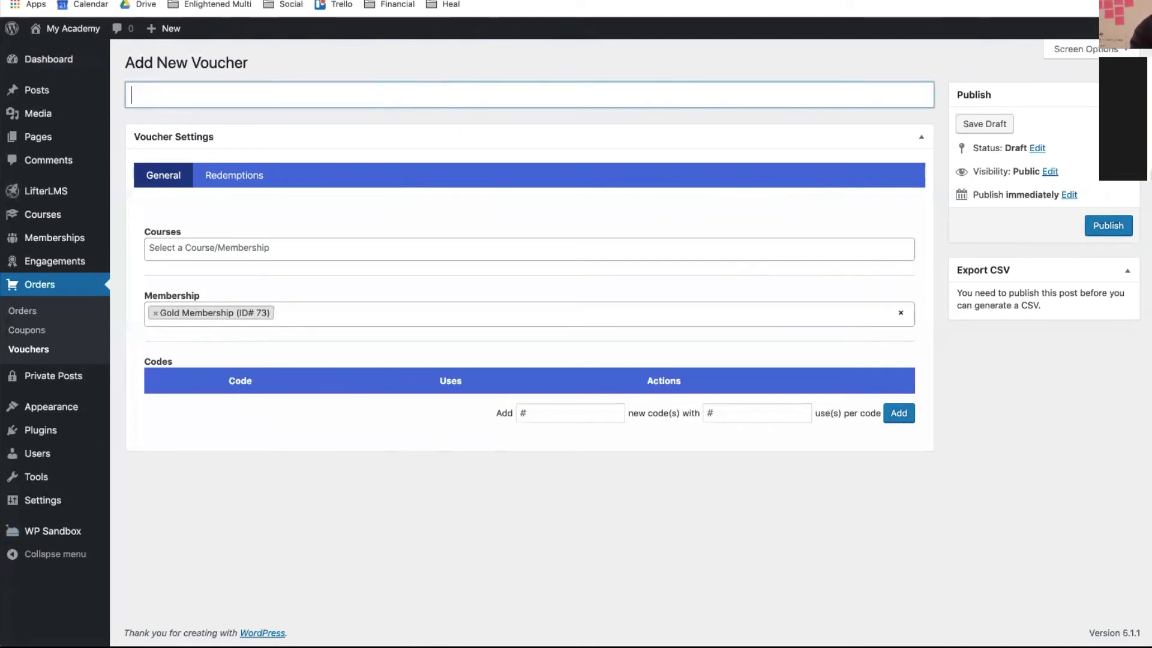
text(Class)
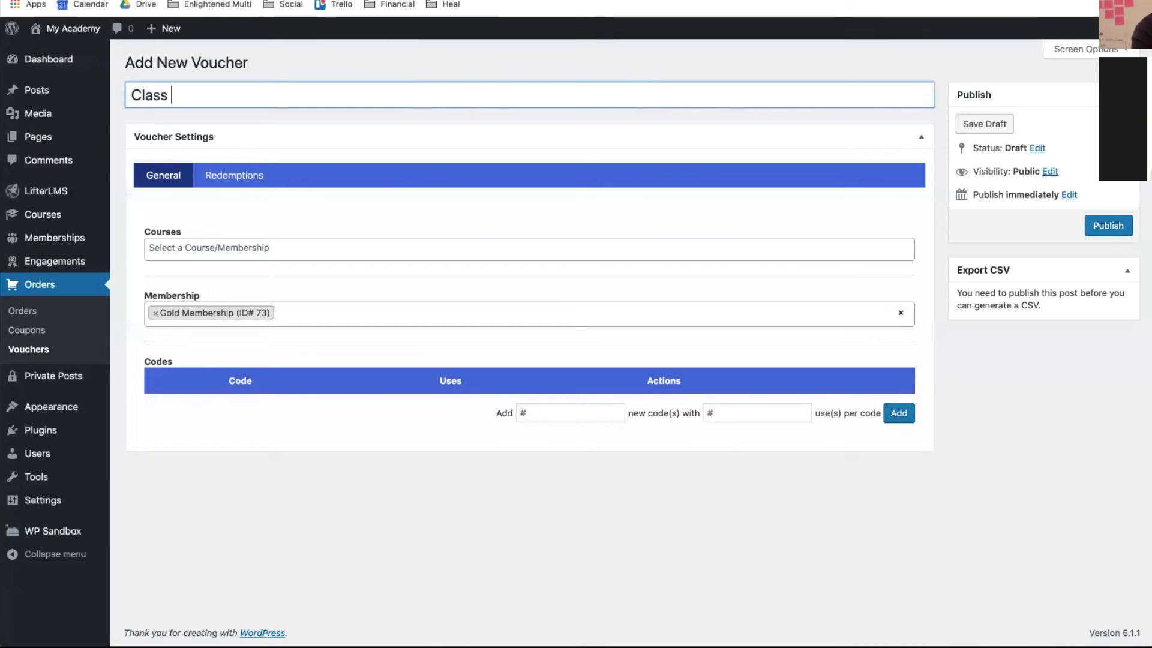
text( 88)
click(1100, 231)
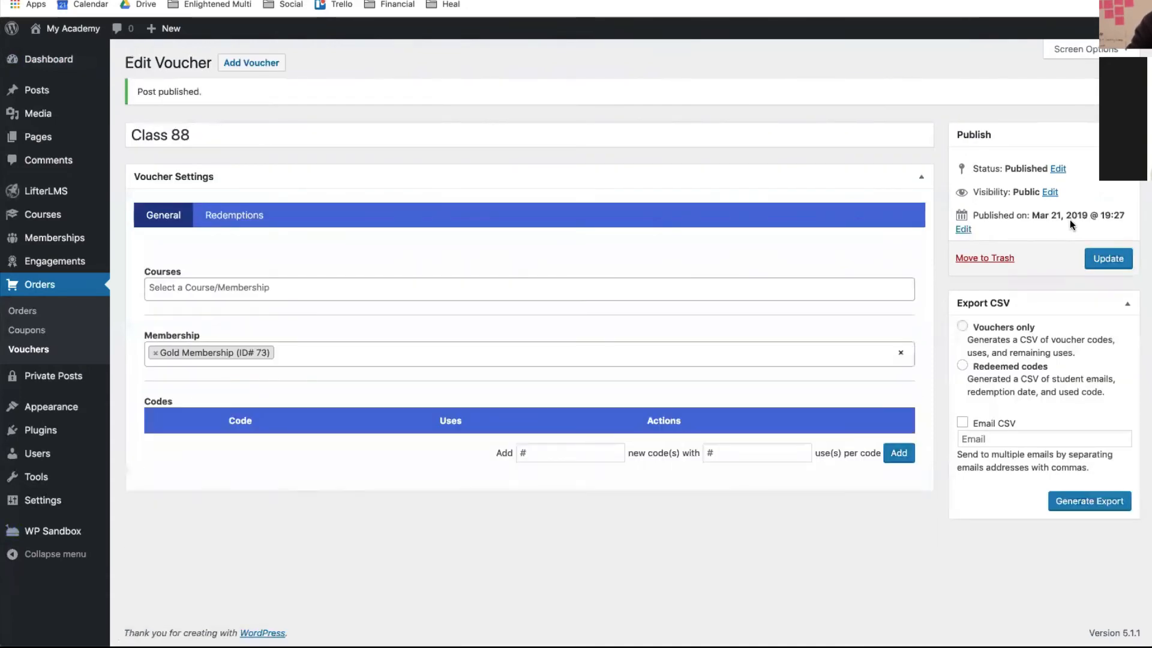
click(543, 461)
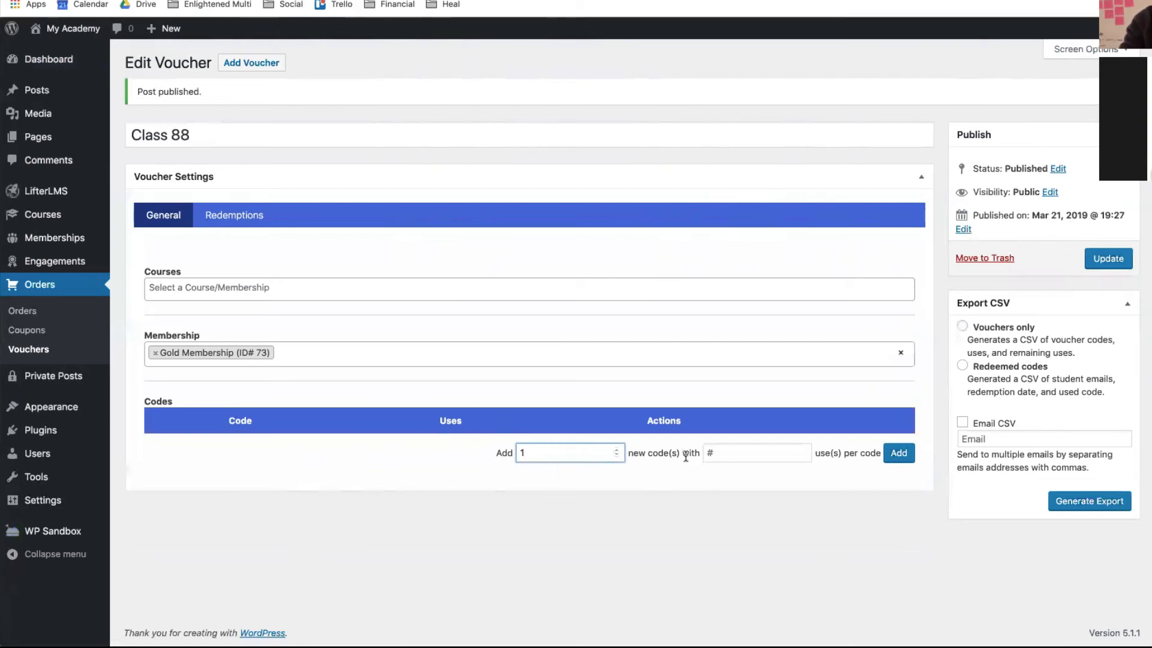
click(720, 459)
text(20)
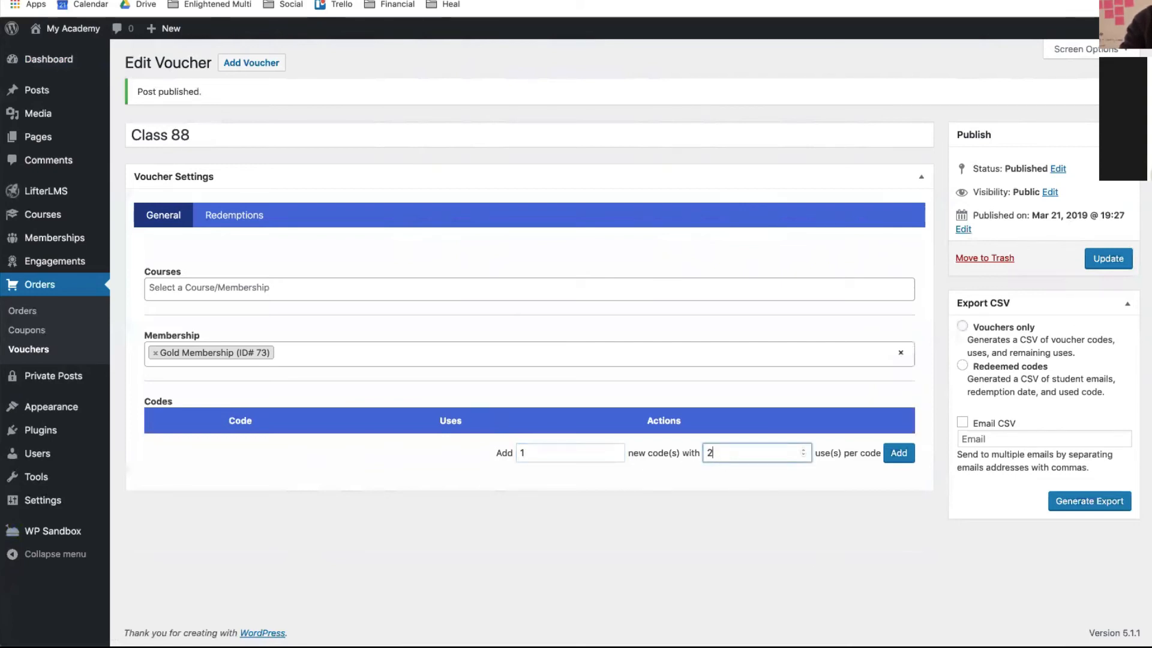
click(896, 453)
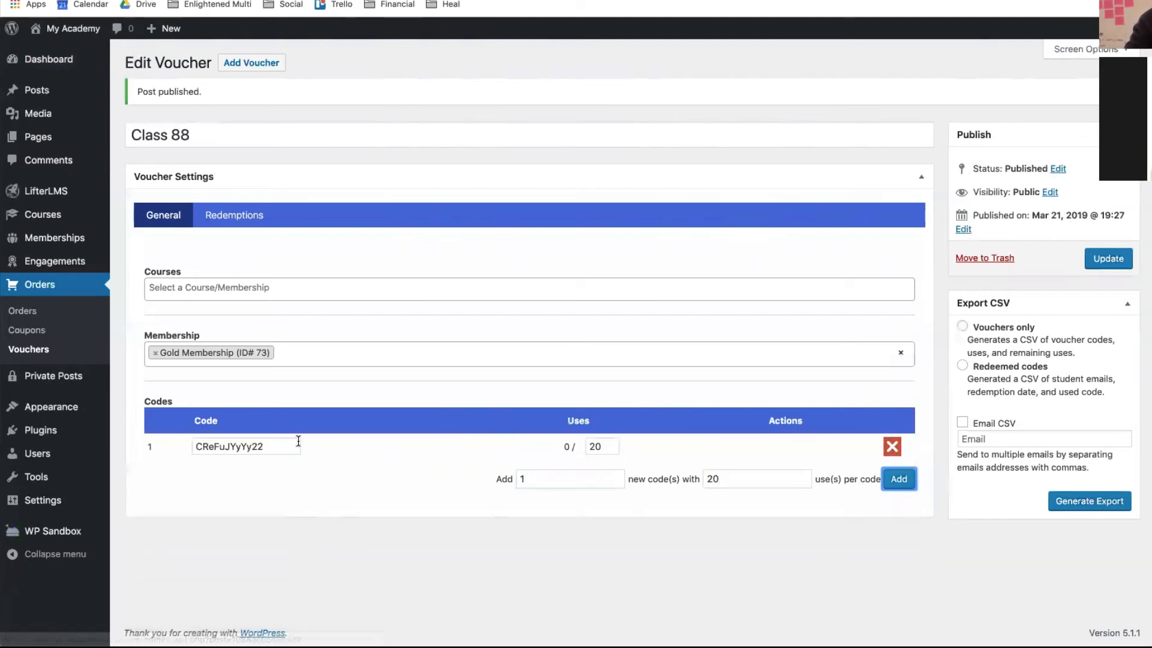
drag(298, 446, 198, 445)
key(BackSpace)
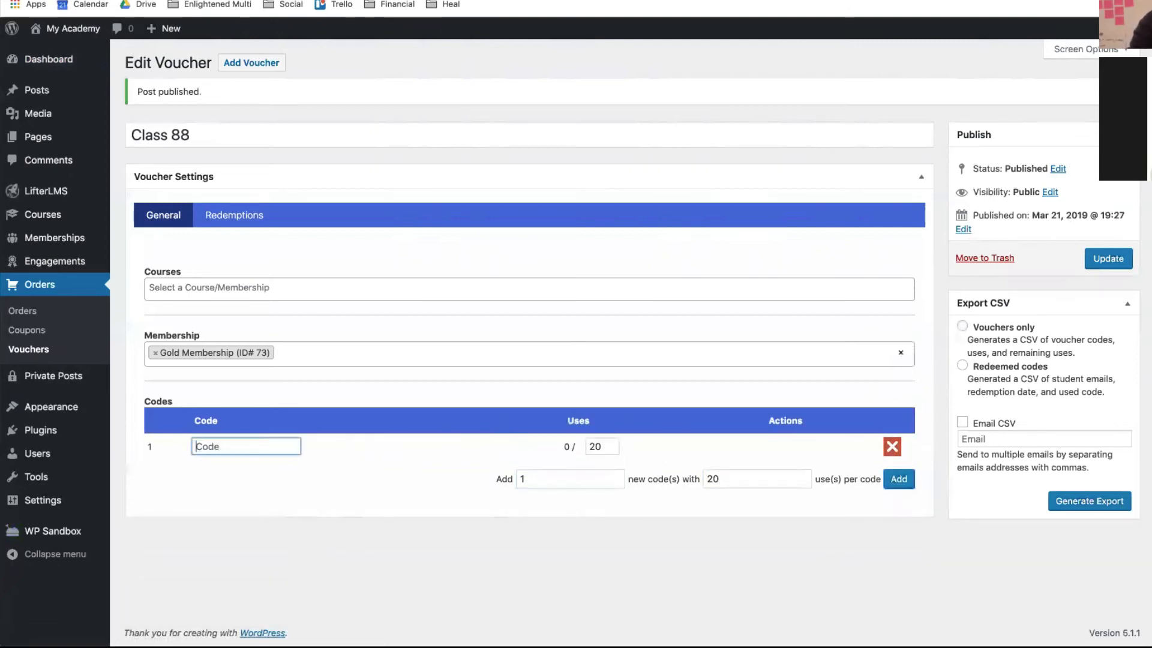
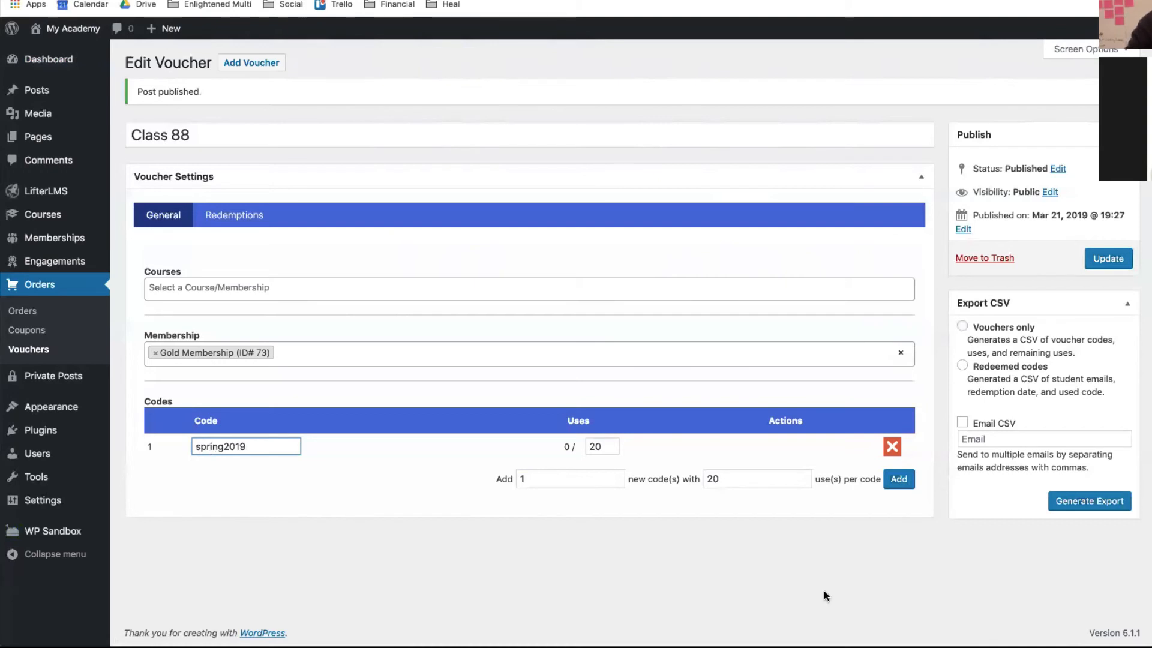
click(1109, 259)
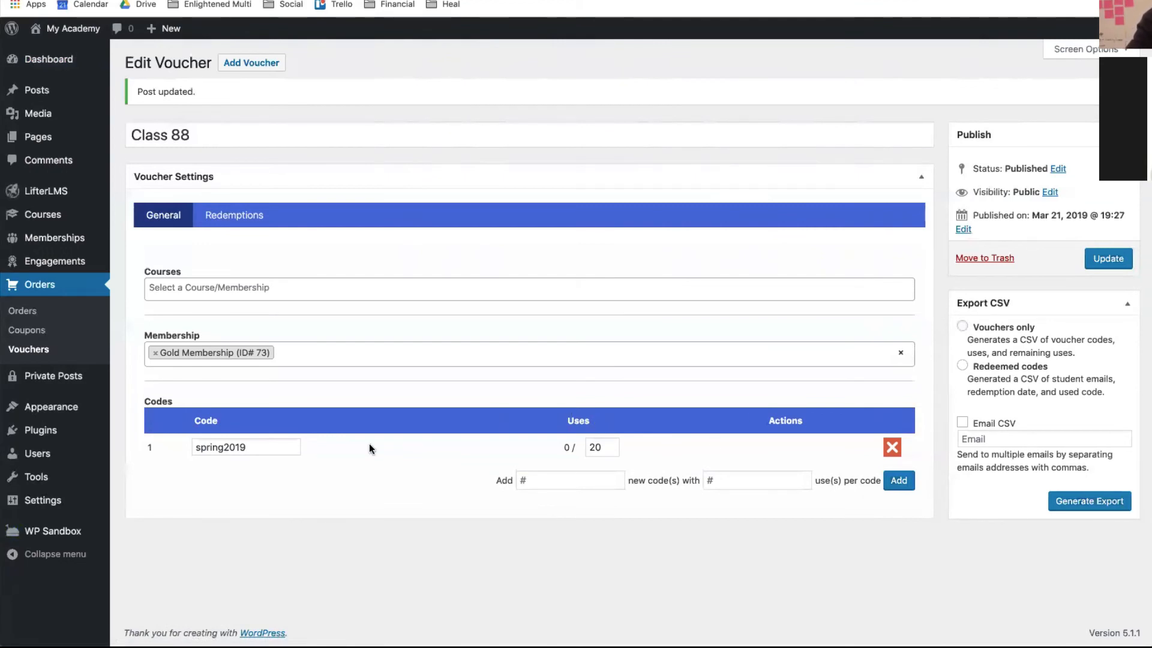
- Generate 20 additional single-use codes for the Class 88 voucher
drag(252, 444, 328, 481)
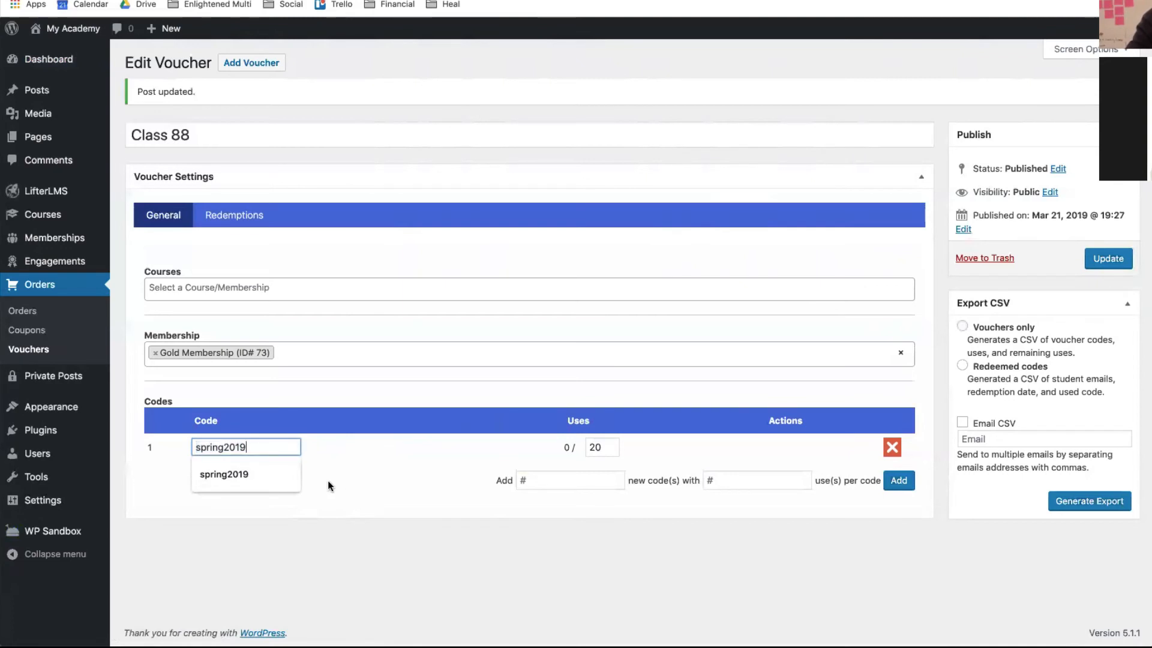
drag(246, 444, 190, 440)
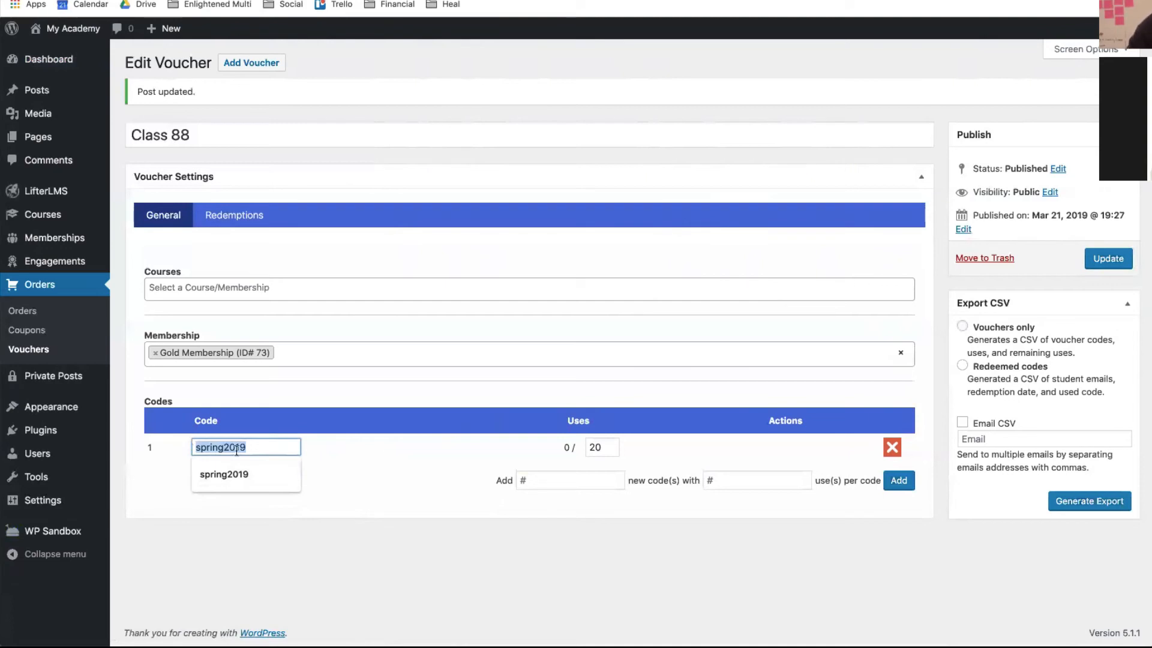
click(489, 463)
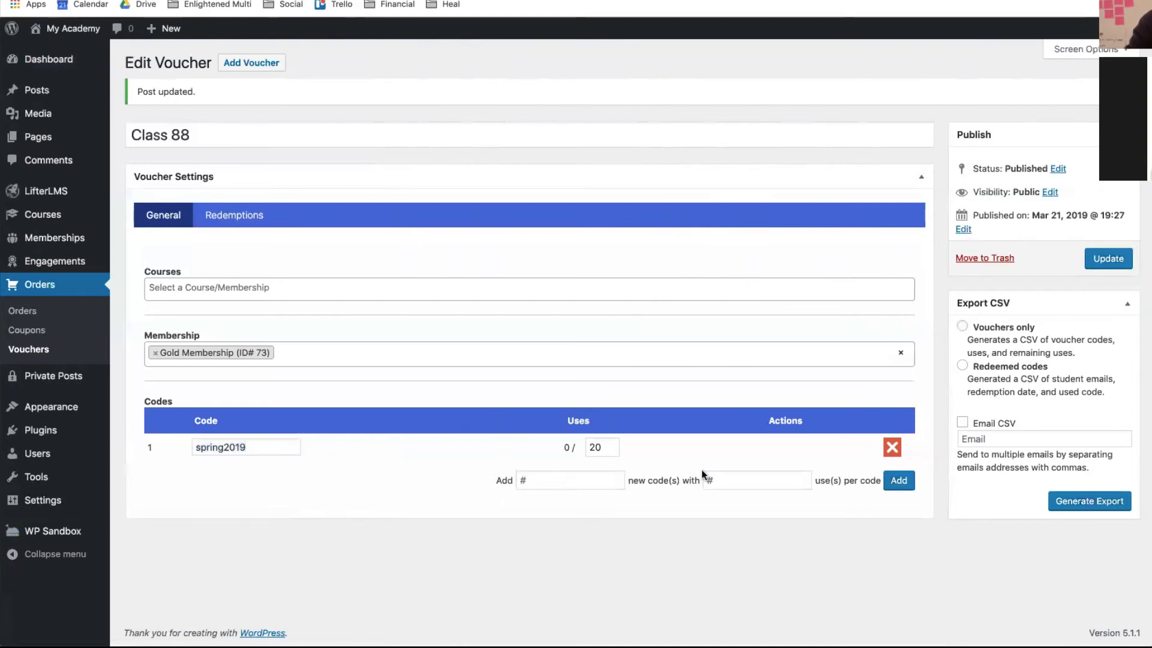
click(565, 480)
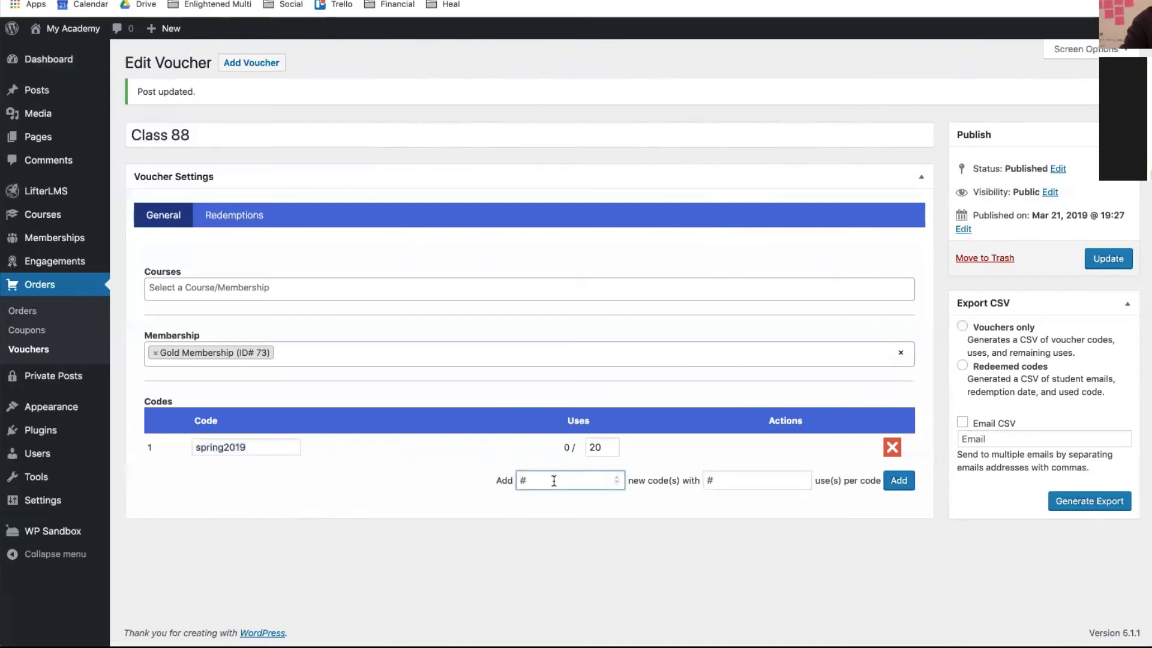
text(12)
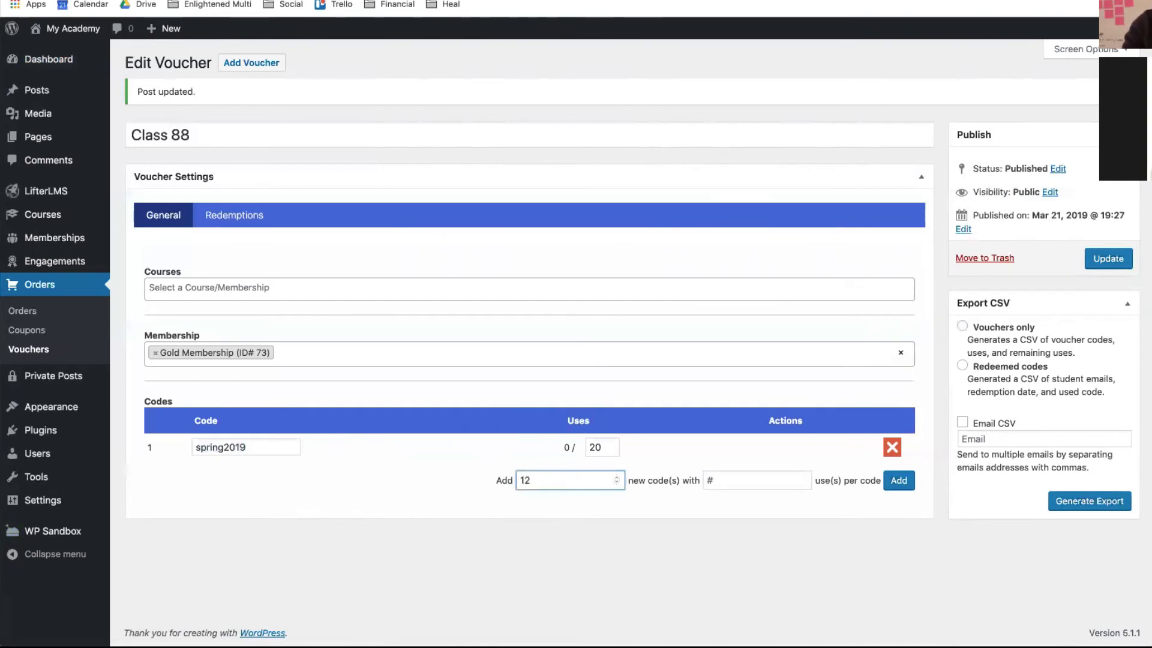
key(BackSpace)
key(BackSpace)
text(20)
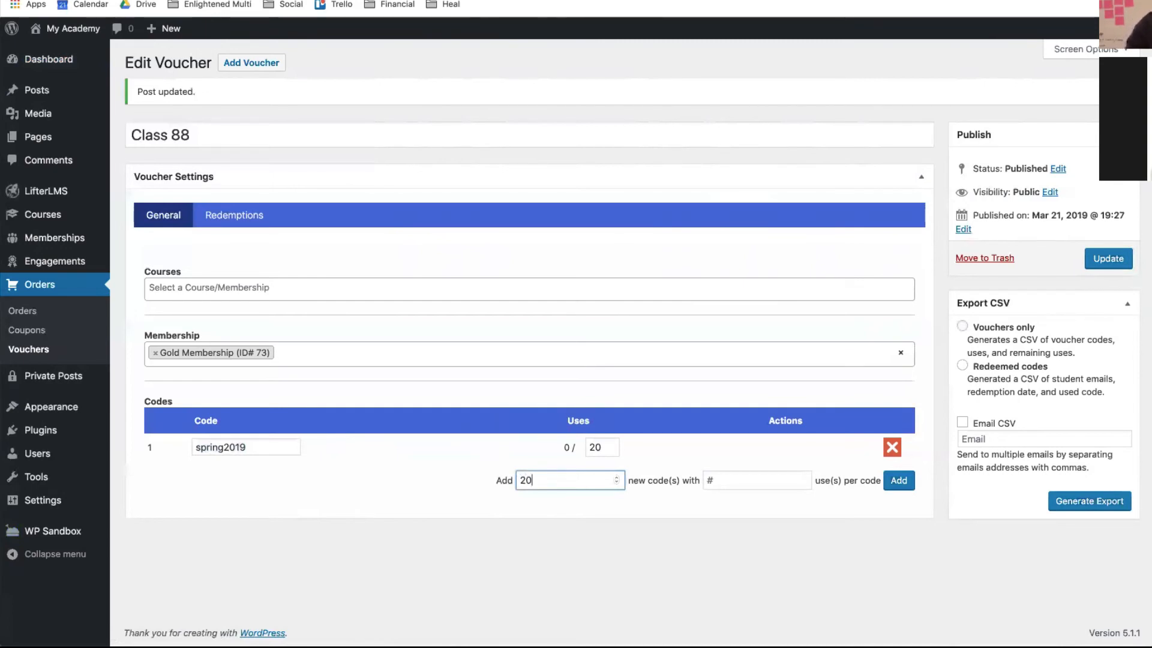
click(728, 481)
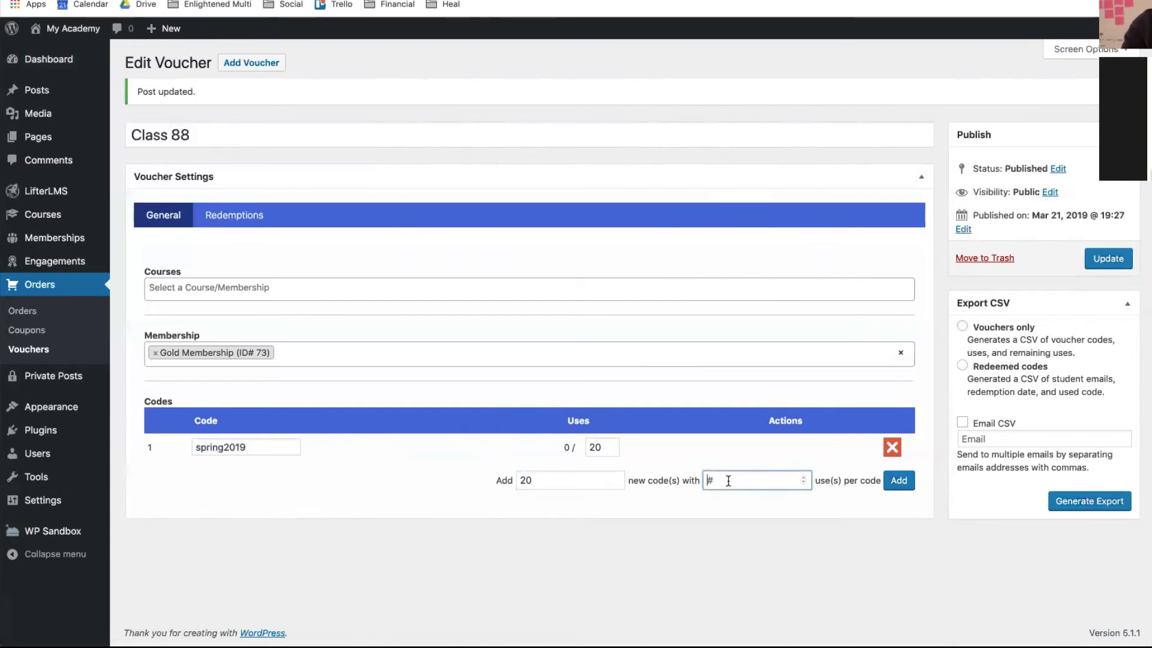
click(895, 480)
- Update the Class 88 voucher and review its list of codes
scroll(630, 541, down, 5)
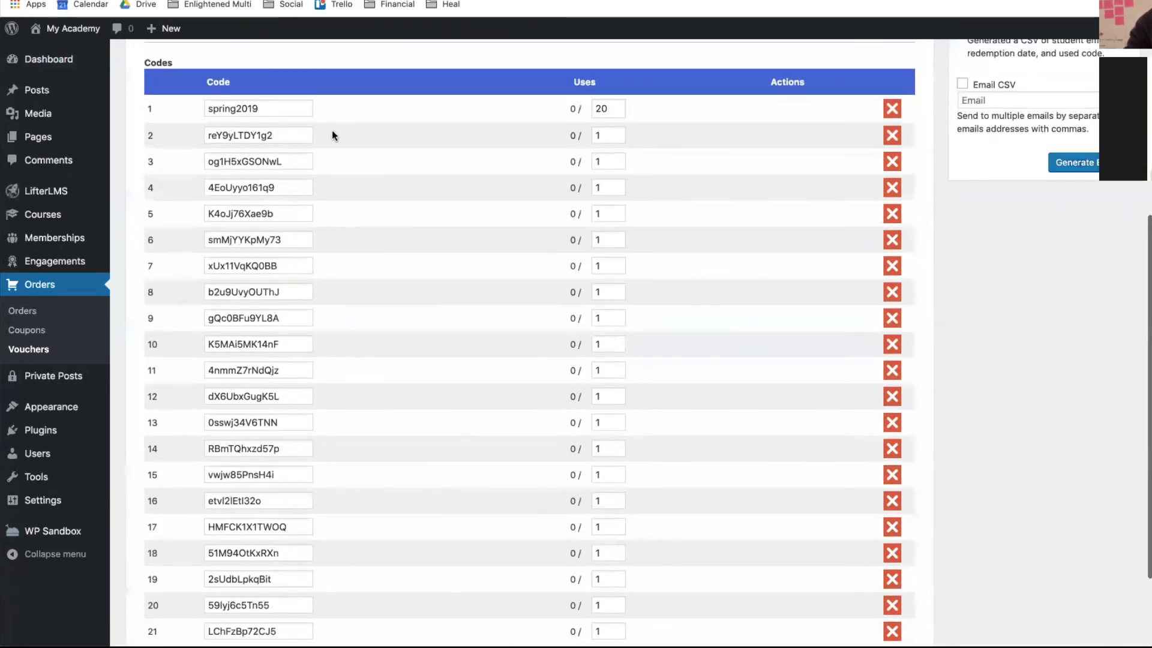
scroll(710, 275, up, 5)
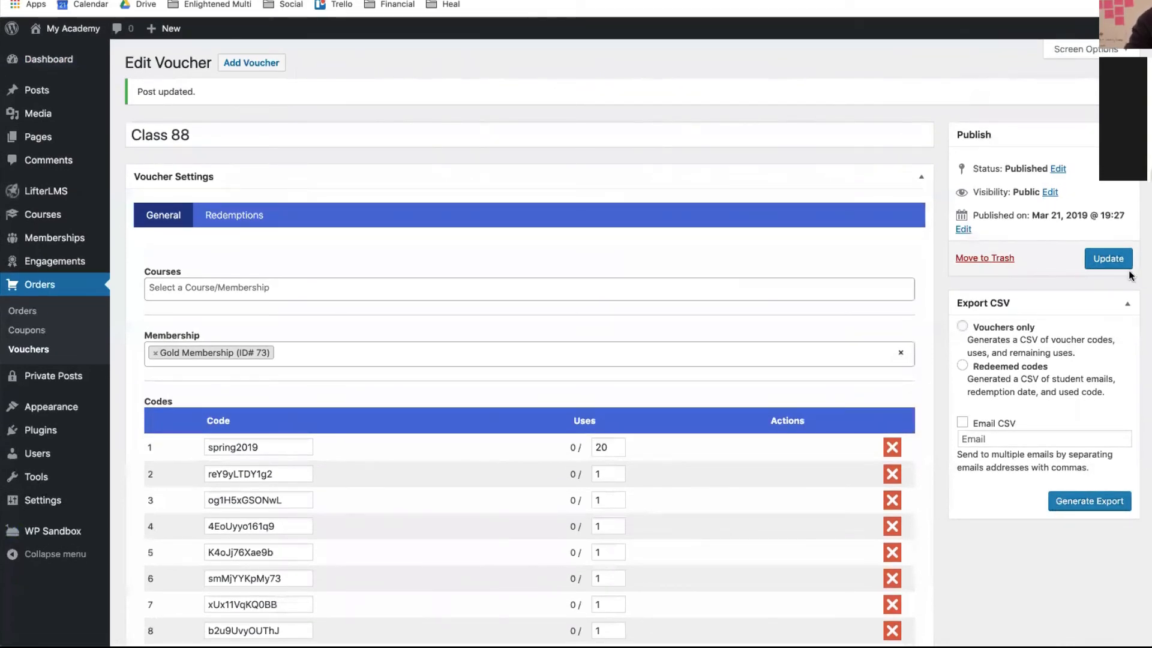
click(1108, 260)
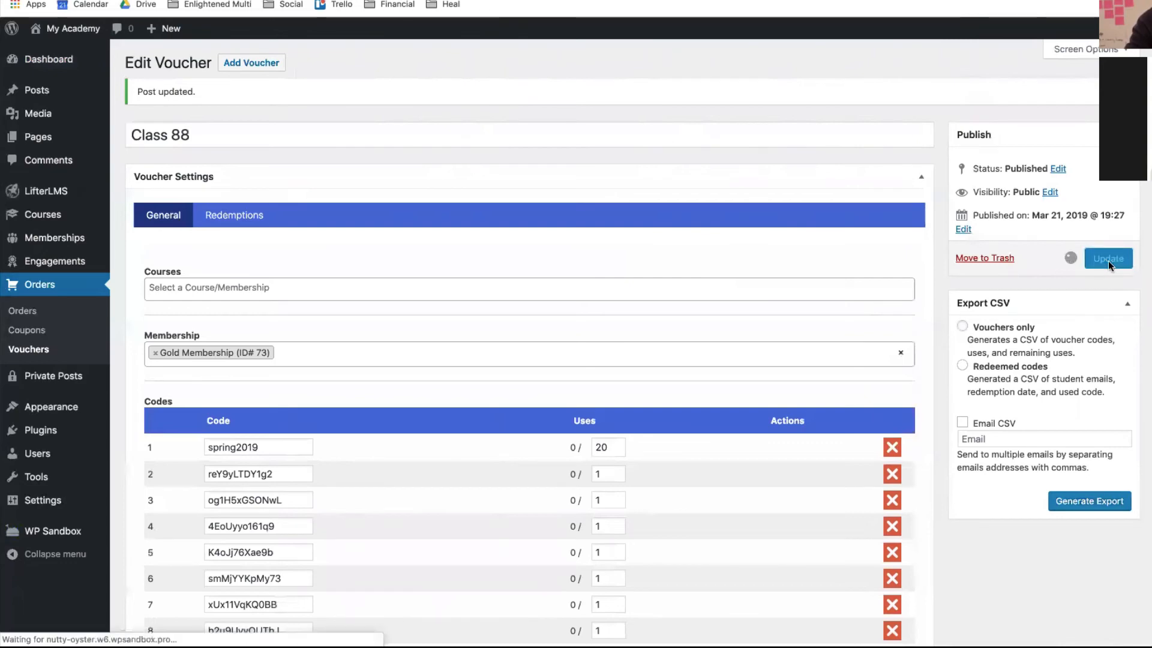
scroll(826, 381, down, 3)
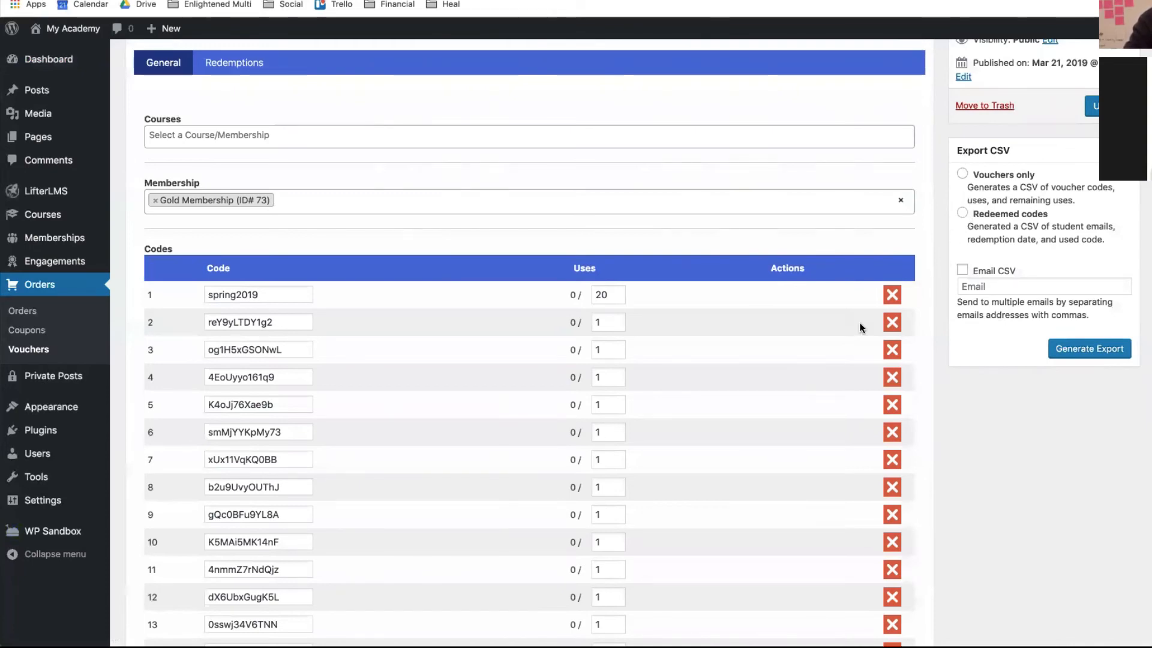
scroll(862, 327, up, 3)
scroll(862, 328, down, 3)
scroll(862, 328, up, 3)
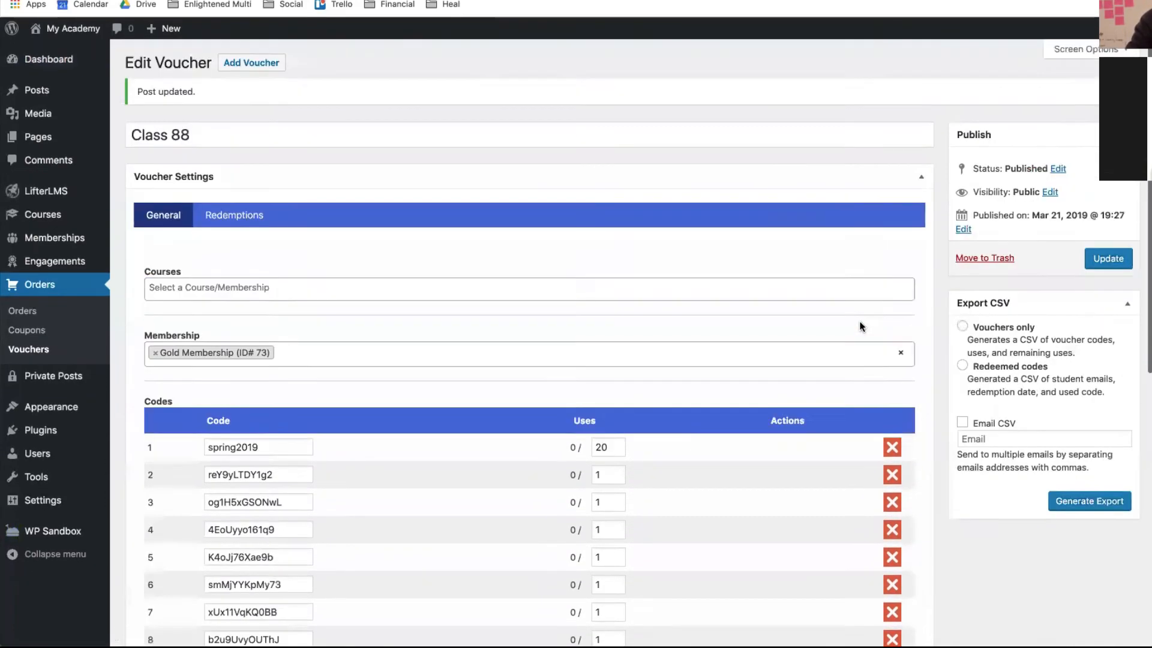
- Reload the My Academy Dashboard page, then return to the voucher editor
key(ctrl+Up)
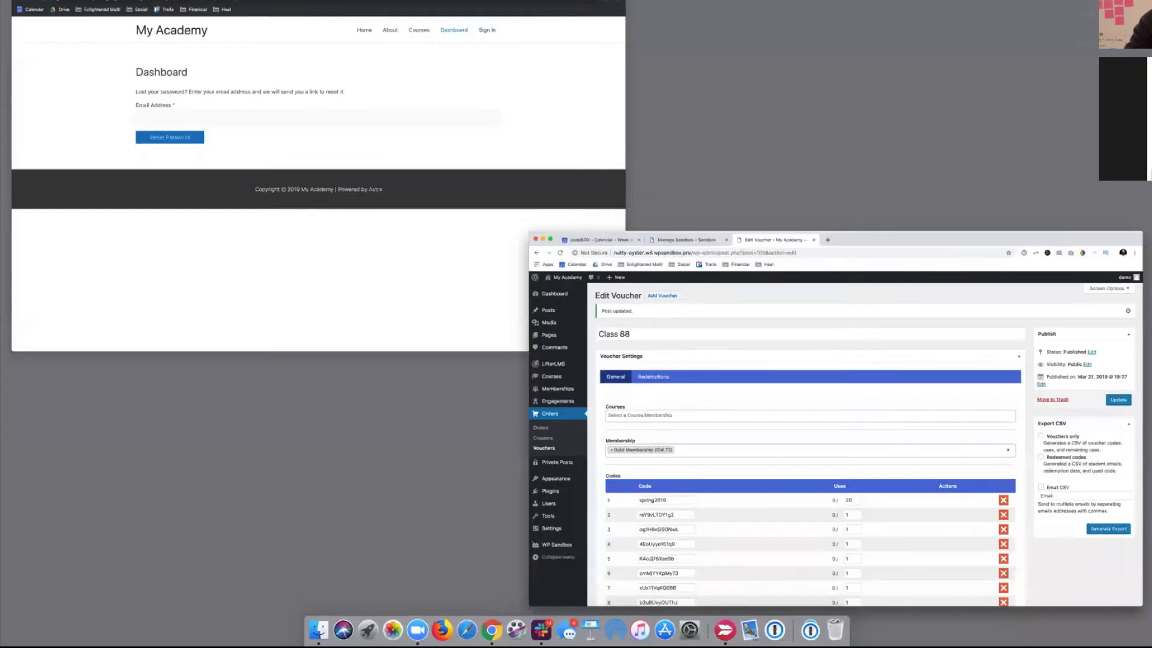
click(262, 300)
click(835, 42)
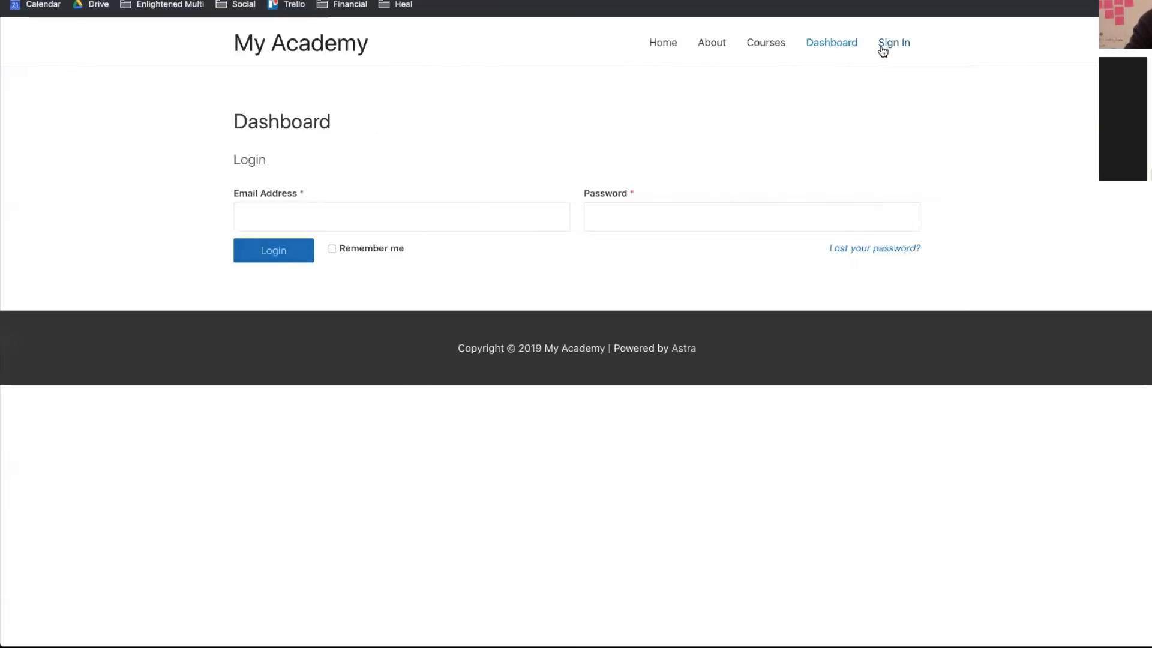
key(ctrl+Up)
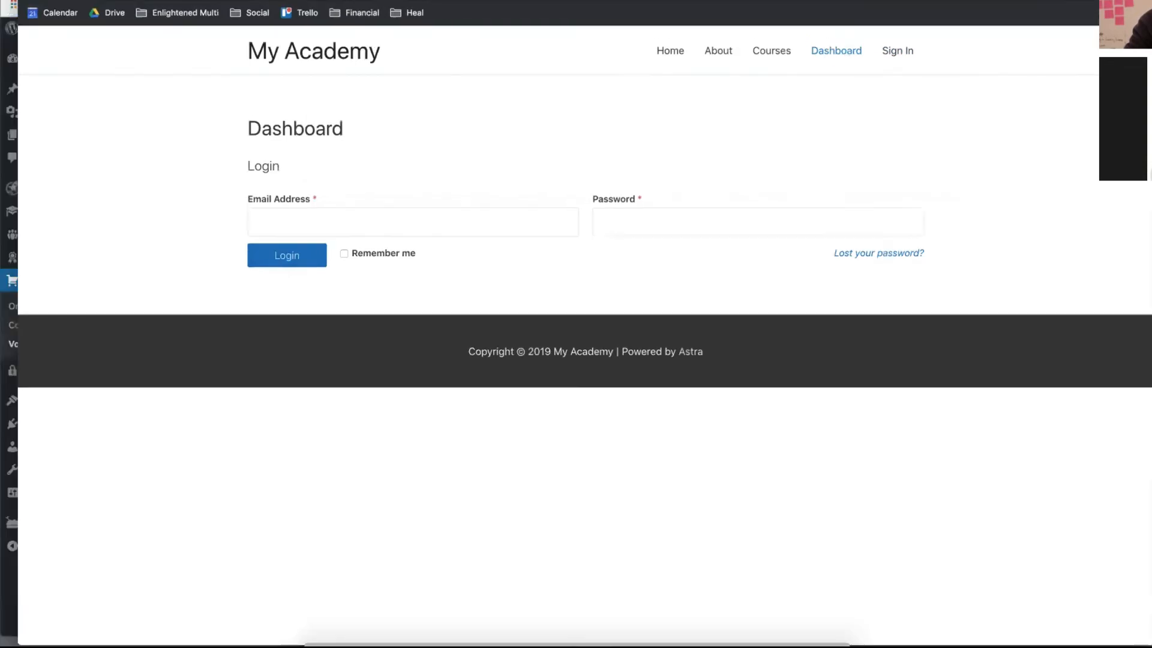
click(223, 228)
- Open LifterLMS Accounts settings and review the registration voucher option, leaving it Optional
mouse_move(99, 193)
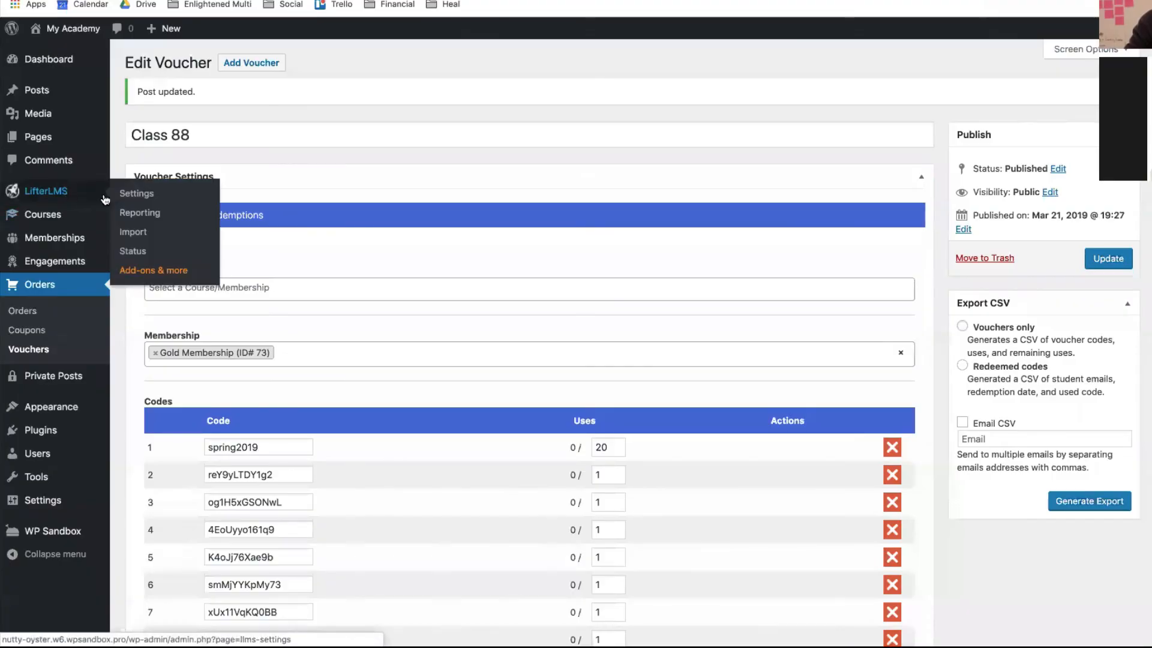
click(138, 198)
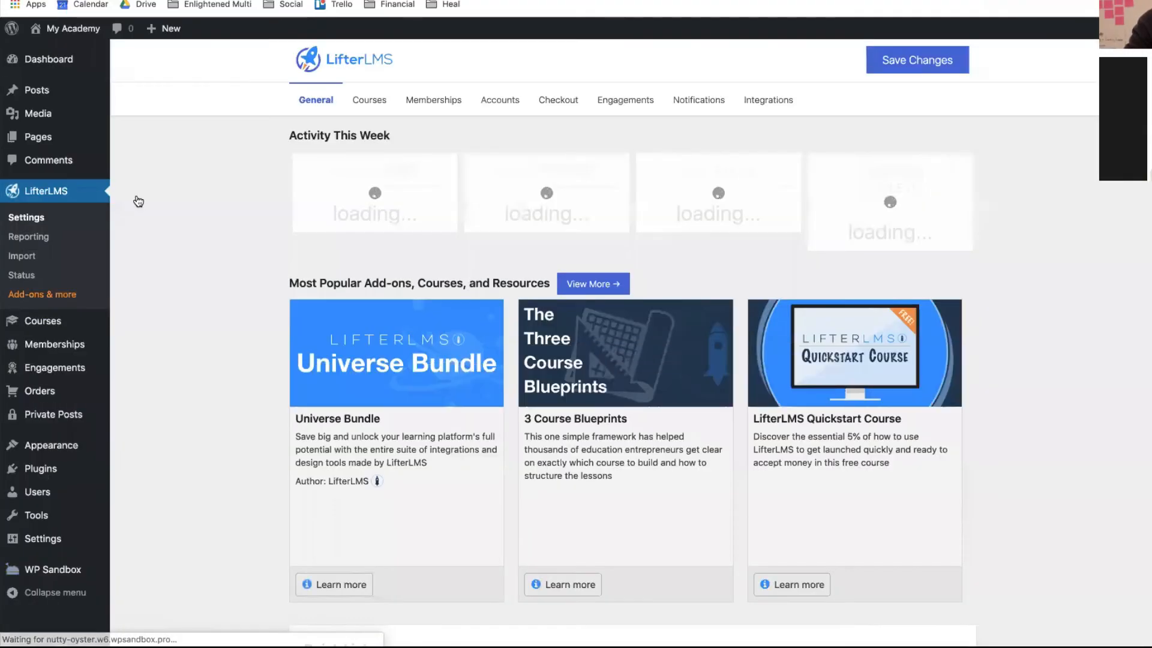
click(492, 111)
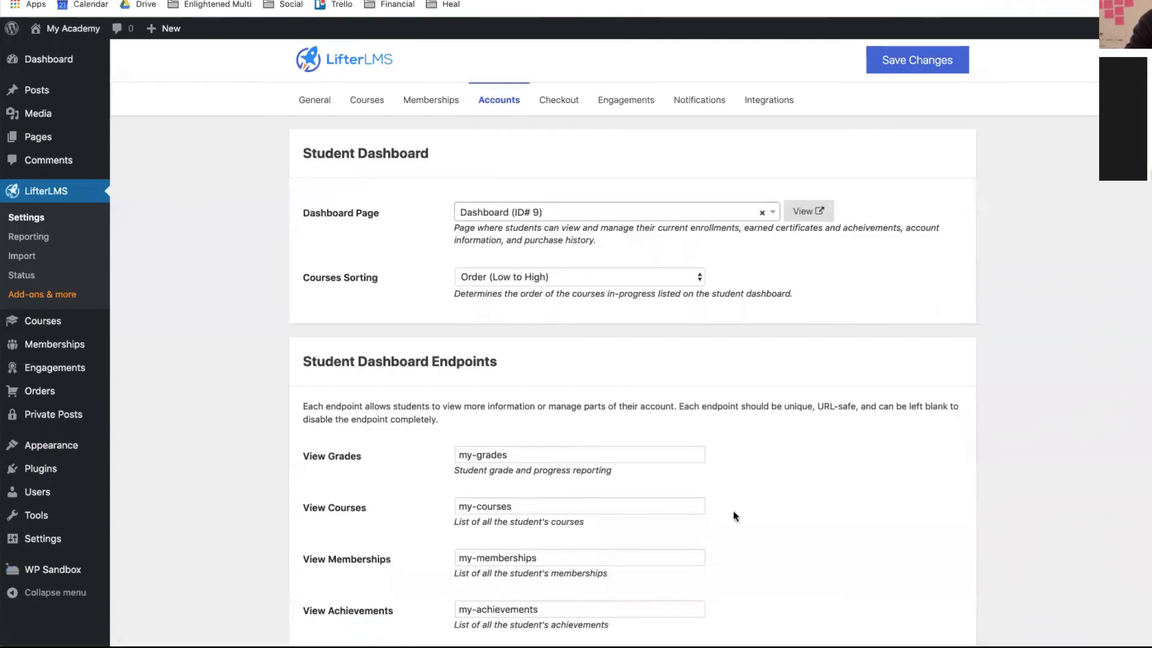
scroll(733, 513, down, 3)
scroll(736, 516, down, 5)
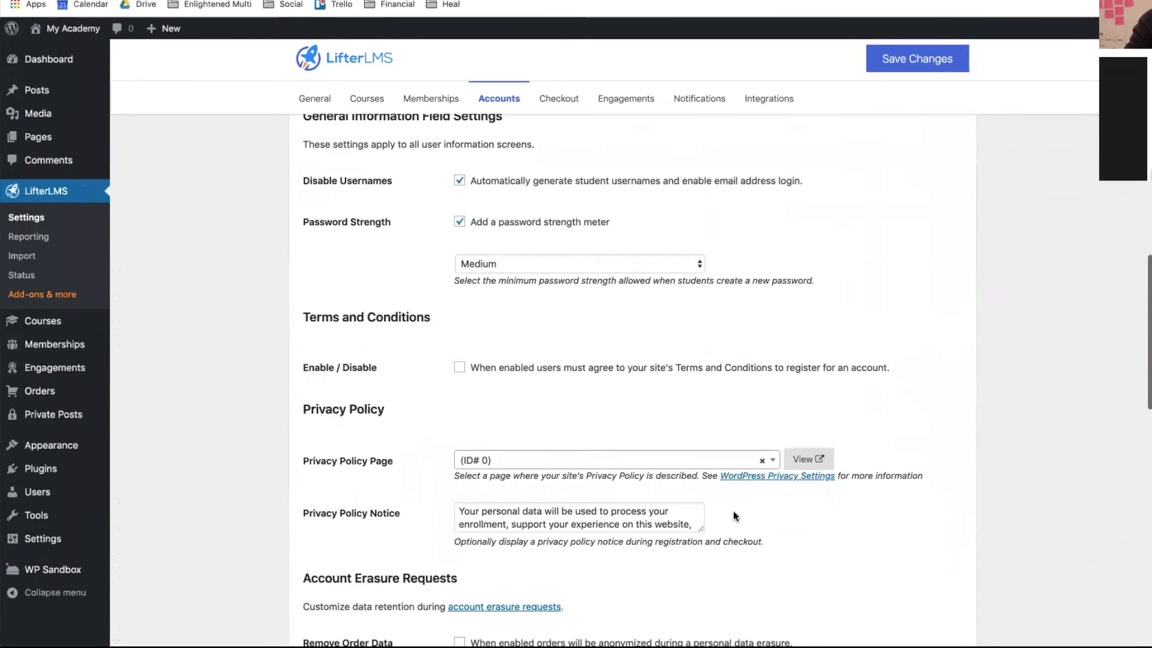
scroll(734, 516, down, 6)
scroll(734, 516, down, 2)
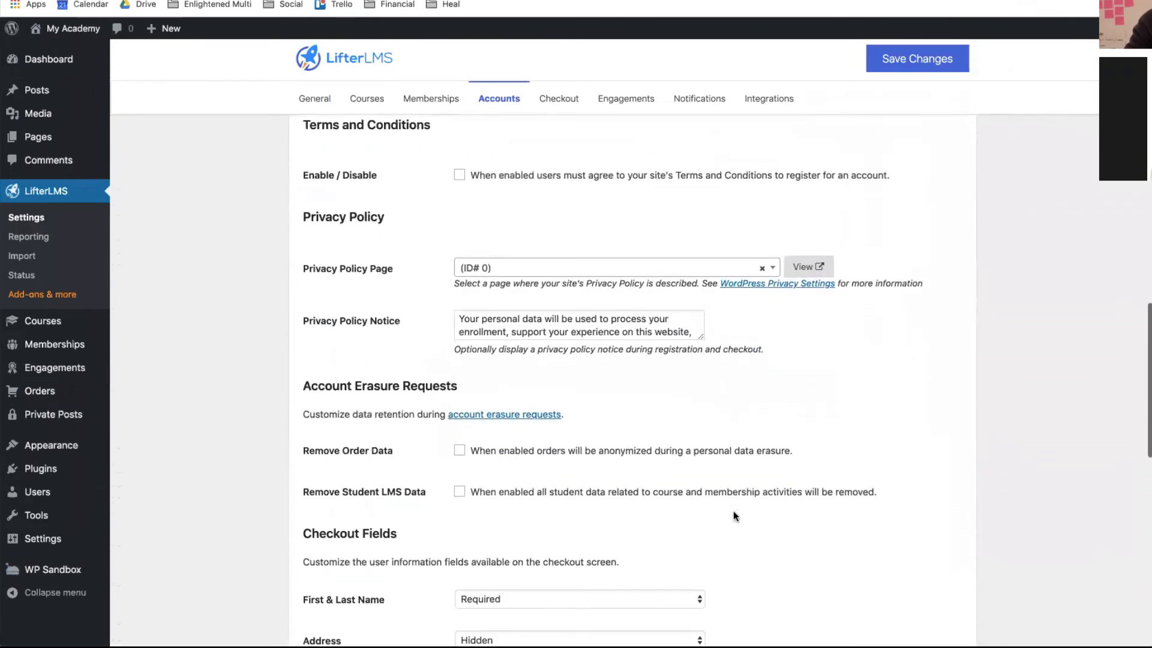
scroll(734, 514, down, 10)
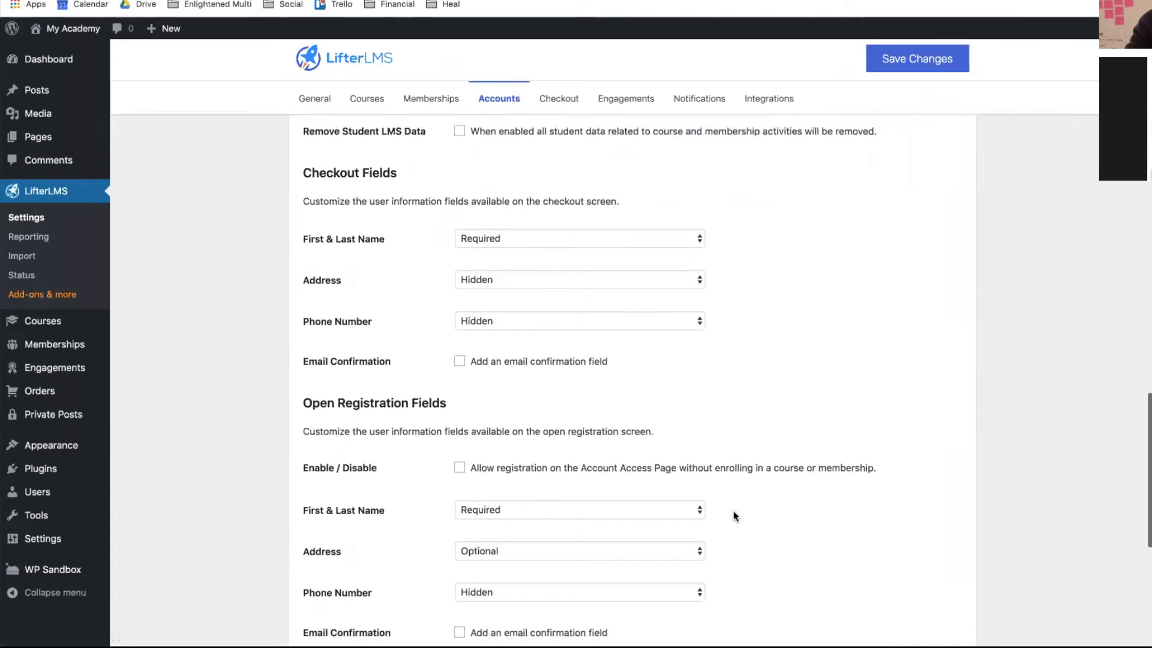
scroll(733, 515, down, 2)
scroll(733, 515, down, 5)
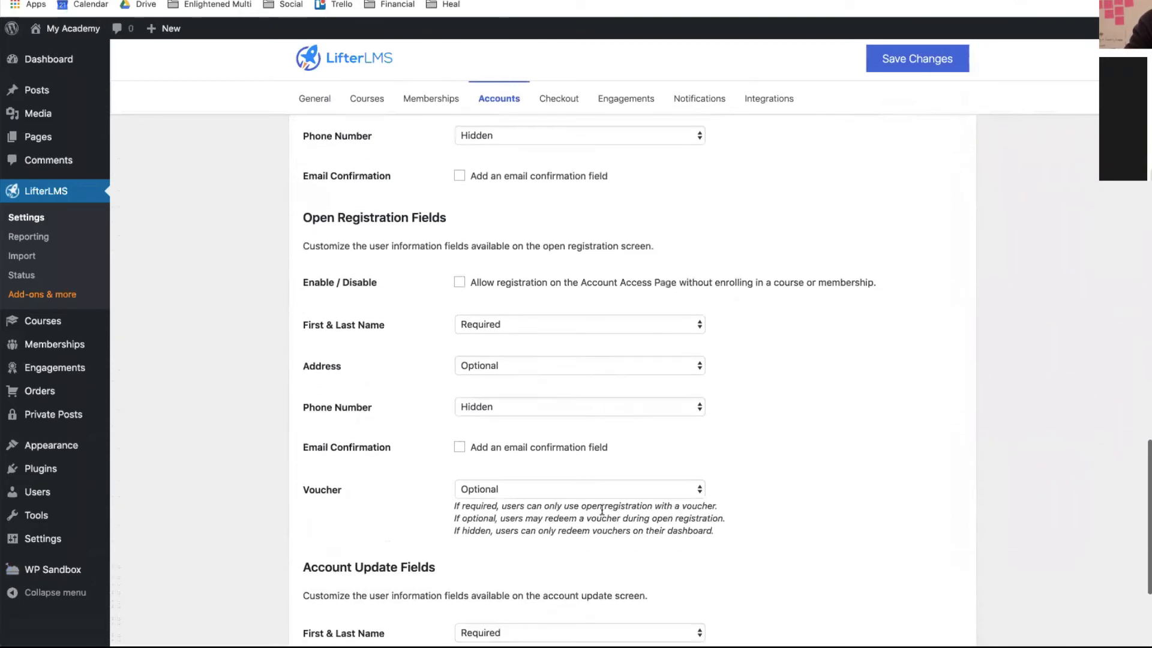
click(502, 489)
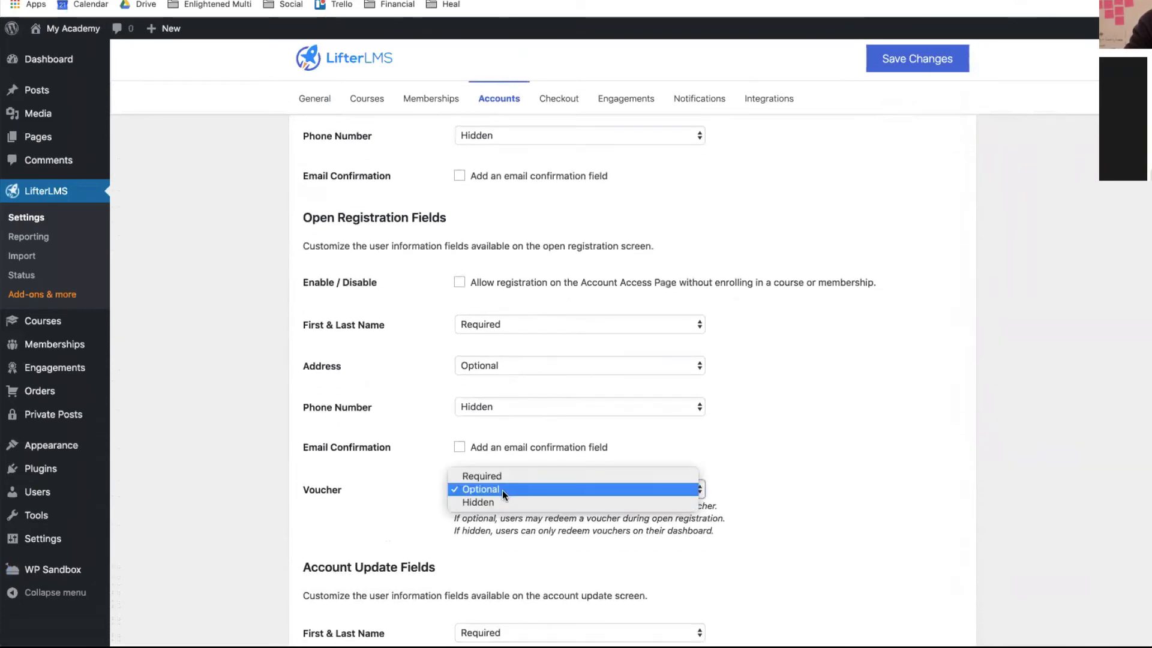
click(503, 491)
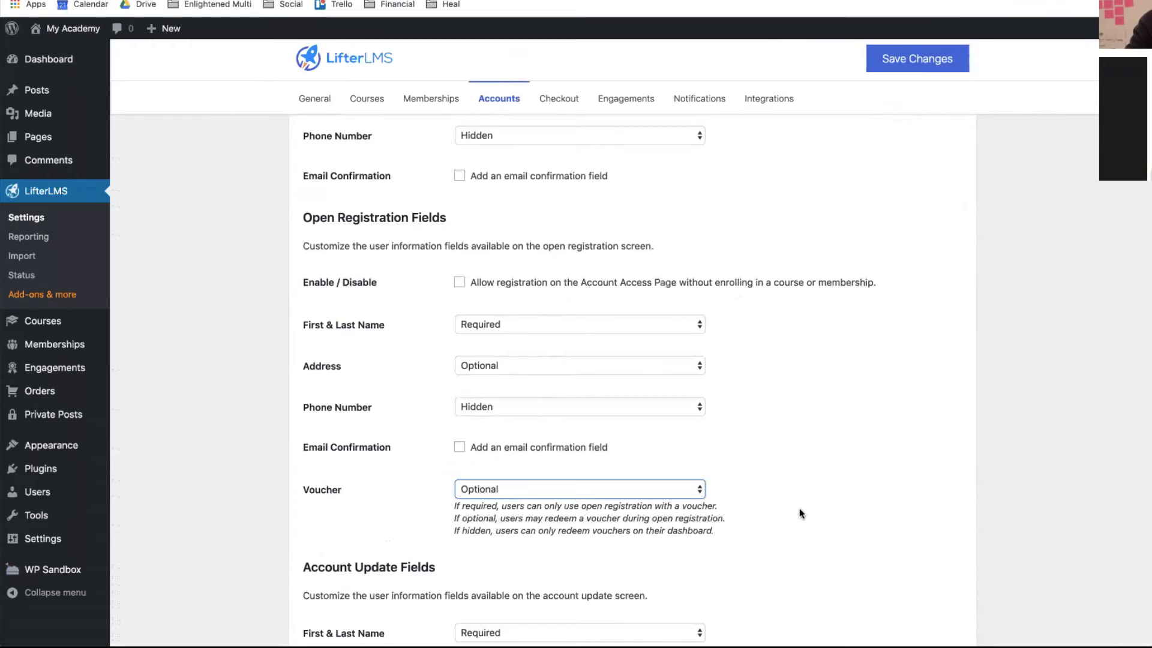
scroll(802, 514, down, 6)
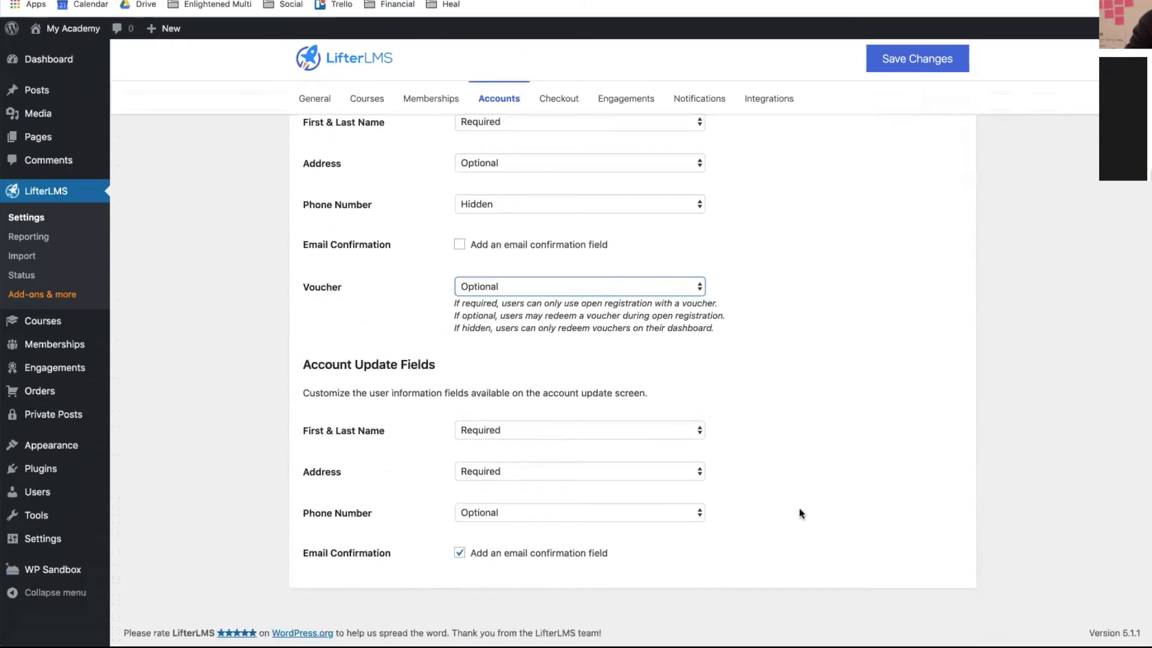
scroll(802, 513, up, 1)
scroll(799, 511, up, 5)
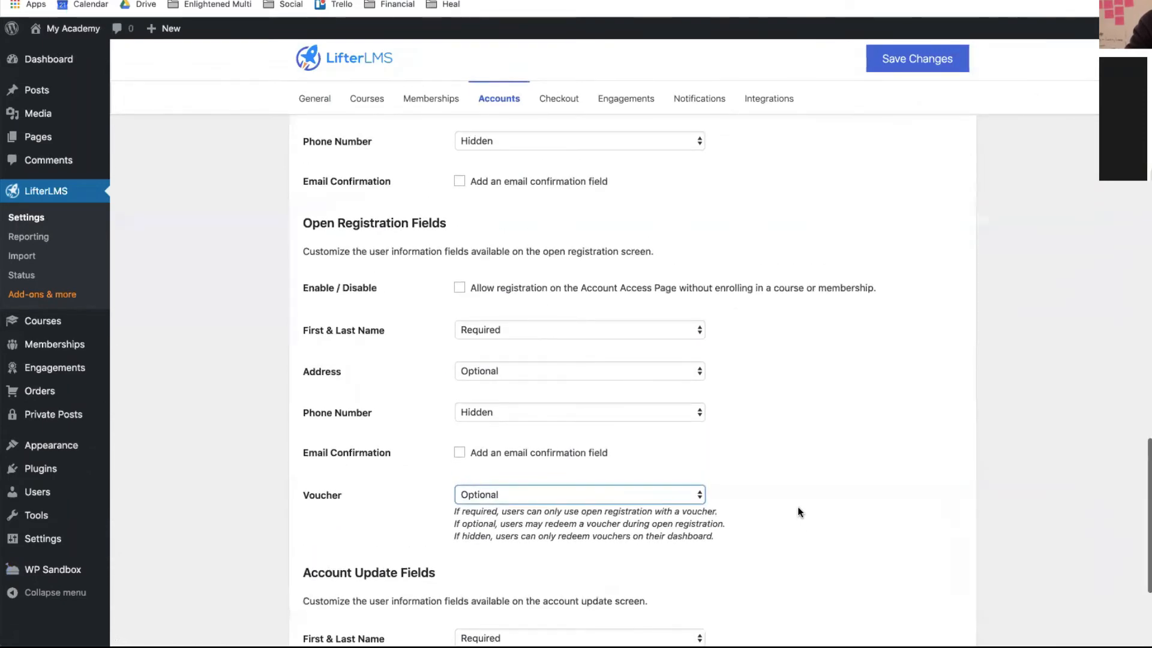
- Enable Open Registration, set the voucher to Required, and save the settings
click(459, 289)
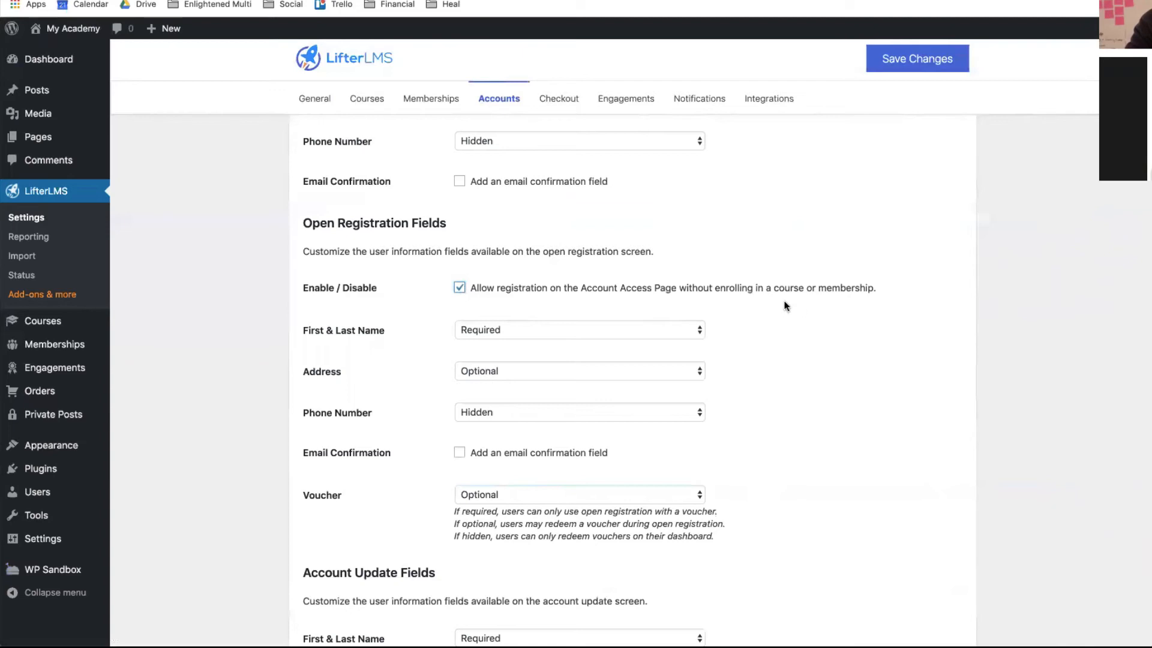
scroll(783, 356, up, 1)
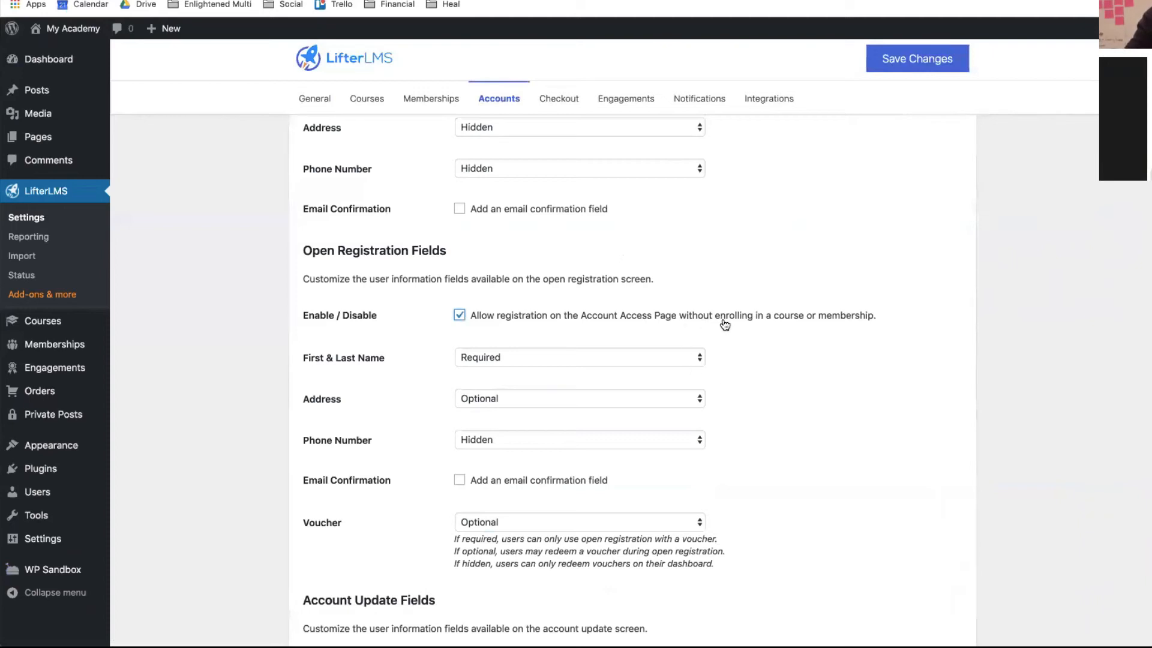
click(502, 526)
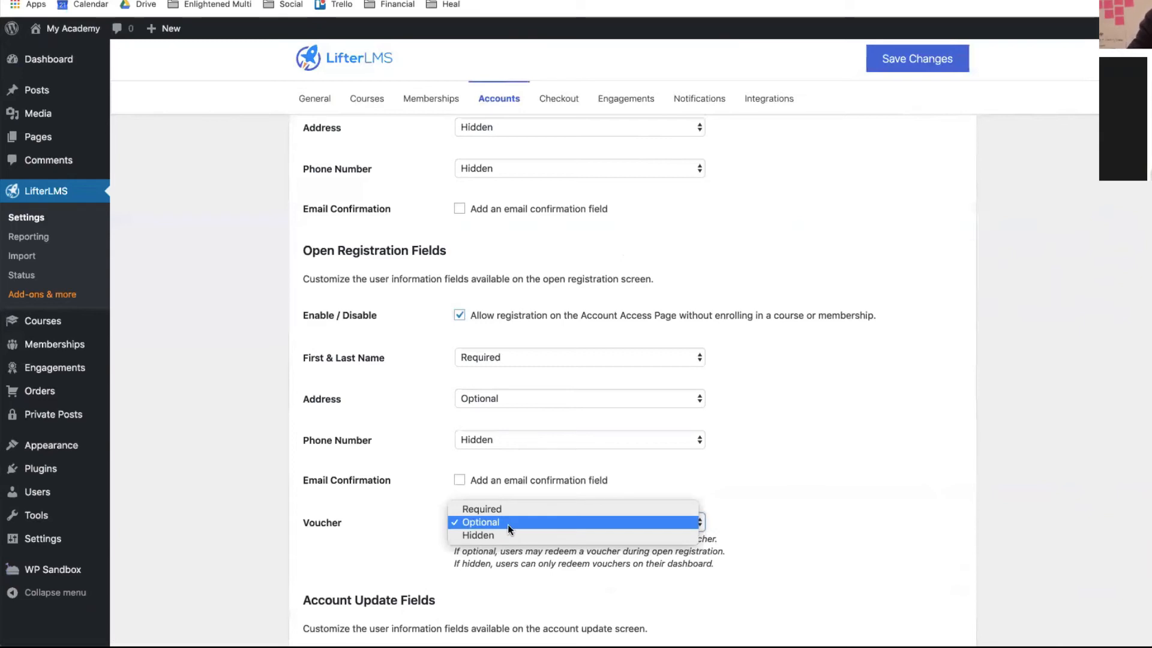
click(496, 510)
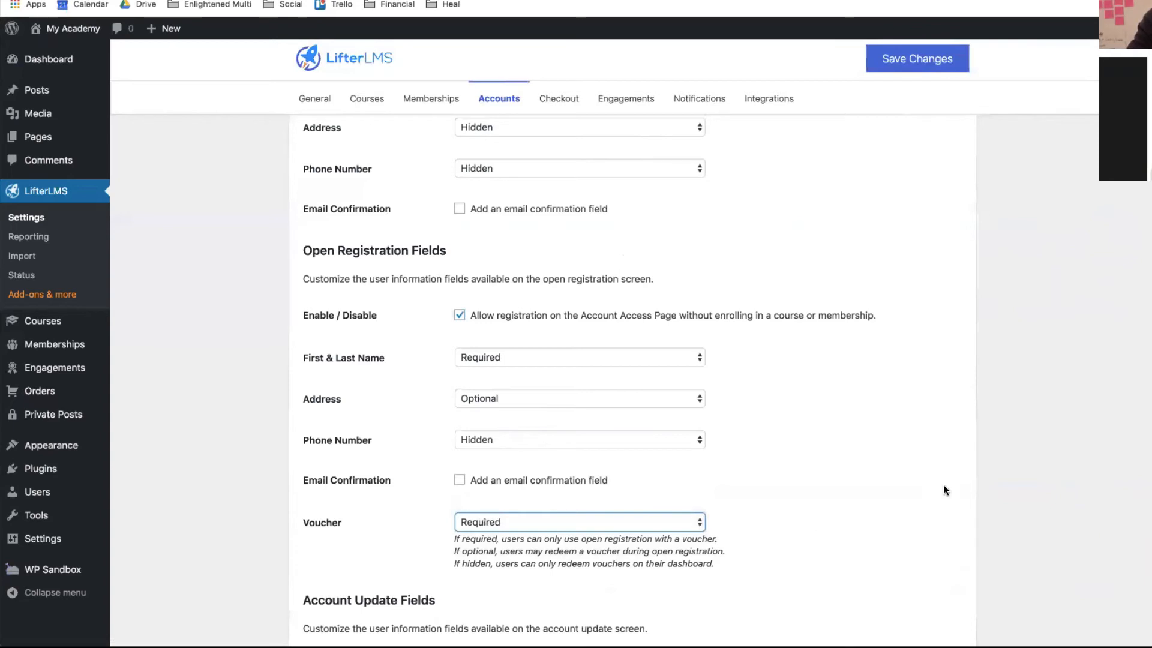
click(881, 65)
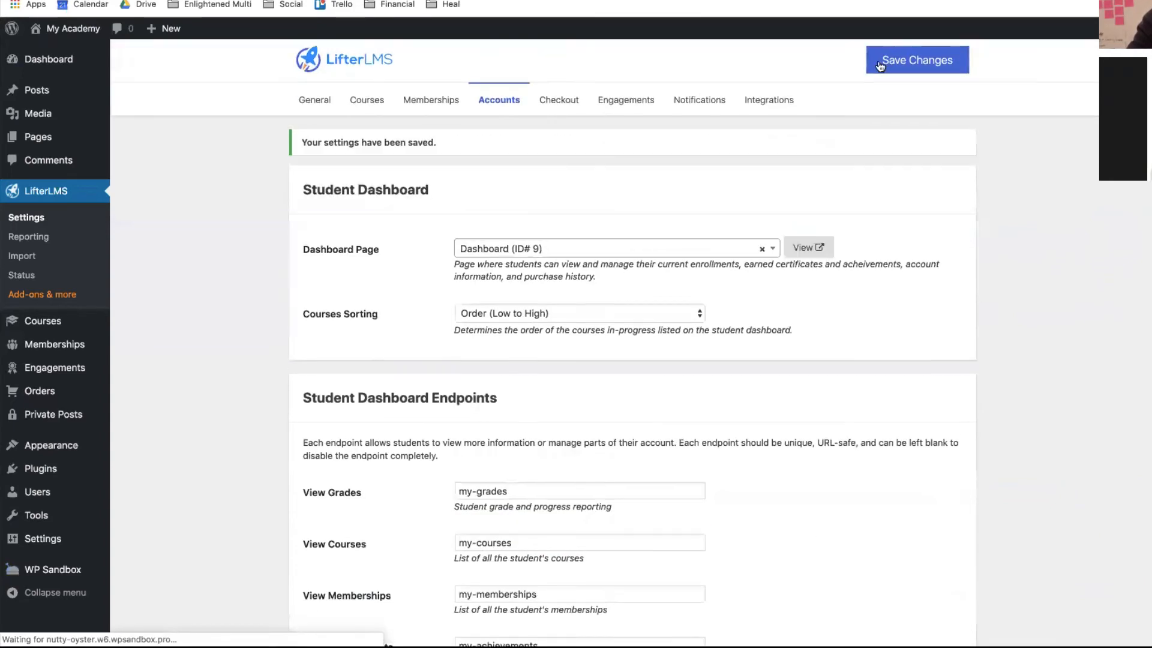
key(ctrl+Up)
click(227, 240)
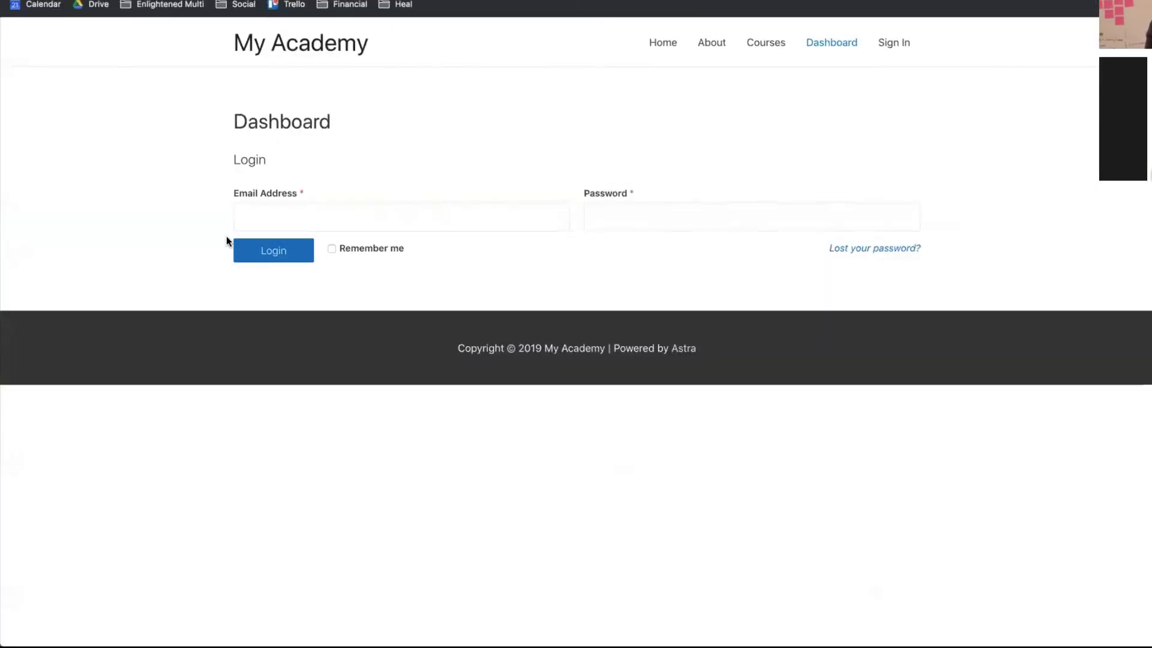
key(super+r)
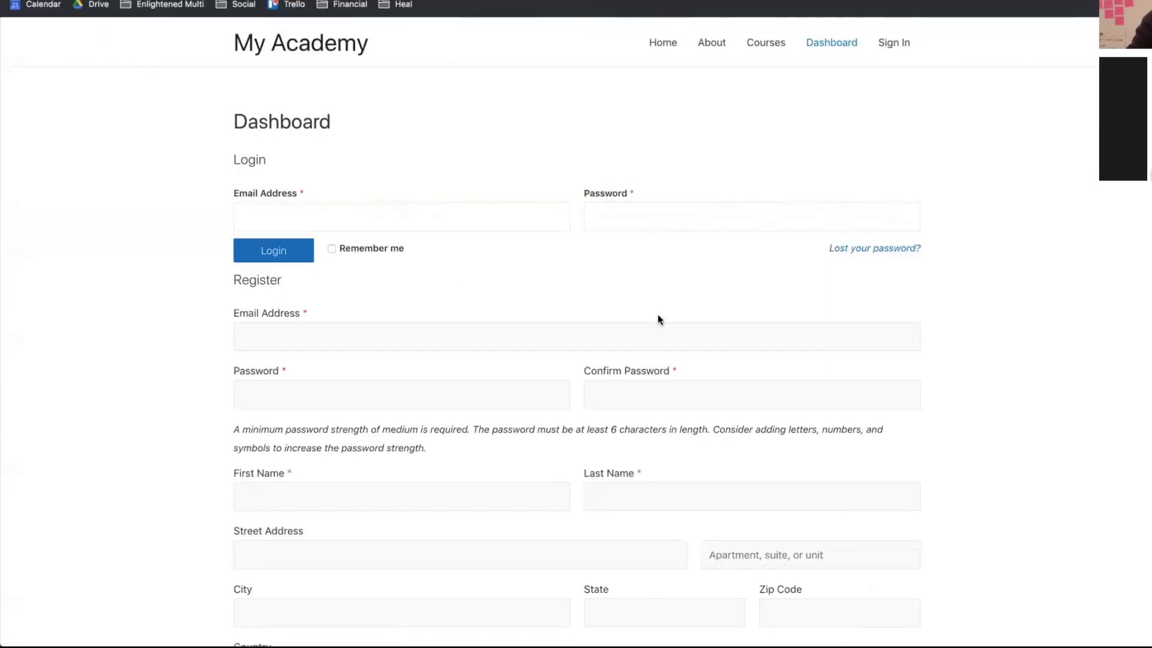
scroll(658, 317, down, 5)
scroll(456, 240, up, 4)
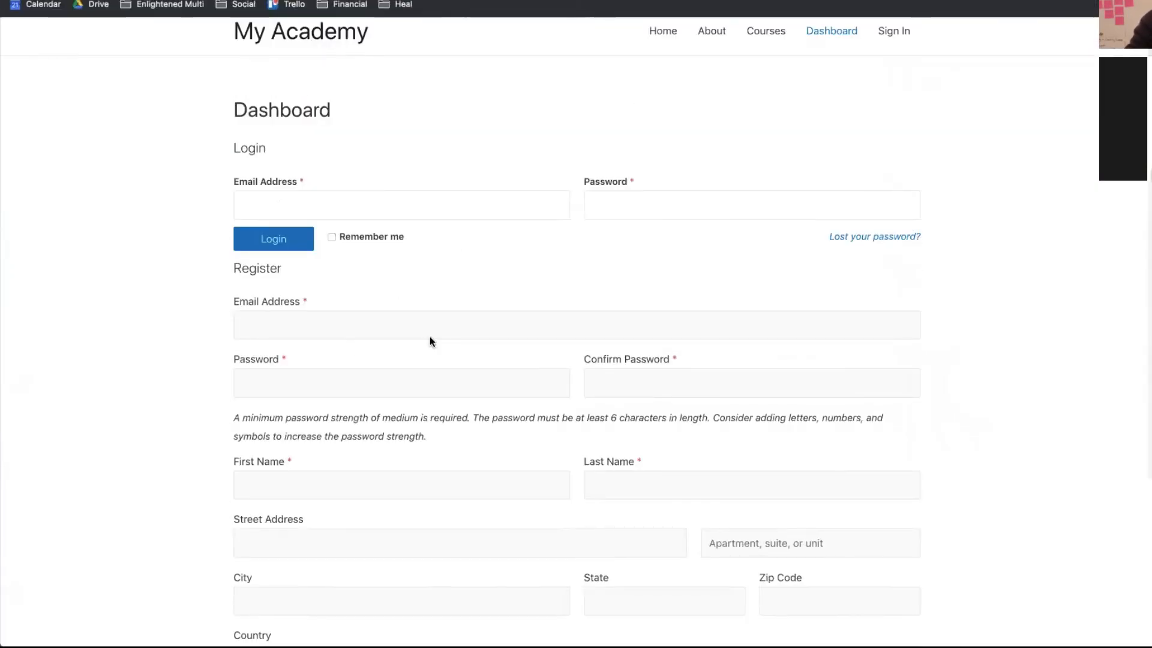
scroll(624, 480, down, 4)
scroll(625, 468, up, 2)
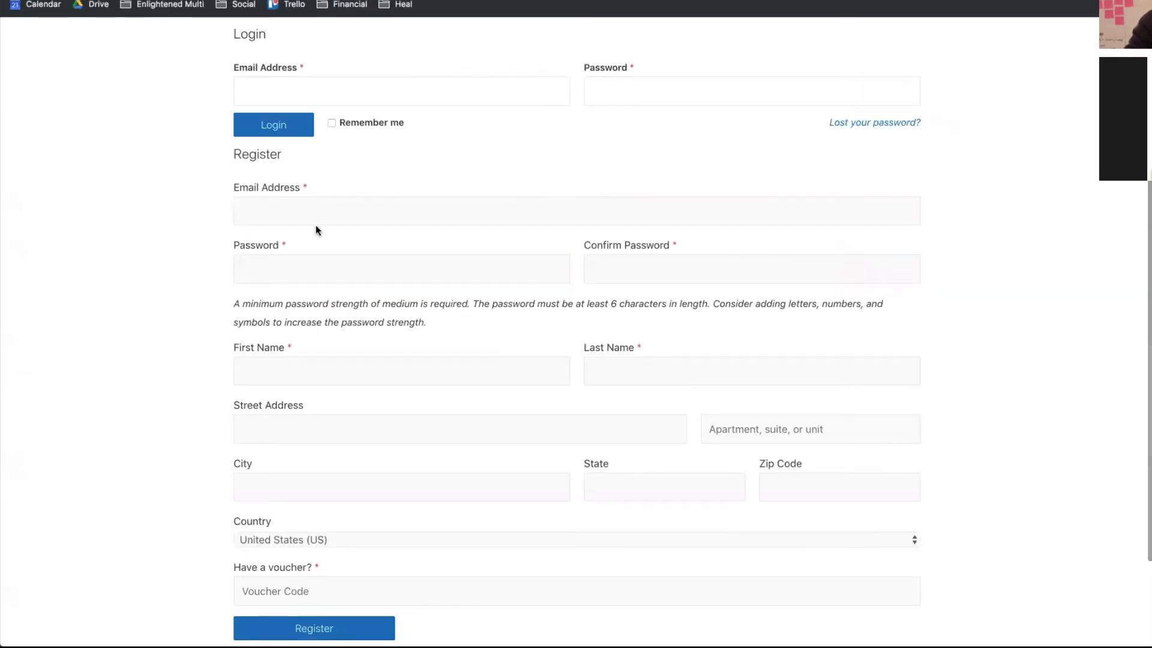
drag(299, 194, 341, 149)
scroll(403, 289, up, 4)
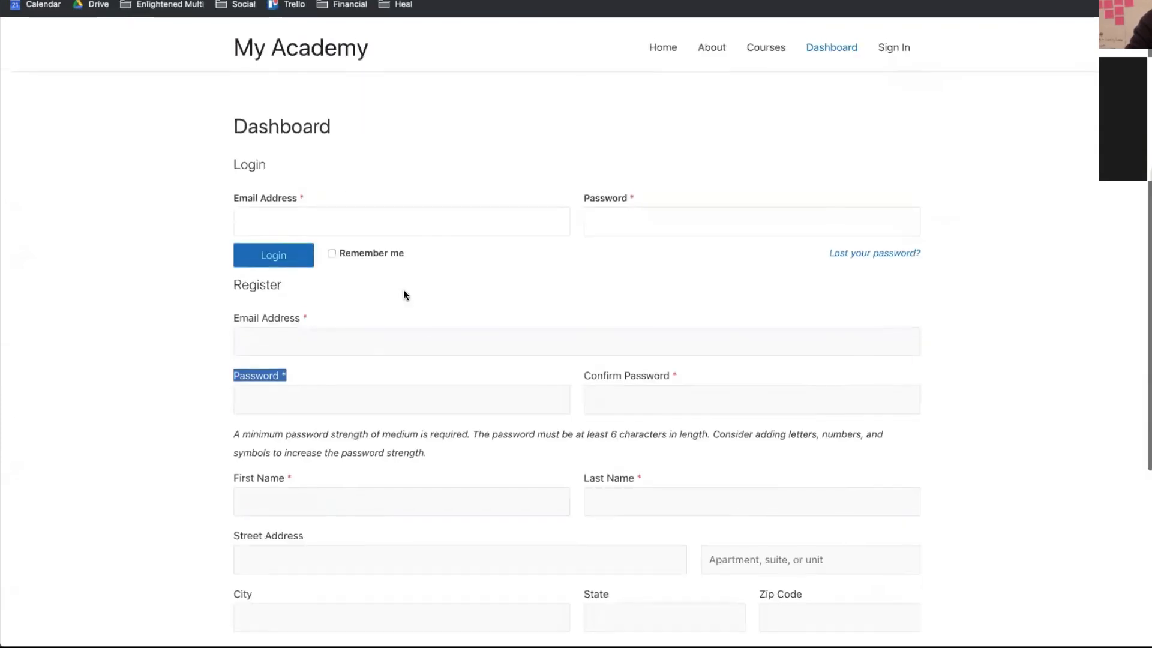
click(426, 317)
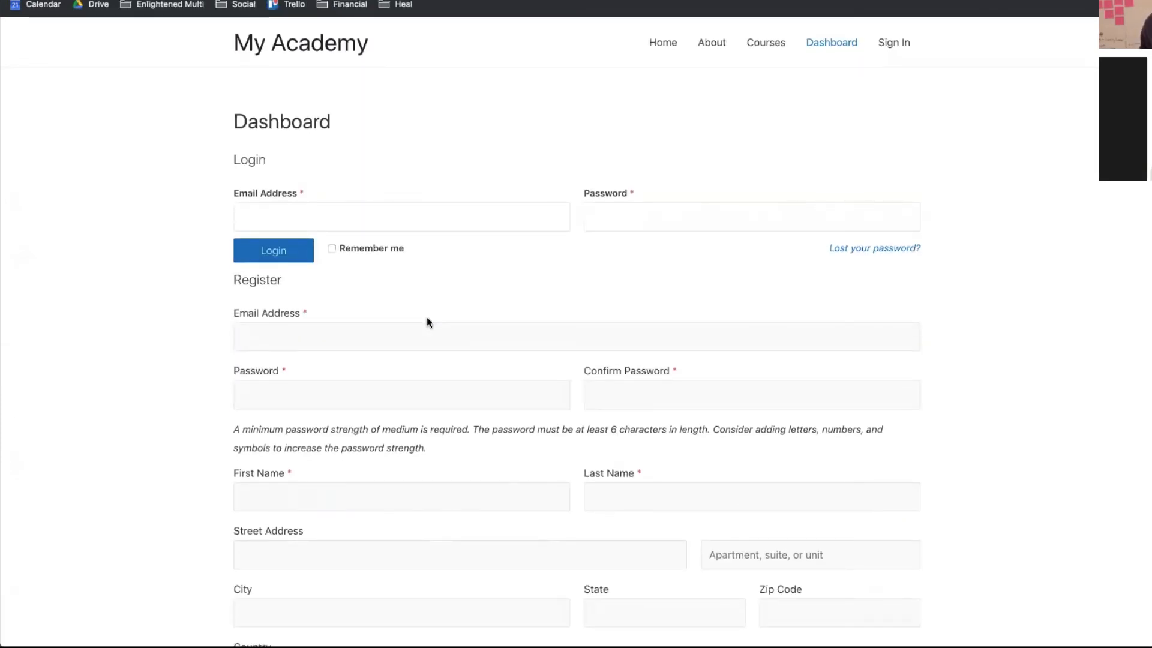
scroll(427, 318, down, 4)
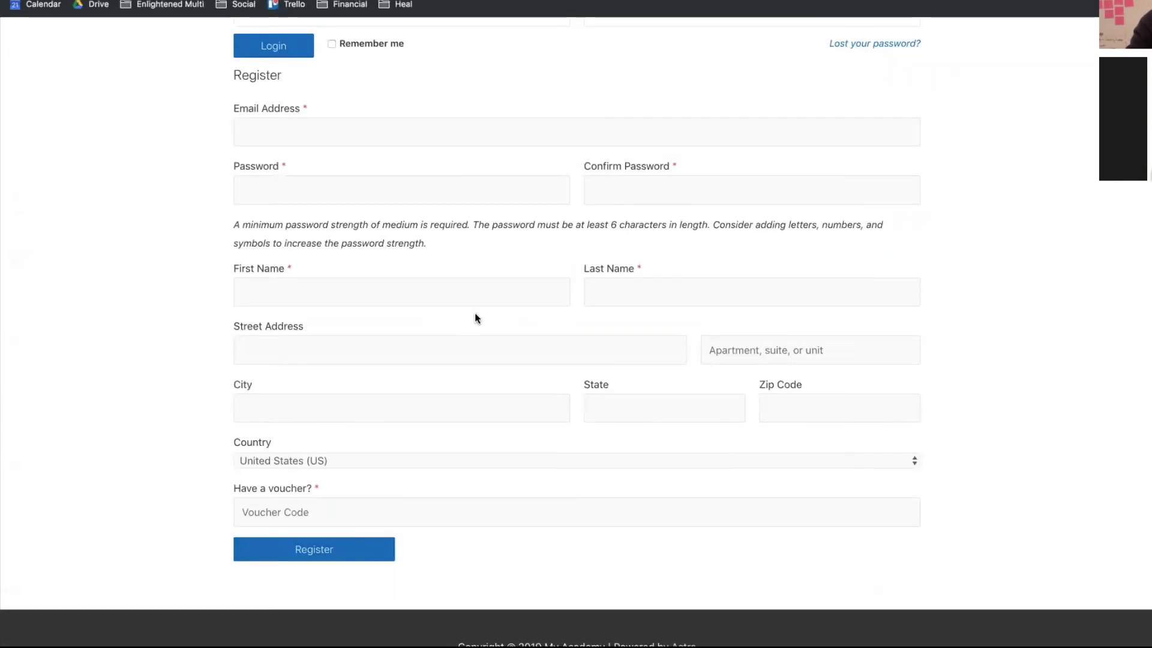
click(304, 501)
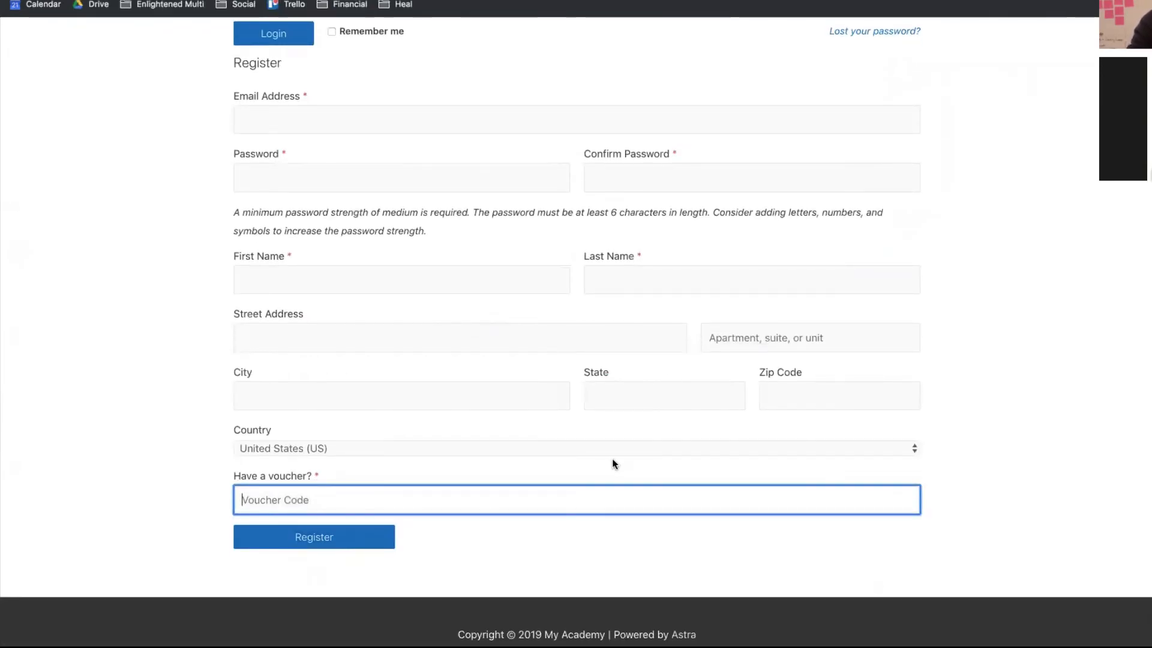
scroll(662, 361, up, 4)
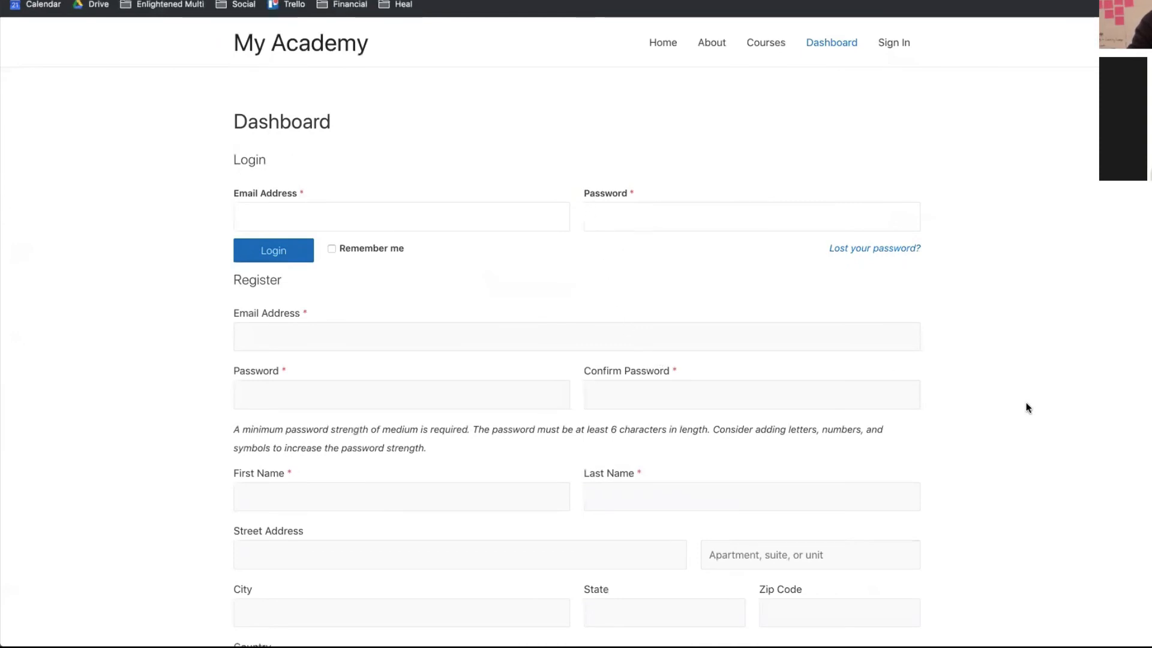
scroll(1026, 407, down, 1)
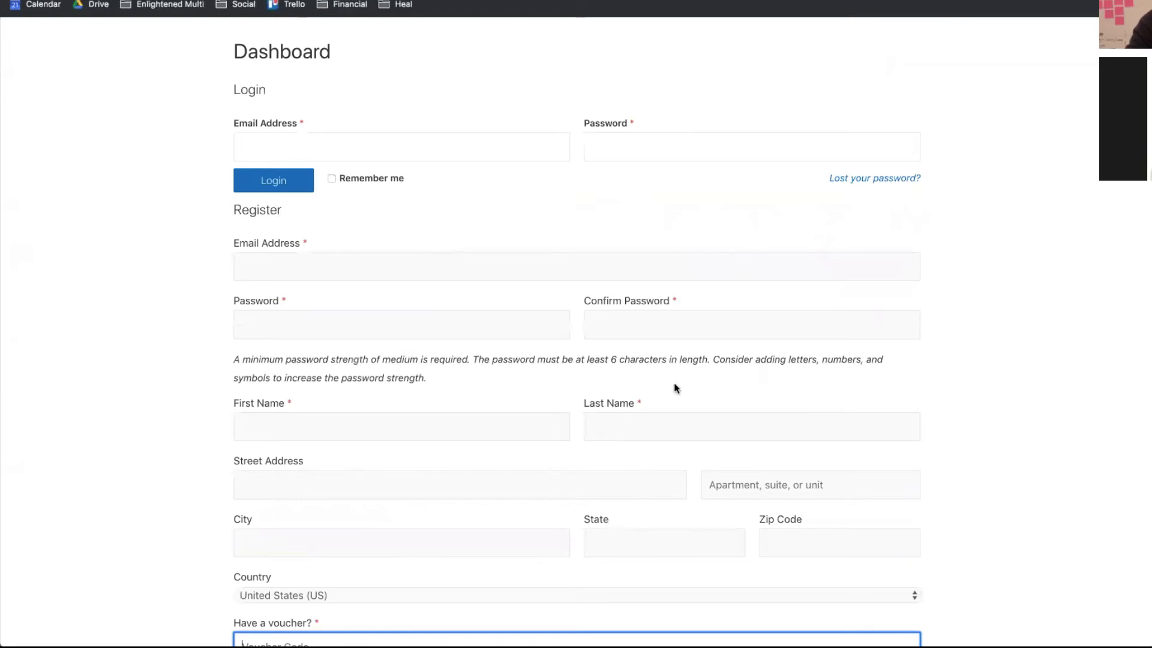
scroll(660, 426, down, 2)
scroll(648, 466, down, 1)
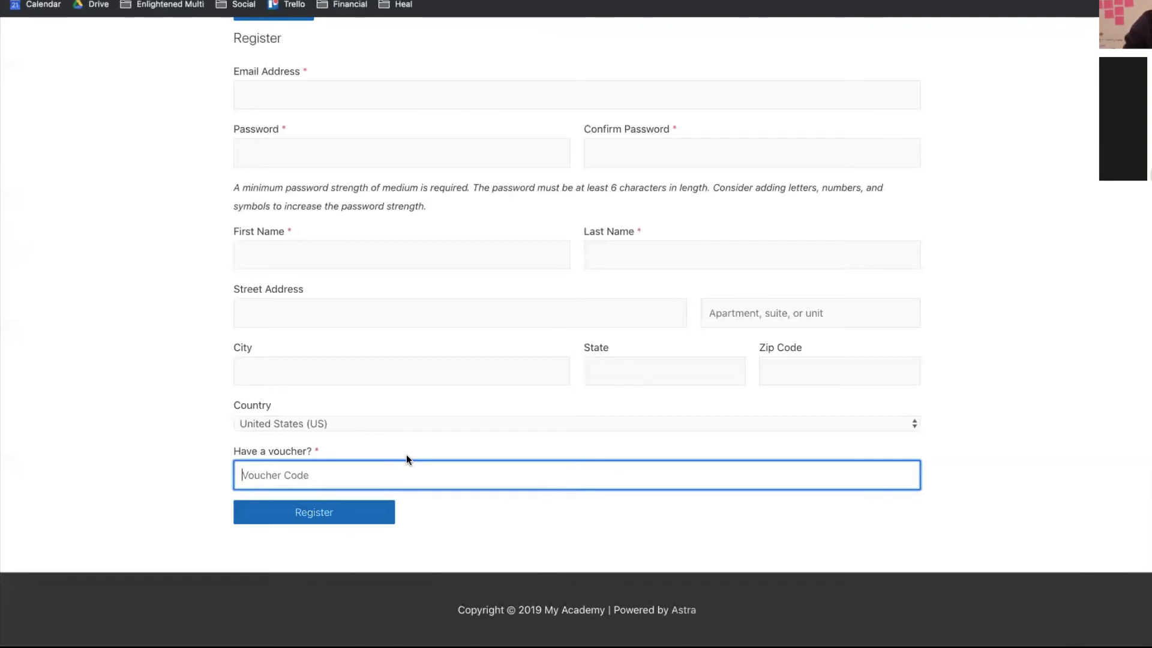
scroll(353, 265, up, 1)
click(263, 104)
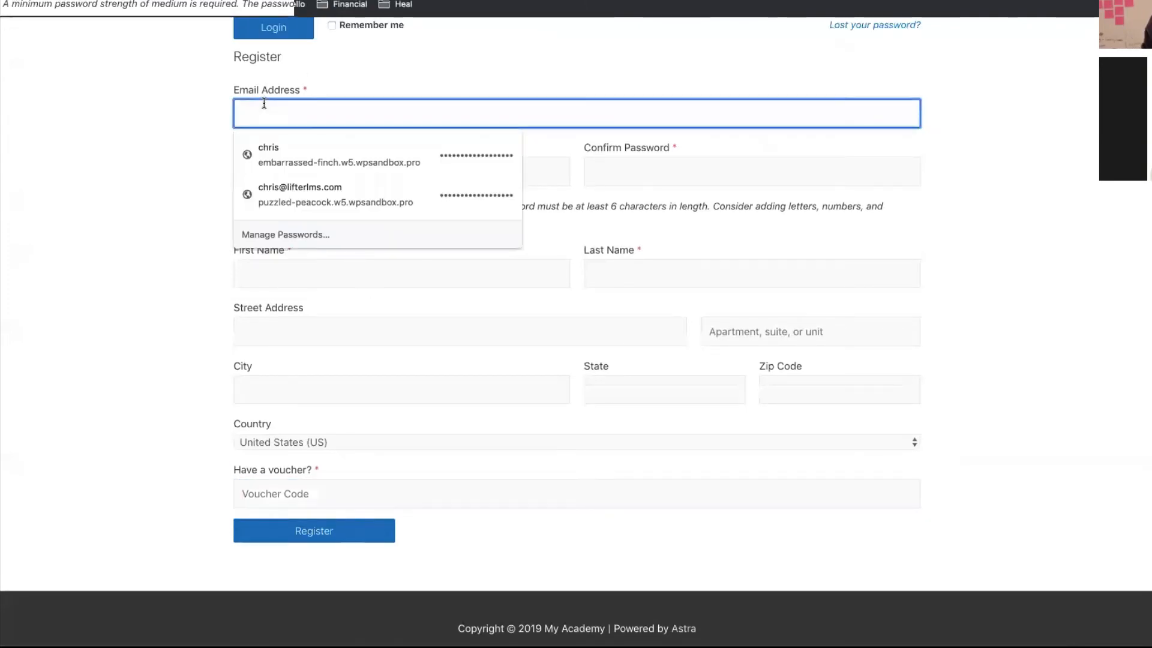
click(64, 101)
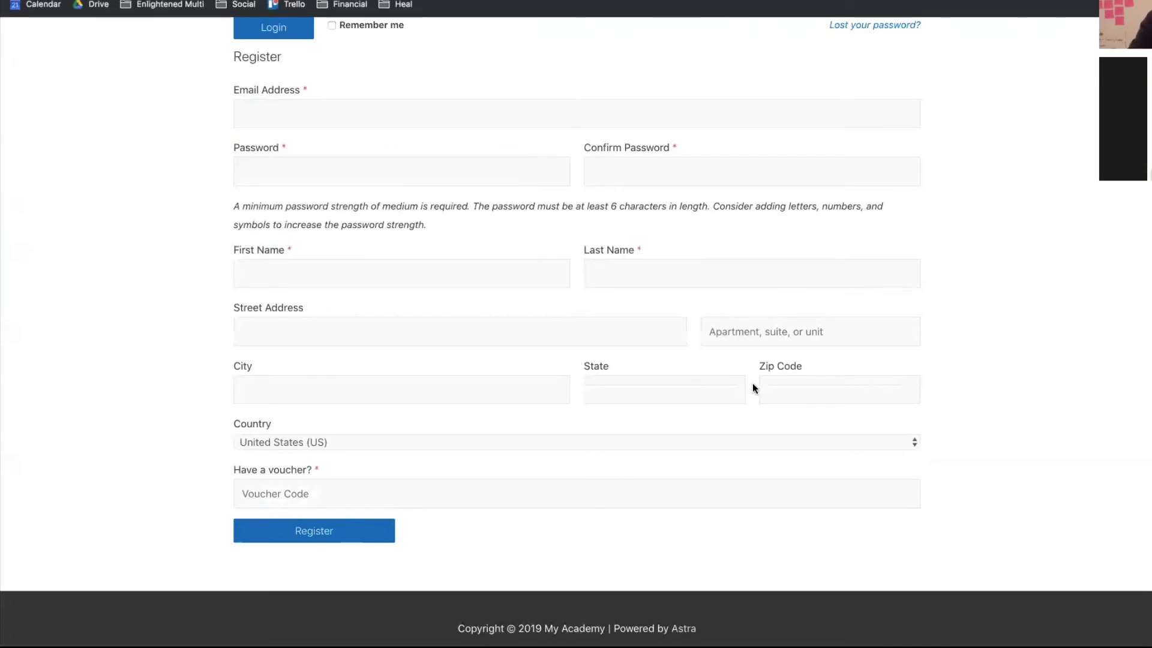
scroll(678, 375, up, 4)
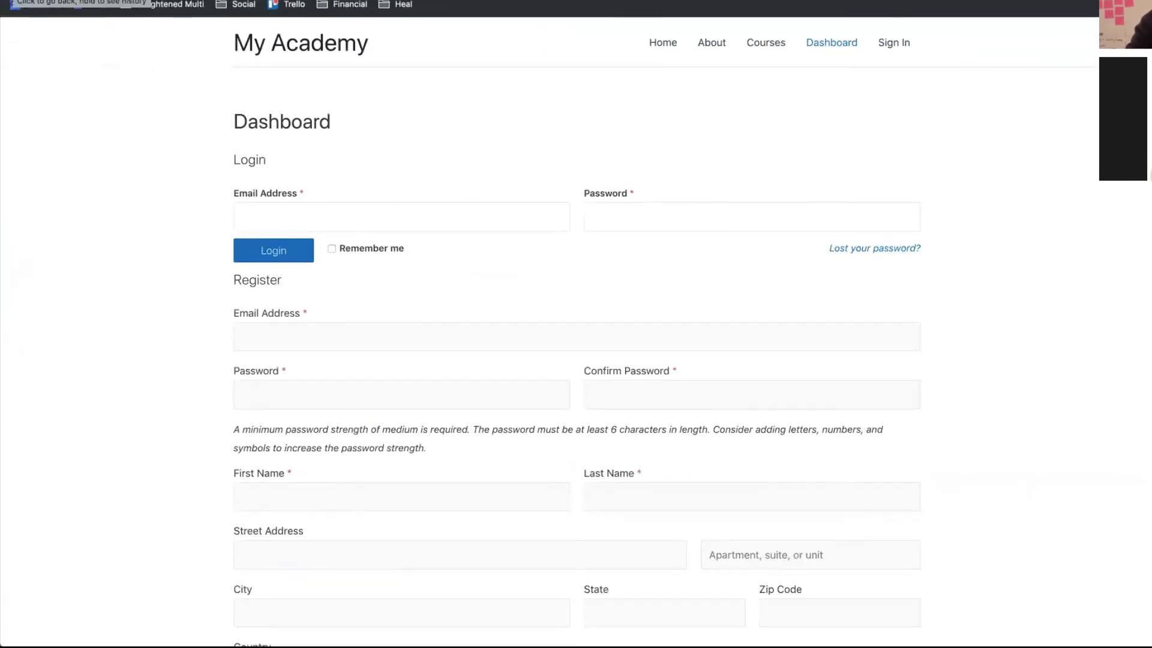
key(ctrl+Up)
- Switch back to the LifterLMS Accounts settings window
click(326, 242)
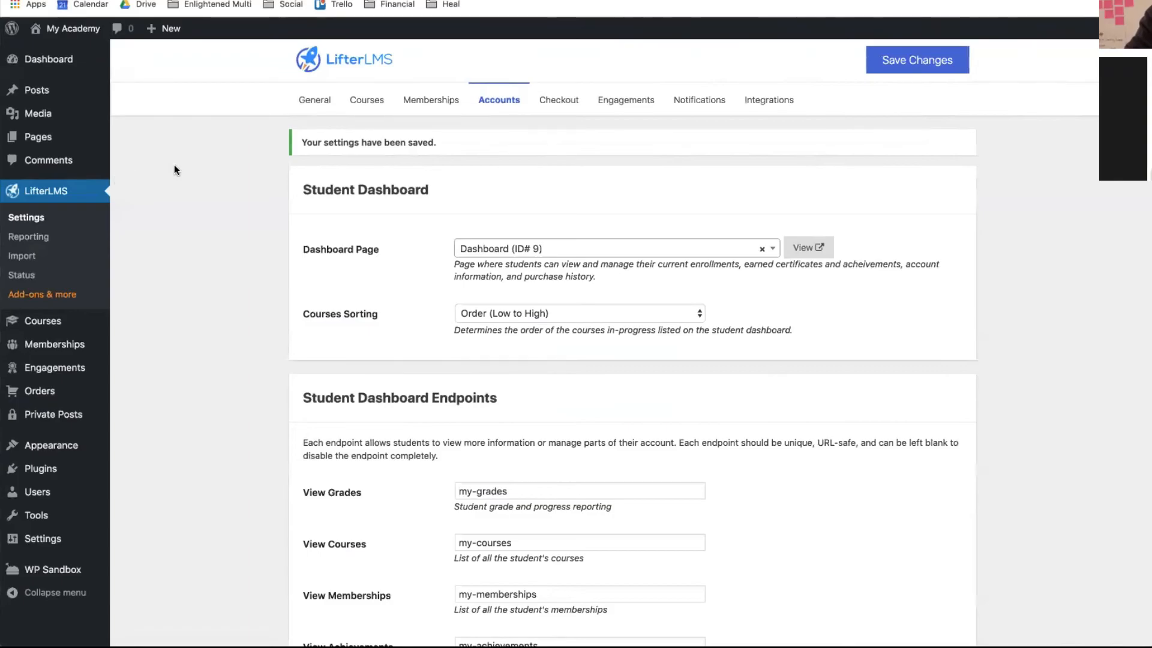
- Open the Quickstart course from the site's Courses page and enroll, reaching the Student Information form
key(ctrl+Up)
click(314, 224)
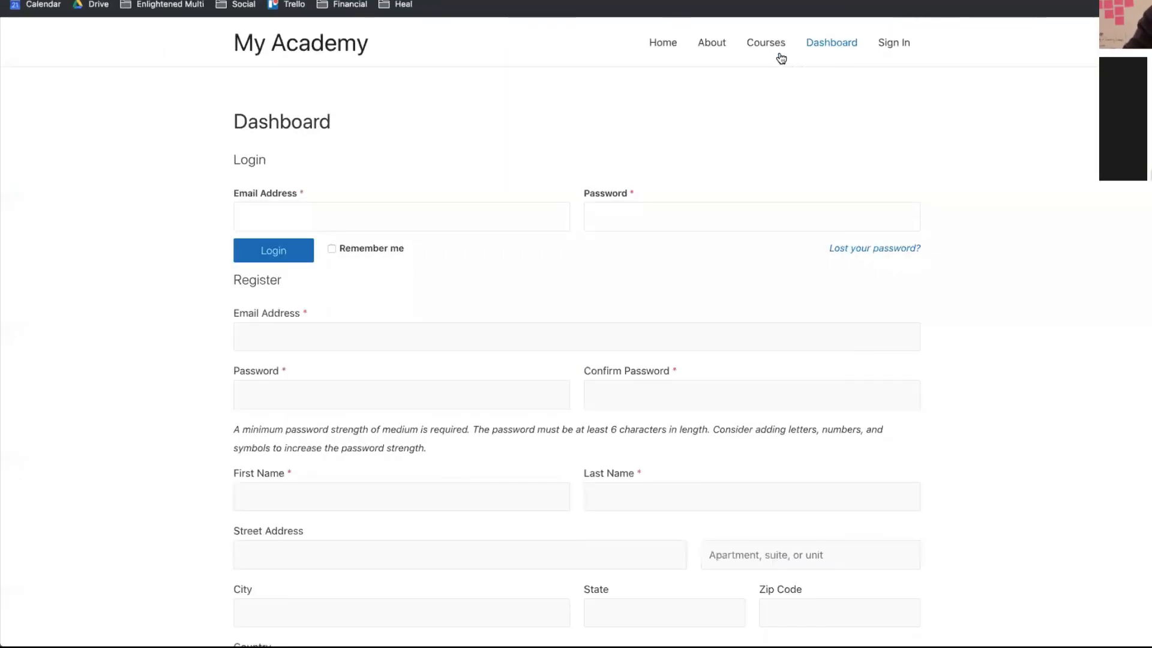
click(765, 43)
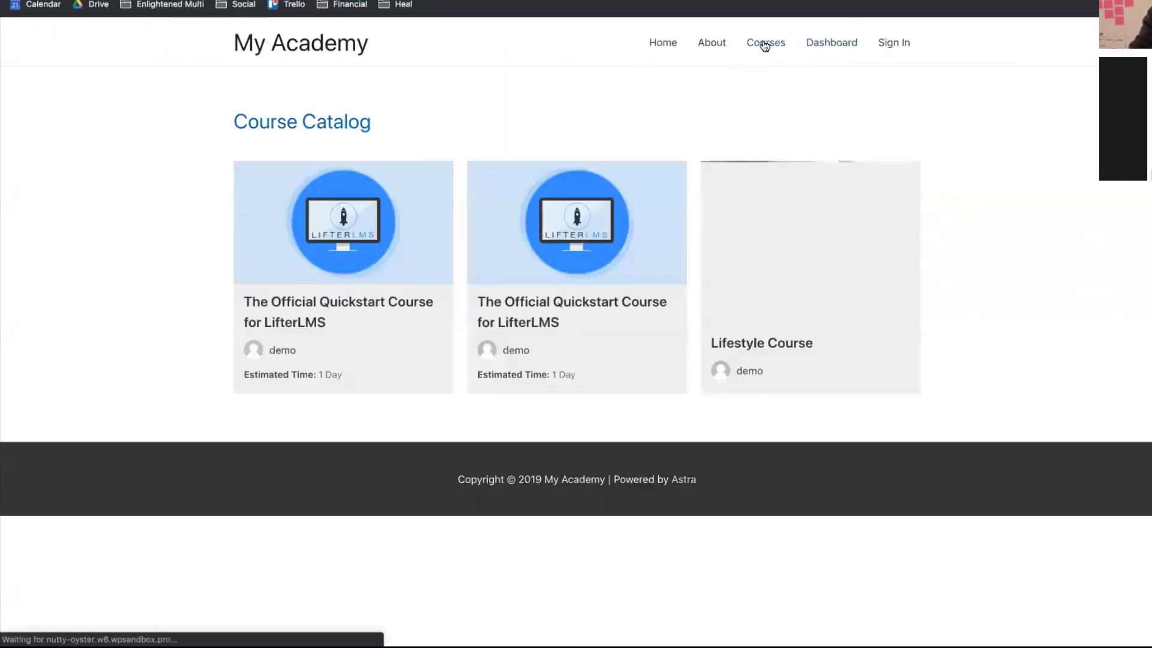
click(519, 313)
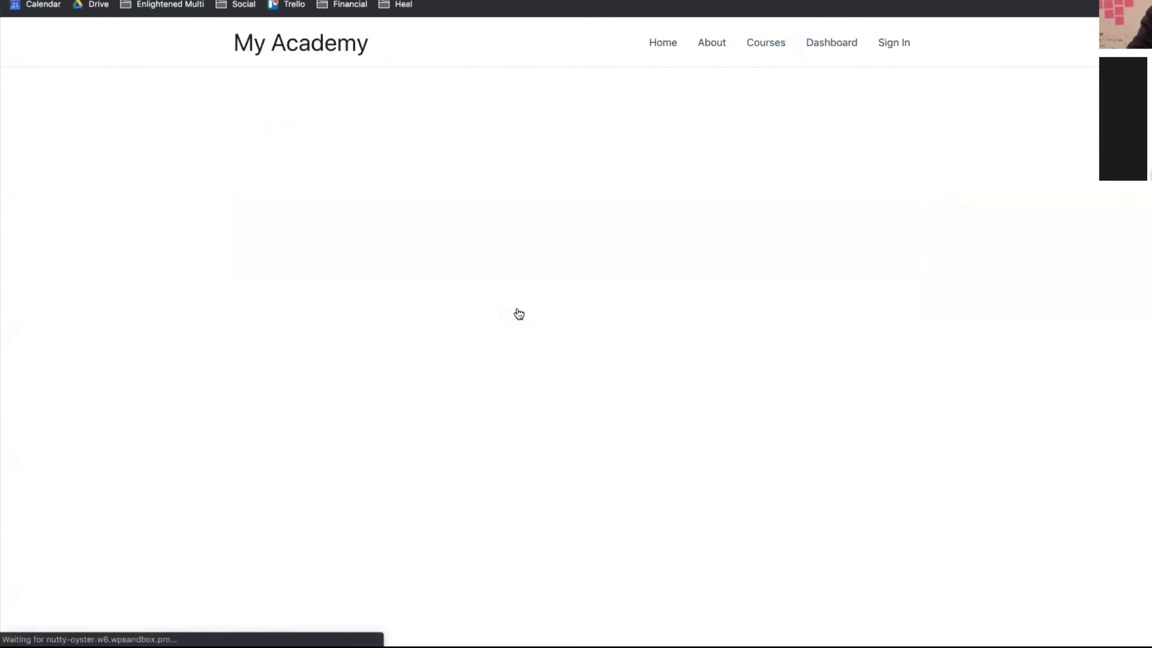
scroll(519, 313, down, 15)
scroll(519, 314, up, 5)
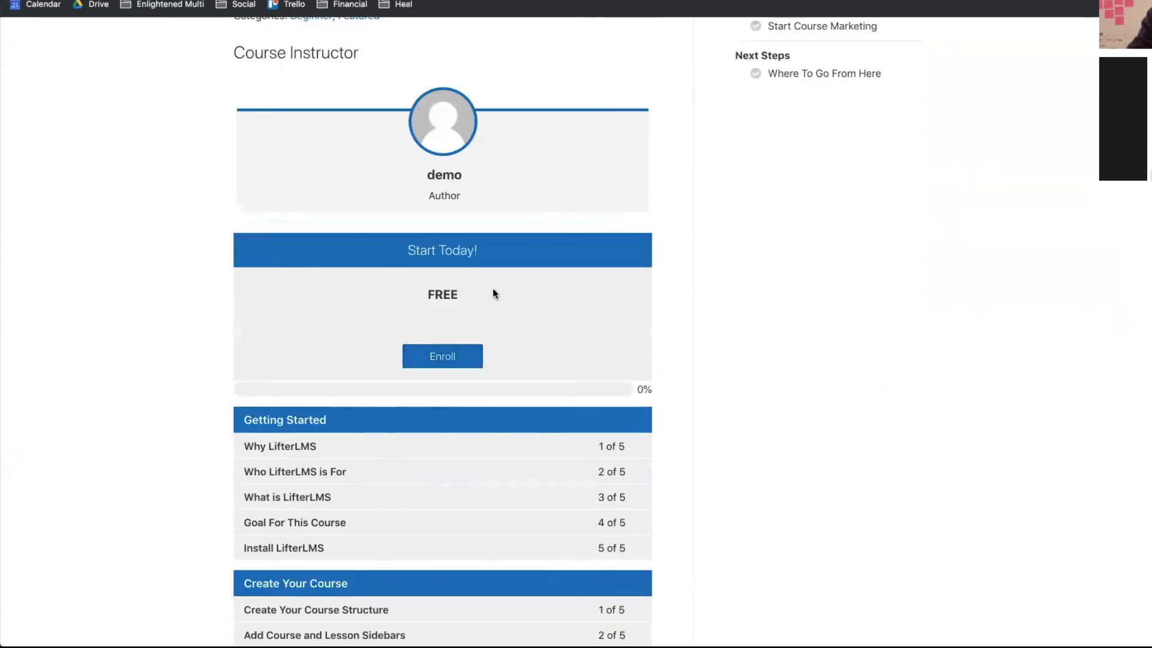
scroll(492, 291, up, 1)
click(431, 384)
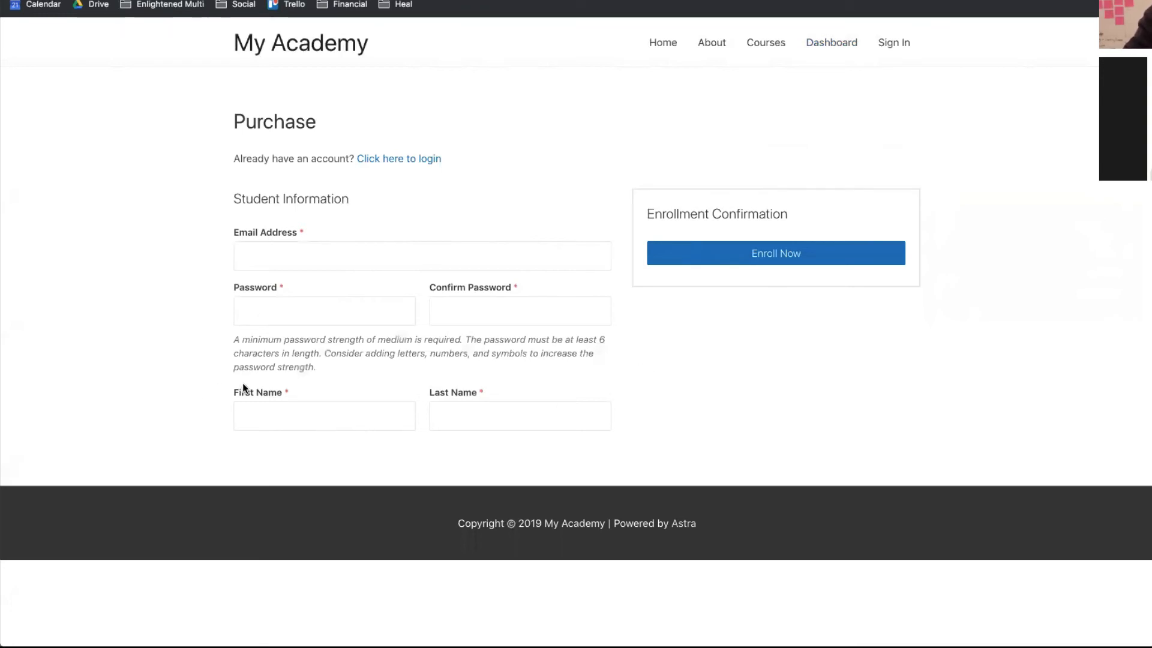
drag(235, 392, 469, 399)
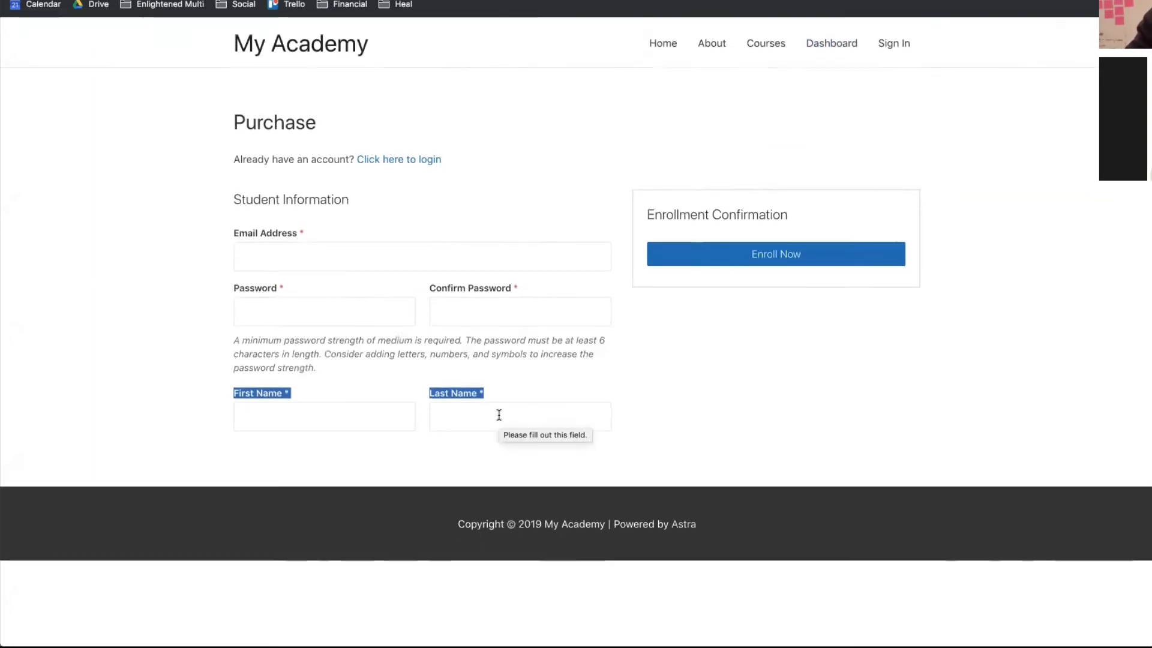
click(498, 395)
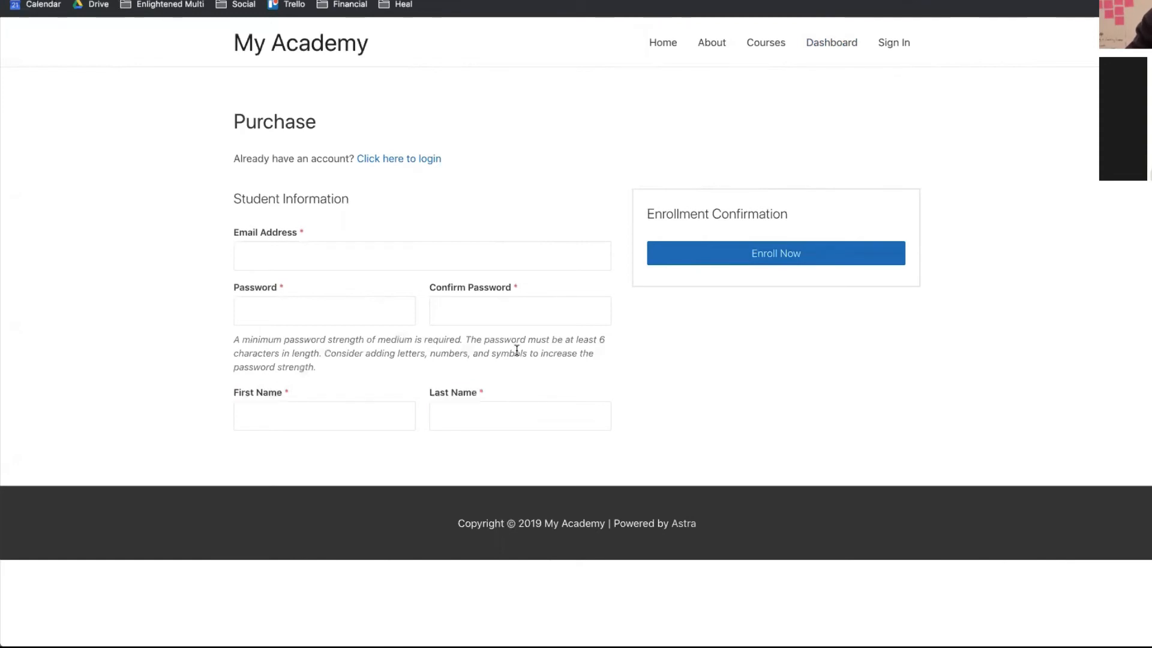
key(ctrl+Up)
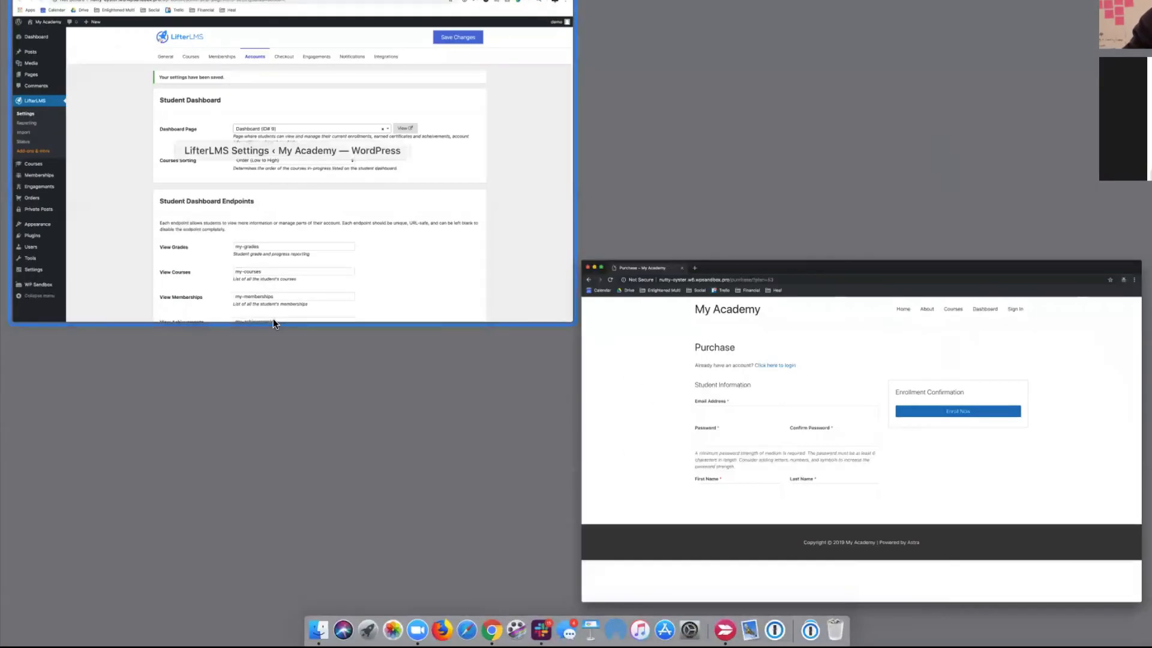
- Switch to the admin window and open Courses > Engagements
click(274, 321)
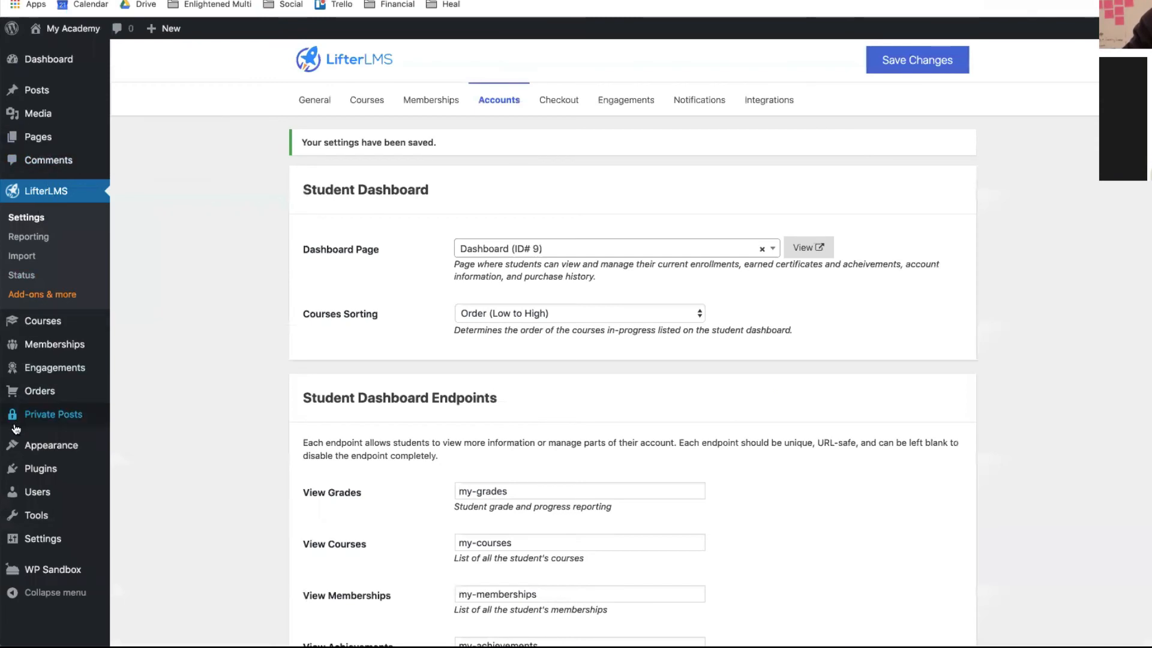
click(29, 329)
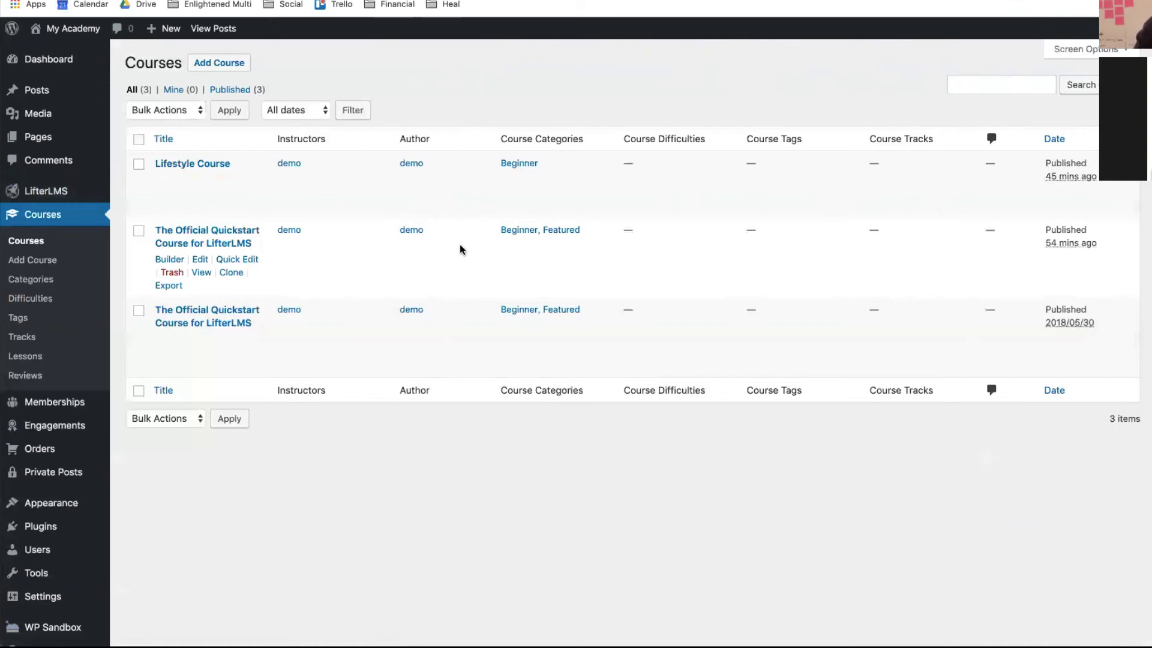
scroll(459, 250, down, 1)
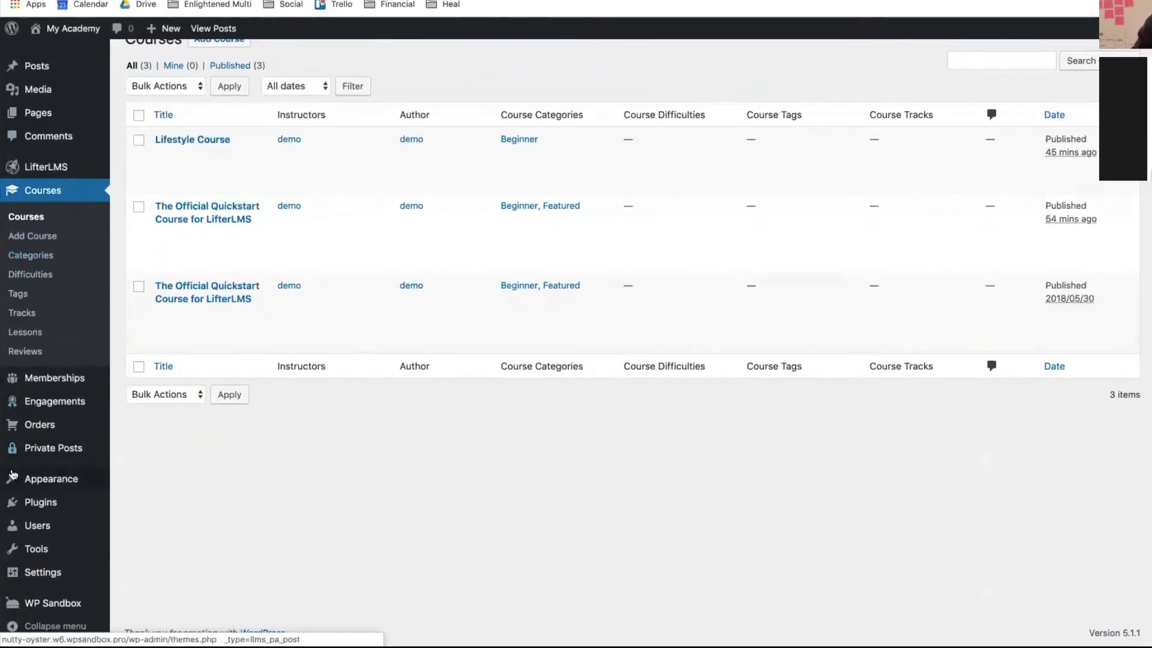
click(60, 401)
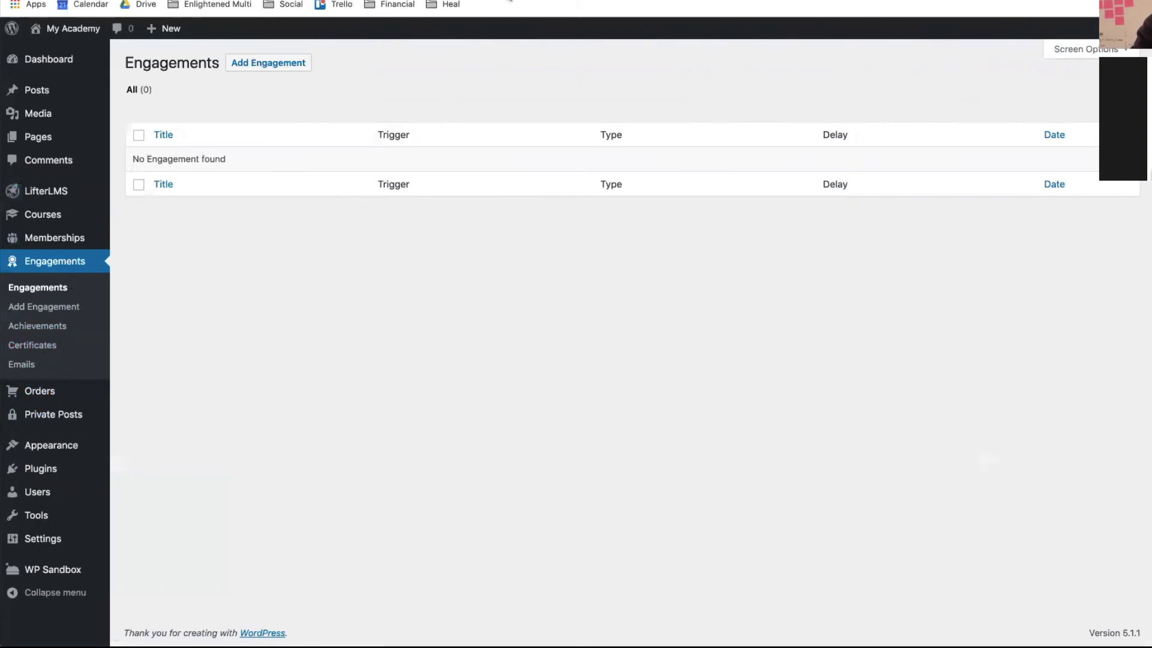
- Open lifterlms.com in a new tab and go to My Account's downloads list
mouse_move(856, 42)
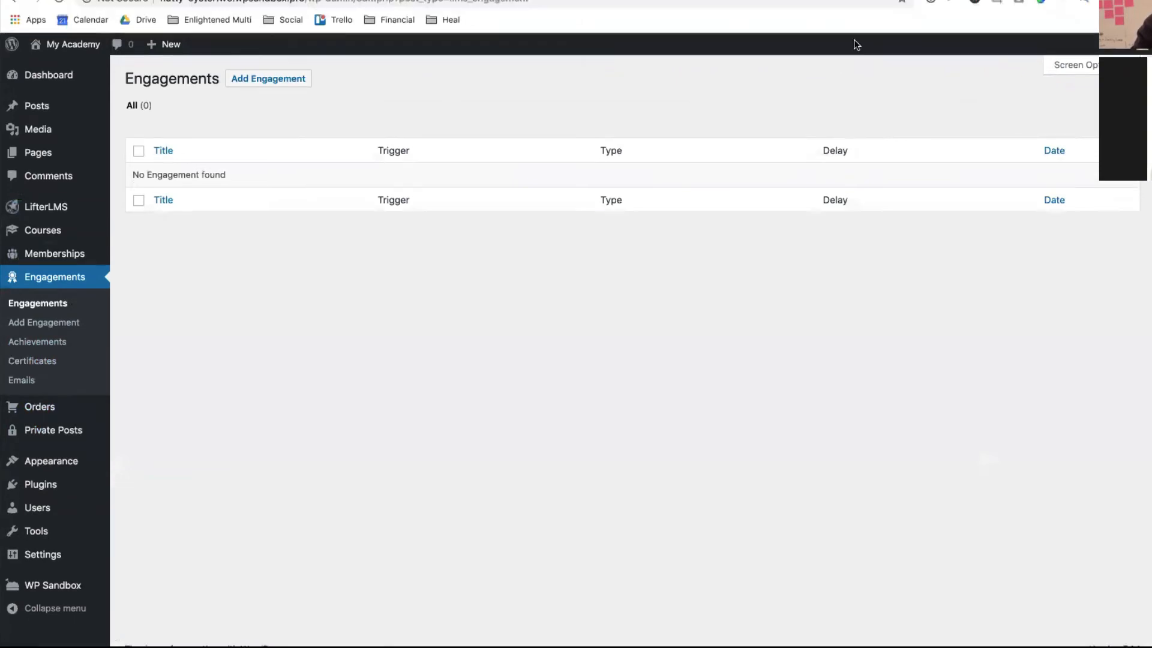
click(558, 48)
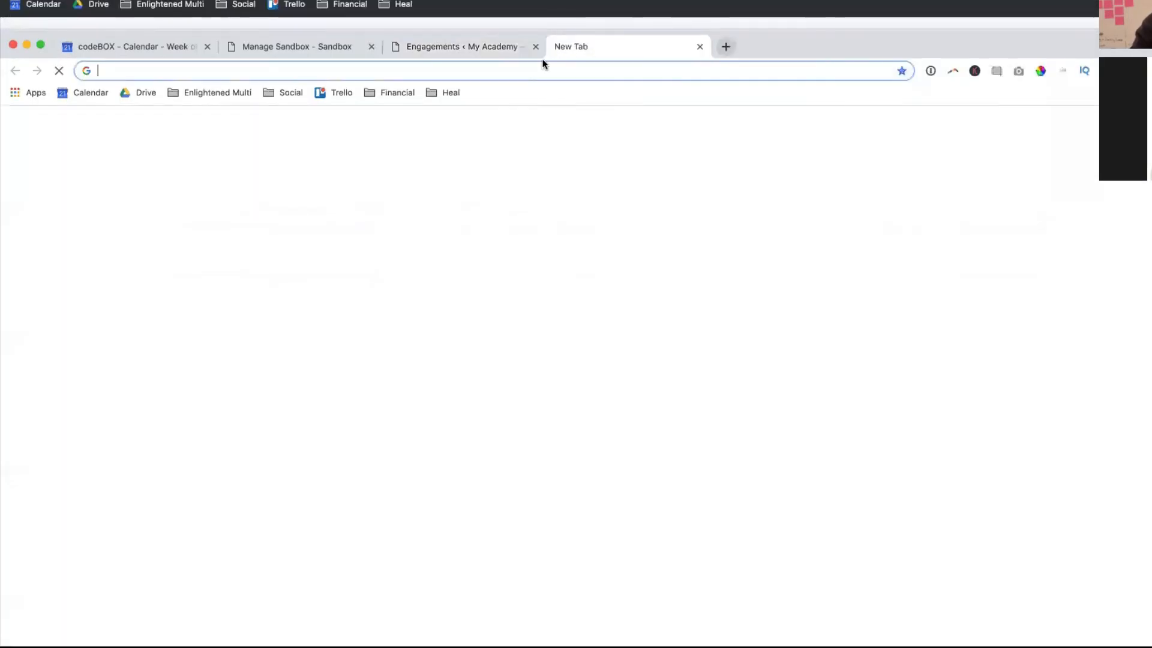
text(lifterlms.com)
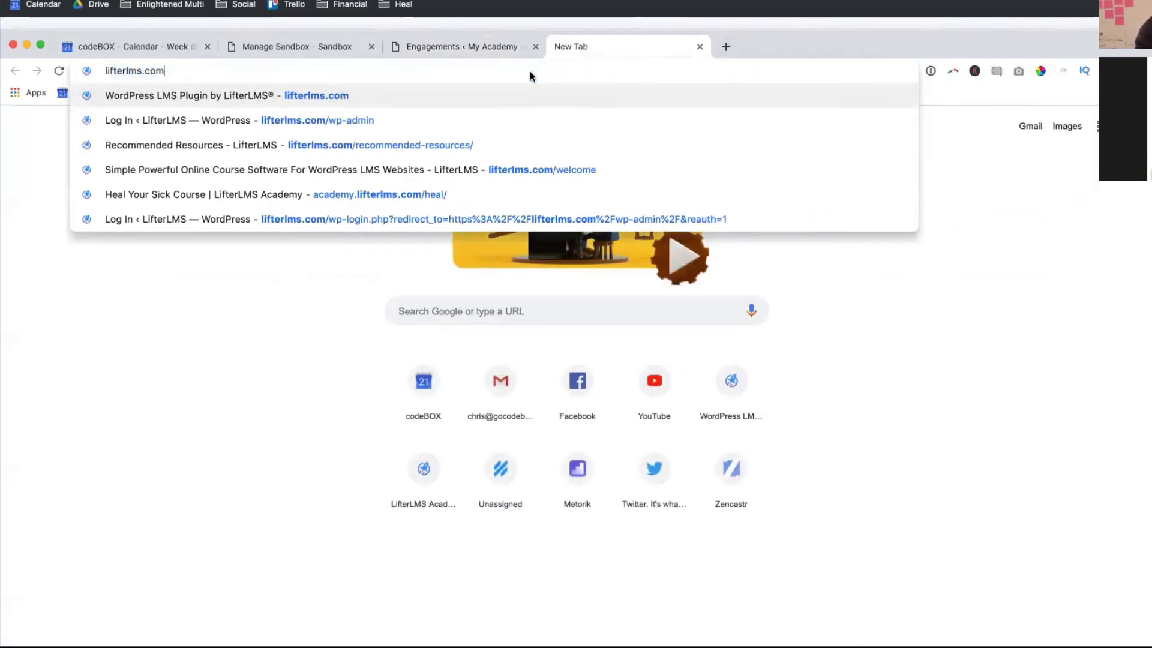
key(Return)
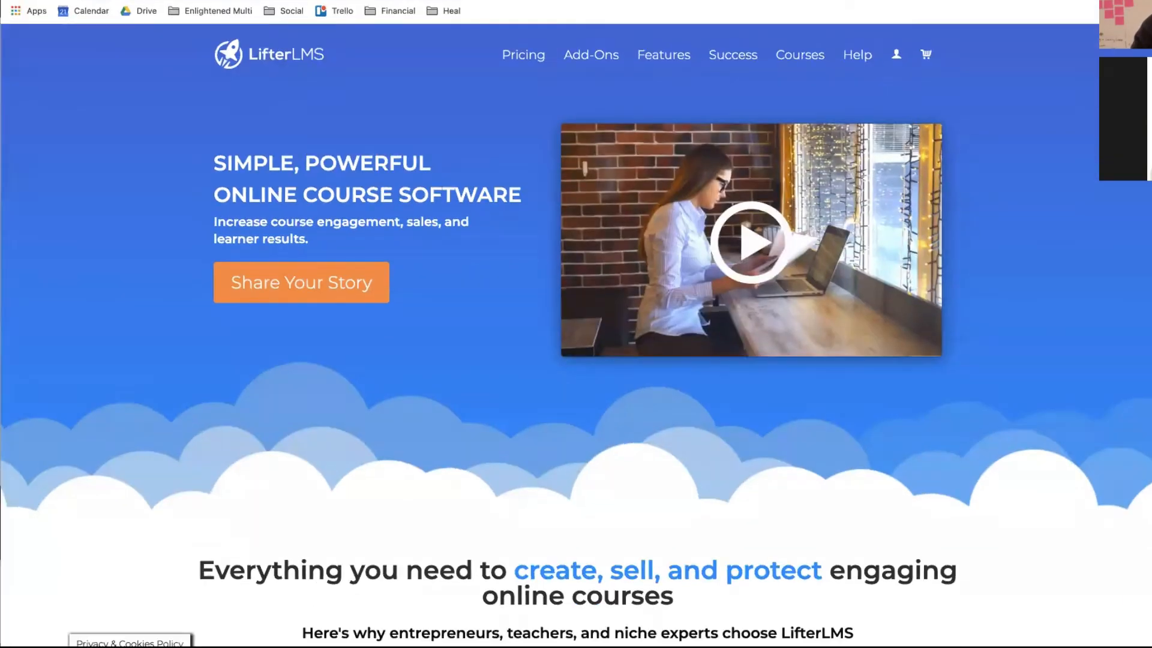
mouse_move(895, 135)
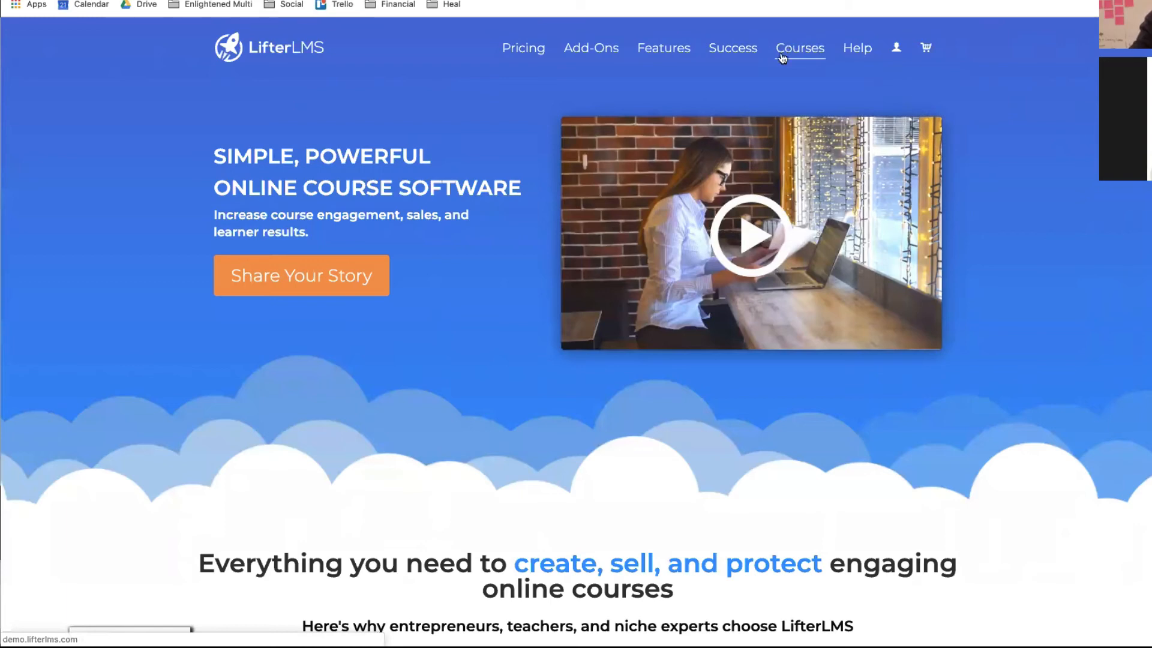
mouse_move(896, 48)
click(909, 76)
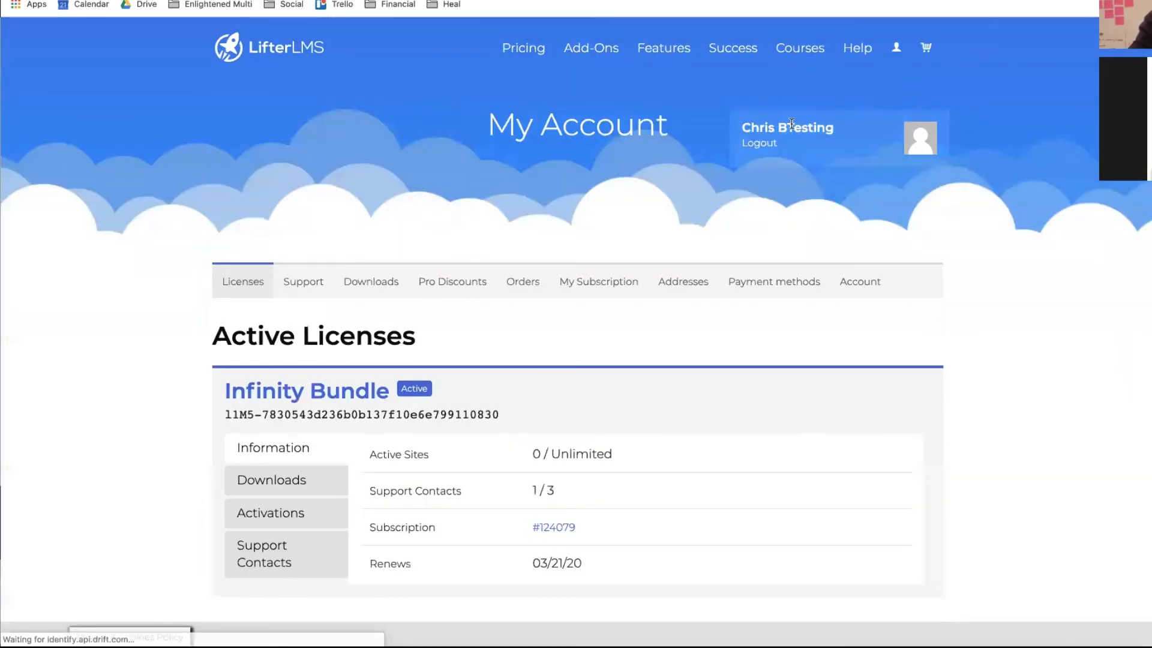
click(362, 288)
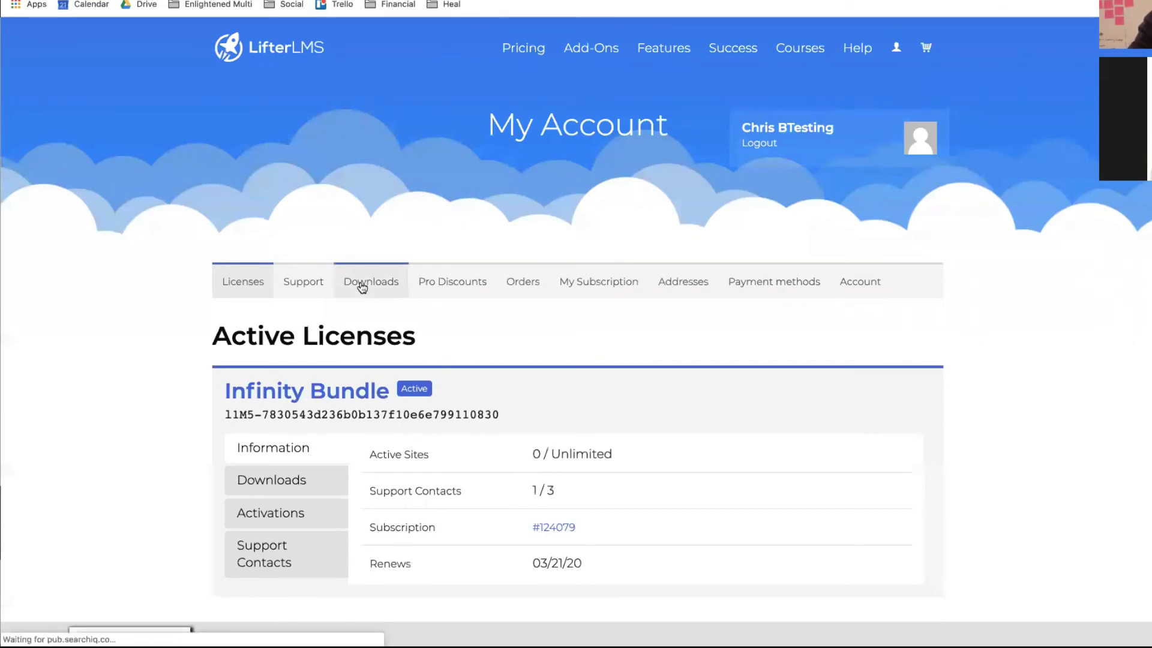
- Download the LifterLMS Graphics Pack v3.6.0, open it when finished, and reveal the desktop
scroll(363, 288, down, 2)
scroll(363, 288, down, 15)
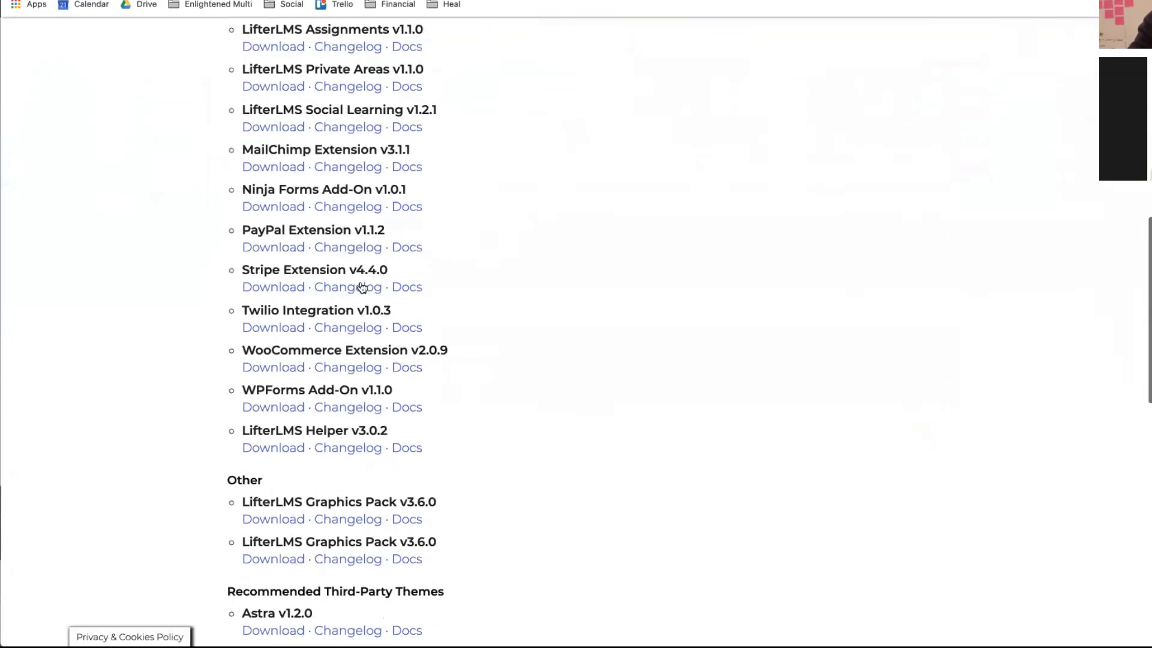
scroll(363, 288, up, 2)
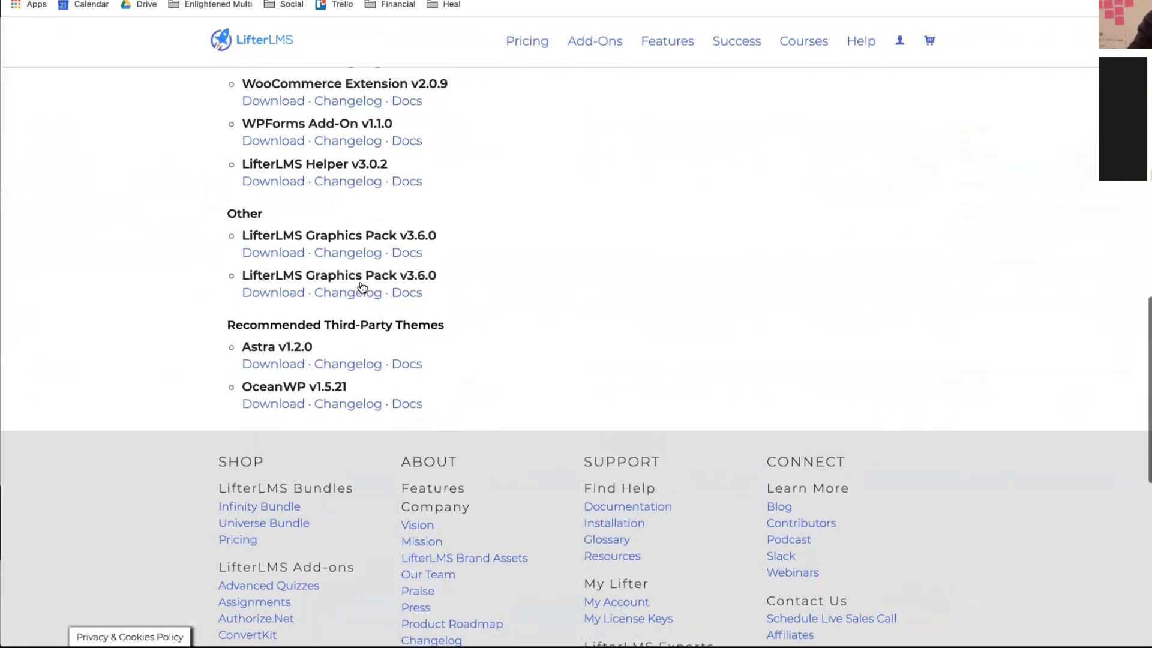
click(282, 261)
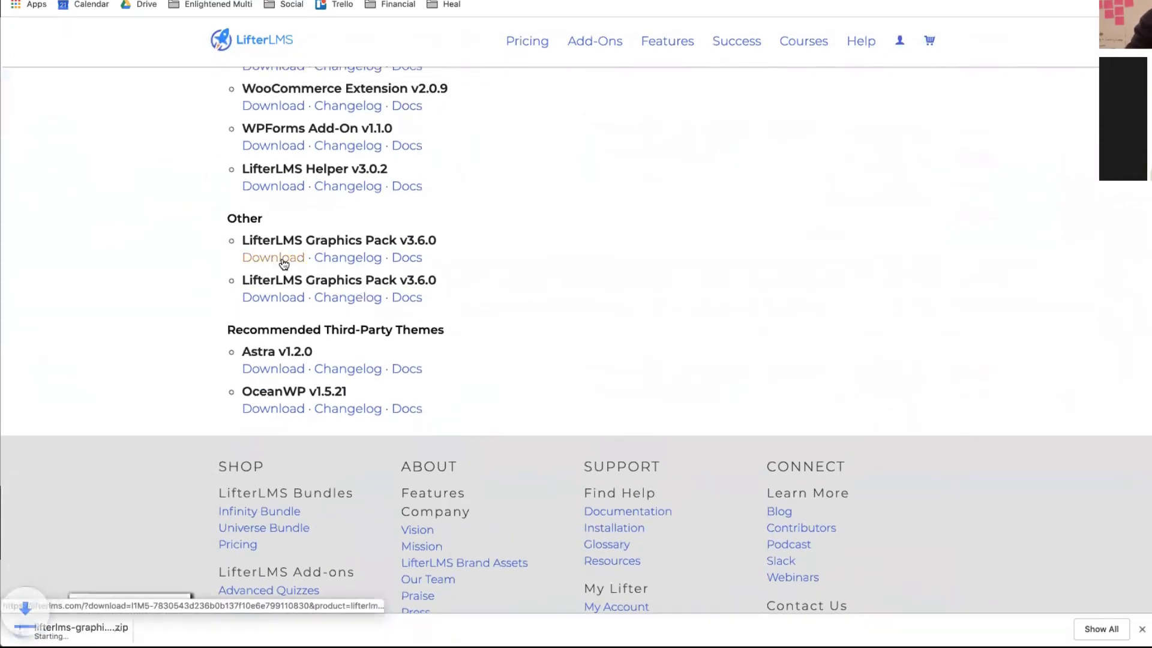
click(63, 624)
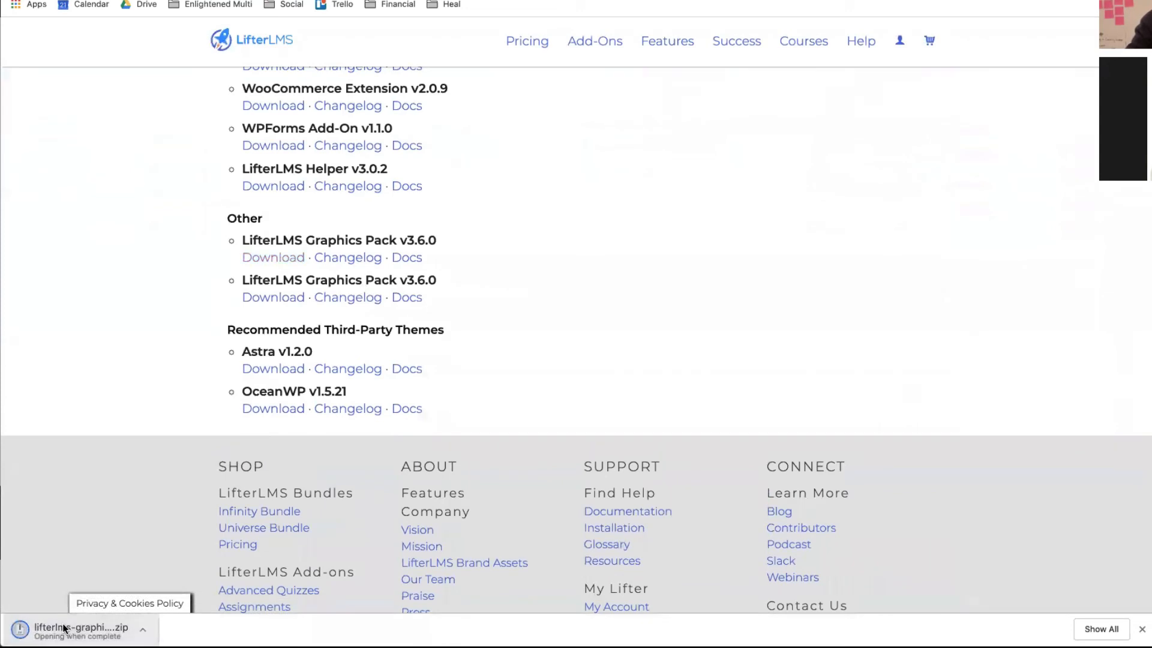
mouse_move(1, 646)
key(F11)
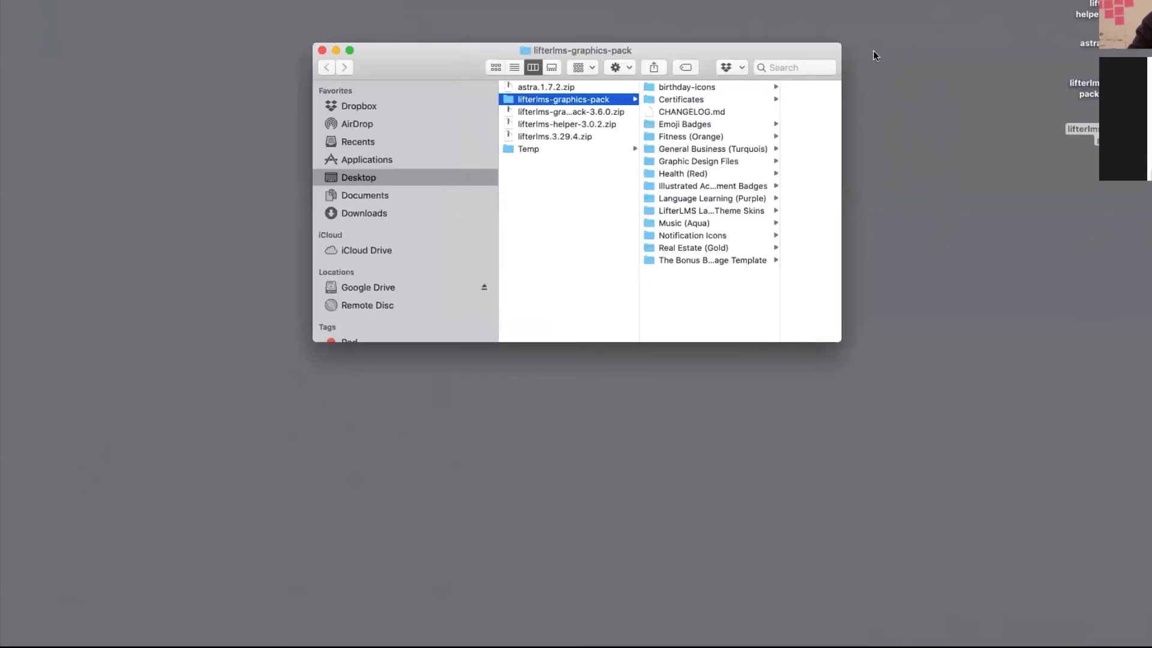
- Enlarge the graphics pack window and preview Certificates from Language Learning through purple
drag(441, 56, 147, 0)
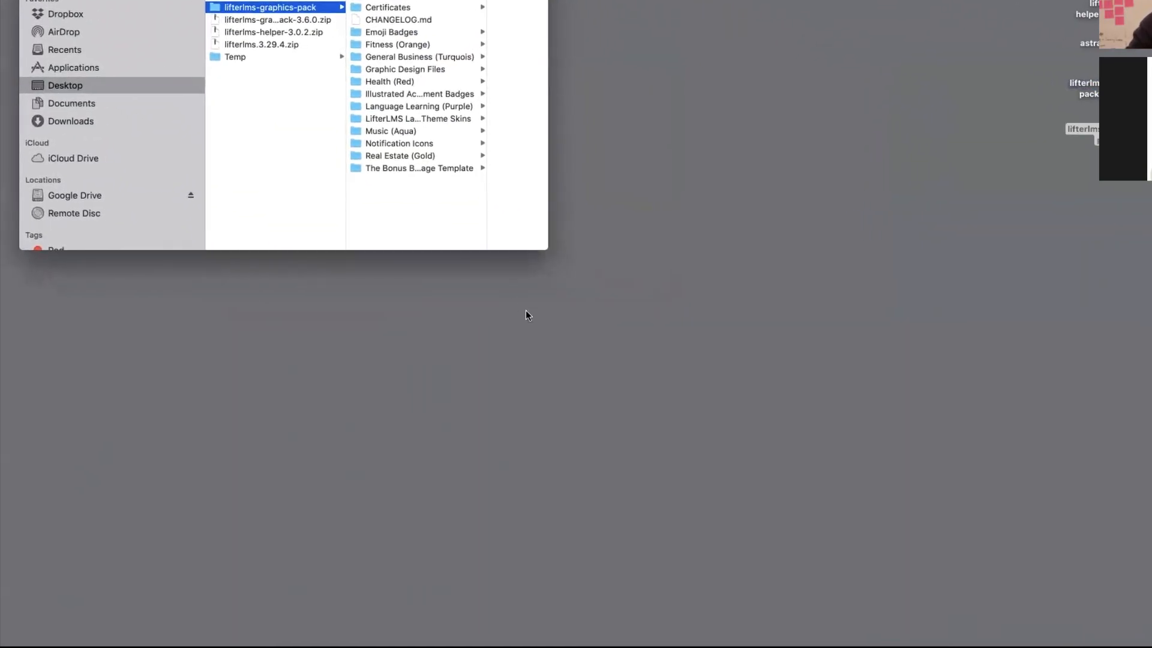
drag(542, 246, 1139, 645)
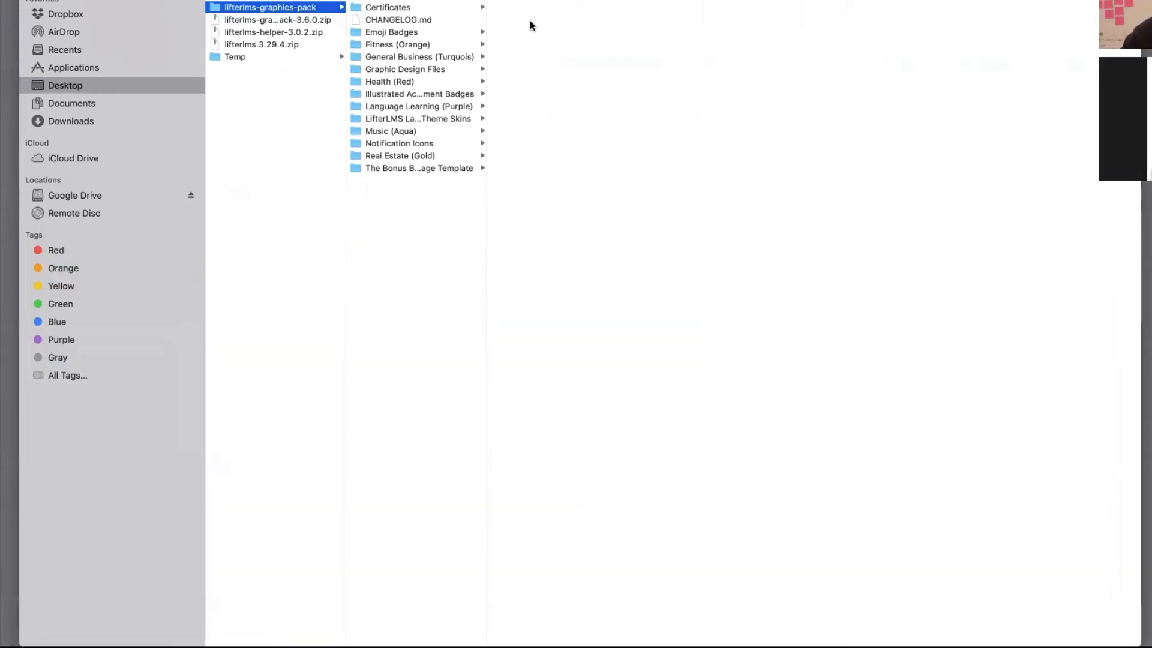
click(447, 8)
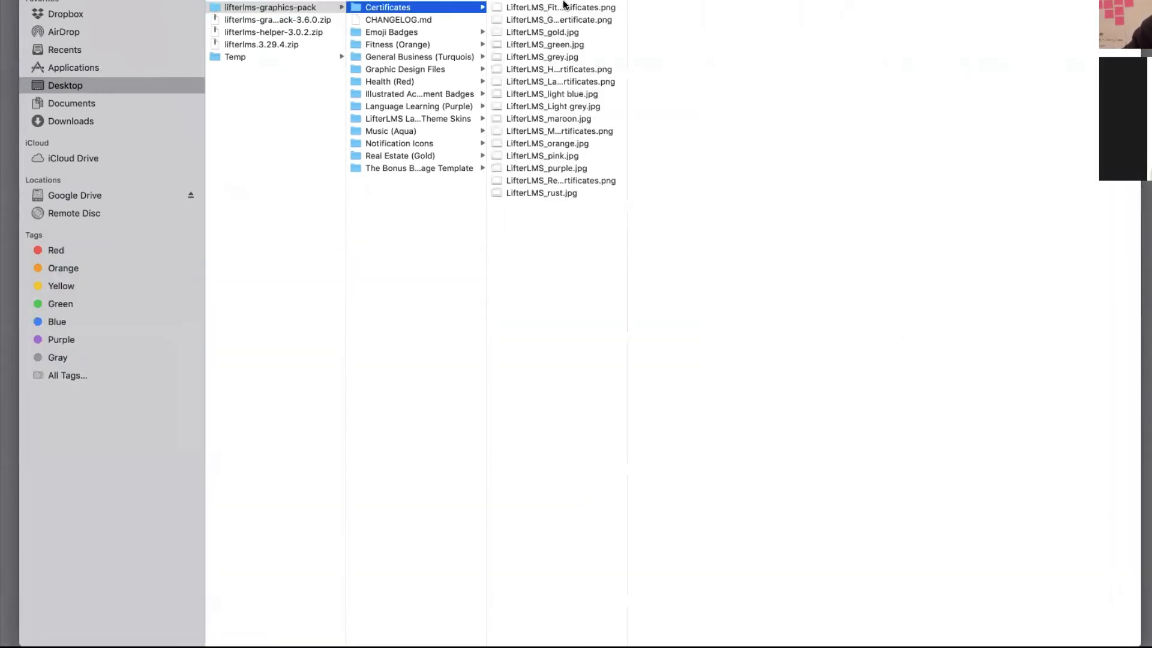
click(561, 6)
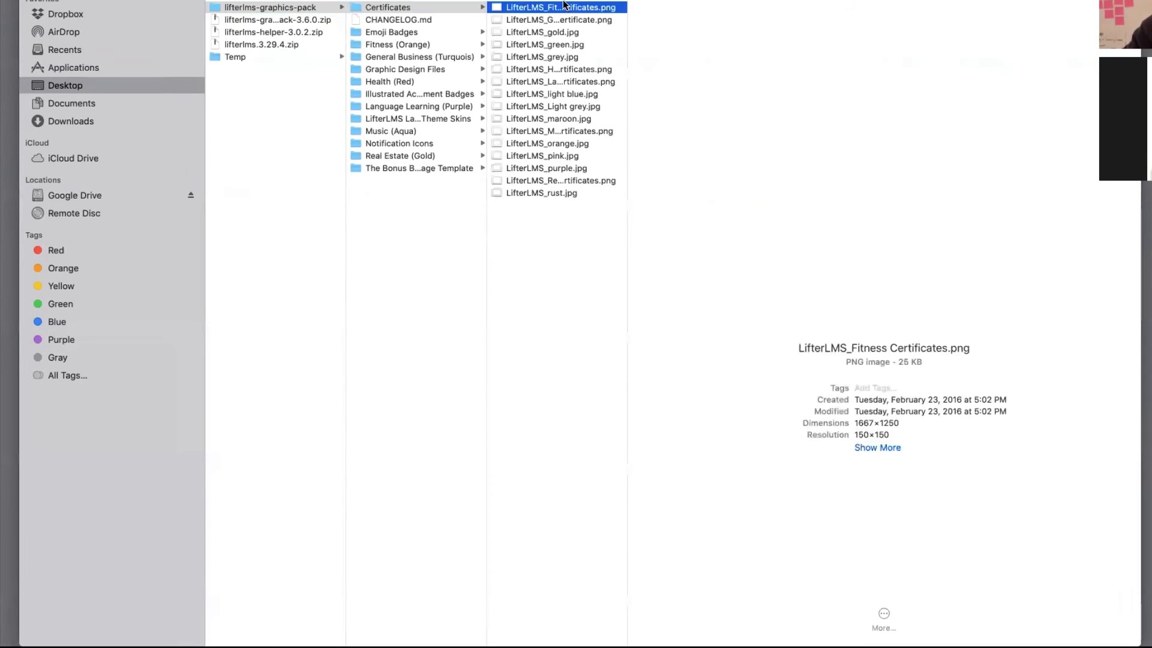
click(554, 81)
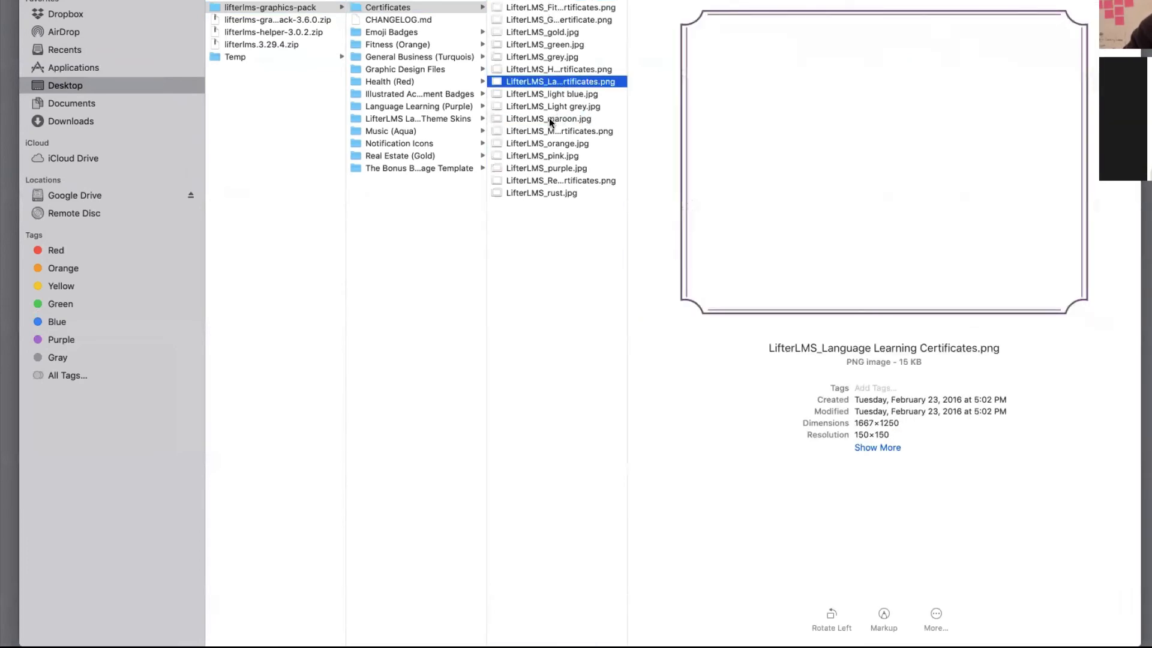
click(549, 118)
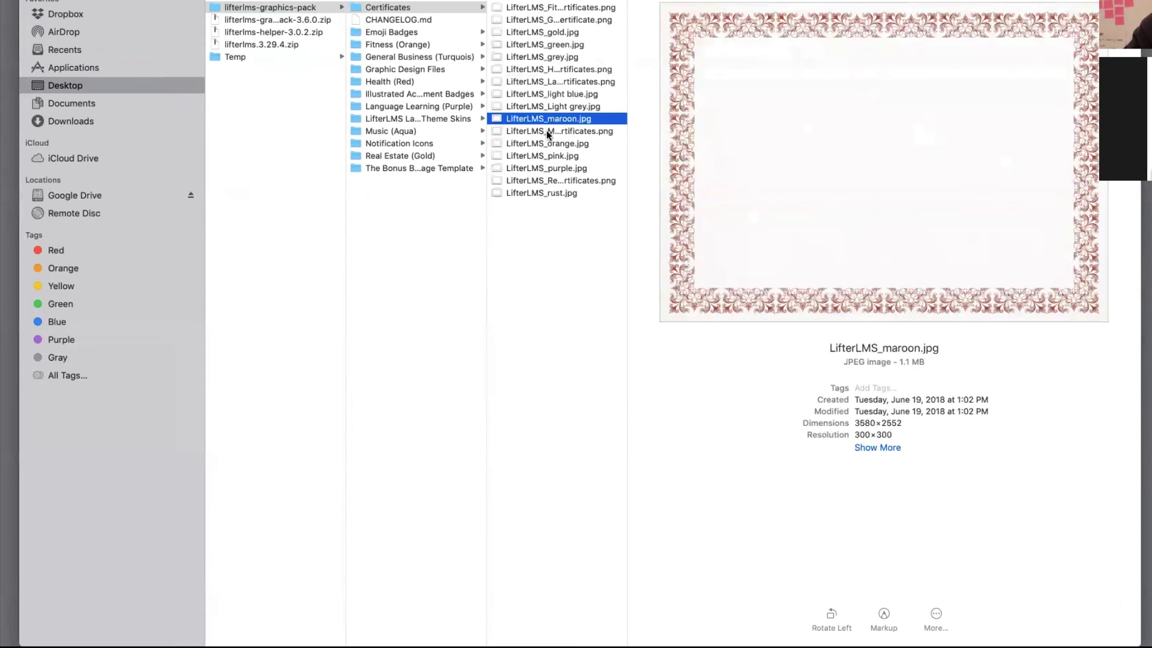
click(548, 131)
click(542, 155)
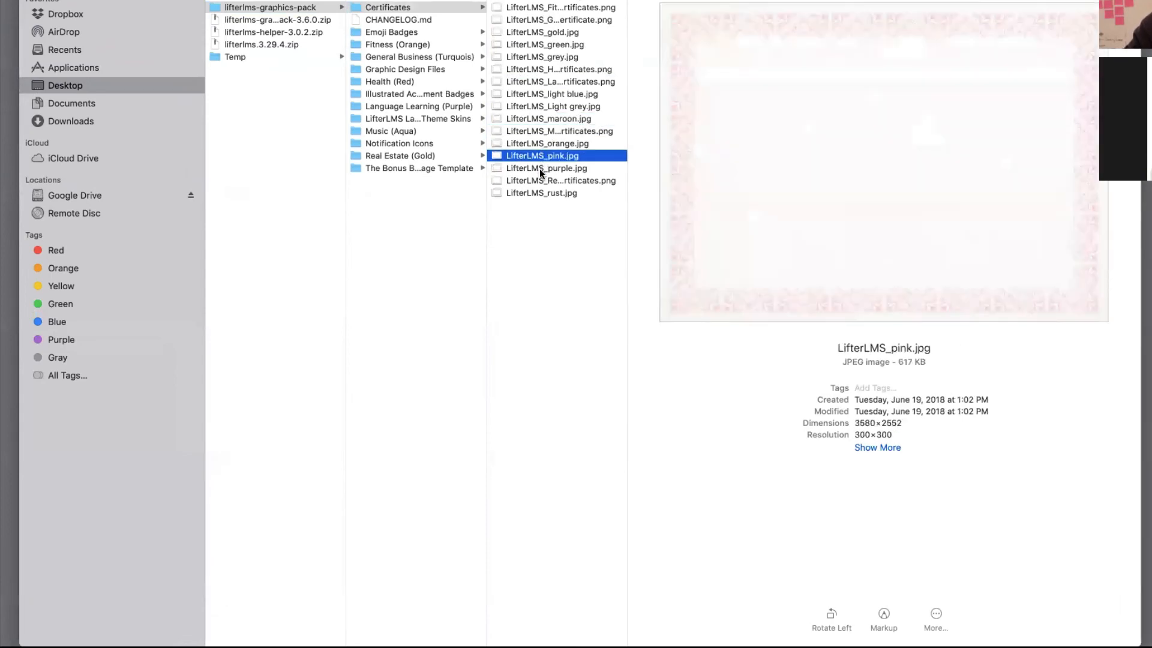
click(540, 168)
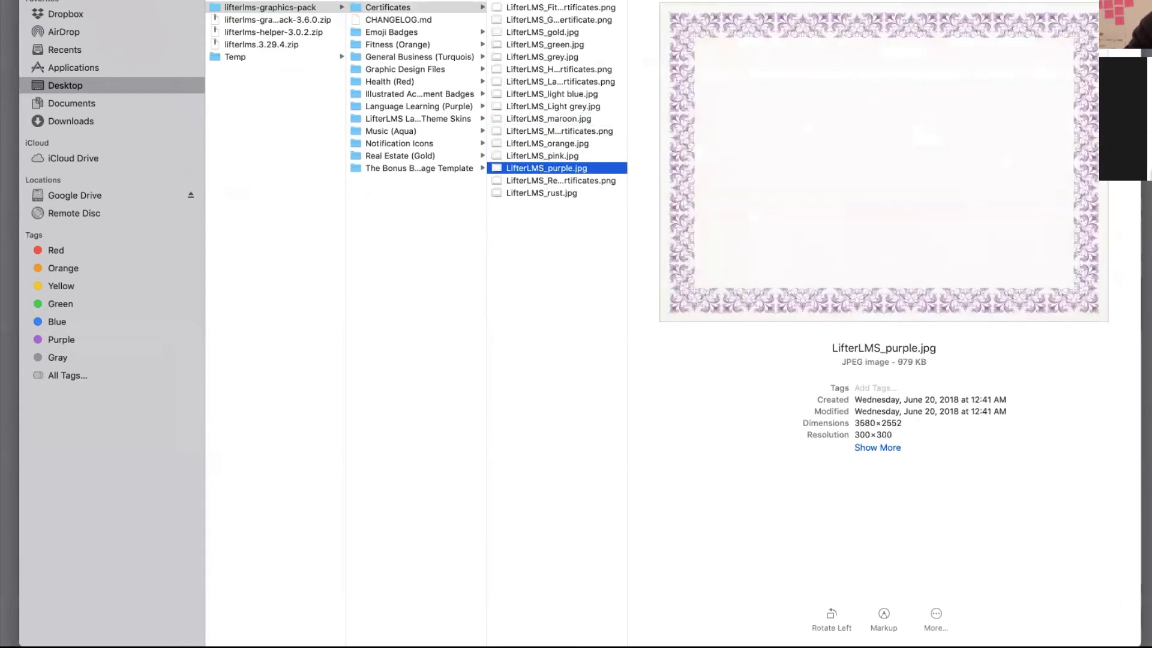
- Turn off the screen colour filter for an hour, then preview the Real Estate and rust certificates
click(887, 0)
mouse_move(960, 18)
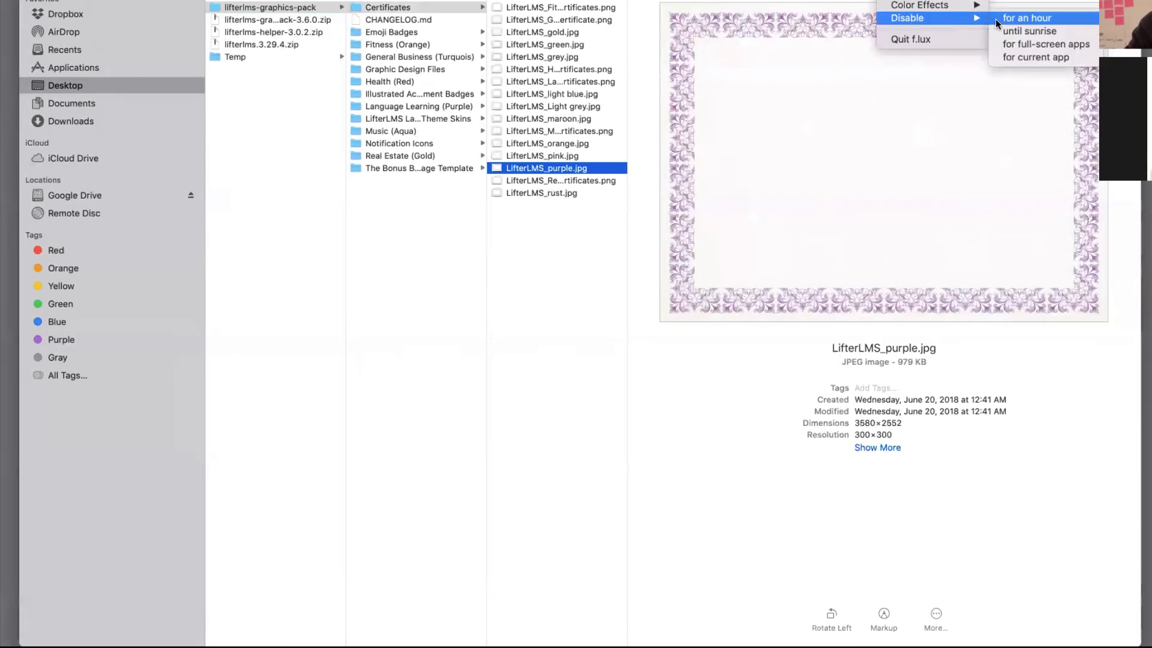
click(997, 20)
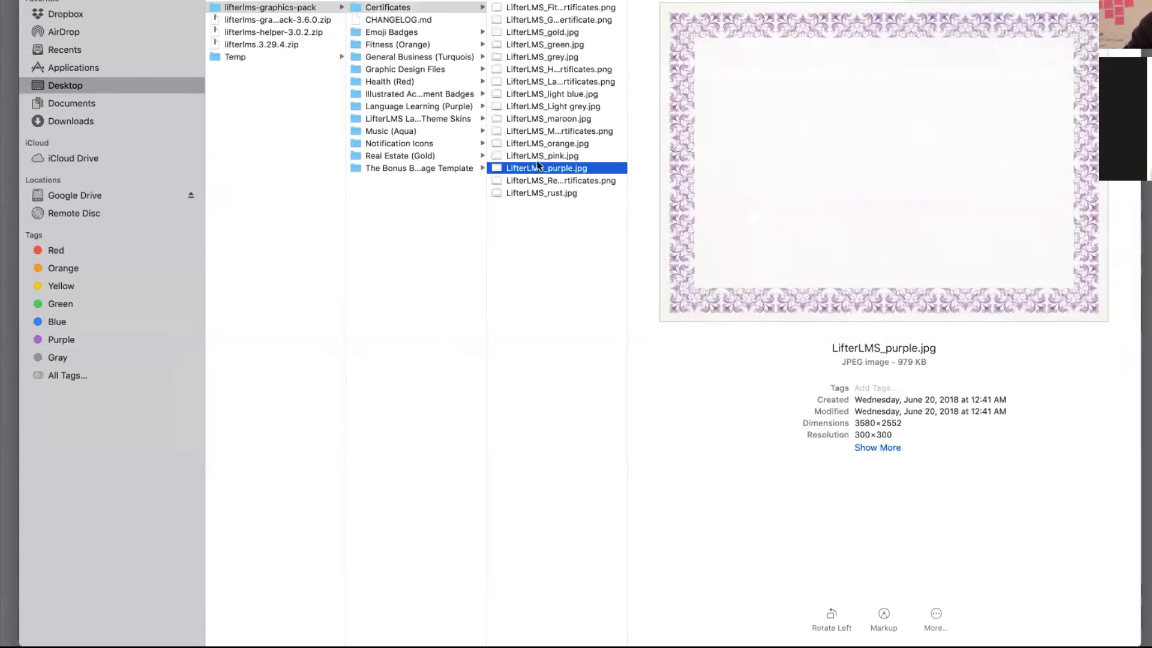
click(536, 182)
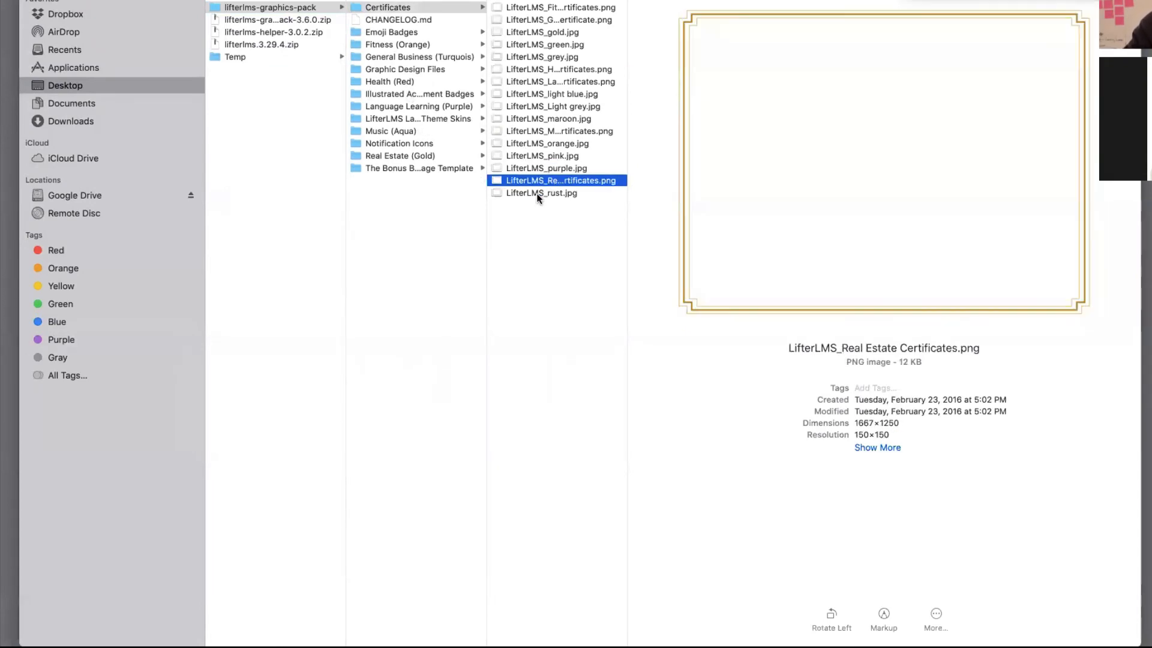
click(536, 193)
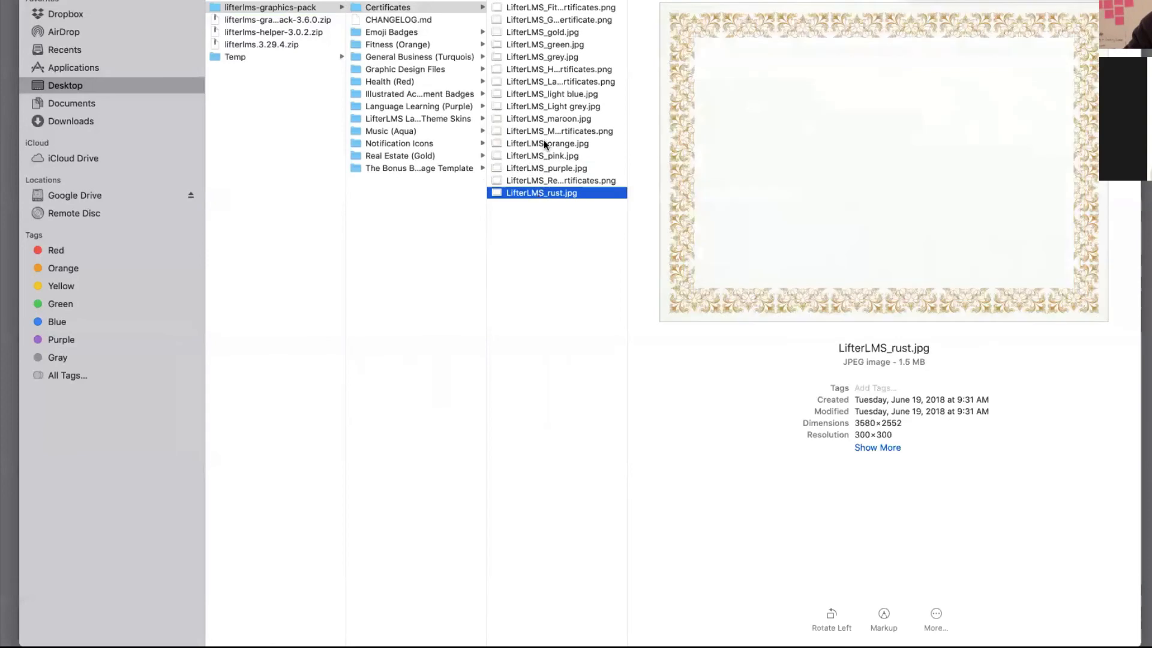
- Preview the Illustrated Achievement Badges, from Awards through Business, Gold Star and Meditation to Real_Estate
click(403, 94)
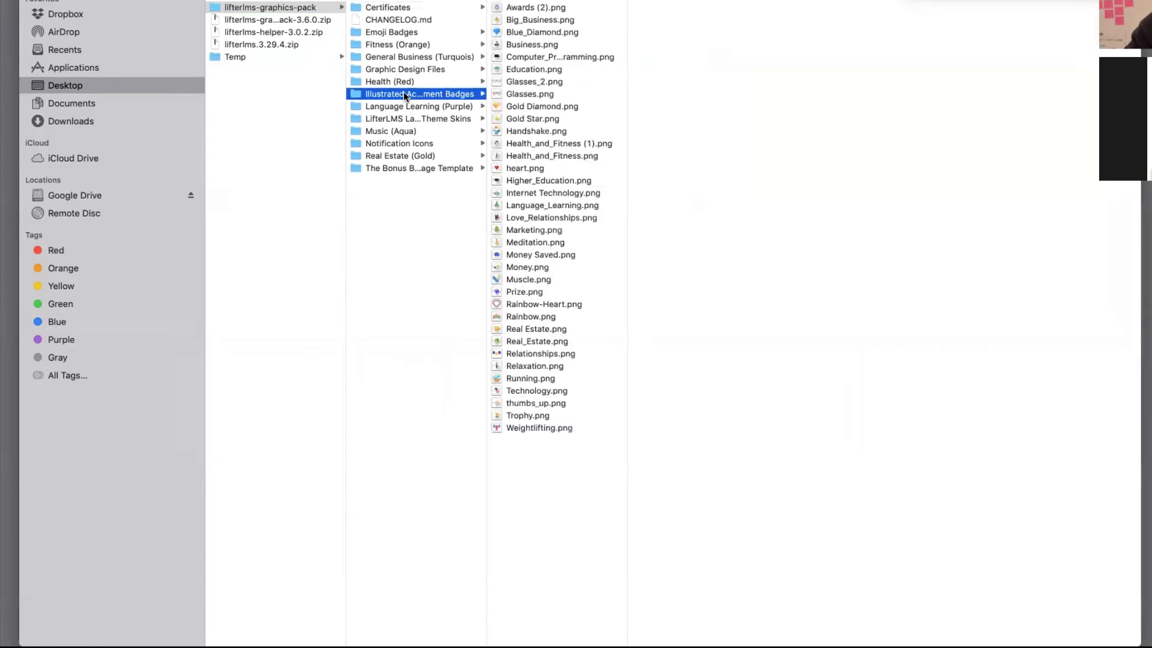
click(512, 5)
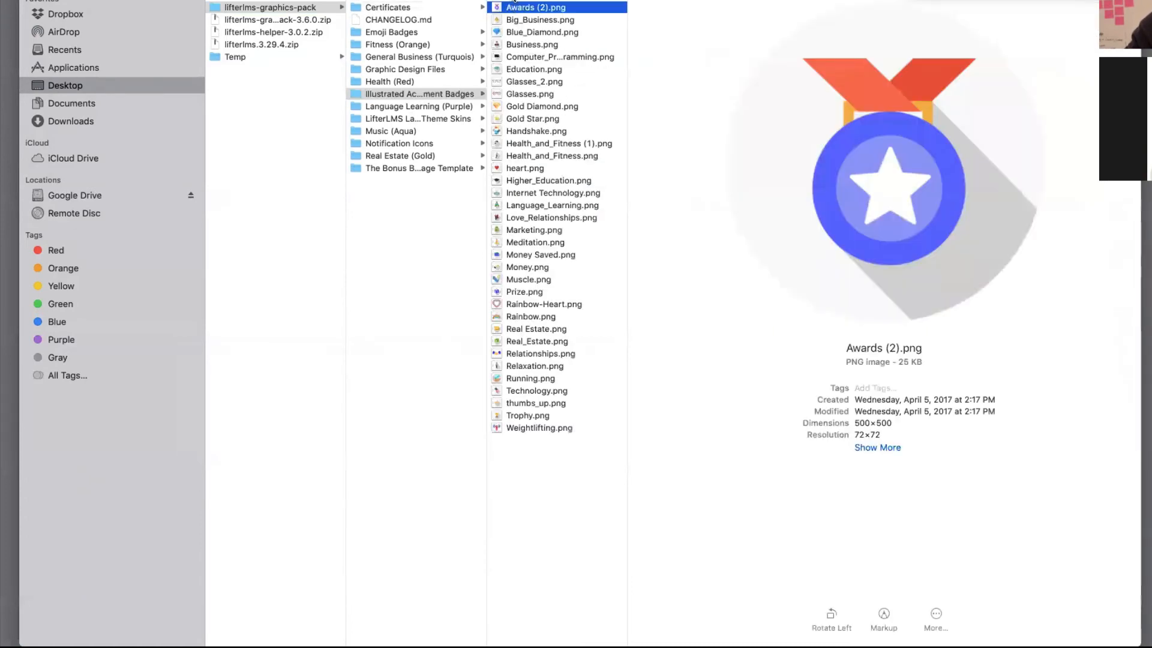
click(514, 2)
click(518, 46)
click(517, 68)
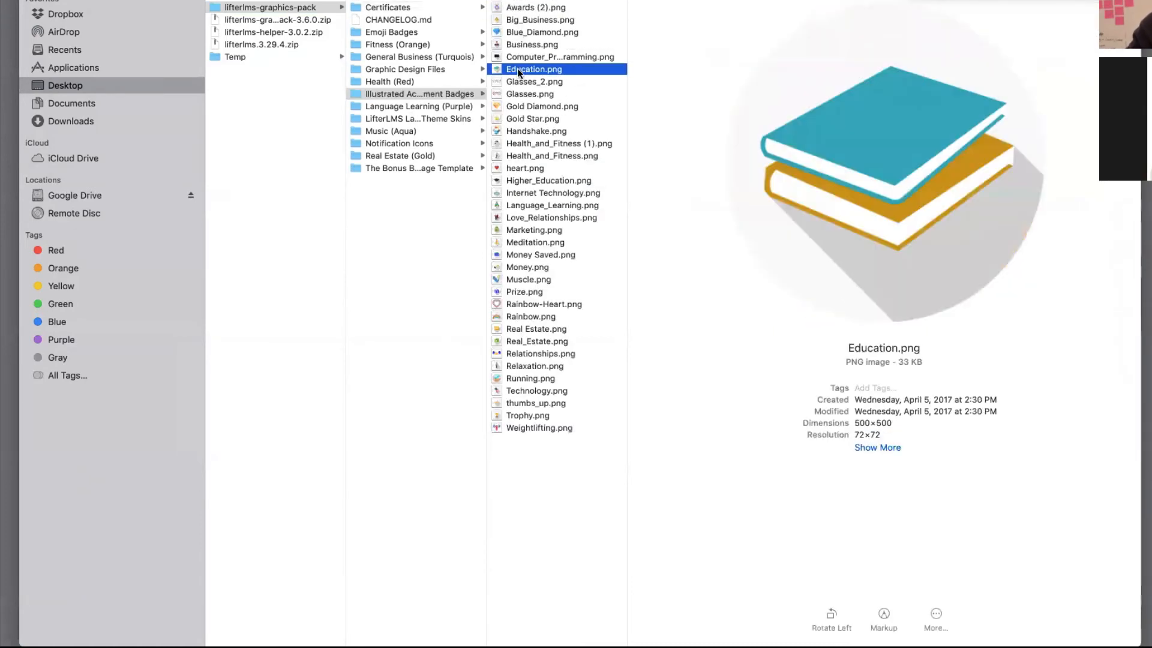
click(517, 95)
click(517, 115)
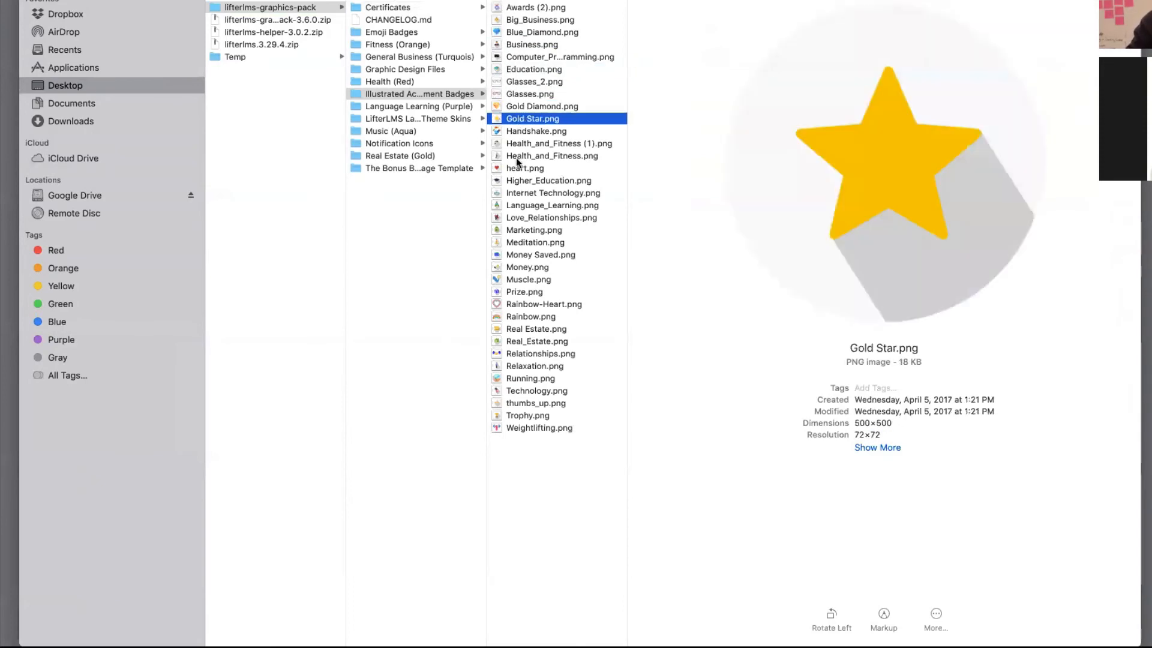
click(516, 157)
click(524, 216)
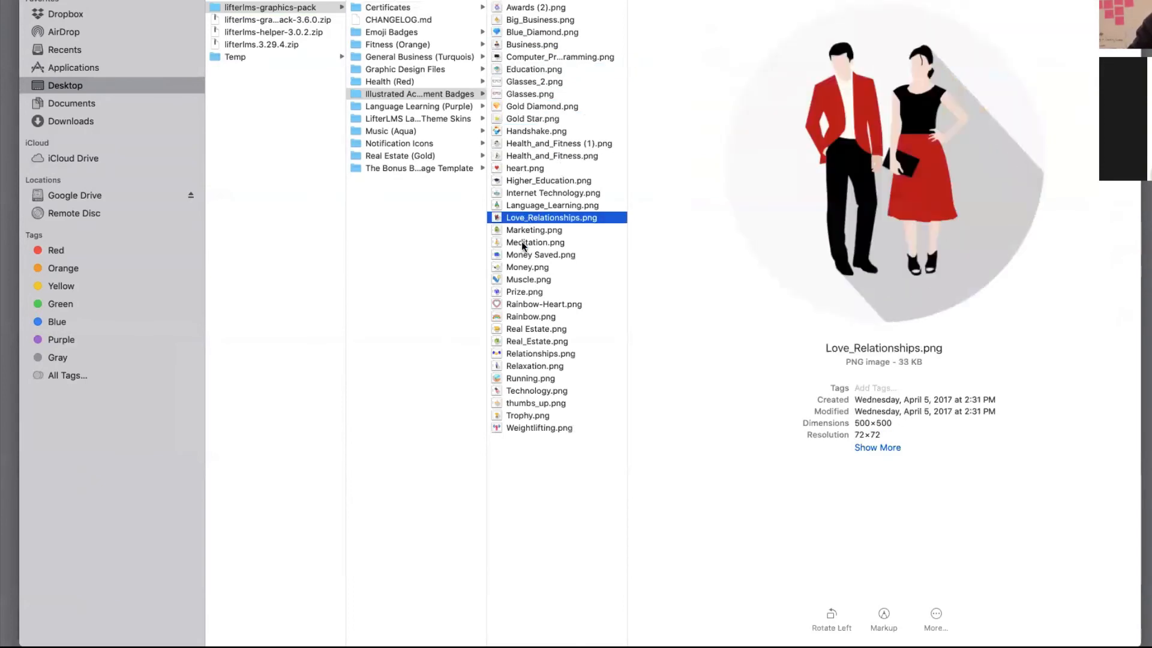
click(521, 242)
click(510, 292)
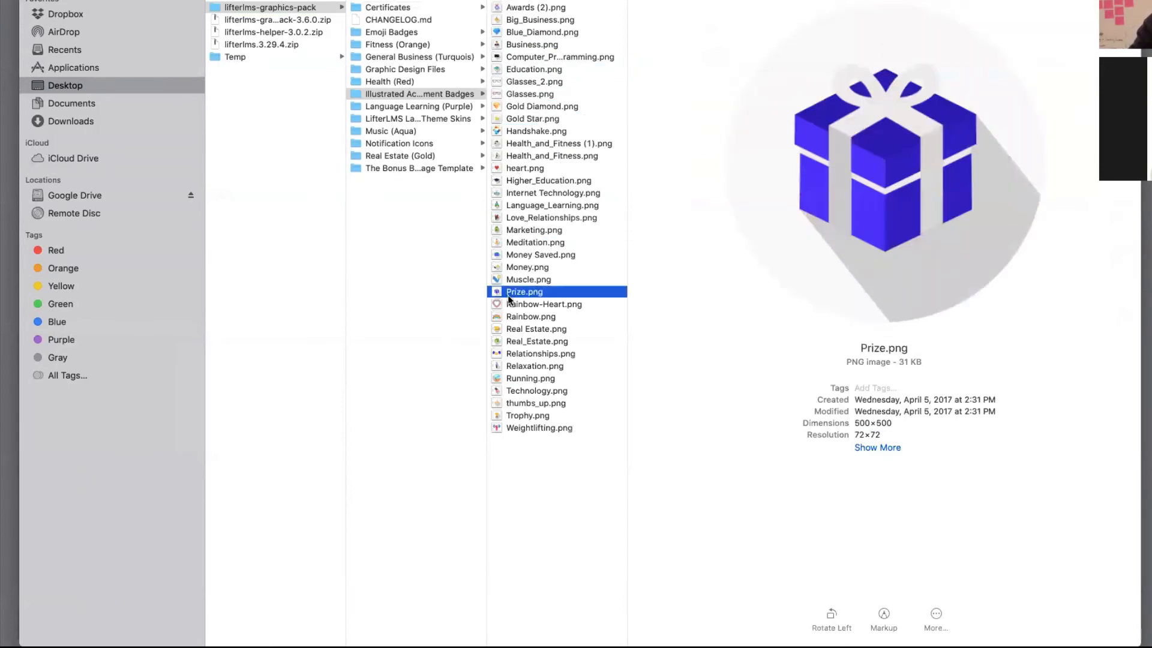
click(502, 341)
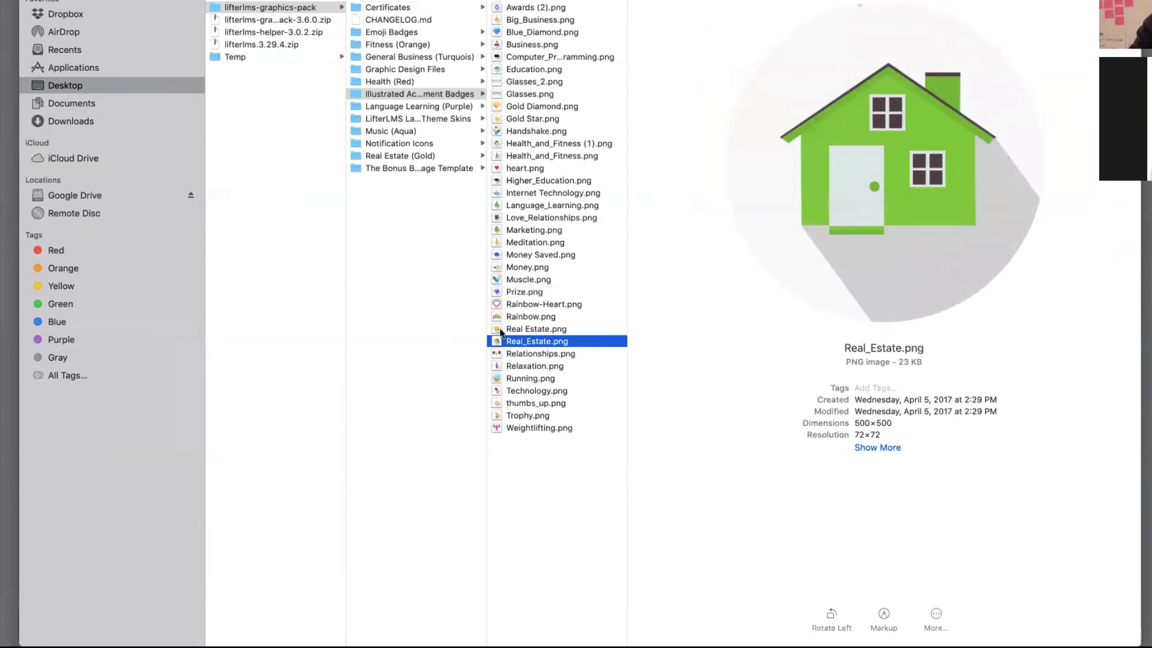
- Preview the rust, pink, maroon, grey, black and Fitness certificate backgrounds, then close Finder
click(382, 9)
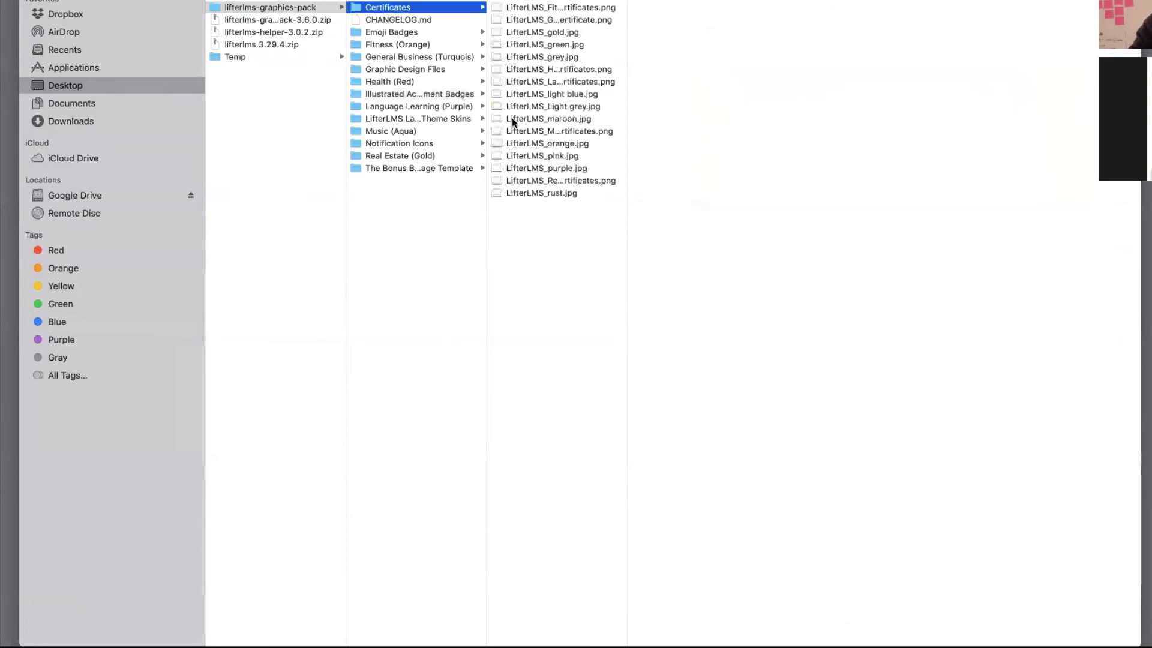
click(522, 193)
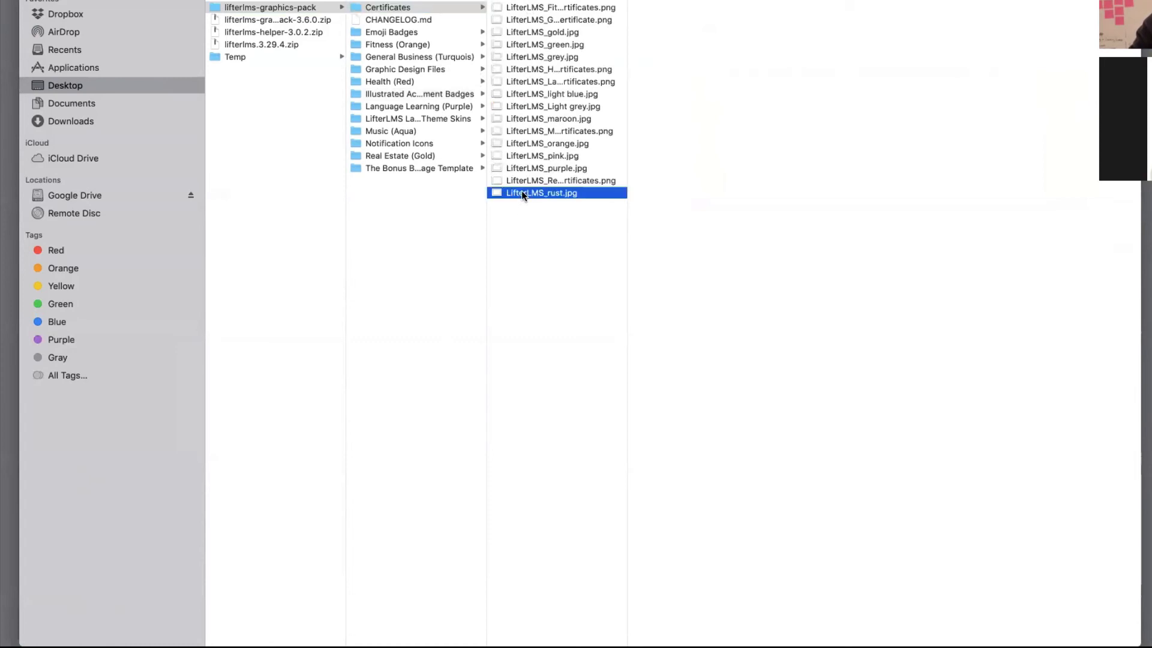
click(519, 155)
click(516, 121)
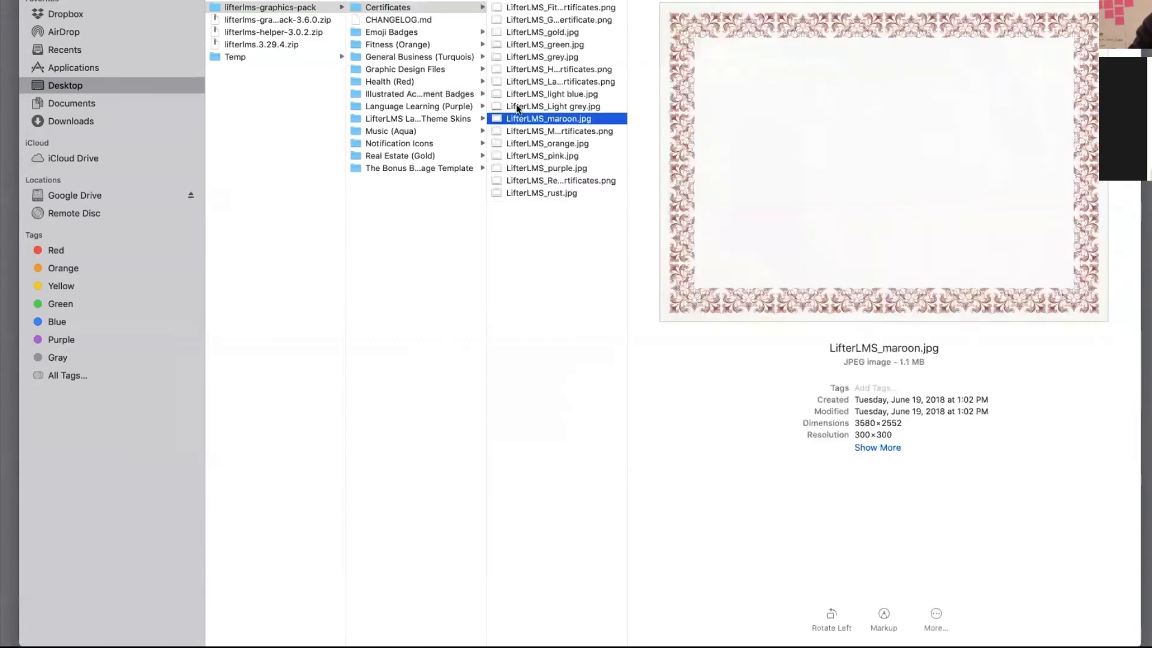
click(520, 58)
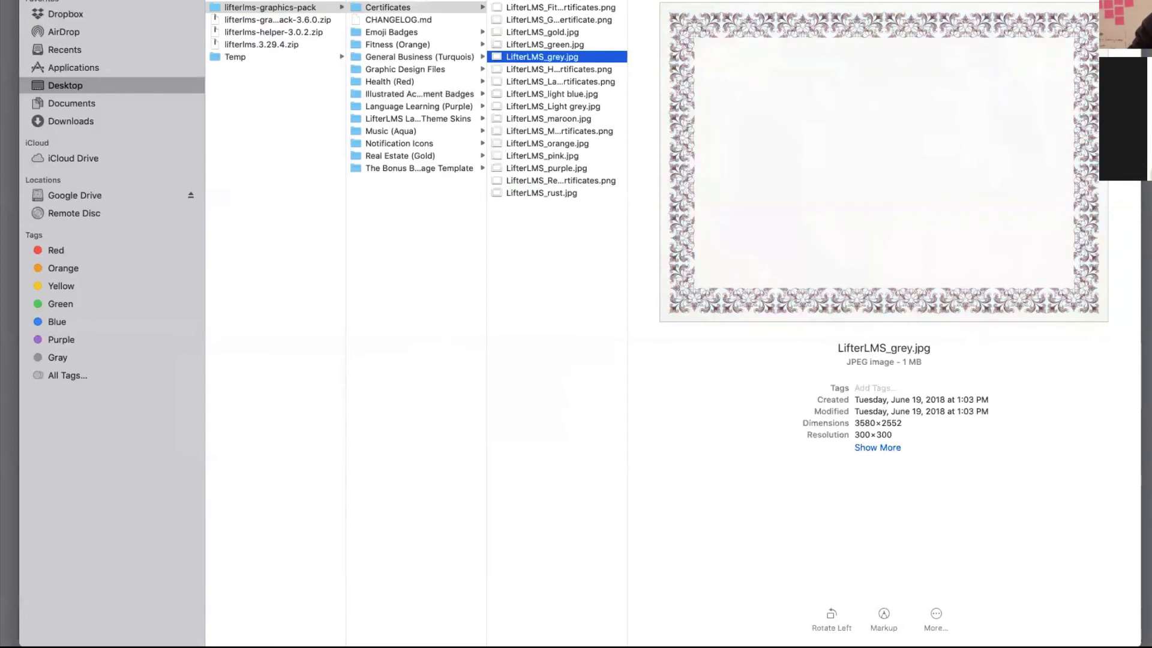
click(520, 0)
click(522, 10)
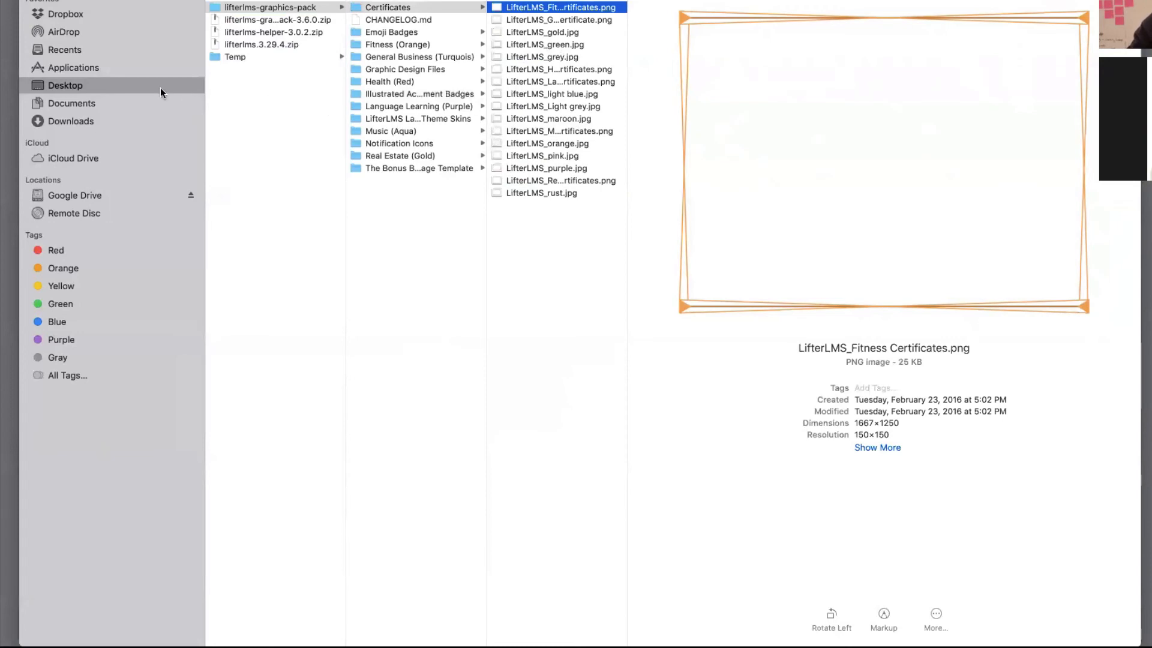
key(super+w)
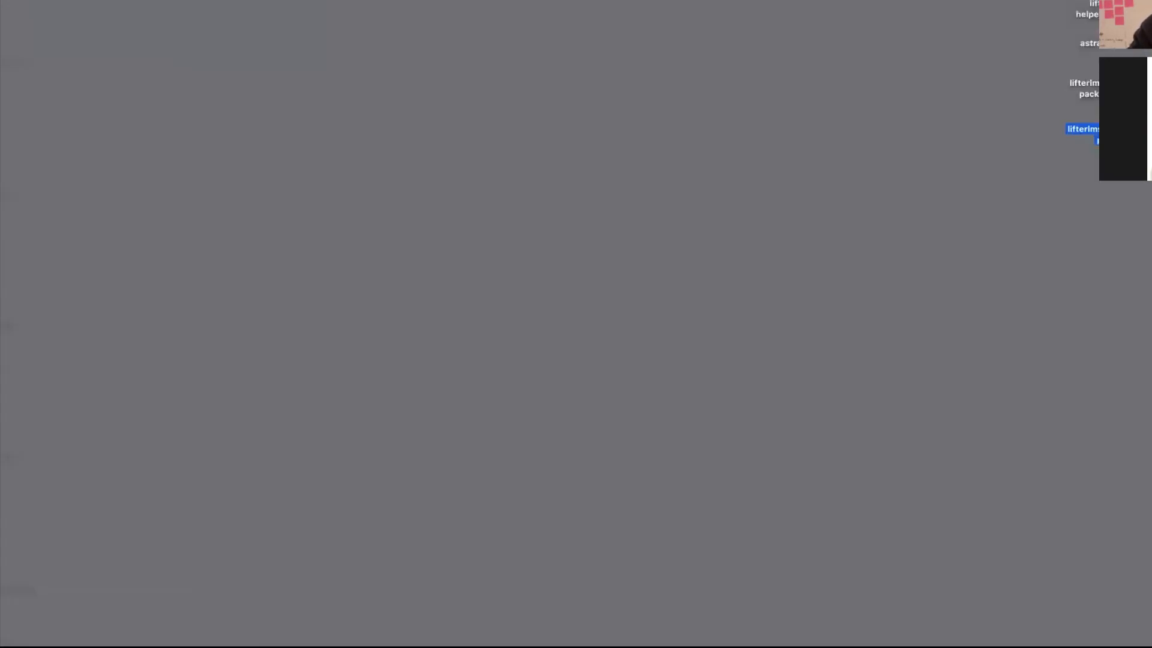
- Return to the browser desktop and its WordPress Engagements tab
key(ctrl+Up)
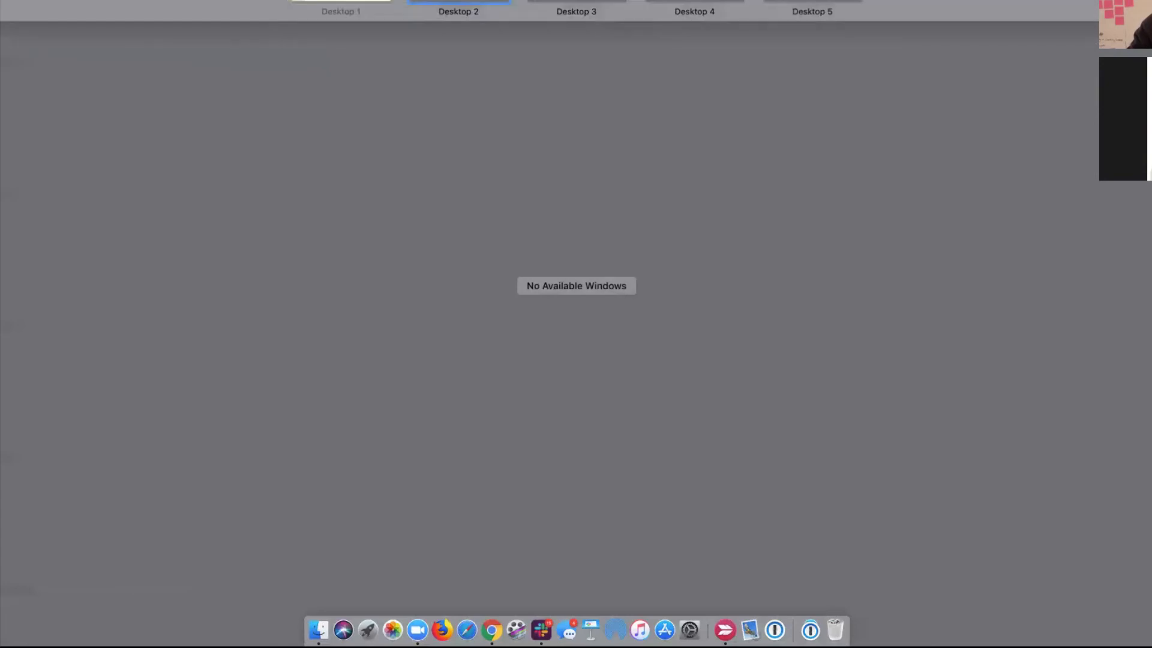
click(335, 3)
key(ctrl+Tab)
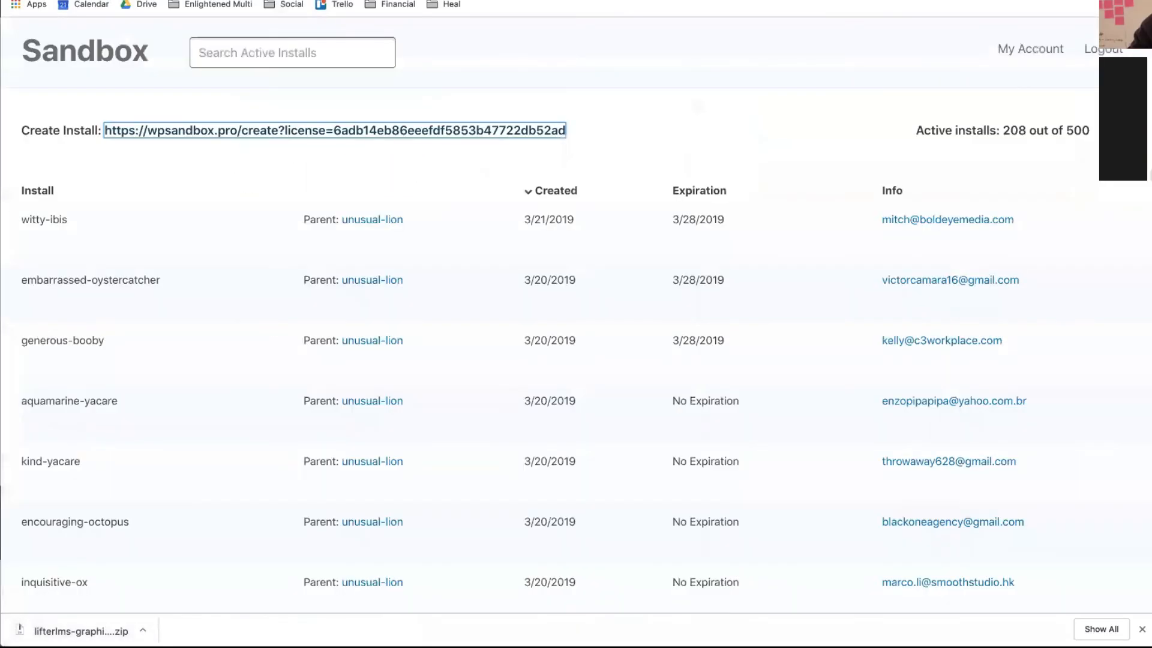
key(ctrl+Tab)
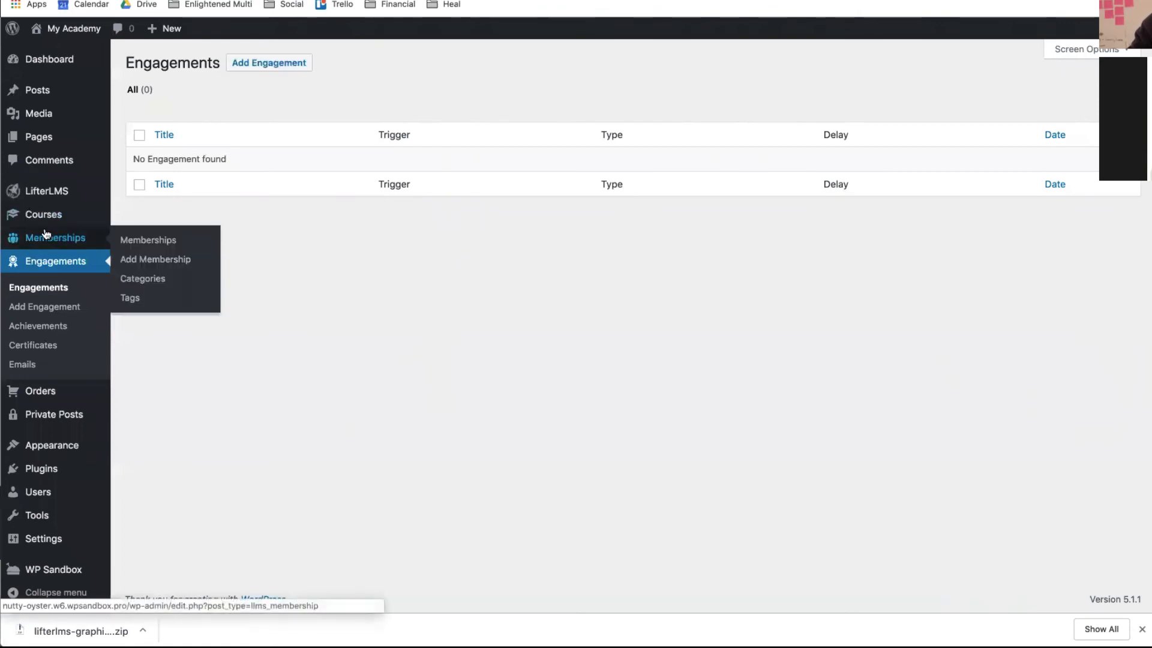
- Add a new certificate titled 'Lifestyle Course Cert of Completion'
click(27, 347)
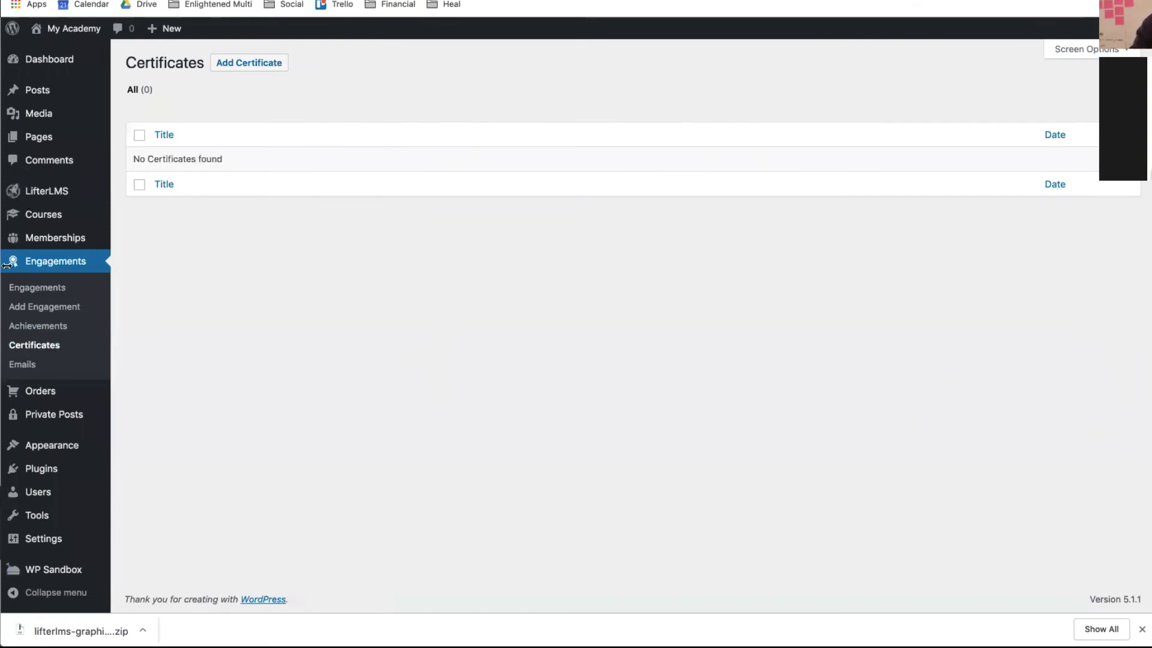
click(230, 61)
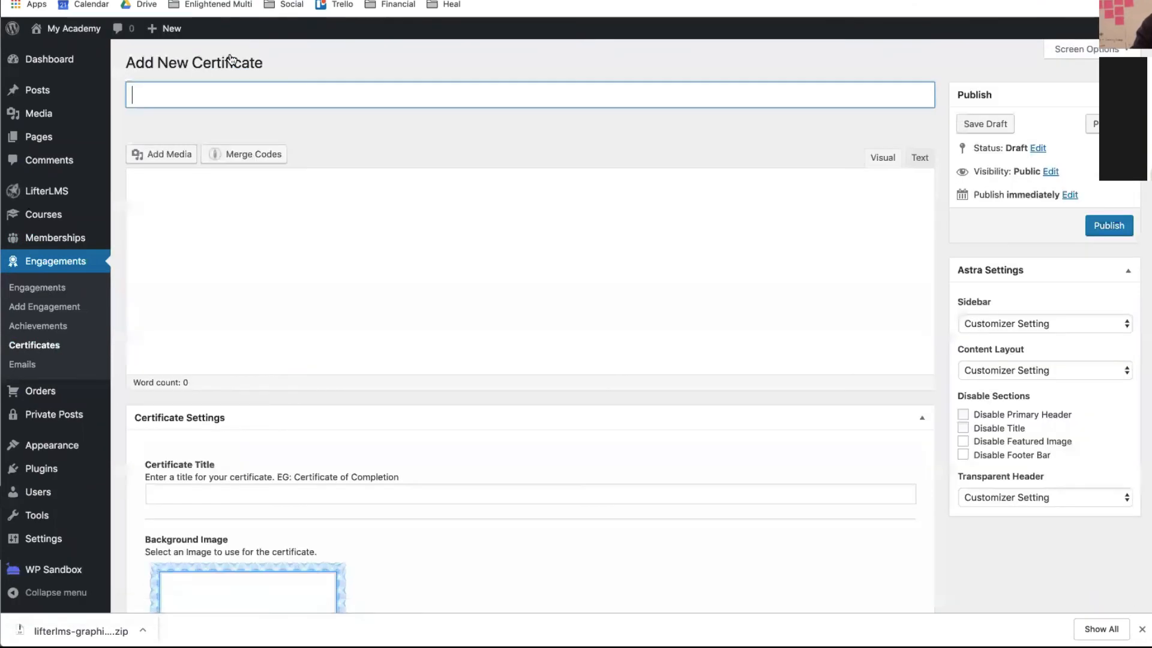
click(216, 86)
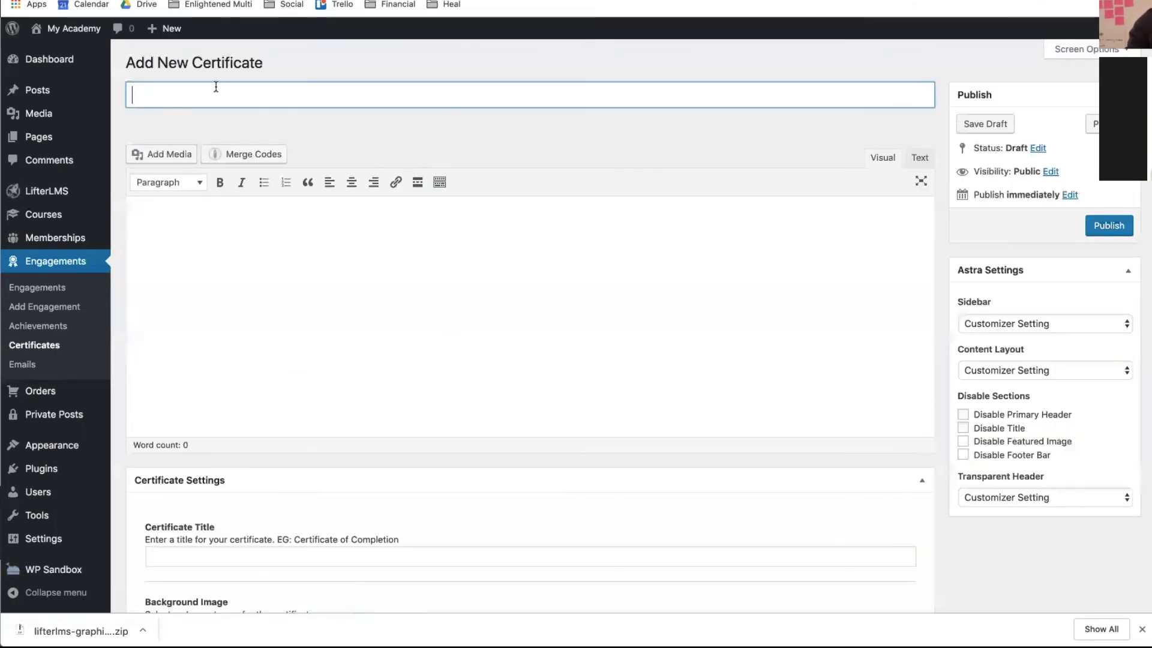
text(Lifestyle C)
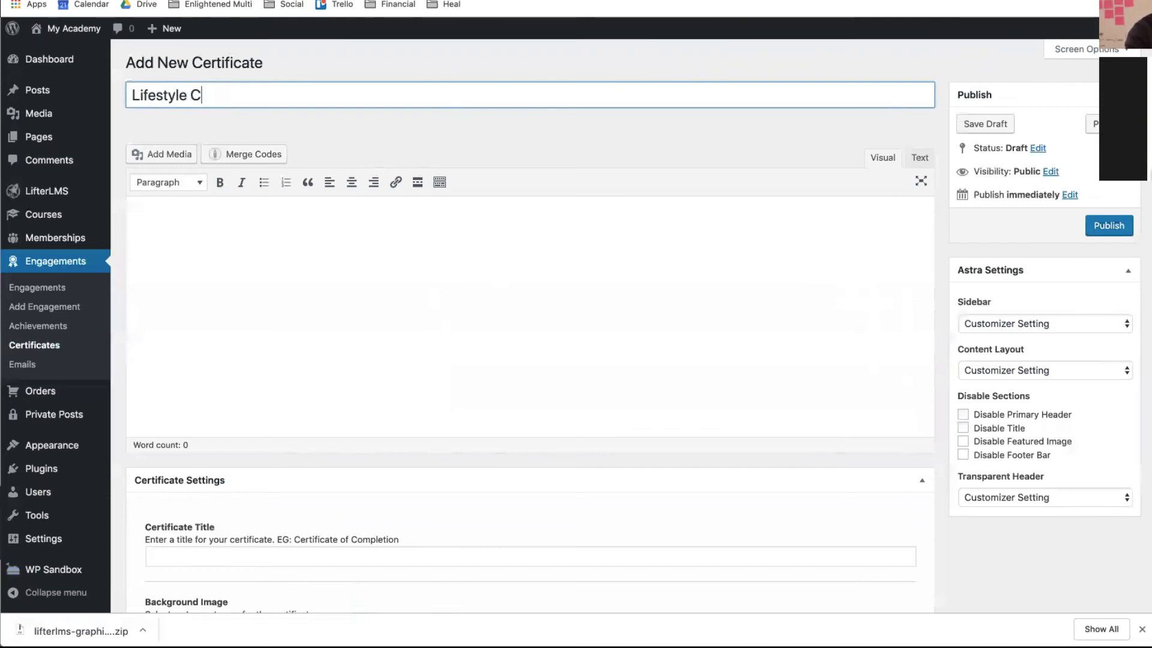
text(ourse Cert of C)
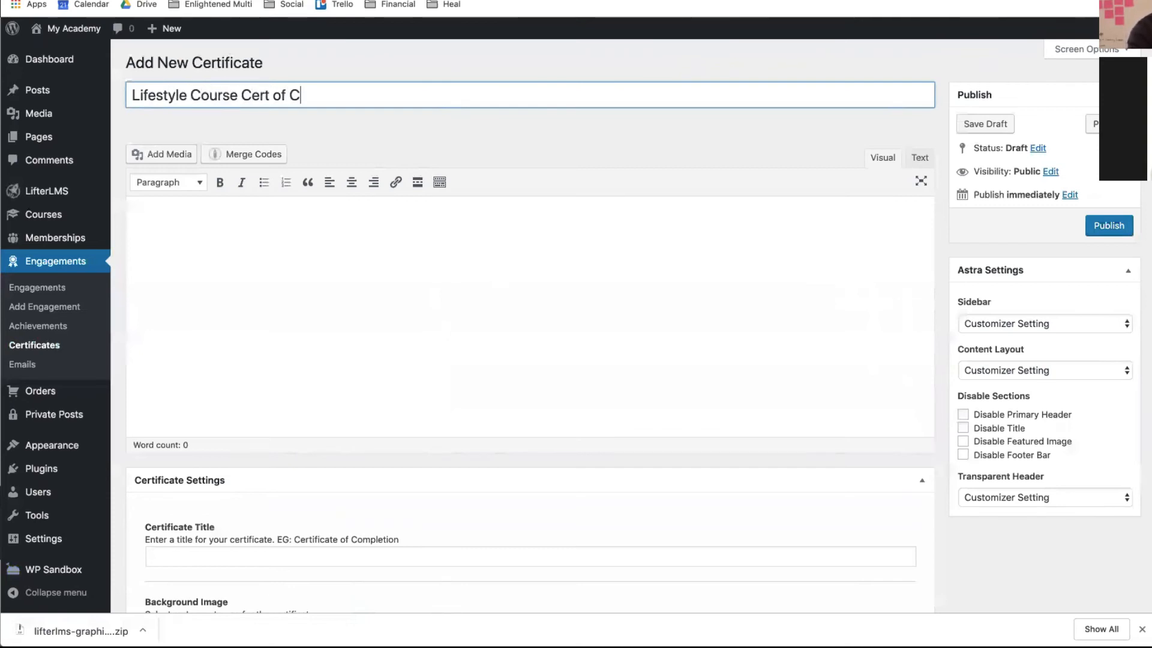
text(ompletion)
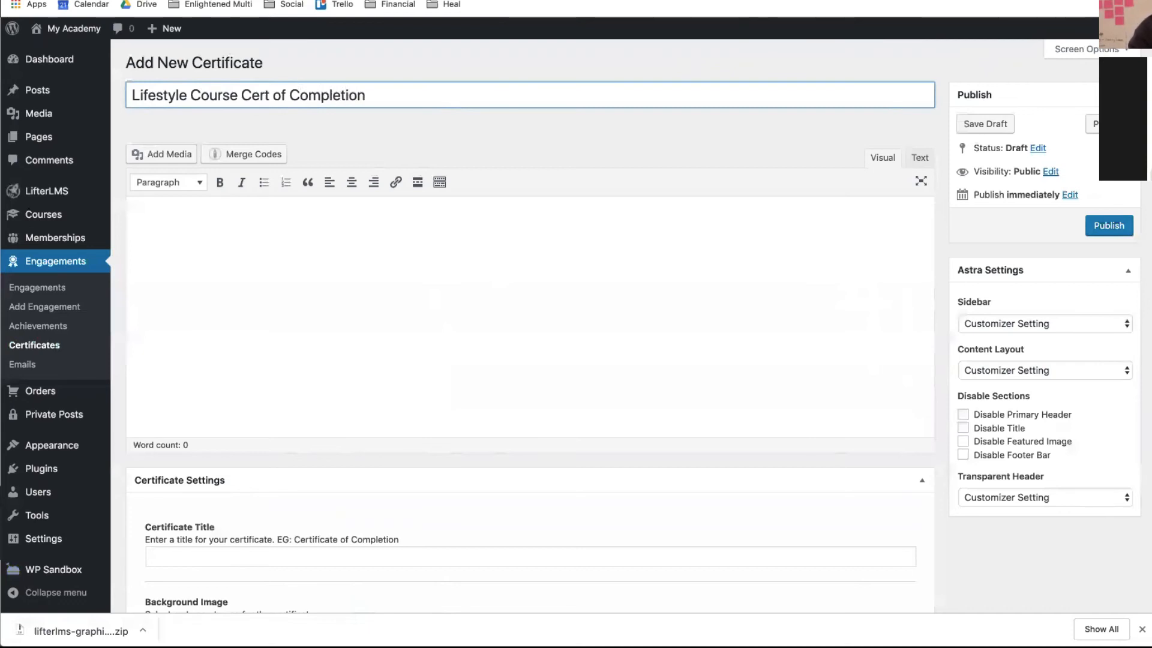
- Open the certificate background image picker to upload a new file from the computer
click(161, 226)
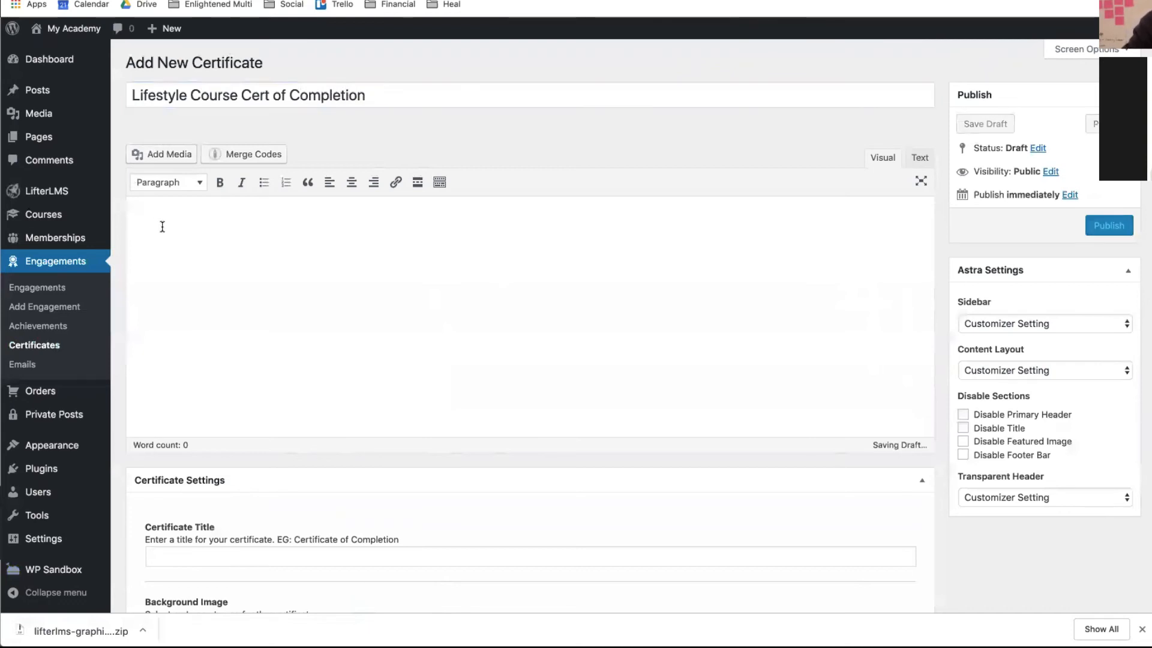
scroll(162, 226, down, 3)
scroll(162, 226, down, 2)
scroll(162, 226, up, 1)
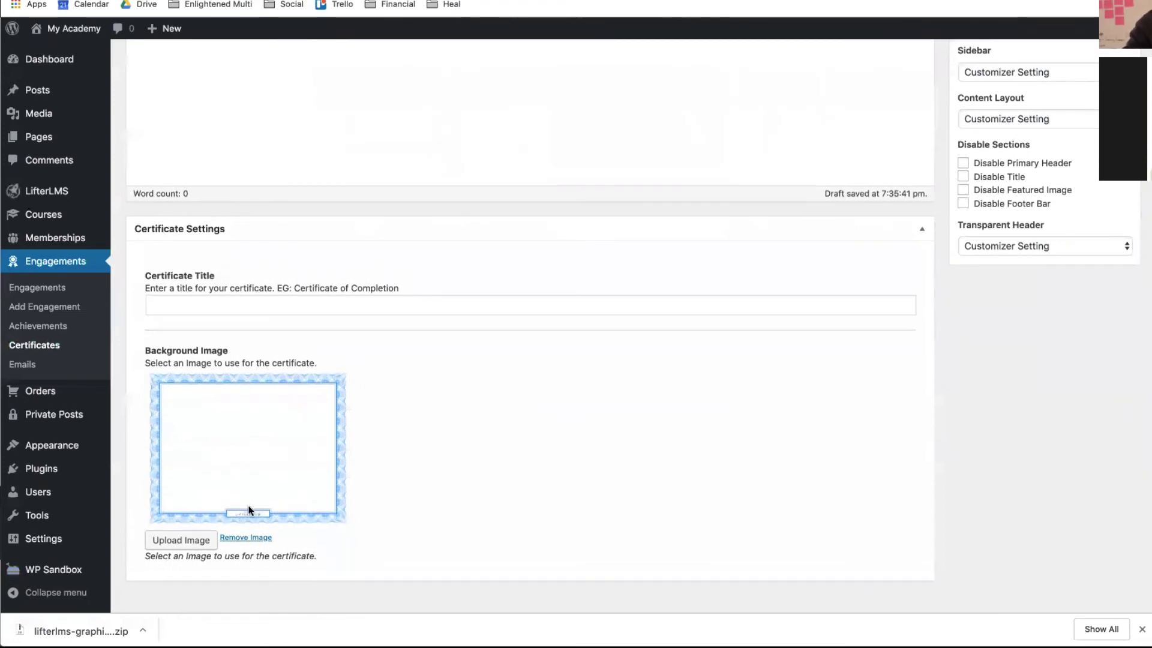
scroll(241, 507, down, 2)
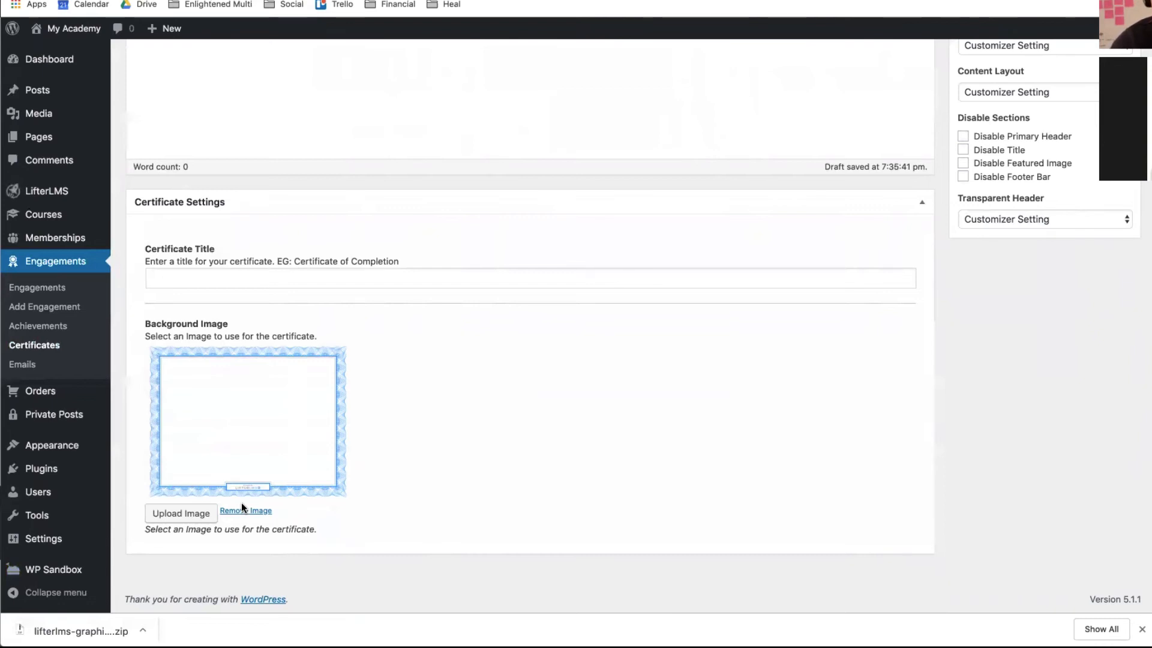
click(204, 516)
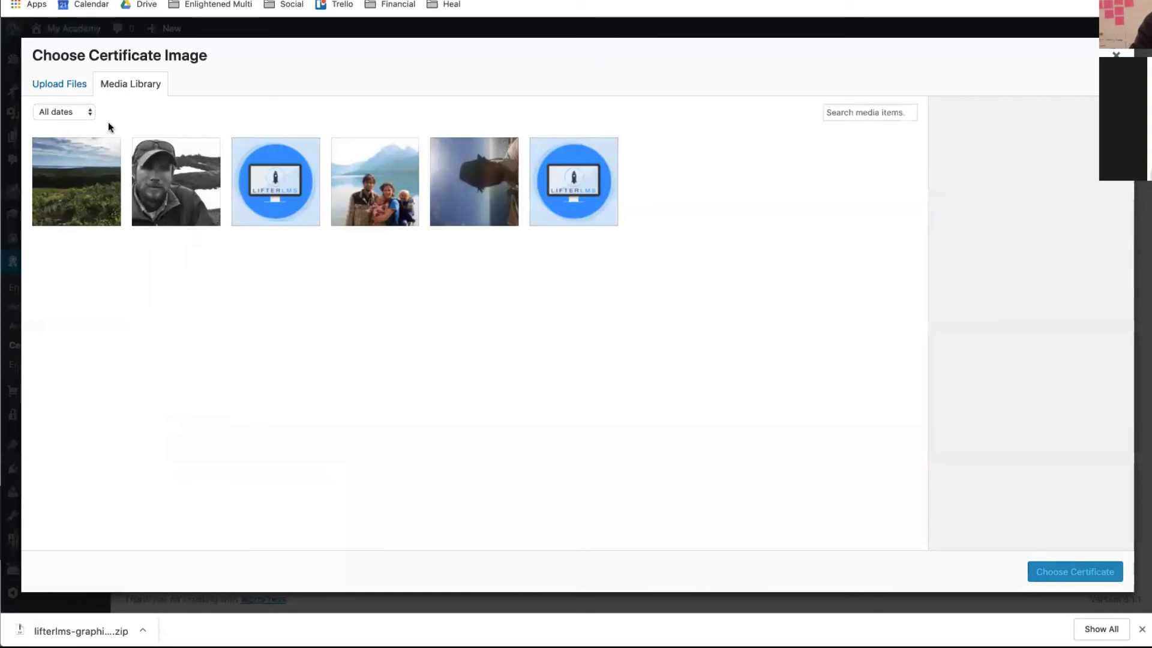
click(58, 86)
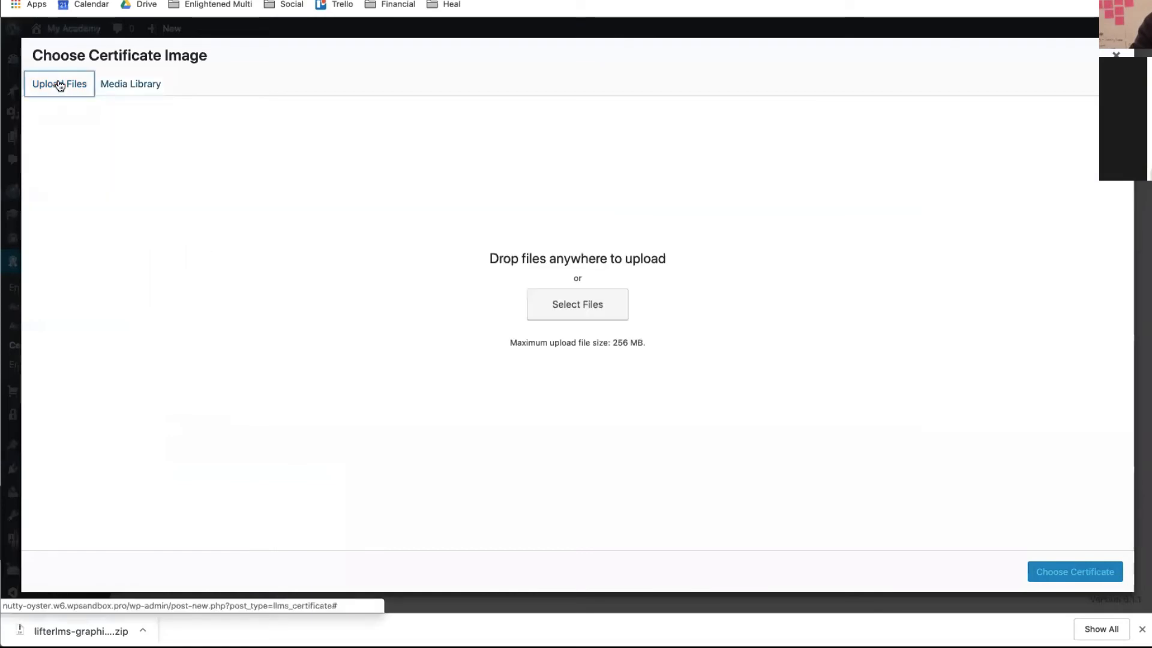
click(549, 306)
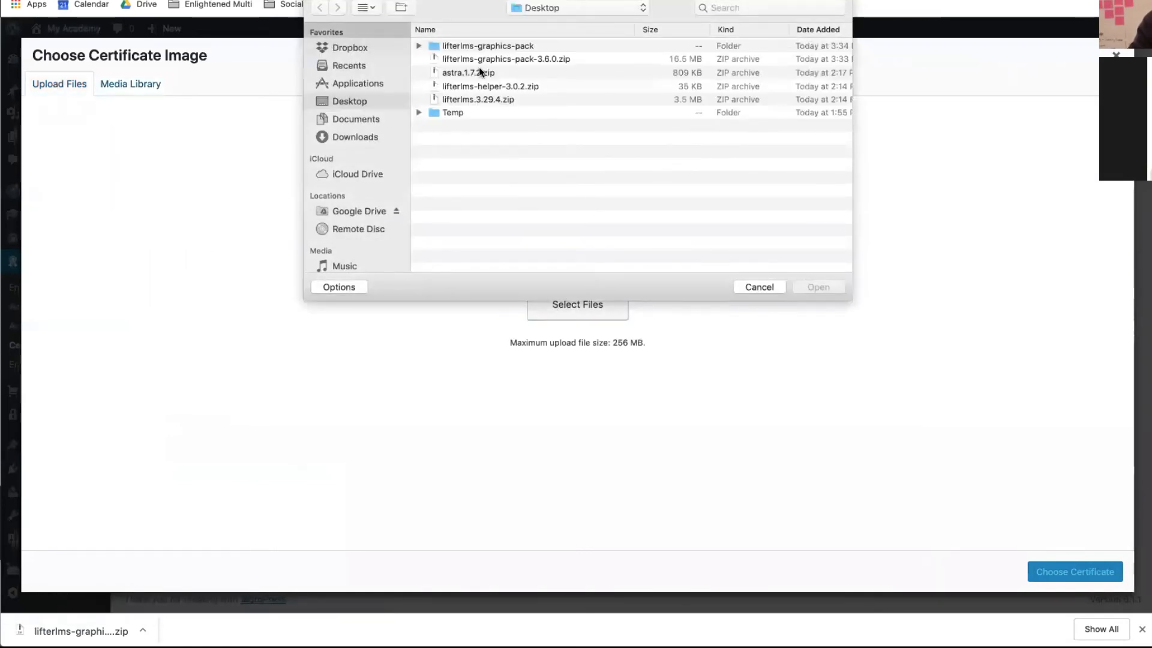
- Upload LifterLMS_Real Estate Certificates.png from lifterlms-graphics-pack/Certificates and choose it as the background
click(420, 46)
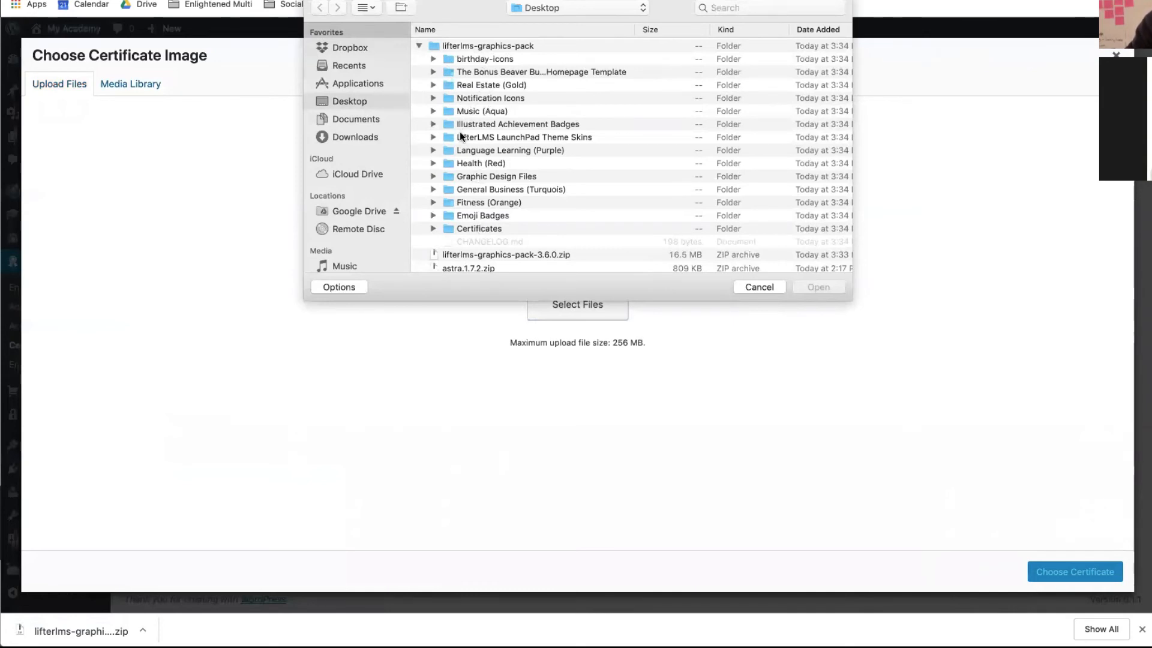
scroll(455, 155, down, 3)
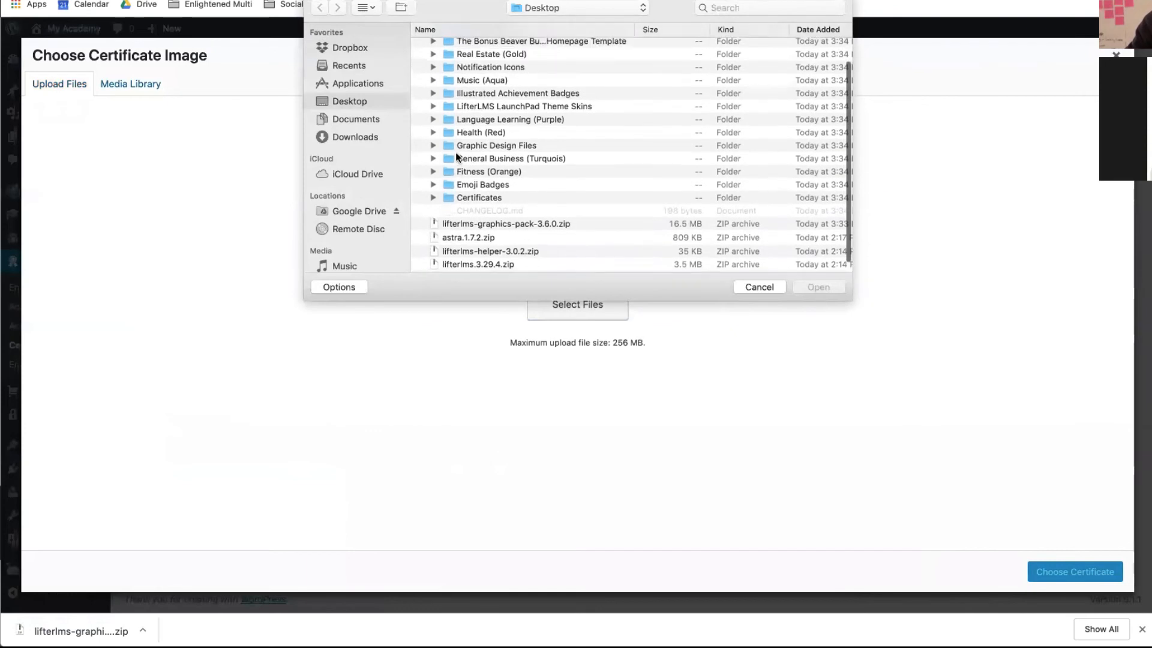
scroll(455, 156, up, 3)
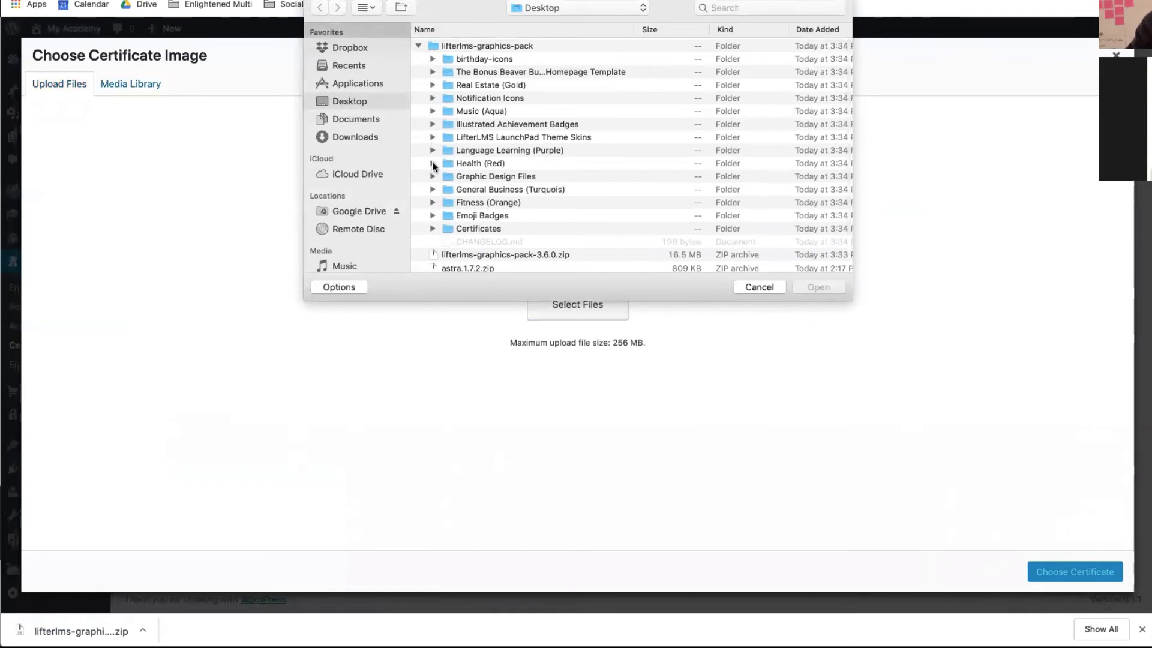
click(433, 228)
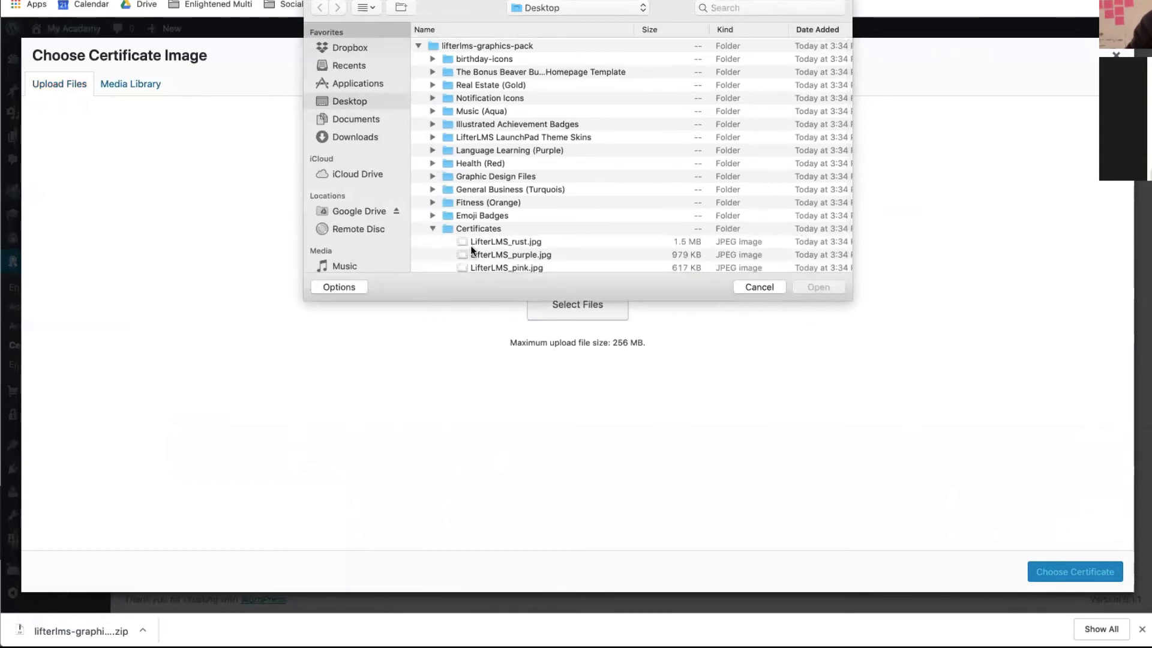
scroll(469, 251, down, 10)
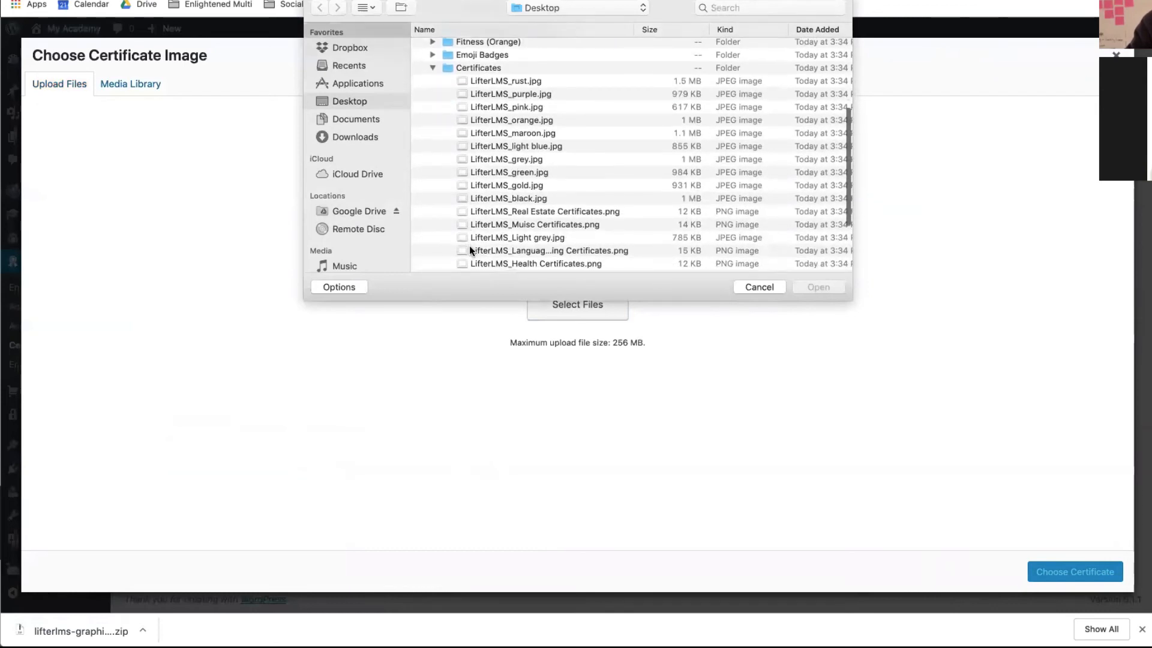
click(525, 212)
click(817, 288)
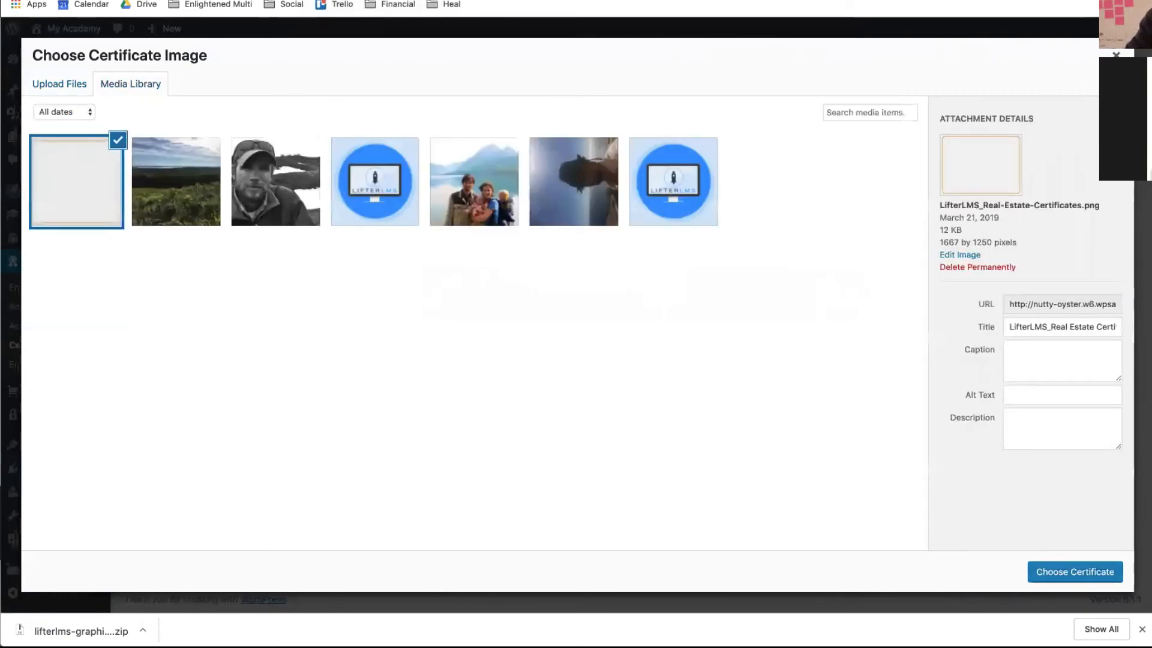
click(1067, 574)
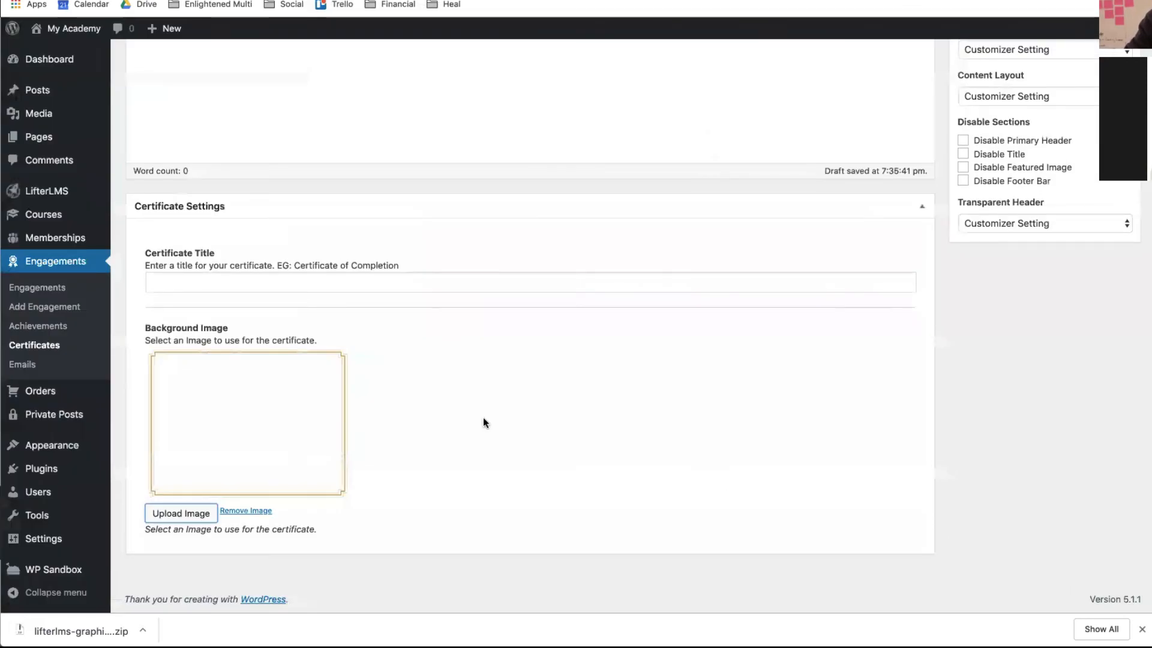
- Make the body Heading 1 and insert the first name and last name merge codes
scroll(484, 417, up, 5)
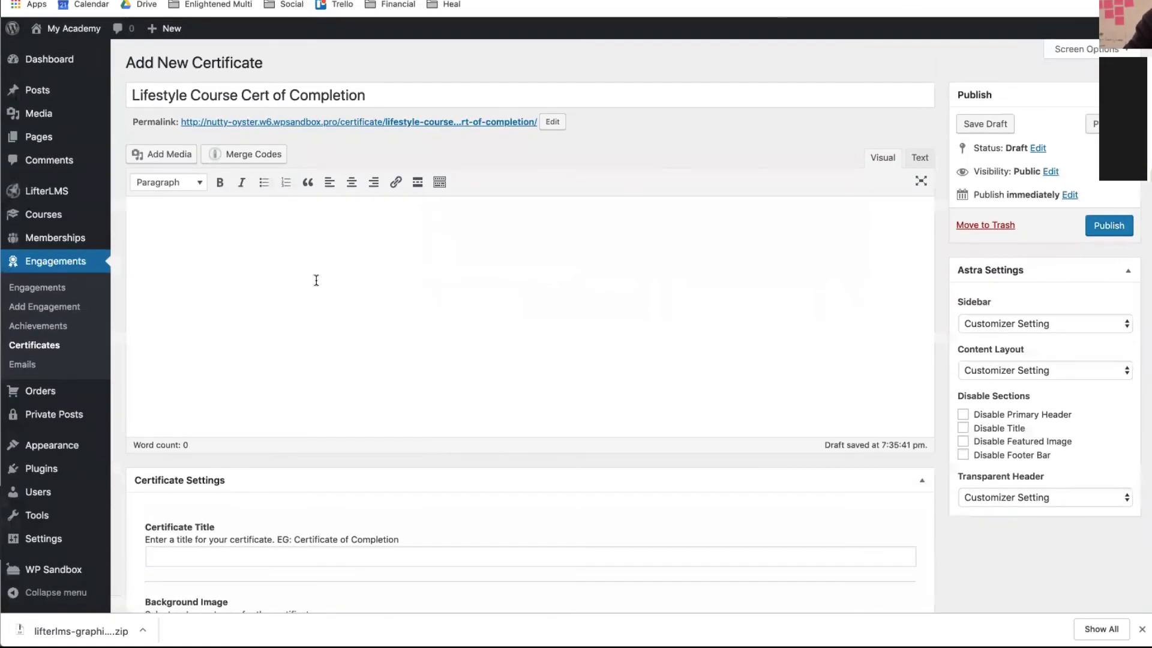
scroll(316, 278, down, 3)
scroll(316, 279, up, 3)
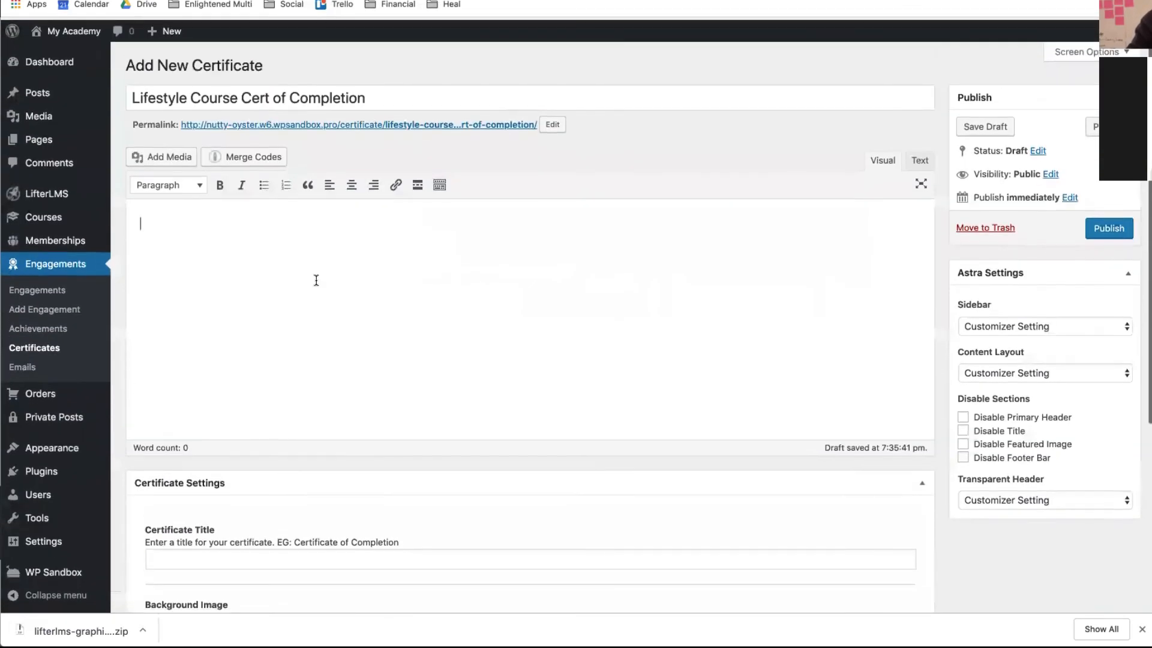
click(201, 185)
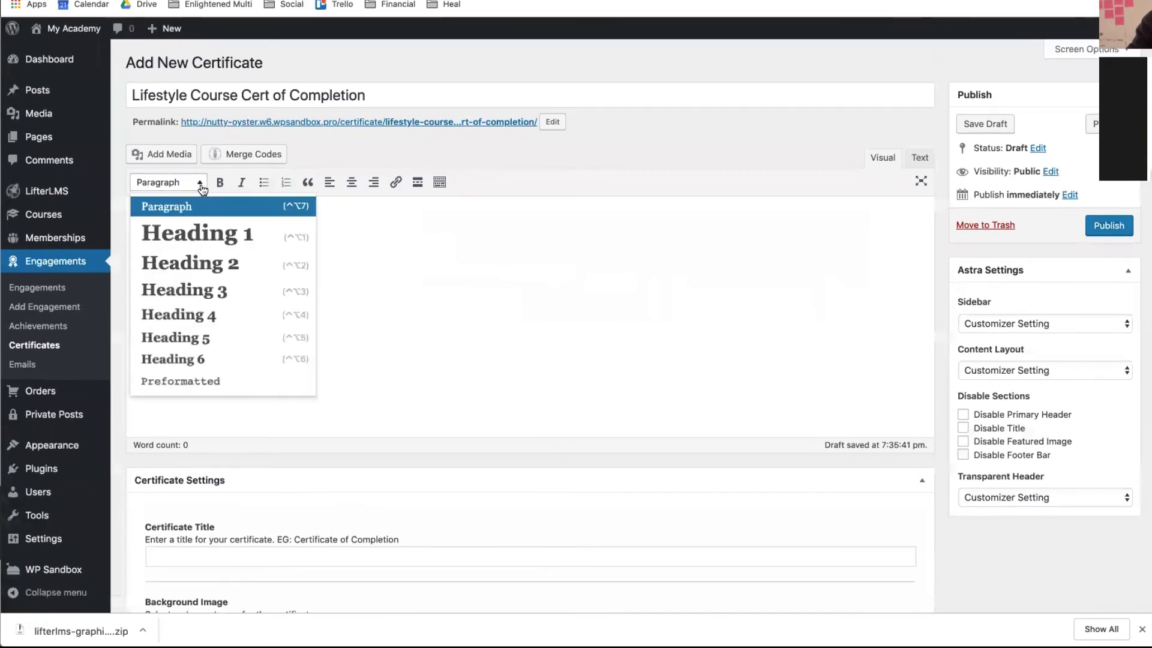
click(198, 240)
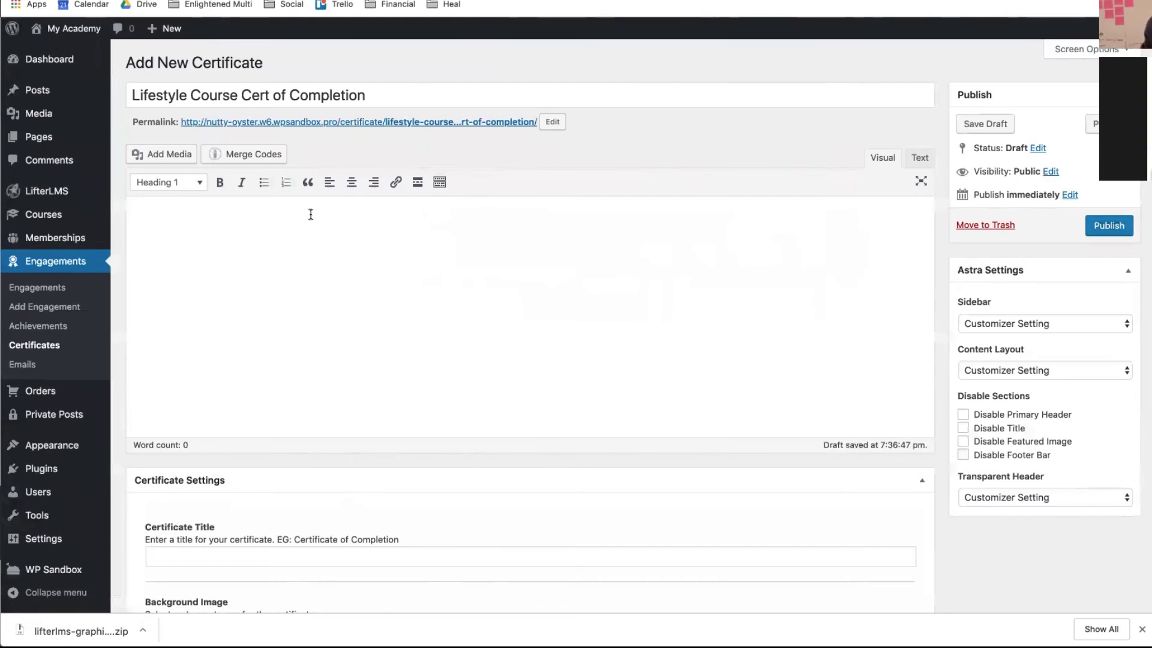
click(252, 155)
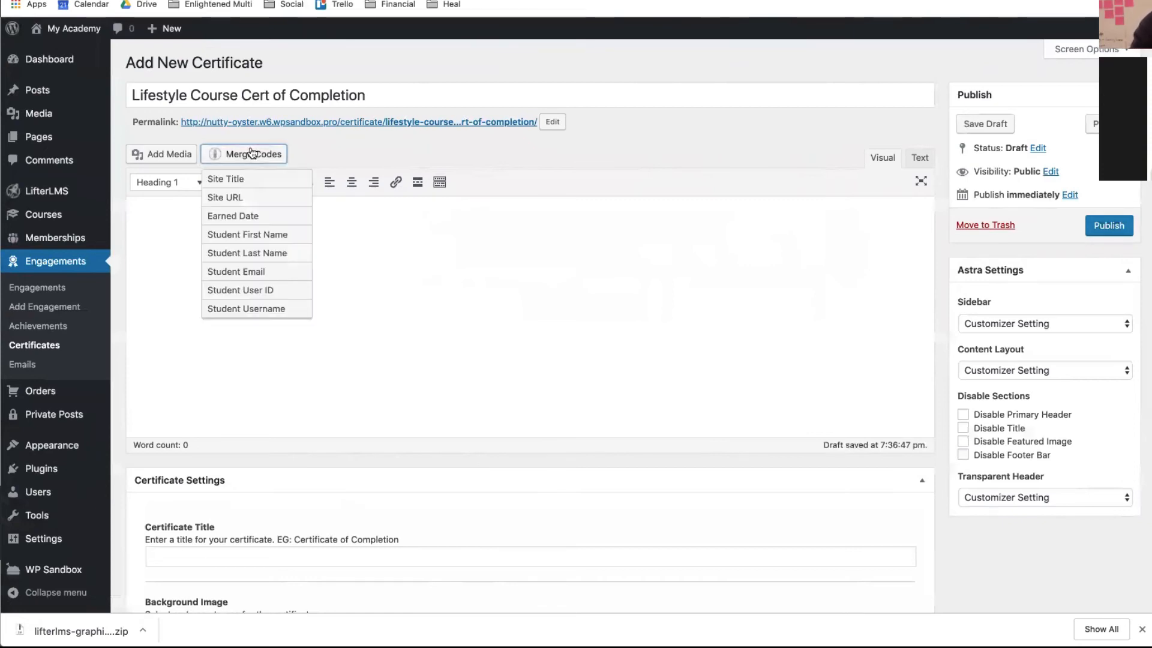
click(256, 234)
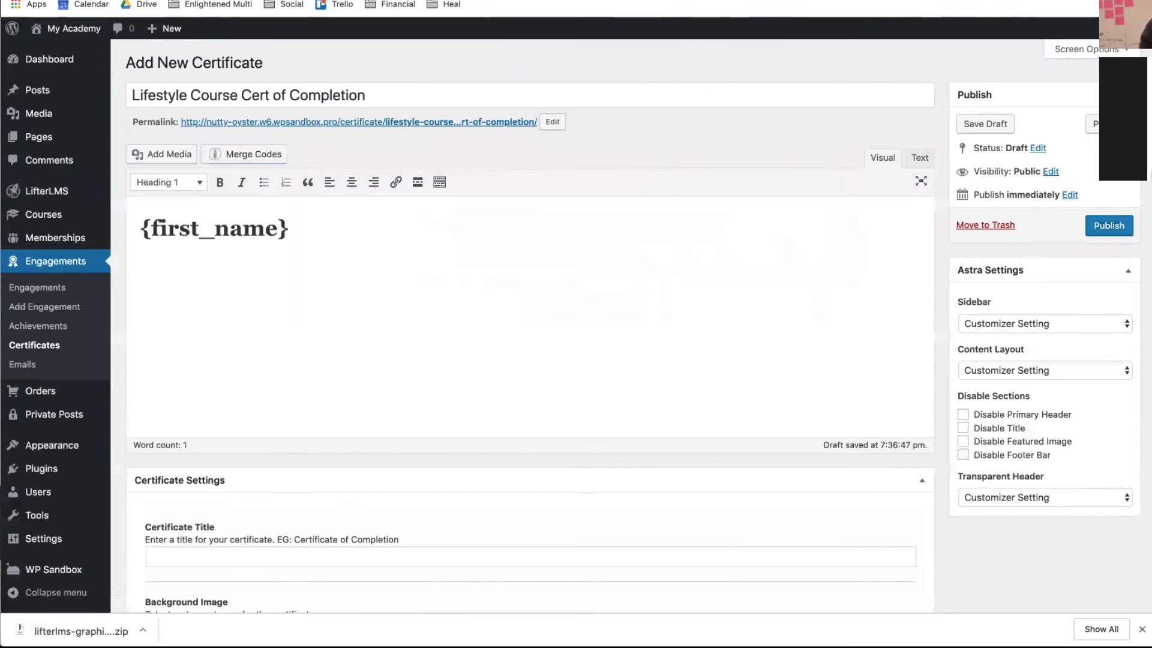
click(244, 156)
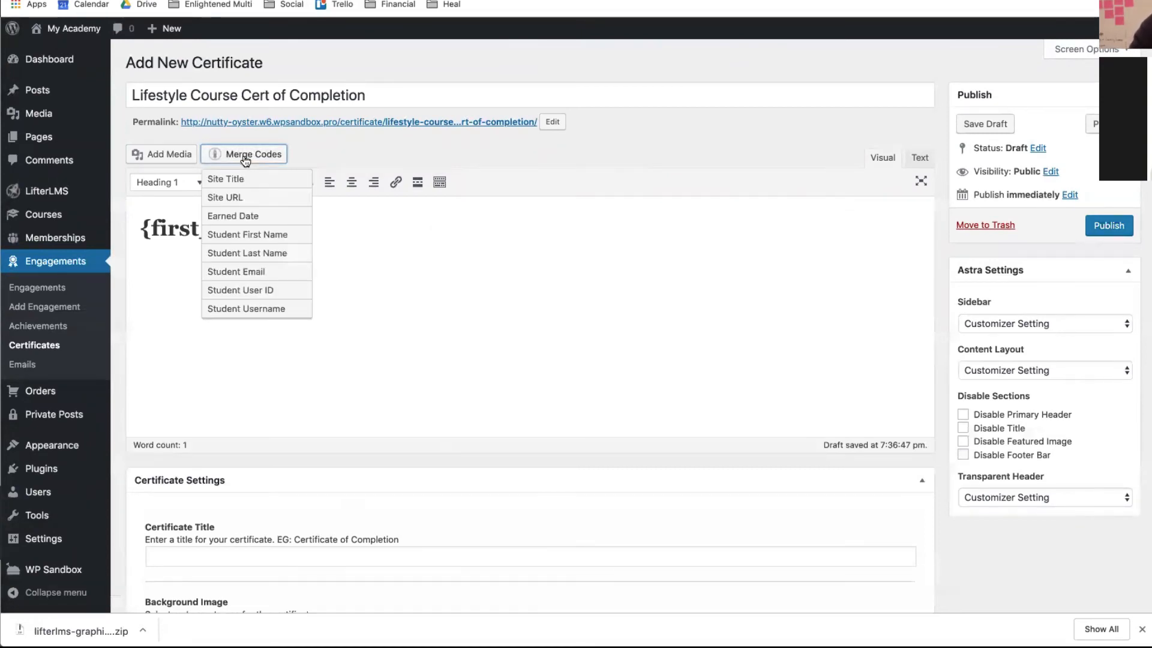
click(252, 252)
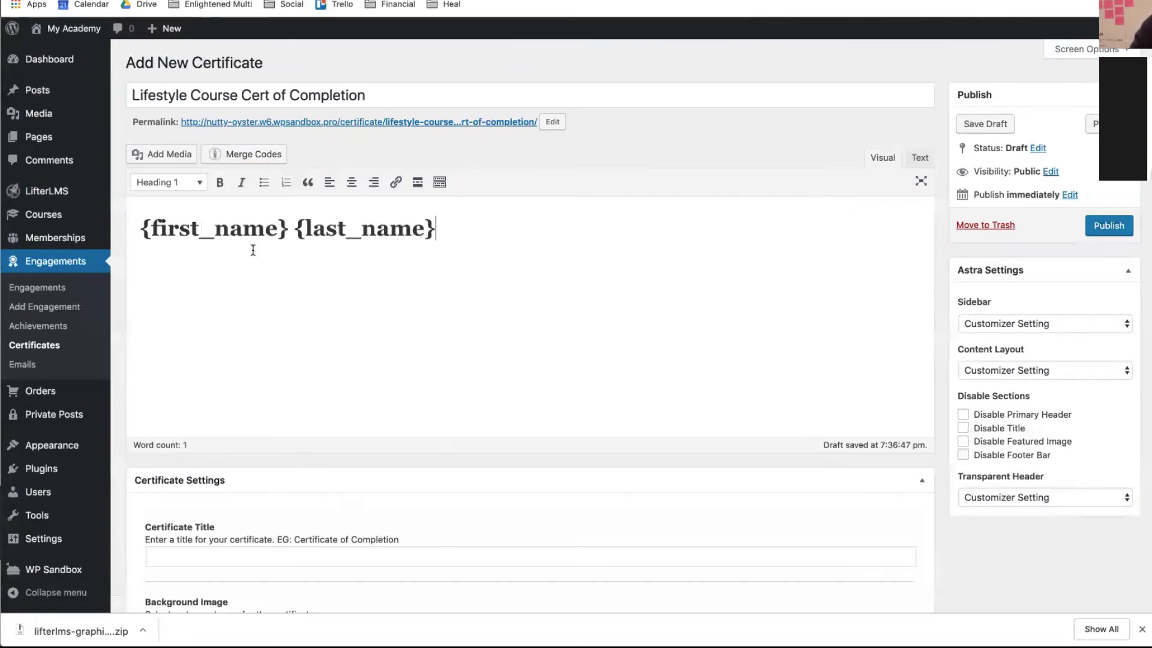
- Add 'Certificate of Completion' and 'Lifestyle course' lines above the name codes
click(133, 227)
key(Return)
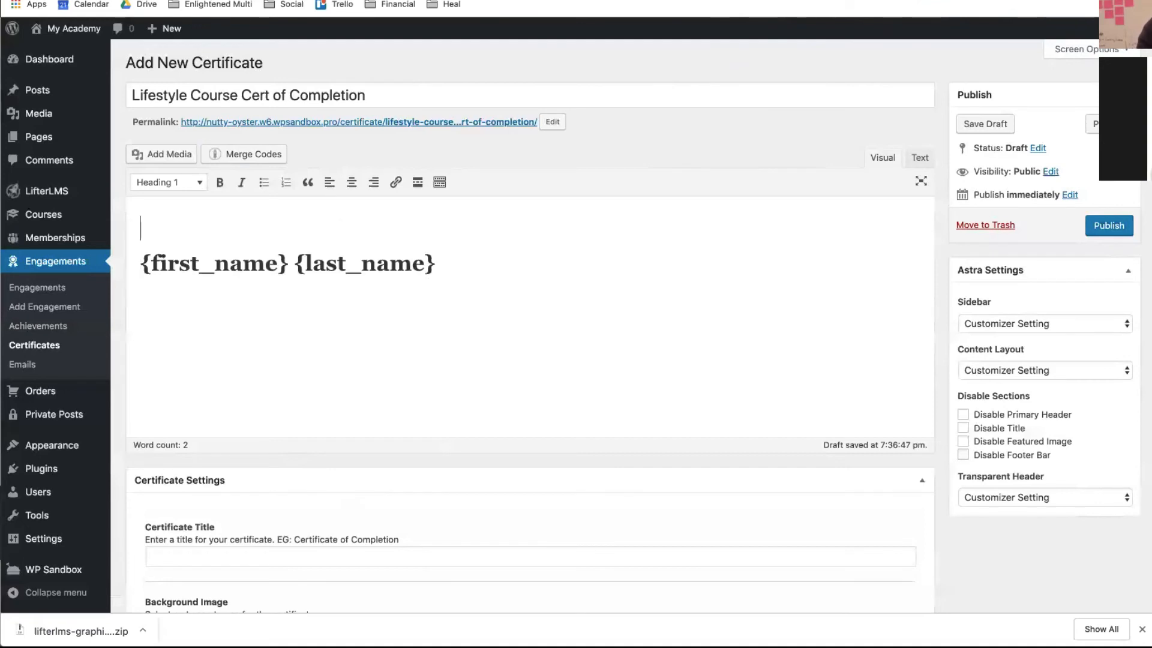
text(C)
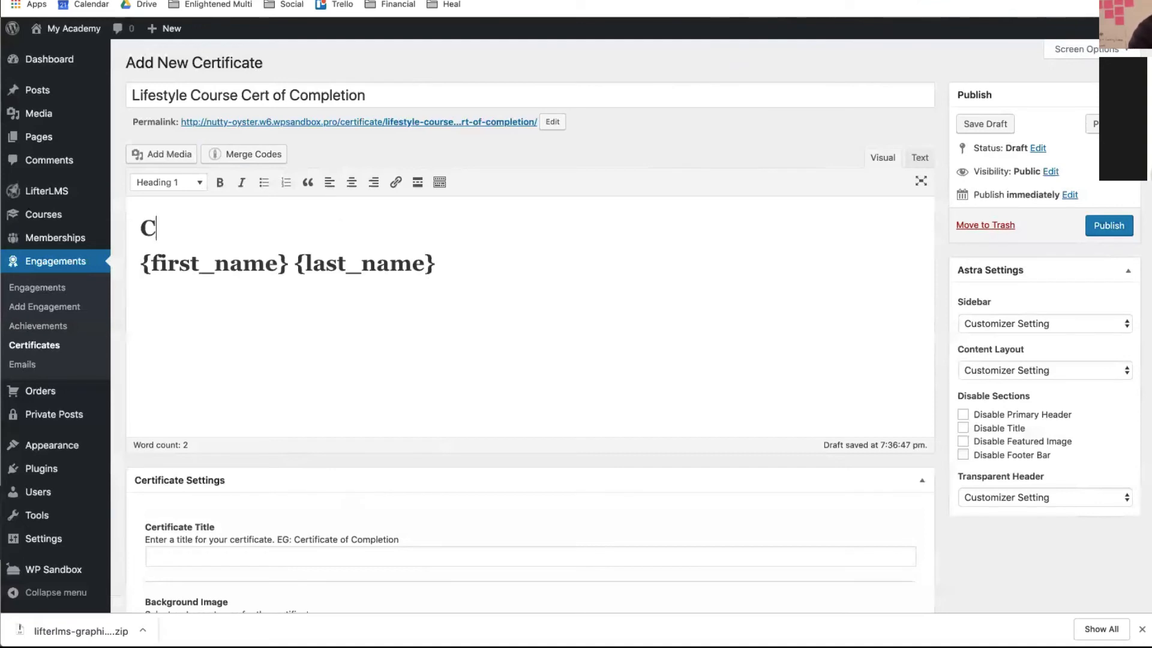
text(ertificat)
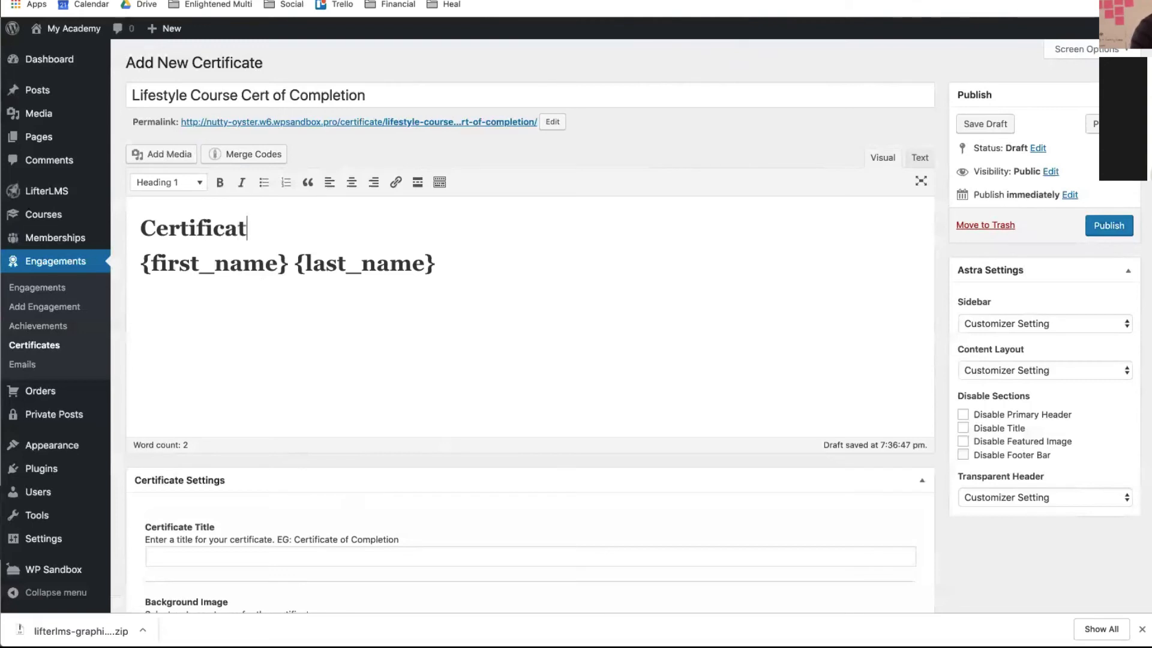
text(e of C)
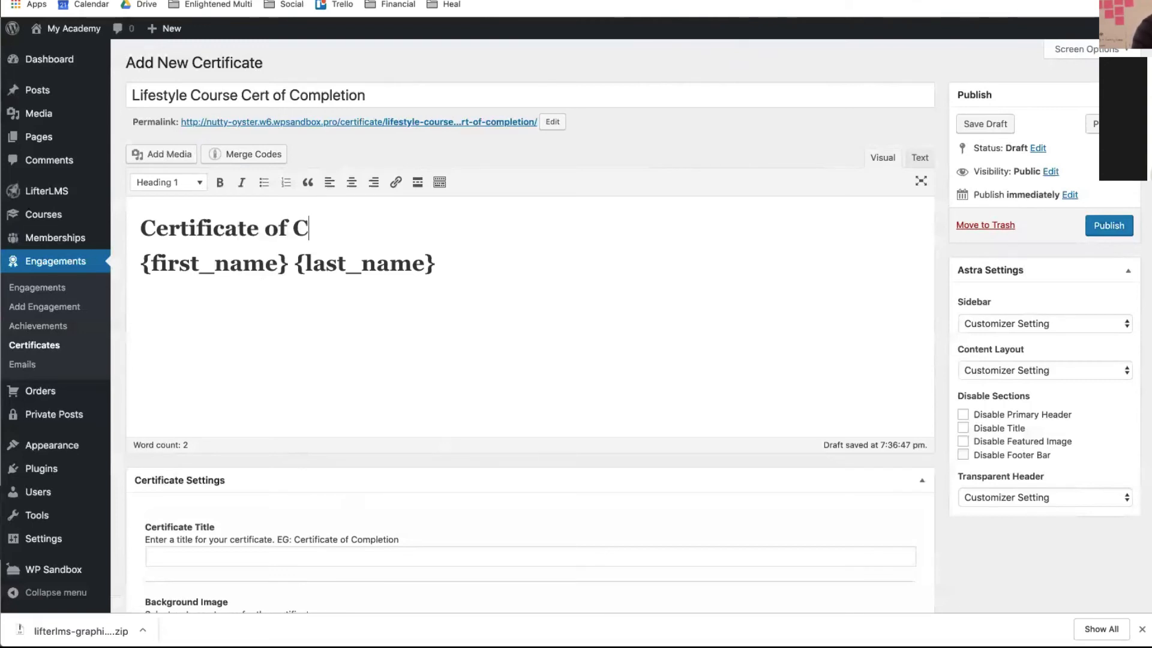
text(ompletion)
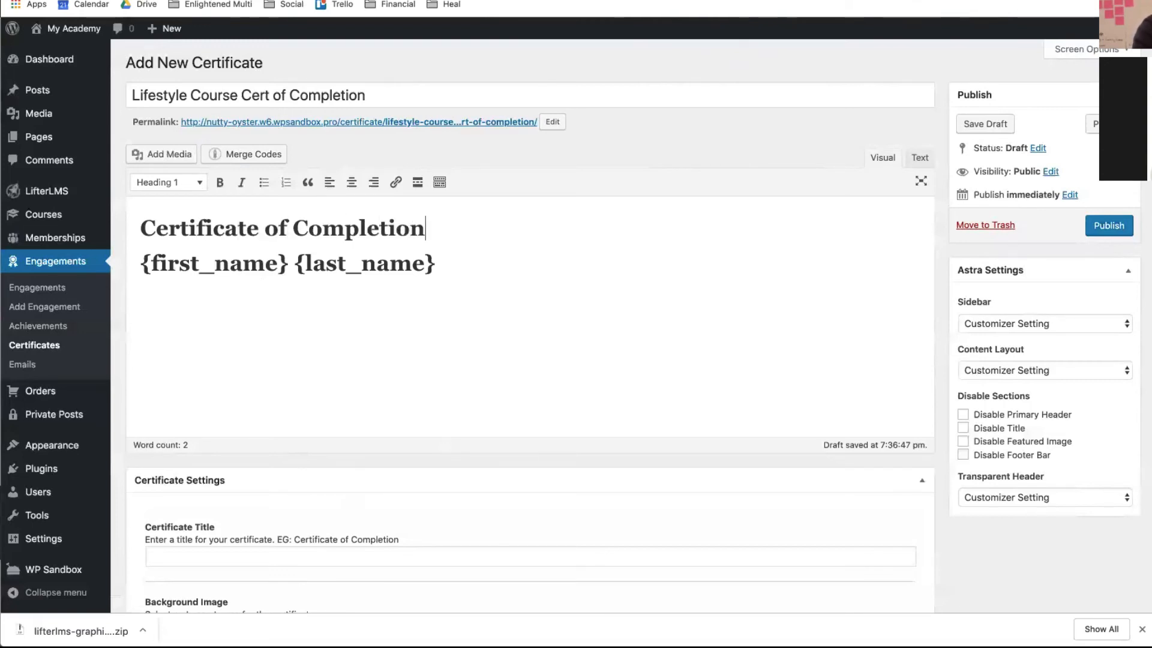
key(Return)
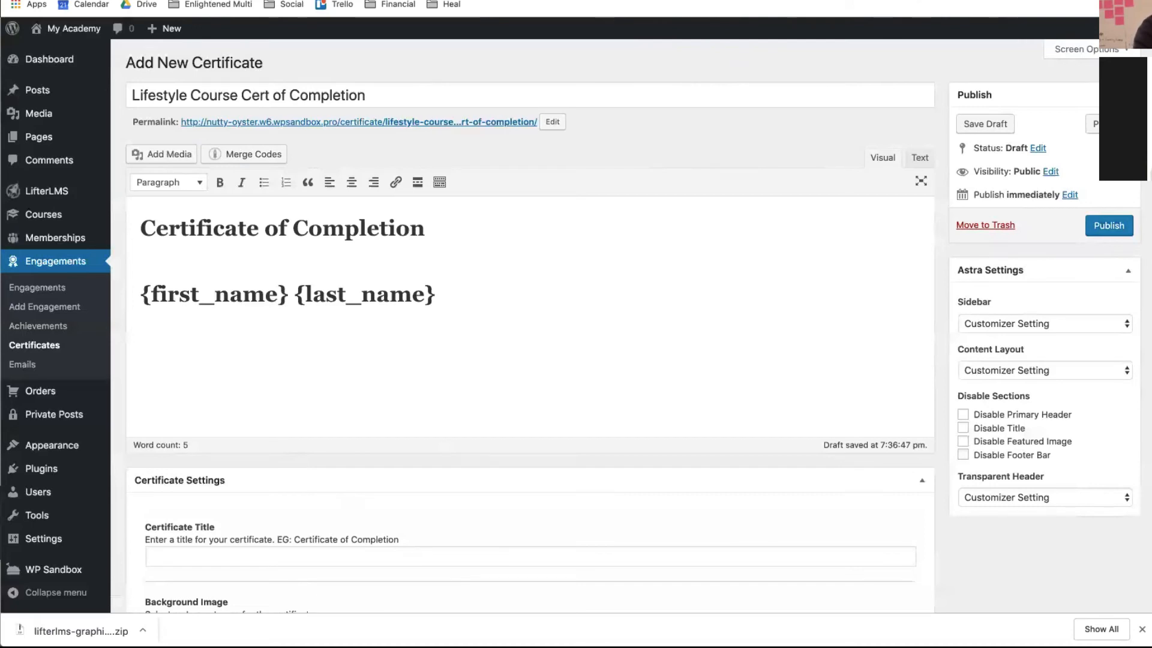
text(Lifestyle course)
- Capitalise 'Course' and make the Lifestyle Course line a Heading 3
drag(190, 256, 185, 257)
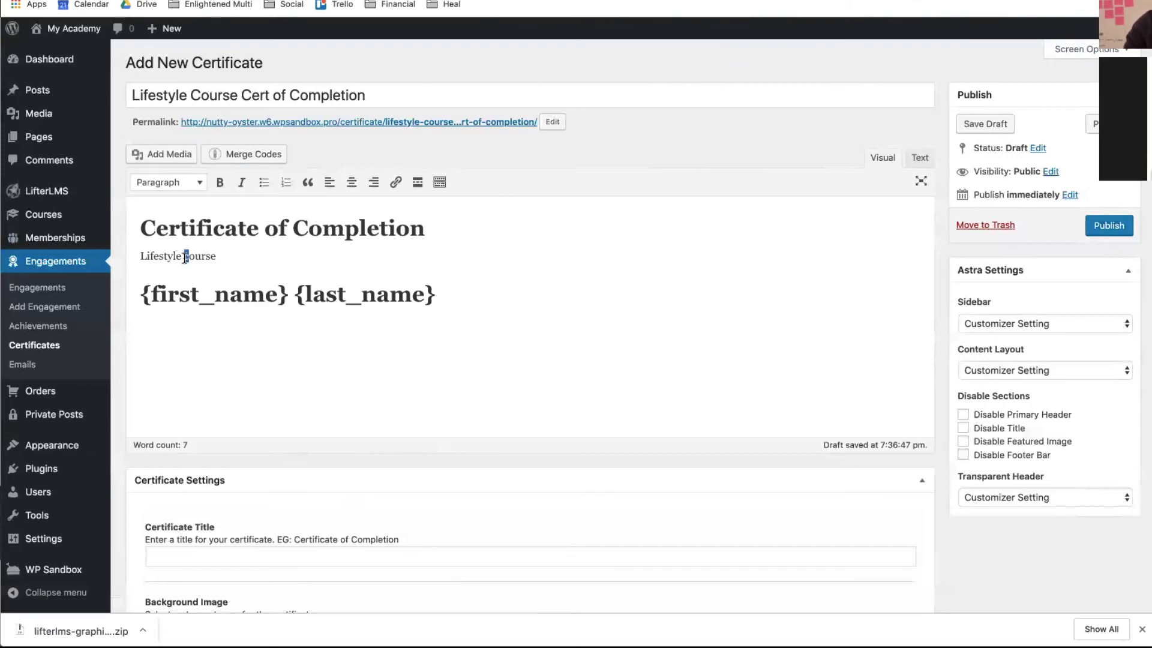
text(C)
drag(247, 267, 135, 241)
click(200, 186)
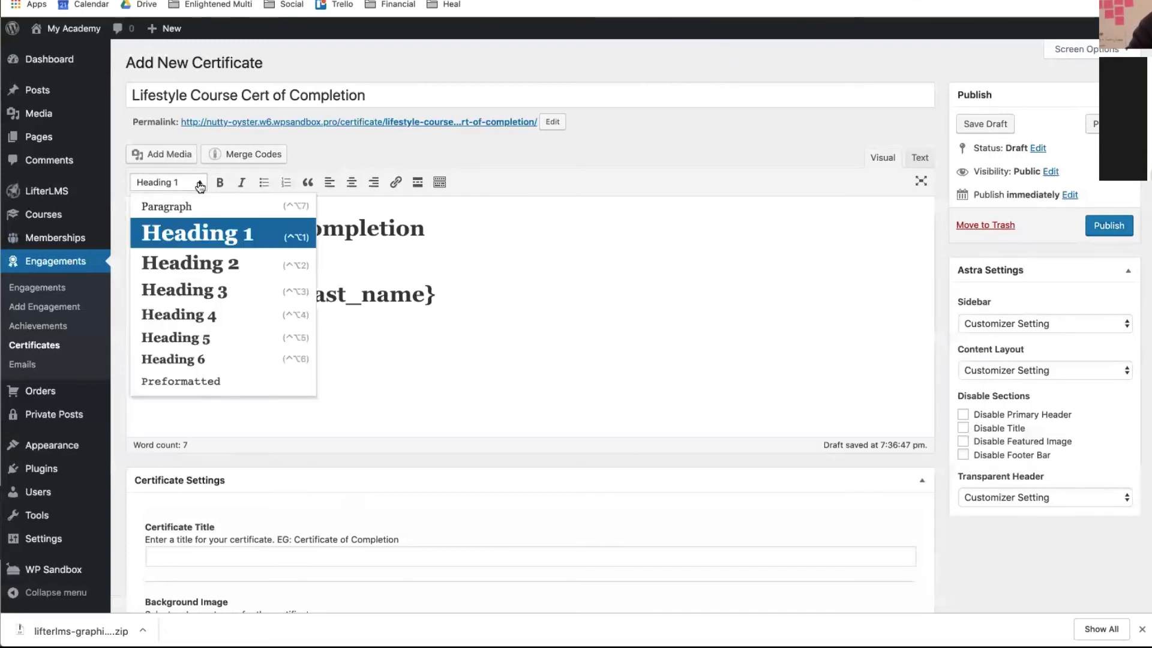
click(185, 287)
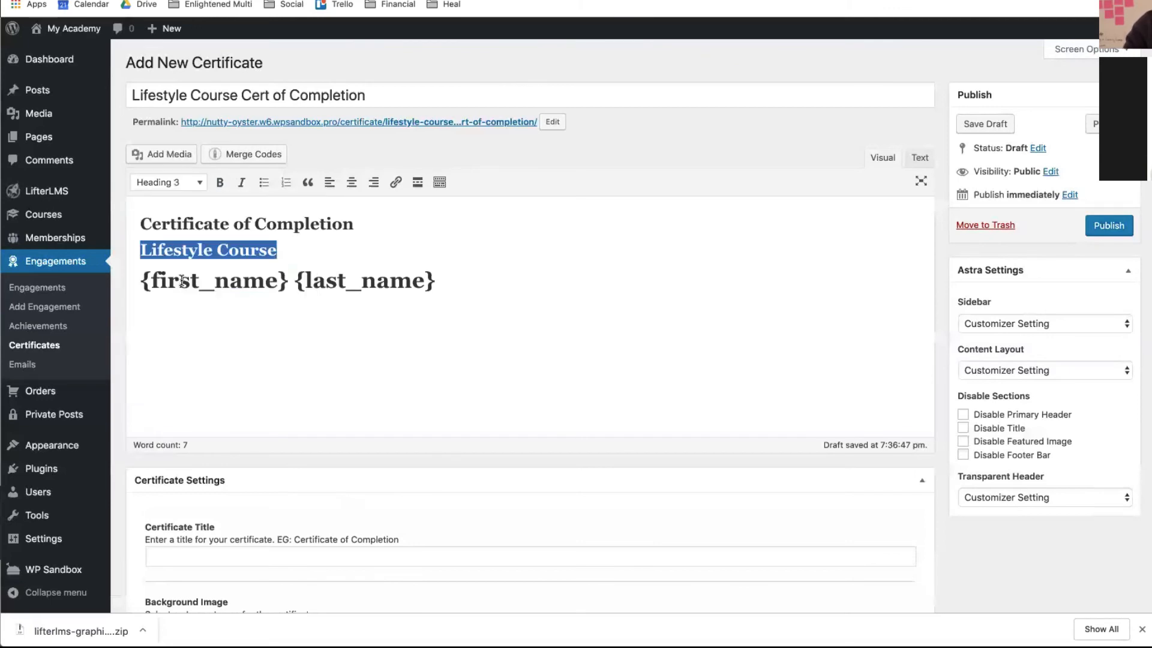
- Make the student name line a bold Heading 3
click(330, 273)
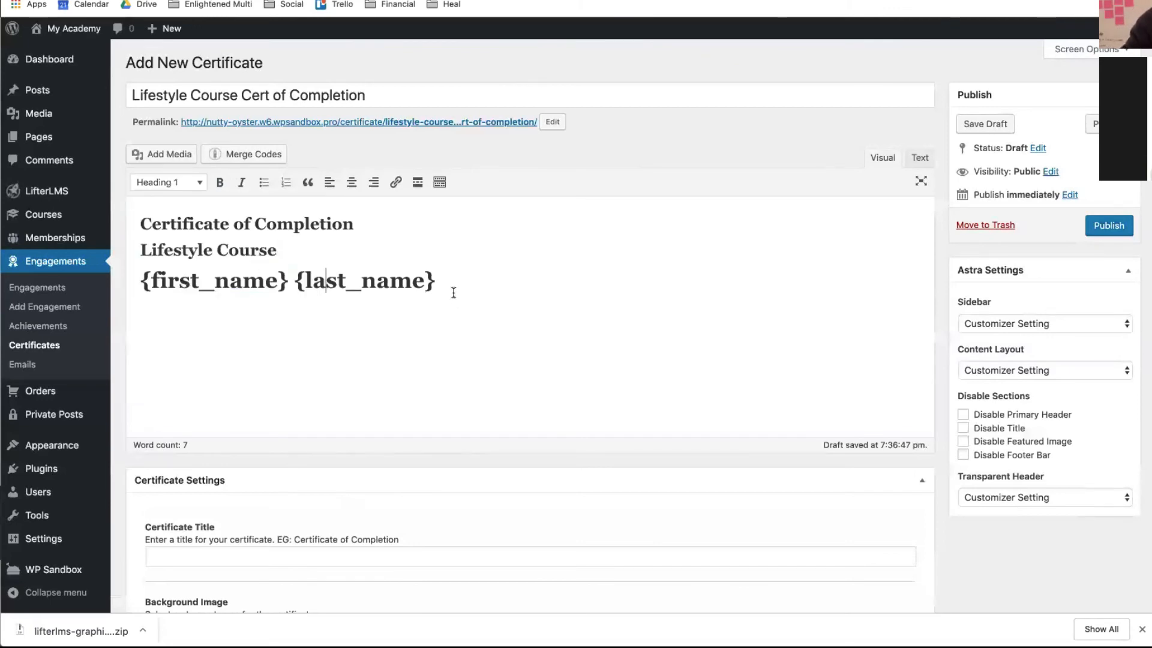
drag(452, 290, 141, 278)
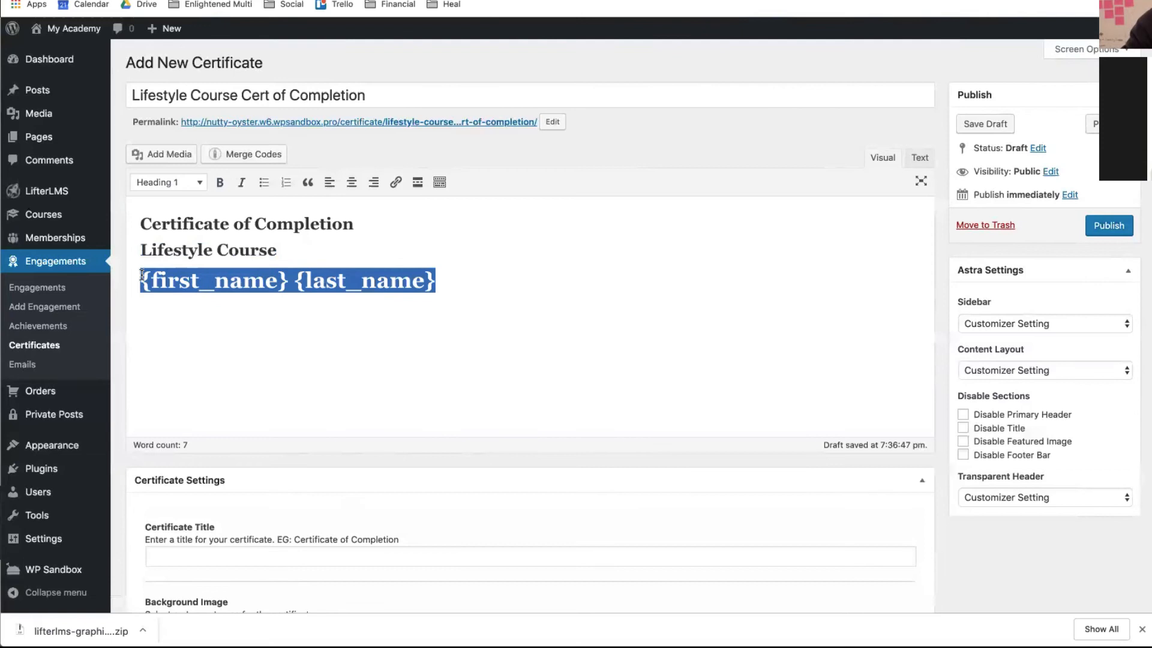
click(200, 187)
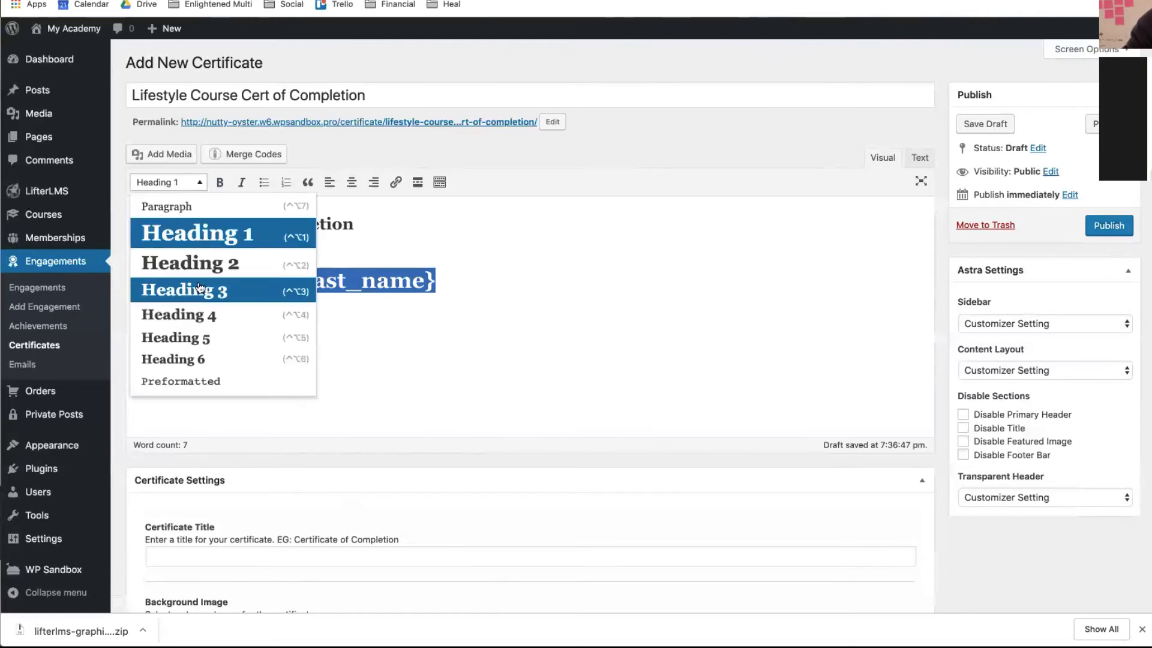
click(201, 290)
click(219, 183)
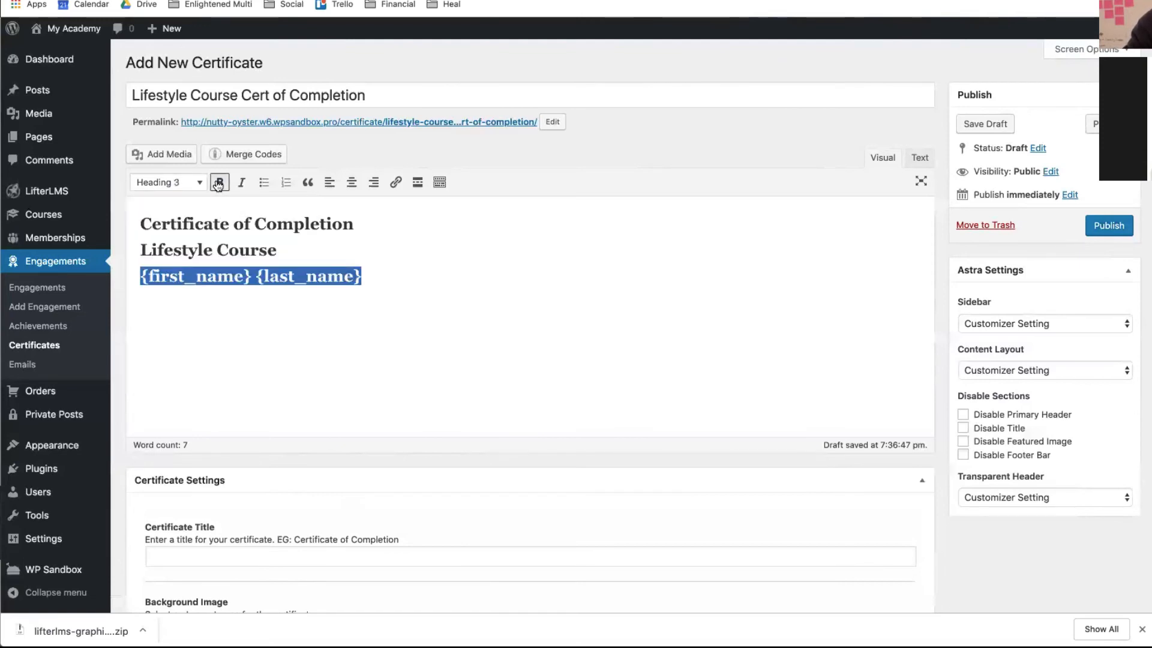
click(388, 300)
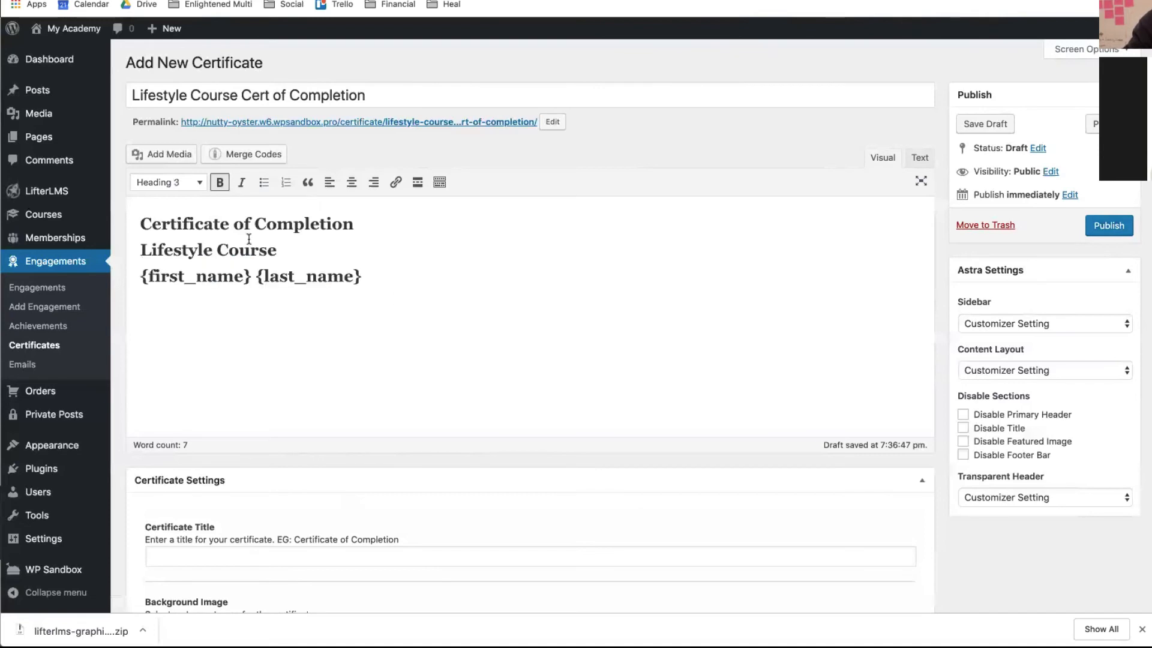
- Centre-align all three certificate lines
drag(364, 278, 127, 192)
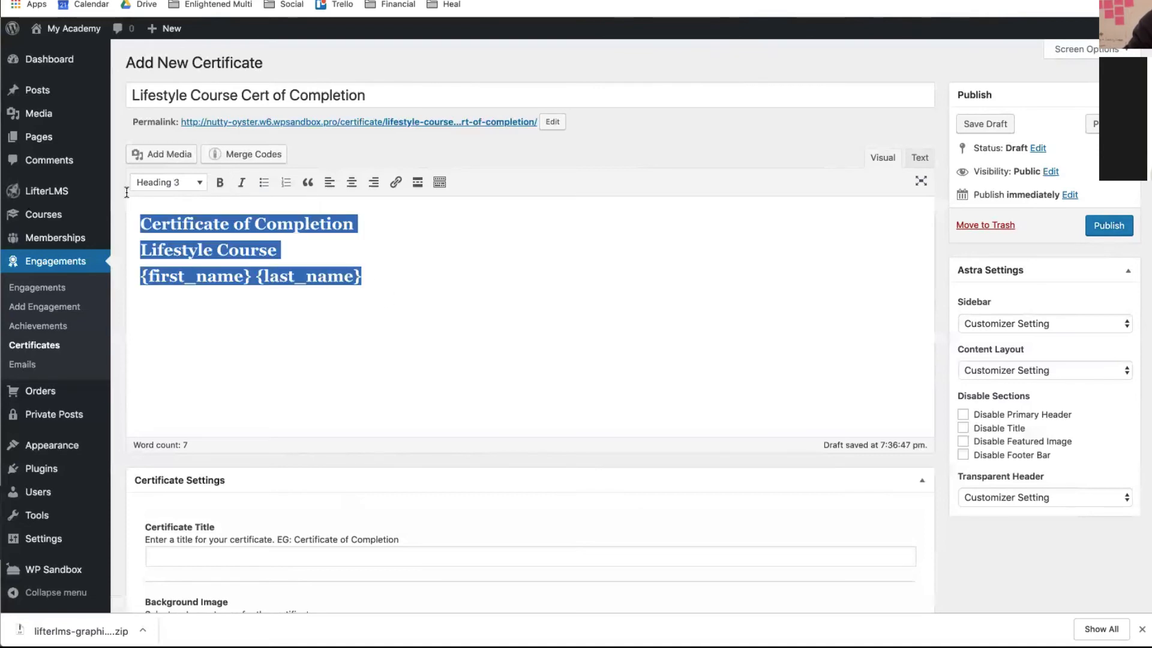
click(351, 183)
click(591, 342)
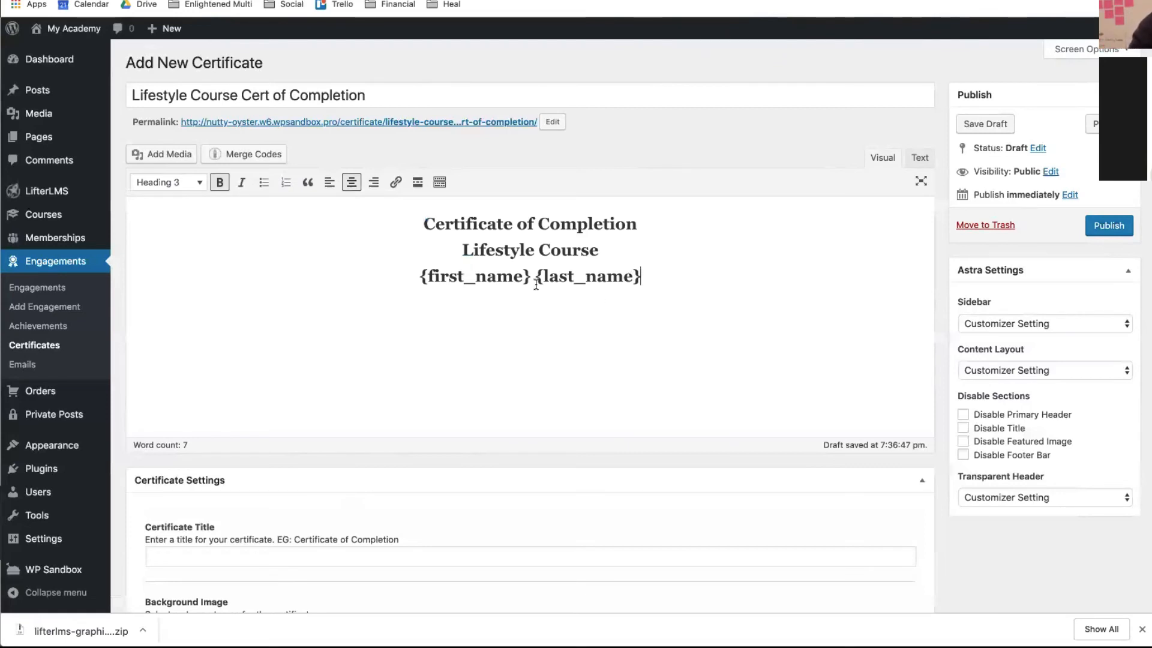
triple_click(381, 282)
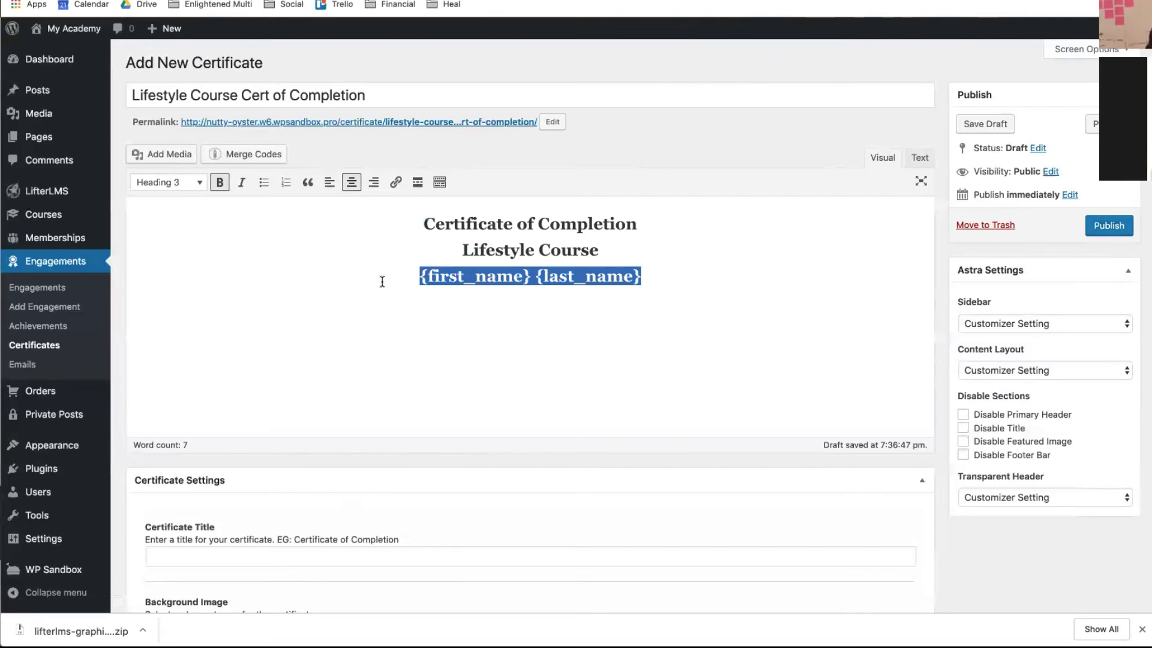
- Enter 'Lifestyle Cert' in the Certificate Settings title field
scroll(383, 281, down, 2)
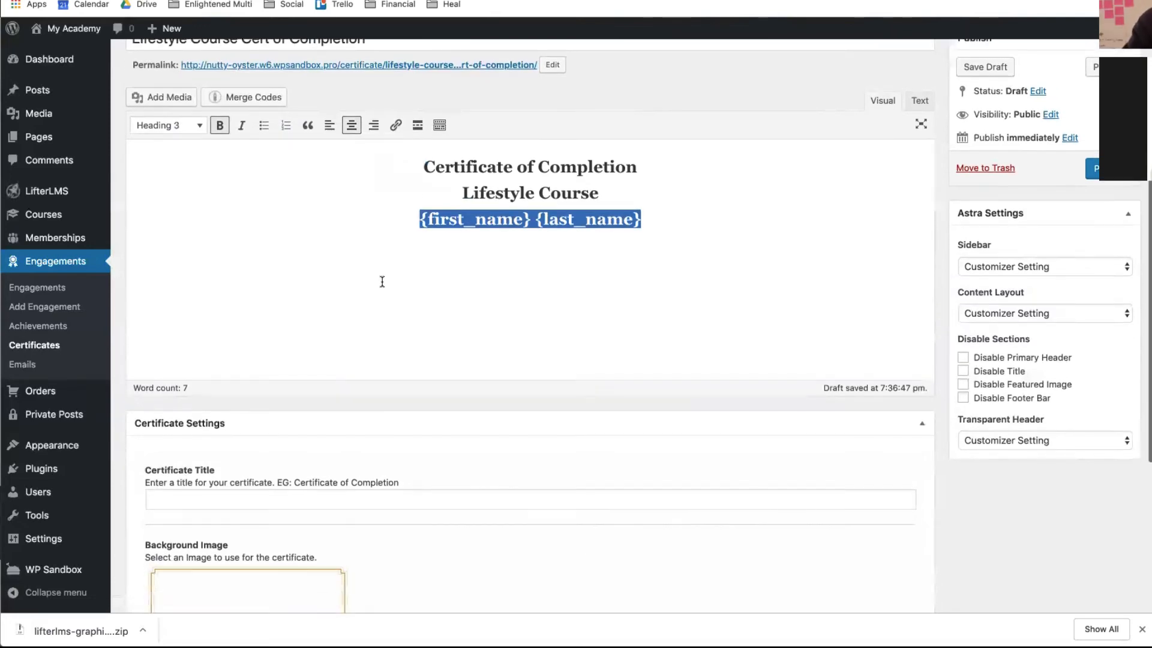
click(257, 484)
text(L)
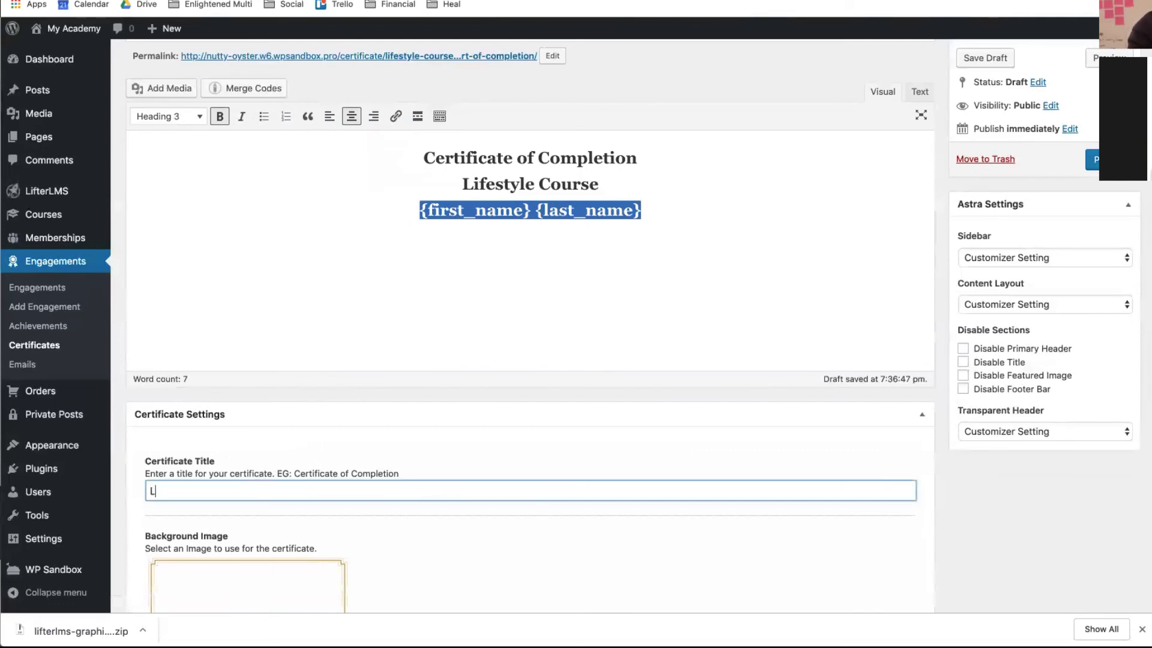
text(ifestyle Cert)
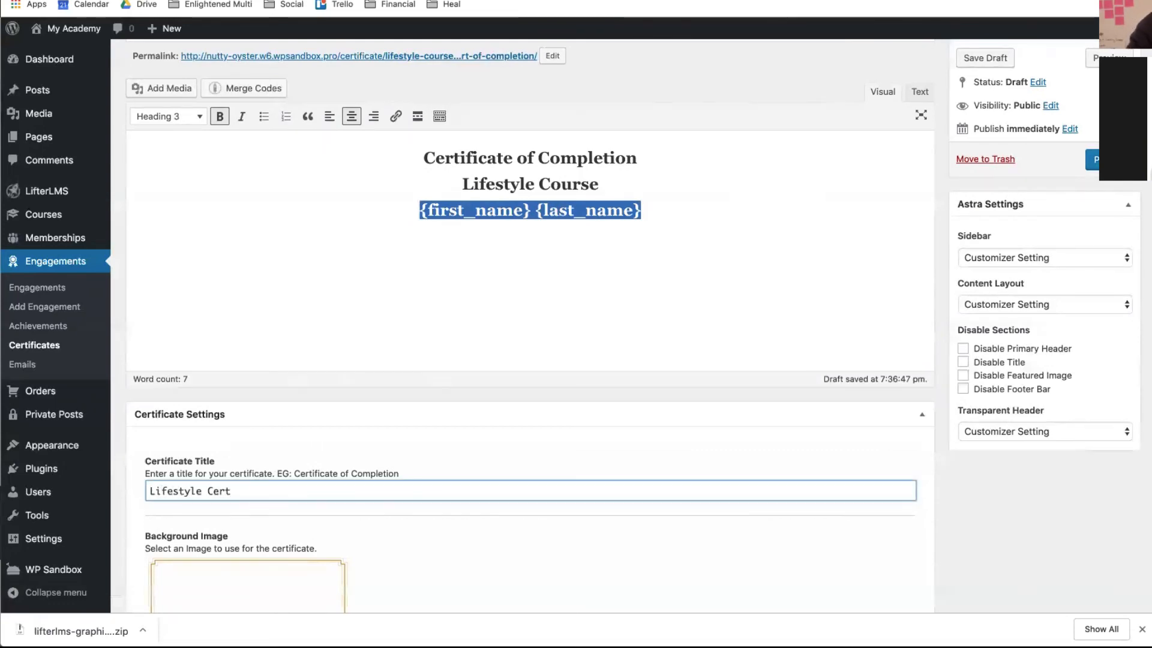
scroll(542, 463, down, 4)
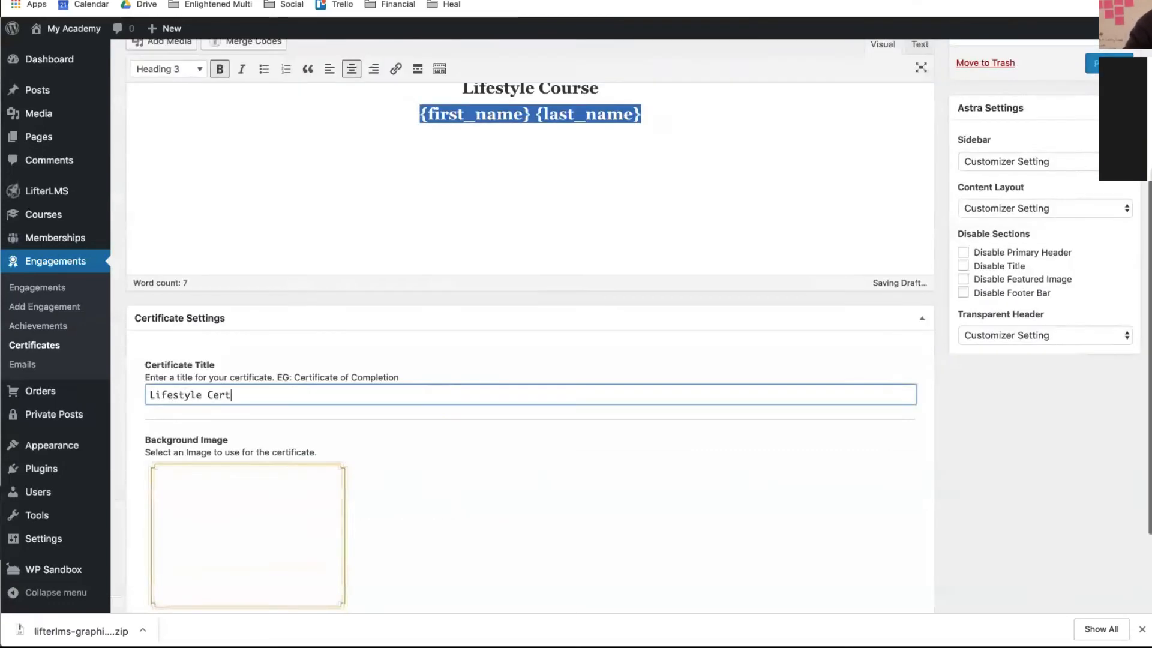
scroll(543, 463, up, 5)
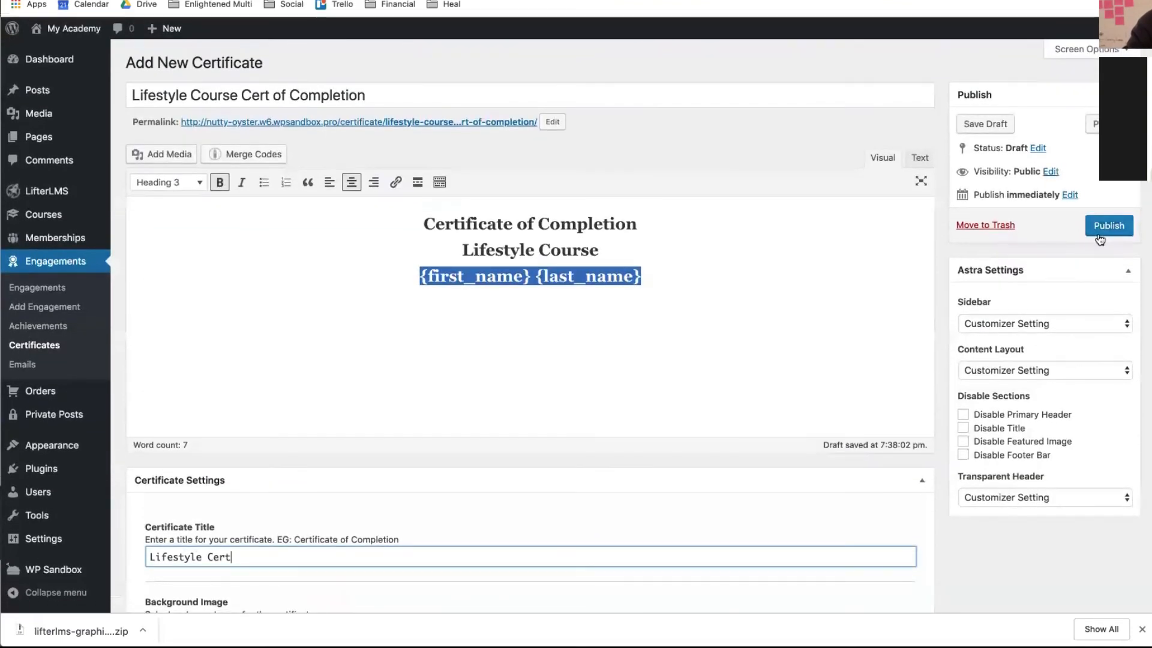
- Publish, add a right-aligned current date merge code below the name, and preview the certificate
click(1100, 239)
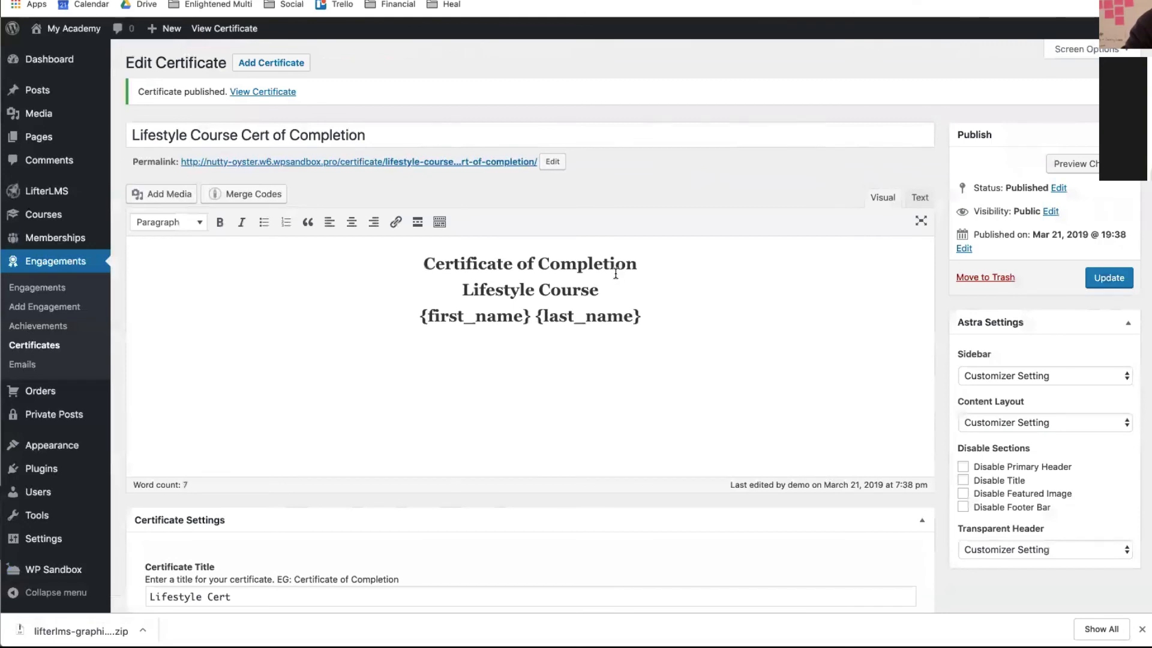
click(661, 320)
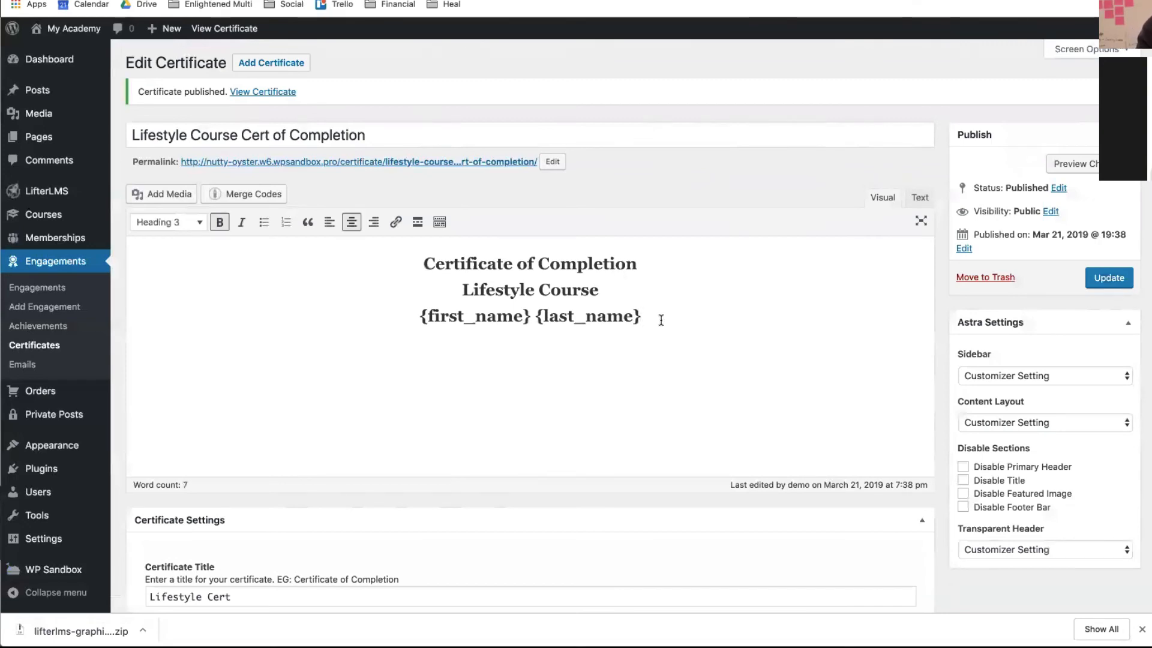
key(Return)
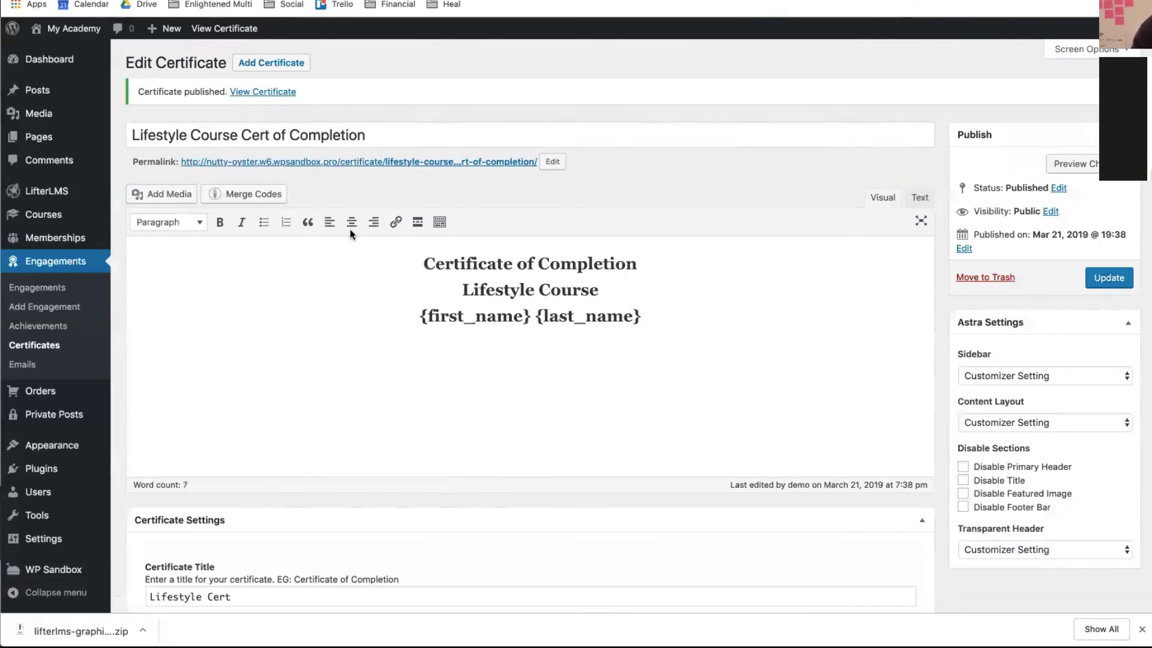
click(373, 222)
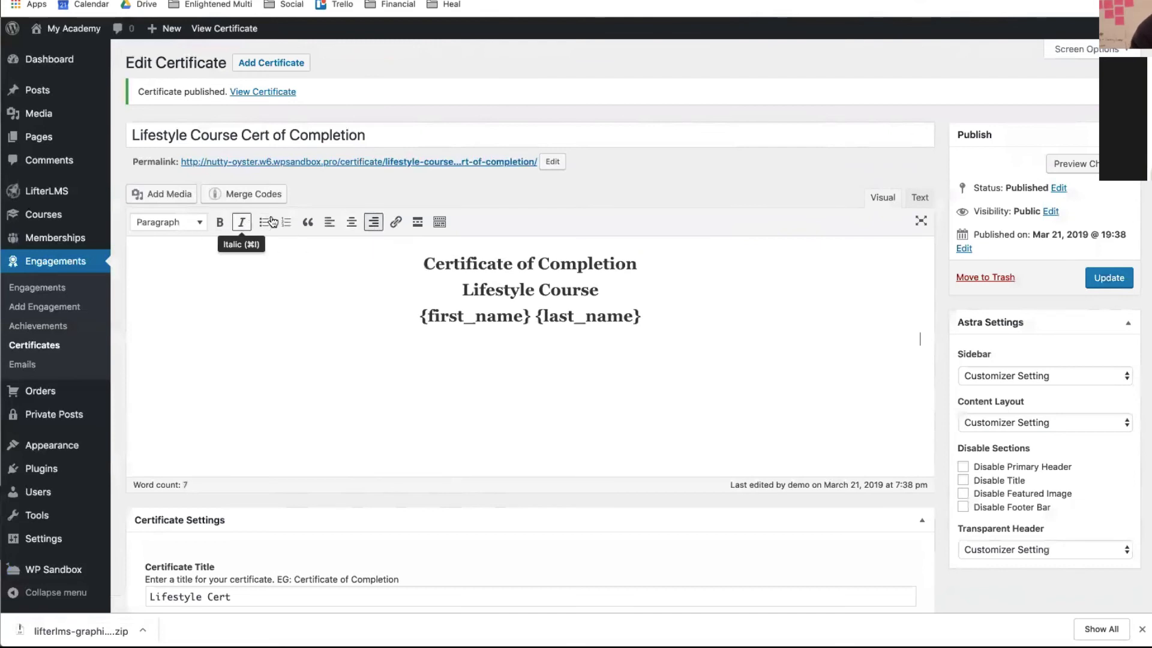
click(250, 200)
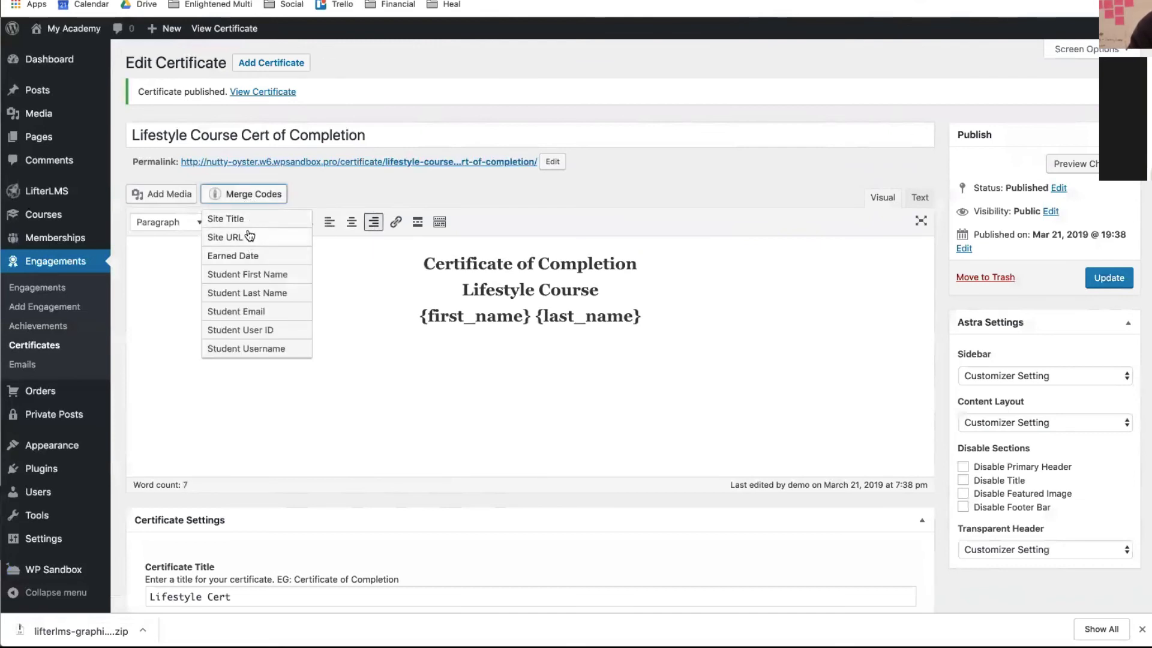
click(246, 249)
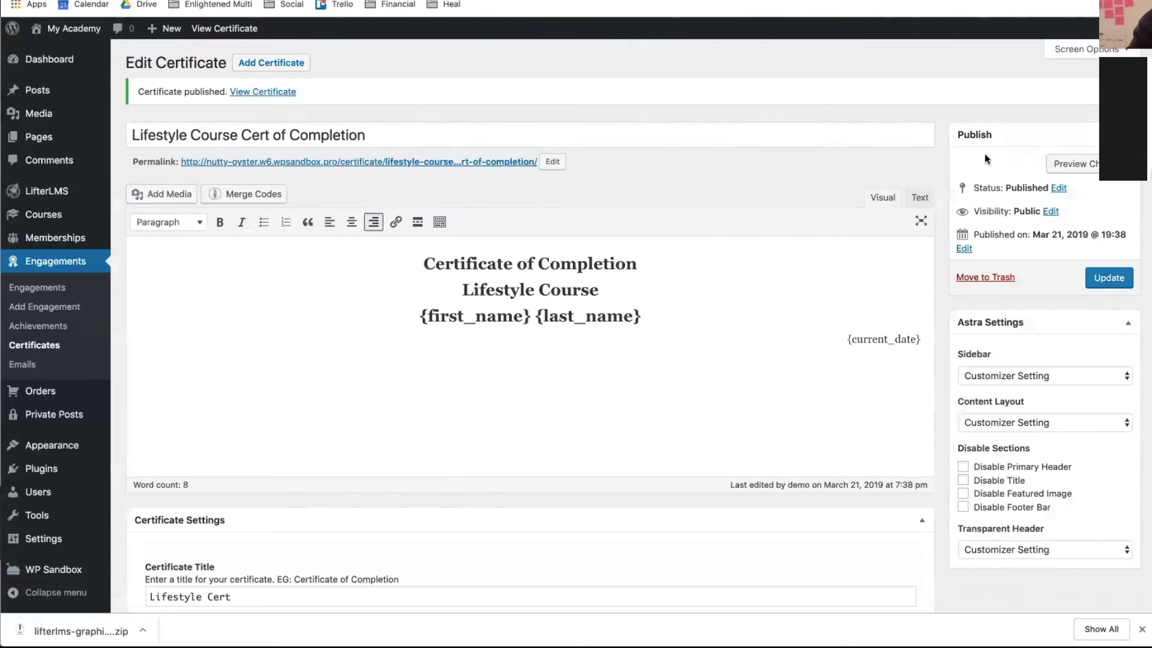
click(1077, 166)
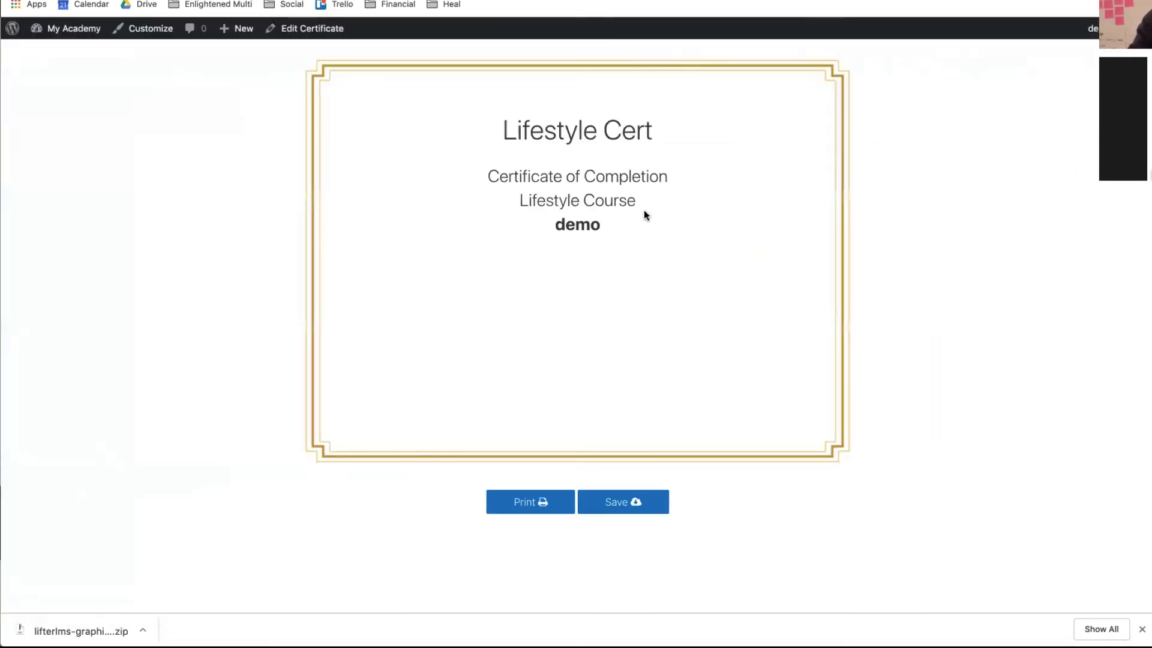
drag(622, 178, 613, 231)
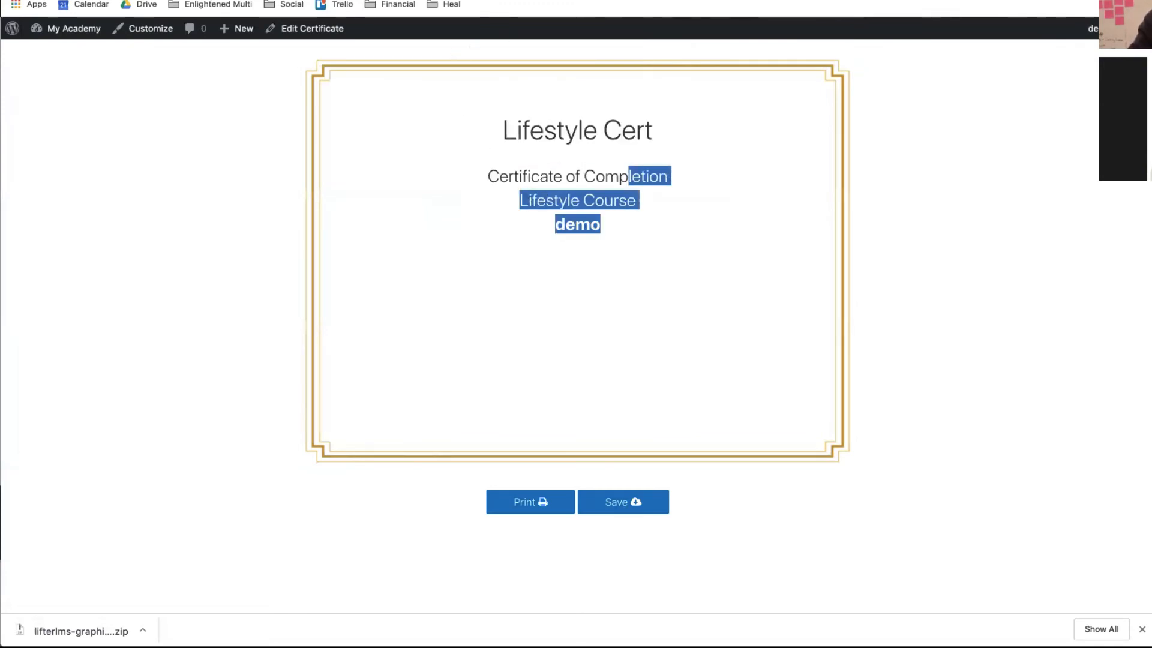
key(super+w)
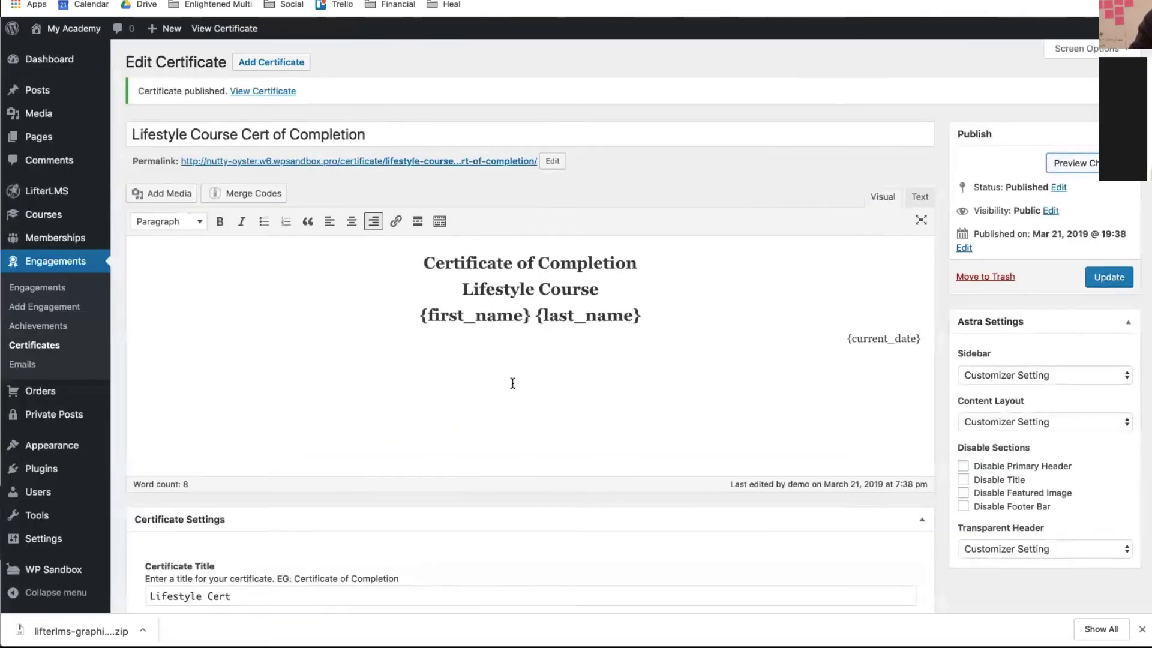
- Update the certificate, then go to the empty Engagements list
scroll(512, 384, down, 5)
scroll(512, 383, up, 10)
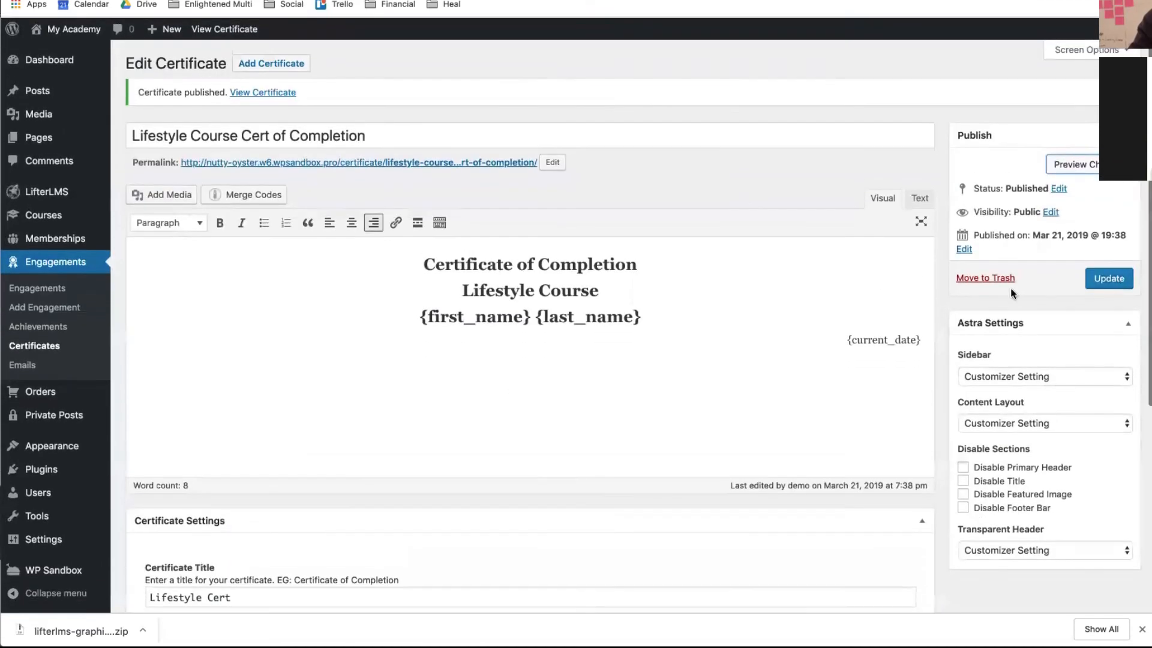
click(1098, 285)
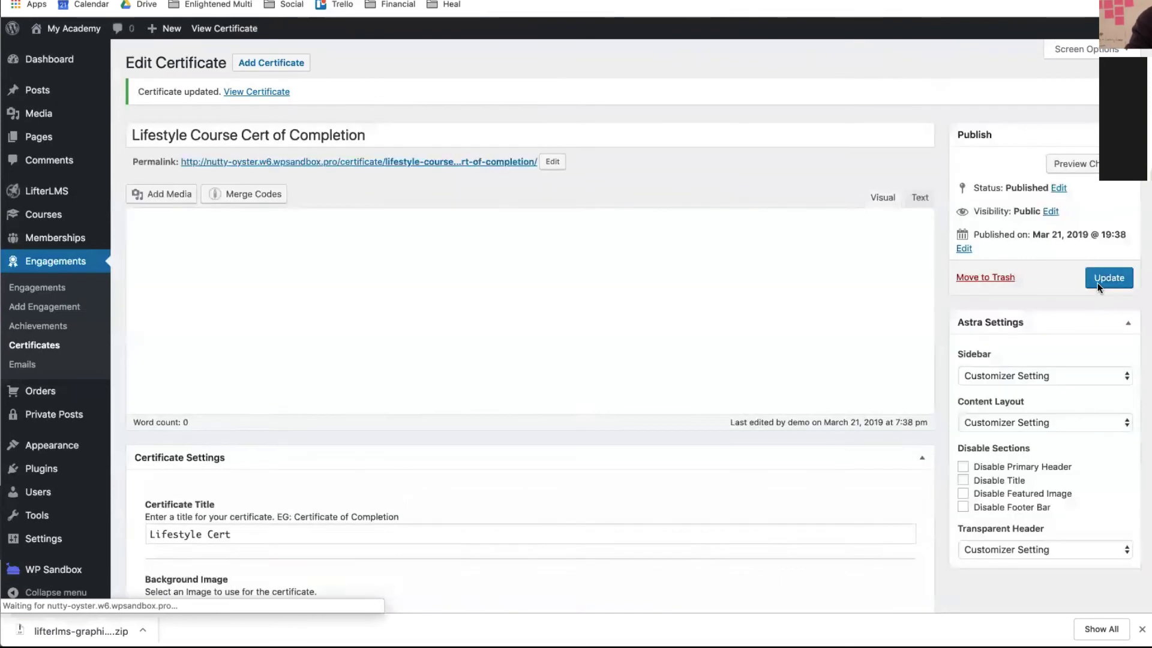
click(63, 269)
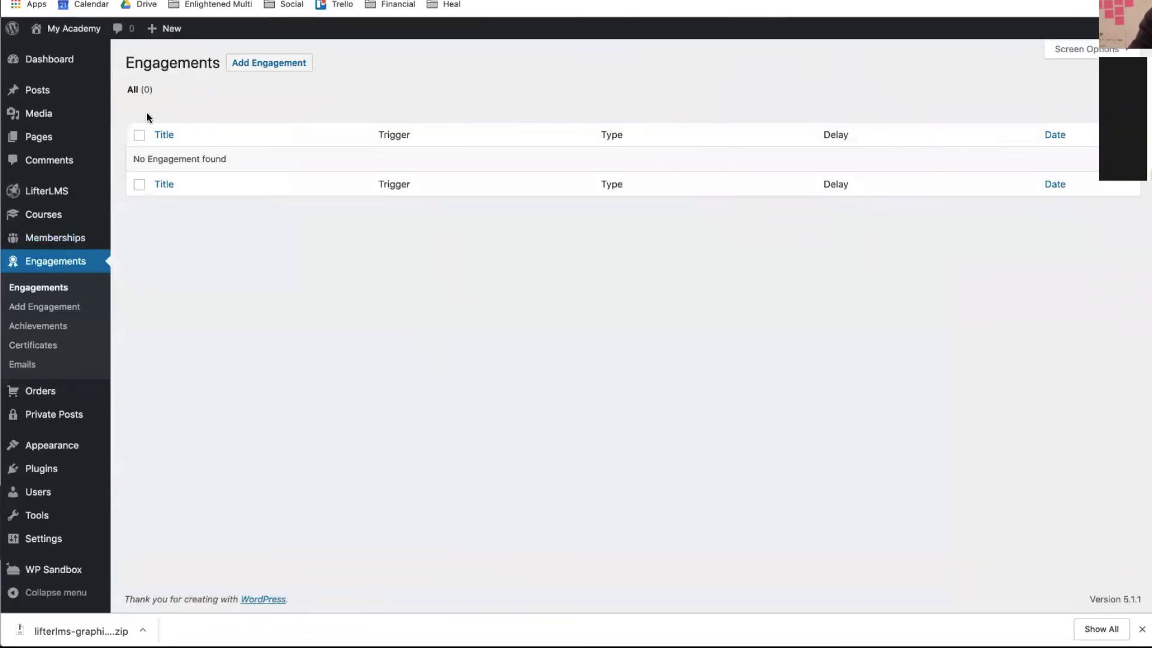
- Add an engagement titled 'Lifestyle Course Complete Certificate', correcting the capital-O typo
click(267, 71)
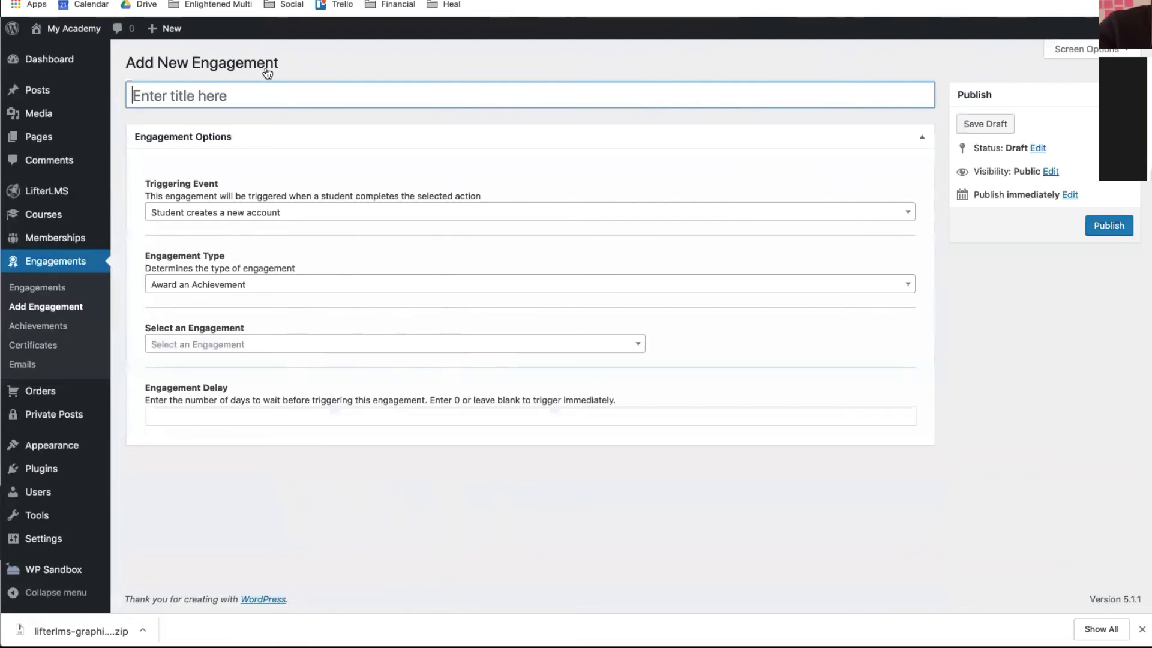
text(Life)
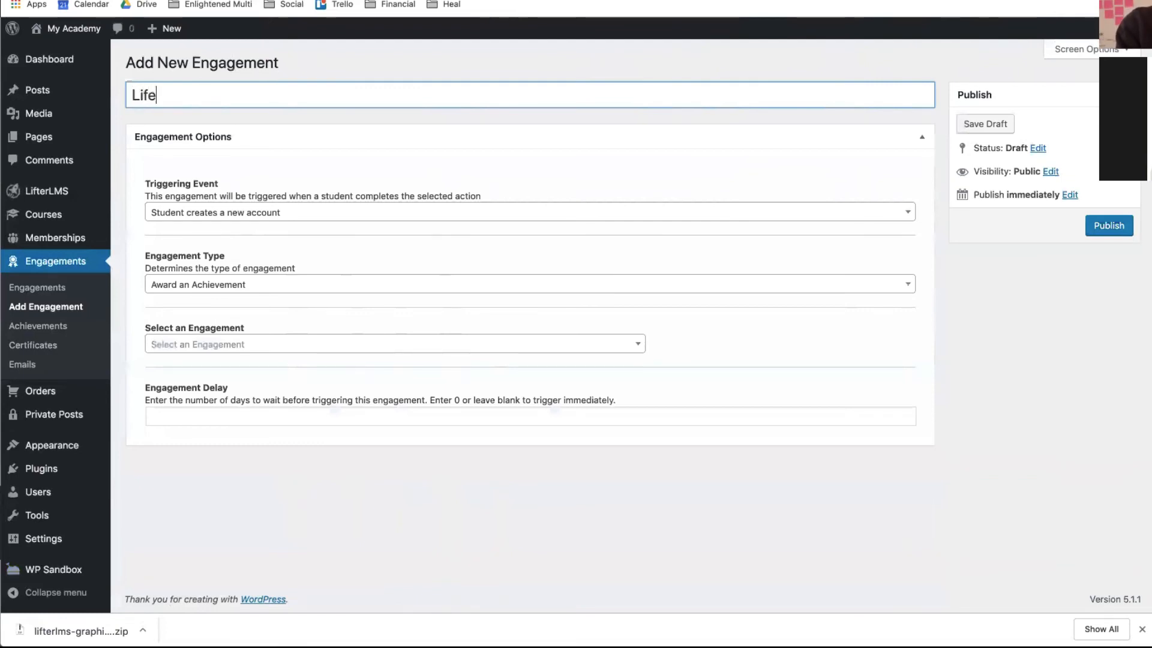
text(style Co)
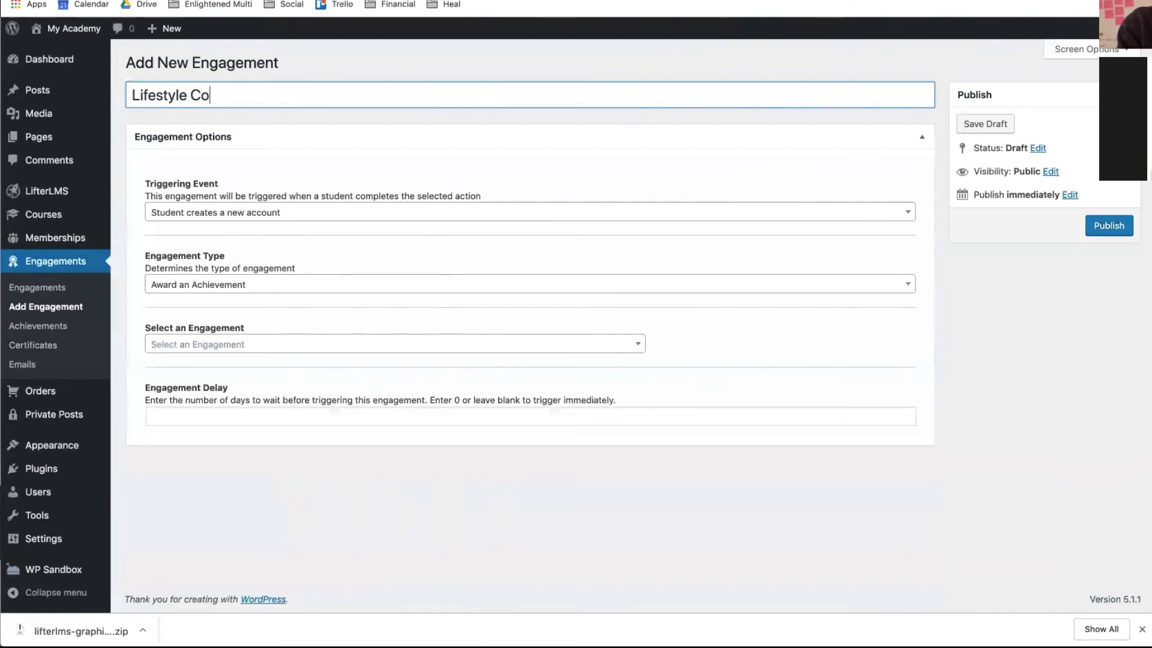
text(urse COmple)
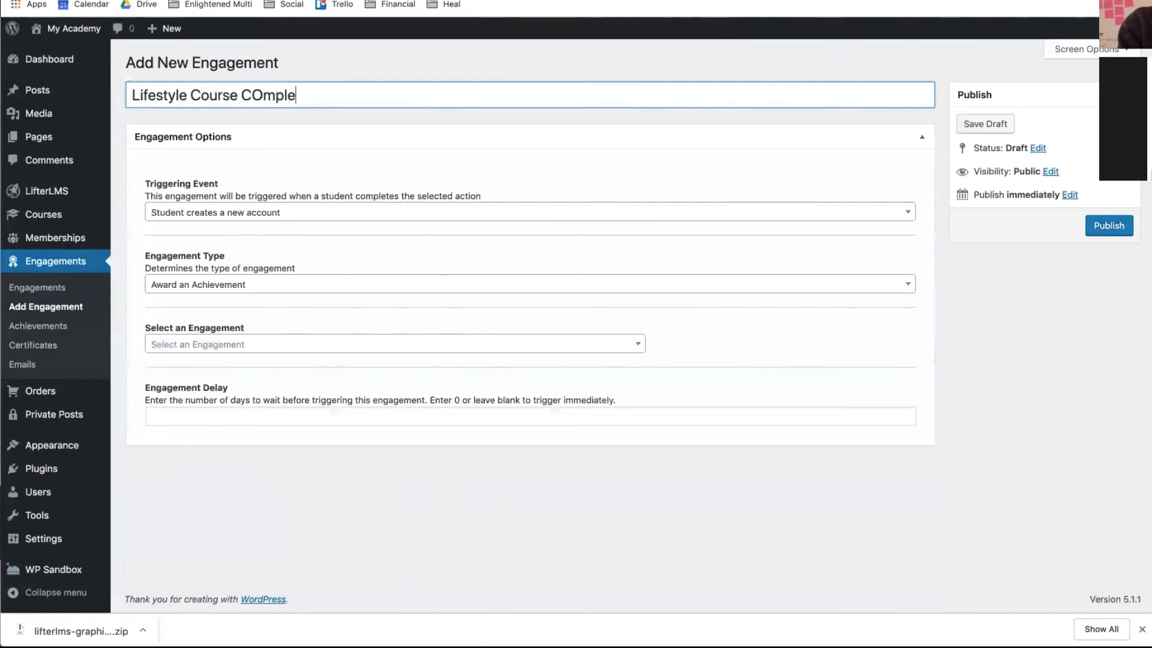
text(te Certi)
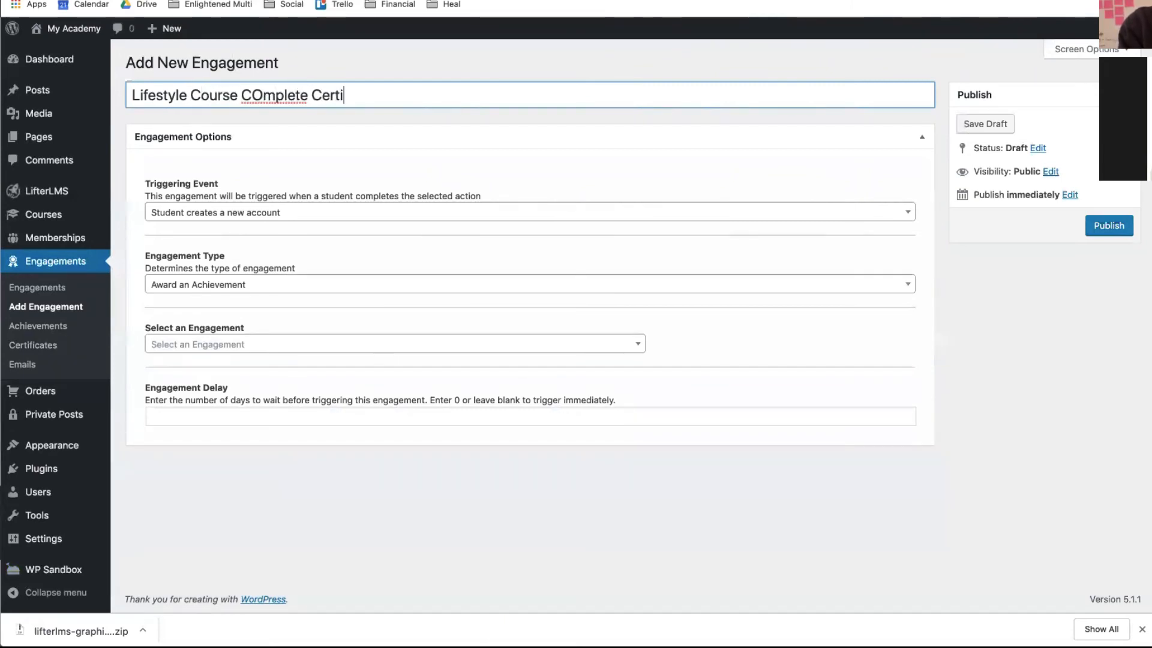
text(ficate)
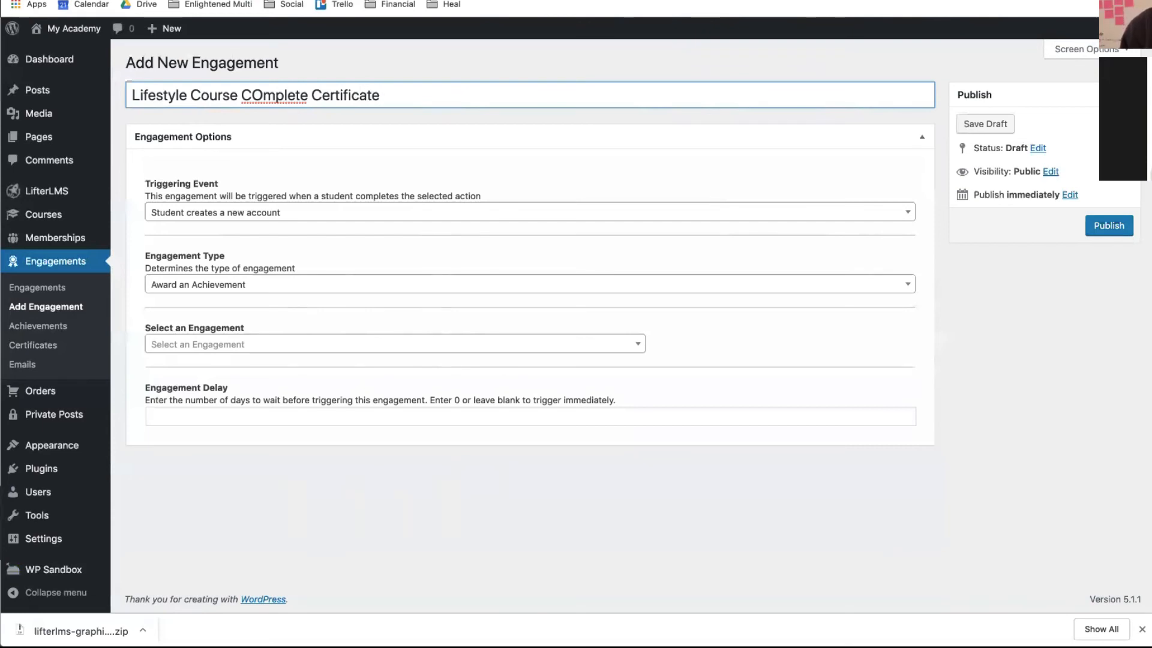
key(BackSpace)
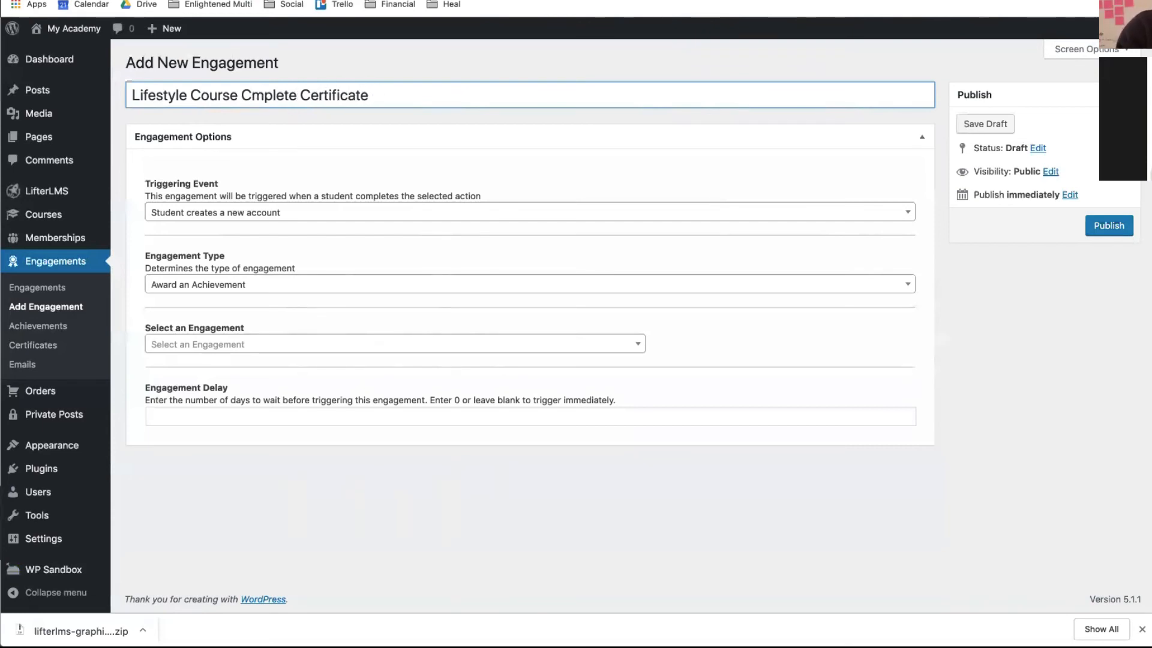
text(o)
click(294, 210)
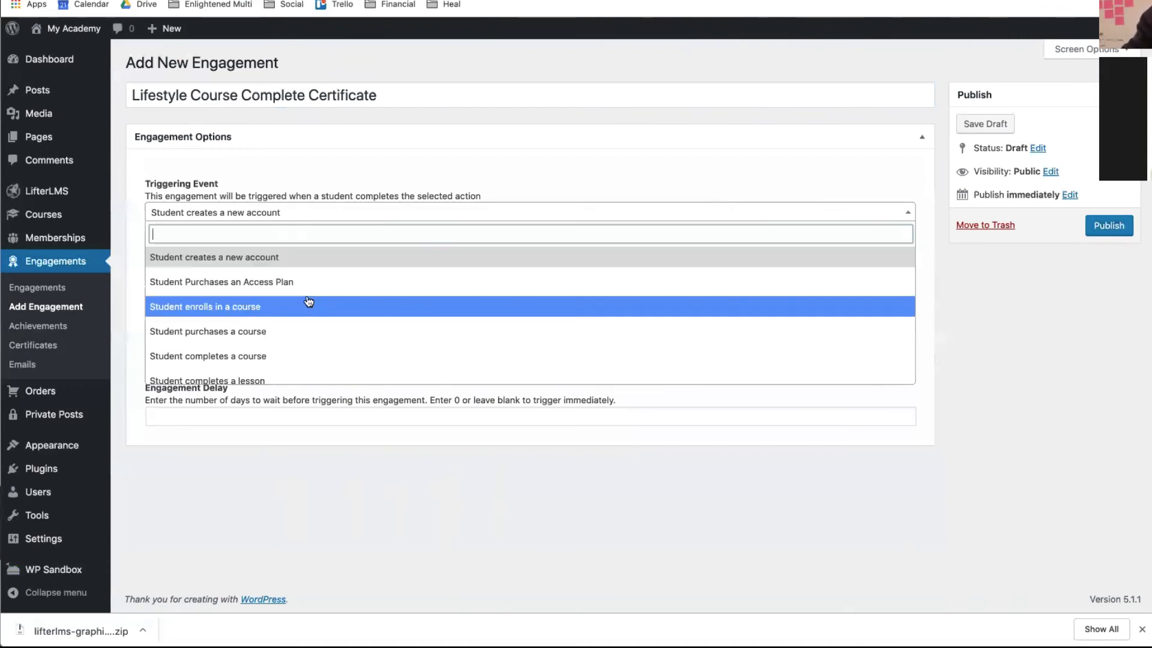
- Set the triggering event to 'Student completes a course' after browsing the other trigger options
click(279, 356)
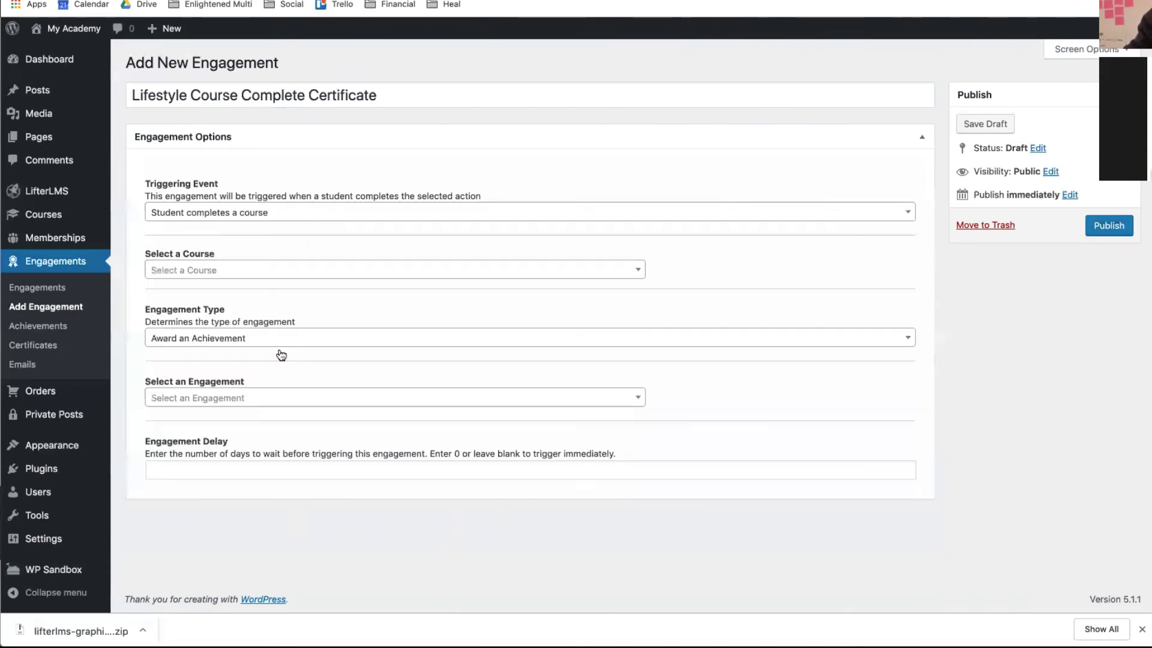
click(265, 214)
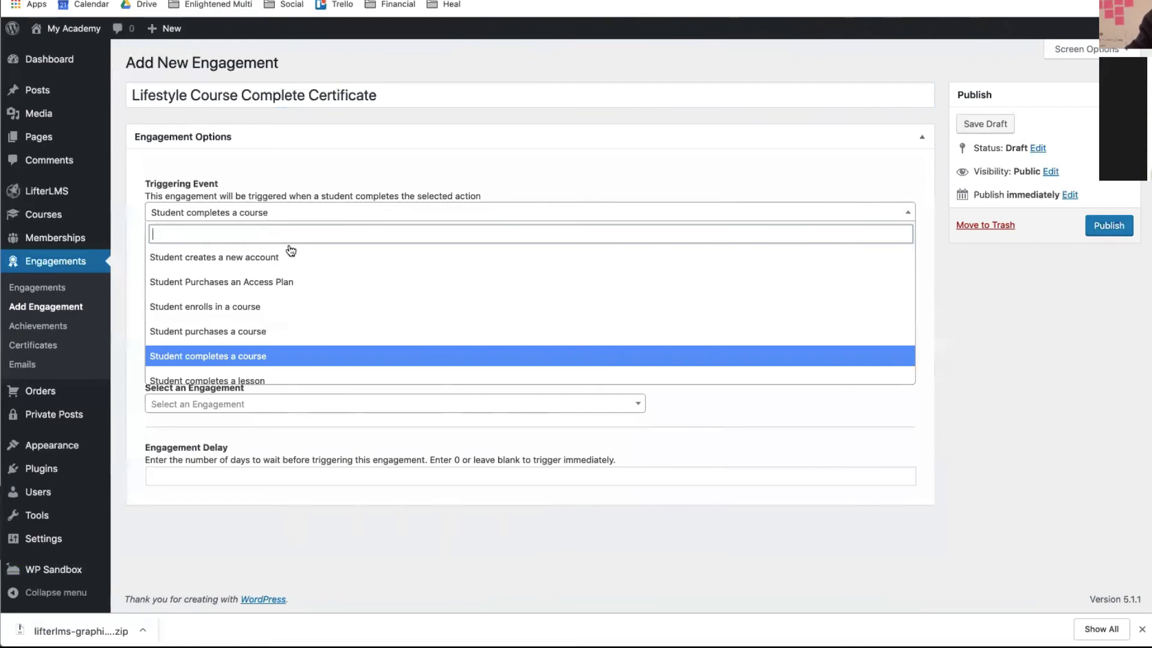
scroll(293, 254, down, 6)
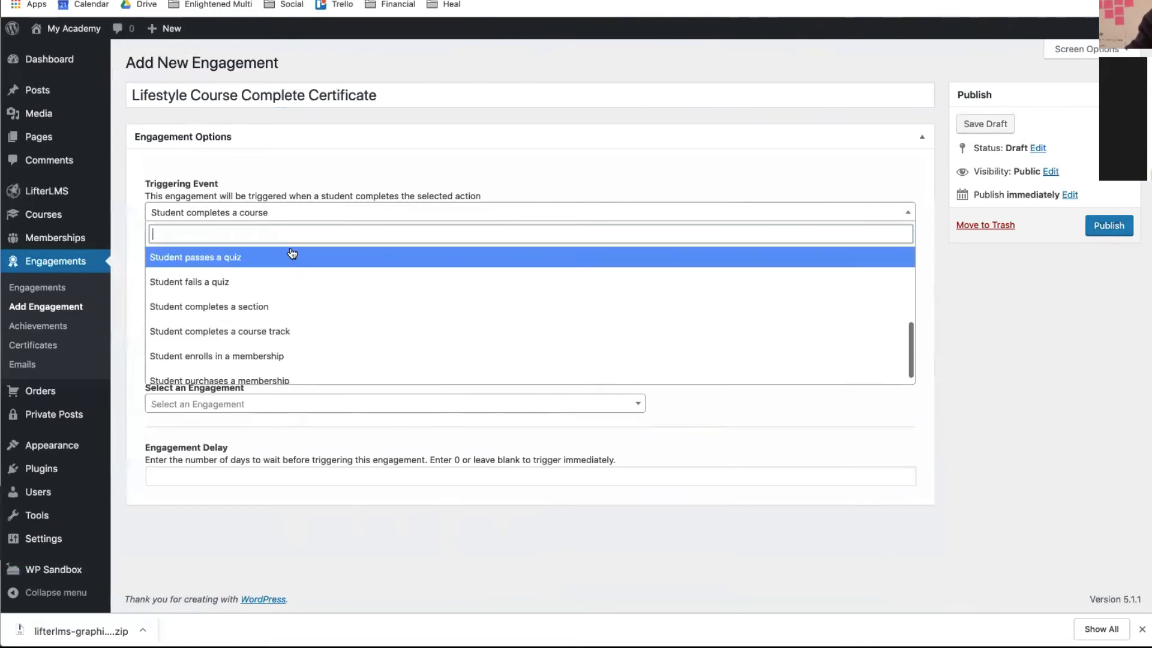
scroll(292, 253, up, 6)
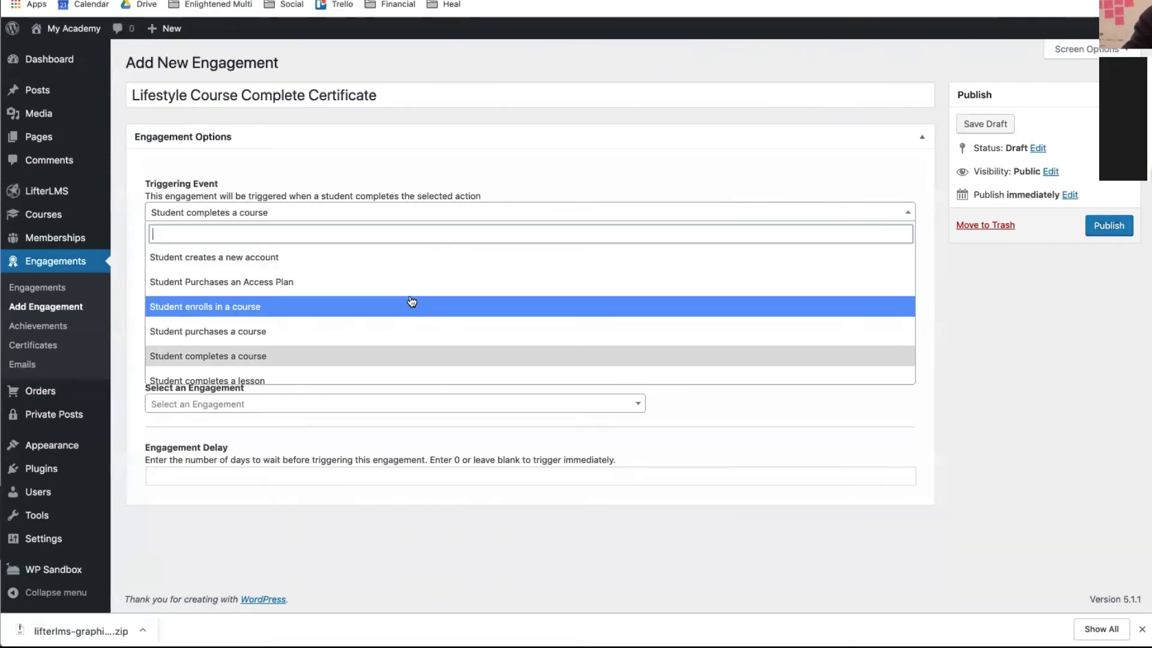
scroll(411, 303, down, 1)
scroll(412, 302, down, 1)
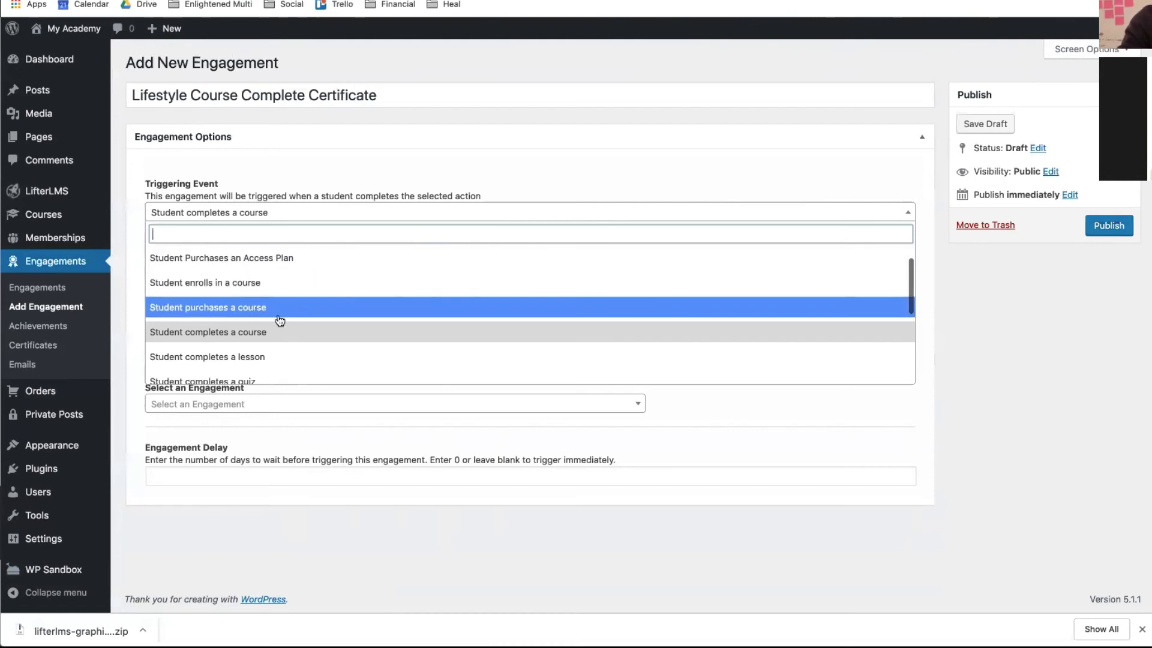
scroll(296, 334, down, 5)
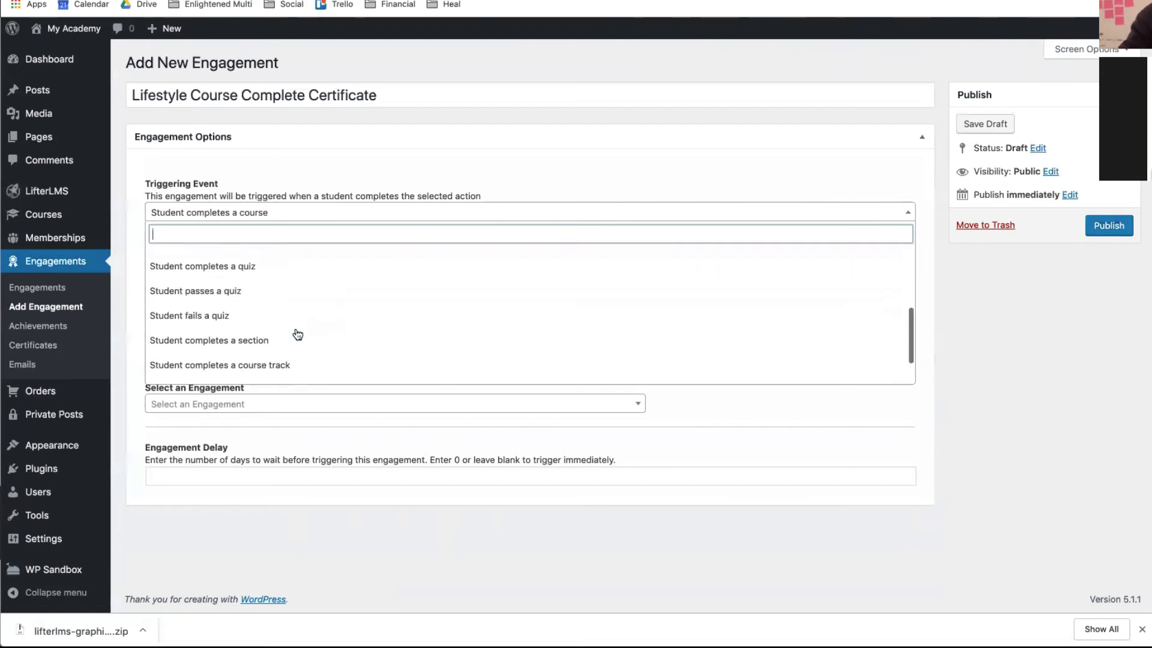
scroll(282, 297, up, 1)
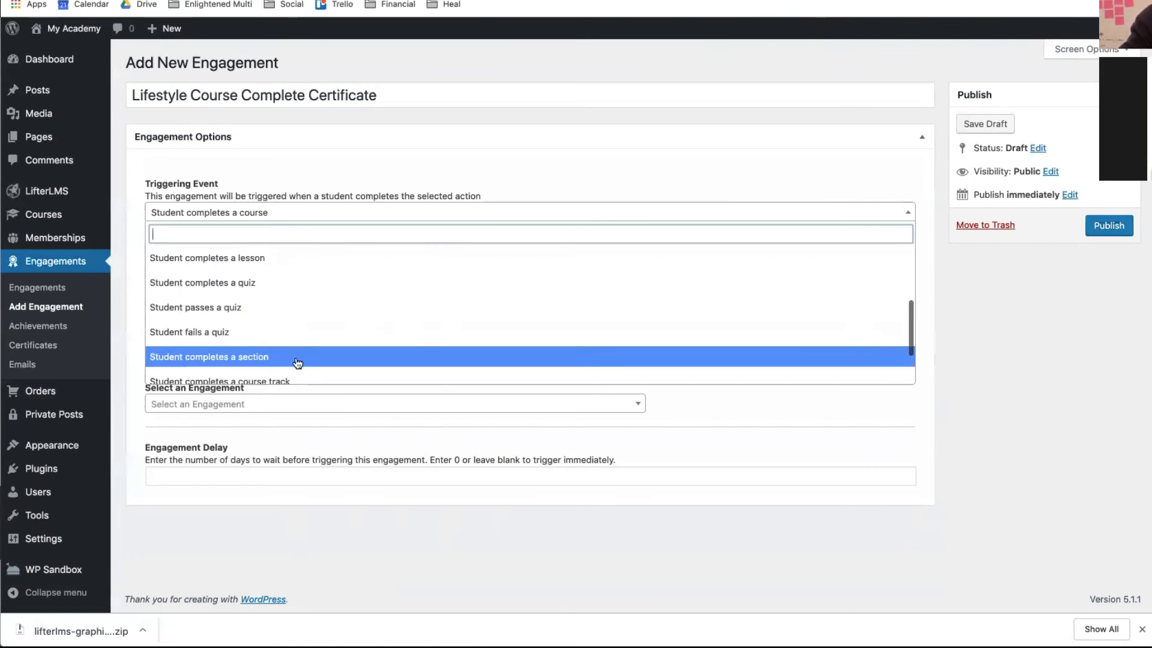
scroll(297, 363, down, 1)
scroll(297, 363, down, 1)
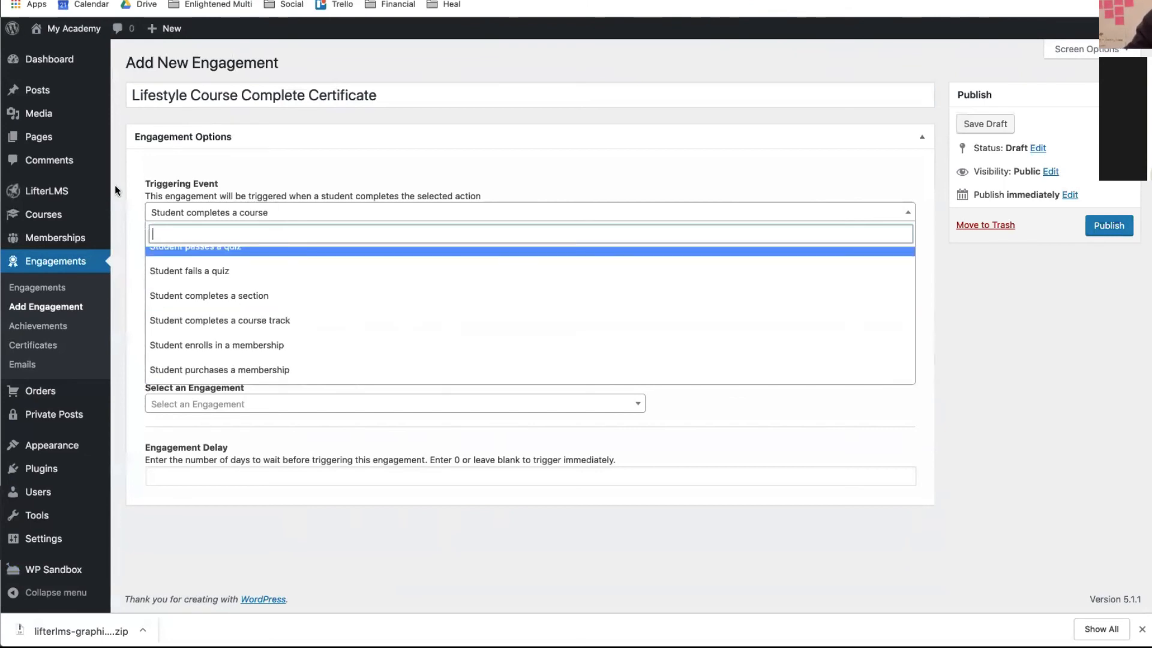
scroll(216, 270, up, 5)
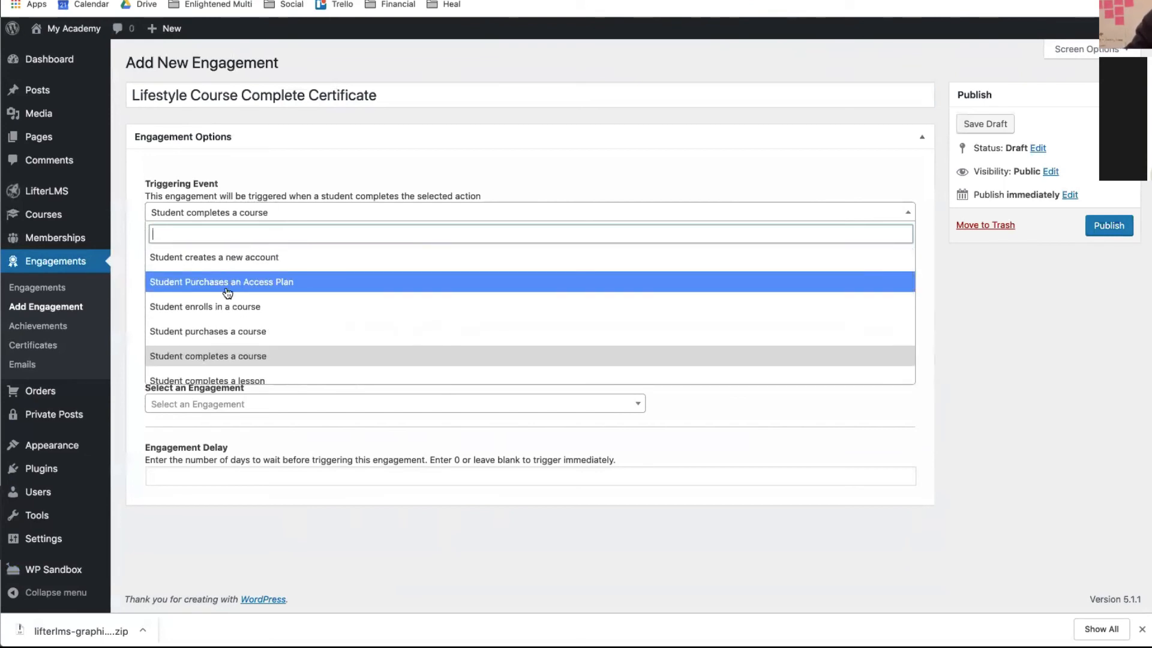
click(225, 340)
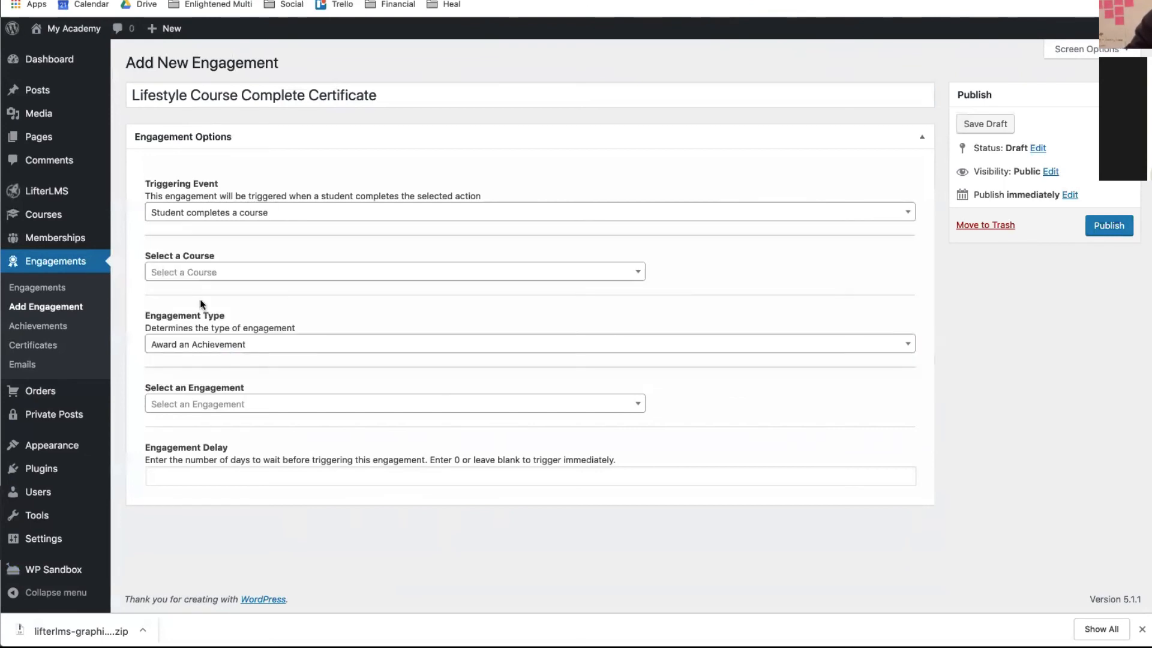
- For Lifestyle Course (ID# 77), award Lifestyle Course Cert of Completion (ID# 109) with no delay, and publish
click(186, 275)
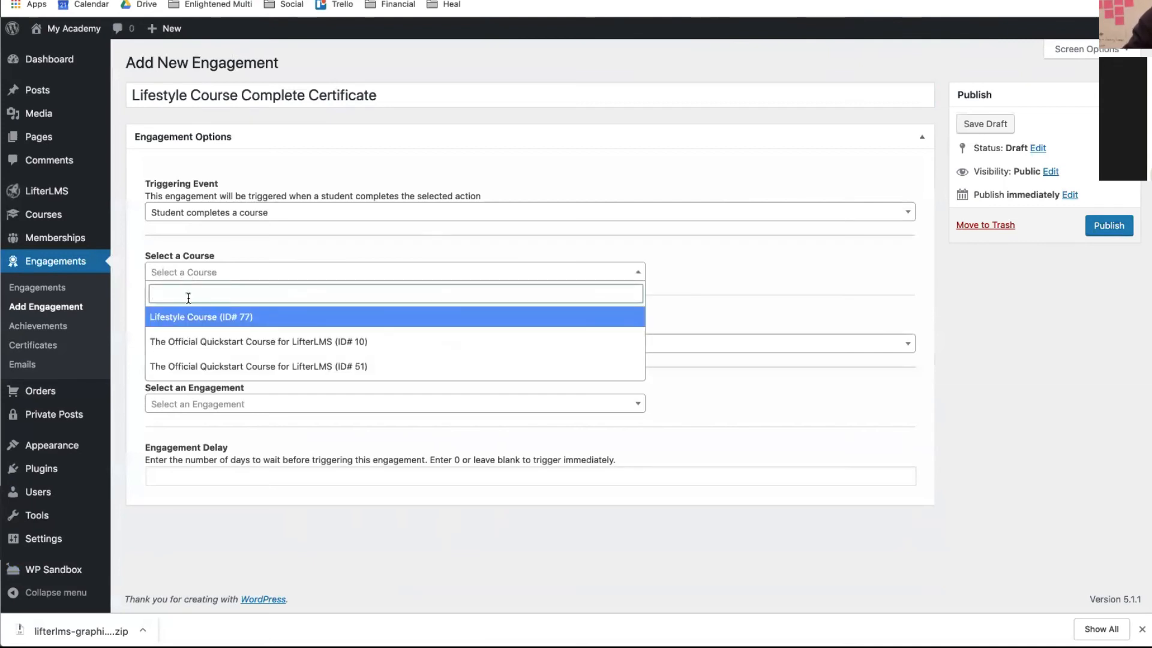
click(189, 318)
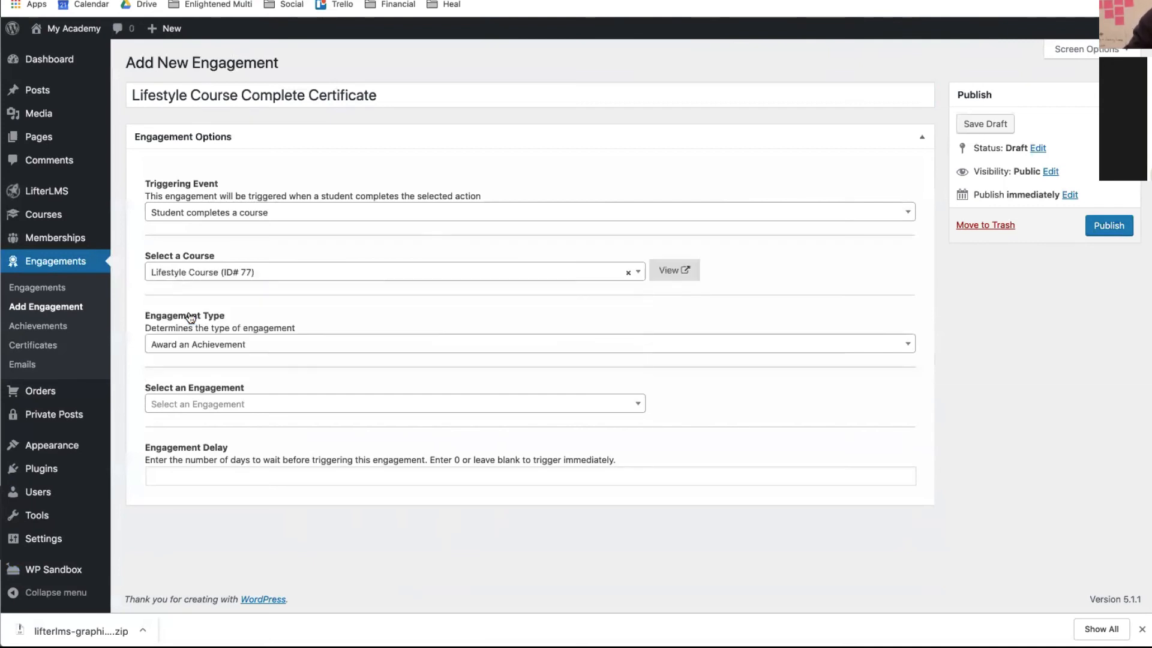
click(223, 347)
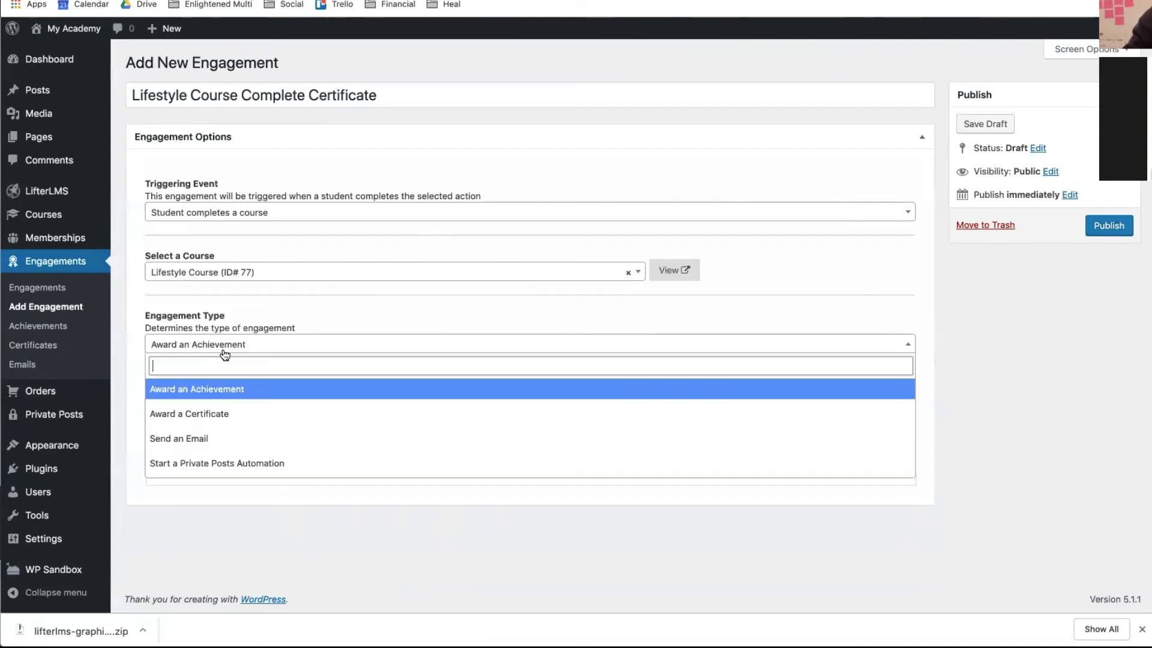
click(201, 417)
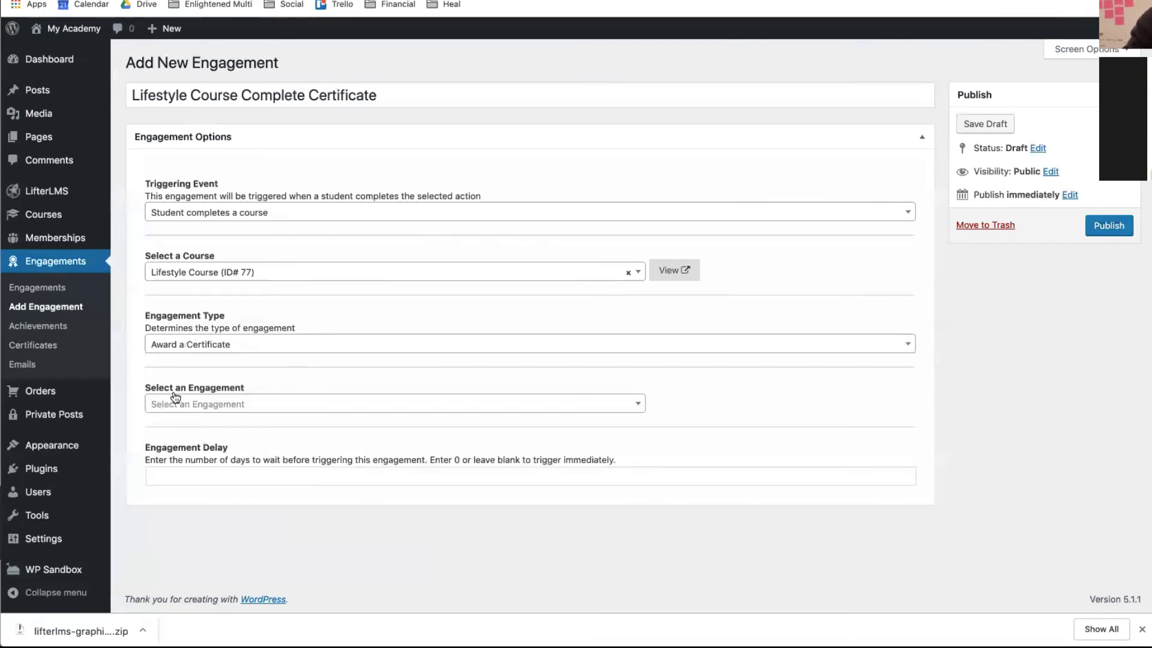
click(177, 401)
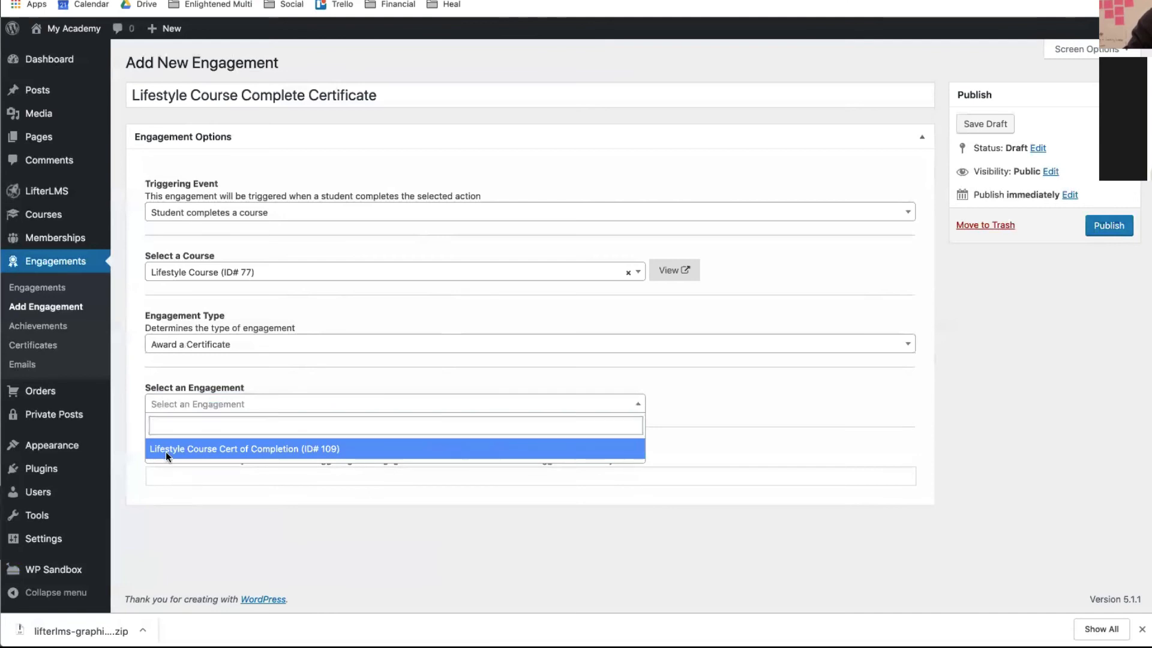
click(166, 453)
click(187, 468)
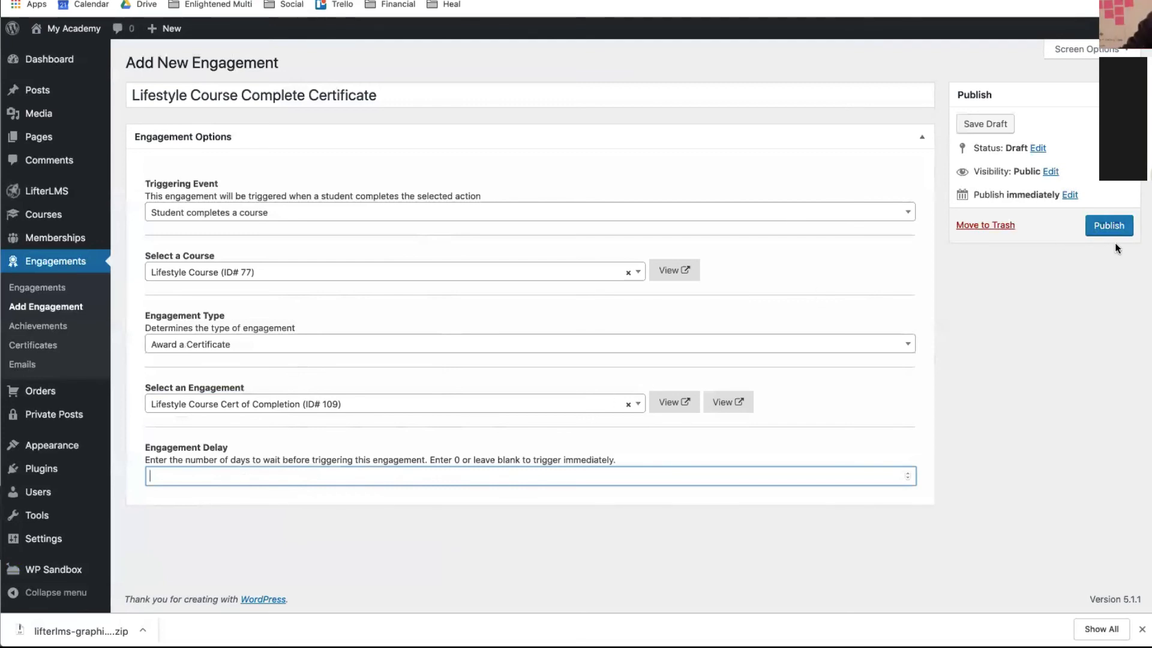
click(1110, 224)
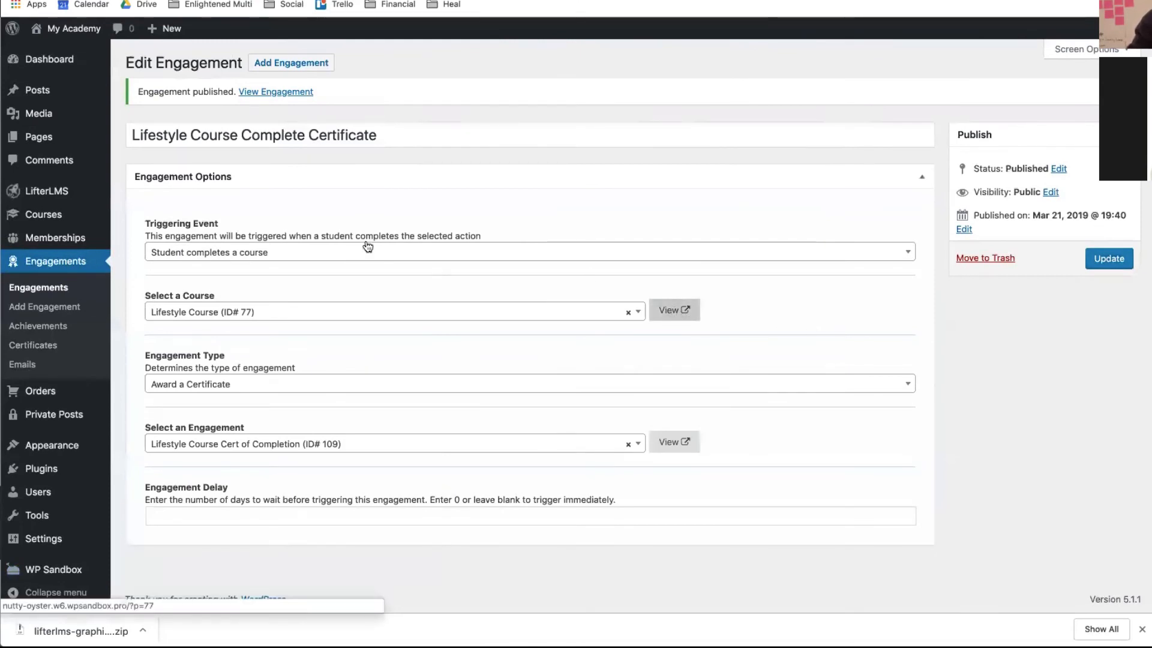
- Wait for the Lifestyle Course Complete Certificate engagement to reload showing 'Engagement published.'
mouse_move(48, 238)
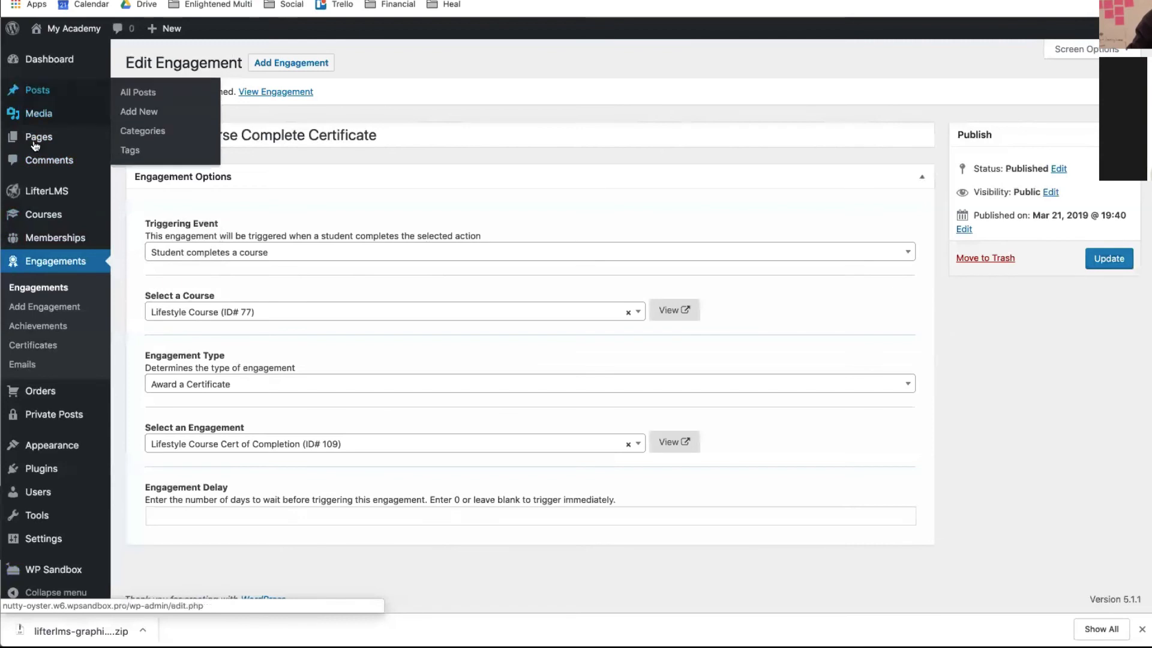
- Show the Media Library's Add New upload area and move the incognito checkout window aside
click(39, 124)
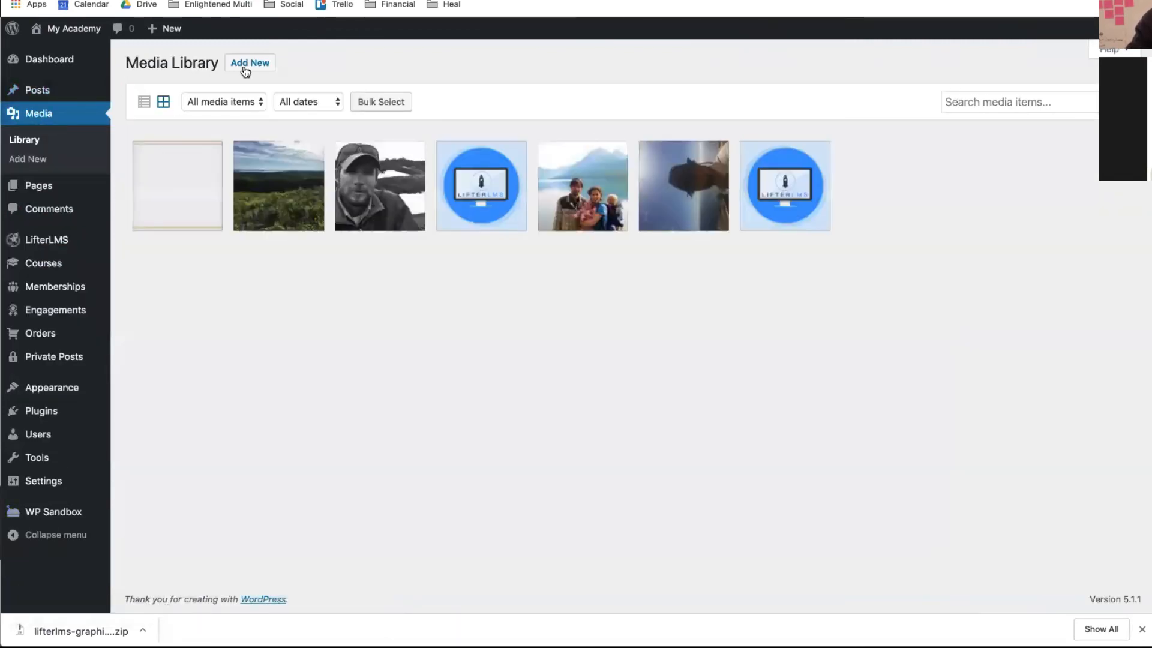
click(273, 62)
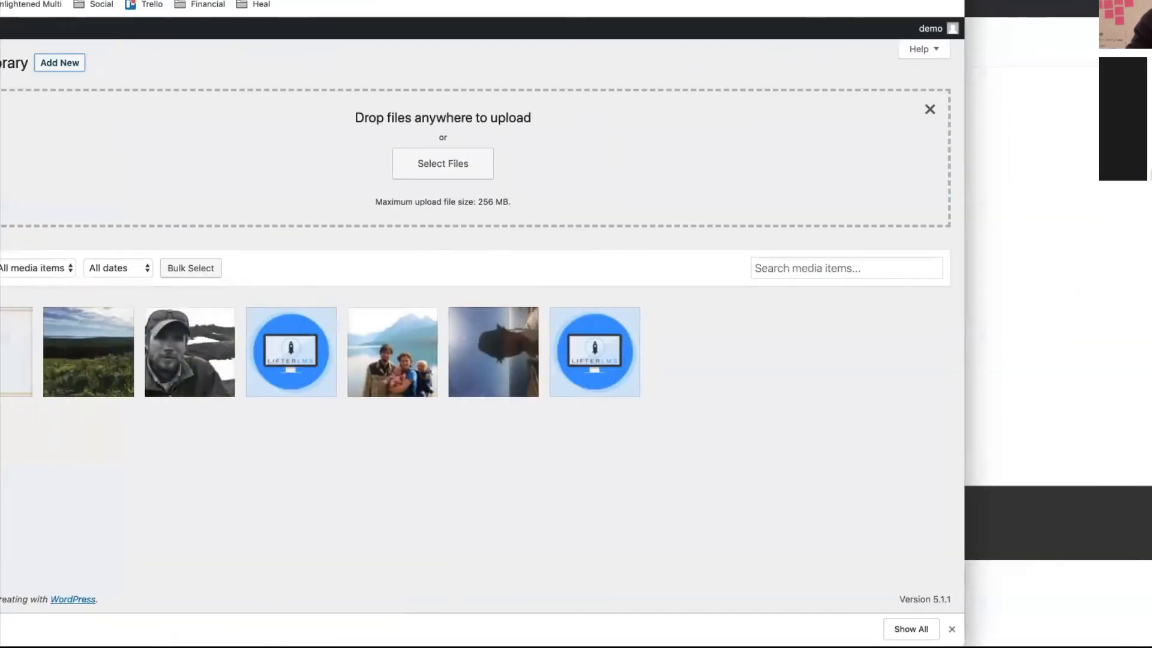
drag(1032, 5, 563, 406)
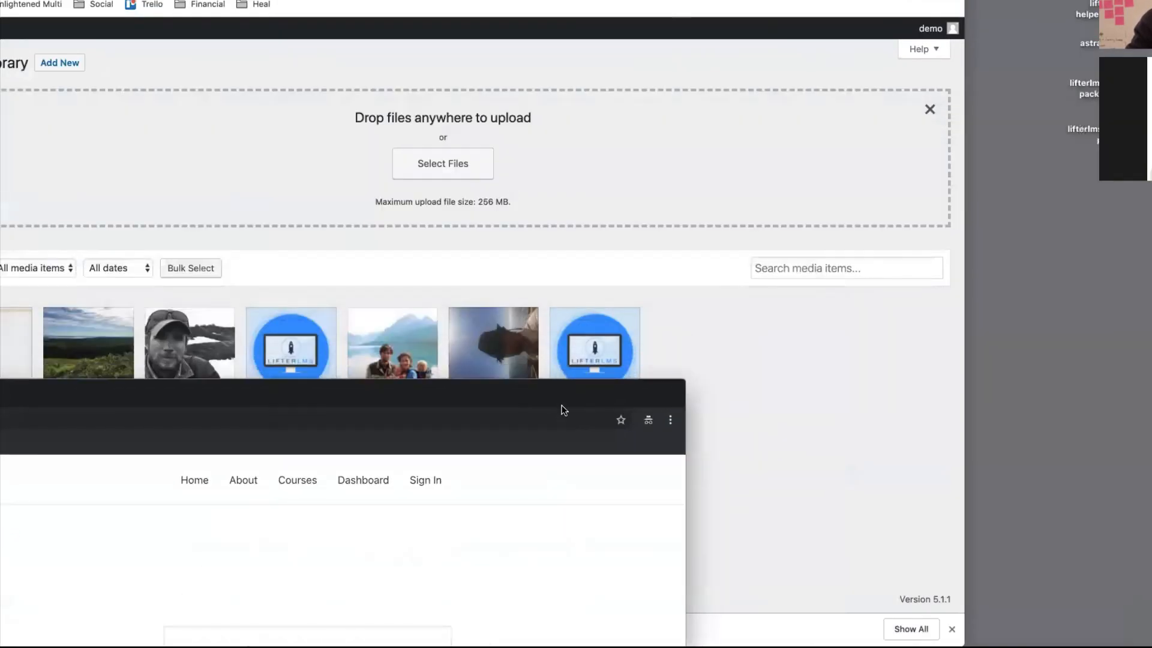
click(819, 336)
- Open the lifterlms graphics pack and drag the Certificates images onto the Media Library
click(1083, 130)
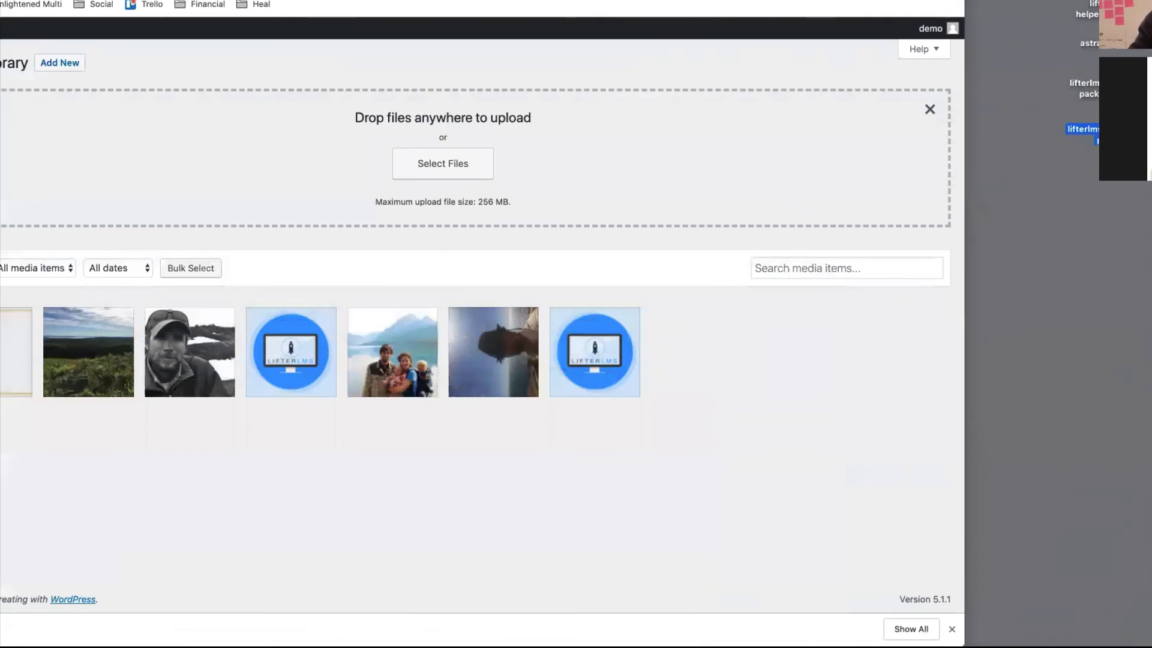
double_click(1083, 130)
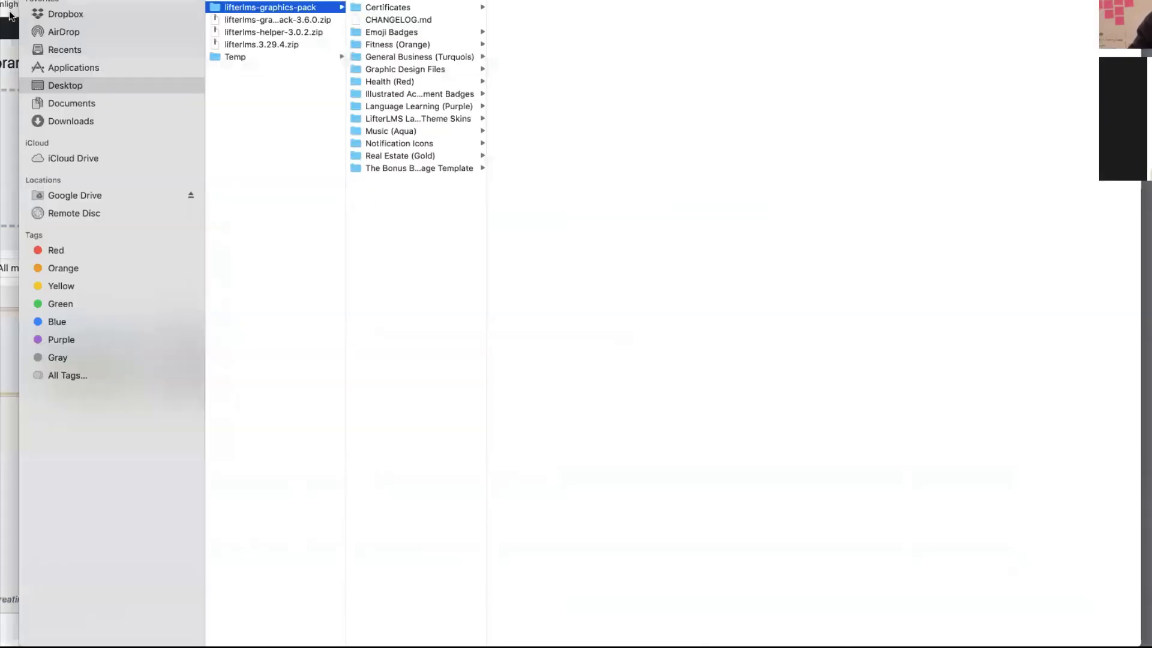
drag(19, 132, 648, 181)
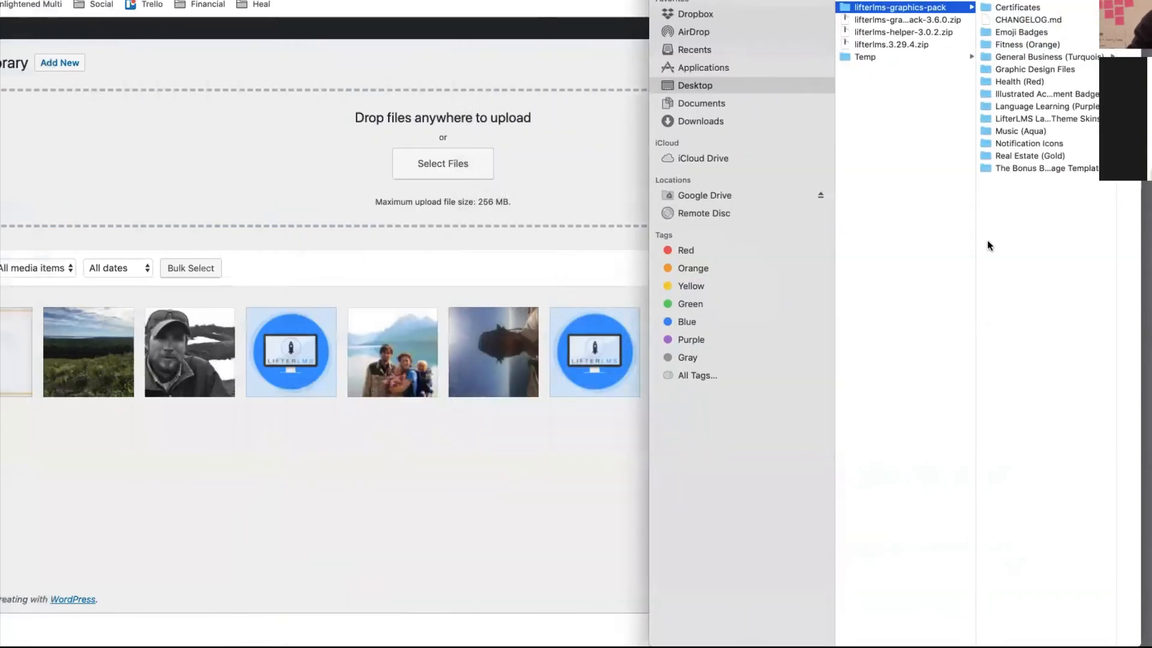
click(1006, 11)
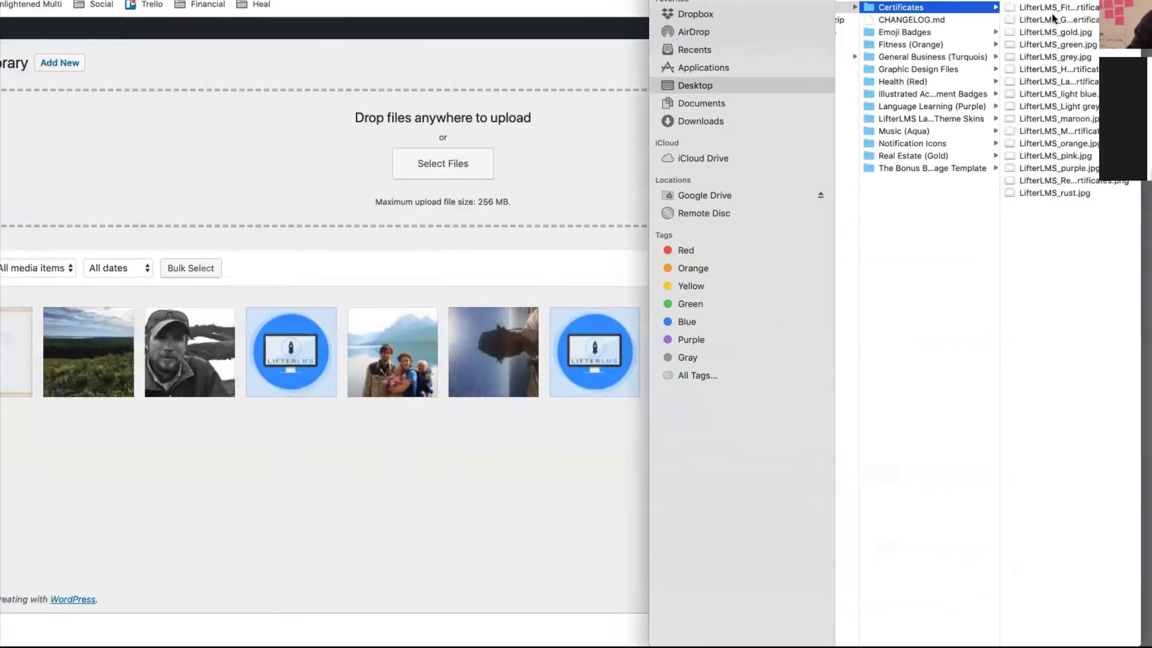
drag(1019, 254, 473, 82)
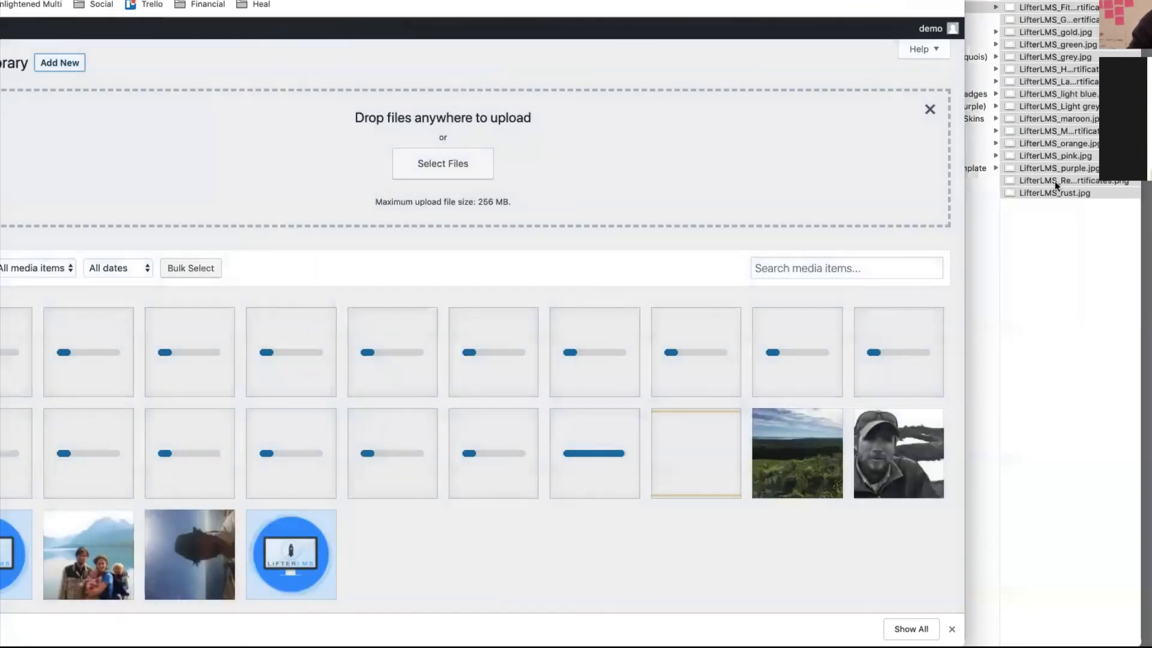
click(984, 284)
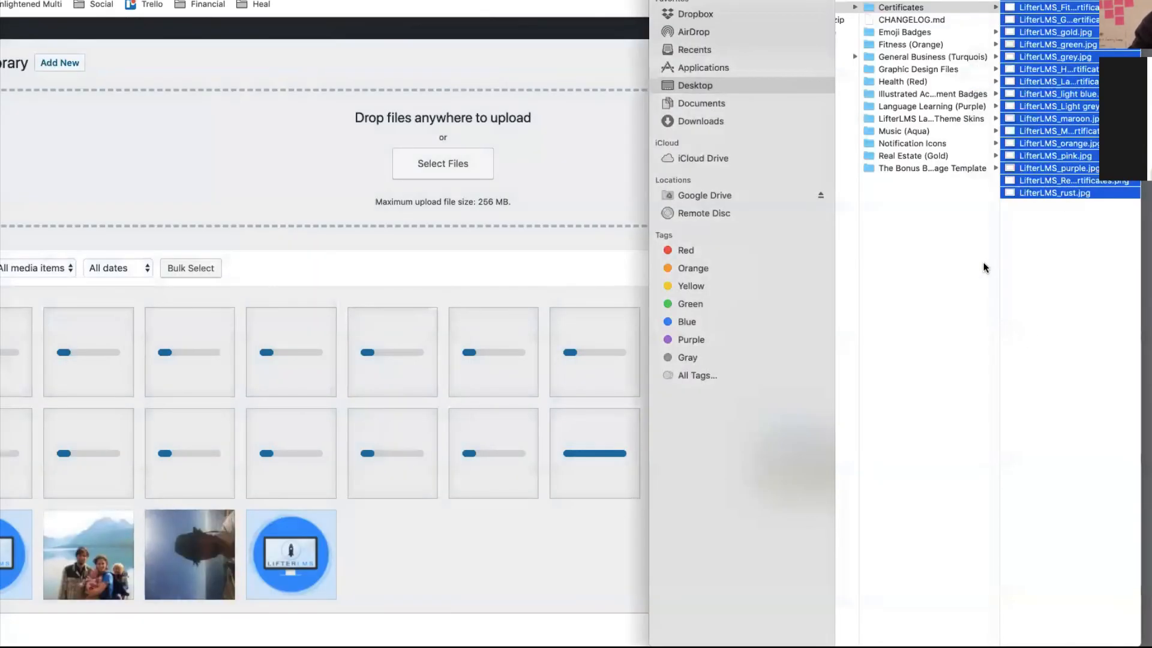
- Select all Illustrated Achievement Badges images and drag them into the Media Library upload area
click(949, 91)
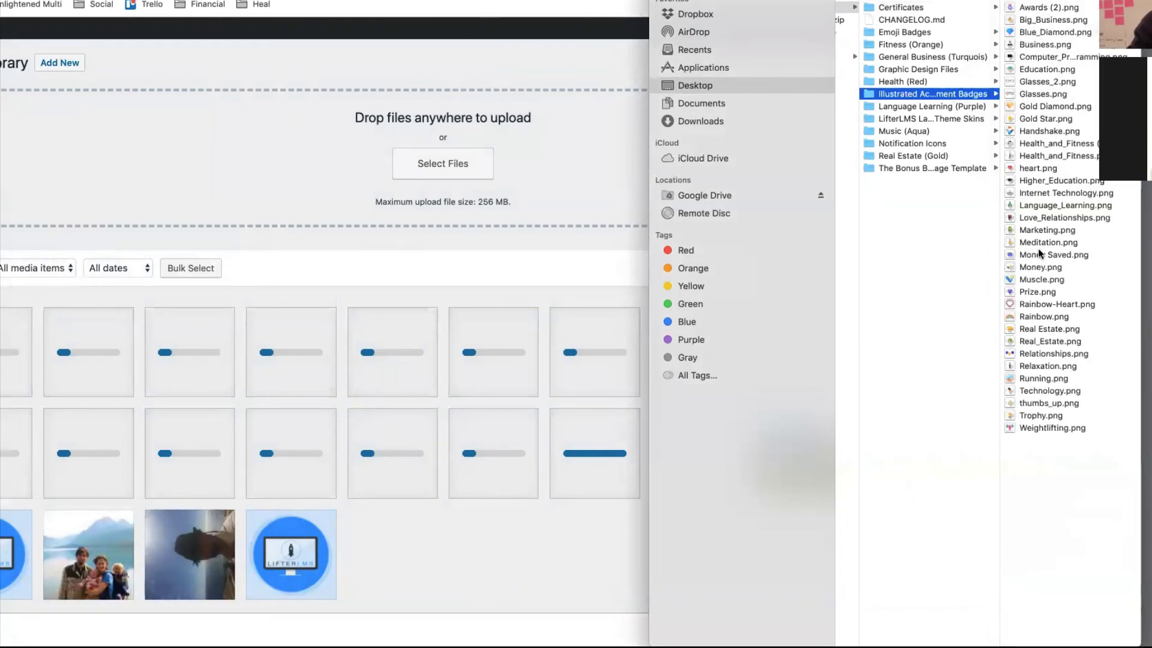
drag(1039, 450, 1050, 5)
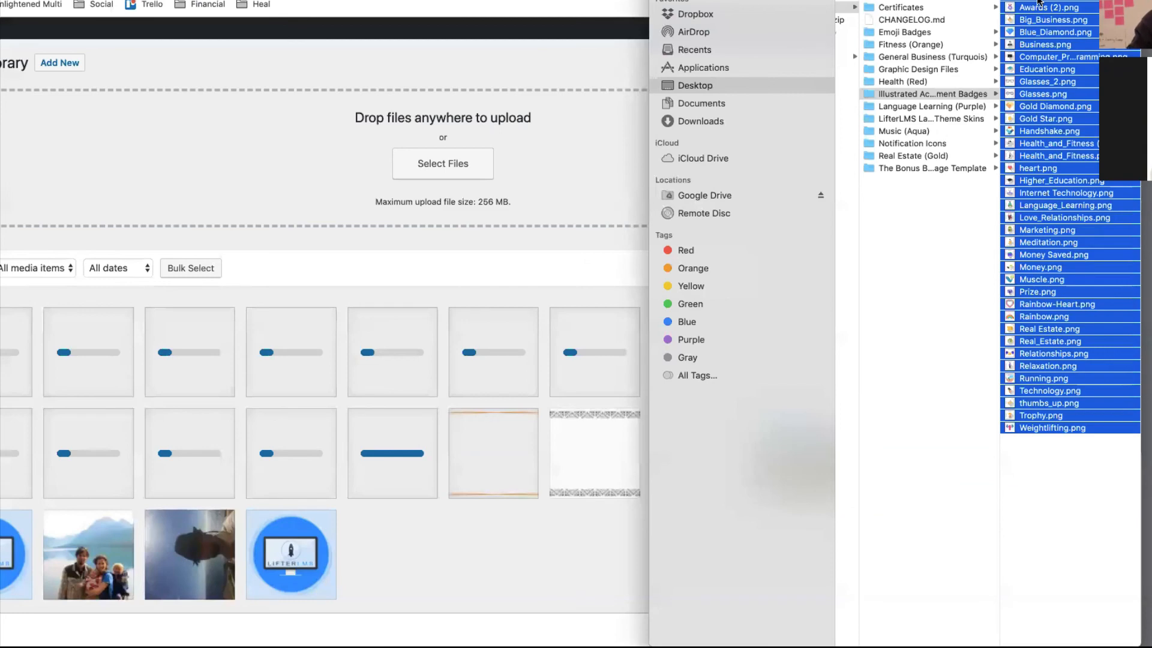
drag(1039, 2, 364, 46)
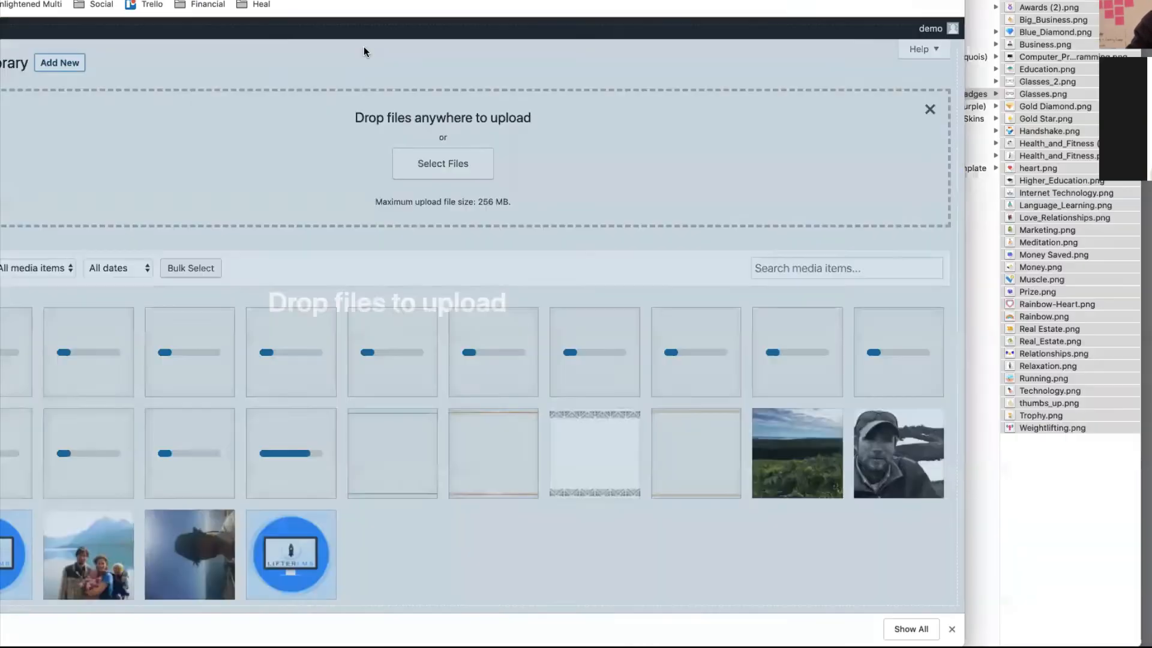
scroll(416, 284, down, 10)
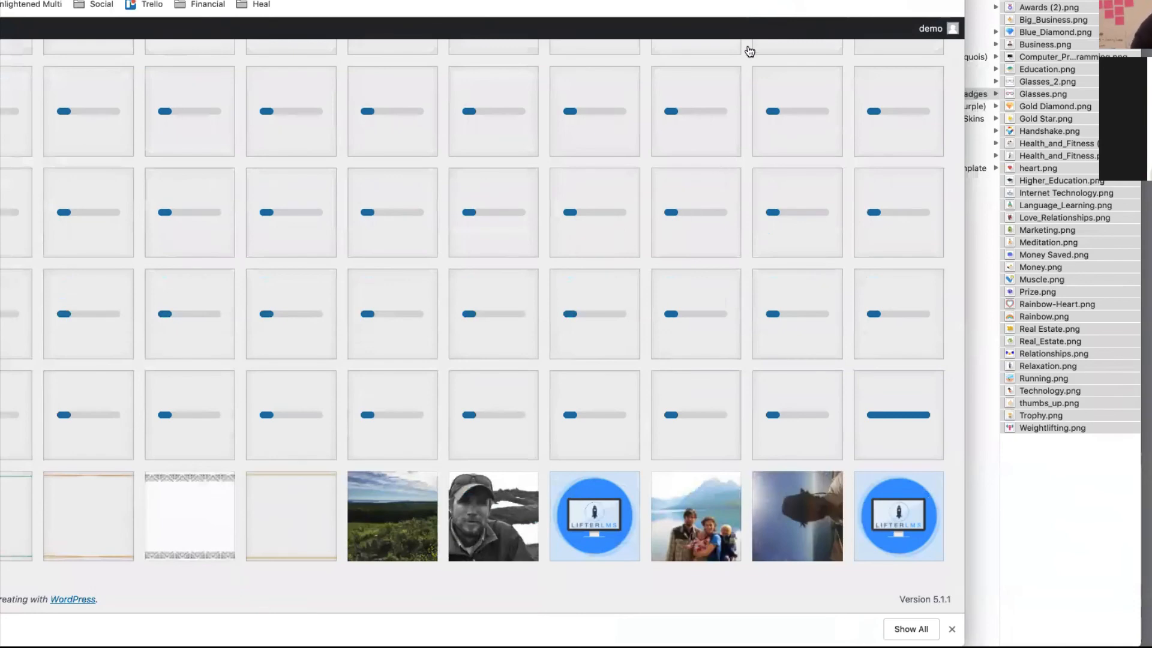
key(super+Tab)
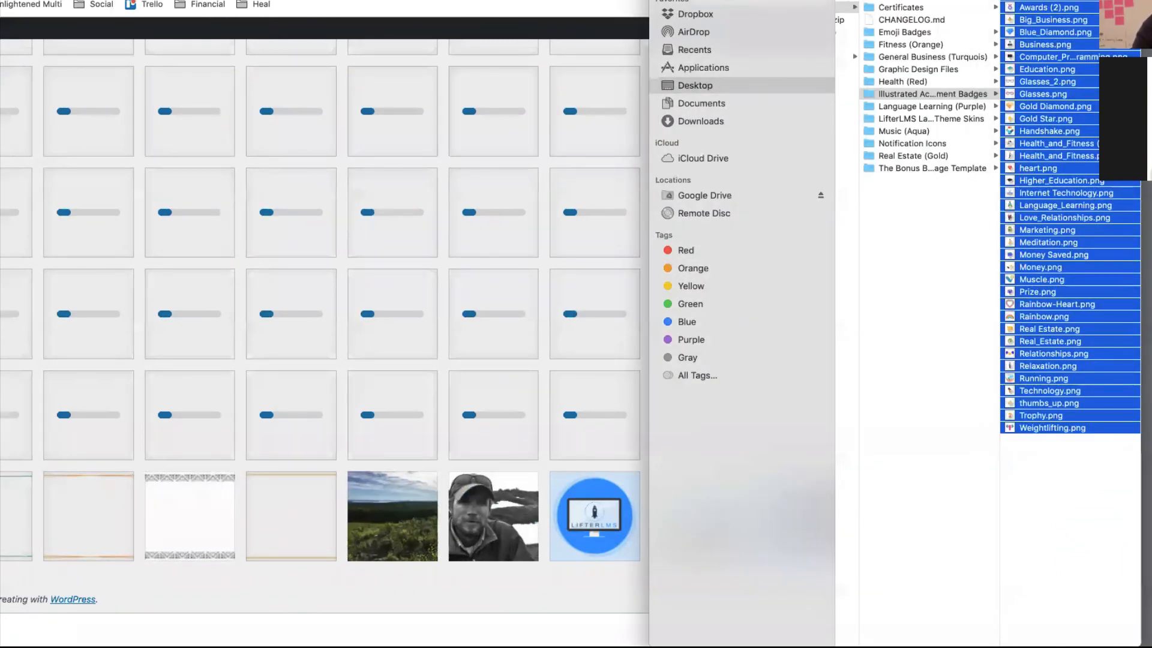
key(super+w)
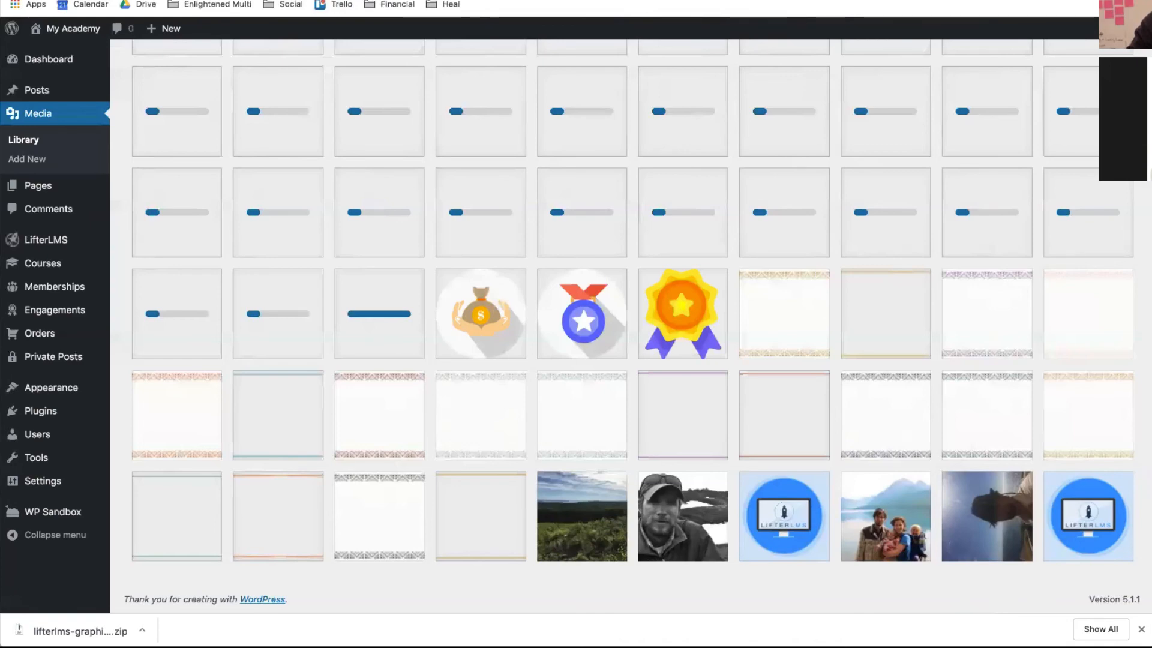
- Let the certificate and badge uploads finish, then scroll back to the top of the Media Library
key(F11)
key(F11)
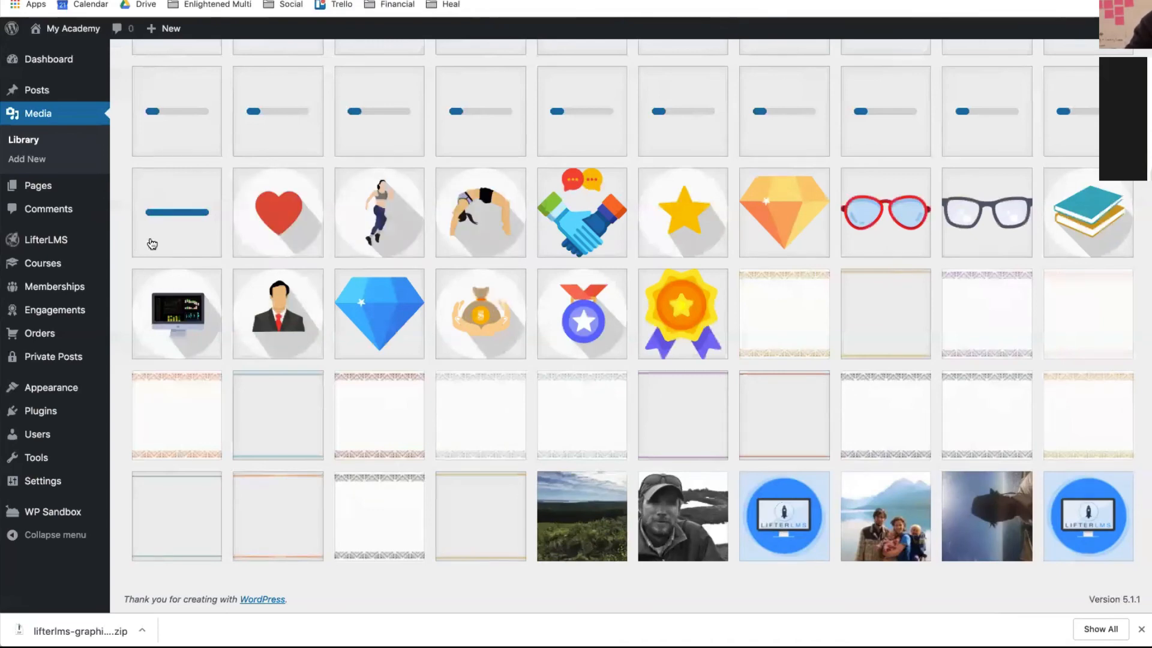
scroll(486, 248, up, 6)
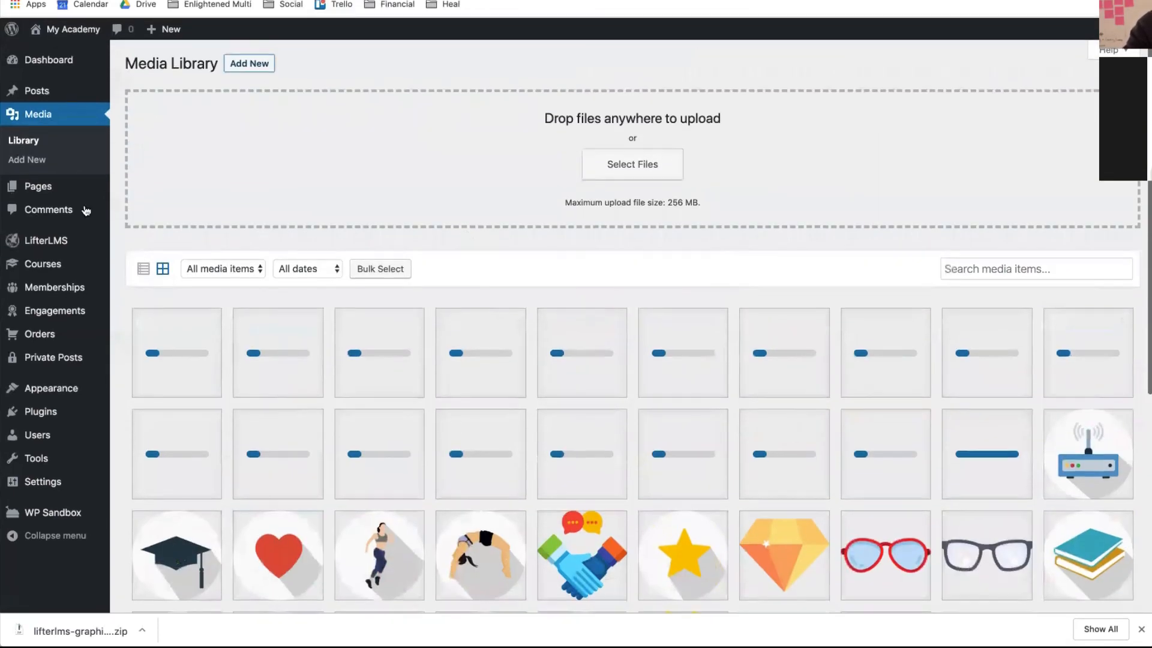
mouse_move(64, 246)
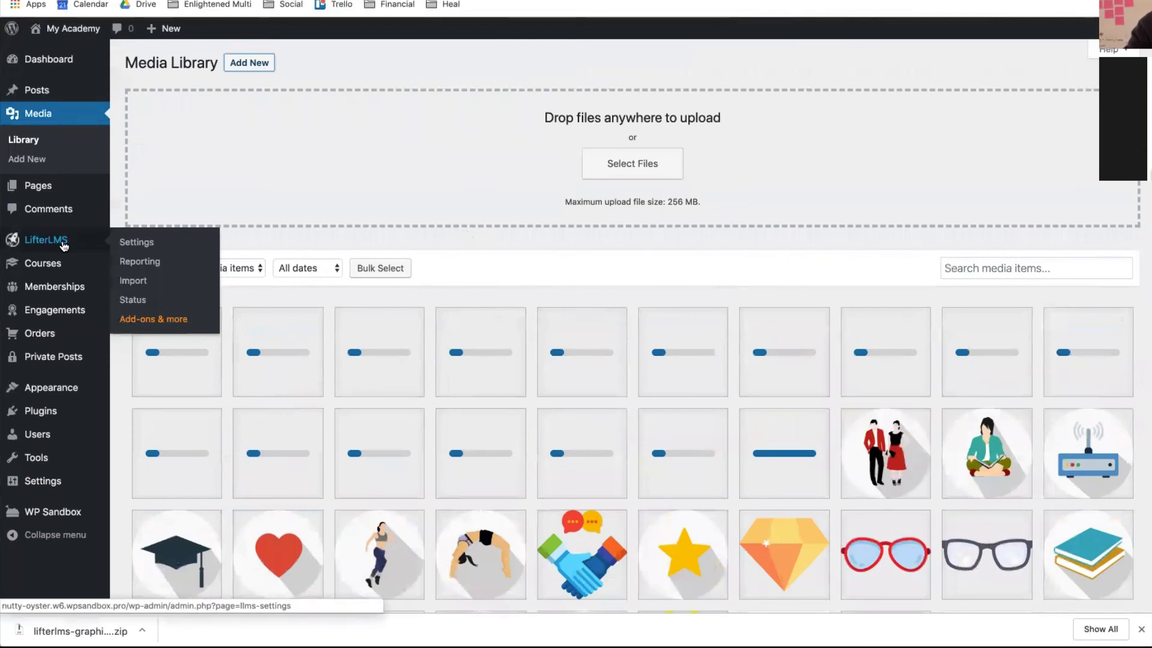
- Open LifterLMS Settings, review the General tab, and switch to the Courses tab
super+click(127, 250)
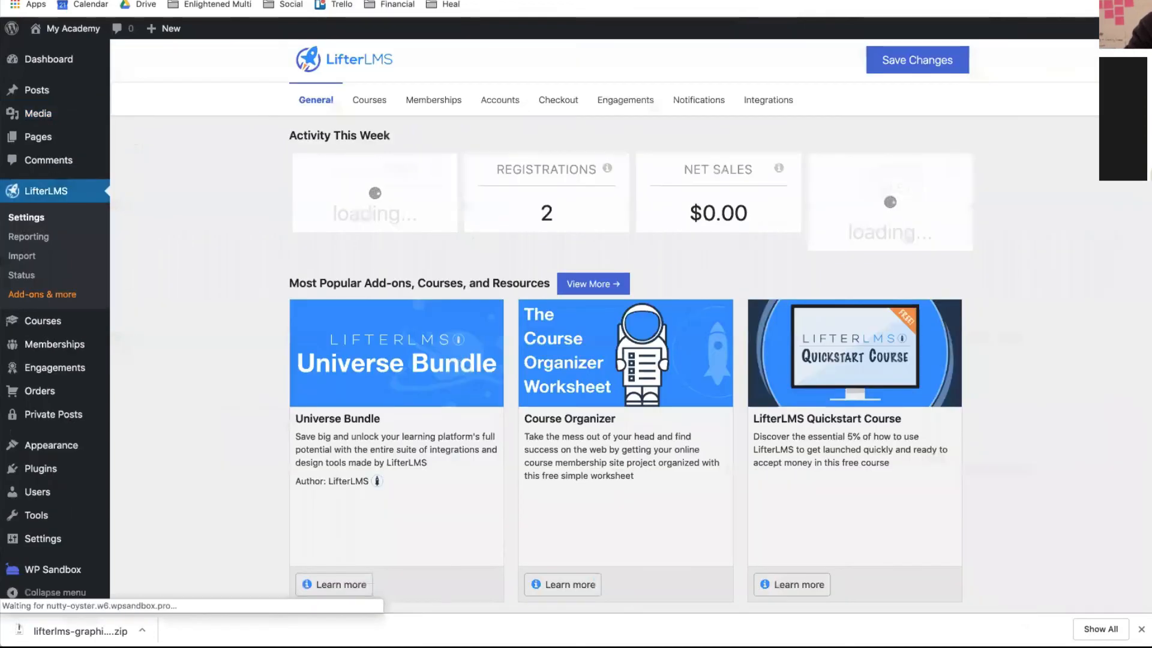
scroll(408, 153, down, 8)
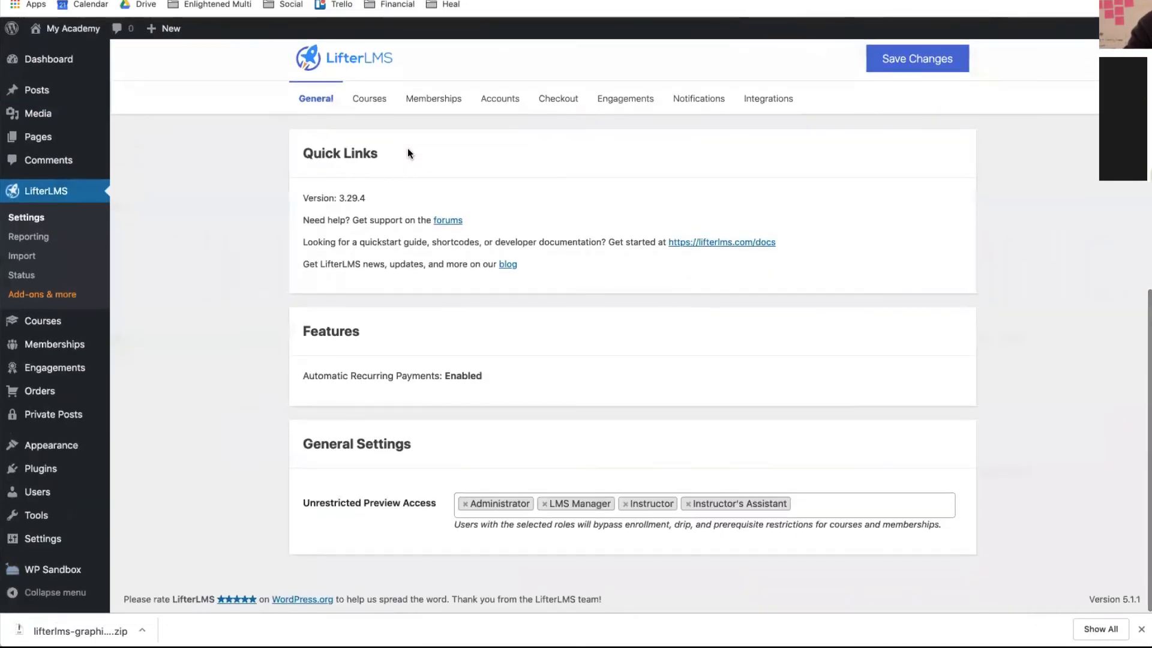
scroll(408, 153, up, 6)
scroll(408, 148, up, 2)
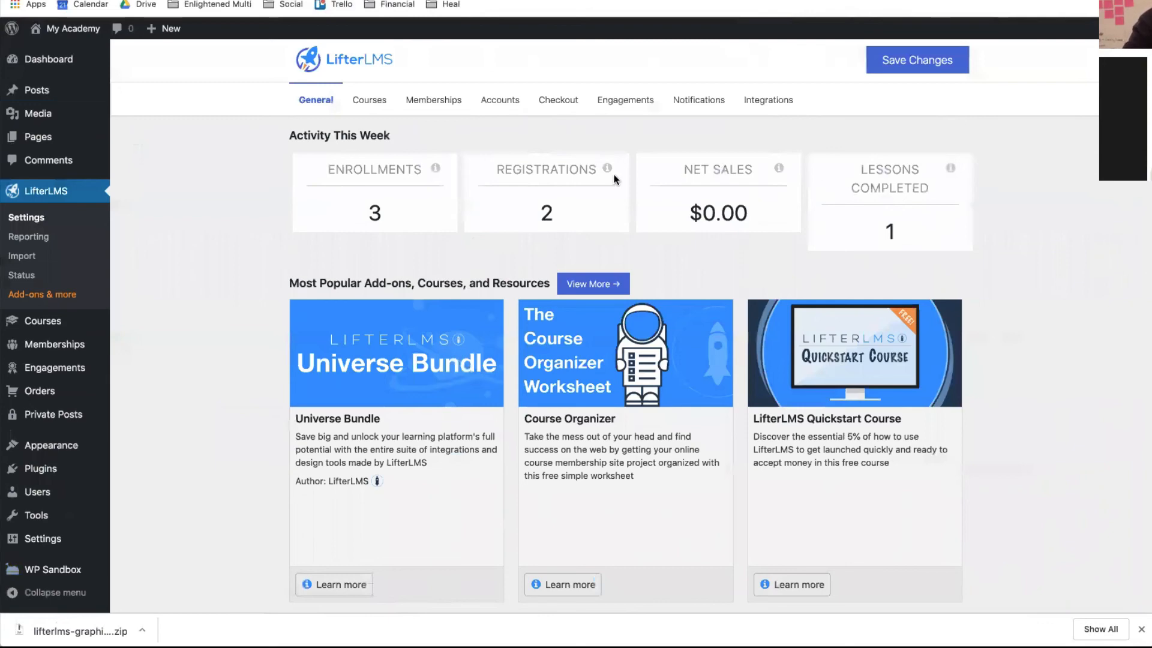
scroll(711, 363, down, 3)
scroll(711, 363, down, 4)
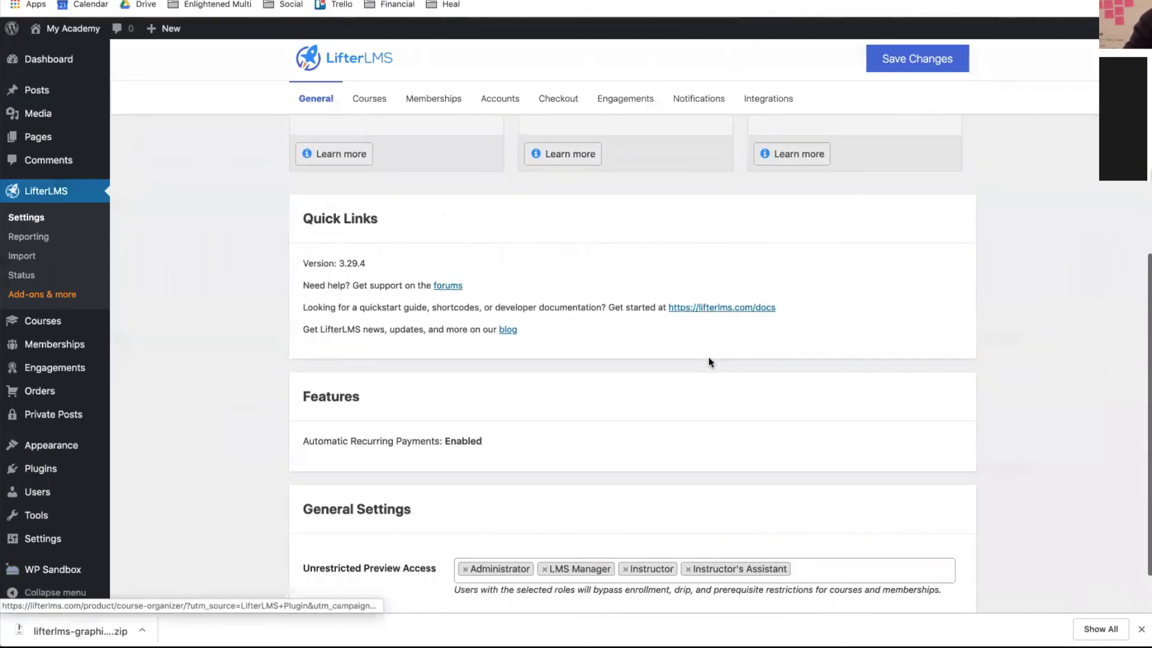
scroll(708, 362, up, 7)
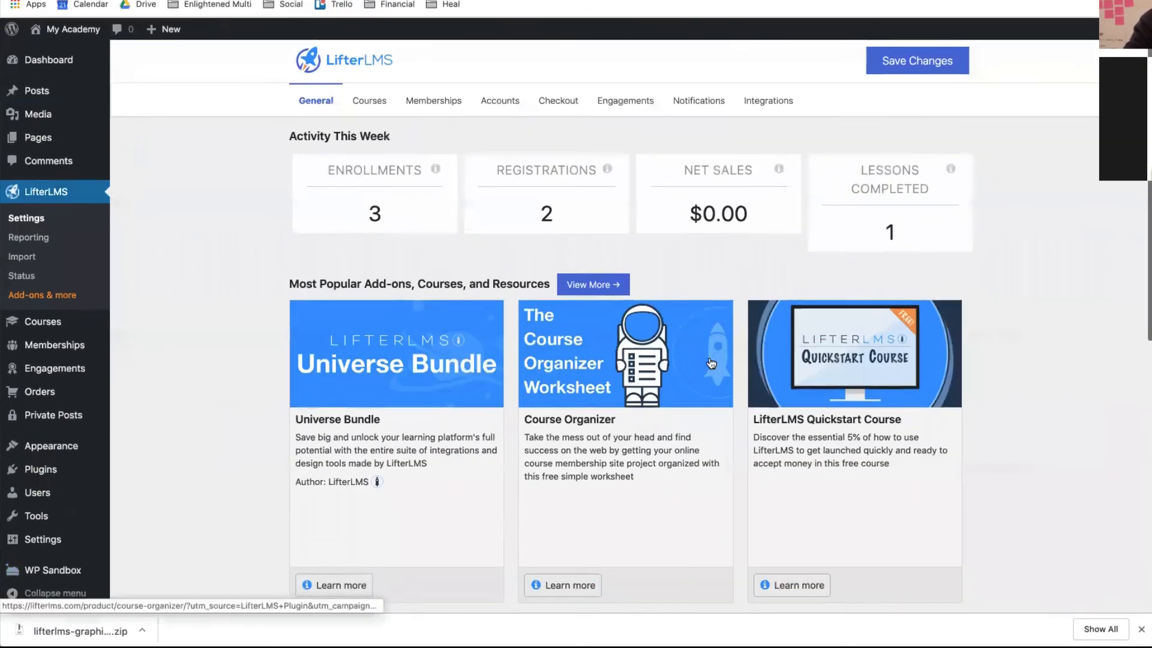
click(364, 100)
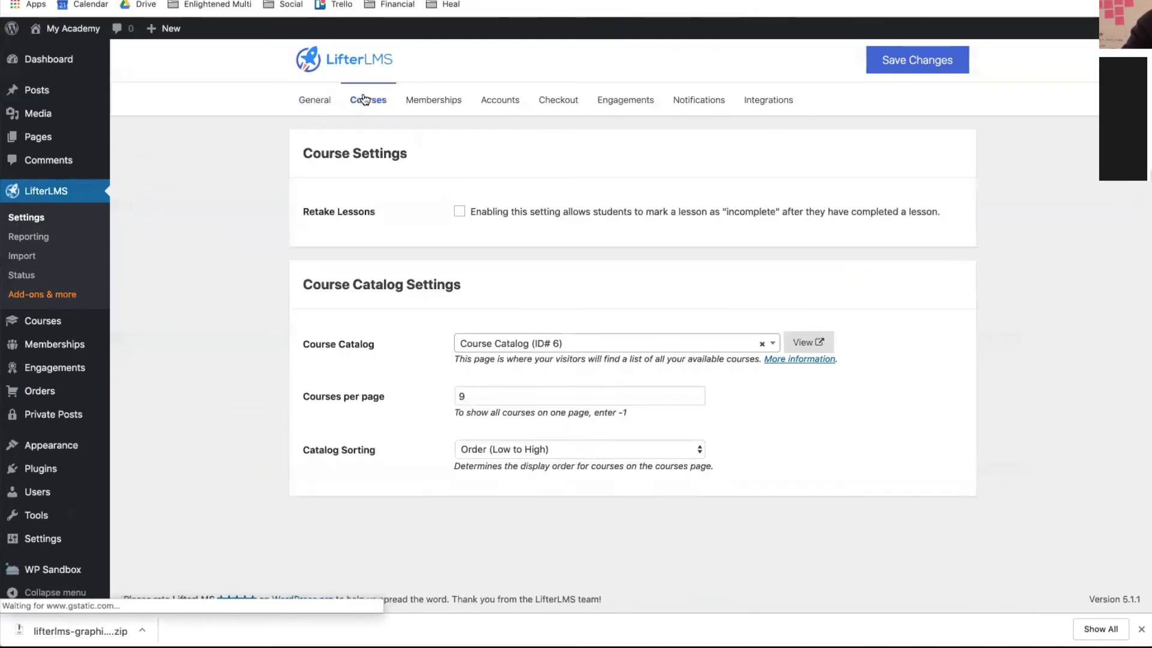
- Enable Retake Lessons, save the course settings, and visit the My Academy site
click(456, 211)
click(916, 61)
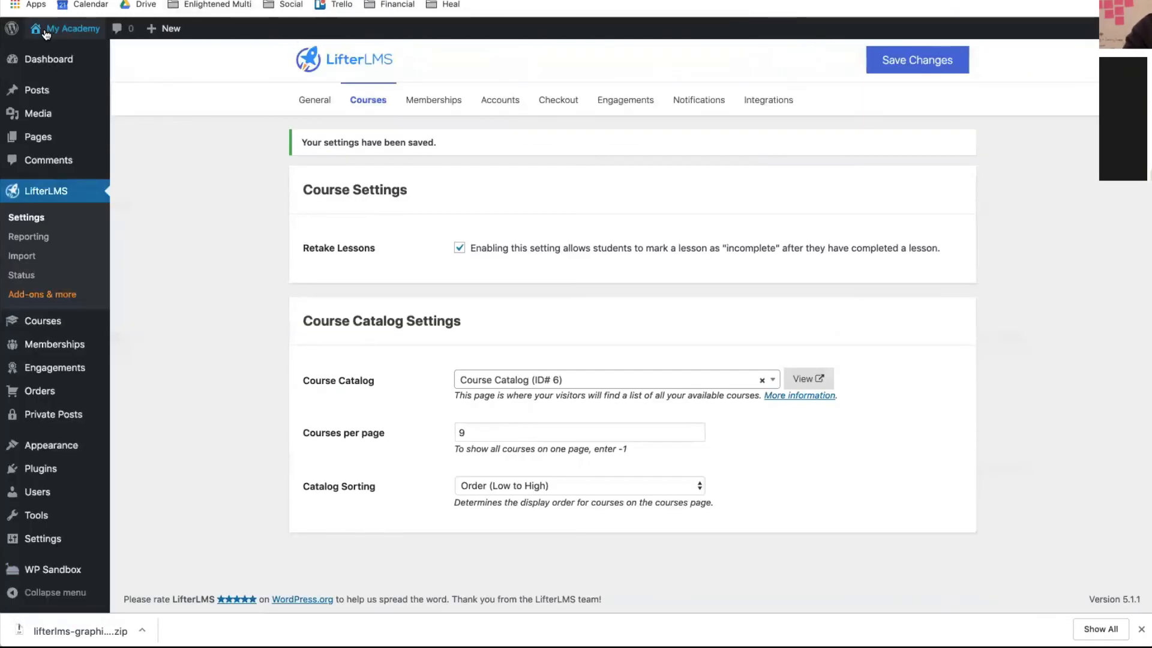
mouse_move(66, 28)
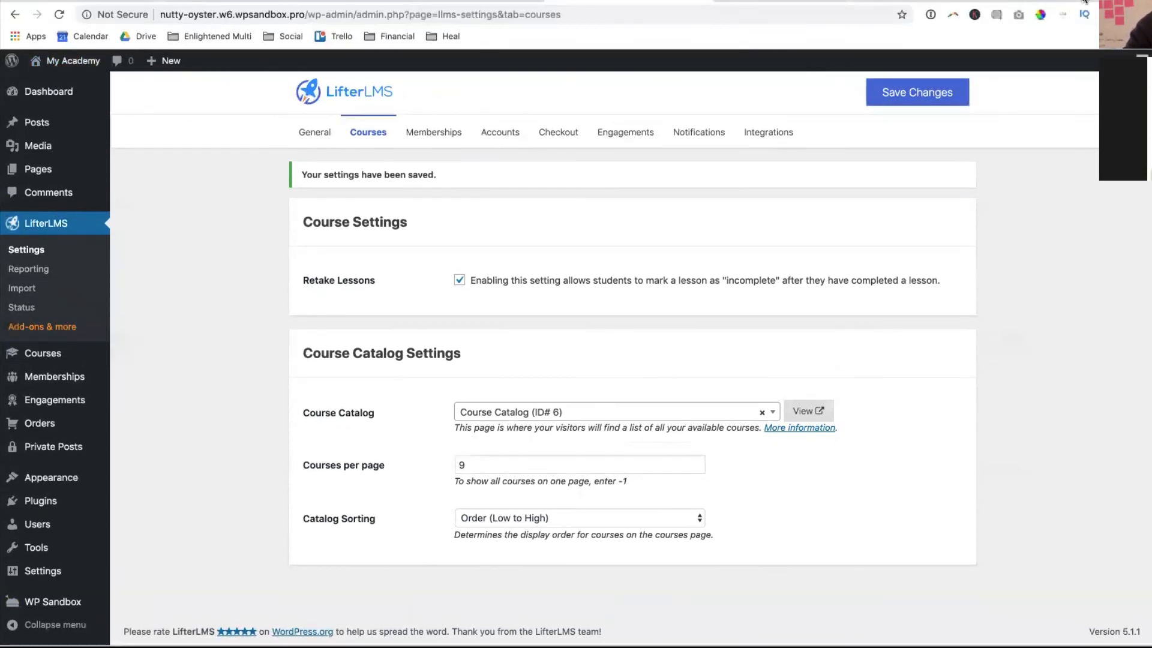
click(797, 1)
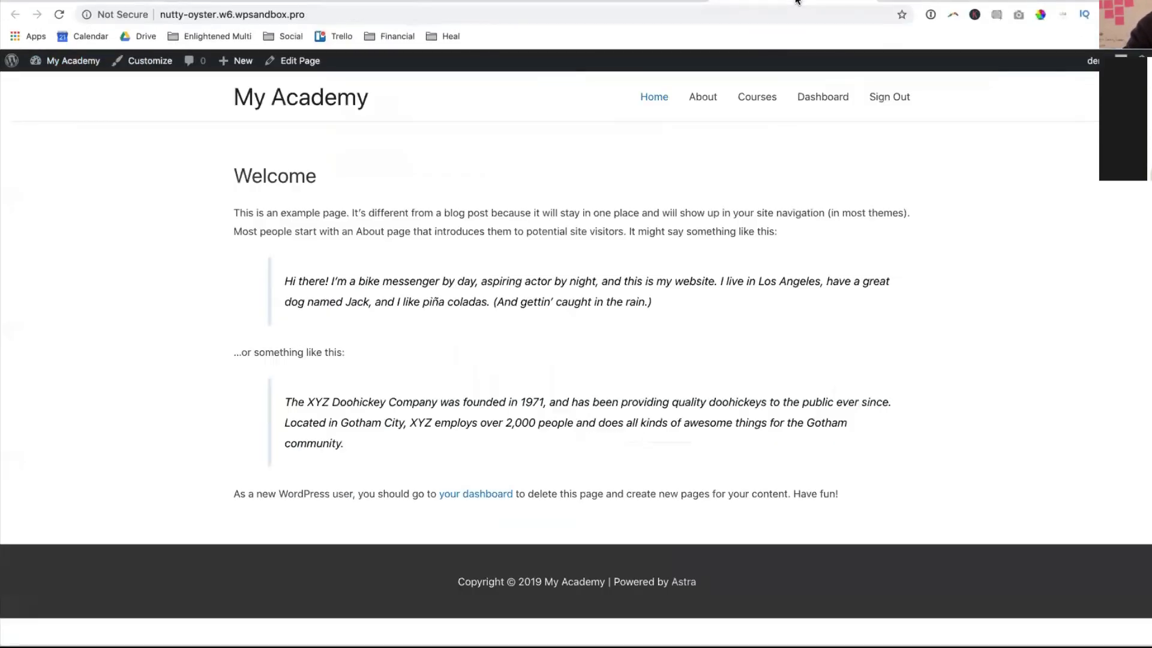
click(748, 104)
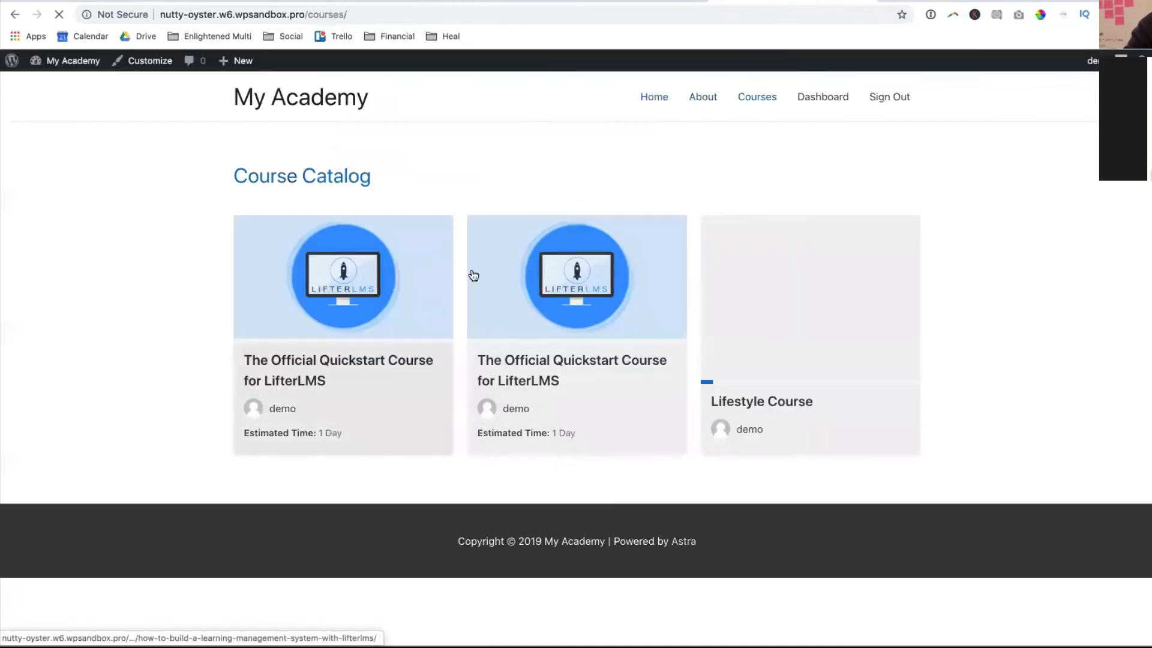
click(755, 414)
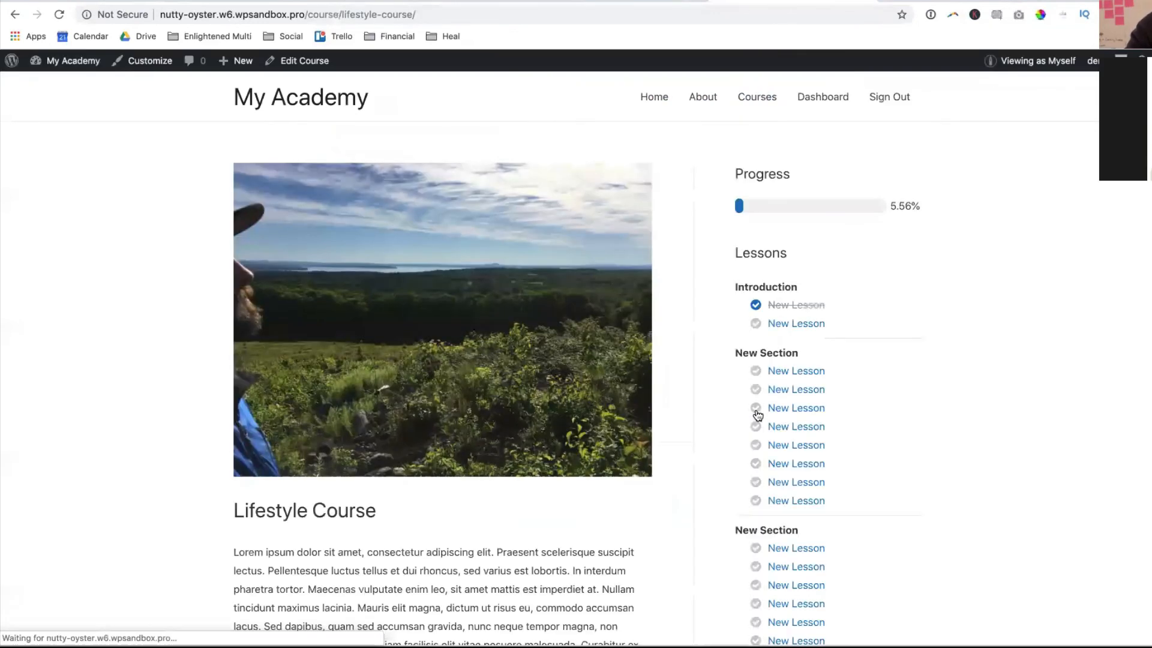
scroll(756, 414, down, 12)
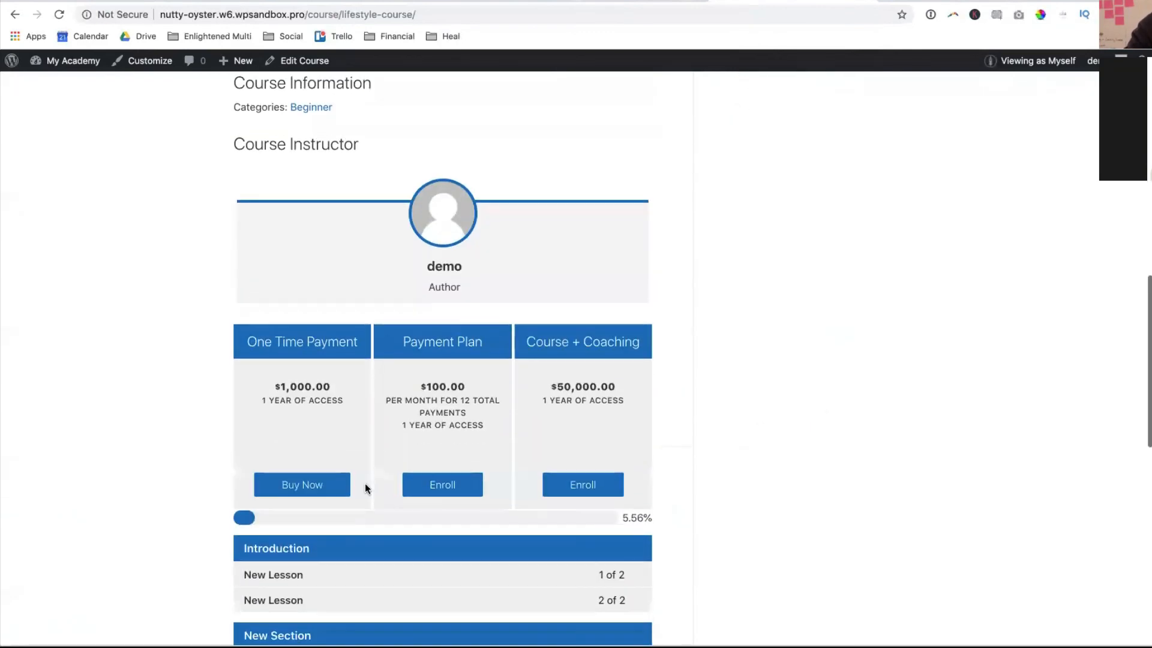
click(288, 576)
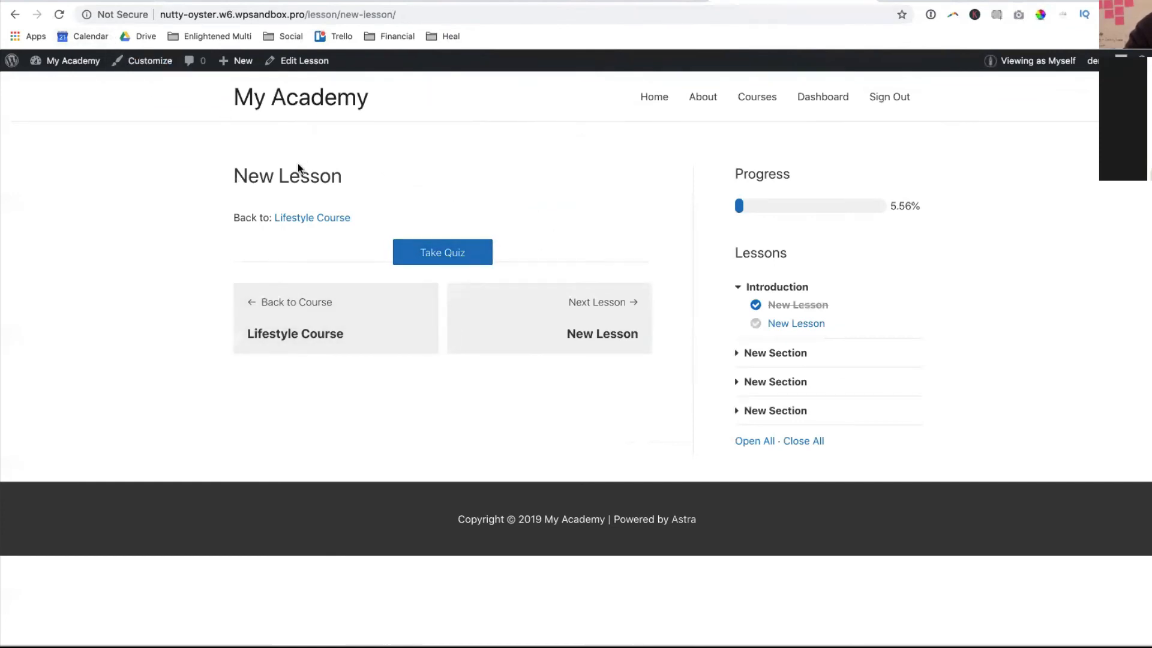
click(805, 324)
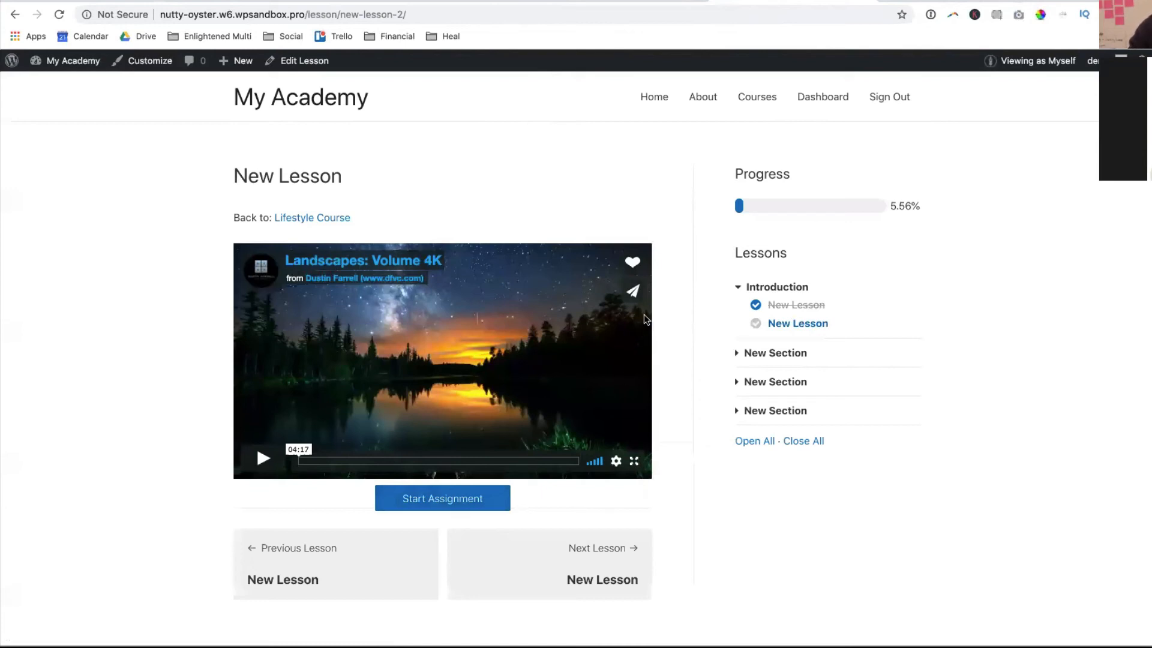
click(628, 2)
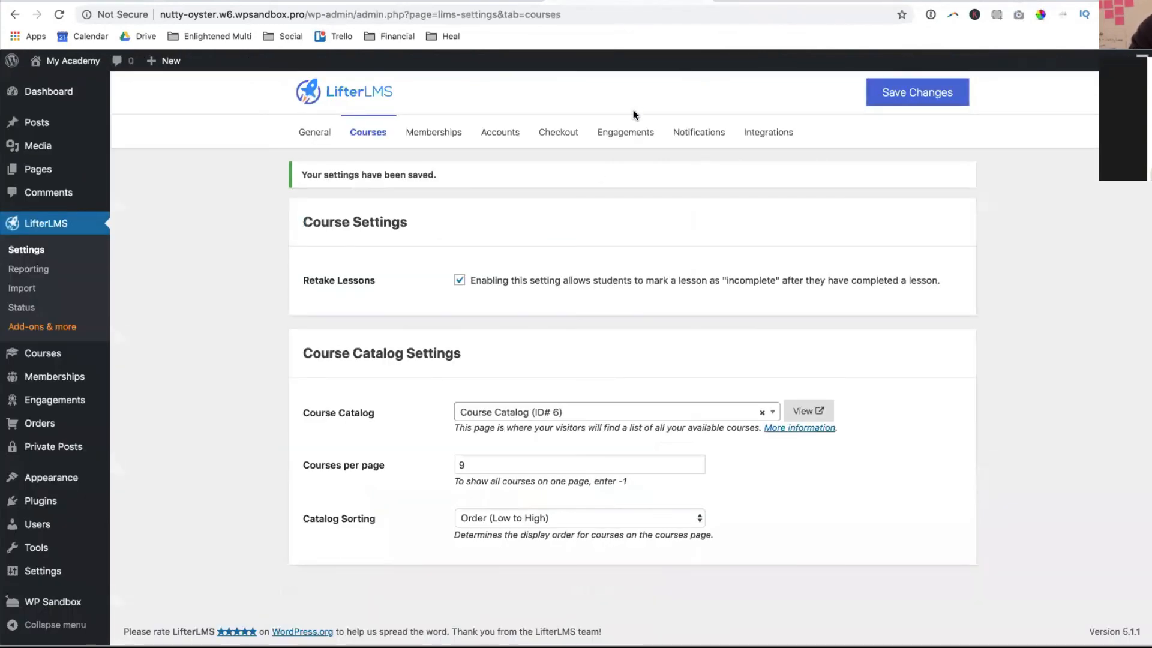
- On the Memberships tab, leave 'Restrict site by membership level' unset, then go to Accounts
click(445, 133)
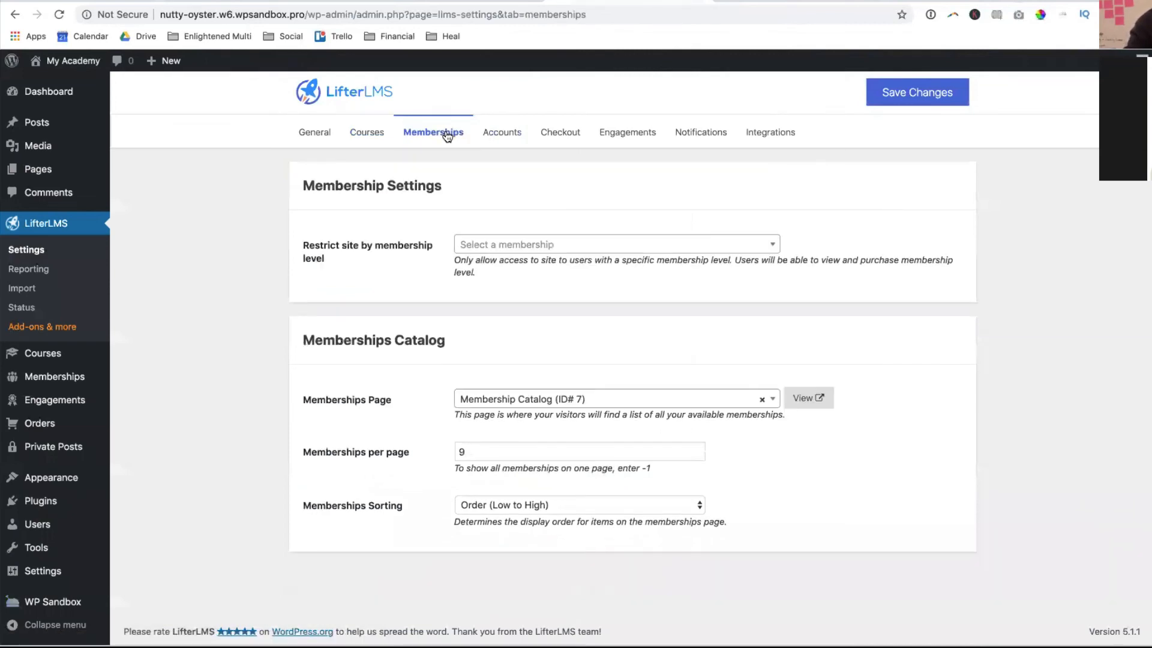
click(496, 243)
click(496, 243)
click(495, 243)
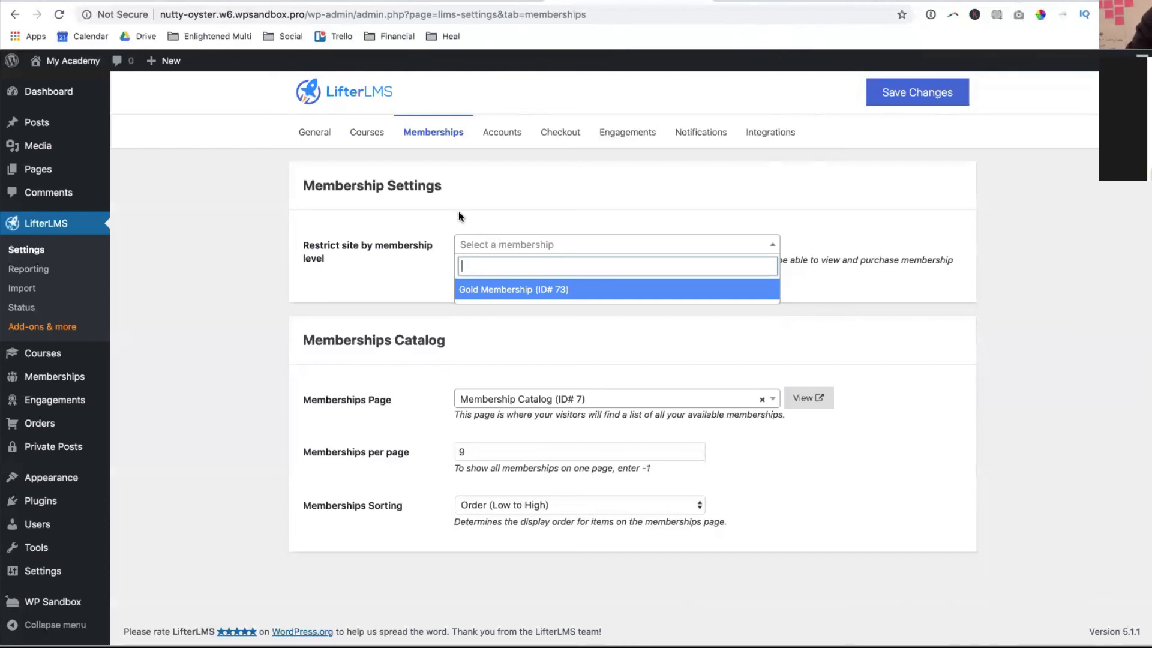
click(505, 217)
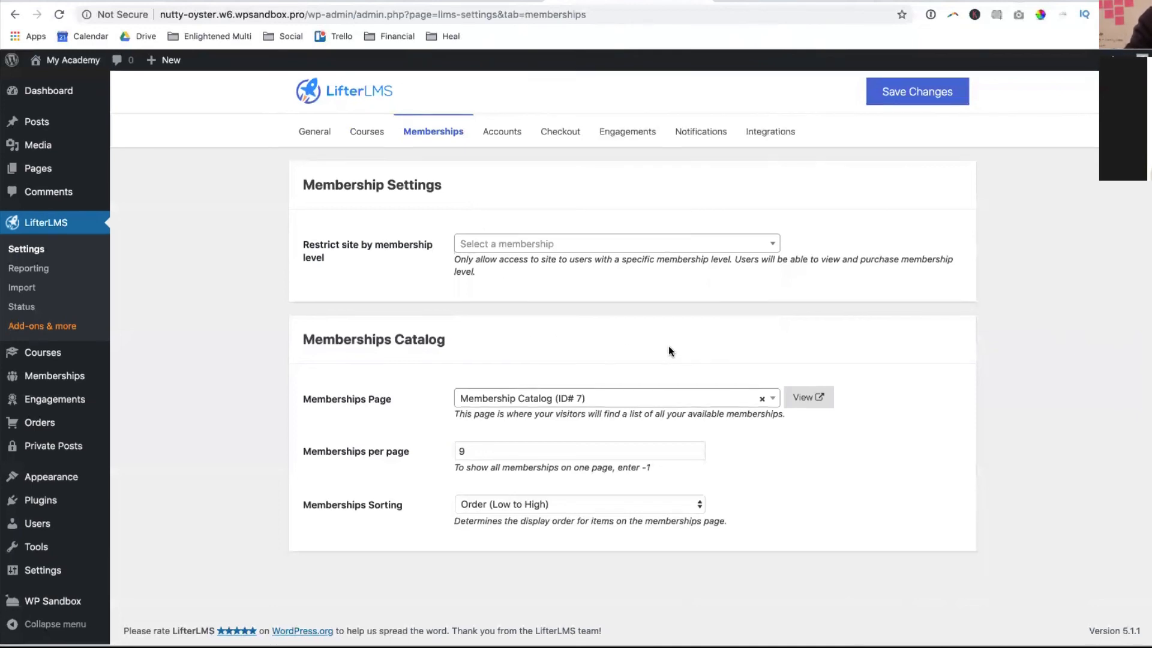
click(497, 146)
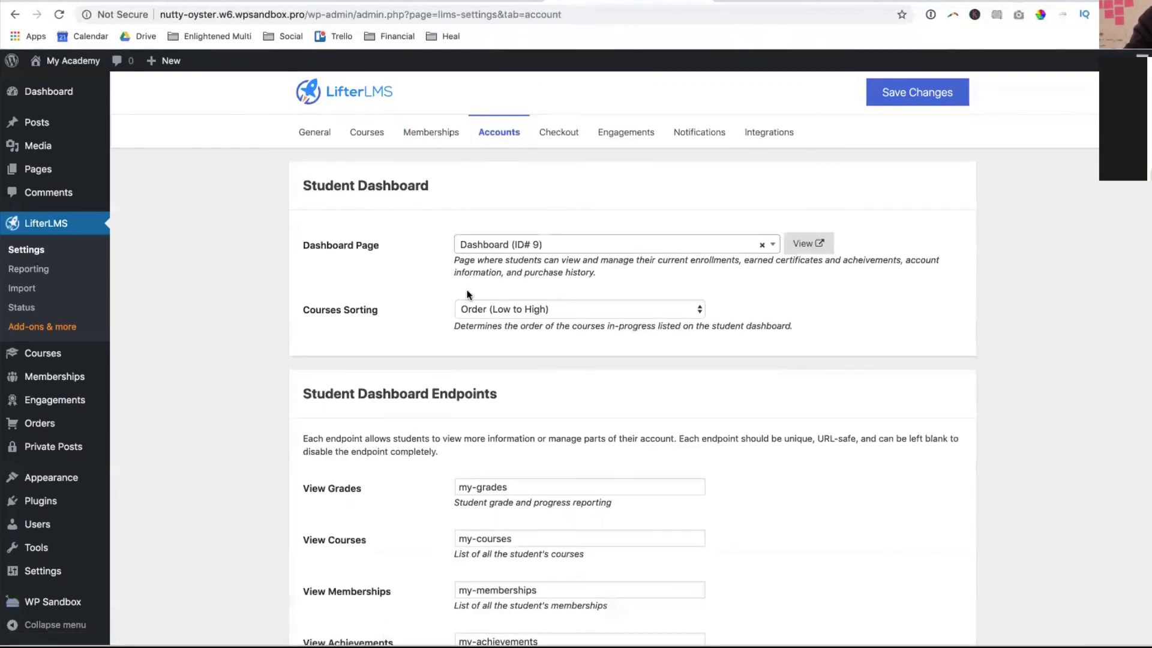
- Keep the Accounts Courses Sorting at Order (Low to High)
scroll(393, 516, down, 2)
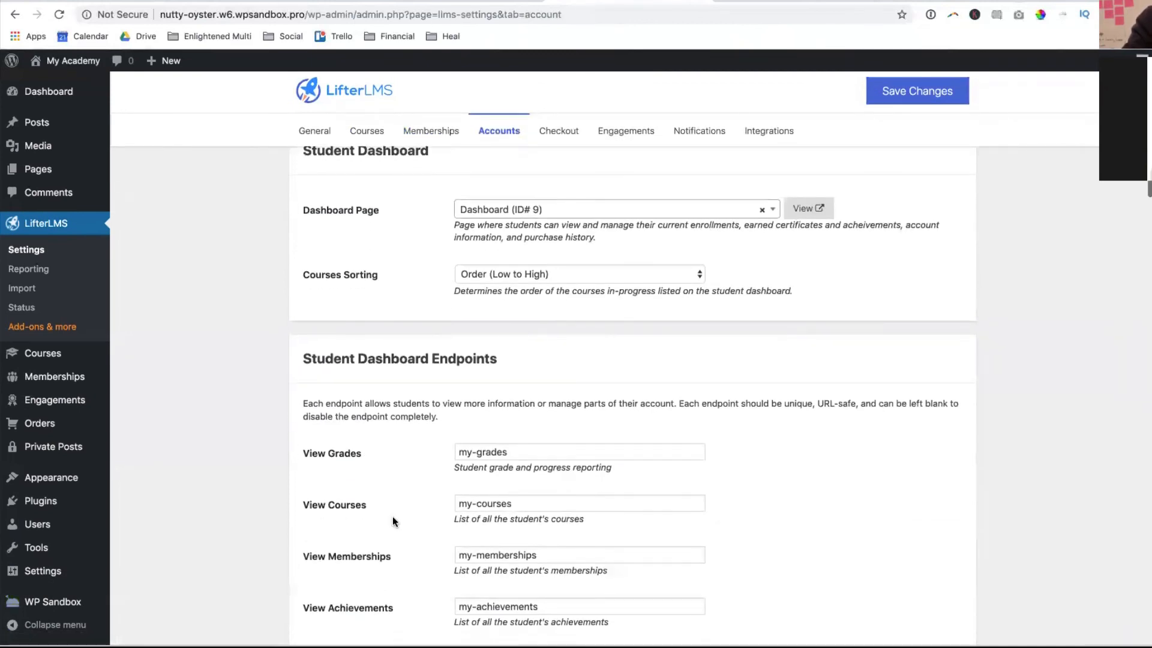
scroll(392, 516, up, 2)
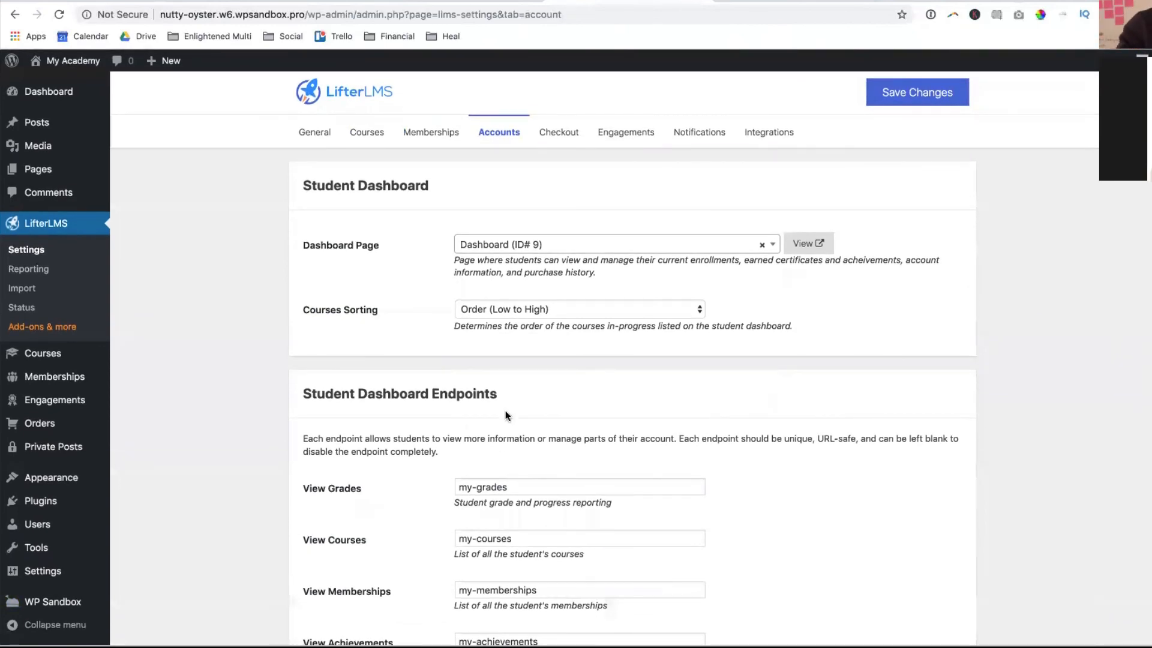
click(465, 311)
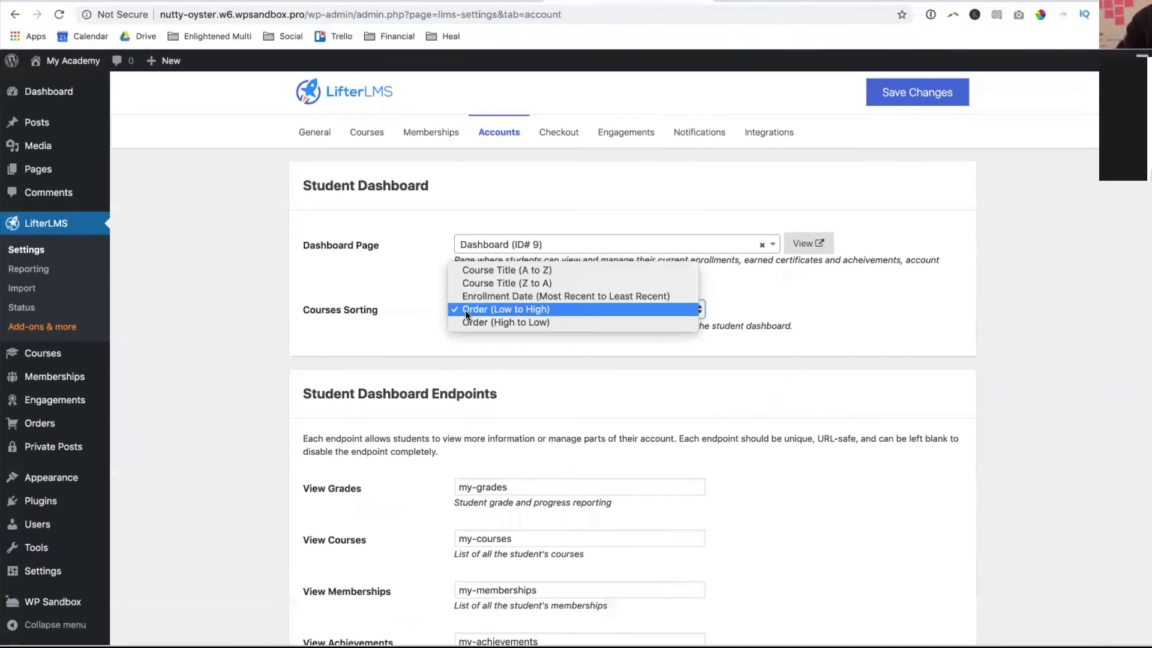
click(380, 300)
scroll(380, 299, down, 7)
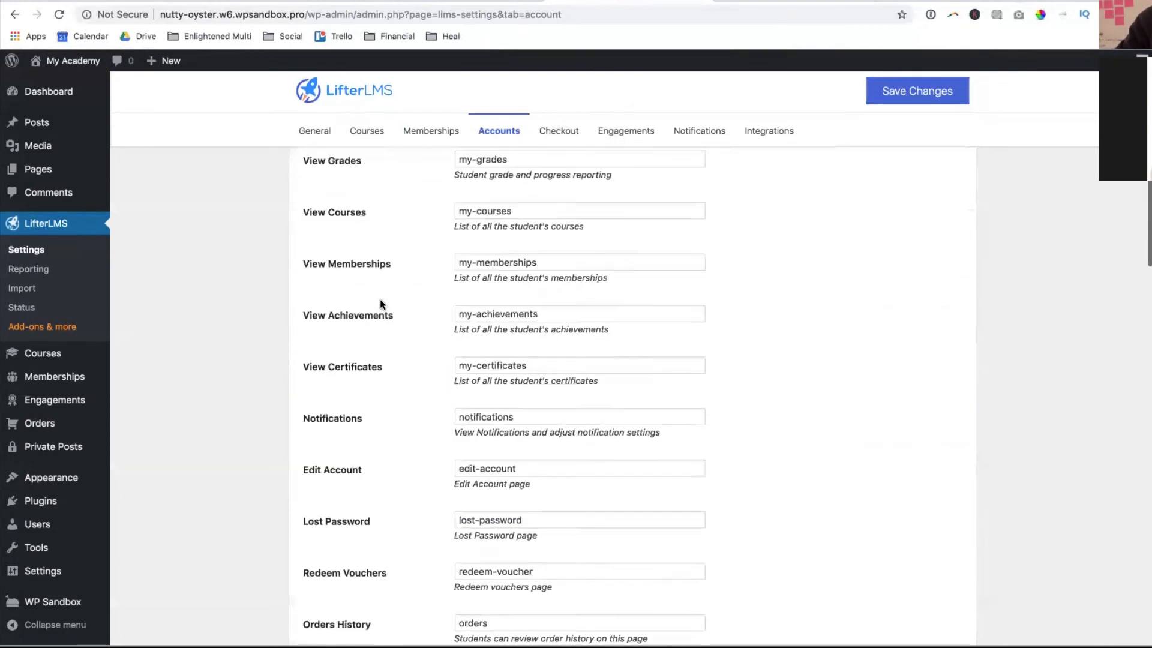
scroll(380, 302, up, 4)
scroll(380, 299, down, 2)
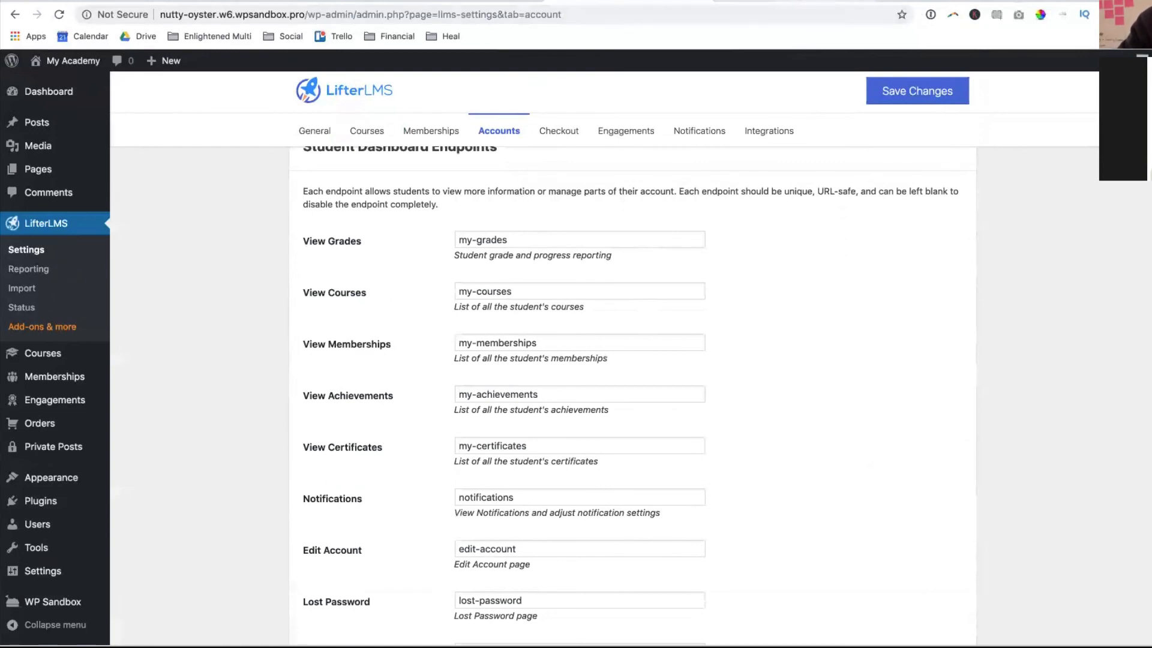
- Preview the student Dashboard page on the site, then return to the Accounts settings
key(ctrl+Tab)
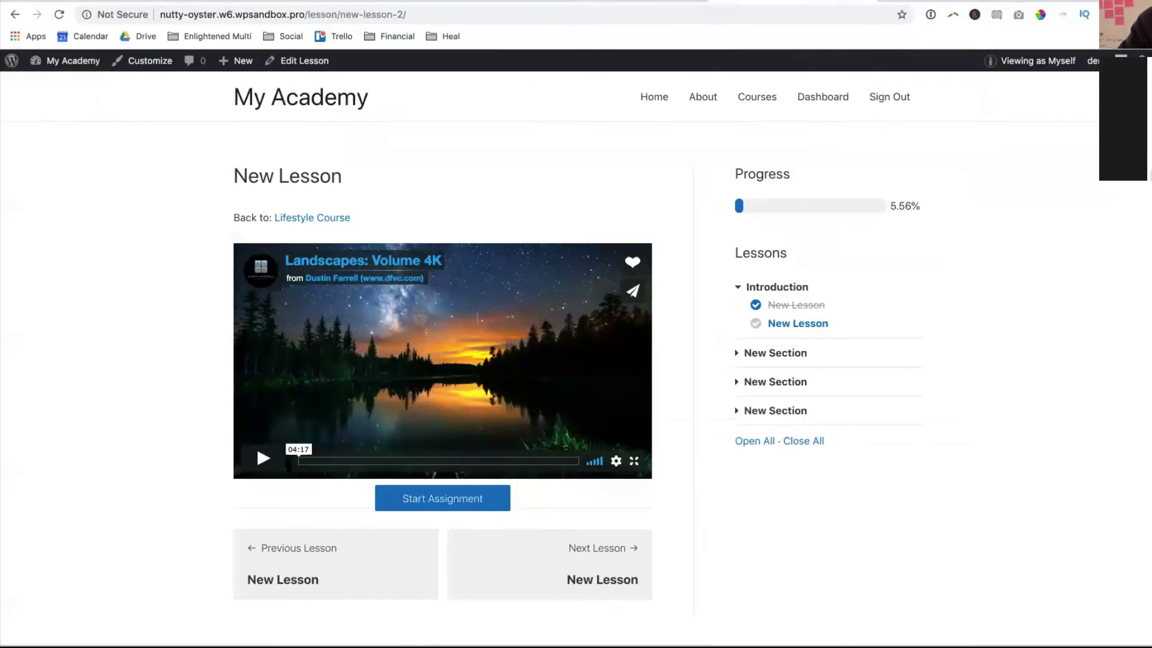
click(824, 98)
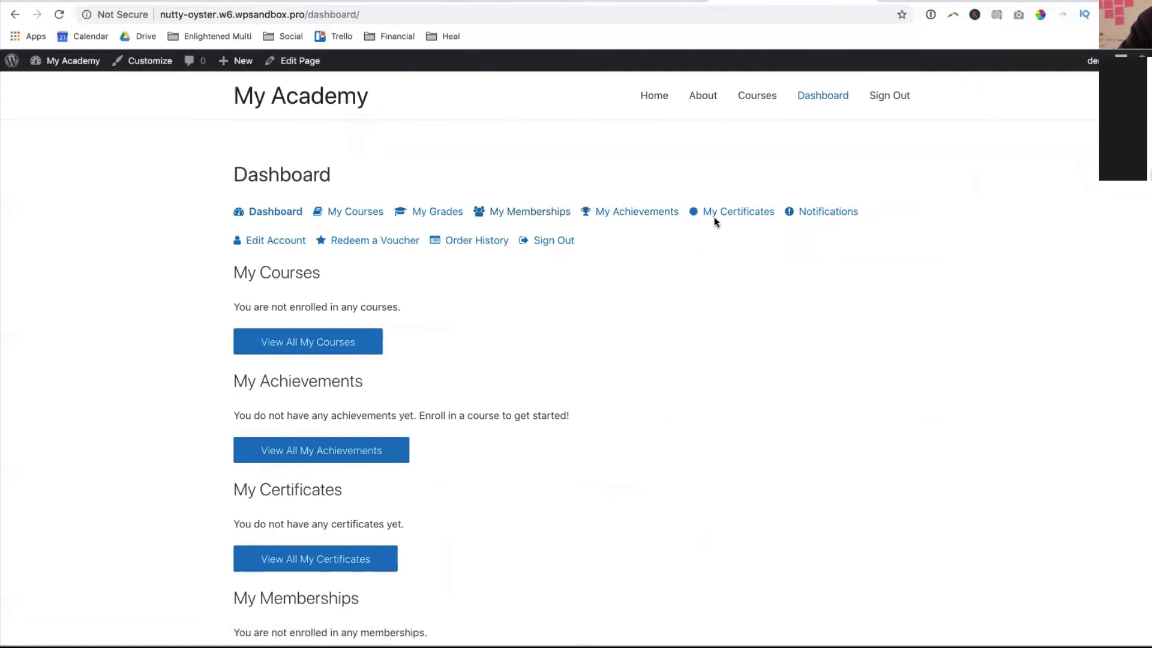
click(614, 1)
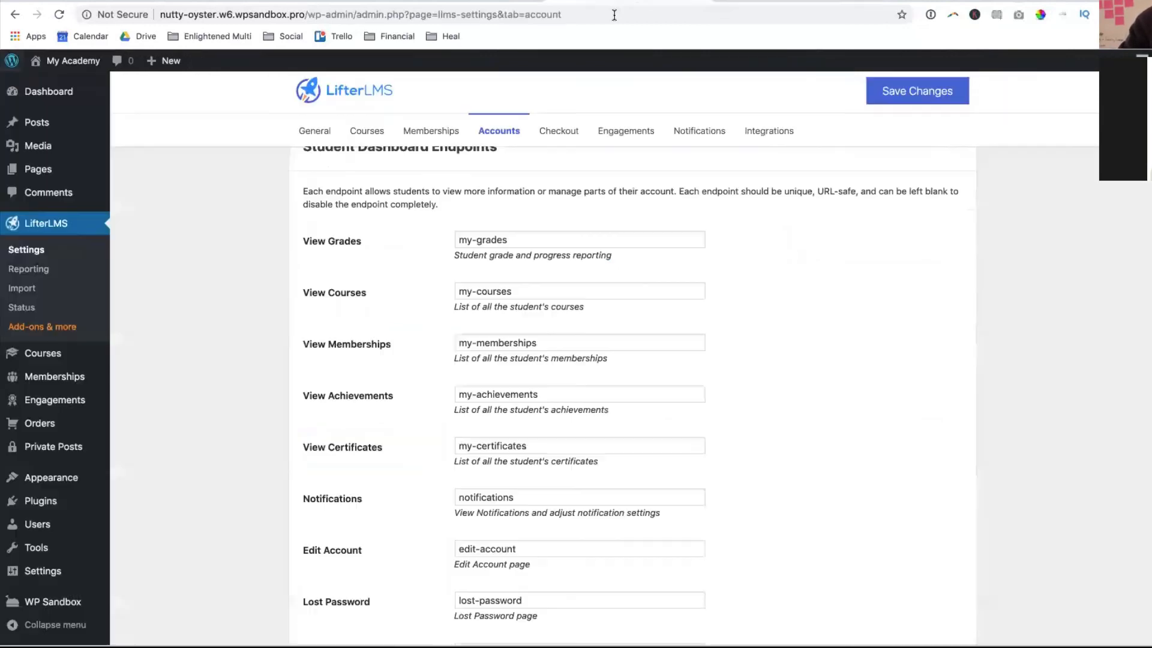
- Clear the View Memberships endpoint value 'my-memberships'
click(532, 341)
key(ctrl+a)
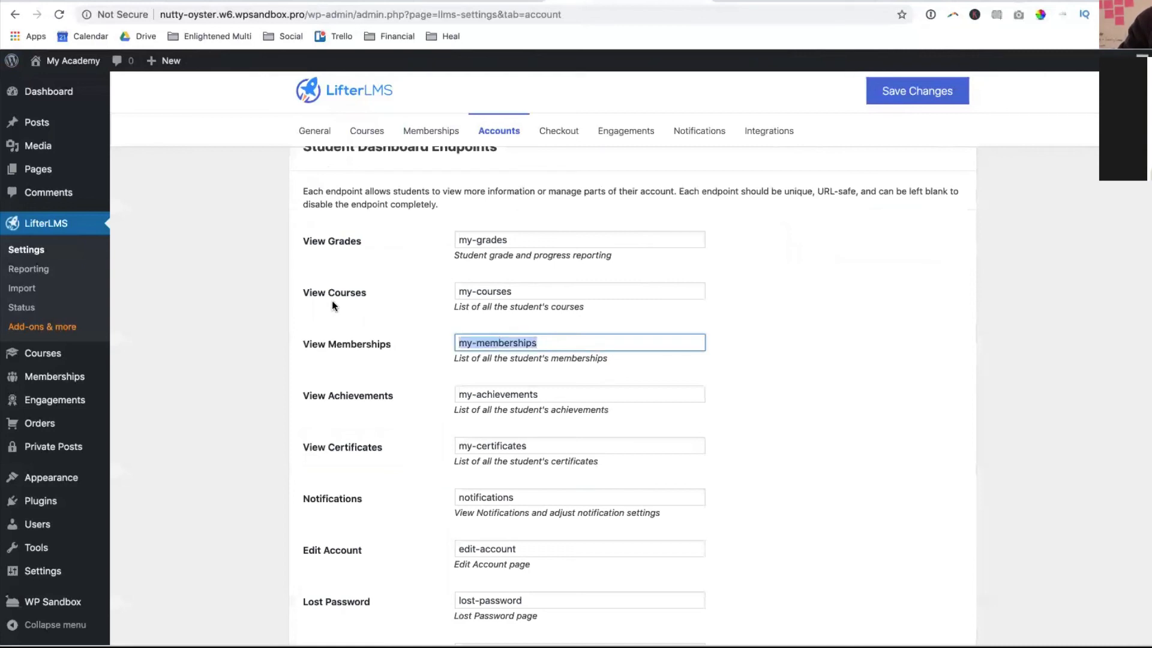
key(BackSpace)
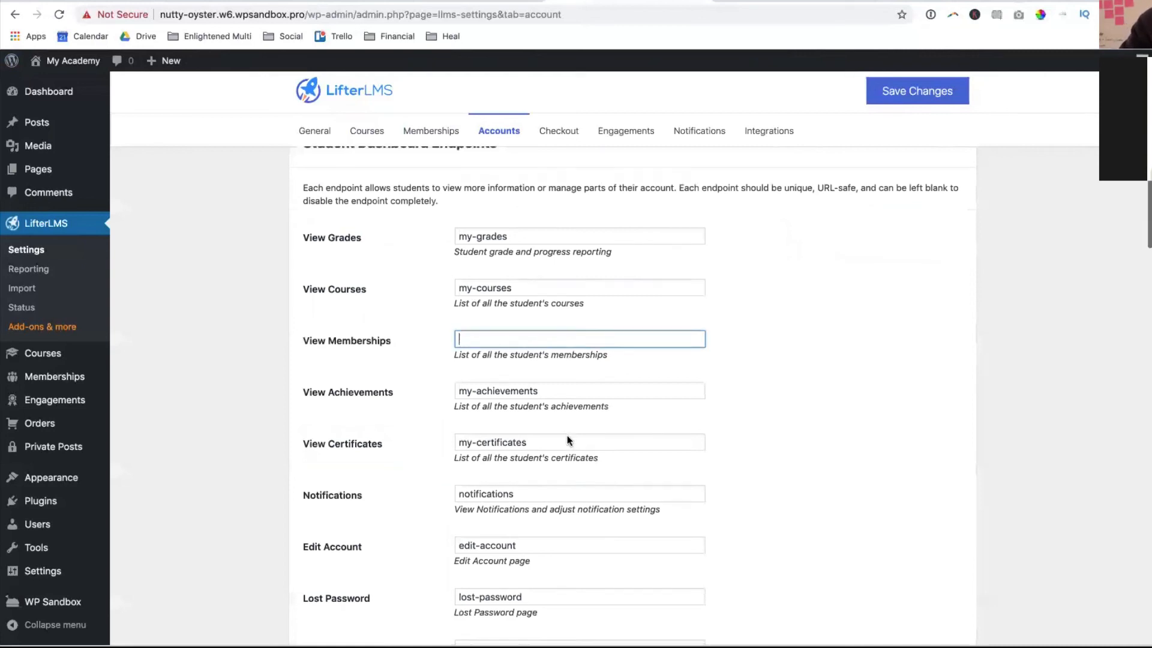
scroll(567, 441, down, 1)
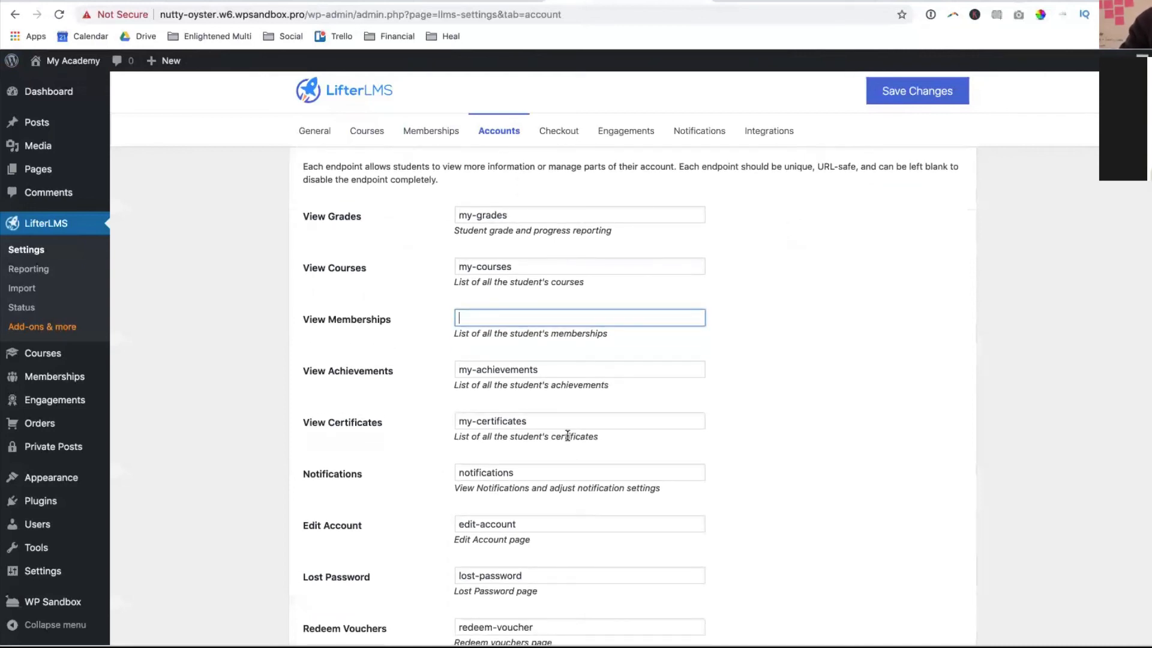
scroll(568, 435, down, 5)
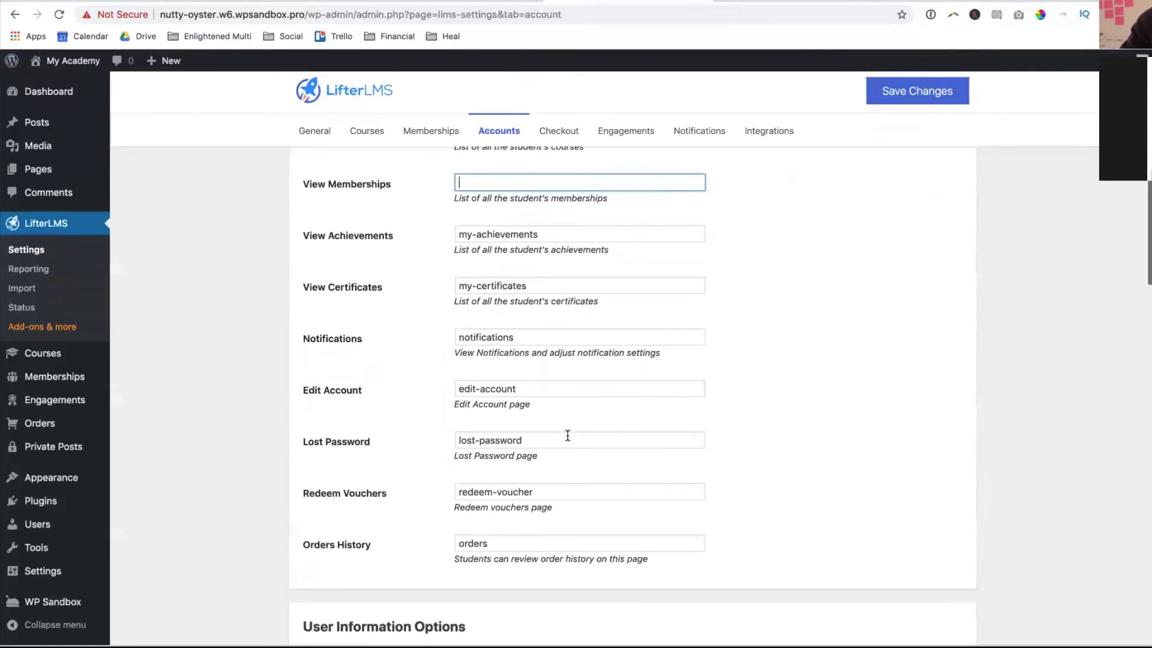
- Open the Checkout settings and keep United States as the default country
click(560, 139)
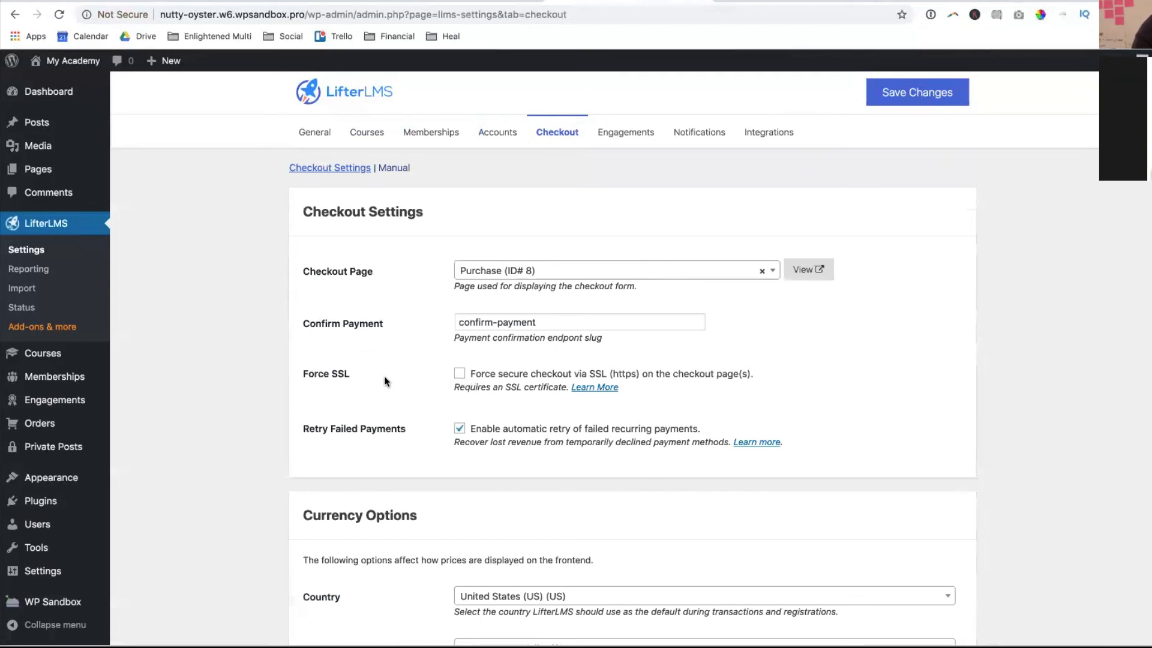
double_click(340, 373)
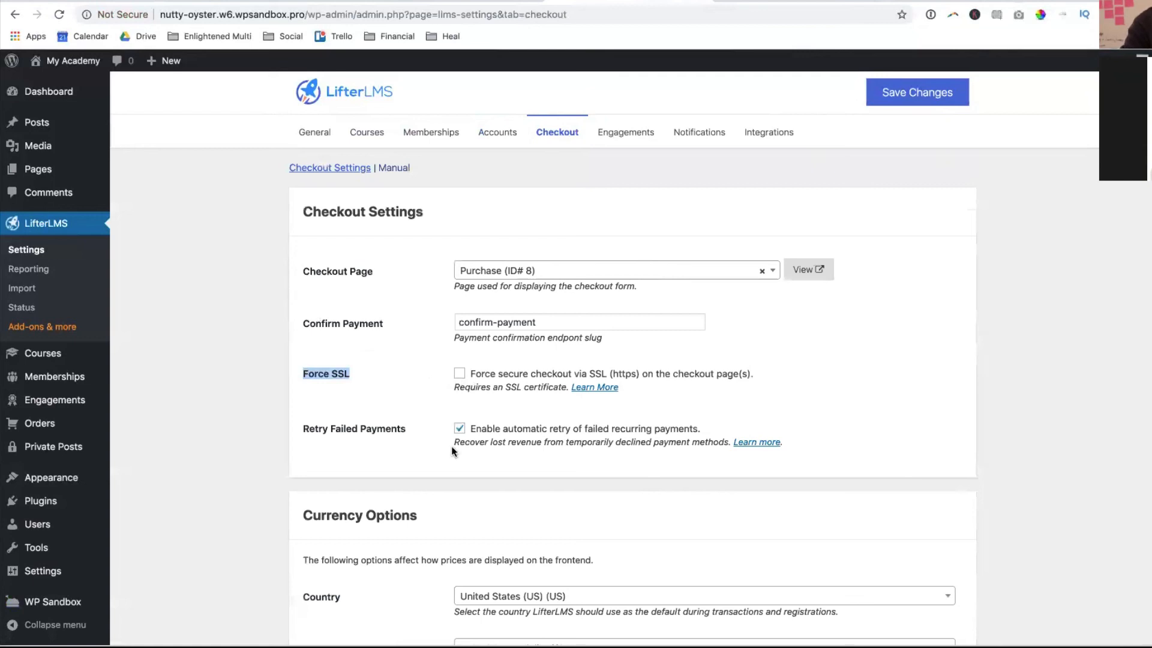
scroll(534, 360, down, 5)
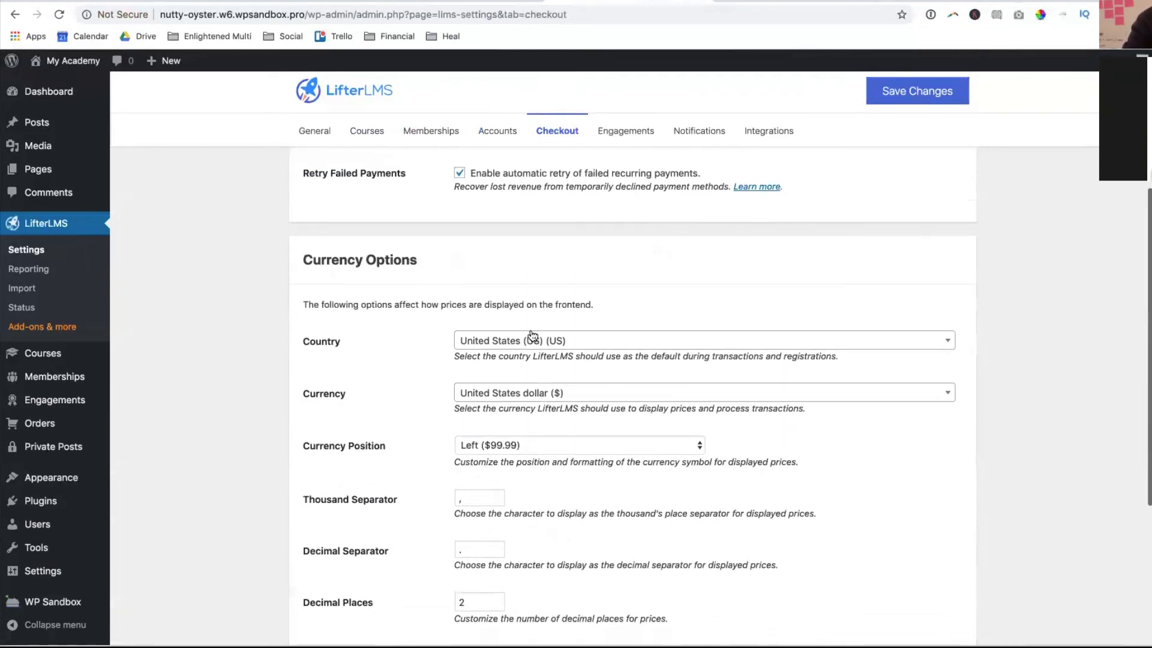
click(521, 340)
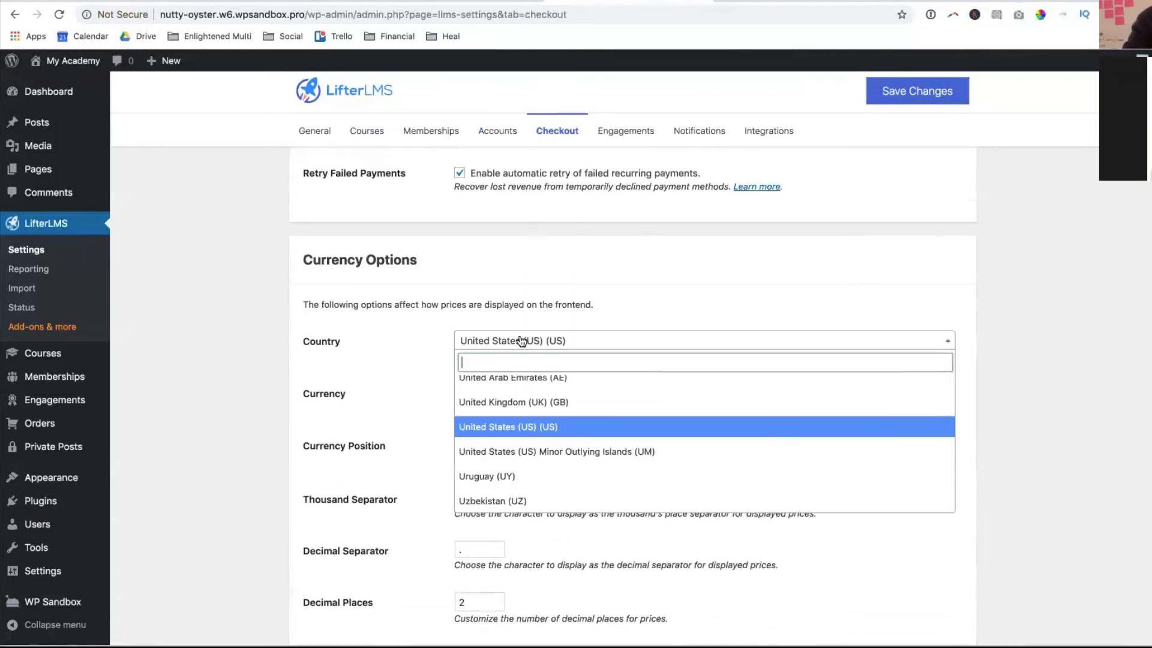
click(521, 340)
- Review the Payment Gateways section, then go to the Engagements settings tab
scroll(325, 358, down, 3)
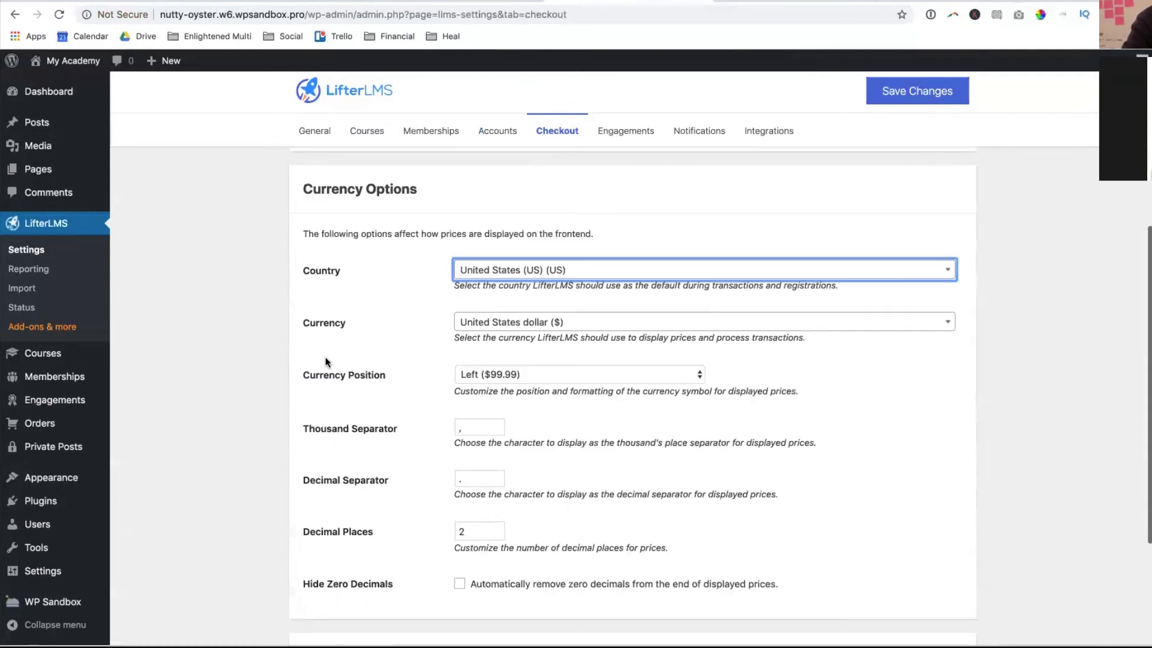
scroll(483, 447, down, 3)
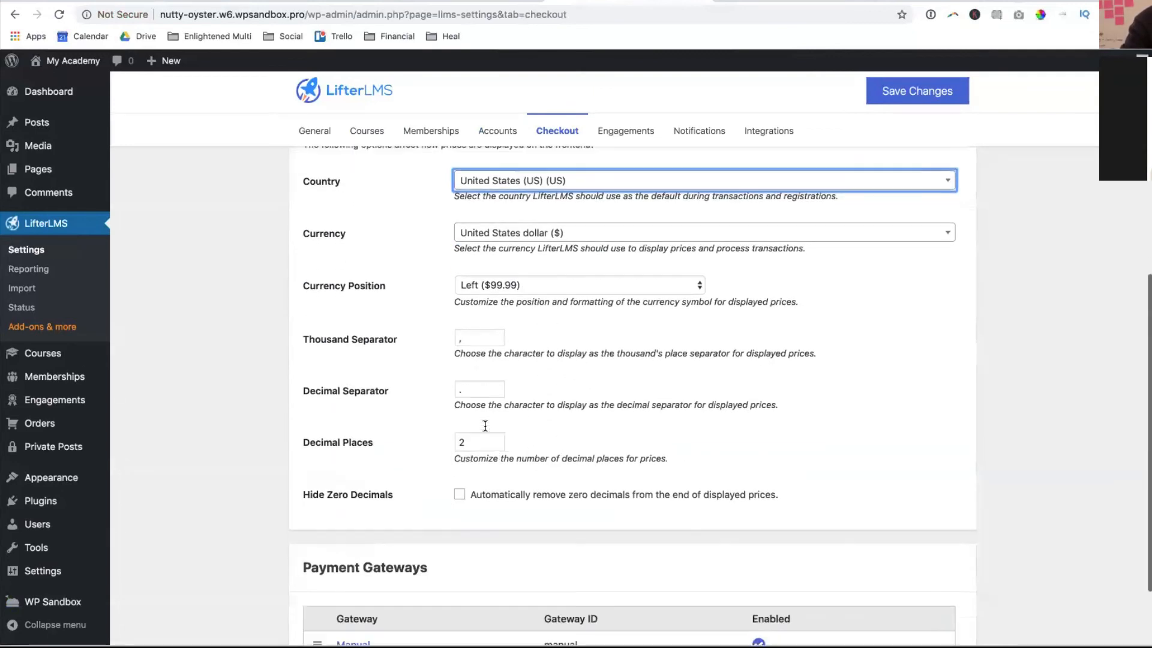
scroll(638, 280, up, 10)
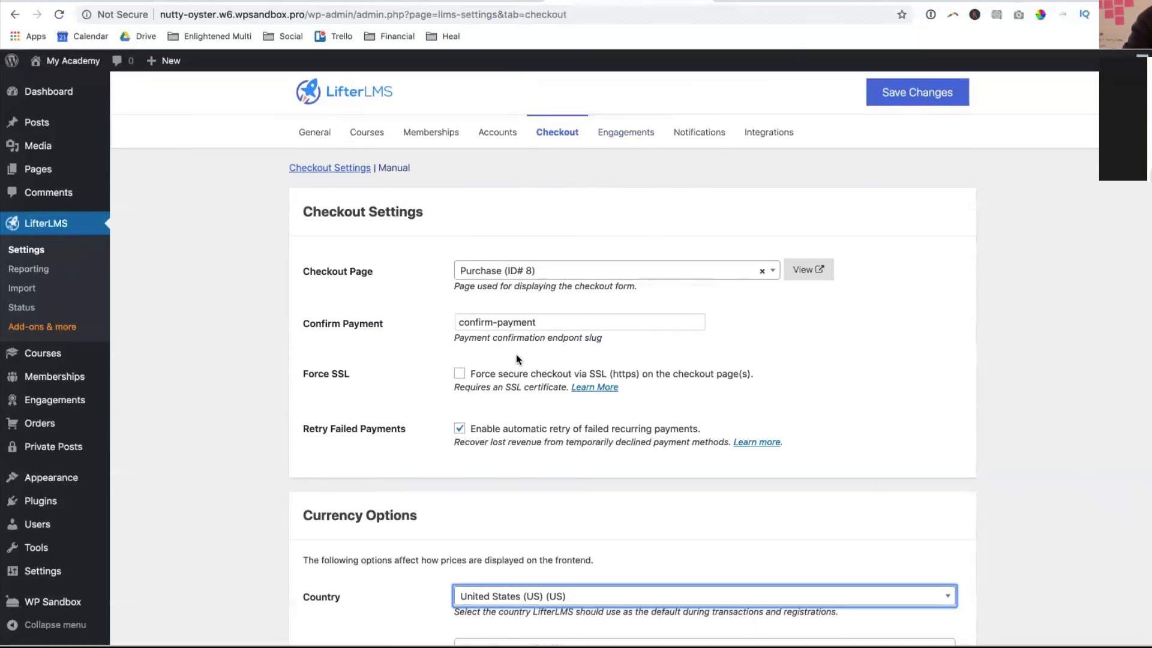
scroll(516, 354, down, 1)
scroll(517, 360, up, 1)
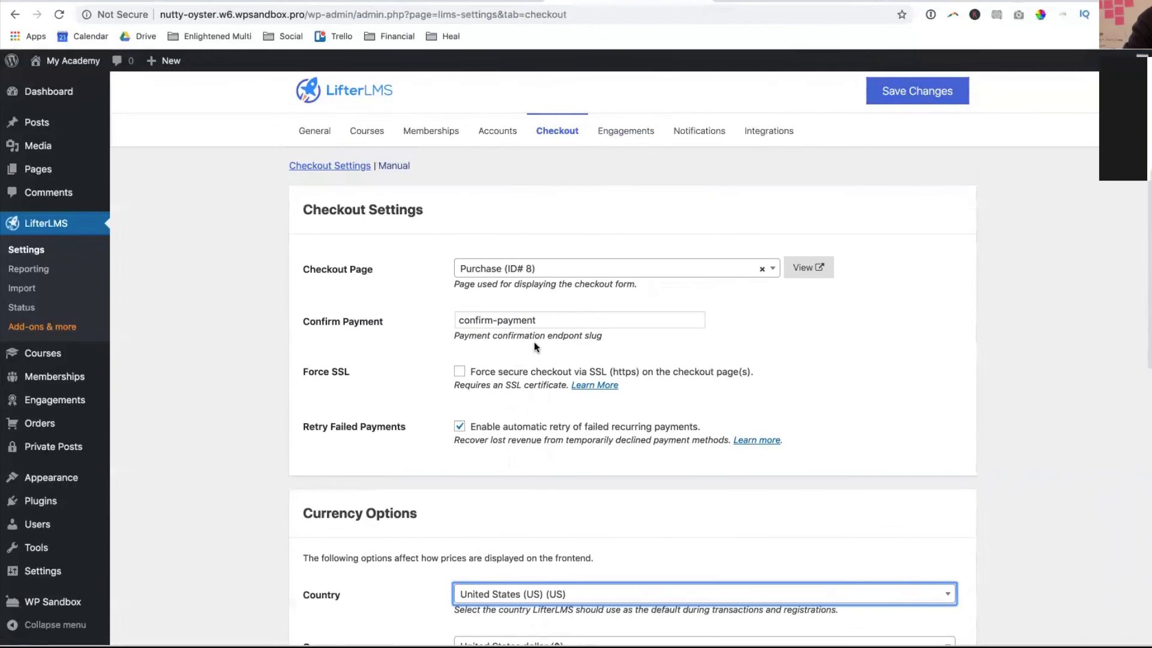
scroll(525, 315, down, 9)
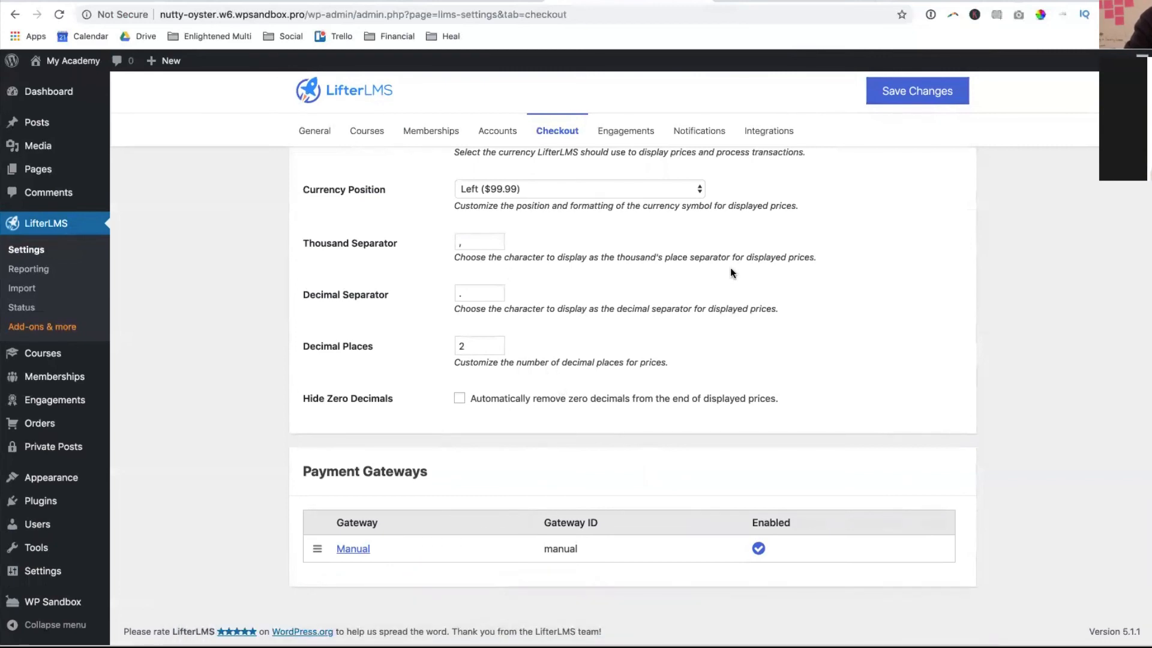
scroll(730, 267, up, 1)
click(619, 132)
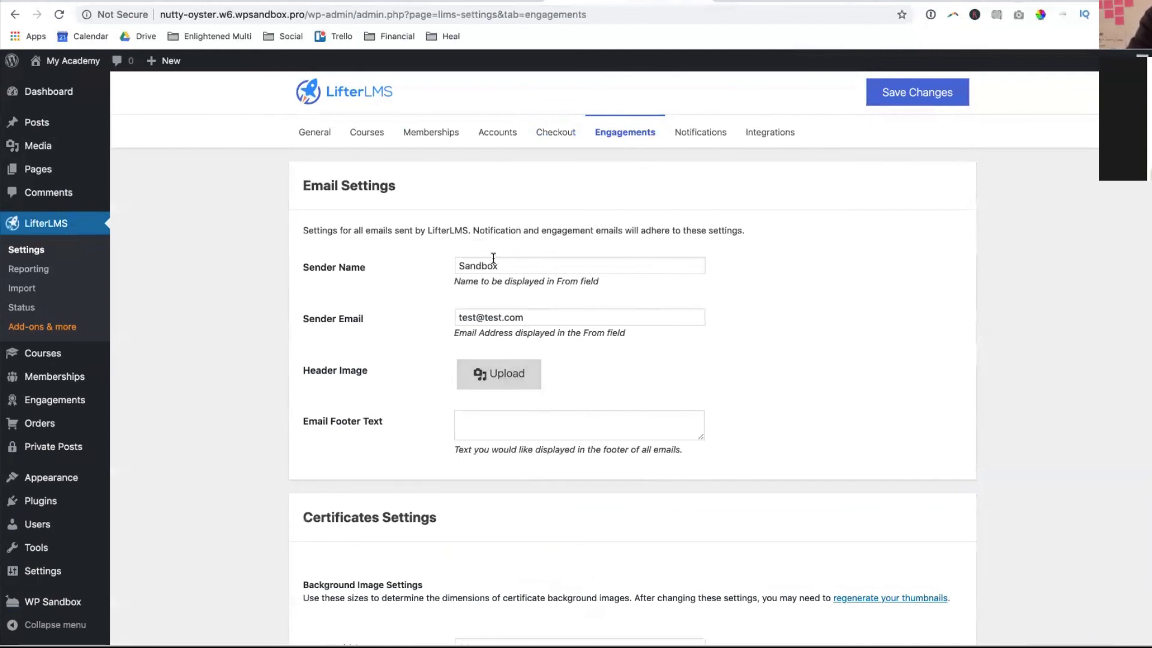
- Replace the engagement email sender name with the owner's full name and clear the Sender Email field
drag(511, 264, 413, 262)
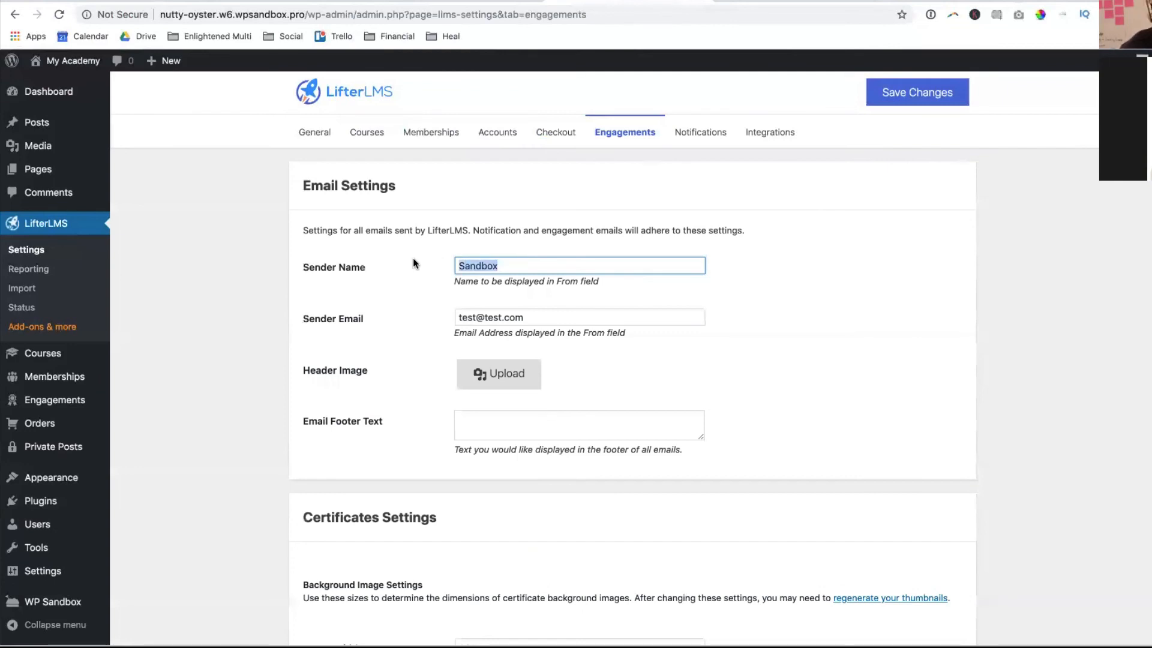
text(Chris )
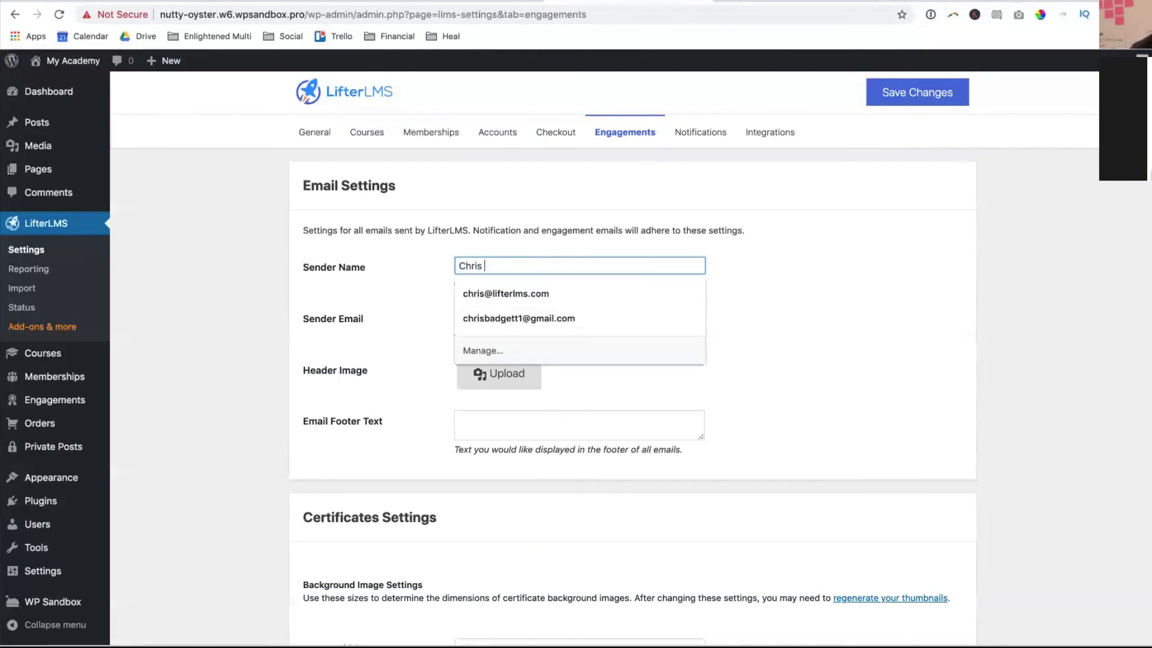
text(Badgett)
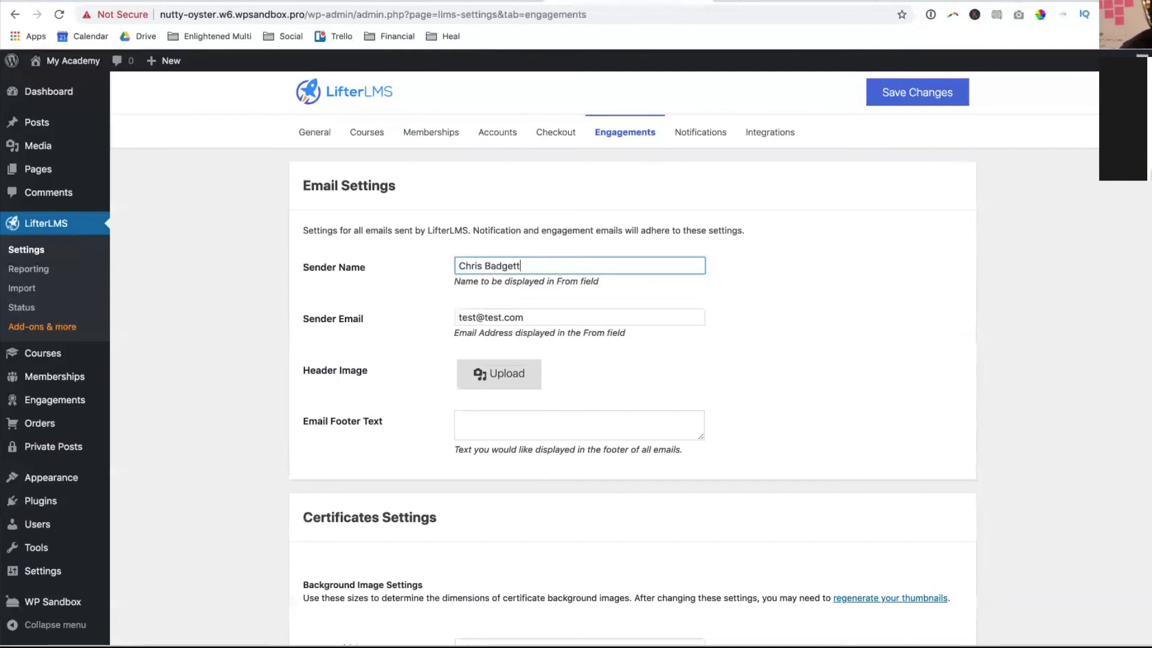
drag(532, 315, 430, 318)
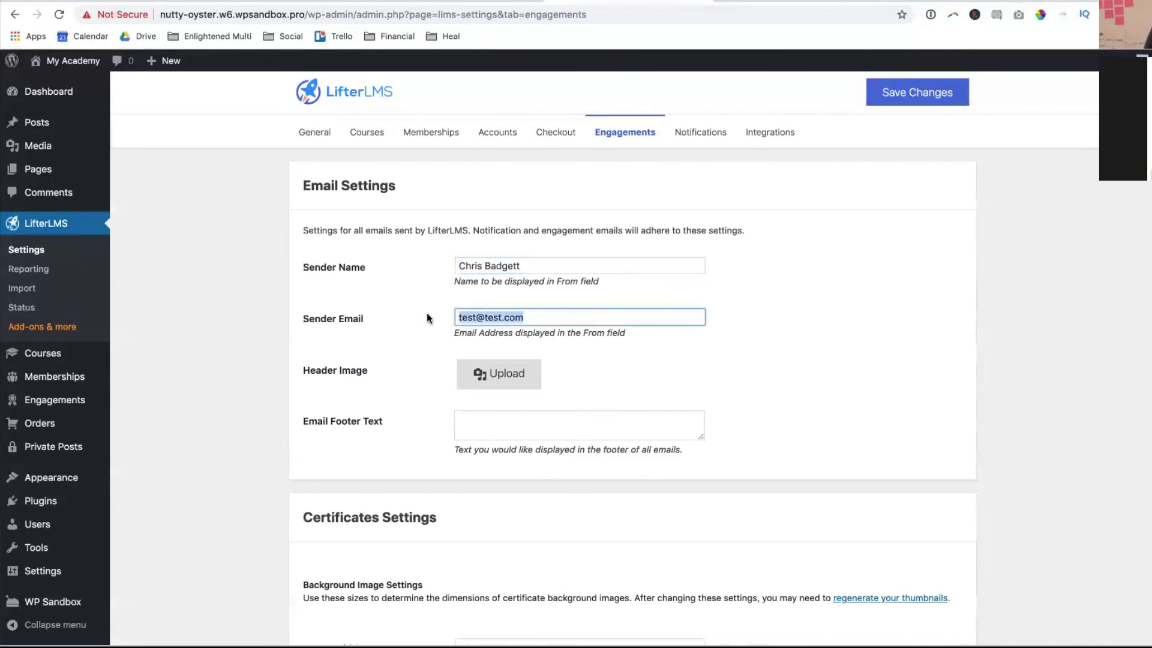
text(chris)
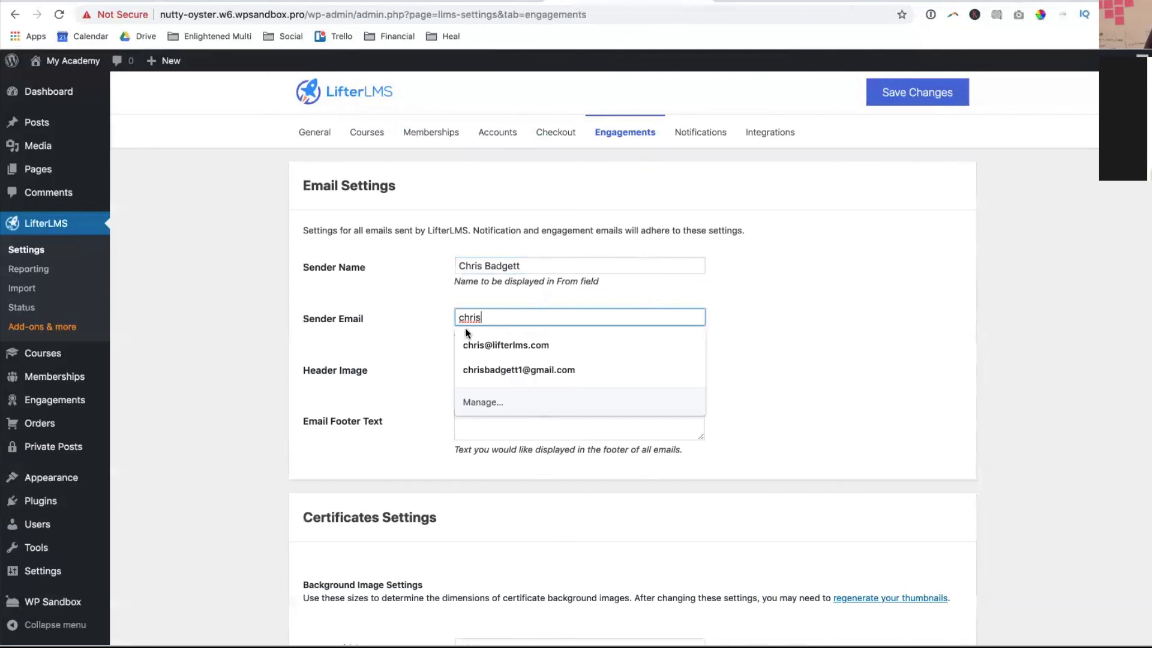
key(BackSpace)
key(BackSpace)
key(BackSpace)
key(BackSpace)
key(BackSpace)
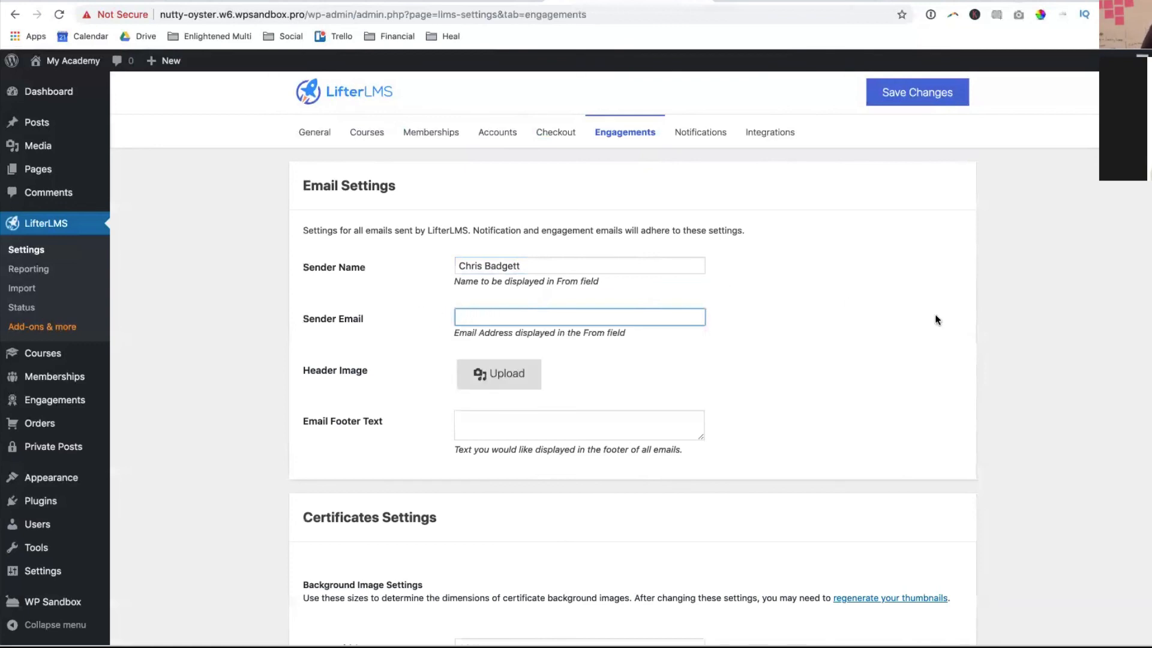
scroll(698, 354, down, 2)
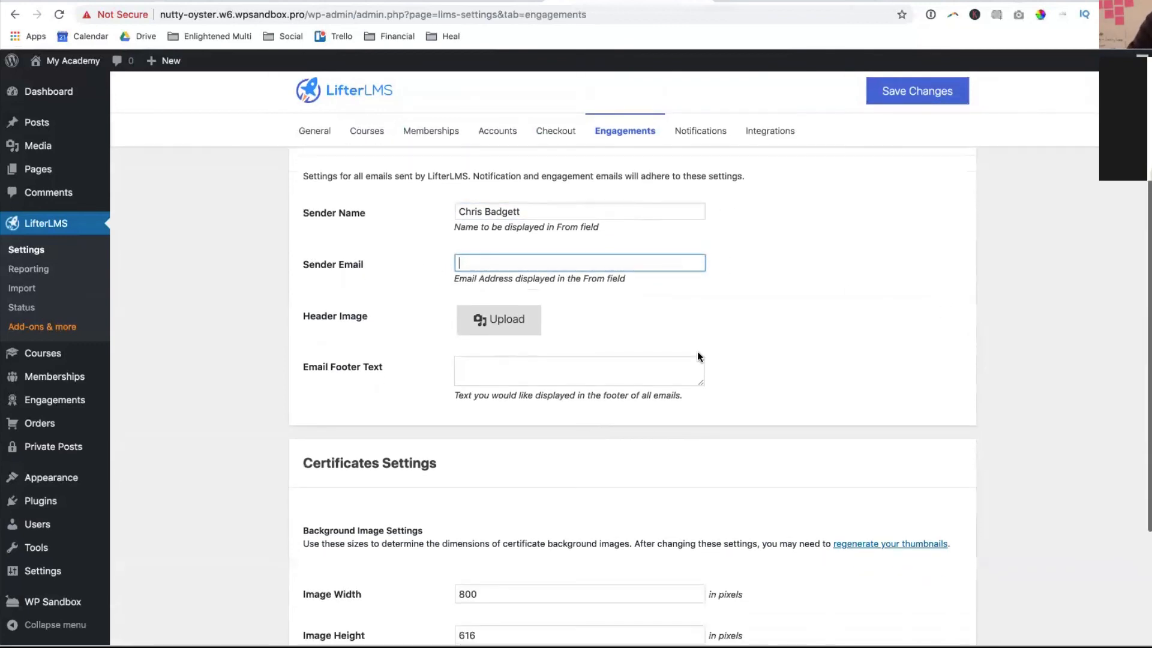
click(624, 367)
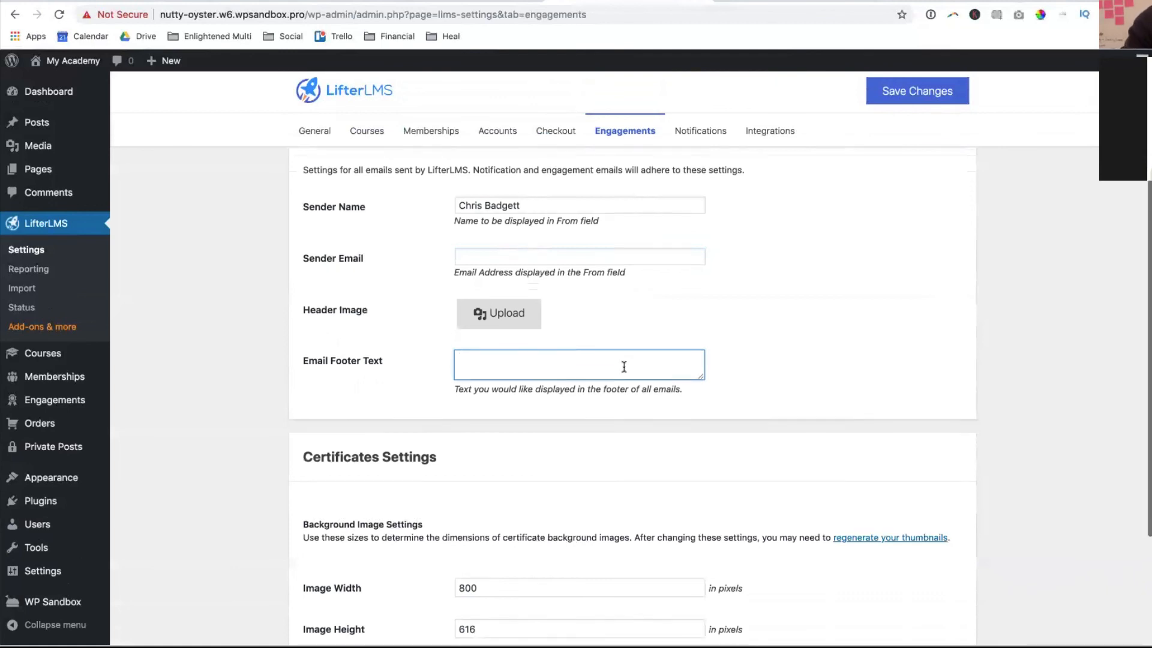
scroll(624, 367, down, 5)
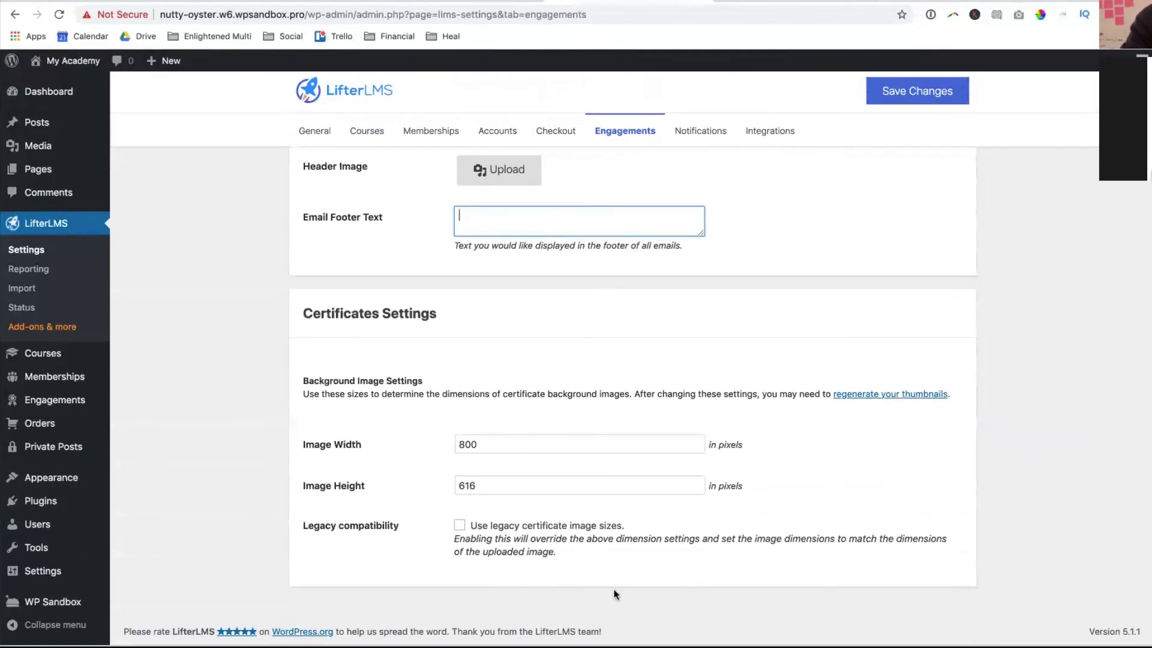
scroll(634, 382, up, 5)
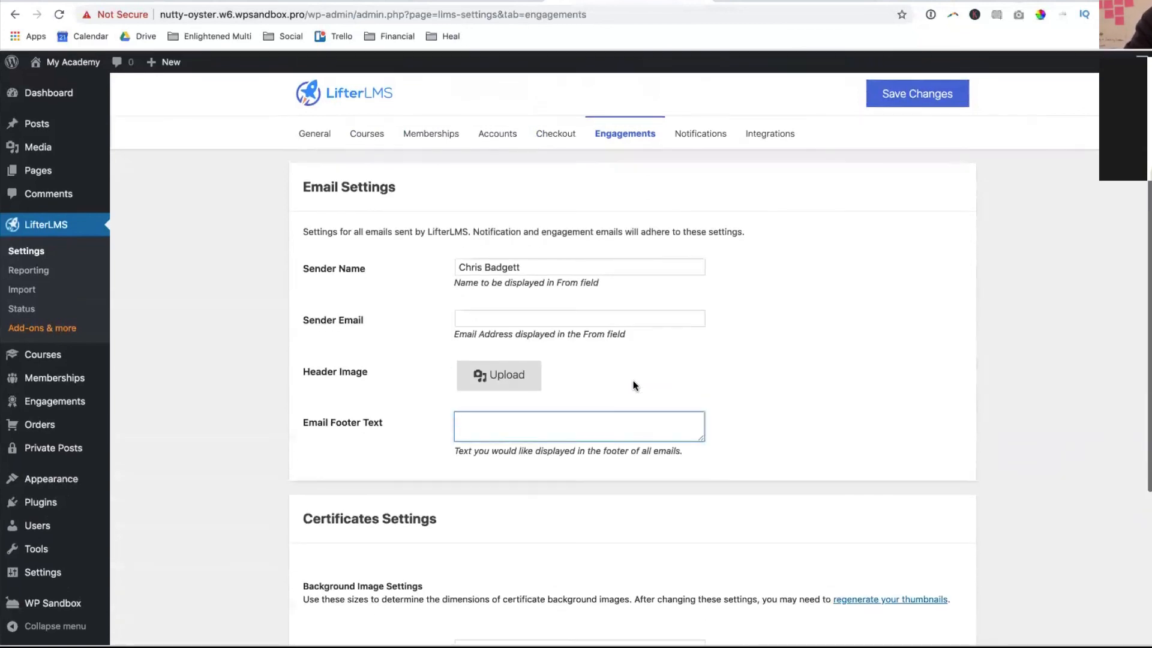
- Review the LifterLMS notifications table and open the Purchase Receipt email notification settings
click(690, 144)
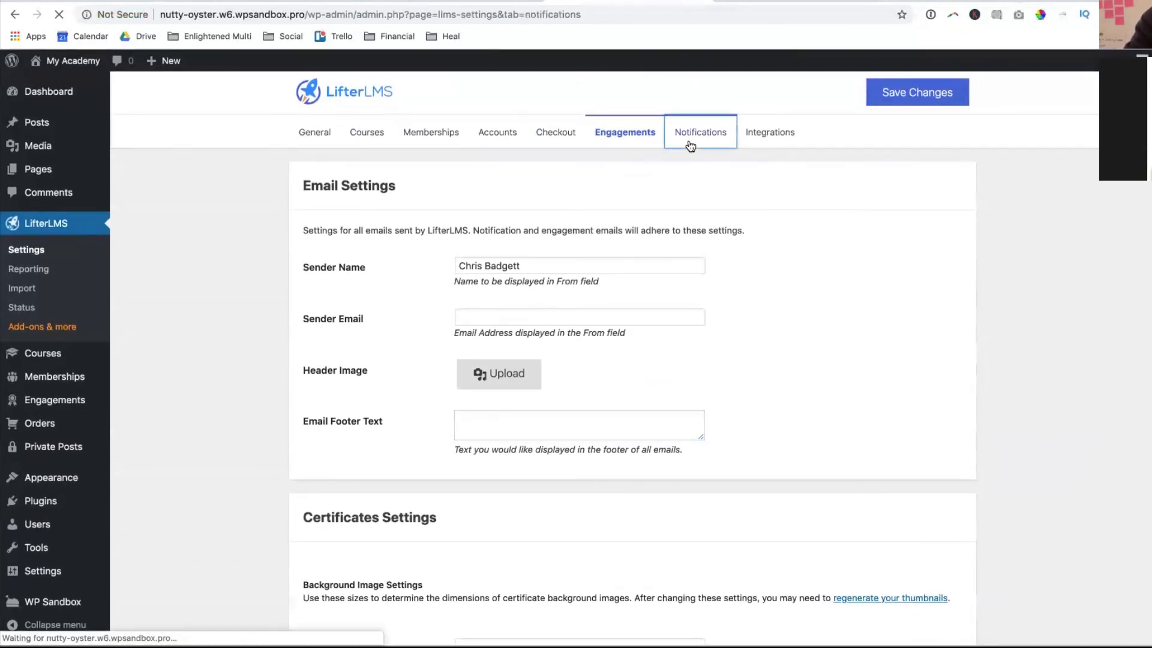
scroll(774, 336, down, 4)
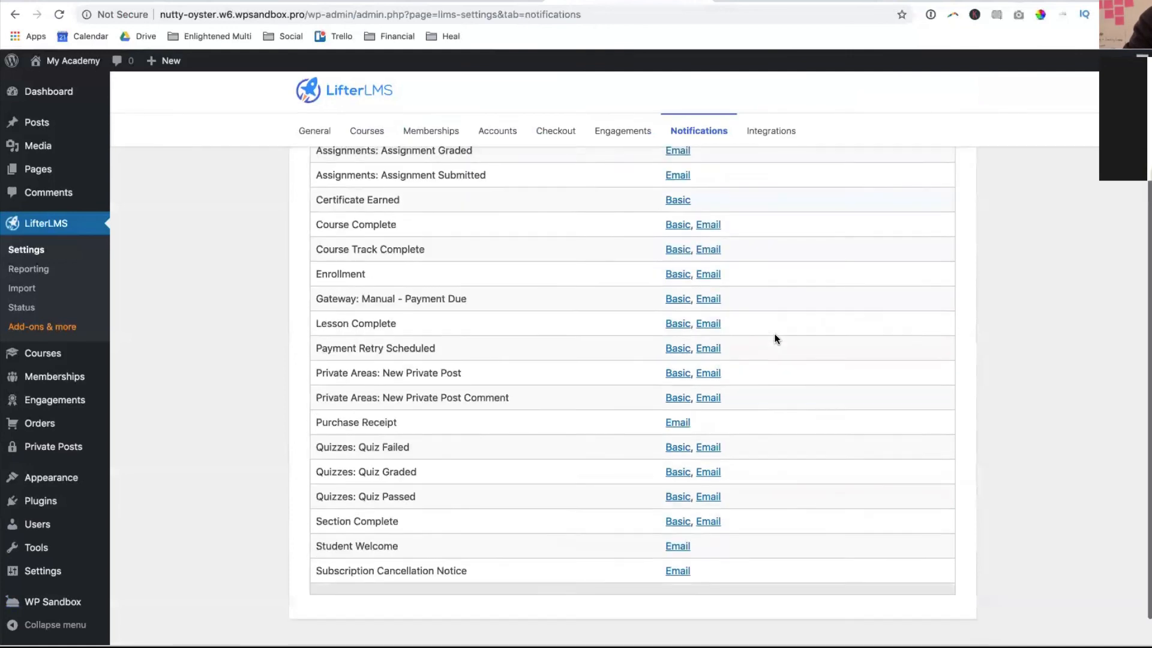
scroll(774, 339, up, 4)
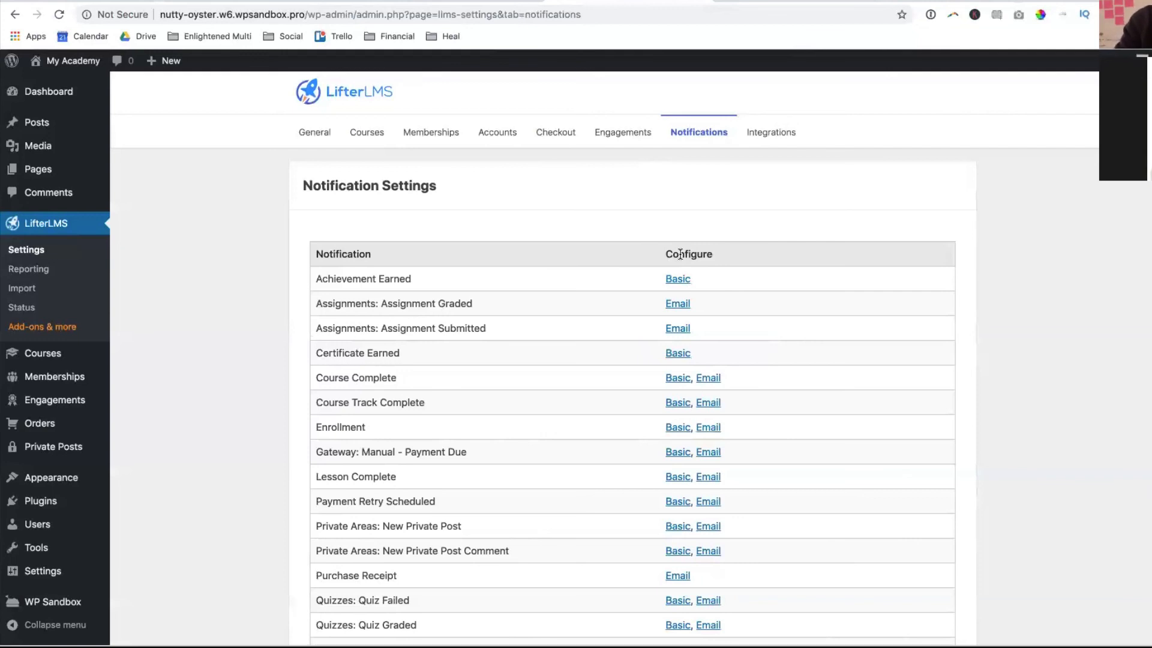
scroll(531, 366, down, 2)
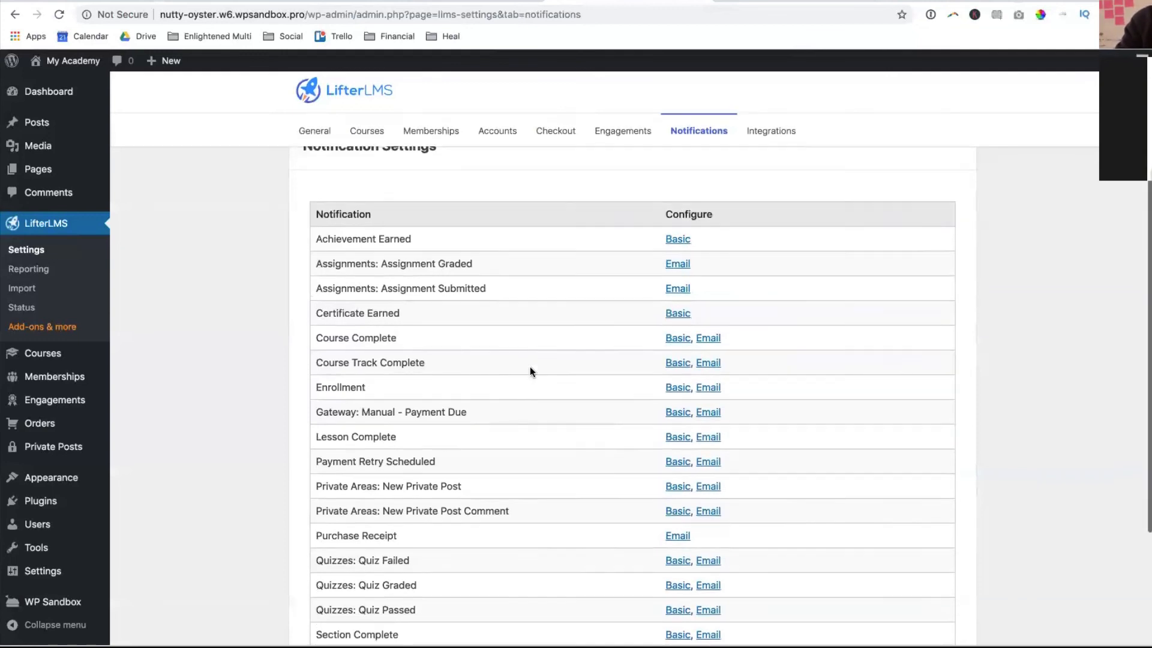
scroll(530, 367, down, 4)
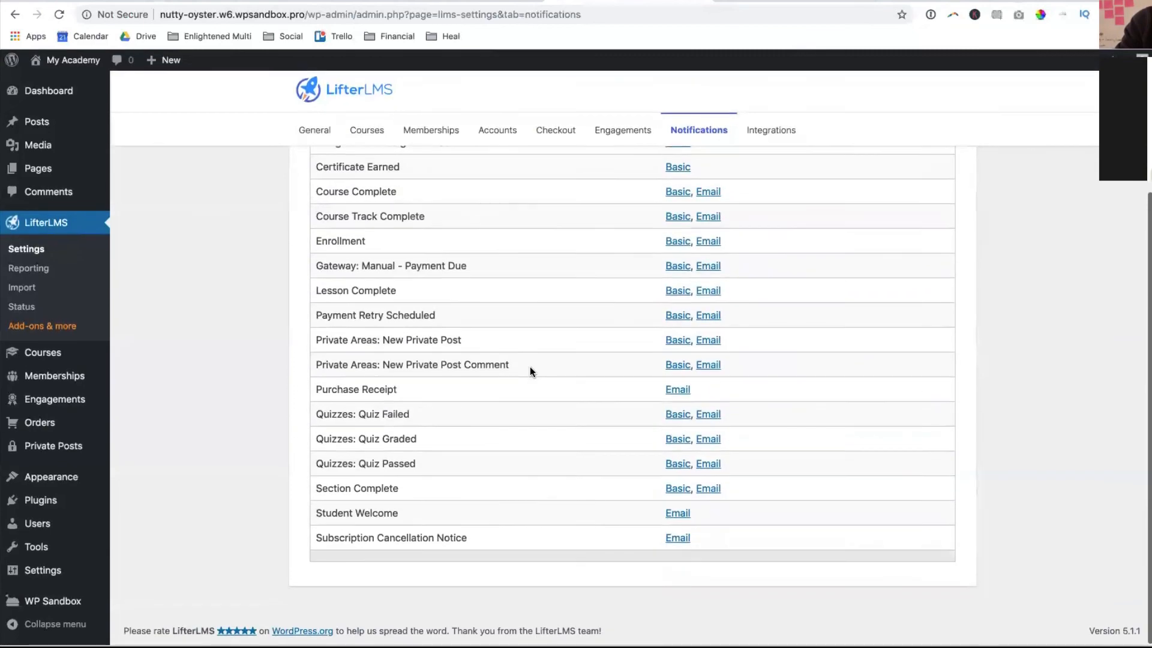
click(678, 391)
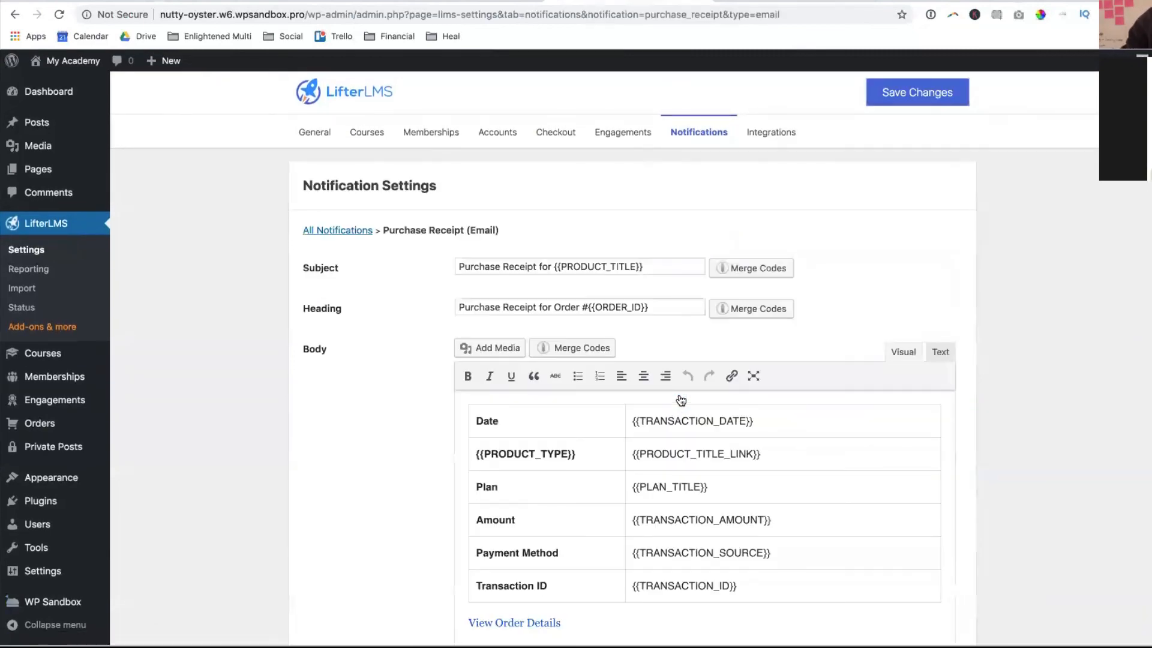
- Look over the Purchase Receipt email template, then show the LifterLMS Integrations settings
scroll(681, 400, down, 7)
scroll(681, 400, up, 4)
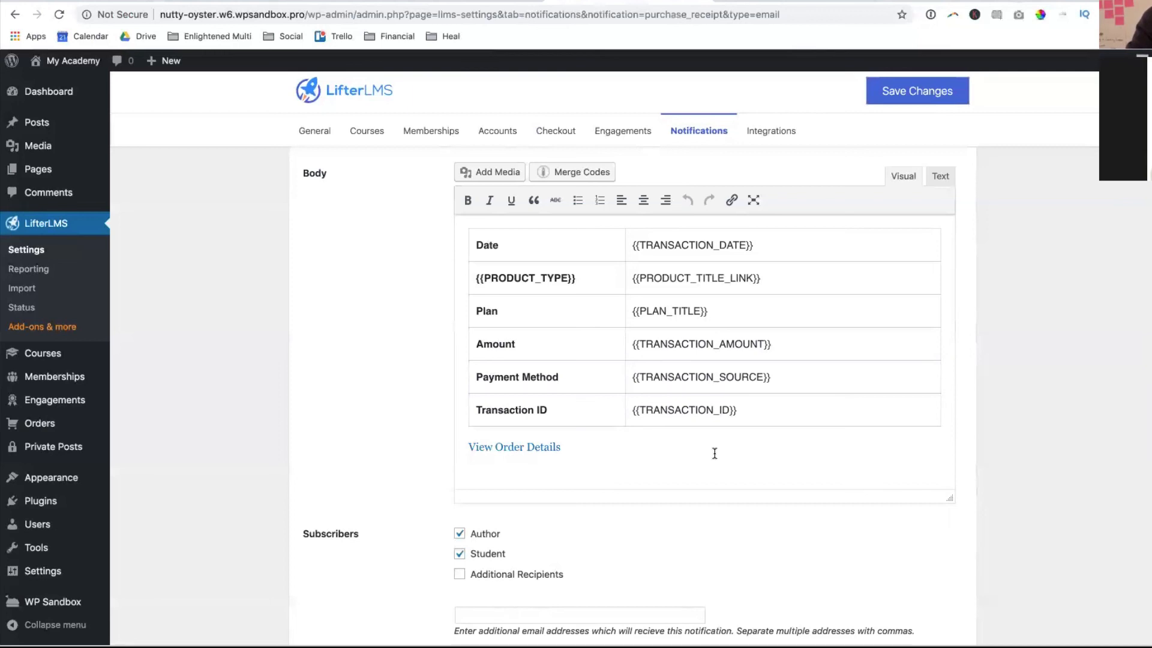
scroll(715, 454, up, 2)
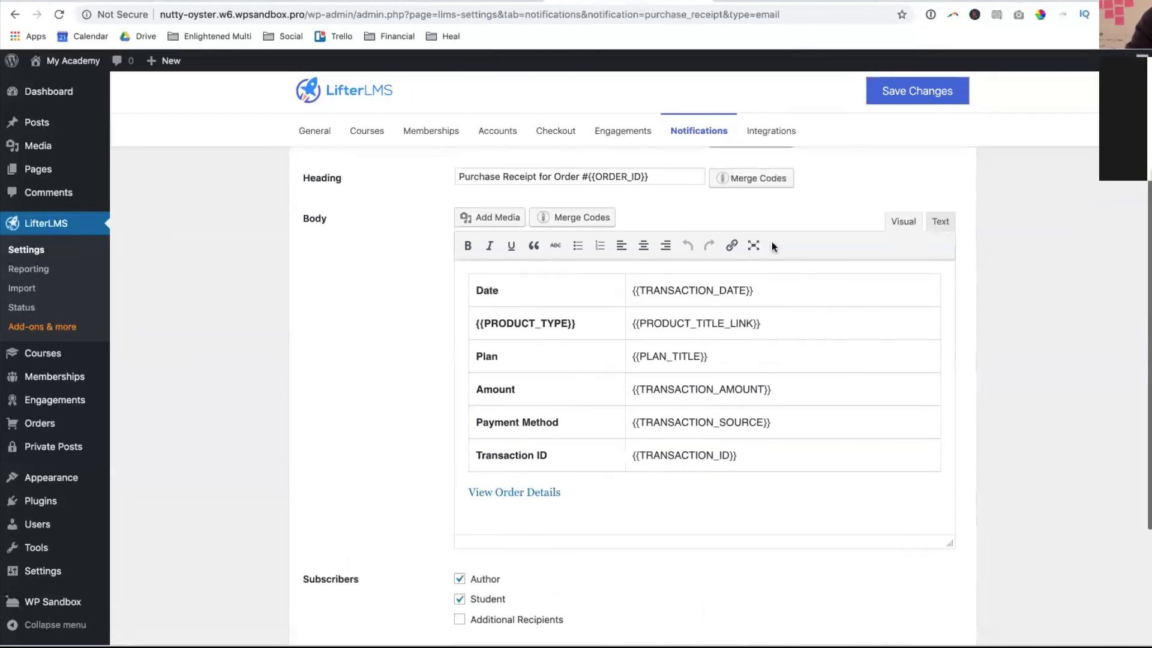
click(770, 130)
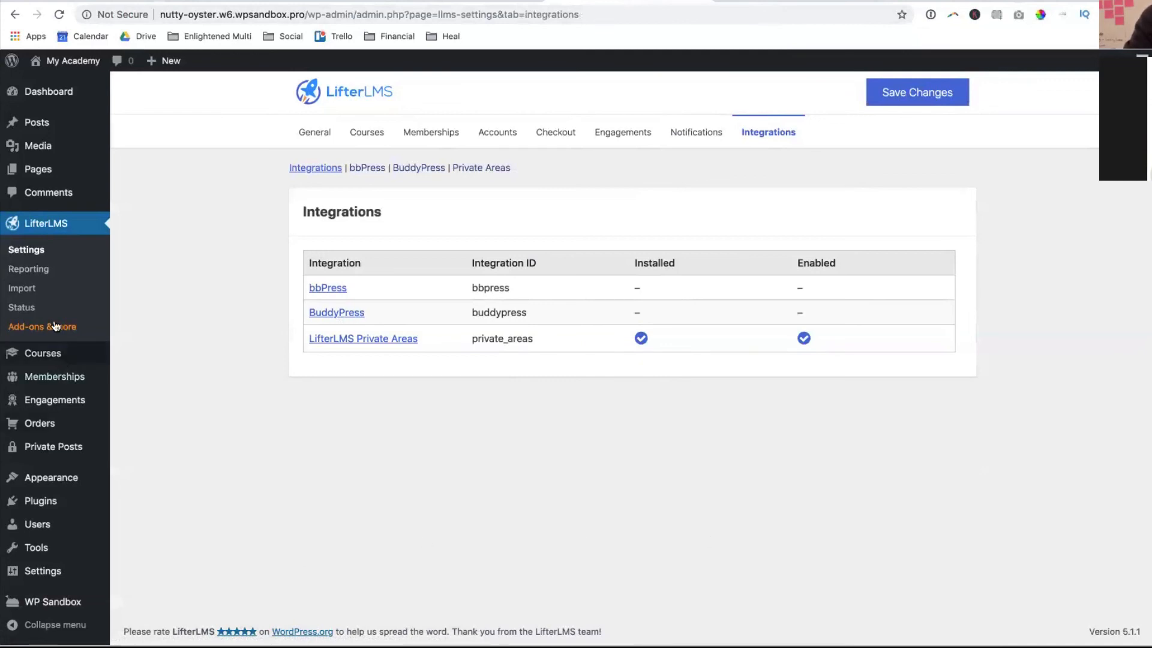
- Show the Media Library grid of uploaded badge icons and certificate backgrounds
click(57, 148)
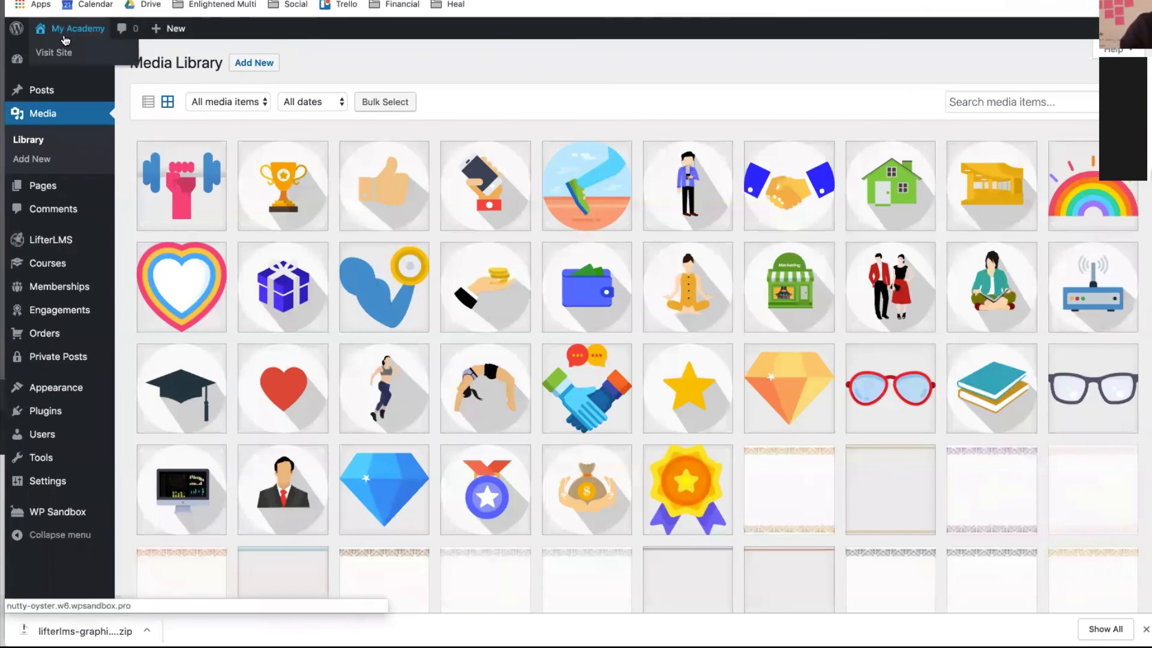
- On the public site, open the Lifestyle Course from Courses and view its 5.56% progress and lessons
click(59, 52)
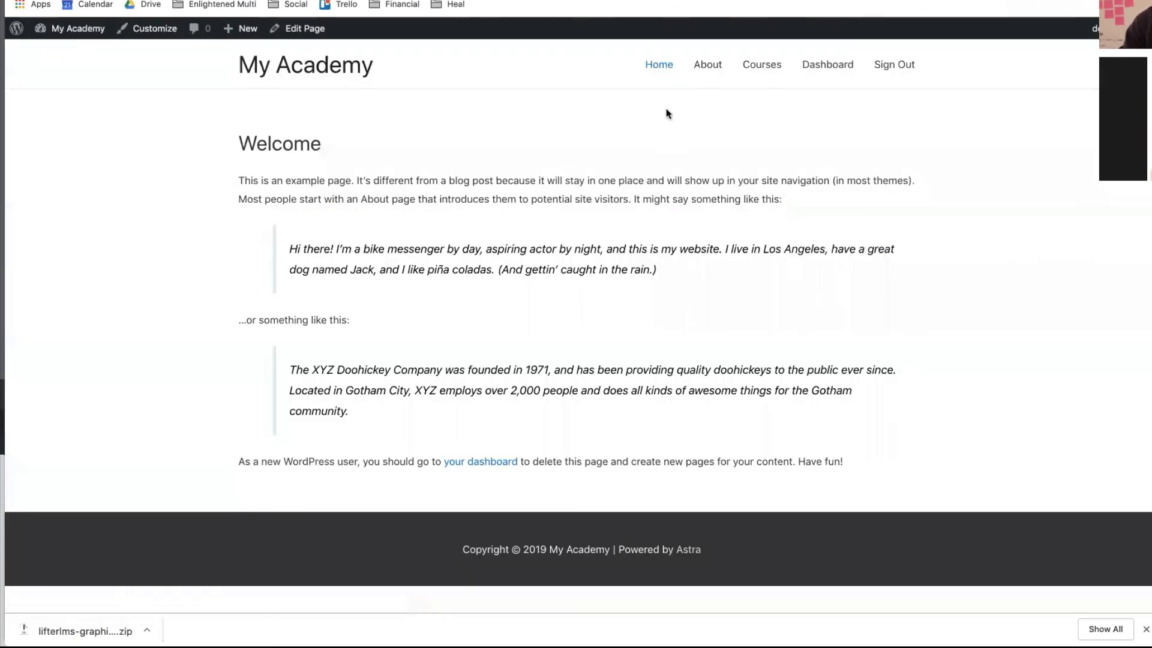
click(767, 71)
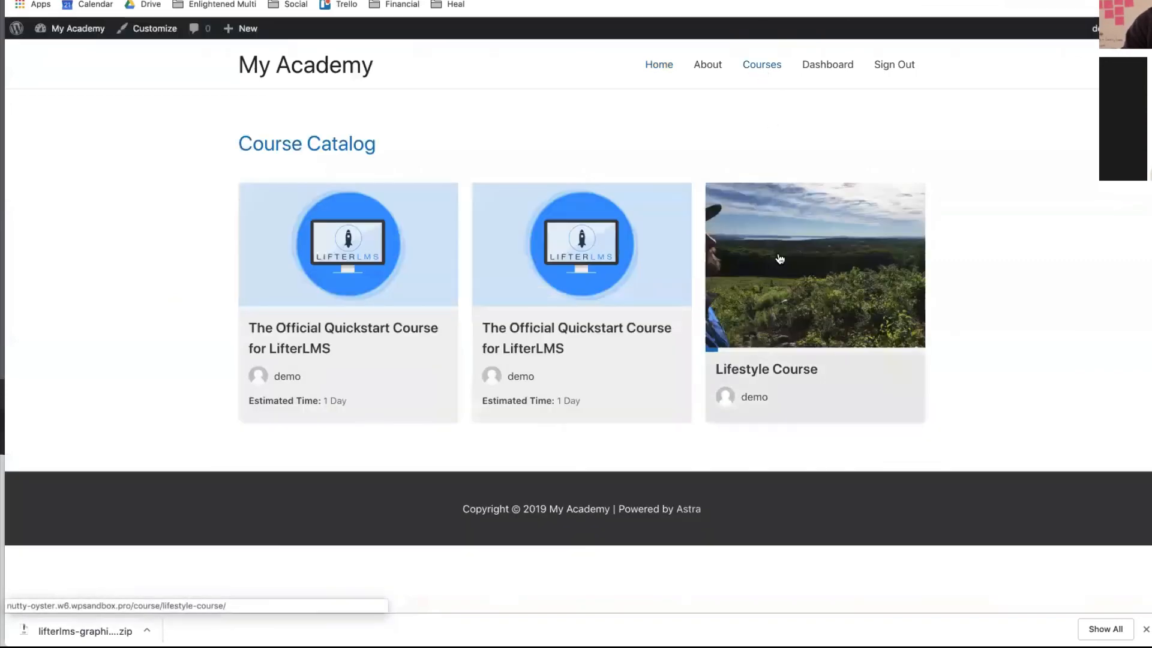
click(780, 257)
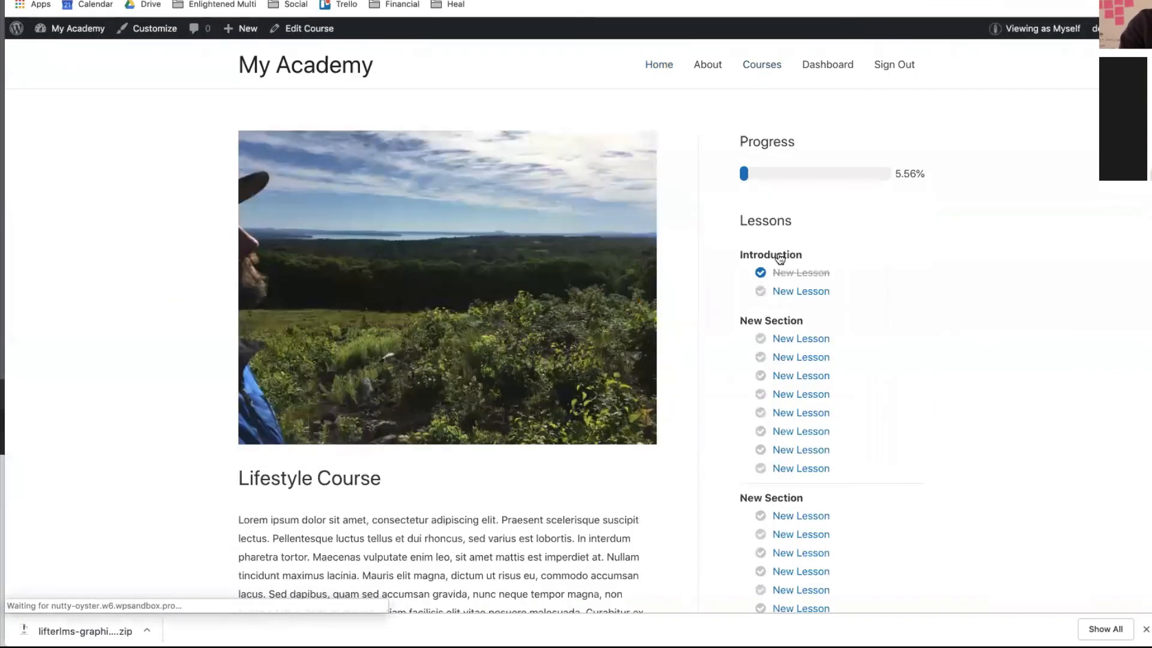
scroll(779, 257, down, 6)
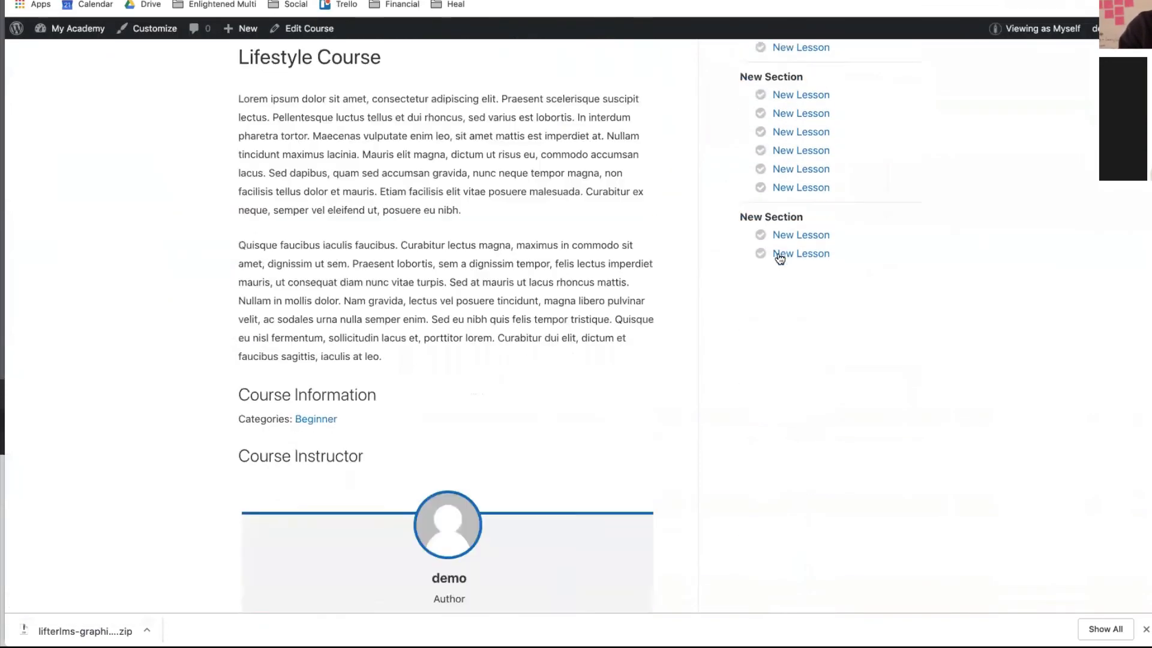
scroll(779, 257, up, 6)
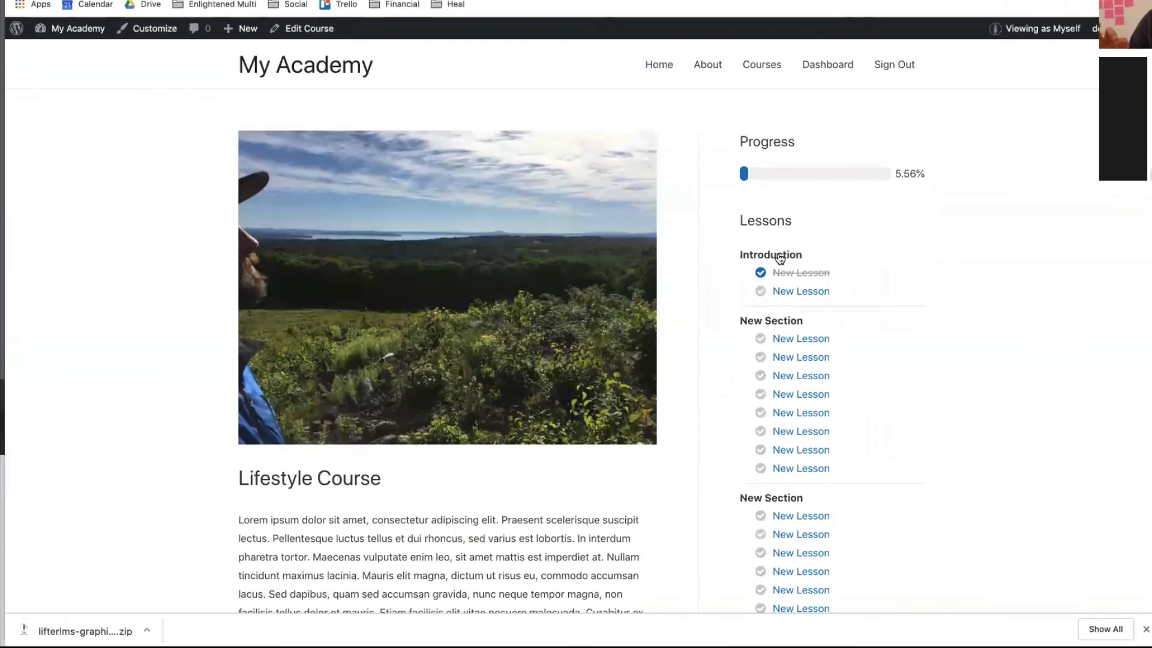